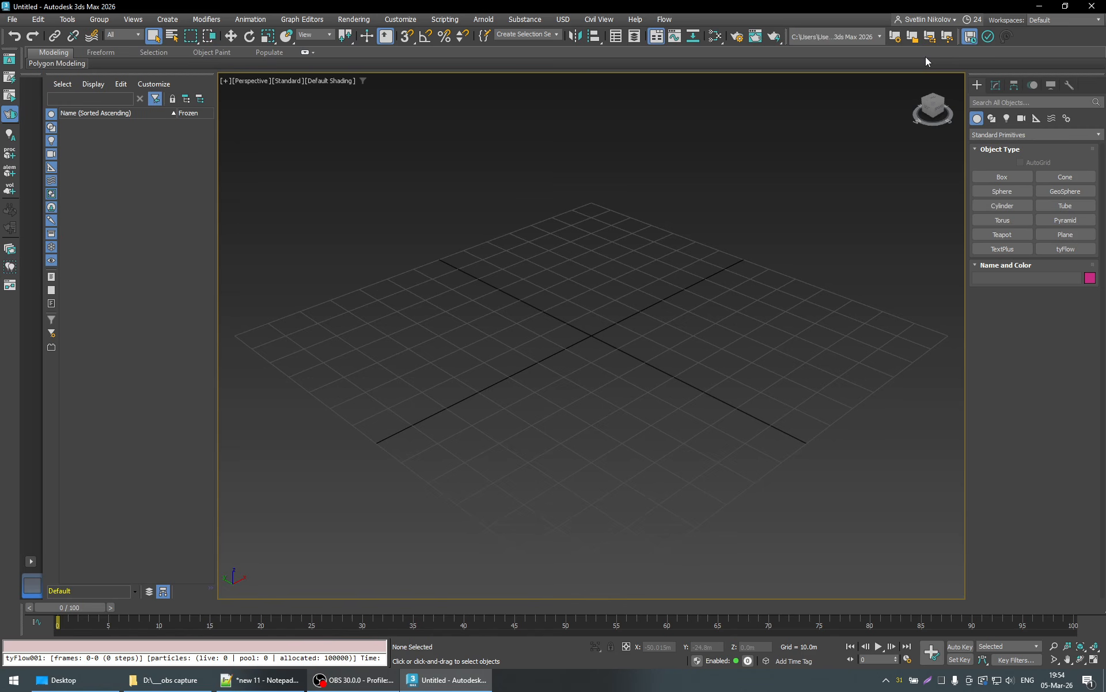
- Create a tyFlow object on the grid and open its editor
left_click(1065, 248)
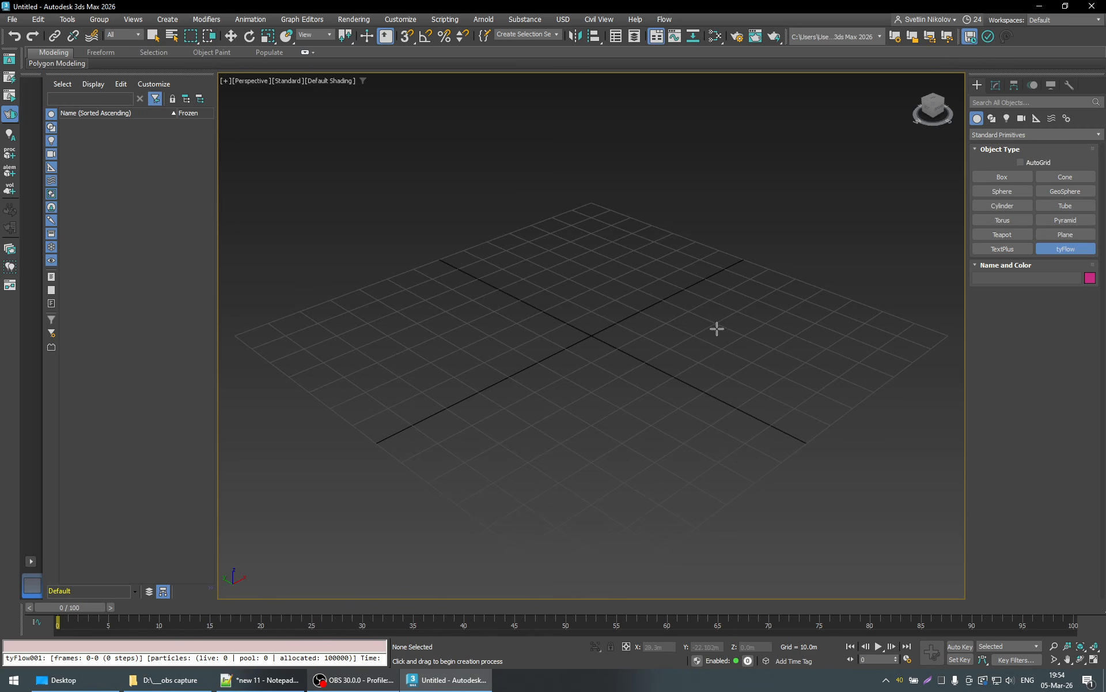
left_click_drag(748, 327, 779, 309)
left_click(995, 86)
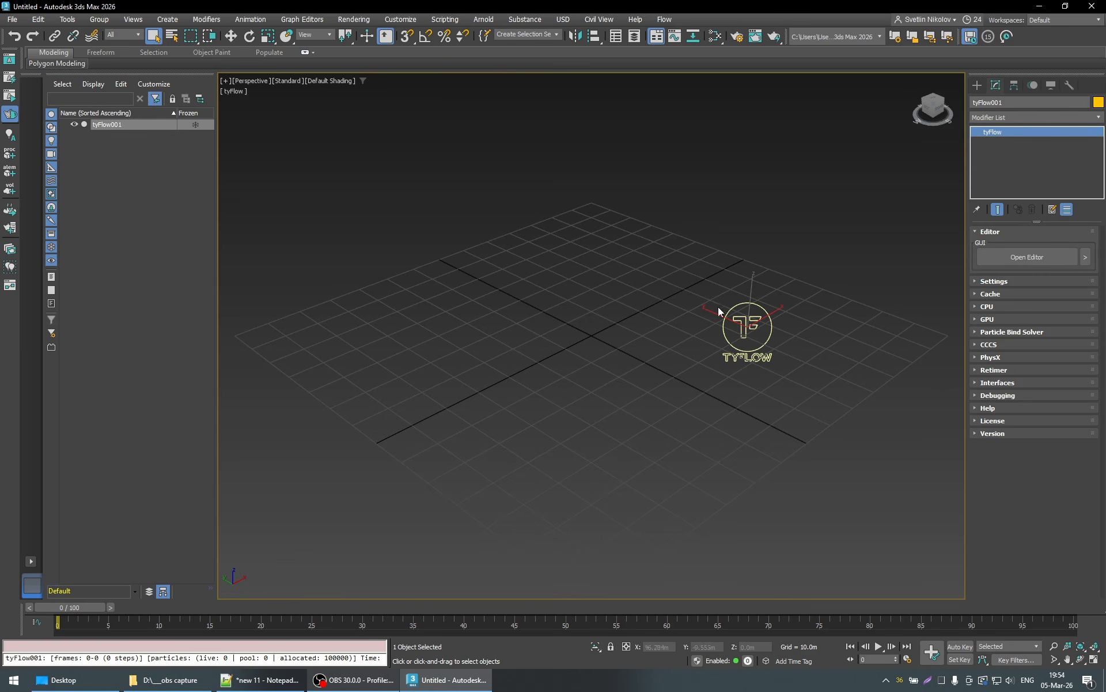
left_click(1027, 257)
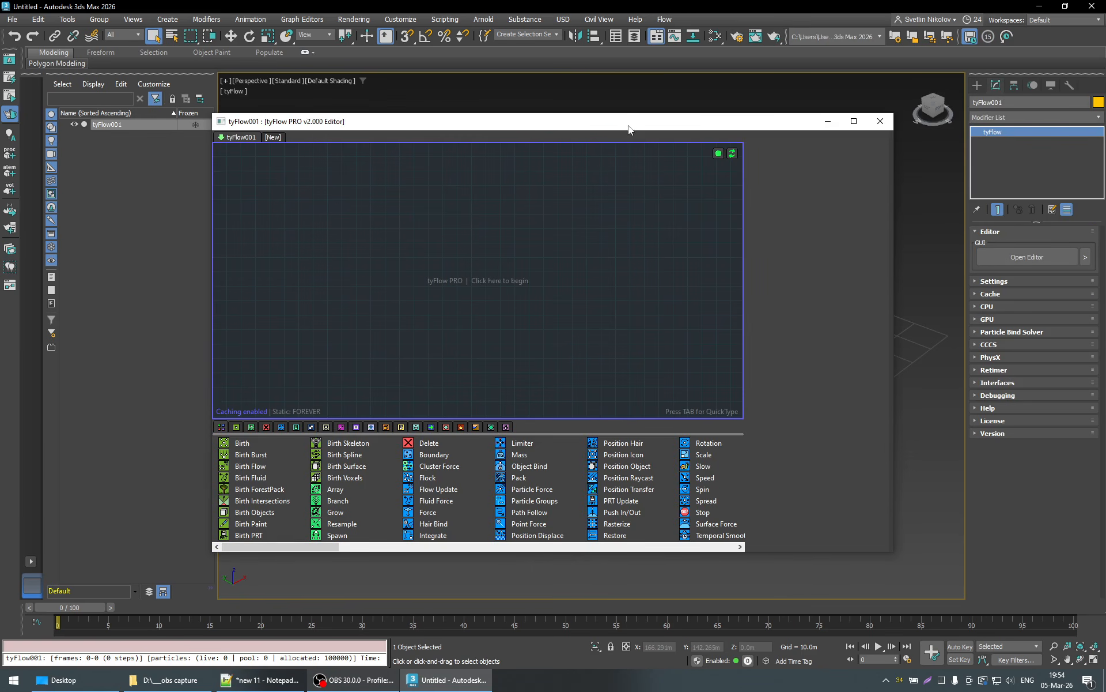
- Add a Birth Inferno event to the empty tyFlow graph and play the timeline briefly to test it
left_click_drag(629, 123, 461, 95)
left_click(295, 398)
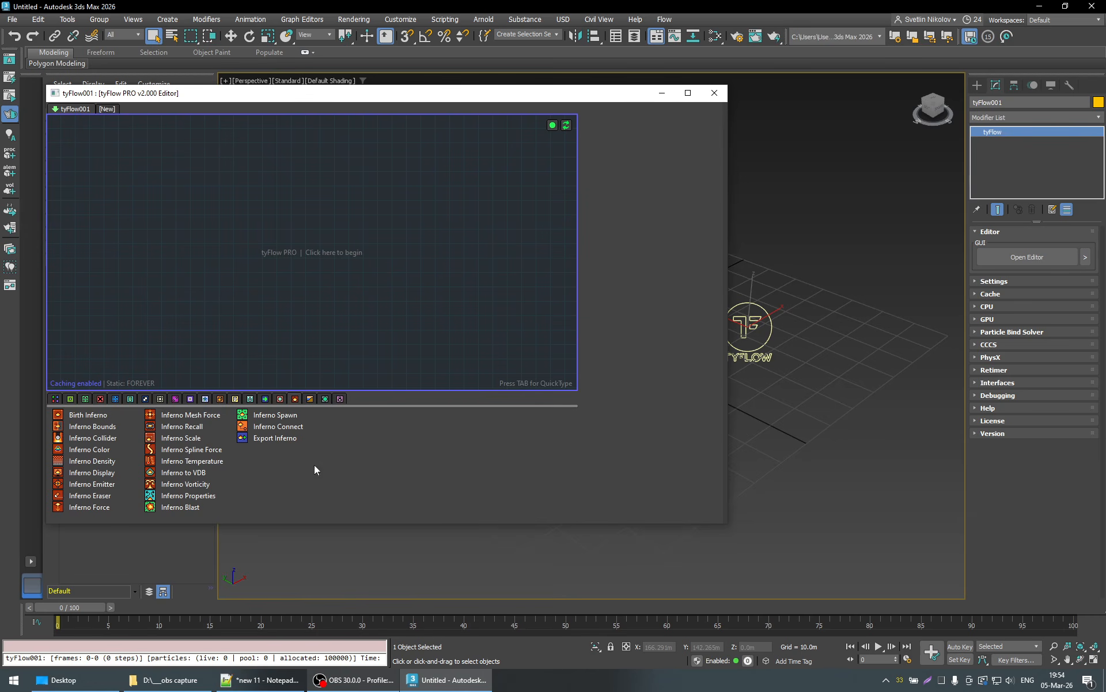
left_click_drag(88, 416, 345, 226)
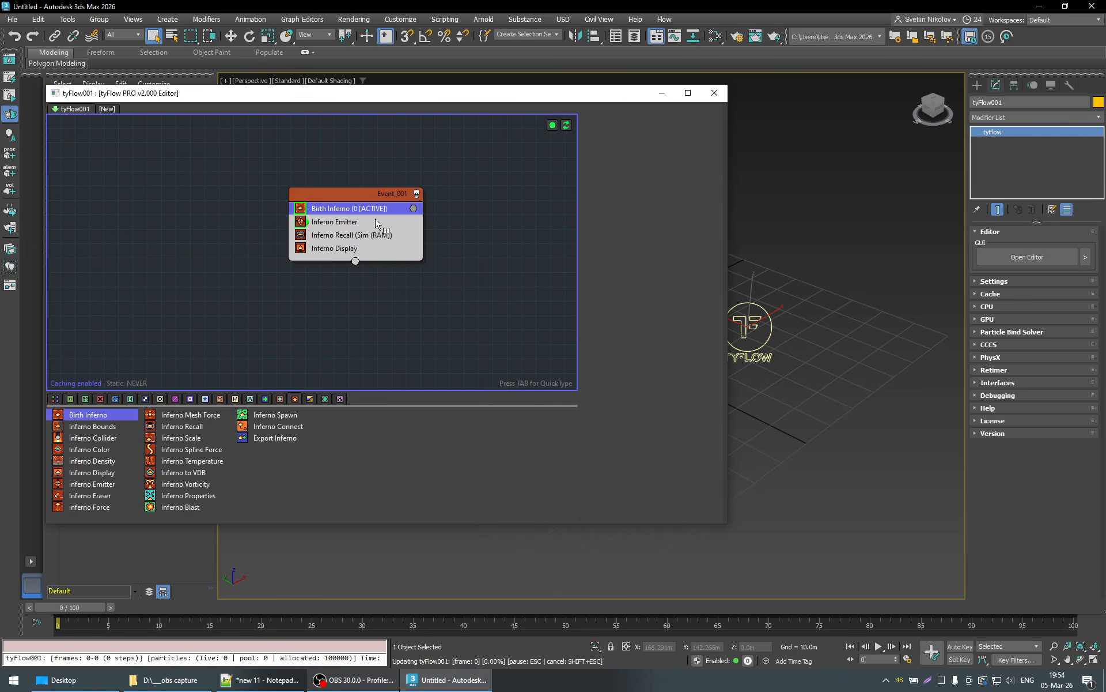
left_click(387, 210)
left_click_drag(612, 96, 556, 94)
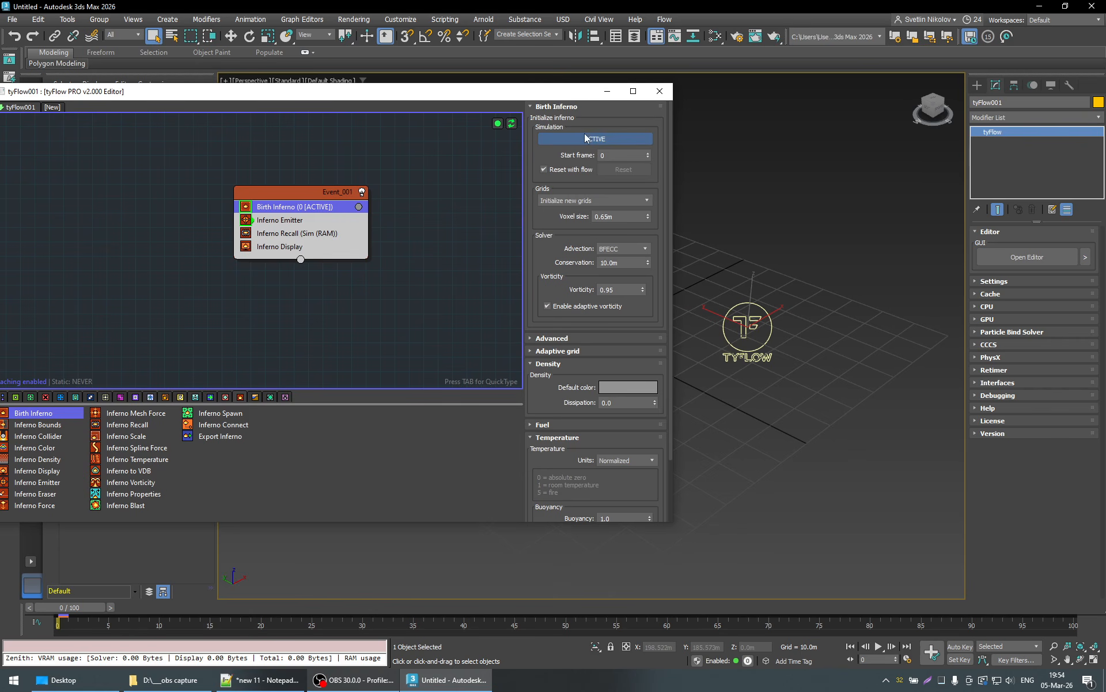
left_click(879, 647)
left_click(880, 647)
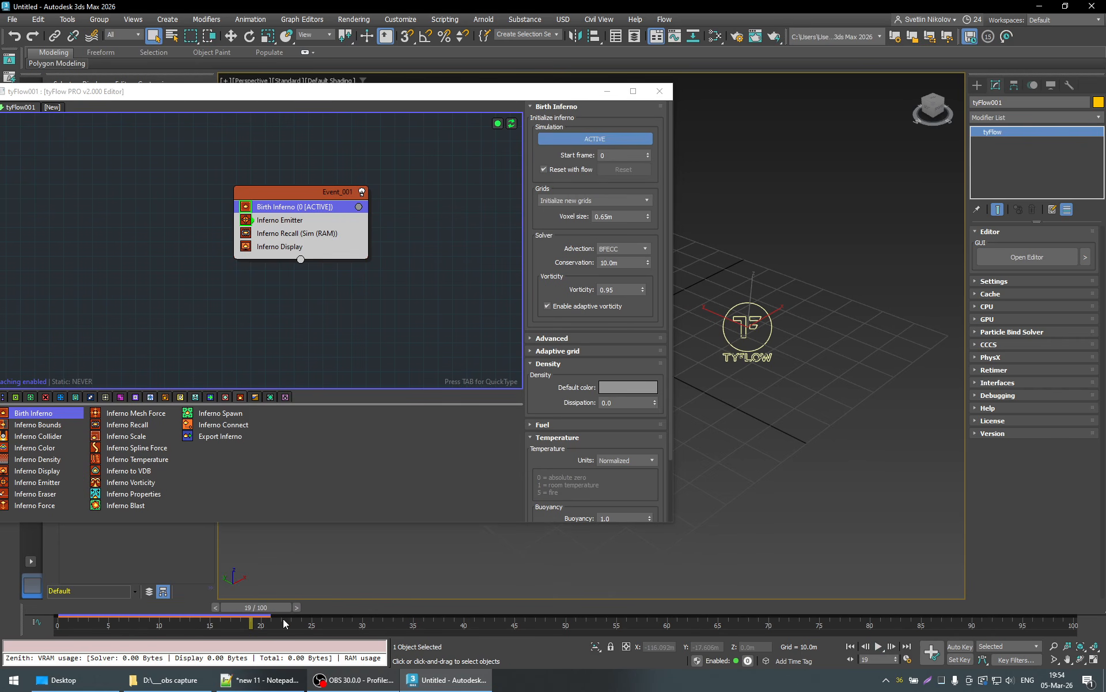
- Show the Inferno Emitter's settings and narrow the tyFlow editor so more of the viewport is free
left_click(284, 222)
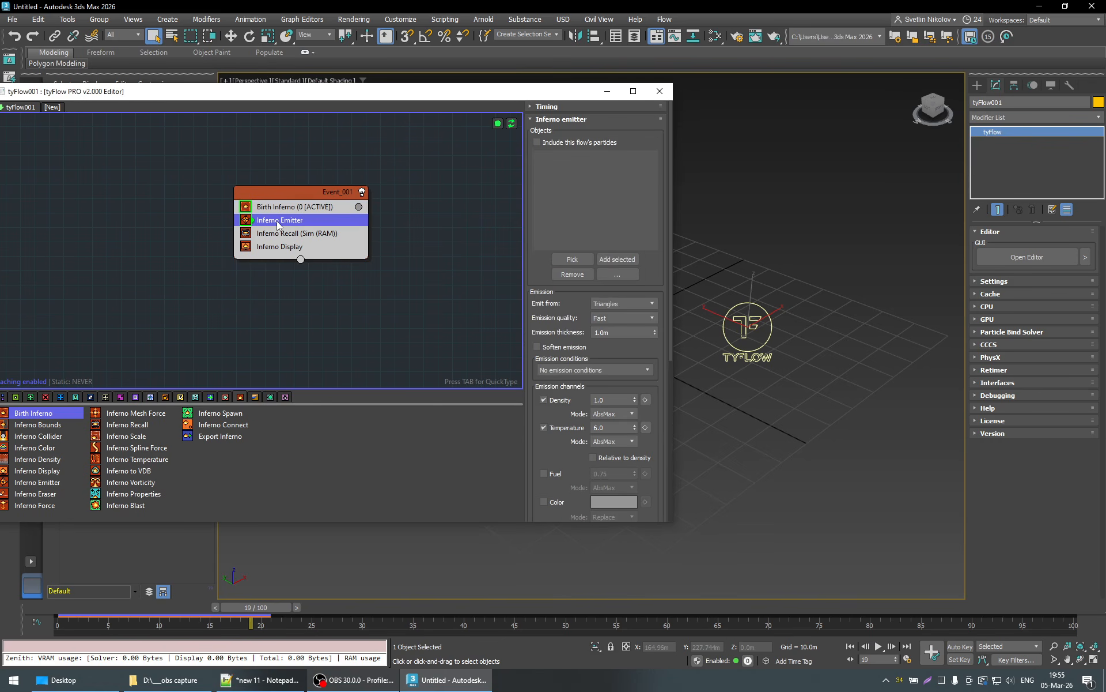
left_click_drag(672, 225, 406, 225)
middle_click_drag(184, 227, 12, 242)
left_click_drag(221, 95, 267, 88)
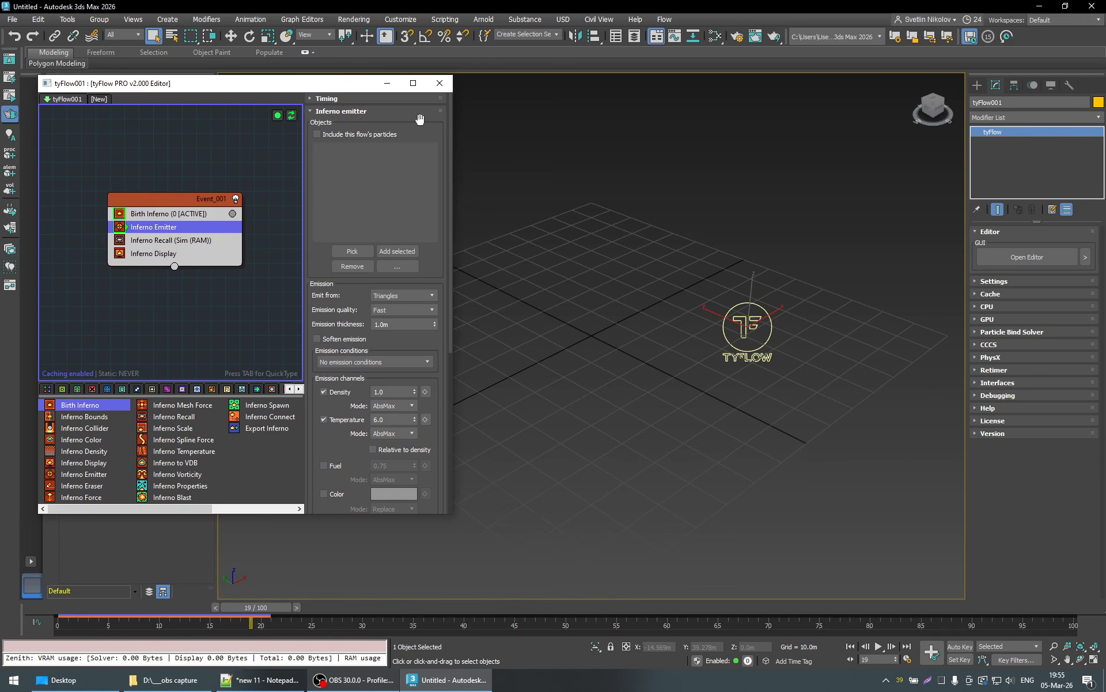
- Create a sphere with a radius of about 8.6 m near the grid's centre and pick it as the Inferno Emitter's object
left_click(977, 85)
left_click(1002, 191)
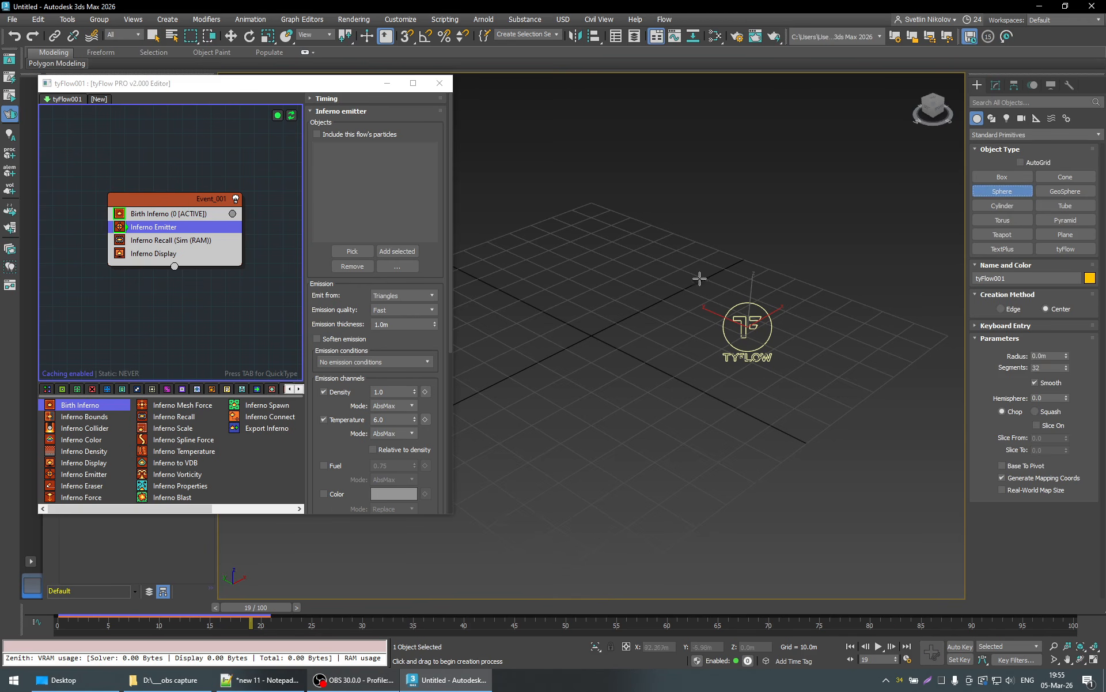
left_click_drag(649, 346, 659, 332)
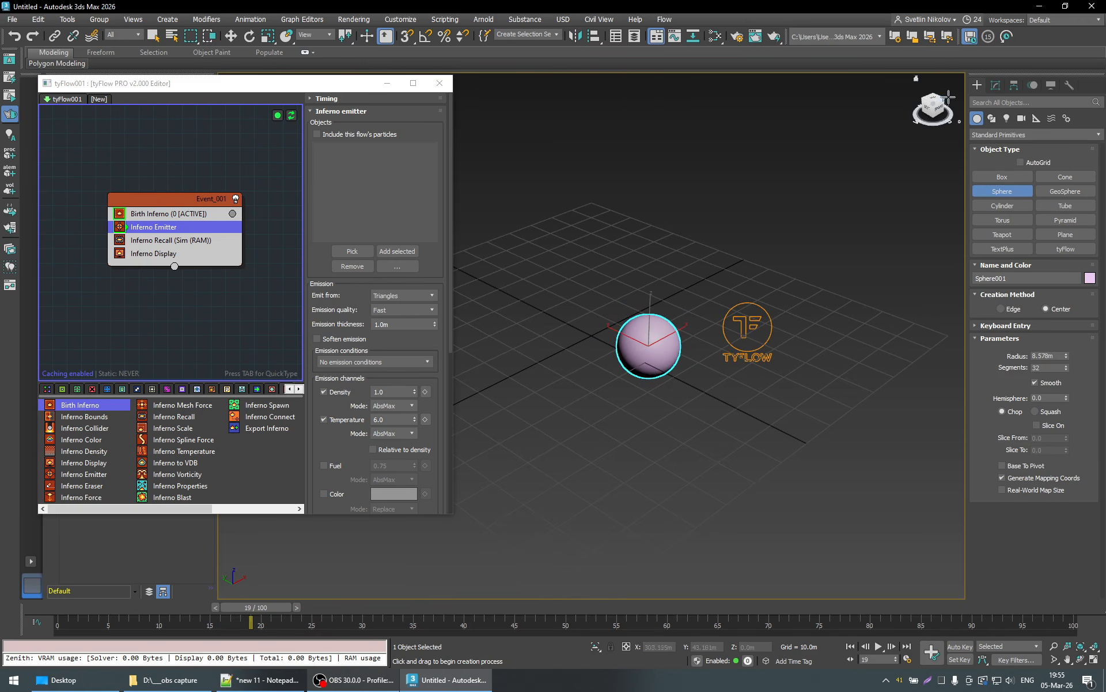
left_click(996, 85)
left_click(353, 252)
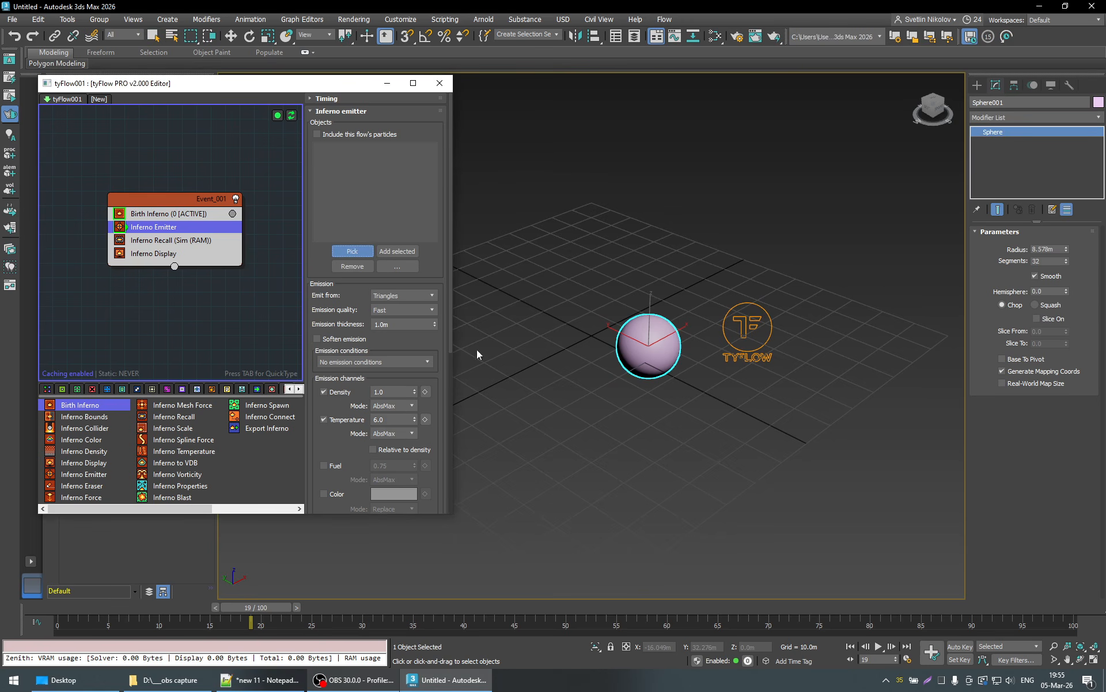
left_click(654, 338)
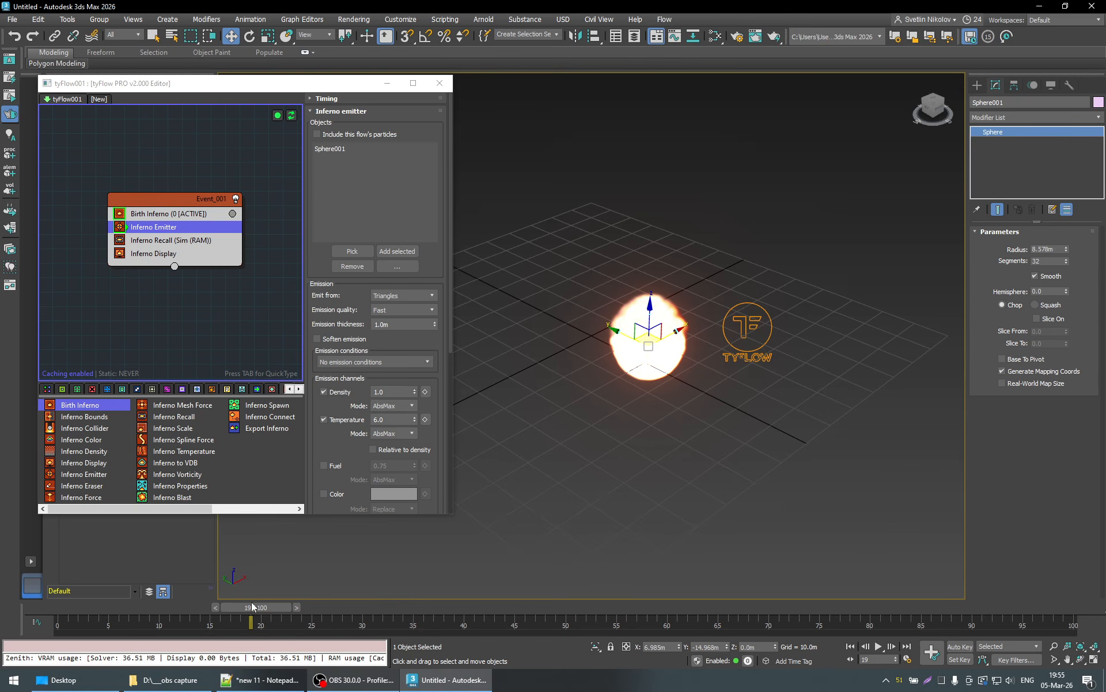
- Play the fire simulation nearly to the end of the timeline, then scrub back to frame 32 to review the frames
left_click(880, 647)
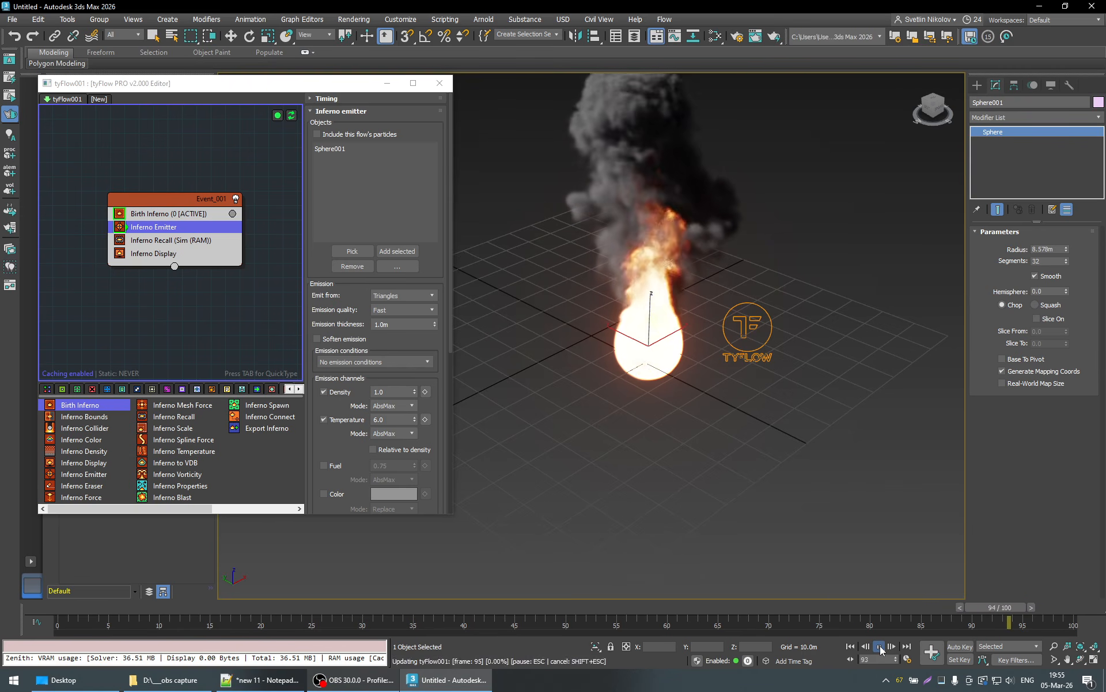
left_click(880, 647)
middle_click_drag(684, 352, 654, 441)
scroll(654, 441, "down", 2)
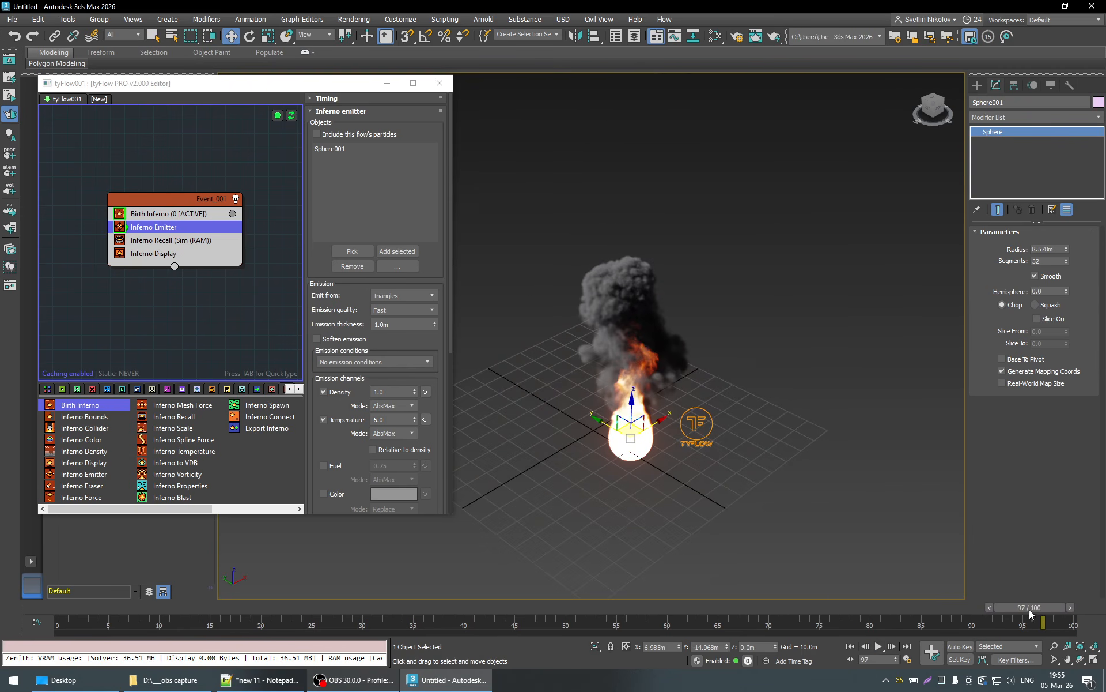
left_click_drag(1030, 611, 686, 612)
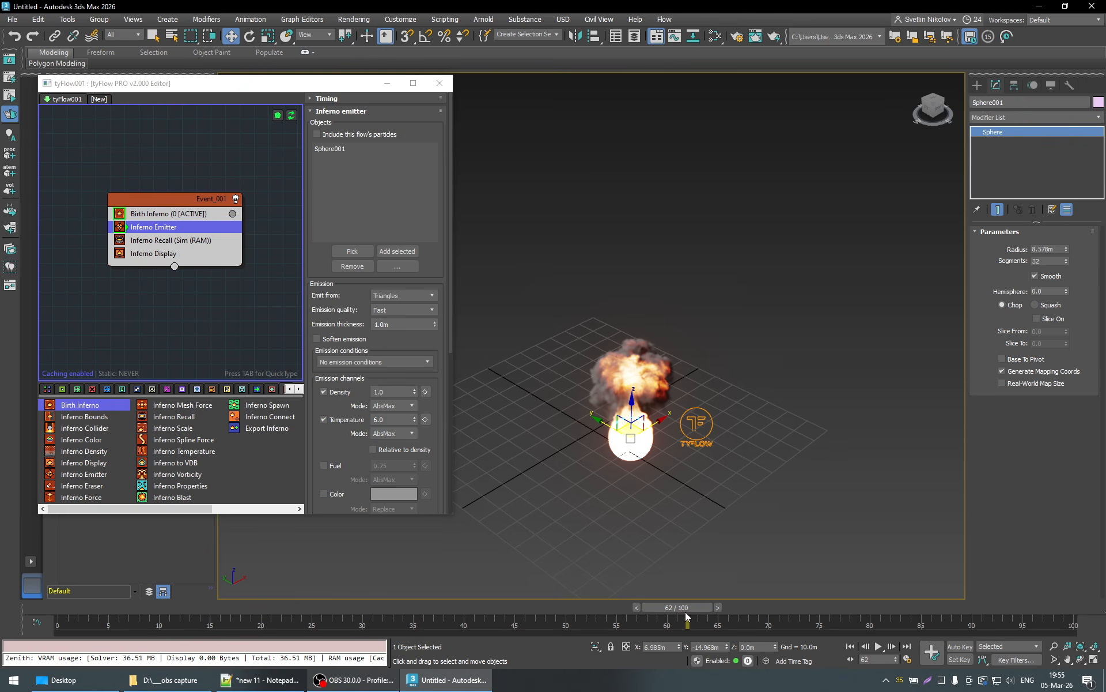
left_click(366, 608)
left_click(413, 606)
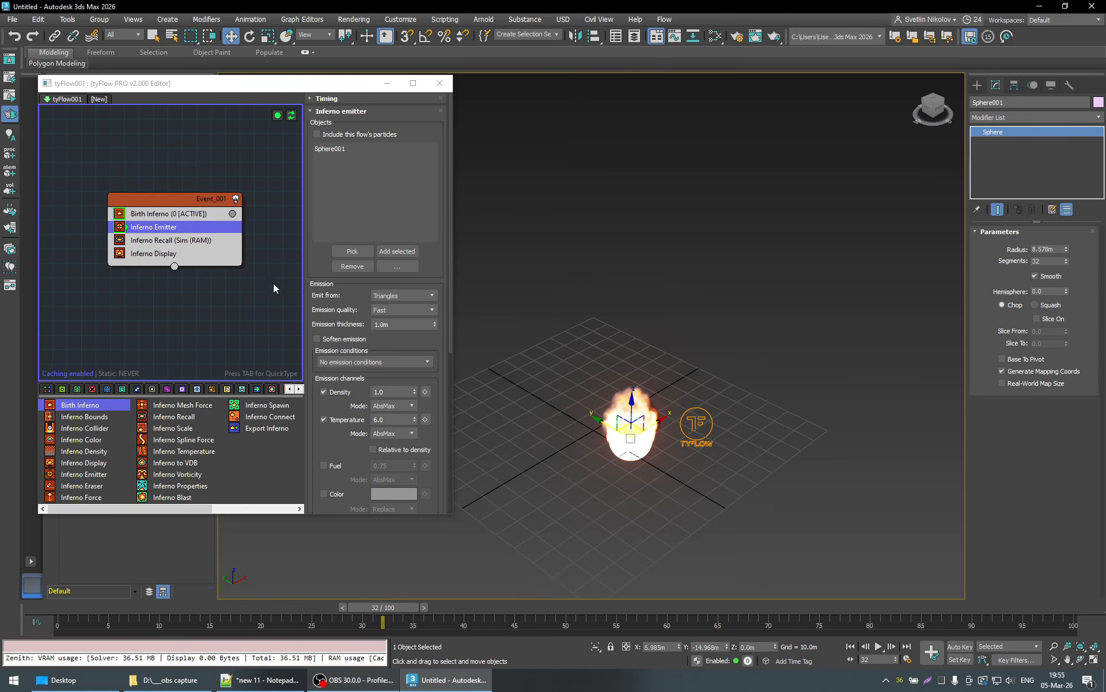
- Show the Inferno Recall operator's settings and check the computer's memory usage in Task Manager
left_click(168, 239)
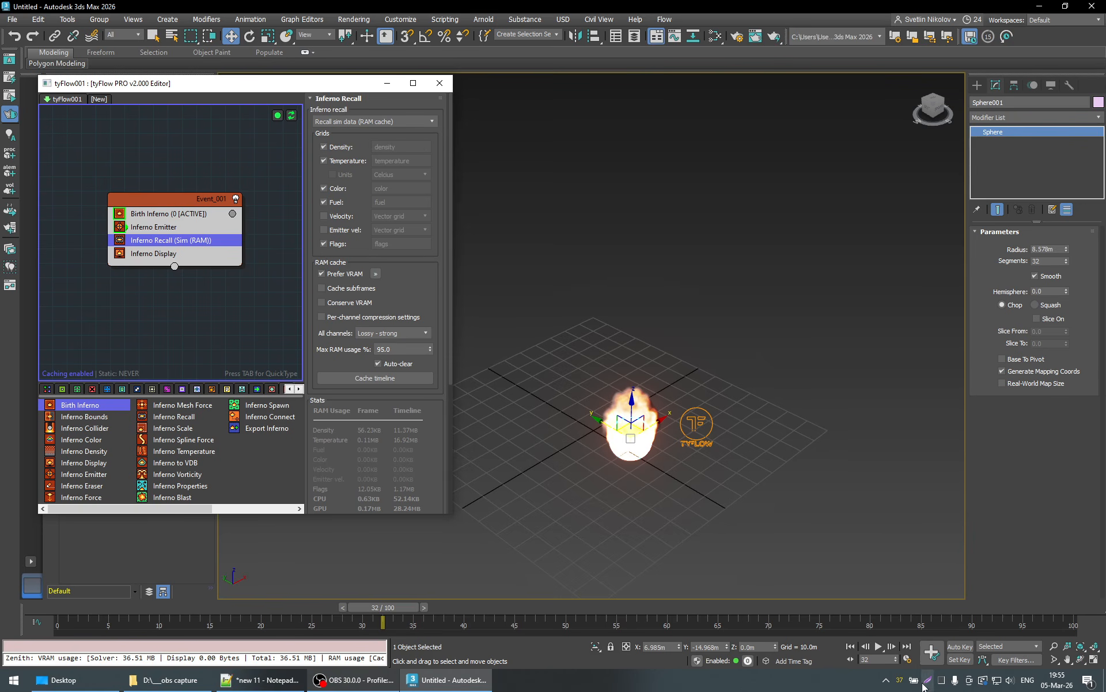
key("ctrl+shift+Escape")
left_click(599, 183)
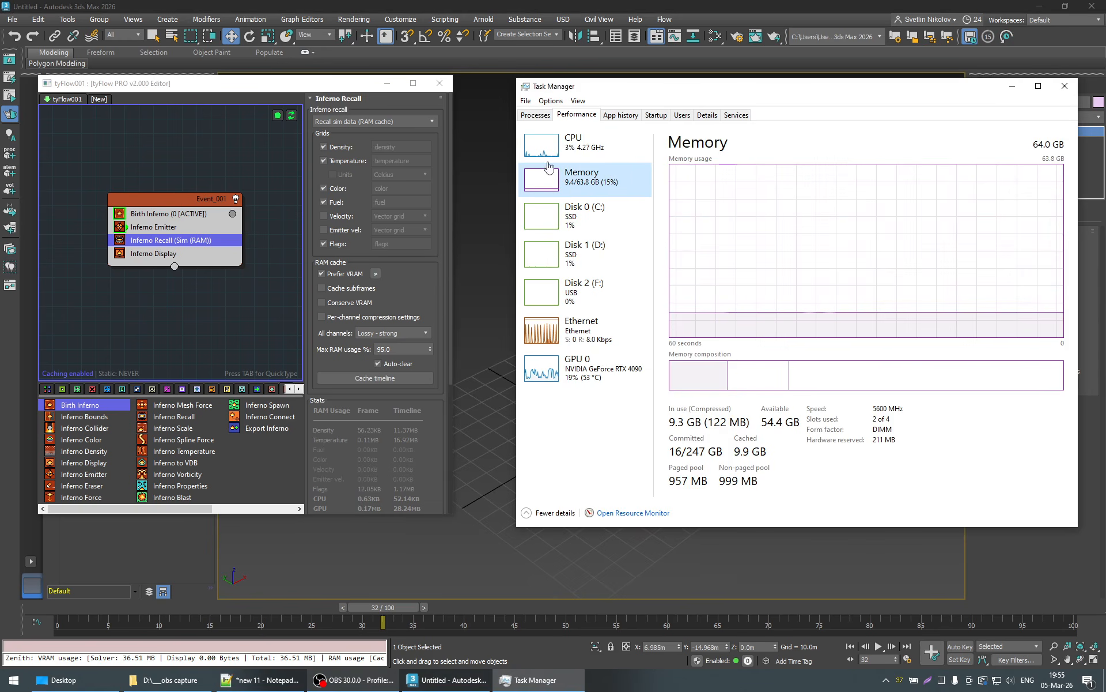
left_click(1013, 86)
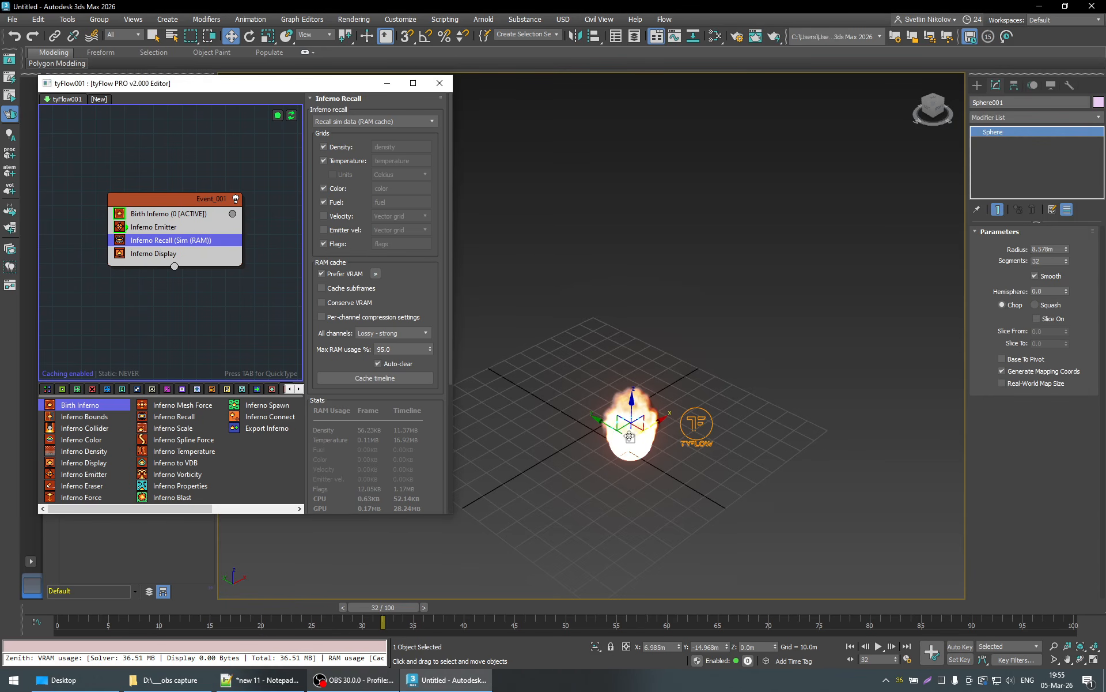
- Play the cached simulation up to frame 91 and inspect the smoke and fire from a lower angle
left_click(880, 647)
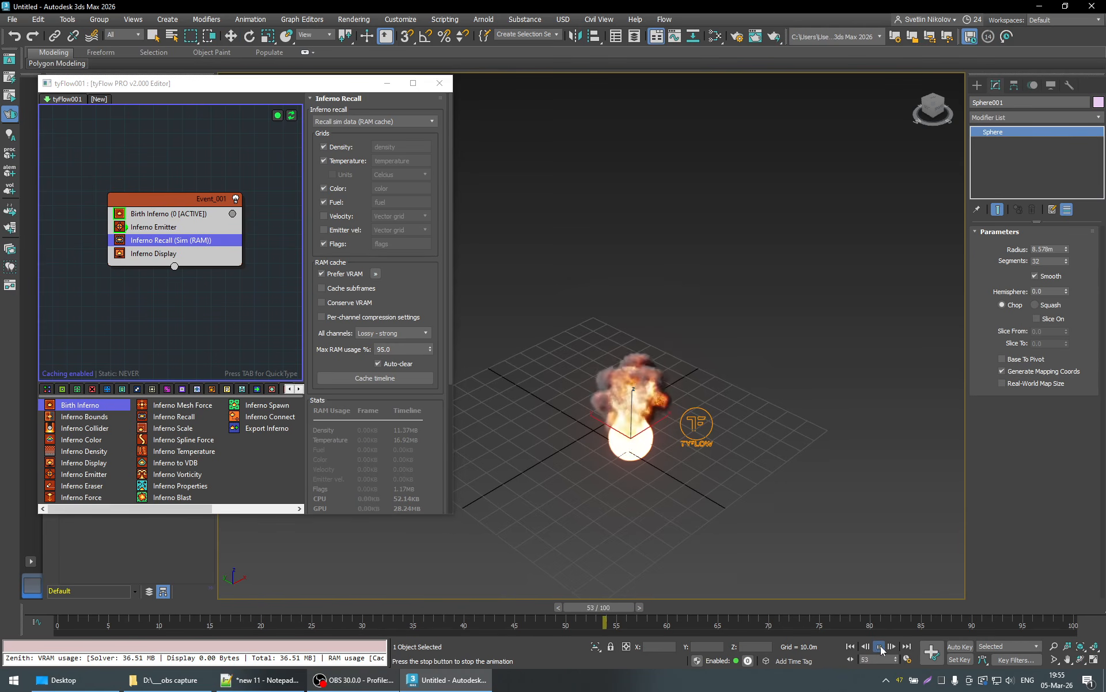
left_click(881, 647)
key("w")
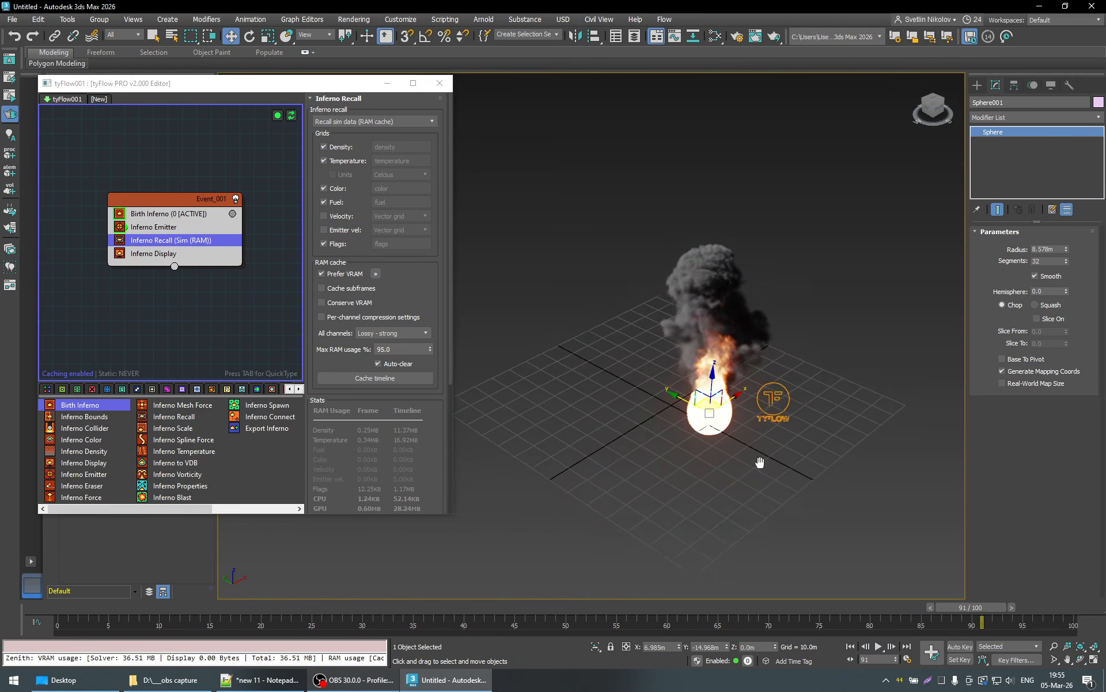
middle_click_drag(684, 471, 724, 464, "alt")
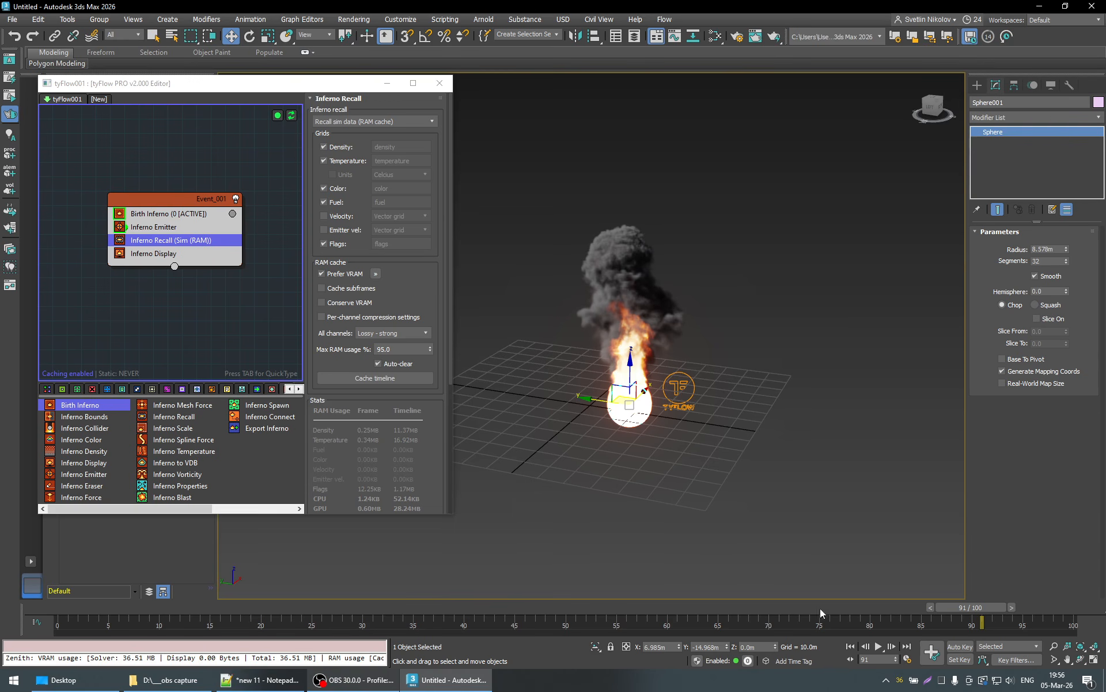
- Jump the timeline repeatedly between frame 0 and the later frames, 74 and 100, to examine simulating and recalling frames
left_click_drag(172, 613, 296, 603)
left_click(66, 602)
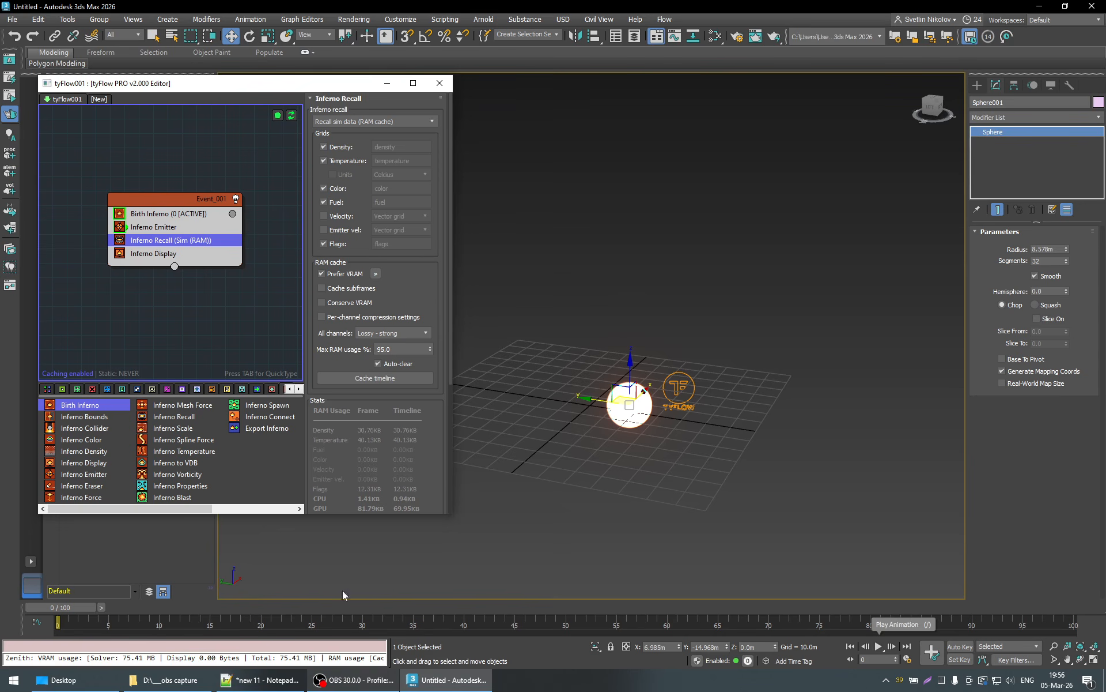
left_click(807, 607)
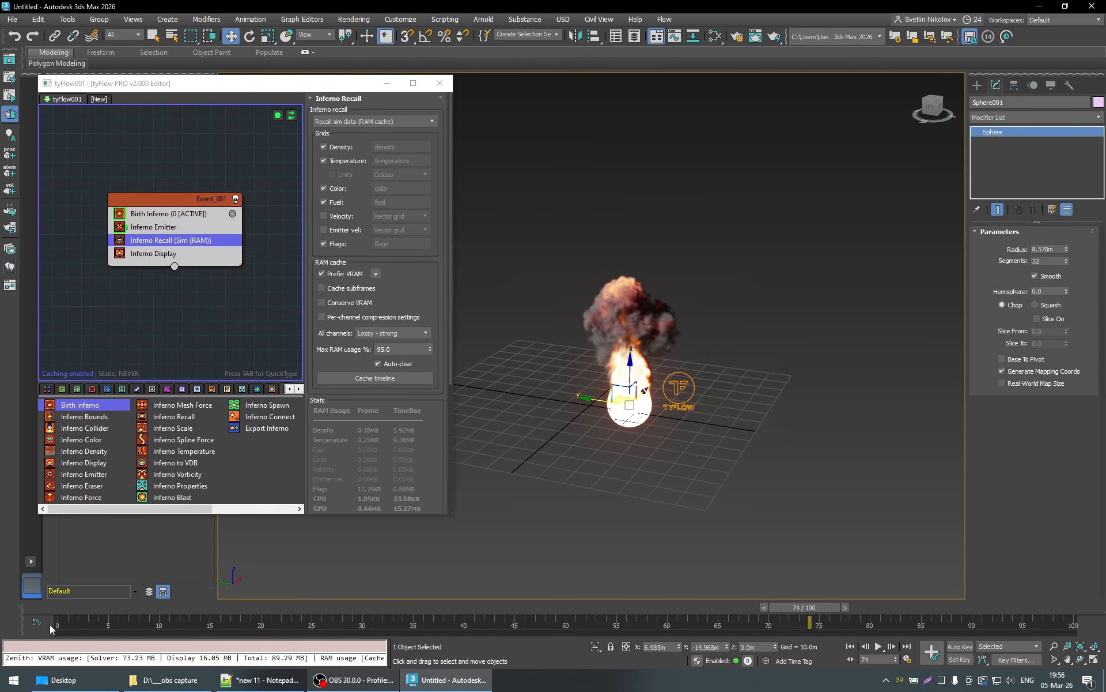
left_click(61, 610)
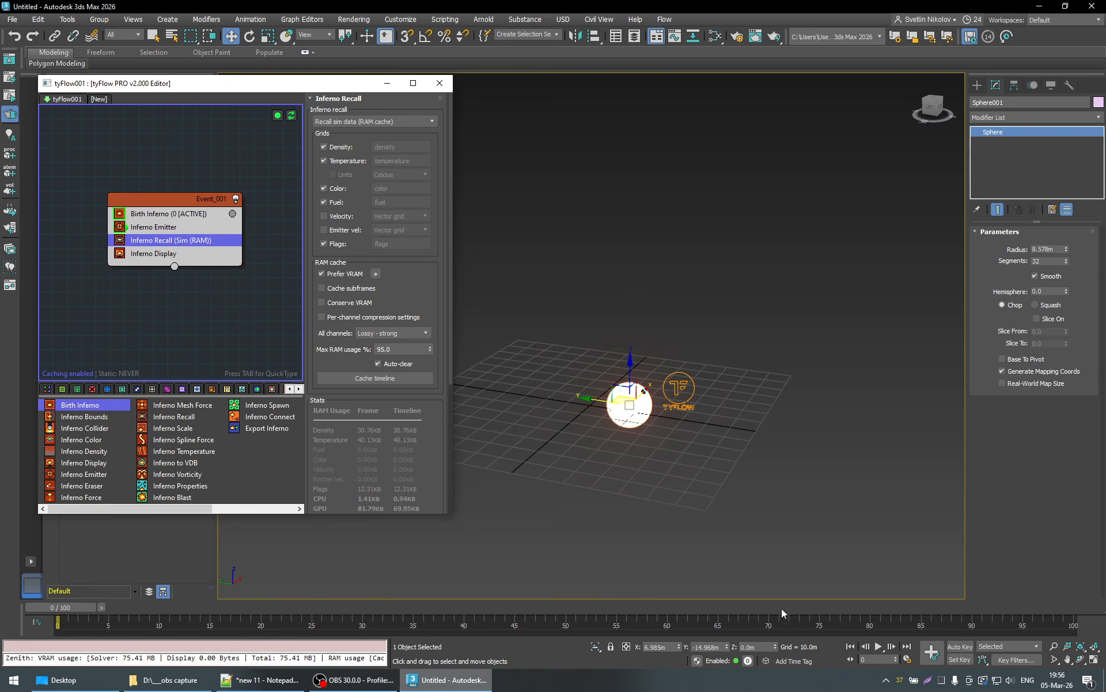
left_click(1067, 604)
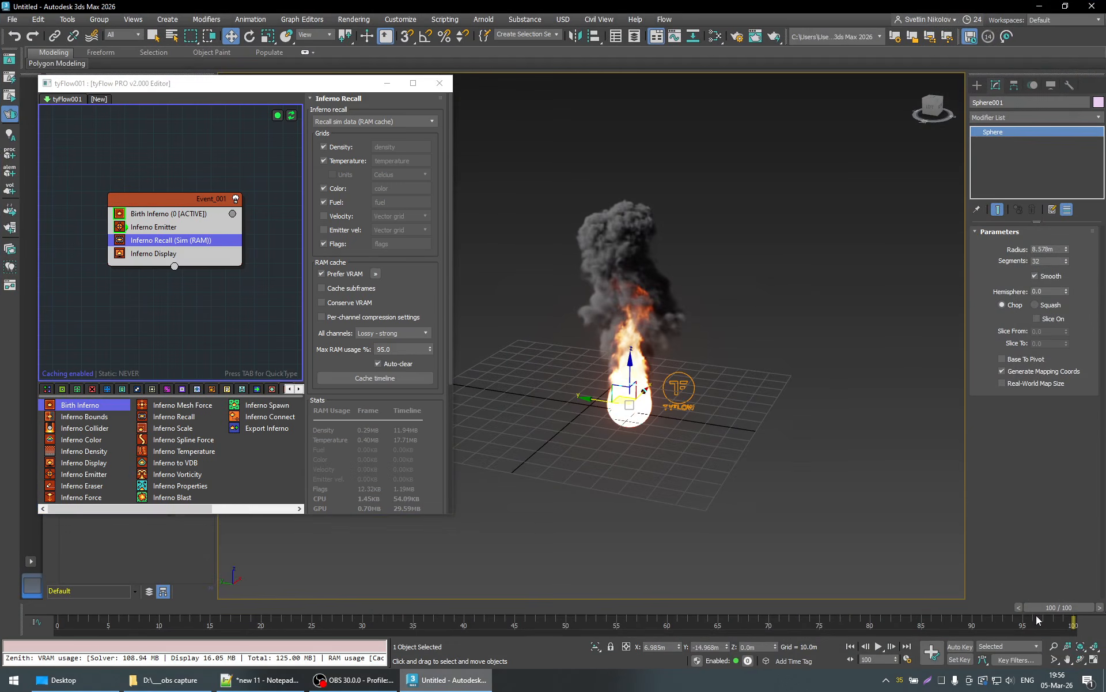
left_click(46, 609)
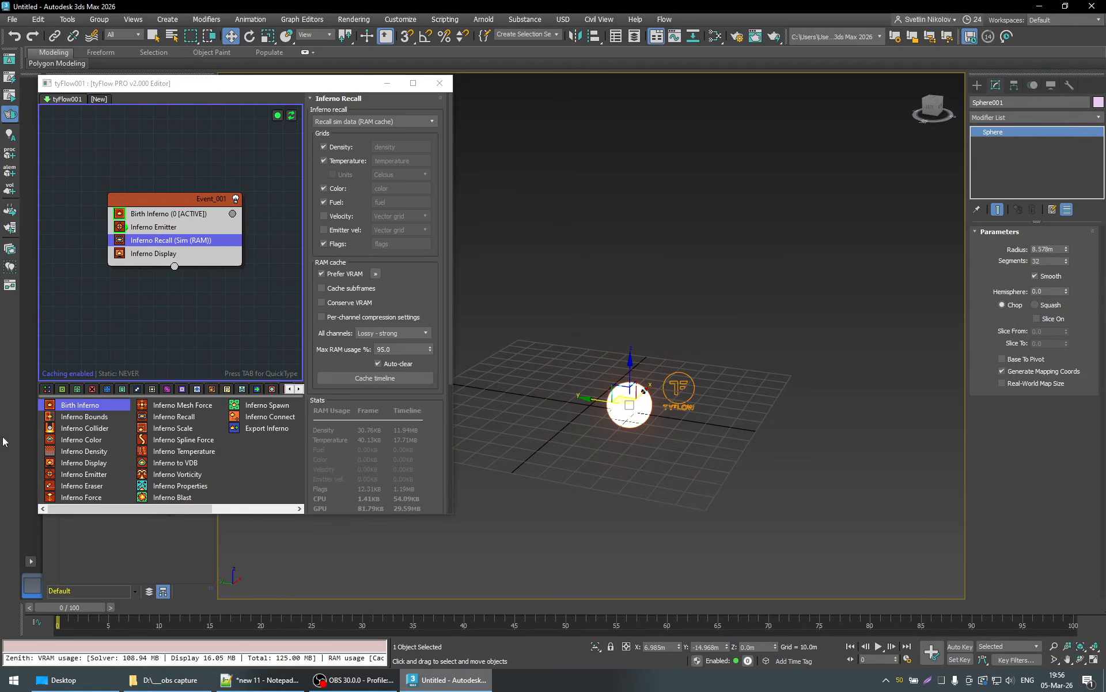
- Reset the flow at frame 0 and jump straight to frame 100 and back, doing this twice
left_click(292, 116)
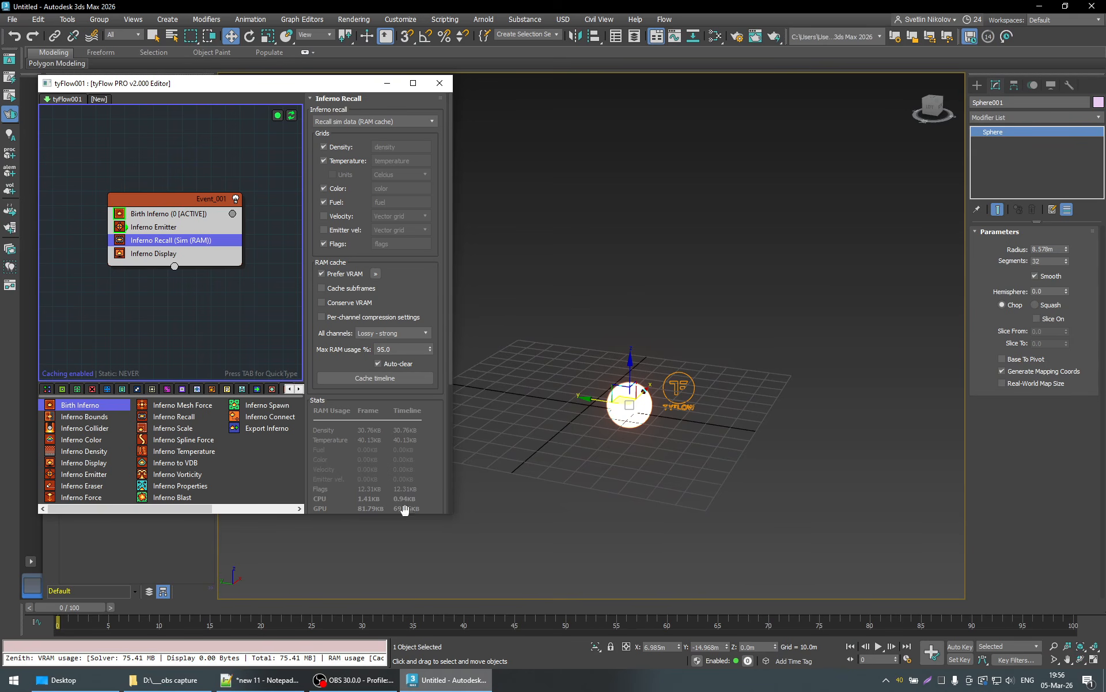
left_click(1065, 607)
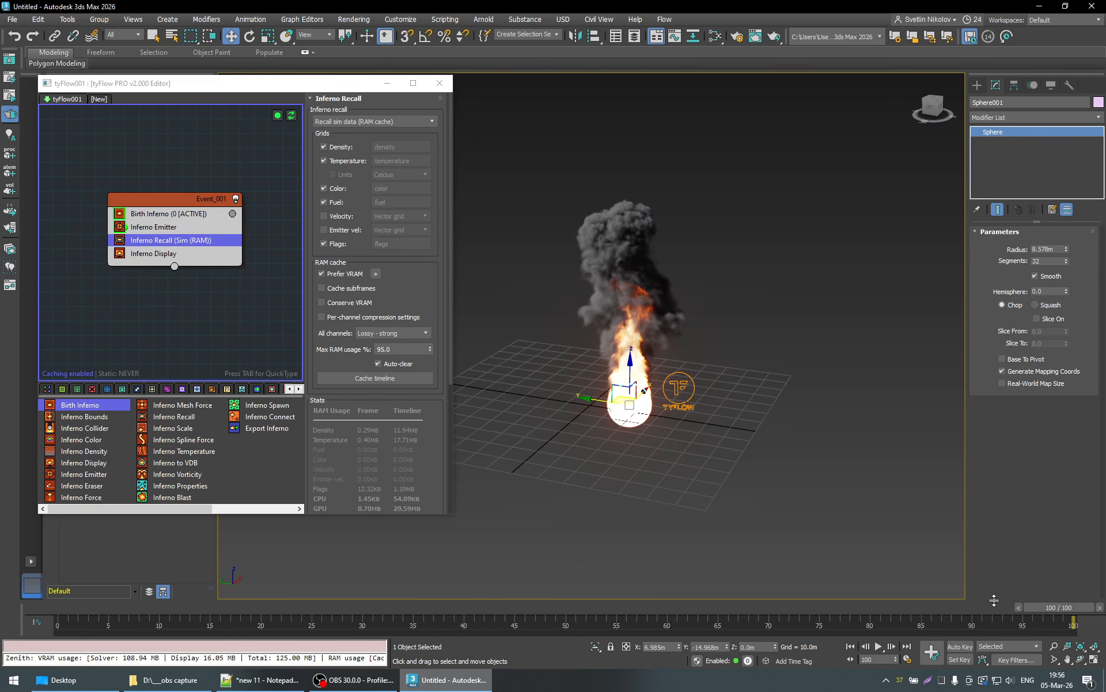
left_click(42, 606)
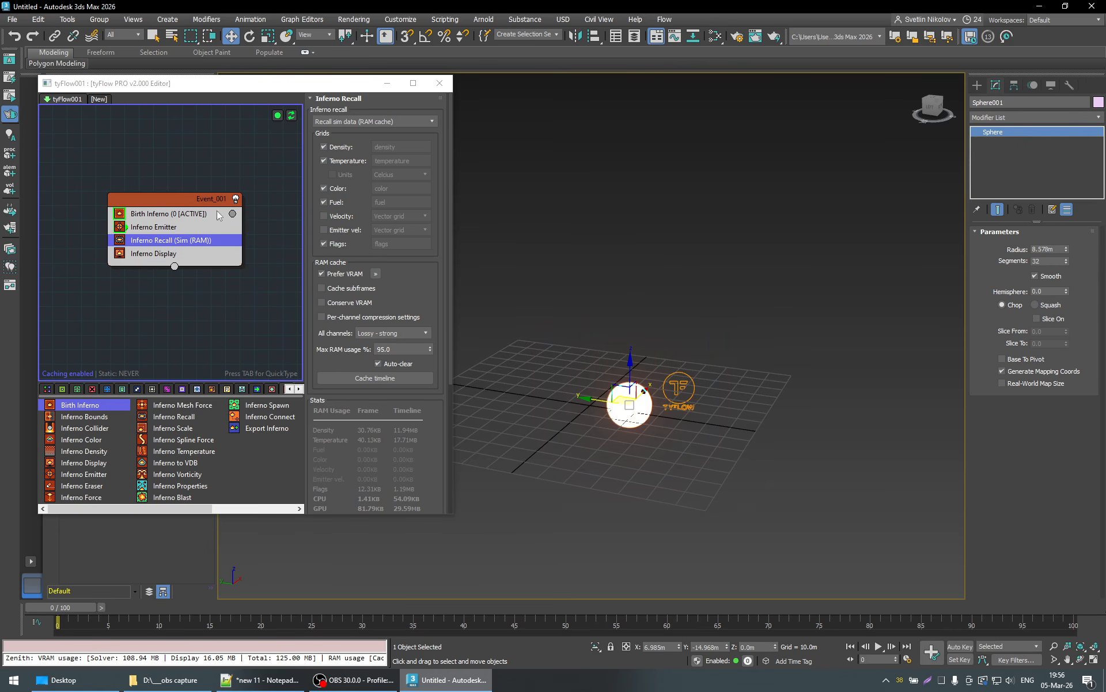
left_click(291, 117)
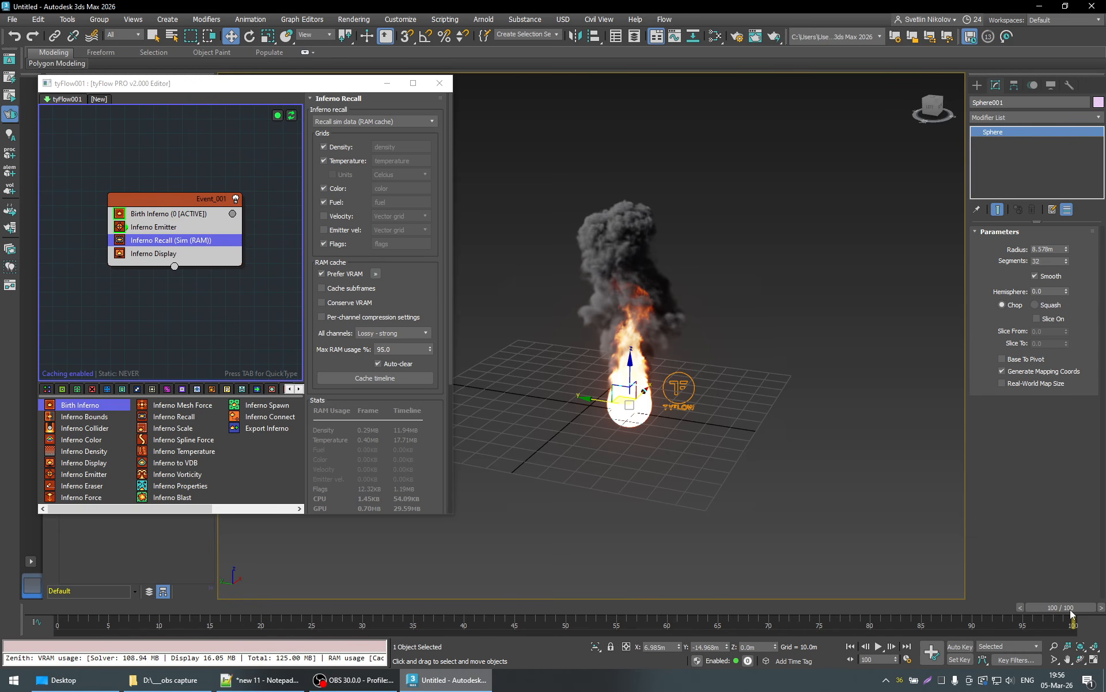
left_click_drag(1072, 614, 137, 612)
- Reset the flow at frame 0 and play the simulation until frame 97
left_click(292, 116)
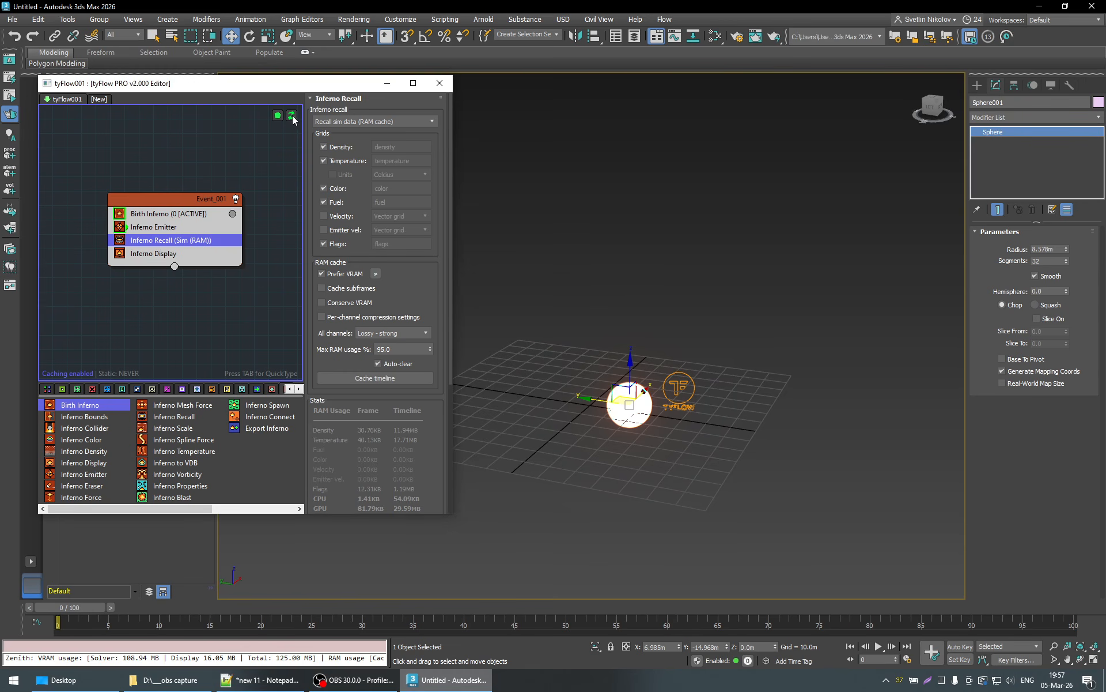
left_click(879, 646)
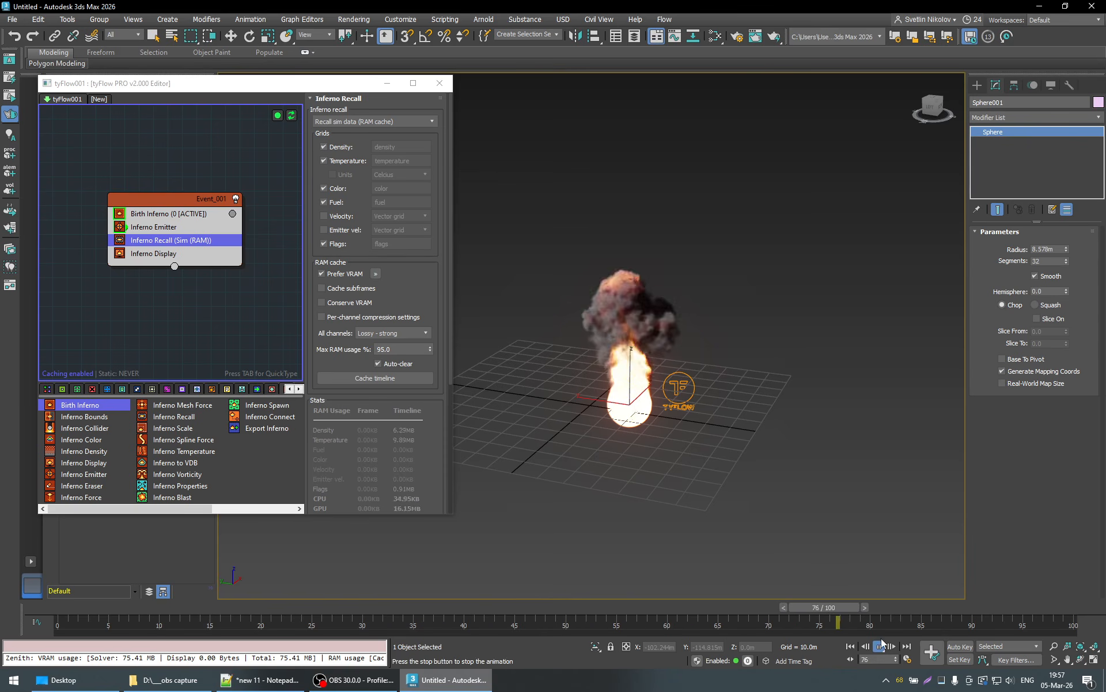
left_click(879, 647)
key("w")
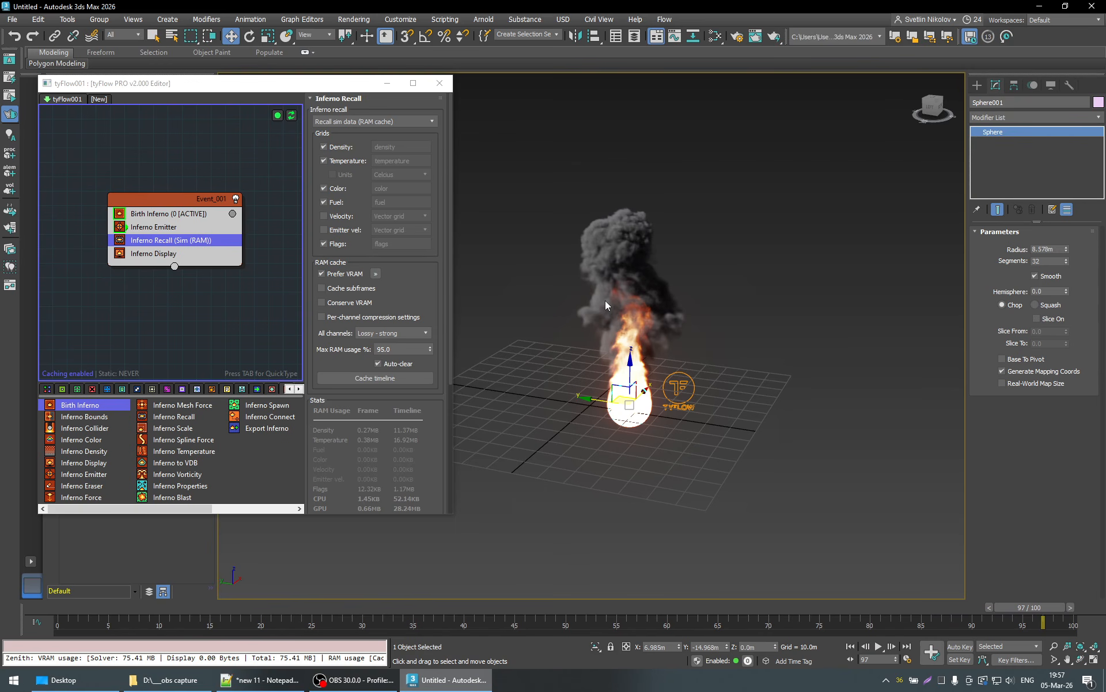
- Turn off real-time playback in the time configuration and play the simulation until frame 91
right_click(877, 647)
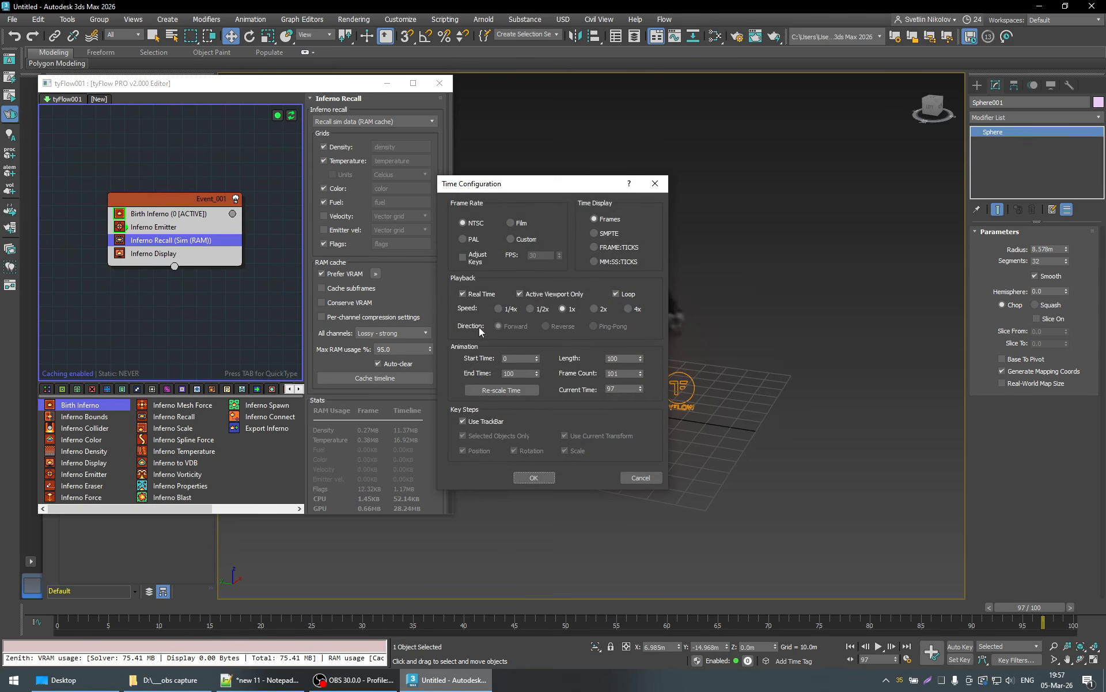
left_click(476, 294)
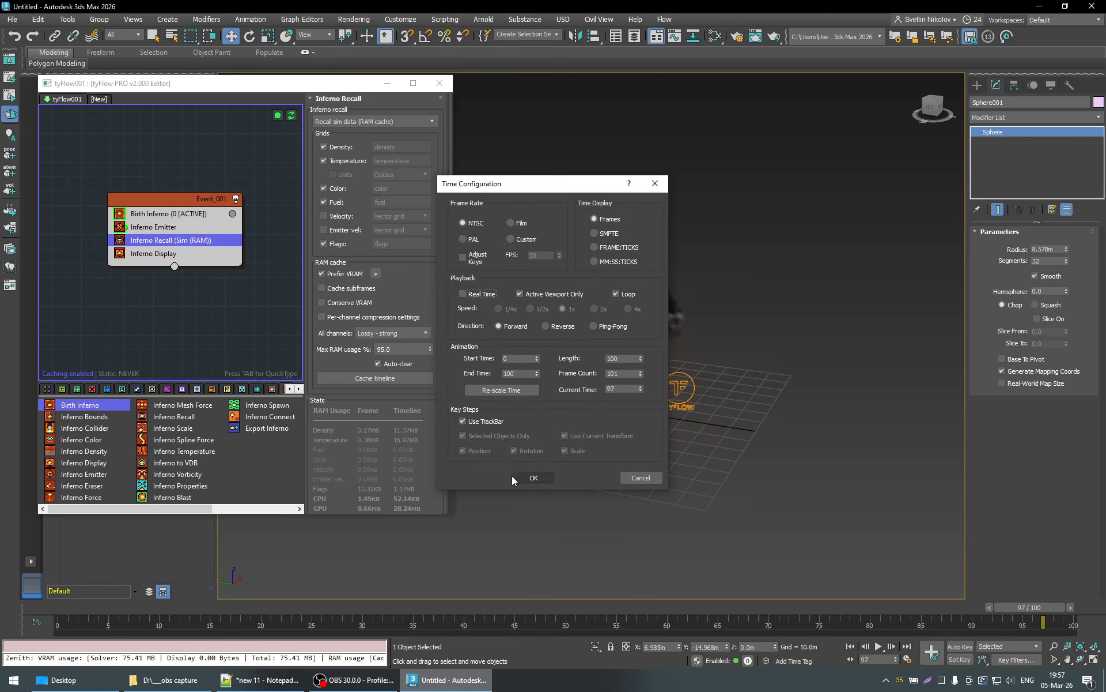
left_click(532, 478)
key("/")
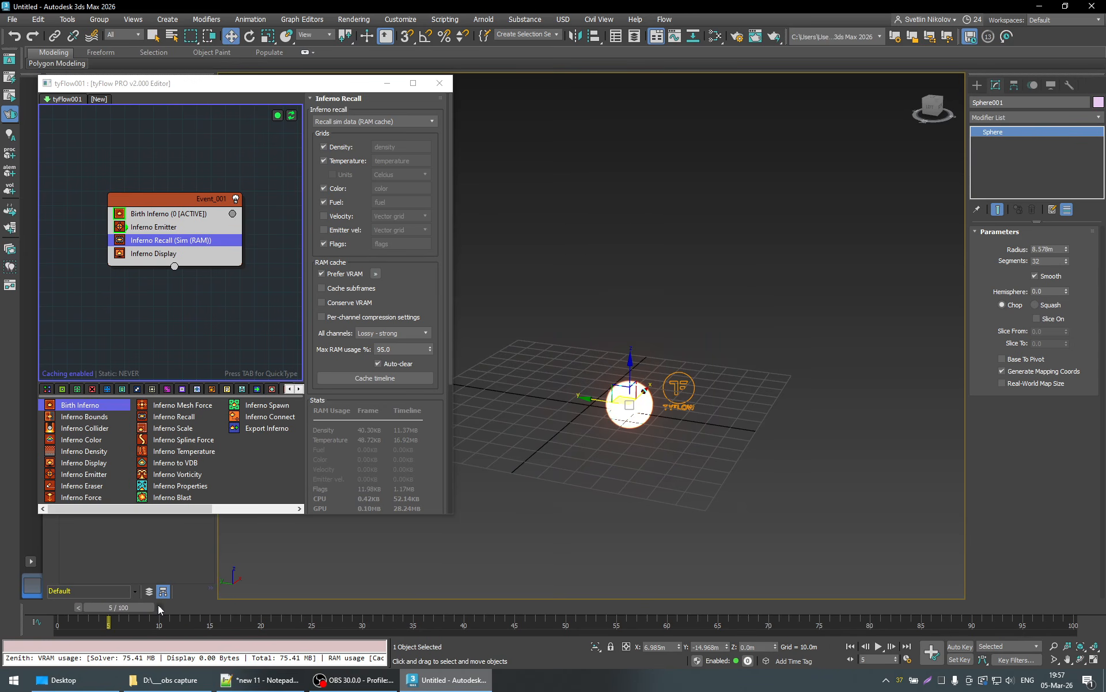
left_click(879, 650)
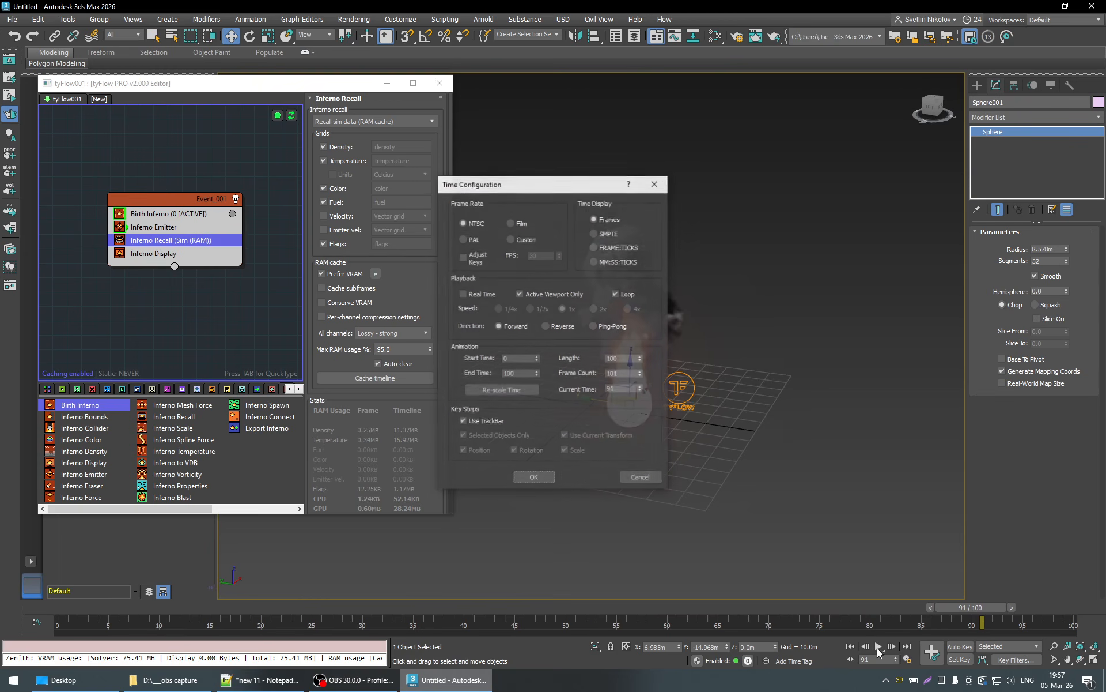
- Check the playback settings in the time configuration twice, accepting them with Real Time off
right_click(879, 649)
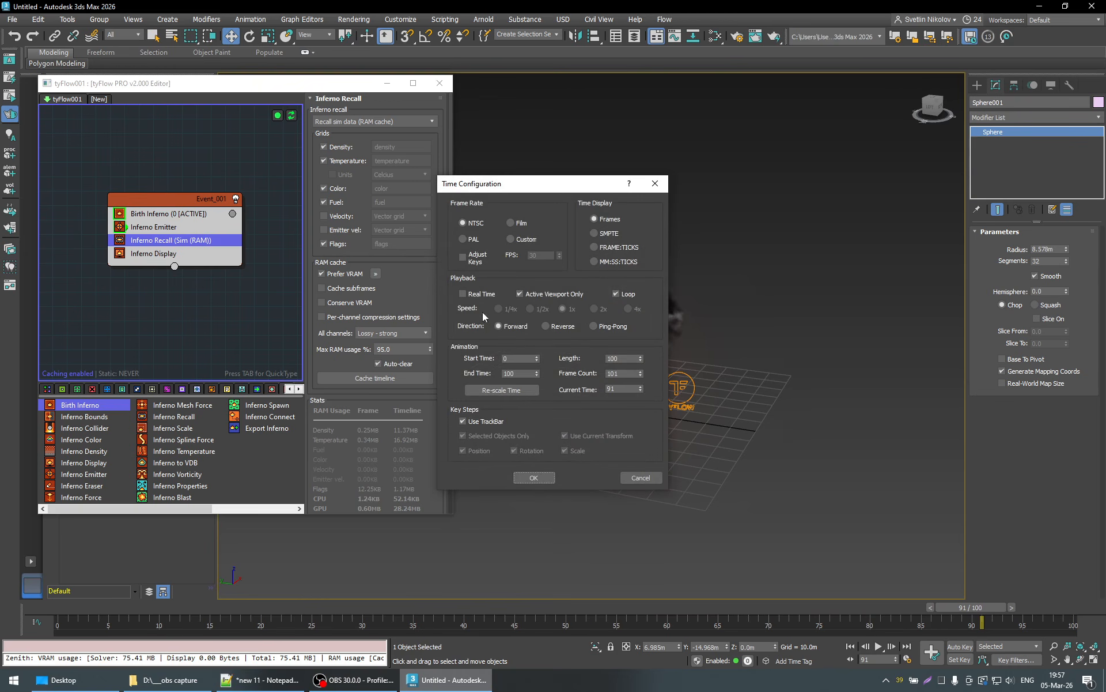
left_click(534, 478)
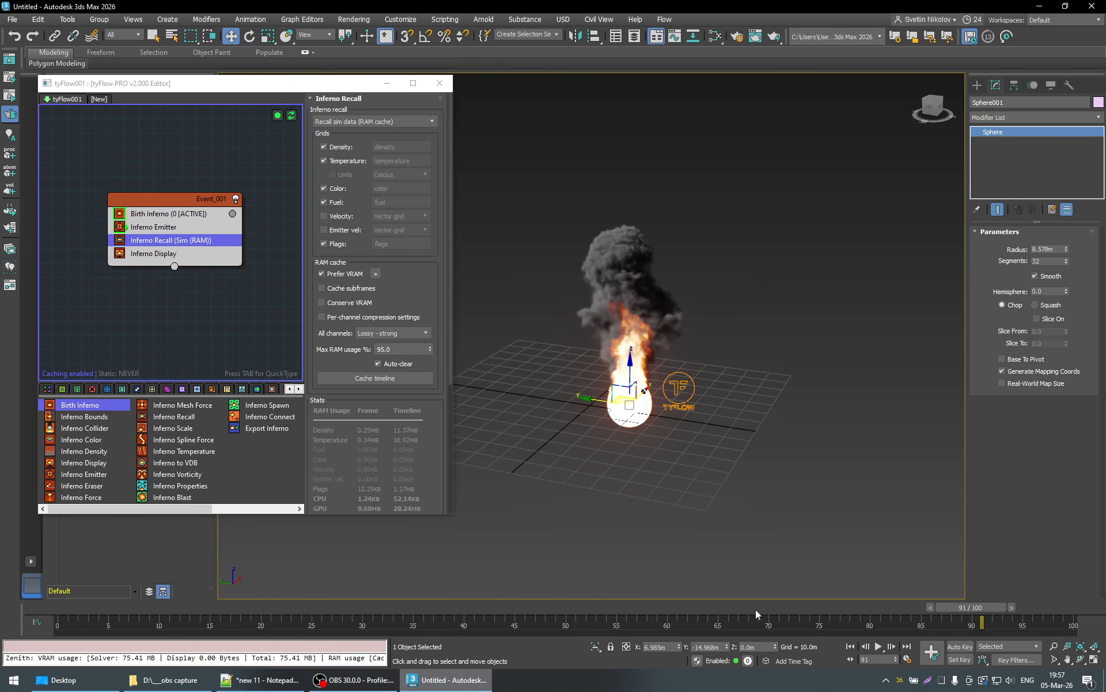
right_click(880, 645)
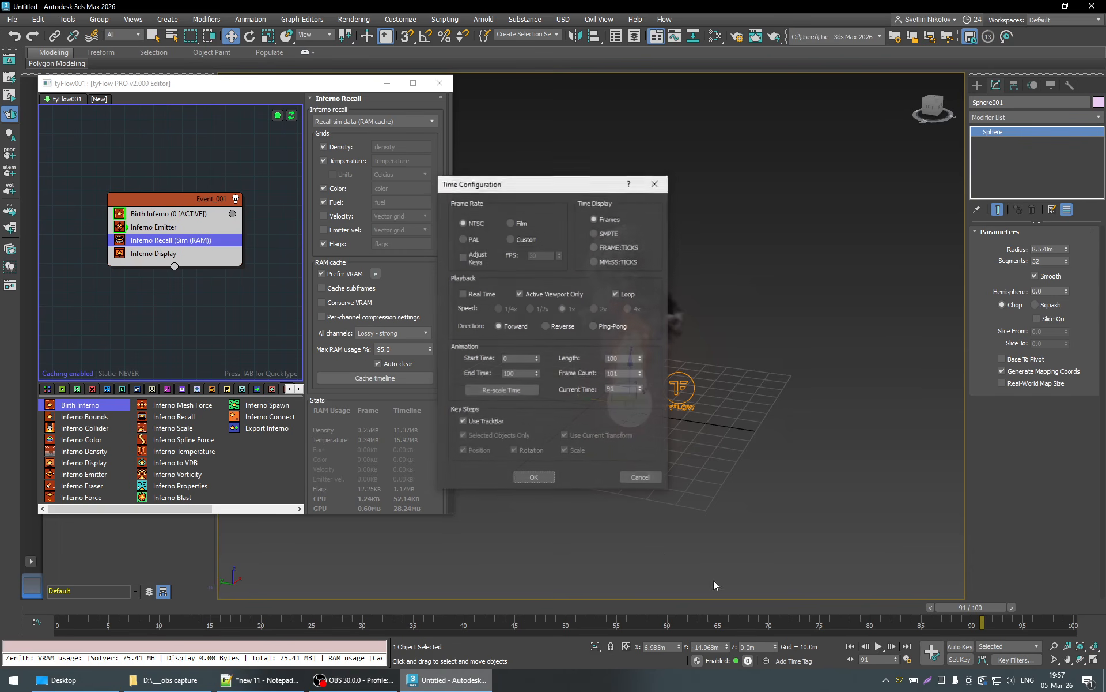
left_click(534, 477)
- Scrub back to frame 5, reset the flow, and jump straight to frame 96 and back to frame 0
left_click_drag(957, 603, 113, 603)
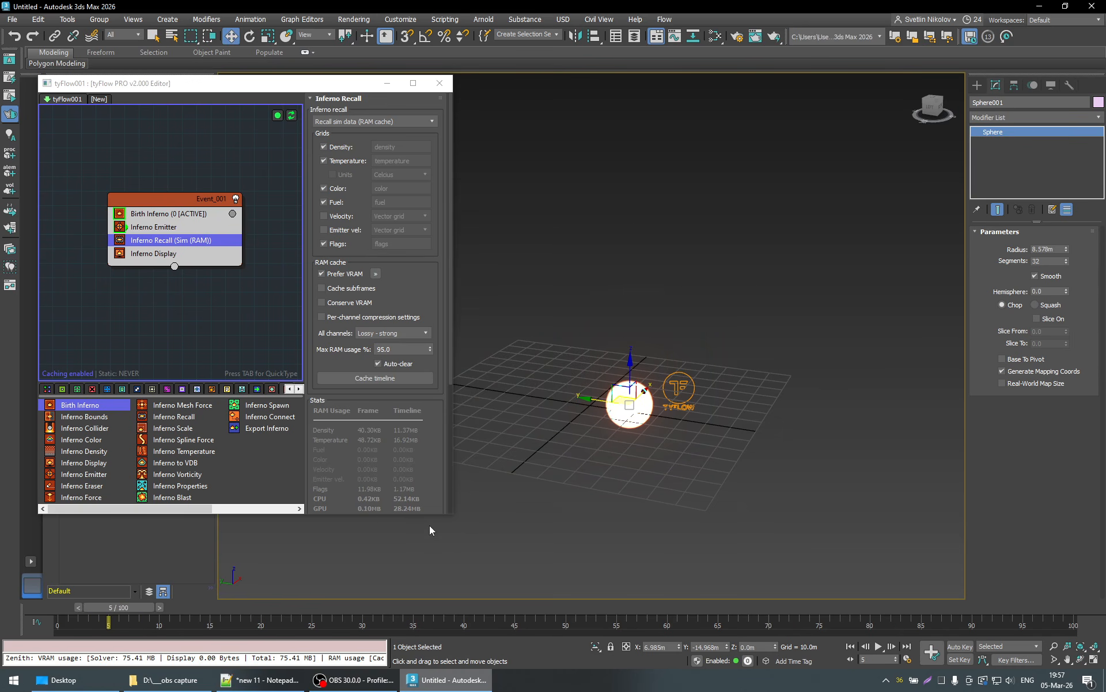
left_click(293, 116)
left_click(1015, 612)
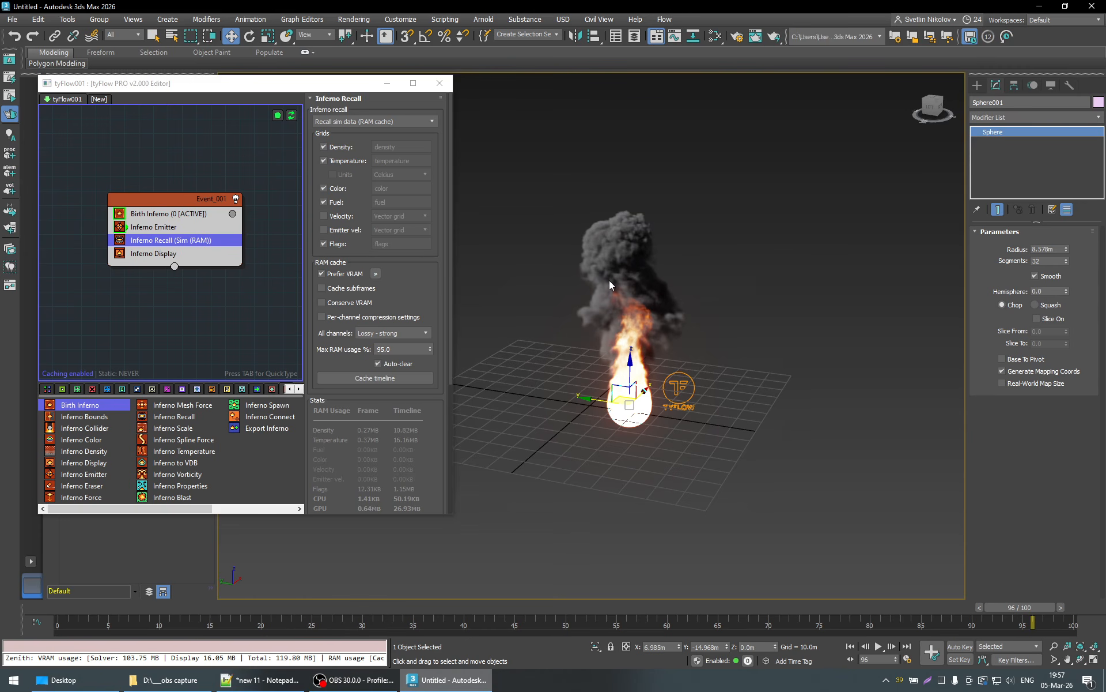
left_click(50, 607)
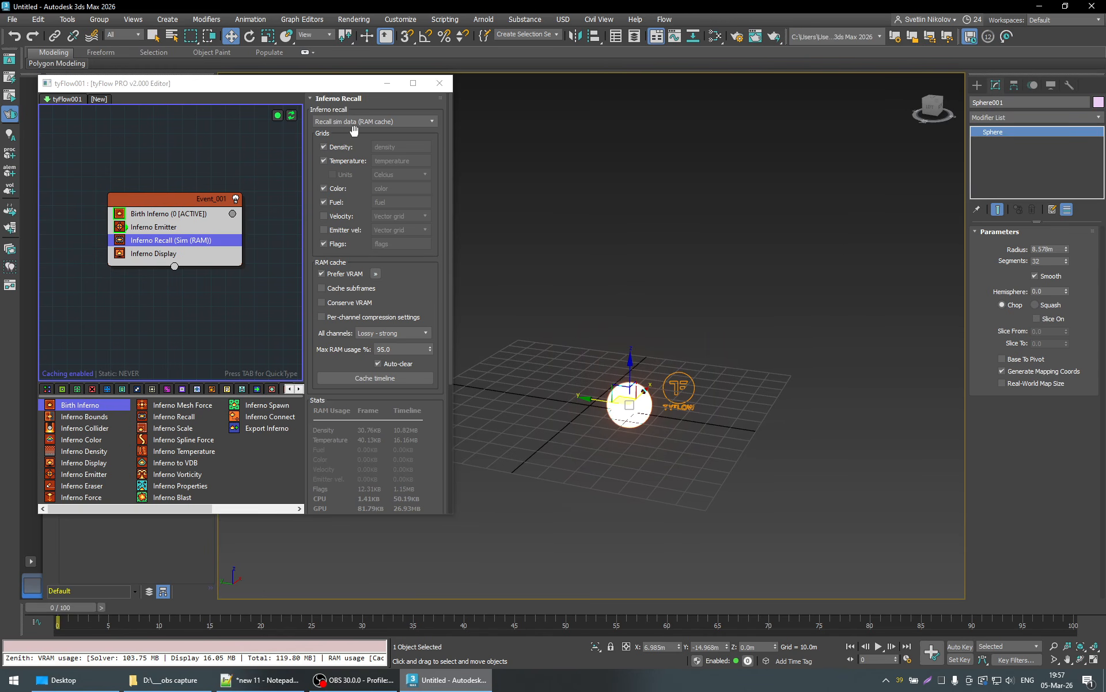
- Play the simulation from frame 0 to about frame 91, scrub back to frame 34, and view the time configuration
left_click(879, 646)
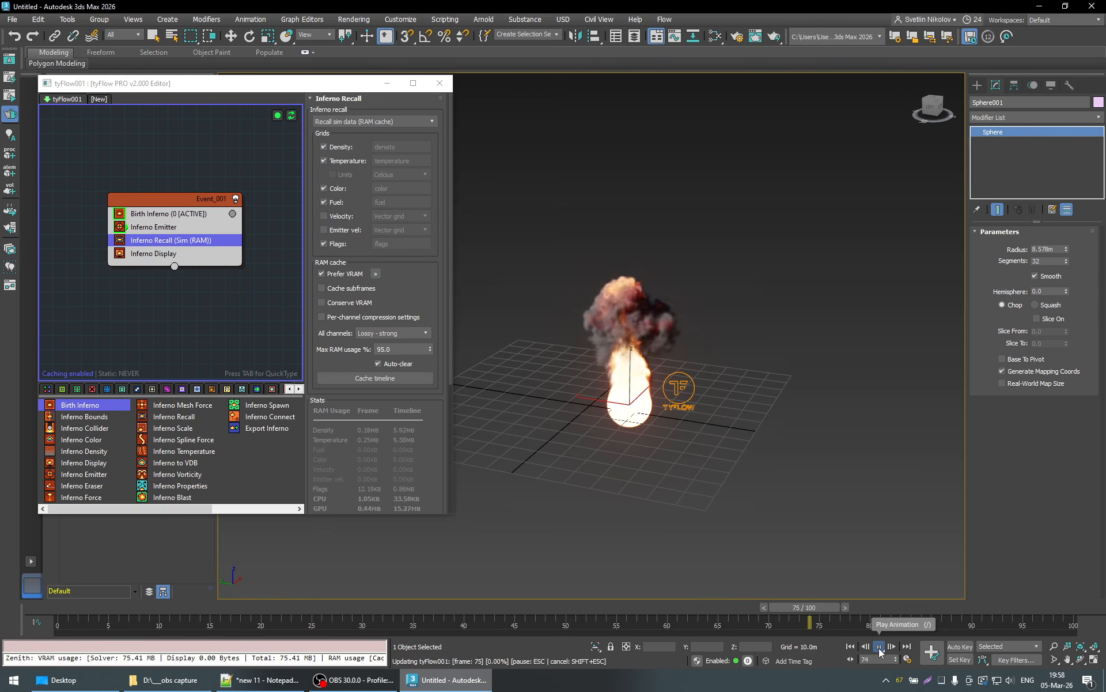
left_click(879, 647)
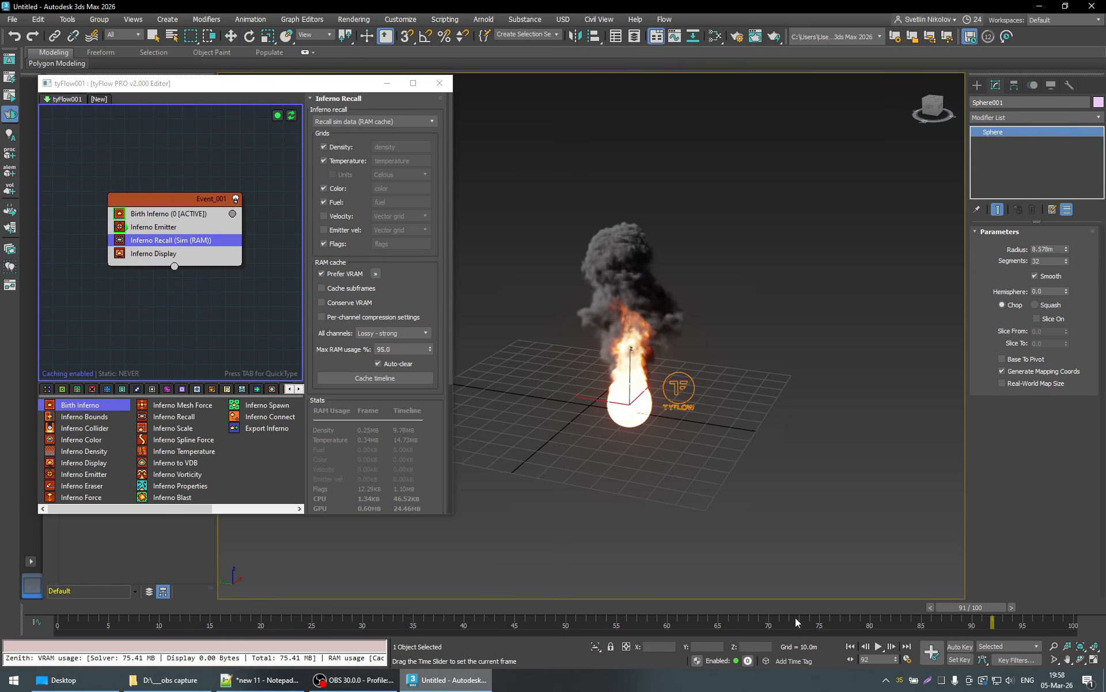
left_click_drag(946, 606, 397, 621)
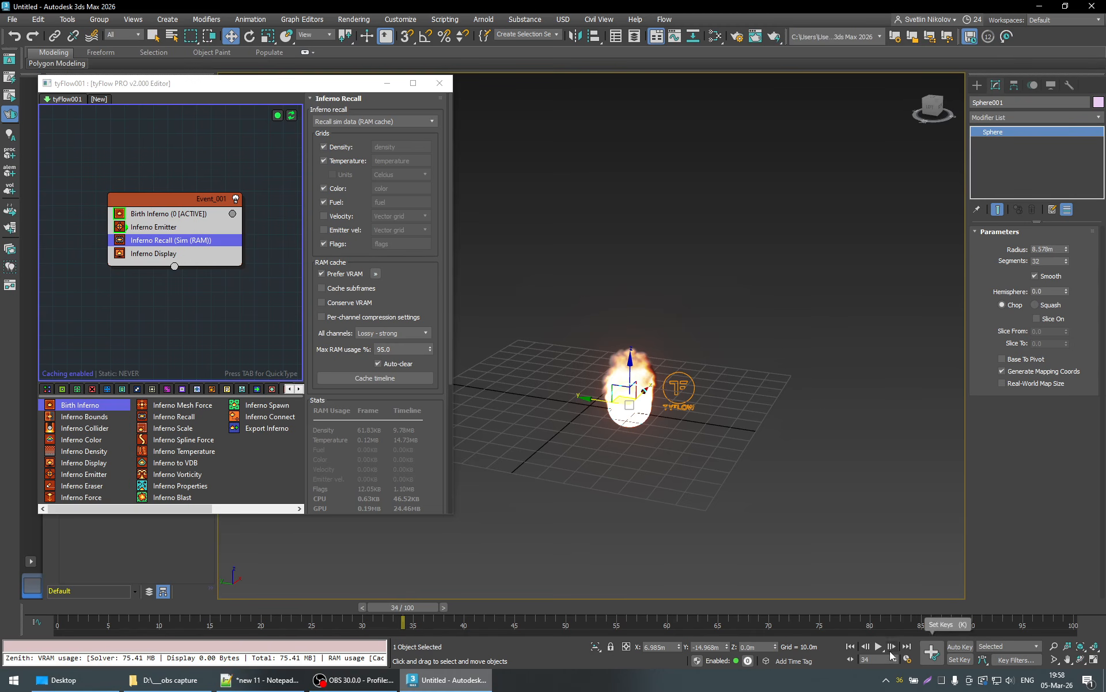
left_click(908, 660)
left_click(640, 477)
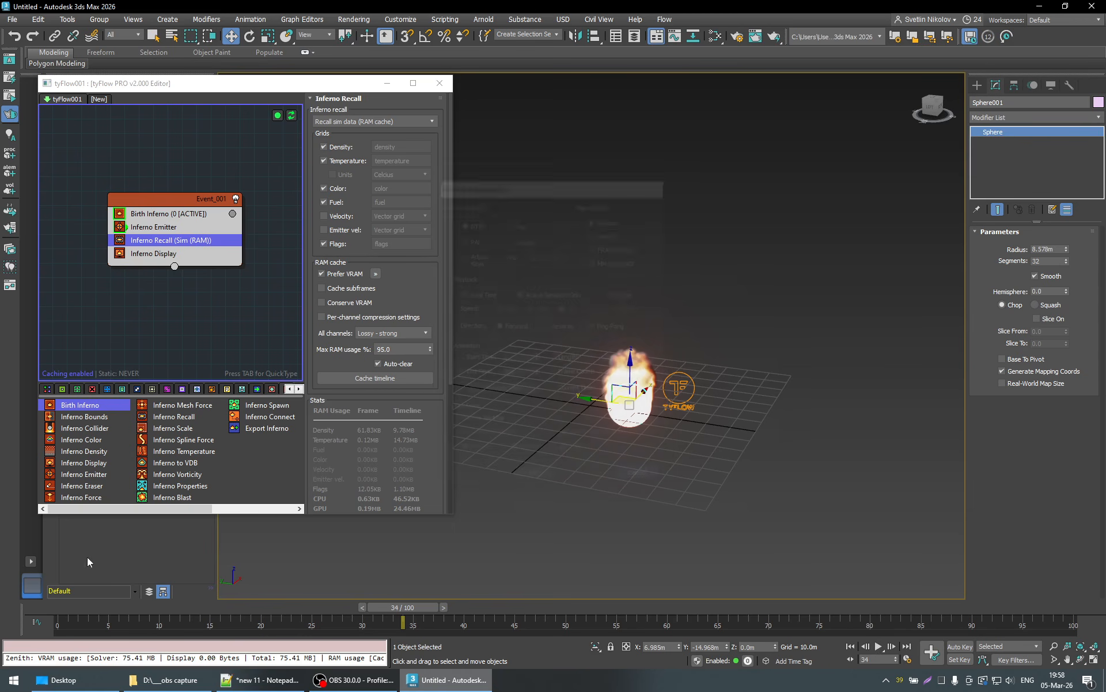
- Reset the flow at frame 0, disable the Inferno Recall operator, and simulate straight to frame 97
key("Home")
left_click(291, 115)
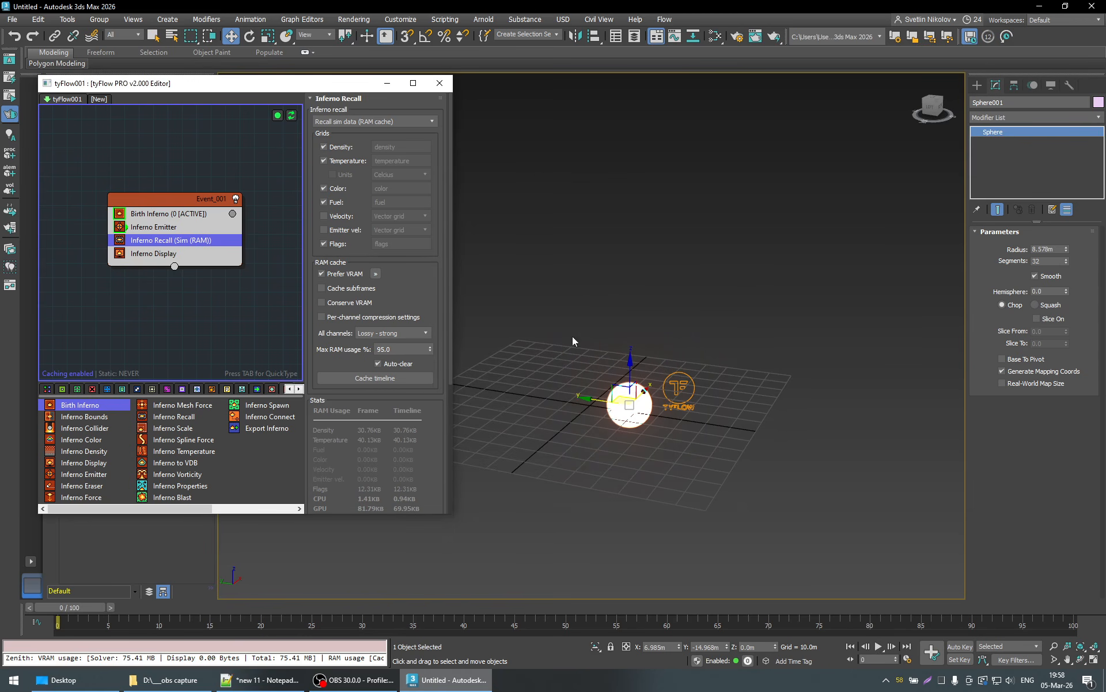
left_click(122, 242)
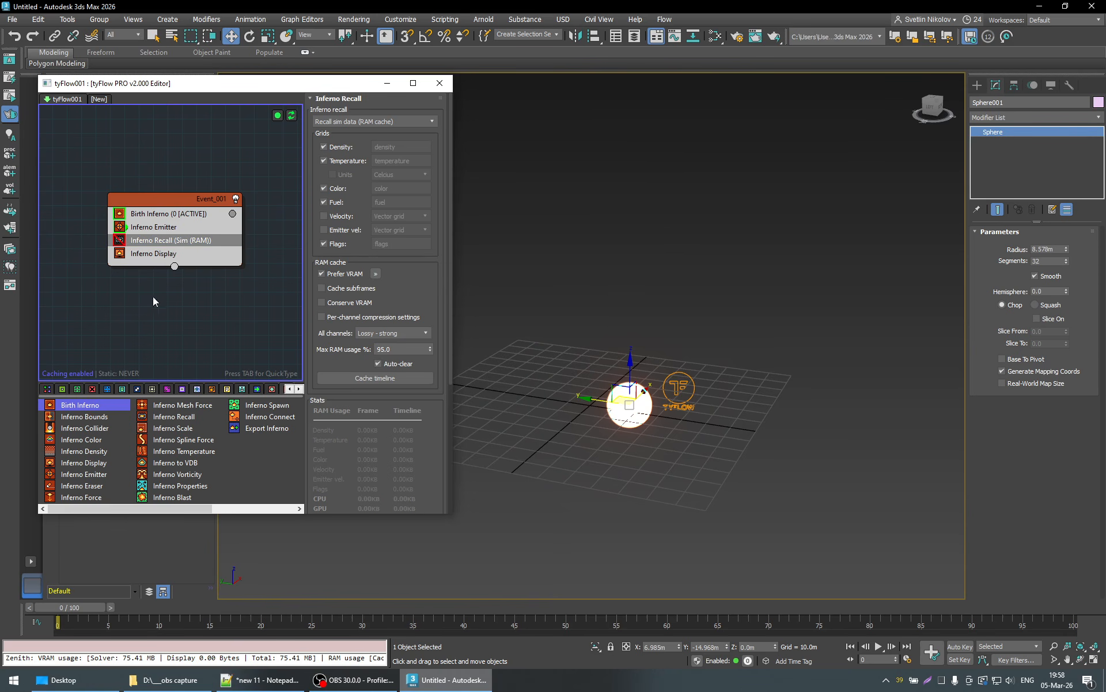
left_click(1038, 606)
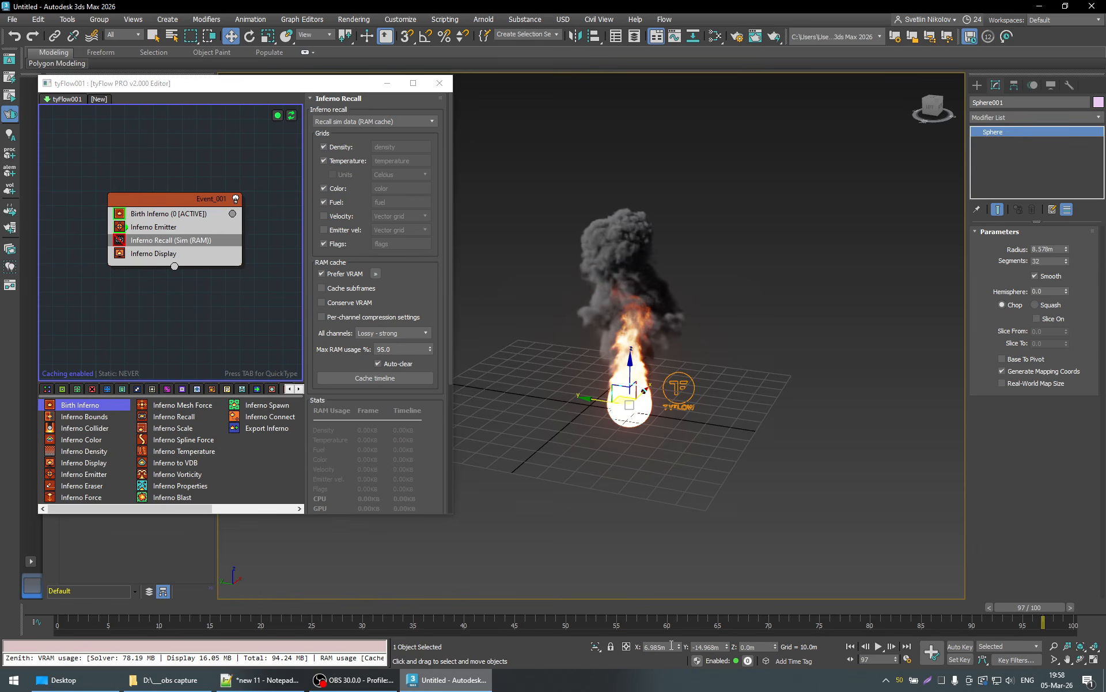
- Set the animation length to 300 frames
right_click(865, 644)
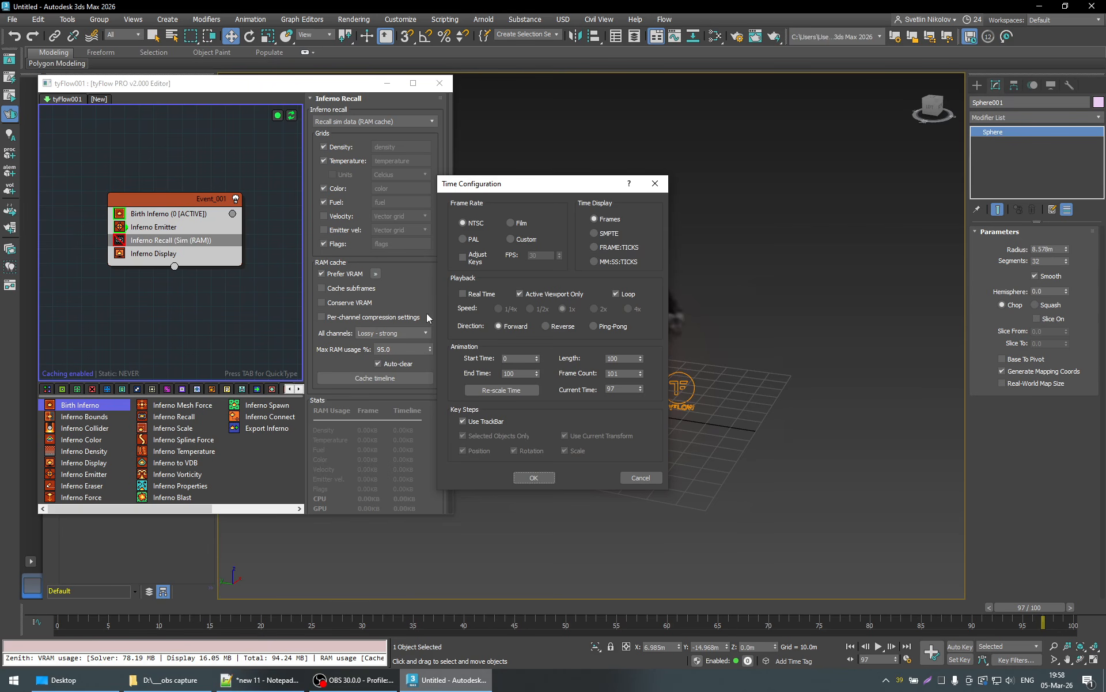
left_click(615, 358)
type("300")
key("Return")
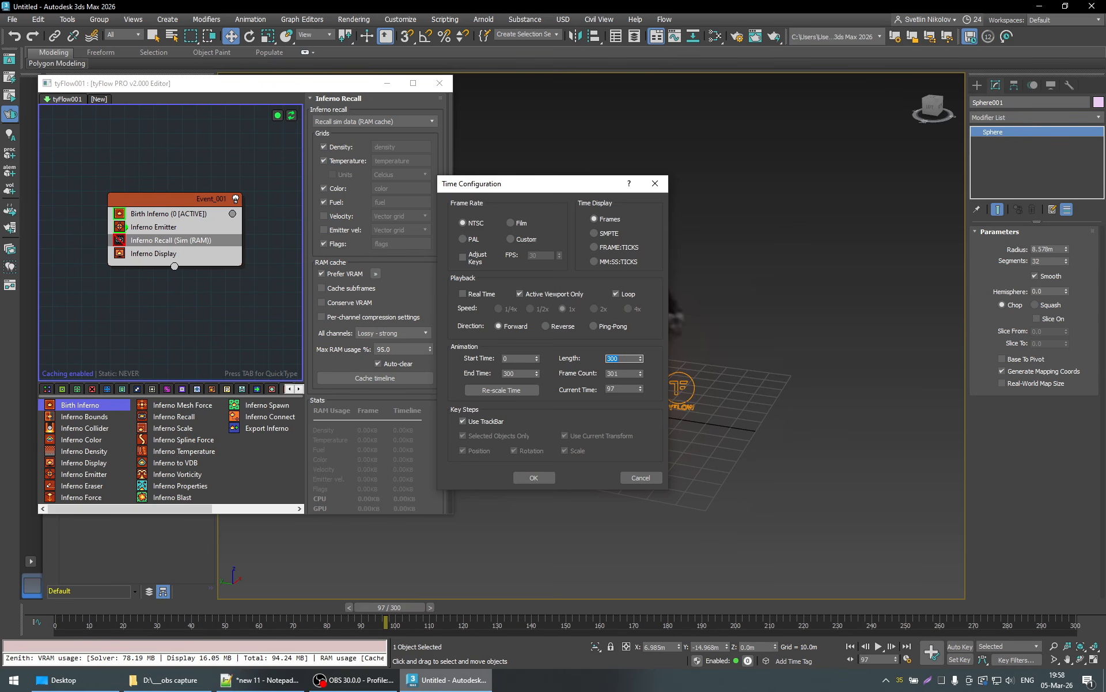
left_click(534, 477)
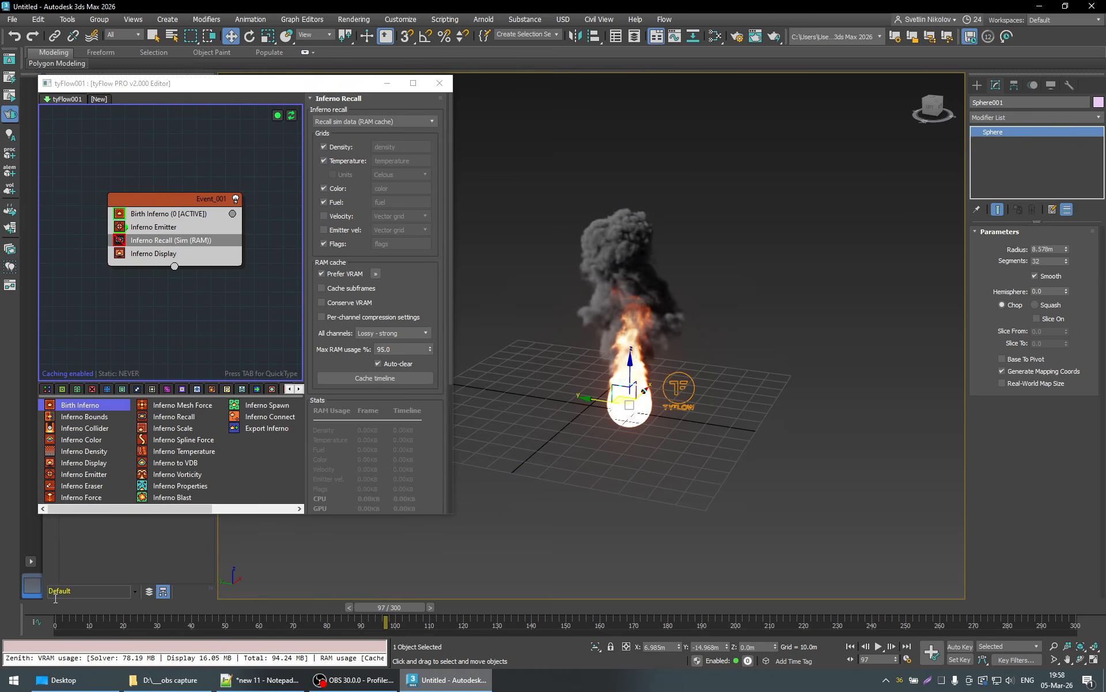
- Reset the flow at frame 0 and simulate straight to frame 300 without Inferno Recall
left_click(56, 616)
left_click(291, 116)
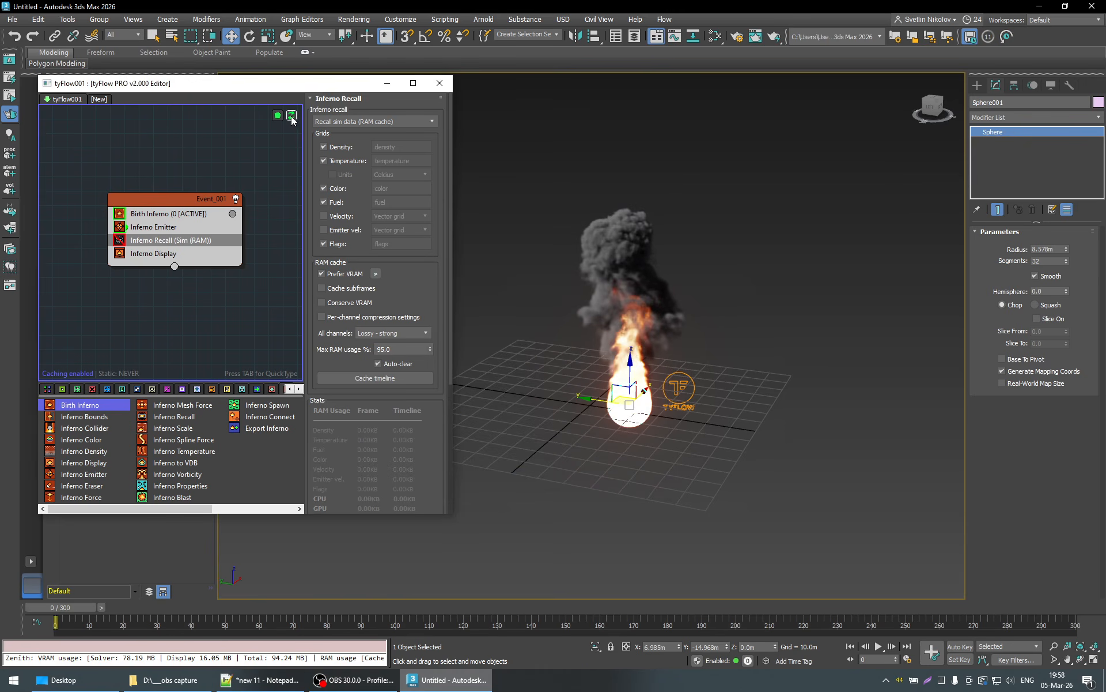
left_click(1062, 604)
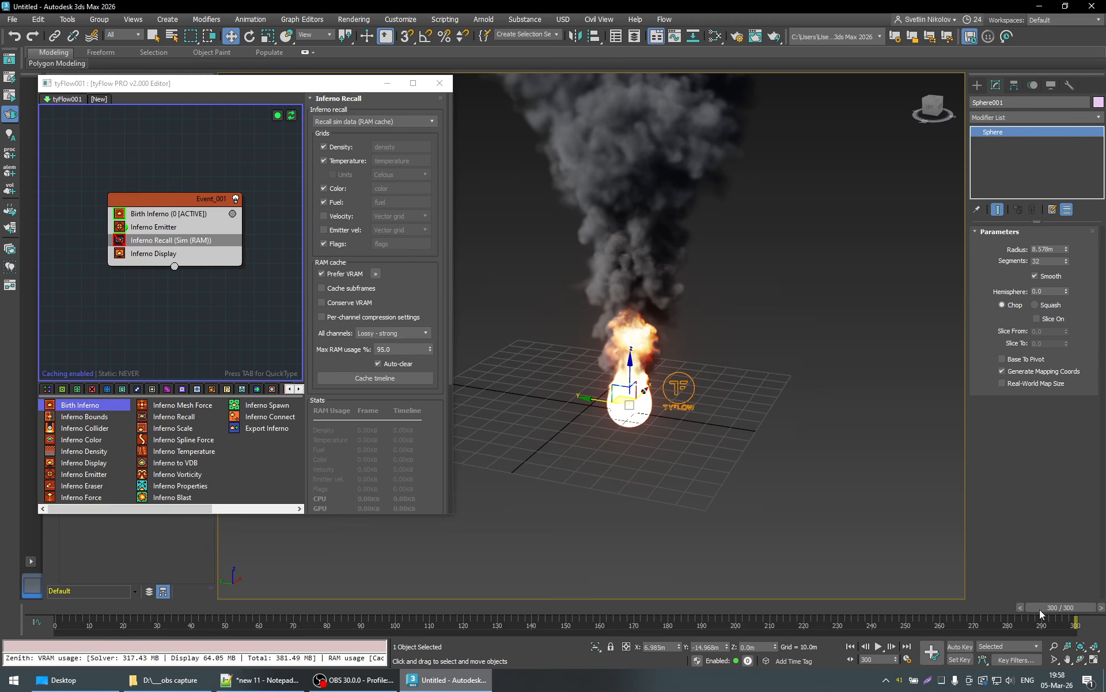
- Reset the flow at frame 0, enable the Inferno Recall operator, and simulate straight to frame 299 with RAM caching
left_click(46, 608)
left_click(292, 116)
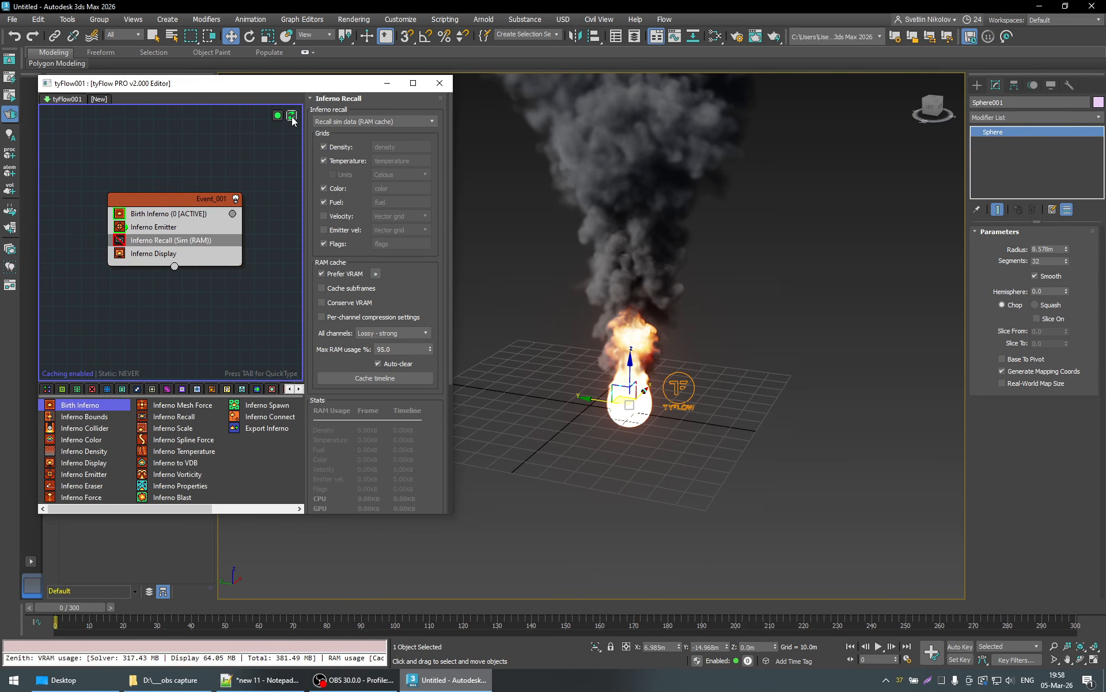
left_click(121, 241)
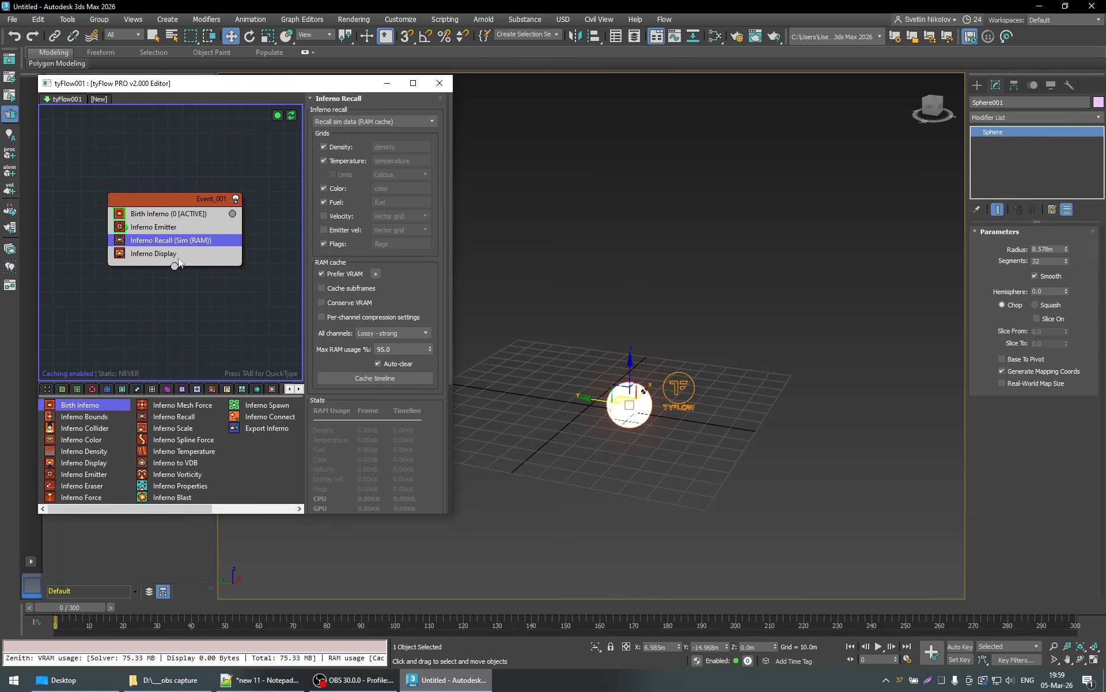
left_click(1071, 604)
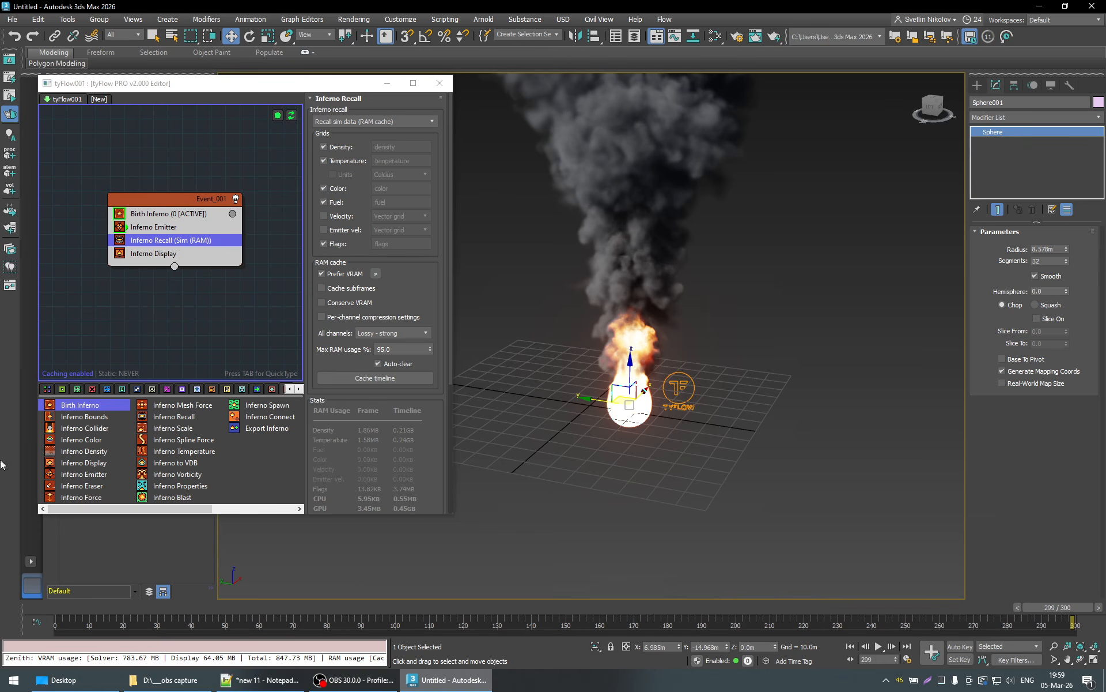
- Disable Inferno Recall again, simulate from a reset at frame 0 to frame 300, and scrub back to frame 125
left_click(120, 239)
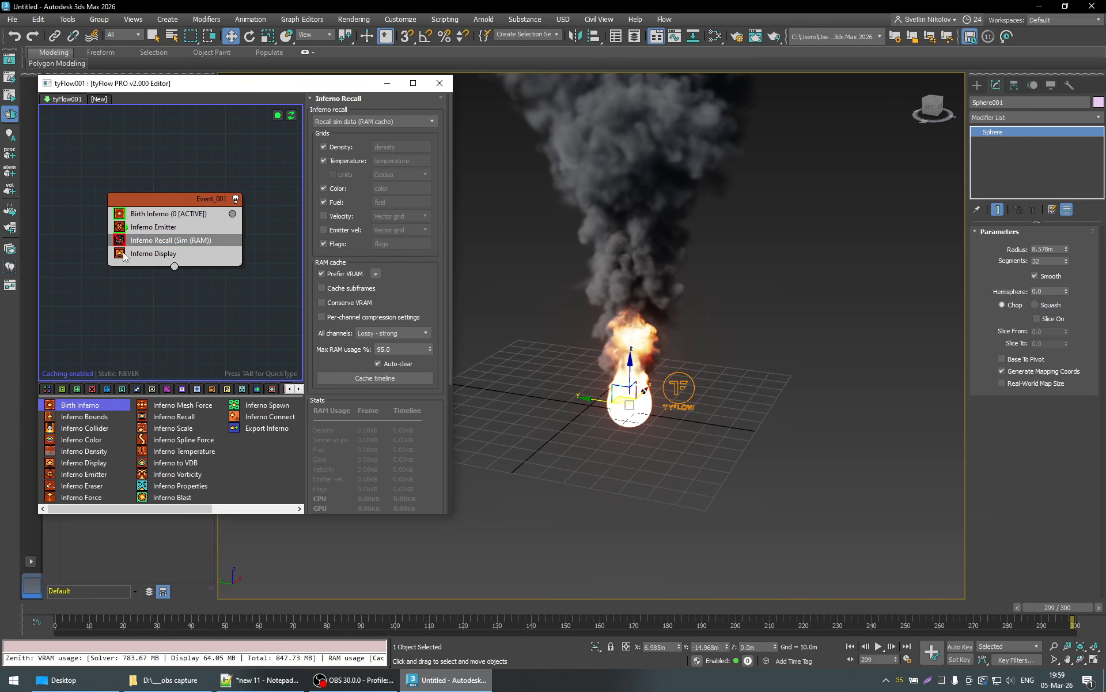
left_click(65, 607)
left_click(295, 115)
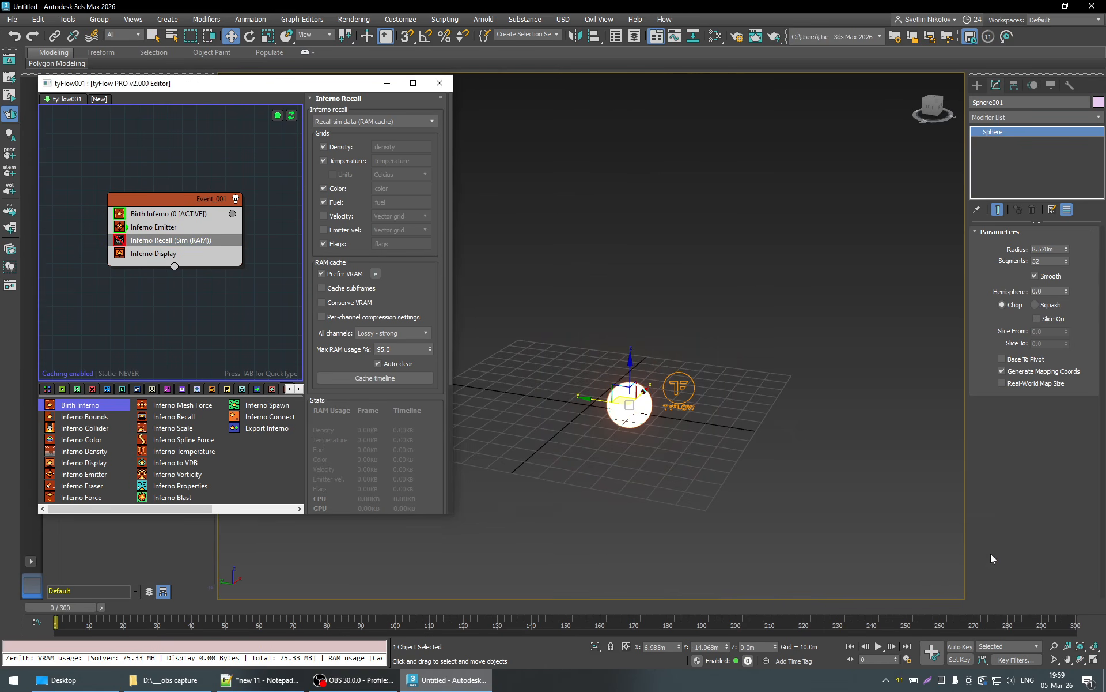
left_click(1067, 606)
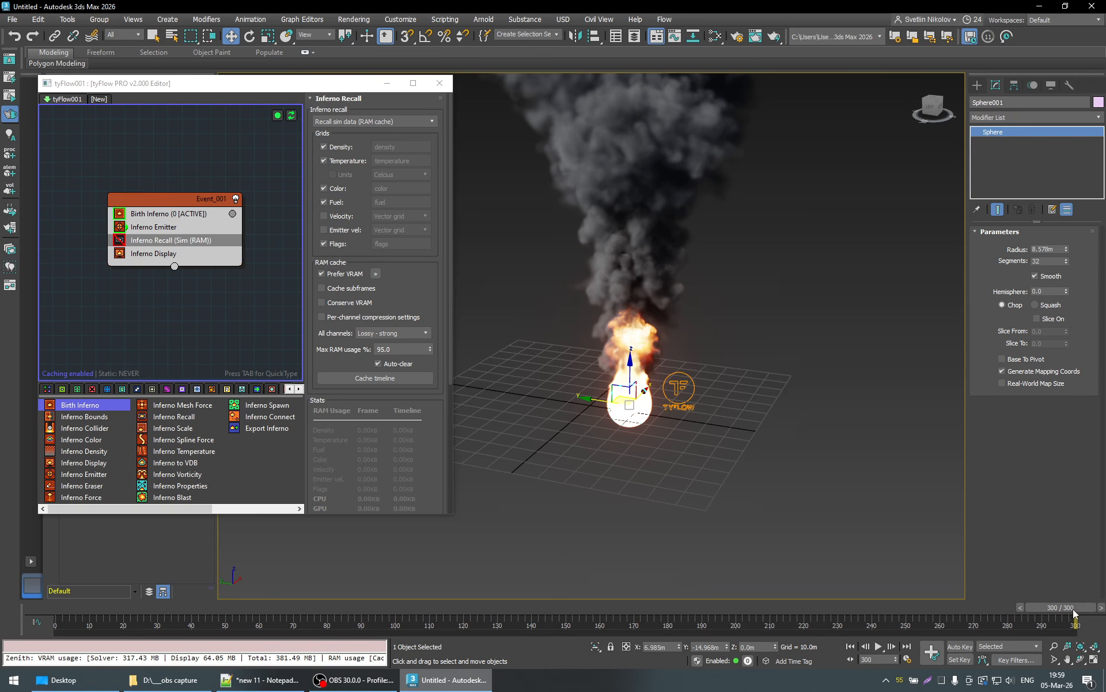
left_click_drag(1076, 610, 487, 605)
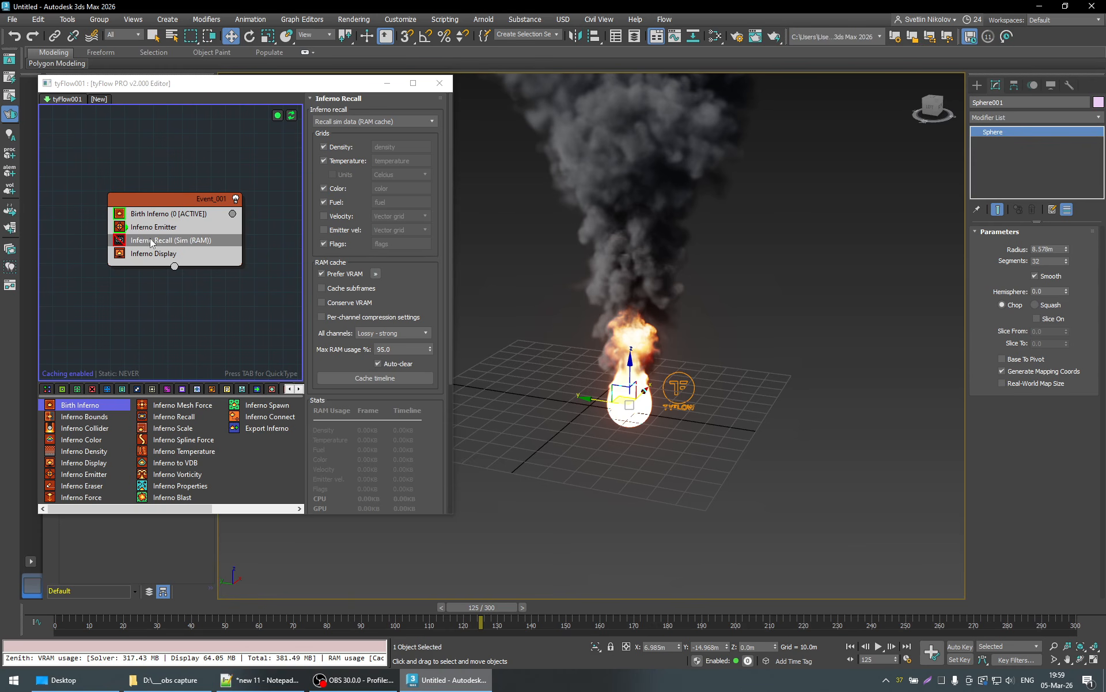
- Re-enable the Inferno Recall operator and set the animation length to 100 frames
left_click(123, 240)
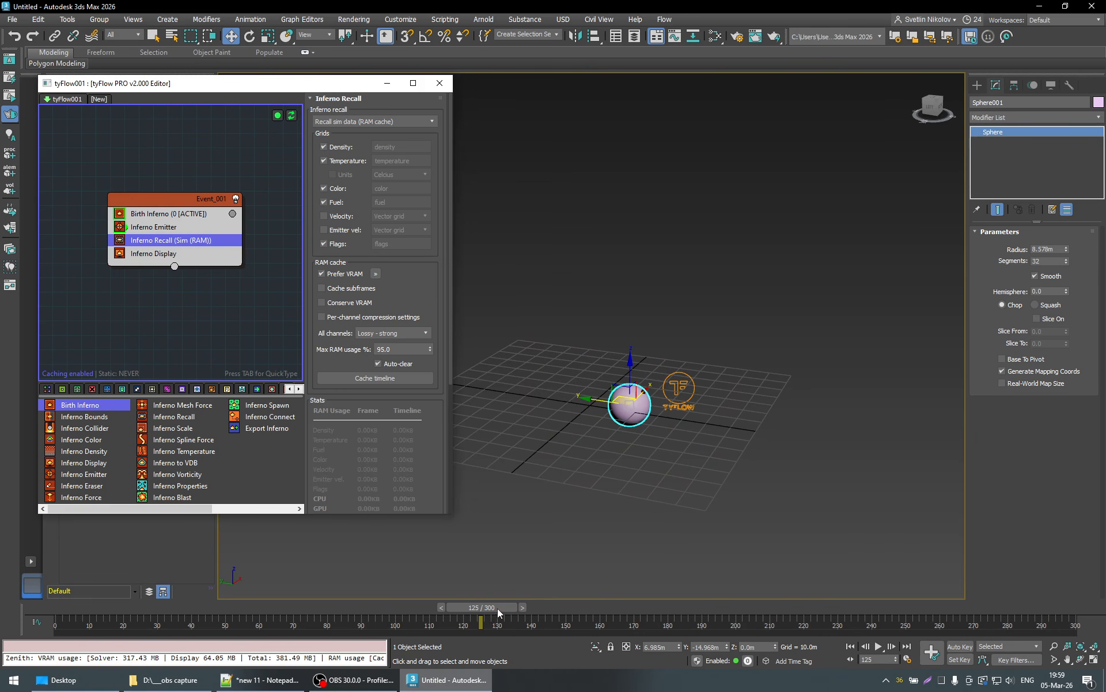
right_click(880, 646)
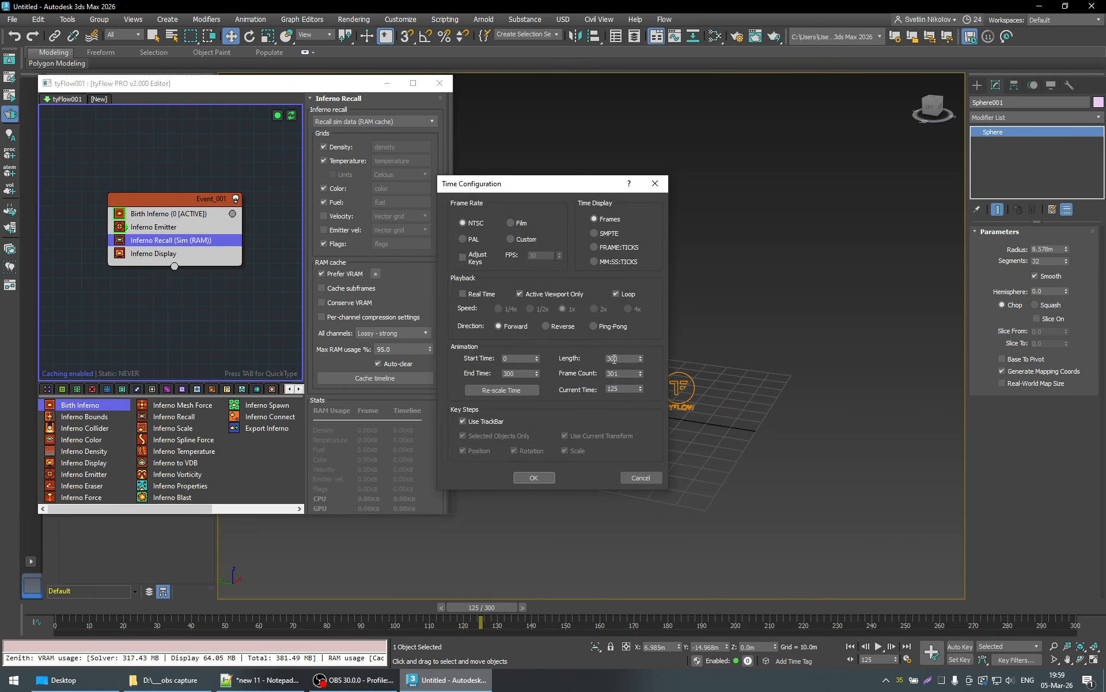
double_click(614, 359)
type("100")
key("Return")
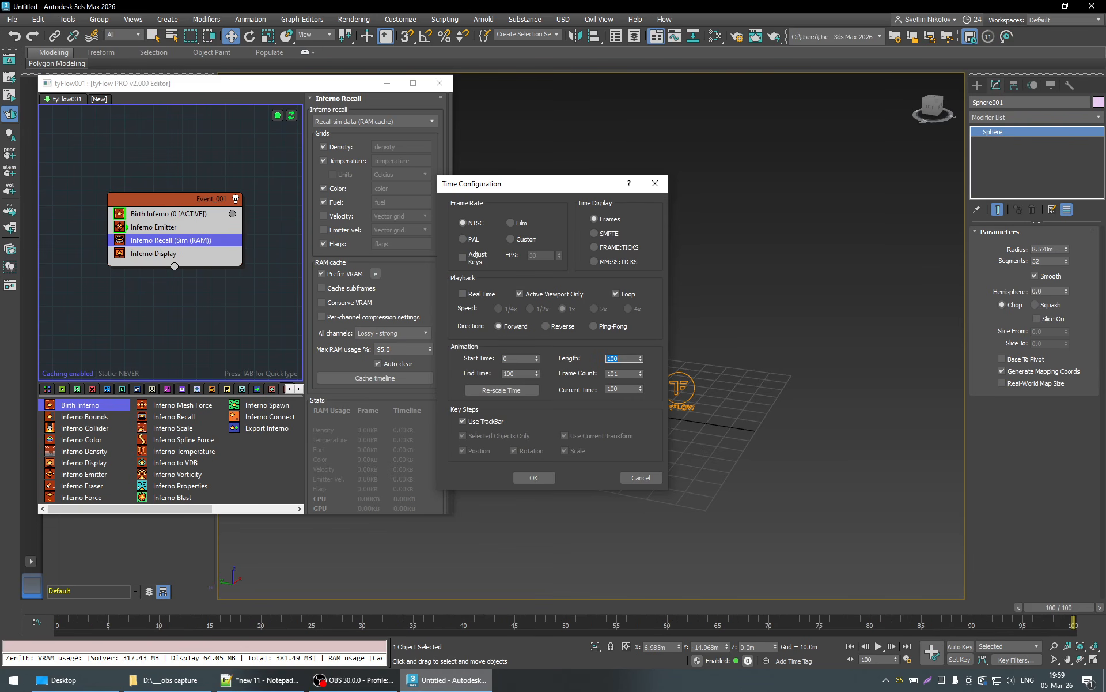
left_click(538, 478)
- Return to frame 1, reset the flow, and simulate straight to frame 99 with RAM caching enabled
left_click(84, 605)
left_click(296, 117)
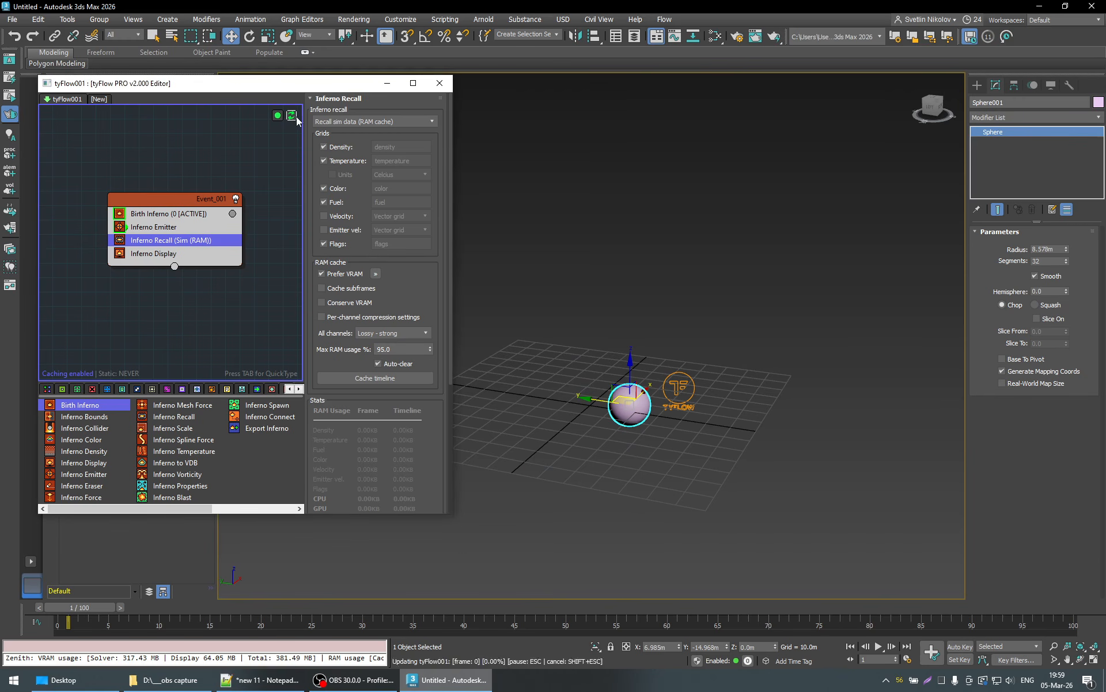
left_click(1049, 610)
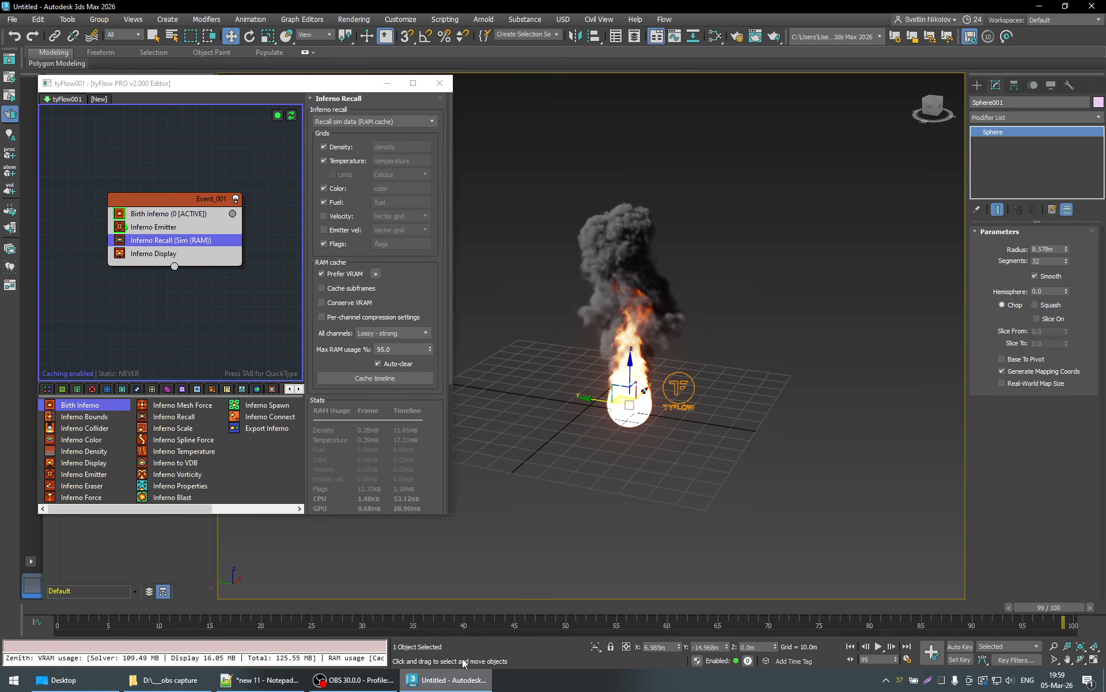
- Open the Scripting Listener, clear its entire log, and make the window slightly smaller
right_click(332, 658)
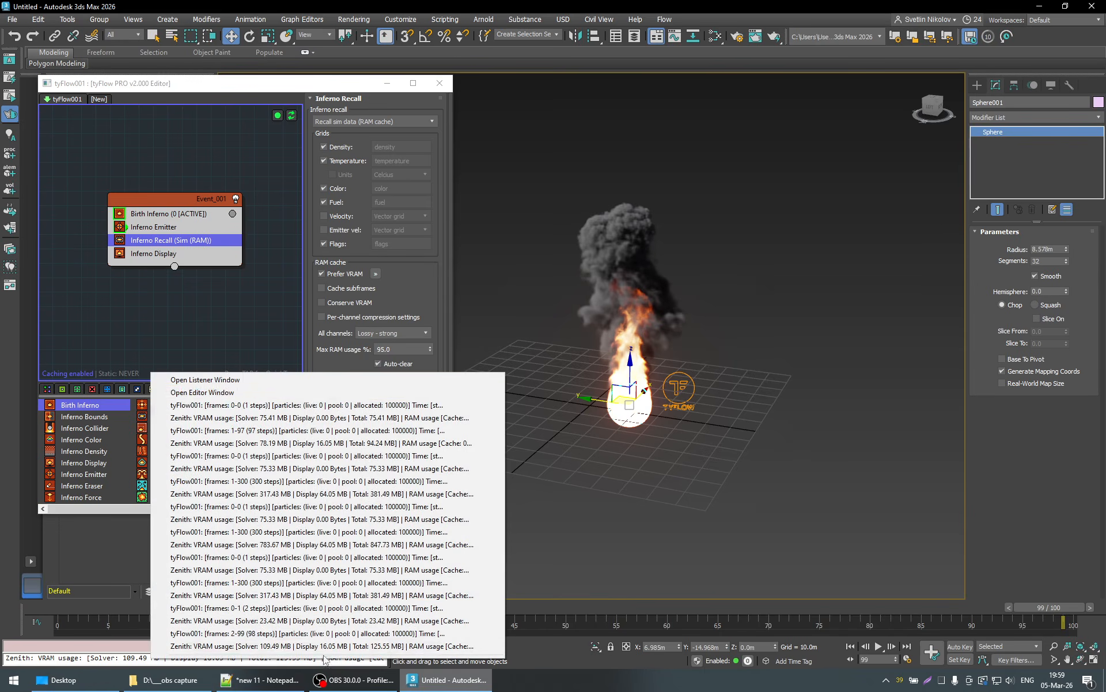
left_click(186, 380)
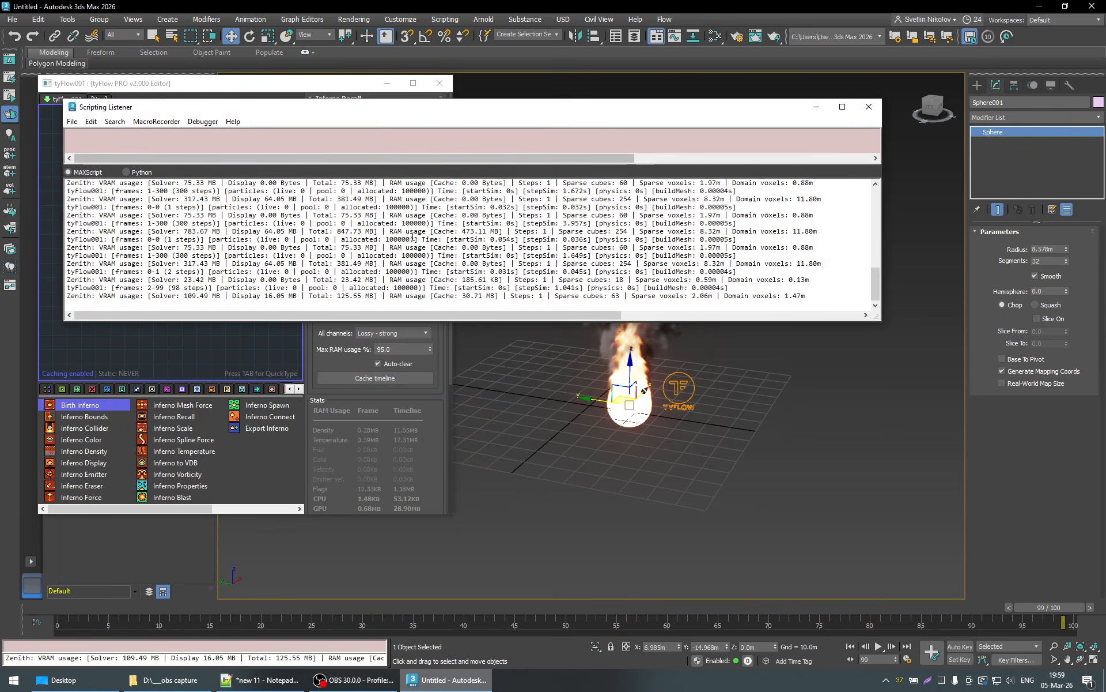
right_click(342, 243)
left_click(384, 328)
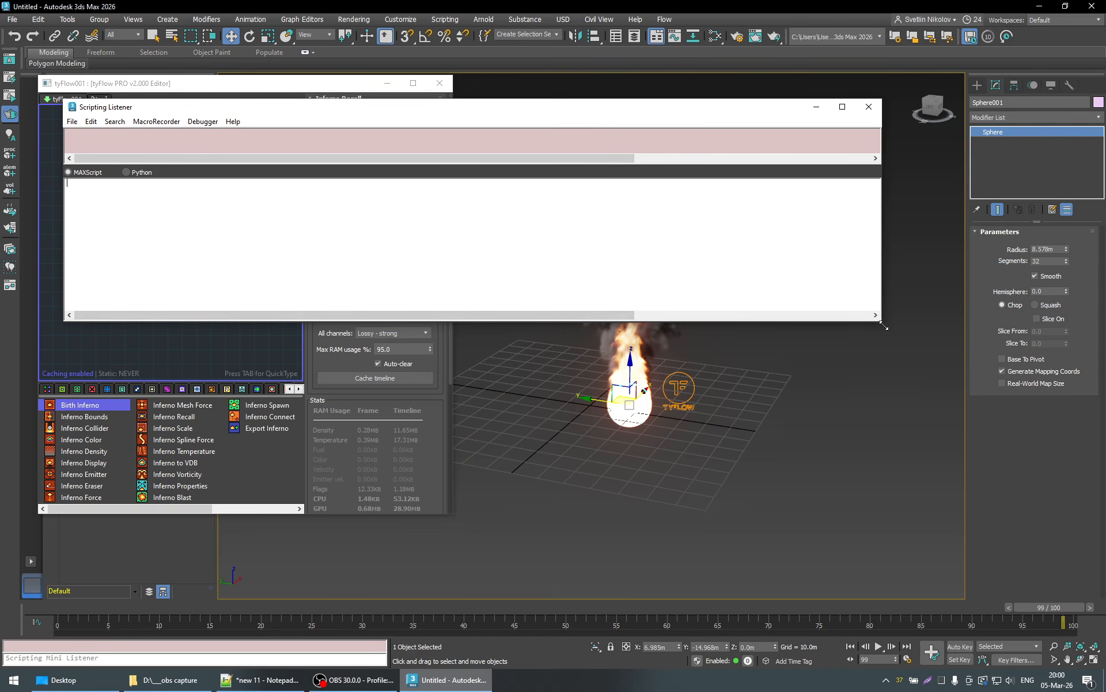
left_click_drag(882, 320, 807, 314)
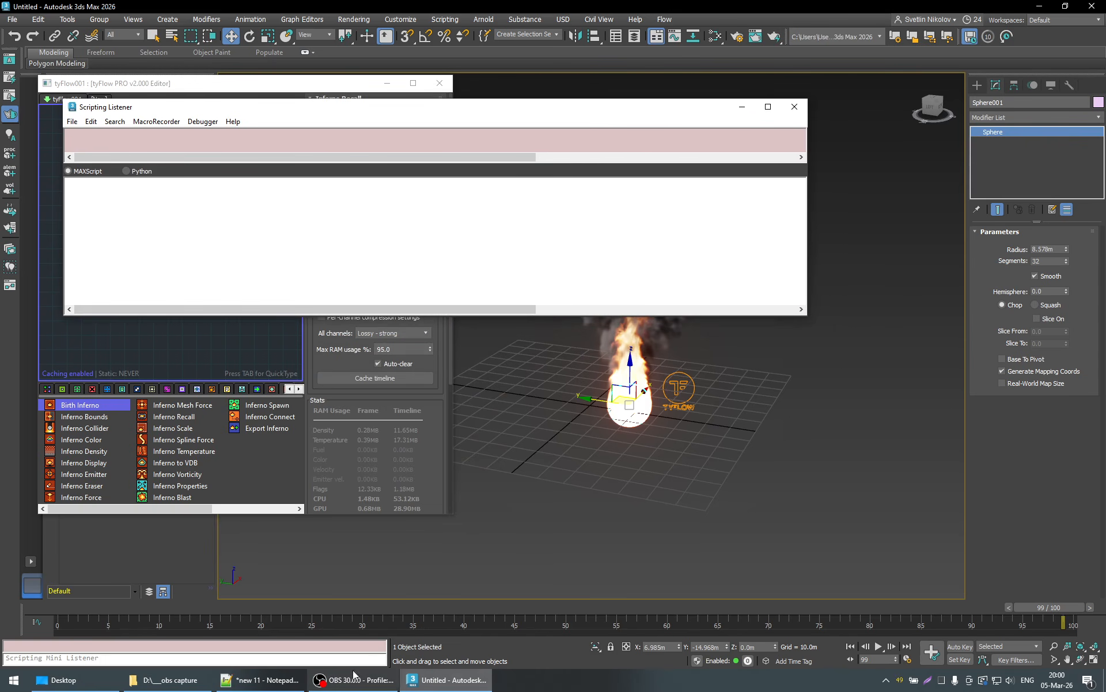
- Return to frame 0, reset the flow with the listener moved clear of the flow editor's reset control, and simulate straight to frame 88
left_click(63, 609)
left_click(1002, 608)
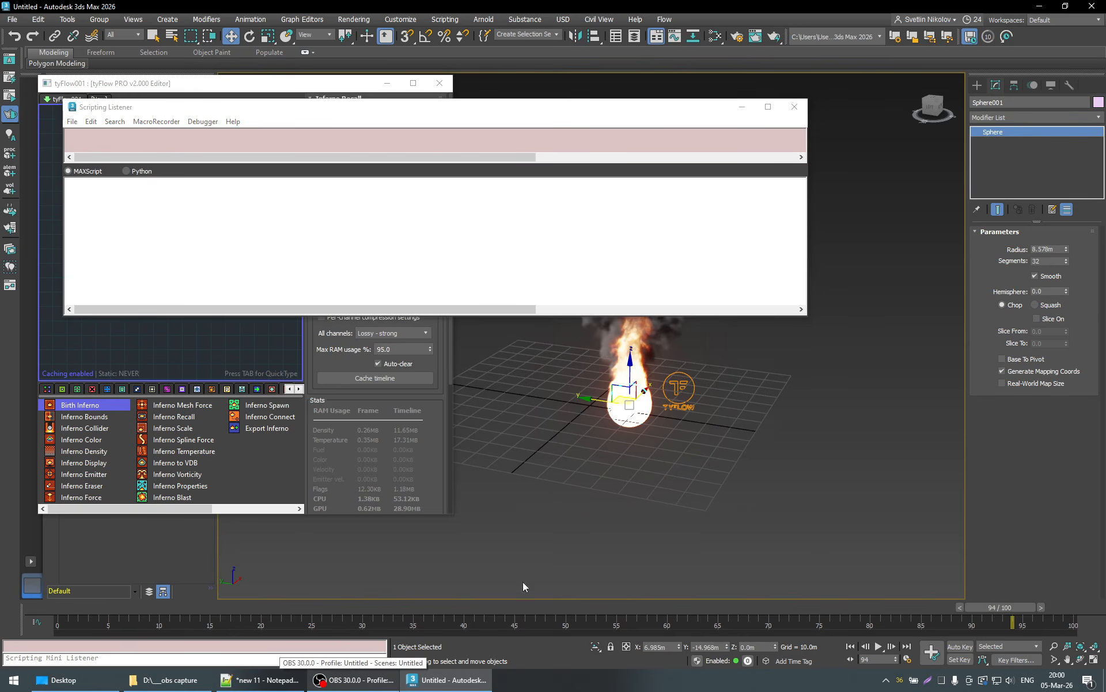
left_click(65, 609)
left_click_drag(261, 113, 251, 167)
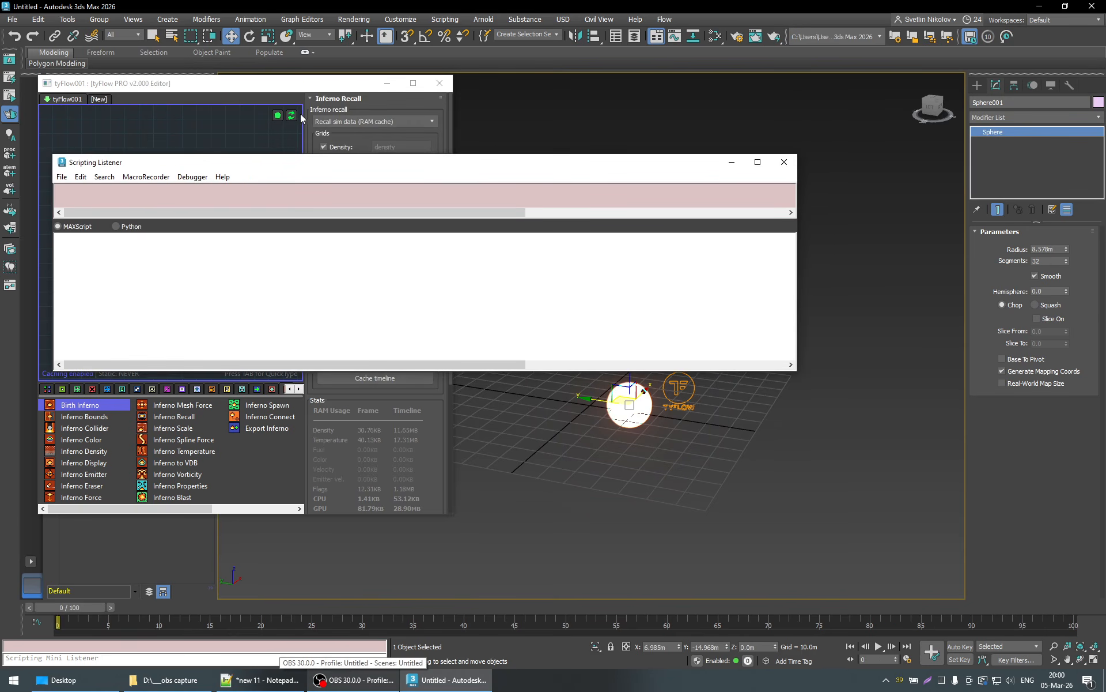
left_click(948, 608)
left_click(583, 173)
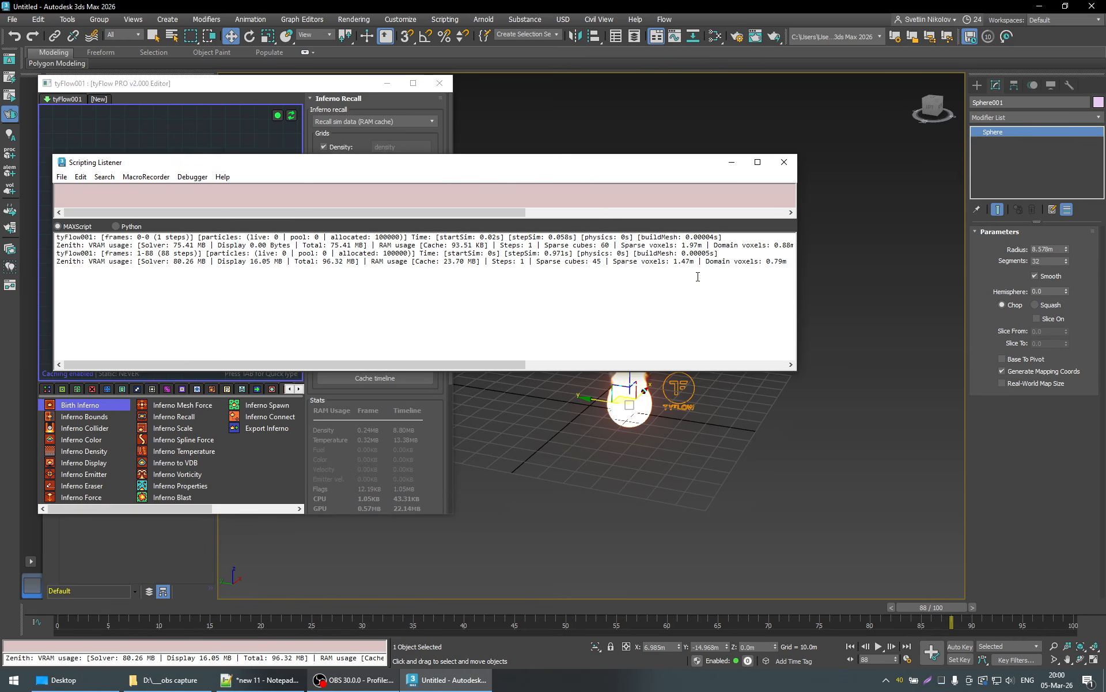
- Clear the Scripting Listener log again and simulate one more frame to frame 89
right_click(499, 290)
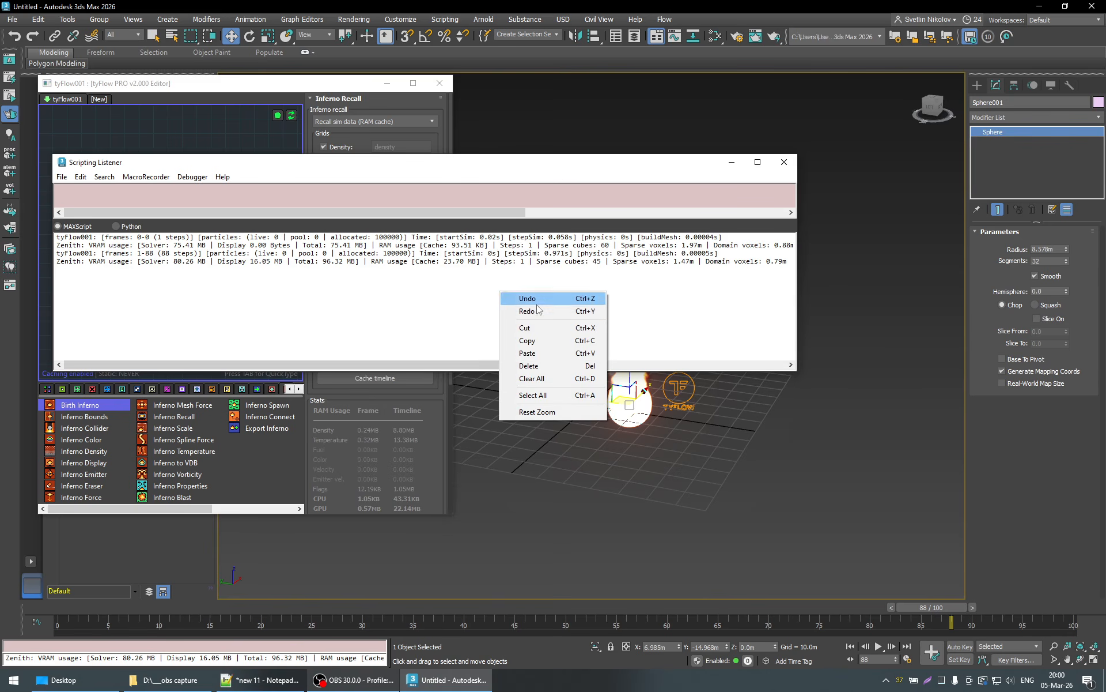
left_click(538, 378)
left_click(973, 608)
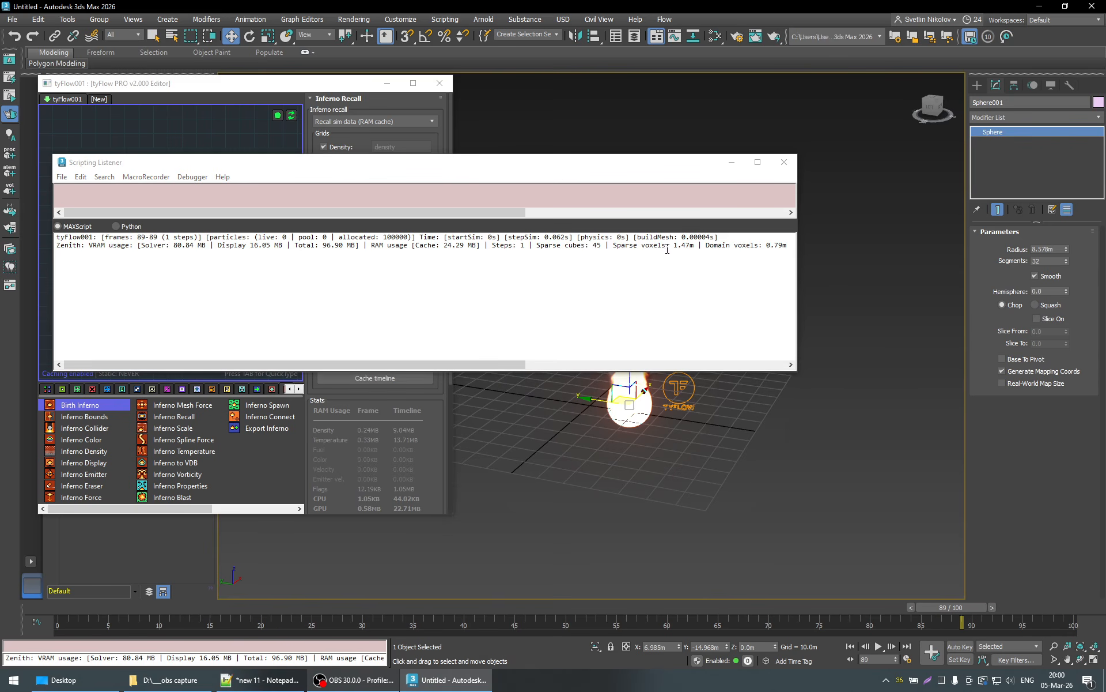
- Highlight the sparse cubes and sparse voxels figures in the log, and move the listener off the fire to inspect it
left_click_drag(541, 245, 602, 247)
left_click(600, 247)
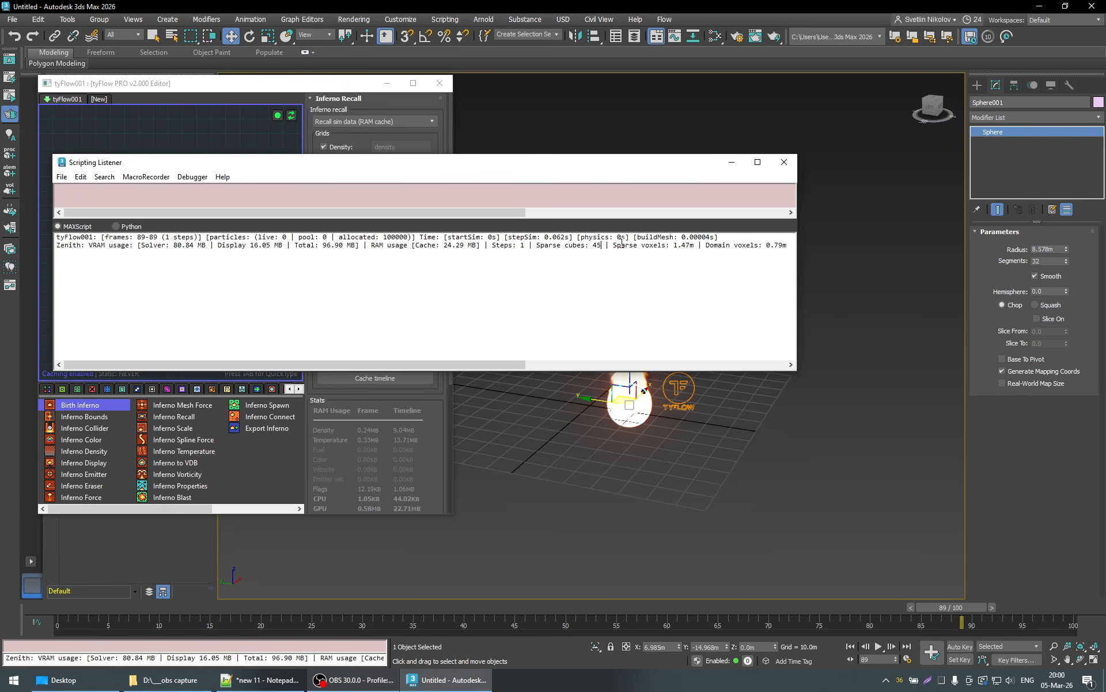
left_click_drag(673, 245, 695, 246)
left_click_drag(616, 163, 632, 23)
middle_click_drag(674, 428, 710, 490)
scroll(673, 442, "up", 2)
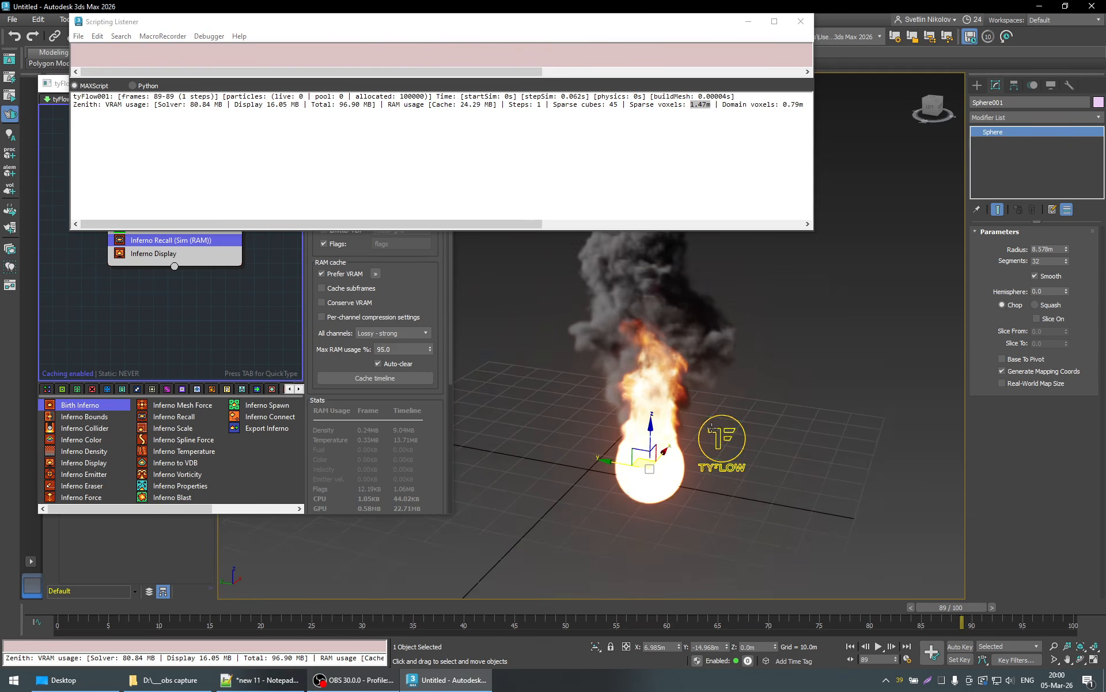
scroll(688, 432, "down", 2)
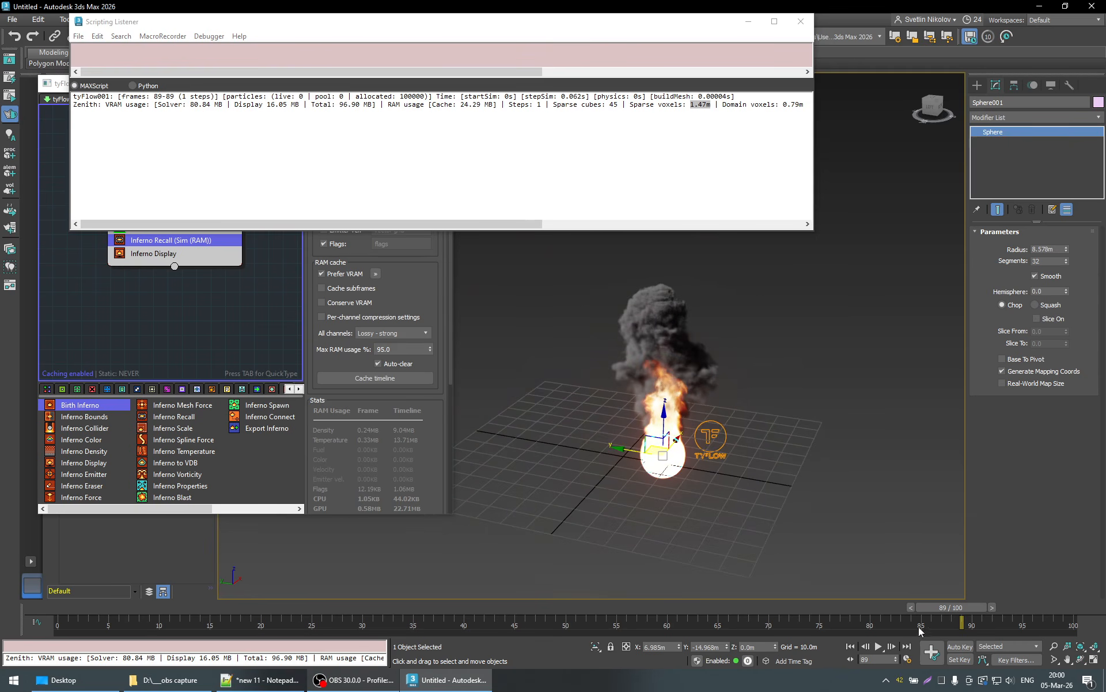
- Set the animation length to 1000 frames in the time configuration
right_click(878, 646)
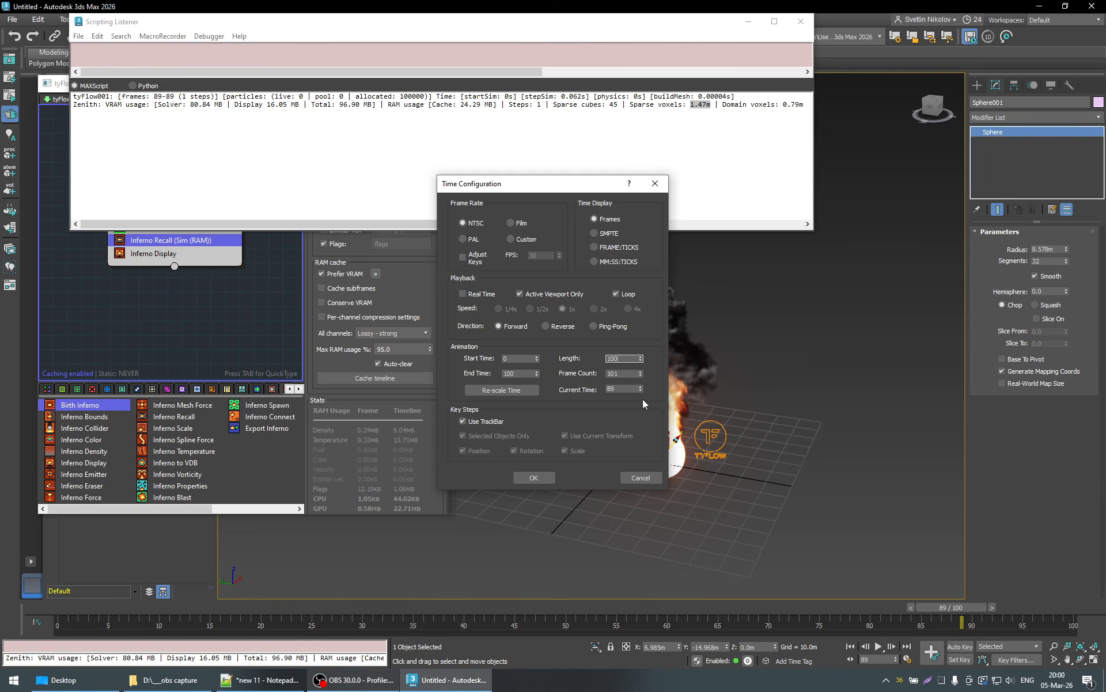
key("Return")
left_click(533, 478)
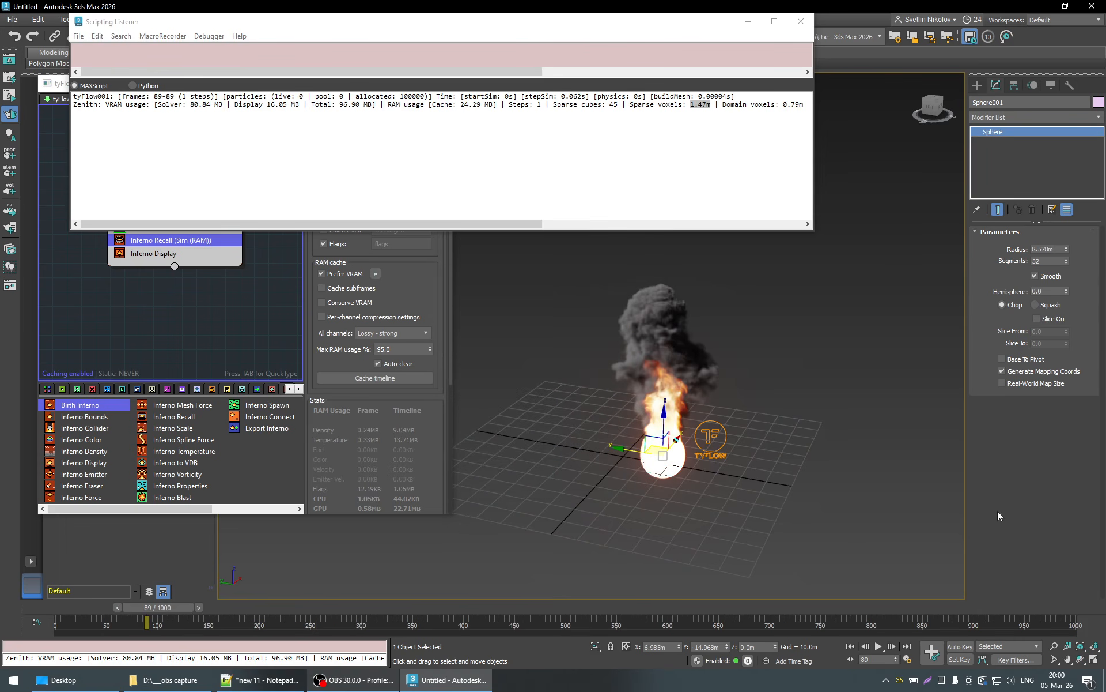
- Play the simulation on to frame 226, and advance one frame to 227 to log its statistics
left_click(879, 647)
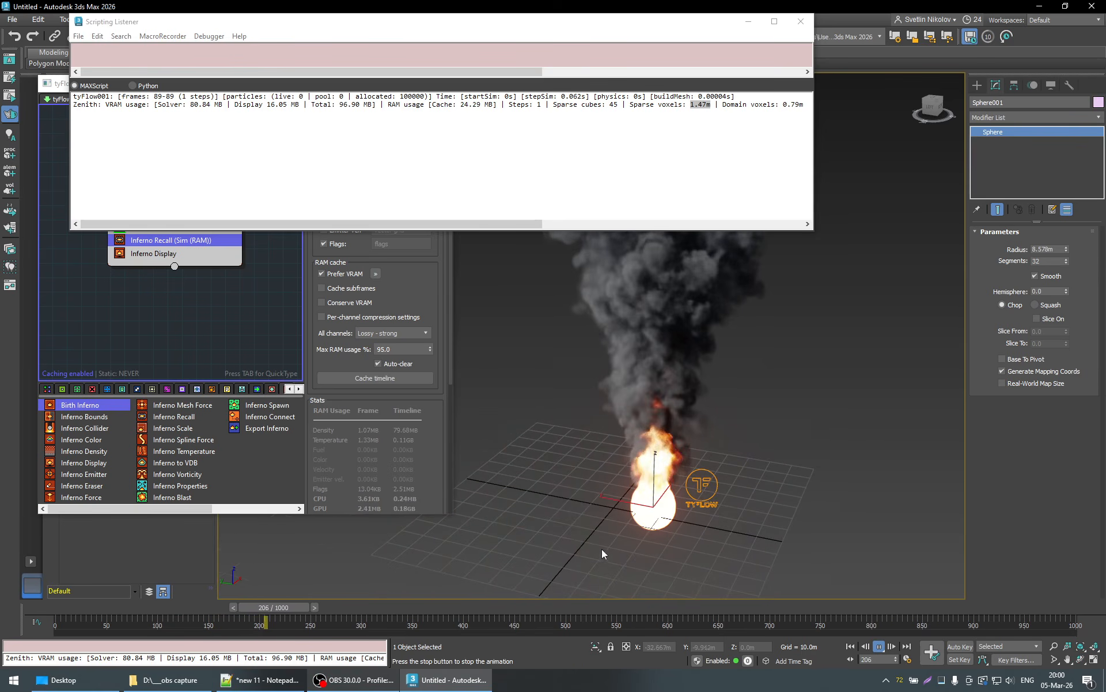
left_click(879, 647)
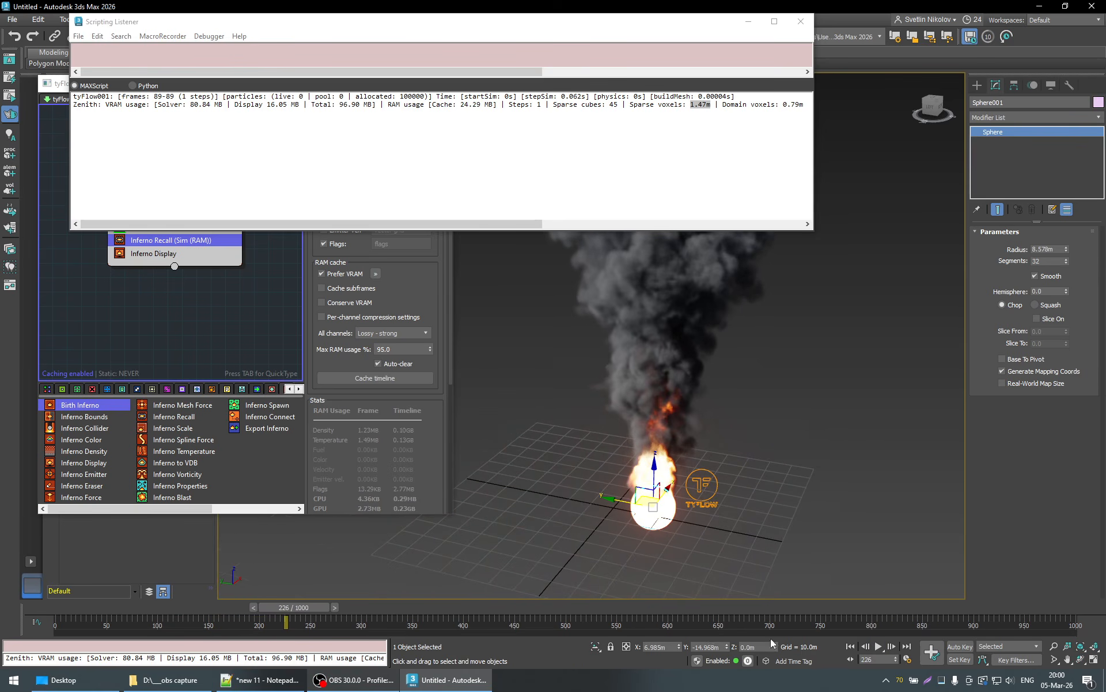
left_click(334, 607)
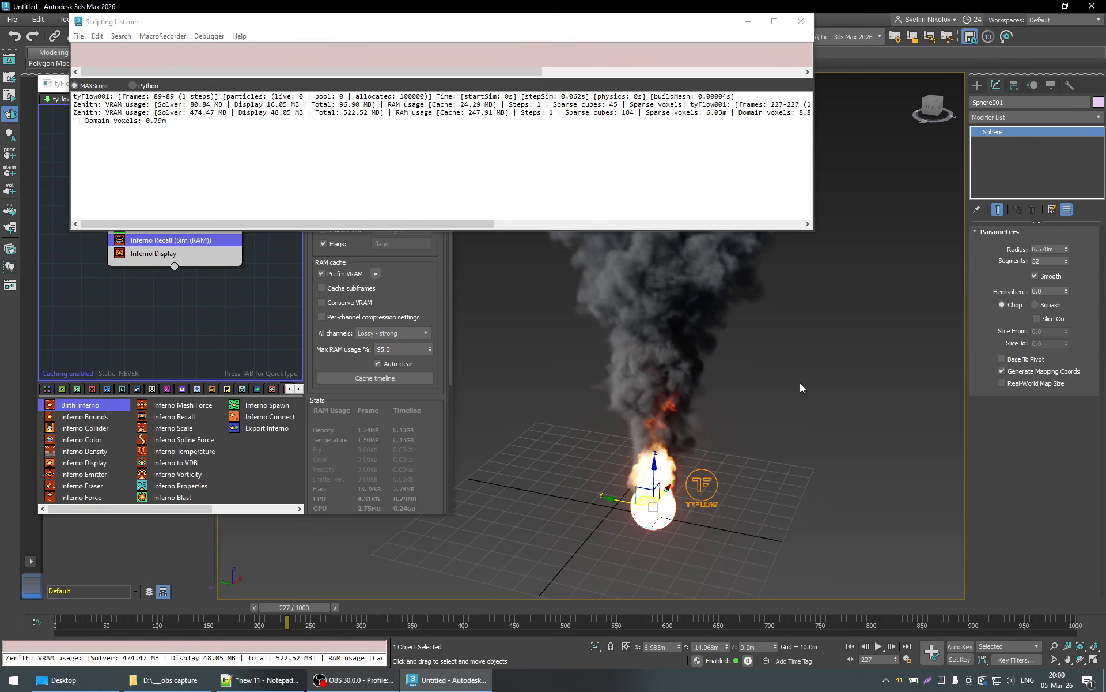
scroll(735, 432, "down", 3)
scroll(735, 432, "down", 2)
scroll(731, 435, "up", 2)
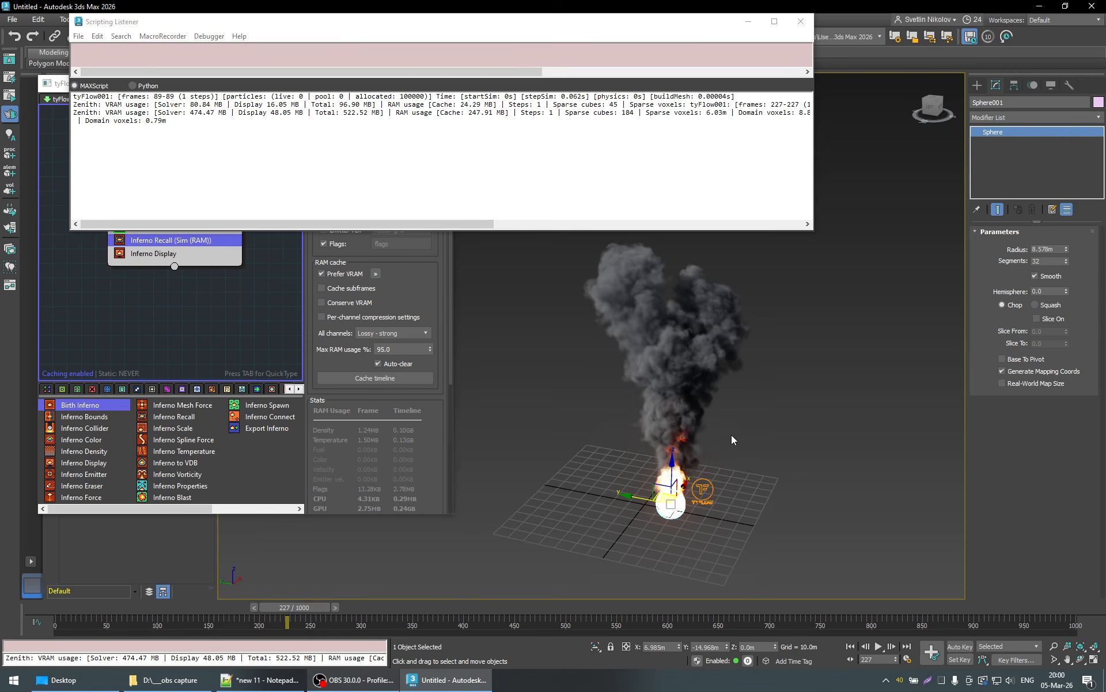
- Continue playing the simulation to frame 282, stop playback, and switch to the Select Object tool
left_click(879, 646)
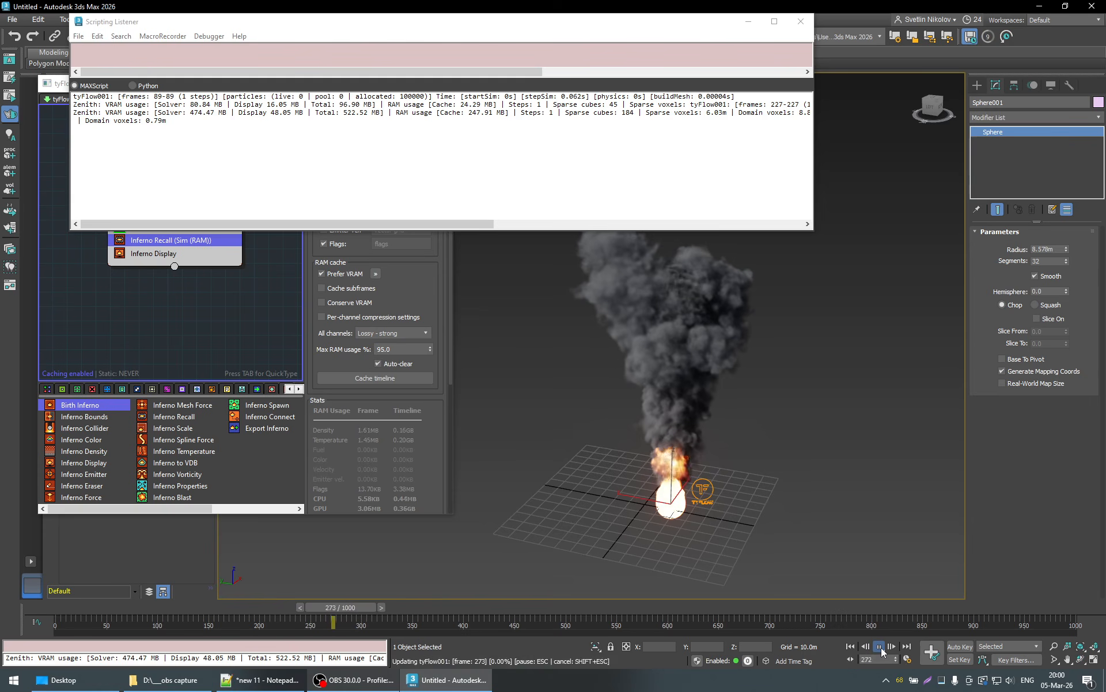
left_click(880, 646)
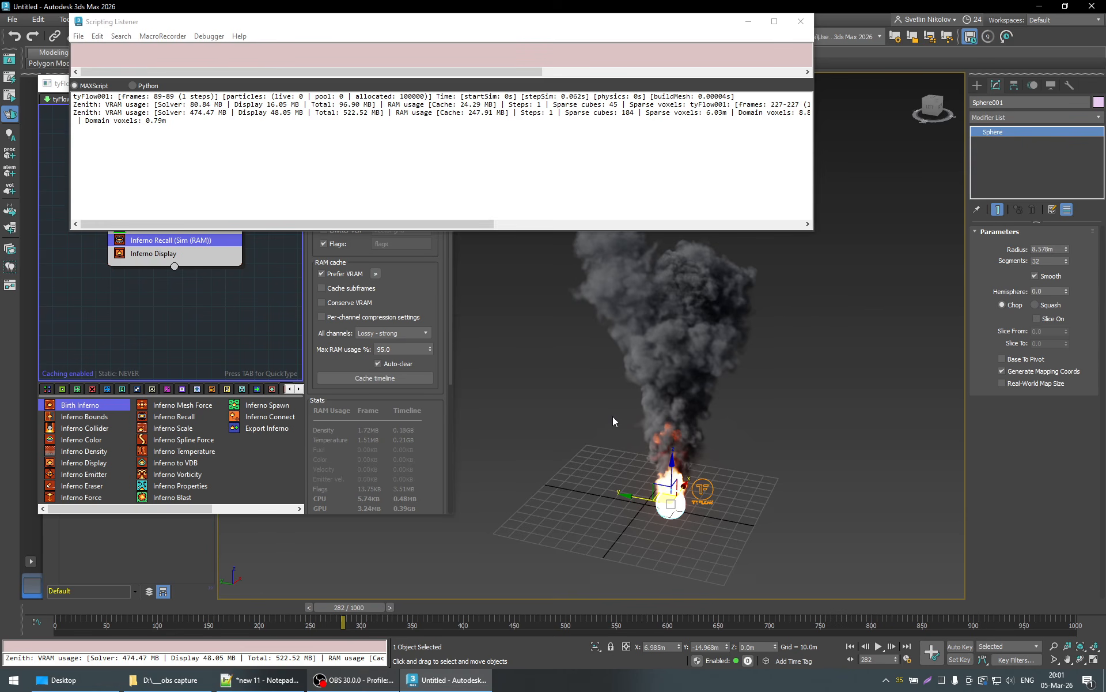
key("q")
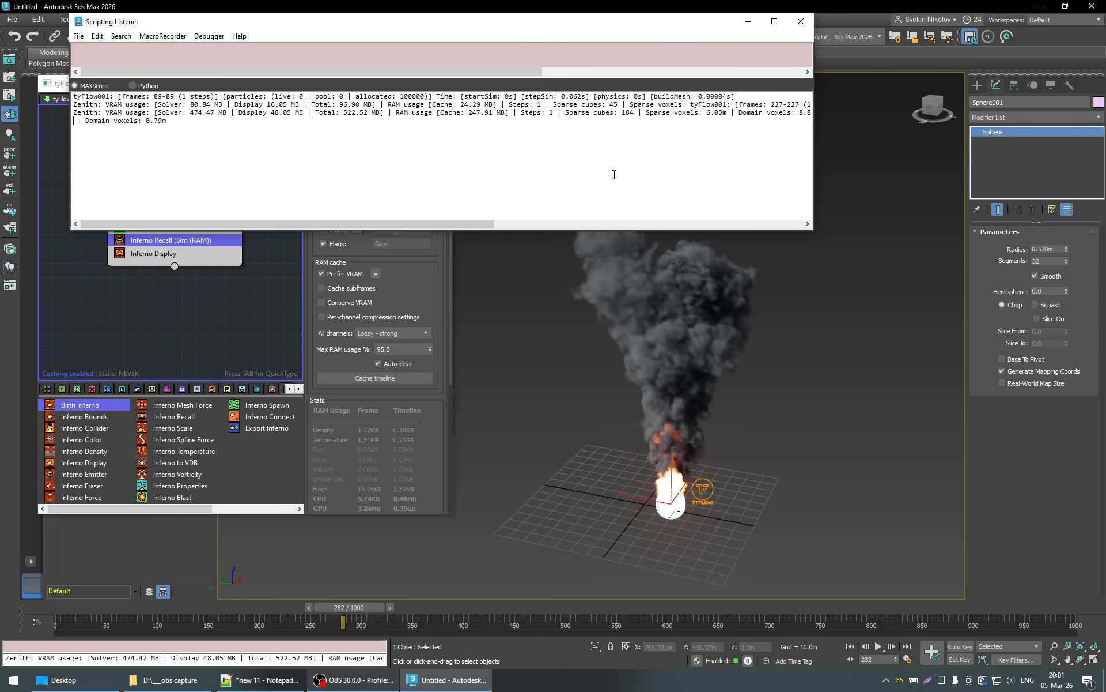
right_click(559, 177)
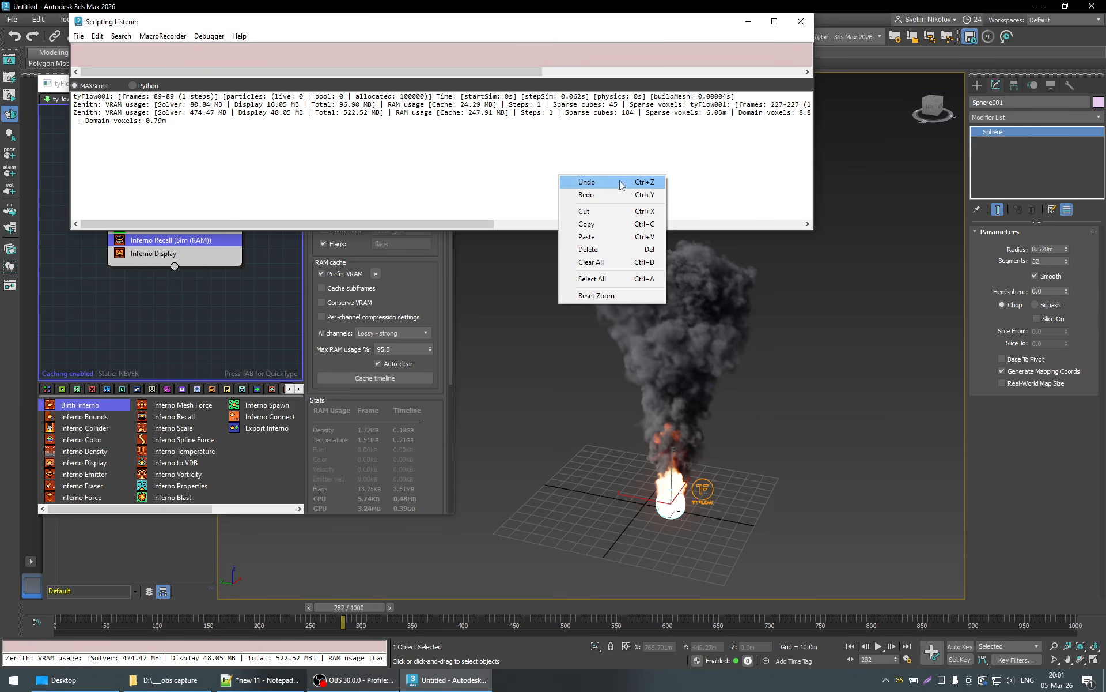
left_click(484, 156)
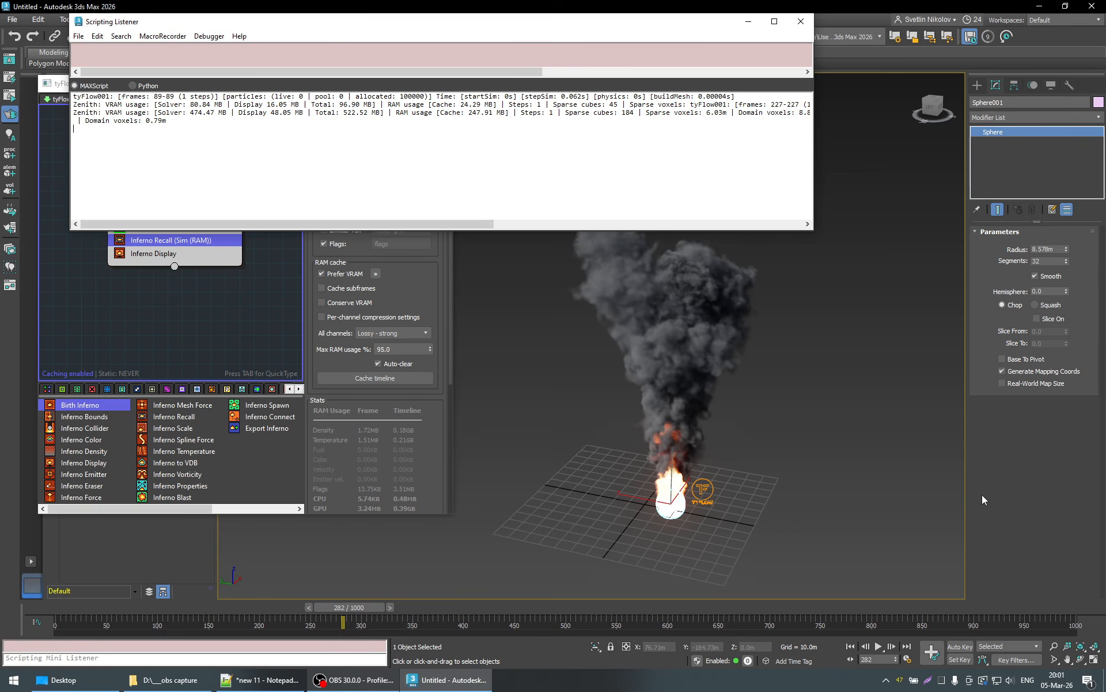
middle_click_drag(706, 497, 710, 483)
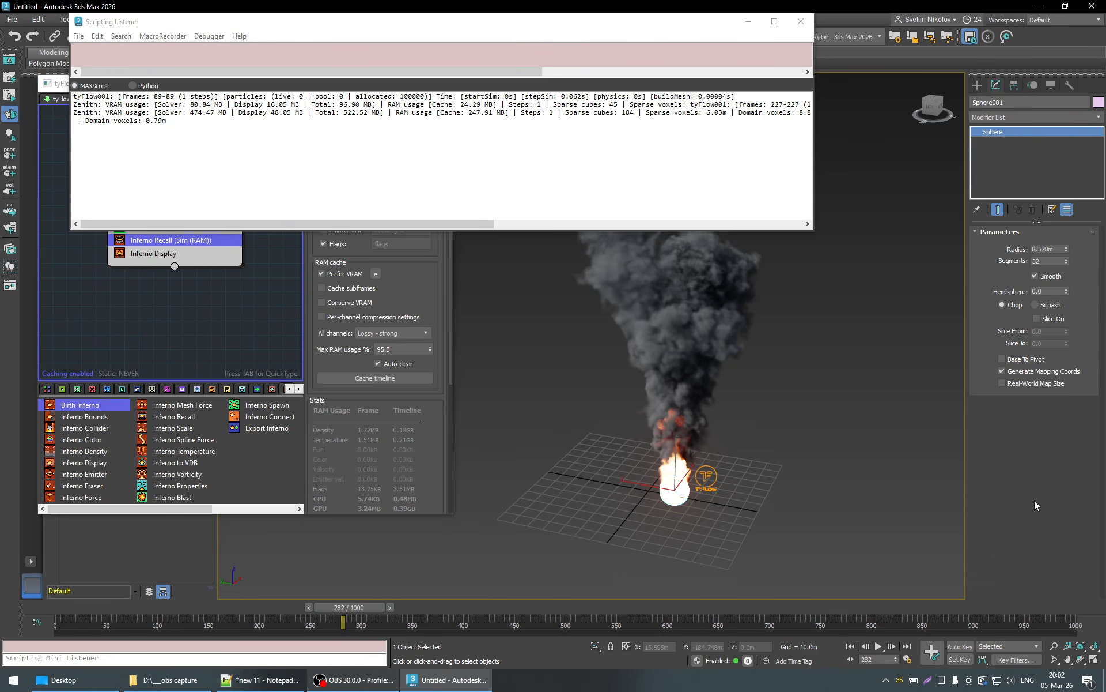
right_click(879, 647)
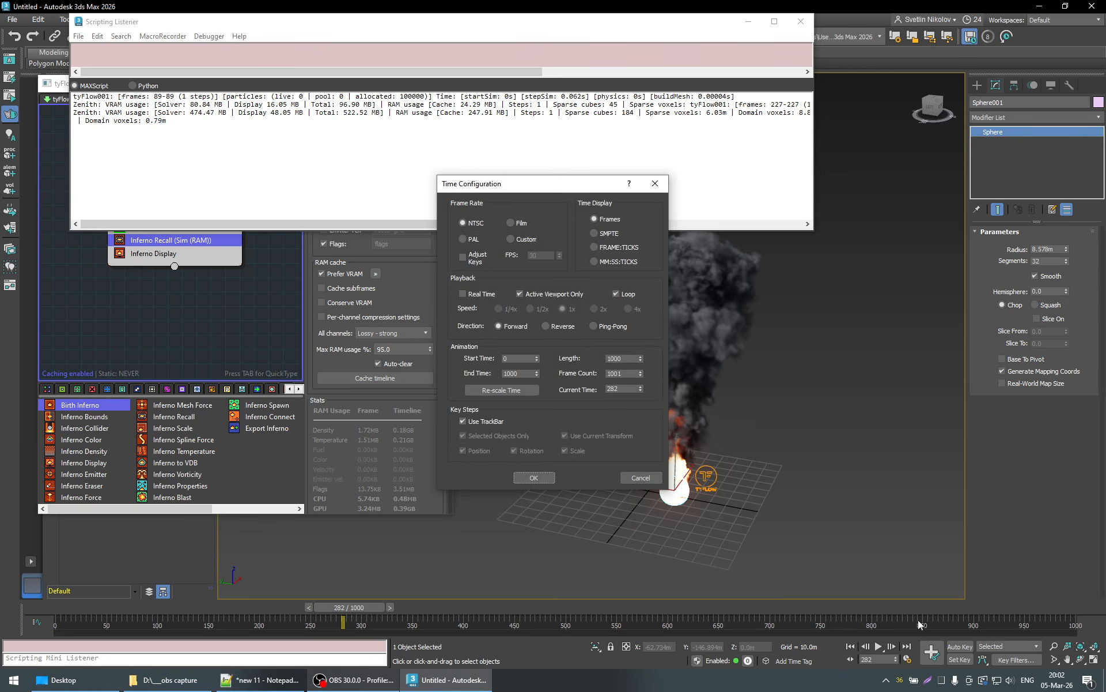
left_click(634, 477)
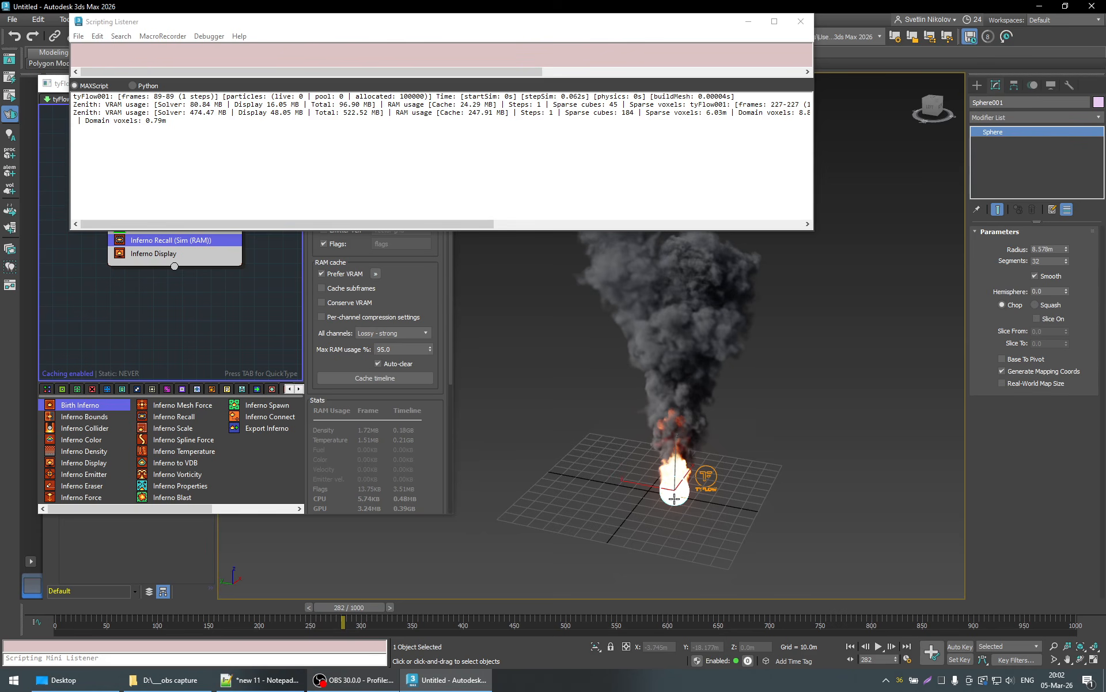
- Open Task Manager and examine system memory and NVIDIA GeForce RTX 4090 memory usage, closing the Scripting Listener along the way
left_click(944, 684)
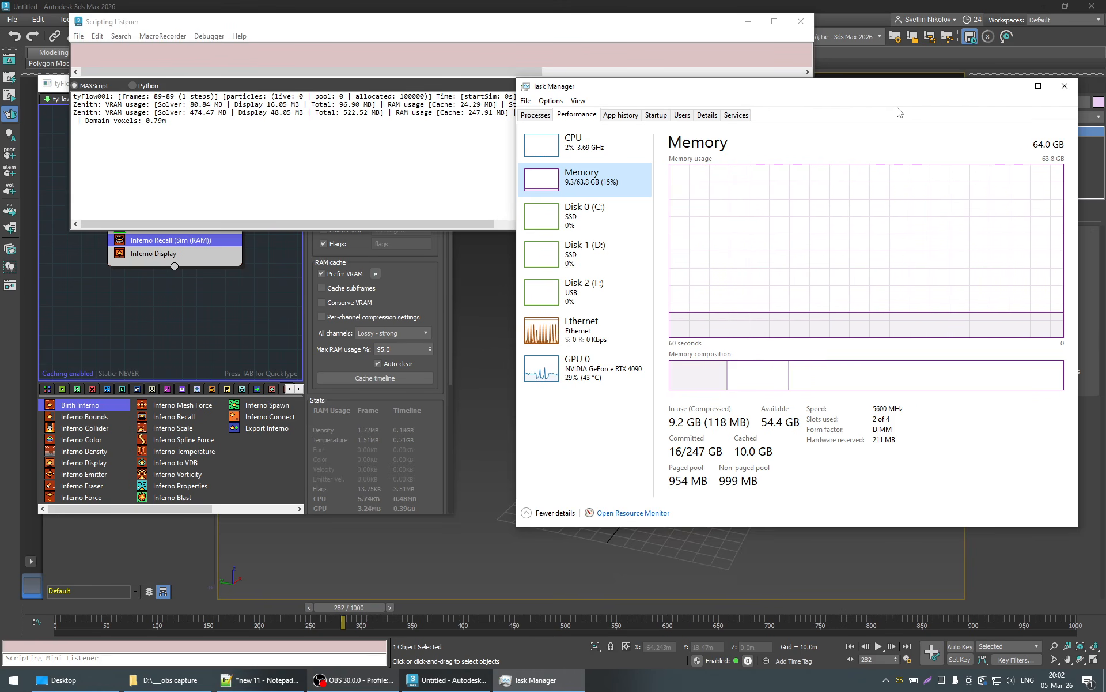
left_click(582, 369)
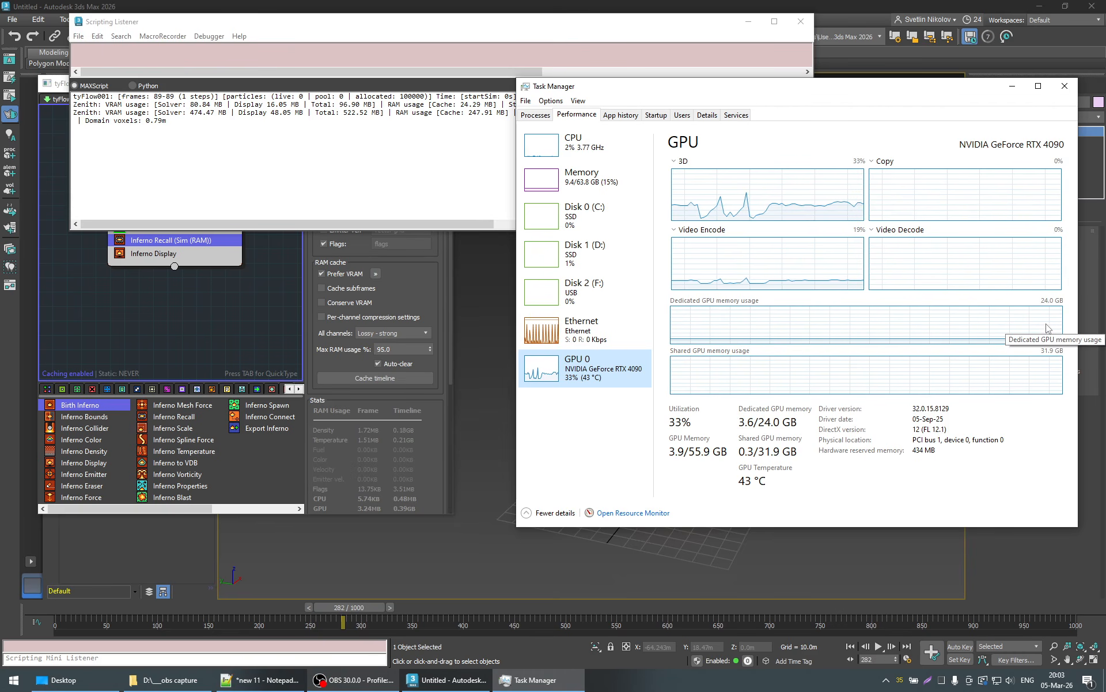
left_click(612, 171)
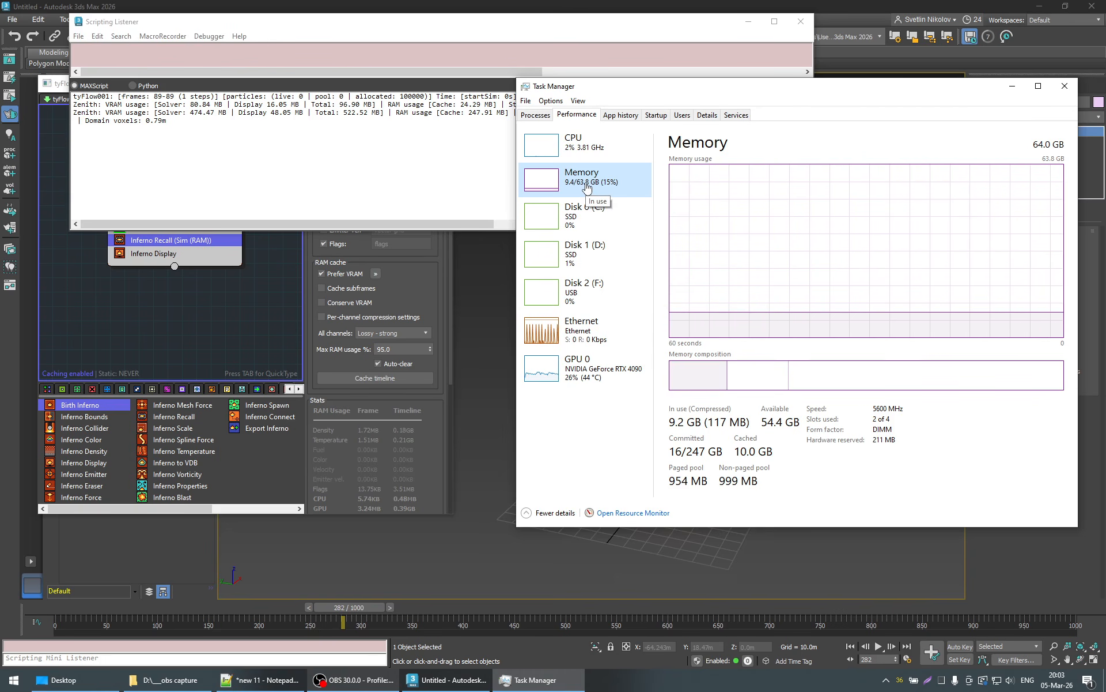
left_click(800, 21)
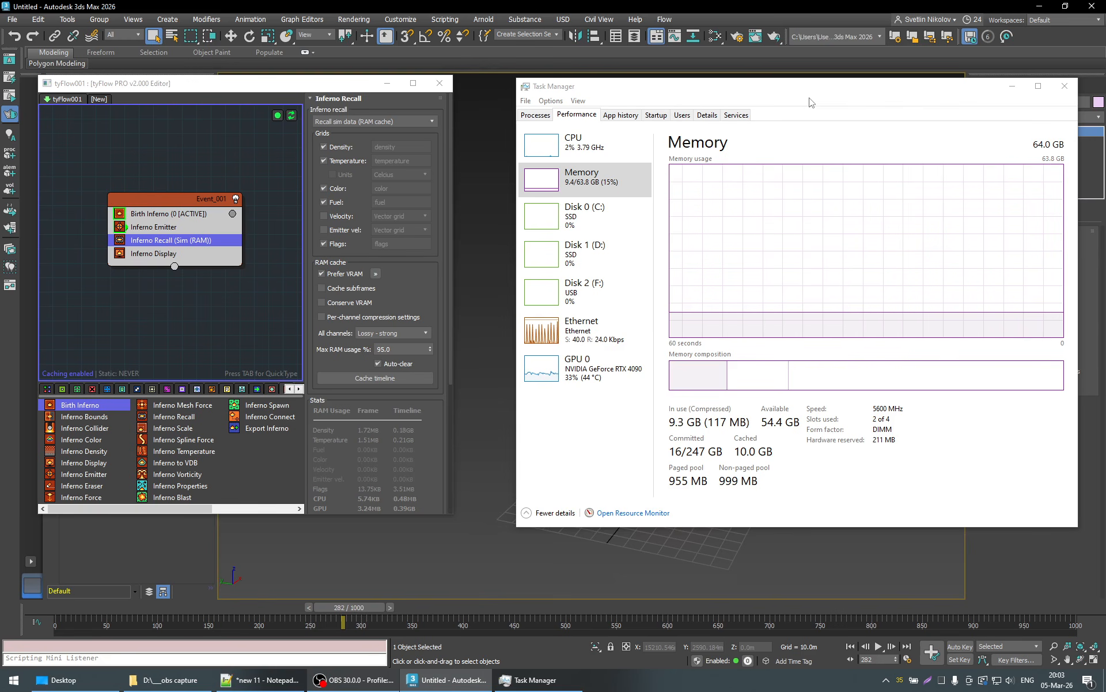
left_click(602, 366)
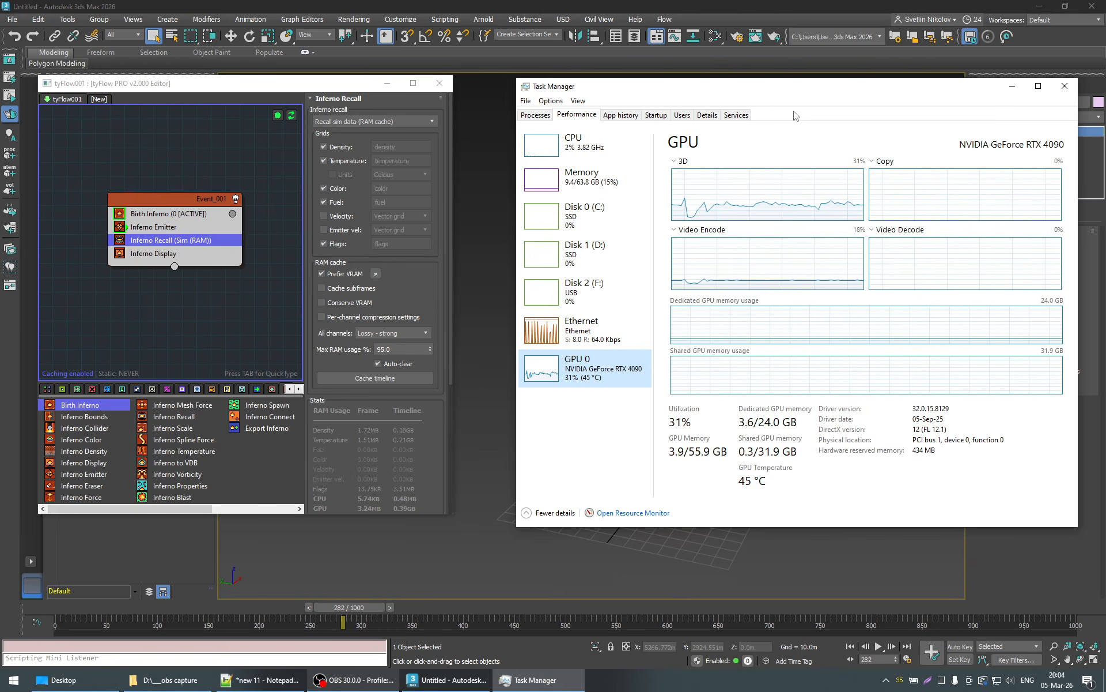
- Keep Inferno Recall on sim data (RAM cache), minimize Task Manager, and recall the cached simulation at frame 63
left_click(366, 122)
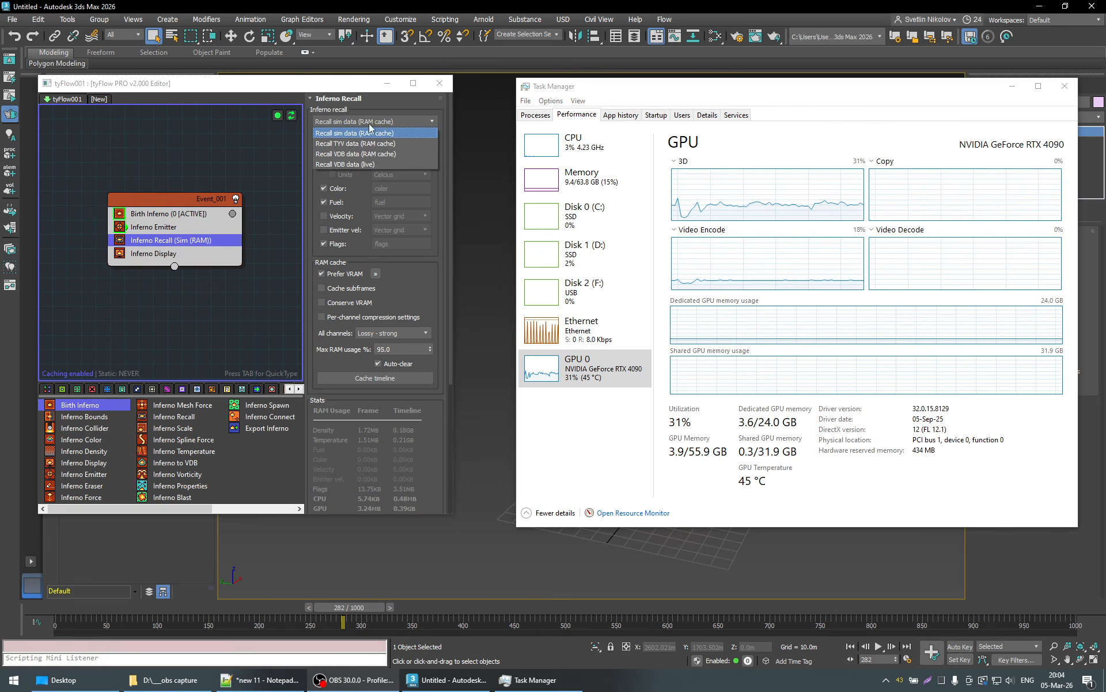
left_click(386, 105)
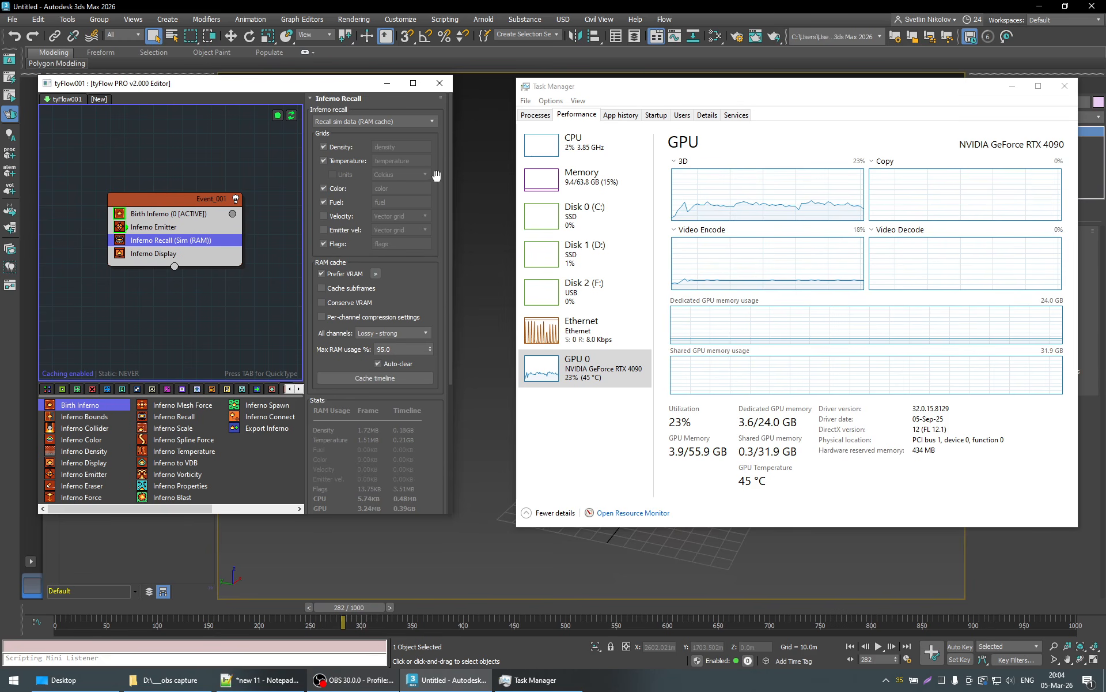
left_click(1013, 86)
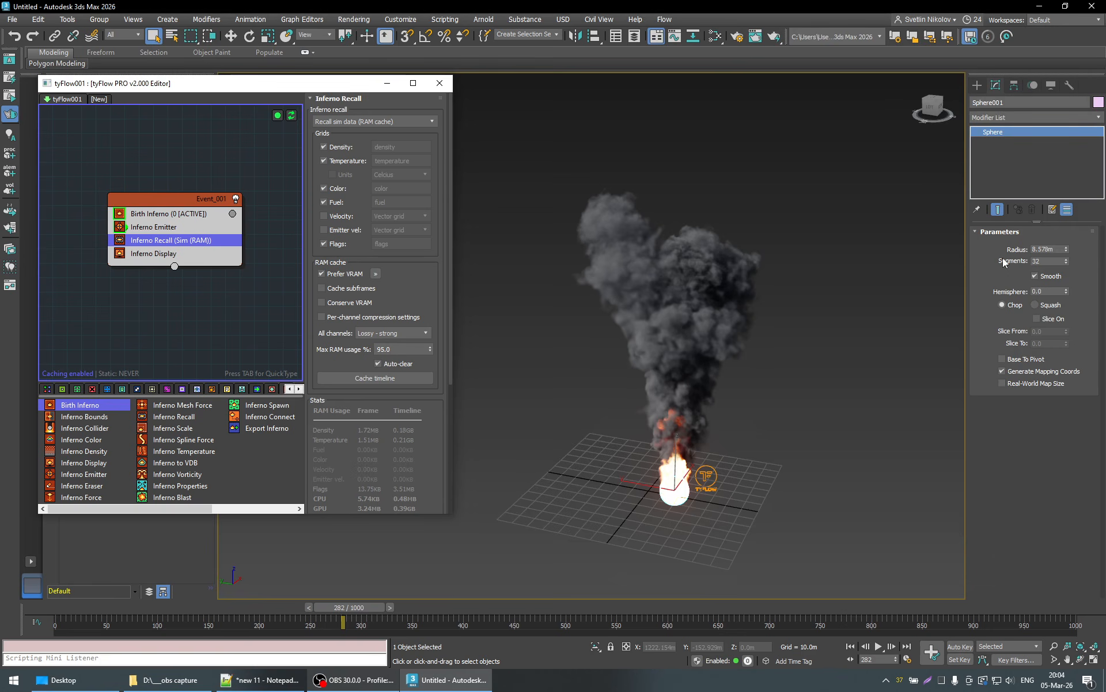
left_click(137, 609)
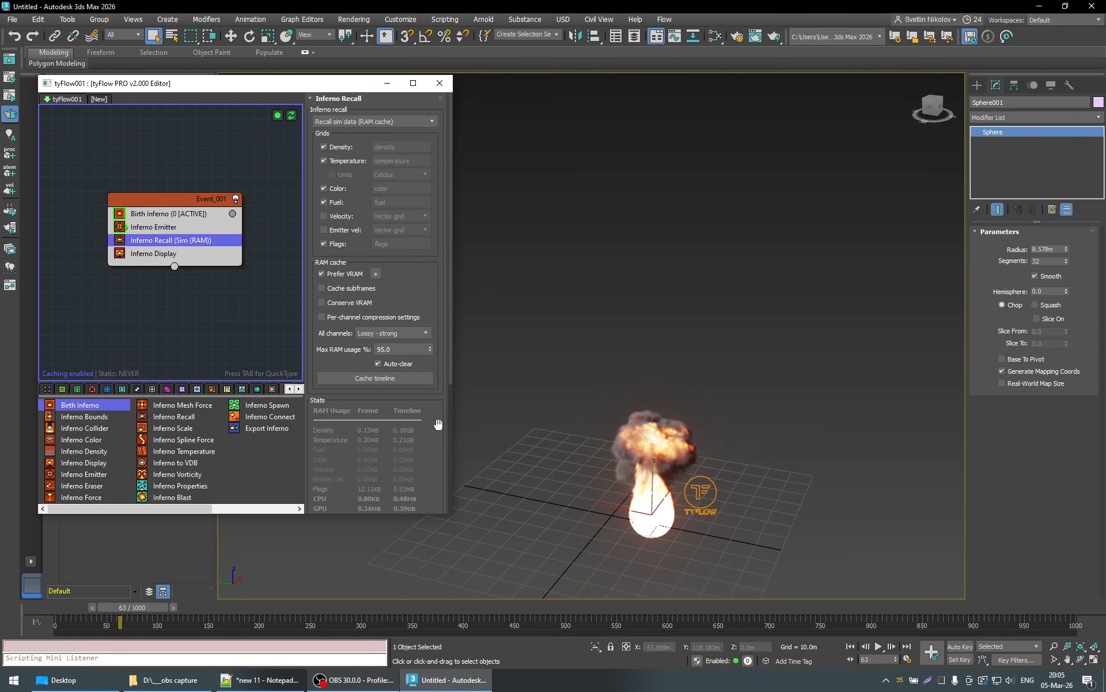
- Scrub the cached simulation to frame 84 and set the animation length to 100 frames
mouse_move(143, 611)
left_mouse_down()
mouse_move(178, 606)
mouse_move(143, 606)
mouse_move(163, 608)
left_mouse_up()
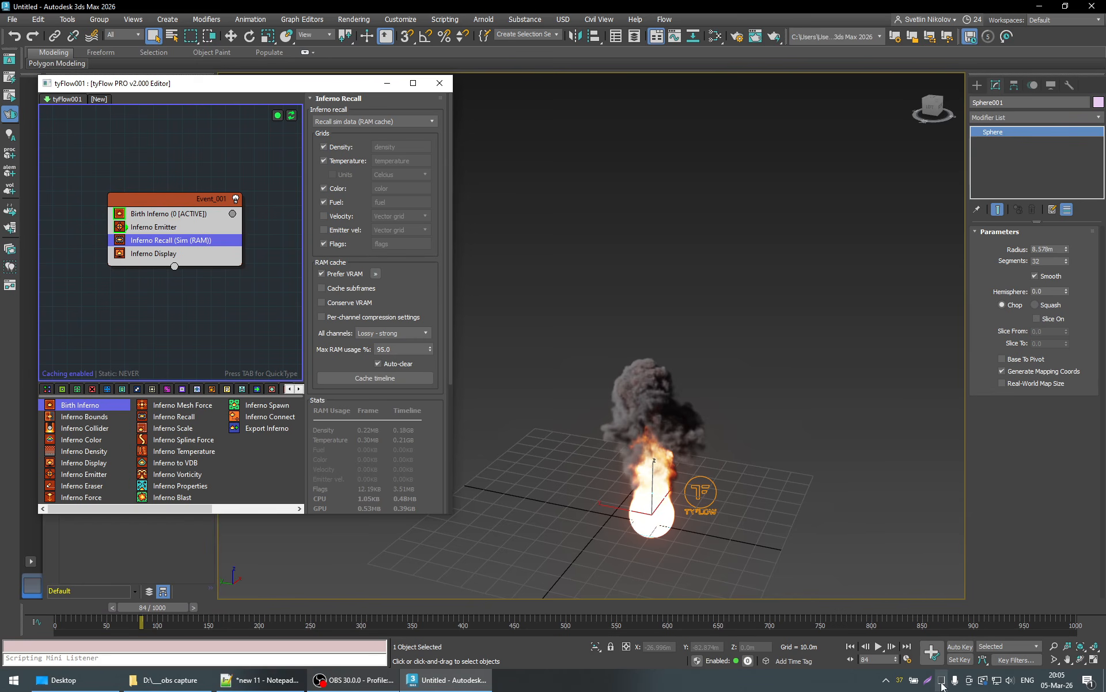
mouse_move(943, 684)
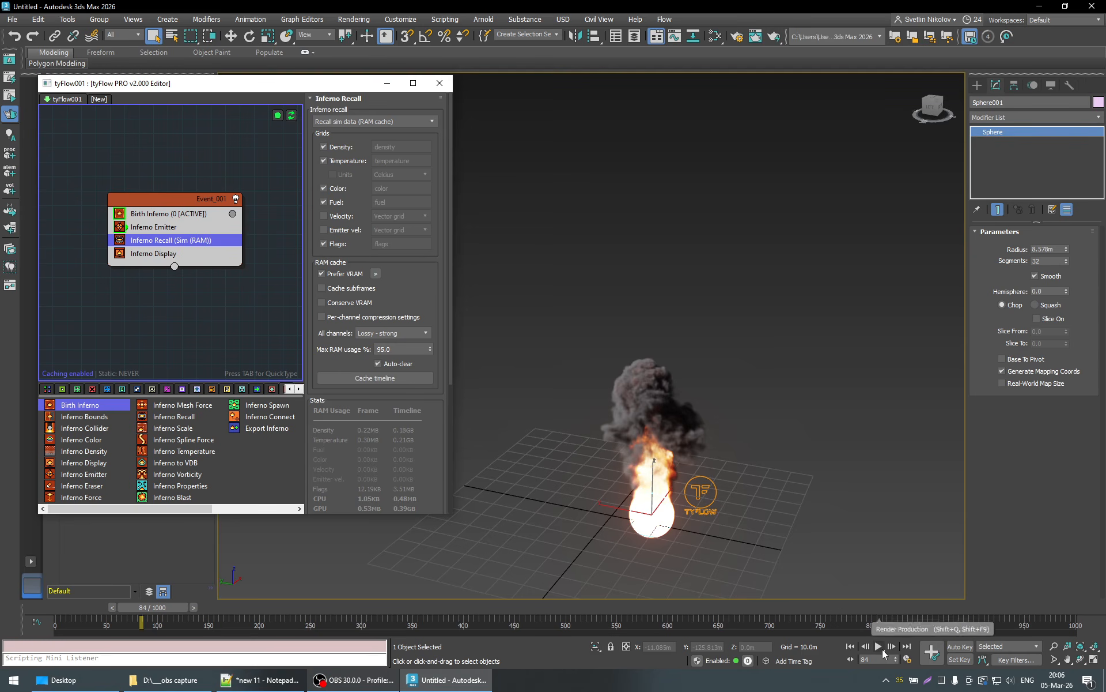
right_click(883, 653)
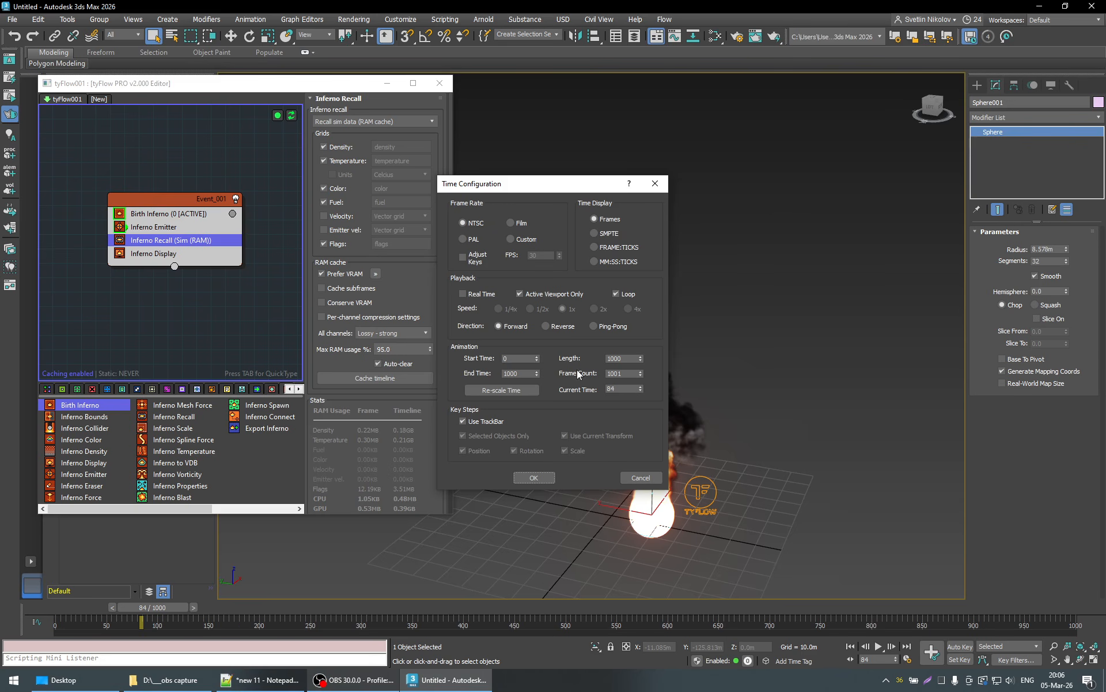
double_click(629, 358)
type("100")
key("Return")
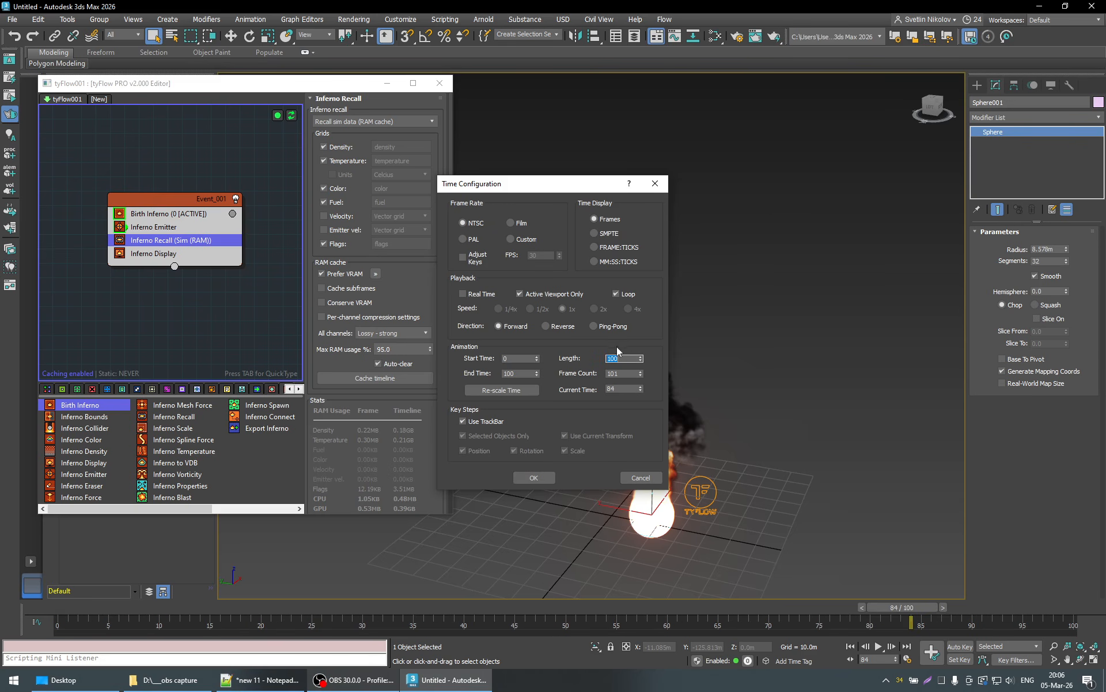
left_click(532, 478)
- Go to frame 7, reset the tyFlow simulation, and play it up to frame 82
left_click(143, 617)
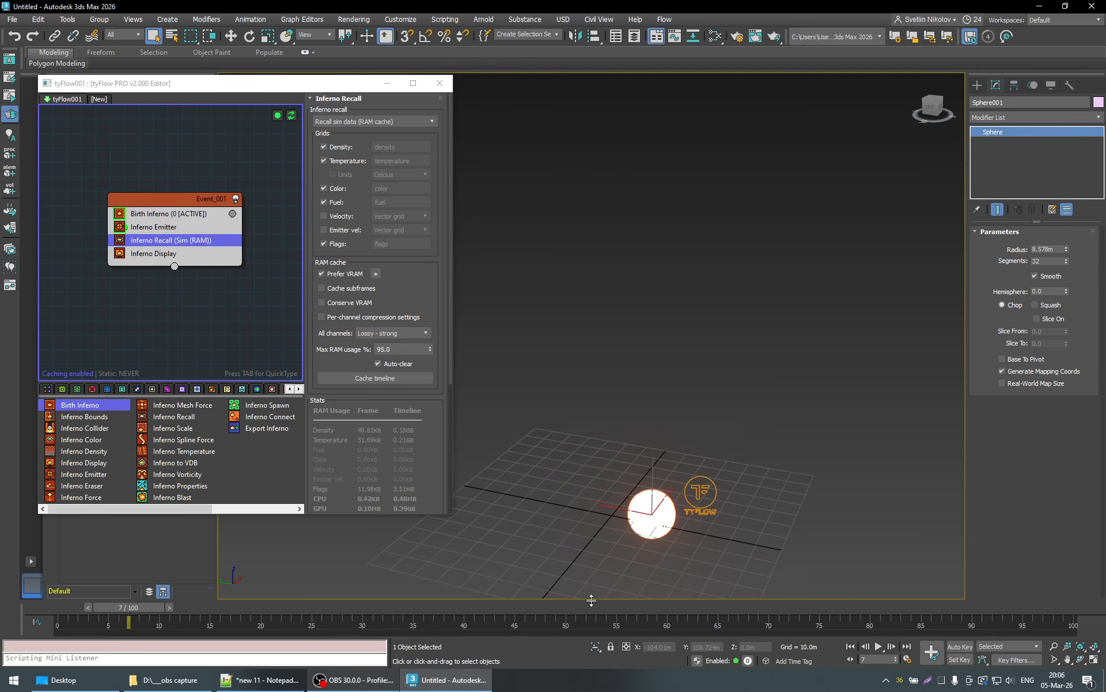
left_click(292, 118)
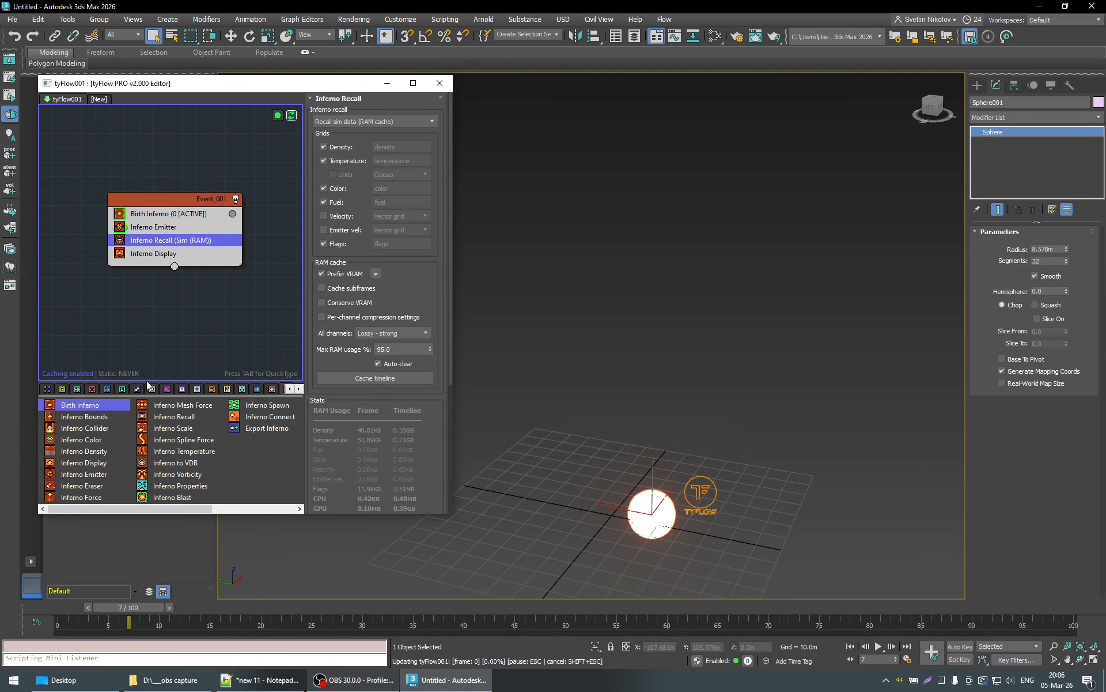
left_click(881, 646)
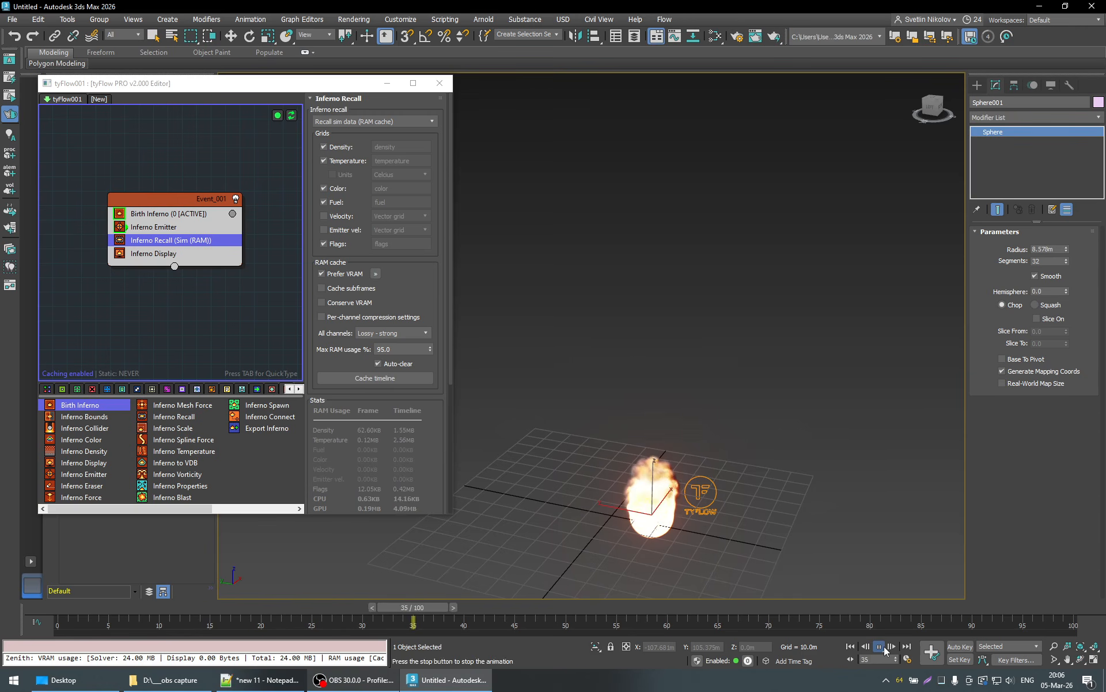
left_click(884, 647)
- Turn on Show sparse cubes in the Inferno Display operator and inspect the grid cubes around the fire
middle_click_drag(828, 497, 837, 445)
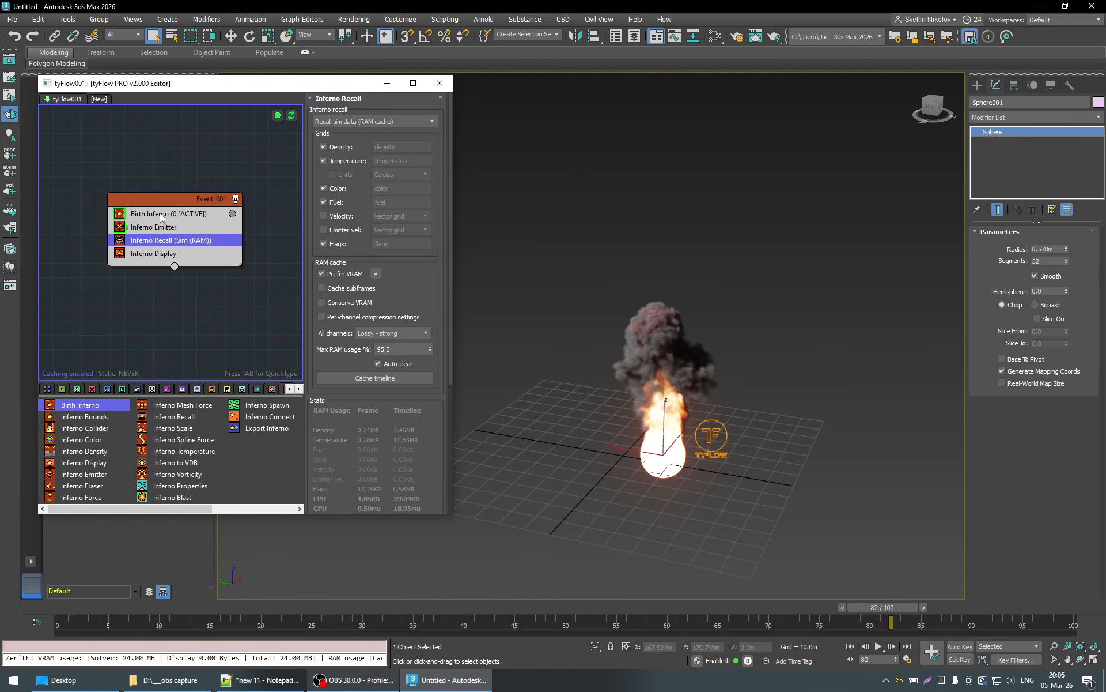
left_click(152, 254)
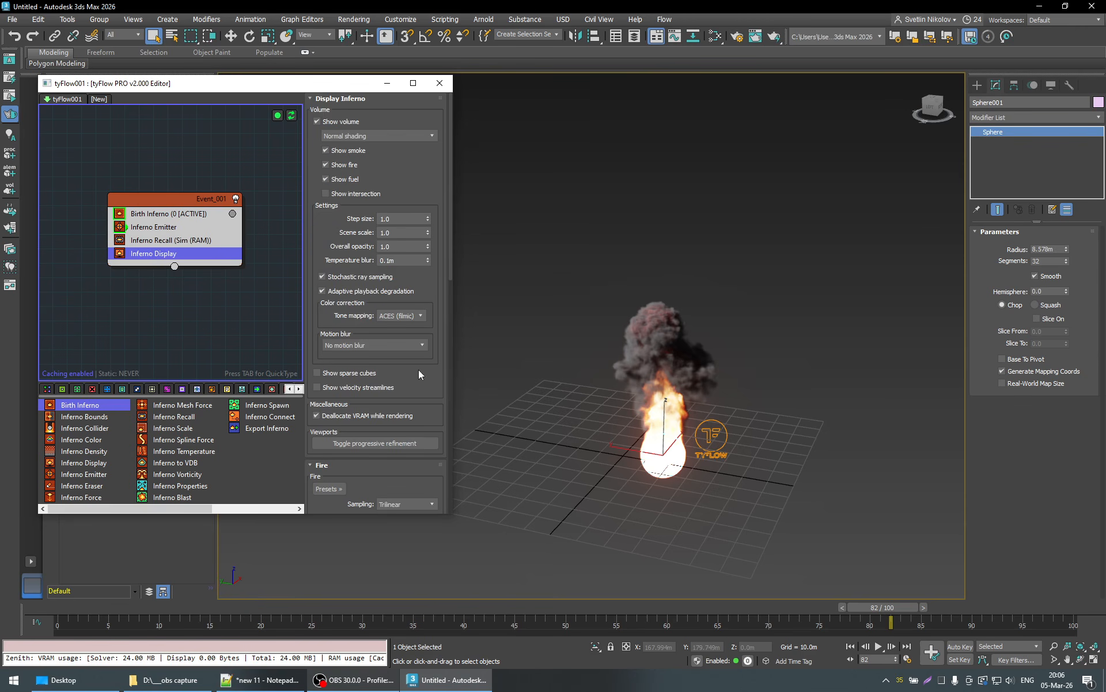
left_click(317, 373)
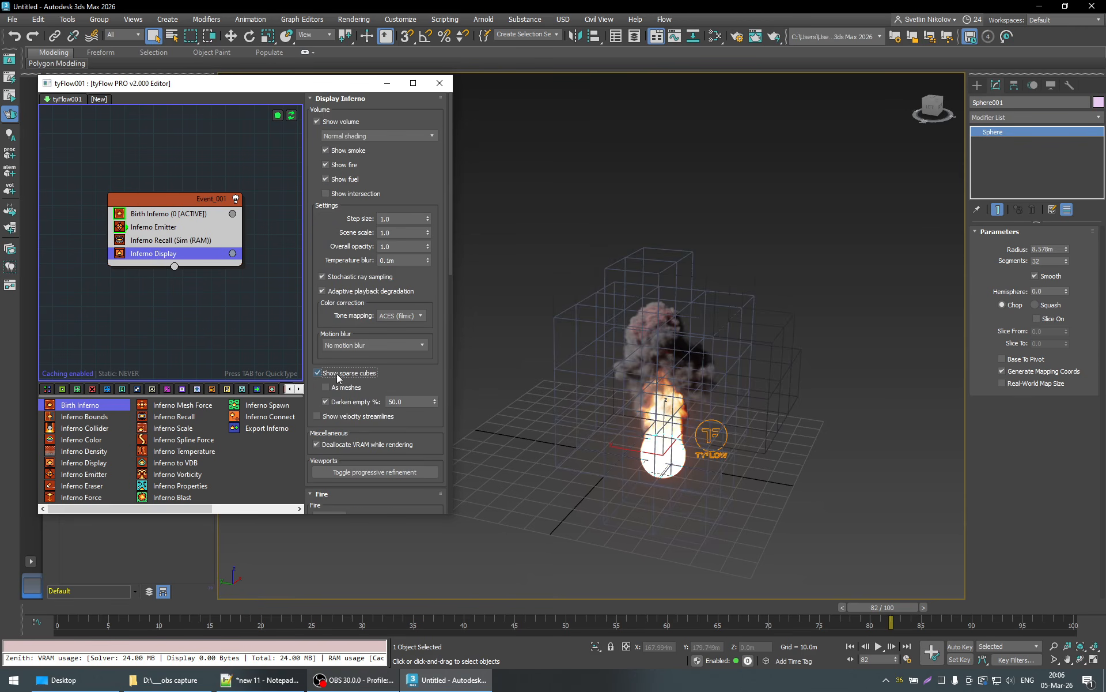
middle_click_drag(857, 453, 817, 416, "alt")
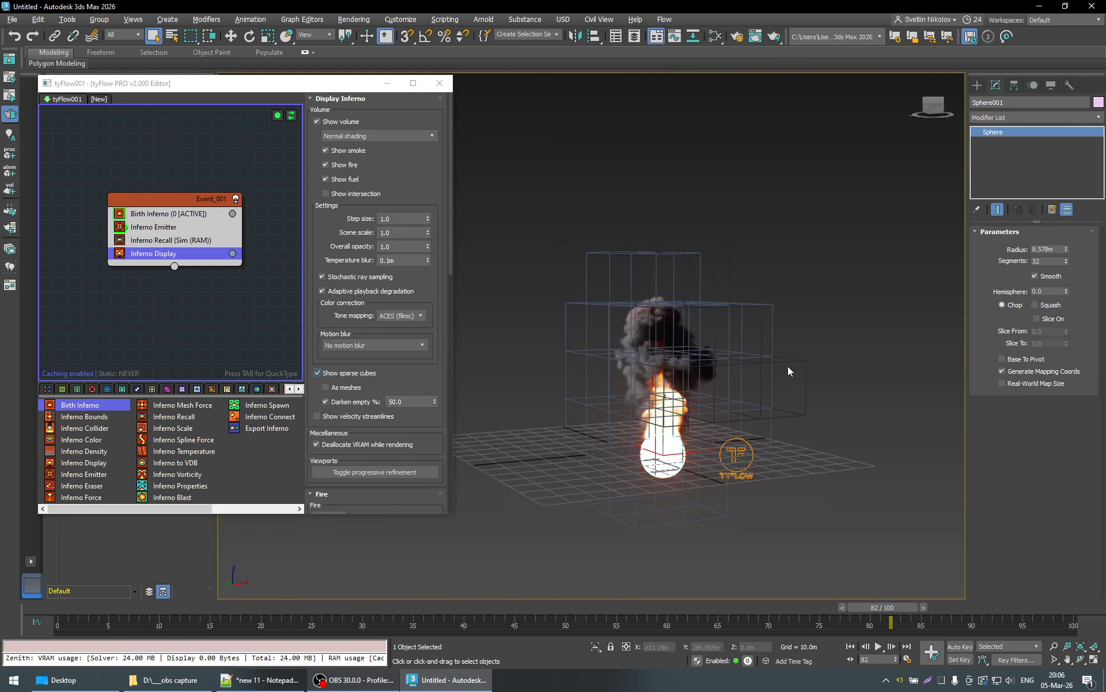
middle_click_drag(725, 403, 708, 383, "alt")
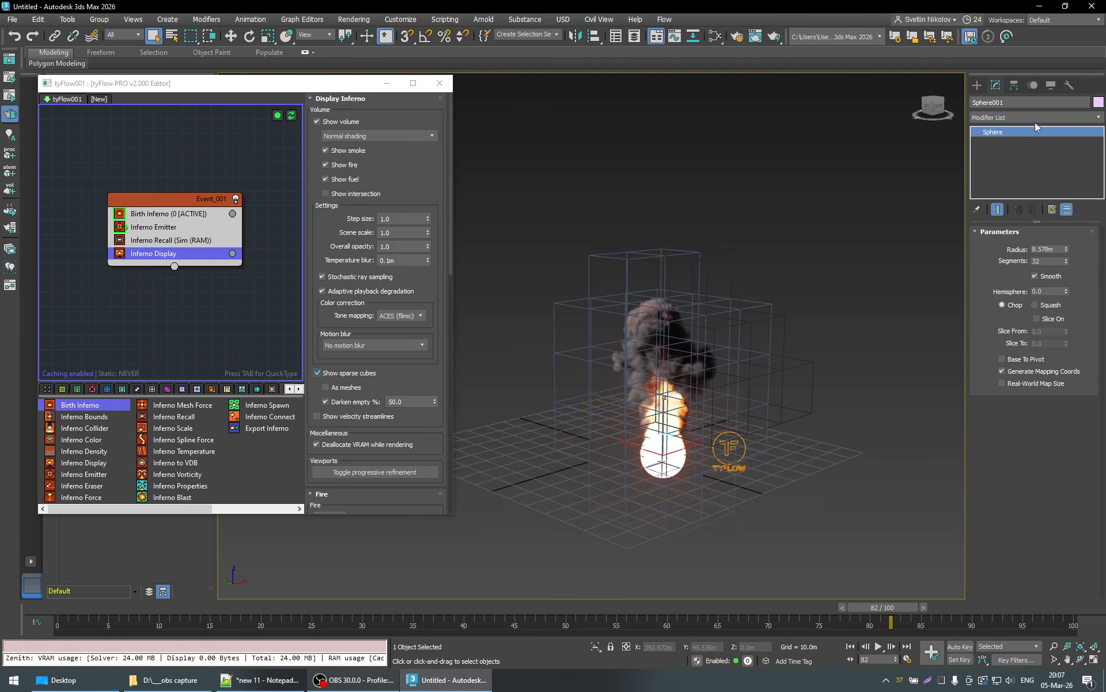
- Create a box around the fire, about 75 m long, 78 m wide and 72 m high
left_click(977, 85)
left_click(1002, 177)
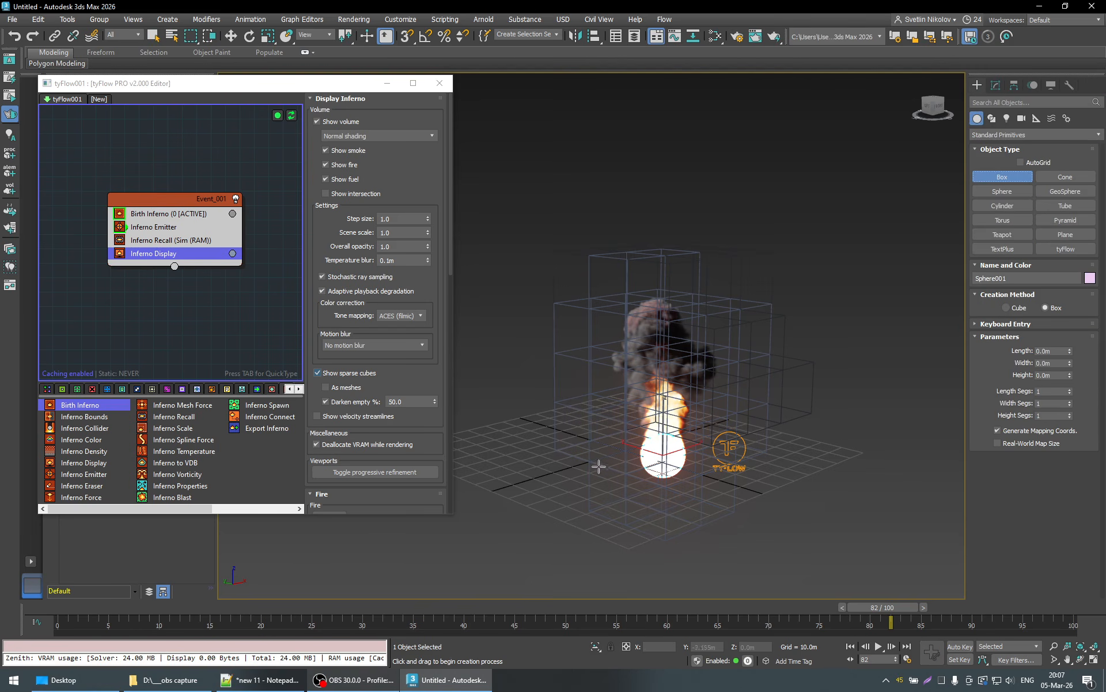
left_click_drag(570, 460, 835, 459)
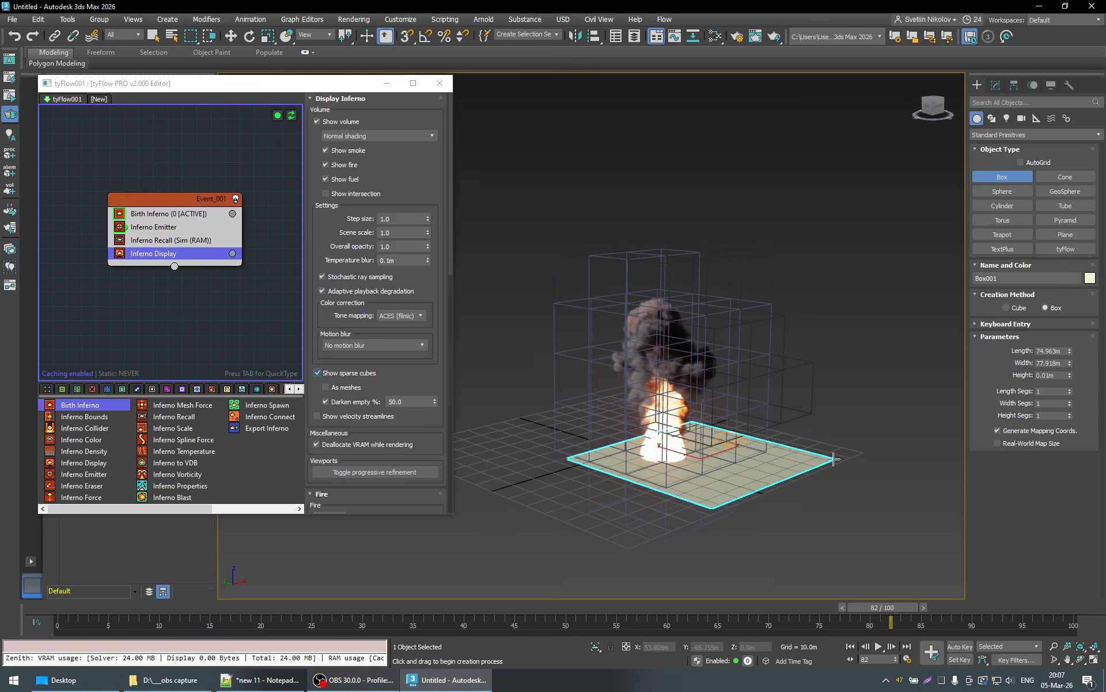
left_click(813, 281)
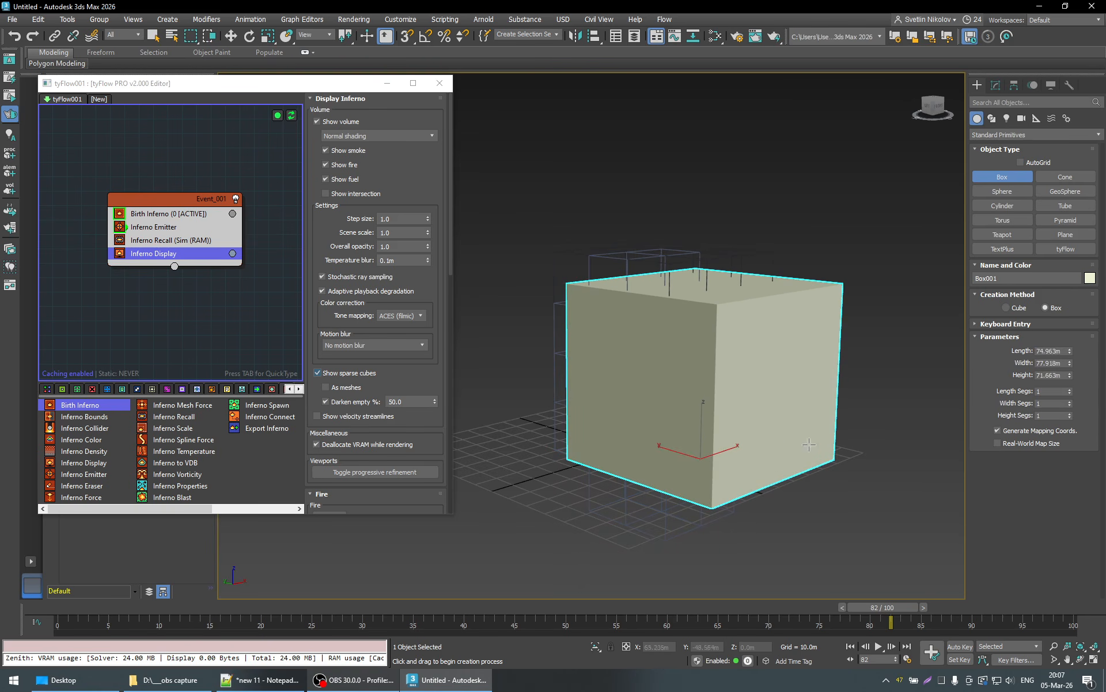
right_click(778, 449)
- Turn on Display as Box in the new box's object properties
right_click(778, 439)
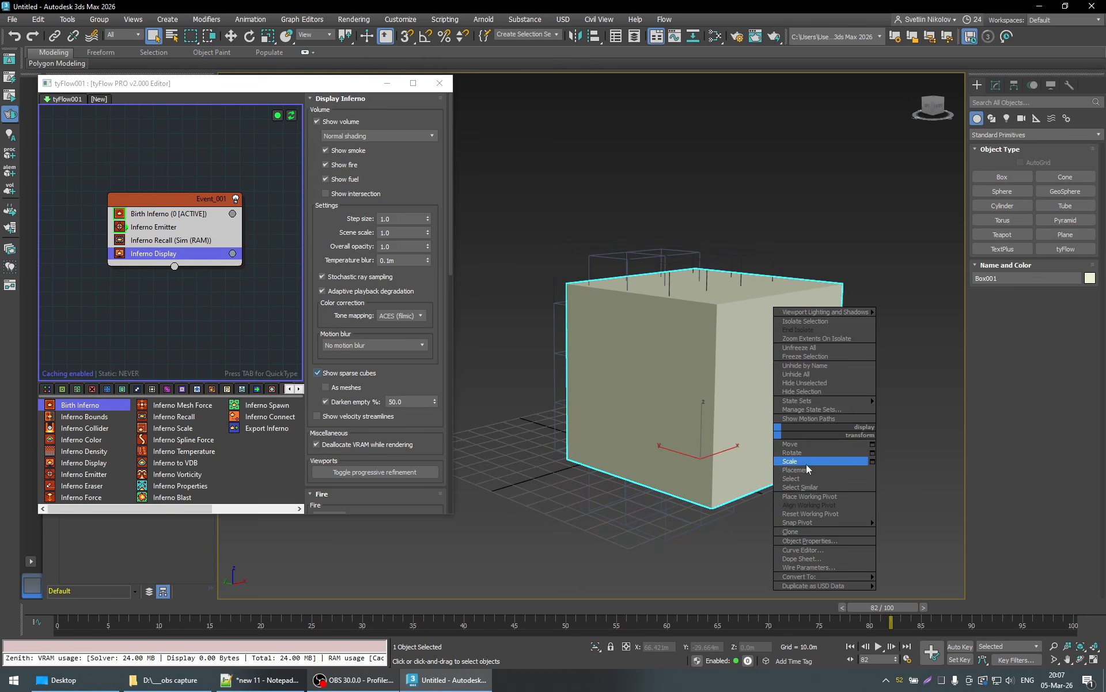
left_click(813, 540)
left_click(486, 361)
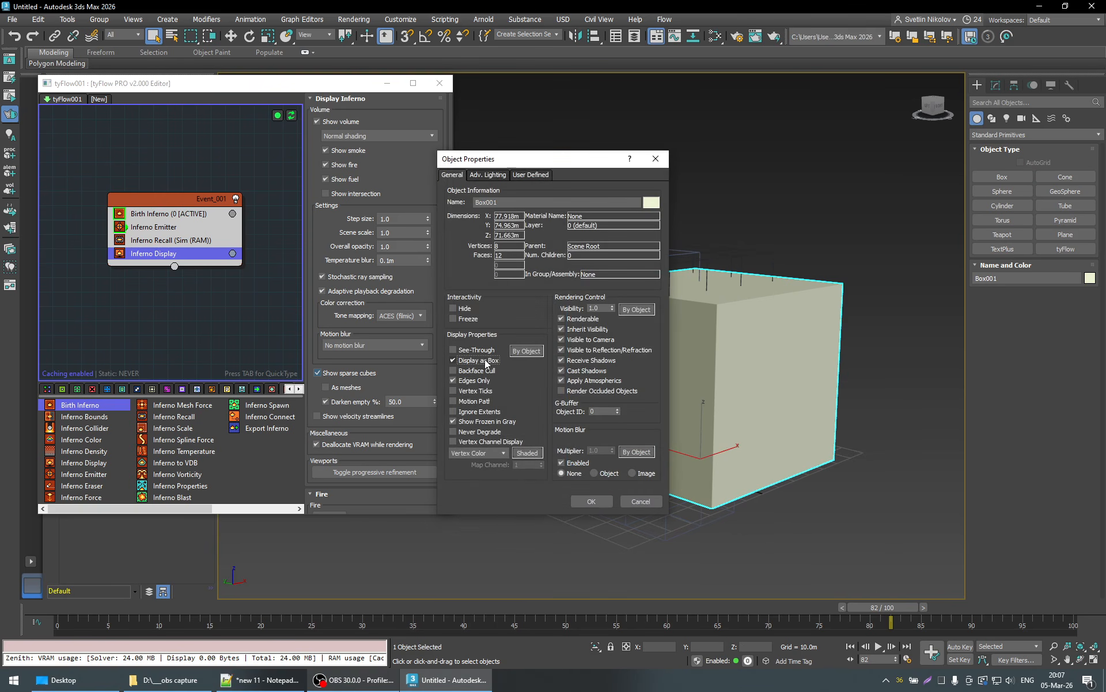
left_click(592, 501)
- Move the box to enclose the fire, at about X 7.351 m, Y -12.503 m, Z -5.219 m
key("w")
middle_click_drag(772, 490, 818, 491, "alt")
left_click_drag(744, 462, 728, 461)
middle_click_drag(665, 484, 733, 452, "alt")
left_click_drag(673, 460, 634, 460)
middle_click_drag(634, 460, 687, 445, "alt")
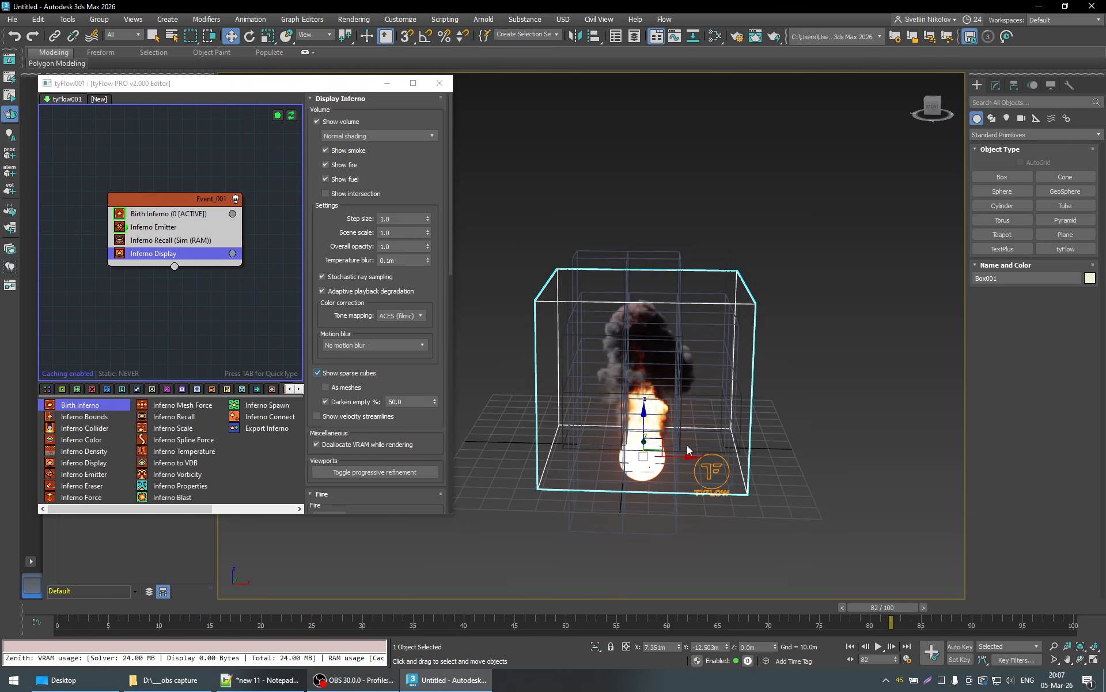
mouse_move(782, 465)
middle_mouse_down("alt")
mouse_move(765, 475)
mouse_move(772, 461)
mouse_move(760, 463)
middle_mouse_up("alt")
left_click_drag(646, 419, 734, 436)
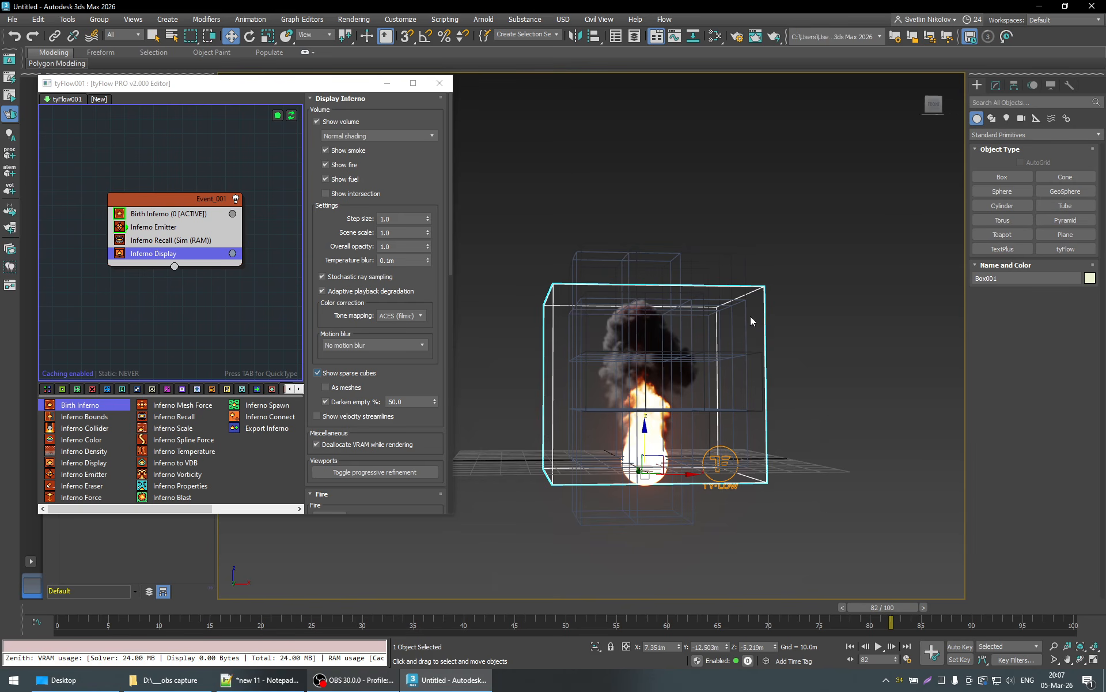
- Open Task Manager, examine the system memory usage, and minimize it
key("ctrl+shift+Escape")
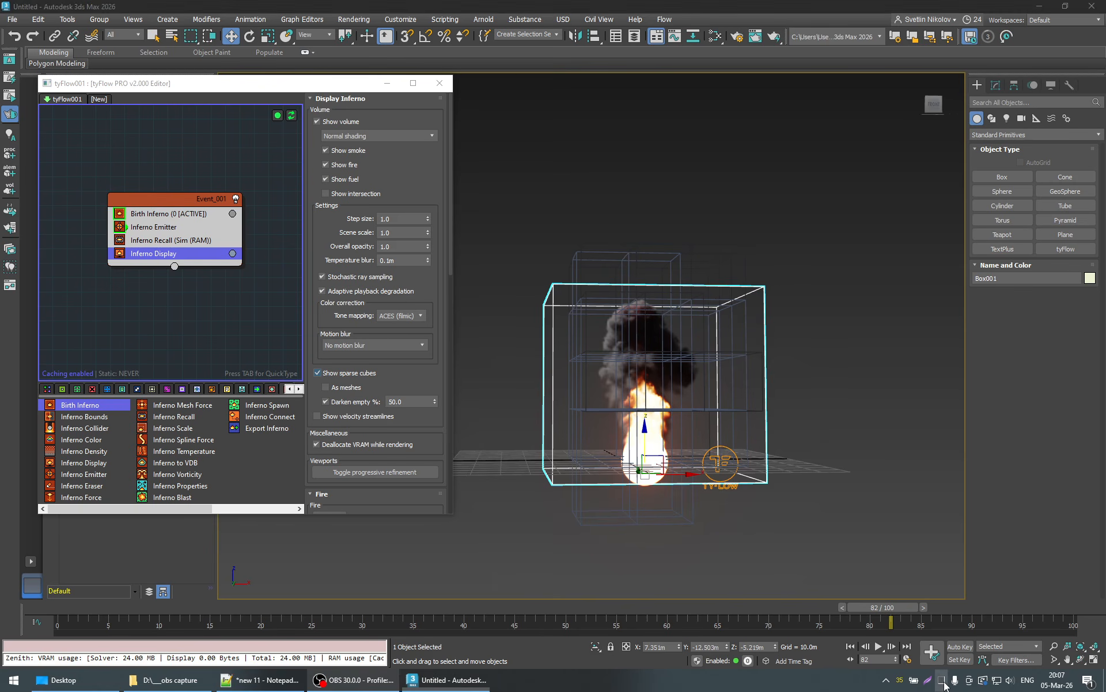
left_click(545, 182)
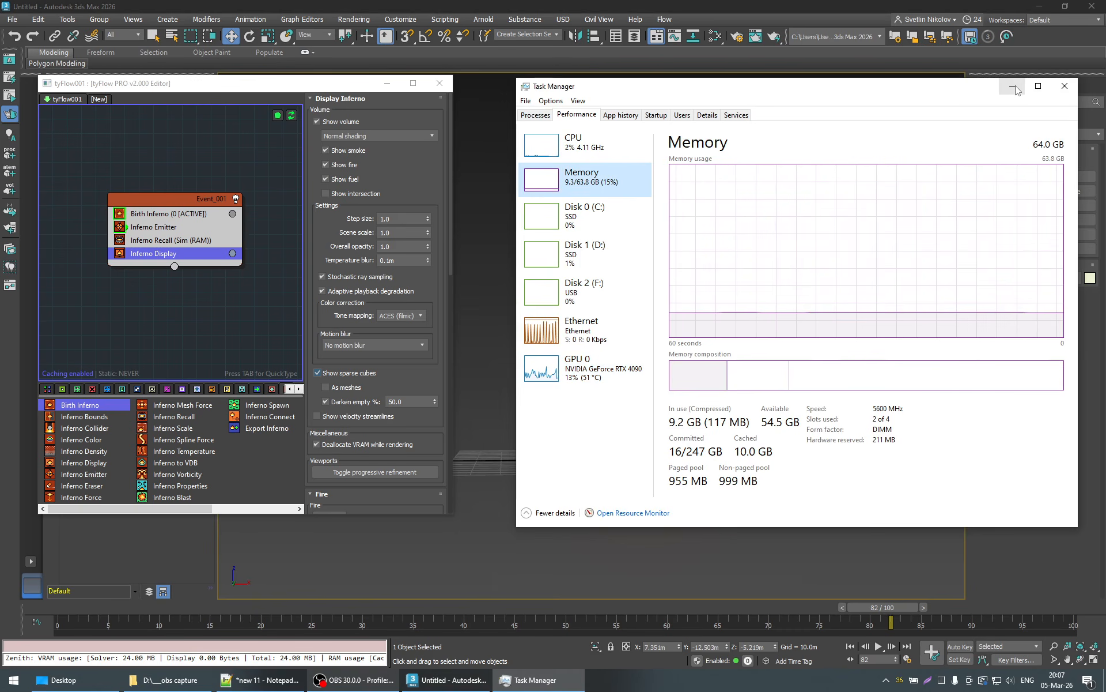
left_click(1012, 85)
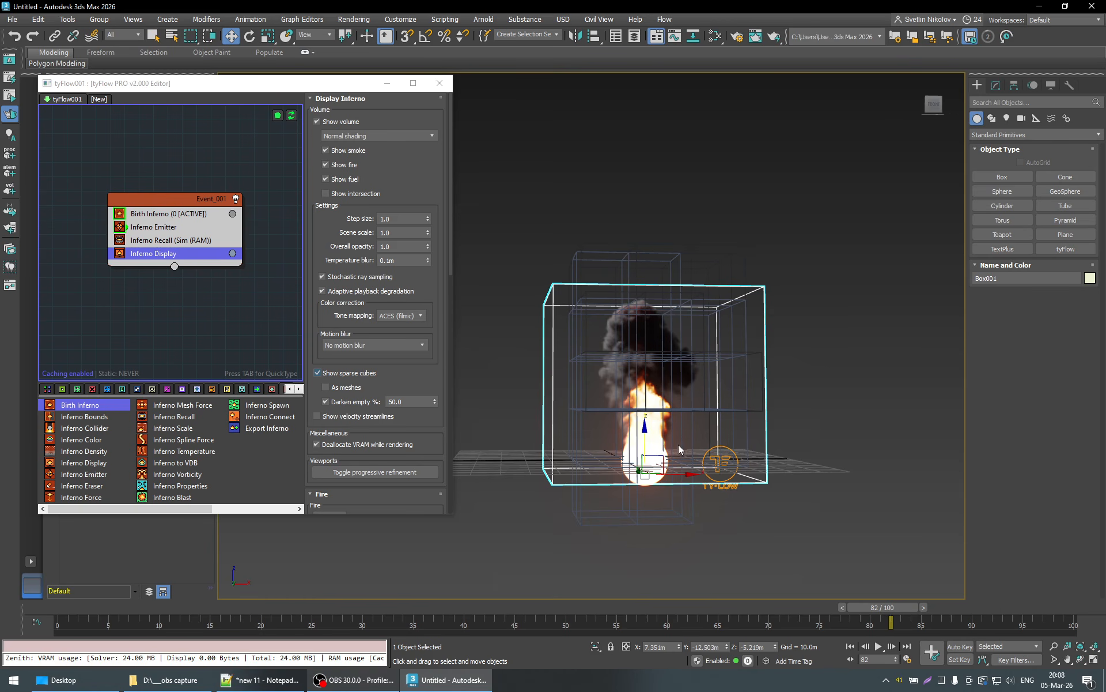
- Compare the box with the sparse cubes, and examine the Adaptive grid expansion thresholds of Birth Inferno
mouse_move(687, 427)
middle_mouse_down("alt")
mouse_move(690, 461)
mouse_move(682, 447)
middle_mouse_up("alt")
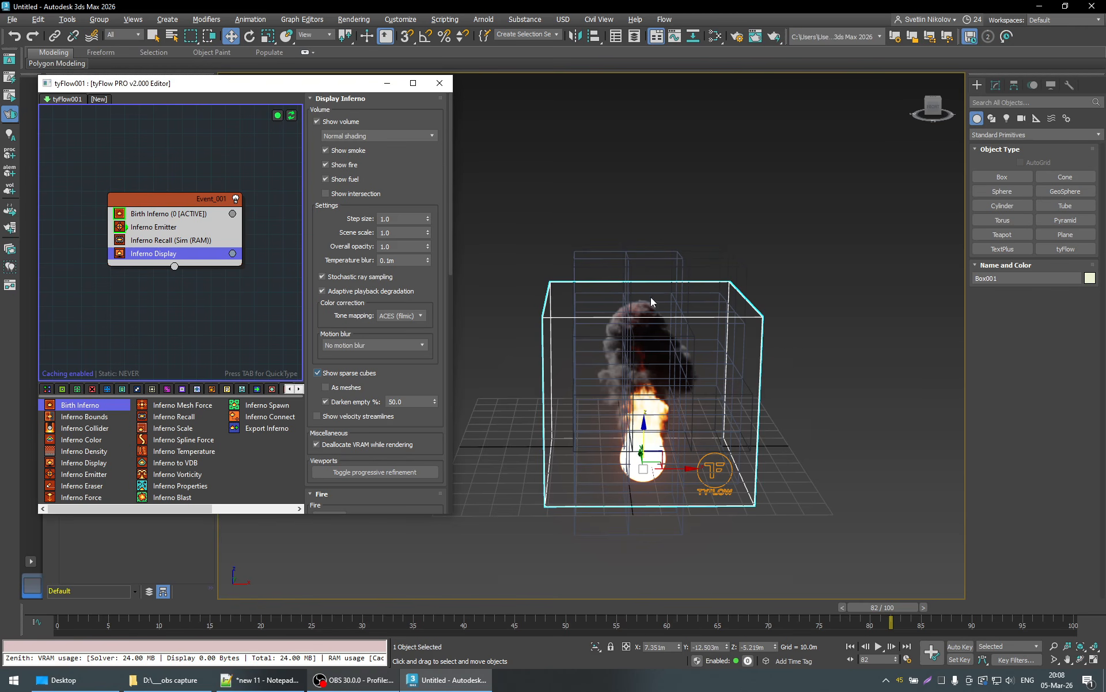
middle_click_drag(669, 381, 717, 319, "alt")
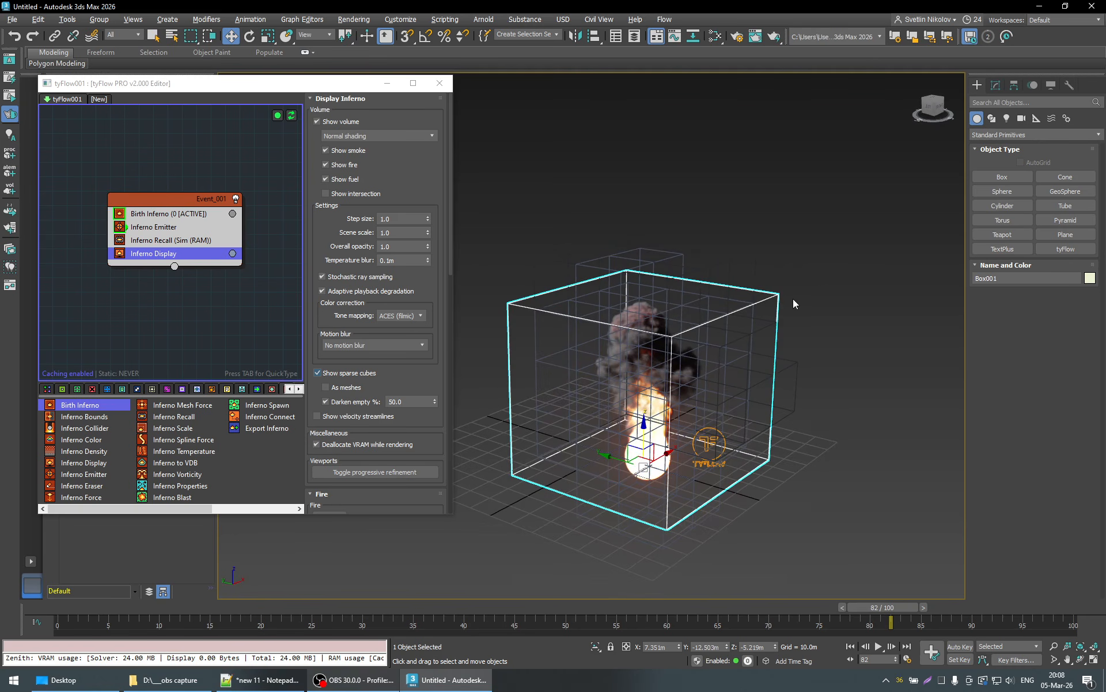
middle_click_drag(866, 414, 846, 413, "alt")
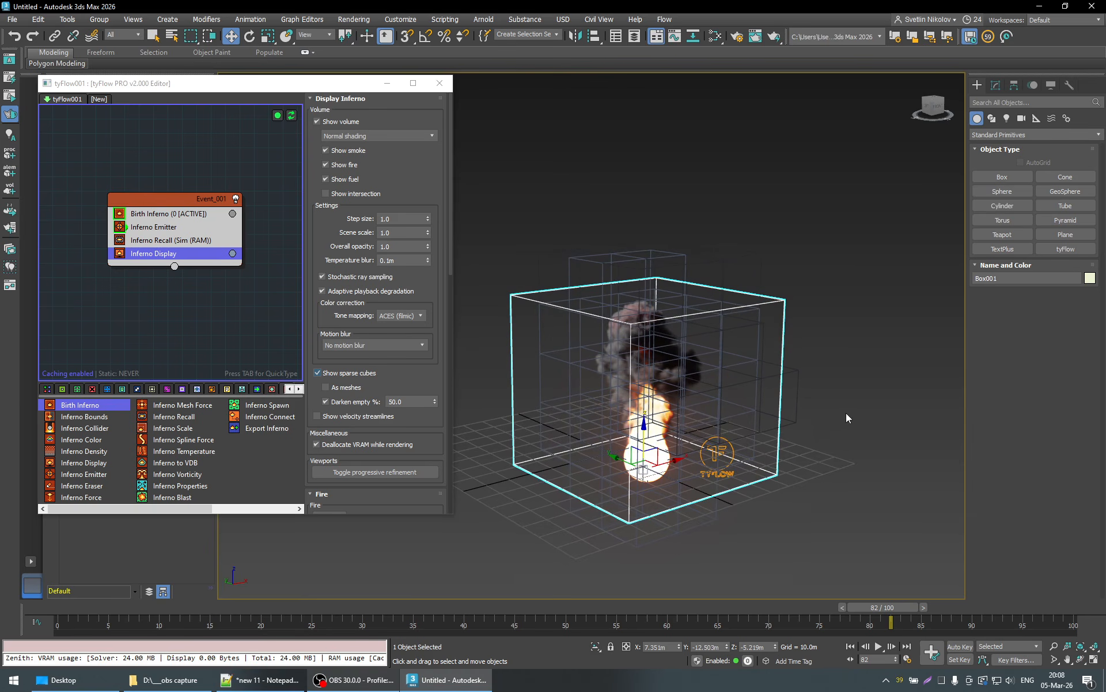
left_click(157, 214)
left_click(338, 343)
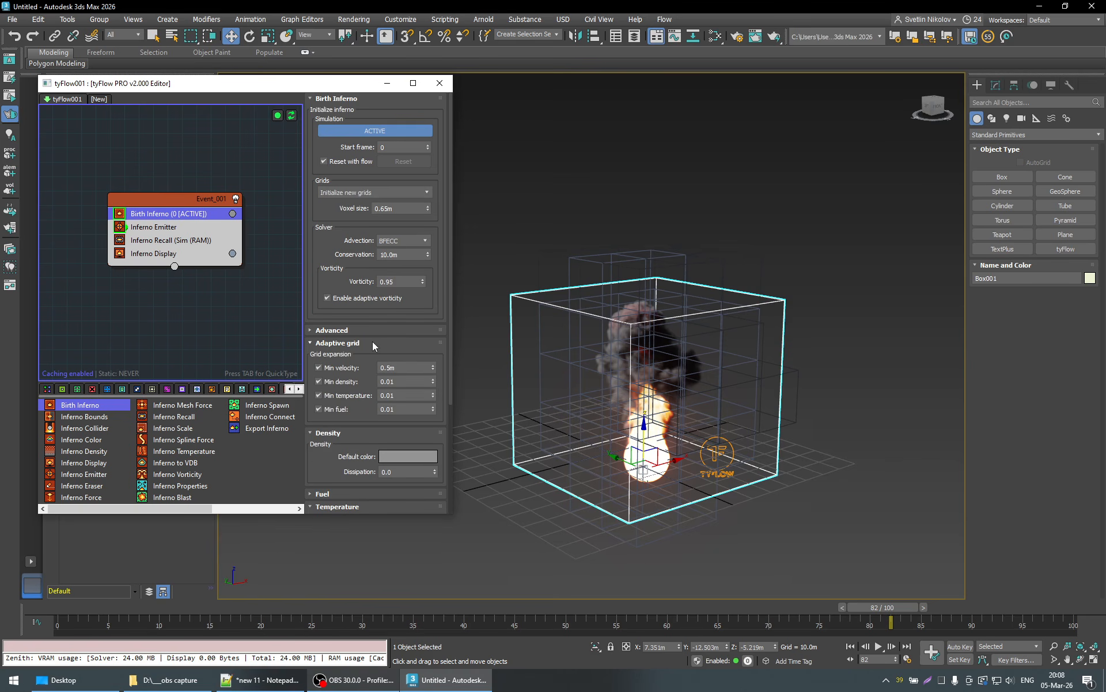
scroll(372, 346, "down", 1)
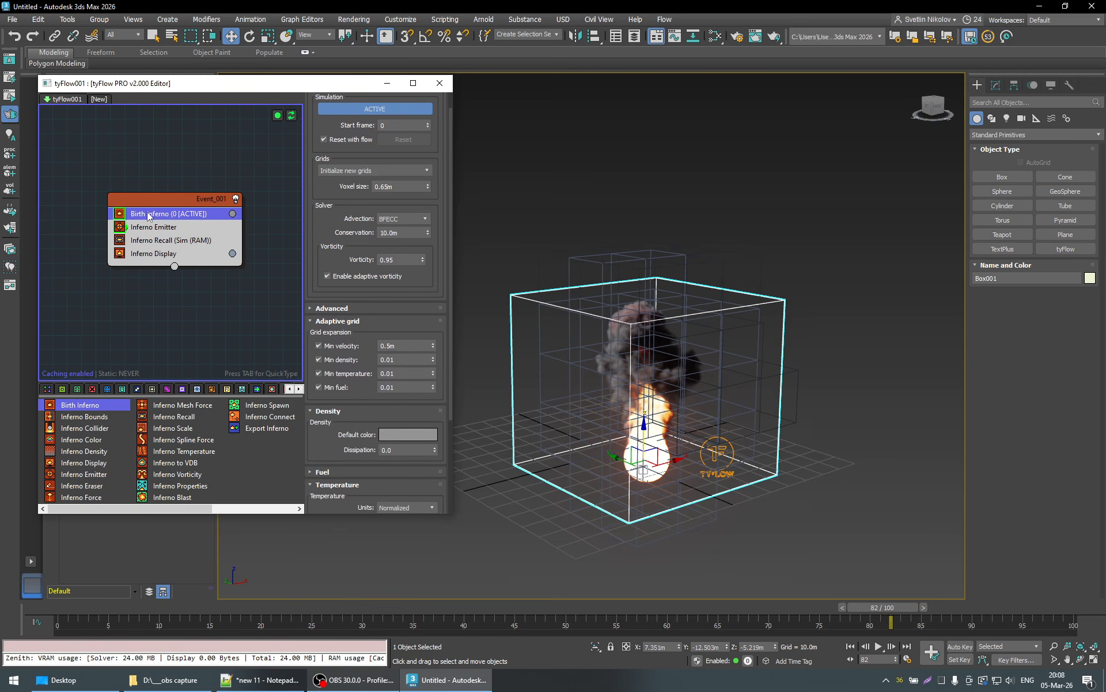
scroll(365, 325, "down", 1)
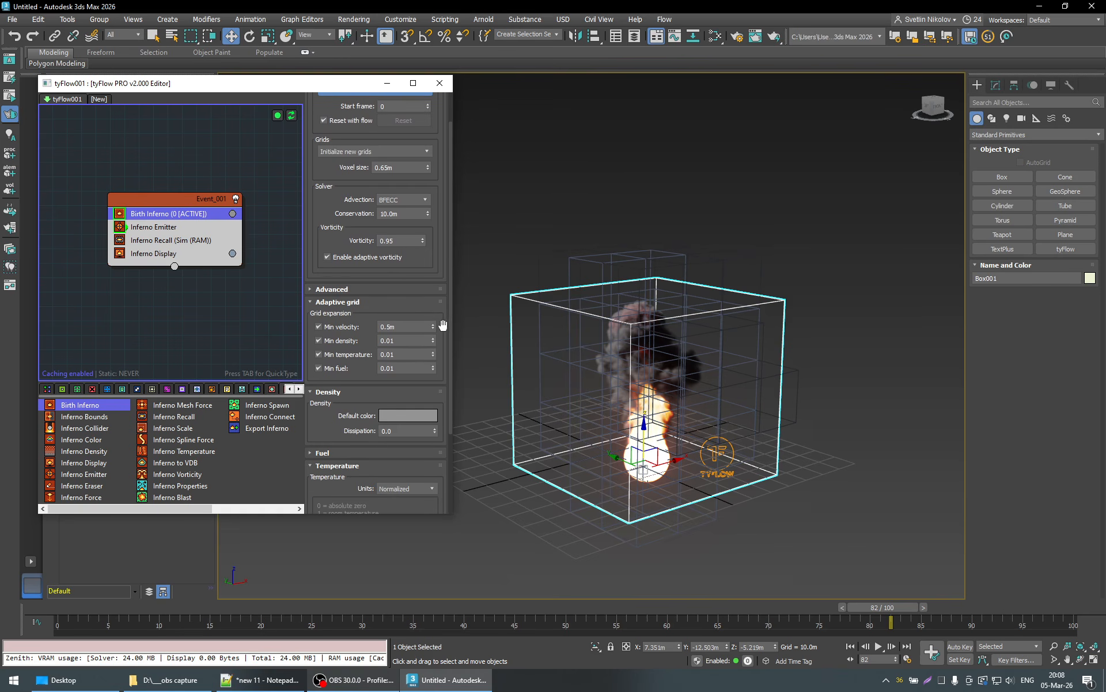
left_click(386, 327)
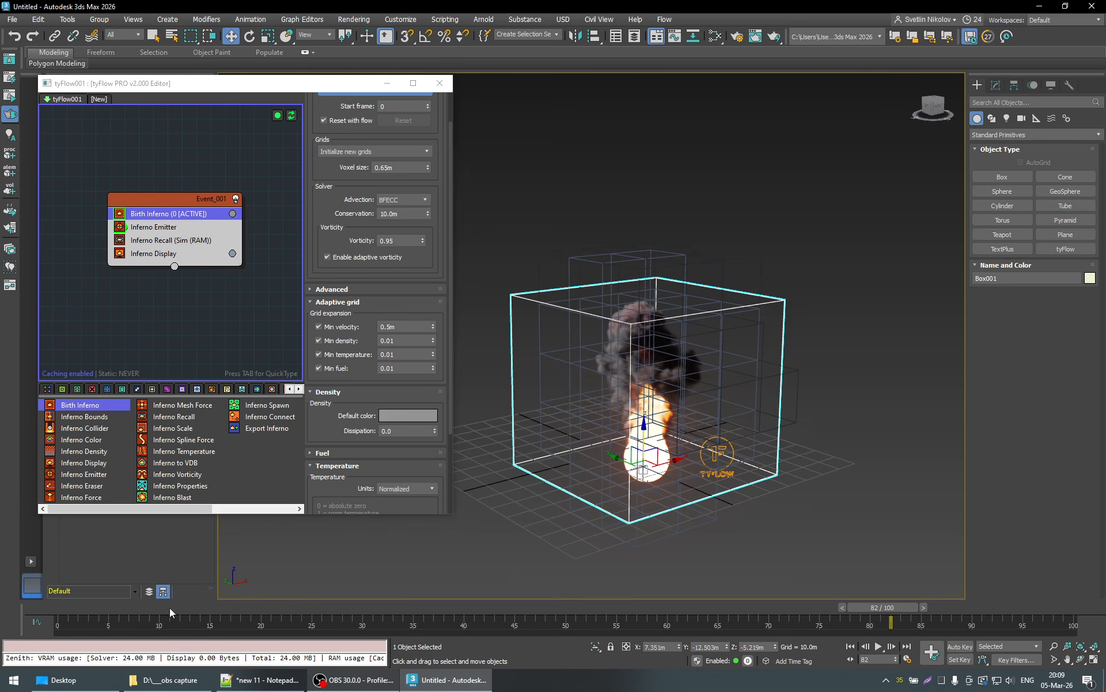
- Rewind the timeline and play the simulation from the start up to frame 56
left_click_drag(170, 608, 91, 611)
left_click(879, 646)
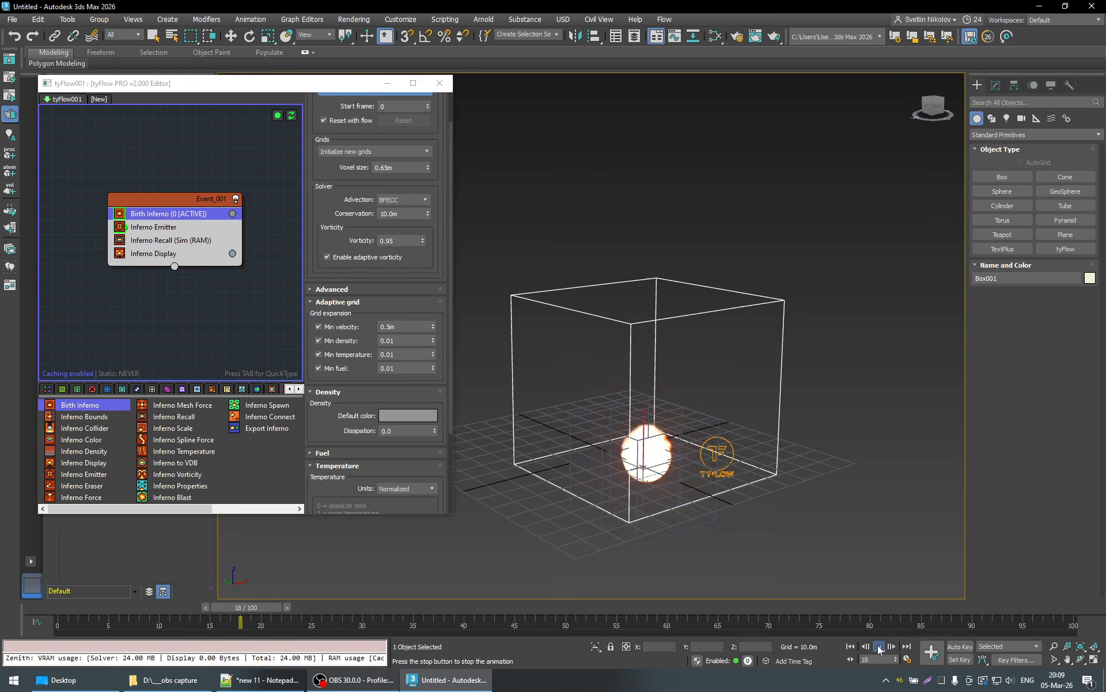
left_click(878, 646)
- Set the adaptive grid's Min velocity to 1.0 m in Birth Inferno and inspect the resimulated fire
left_click_drag(402, 326, 340, 326)
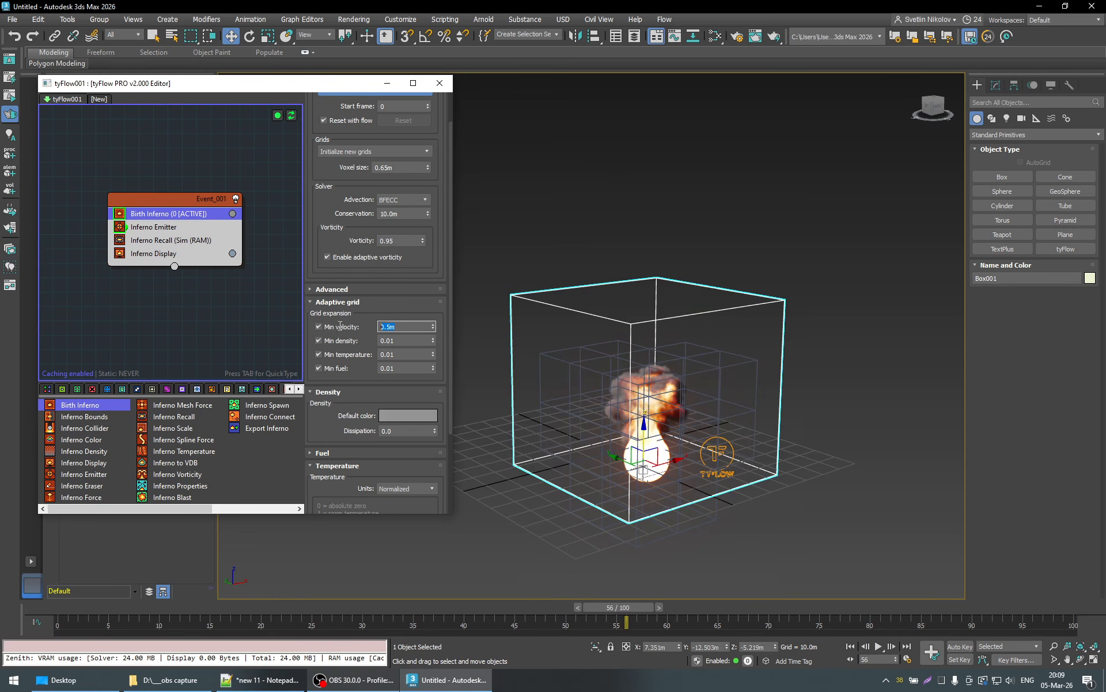
type("1")
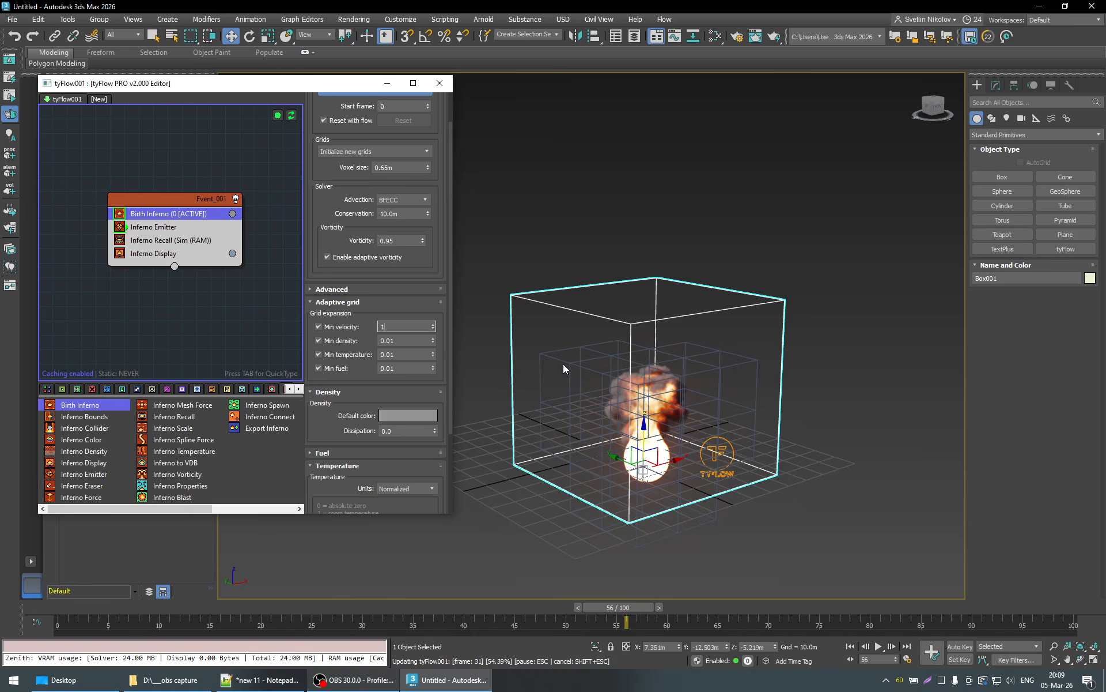
key("Return")
scroll(693, 412, "up", 3)
middle_click_drag(705, 420, 778, 411, "alt")
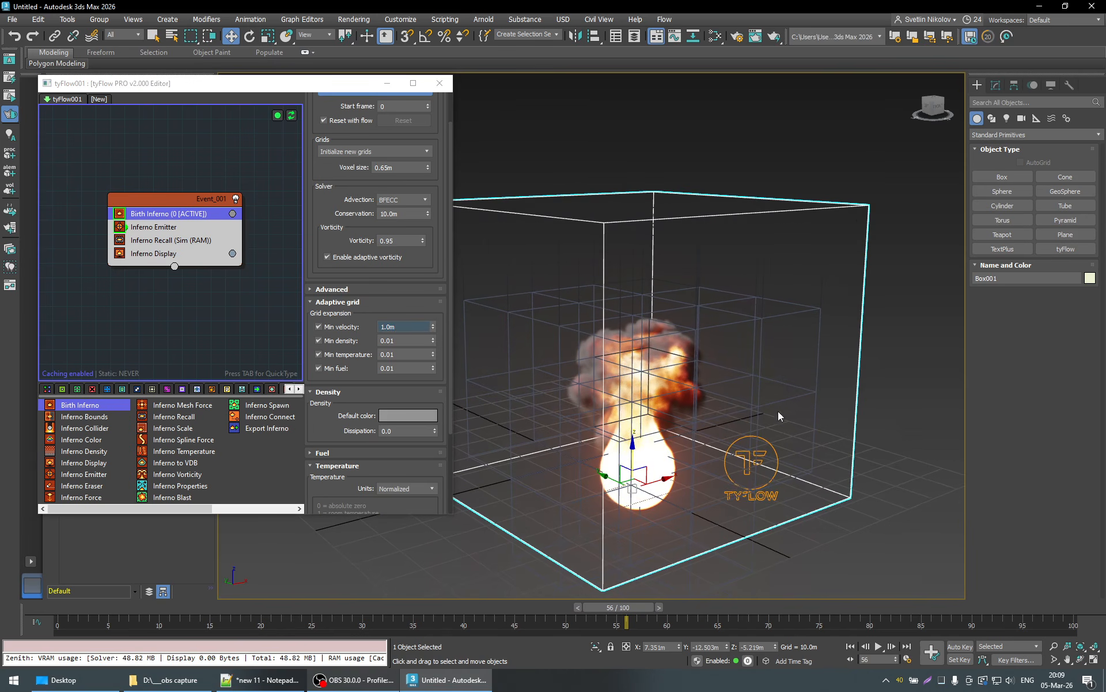
- Delete the box enclosing the fire and inspect the sparse cubes at frame 56
scroll(863, 218, "down", 3)
left_click(862, 218)
scroll(772, 337, "up", 6)
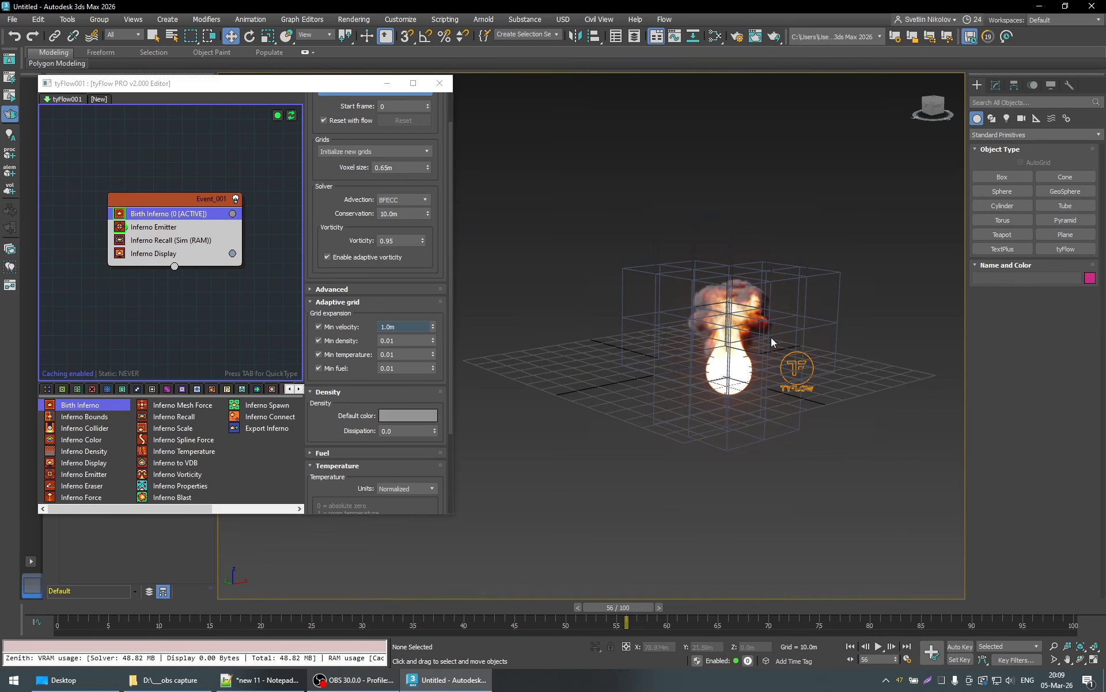
scroll(745, 386, "down", 4)
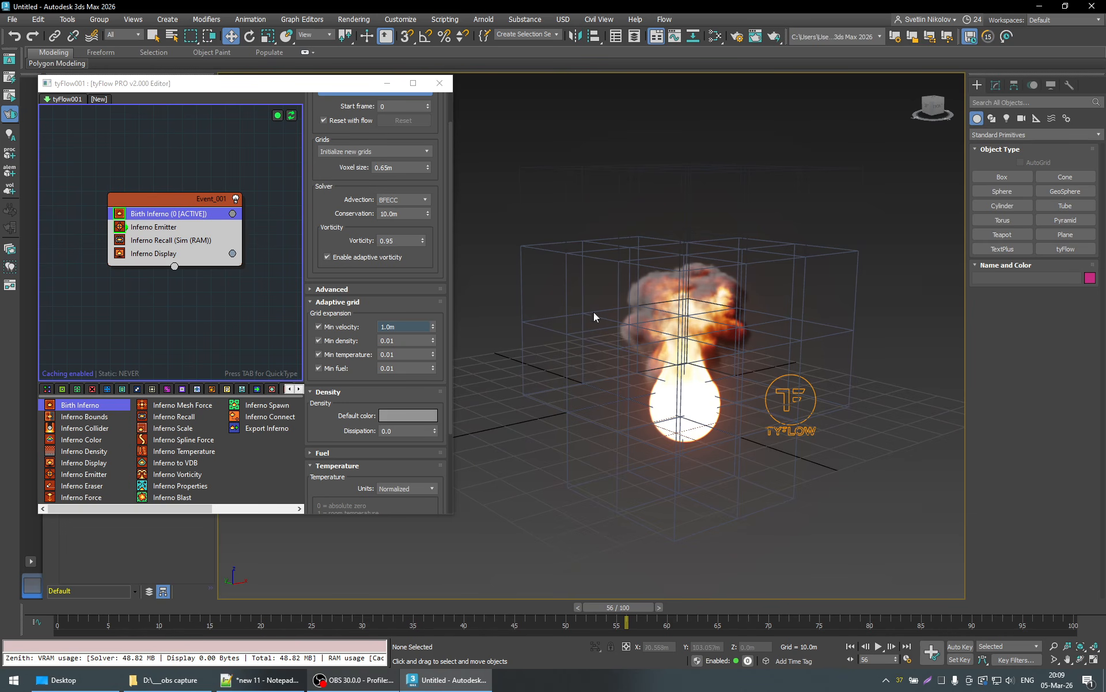
- Play back the fire simulation up to frame 82 and watch how the sparse cubes expand
left_click(258, 607)
left_click(878, 646)
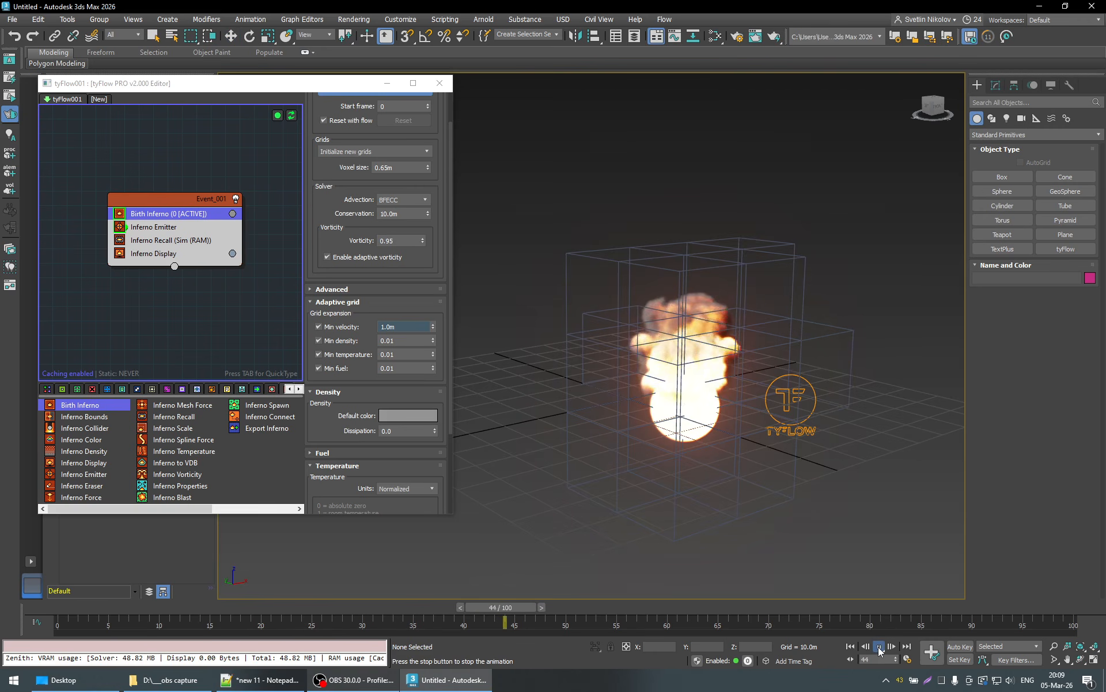
left_click(878, 646)
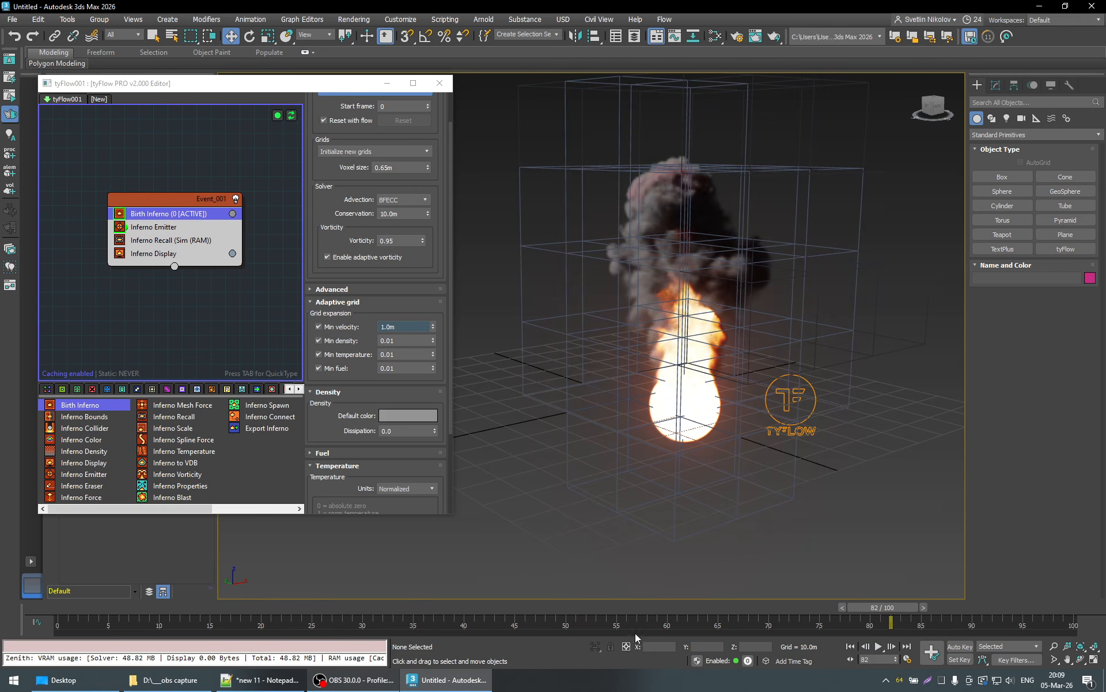
- Set the adaptive grid's Min velocity to 2.0 m in Birth Inferno and play the simulation up to frame 74
left_click(252, 610)
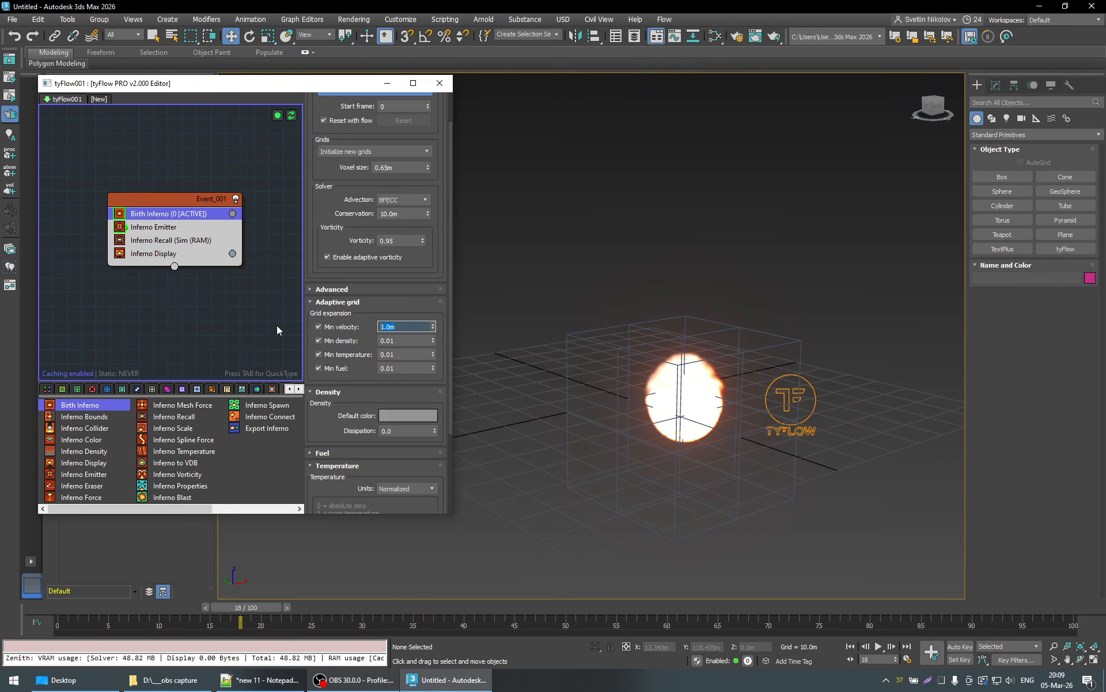
type("2")
key("Return")
left_click(877, 646)
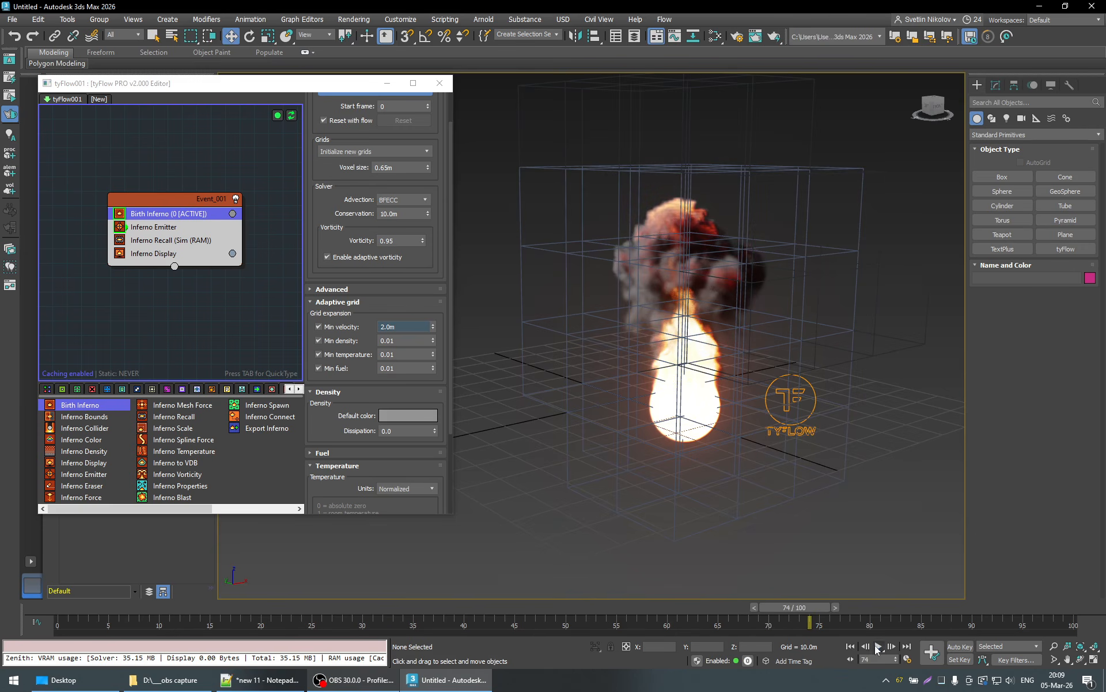
- Raise the Min velocity threshold to 3.0 m and play the fire simulation again
left_click(265, 321)
type("3")
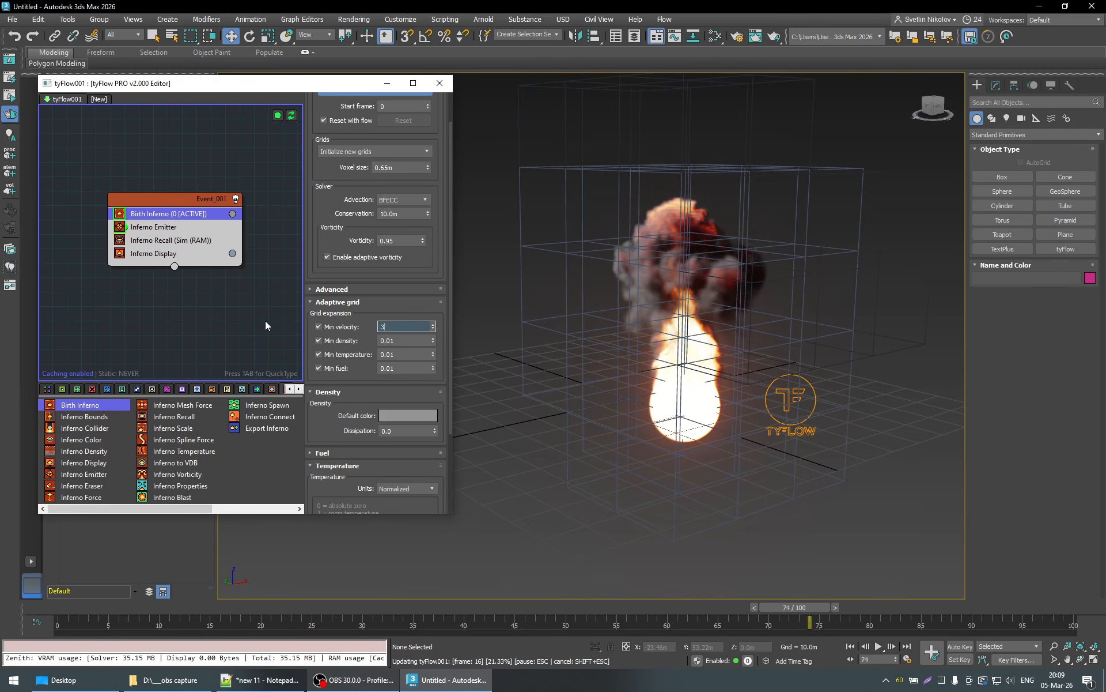
key("Return")
left_click(880, 646)
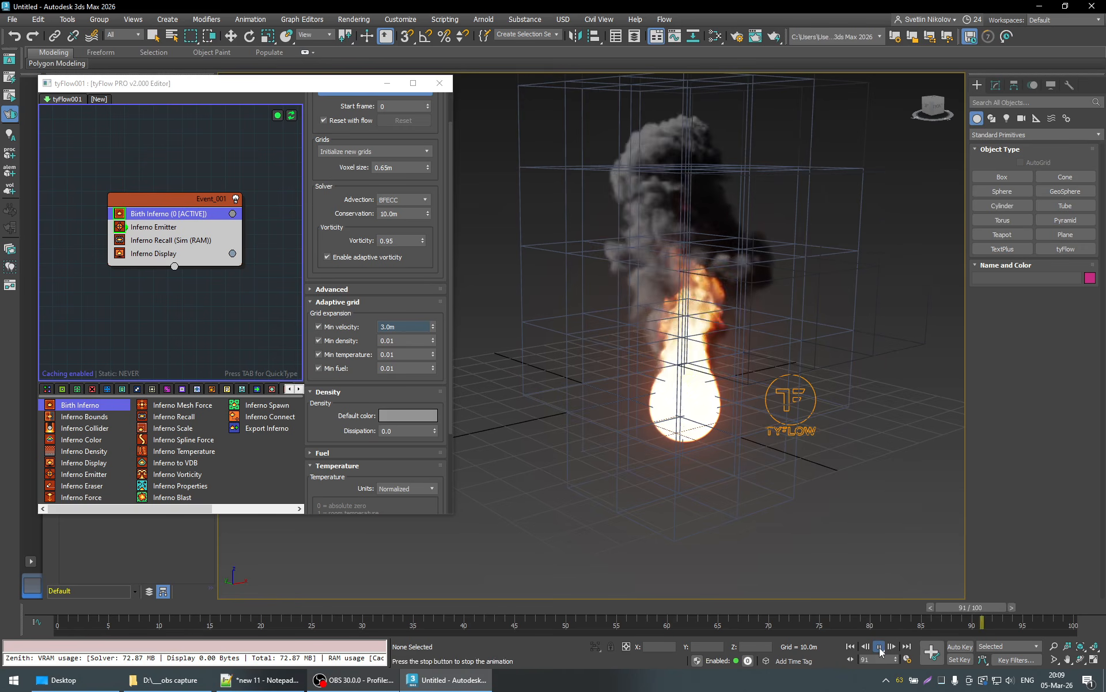
left_click(880, 648)
- Refresh the flow at frame 7 and replay the simulation up to frame 48
left_click(143, 608)
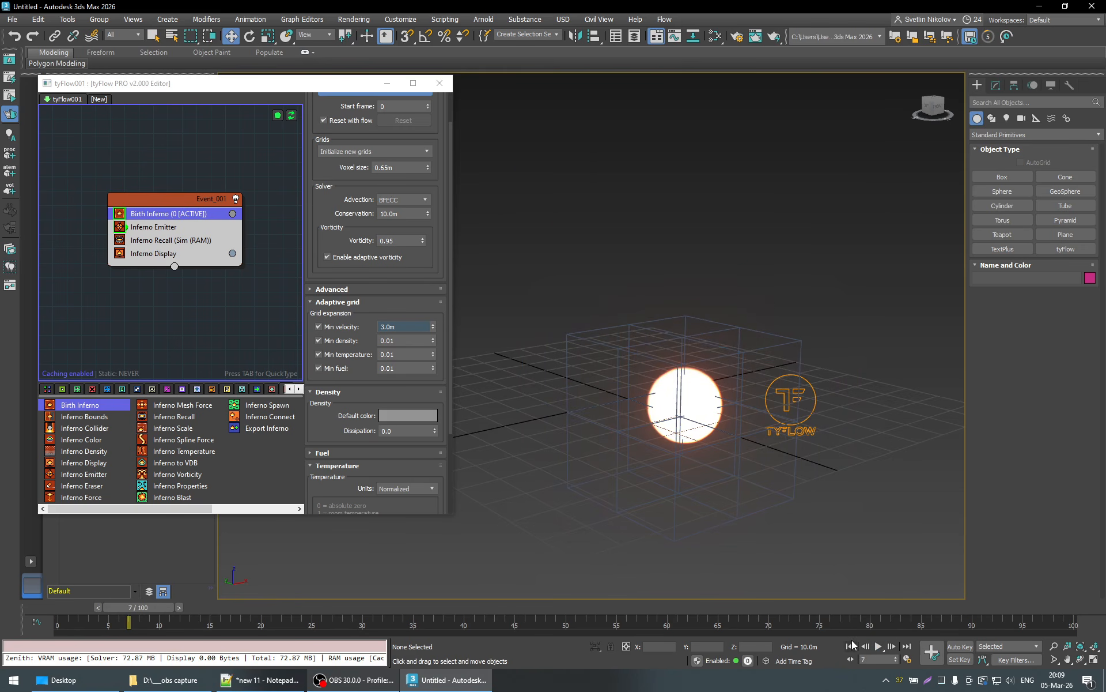
left_click(292, 117)
left_click(880, 646)
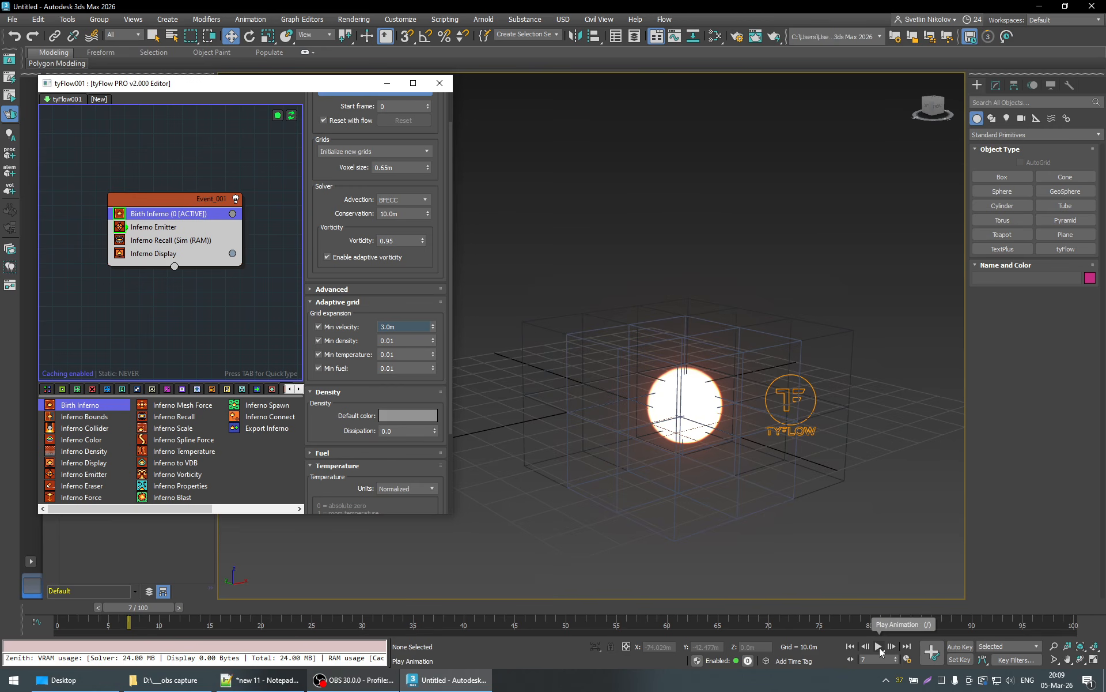
left_click(880, 648)
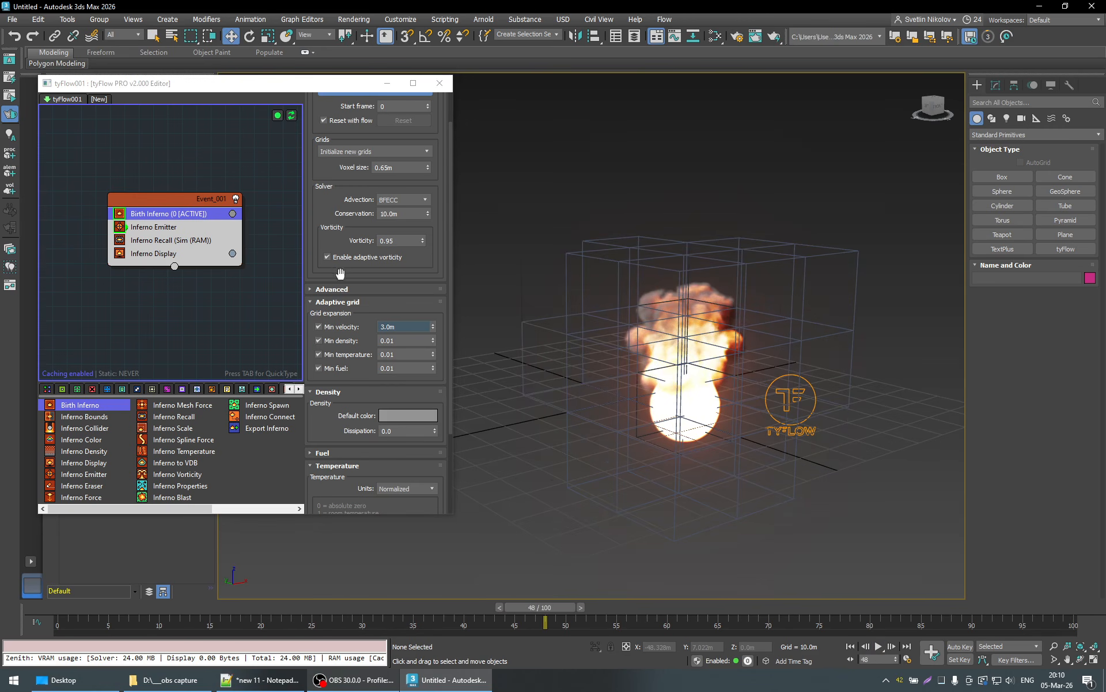
- Set the Min velocity threshold to 10.0 m and play the fire from frame 16
left_click(266, 329)
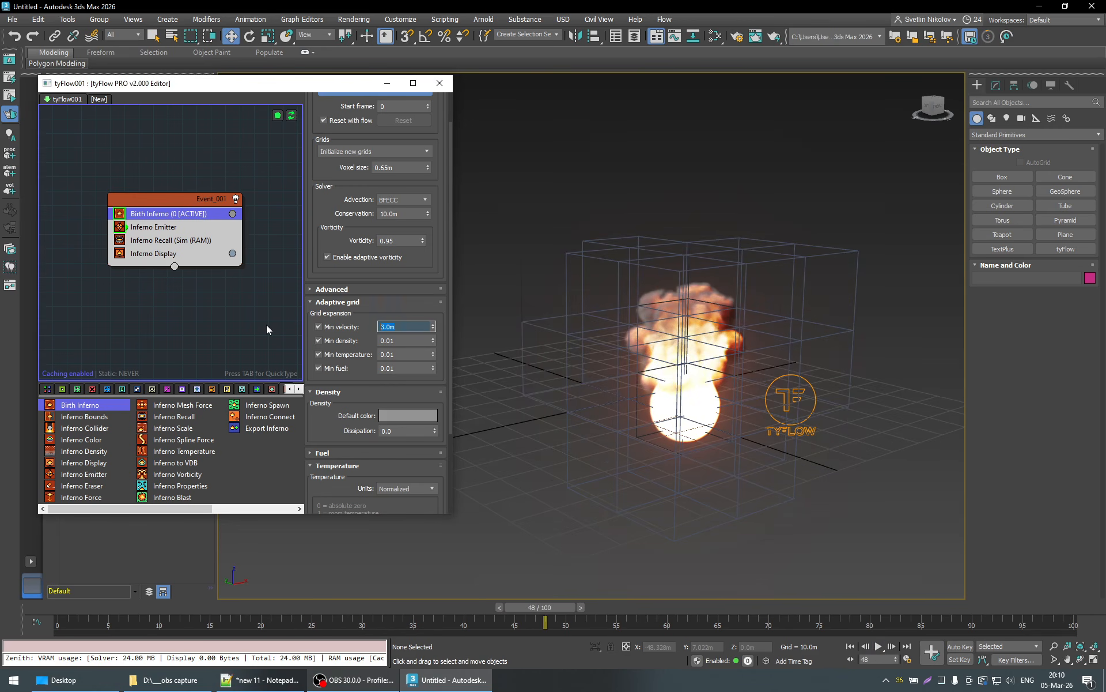
type("10")
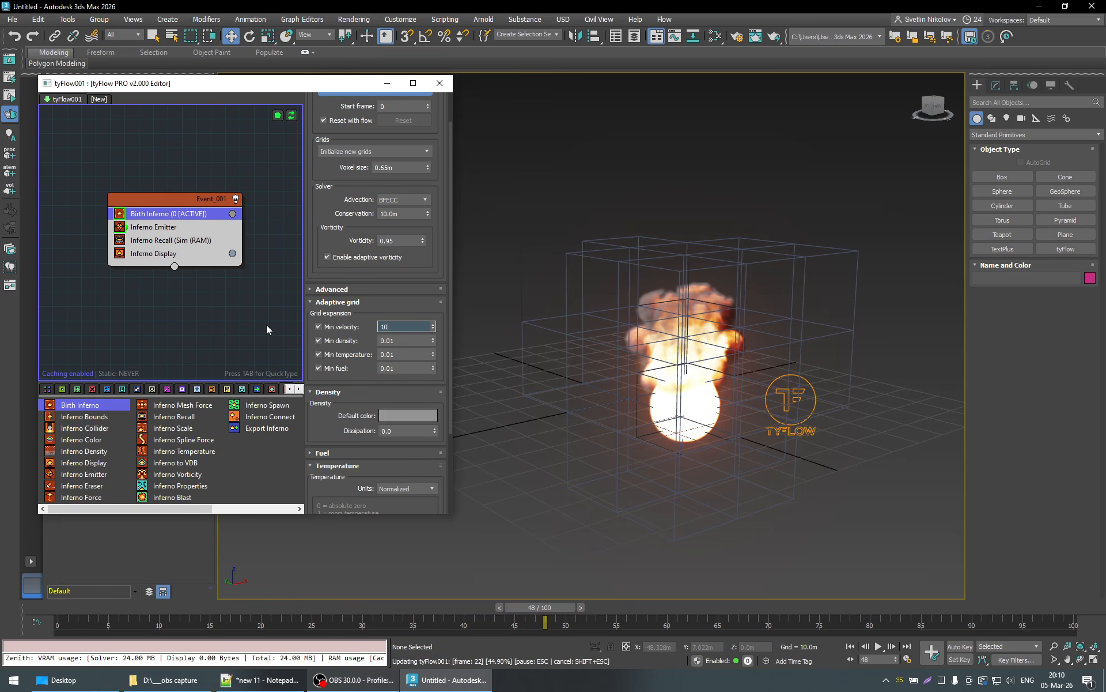
key("Return")
left_click(236, 605)
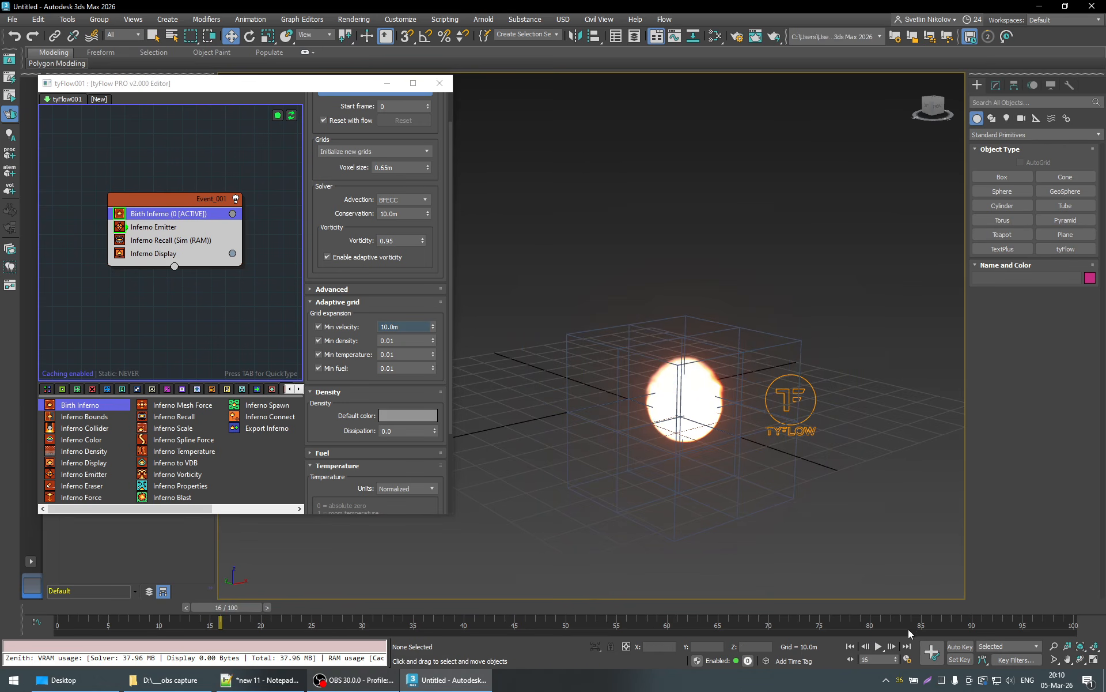
left_click(878, 647)
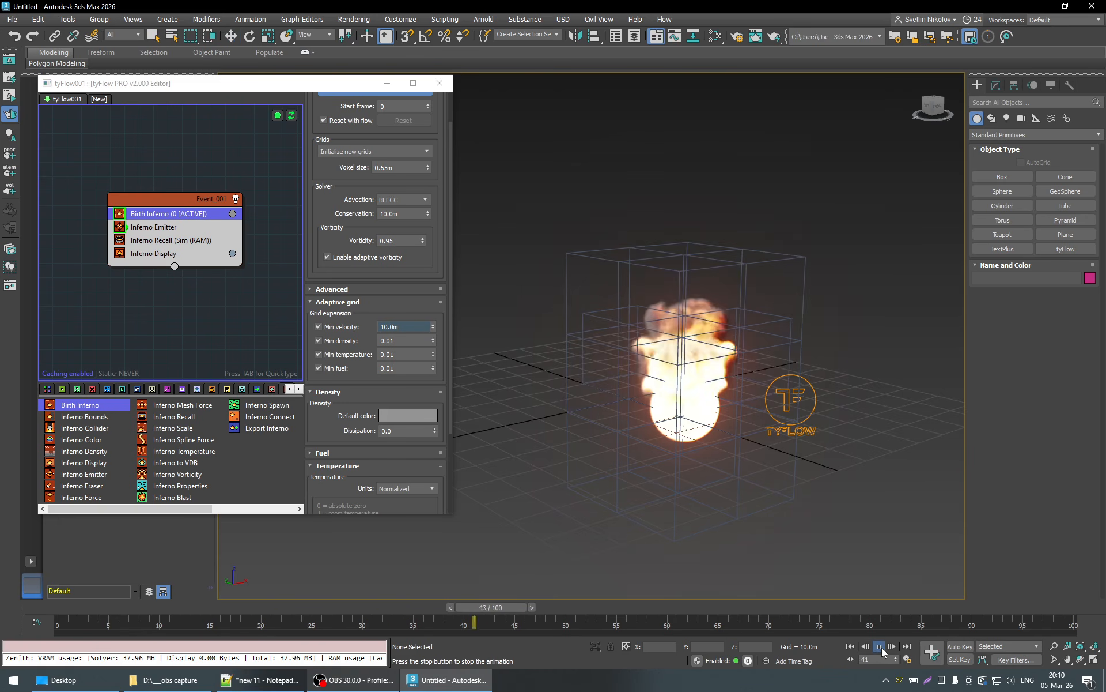
- Set the Min velocity threshold to 100.0 m and inspect the voxel grid around the fire at frame 38
left_click(384, 326)
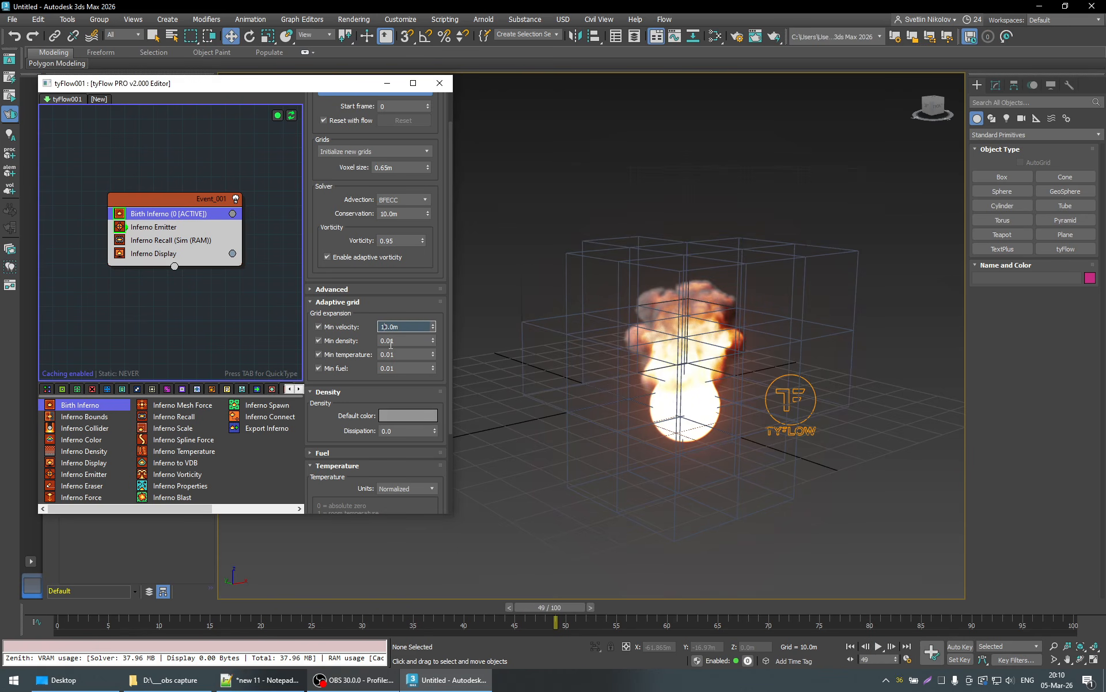
type("0")
key("Return")
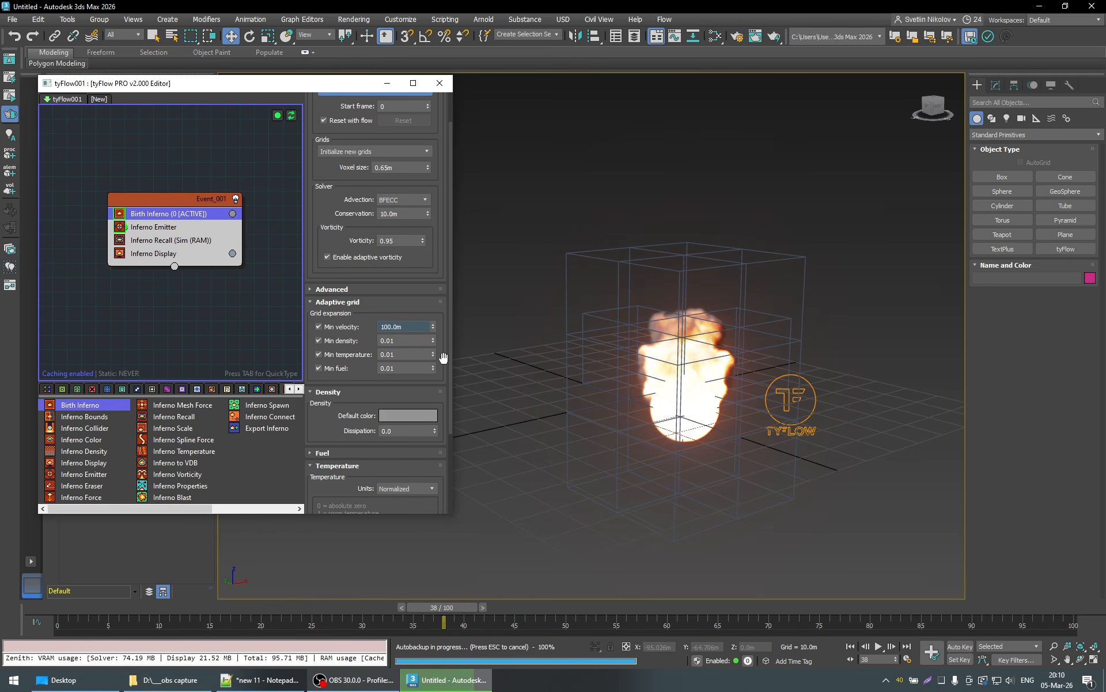
scroll(444, 358, "down", 2)
middle_click_drag(729, 465, 711, 449)
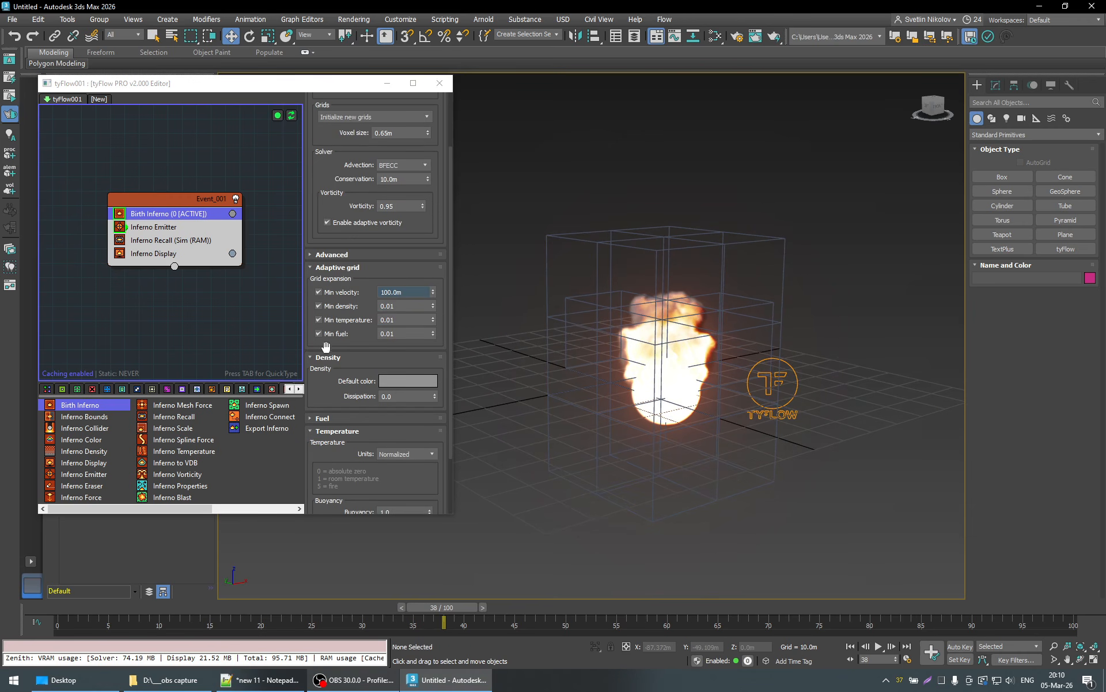
- Disable the Min density, Min temperature and Min fuel thresholds, and check the fire's clipping up to frame 53
left_click(319, 306)
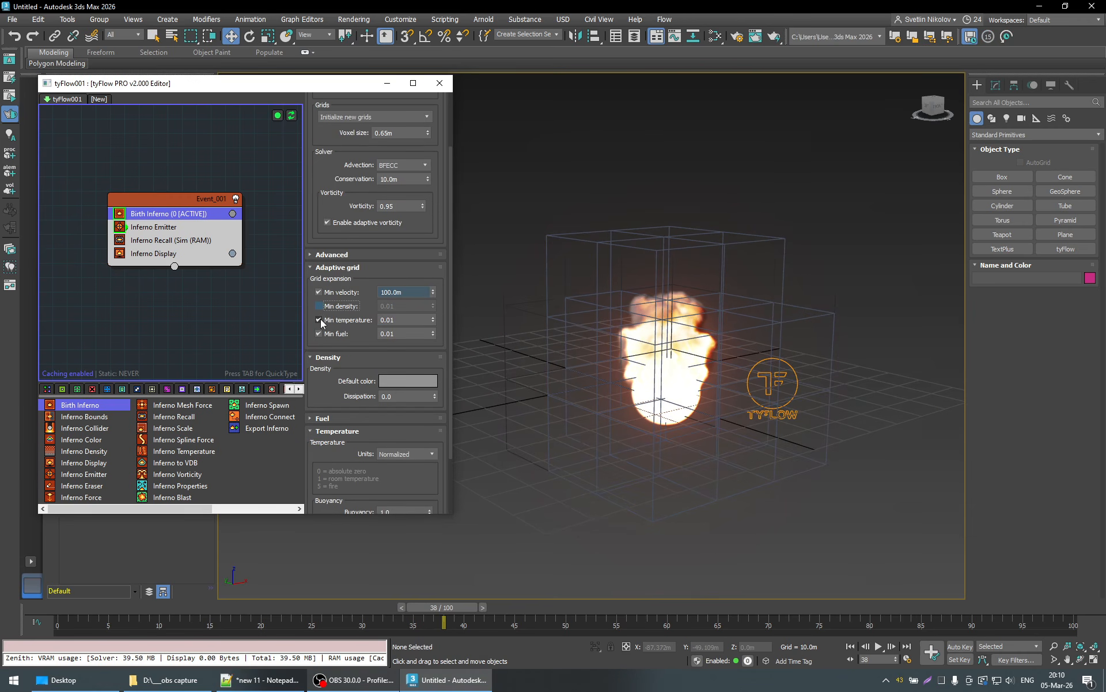
left_click(318, 334)
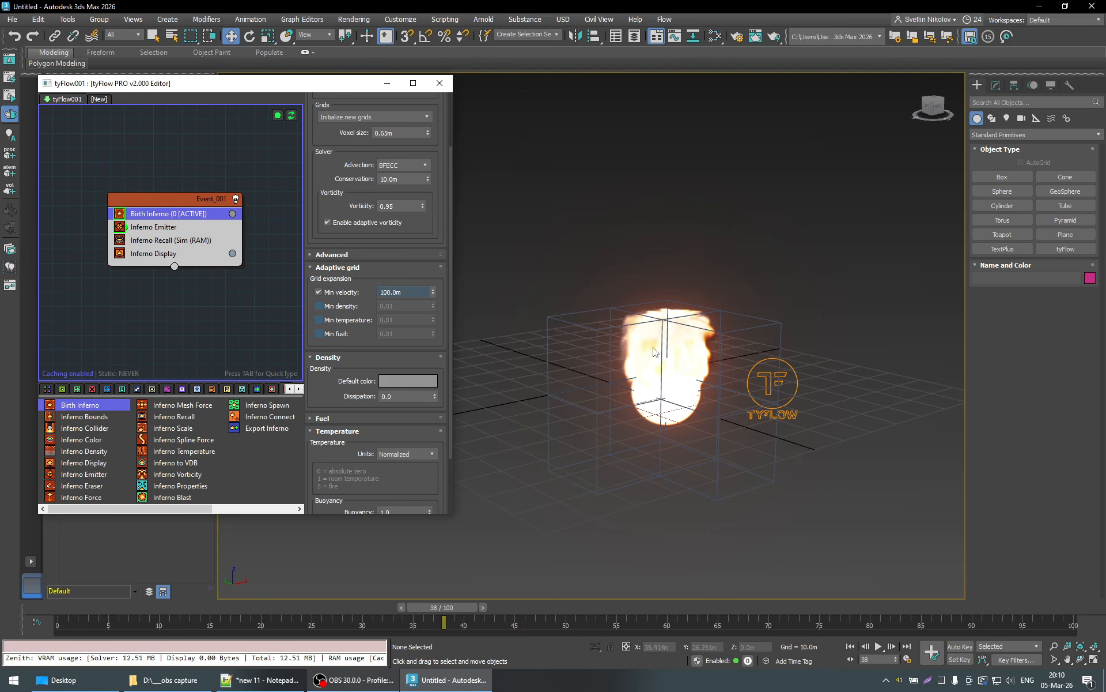
left_click_drag(467, 607, 608, 597)
key("w")
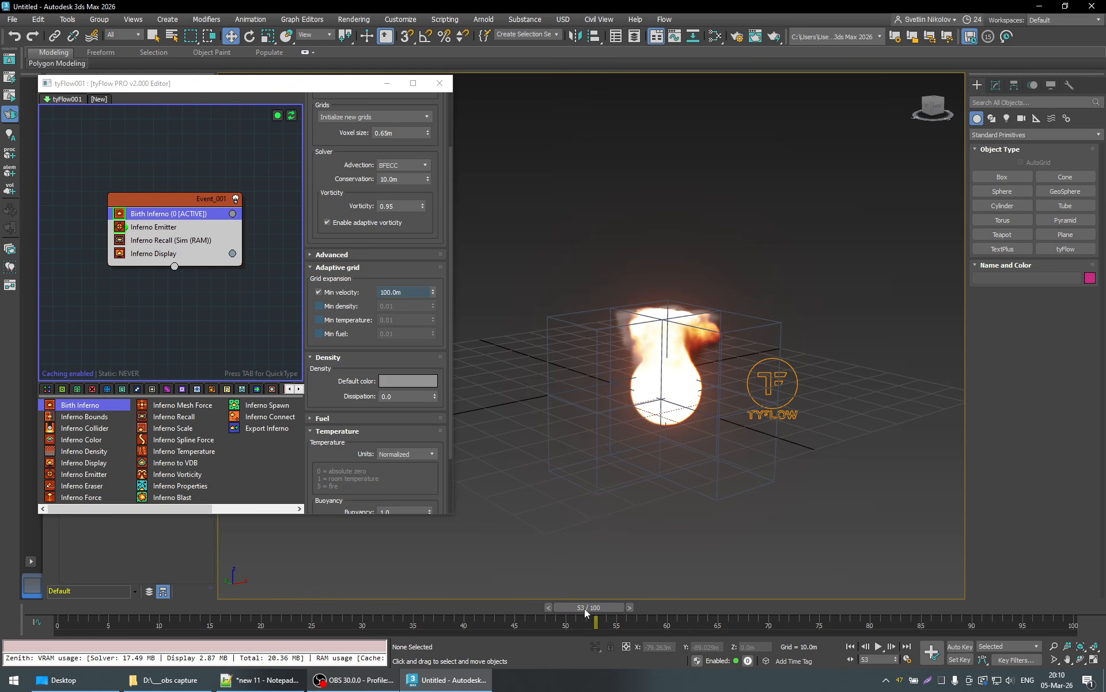
- Return to the early frames and lower the Min velocity threshold to 10.0 m
left_click_drag(592, 610, 243, 597)
left_click(392, 292)
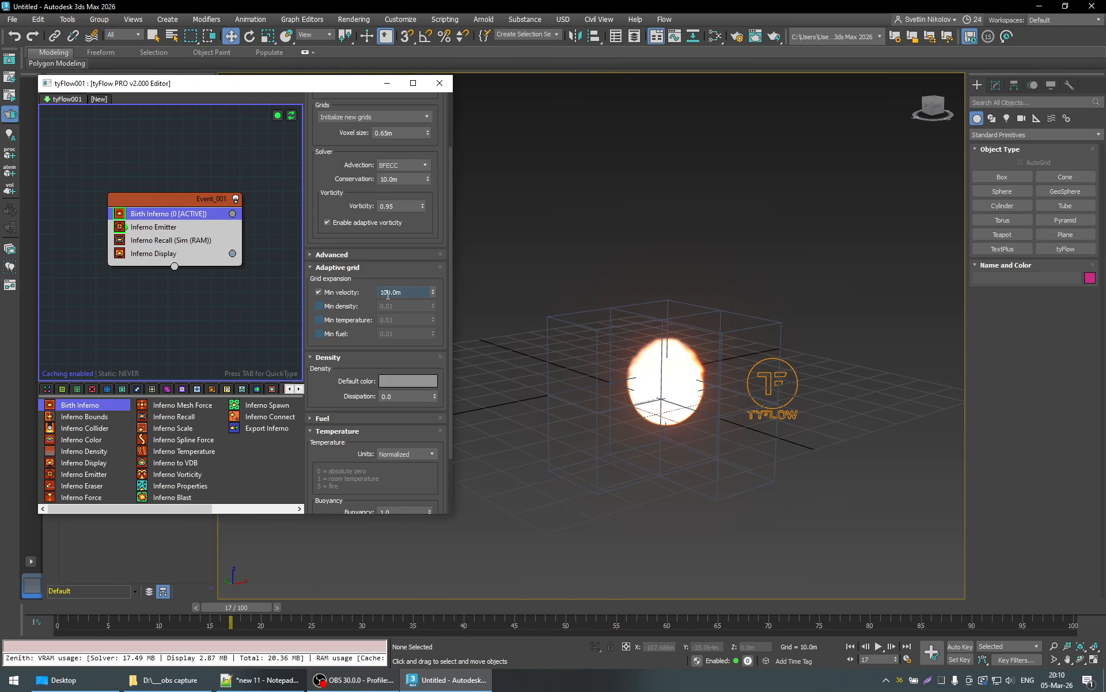
key("BackSpace")
key("Return")
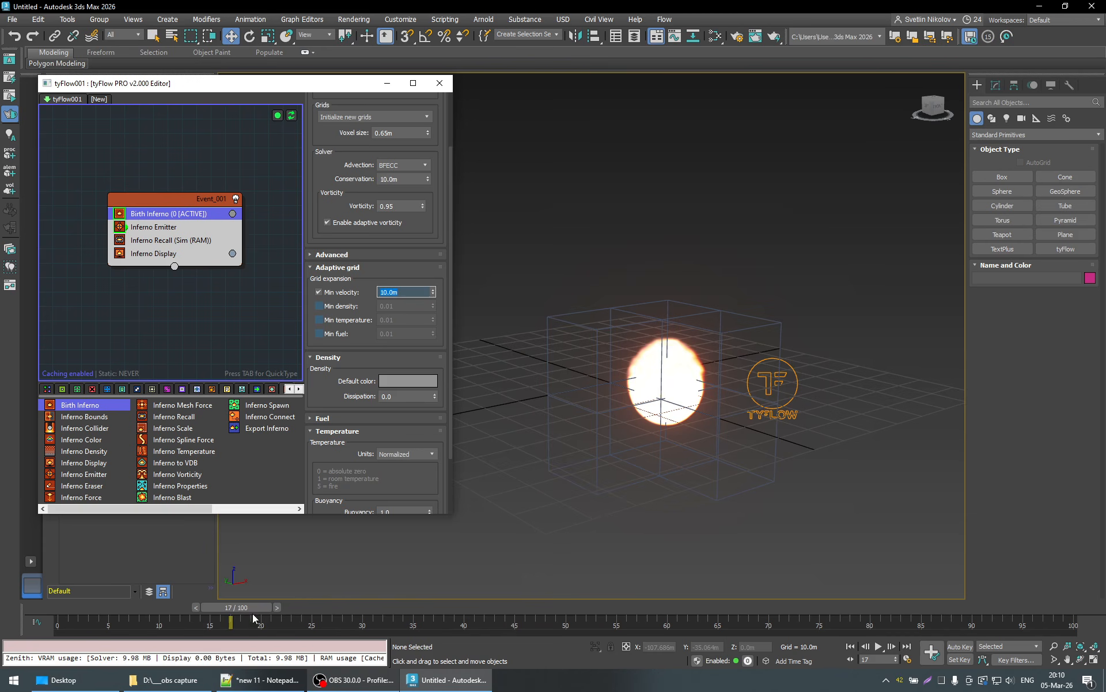
mouse_move(254, 611)
left_mouse_down()
mouse_move(161, 612)
mouse_move(245, 606)
left_mouse_up()
- Set the Min velocity threshold to 2.0 m and play the simulation from about frame 11
left_click(388, 292)
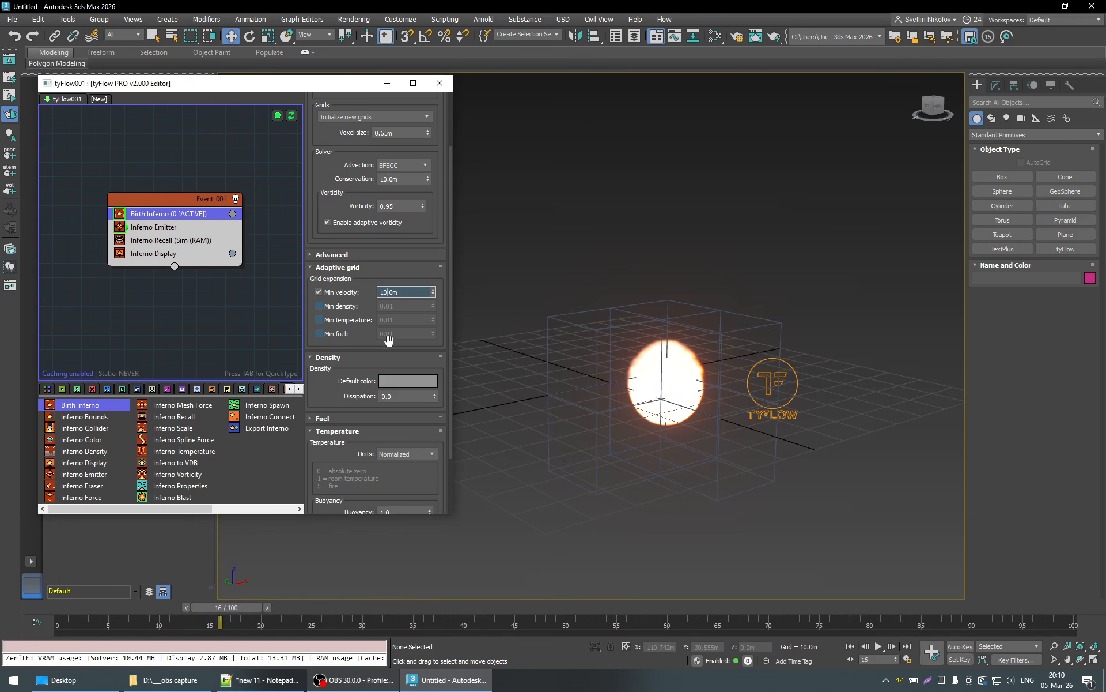
type("2.")
key("Return")
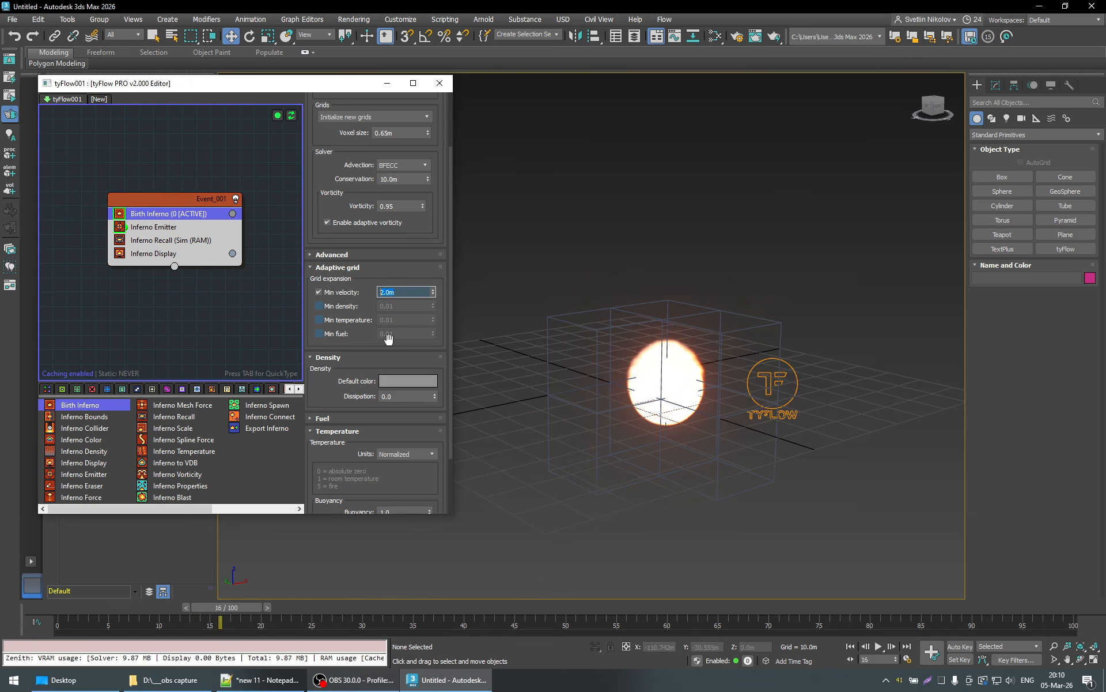
left_click_drag(221, 612, 170, 607)
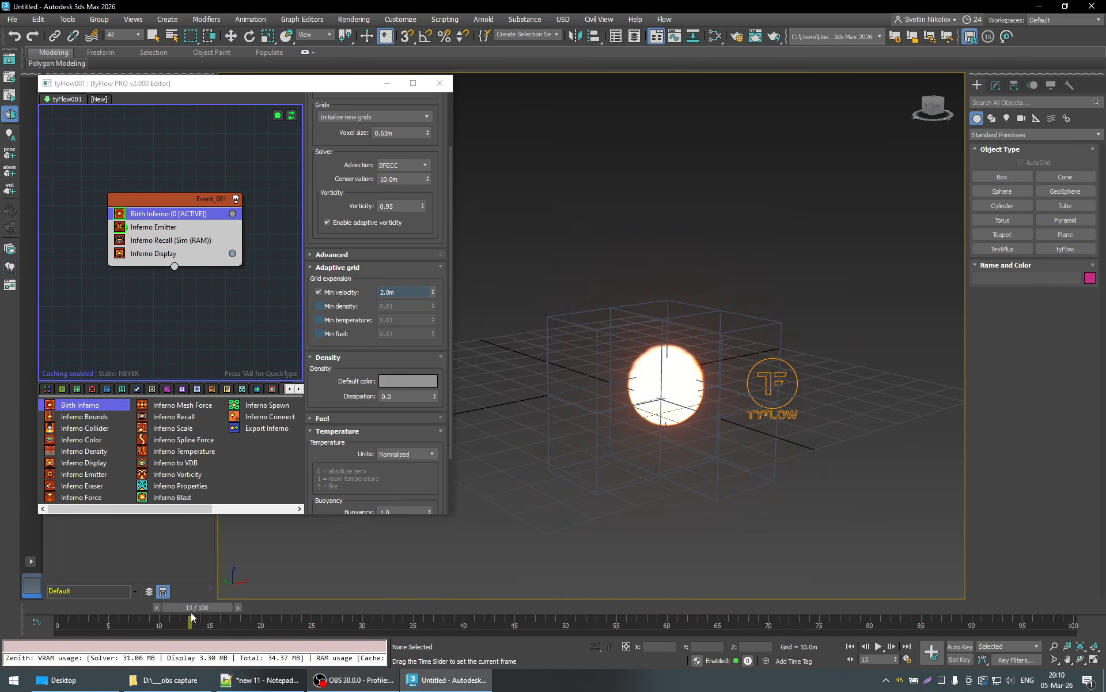
key("w")
left_click(879, 646)
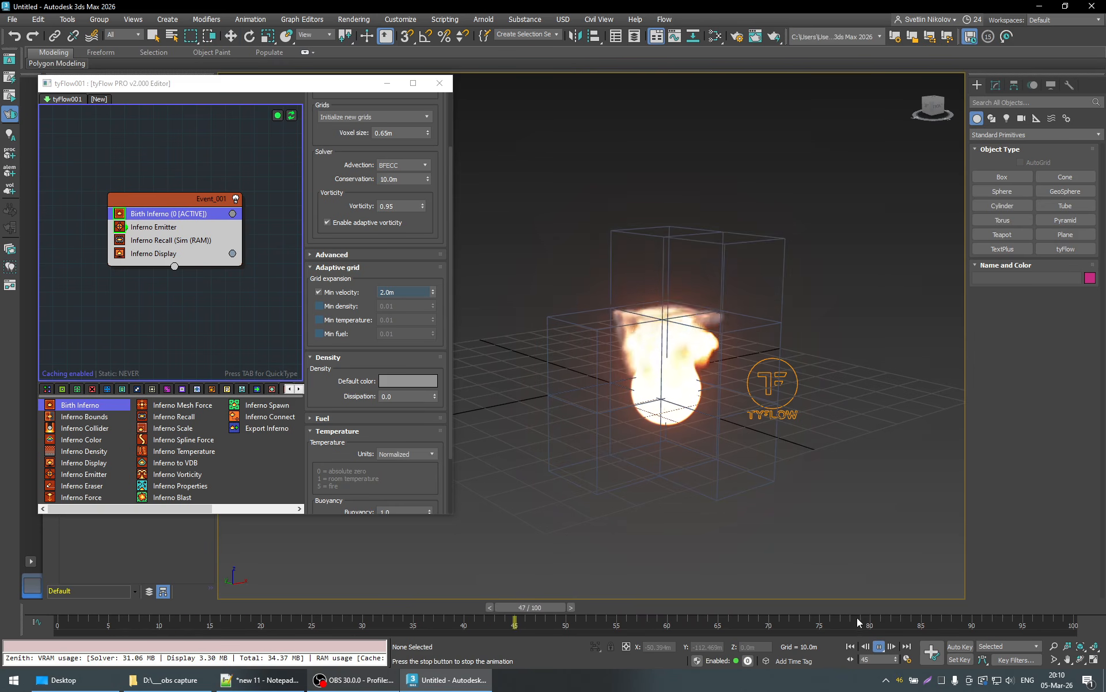
- Examine from several angles where the velocity-driven grid clips the fire and smoke between frames 90 and 73
middle_click_drag(780, 482, 711, 441, "alt")
left_click_drag(818, 604, 968, 631)
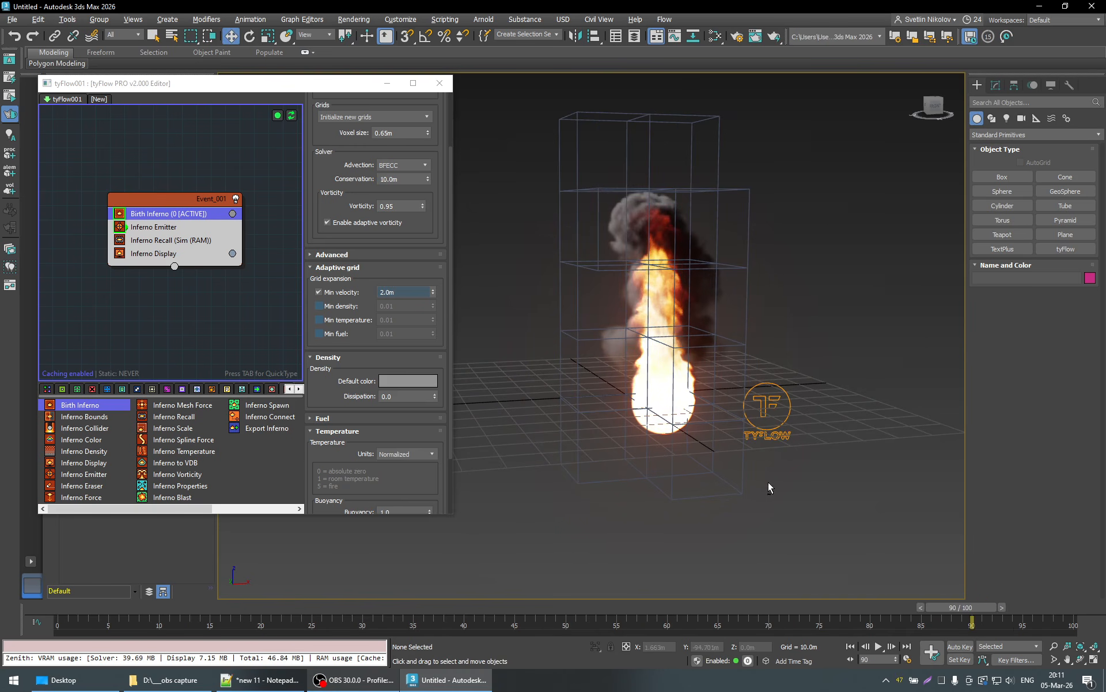
middle_click_drag(768, 481, 796, 507, "alt")
left_click_drag(914, 611, 870, 621)
key("w")
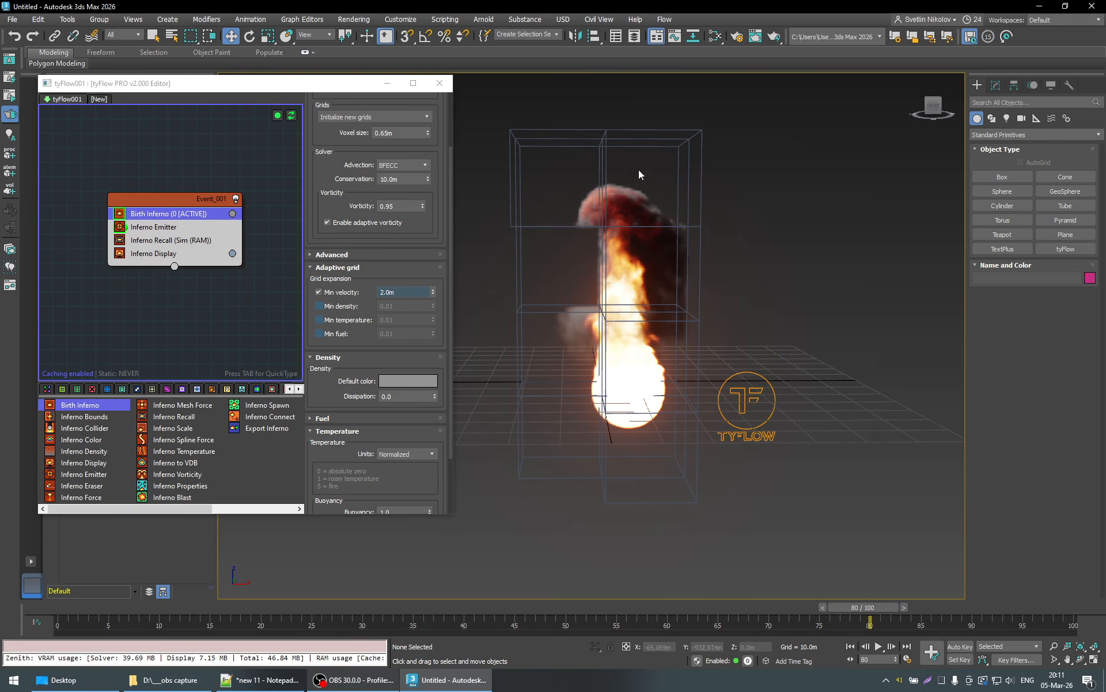
left_click_drag(887, 606, 809, 611)
- Replace the Min velocity threshold with Min density as the only active one, and inspect the grid between frames 50 and 64
left_click(319, 292)
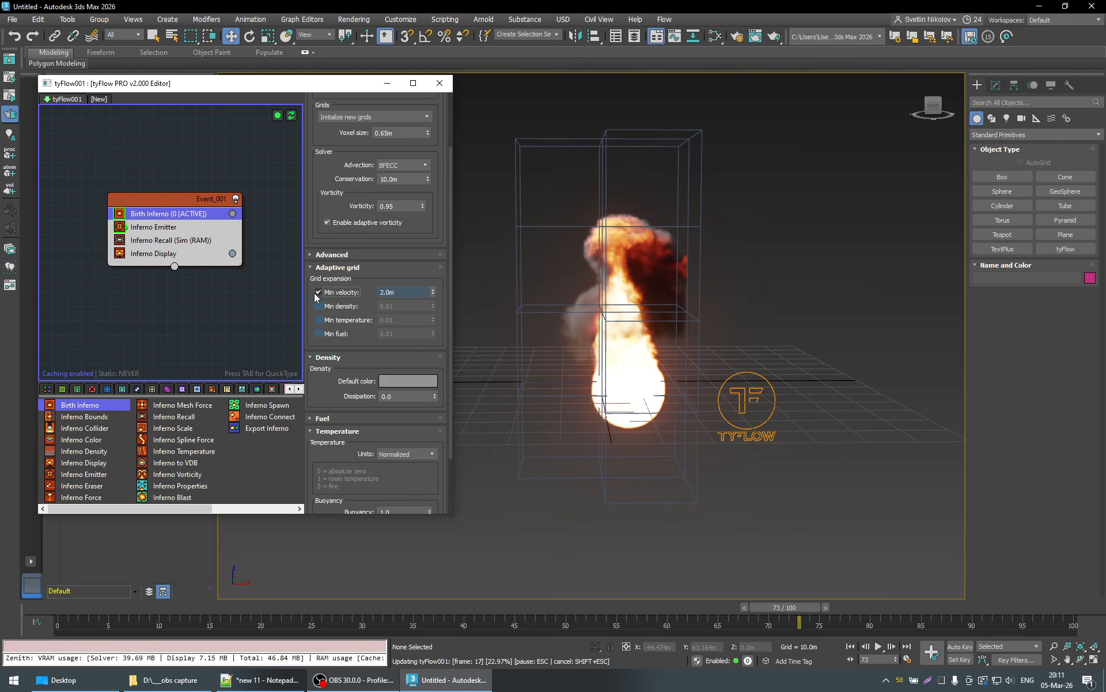
left_click_drag(816, 609, 591, 619)
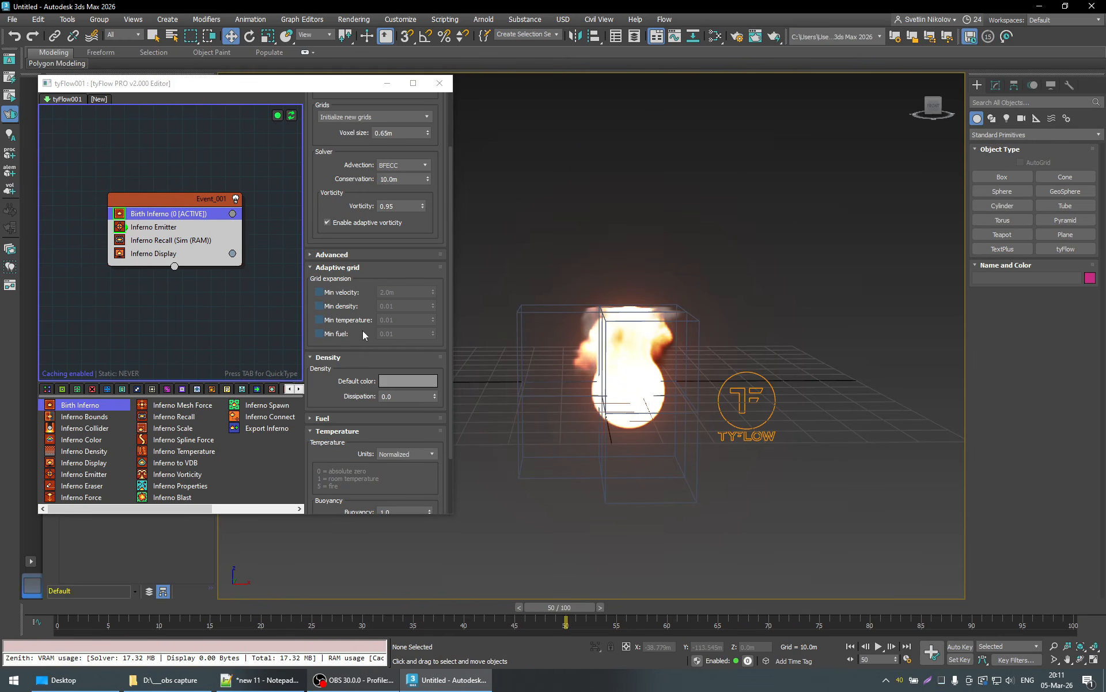
left_click(319, 305)
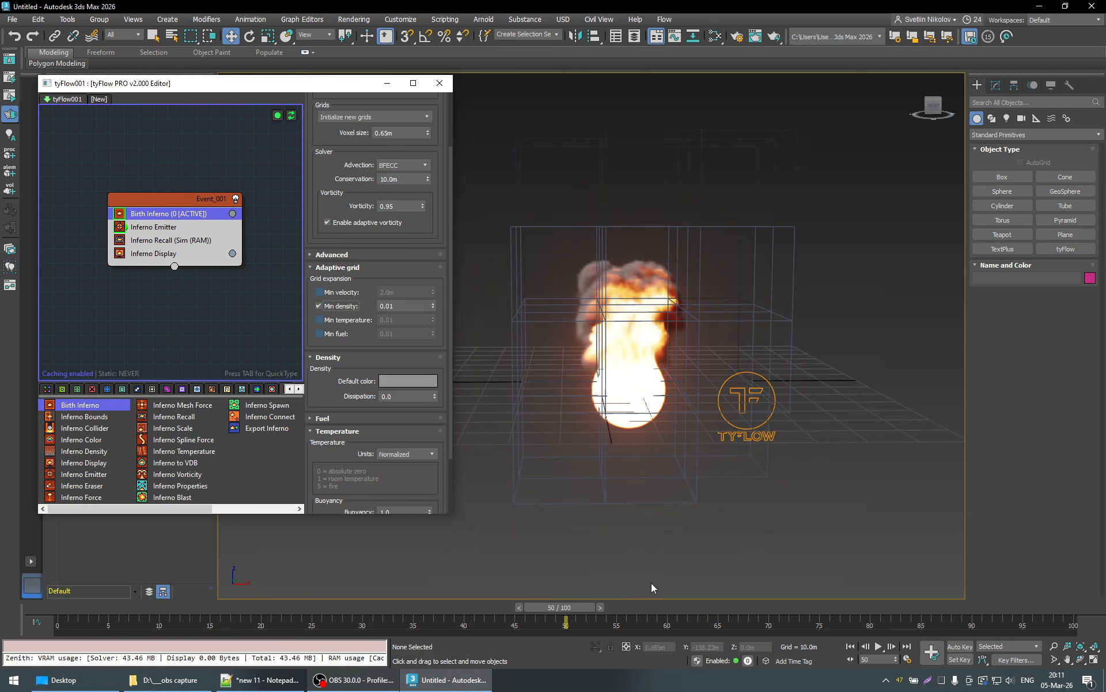
left_click_drag(585, 607, 723, 607)
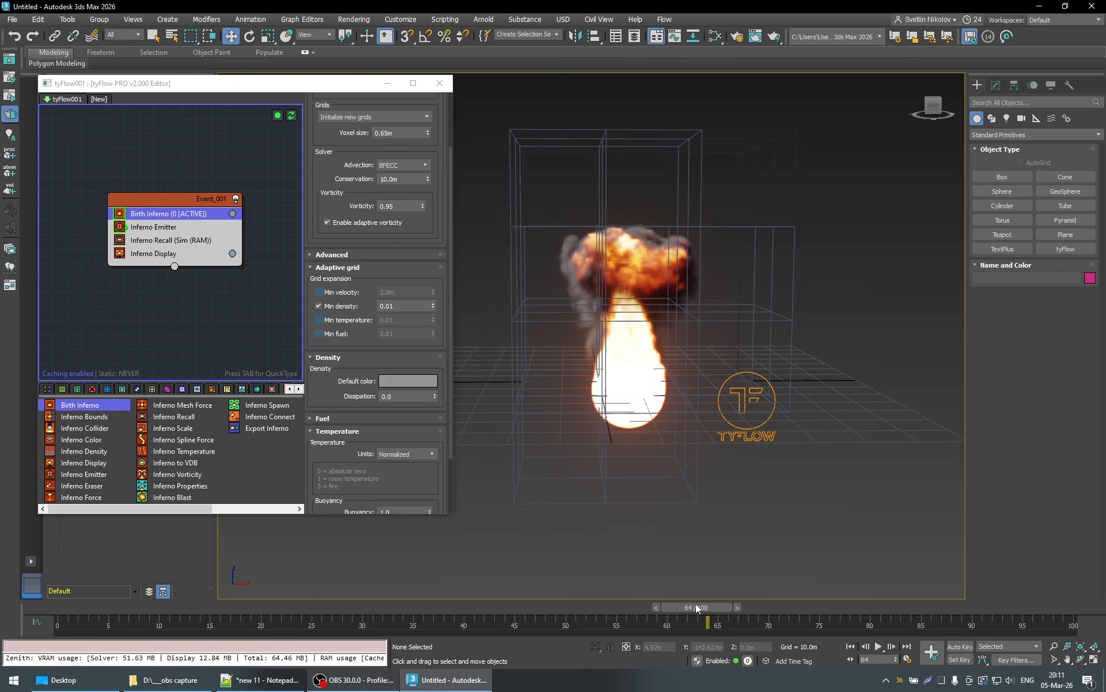
left_click_drag(696, 605, 647, 622)
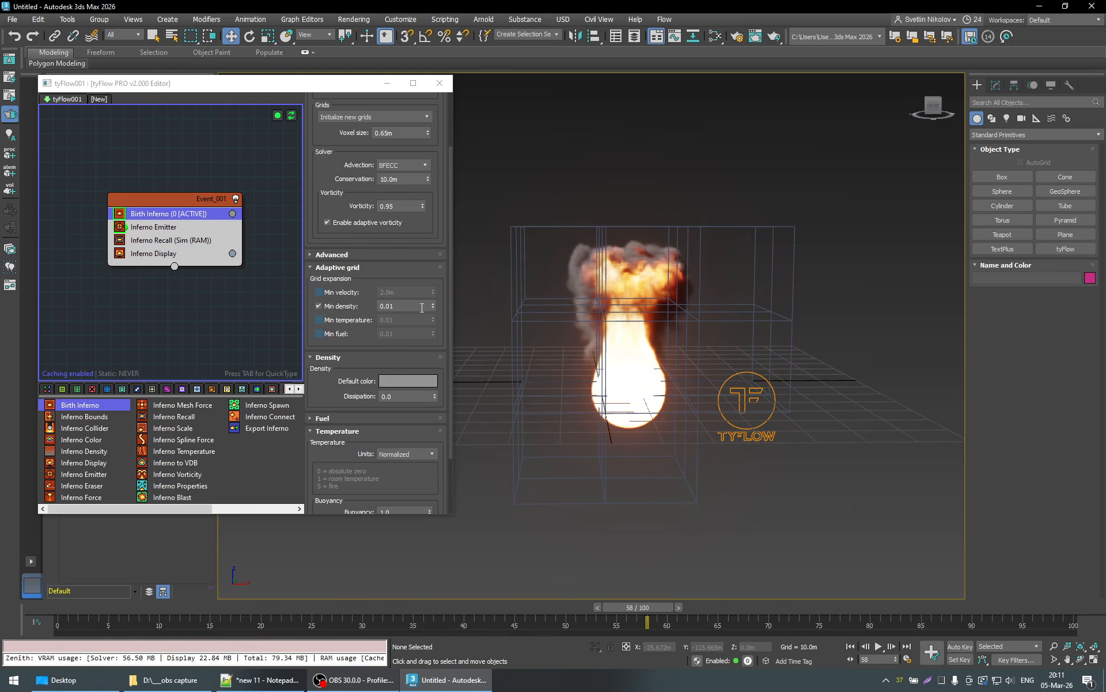
- Set the Min density threshold to 0.0 and replay the fire simulation from an early frame
left_click(391, 306)
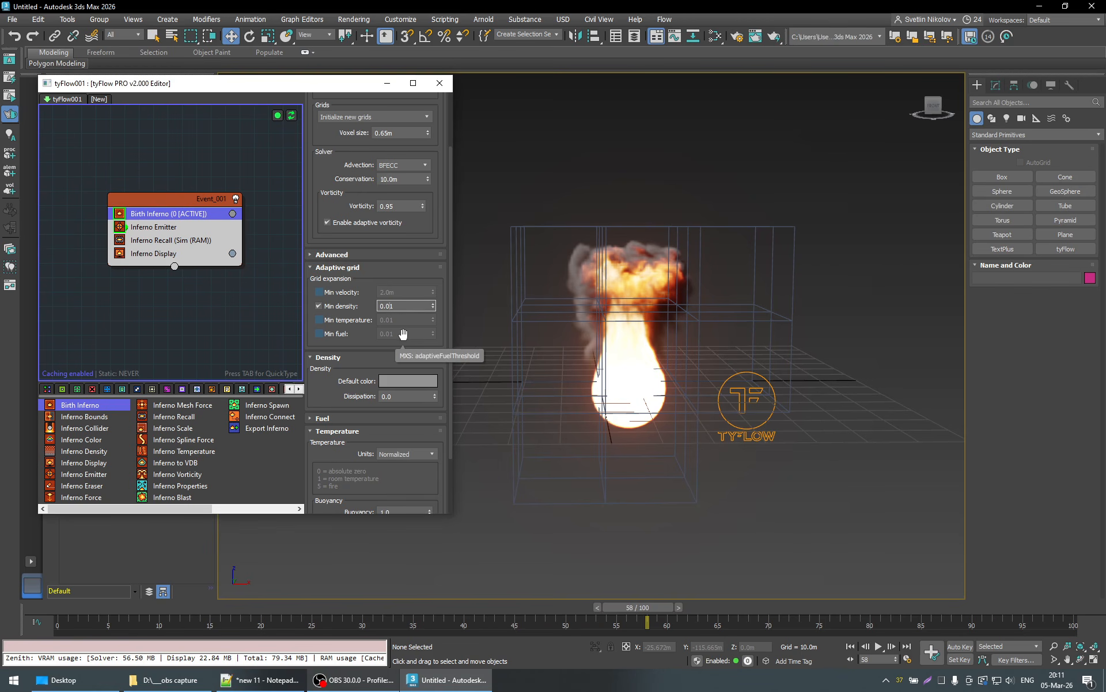
type("0000")
key("Return")
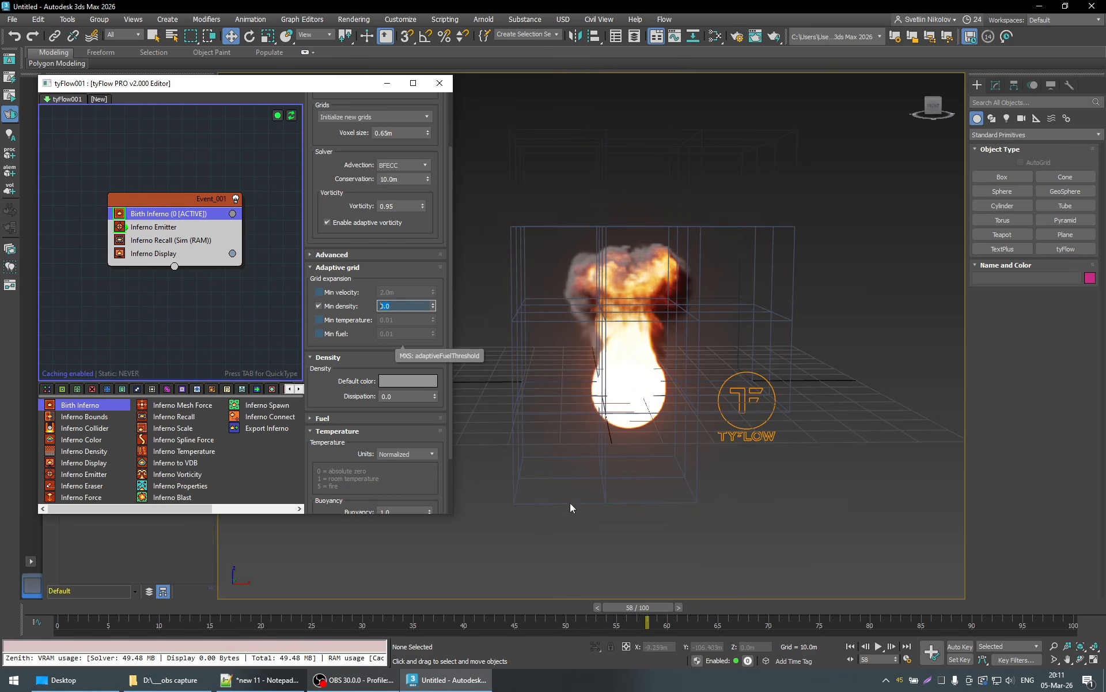
left_click(165, 605)
left_click(878, 647)
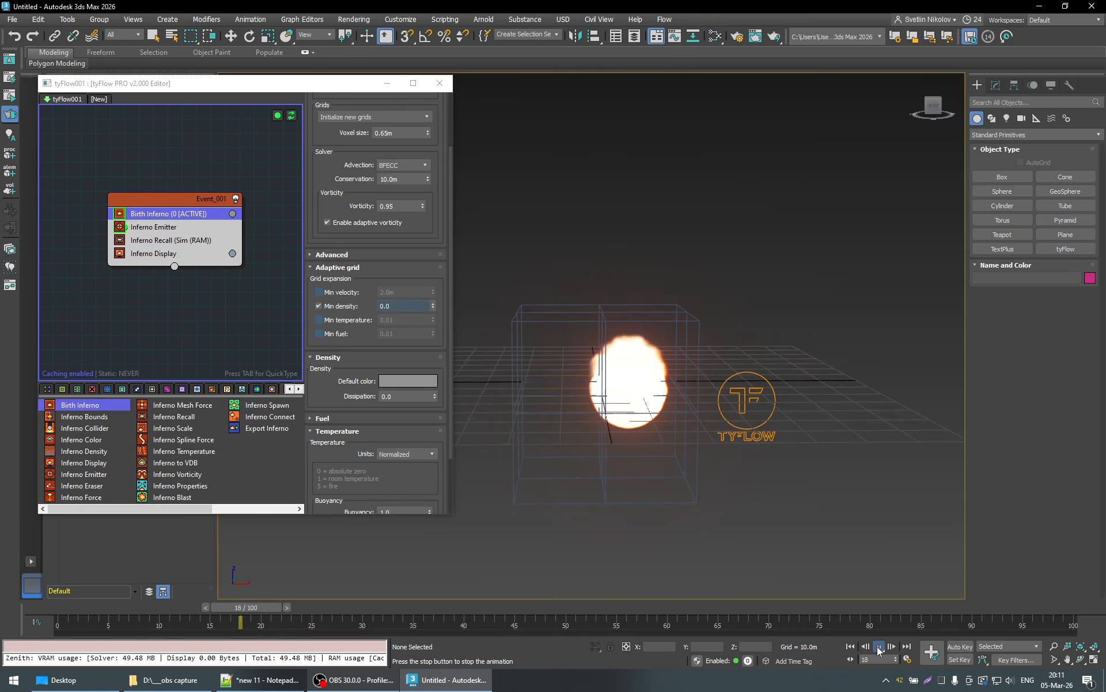
- Stop playback, make Min velocity the only active grid threshold instead of Min density, and go back to frame 21
left_click(878, 646)
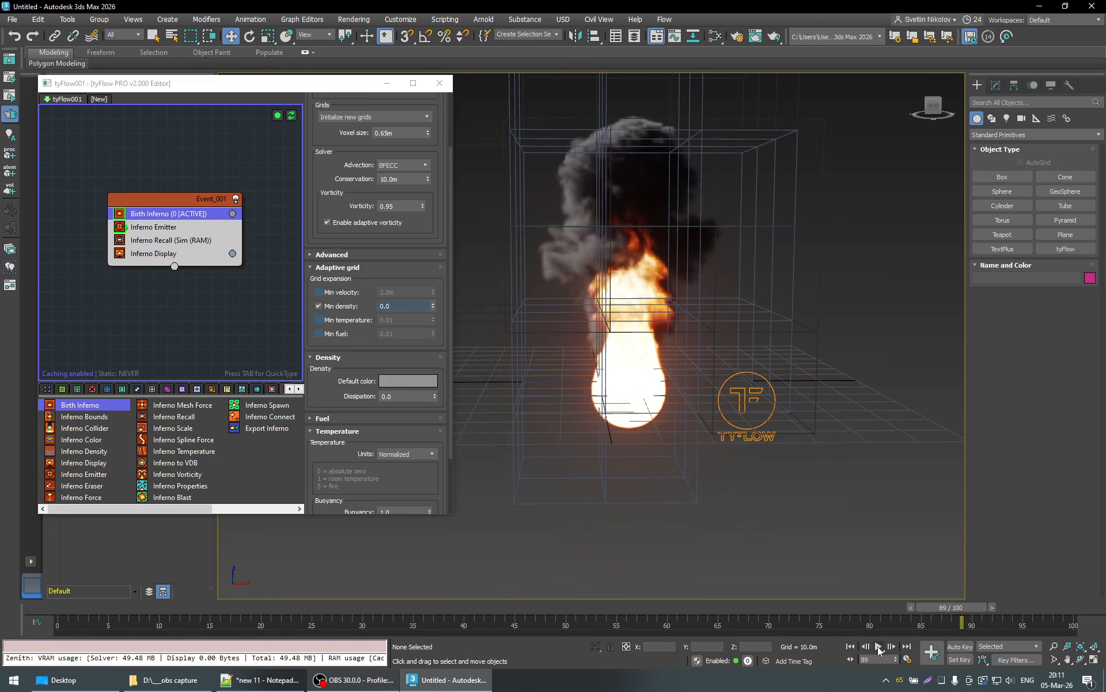
left_click(336, 306)
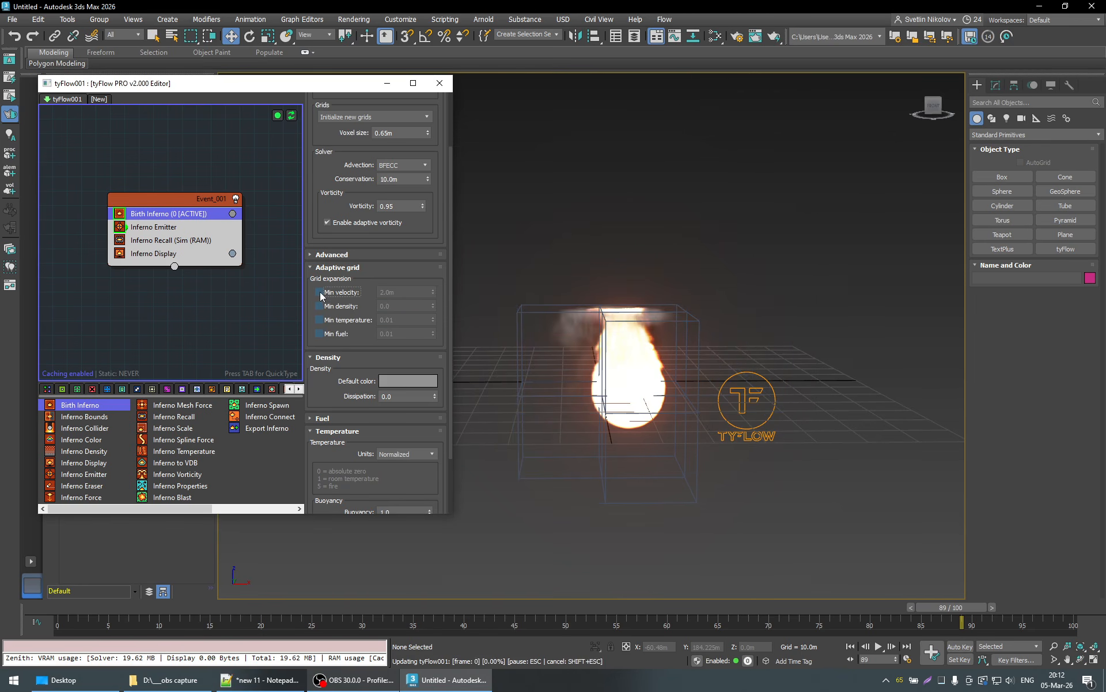
left_click(320, 292)
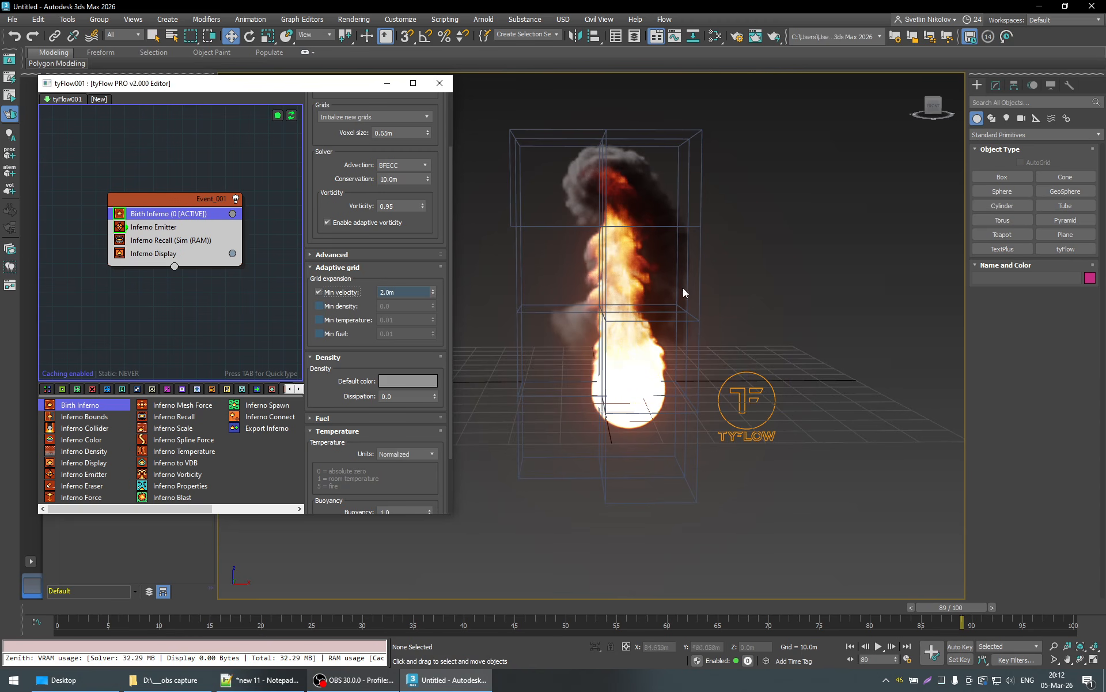
left_click(276, 607)
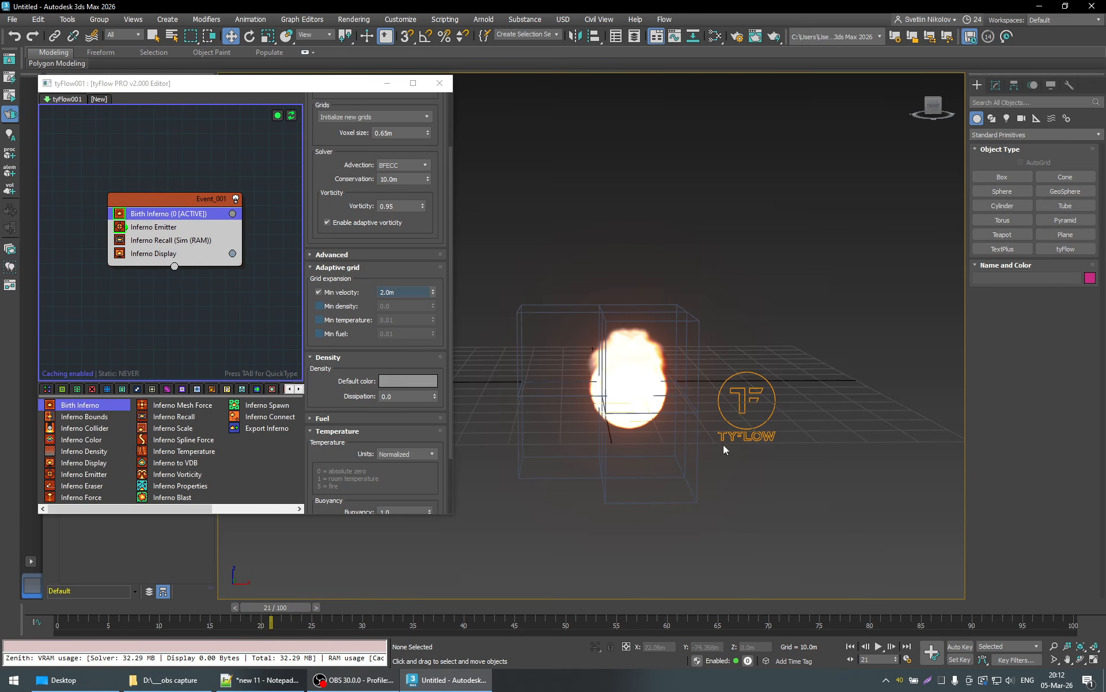
- Set the Min velocity threshold to 0.01 m
left_click(395, 294)
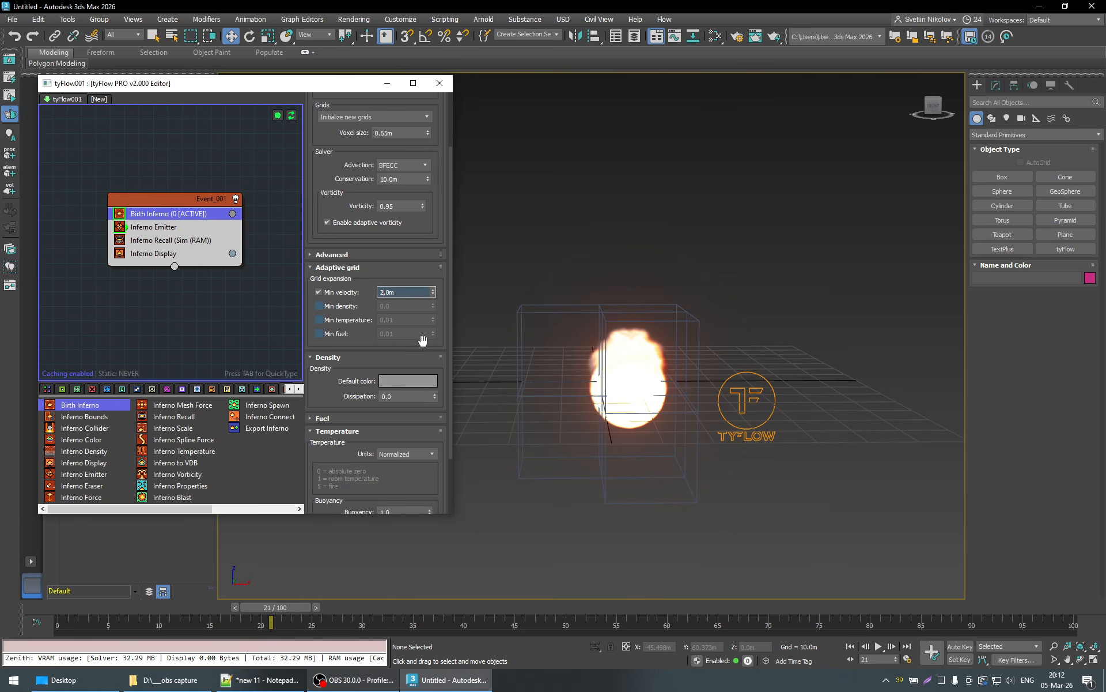
left_click_drag(399, 296, 307, 294)
type("0.1")
key("Return")
left_click(388, 292)
type("0")
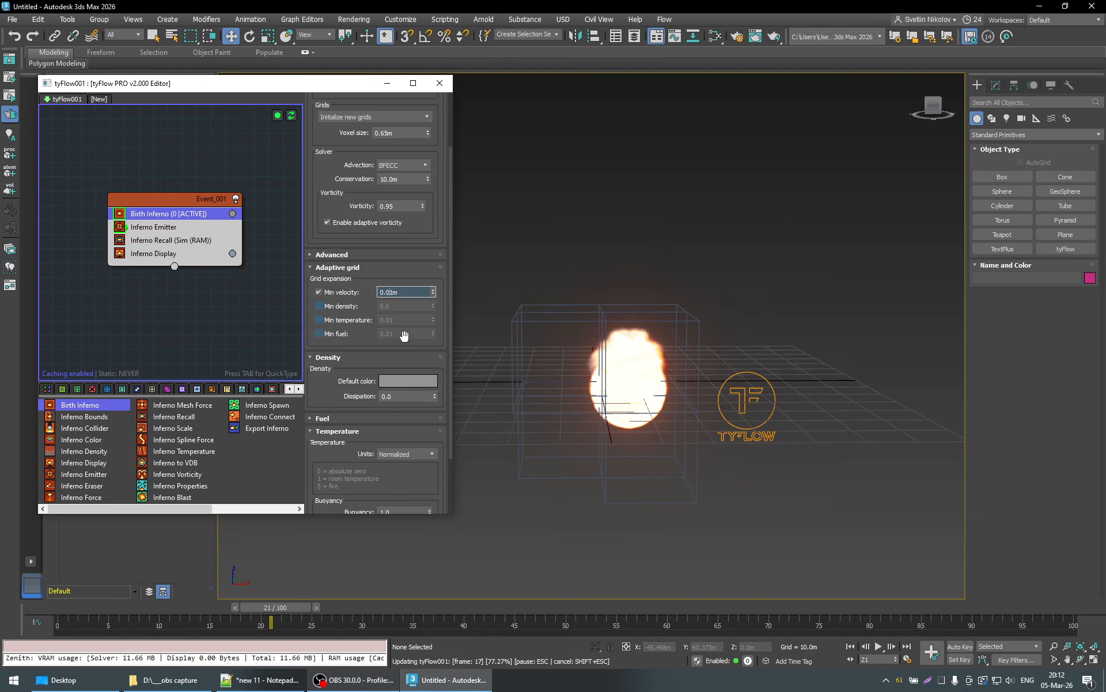
- Replay the simulation from an early frame up to frame 92 and inspect the full voxel grid back at frame 75
left_click(134, 607)
left_click_drag(143, 607, 229, 607)
left_click(879, 646)
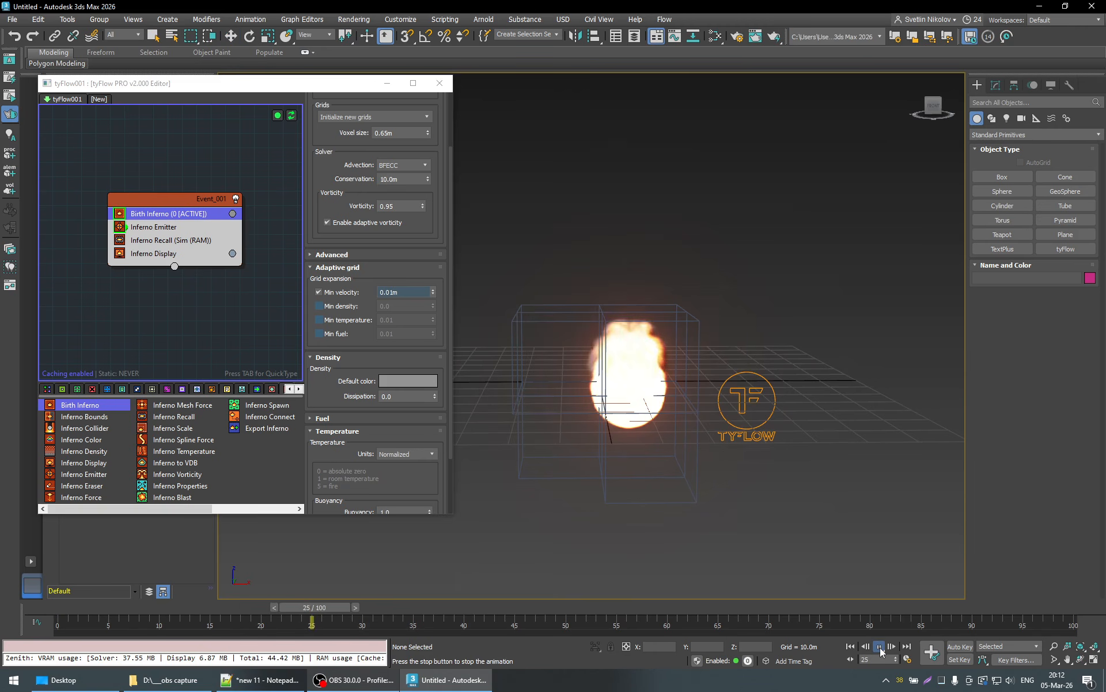
left_click(879, 647)
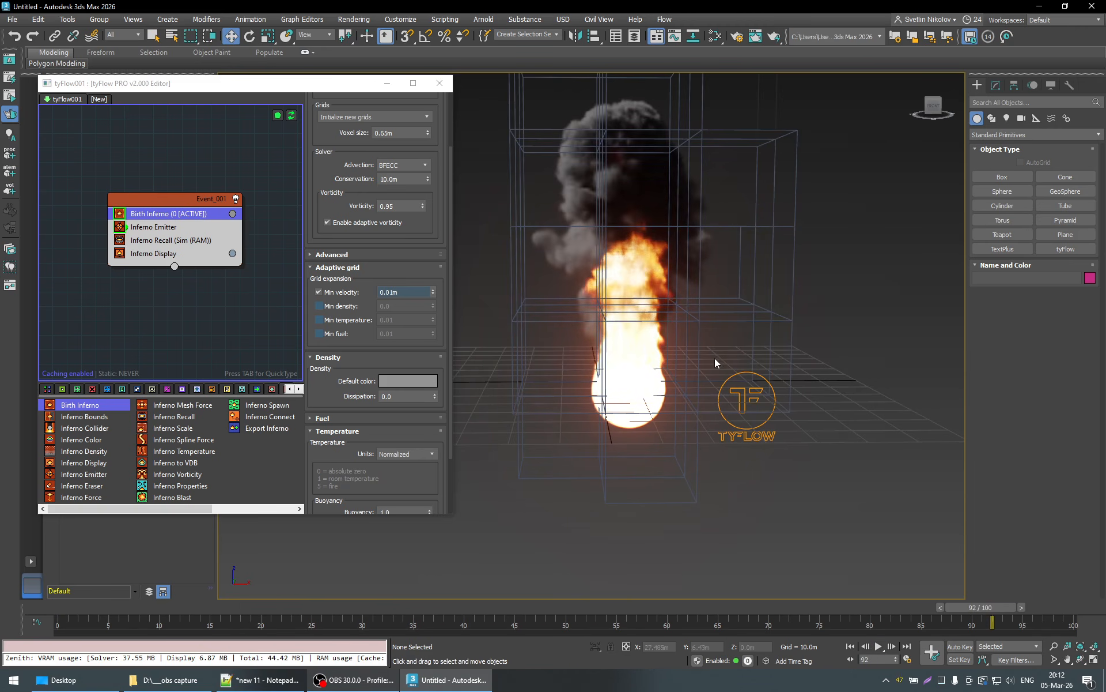
scroll(715, 356, "down", 3)
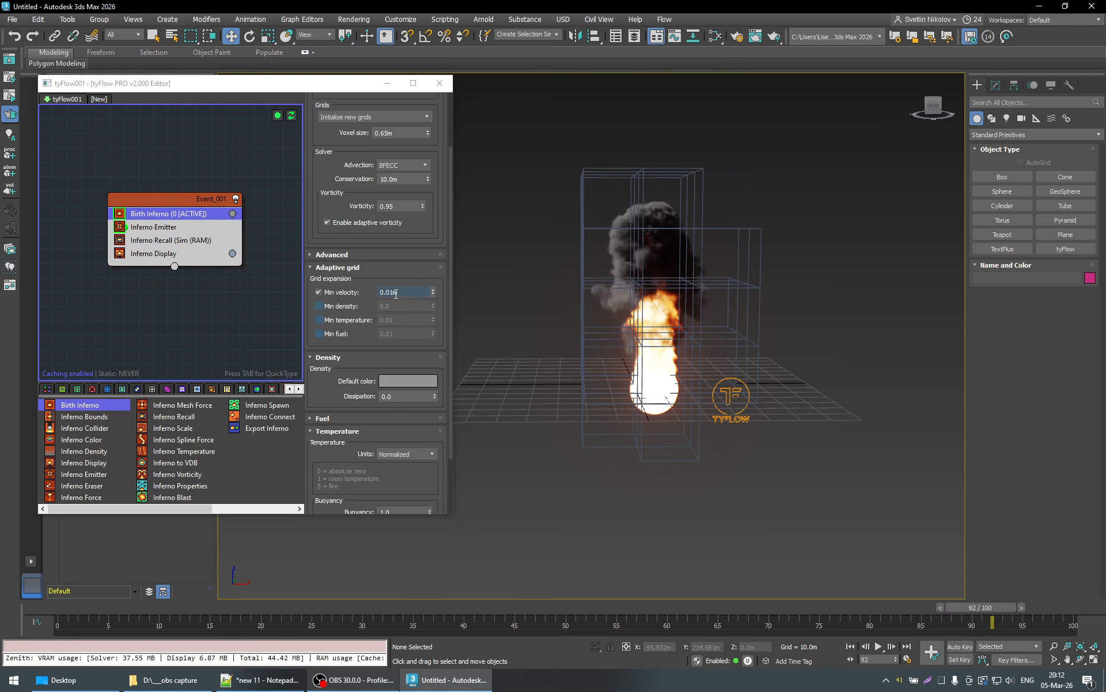
left_click_drag(974, 608, 805, 640)
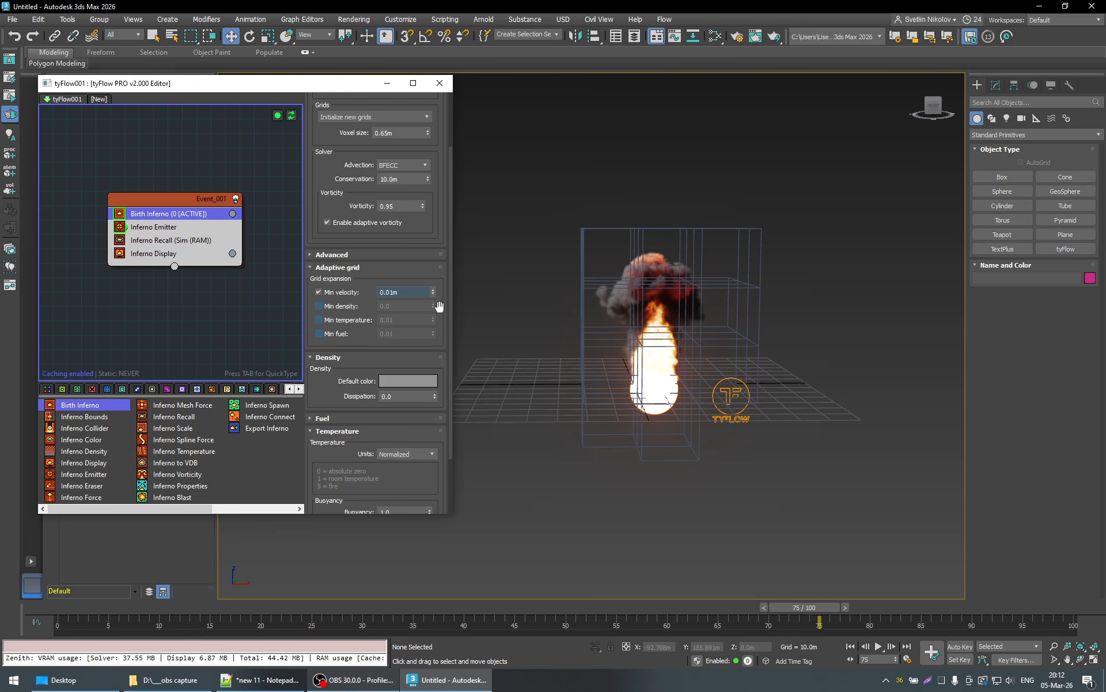
- Enable all four grid expansion thresholds: Min velocity, Min density, Min temperature and Min fuel
left_click(347, 292)
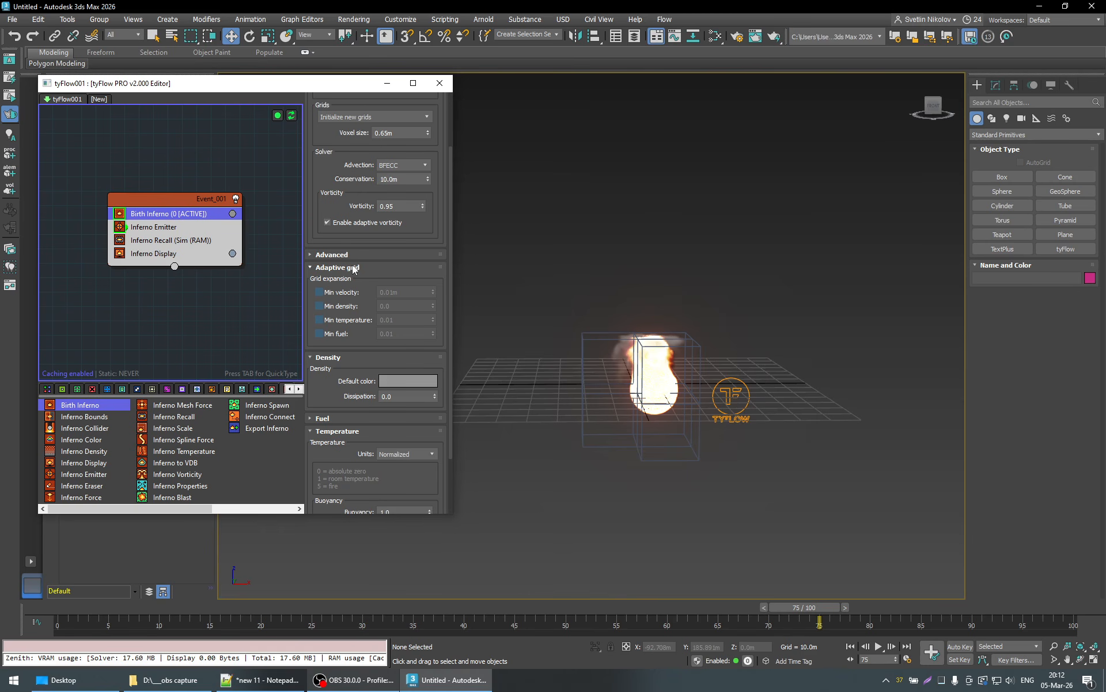
left_click(320, 306)
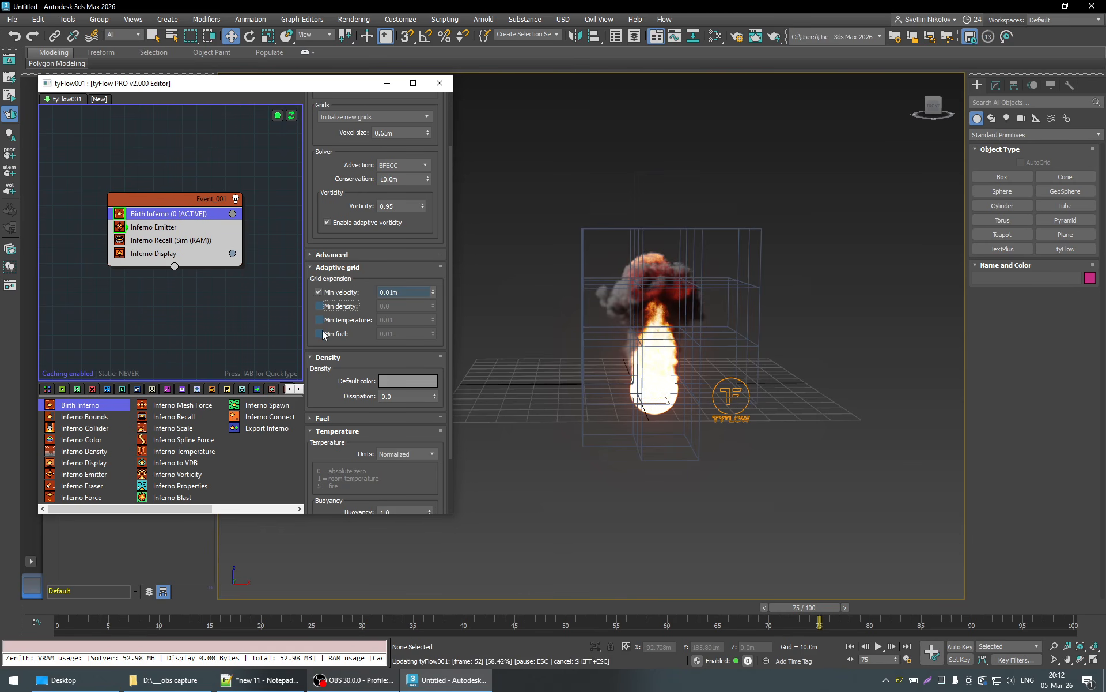
left_click(324, 332)
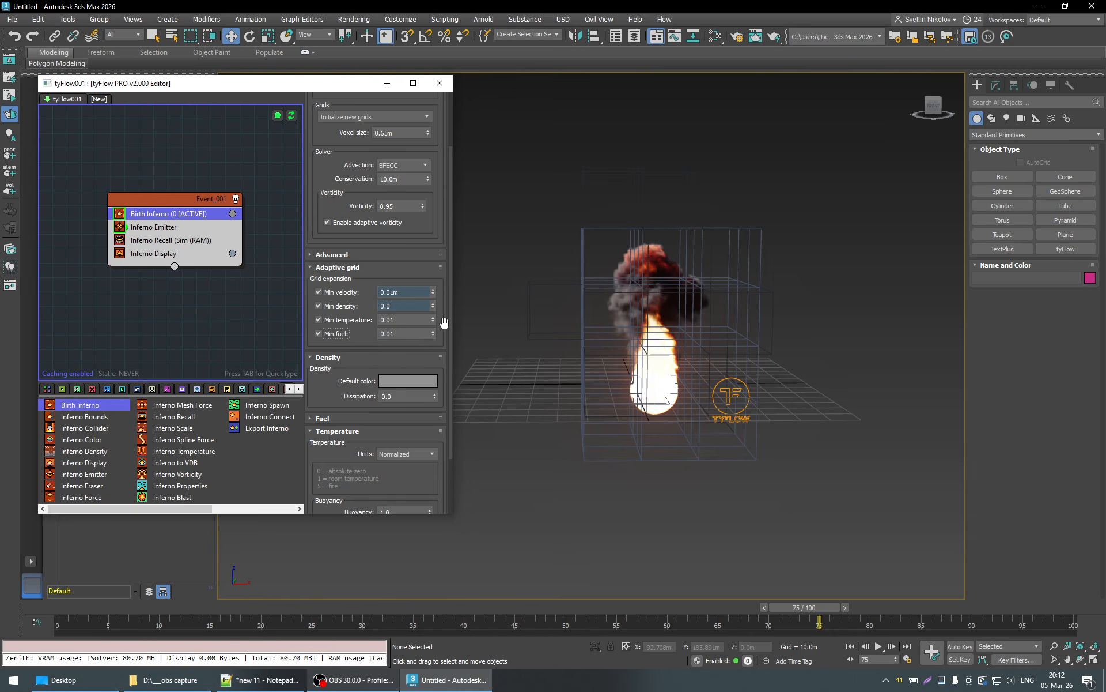
- Set the Min density threshold to 0.01 and the Min velocity threshold to 0.5 m
left_click(393, 305)
key("shift+Tab")
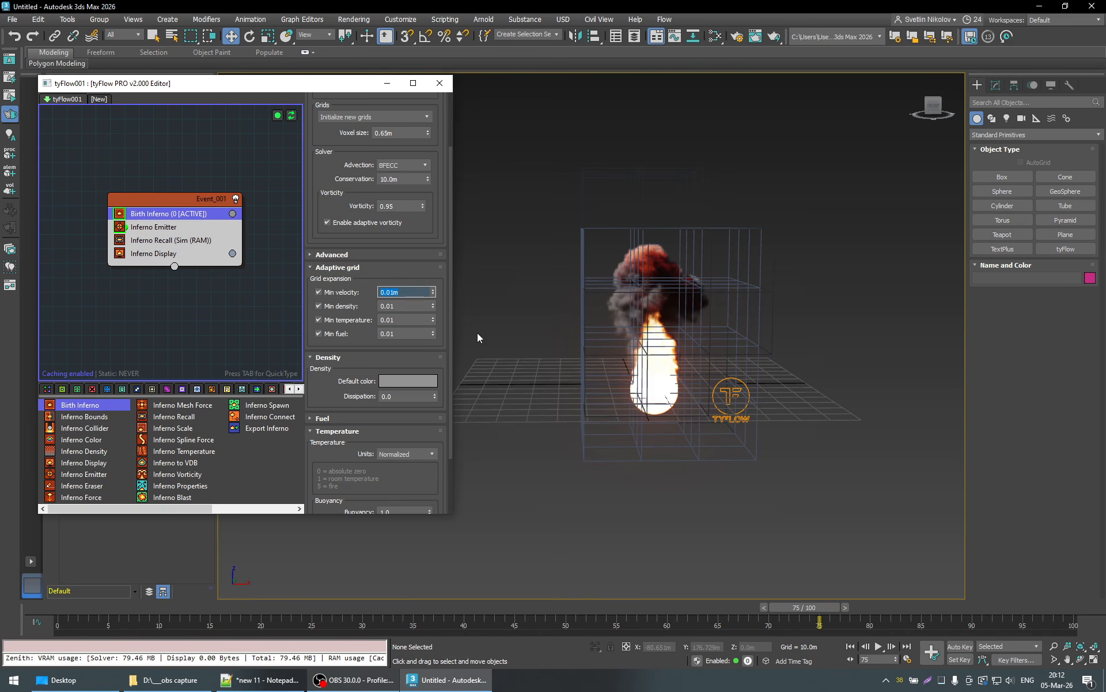
type("0.5")
key("Return")
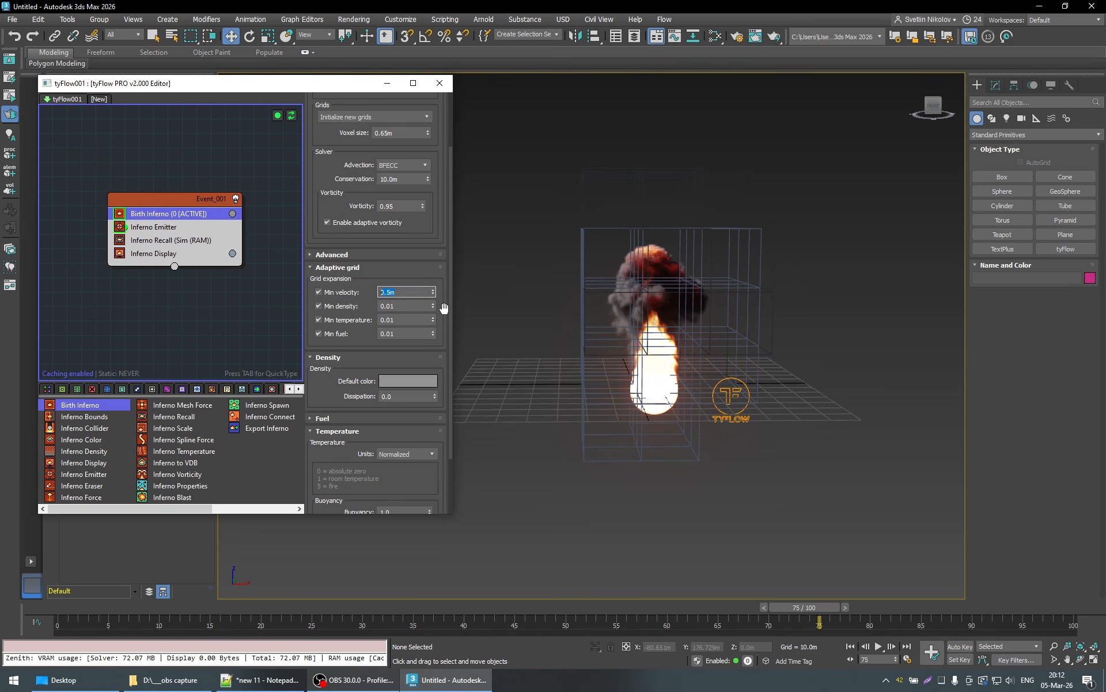
- Examine the fire and its grid up close at frame 75, and go back to frame 16
left_click(444, 309)
scroll(444, 305, "up", 3)
scroll(636, 340, "up", 5)
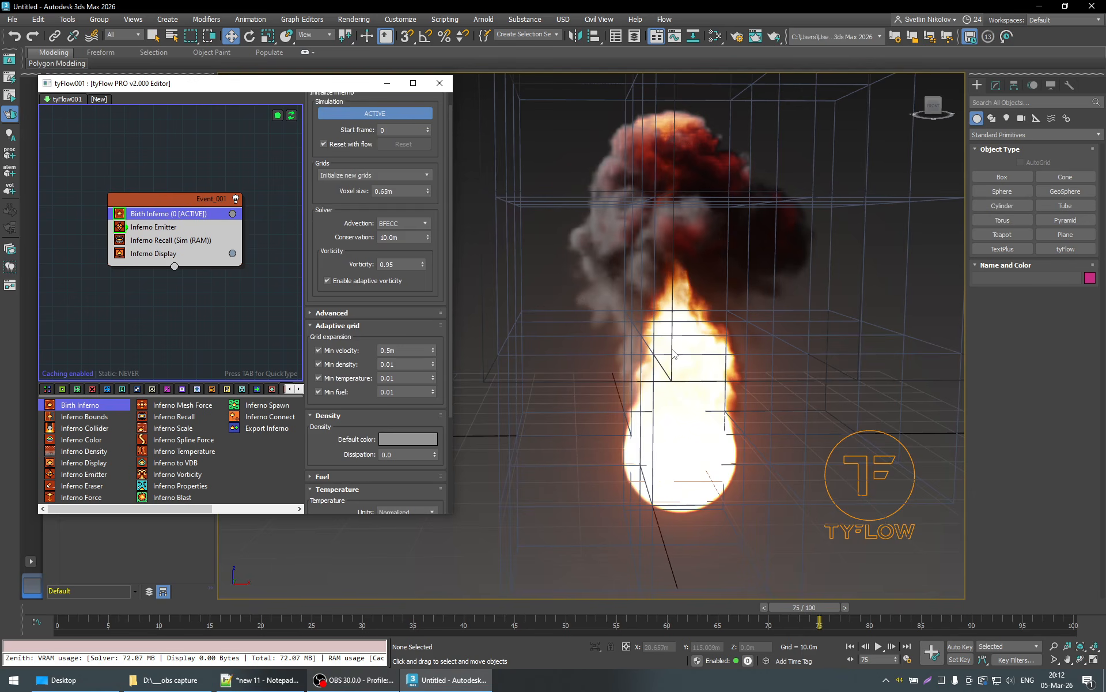
scroll(673, 353, "down", 3)
left_click_drag(820, 606, 244, 618)
key("w")
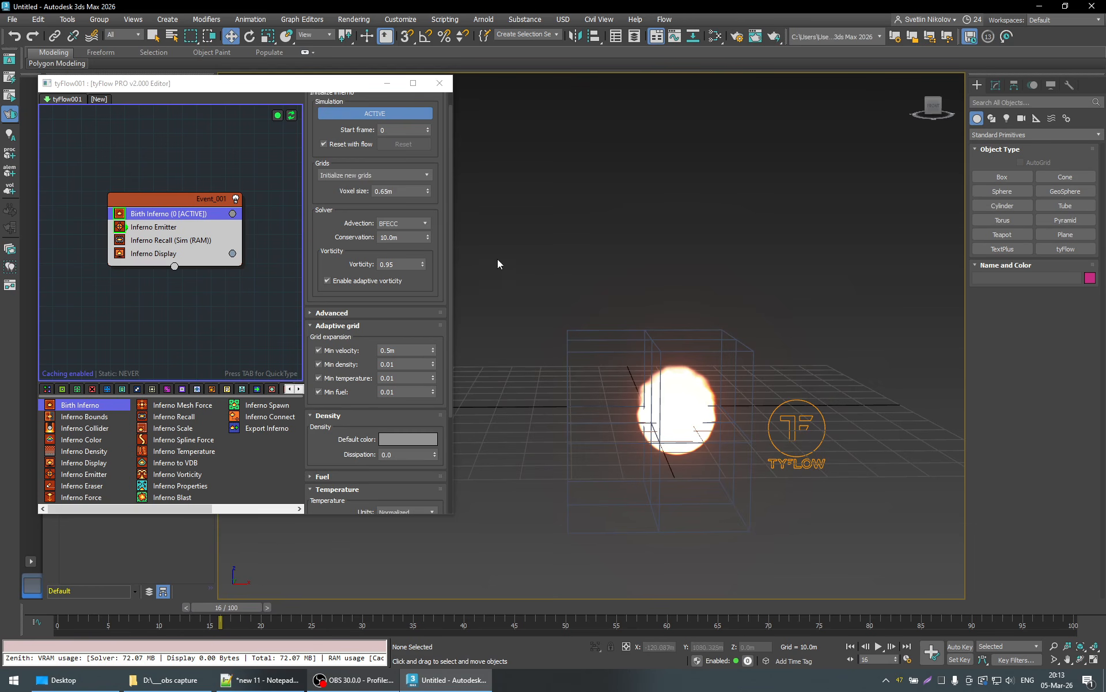
scroll(449, 233, "up", 1)
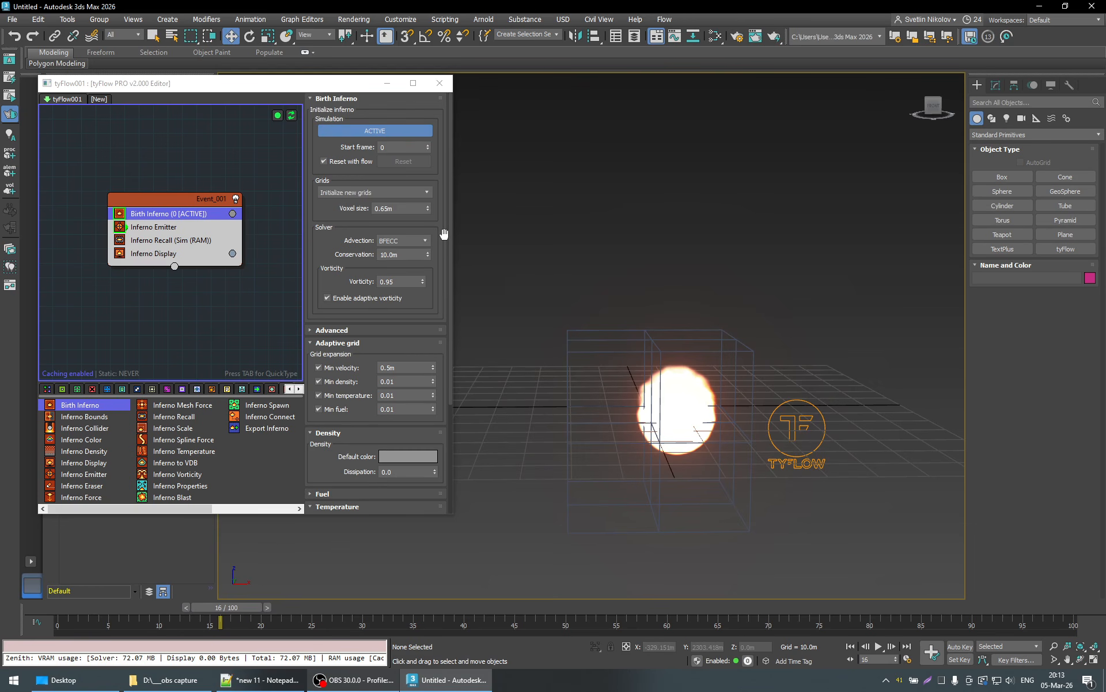
- Select the emitter sphere inside the fire and set its radius to 10 m
left_click(682, 420)
left_click(720, 278)
middle_click_drag(719, 448, 696, 437)
scroll(695, 437, "down", 2)
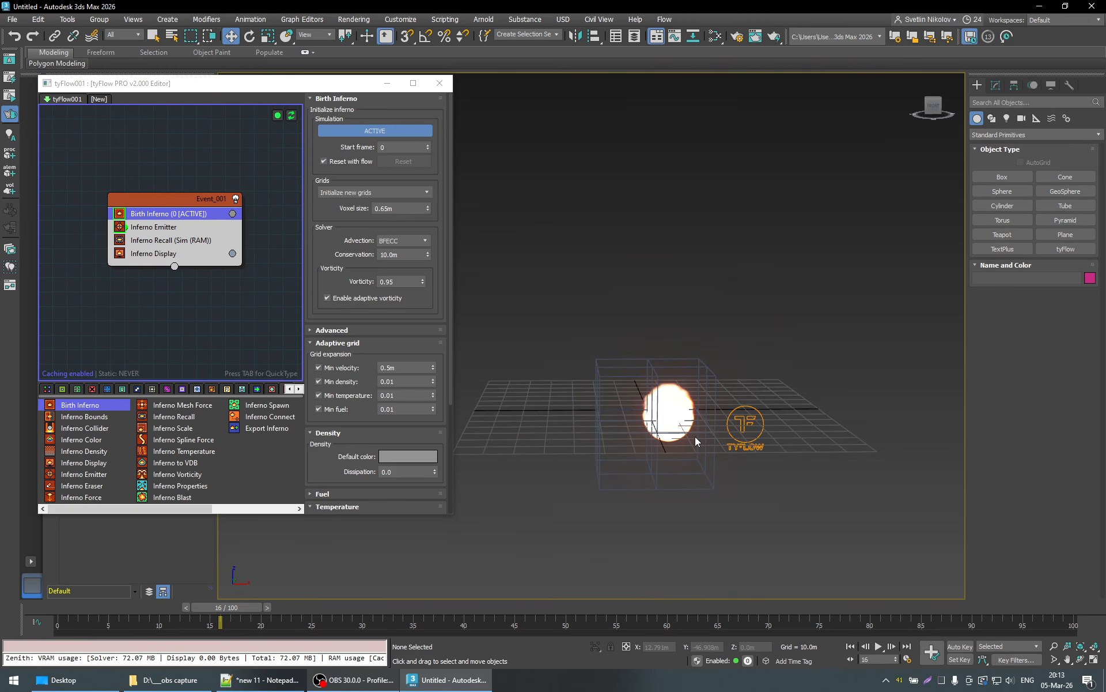
left_click(695, 437)
left_click(680, 414)
left_click(996, 85)
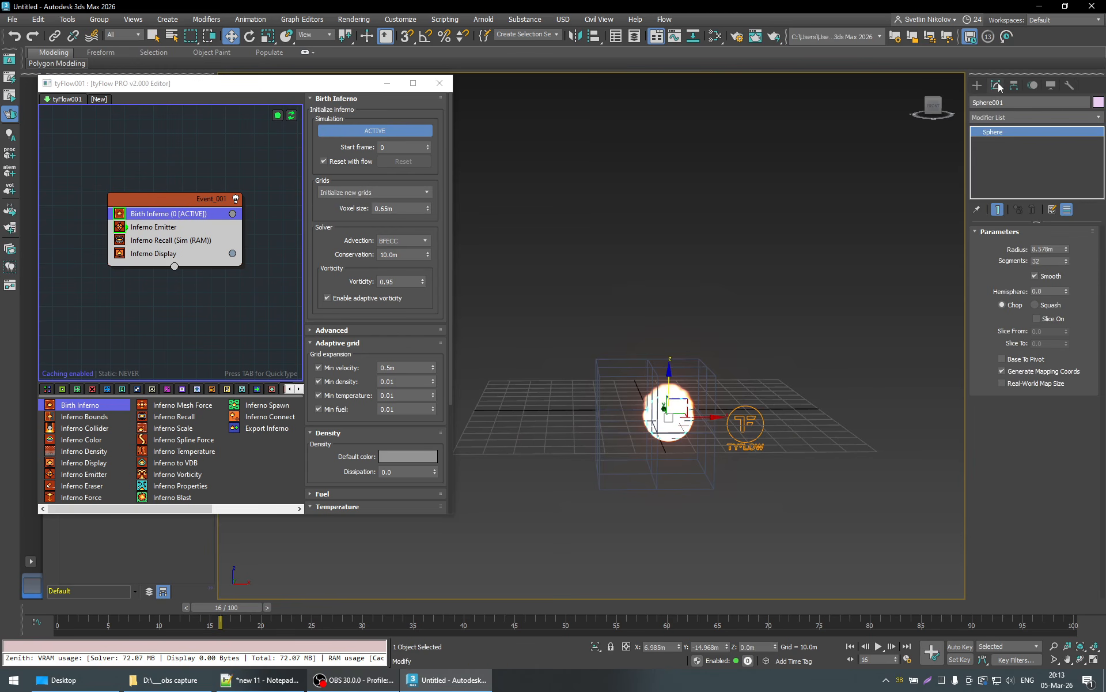
double_click(1057, 249)
type("10.0m")
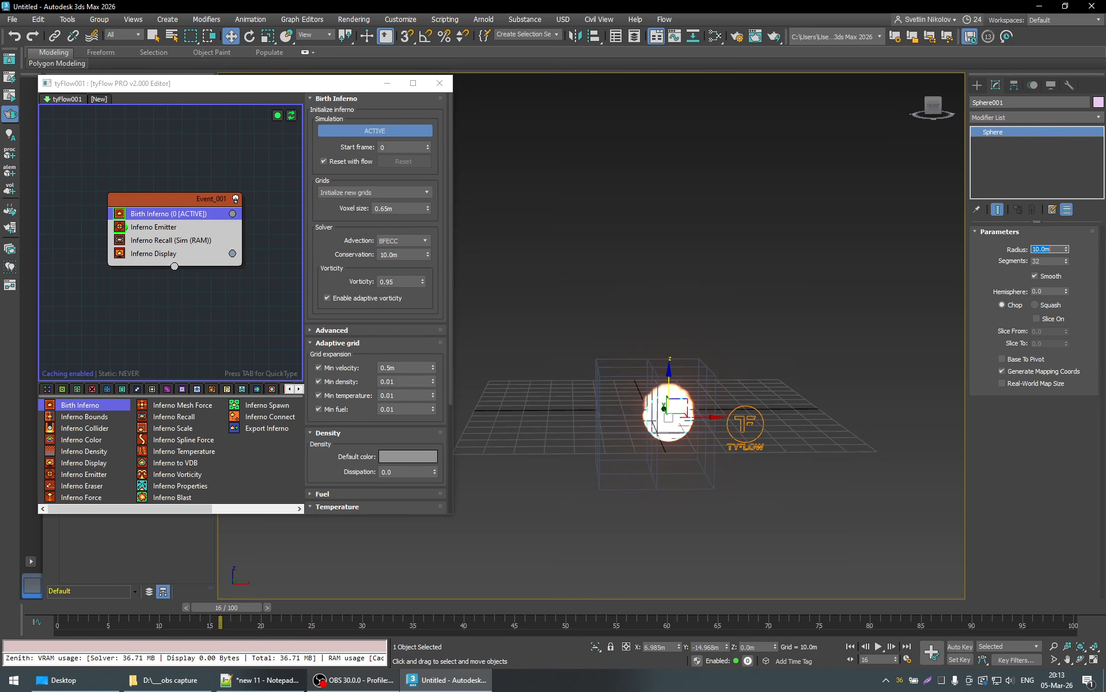
key("Return")
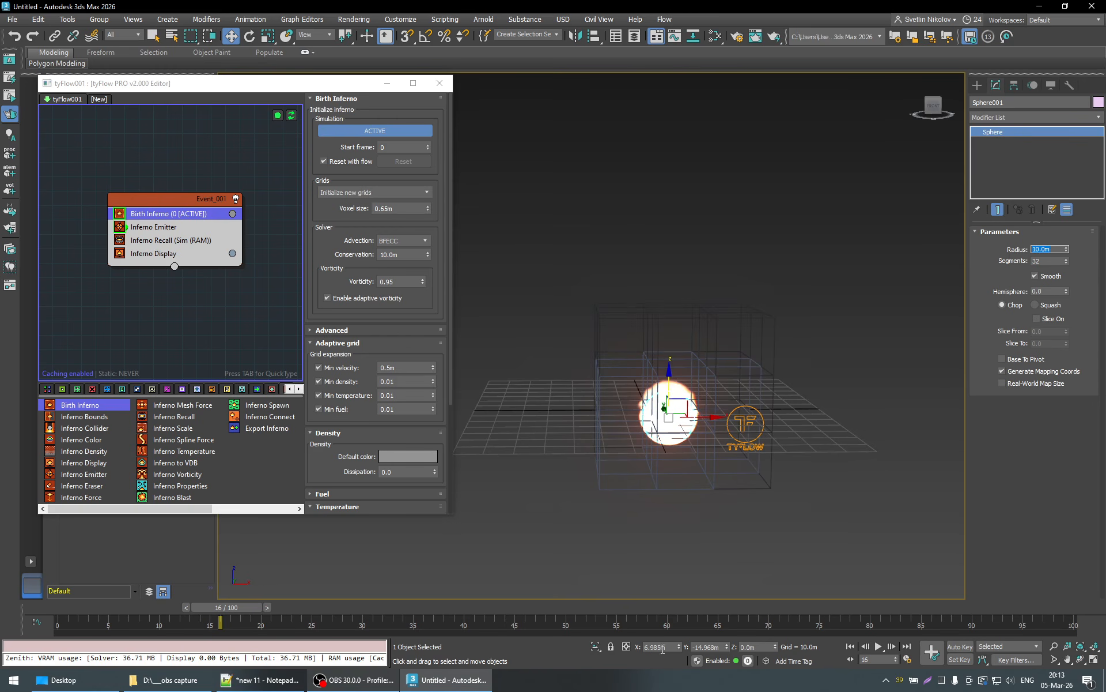
- Centre the sphere on the world origin by setting its X and Y position to 0
double_click(660, 646)
type("0")
key("Return")
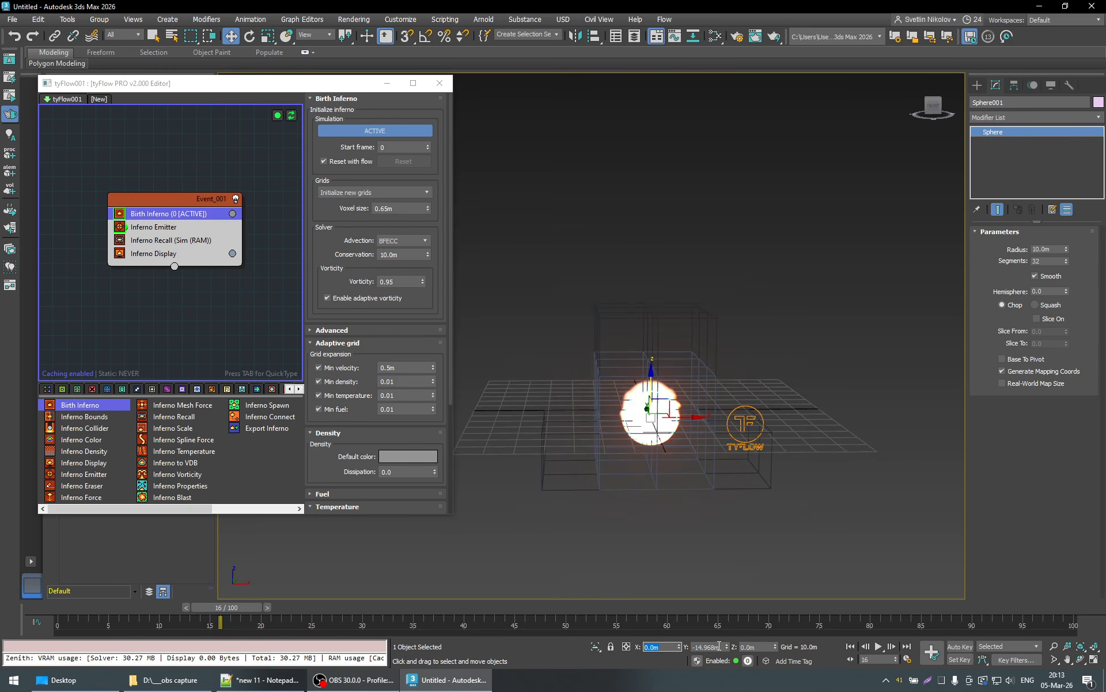
double_click(708, 646)
type("0")
key("Return")
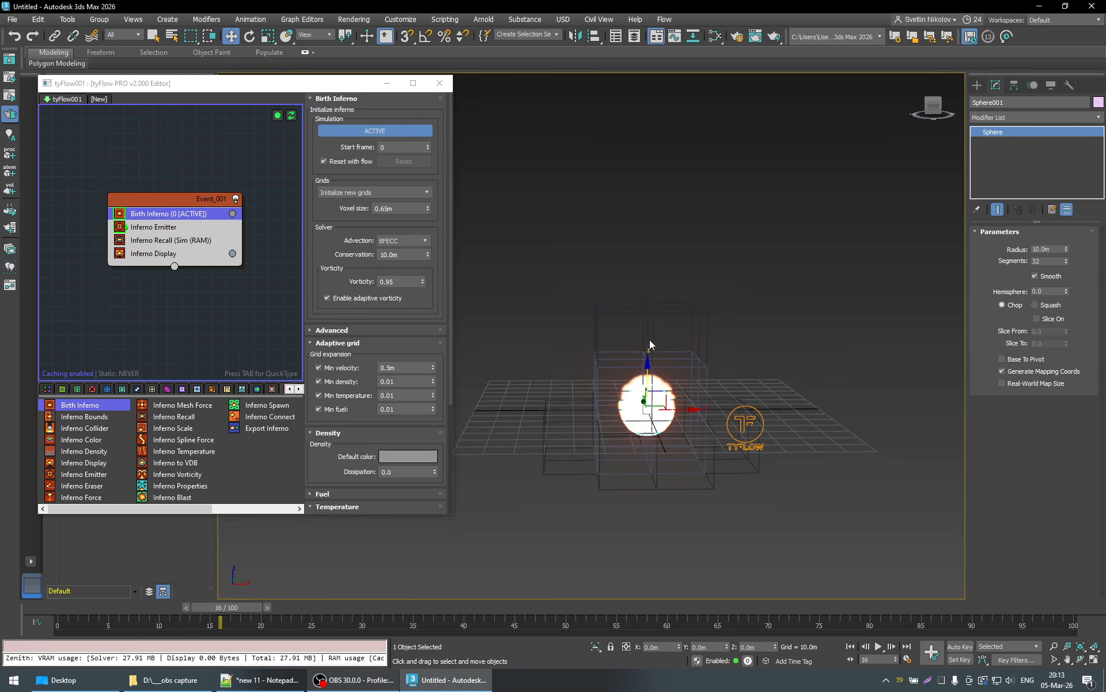
- Hide the sparse cubes in the Inferno Display operator and play the simulation from frame 16 to frame 95
left_click(210, 253)
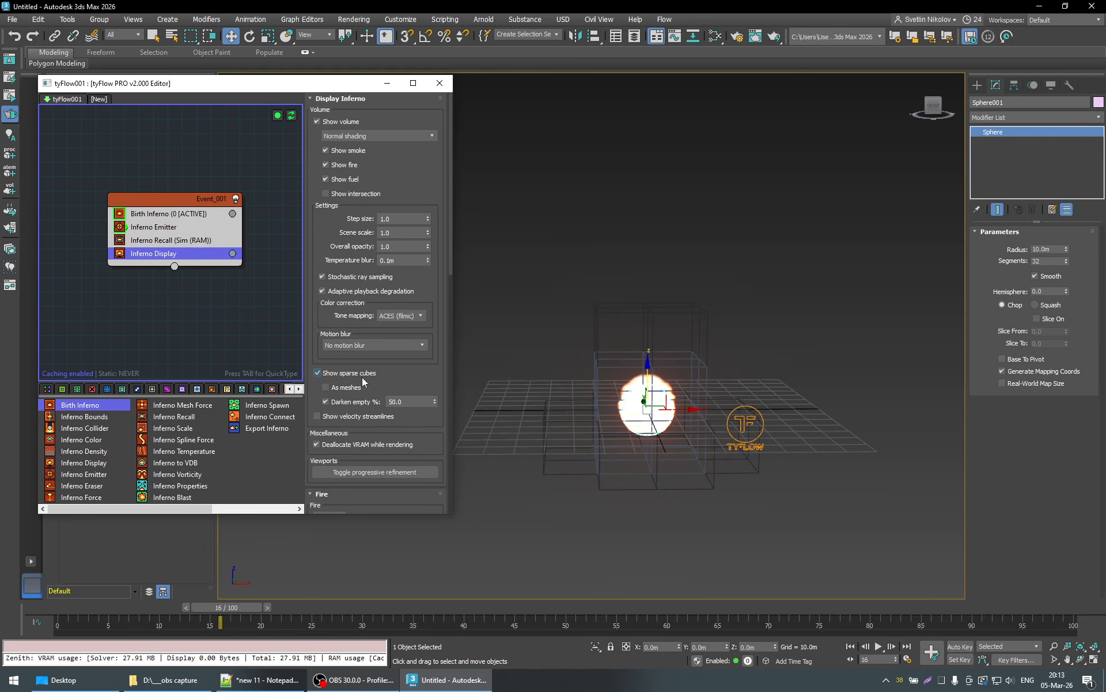
left_click(362, 374)
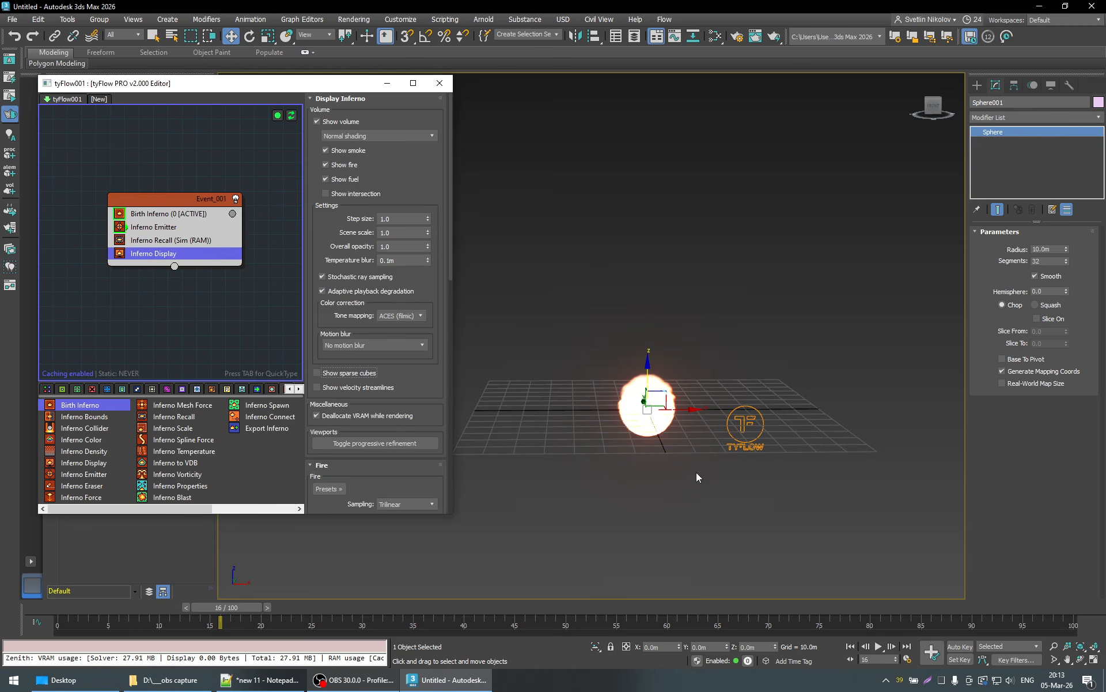
middle_click_drag(696, 473, 664, 461, "alt")
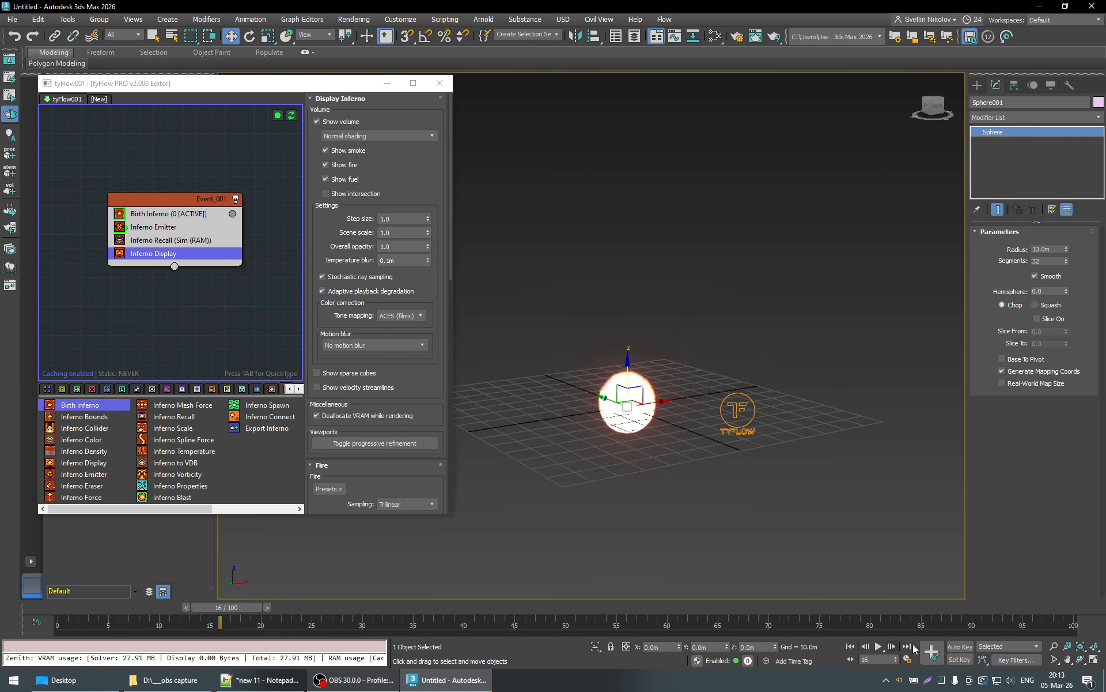
left_click(879, 648)
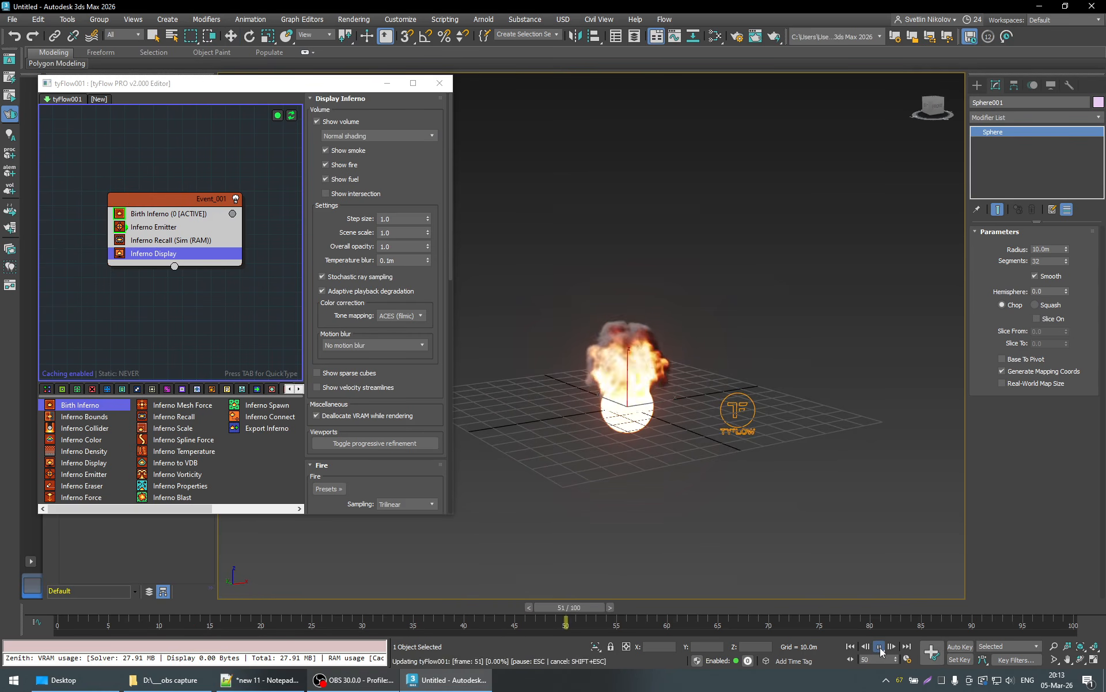
key("w")
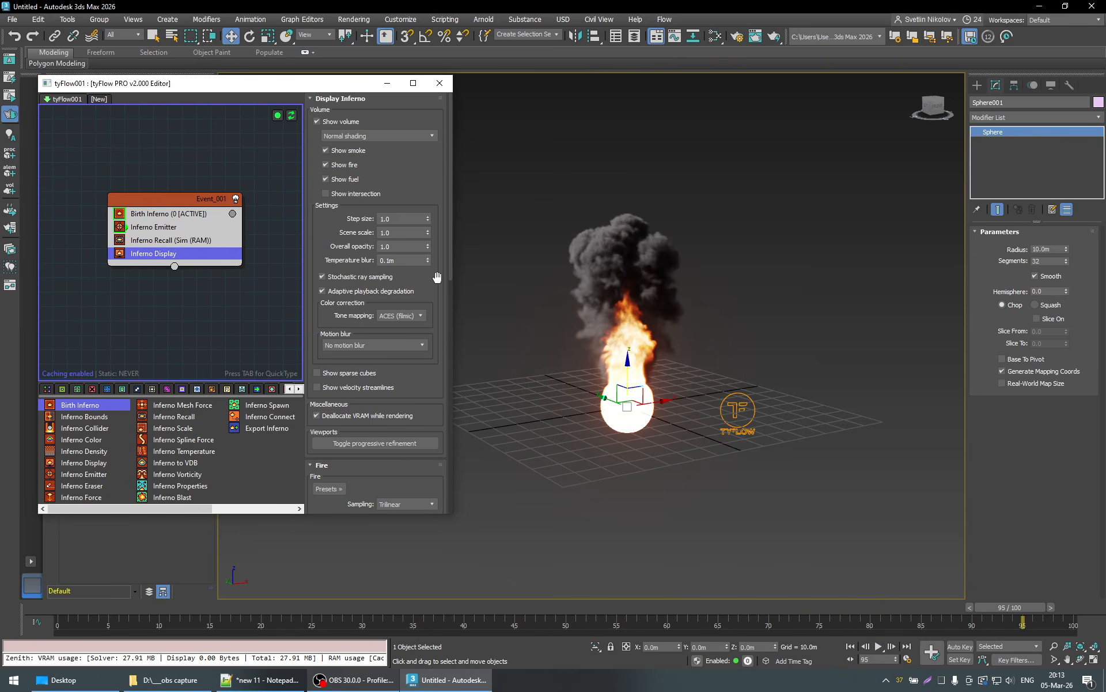
- Check the display unit scale and the system unit scale in the units setup, then accept both dialogs
left_click(403, 19)
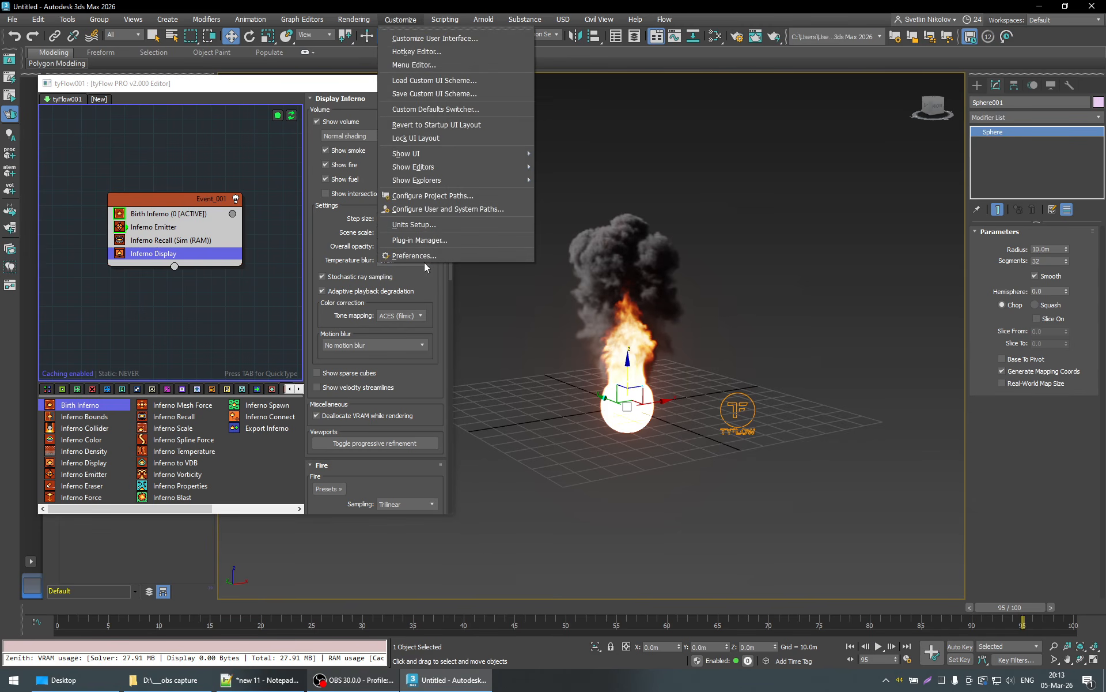
left_click(433, 226)
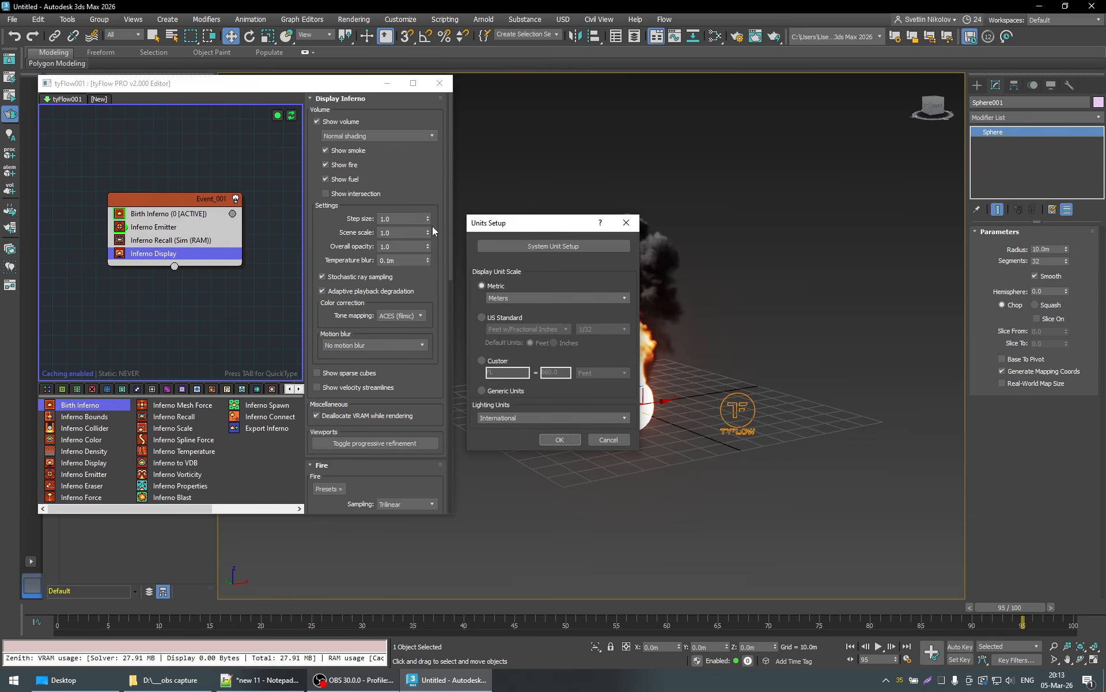
left_click_drag(554, 222, 560, 135)
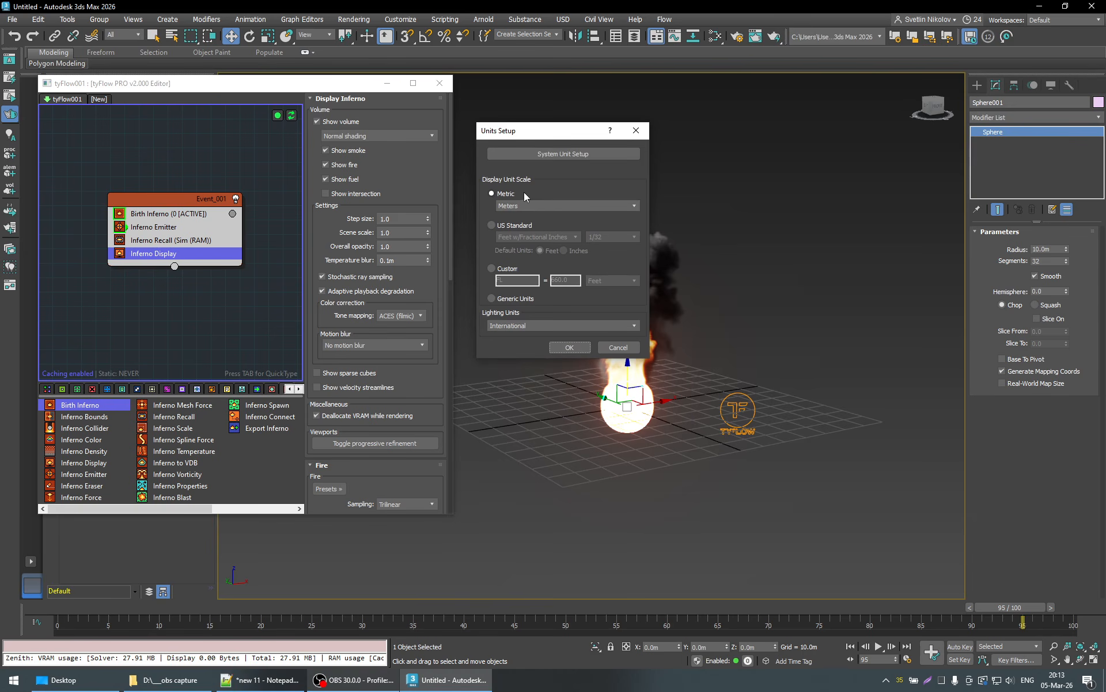
left_click_drag(541, 136, 555, 88)
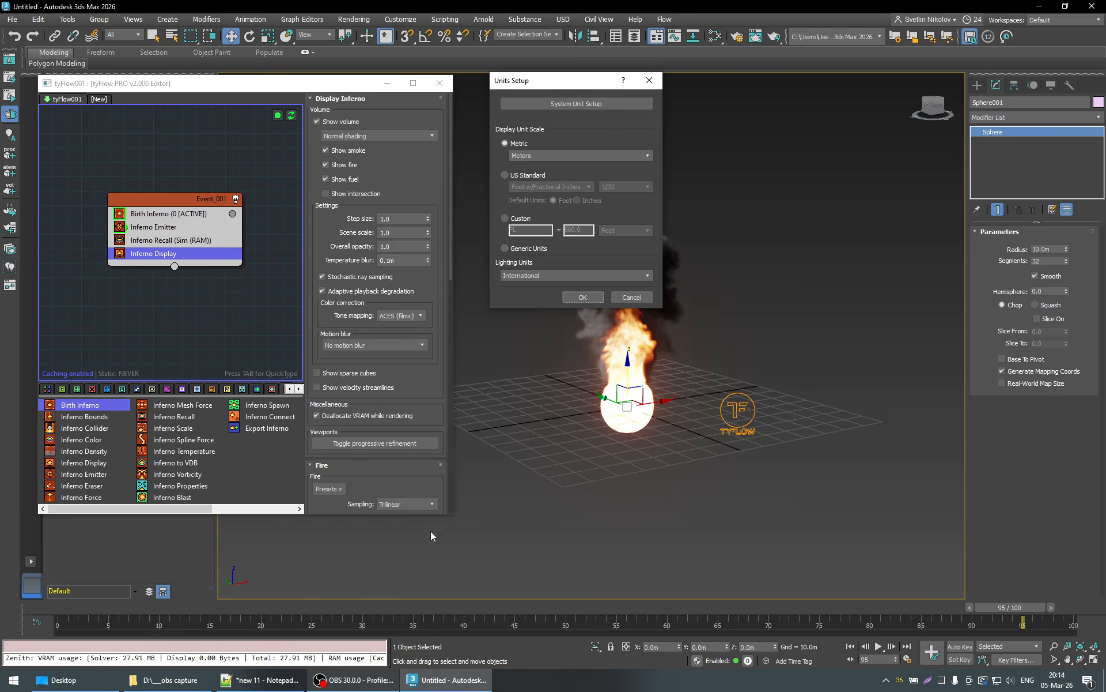
left_click(577, 105)
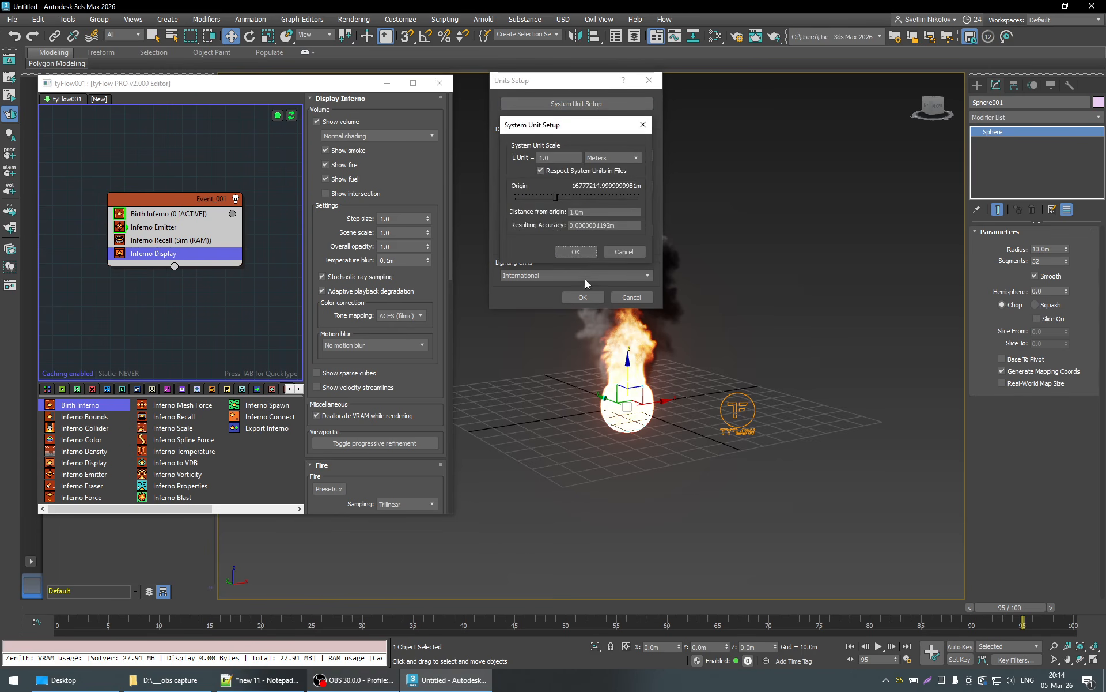
left_click_drag(568, 159, 514, 161)
left_click(585, 249)
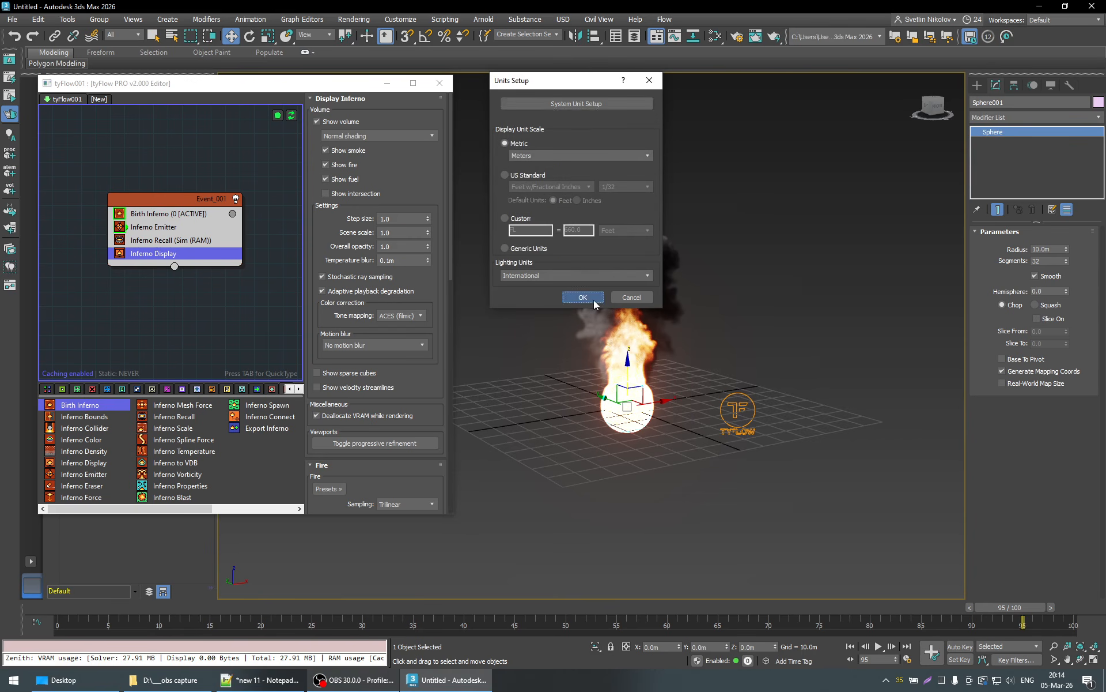
left_click(594, 299)
- Set the voxel size in the Birth Inferno operator to 1 m and scrub the simulation to frame 49
left_click(151, 215)
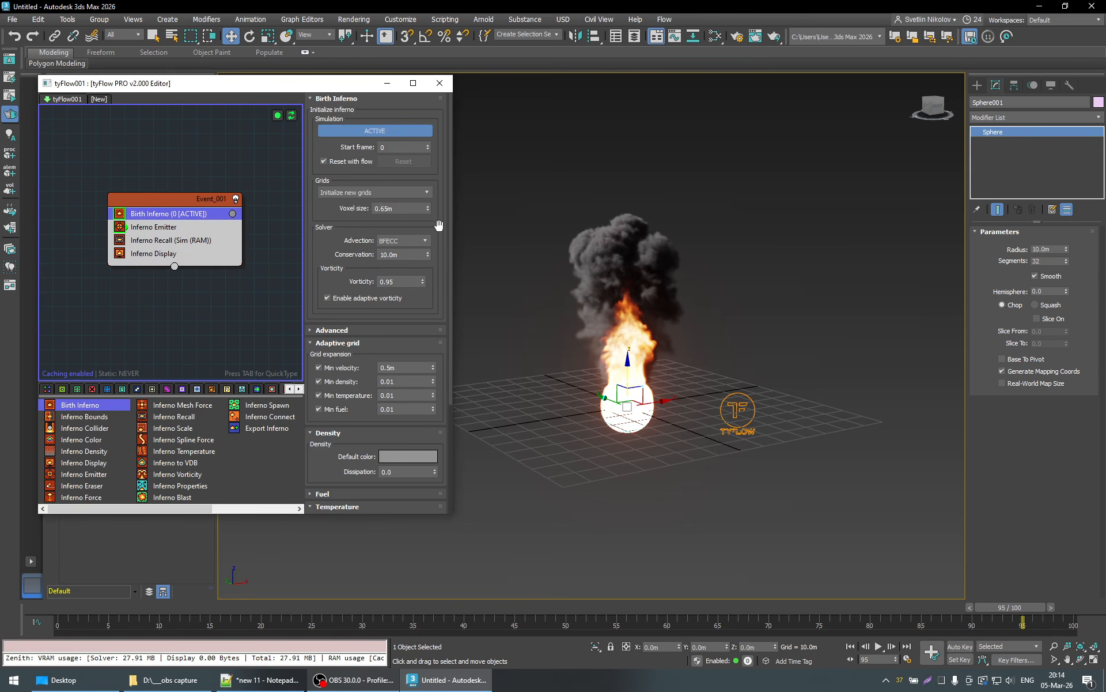
double_click(399, 212)
type("1")
key("Return")
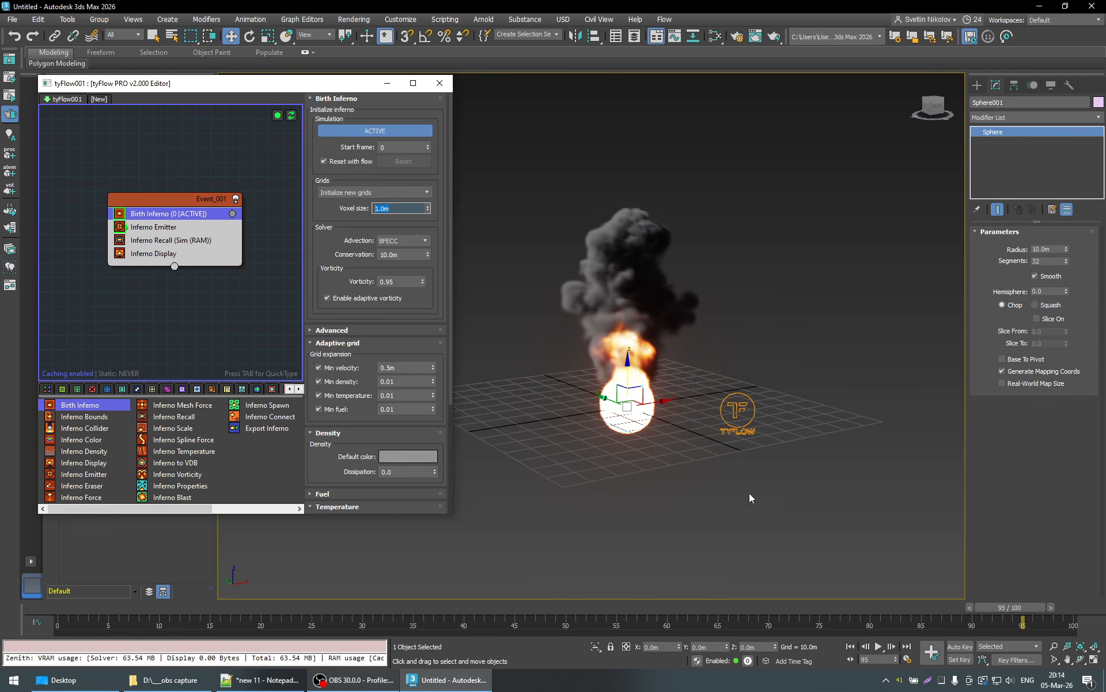
left_click_drag(1014, 609, 544, 641)
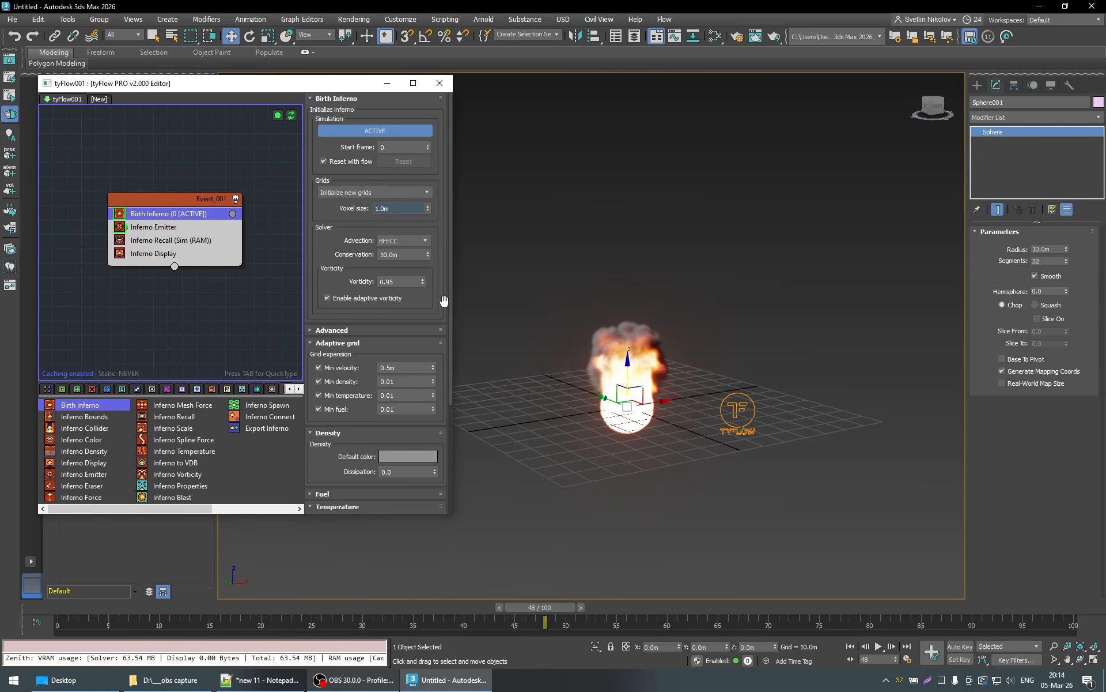
left_click_drag(562, 599, 577, 624)
key("w")
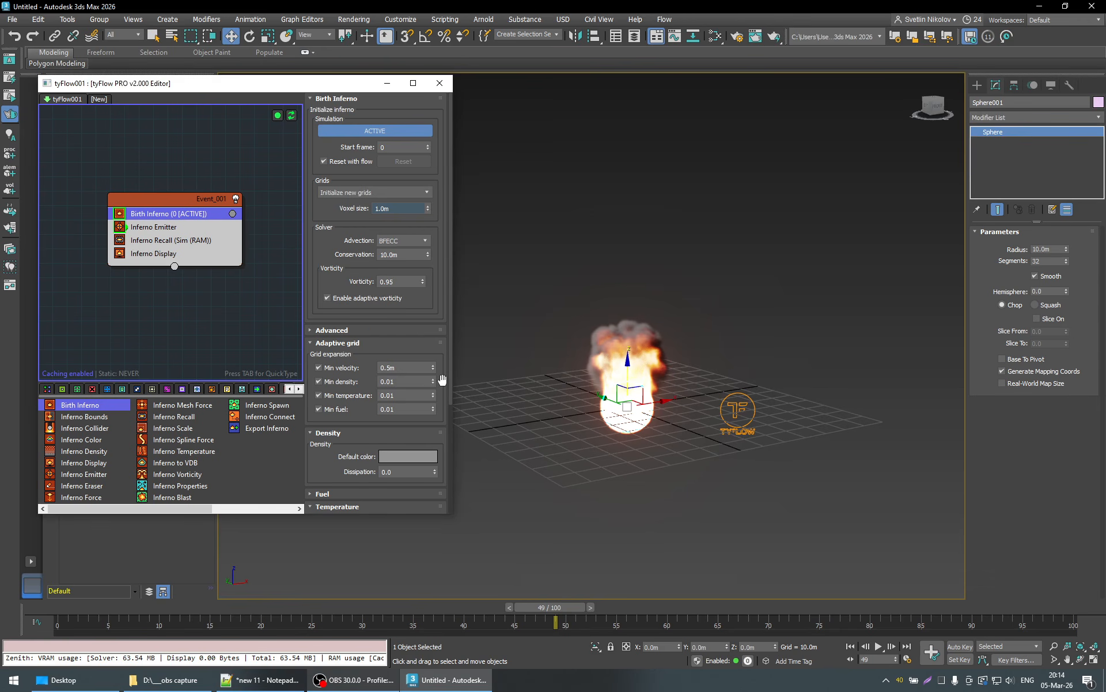
- Set the density emission of the Inferno Emitter to 0.011 and scrub the simulation to frame 35
scroll(442, 378, "down", 2)
scroll(442, 378, "down", 3)
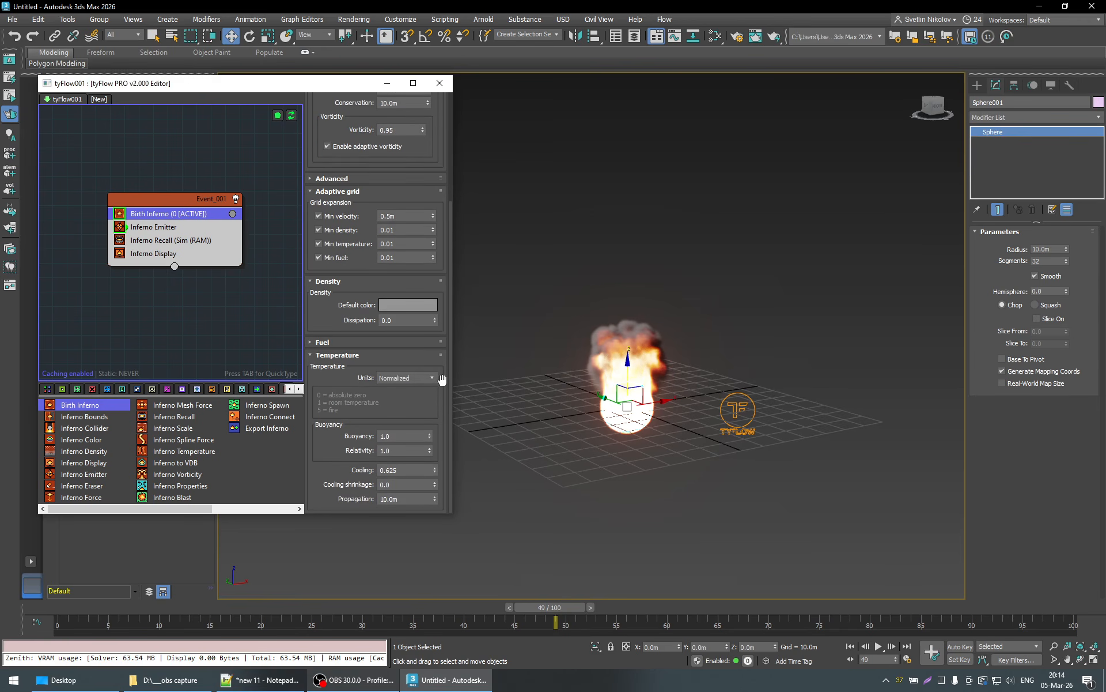
left_click(153, 227)
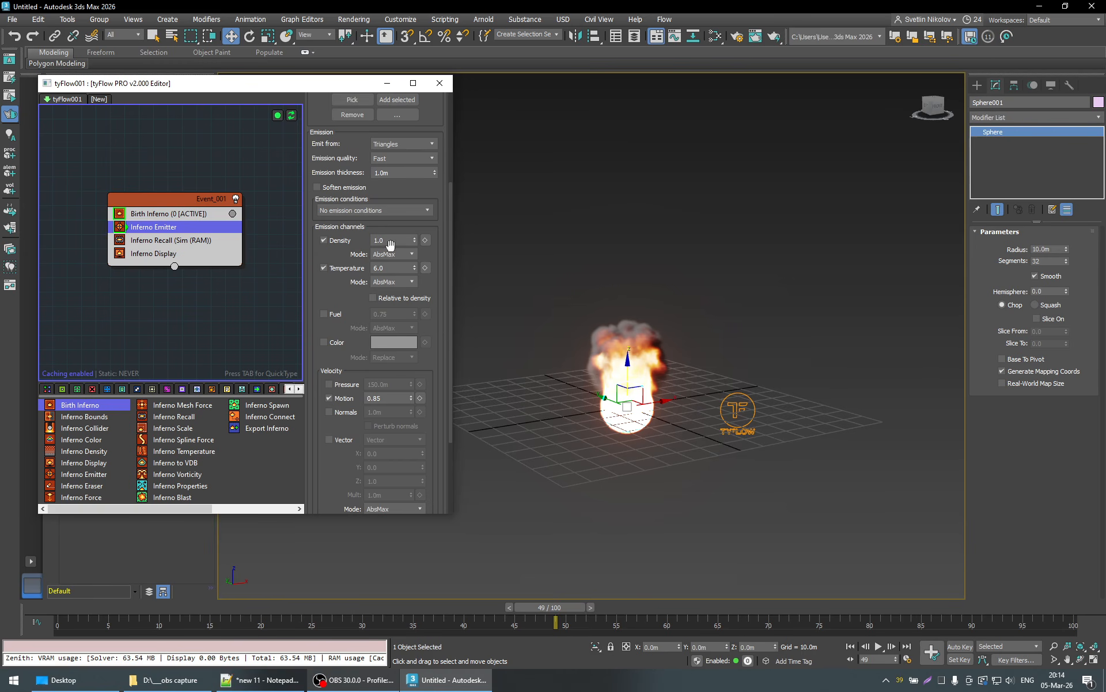
left_click_drag(403, 240, 348, 242)
type(".011")
key("Return")
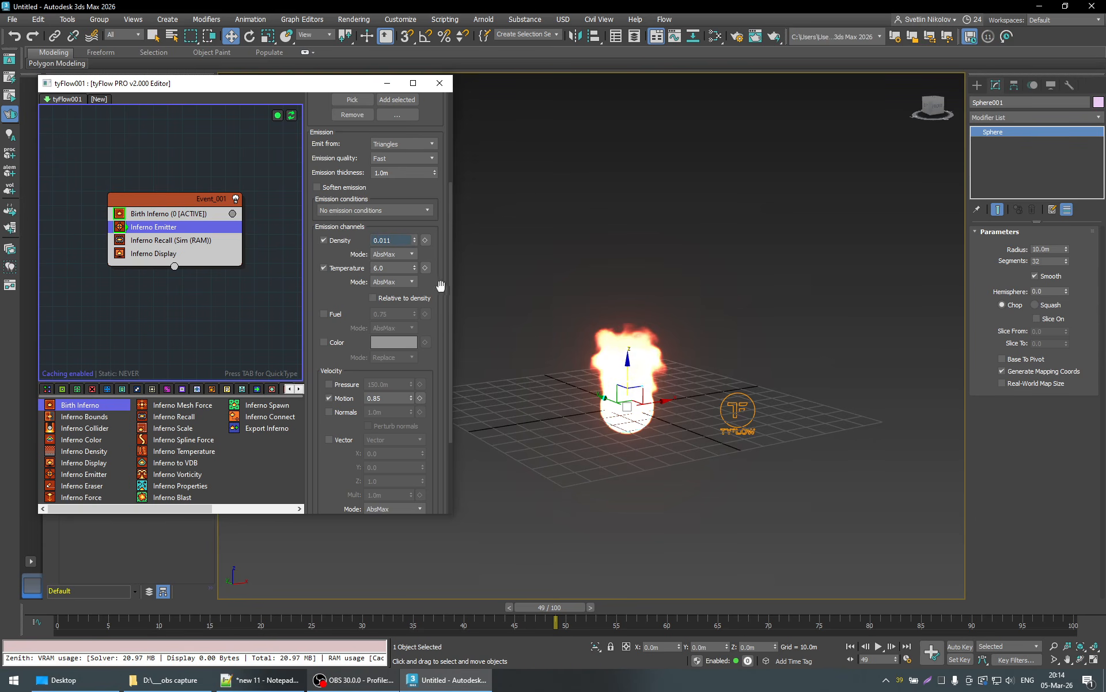
left_click_drag(572, 608, 442, 613)
key("w")
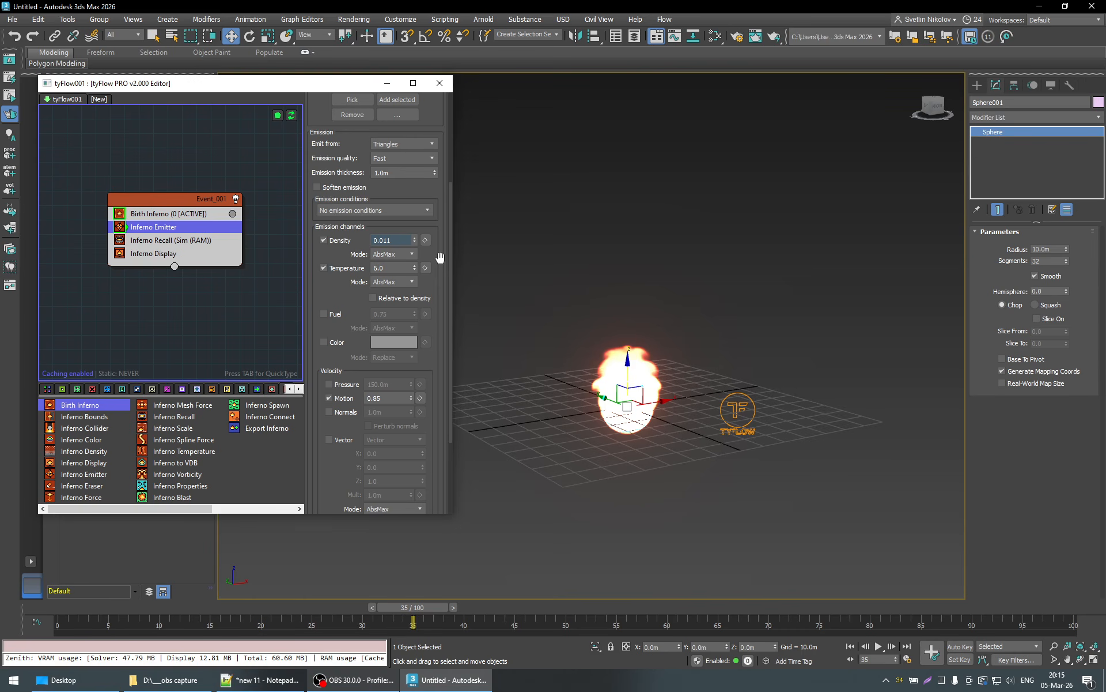
- Look through the Inferno Emitter's emission and velocity settings and return to frame 0
scroll(439, 257, "down", 2)
scroll(440, 255, "up", 1)
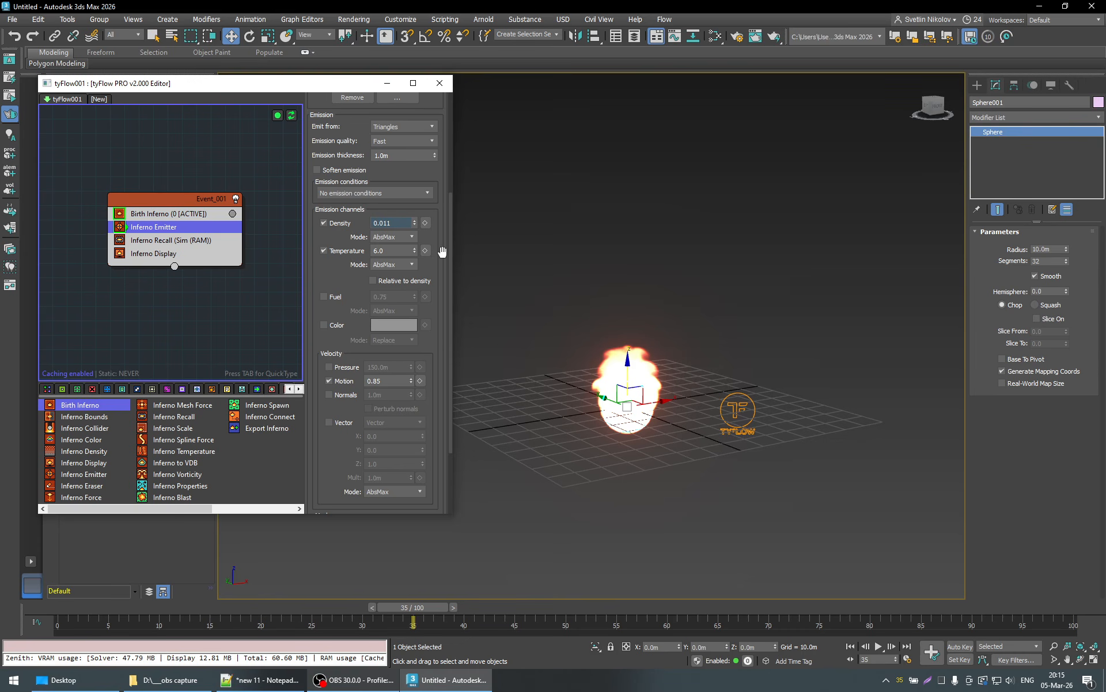
scroll(441, 248, "down", 1)
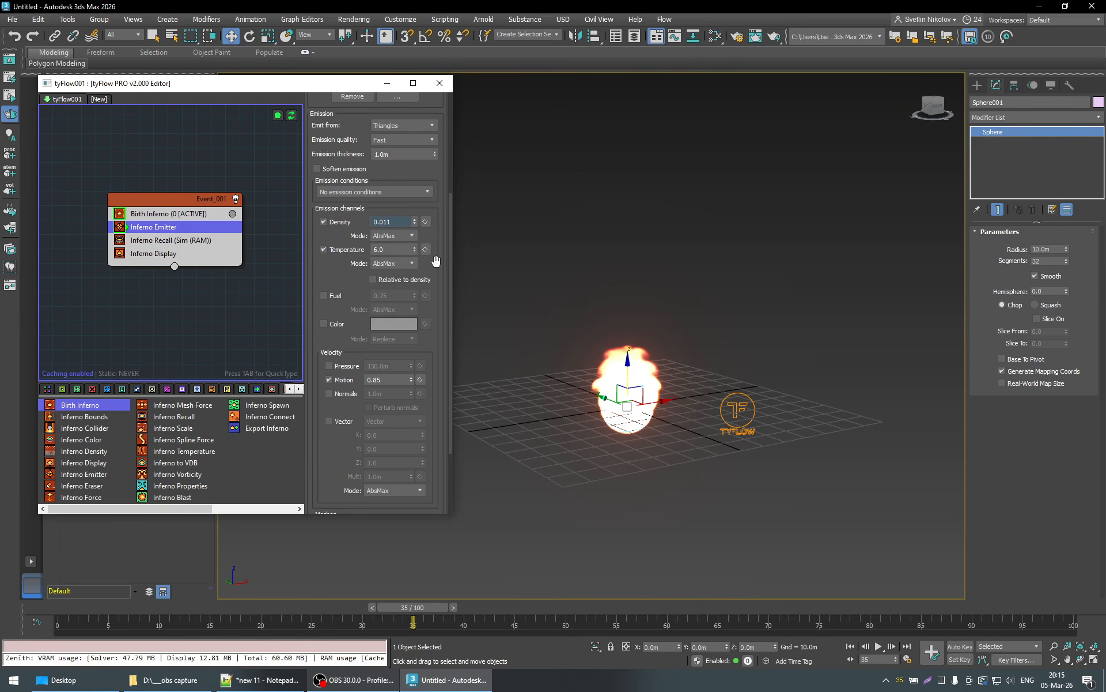
scroll(436, 261, "up", 3)
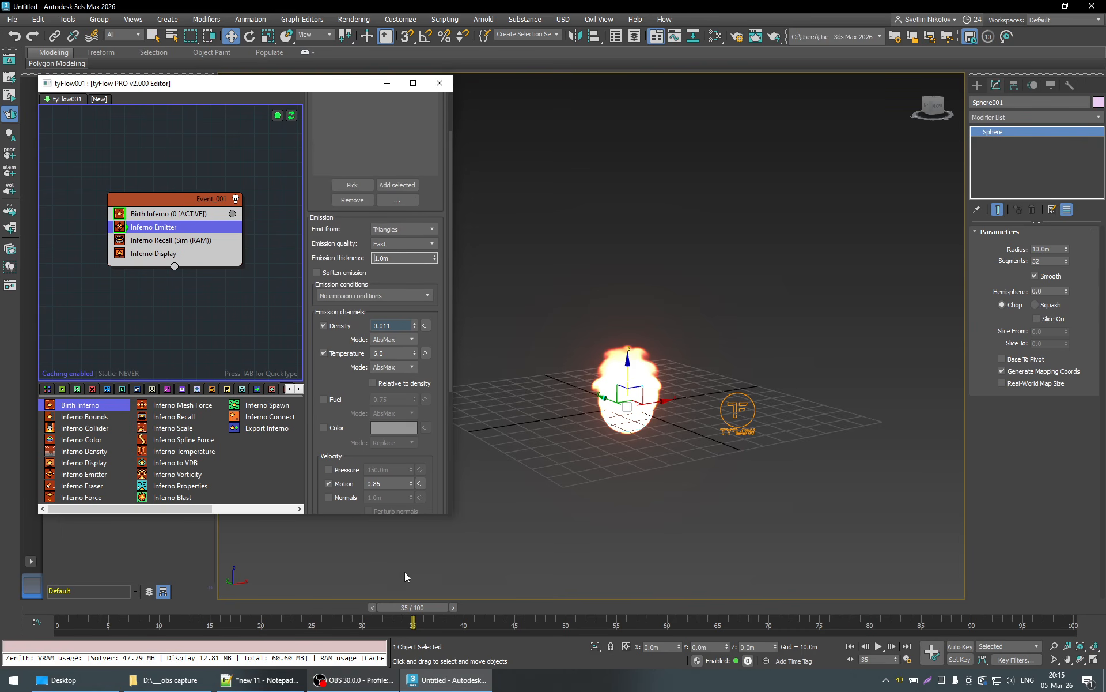
left_click_drag(437, 607, 78, 668)
scroll(442, 216, "up", 3)
scroll(441, 213, "down", 1)
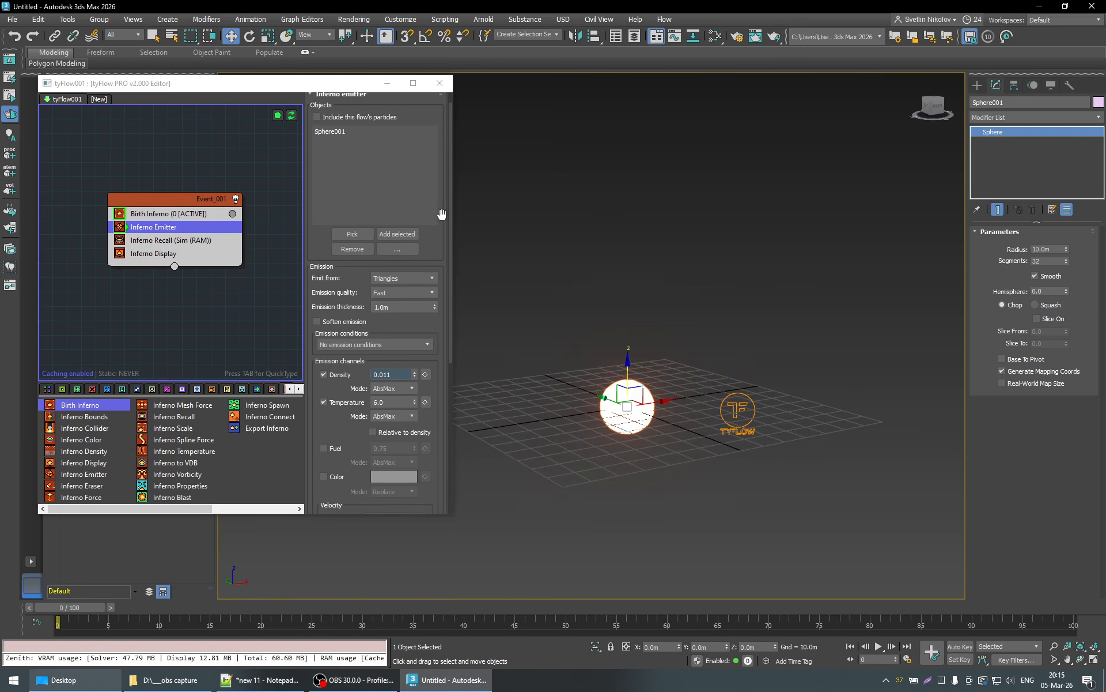
scroll(432, 147, "up", 1)
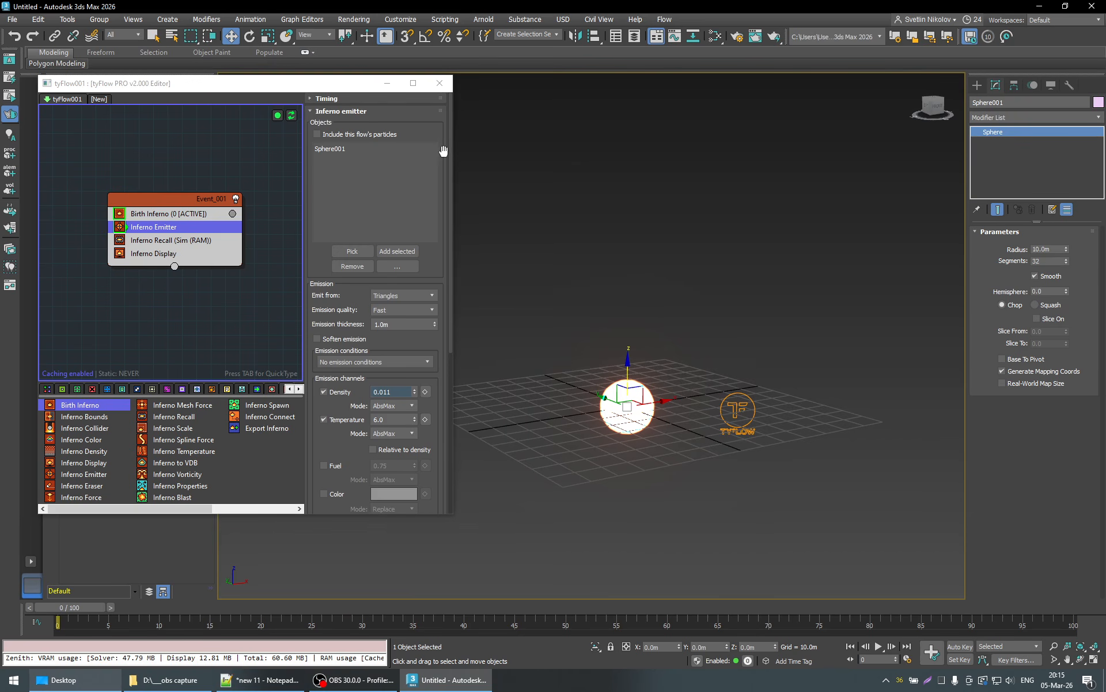
- Set the Inferno Emitter's timing to Frame with a range from 0 to 1, and stay at frame 0
left_click(393, 98)
left_click(386, 114)
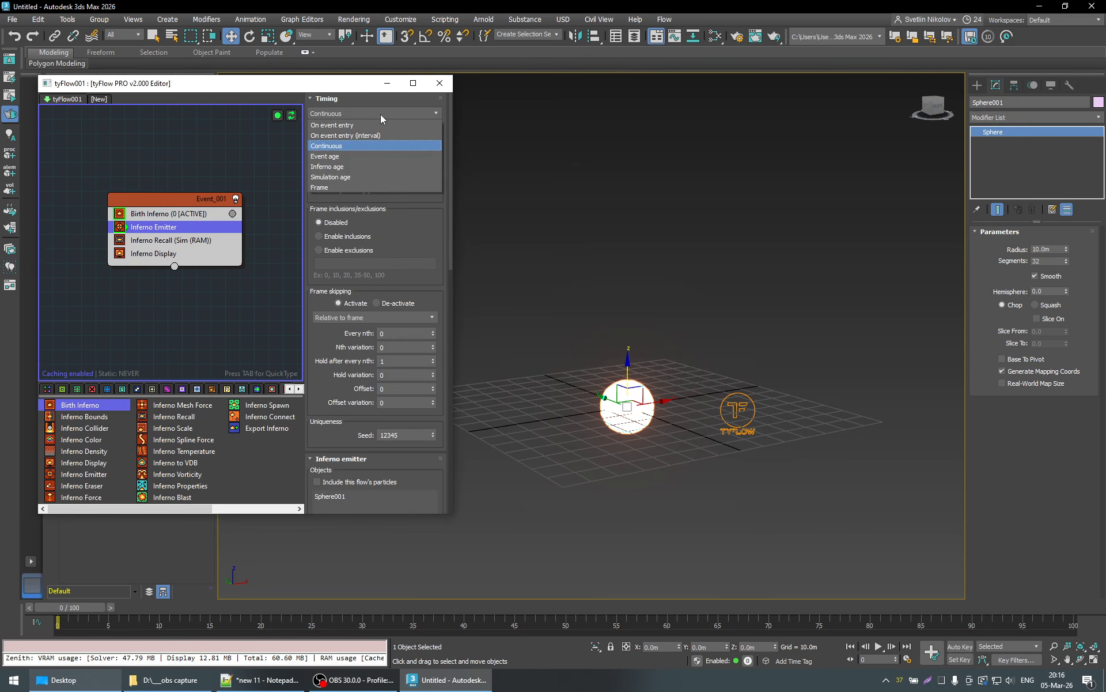
left_click(355, 117)
left_click(354, 116)
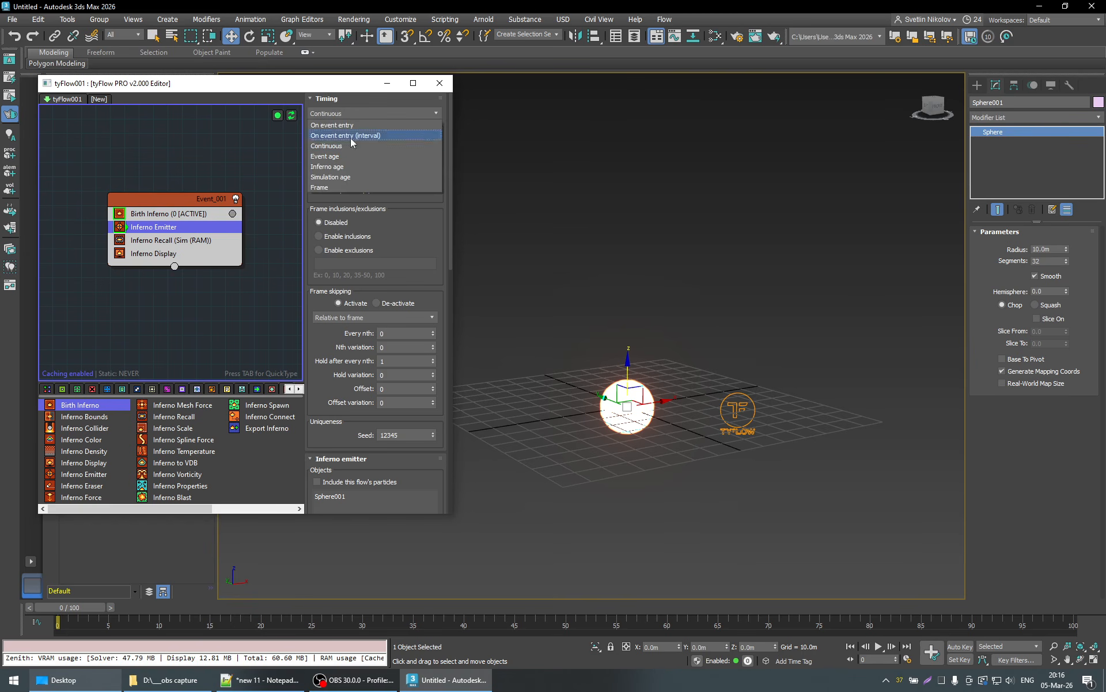
left_click(348, 182)
double_click(415, 140)
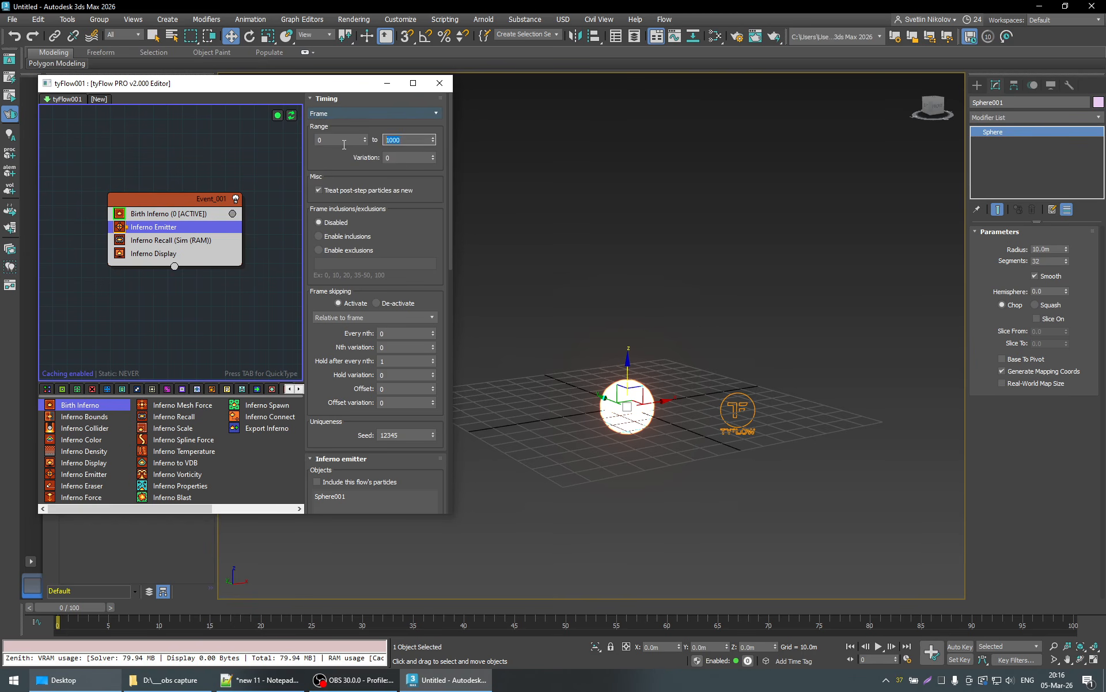
type("1")
left_click_drag(103, 608, 36, 624)
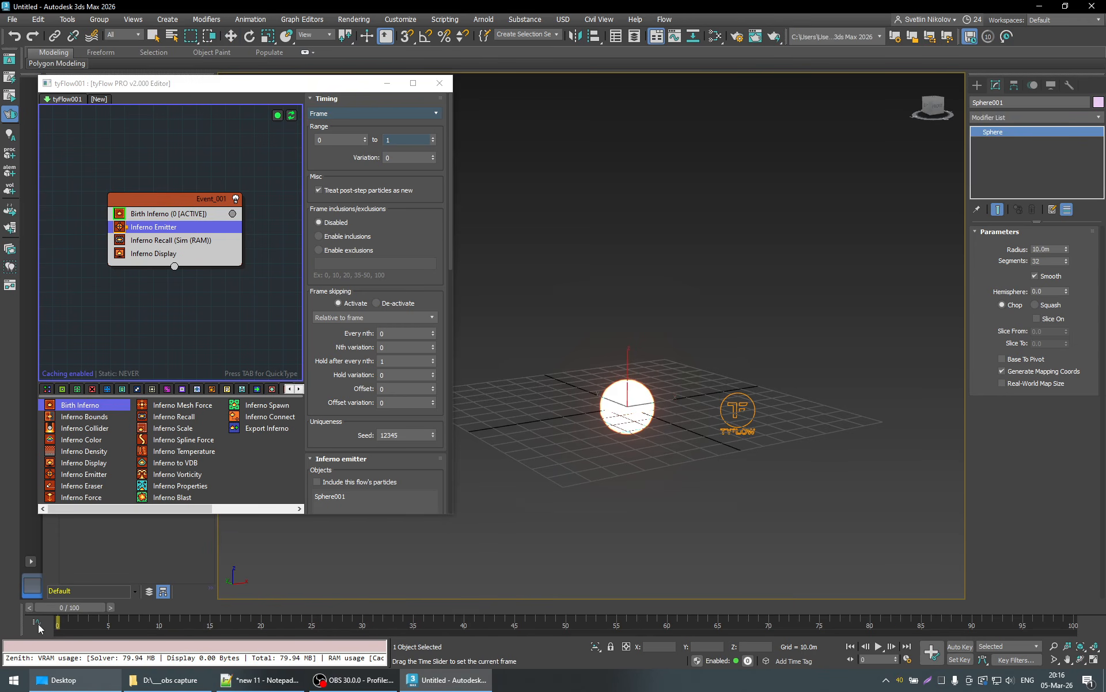
key("w")
- Enable the Pressure velocity channel of the Inferno Emitter
left_click(441, 189)
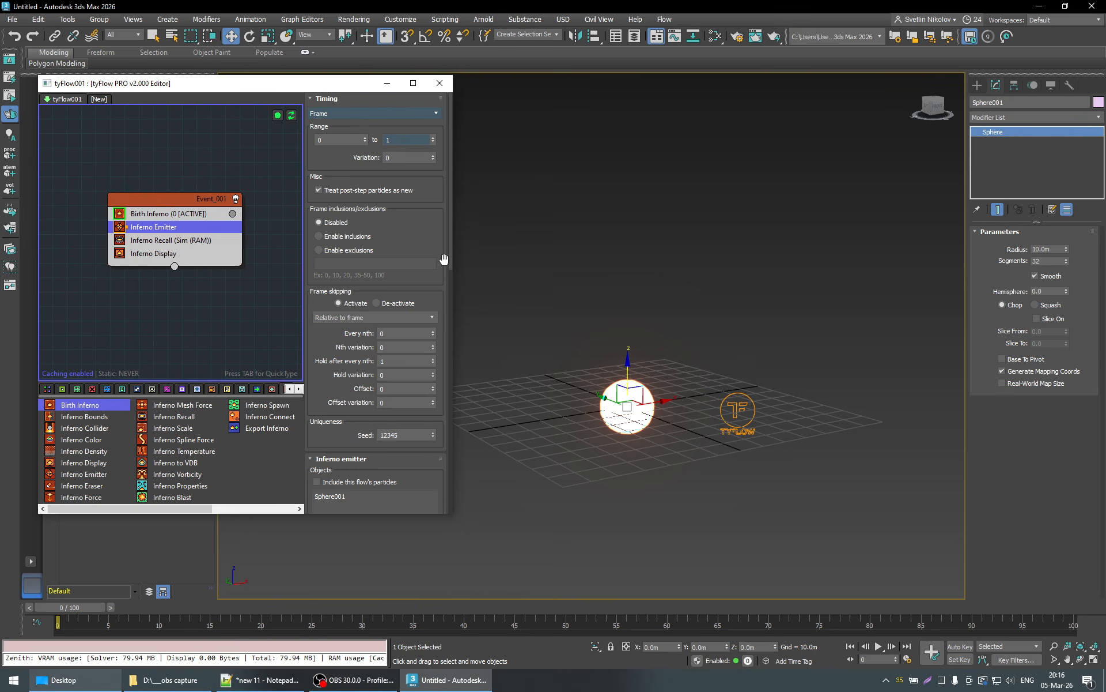
scroll(369, 144, "down", 6)
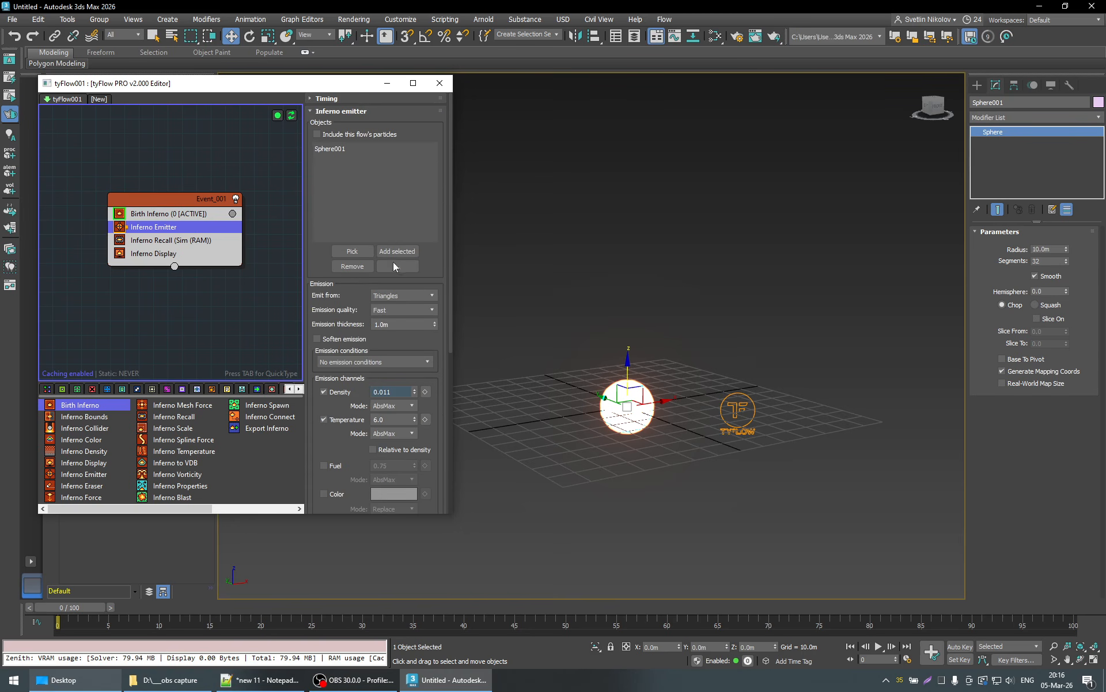
scroll(448, 353, "down", 3)
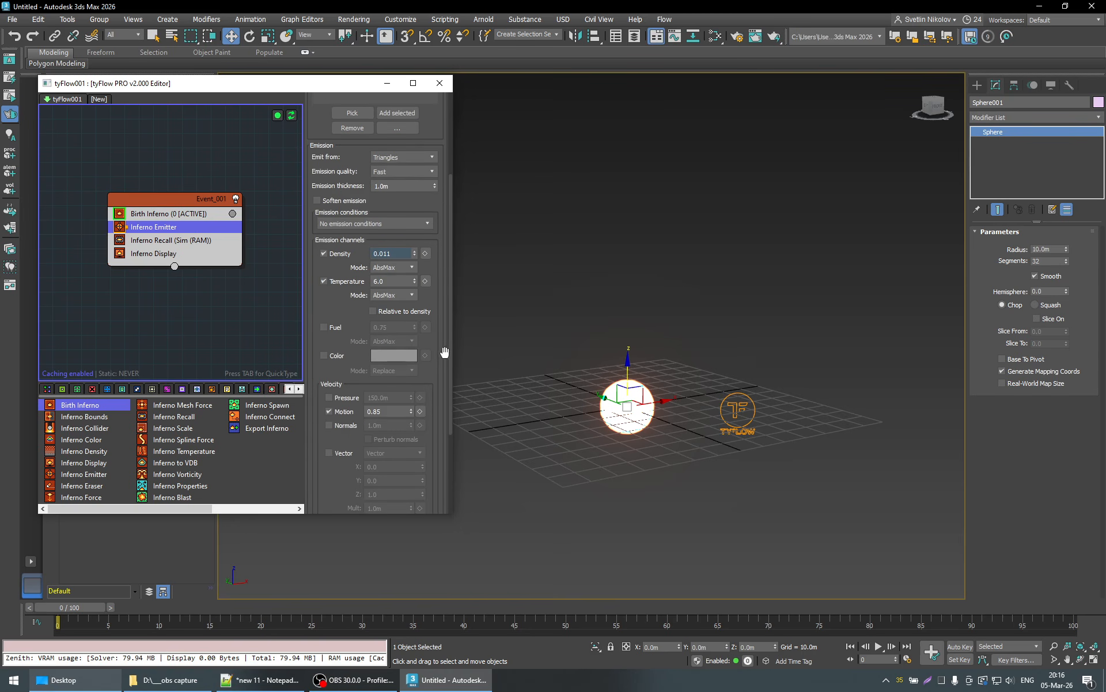
scroll(446, 352, "down", 3)
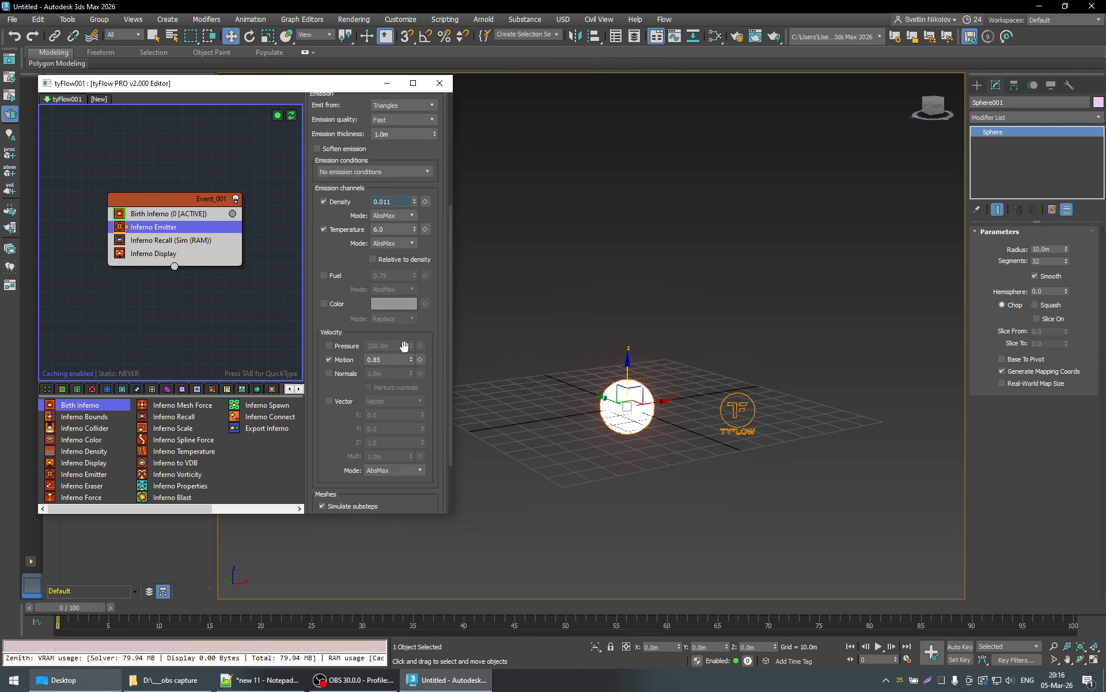
left_click(343, 346)
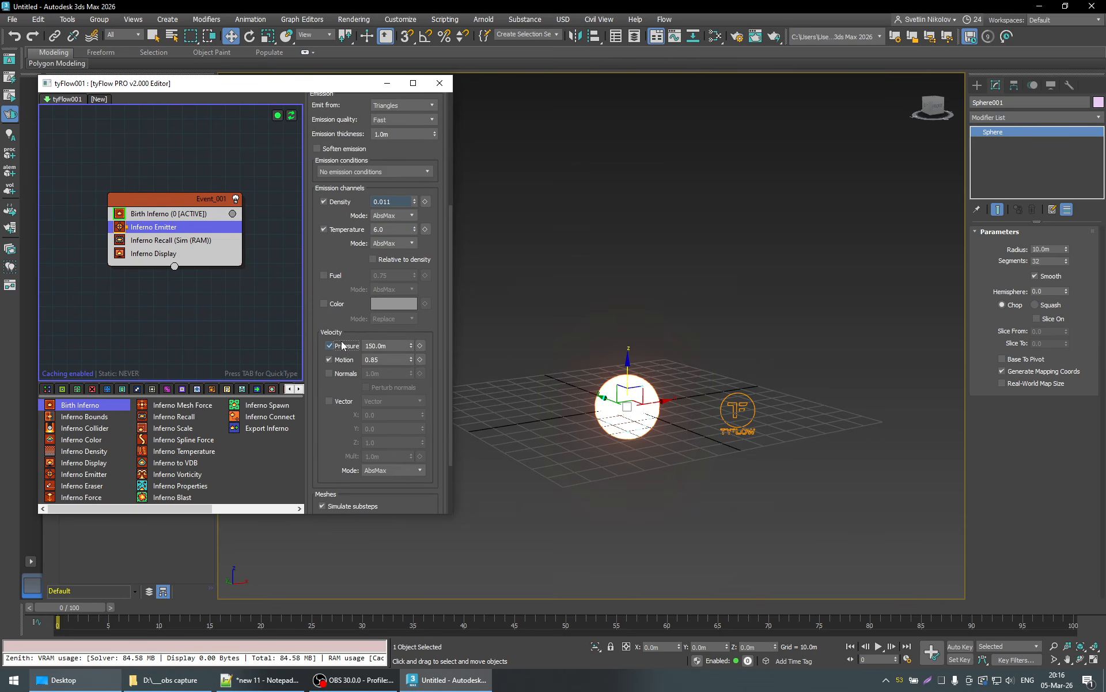
- Play the short pressure burst twice from frame 0 and return to the first frame
left_click(878, 647)
left_click(749, 624)
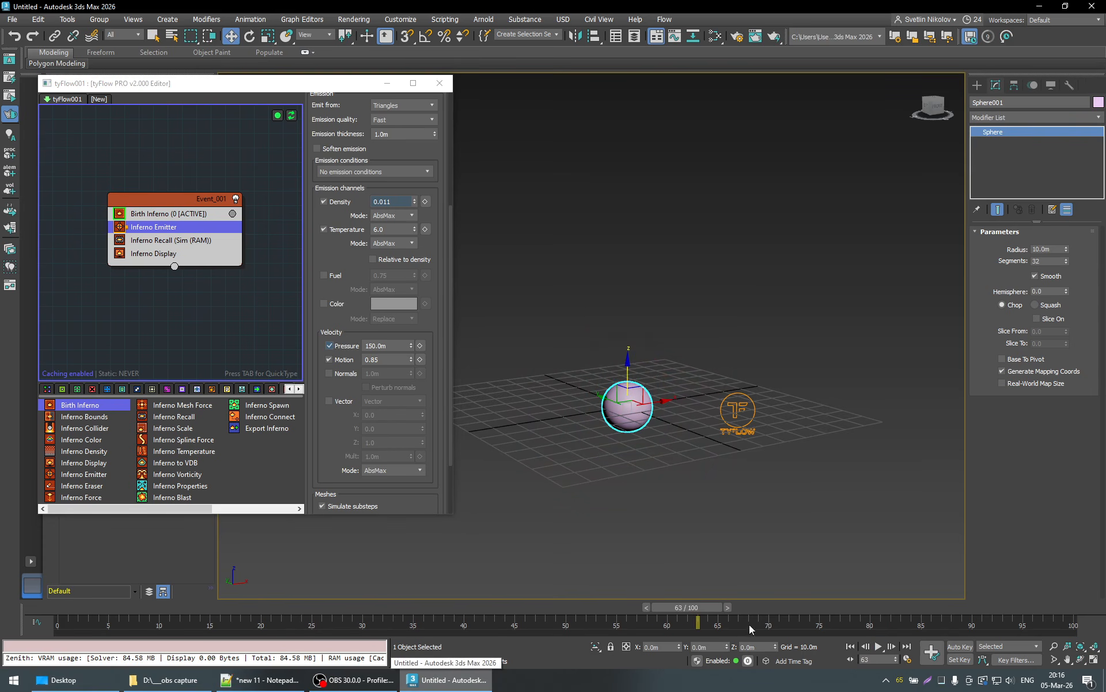
left_click_drag(694, 606, 70, 607)
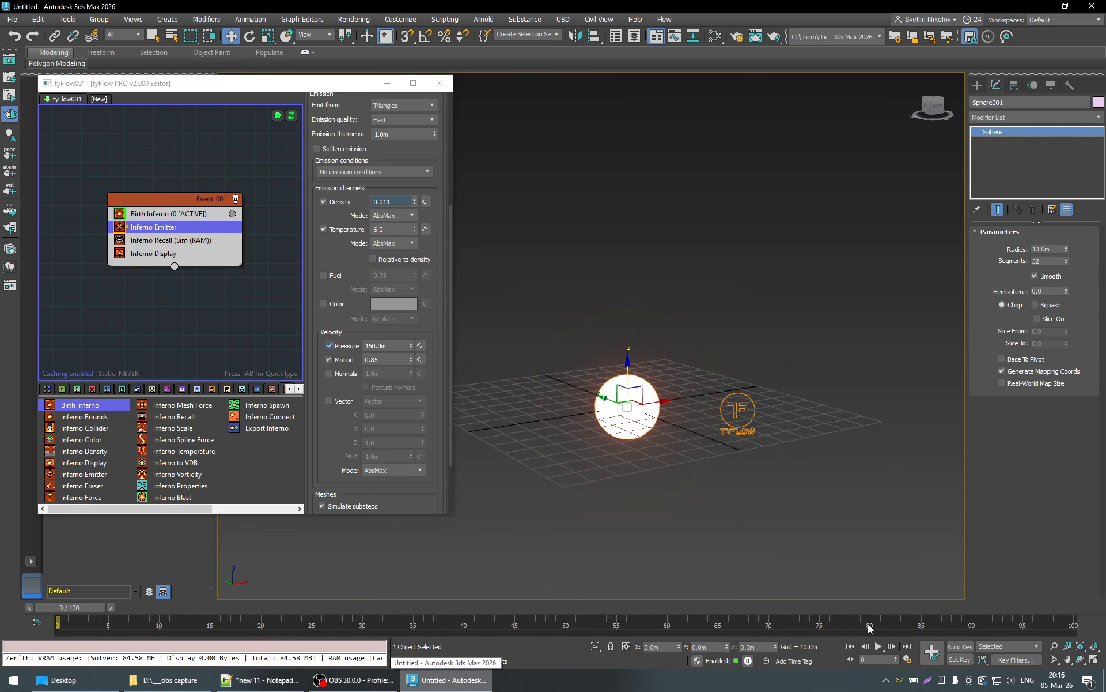
left_click(879, 646)
left_click(558, 634)
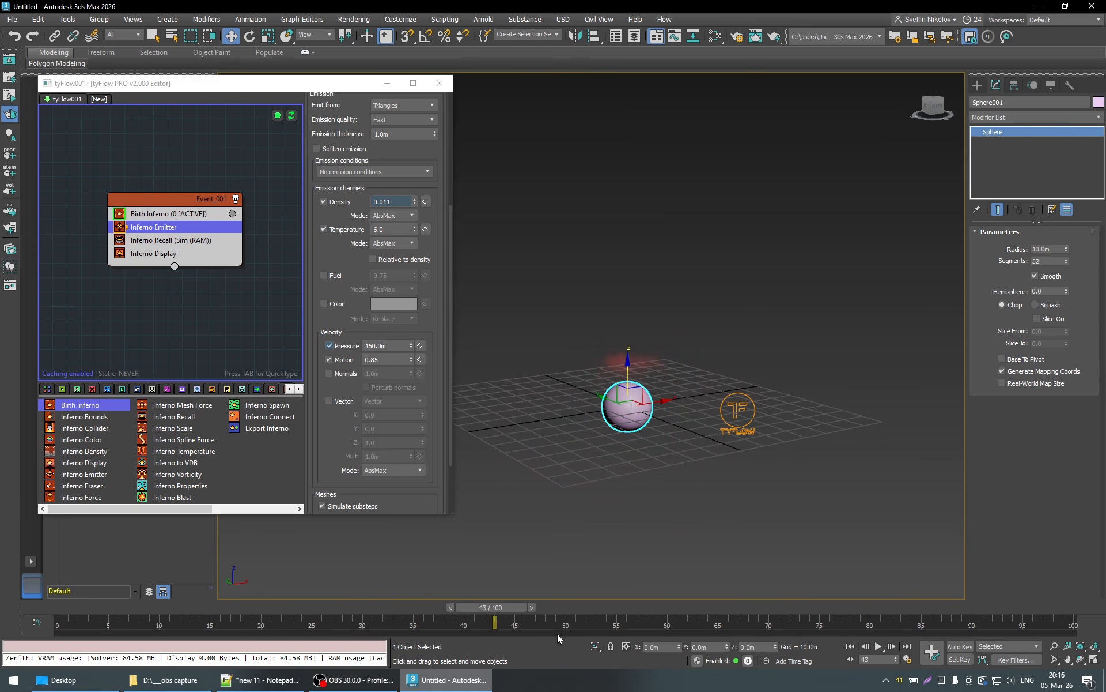
left_click_drag(482, 608, 69, 607)
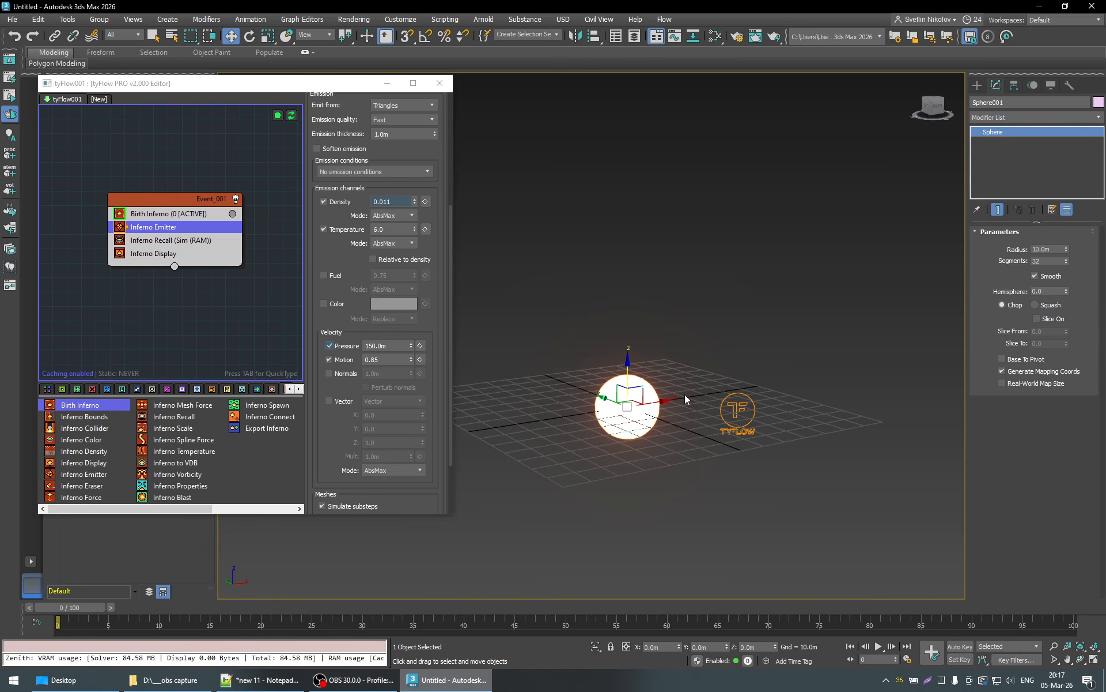
- Set the Inferno Emitter's Motion velocity multiplier to 1.0
double_click(372, 359)
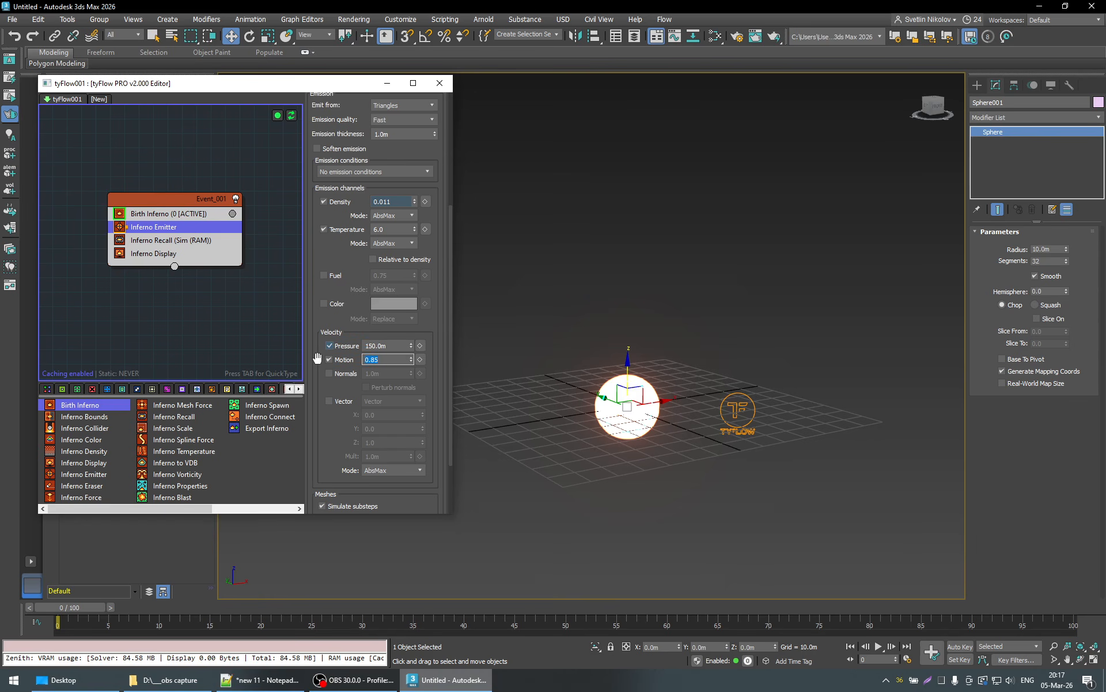
type("1")
key("Return")
left_click(317, 357)
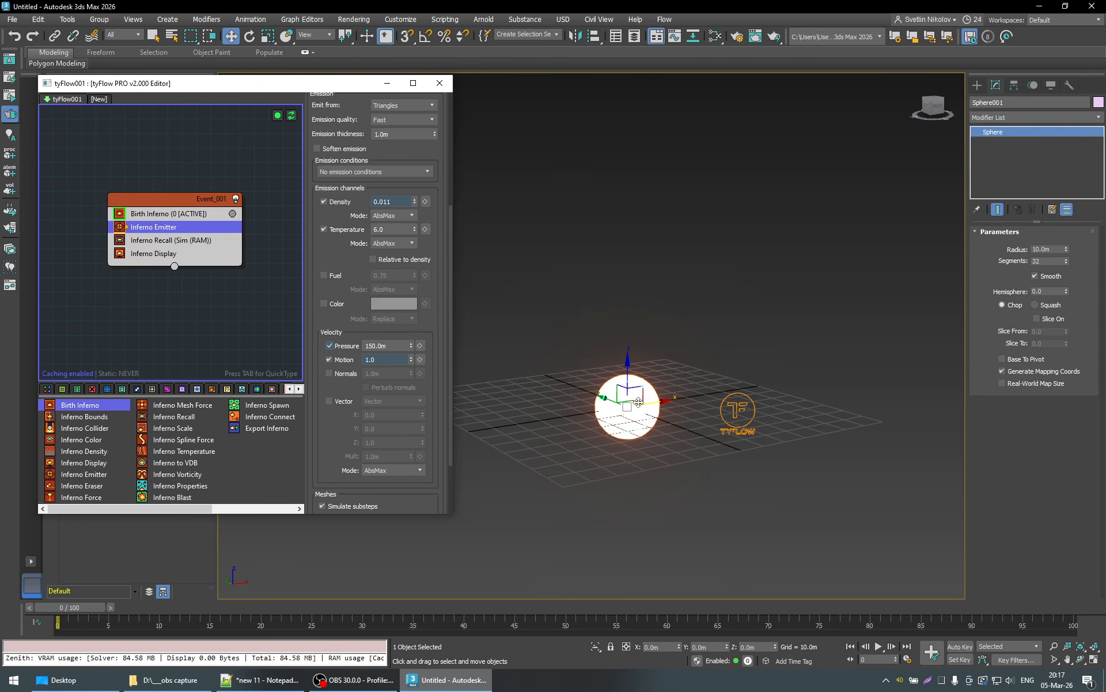
double_click(404, 359)
left_click(433, 365)
left_click_drag(378, 359, 362, 363)
left_click(439, 363)
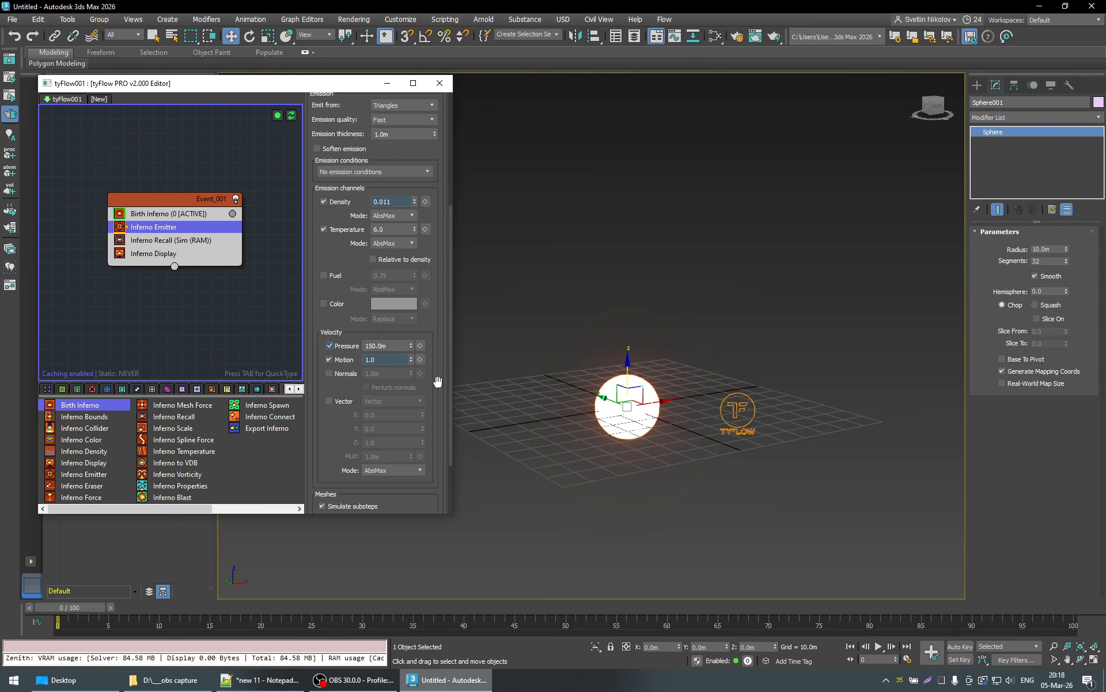
- Disable the emitter's Motion velocity and set its velocity mode to Replace
left_click(348, 362)
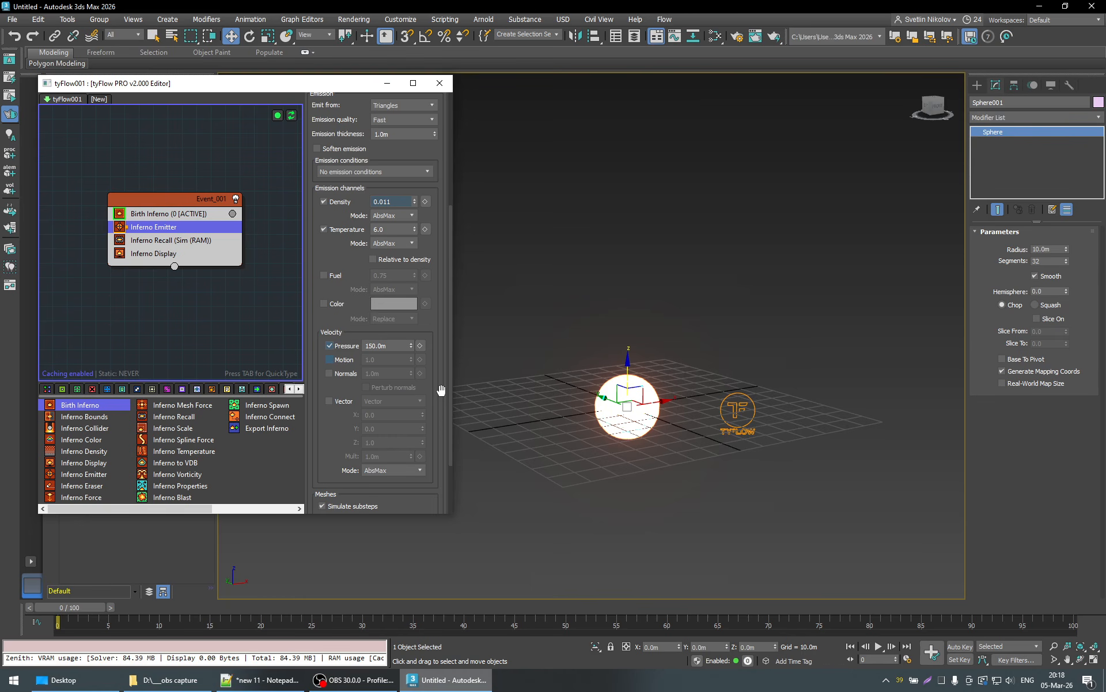
scroll(441, 391, "down", 2)
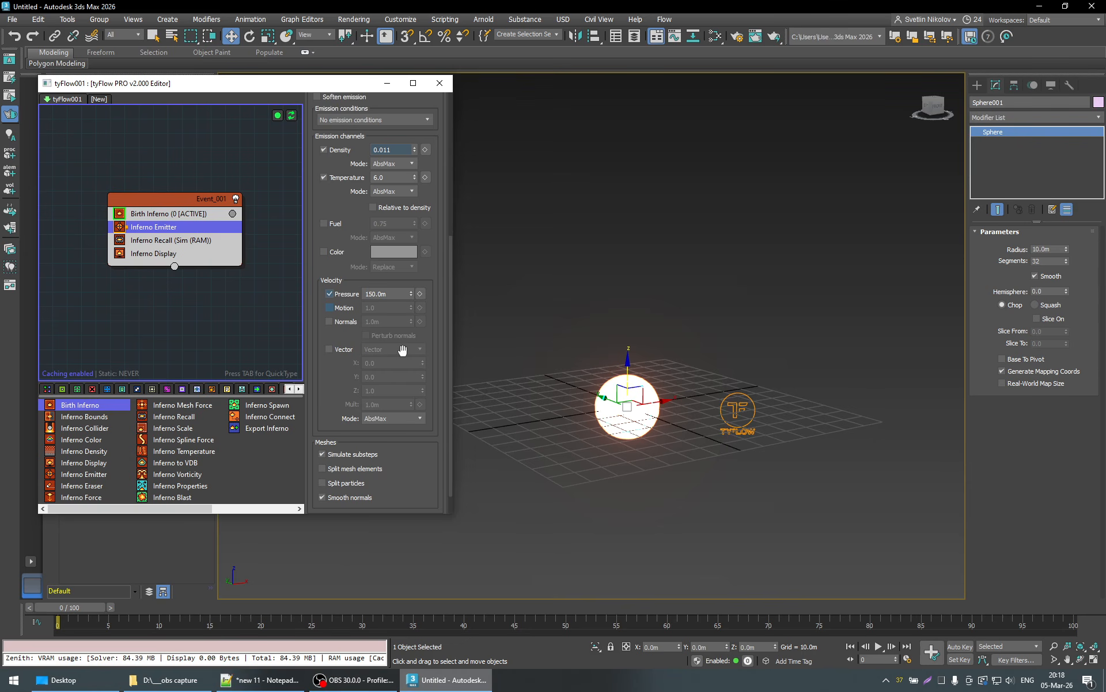
left_click(376, 419)
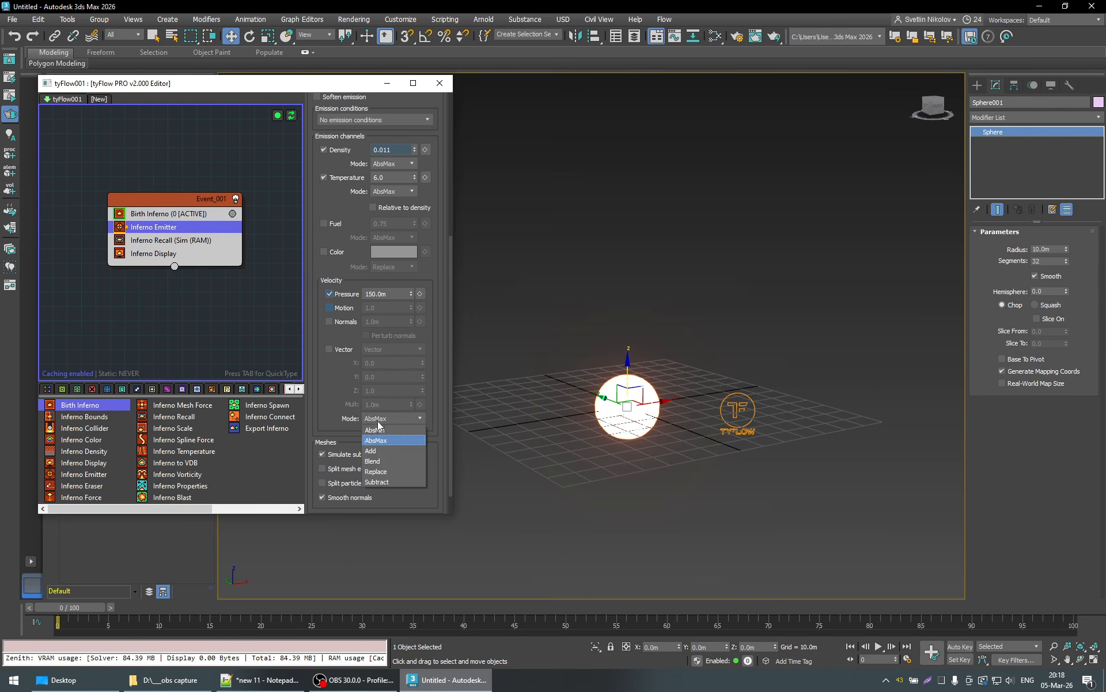
left_click(376, 472)
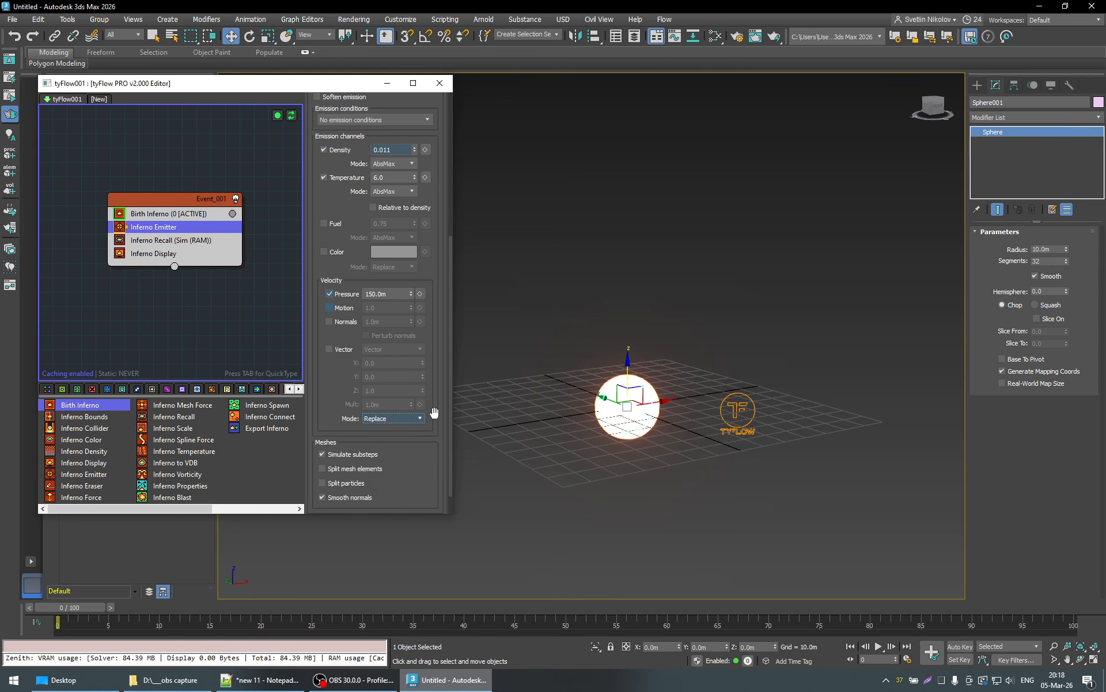
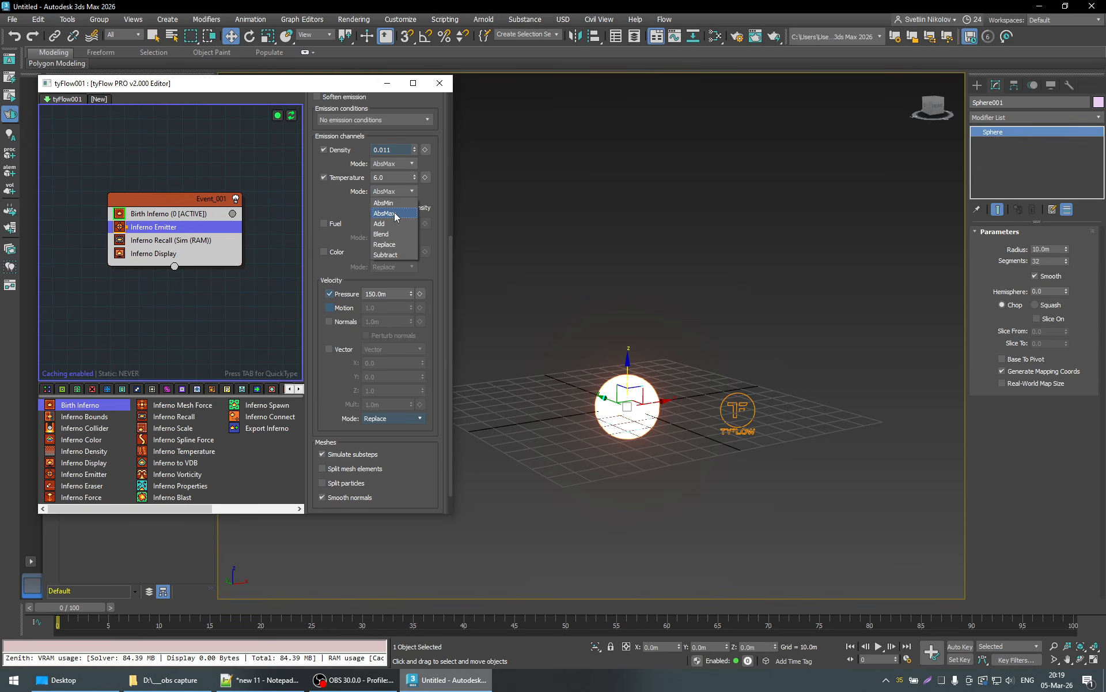
- Review the Inferno Emitter's timing range, emission channel modes and Pressure velocity setting
left_click(438, 246)
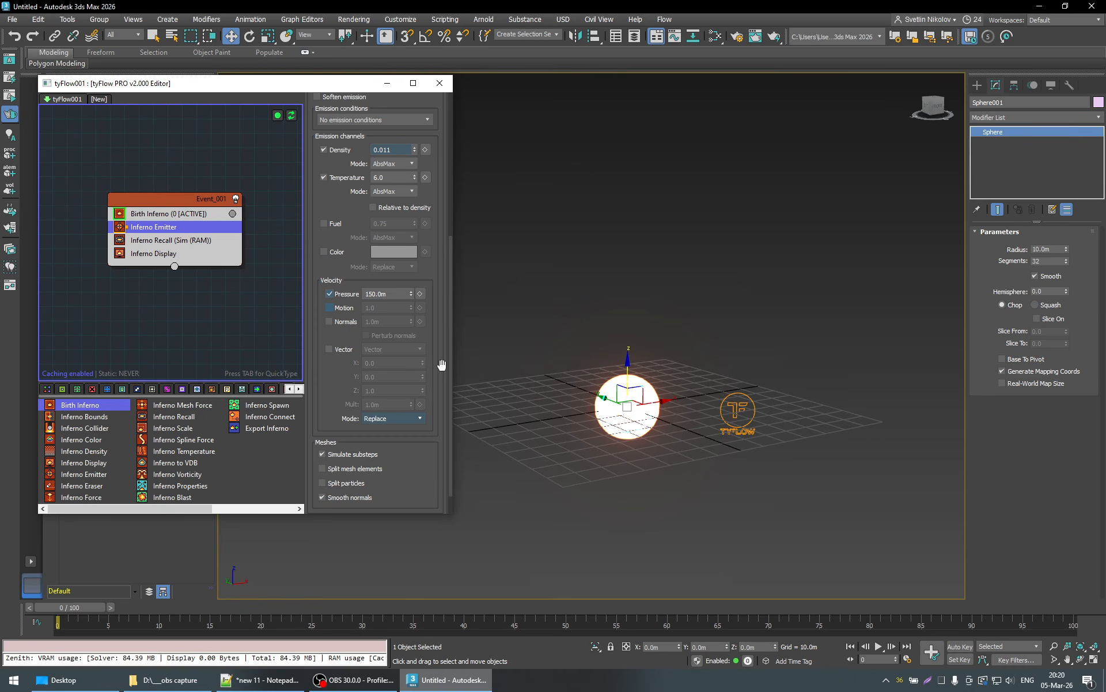
left_click_drag(441, 364, 442, 382)
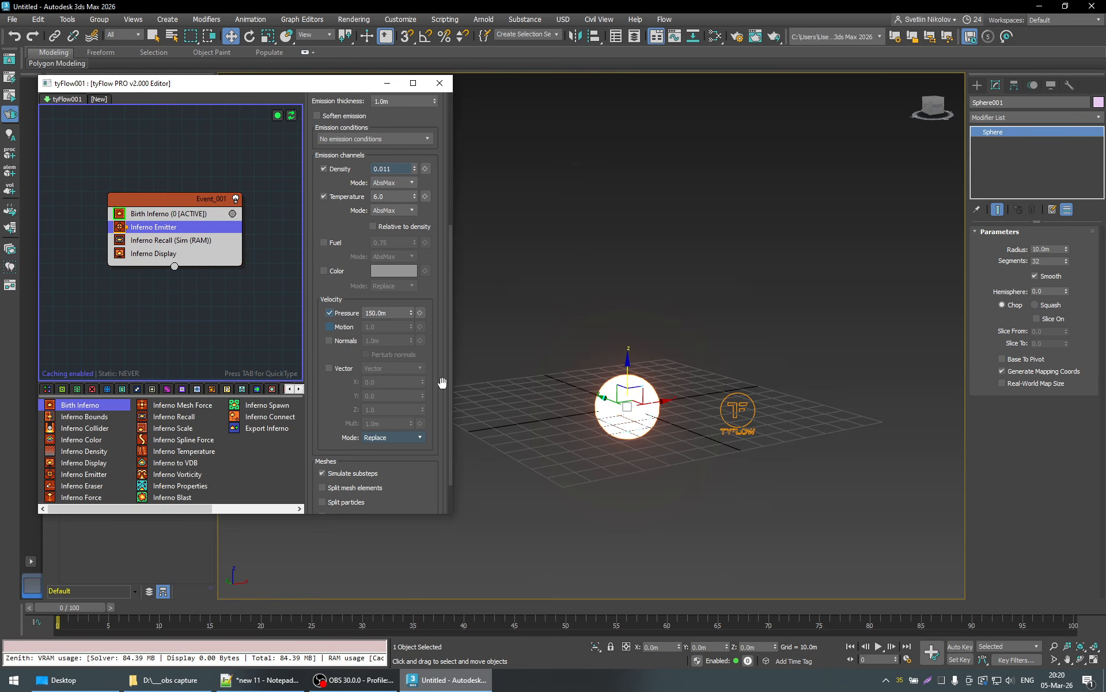
double_click(388, 313)
left_click(440, 298)
scroll(441, 346, "up", 3)
scroll(441, 347, "up", 8)
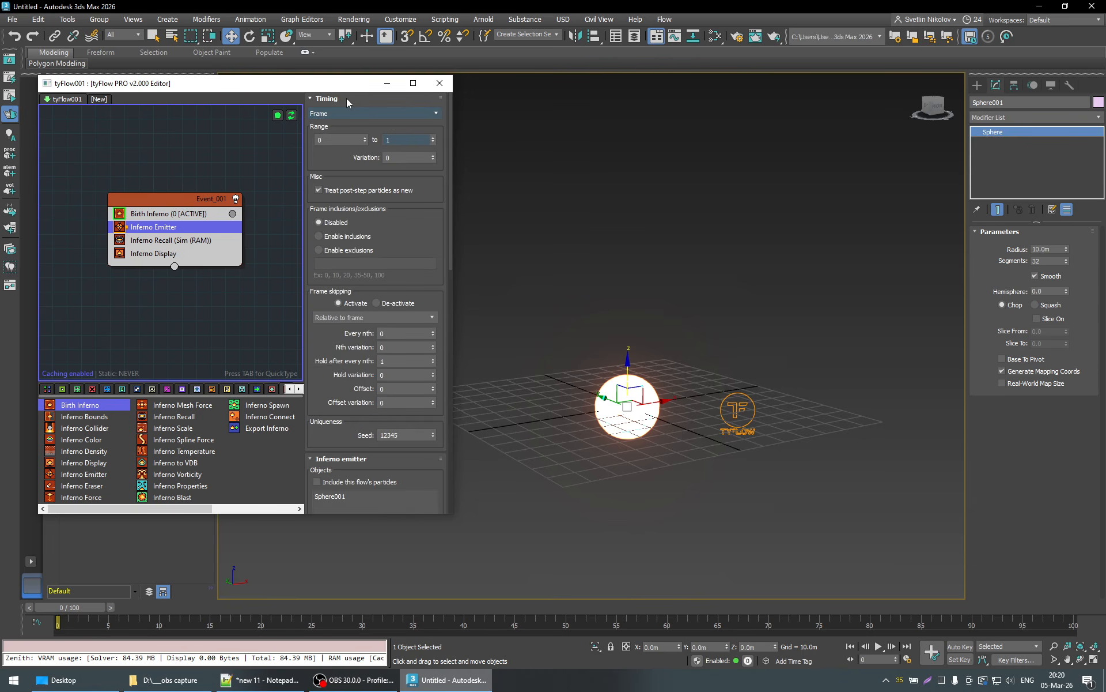
left_click(347, 98)
scroll(441, 385, "down", 3)
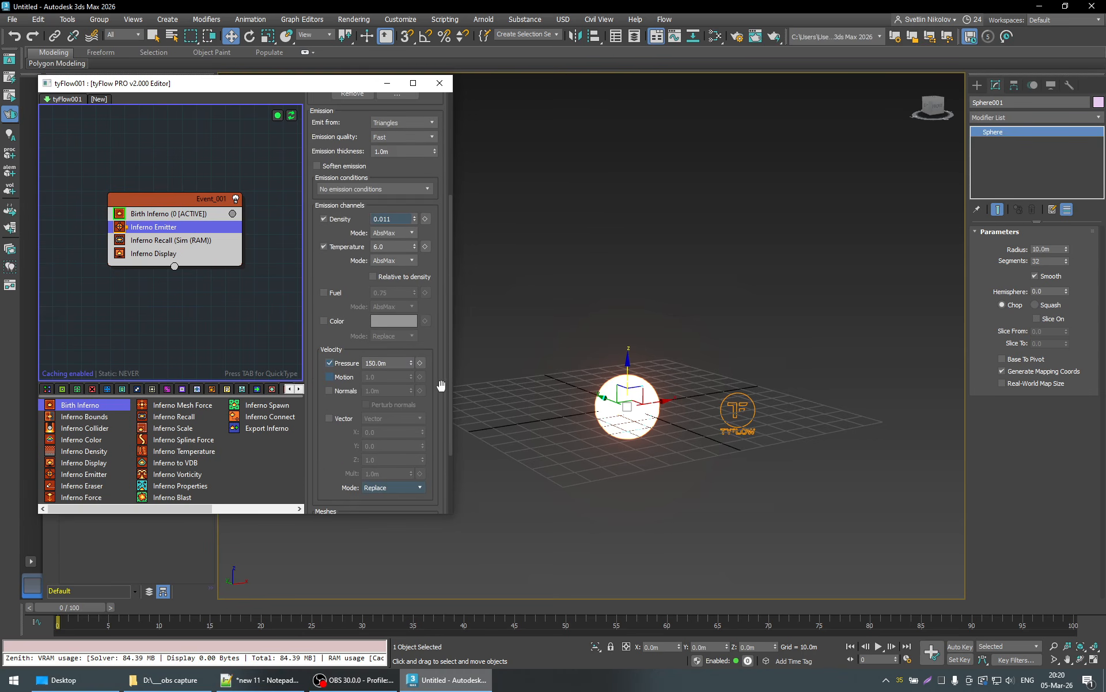
- Play the simulation with the Replace velocity mode, stop it and return to frame 0
left_click(879, 646)
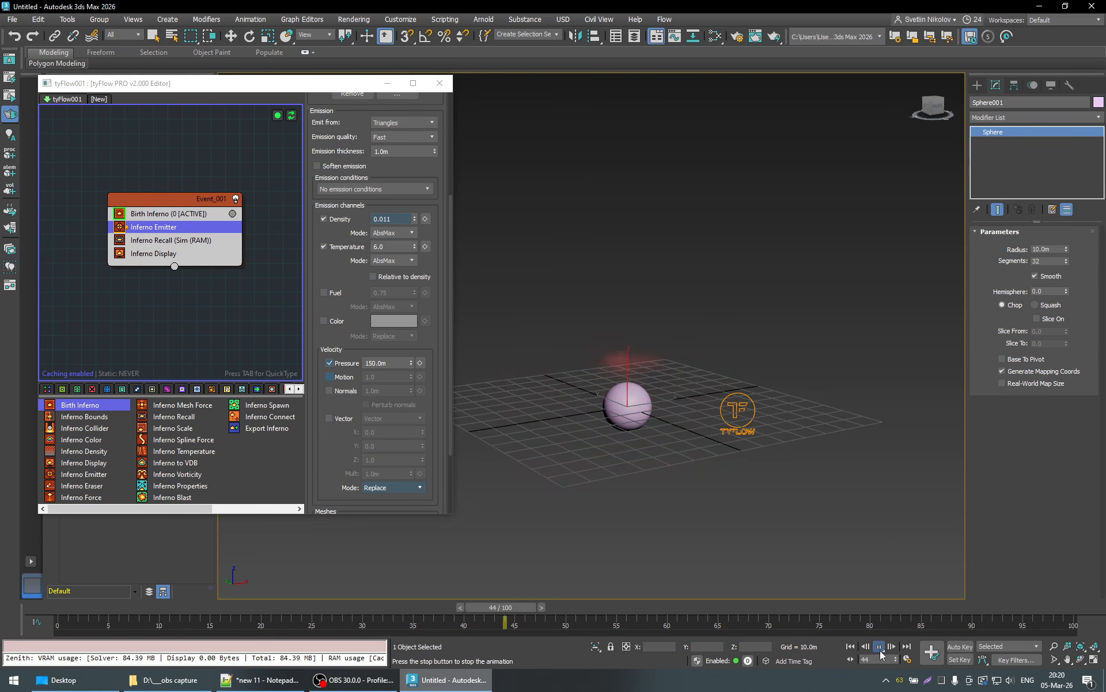
key("w")
left_click(633, 418)
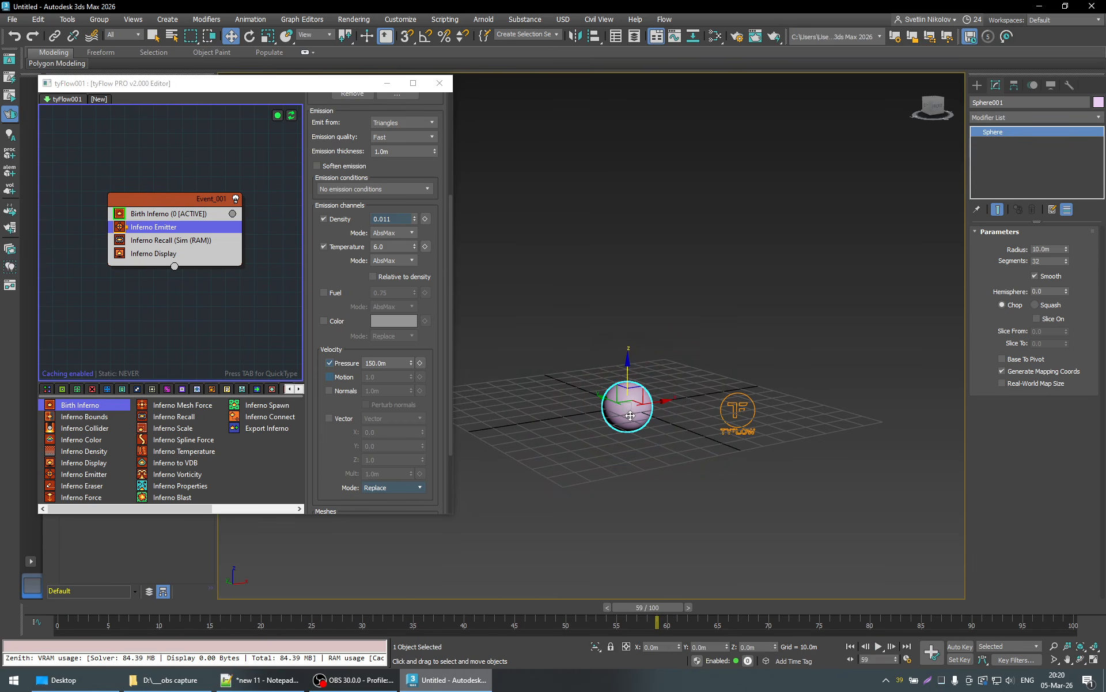
left_click_drag(662, 608, 80, 618)
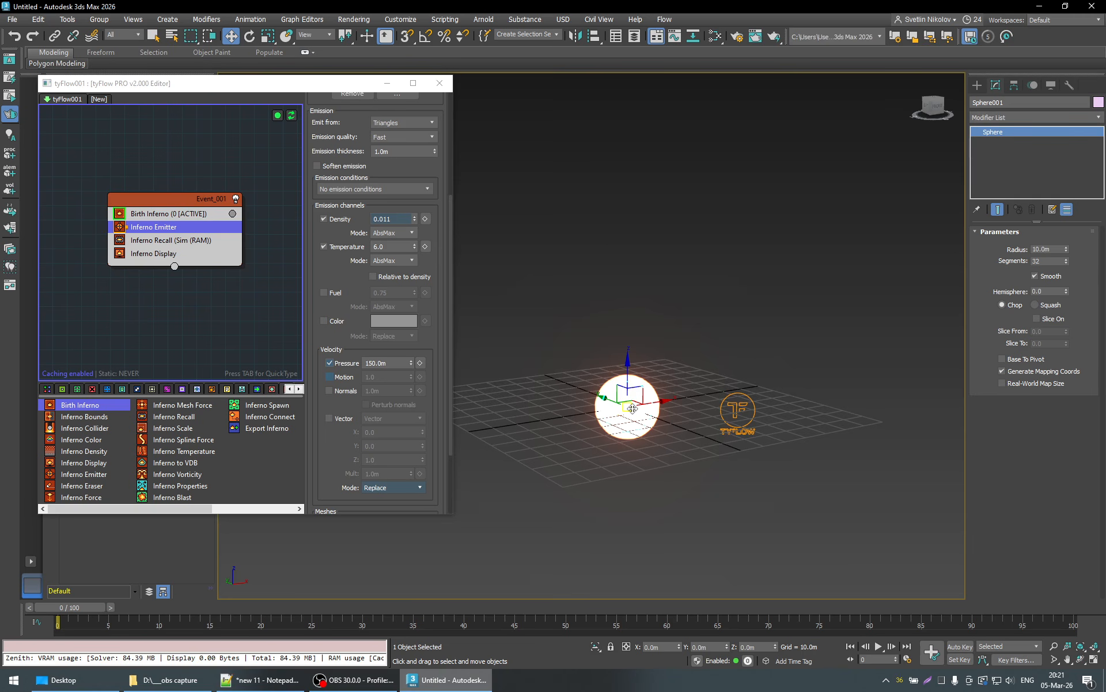
- Create a small flat box on the ground plane in front of the burning sphere
left_click(977, 85)
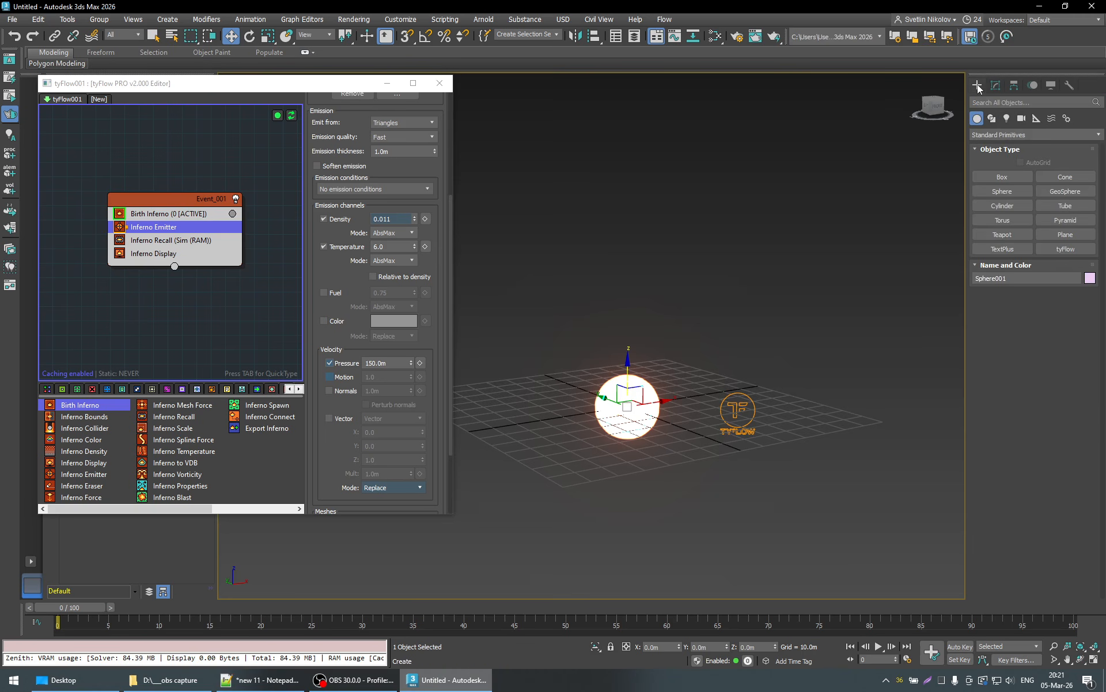
left_click(1005, 177)
left_click_drag(728, 474, 715, 449)
left_click(716, 436)
key("w")
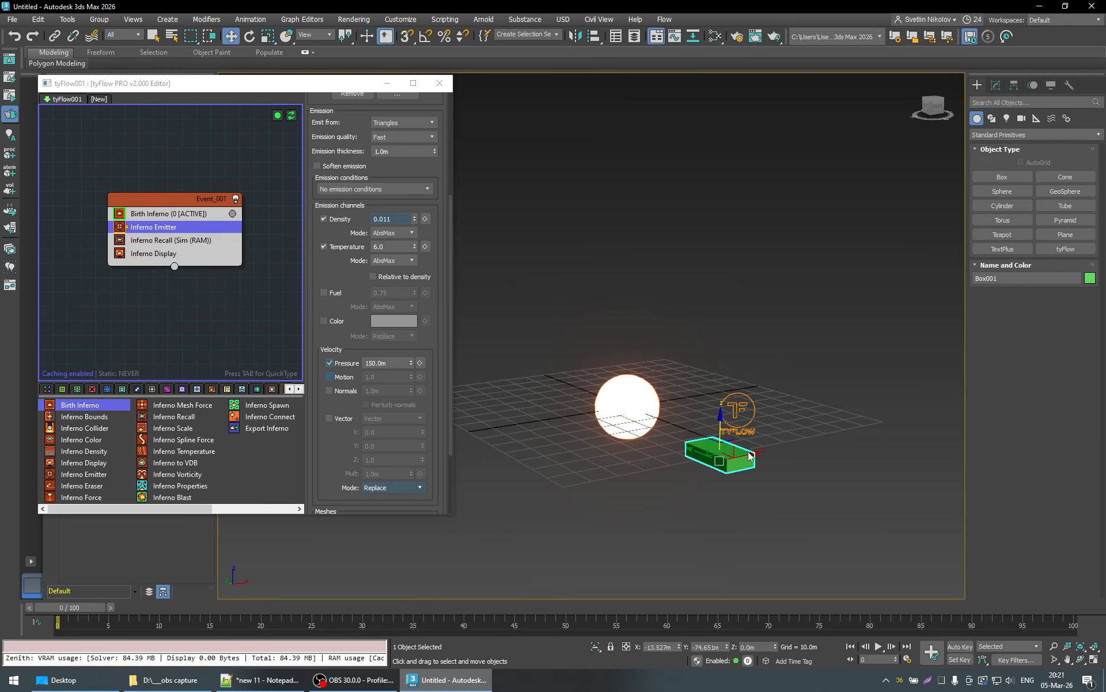
- Move the box into the sphere, lower it to about -30.8 m in Z, and delete it
left_click_drag(703, 452, 672, 411)
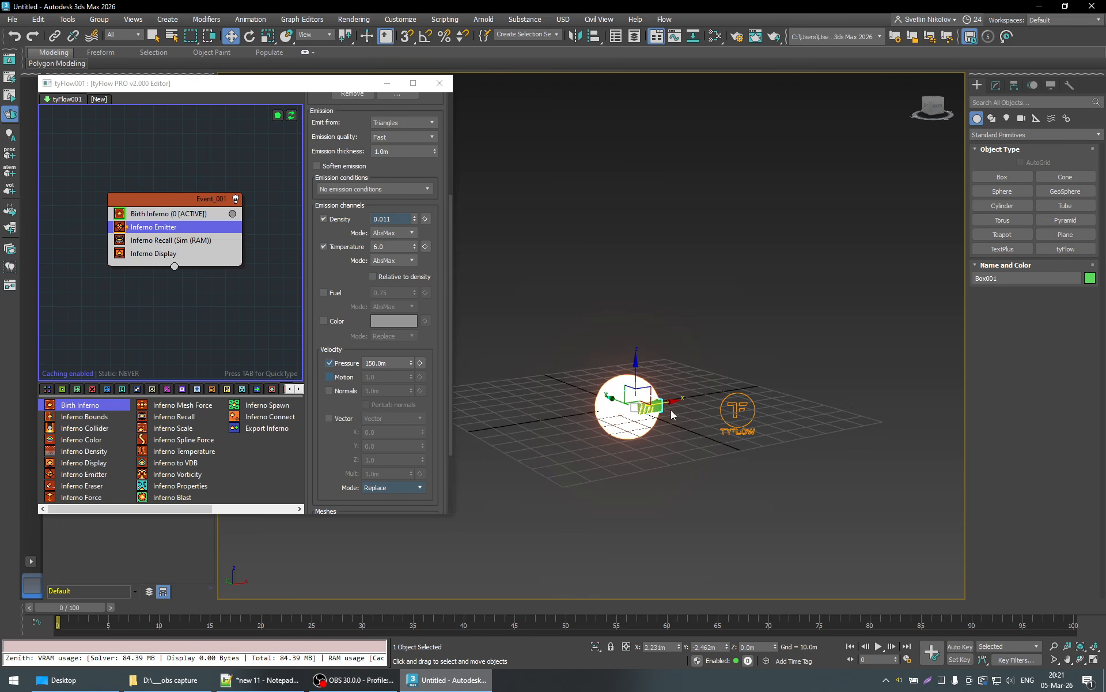
left_click_drag(637, 365, 659, 432)
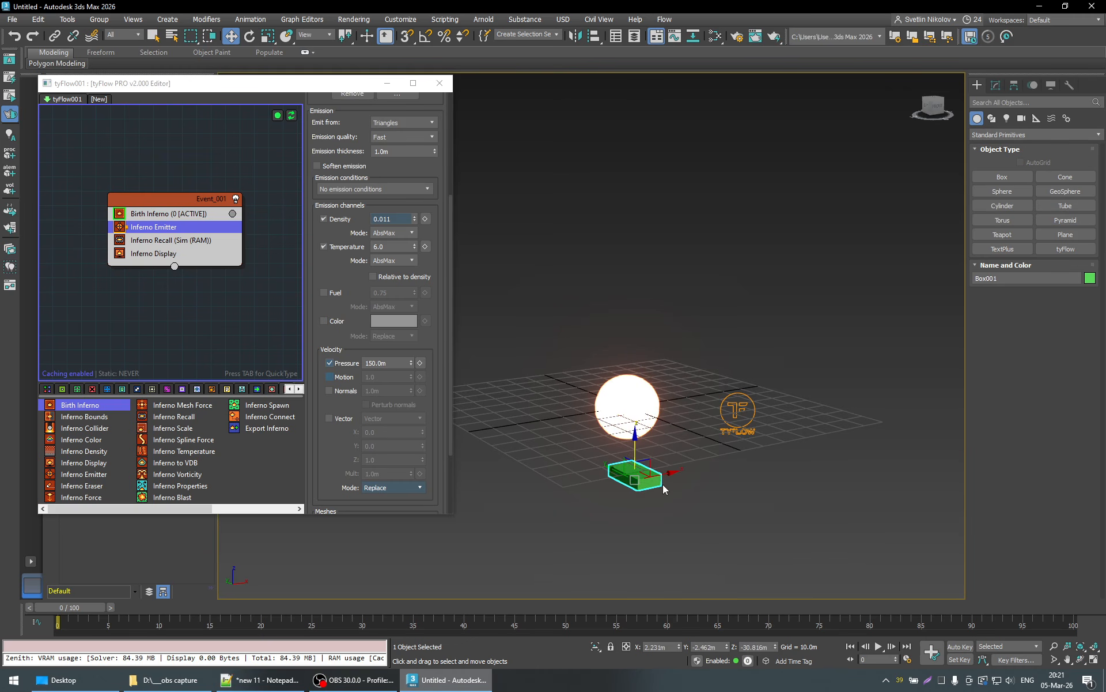
key("Delete")
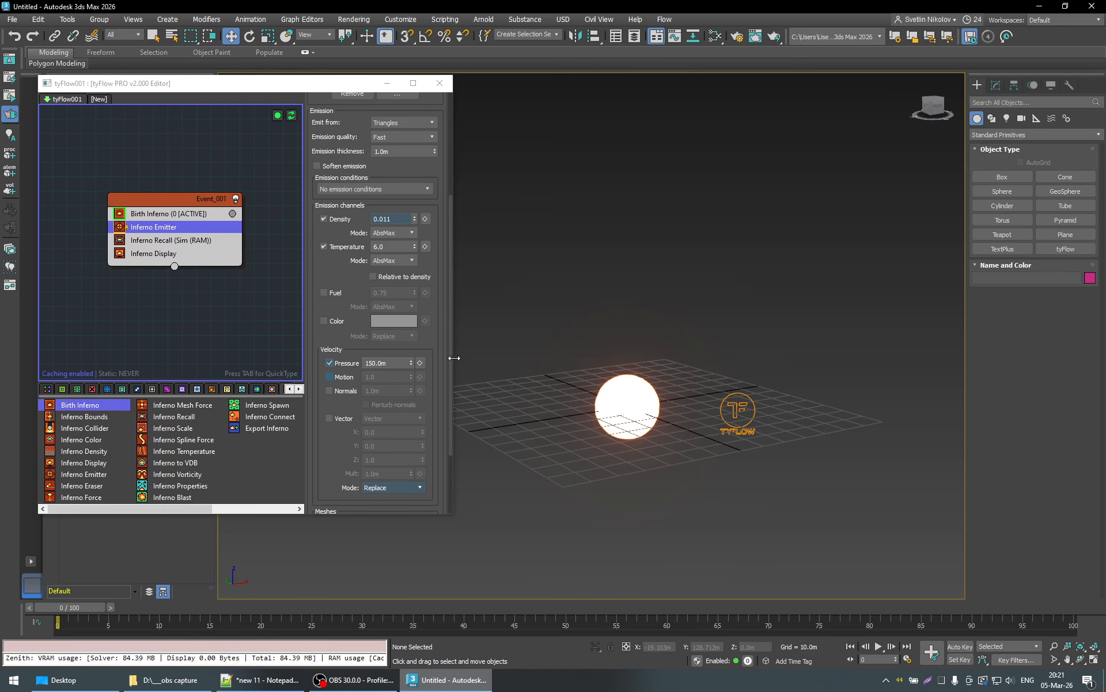
- Set the emitter's Pressure velocity to 450 m and play the burst up to frame 40
scroll(441, 359, "down", 1)
scroll(441, 358, "down", 2)
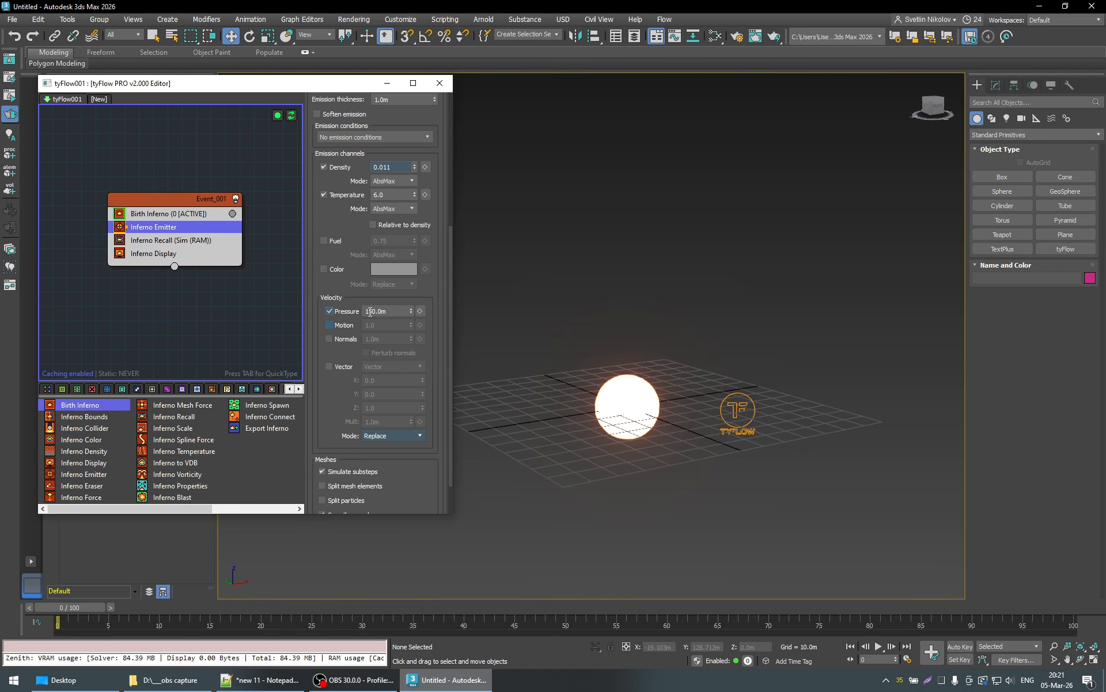
left_click_drag(369, 312, 325, 313)
type("4")
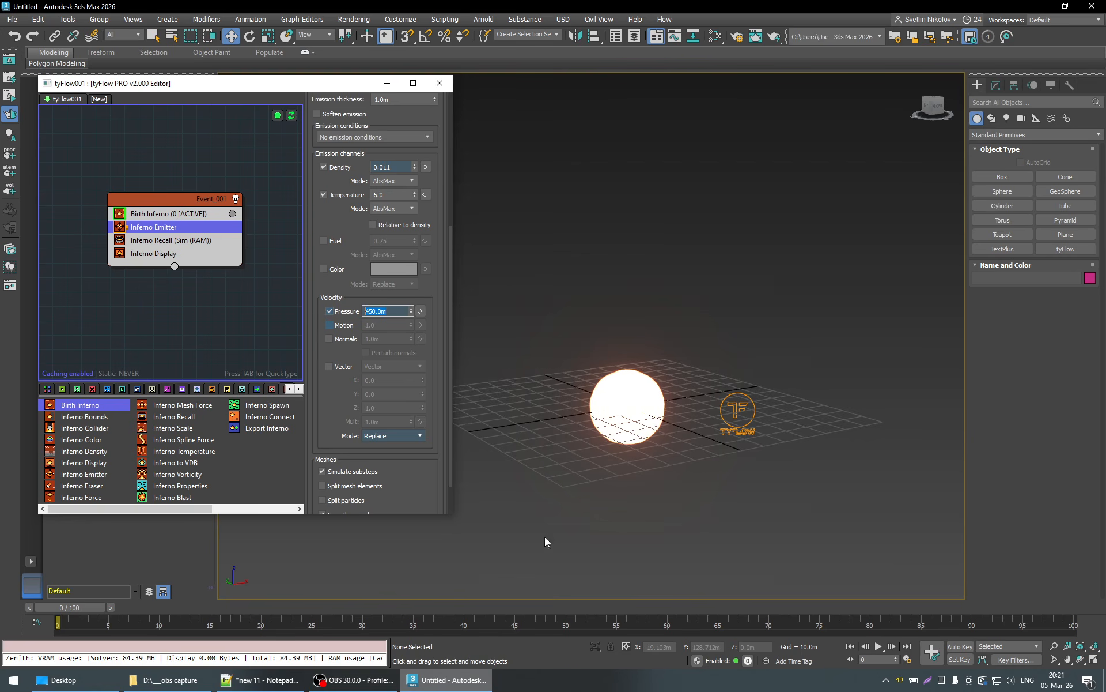
left_click(878, 648)
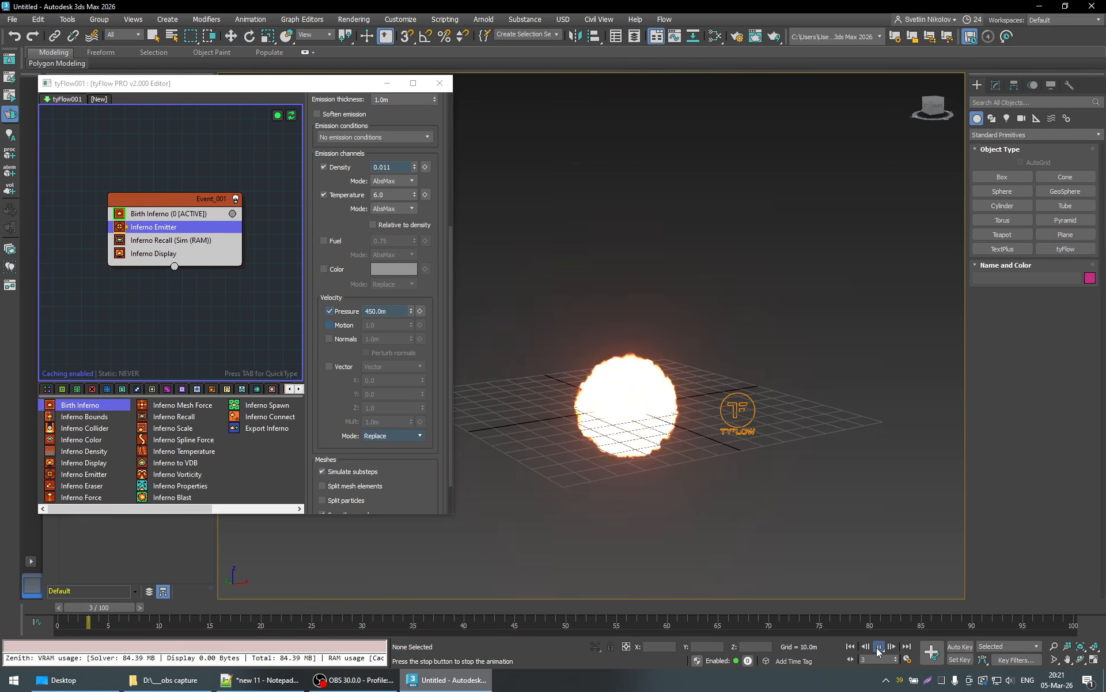
left_click(878, 648)
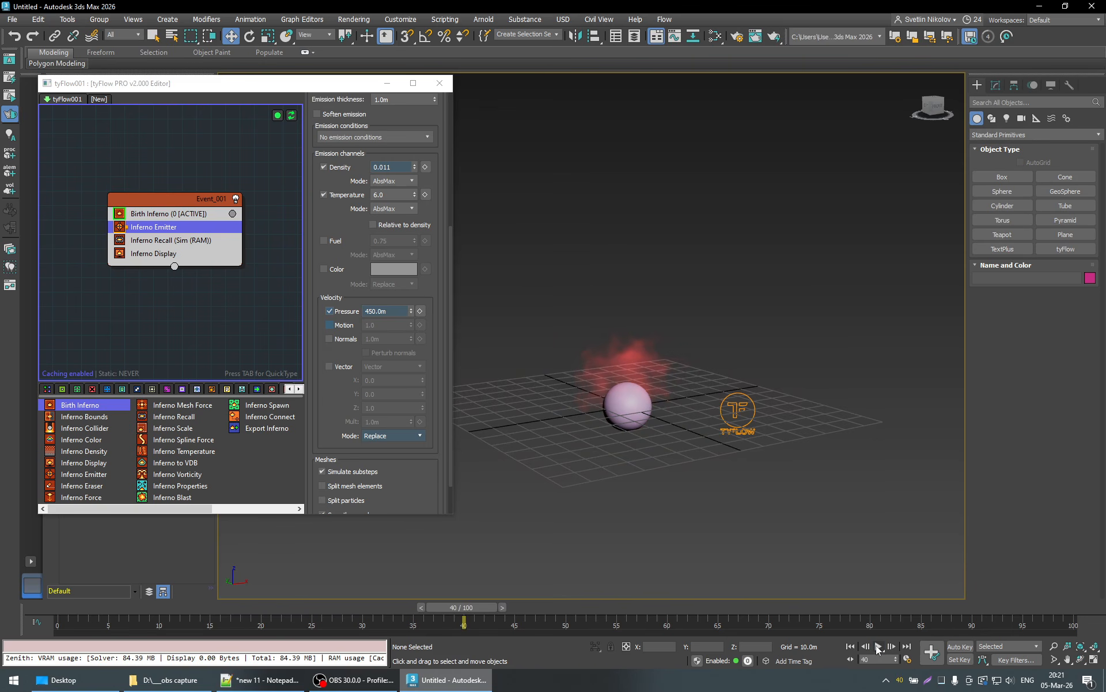
- Set the emitter's Pressure velocity to 1000 m, play the burst from frame 0 and return to the first frame
left_click(389, 312)
key("BackSpace")
key("BackSpace")
key("BackSpace")
key("BackSpace")
key("BackSpace")
key("BackSpace")
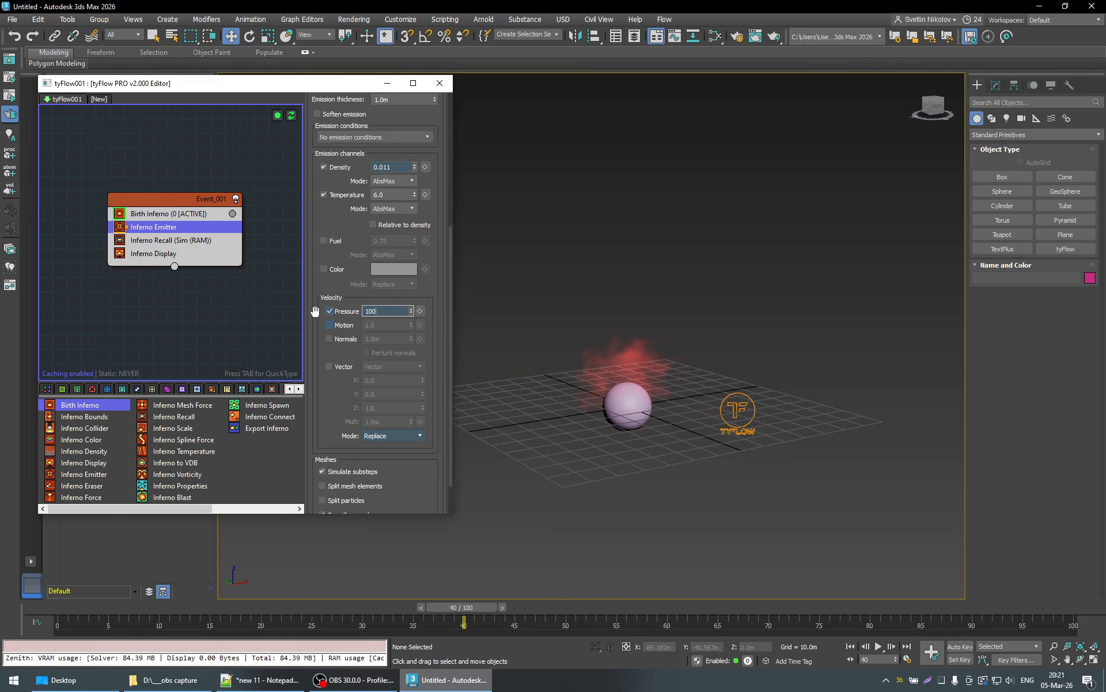
type("1000.0m")
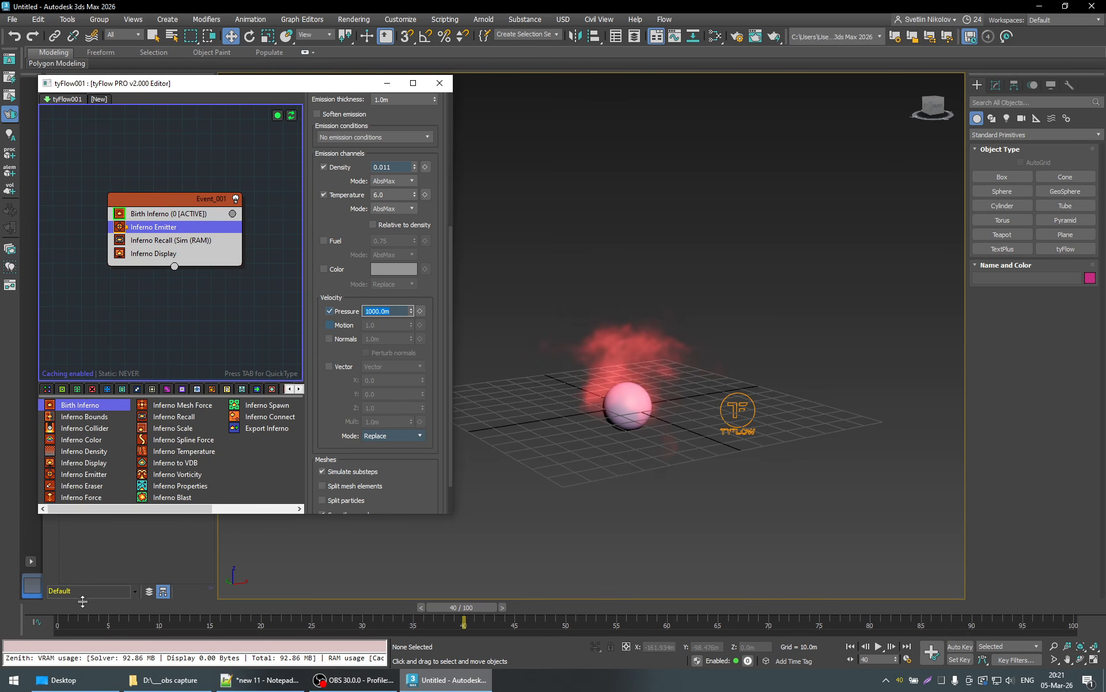
left_click(68, 607)
left_click(878, 646)
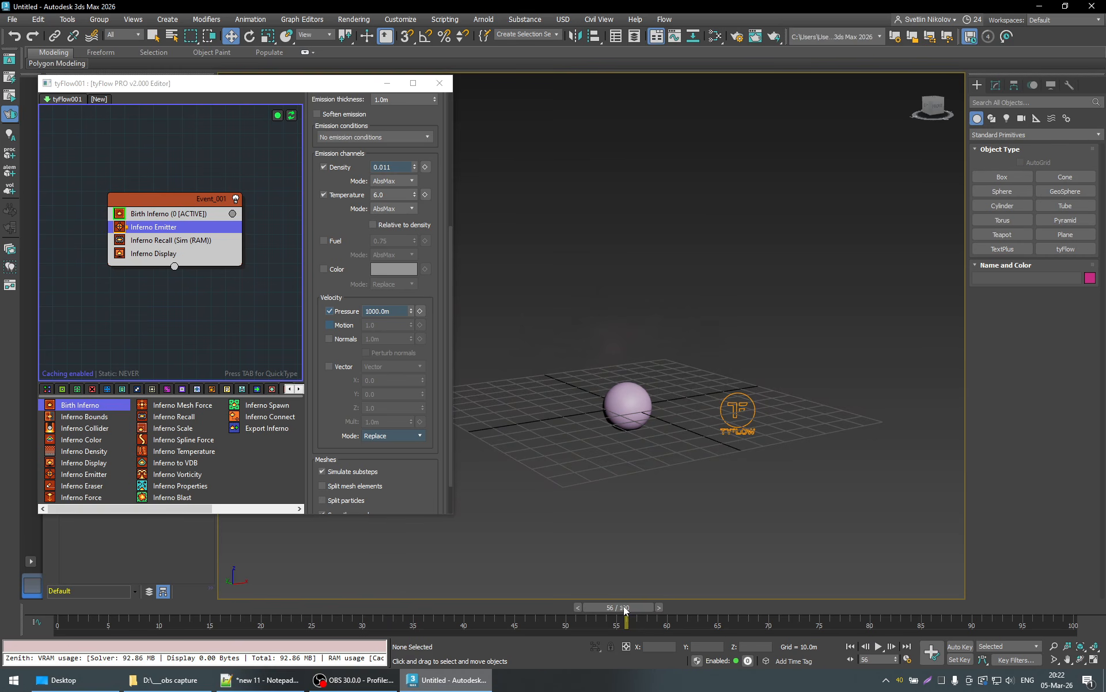
left_click_drag(623, 606, 68, 607)
- Try a Pressure velocity of 4500 m on the emitter, and settle on 450 m
left_click(381, 311)
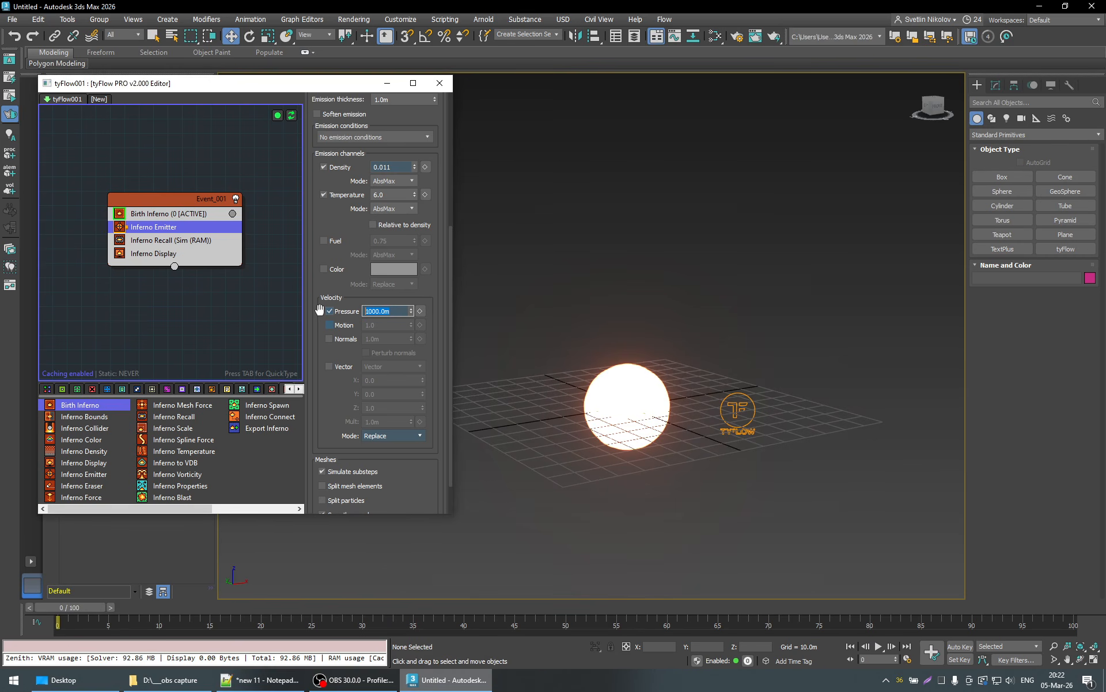
type("4500")
key("Return")
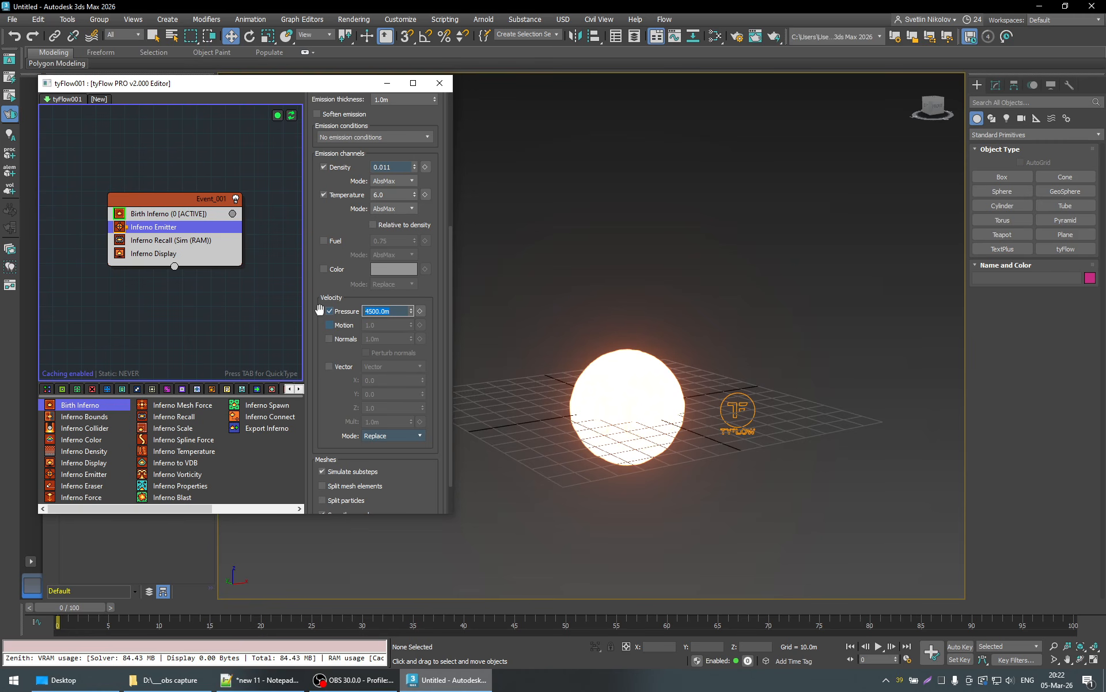
type("450")
key("Return")
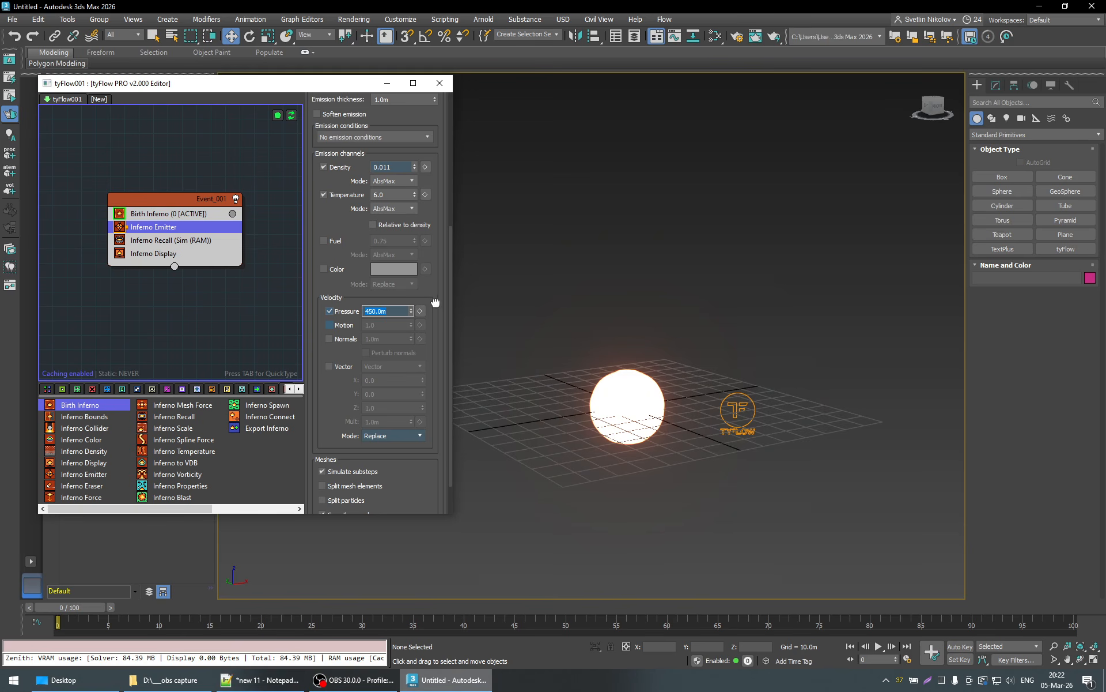
- Examine the emitter's emission settings and its Emit from options, keeping Triangles
scroll(435, 303, "up", 3)
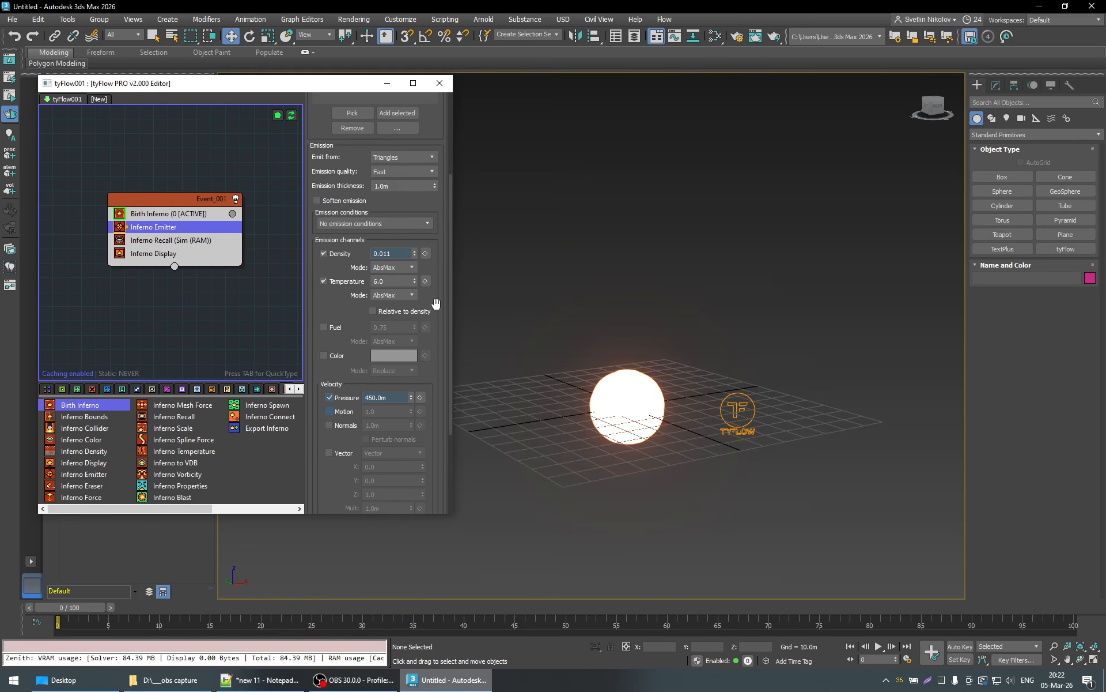
scroll(436, 303, "down", 2)
scroll(436, 303, "up", 2)
scroll(437, 304, "up", 2)
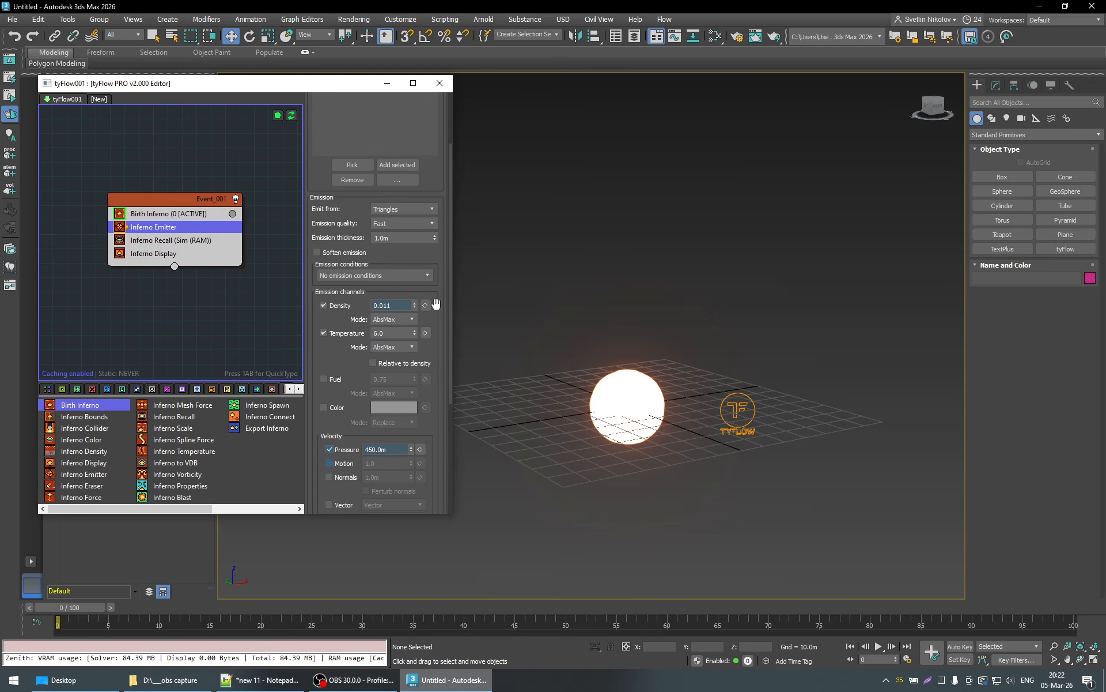
scroll(442, 268, "up", 1)
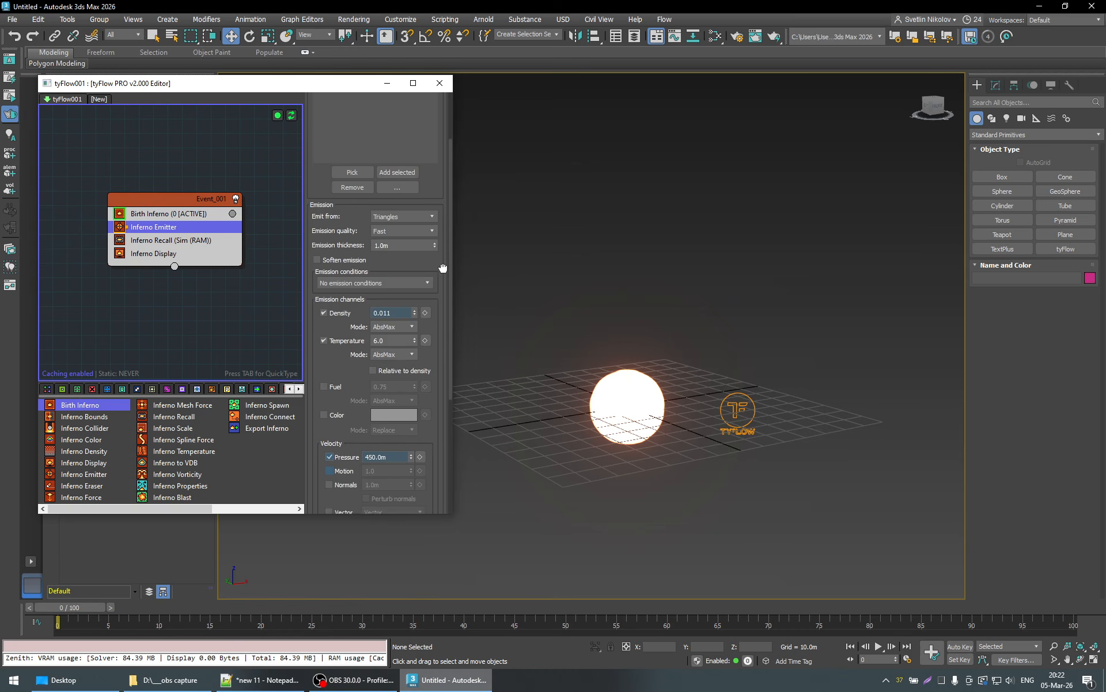
scroll(442, 268, "up", 2)
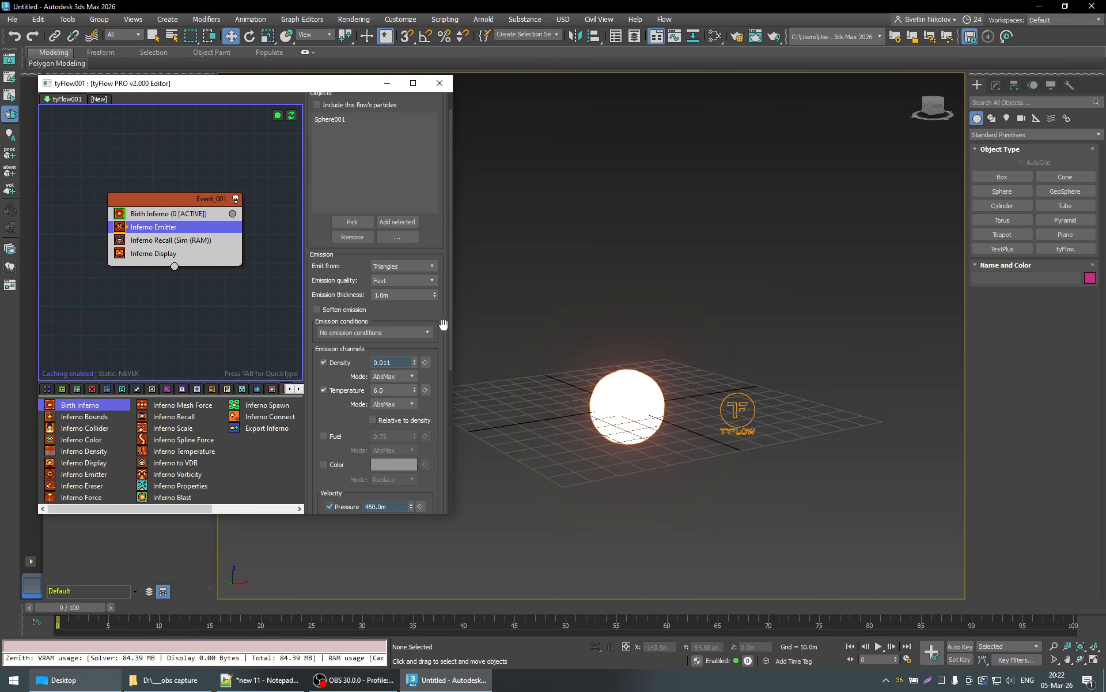
left_click(402, 266)
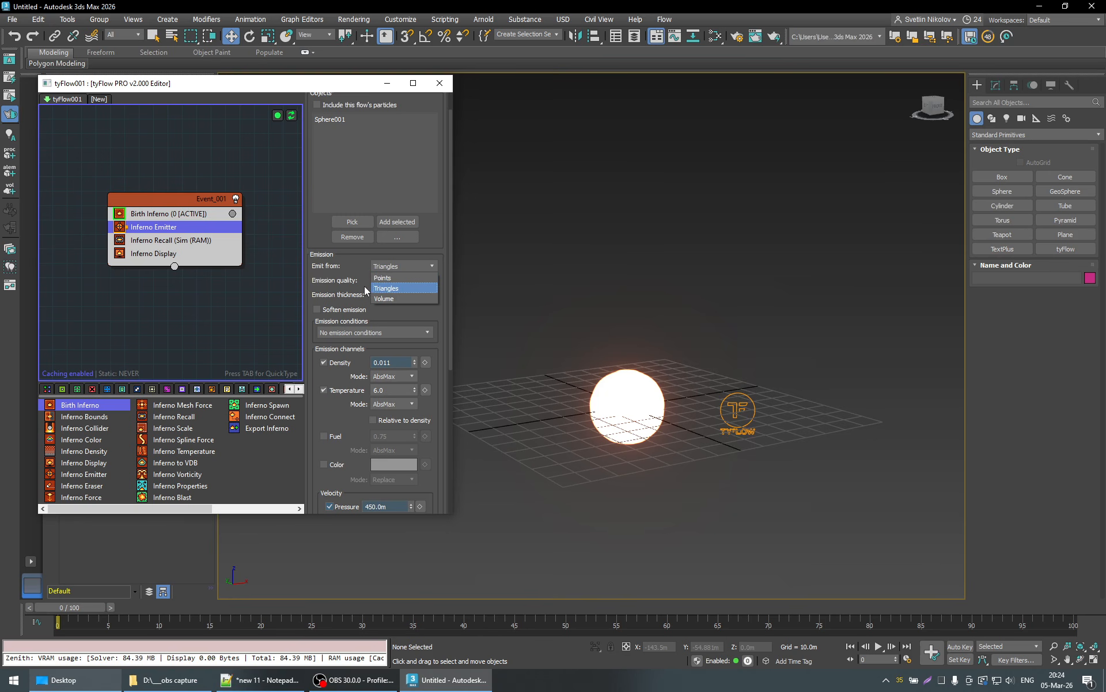
left_click(391, 266)
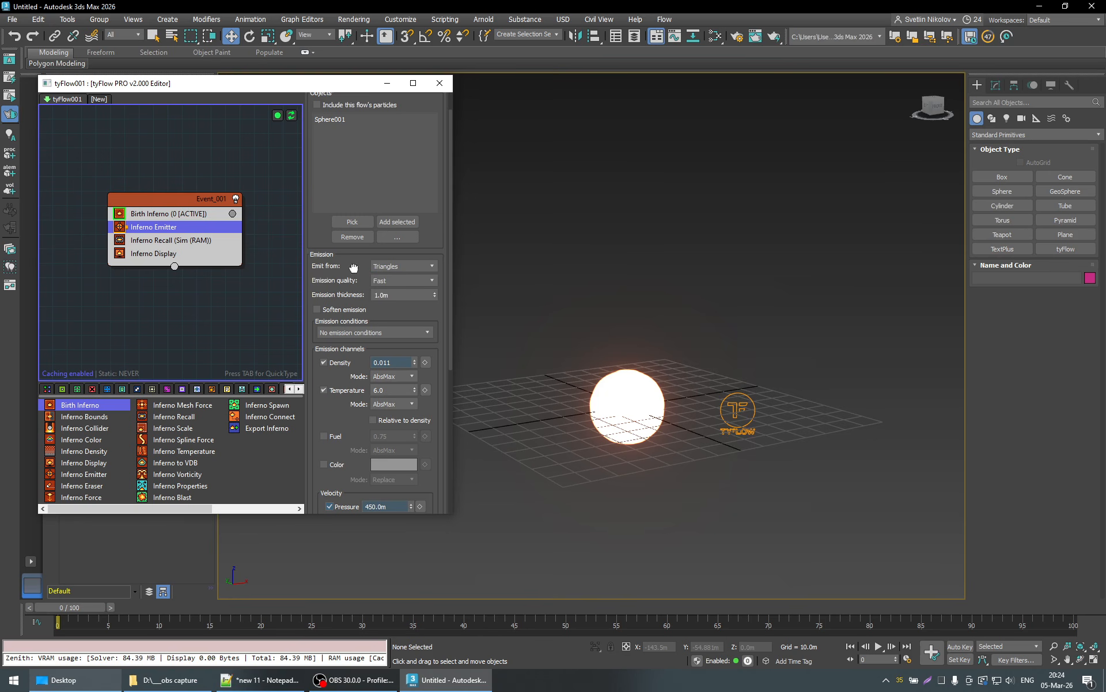
left_click(393, 267)
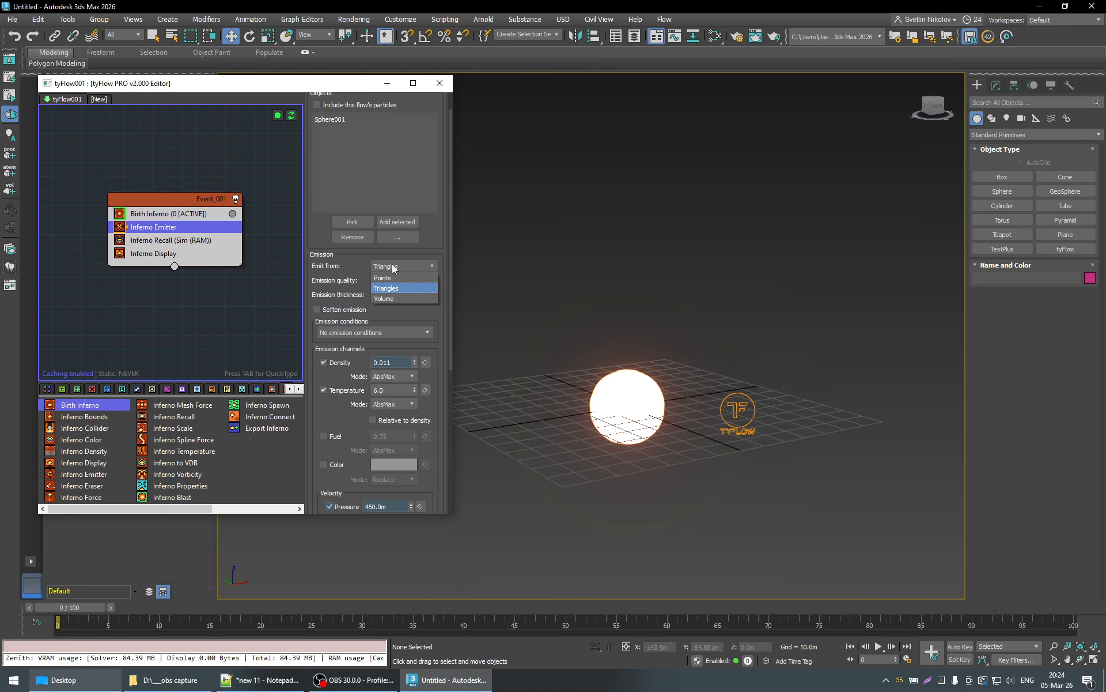
left_click(387, 289)
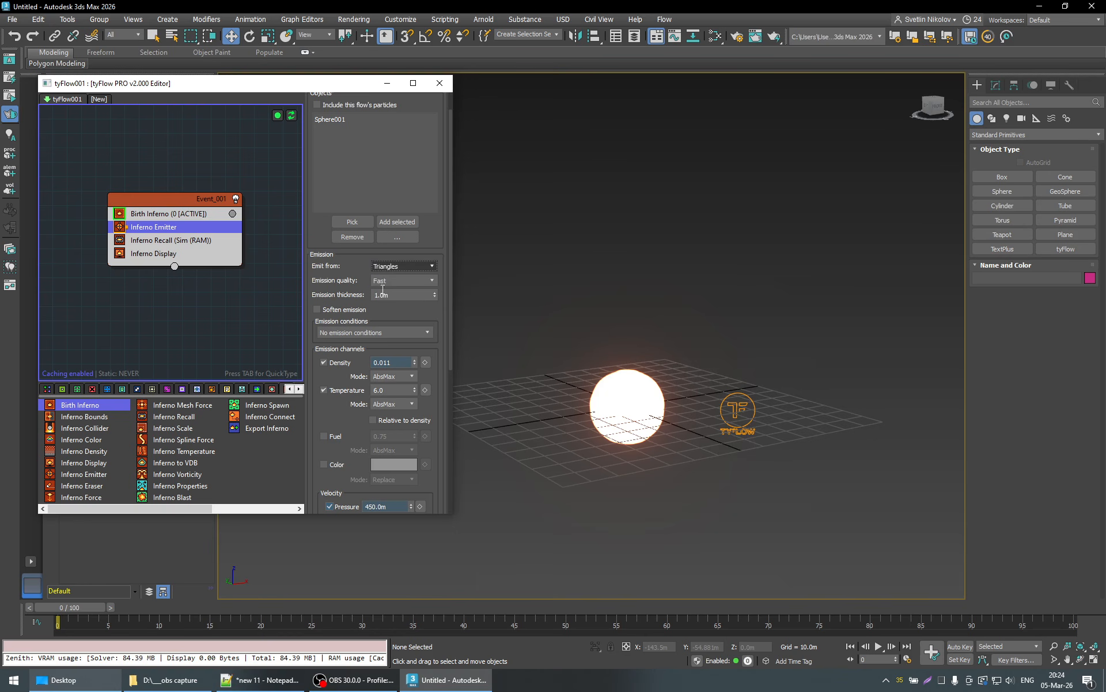
- Try emission thicknesses of 15, 5 and 1 m on the Inferno Emitter, and settle on 15 m
left_click_drag(396, 295, 327, 295)
type("15")
key("Return")
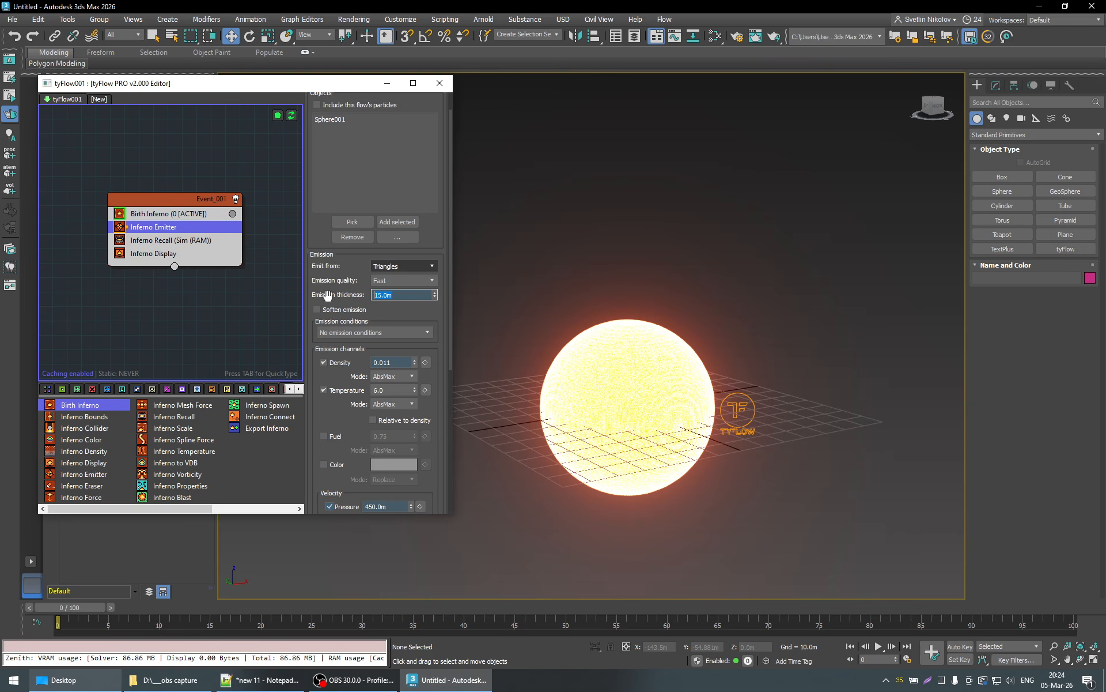
type("5")
key("Return")
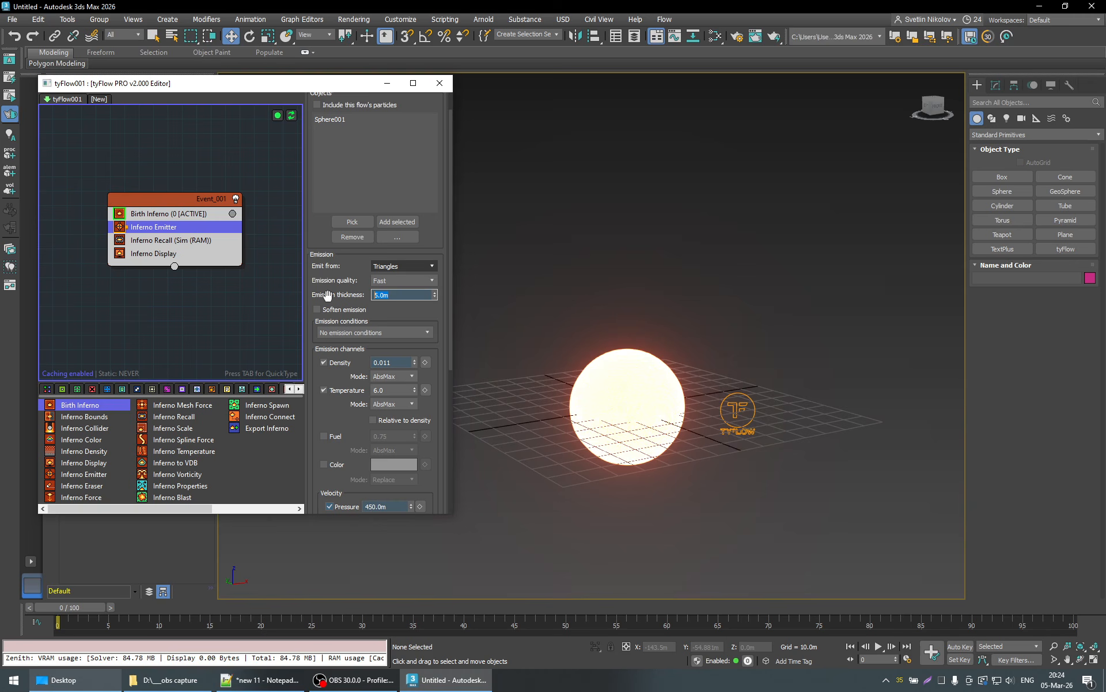
type("1")
key("Return")
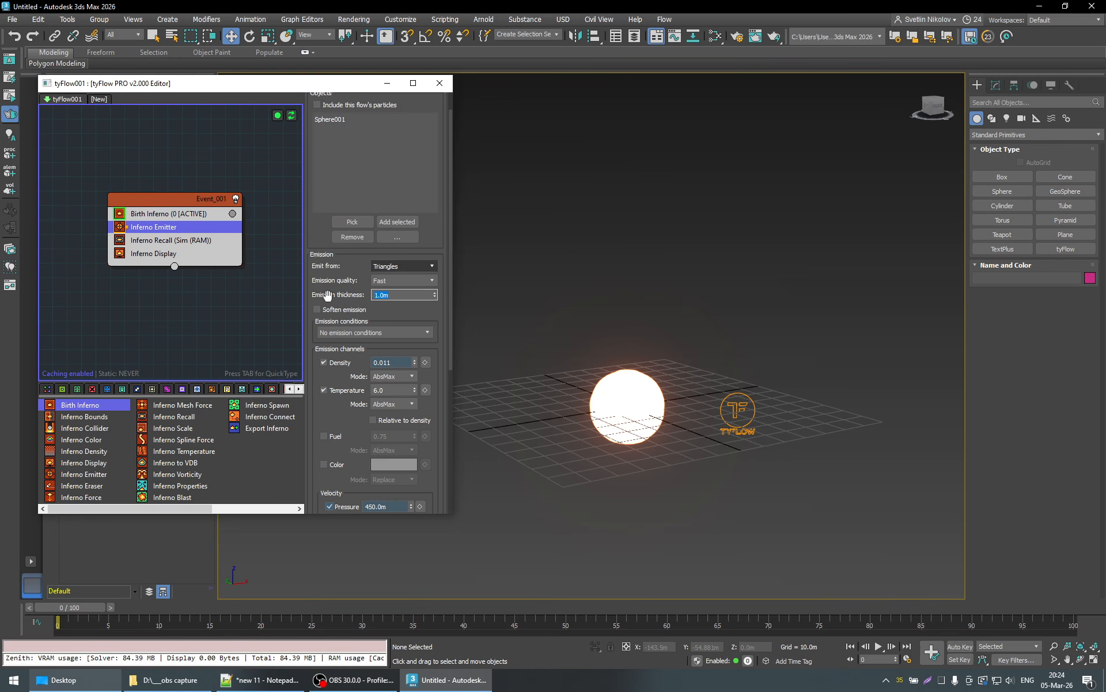
type("15")
key("Return")
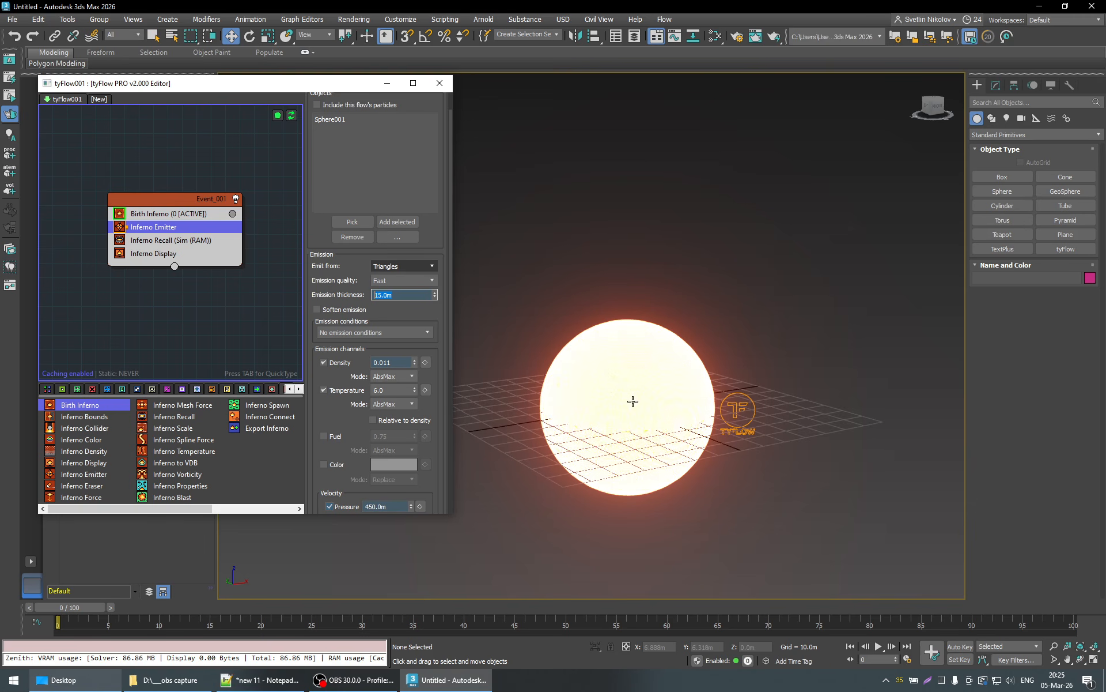
- Check the sphere's parameters, then try emitting from Volume with emission thicknesses of 0 and 1 m on the Inferno Emitter
left_click(996, 85)
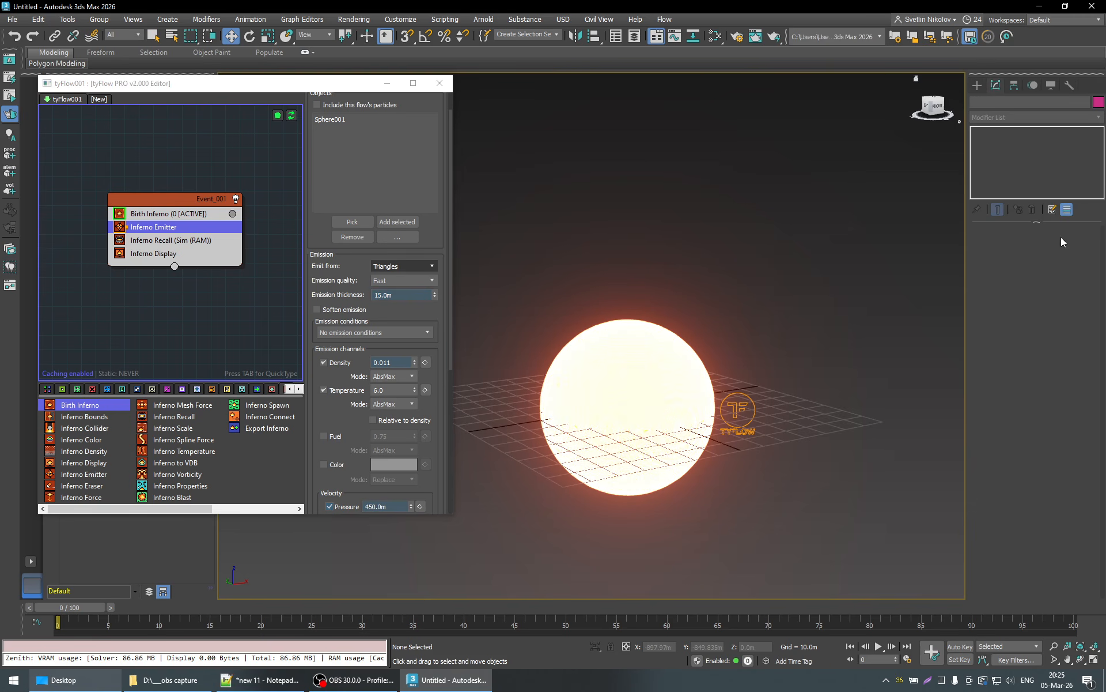
left_click(618, 415)
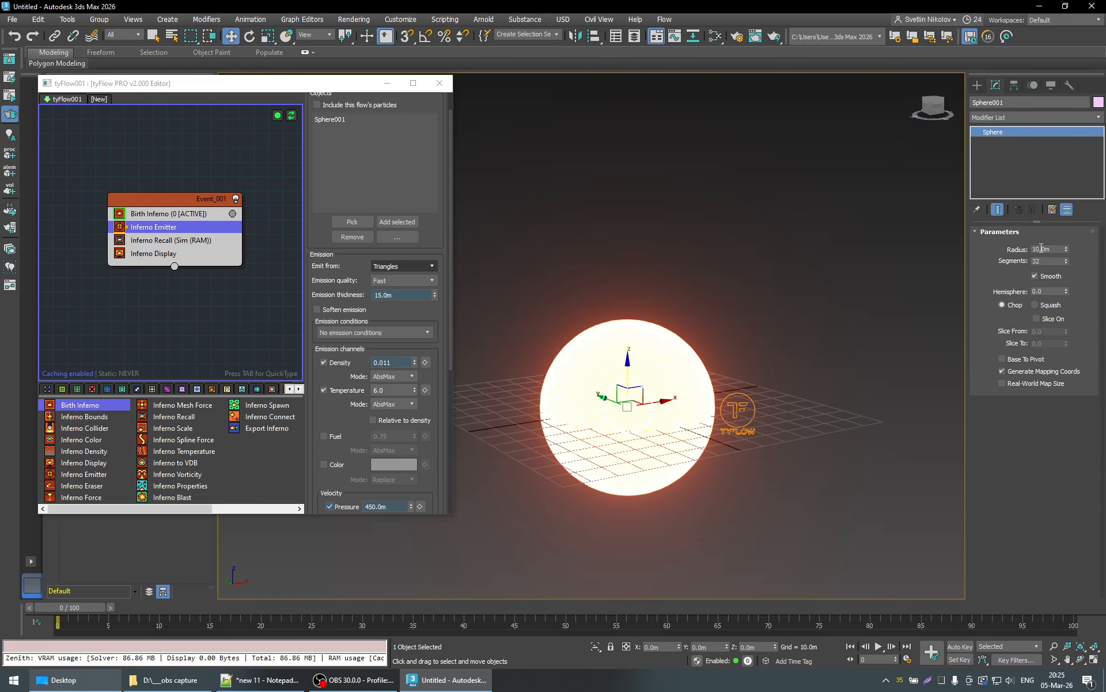
left_click(400, 266)
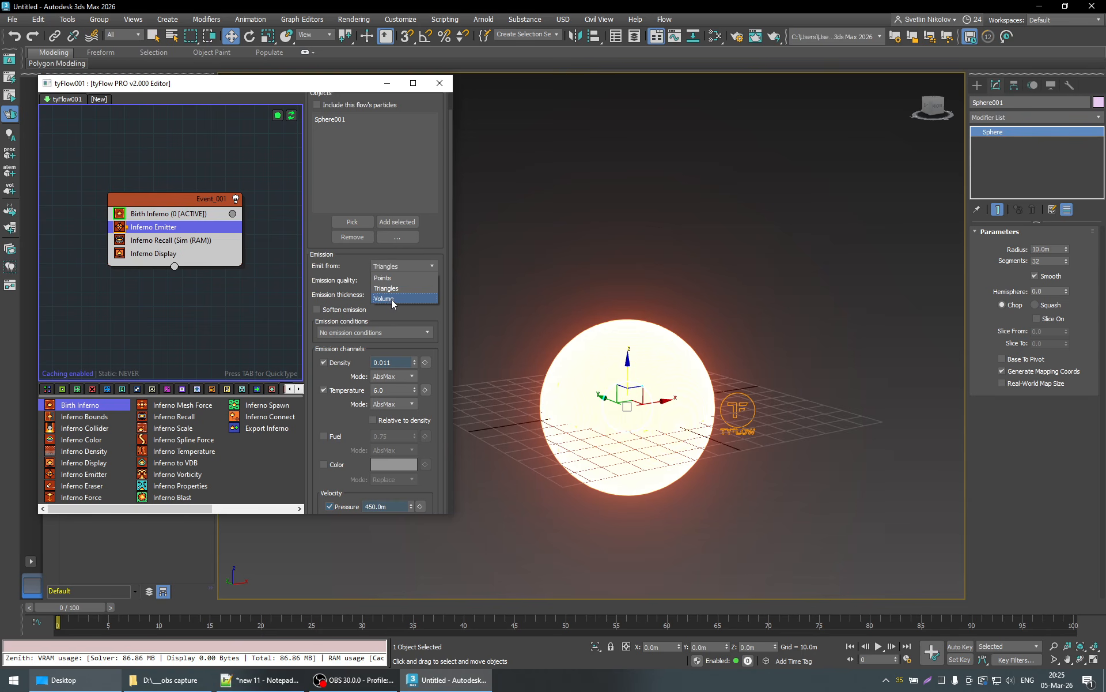
left_click(392, 298)
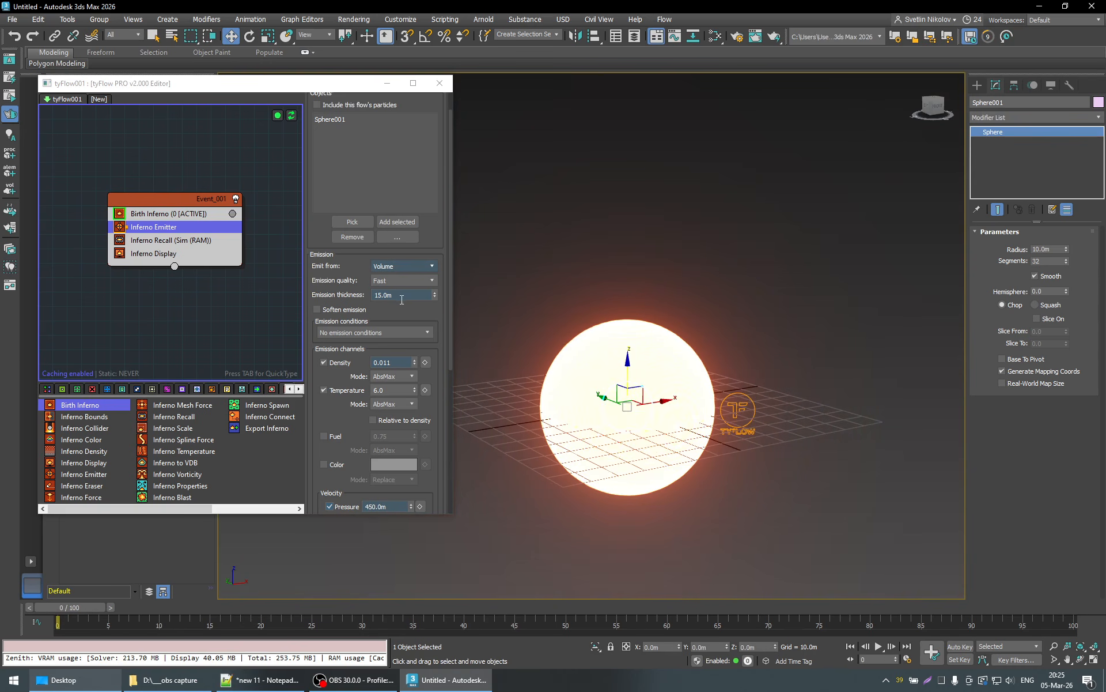
left_click_drag(402, 299, 349, 296)
type("0")
key("Return")
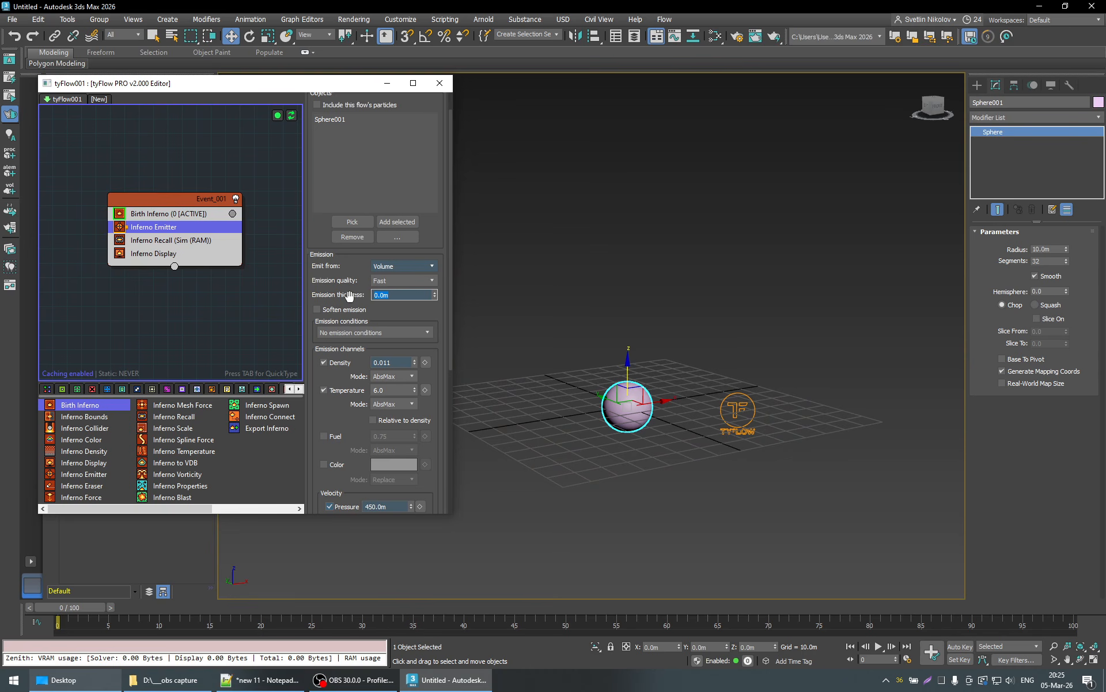
type("1")
key("Return")
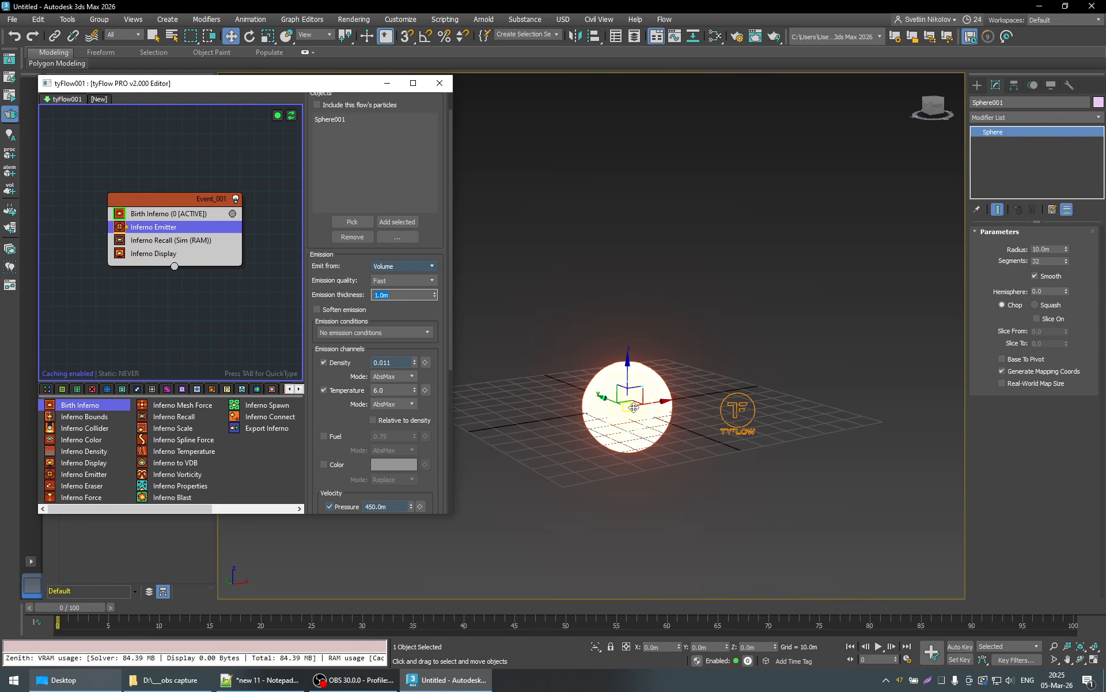
- Set the Inferno Emitter to emit from Triangles with an emission thickness of 15 m
left_click(400, 266)
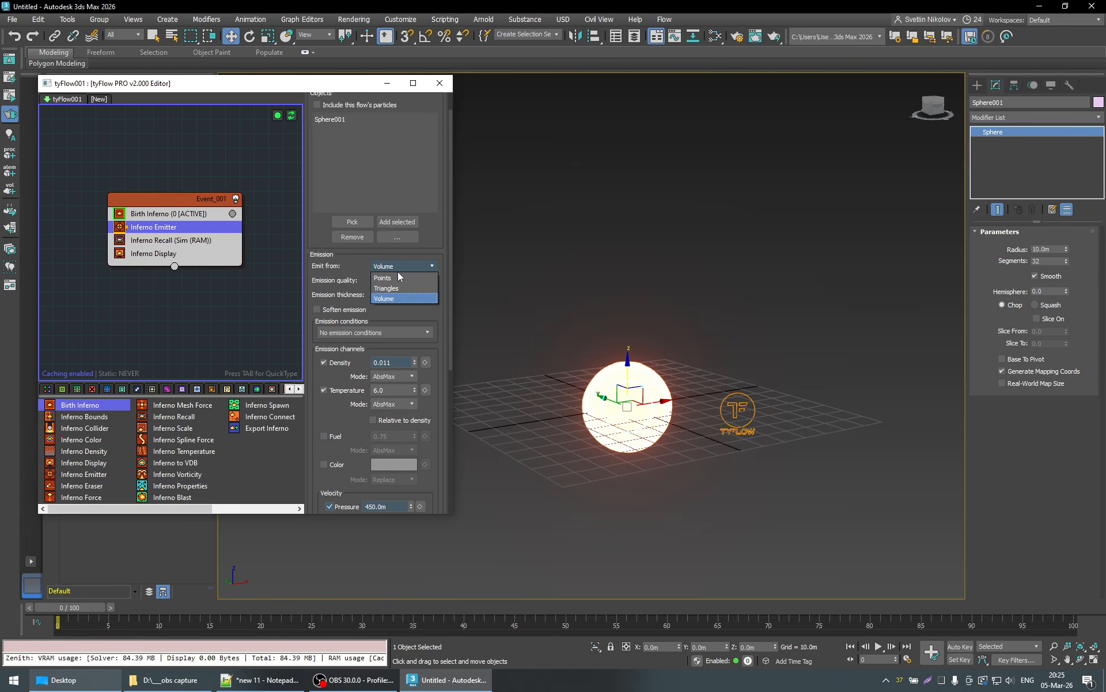
left_click(392, 288)
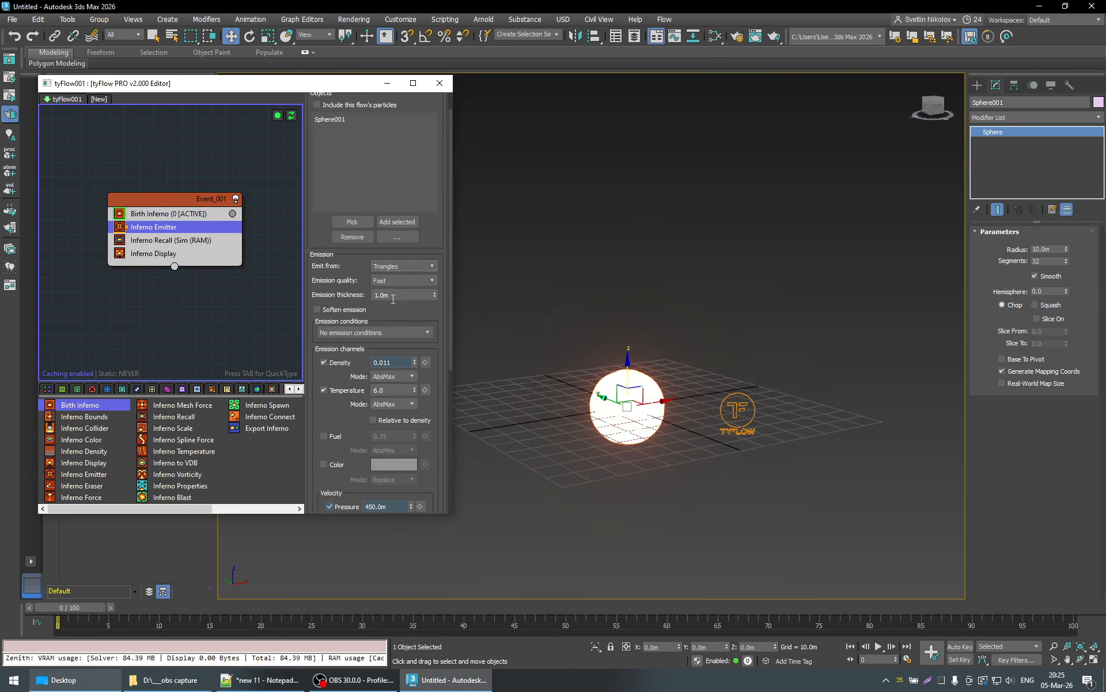
left_click(400, 296)
type("15")
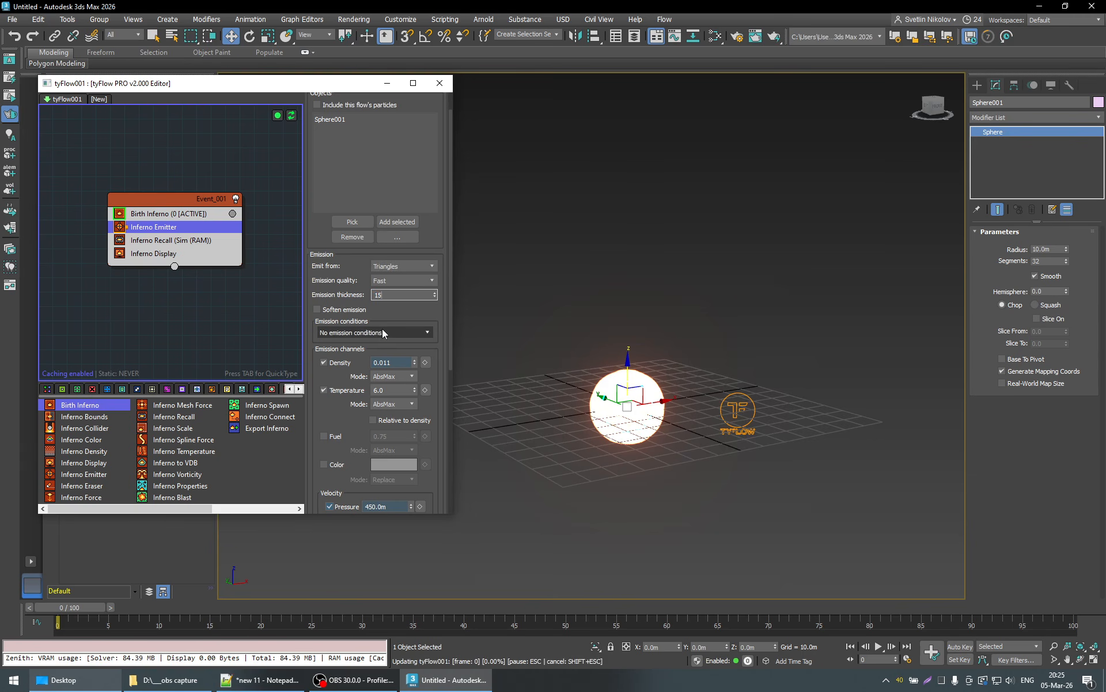
key("Return")
left_click(342, 293)
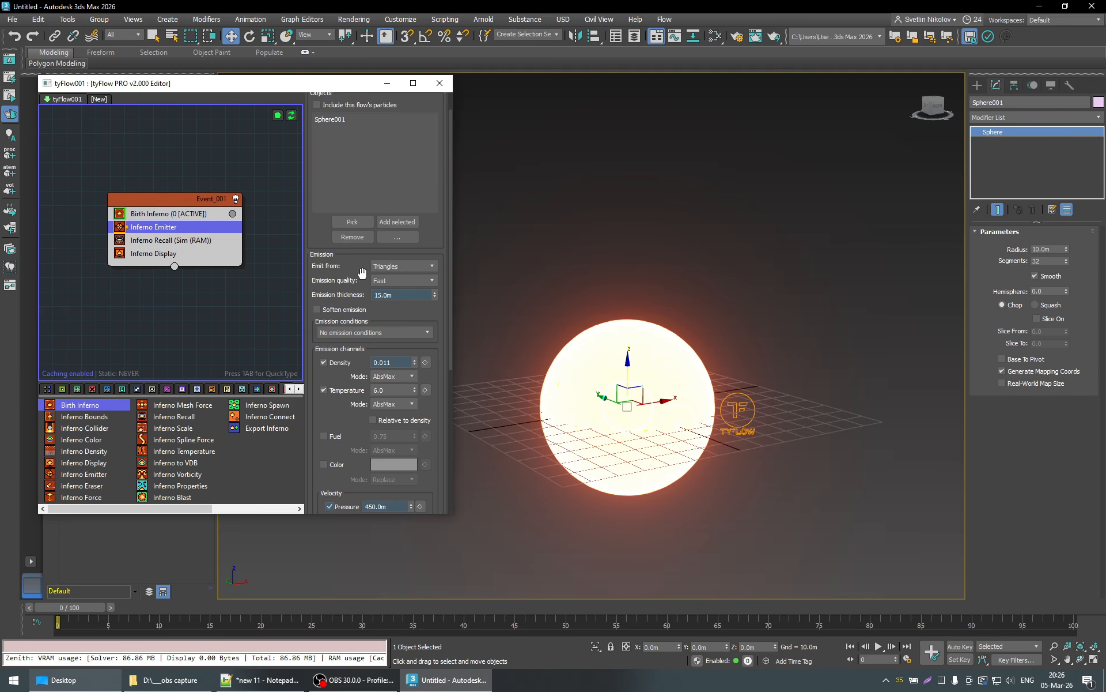
- Play the burst from the first frame and advance the simulation to frame 92
scroll(439, 313, "down", 1)
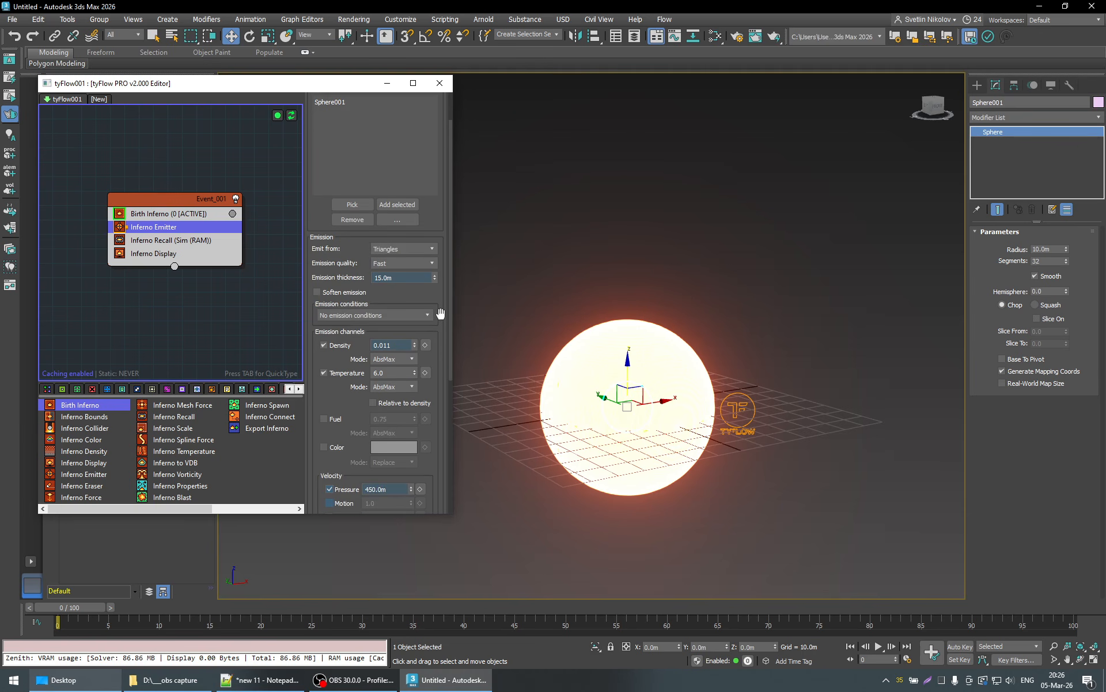
key("q")
scroll(444, 311, "down", 1)
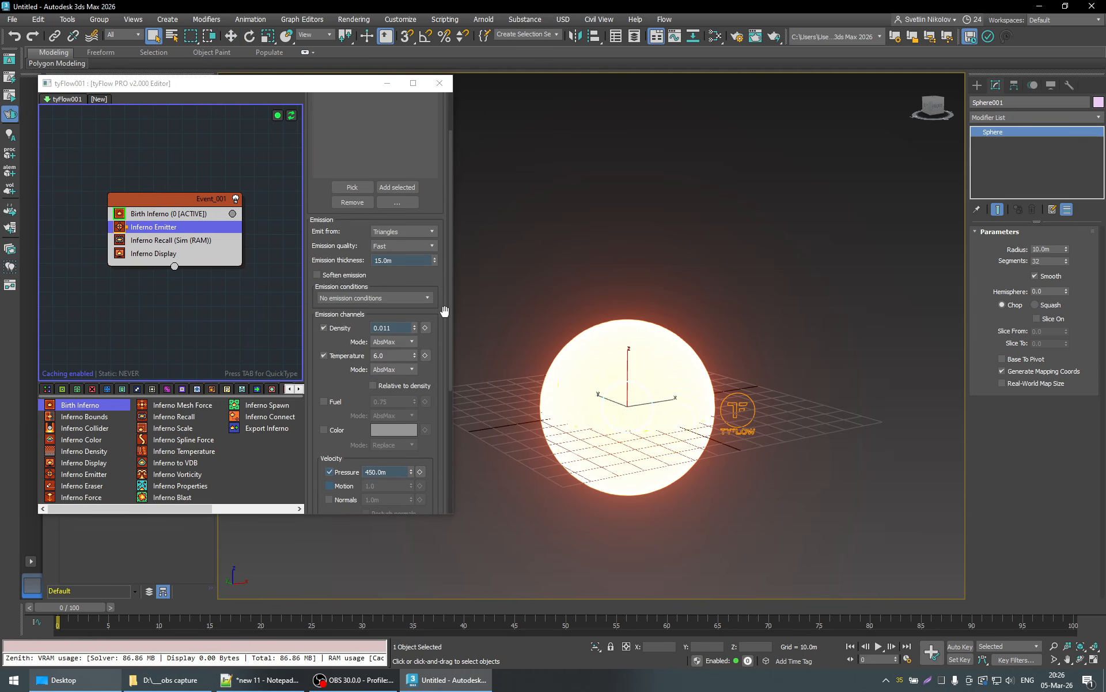
scroll(444, 311, "up", 2)
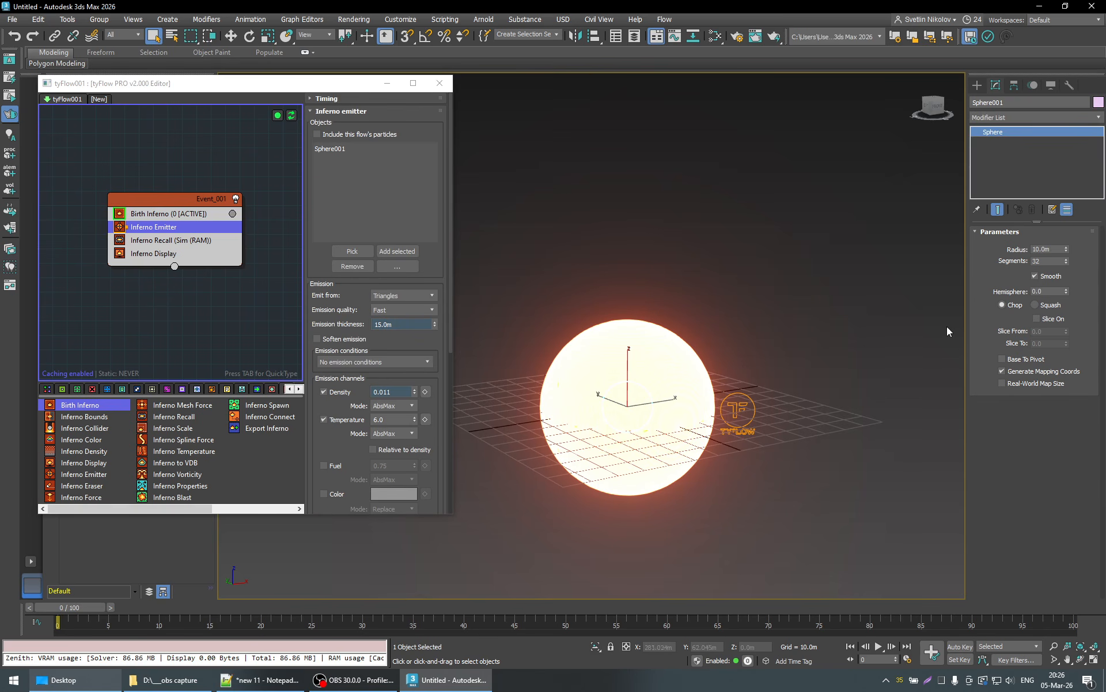
left_click(878, 646)
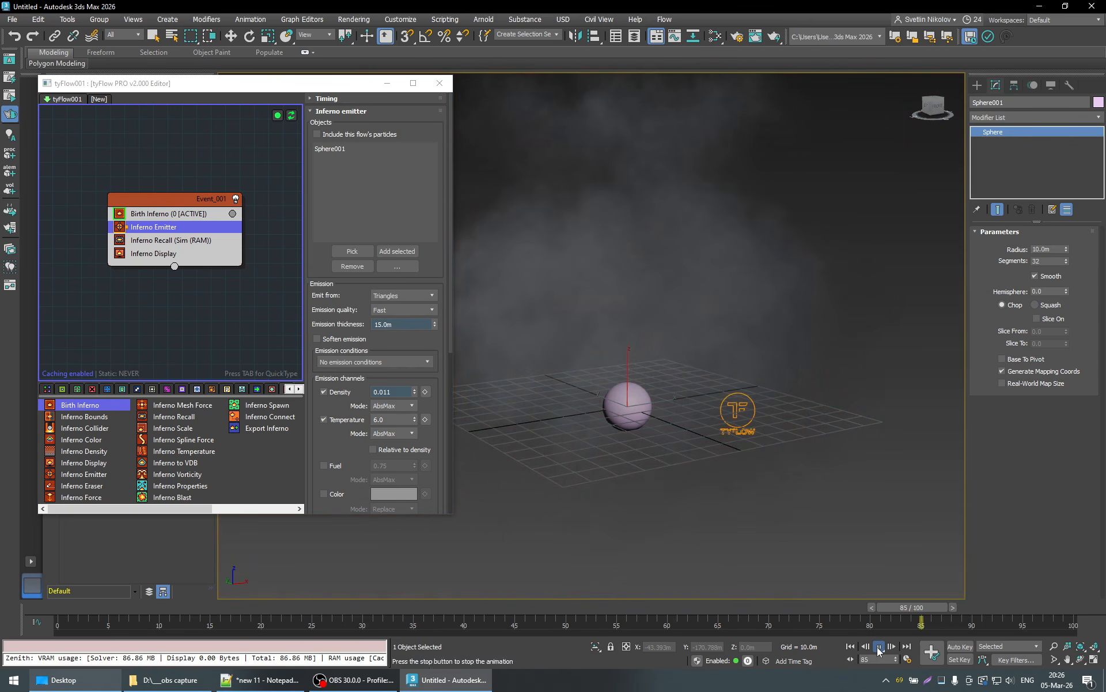
left_click(878, 646)
scroll(686, 390, "down", 4)
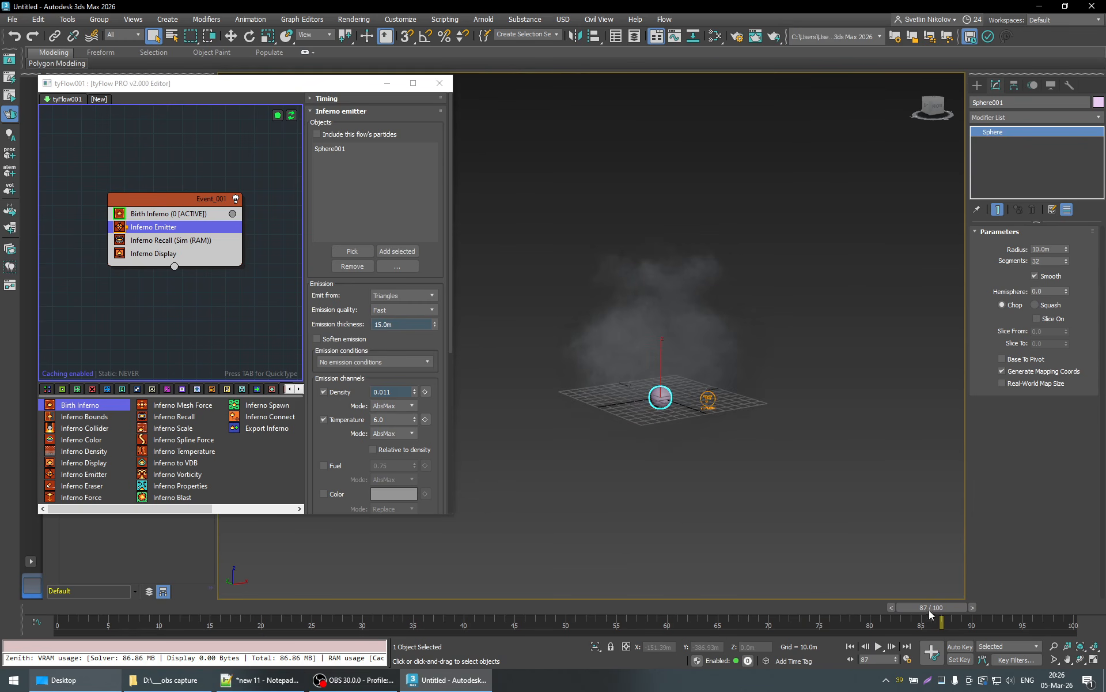
left_click_drag(929, 610, 973, 604)
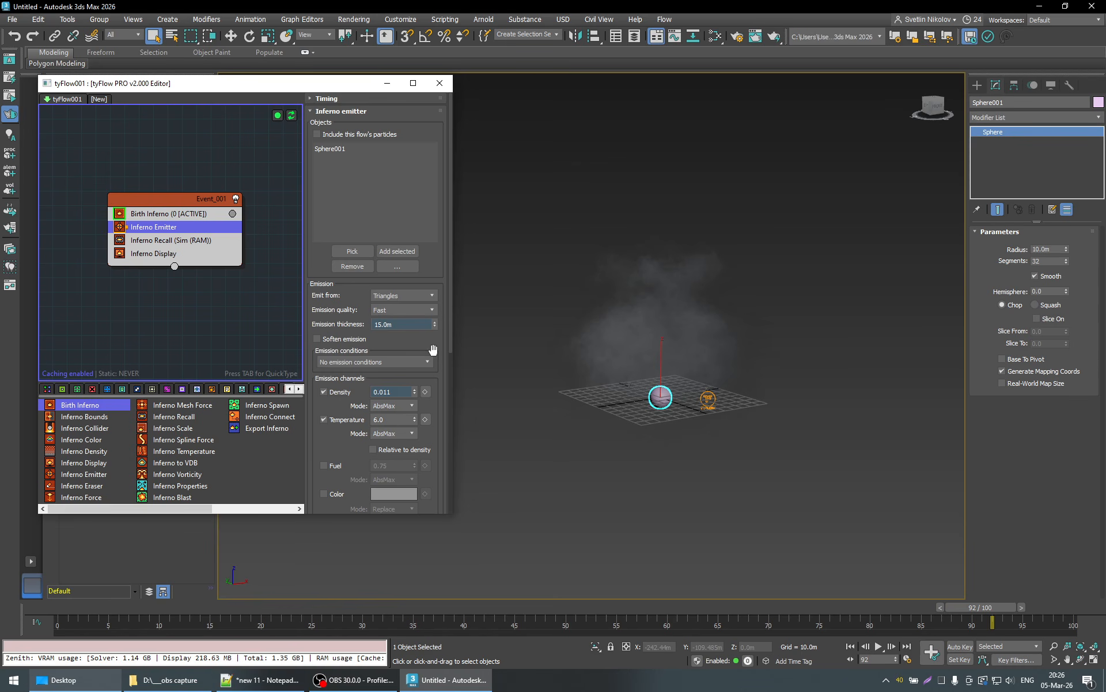
- Review the emitter's emission and velocity settings and scrub the timeline to frame 42
scroll(436, 352, "down", 5)
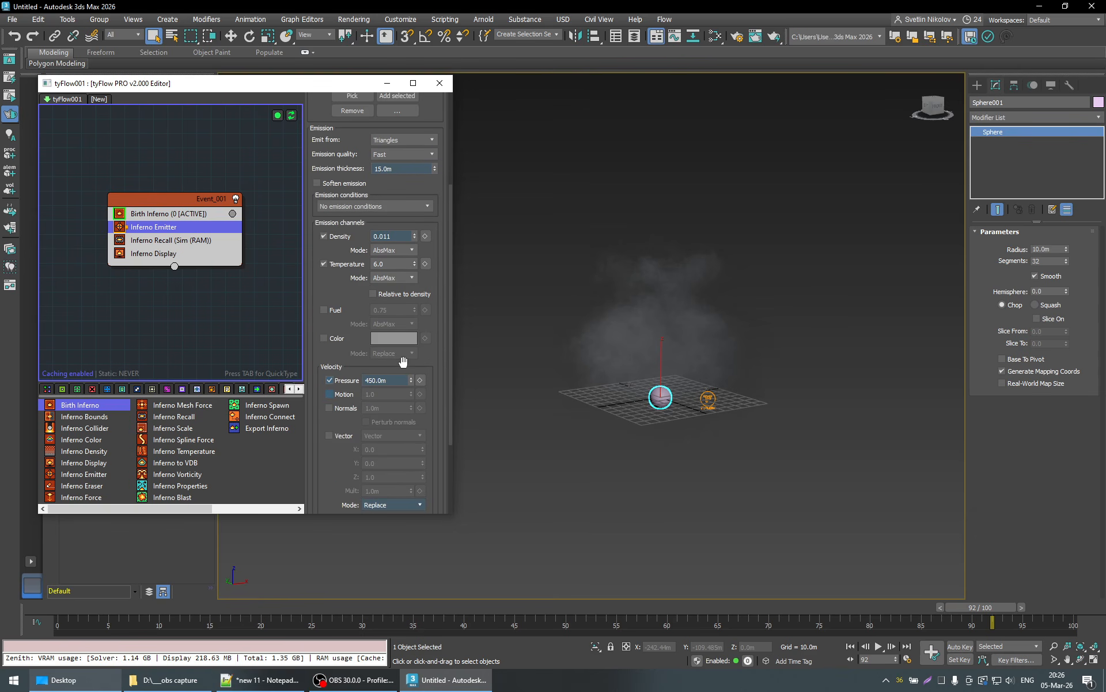
scroll(435, 358, "up", 2)
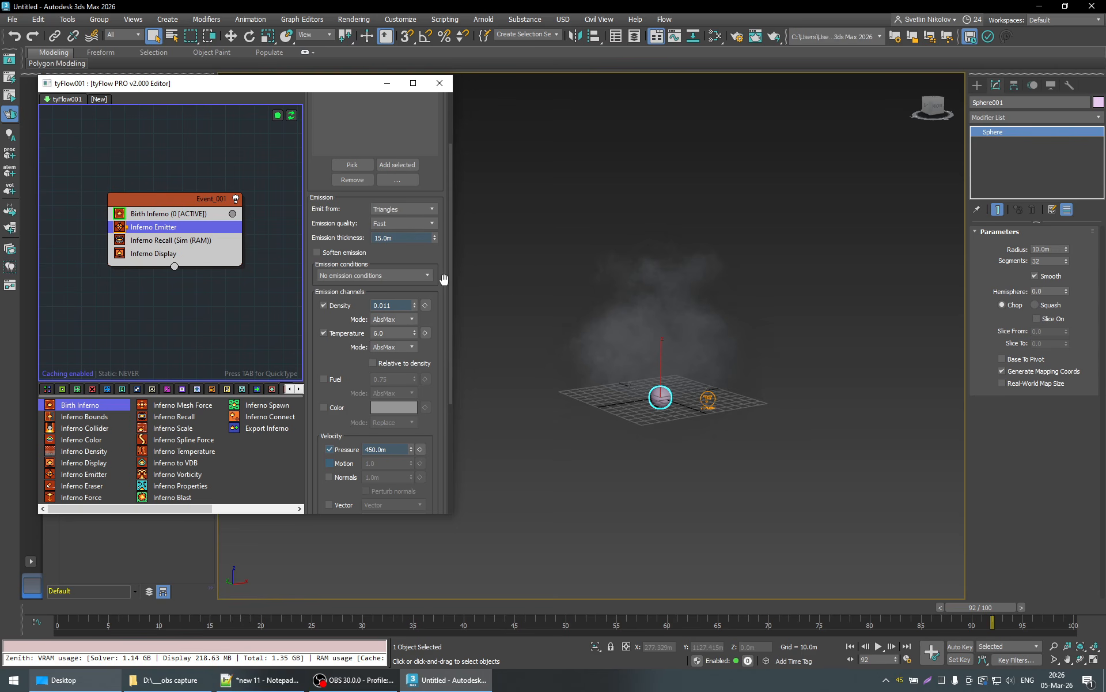
left_click_drag(143, 607, 484, 599)
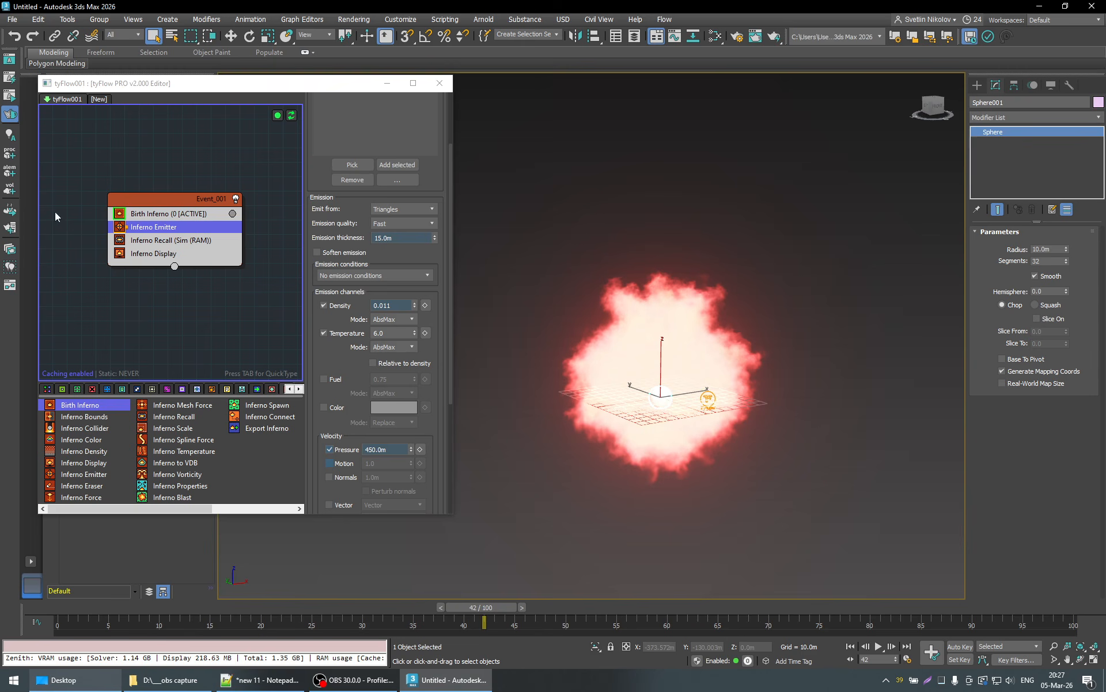
- Set the temperature Cooling of the Birth Inferno operator to 0
left_click(153, 213)
scroll(444, 208, "up", 3)
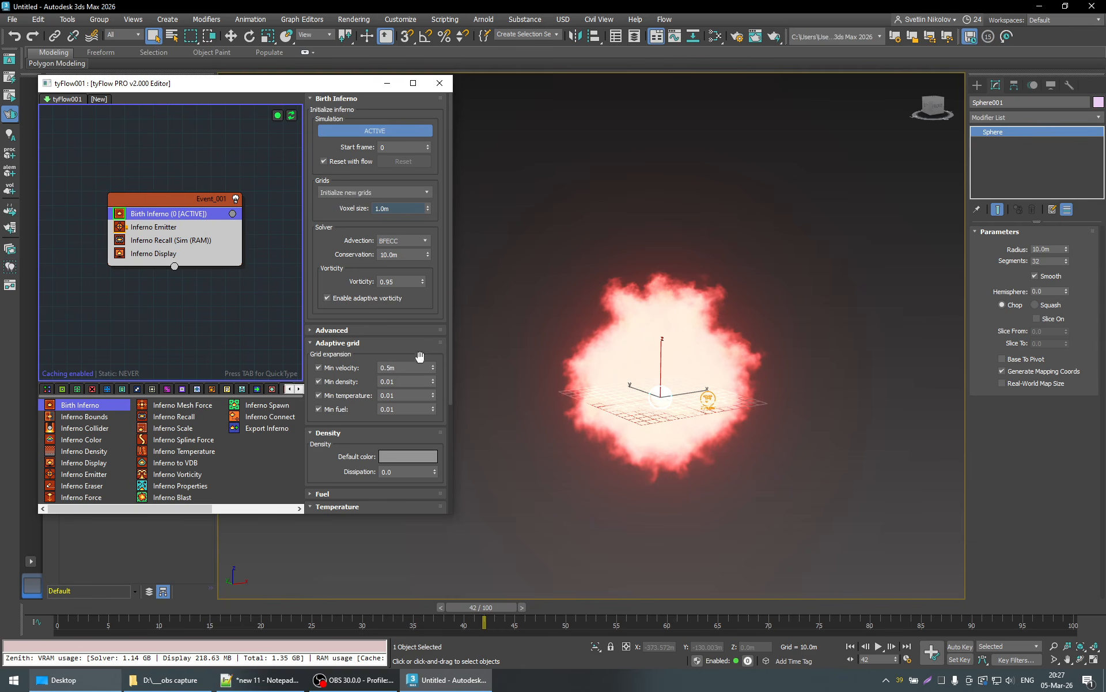
scroll(445, 384, "down", 5)
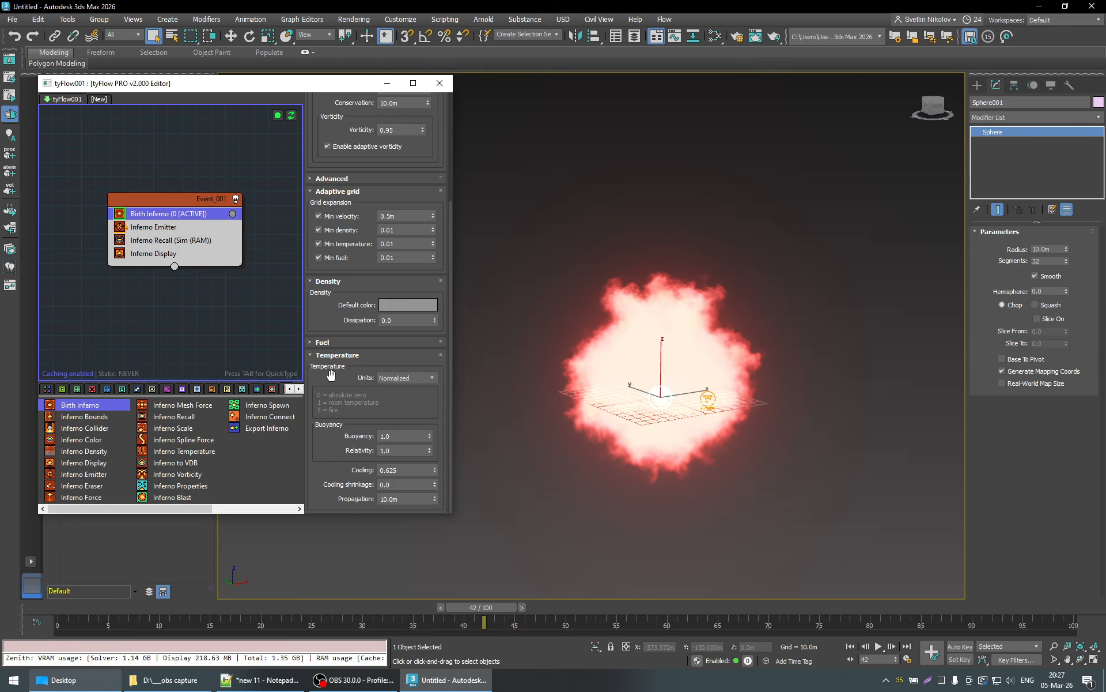
double_click(398, 470)
type("0")
key("Return")
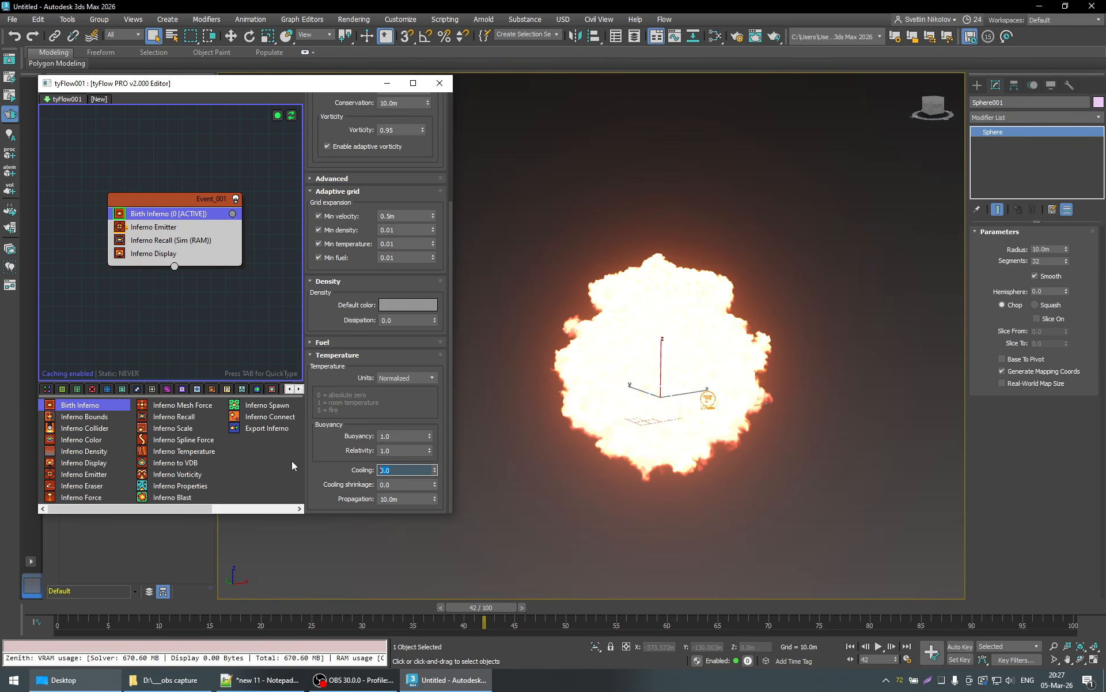
- Scrub the simulation from frame 19 to about frame 74 and play it on to frame 92
left_click(260, 606)
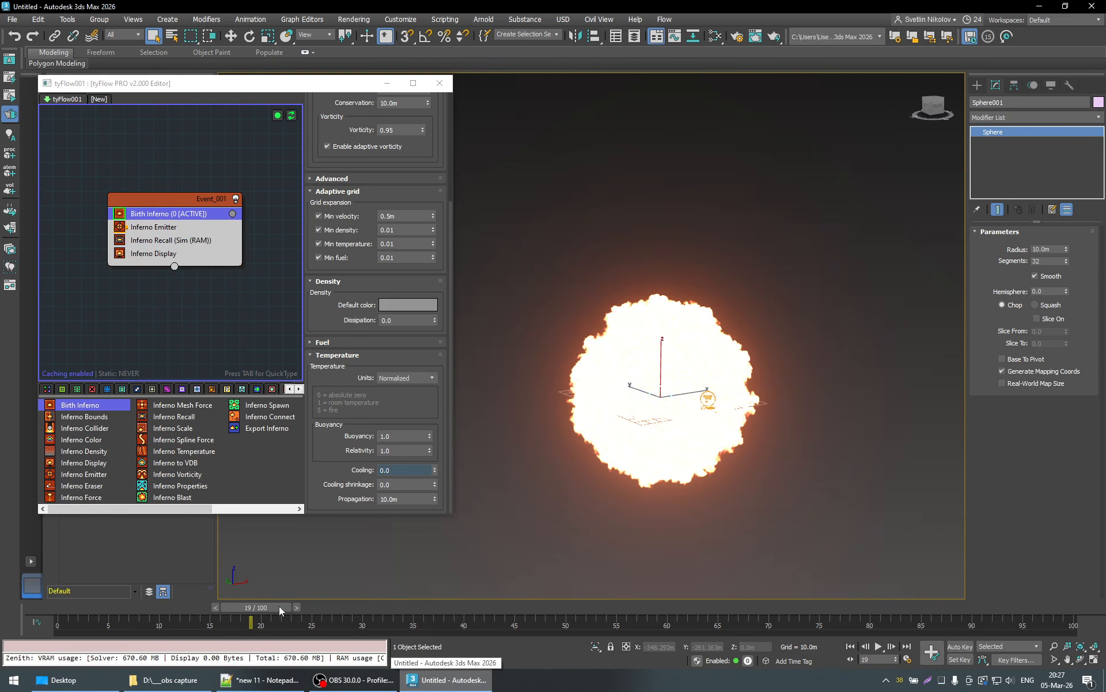
left_click_drag(279, 606, 816, 604)
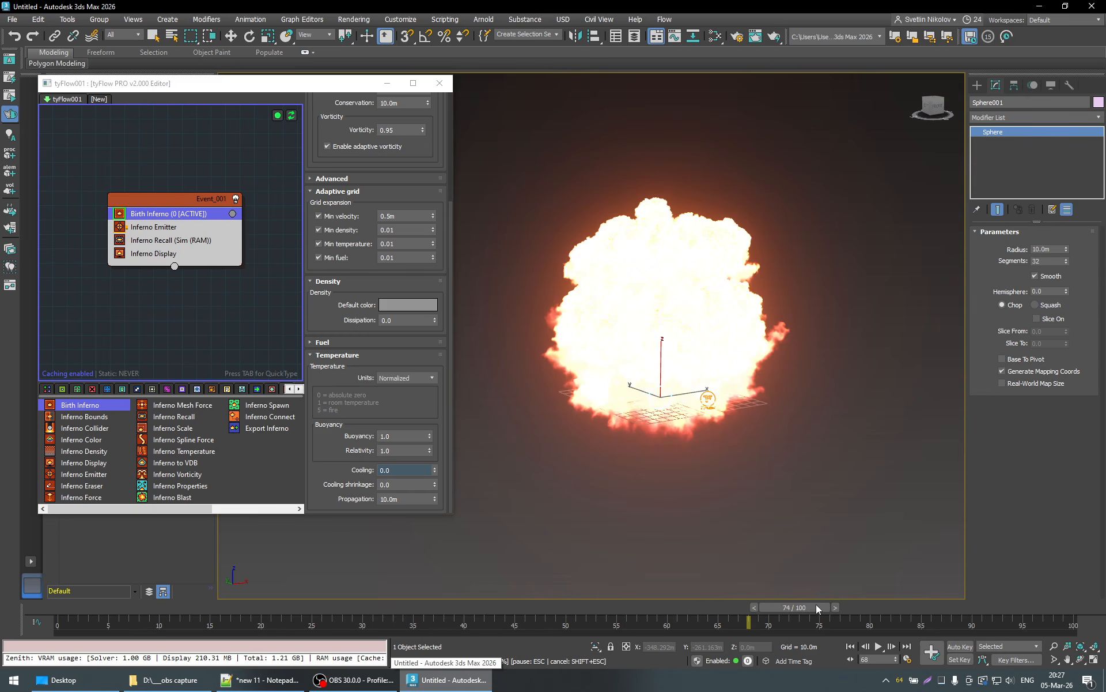
left_click(879, 648)
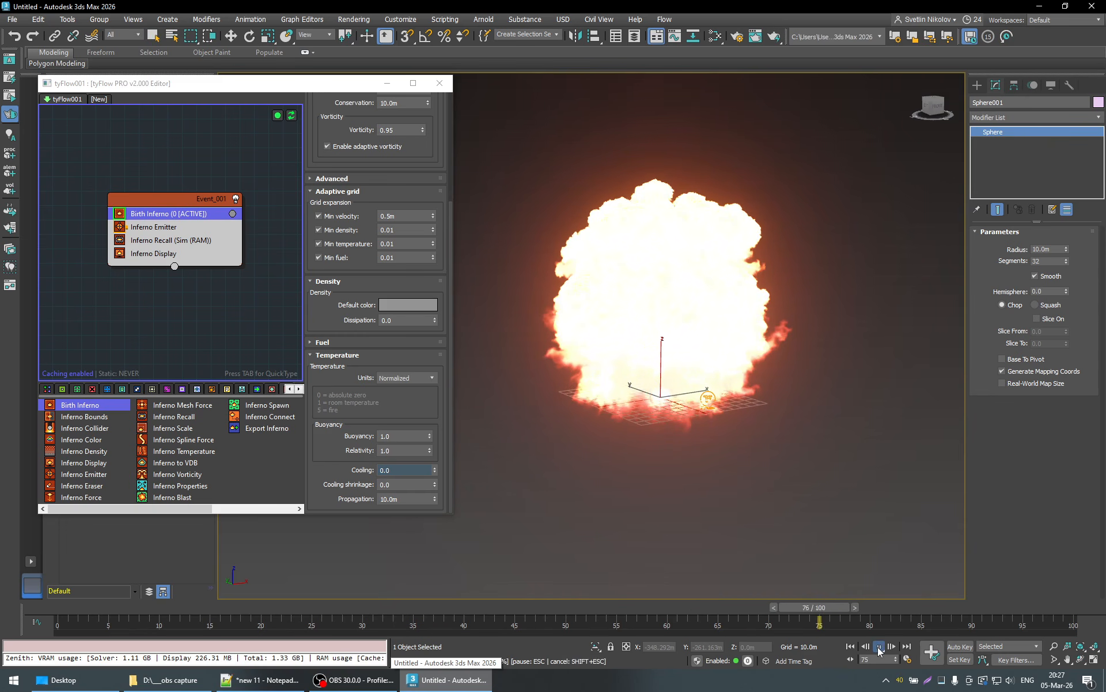
left_click(879, 647)
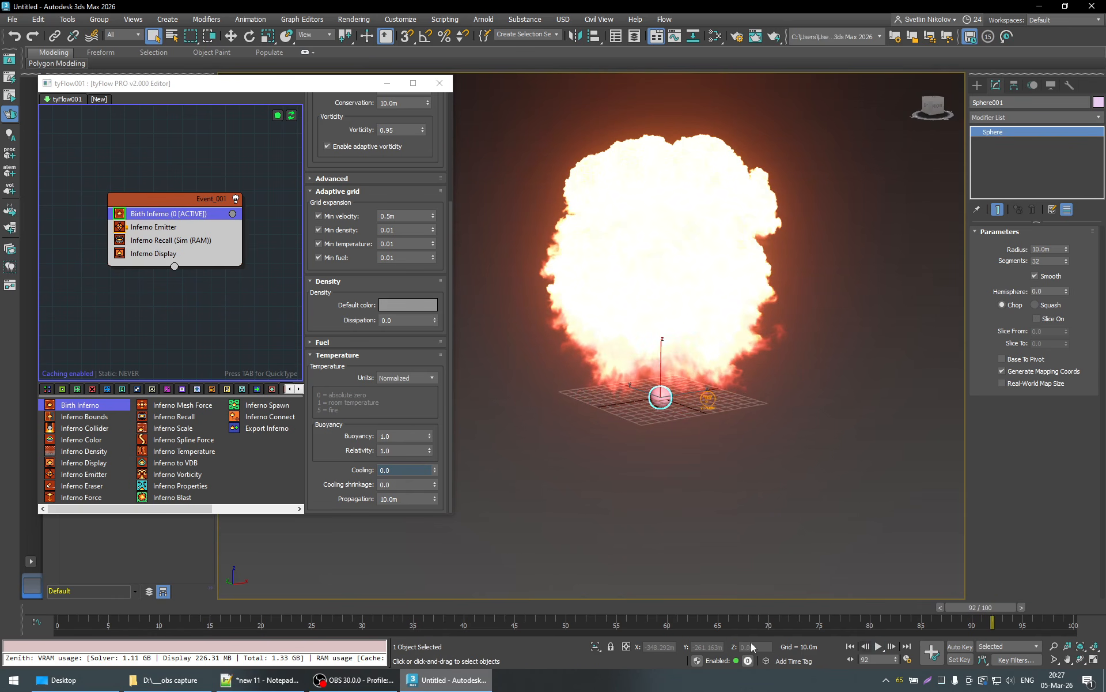
- Replay the burst twice from frame 0, stopping the second playback at frame 37
left_click(67, 607)
left_click(878, 647)
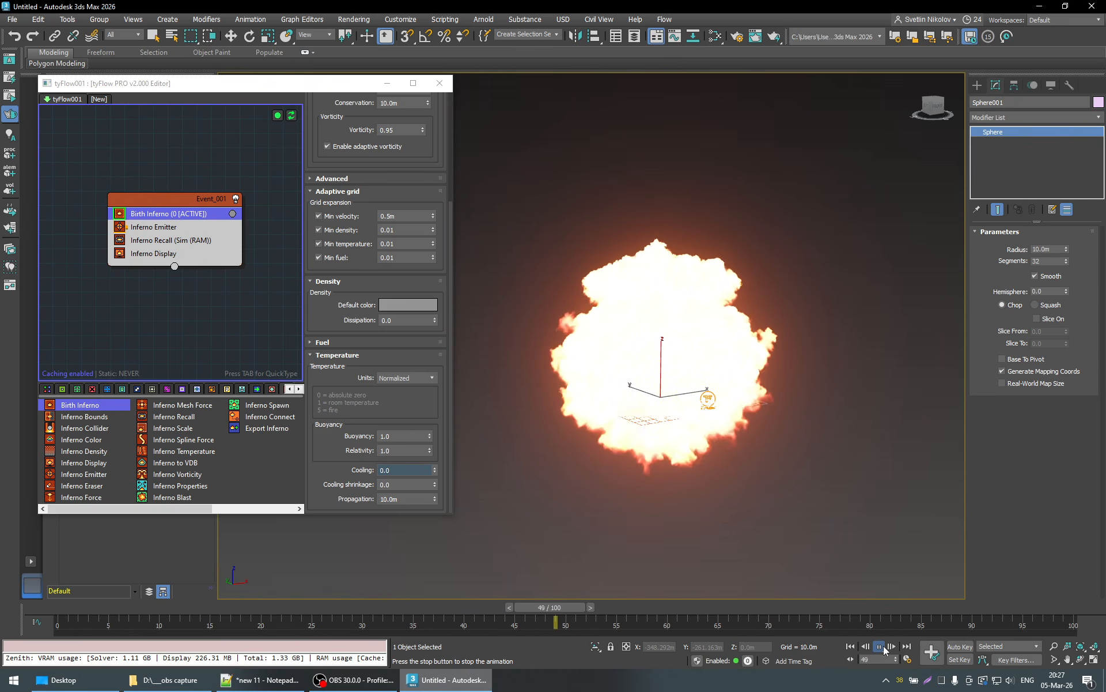
left_click(881, 647)
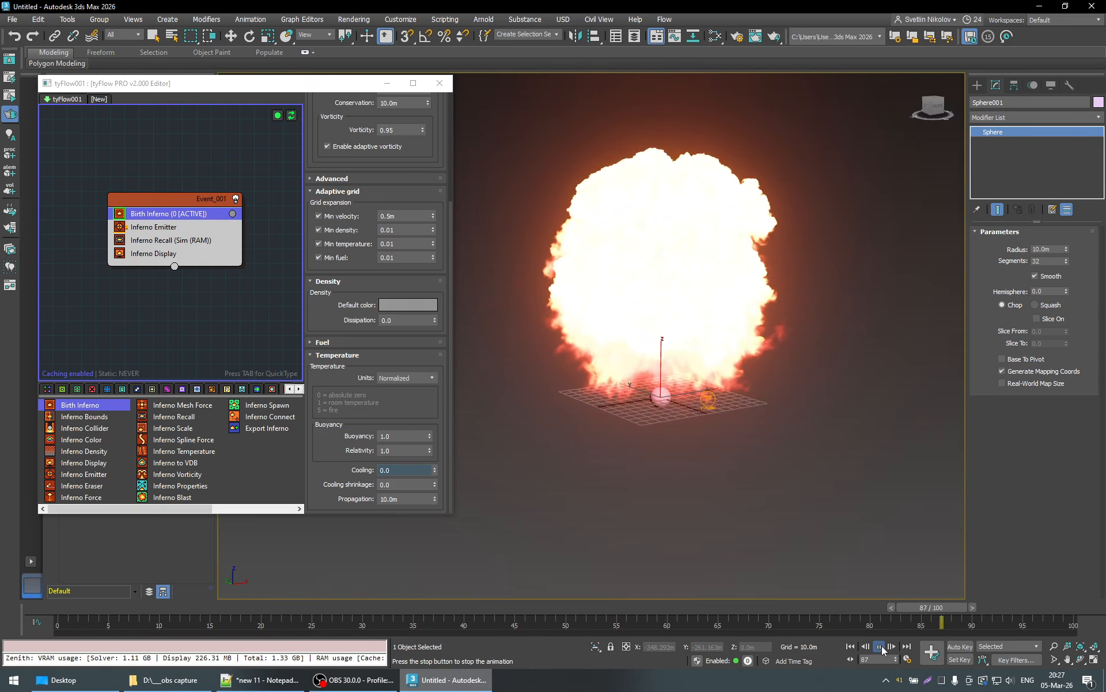
left_click(56, 611)
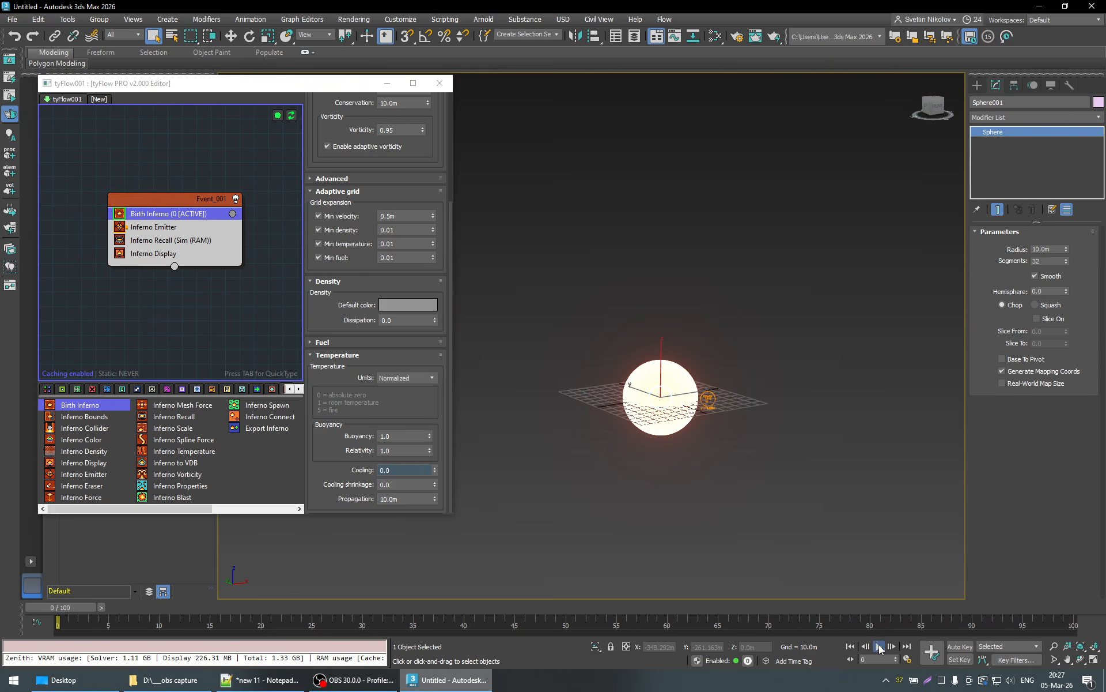
left_click(879, 648)
left_click(880, 648)
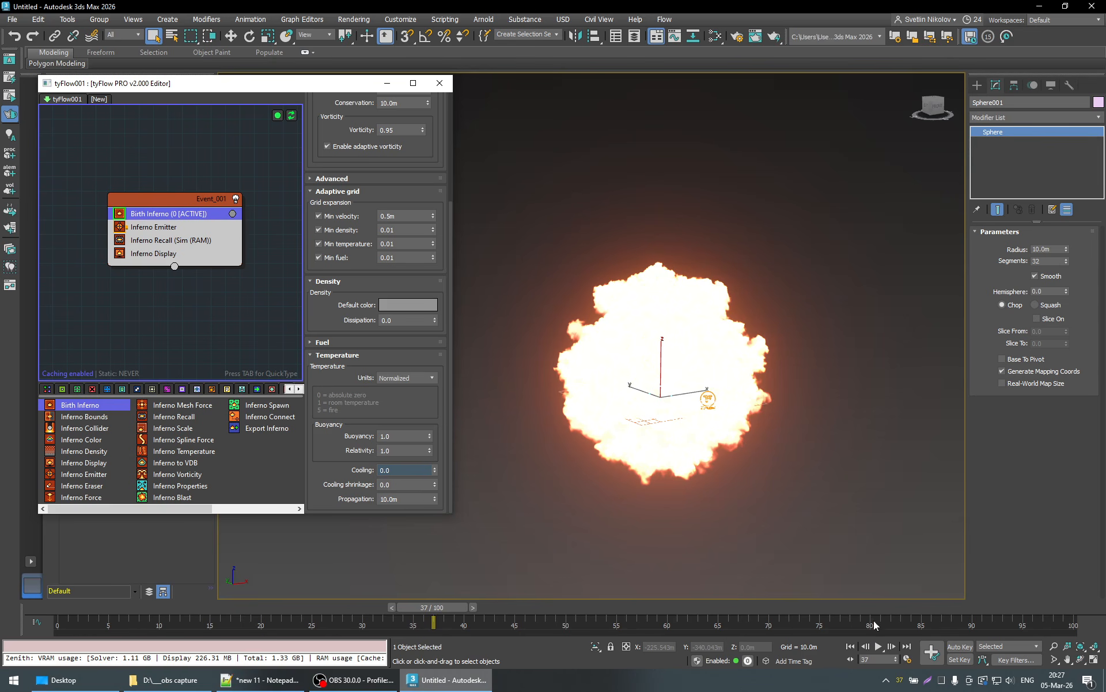
- Set the animation length to 300 frames in the time configuration
left_click(908, 658)
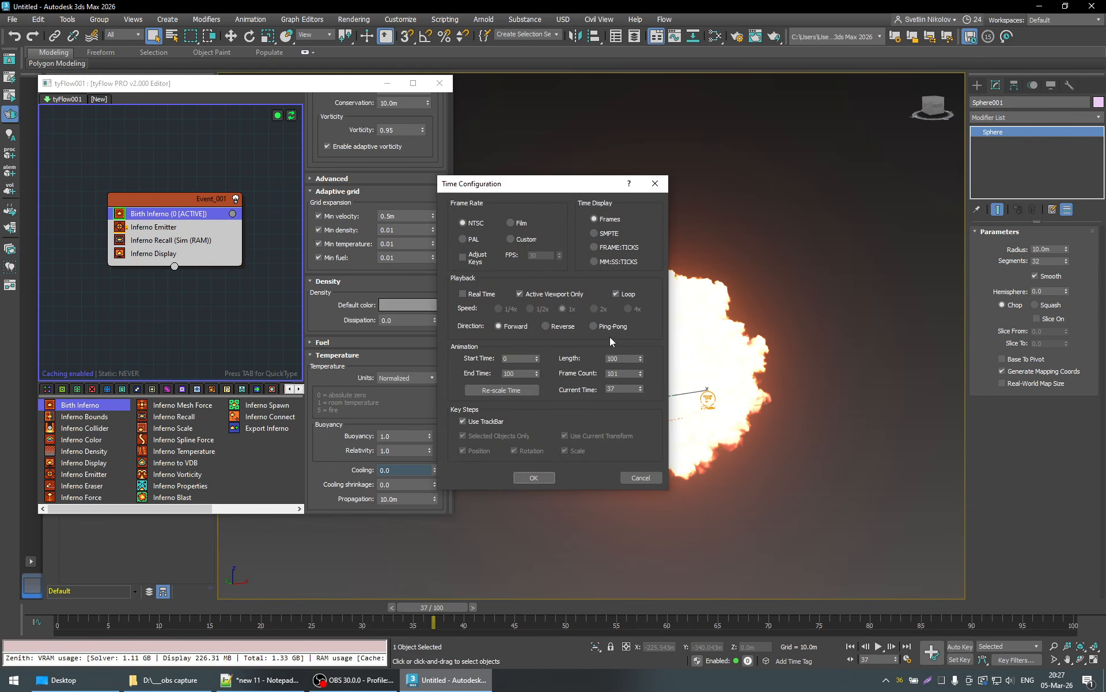
double_click(611, 357)
type("300")
key("Return")
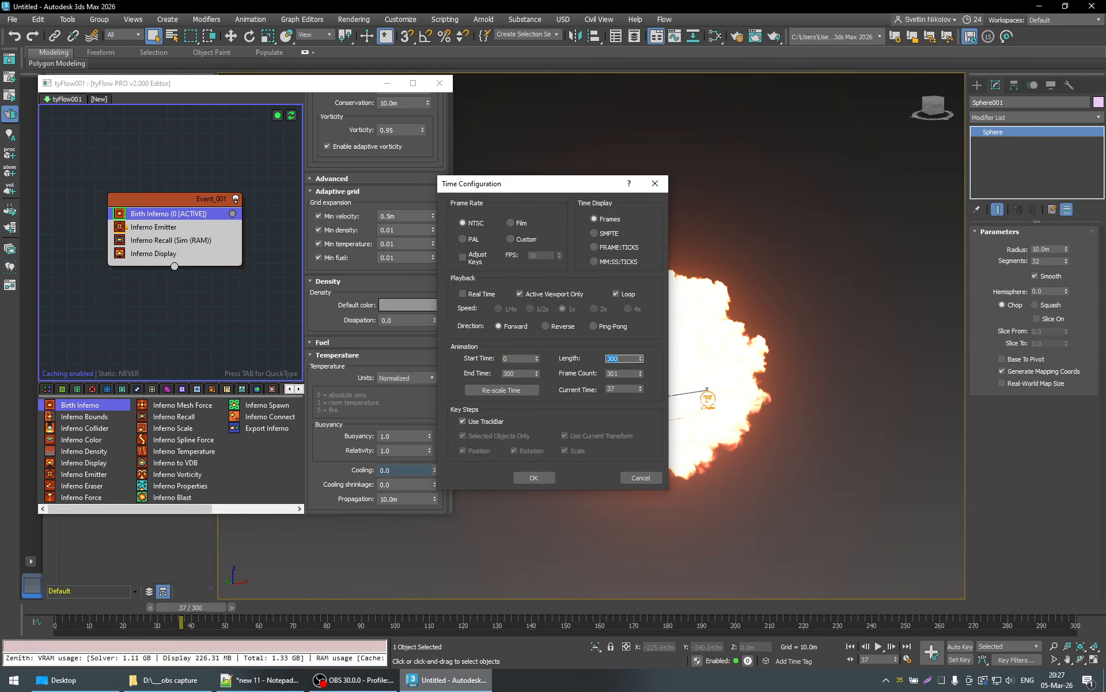
left_click(534, 477)
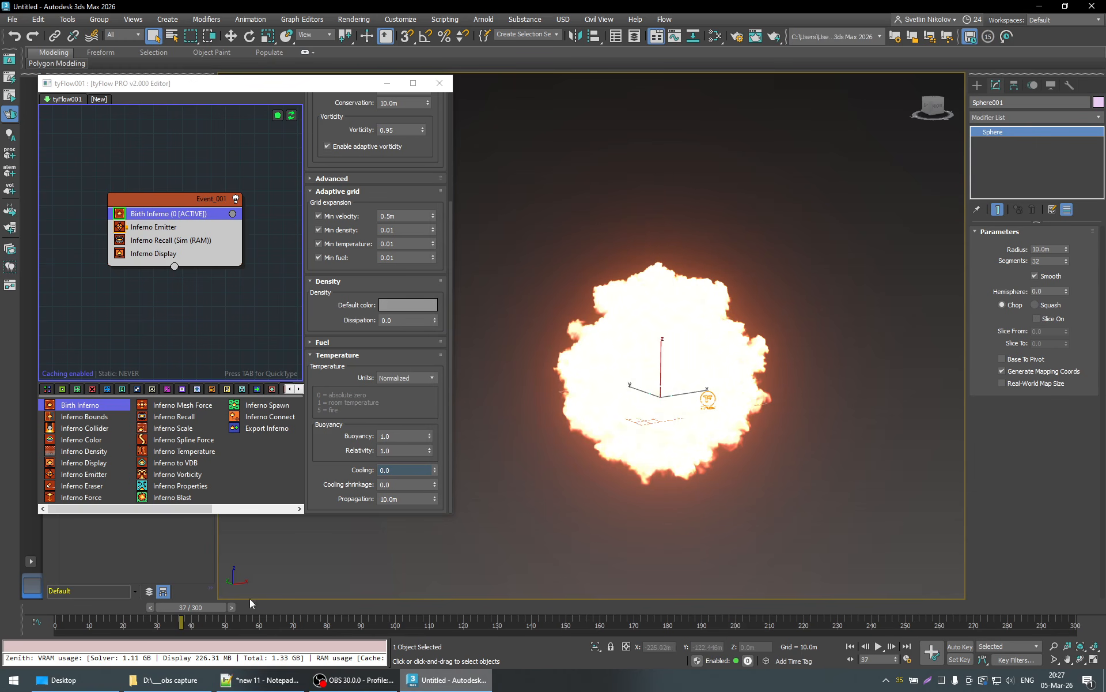
- Play the burst simulation on from frame 37 and stop it at frame 140
left_click(879, 646)
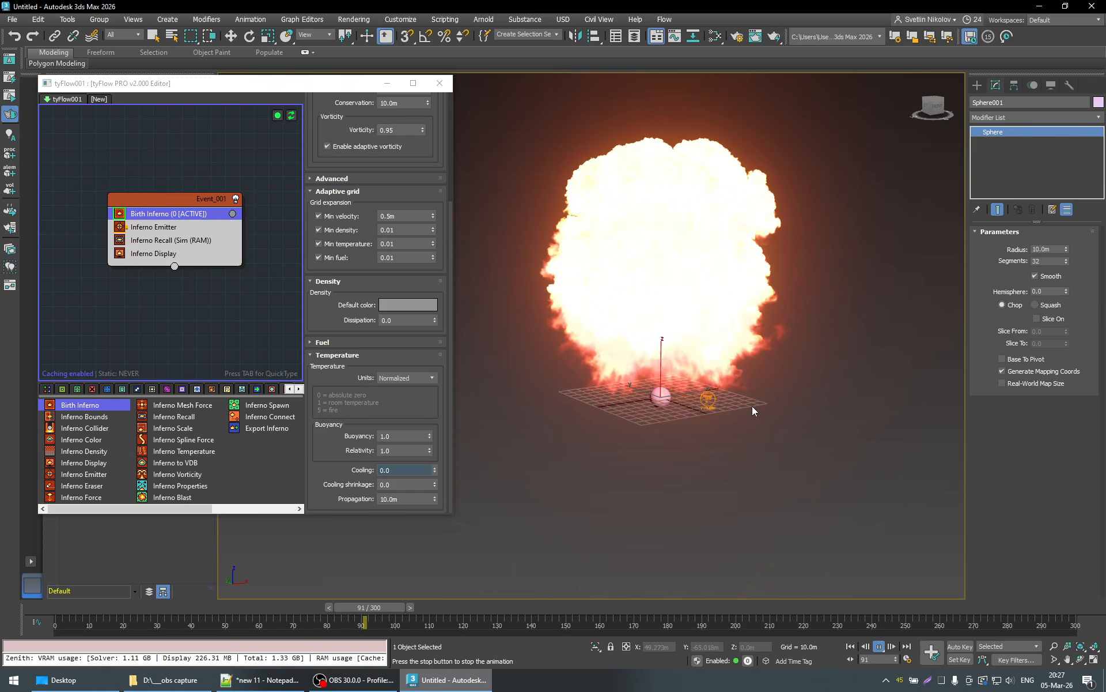
middle_click_drag(752, 406, 750, 459)
scroll(750, 459, "down", 2)
scroll(751, 459, "down", 2)
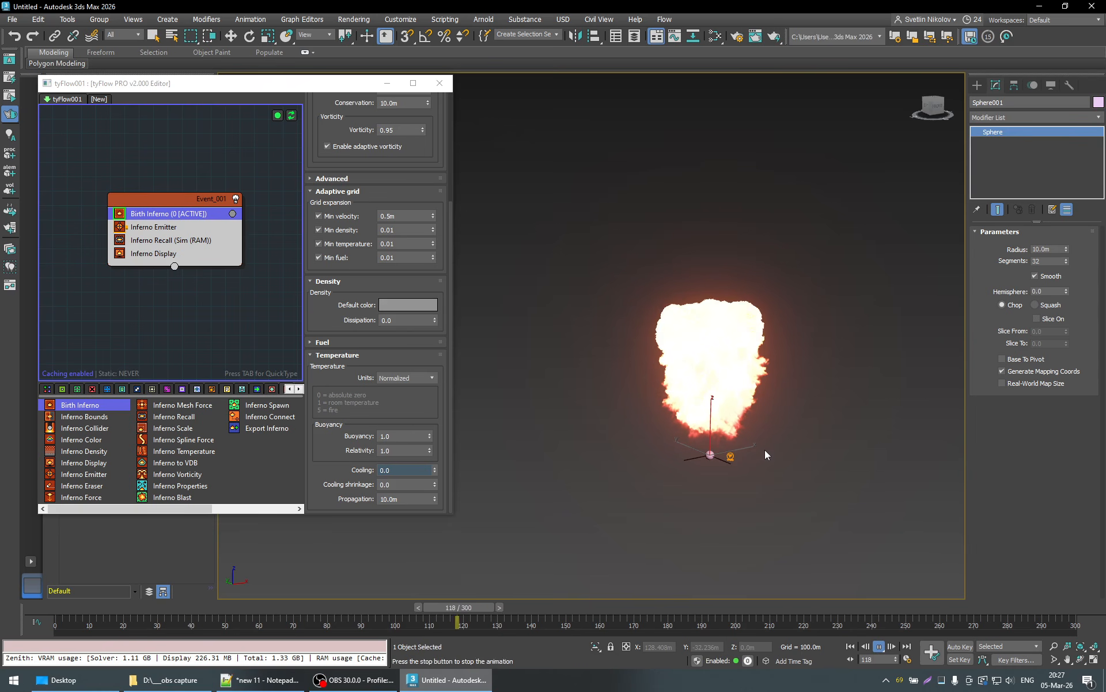
left_click(879, 646)
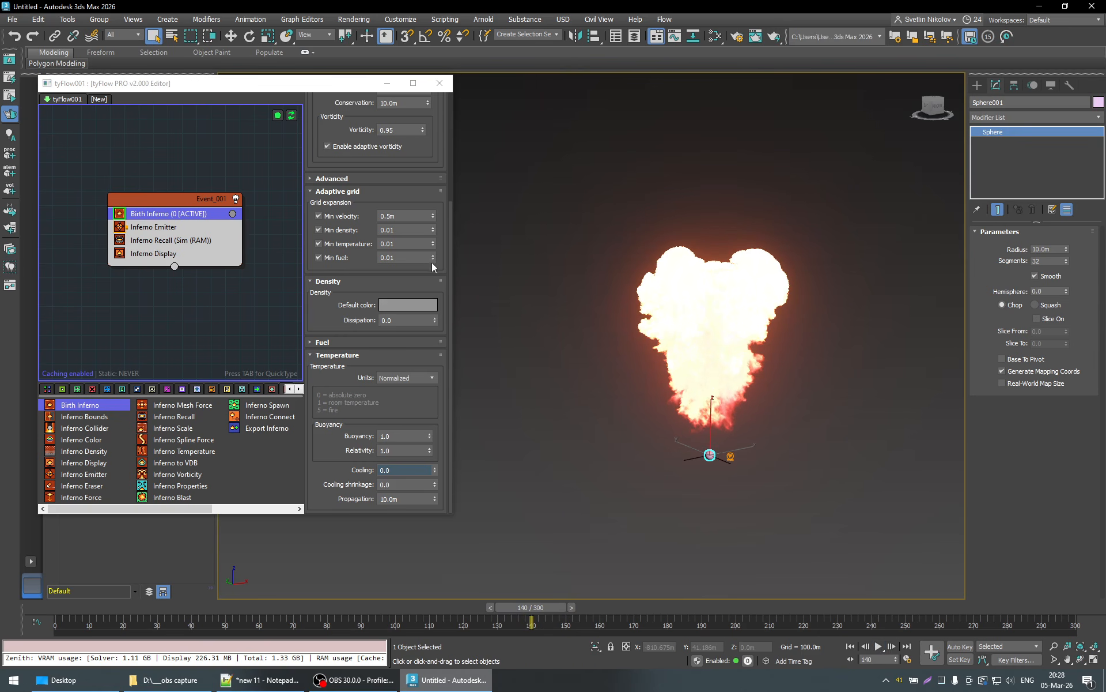
- Set the Simulation scale in the Advanced settings of the Birth Inferno operator to 0.1
scroll(438, 266, "up", 5)
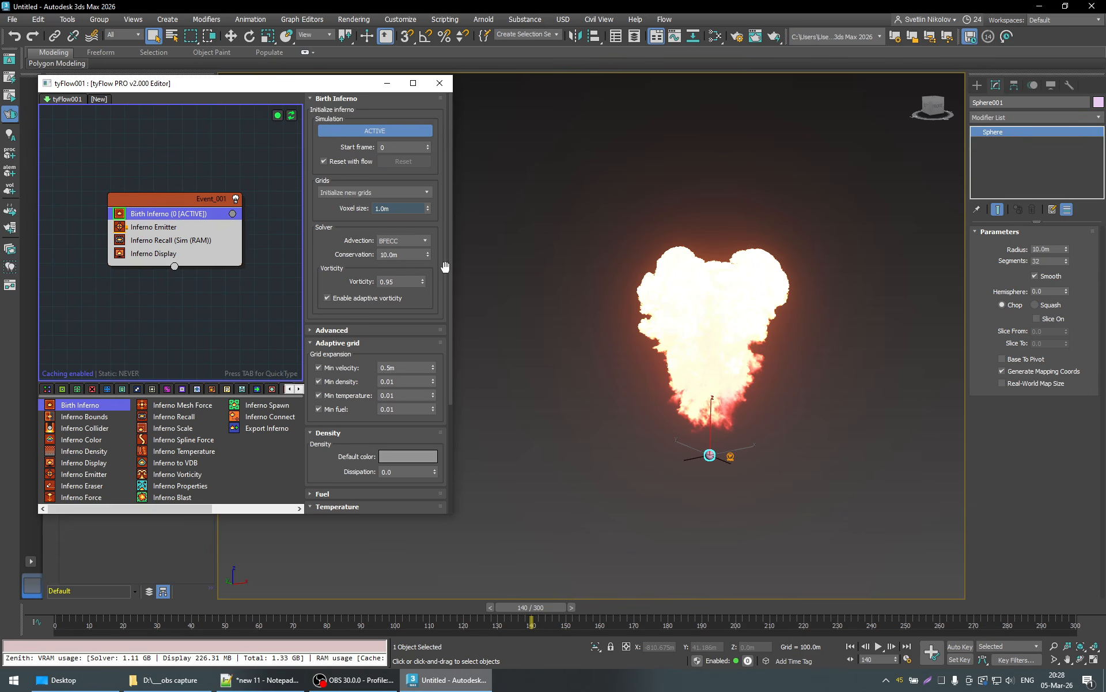
left_click(346, 331)
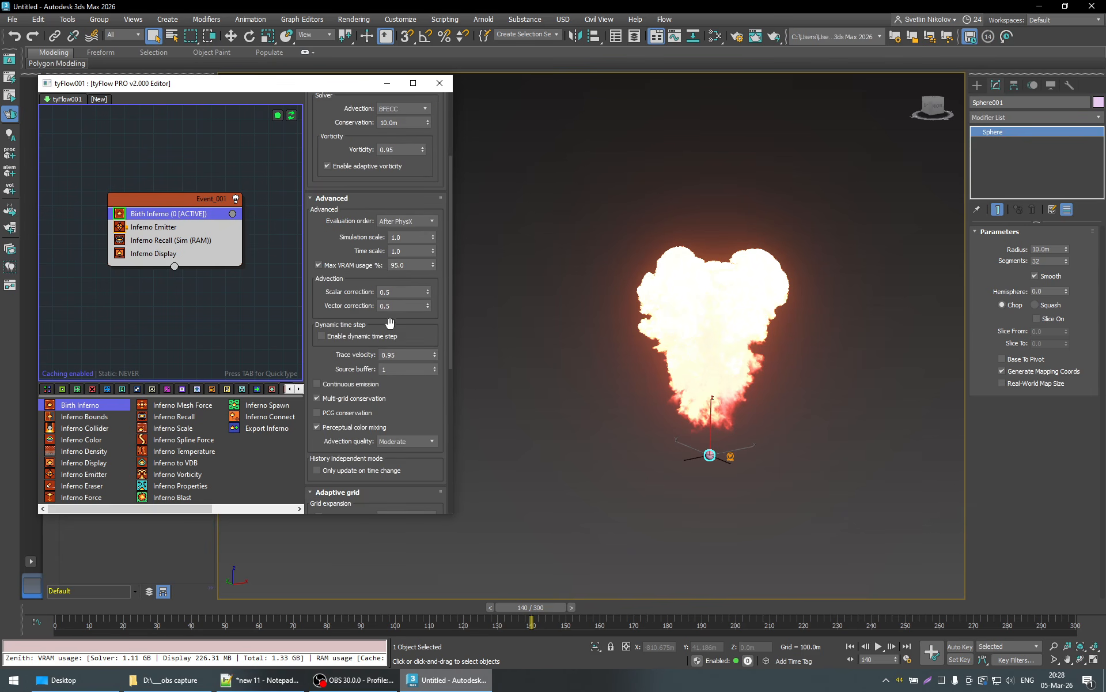
scroll(445, 321, "up", 2)
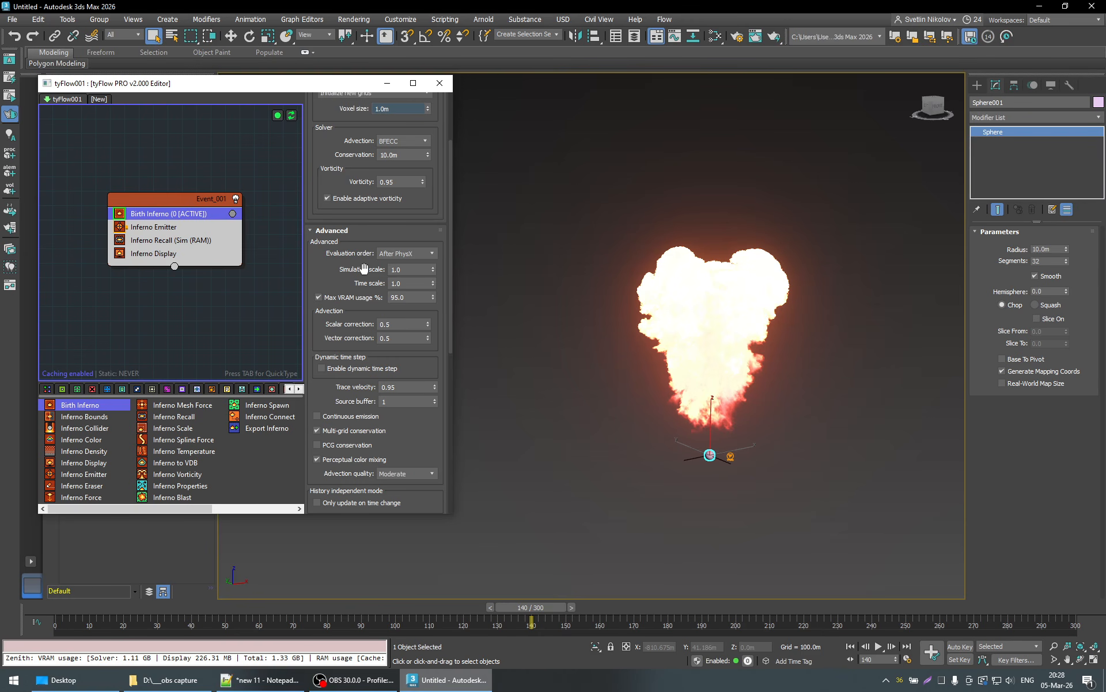
double_click(392, 270)
key("Return")
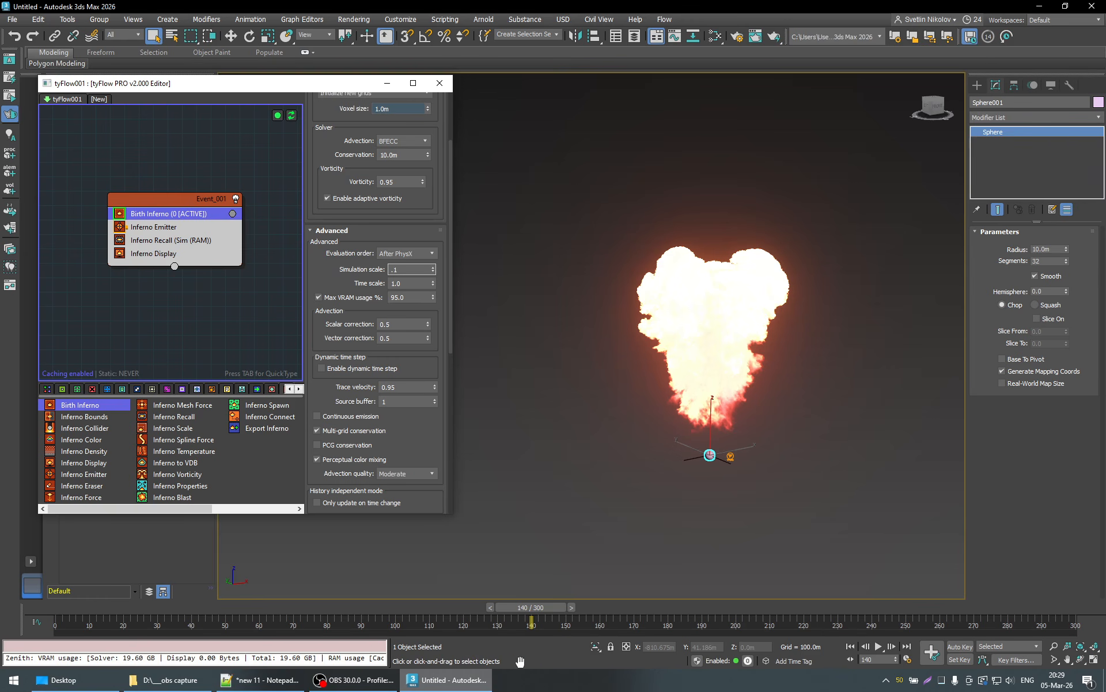
key("Return")
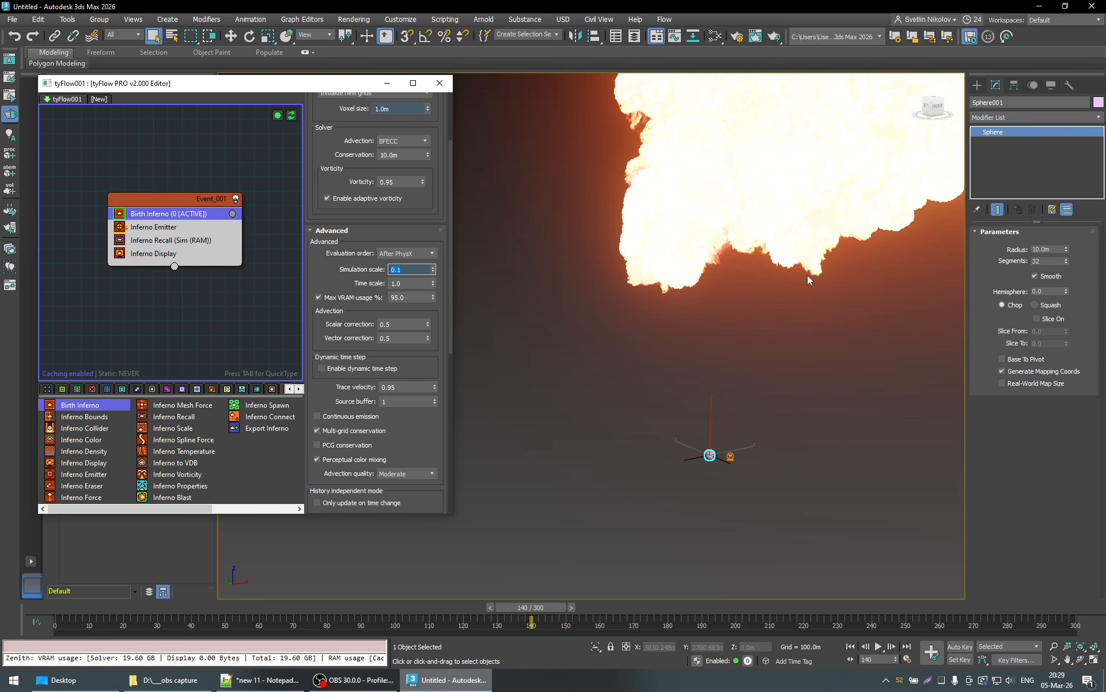
- Examine the rescaled burst while scrubbing the timeline back from frame 140 to frame 54
middle_click_drag(787, 317, 783, 356)
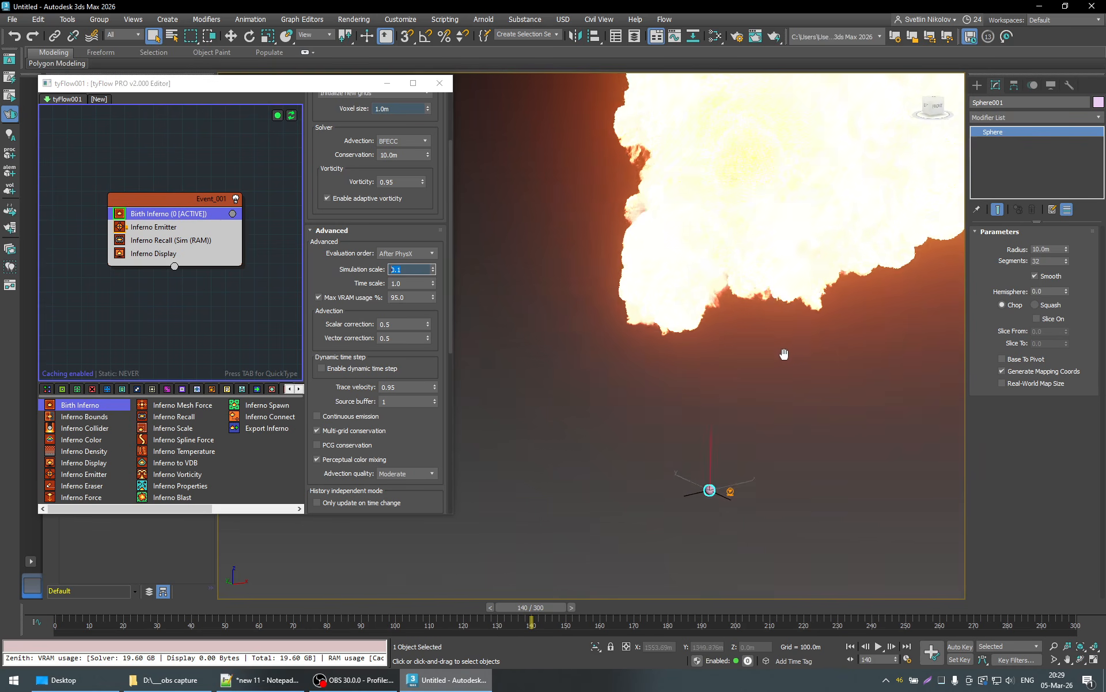
scroll(783, 358, "down", 3)
scroll(782, 361, "down", 2)
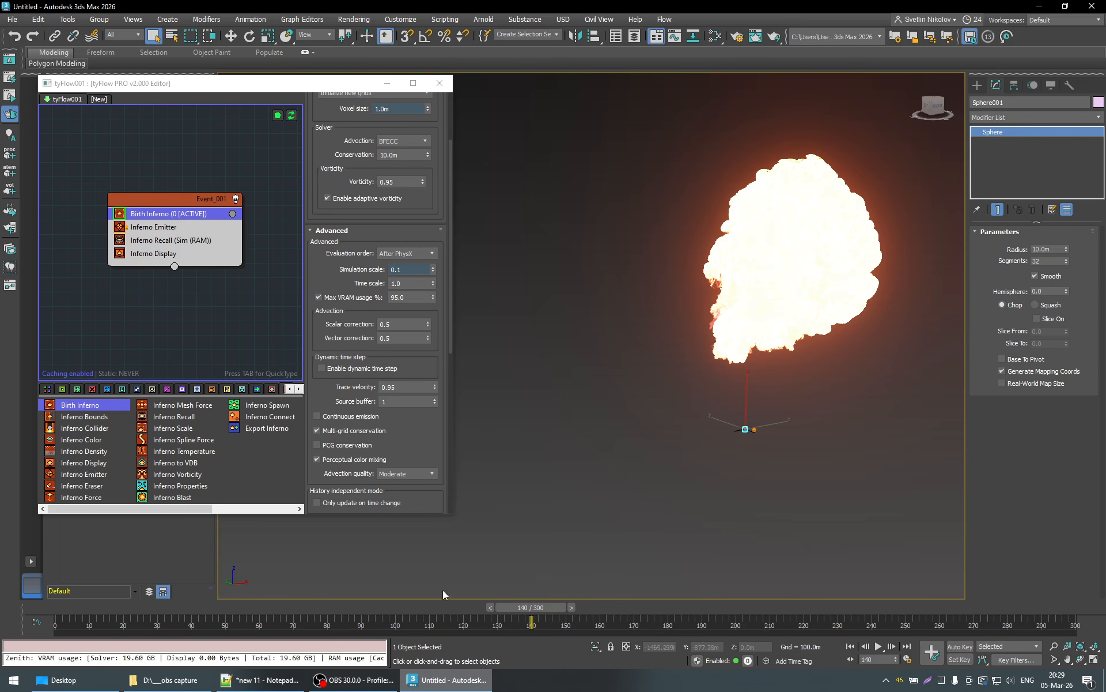
left_click(321, 608)
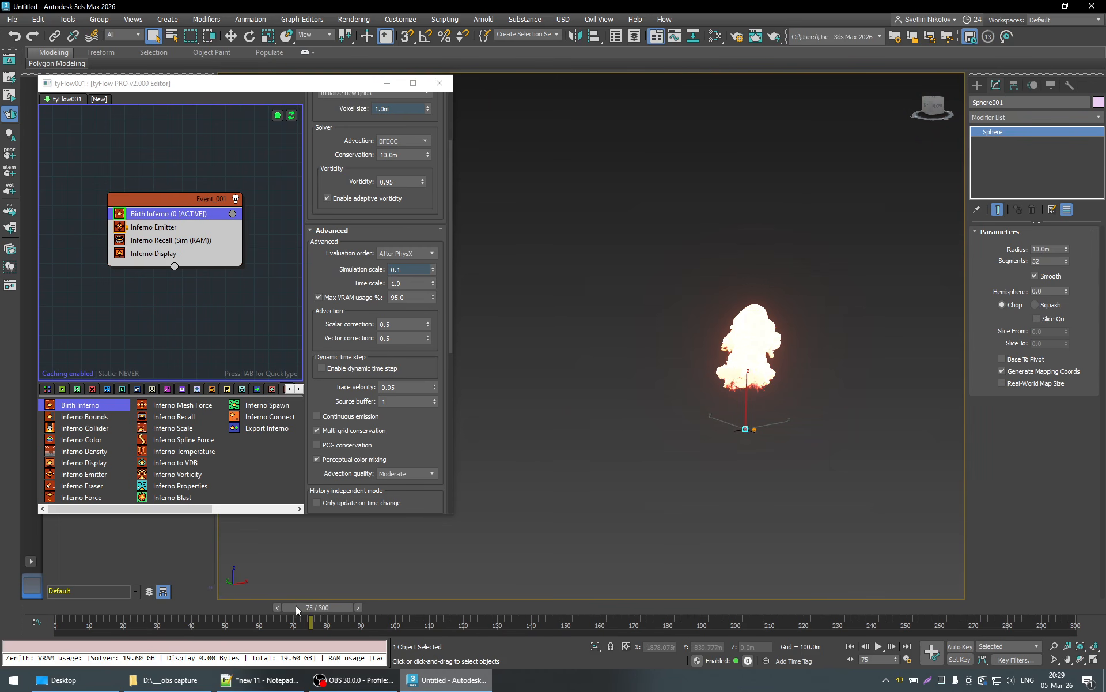
left_click_drag(295, 608, 233, 606)
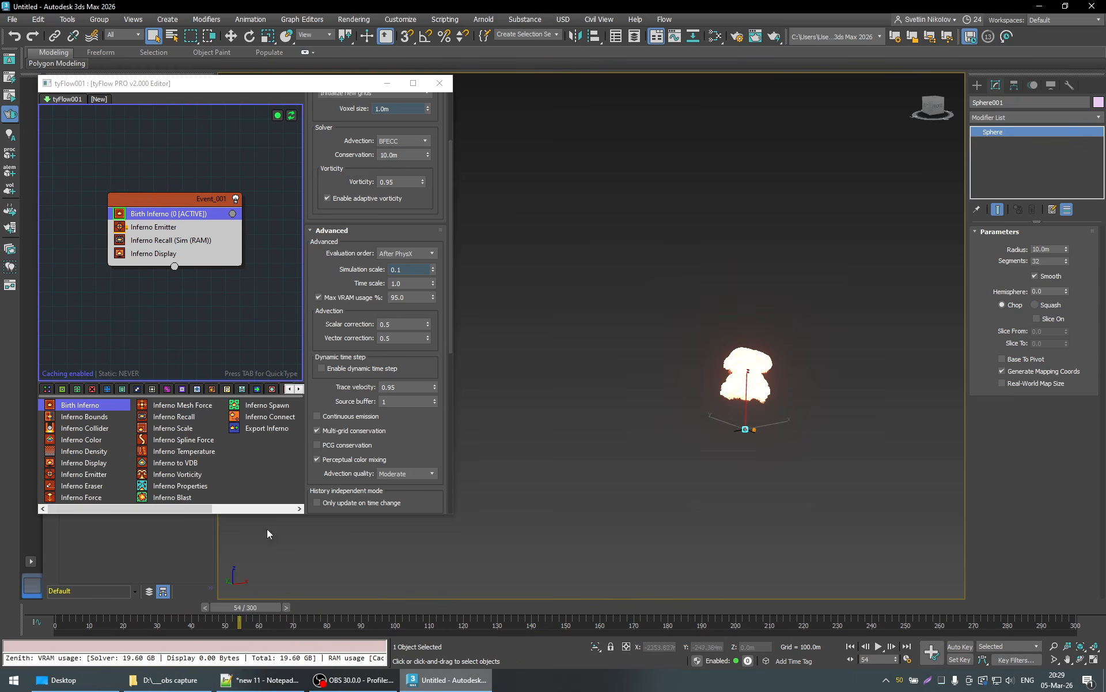
- Review the burst up close and scrub the simulation forward to frame 90
scroll(447, 396, "down", 3)
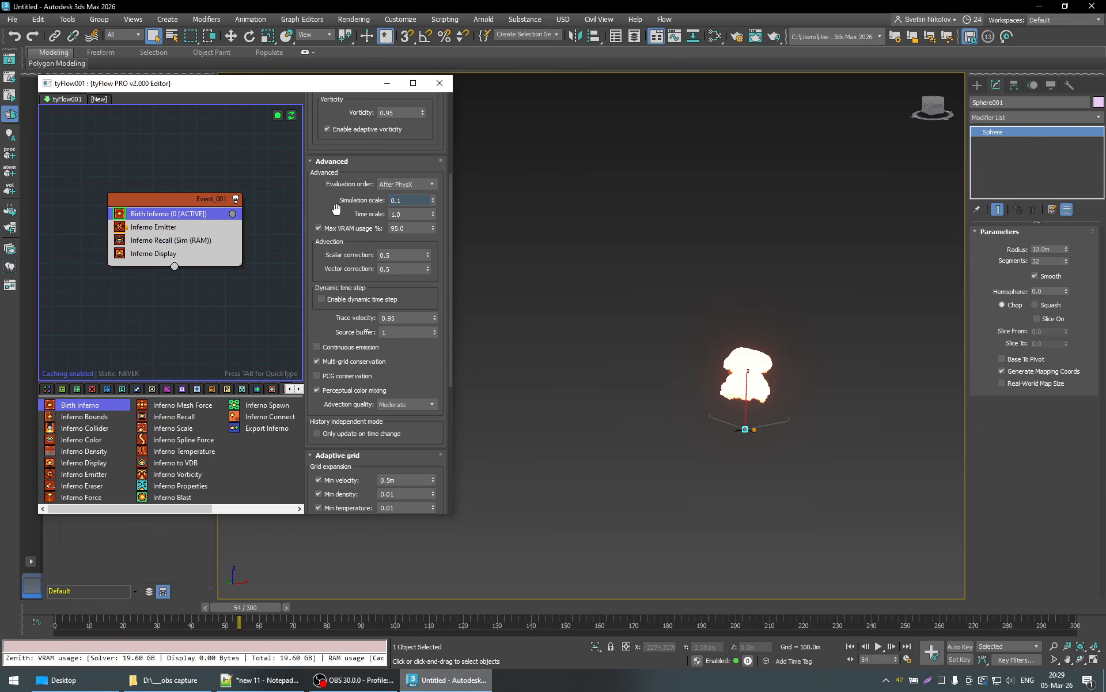
scroll(443, 248, "up", 1)
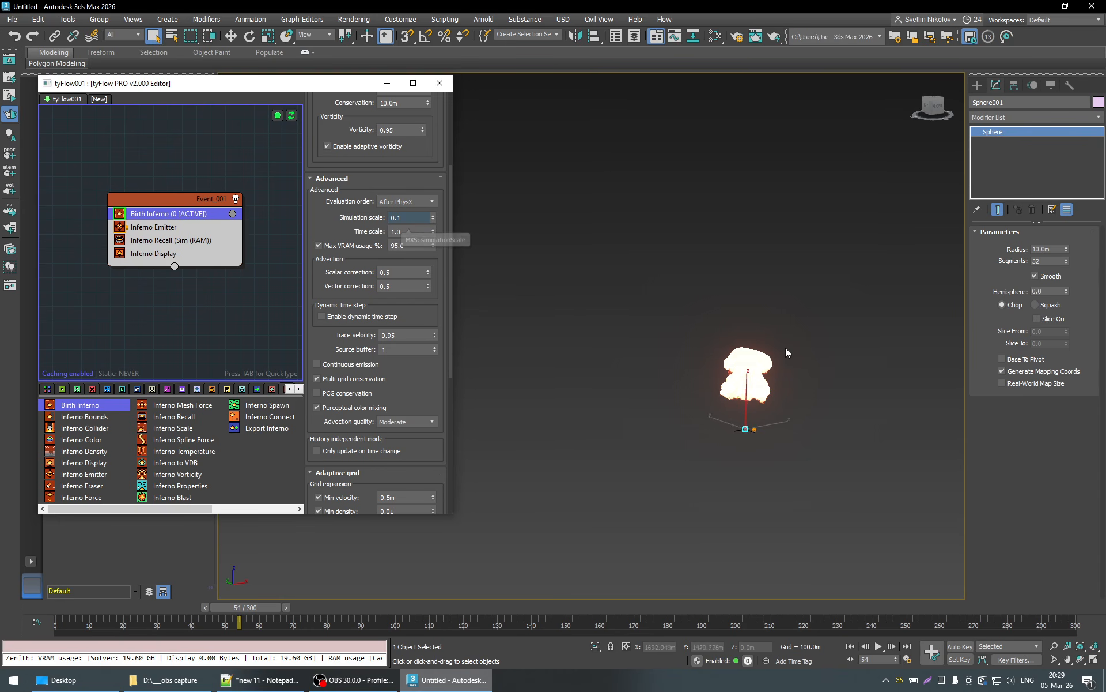
scroll(752, 395, "up", 3)
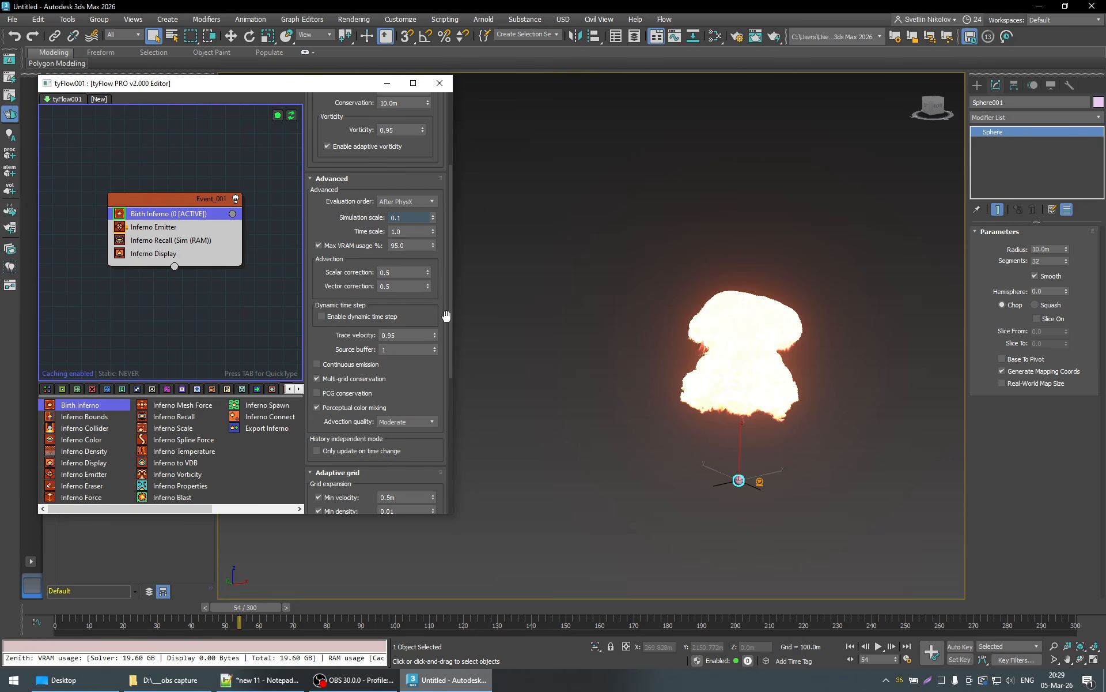
scroll(447, 315, "down", 8)
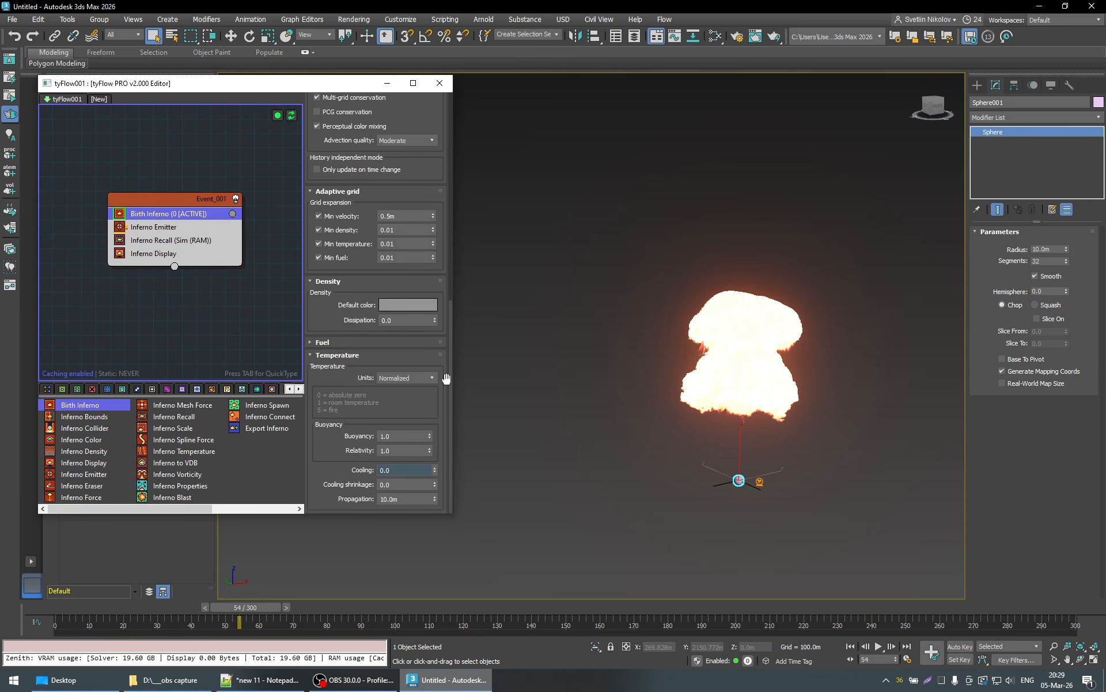
left_click_drag(282, 607, 404, 607)
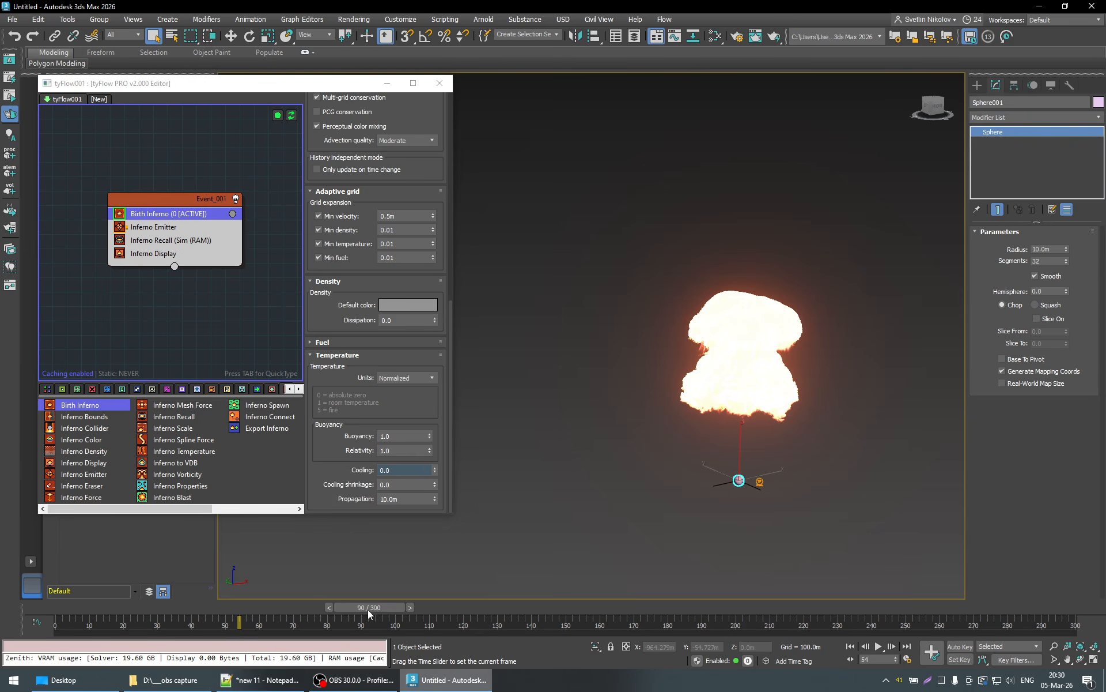
- Set the Birth Inferno operator's temperature Propagation to 0 and its Cooling shrinkage to 200
left_click(402, 498)
left_click_drag(403, 499, 356, 498)
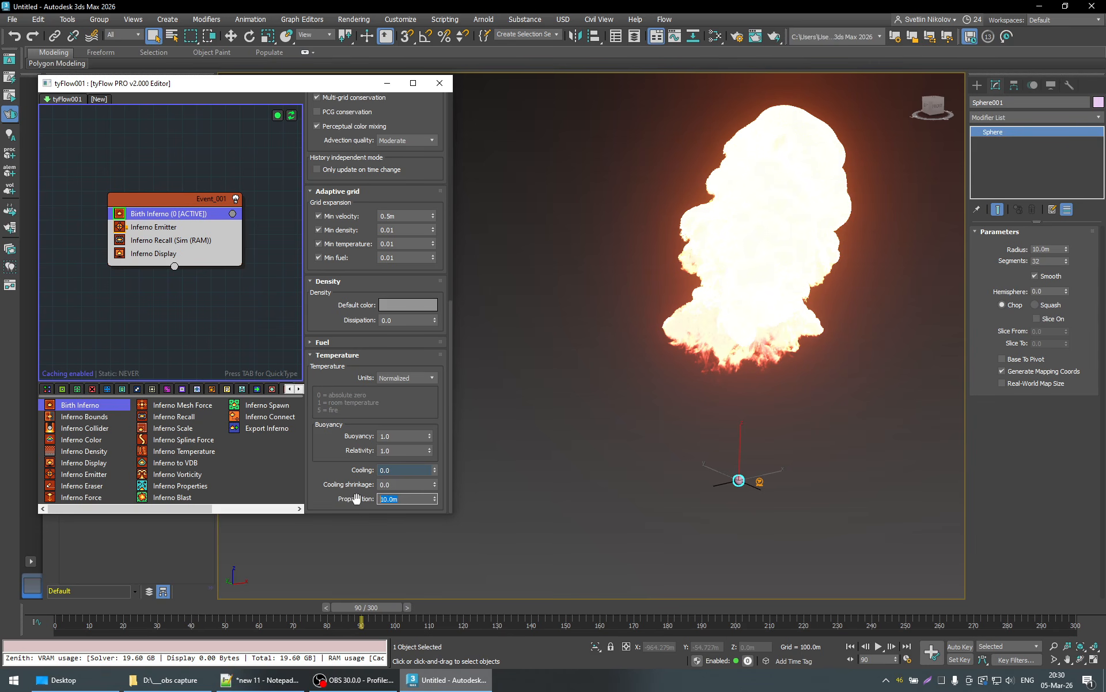
left_click(344, 316)
left_click(404, 498)
type("0")
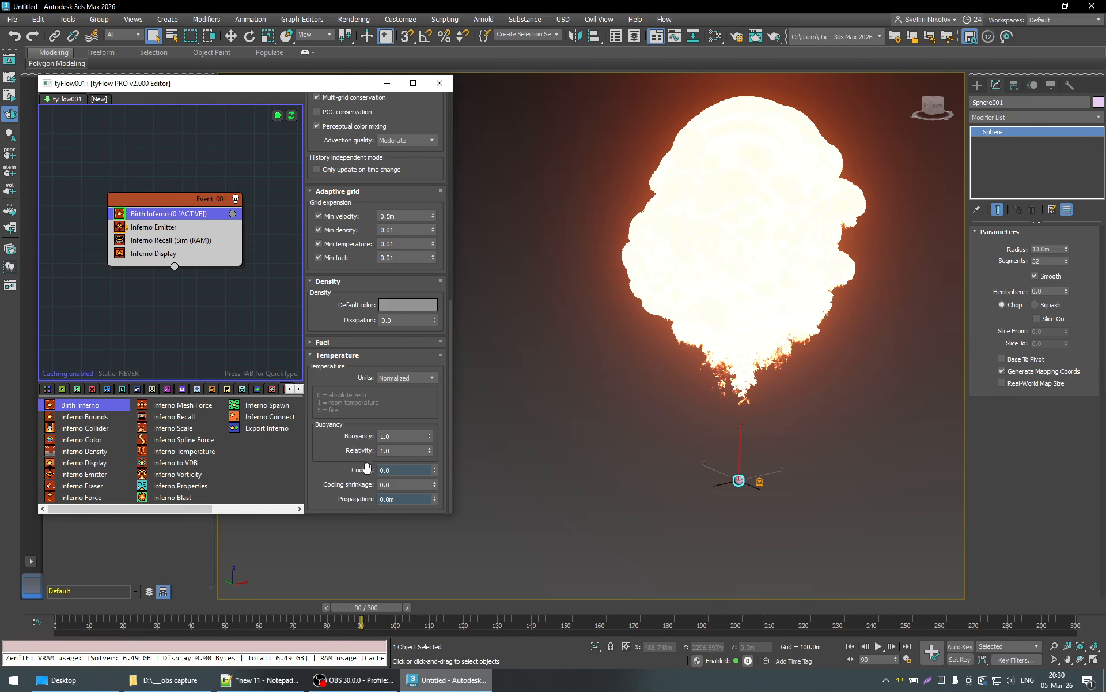
double_click(396, 487)
type("200")
key("Return")
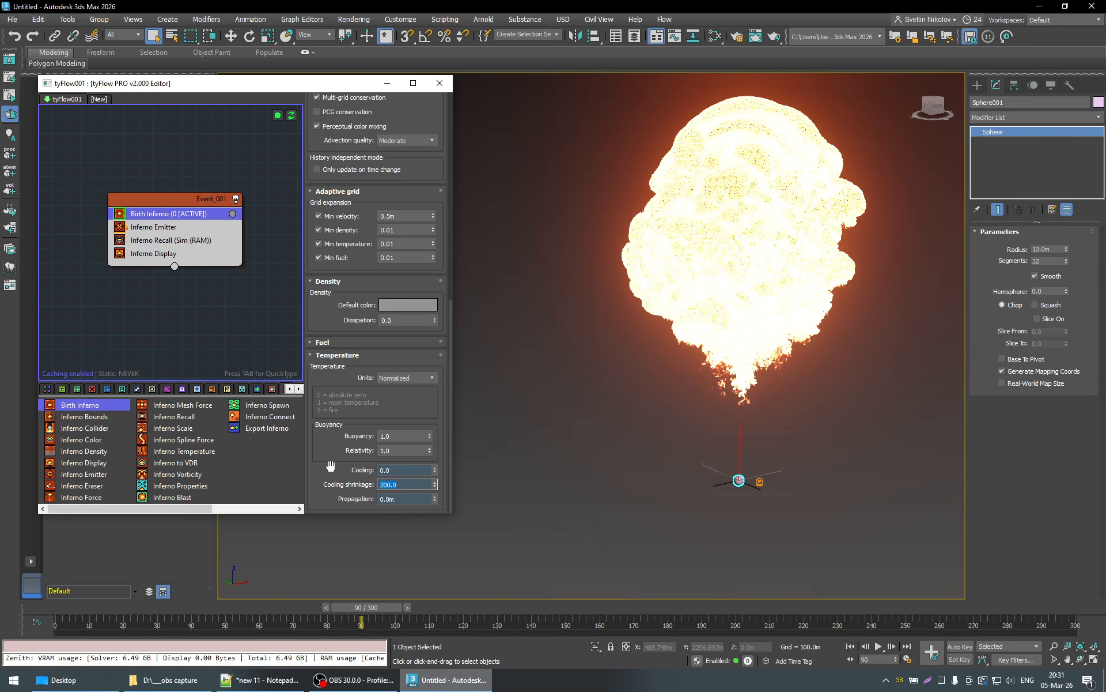
- Scrub the updated burst through frames 56, 76 and 69 and on back to frame 21
mouse_move(377, 608)
left_mouse_down()
mouse_move(162, 609)
mouse_move(385, 610)
left_mouse_up()
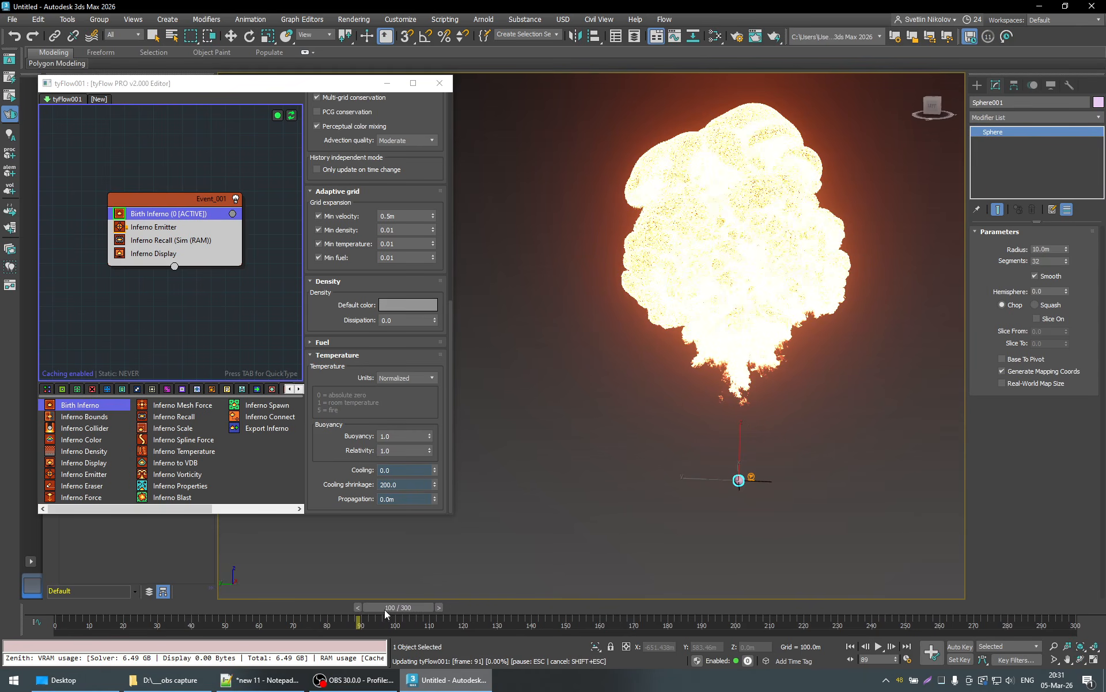
left_click(262, 607)
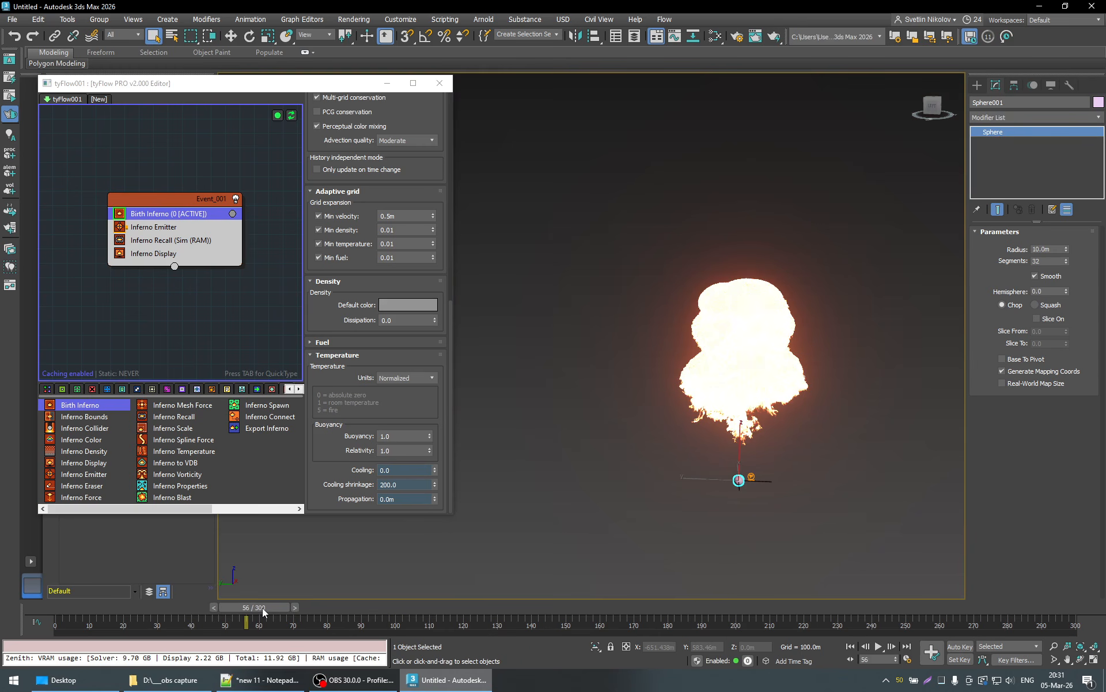
left_click(320, 604)
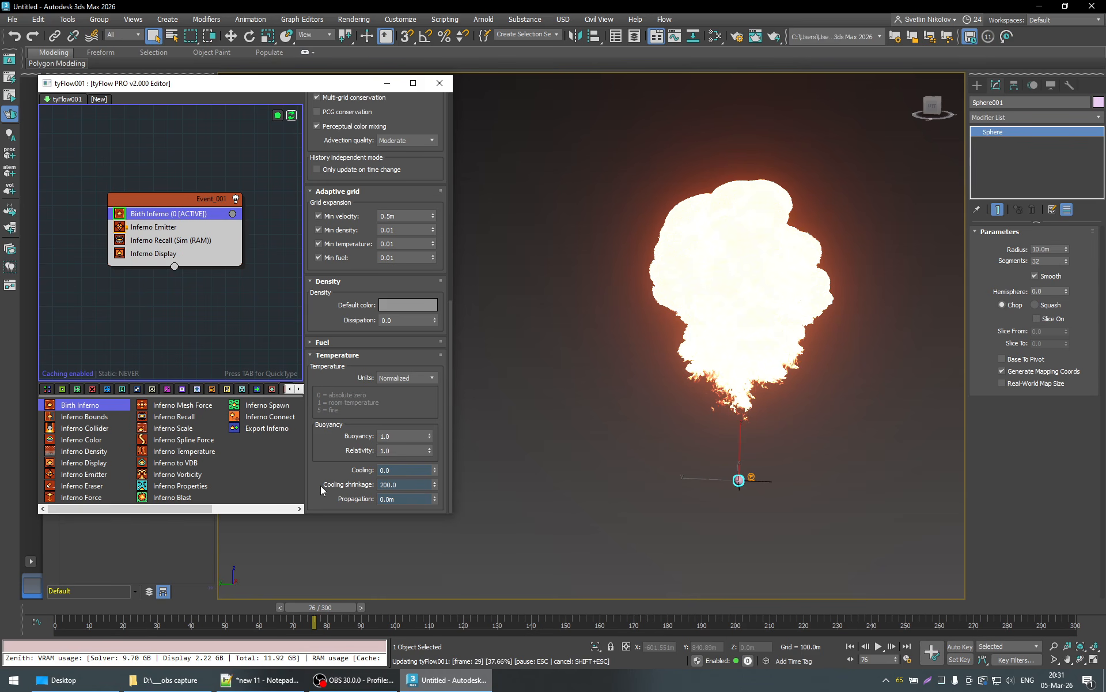
left_click(314, 602)
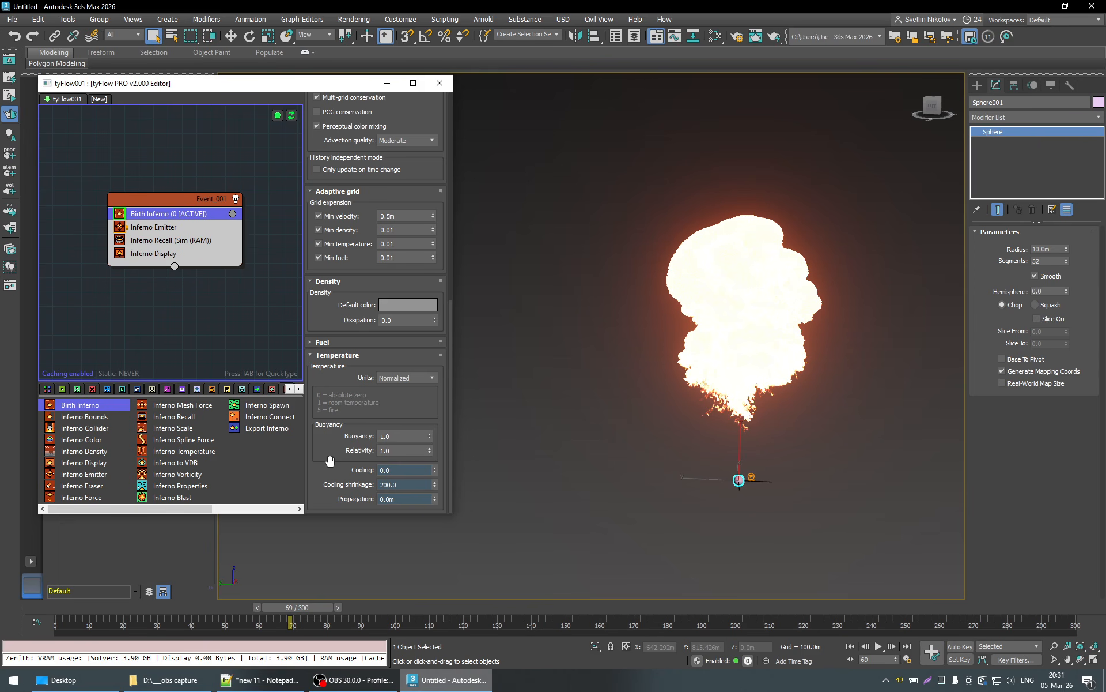
left_click_drag(271, 608, 123, 607)
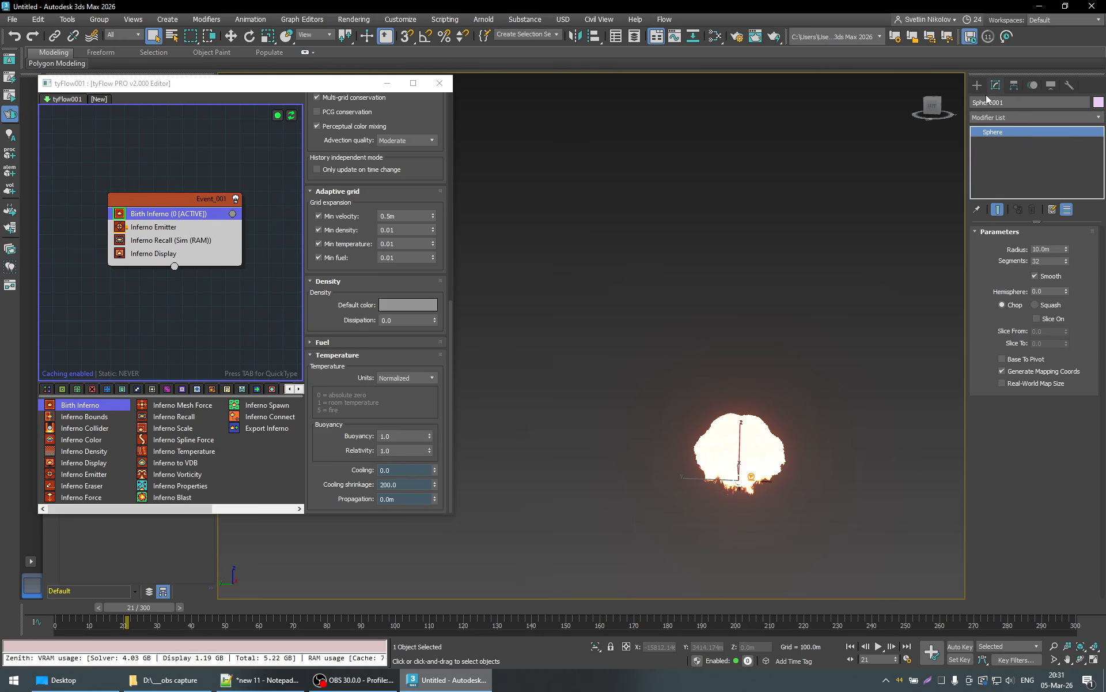
- Draw a box about 208 m long, 233 m wide and 4 m deep as ground beneath the burst
scroll(733, 425, "up", 3)
scroll(734, 425, "up", 2)
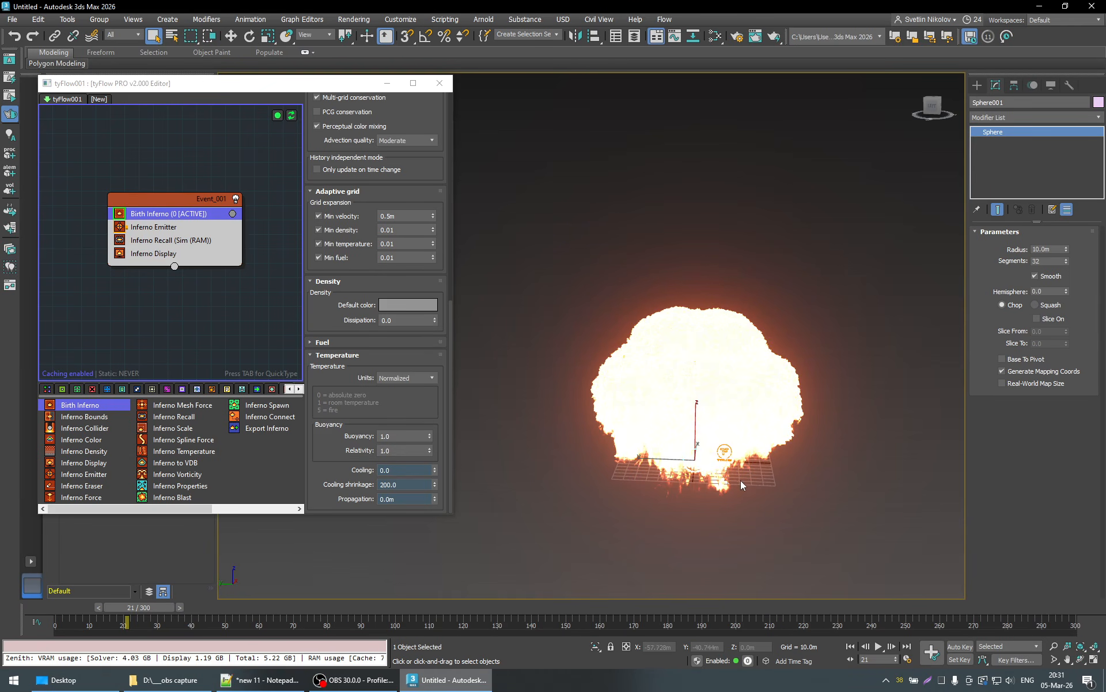
left_click(977, 85)
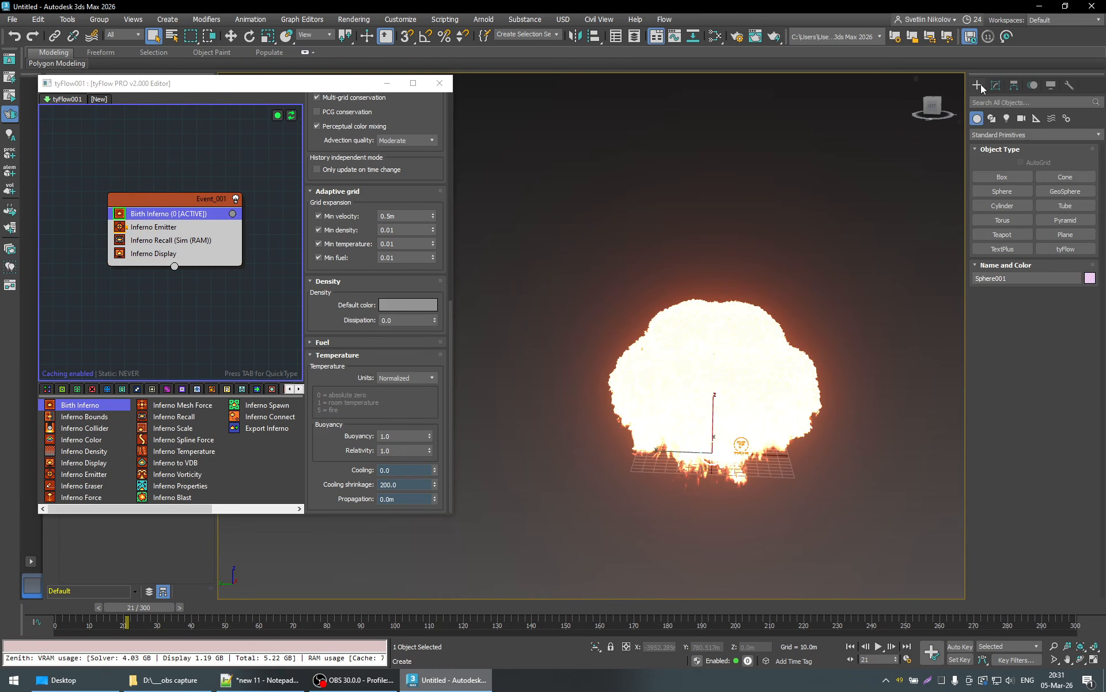
left_click(1003, 176)
left_click_drag(609, 457, 839, 508)
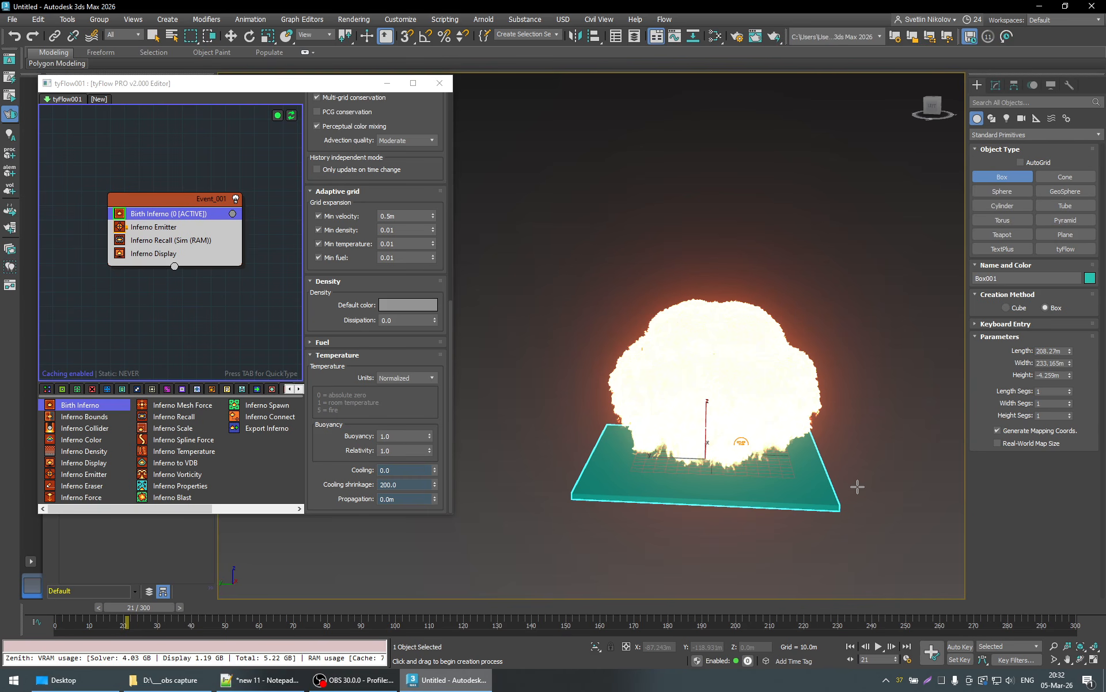
- Set the ground box's height to -3 m
left_click(995, 86)
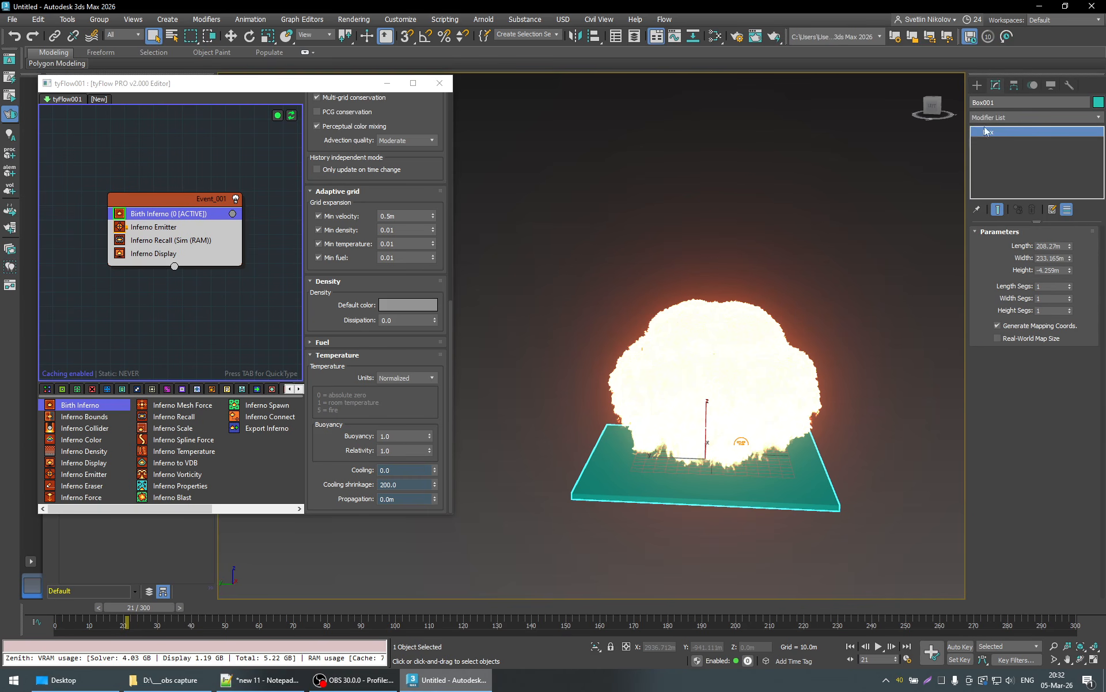
double_click(1049, 271)
type("-3")
key("Return")
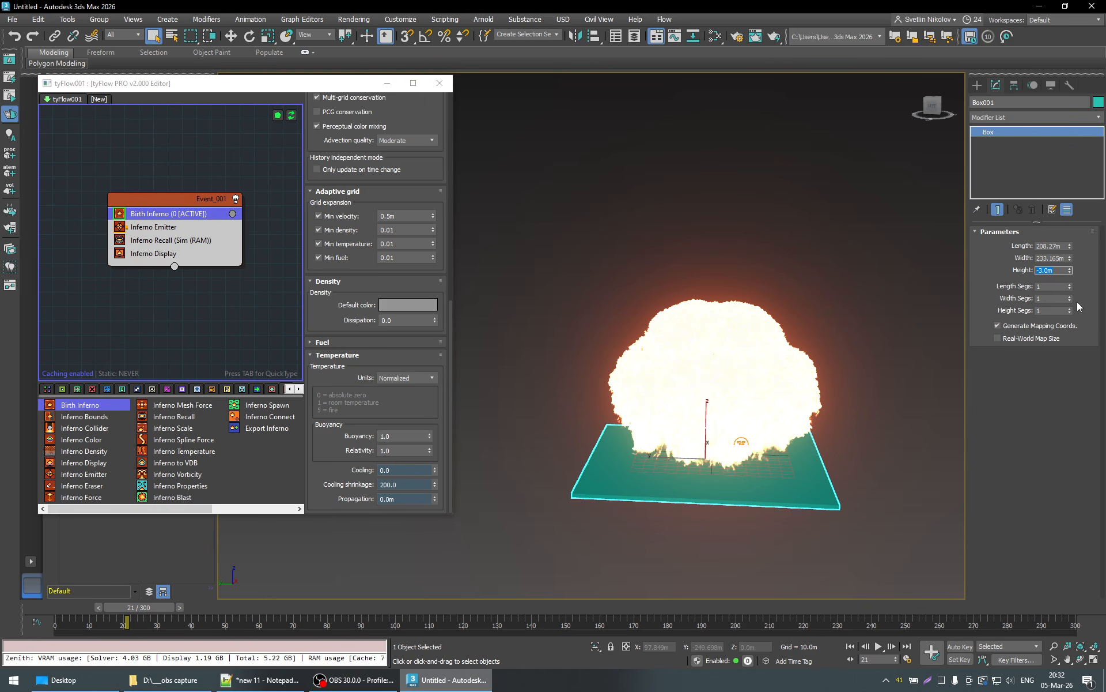
- Set the ground box's length and width to 100 m each
left_click(1047, 245)
type("1")
key("Delete")
key("Delete")
key("Delete")
key("Delete")
key("BackSpace")
key("BackSpace")
key("BackSpace")
key("BackSpace")
type("100")
key("Return")
key("Tab")
type("100")
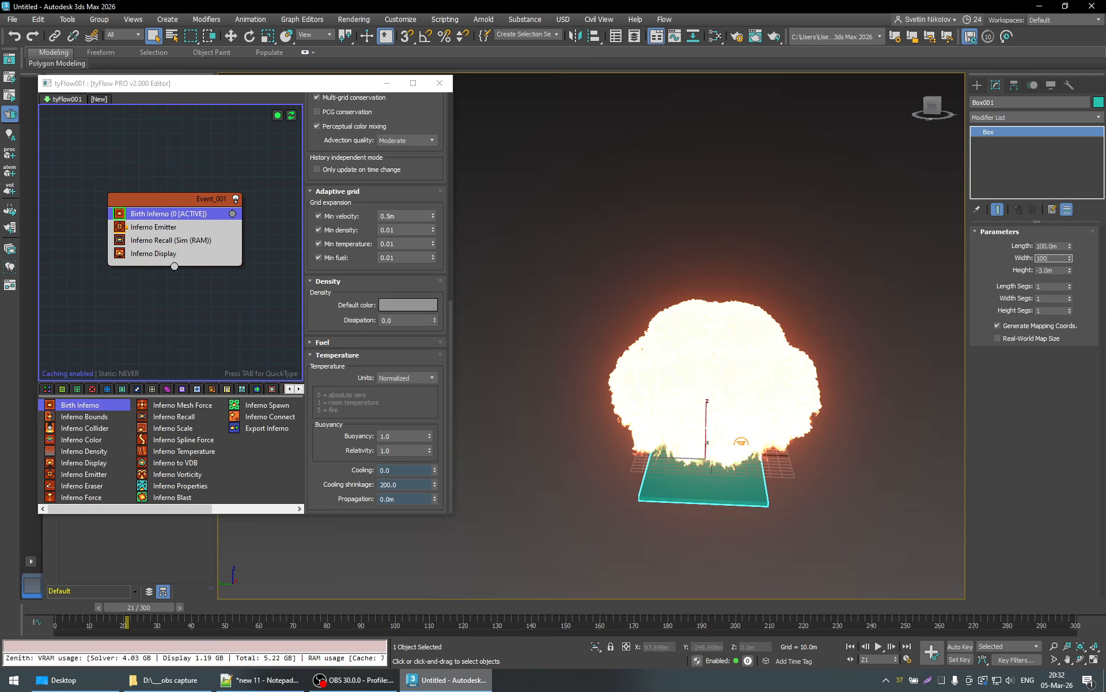
key("Return")
- Enlarge the ground box to a length and width of 300 m each
double_click(1055, 245)
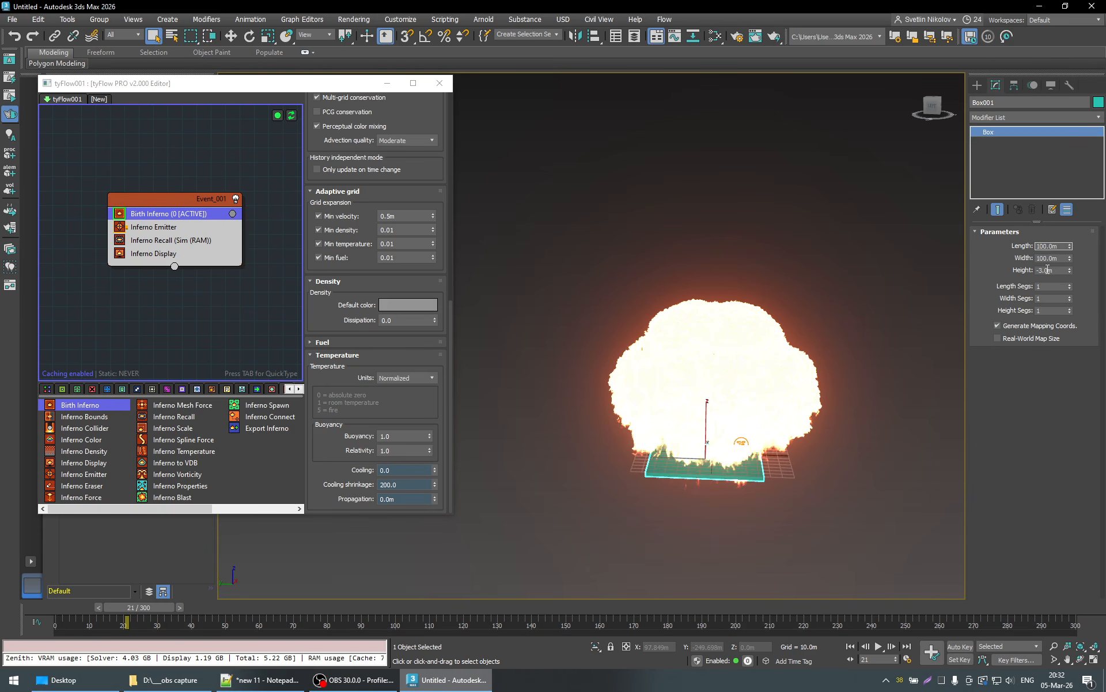
type("300")
key("Return")
key("Tab")
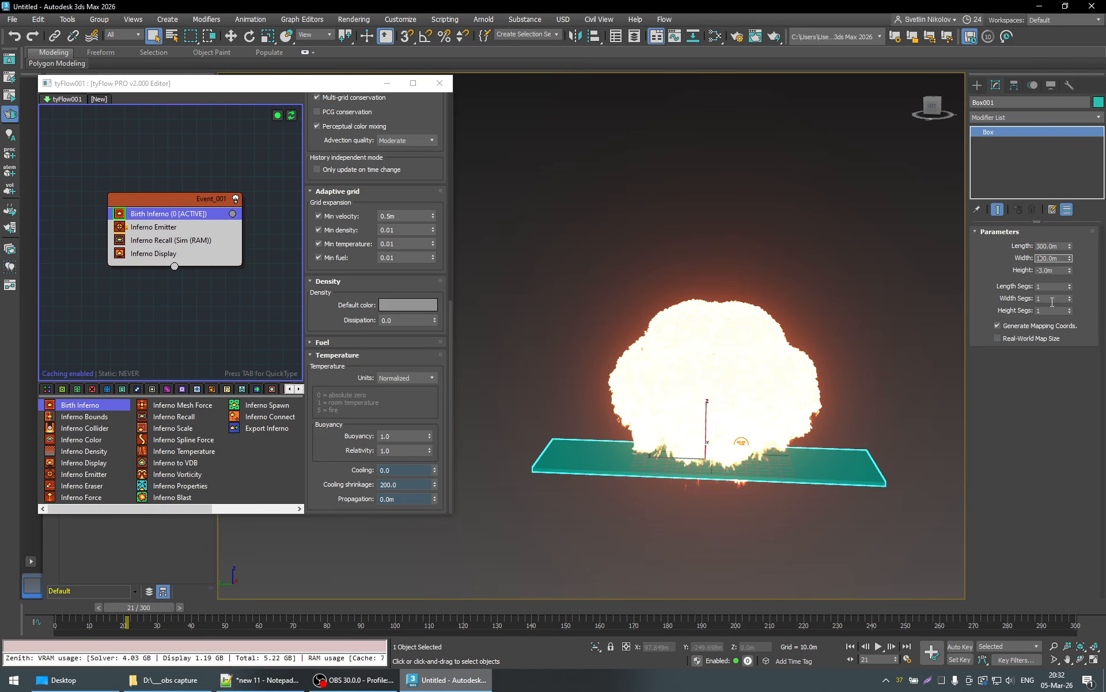
type("300")
key("Return")
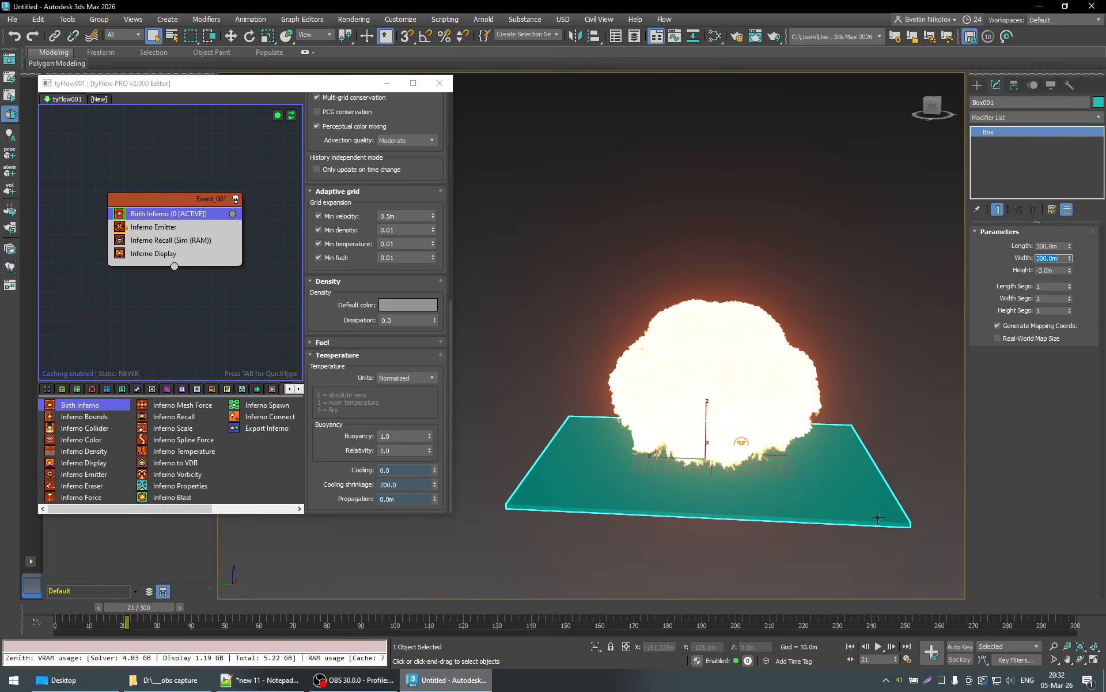
- Return to frame 0 and inspect from the side how the ground box cuts the initial fire sphere
left_click(998, 381)
middle_click_drag(766, 524, 773, 507, "alt")
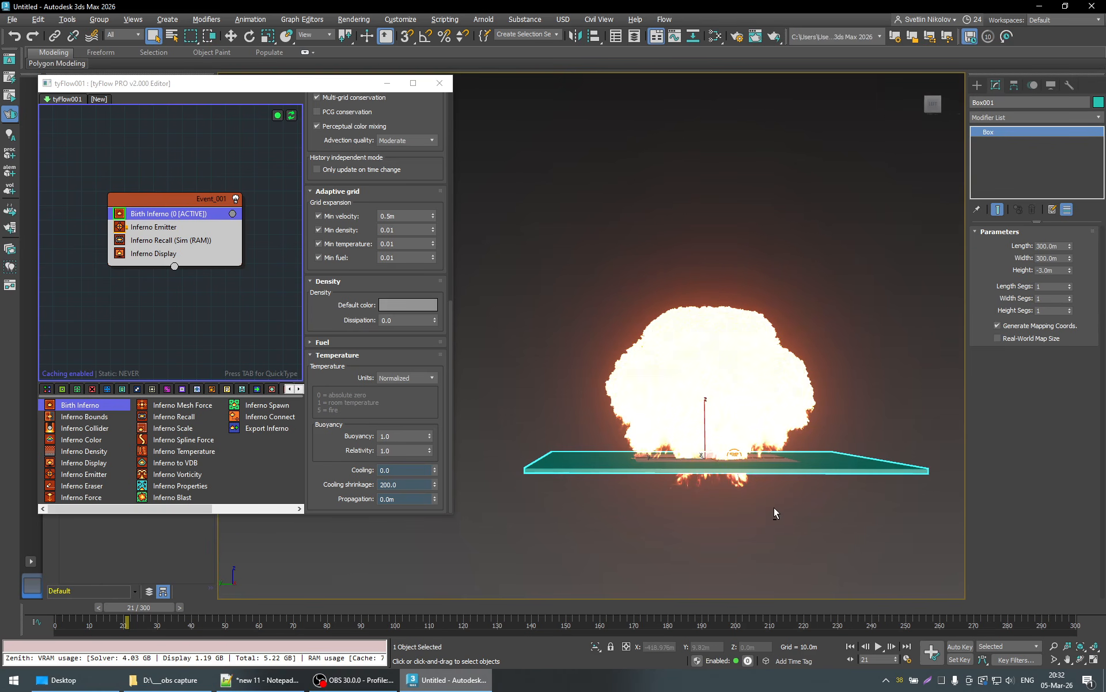
left_click(53, 610)
key("q")
middle_click_drag(593, 480, 746, 475, "alt")
scroll(714, 467, "up", 6)
scroll(714, 469, "down", 2)
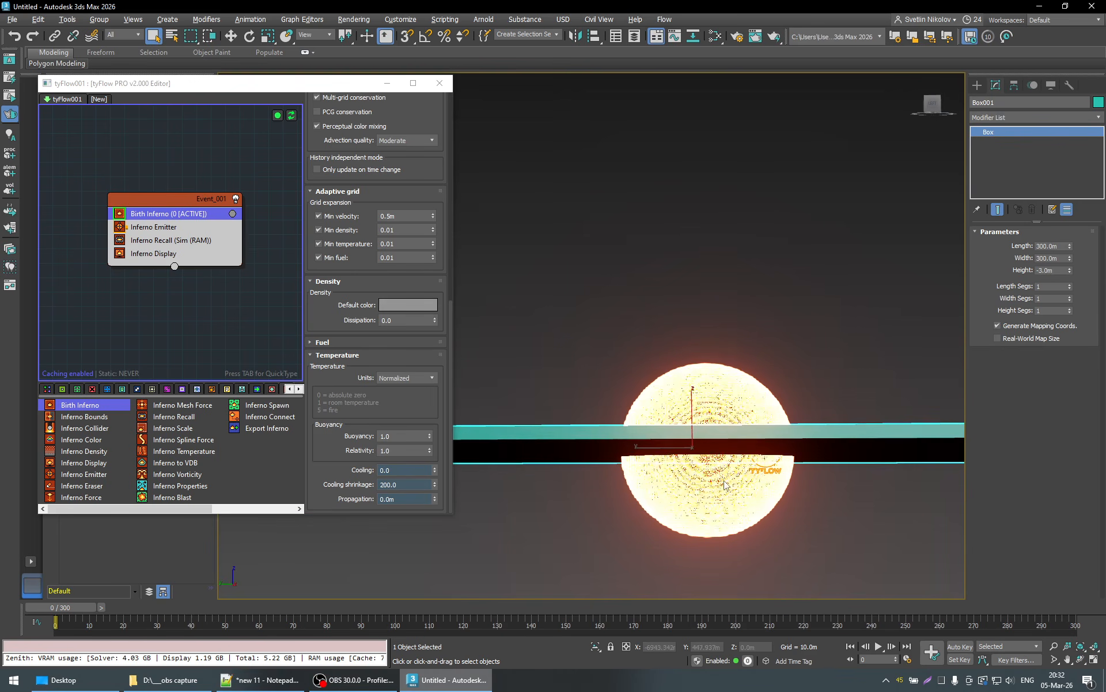
- Lower the ground box to a Z position of about -18.4 m, through the lower part of the fire sphere
key("w")
left_click_drag(702, 411, 801, 444)
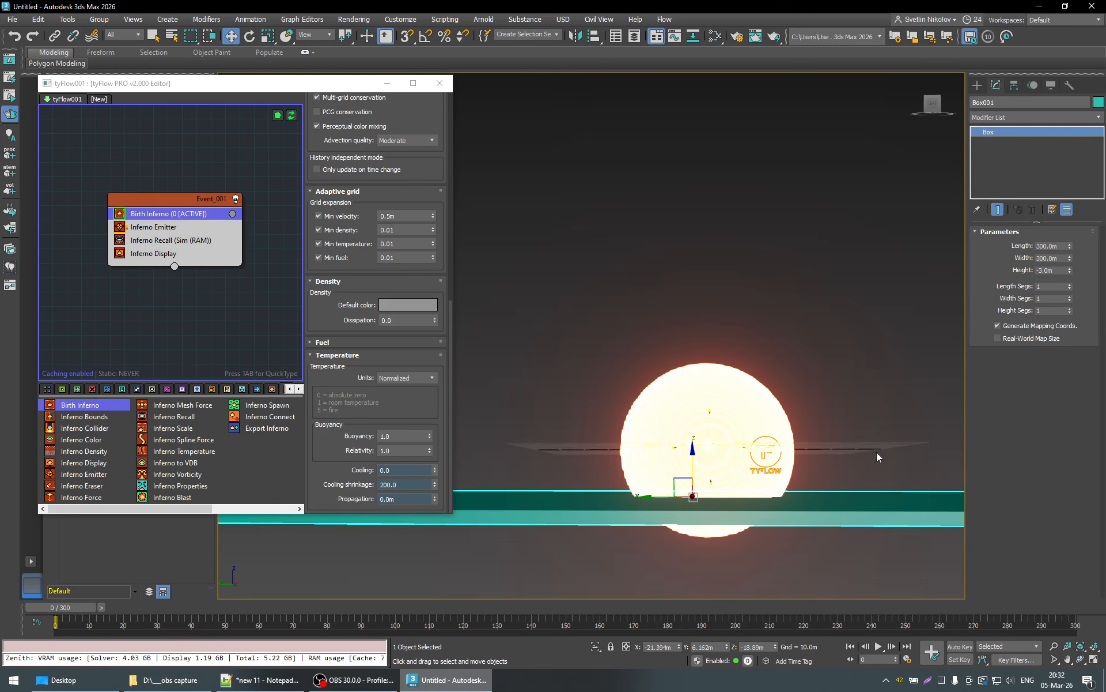
left_click_drag(693, 455, 693, 456)
middle_click_drag(712, 508, 727, 525, "alt")
- Enable Display as Box in the ground box's object properties so only its outline is drawn
right_click(748, 467)
left_click(784, 545)
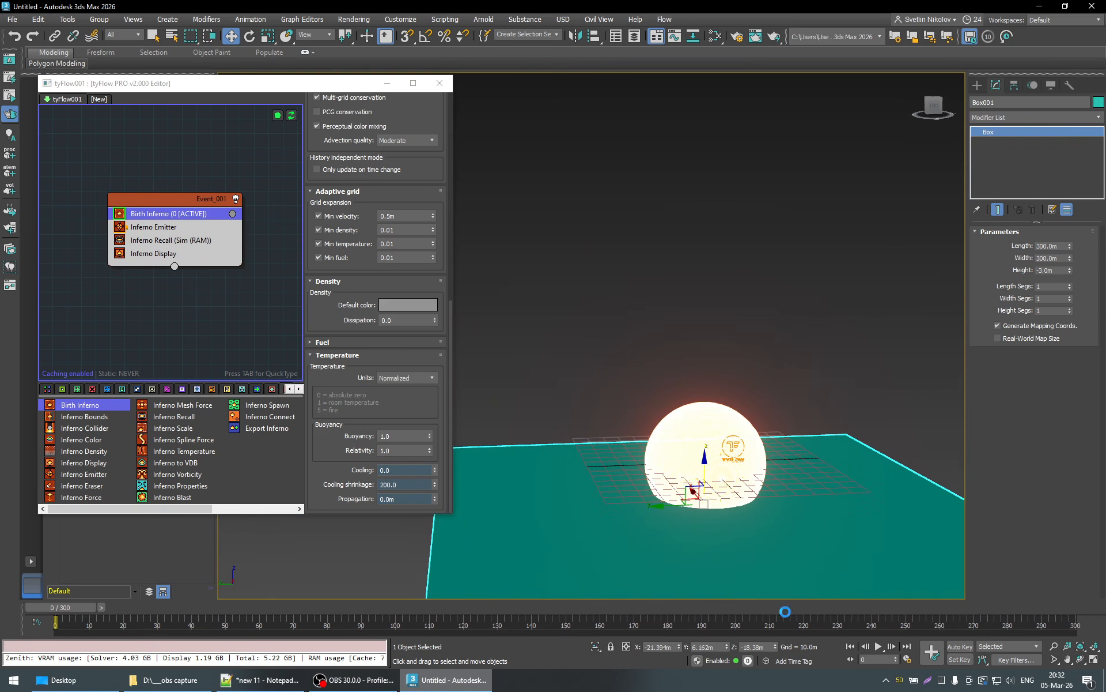
left_click(454, 359)
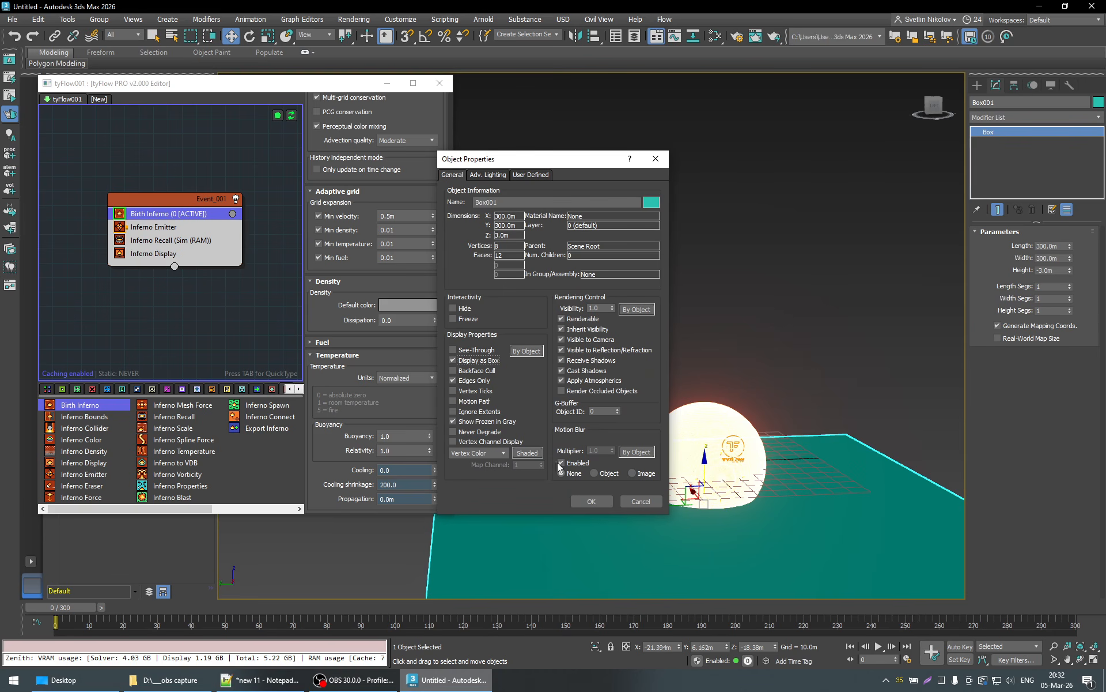
left_click(605, 501)
middle_click_drag(793, 499, 776, 496, "alt")
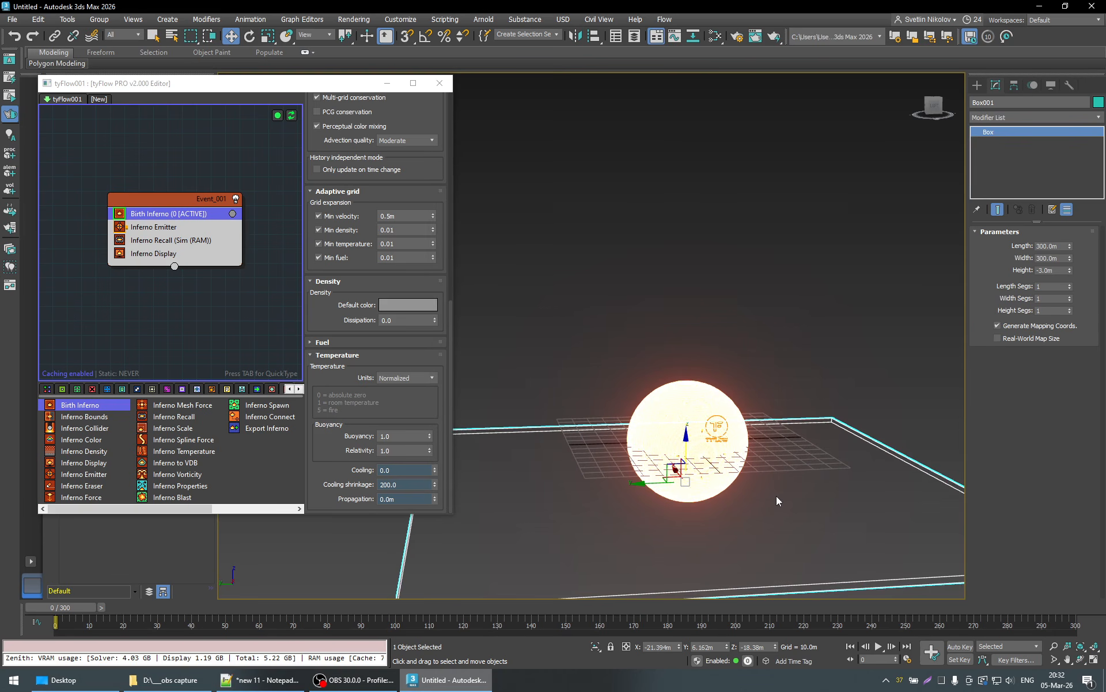
- Position the ground box at X 0, Y 0 and Z -20 m
scroll(441, 301, "up", 2)
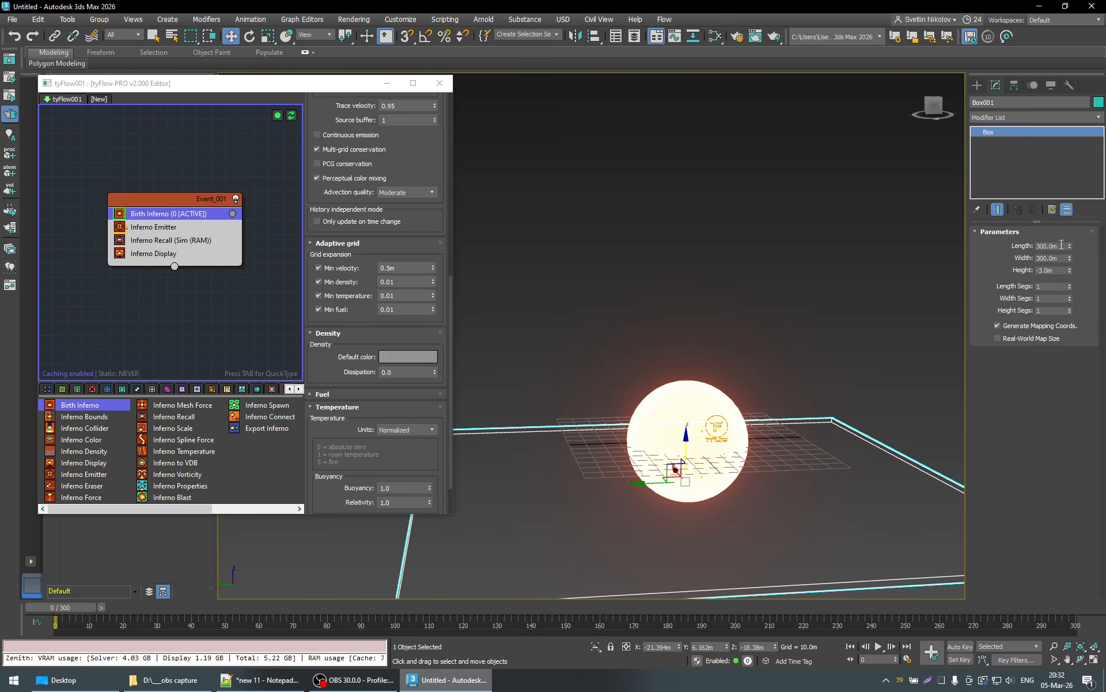
left_click_drag(673, 647, 537, 656)
type("0")
key("Return")
key("Tab")
type("0")
key("Return")
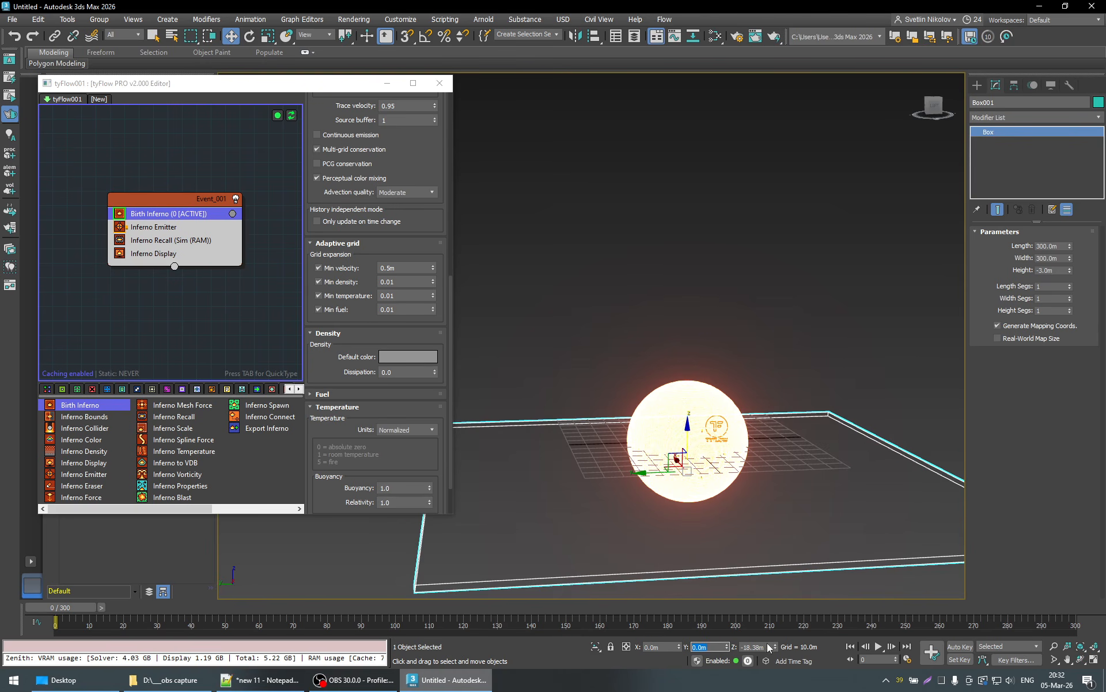
key("Tab")
type("-20")
key("Return")
middle_click_drag(740, 506, 721, 487, "alt")
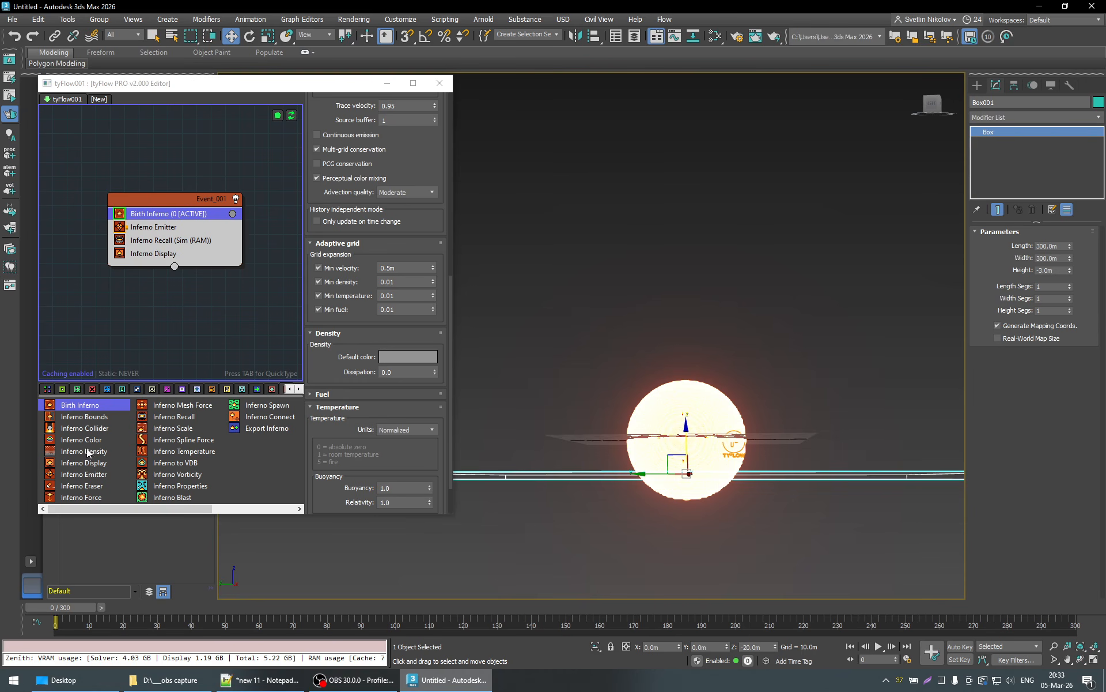
- Add a second Inferno Emitter to Event_001 below the existing one and assign the ground box as its emission object
left_click_drag(93, 475, 165, 230)
left_click(164, 227)
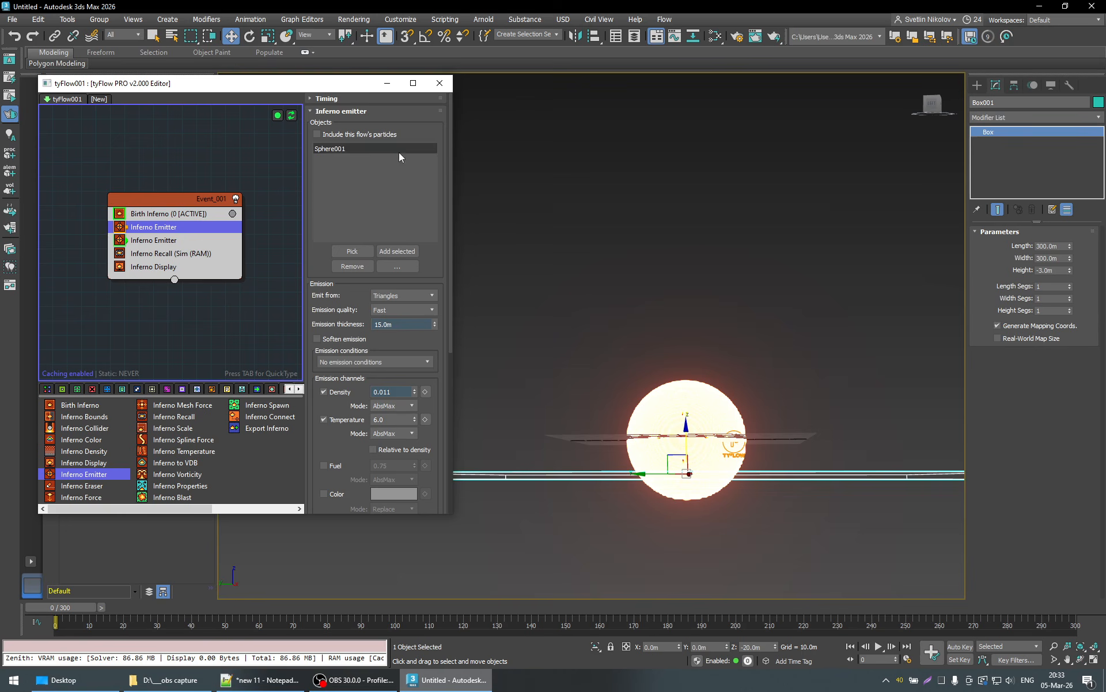
left_click(190, 240)
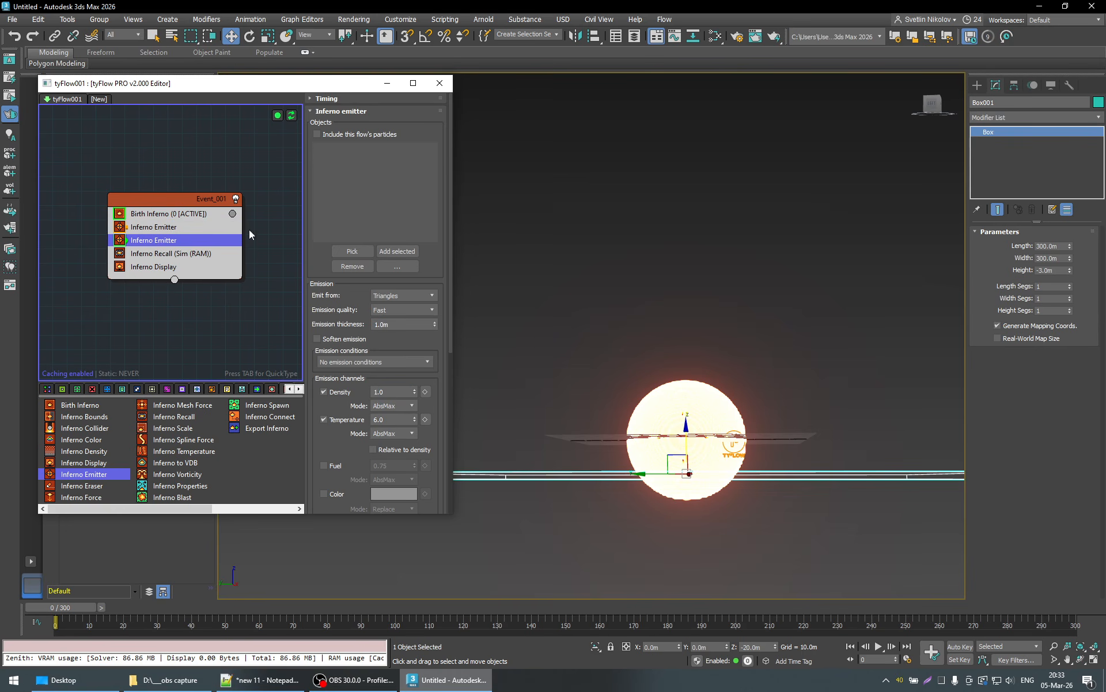
left_click(352, 251)
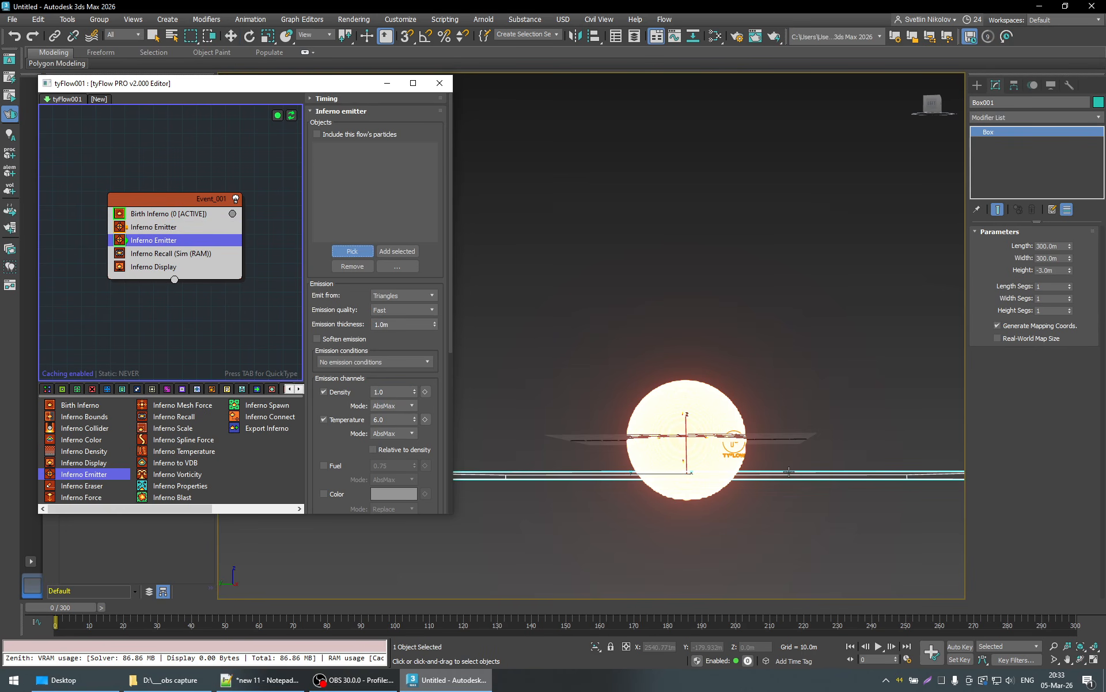
left_click(788, 473)
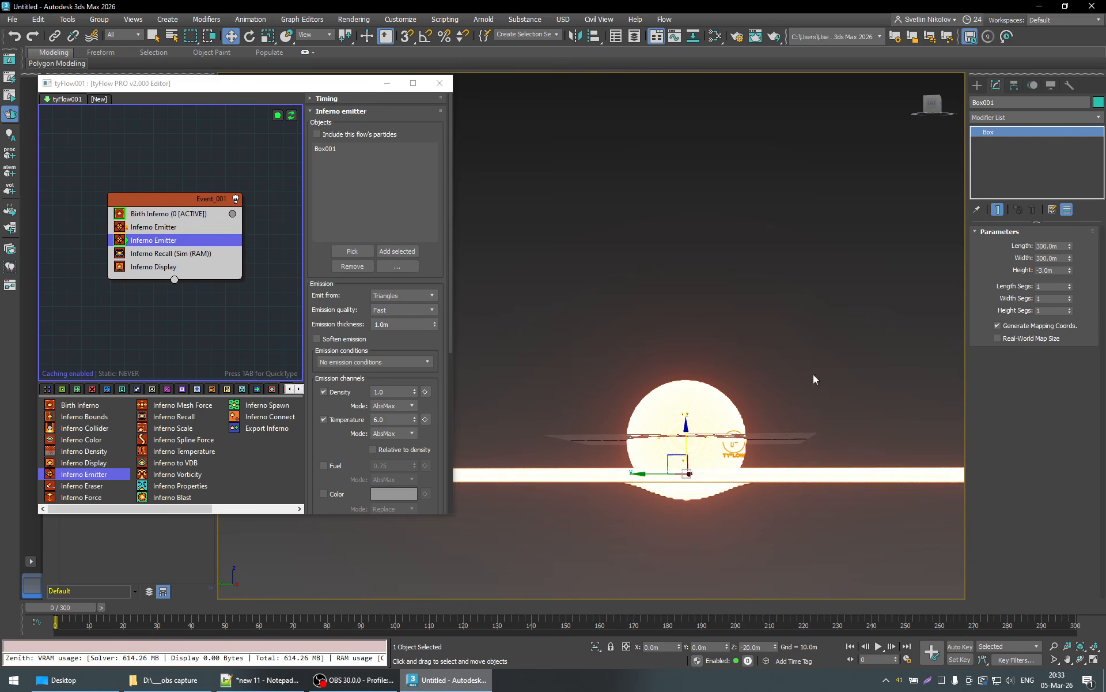
- Turn off the Temperature emission channel of the ground box's emitter so that it emits only density
middle_click_drag(814, 378, 744, 426, "alt")
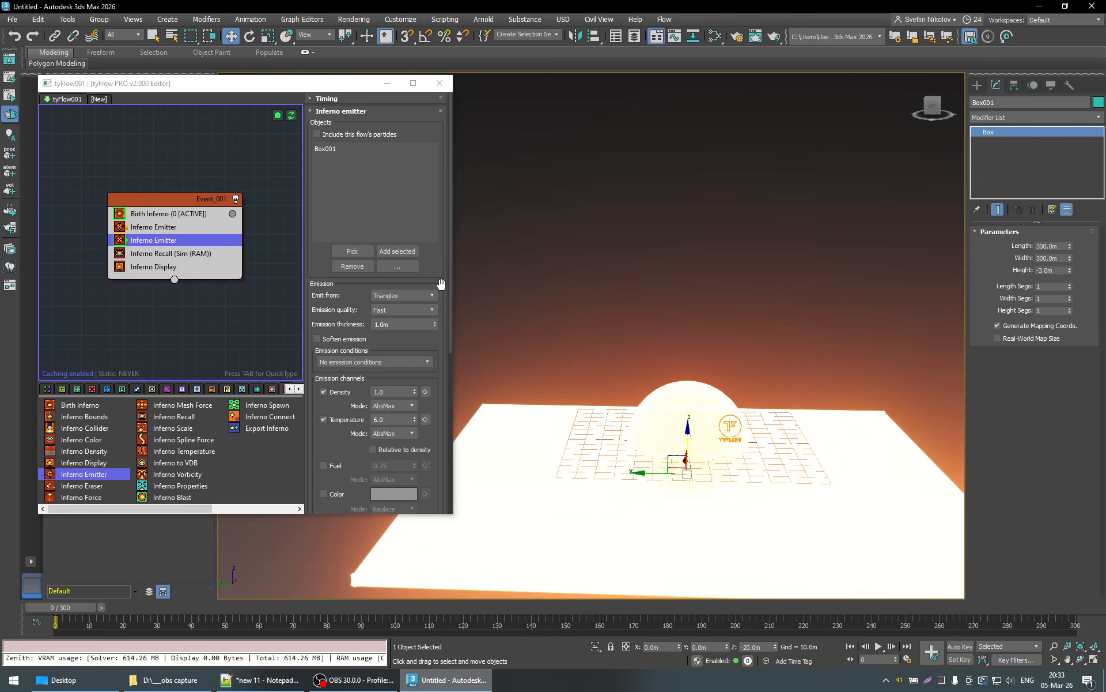
scroll(445, 282, "down", 3)
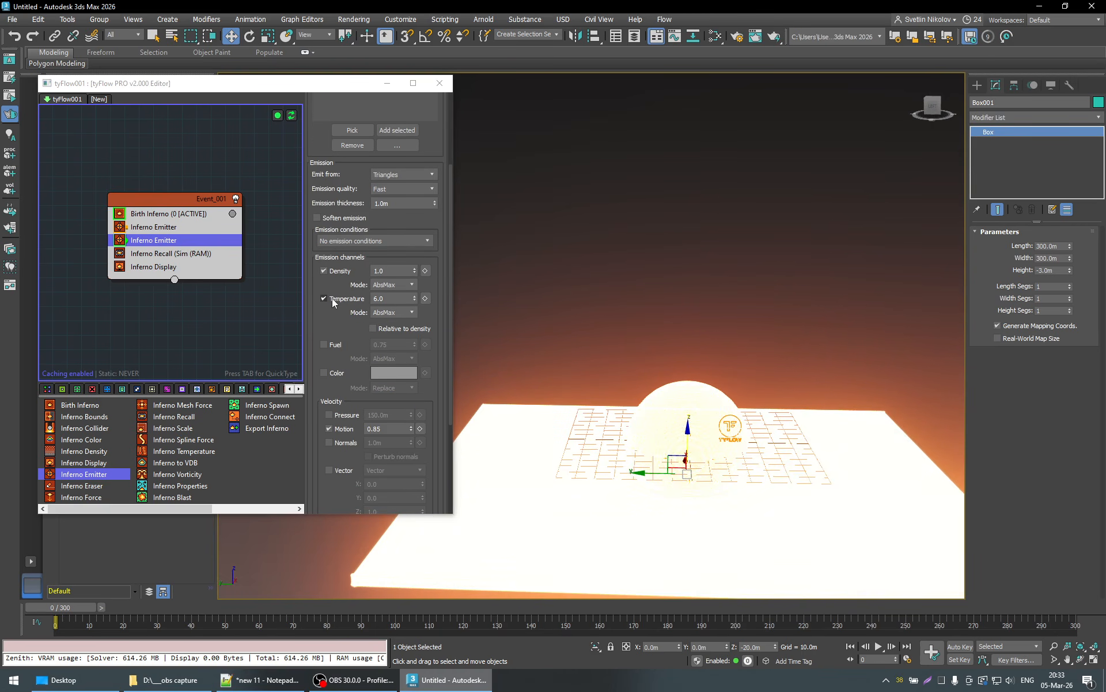
left_click(331, 298)
mouse_move(624, 431)
middle_mouse_down("alt")
mouse_move(622, 391)
mouse_move(608, 413)
middle_mouse_up("alt")
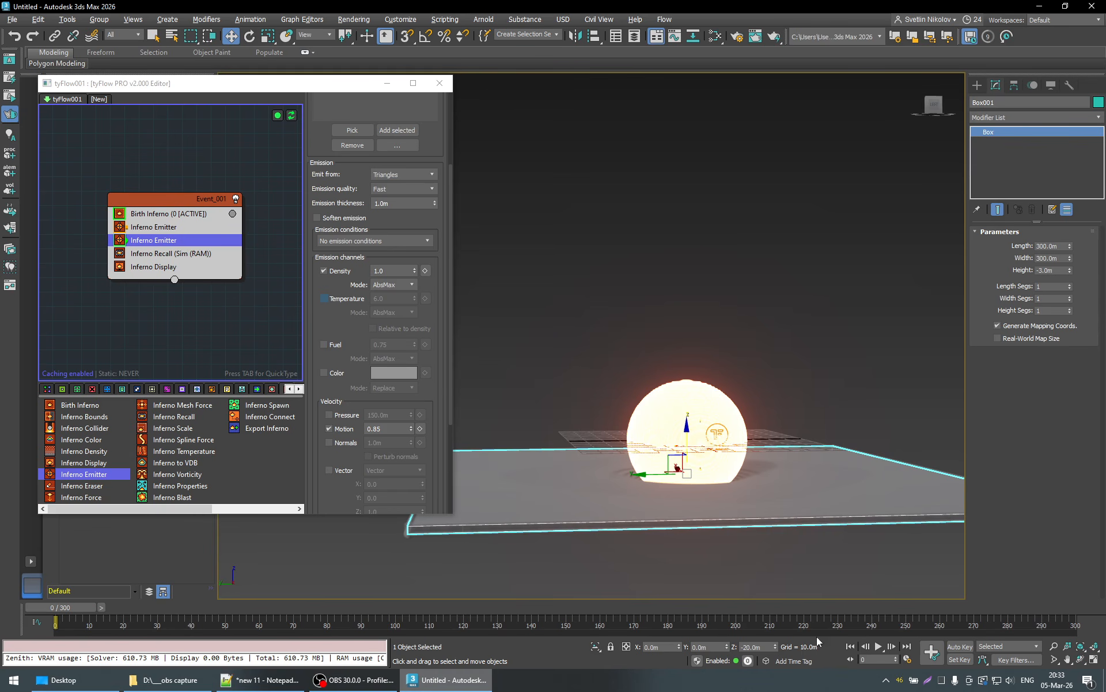
- Simulate the explosion from frame 0 and play it to frame 32 to check how the ground dust reacts
left_click(883, 644)
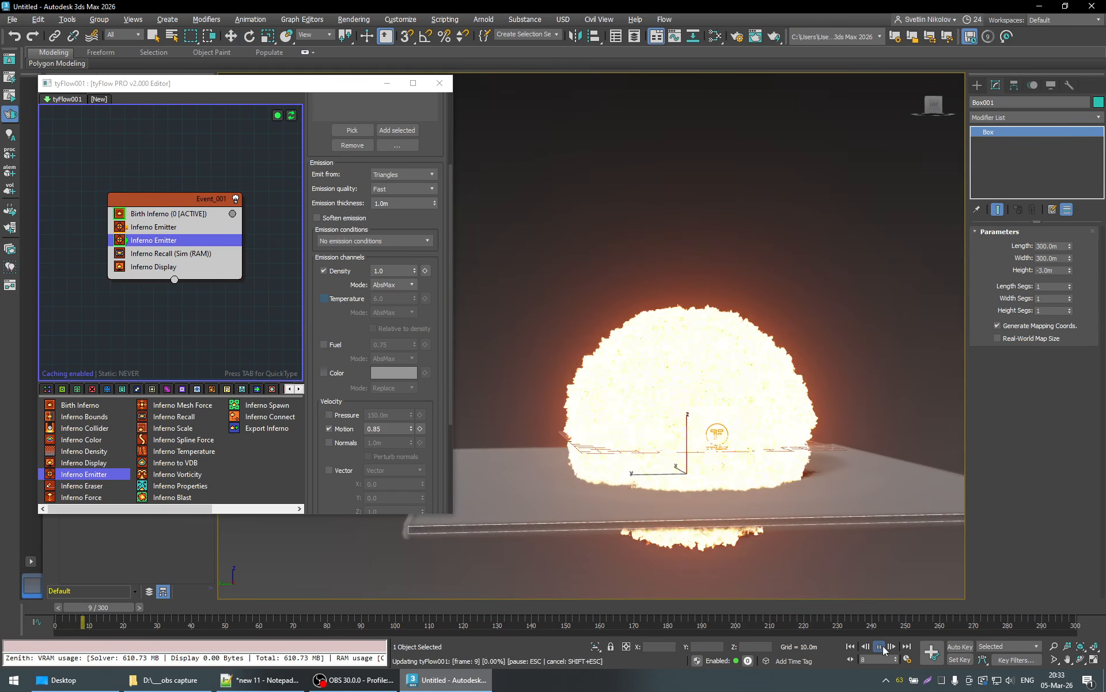
left_click(883, 646)
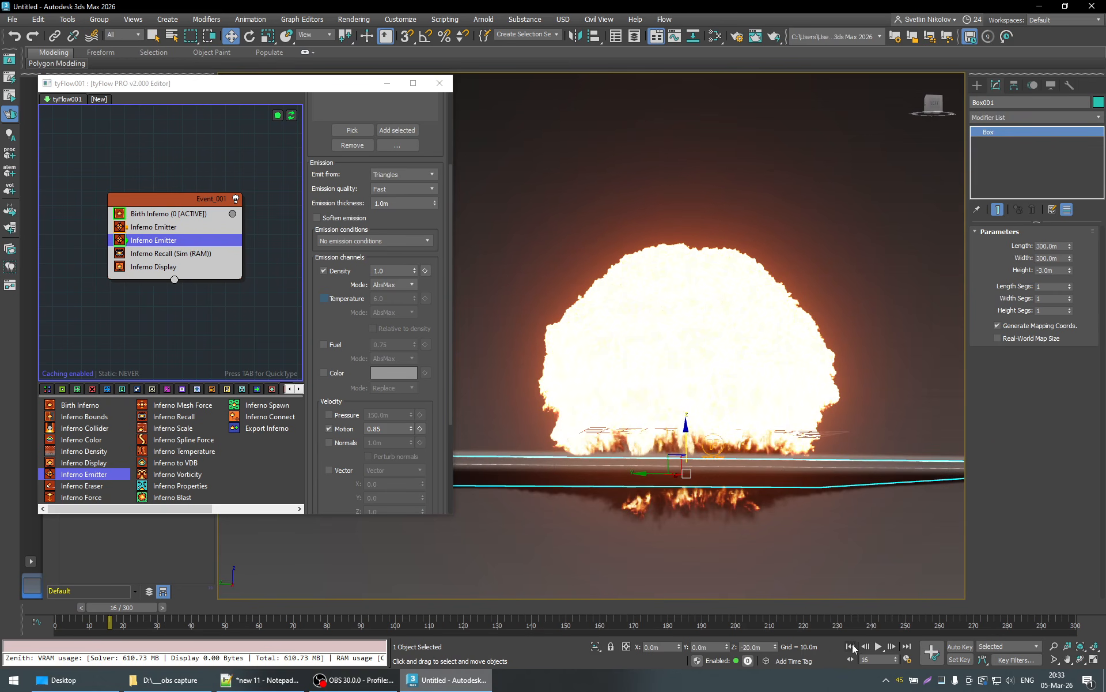
left_click_drag(155, 608, 89, 610)
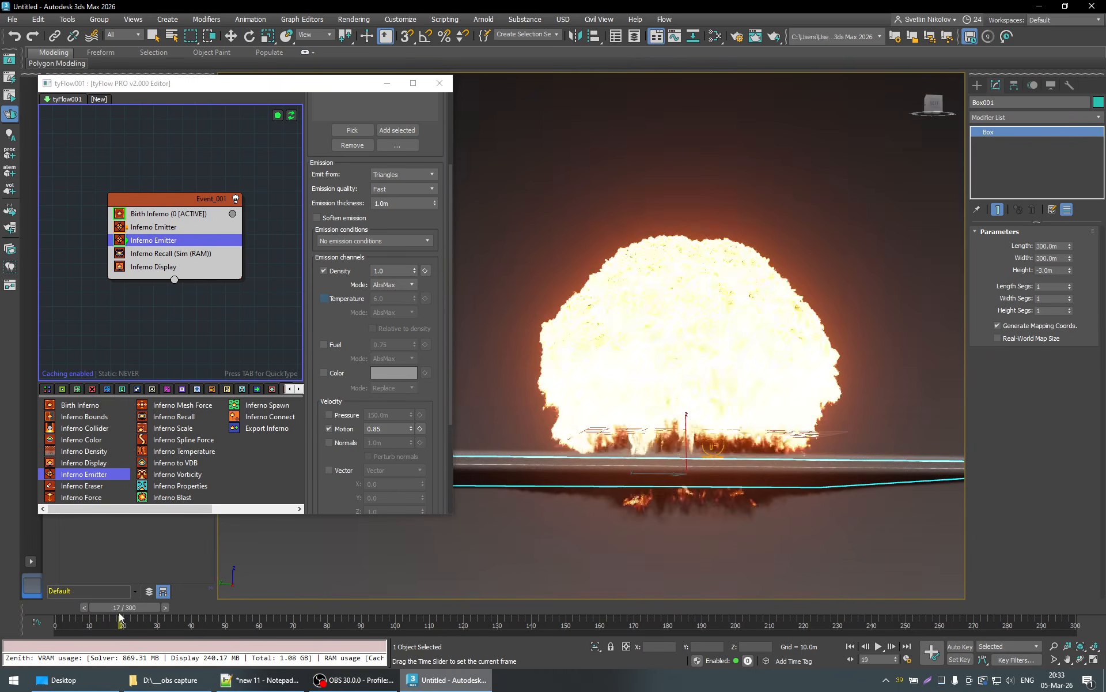
left_click(879, 647)
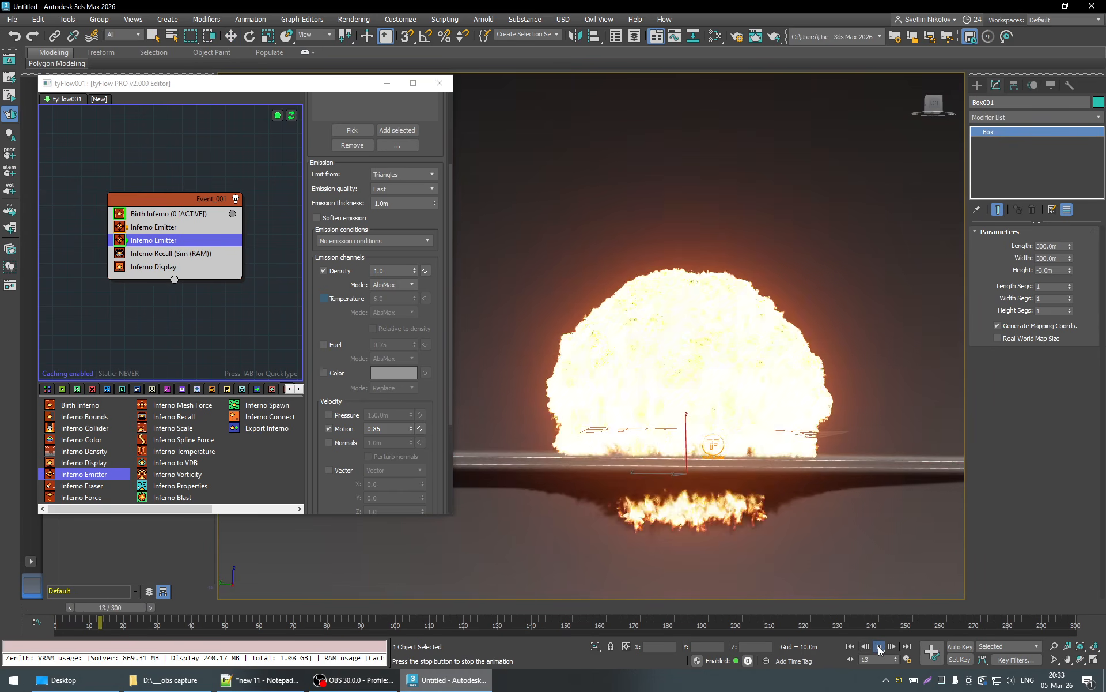
left_click(879, 647)
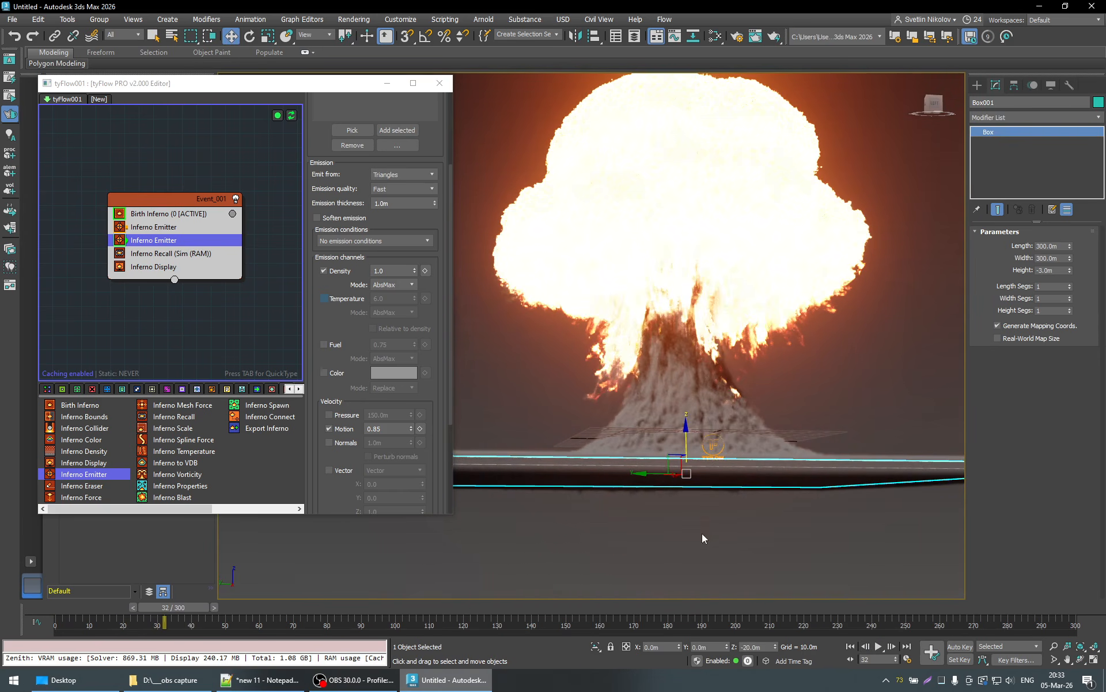
- Replay the simulation from the start to frame 50 and examine the rising dust stem and the whole ground box
scroll(716, 442, "down", 3)
middle_click_drag(715, 443, 716, 465, "alt")
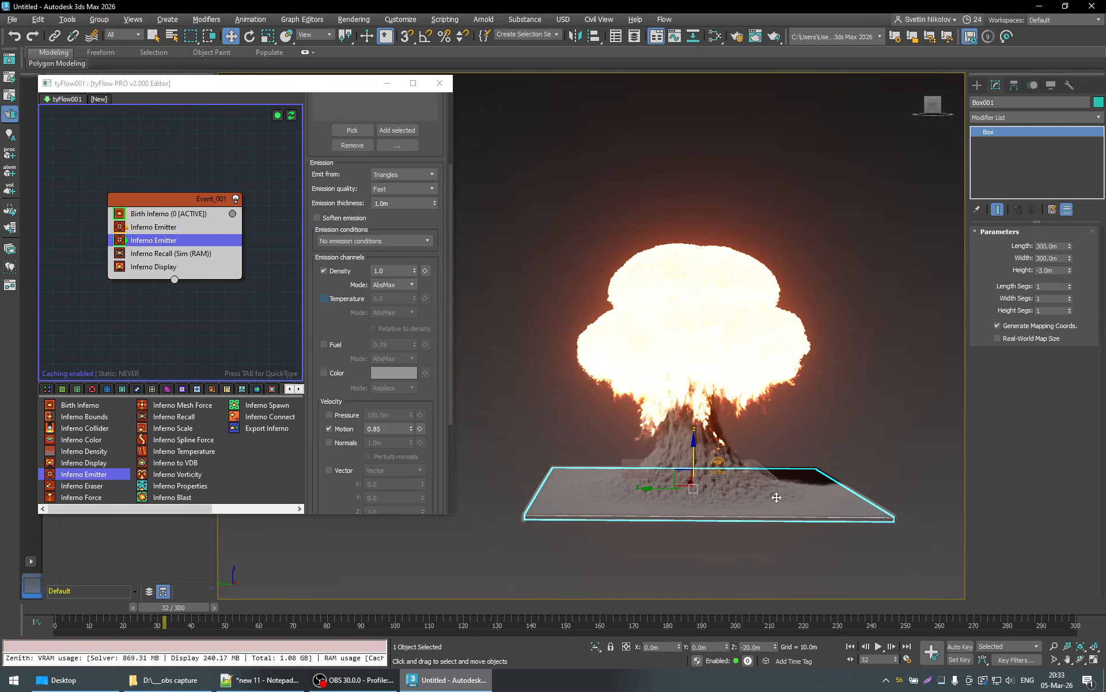
key("q")
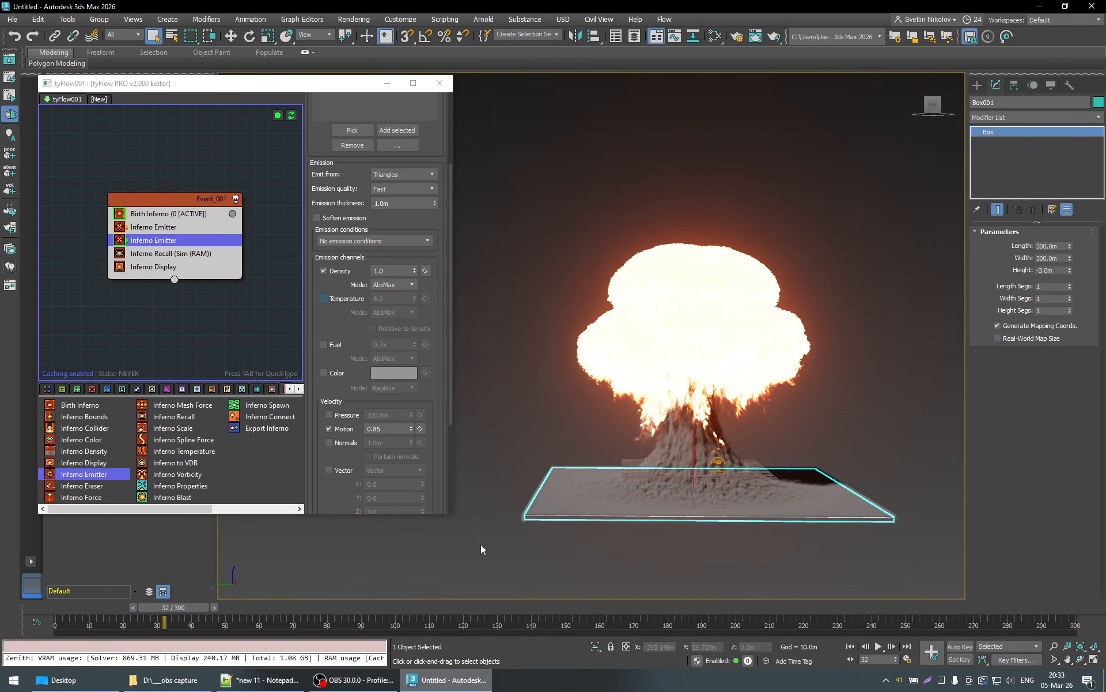
left_click_drag(204, 603, 86, 606)
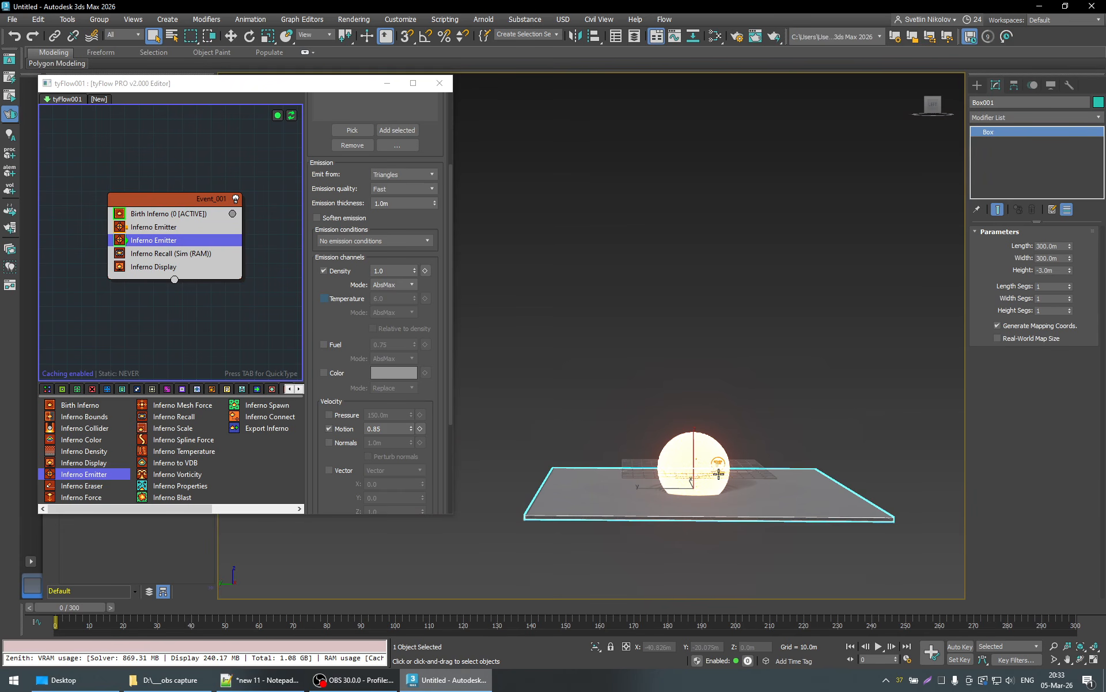
left_click(880, 647)
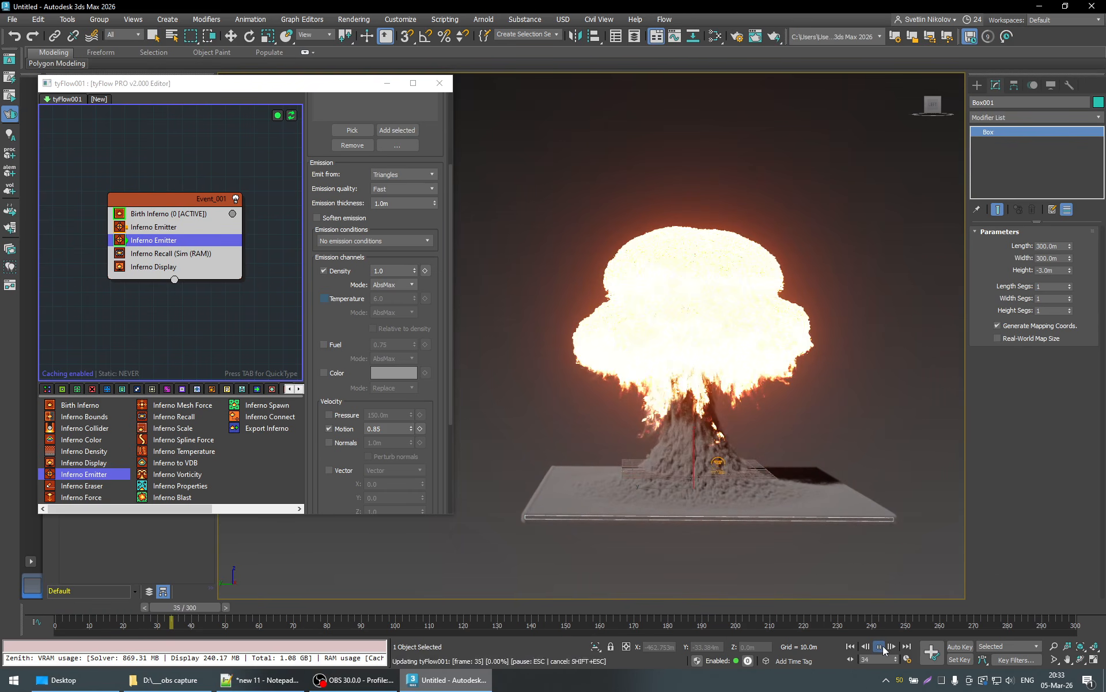
left_click(880, 647)
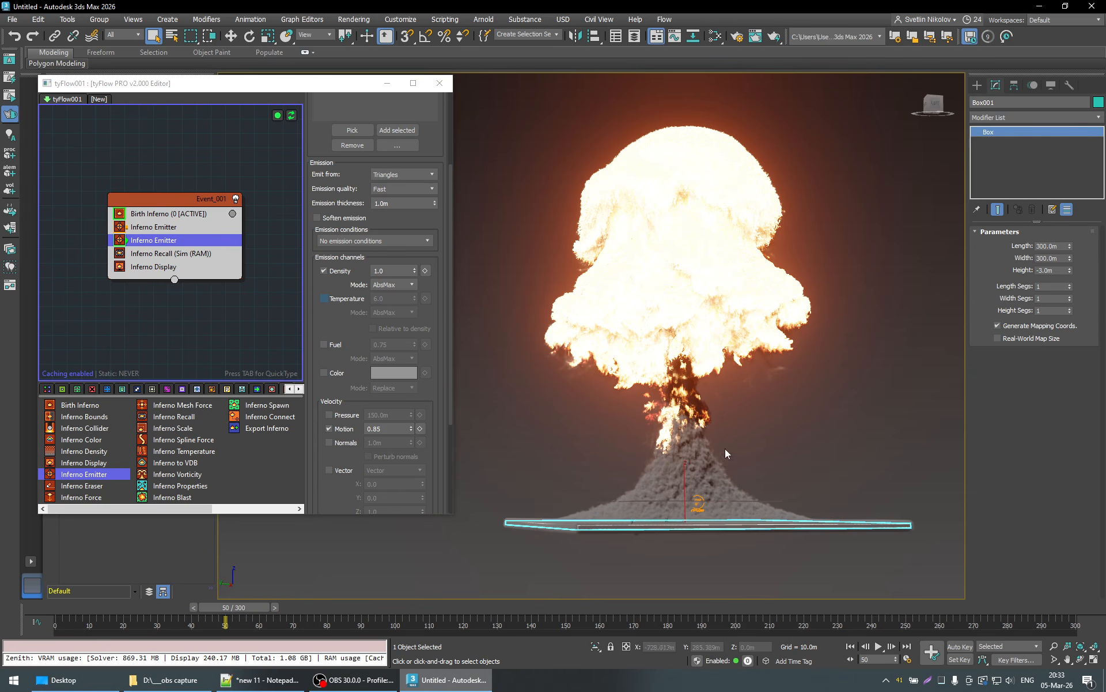
middle_click_drag(732, 463, 695, 495, "alt")
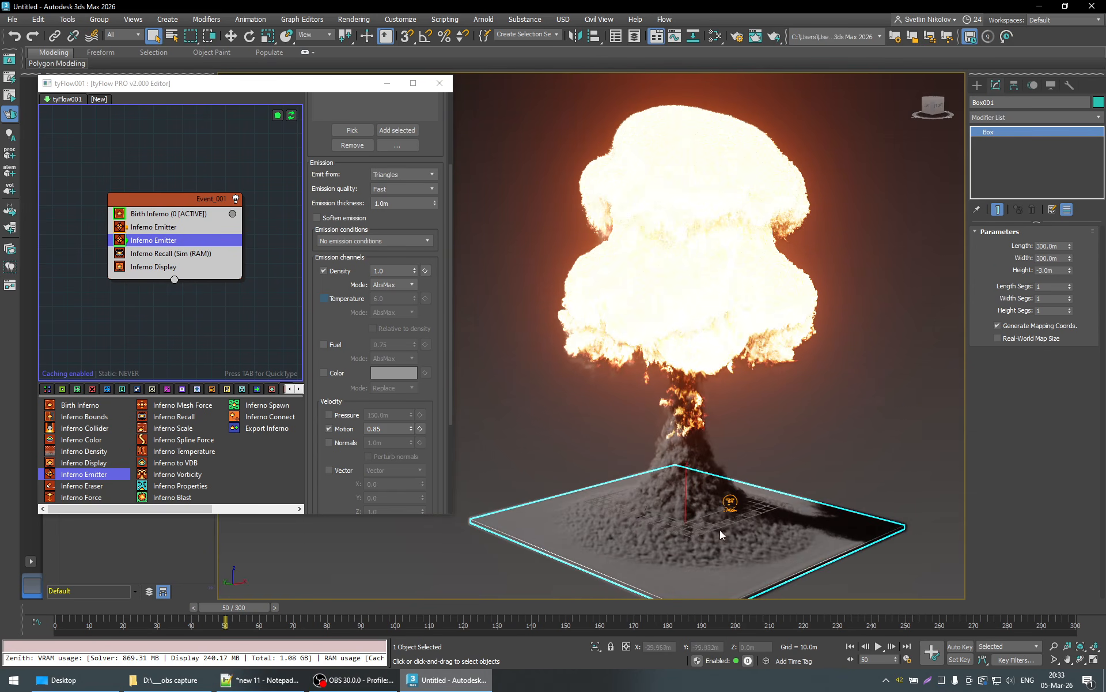
- Enlarge the ground box to a length and width of 500 m each
double_click(1042, 246)
key("BackSpace")
type("5")
key("Tab")
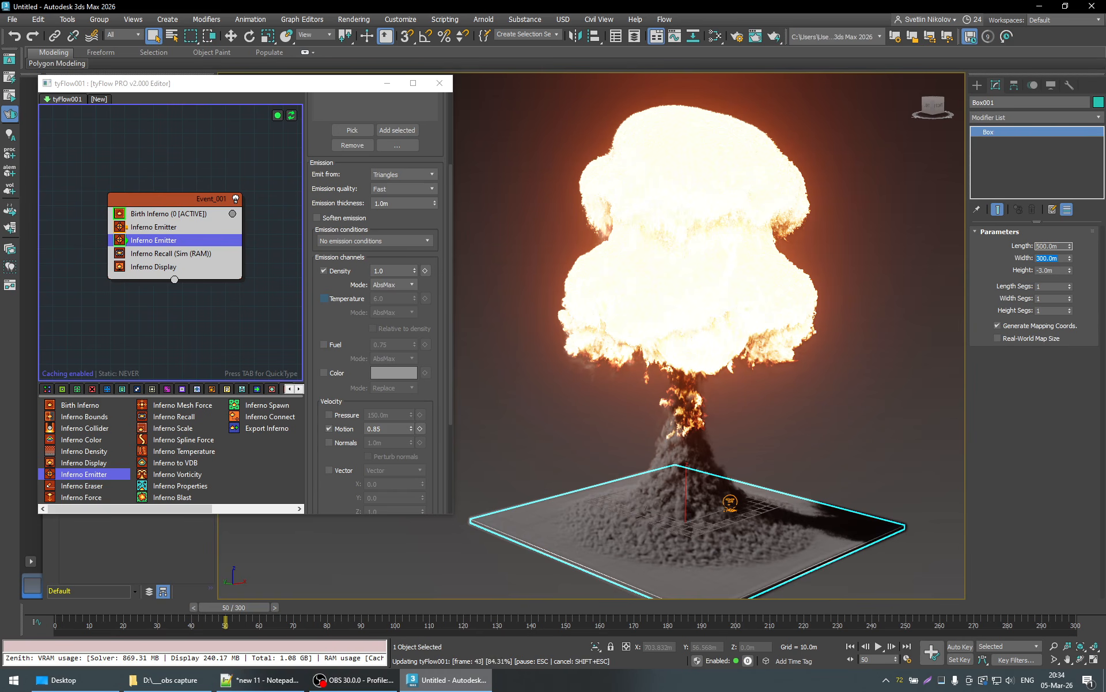
key("Home")
key("Delete")
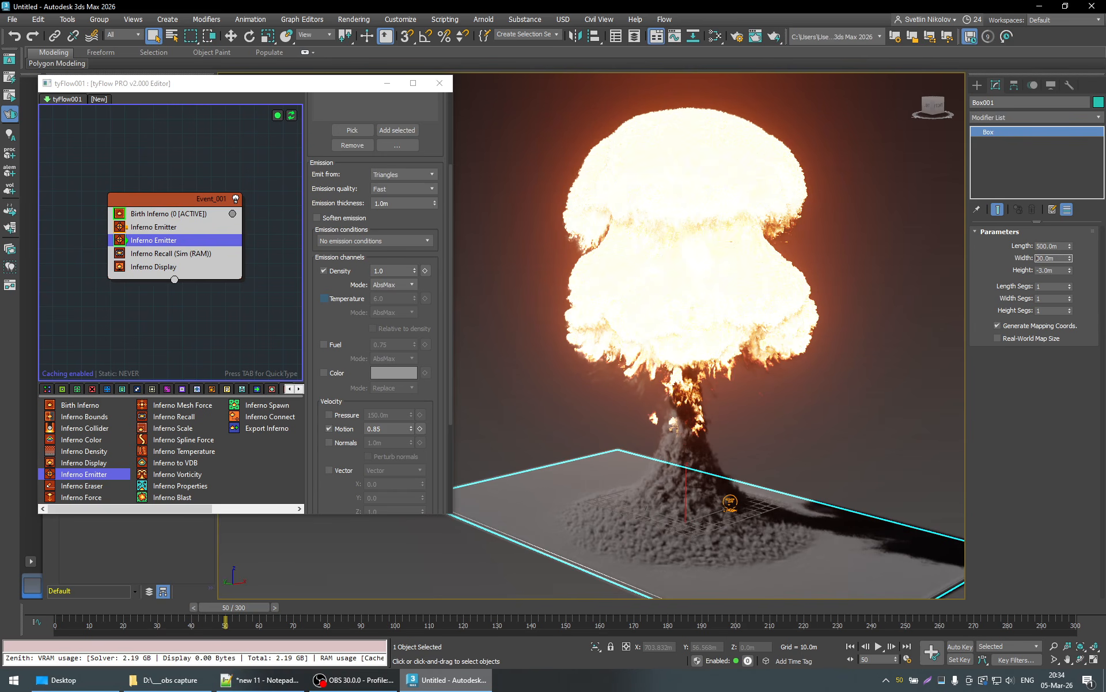
type("5")
key("Return")
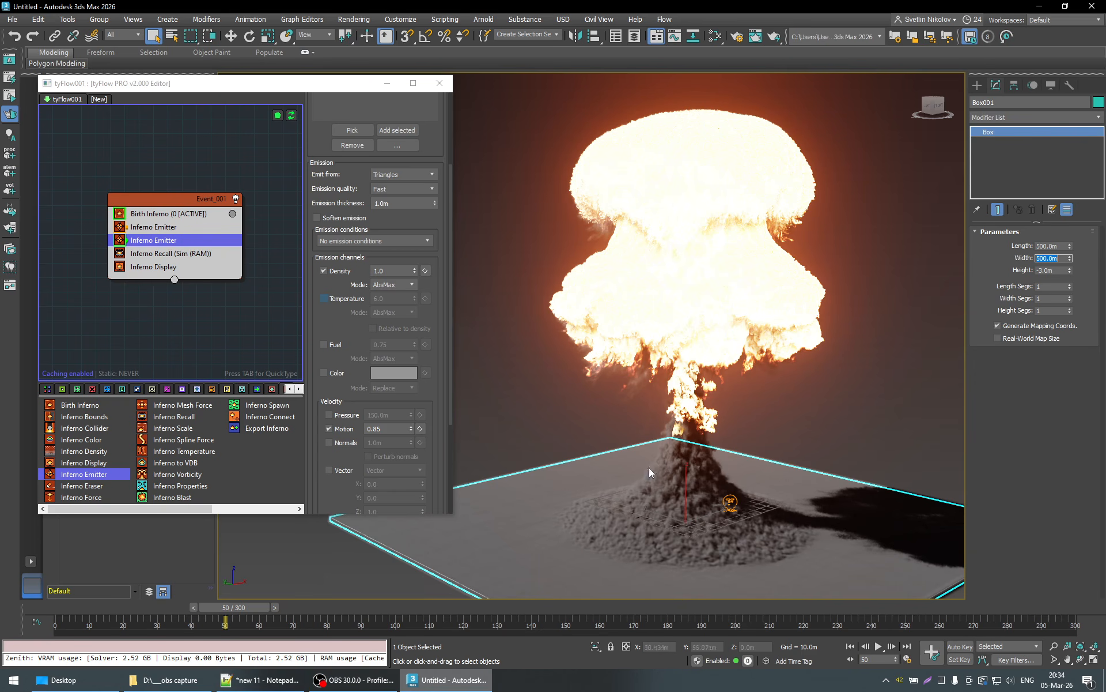
- Scrub back to frame 10 and forward to frame 24, examining how the blast lifts dust from the enlarged ground
left_click(194, 607)
middle_click_drag(685, 487, 298, 599, "alt")
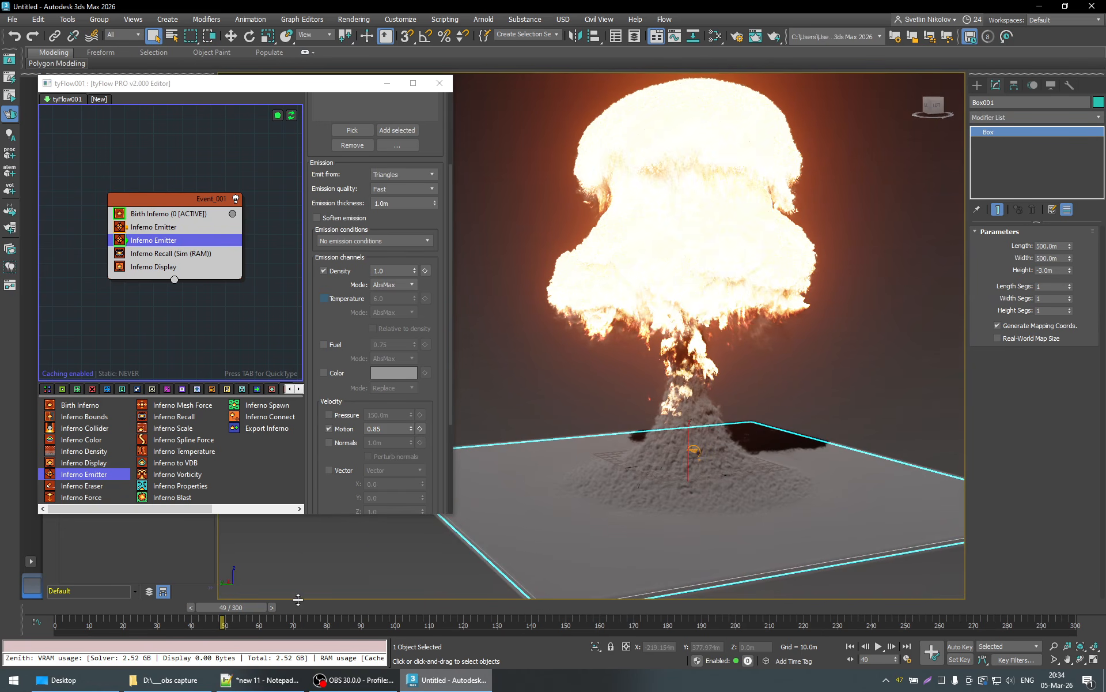
left_click_drag(256, 606, 124, 597)
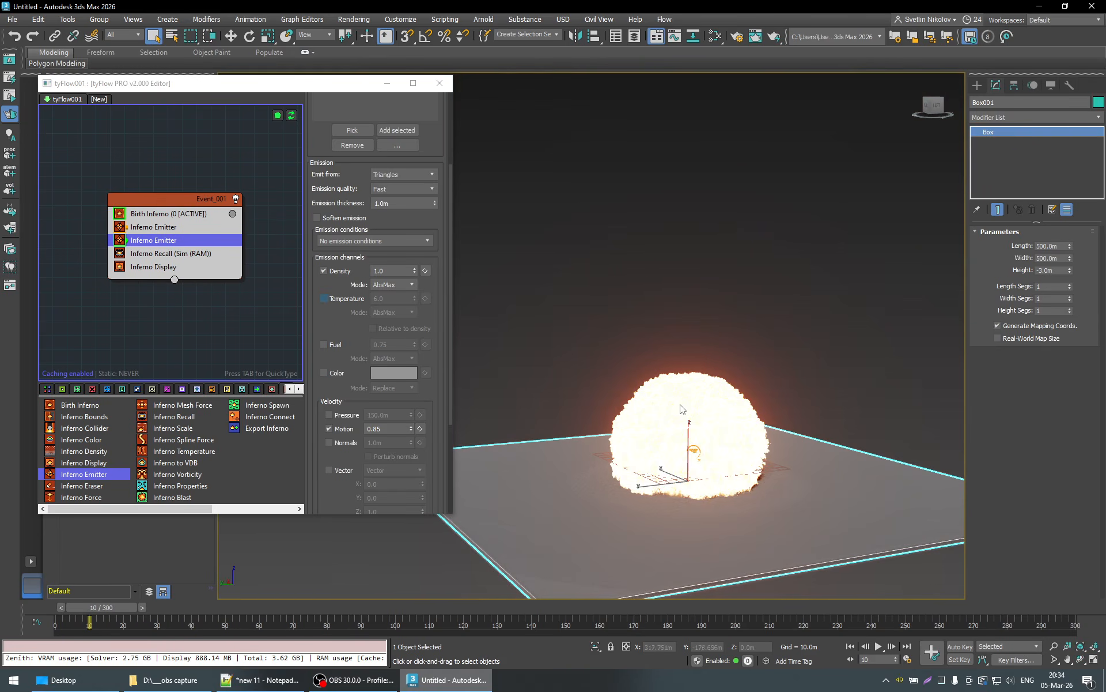
middle_click_drag(679, 405, 642, 450)
left_click_drag(107, 604, 150, 617)
middle_click_drag(554, 590, 579, 548)
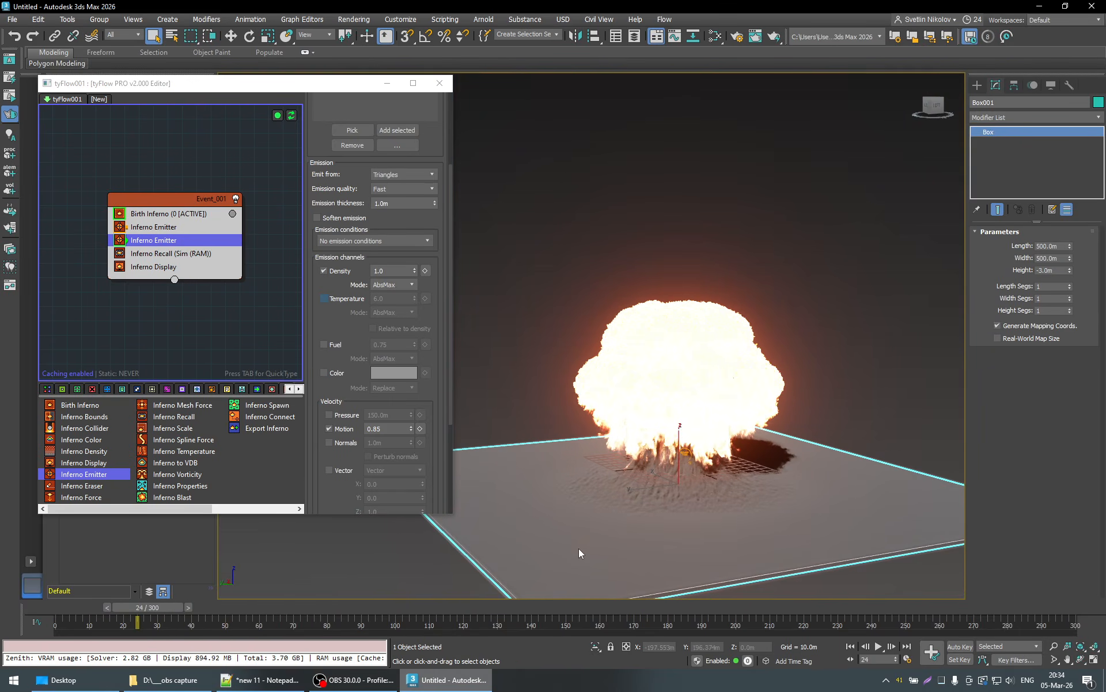
- Play and scrub on to frame 52 and examine from above how the dust forms around the mushroom cloud's base
left_click(879, 647)
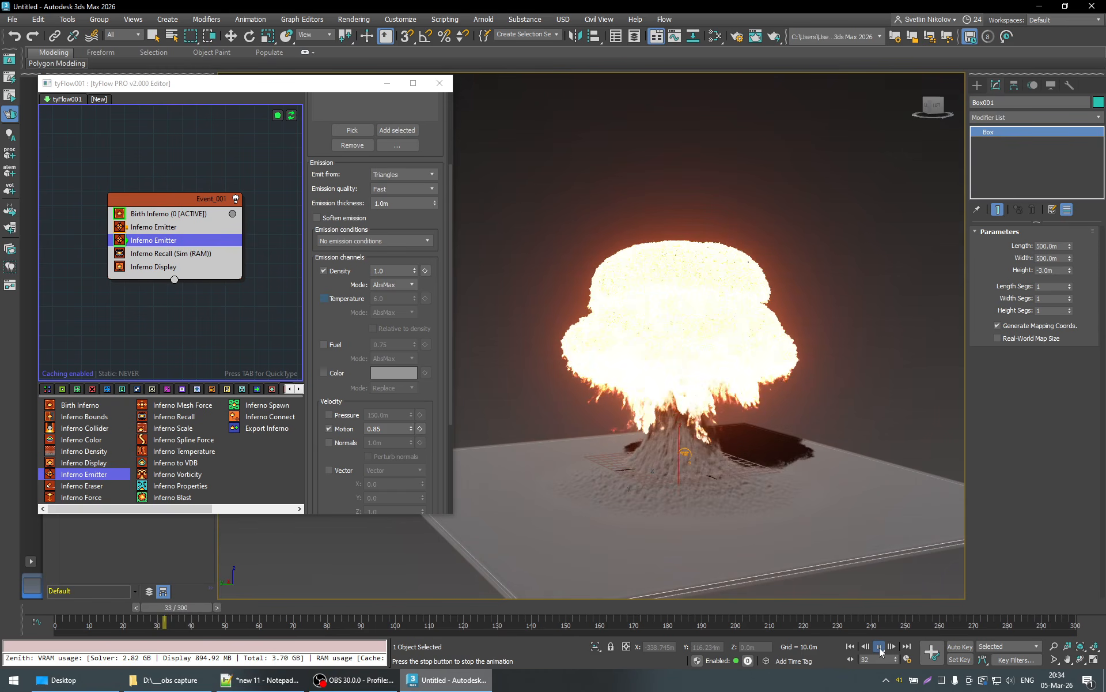
left_click(880, 647)
left_click_drag(81, 607, 184, 610)
scroll(749, 499, "up", 3)
scroll(691, 501, "down", 3)
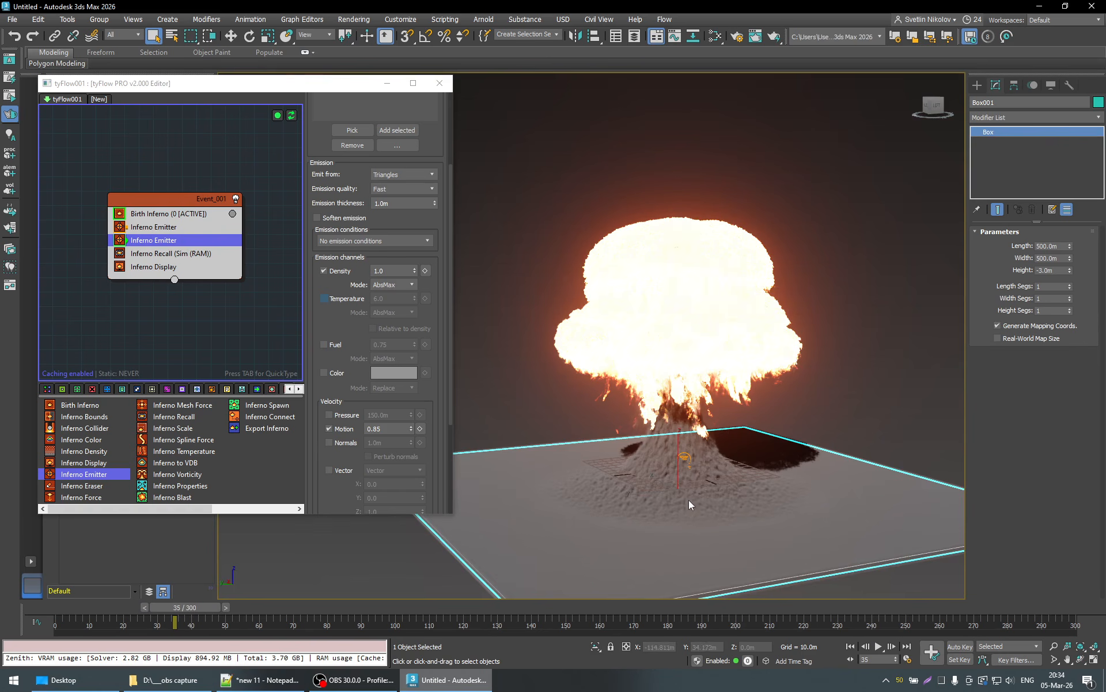
middle_click_drag(696, 516, 710, 483, "alt")
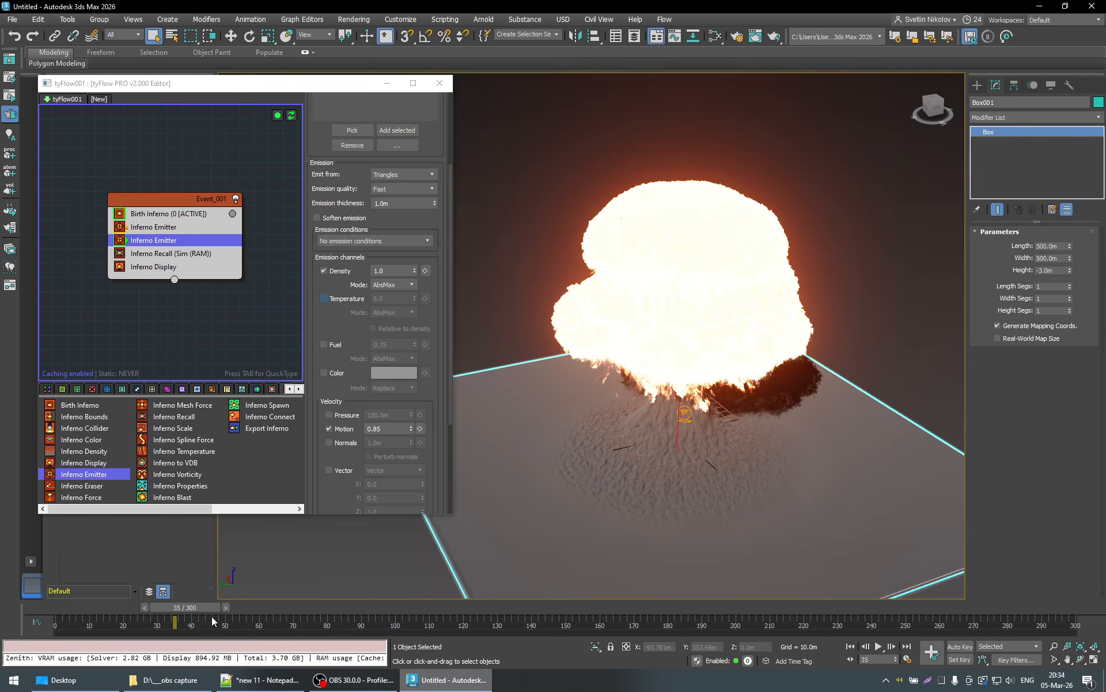
left_click_drag(213, 617, 269, 620)
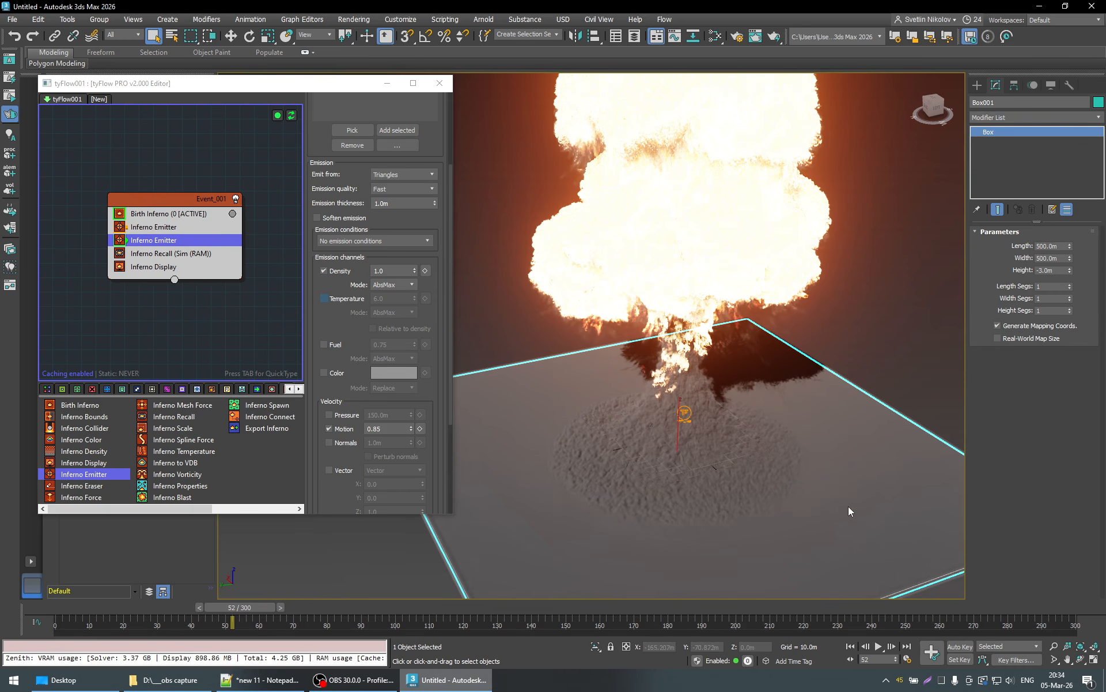
- Examine the dust stem and the lifted ground dust at frame 52 from low and raised angles, close up and at full extent
middle_click_drag(848, 507, 825, 458, "alt")
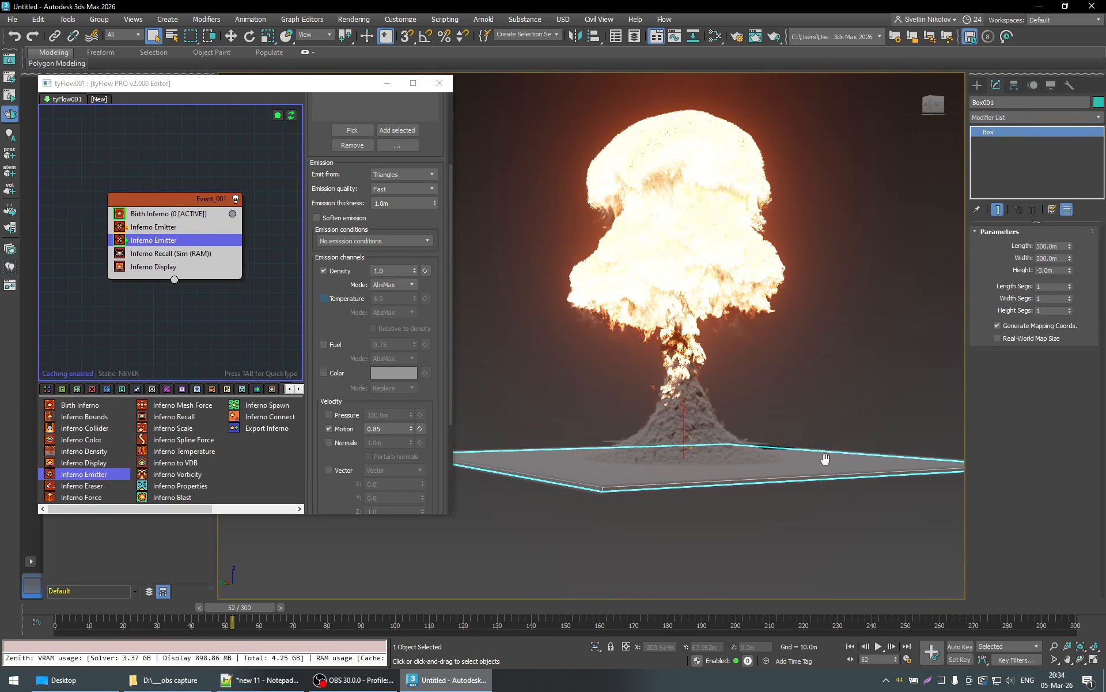
scroll(807, 465, "up", 6)
scroll(752, 473, "down", 3)
middle_click_drag(691, 470, 717, 485)
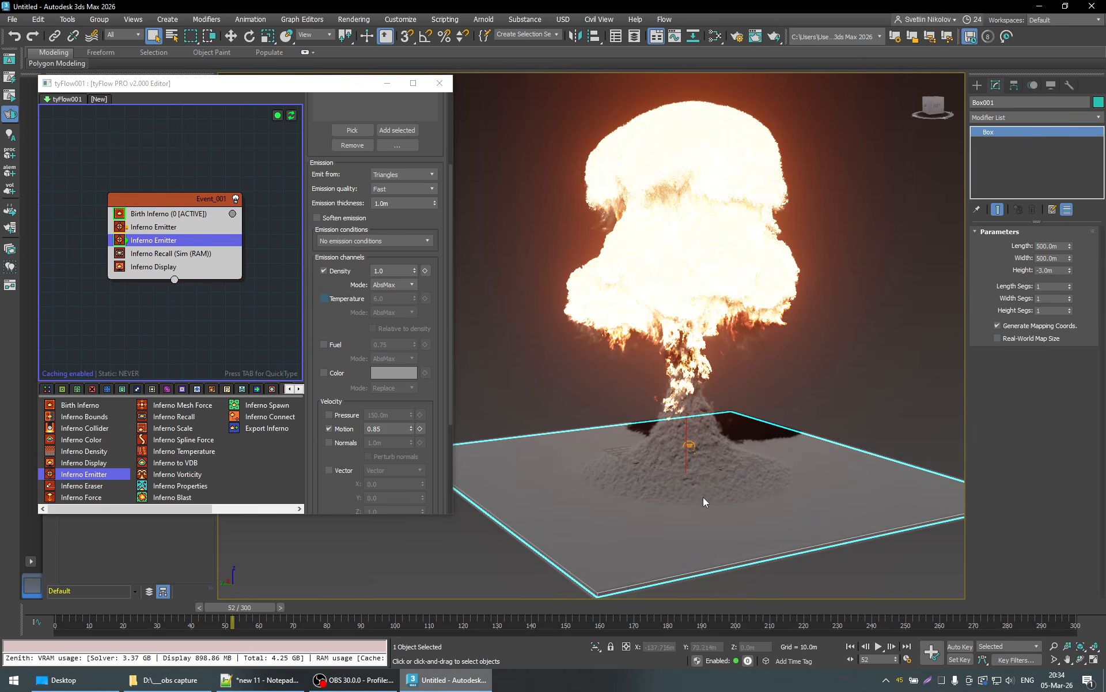
scroll(726, 496, "up", 3)
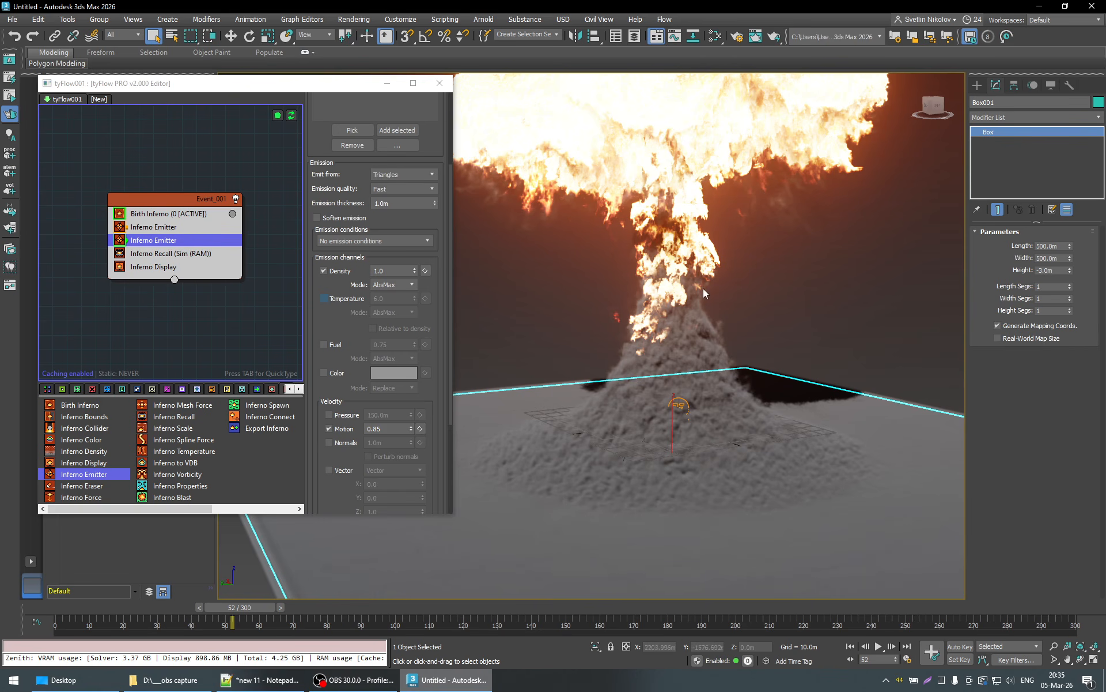
scroll(705, 293, "down", 3)
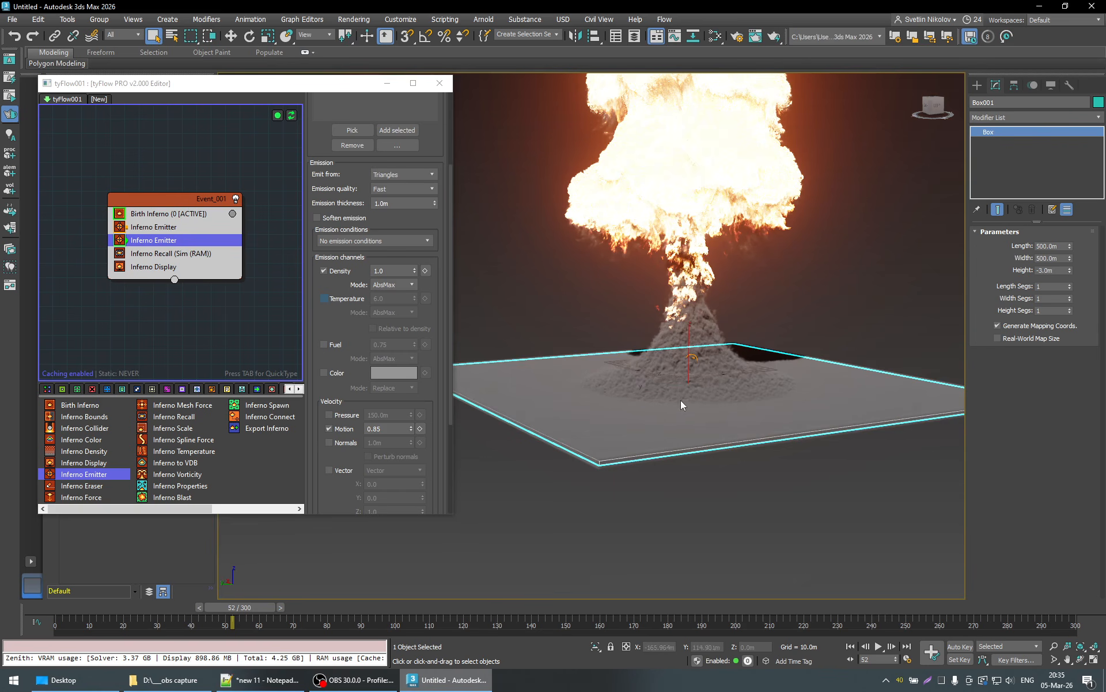
- Test Birth Inferno solver conservation values of 30 m and 50 m, and settle on 100 m
left_click(155, 213)
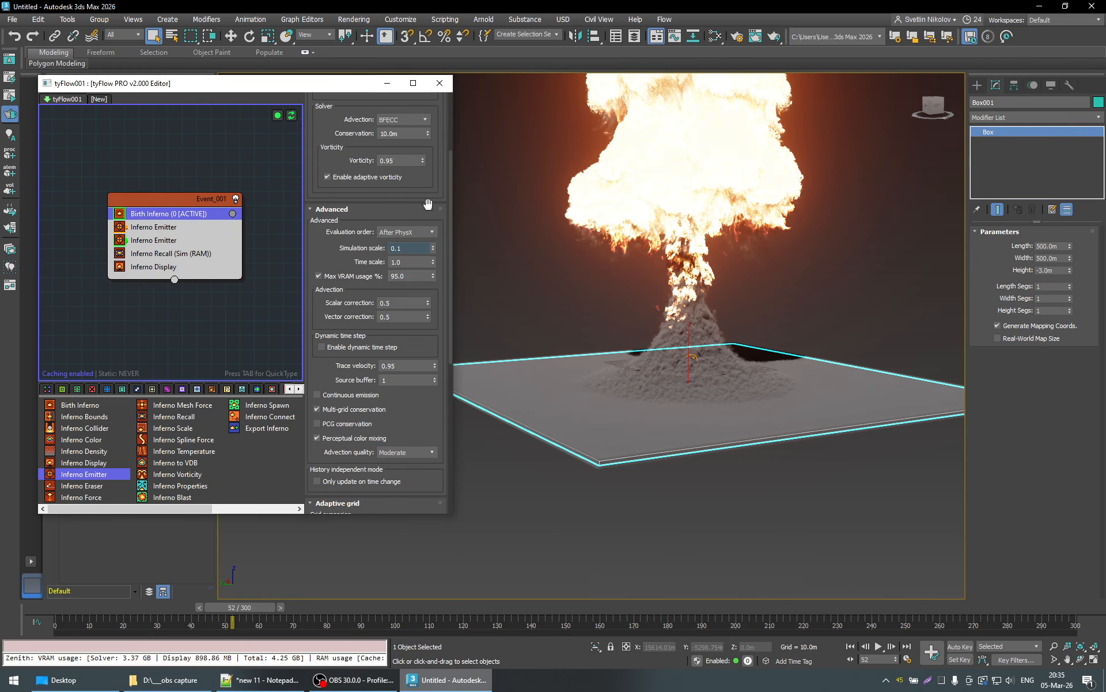
scroll(441, 225, "up", 3)
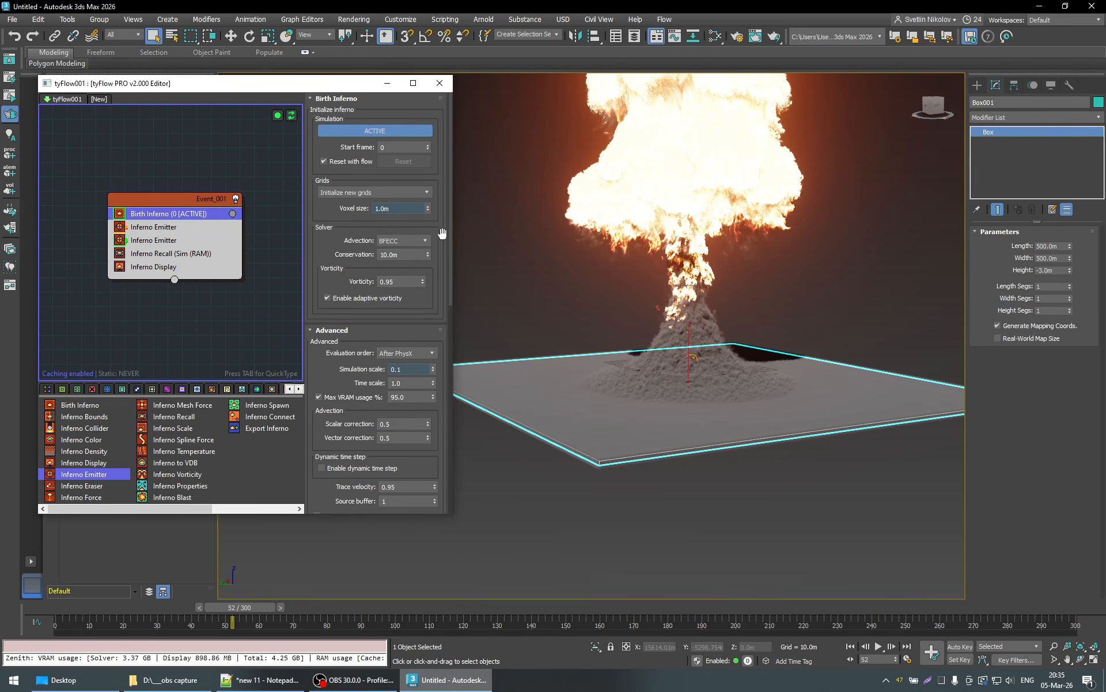
double_click(398, 254)
type("30")
key("Return")
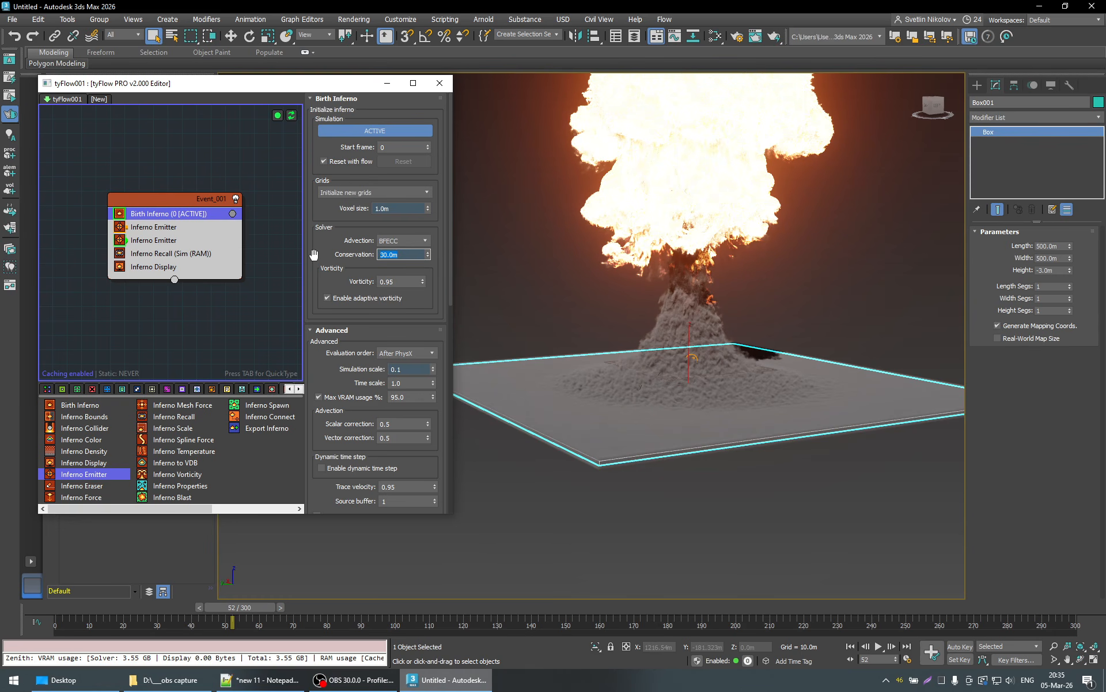
type("50")
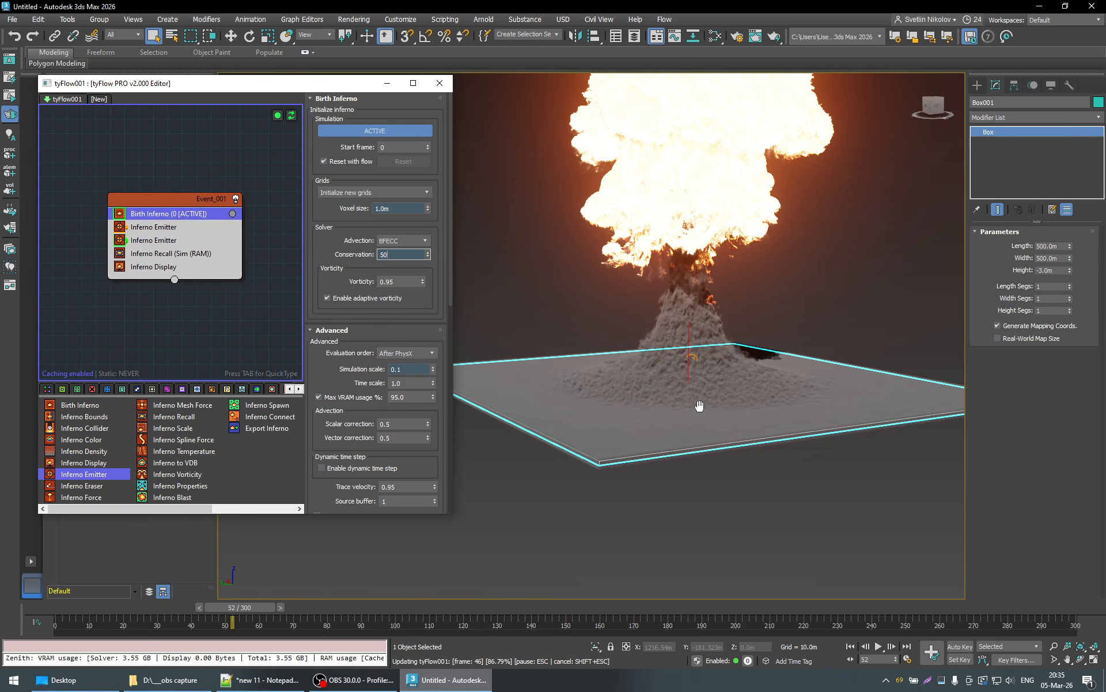
key("Return")
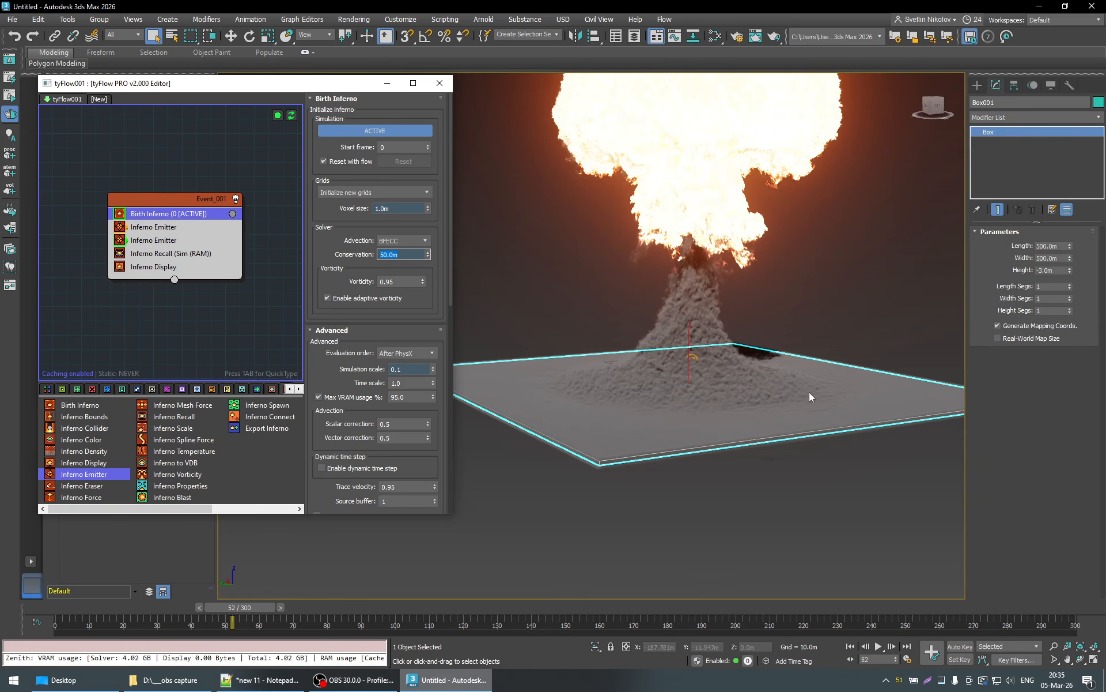
type("10")
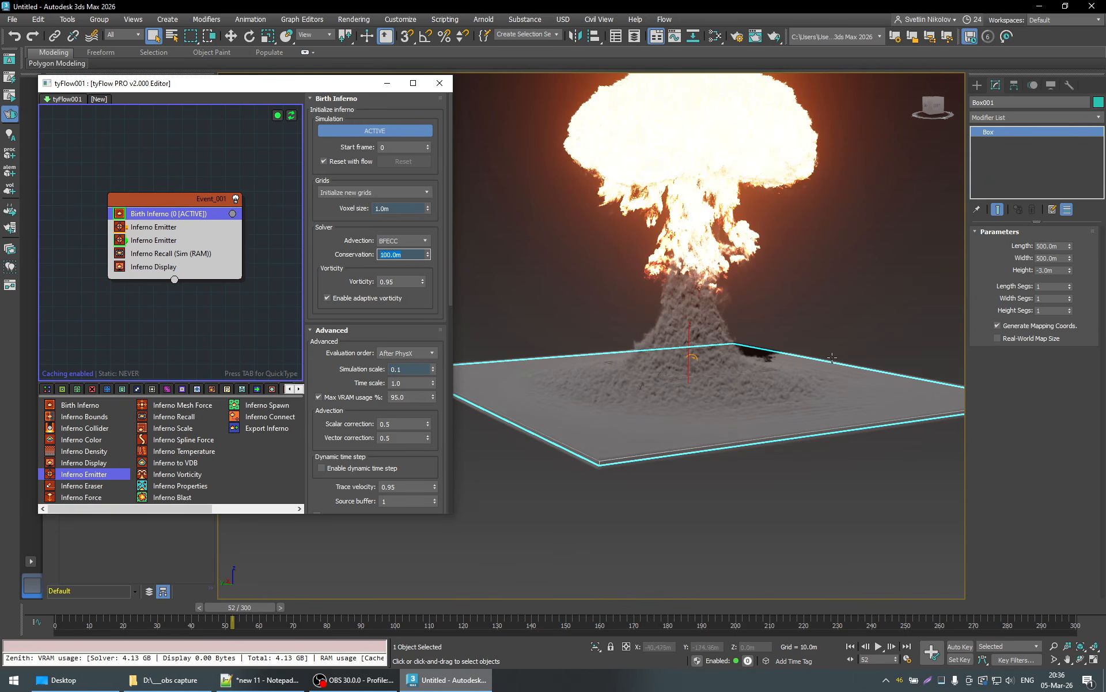
- Rewind to frame 5, play the simulation to frame 54 and examine the mushroom cloud and ground dust from above
middle_click_drag(832, 358, 818, 459, "alt")
middle_click_drag(748, 456, 795, 424, "alt")
middle_click_drag(779, 382, 762, 417)
left_click_drag(227, 609, 95, 615)
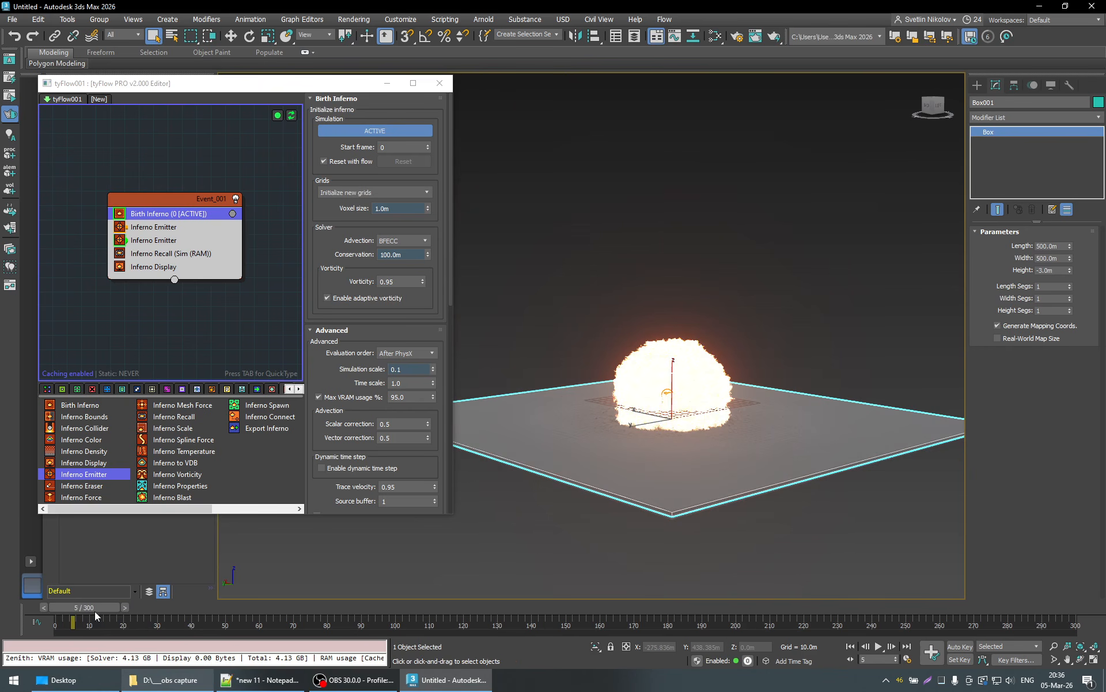
left_click(878, 647)
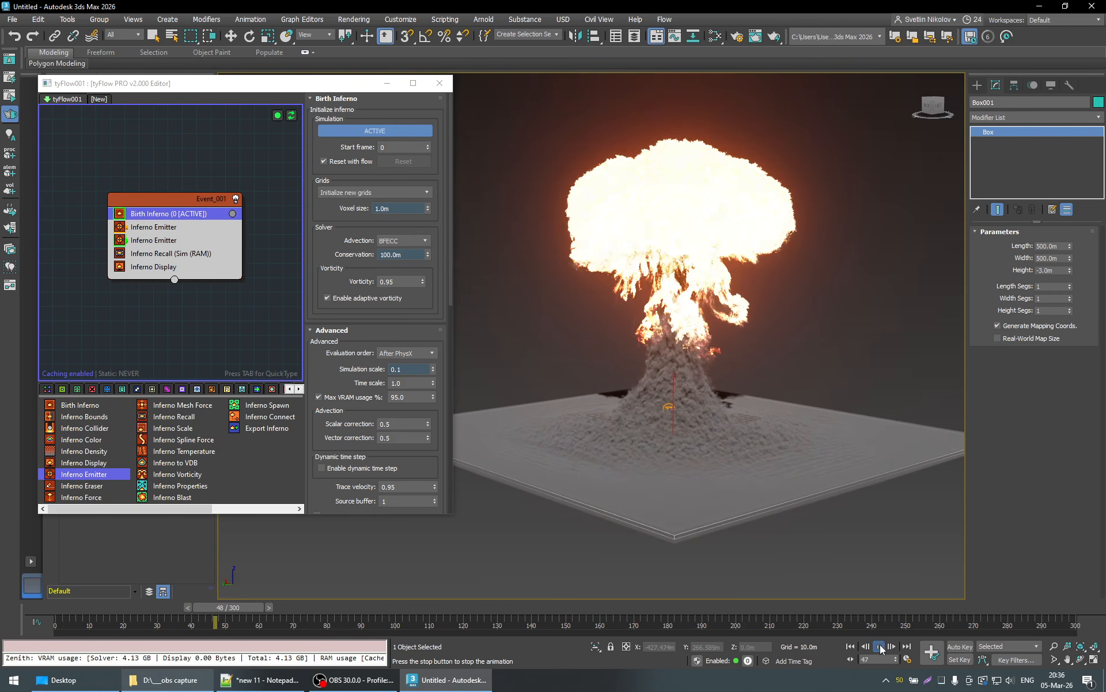
left_click(879, 647)
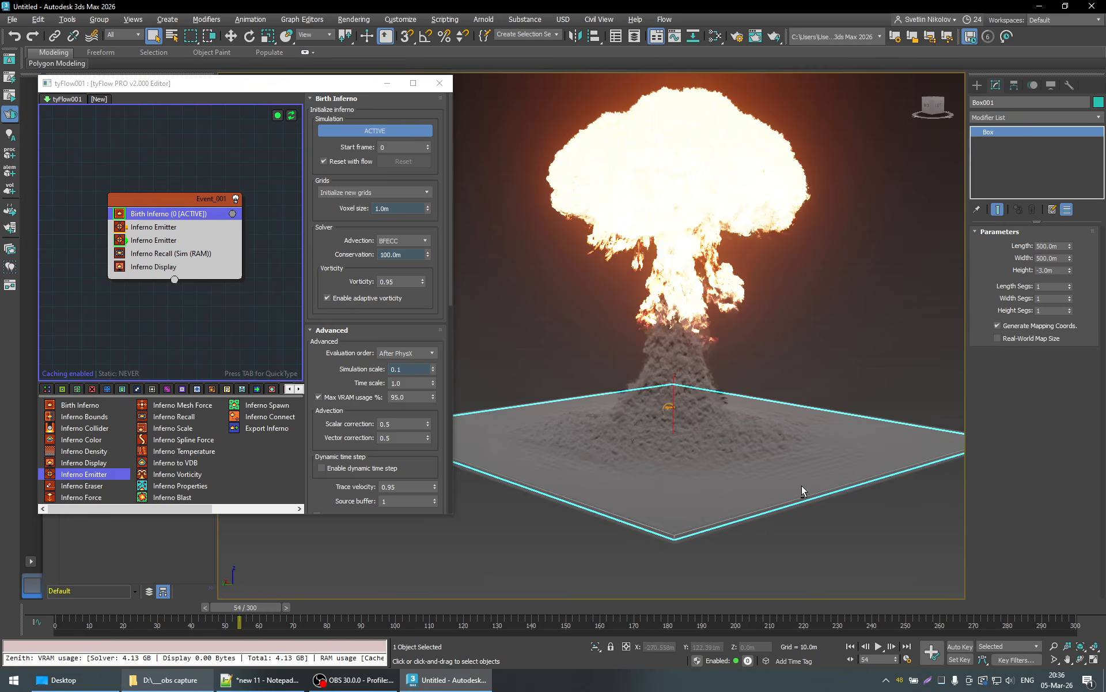
middle_click_drag(801, 486, 769, 494, "alt")
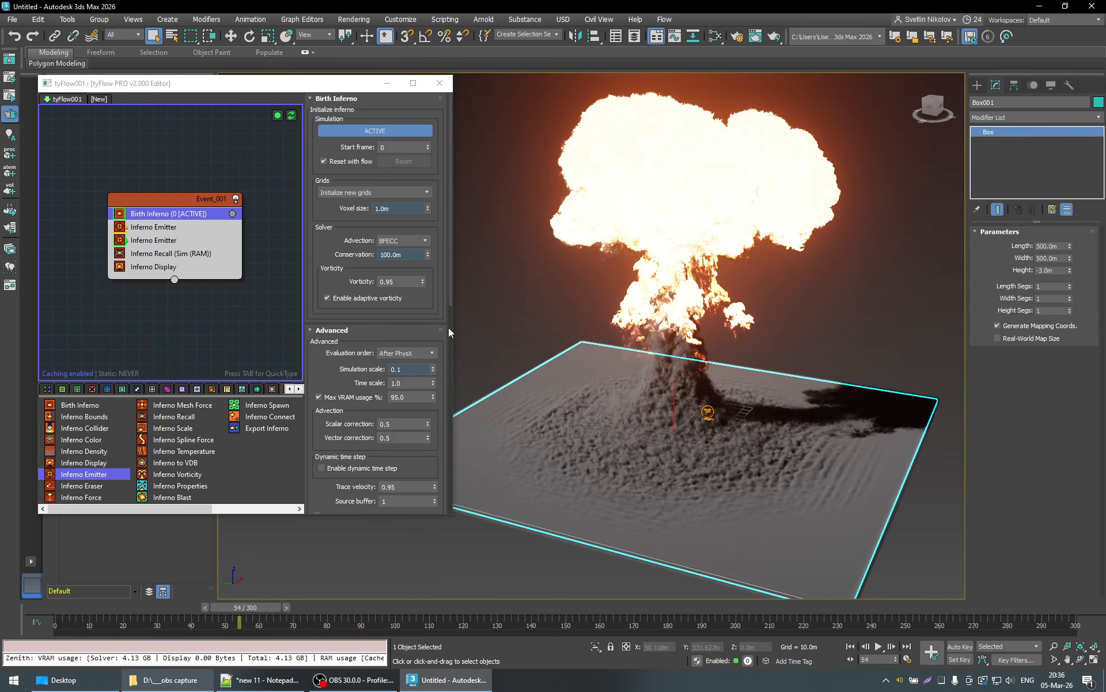
- Locate the Birth Inferno source buffer setting, view the emission at frame 0 and advance the simulation to frame 33
scroll(437, 309, "down", 1)
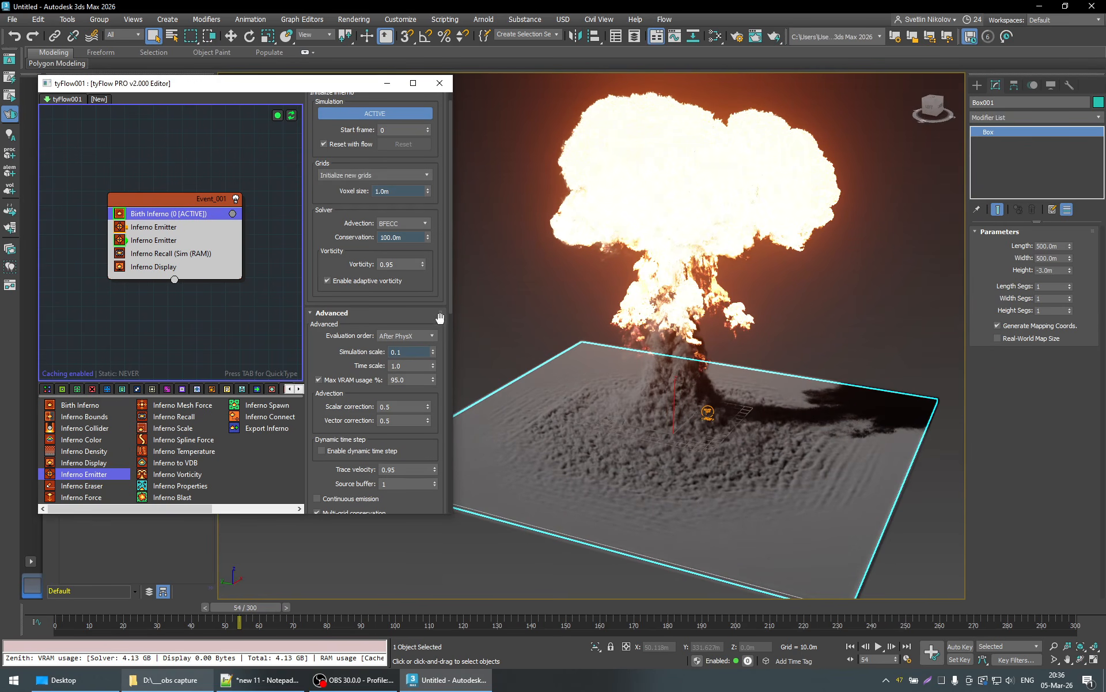
scroll(319, 353, "down", 2)
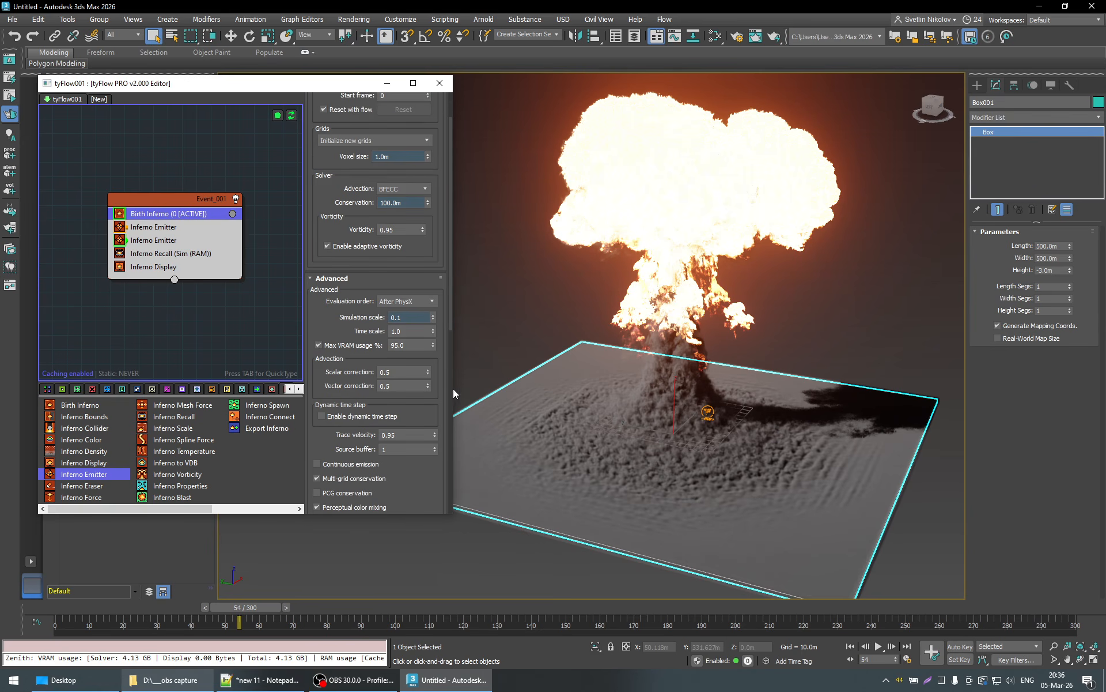
scroll(447, 388, "down", 5)
scroll(447, 388, "down", 1)
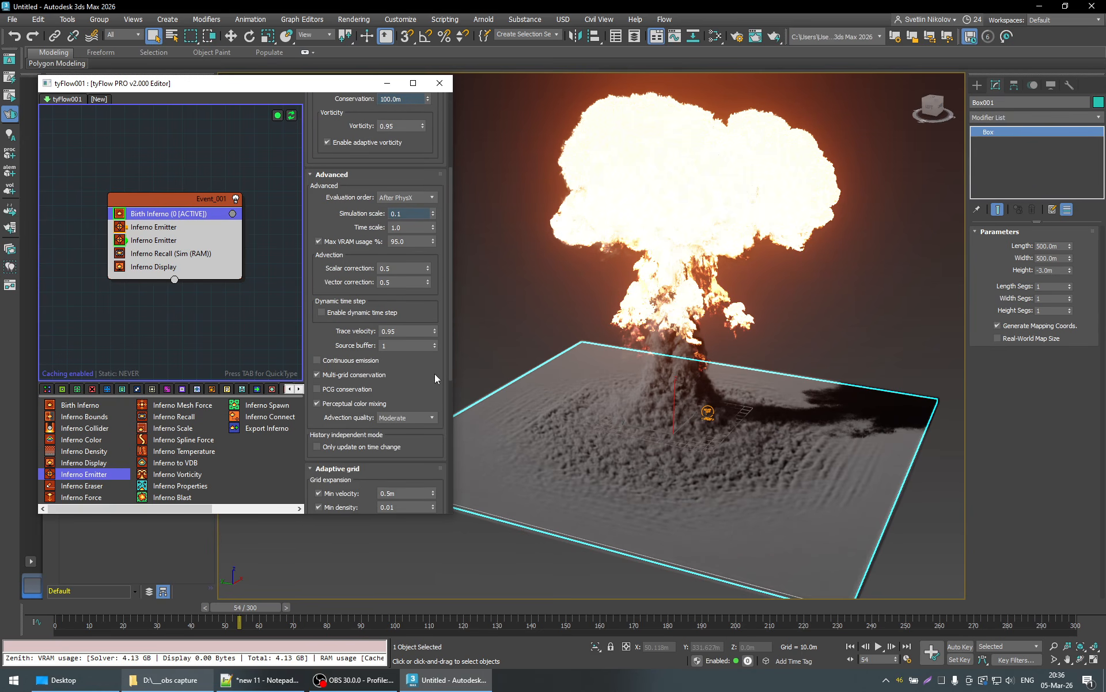
left_click(57, 603)
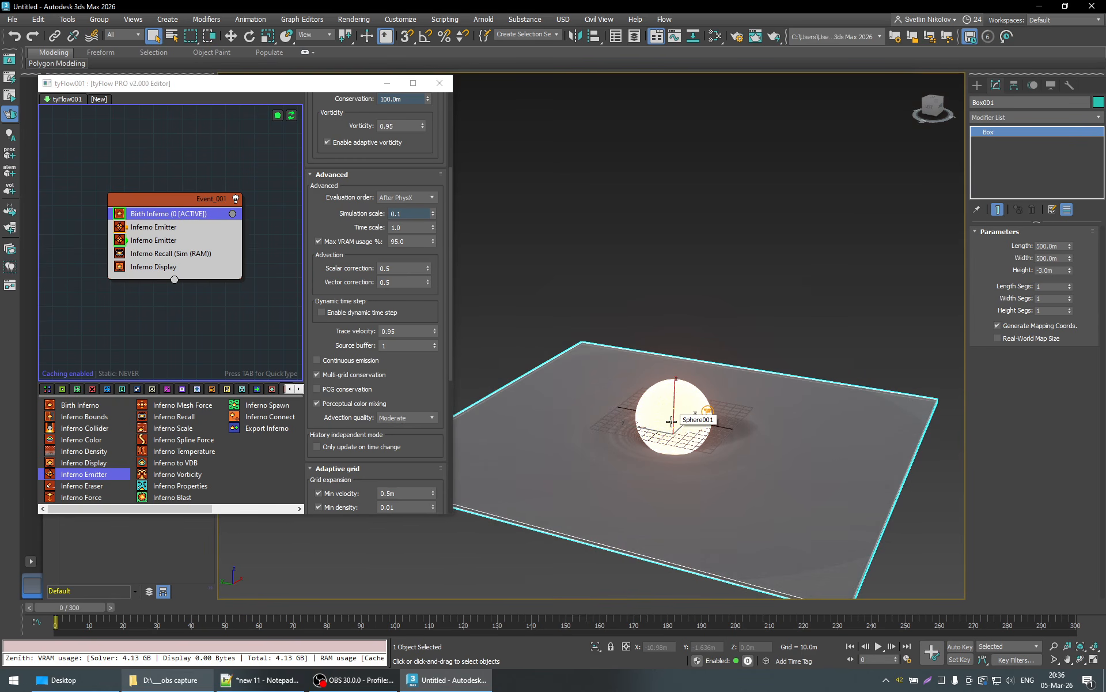
left_click(402, 345)
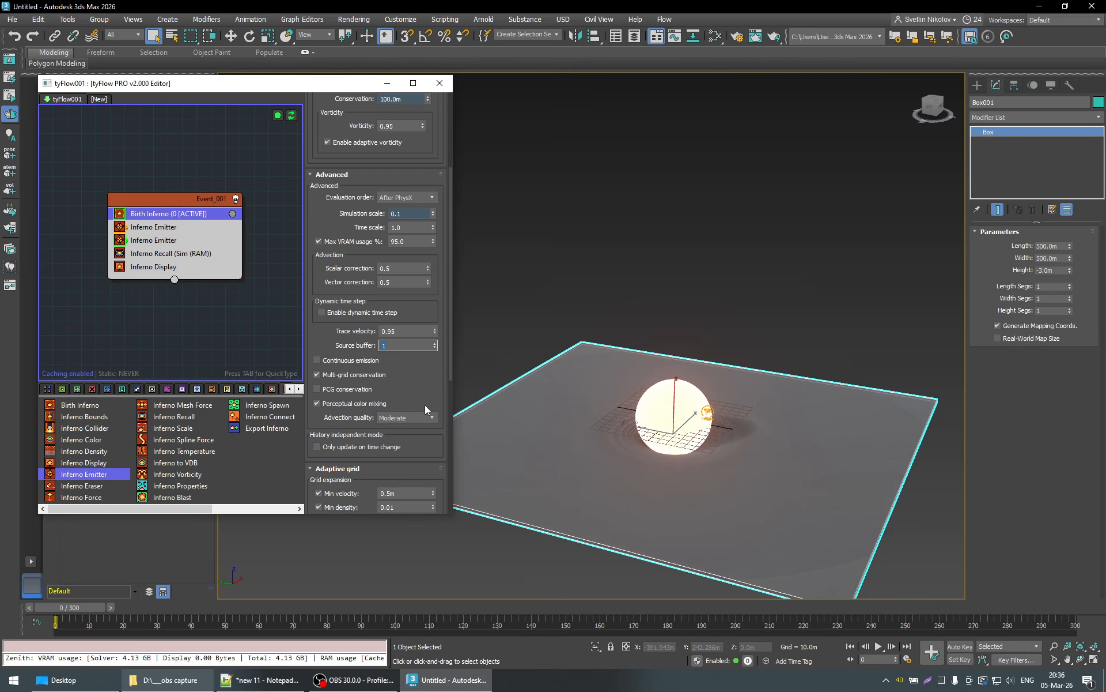
left_click_drag(69, 607, 181, 610)
- Compare Birth Inferno source buffer values of 2, 3 and 4 at frame 33, and settle on 3
left_click(436, 345)
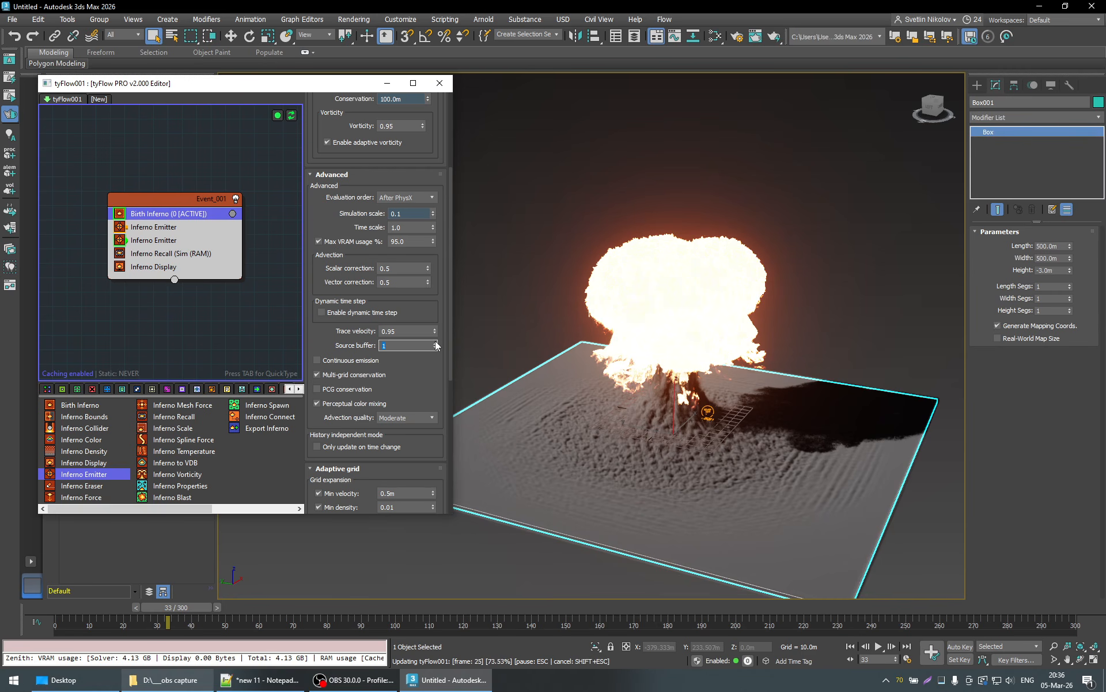
left_click(437, 344)
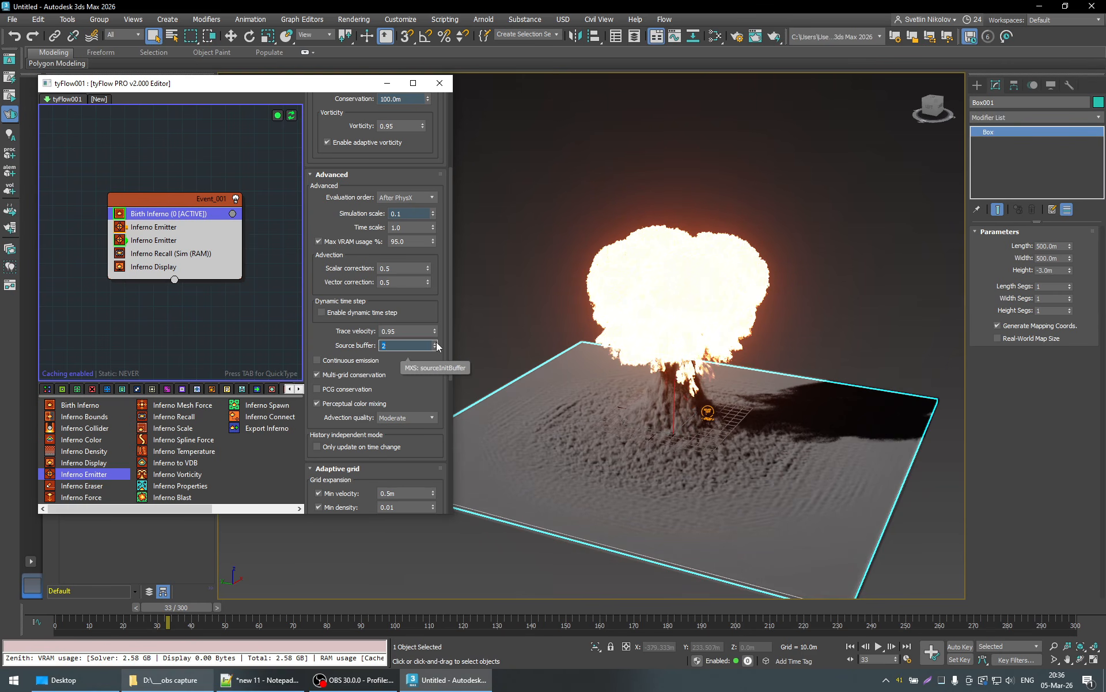
left_click(436, 343)
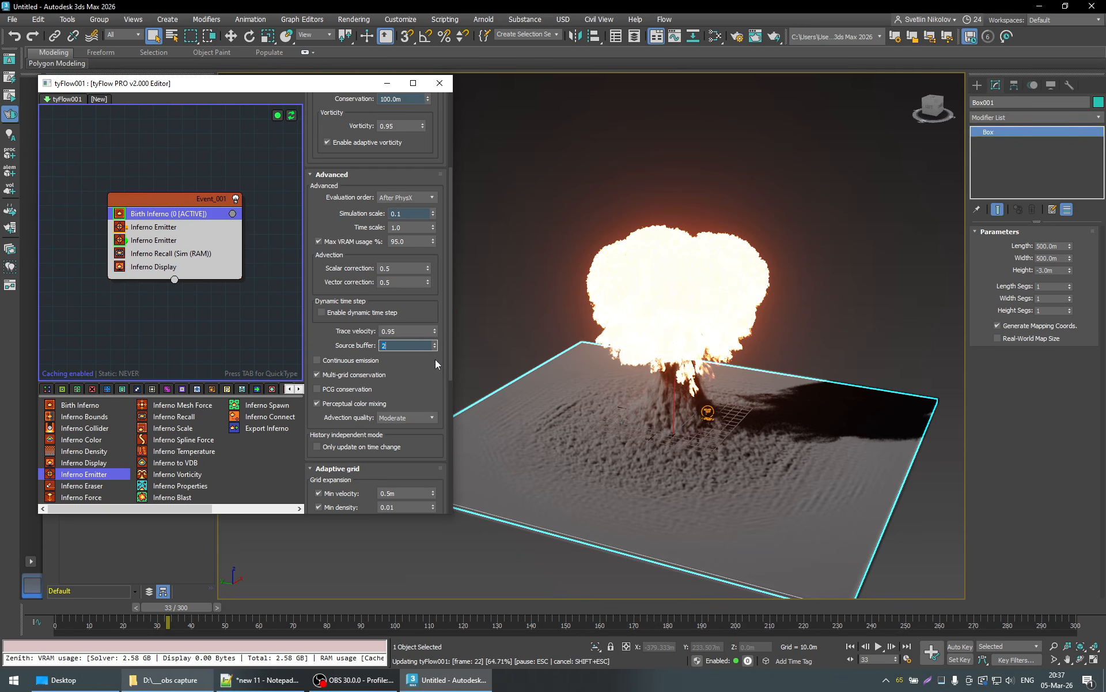
type("3")
key("Return")
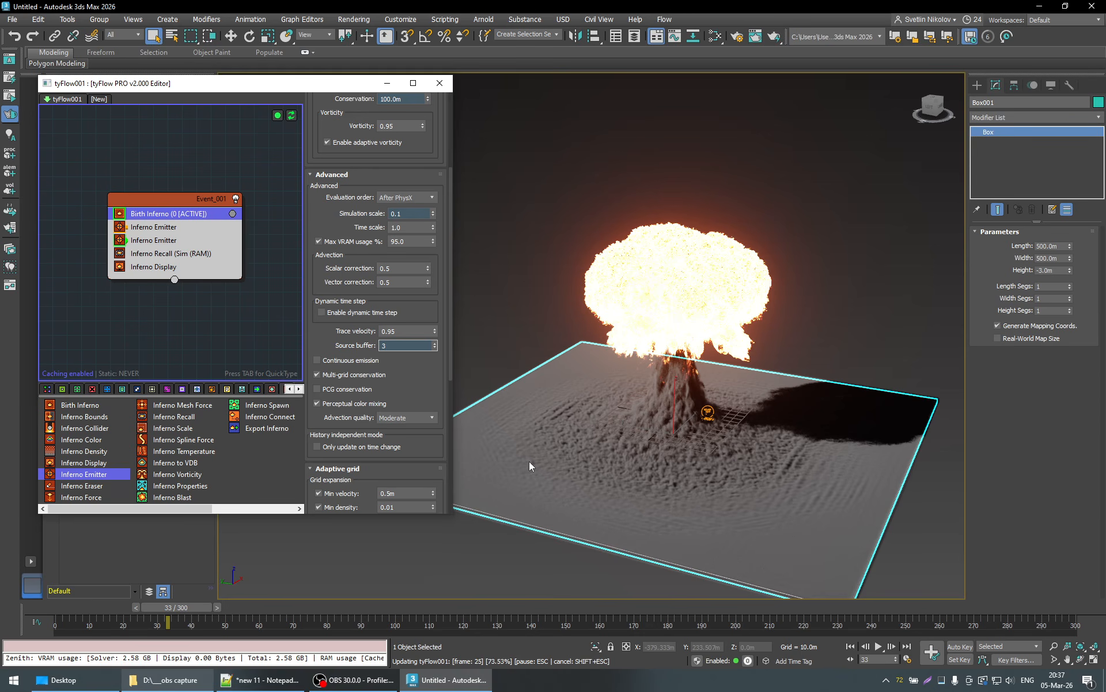
type("4")
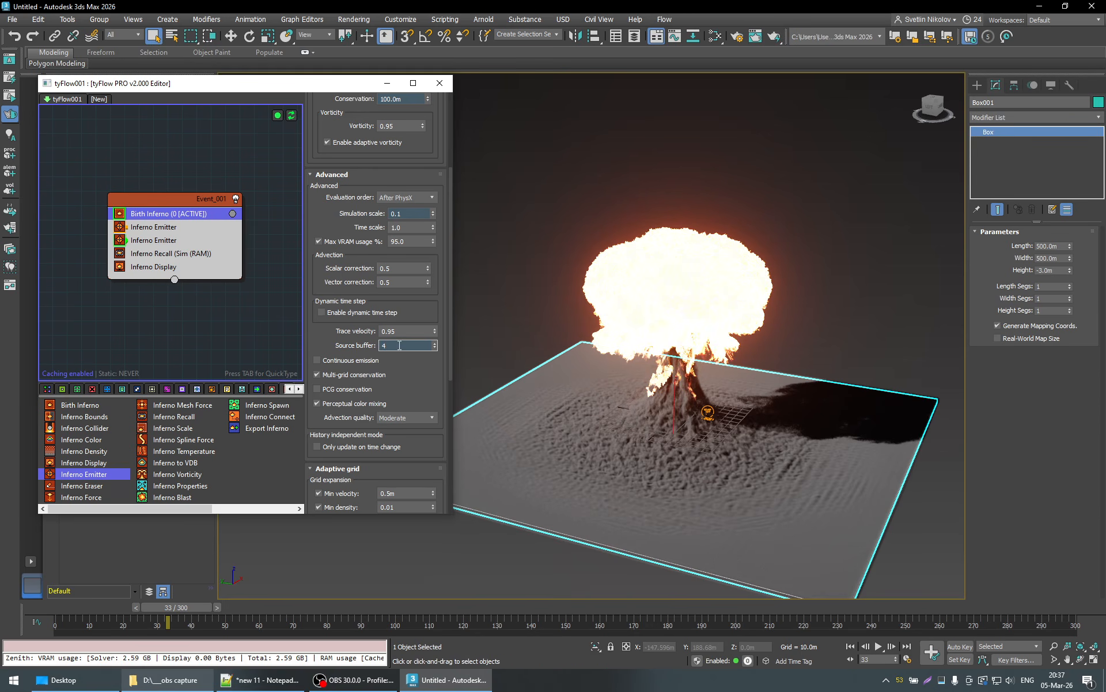
key("Return")
type("3")
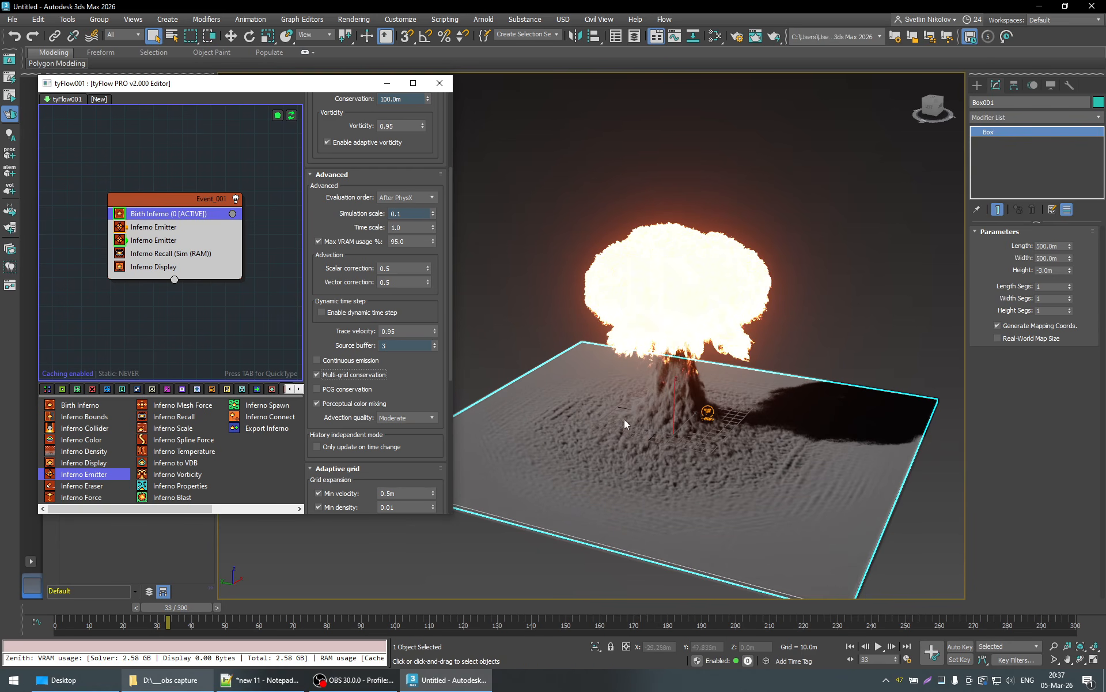
- Review the Birth Inferno adaptive grid and source buffer settings, returning the timeline to frame 0
scroll(438, 371, "down", 3)
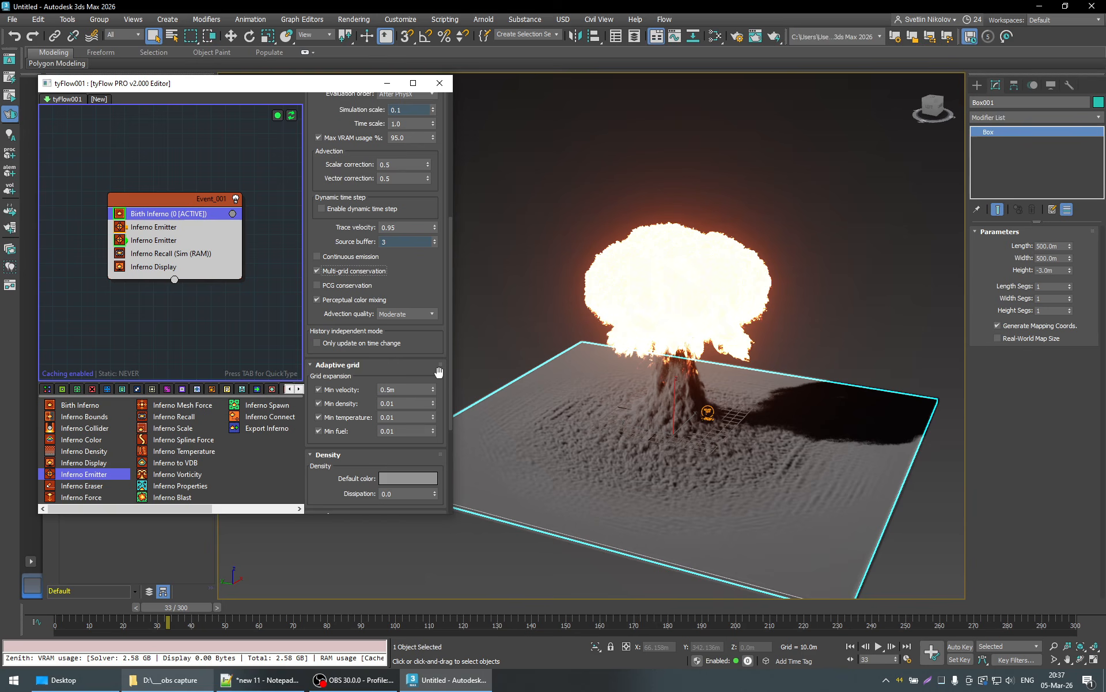
scroll(439, 371, "down", 1)
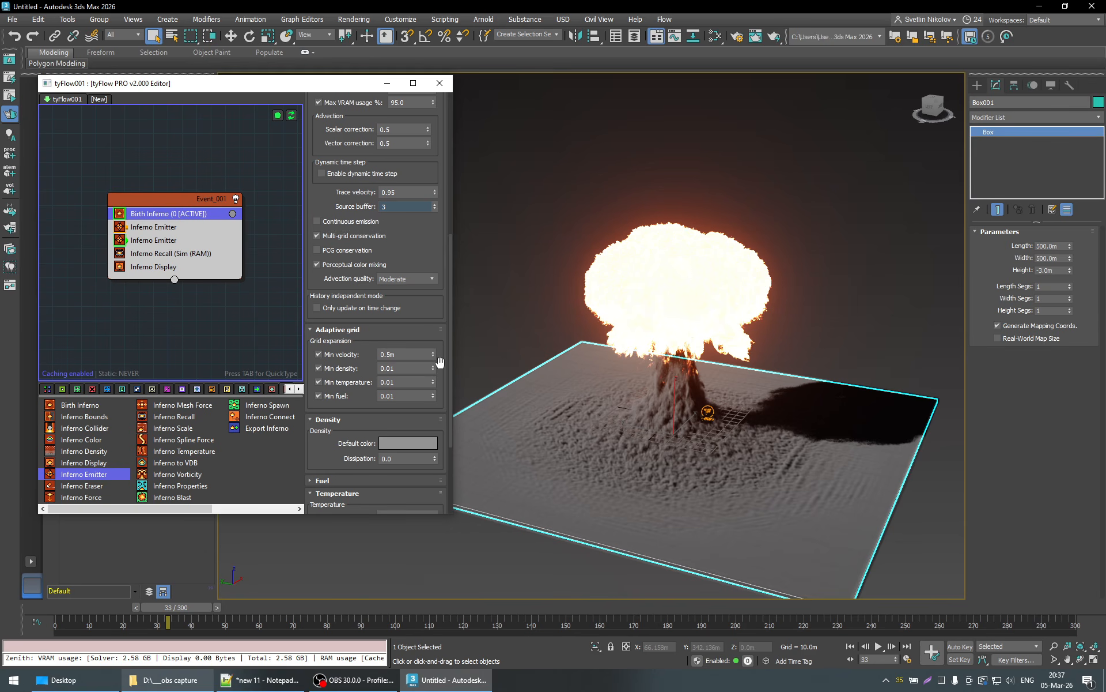
scroll(441, 361, "up", 1)
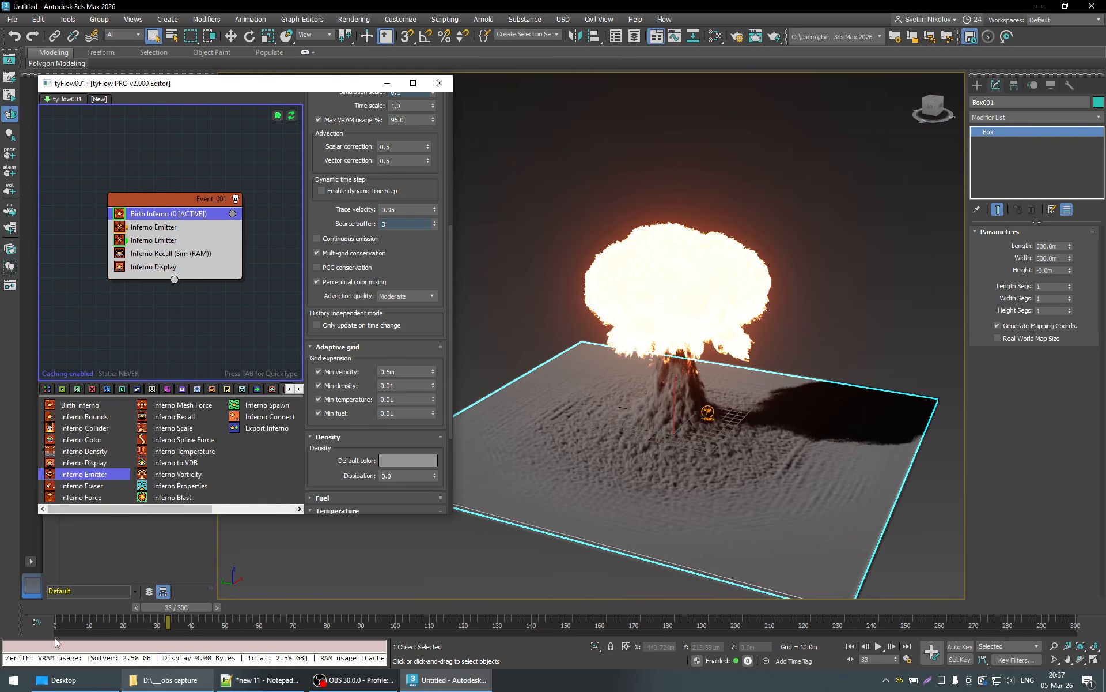
left_click_drag(172, 607, 58, 607)
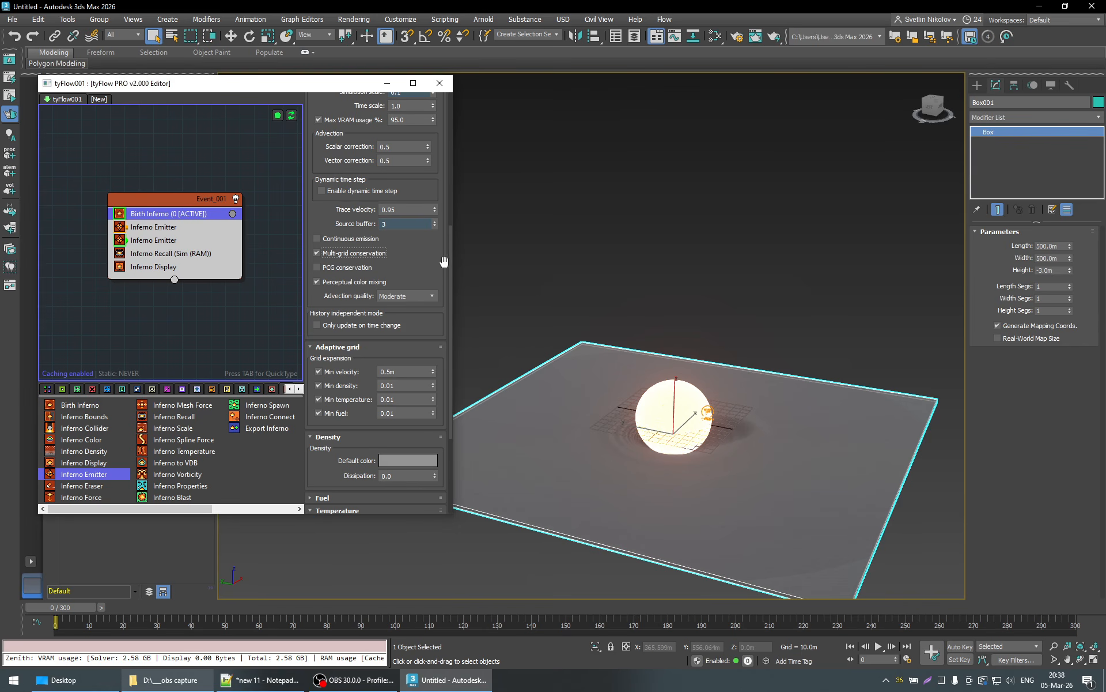
double_click(388, 223)
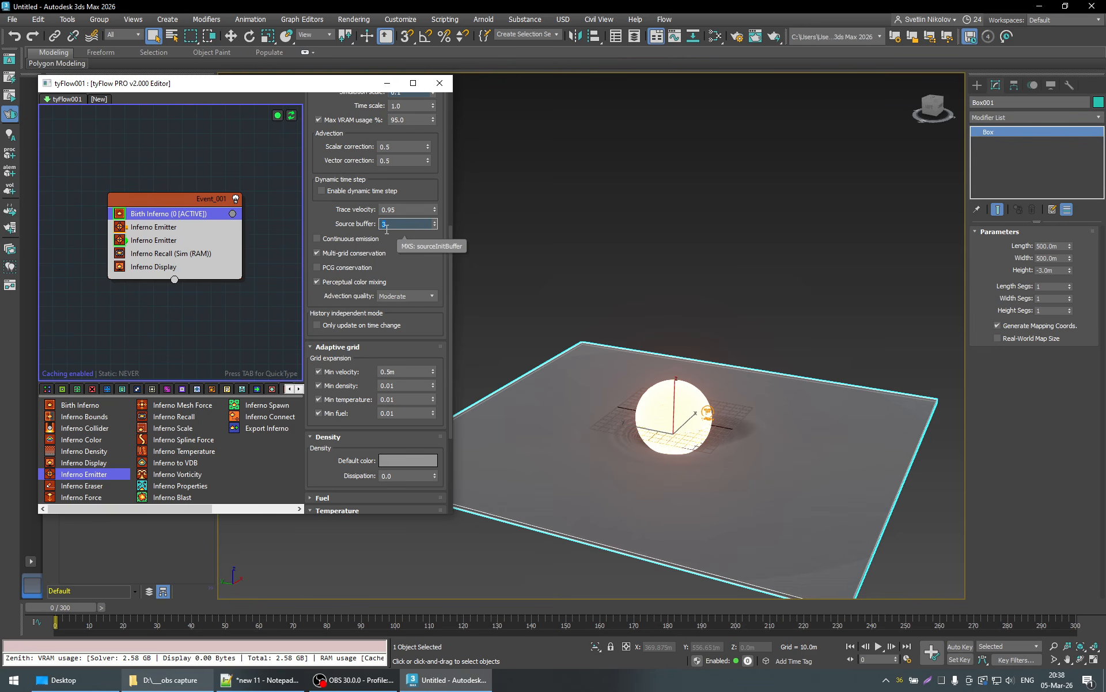
left_click(320, 219)
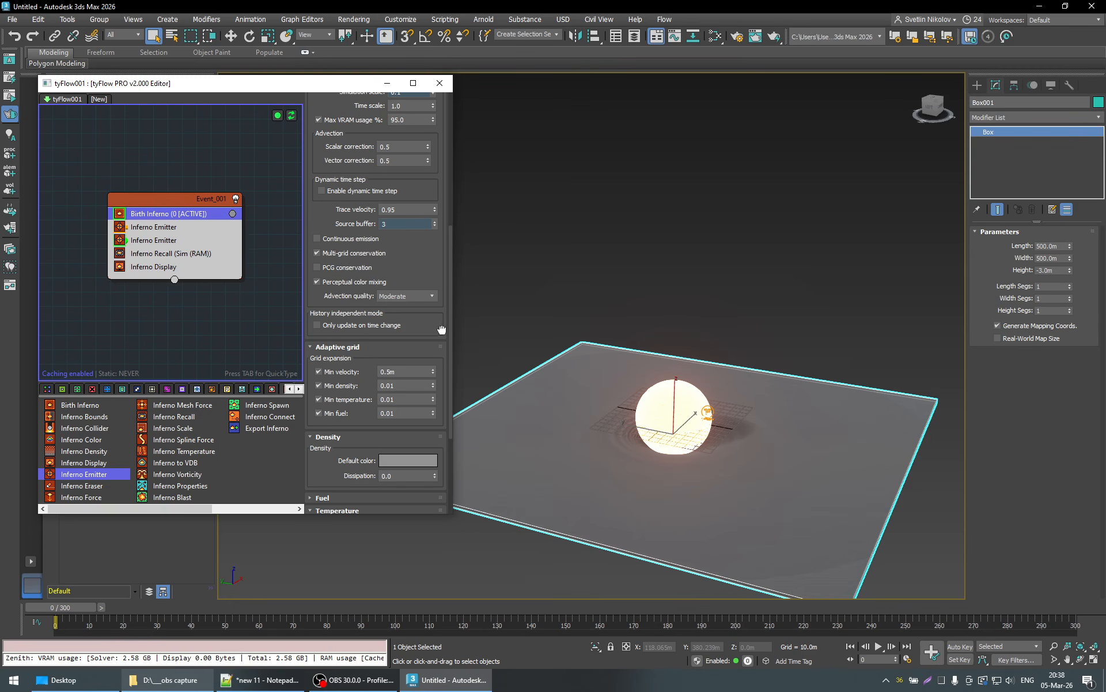
left_click_drag(443, 330, 442, 324)
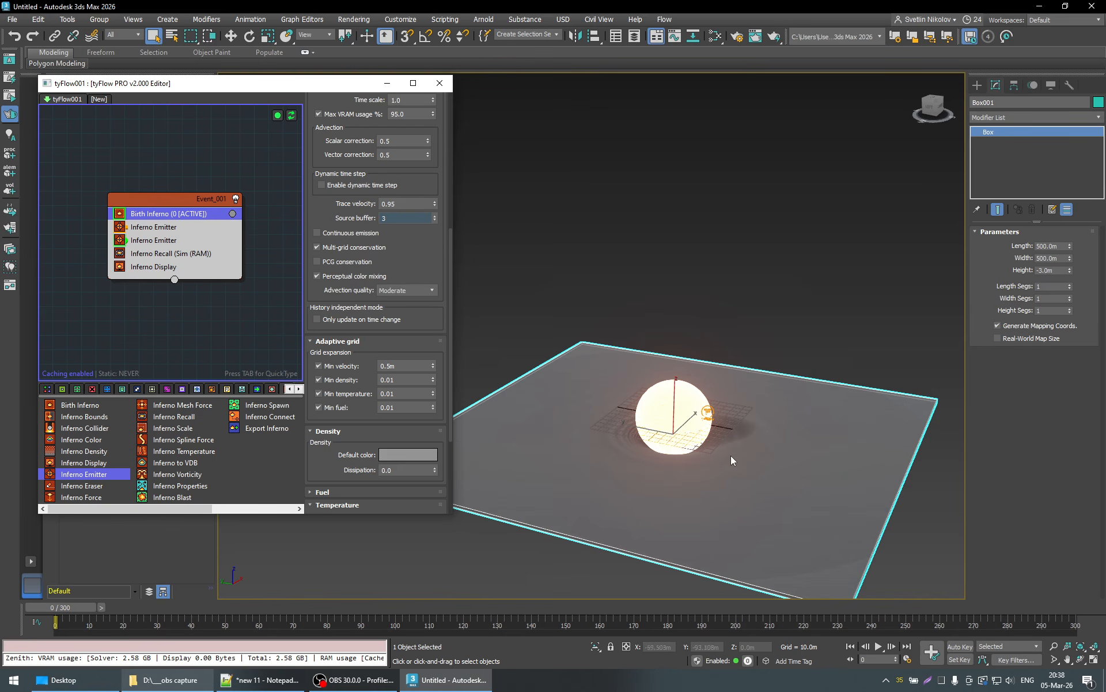
- Examine the fire sphere and ground box at frame 0 from ground level and from below, near and far
middle_click_drag(730, 455, 749, 444, "alt")
scroll(730, 450, "up", 5)
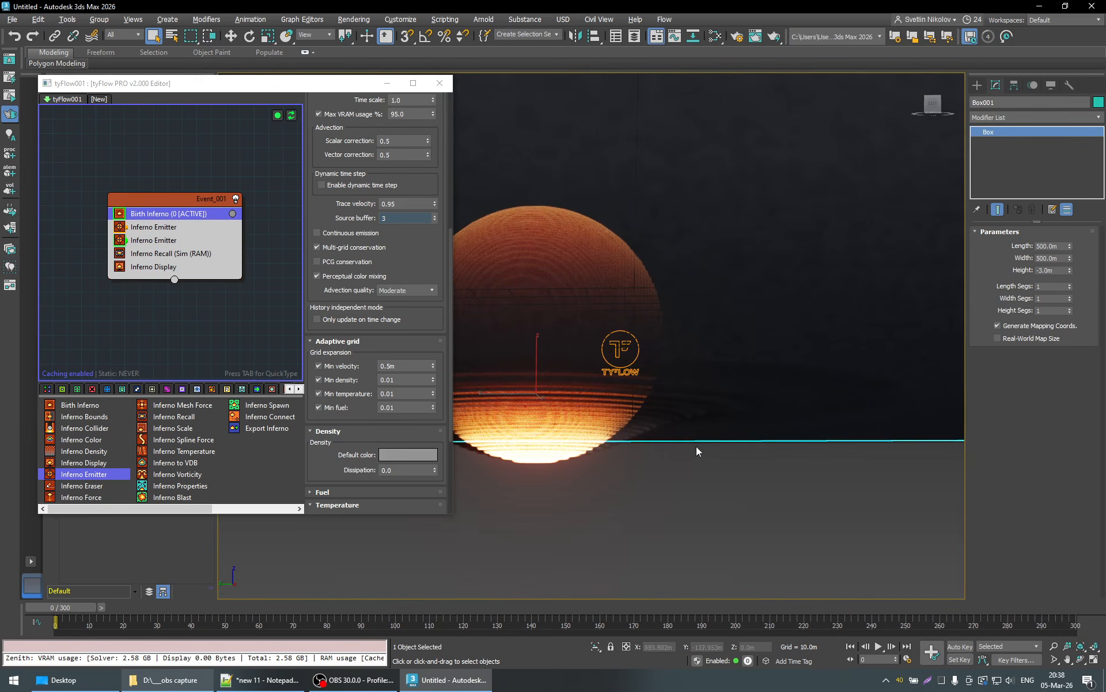
scroll(732, 446, "down", 5)
scroll(724, 445, "up", 2)
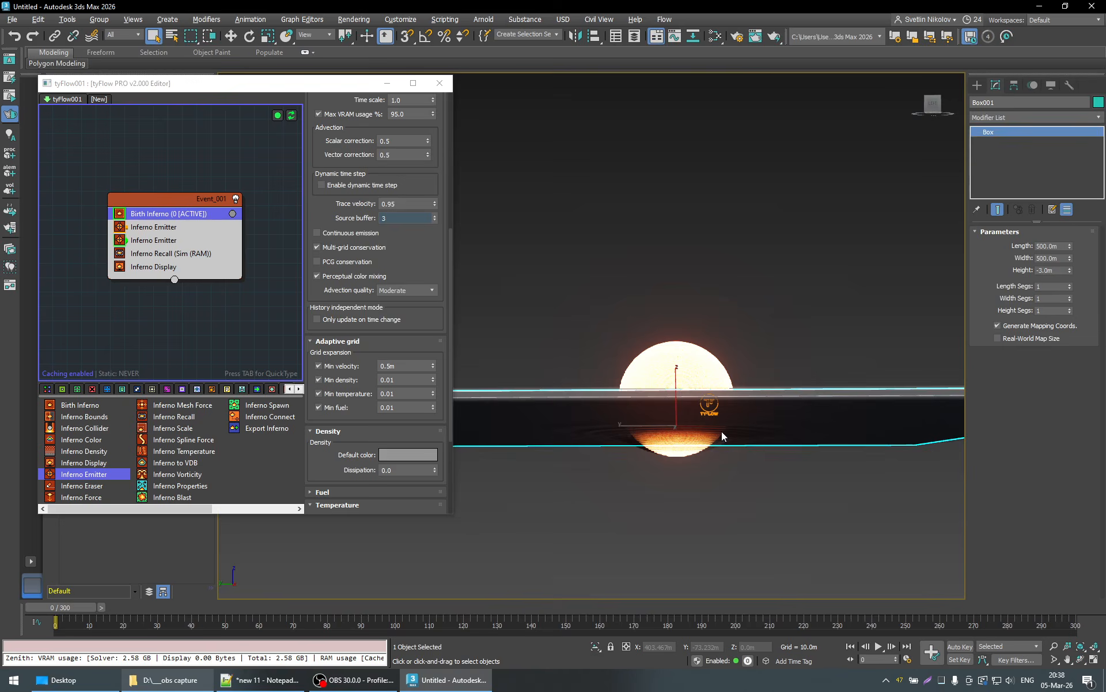
mouse_move(721, 431)
middle_mouse_down("alt")
mouse_move(721, 440)
mouse_move(703, 433)
middle_mouse_up("alt")
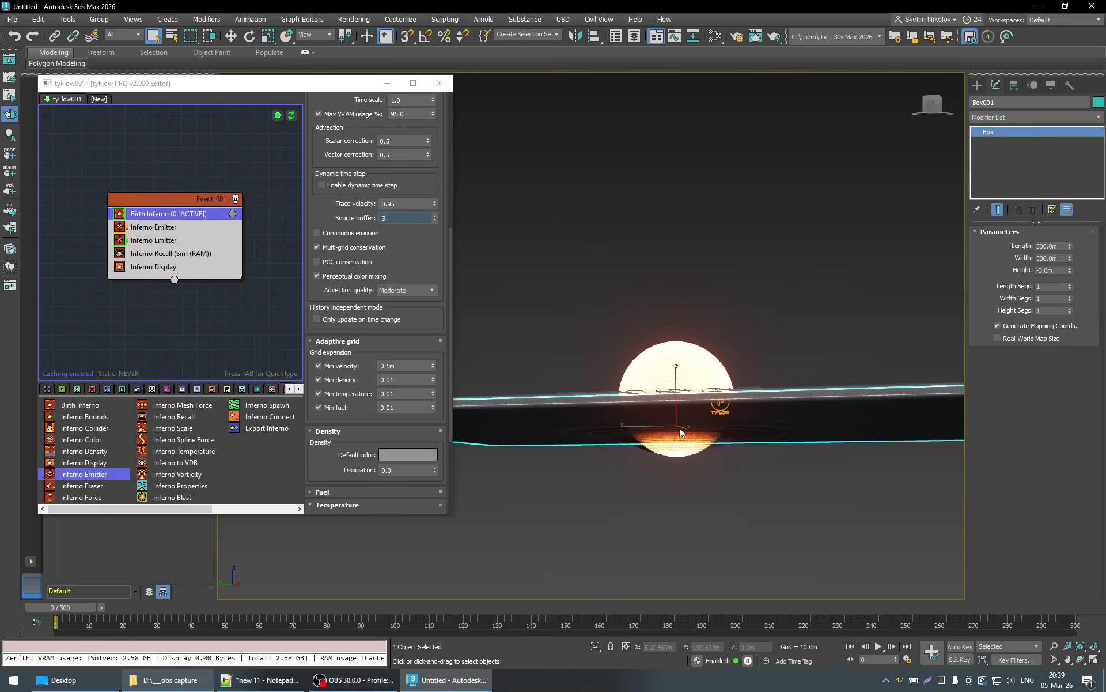
- Play the simulation to frame 28 and view the explosion and dust from slightly above the ground box
left_click(879, 647)
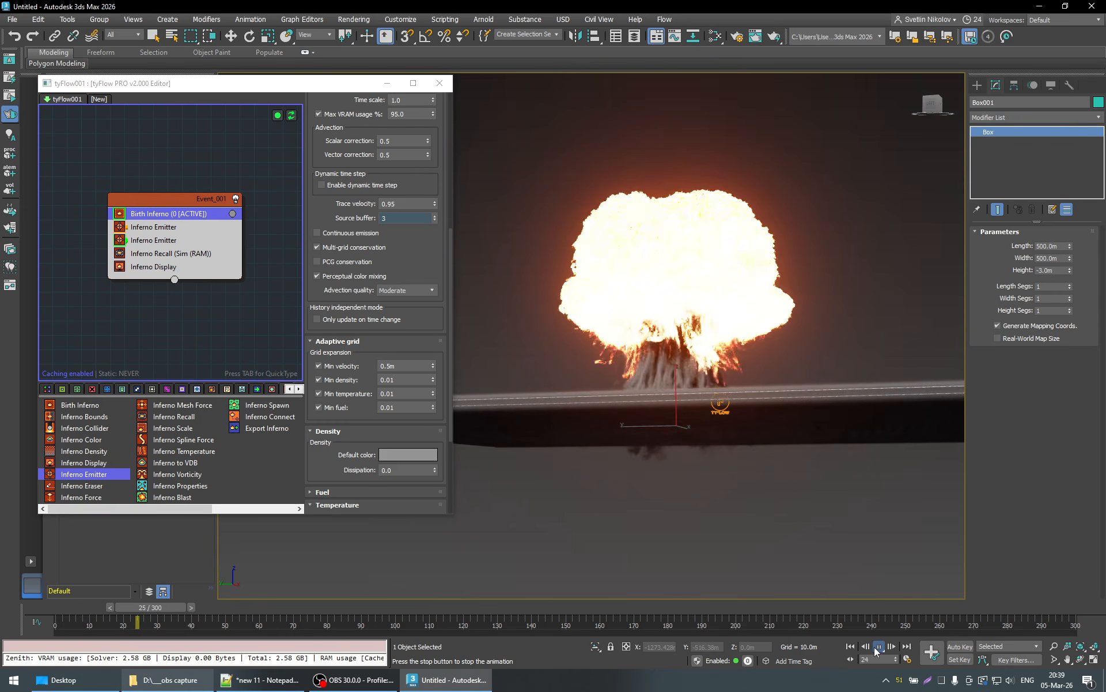
left_click(879, 648)
middle_click_drag(755, 460, 762, 472, "alt")
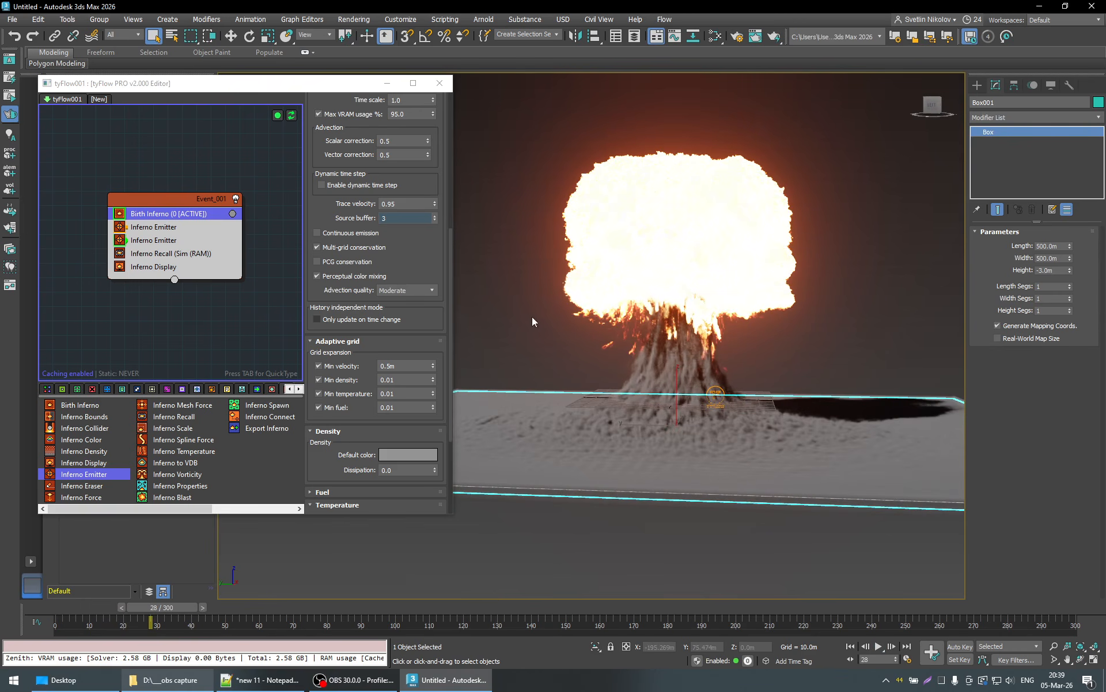
- Review the ground box's Inferno Emitter settings, including its timing options, source object, emission channels and velocity
left_click(157, 241)
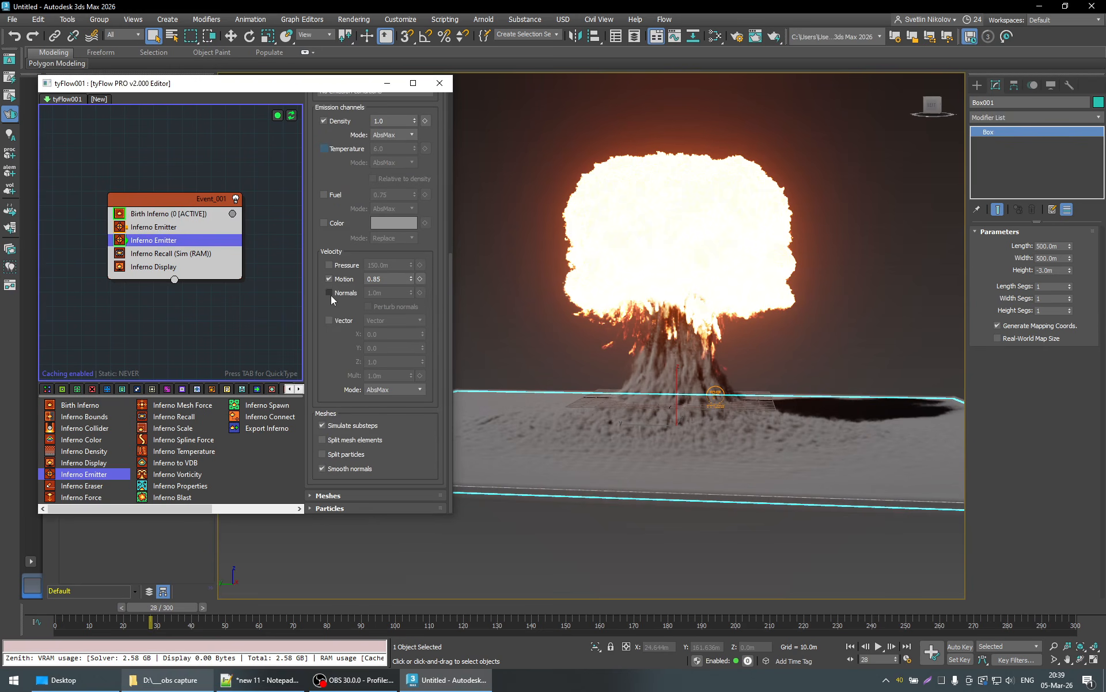
scroll(441, 334, "down", 3)
scroll(442, 335, "up", 1)
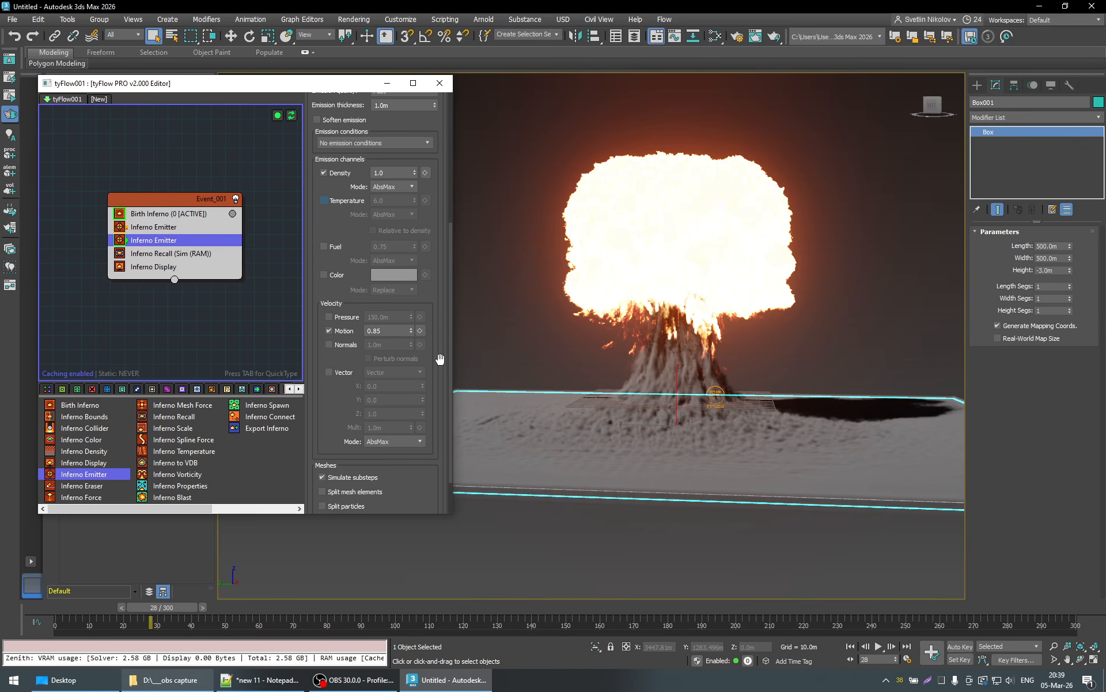
scroll(439, 360, "up", 10)
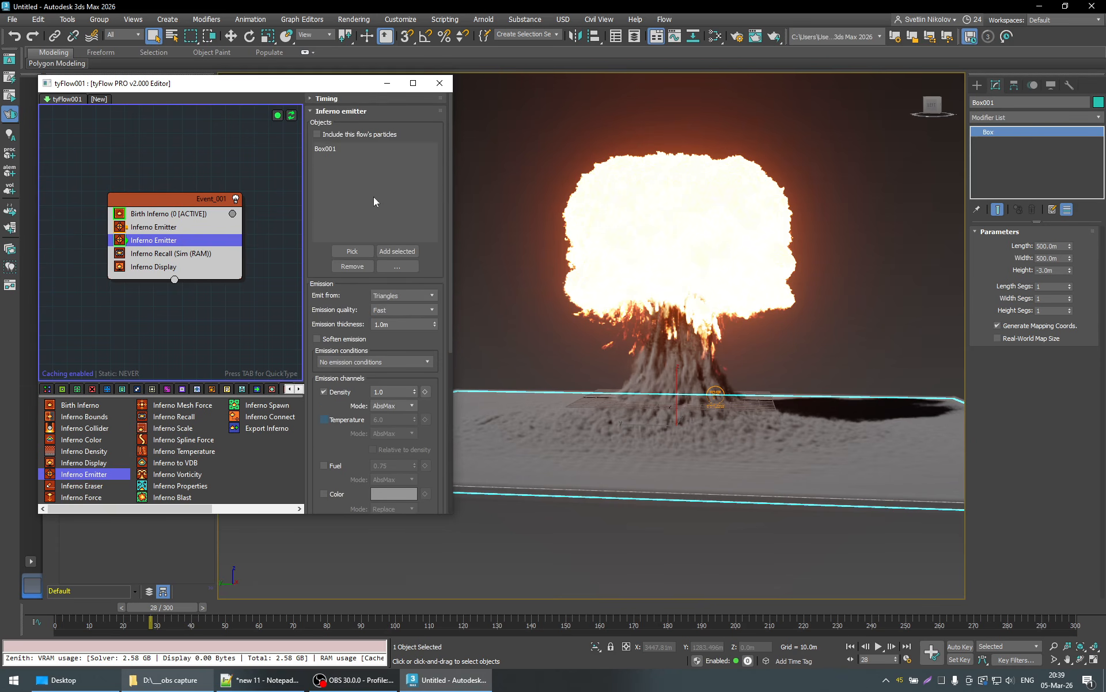
left_click(369, 98)
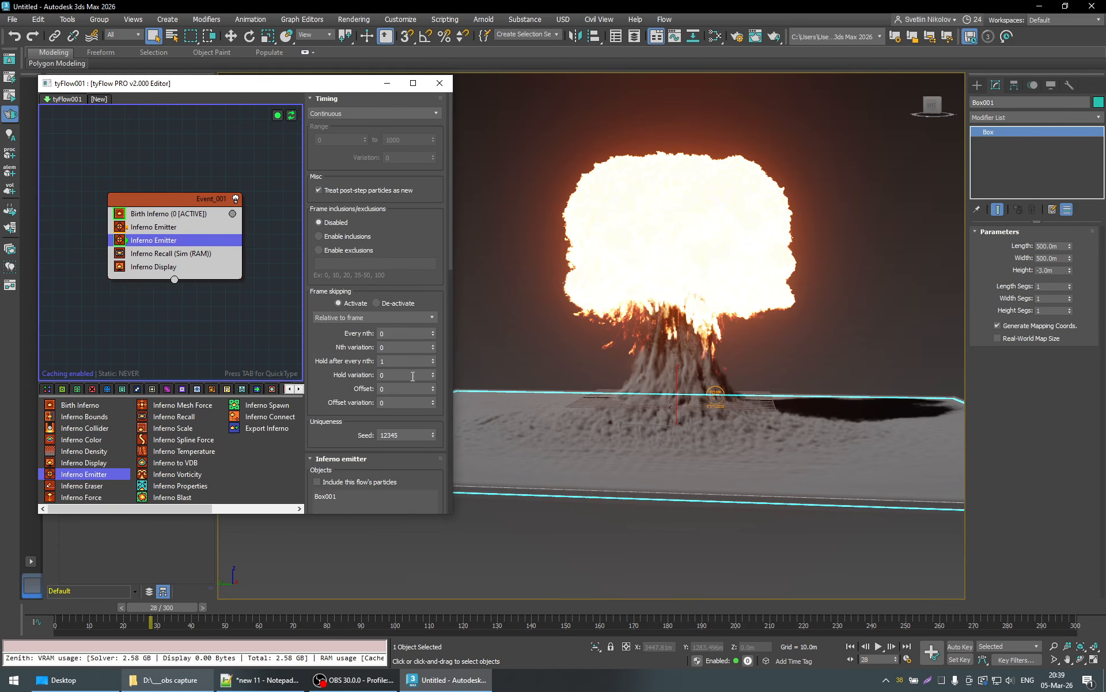
scroll(435, 351, "down", 3)
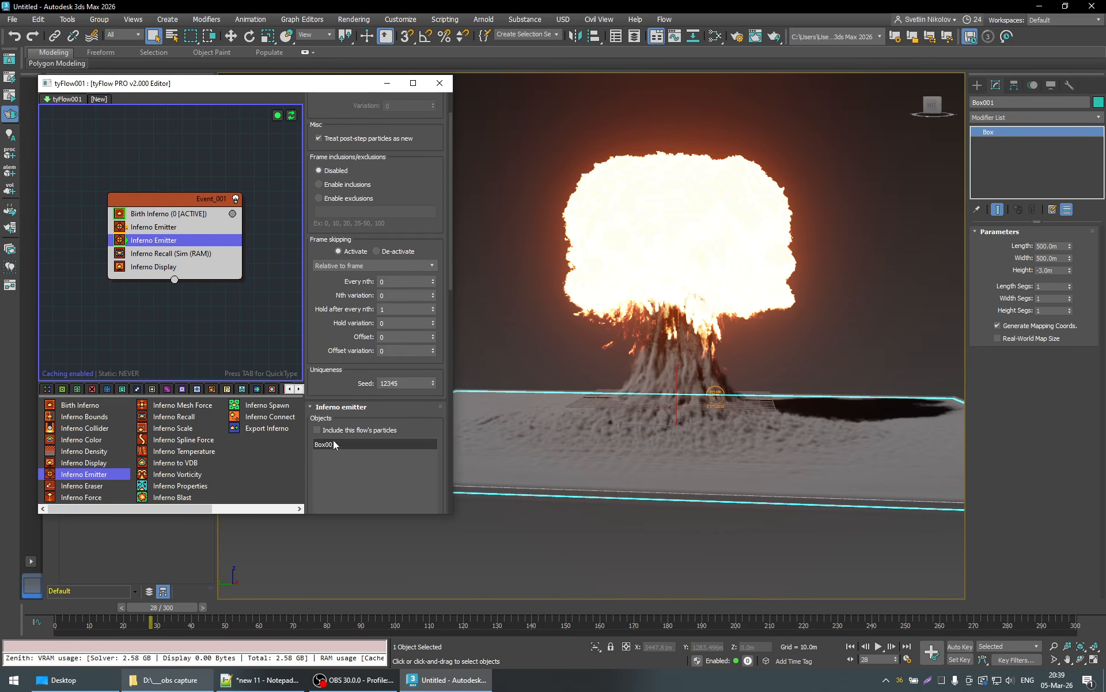
scroll(437, 217, "up", 3)
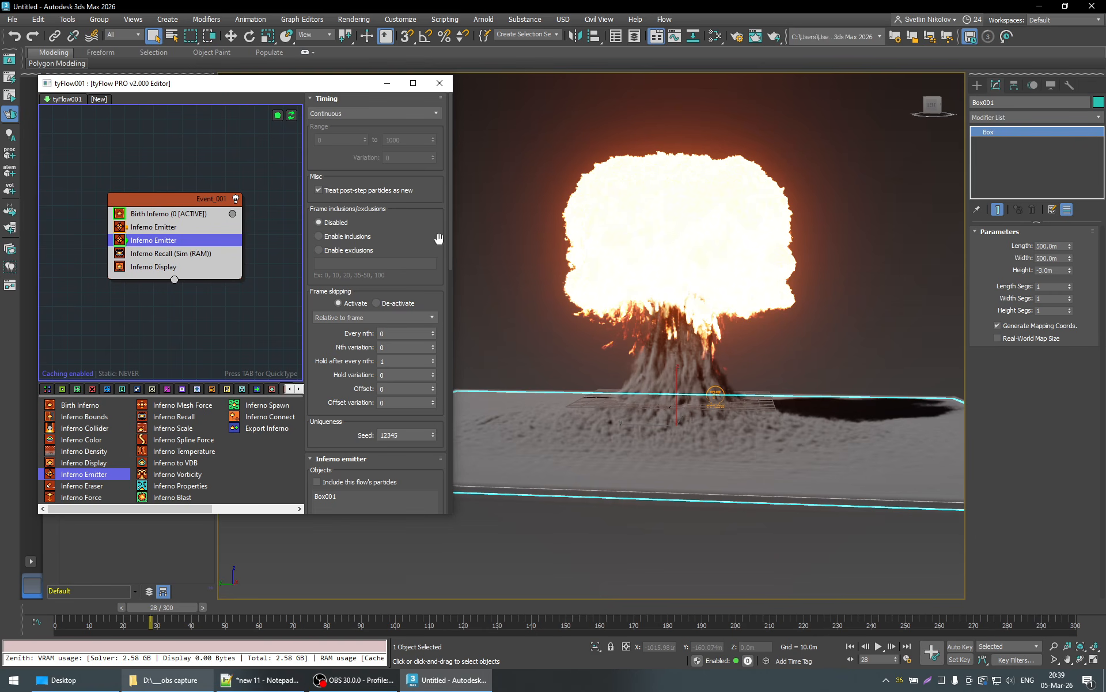
left_click(379, 96)
left_click(362, 98)
left_click(355, 98)
scroll(441, 246, "down", 5)
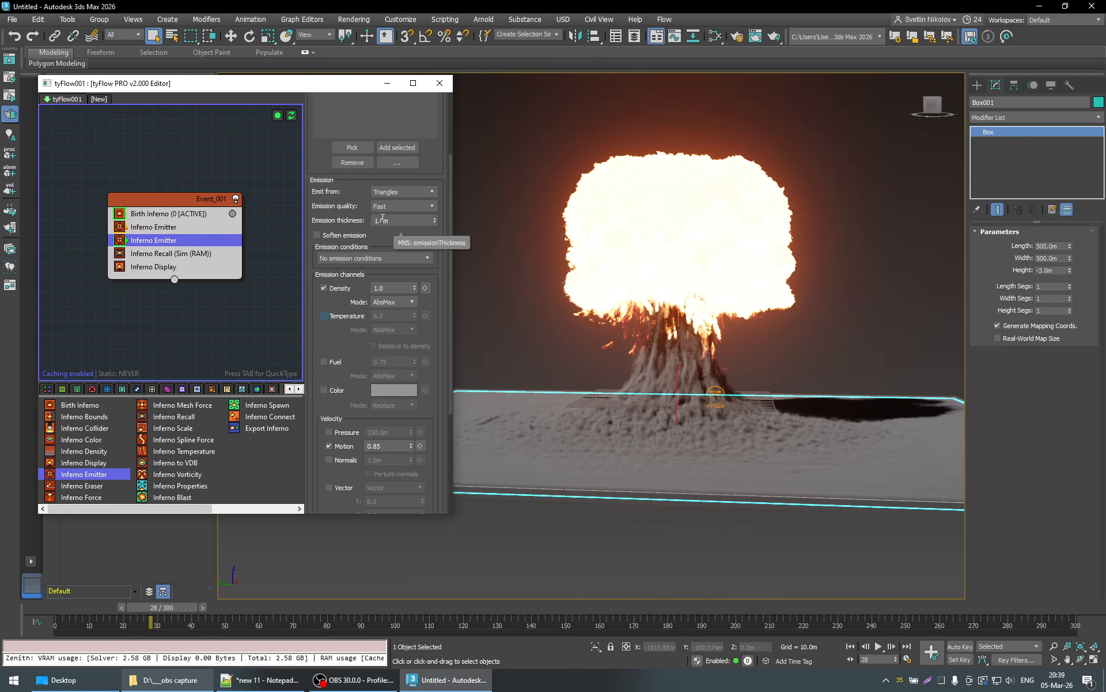
- Compare Volume and Triangles as the ground box emitter's emission source at frame 28, and settle on Volume
left_click(393, 192)
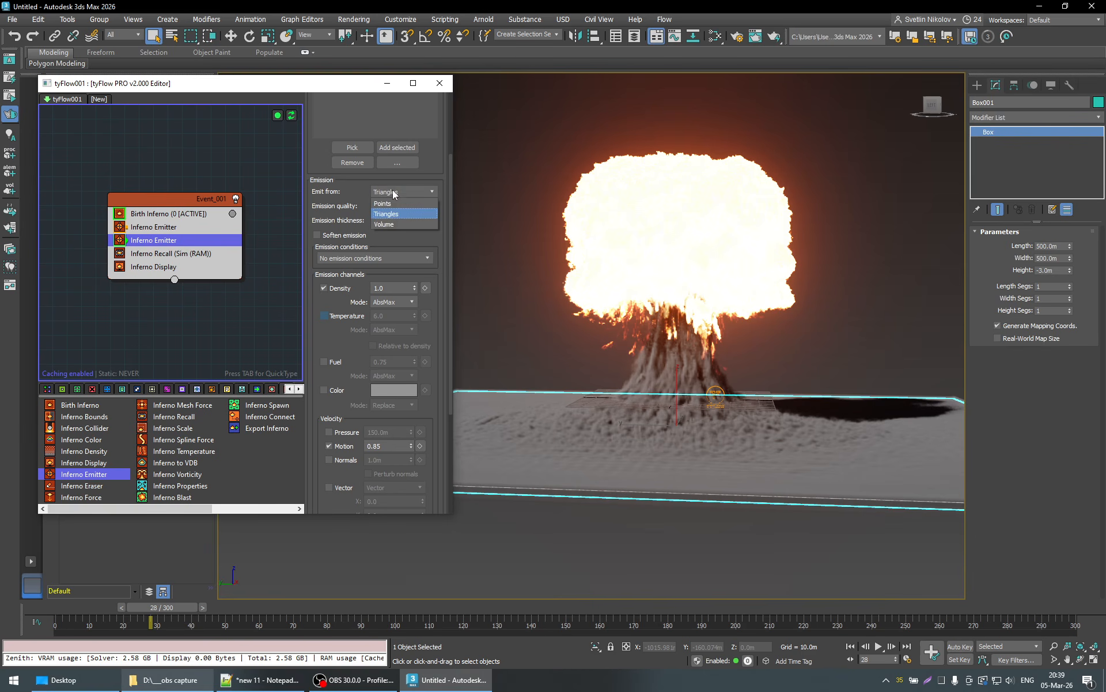
left_click(395, 222)
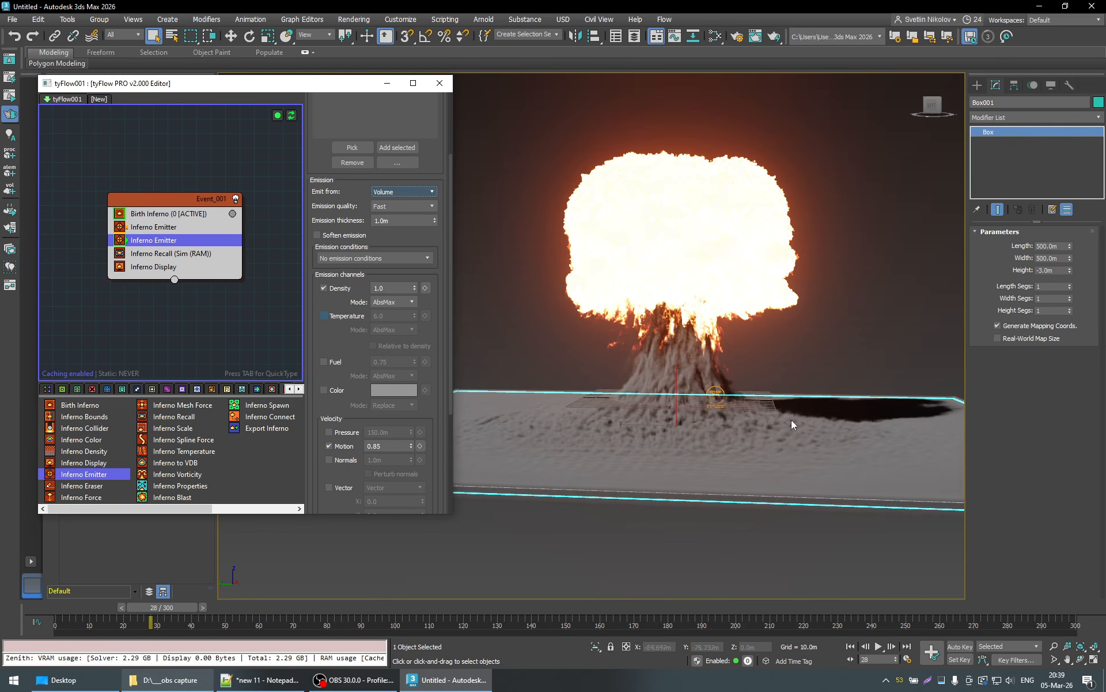
middle_click_drag(710, 515, 738, 519, "alt")
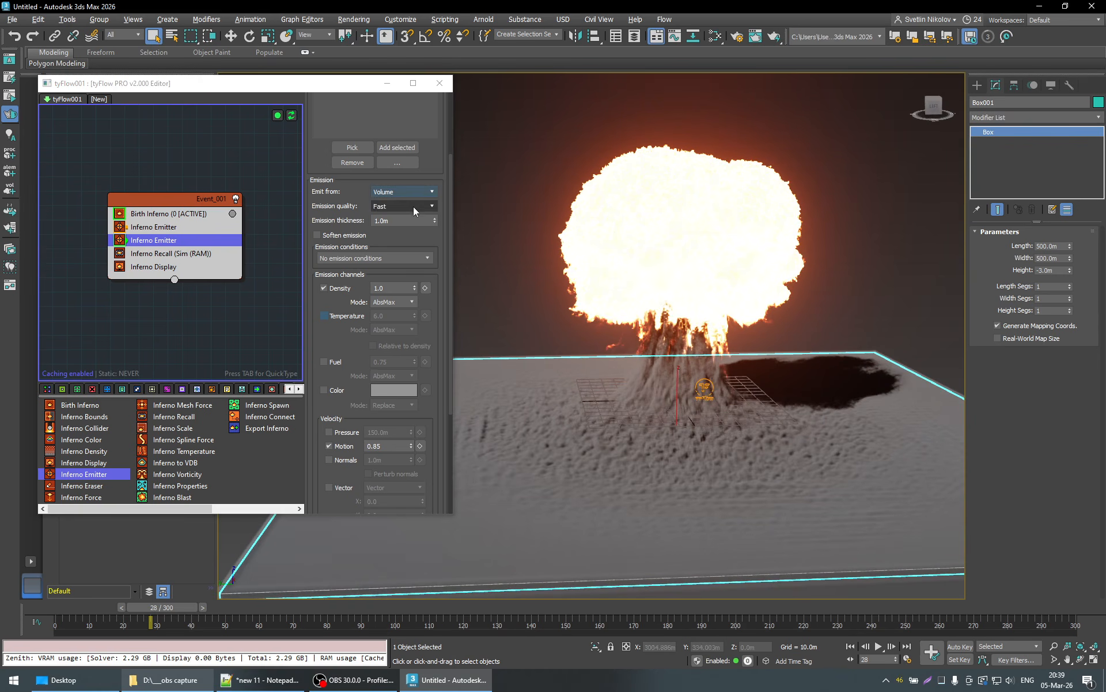
middle_click_drag(707, 449, 689, 441, "alt")
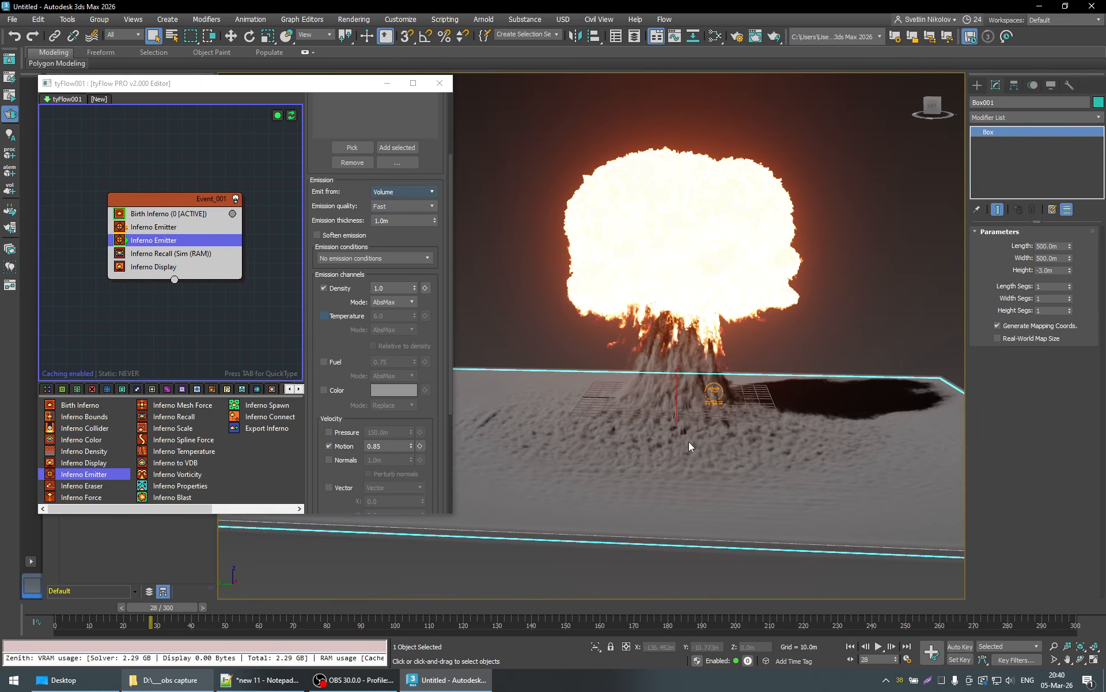
left_click(402, 192)
left_click(403, 214)
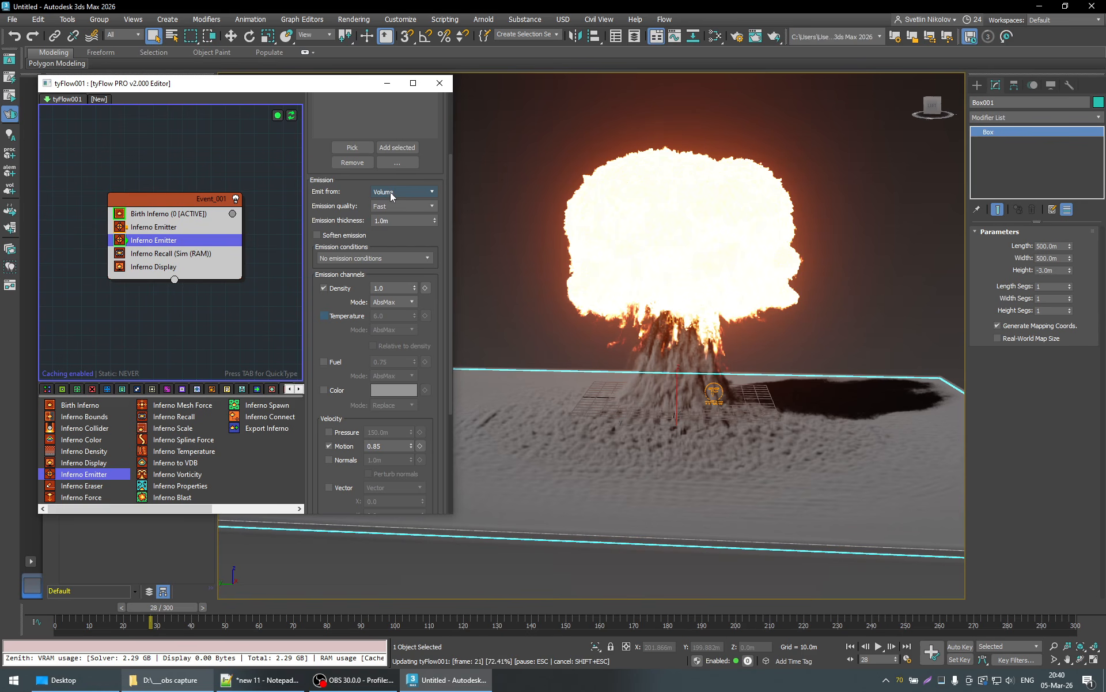
scroll(390, 191, "down", 1)
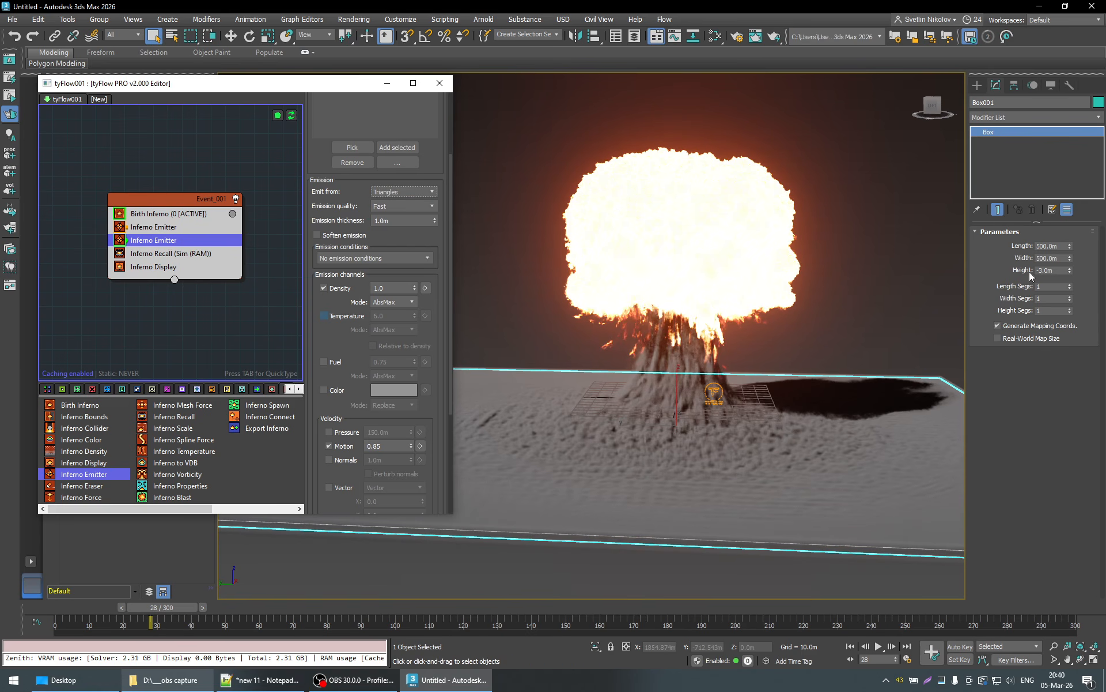
left_click(1055, 271)
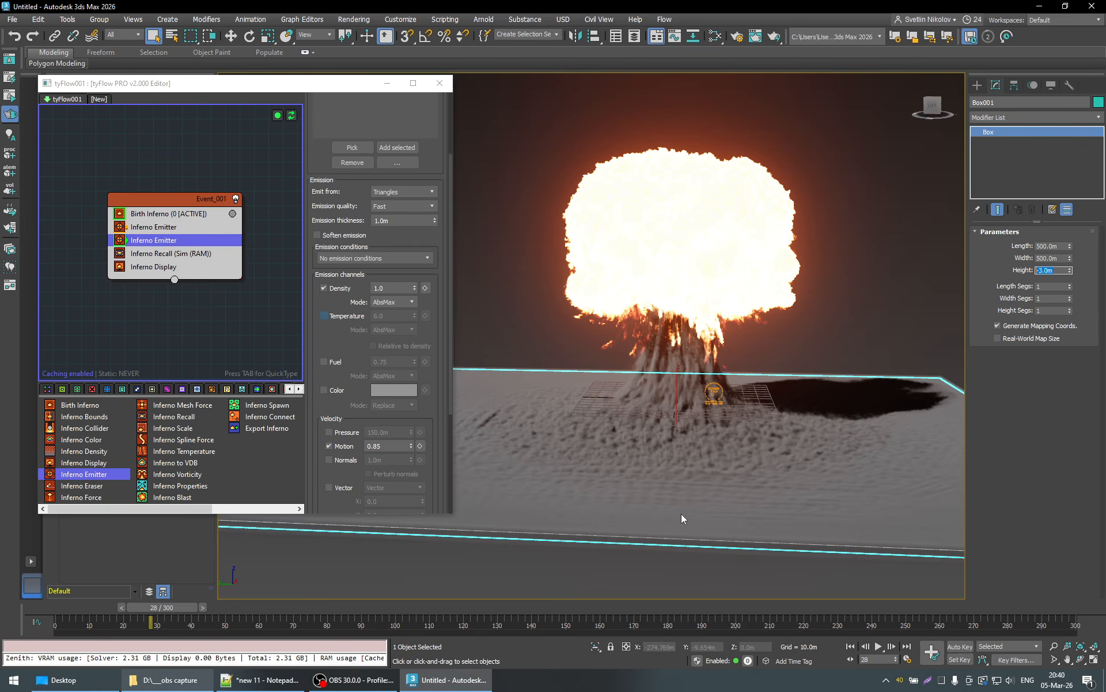
left_click(394, 192)
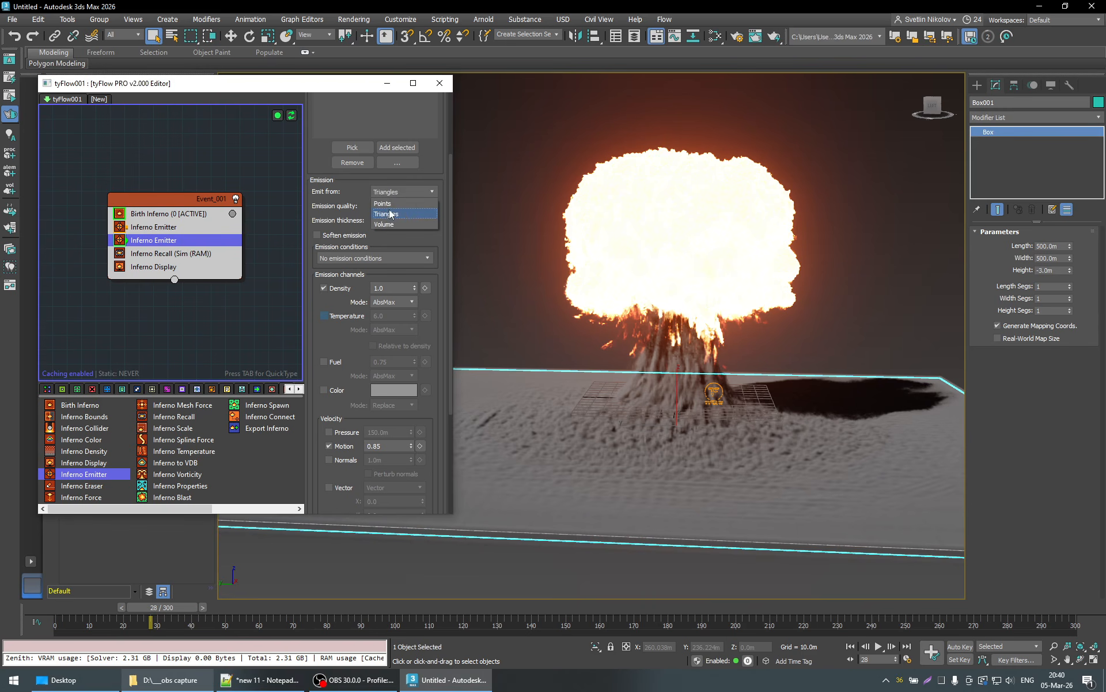
left_click(390, 214)
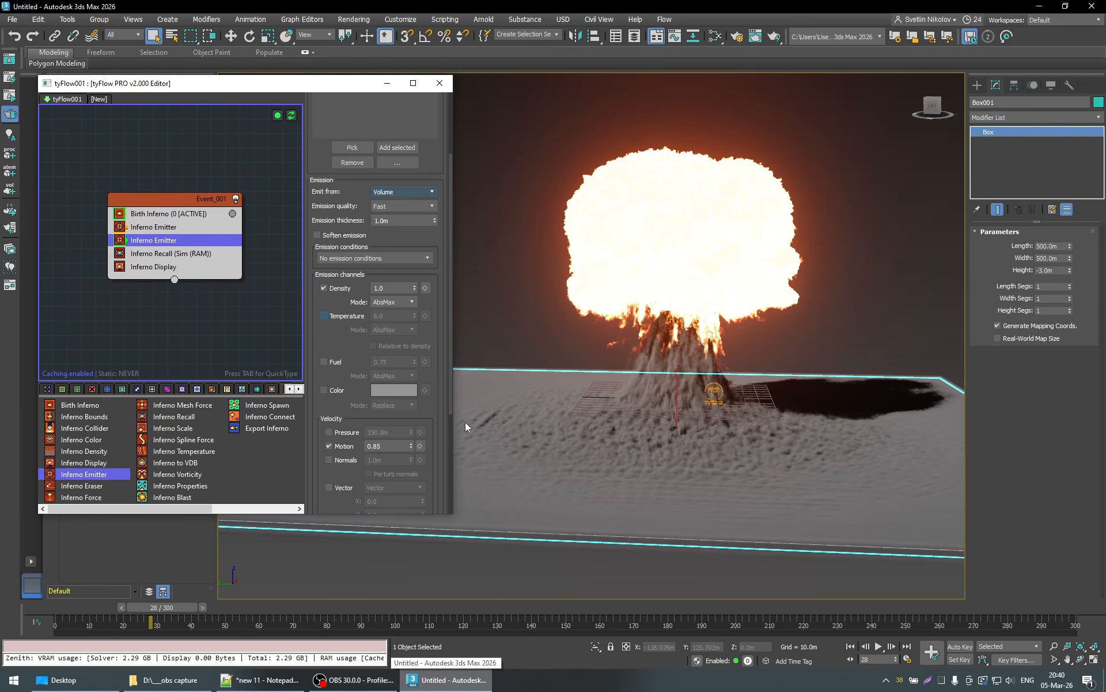
- Set the ground box emitter's Motion velocity to 1.0 and view the explosion from ground level
scroll(435, 345, "down", 2)
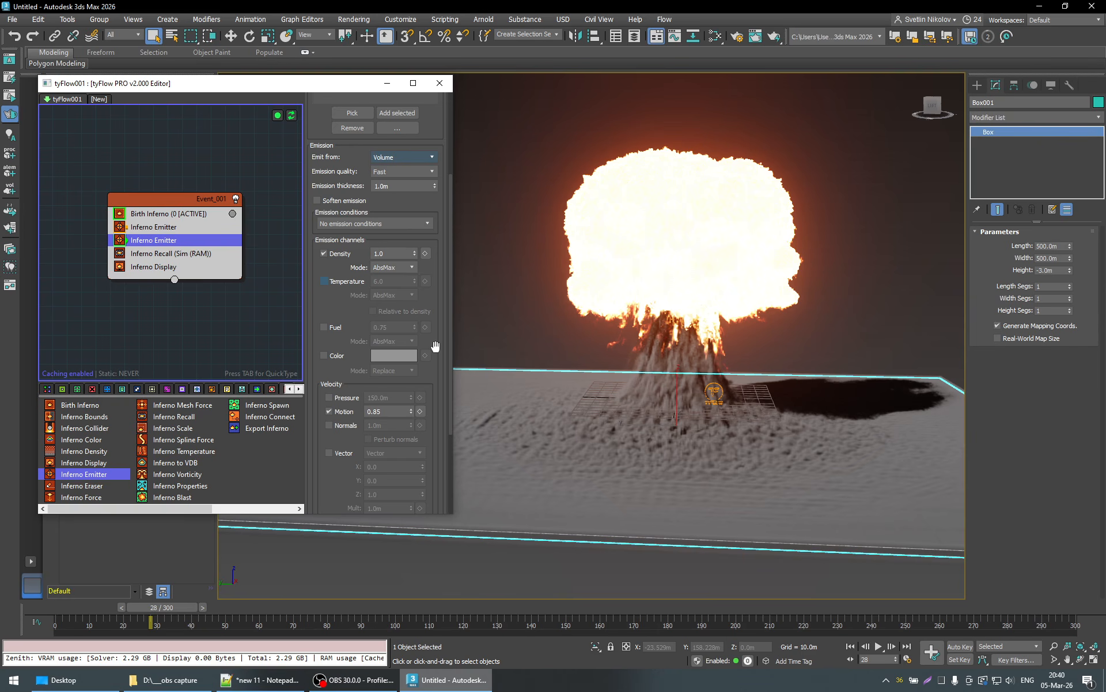
double_click(387, 254)
scroll(436, 269, "down", 2)
scroll(437, 272, "down", 2)
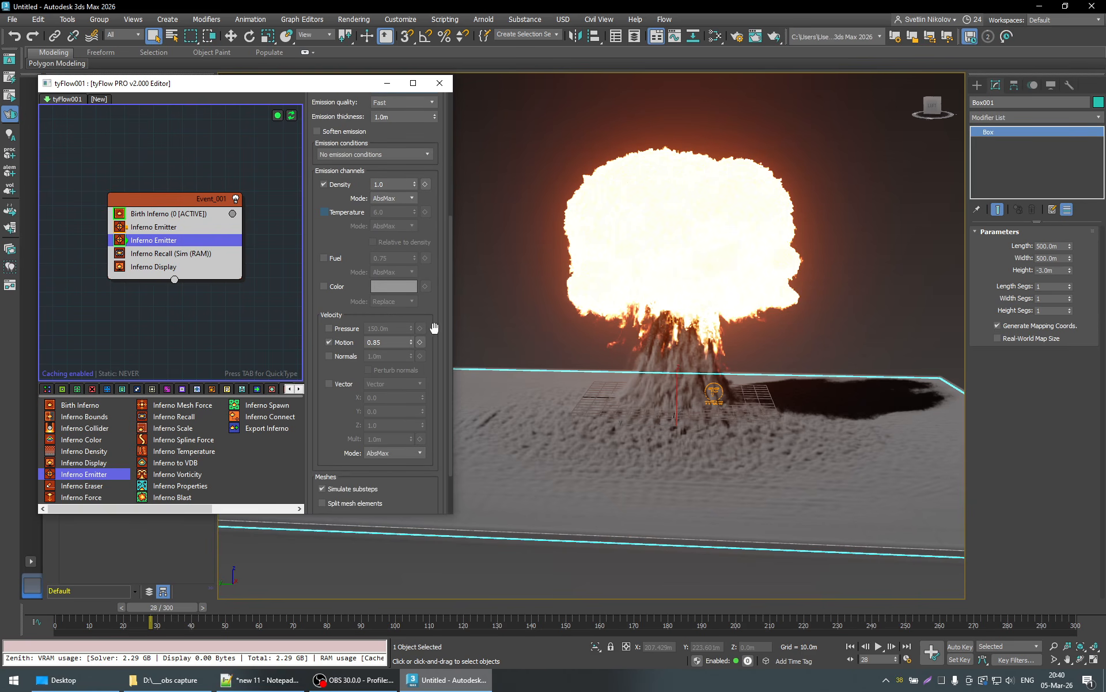
double_click(380, 340)
type("1")
key("Return")
middle_click_drag(715, 483, 739, 509, "alt")
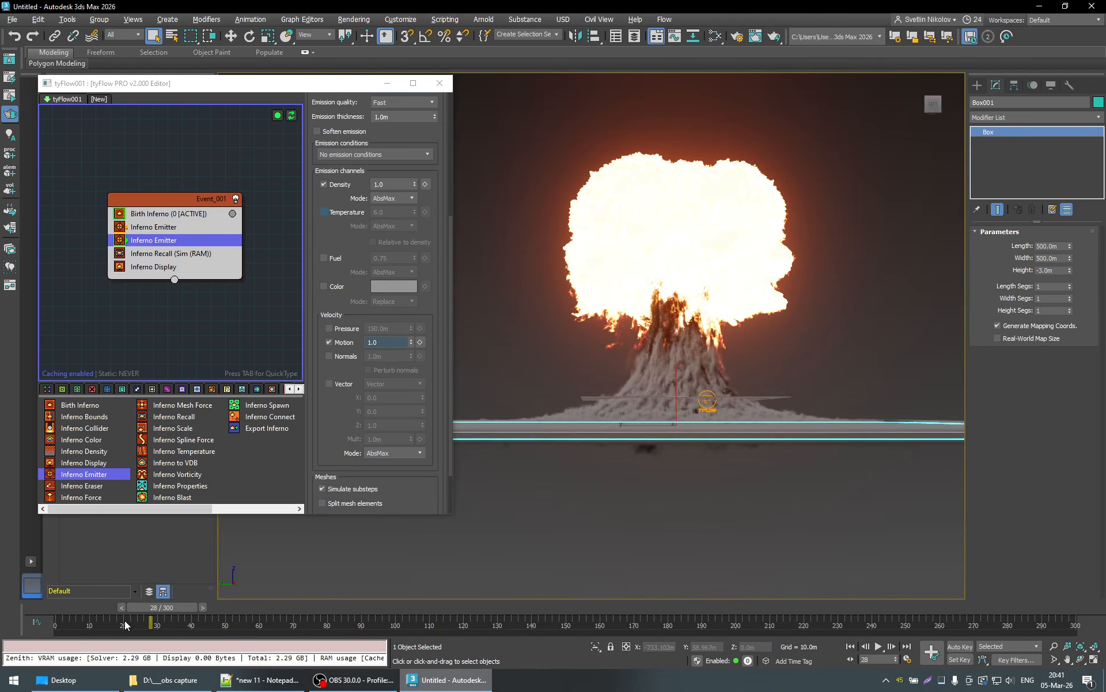
- Go to frame 7 and change the ground box emitter's velocity mode to Replace
left_click_drag(151, 607, 101, 614)
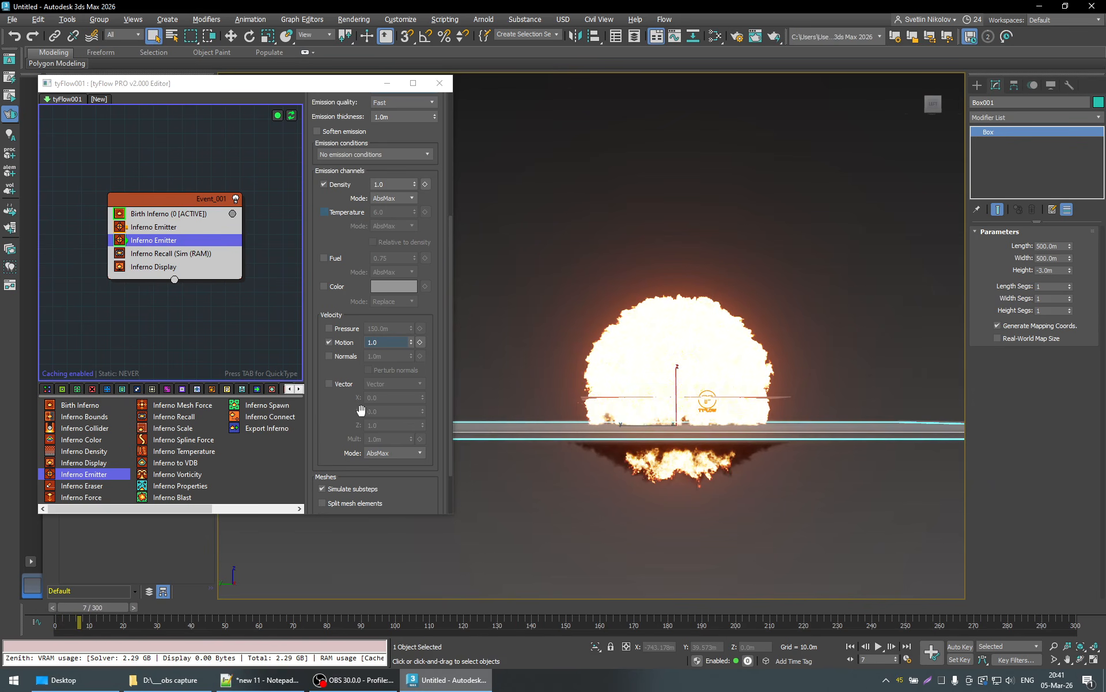
left_click(384, 453)
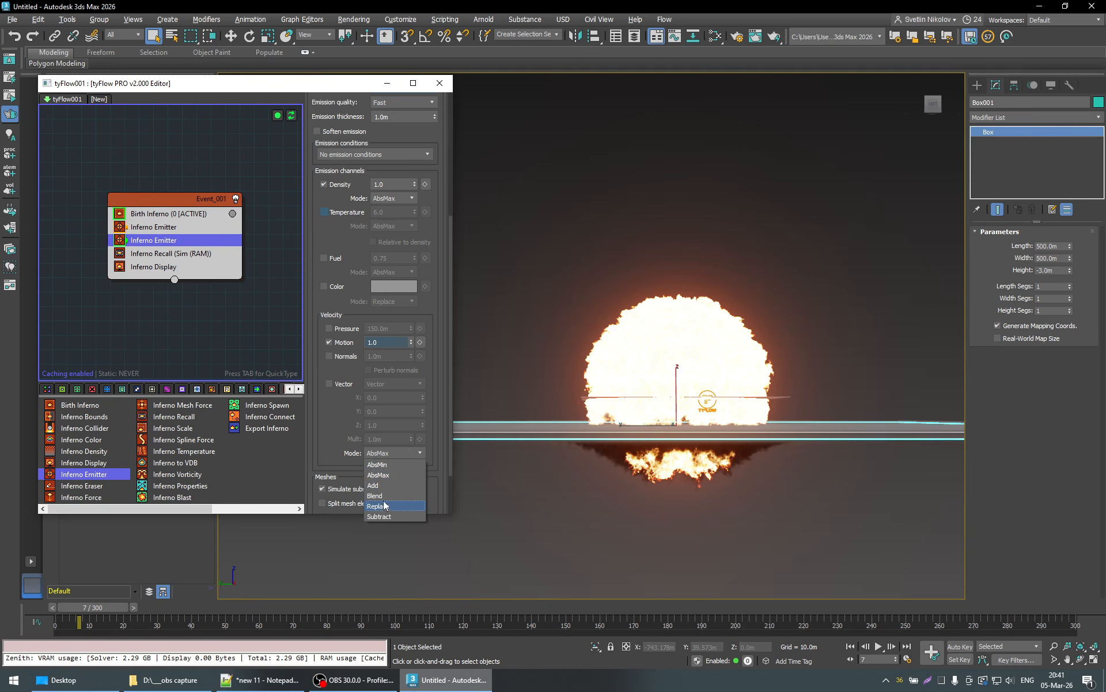
left_click(340, 427)
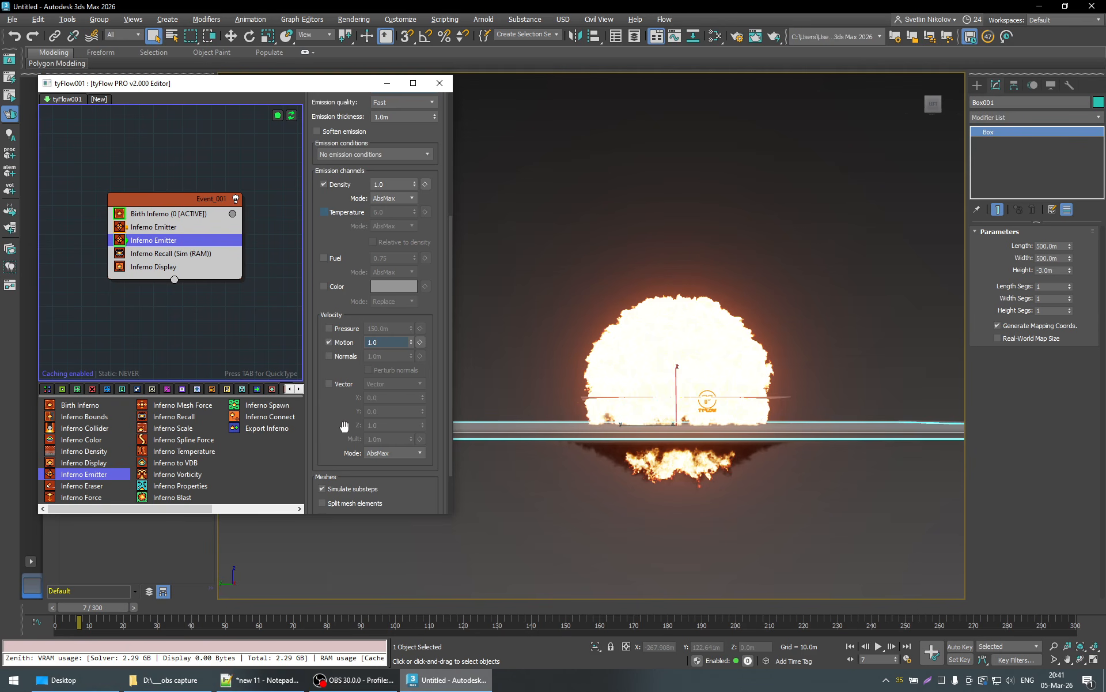
left_click(393, 457)
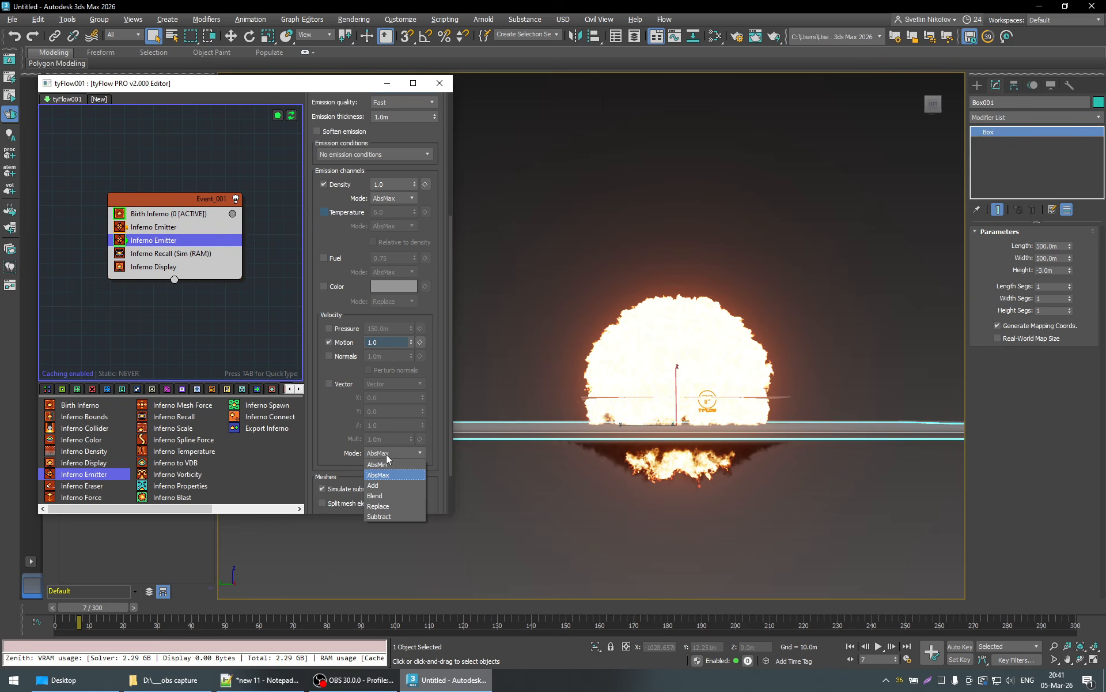
left_click(337, 437)
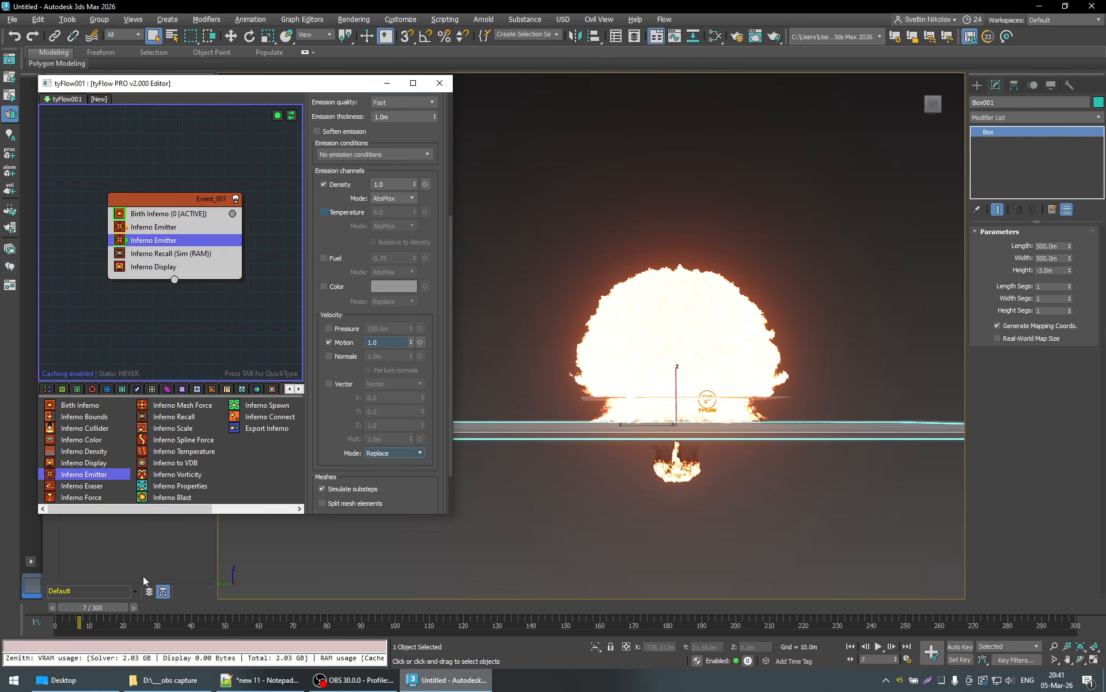
- Return to frame 0 and lower the ground box to a Z position of about -25.4 m
left_click_drag(58, 607, 37, 607)
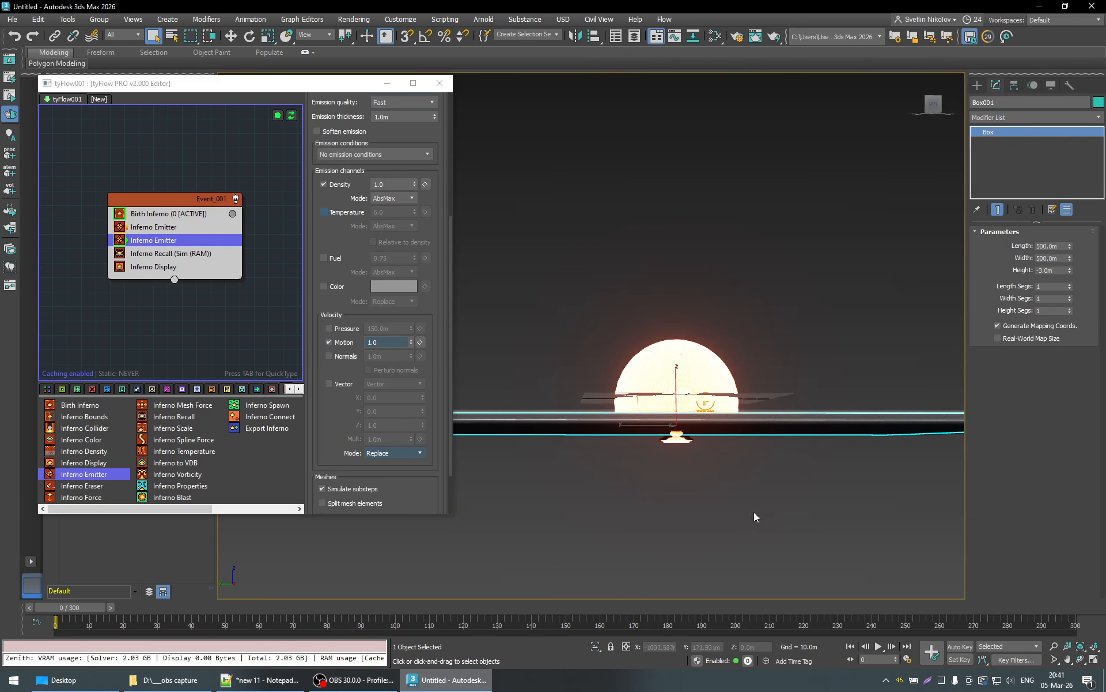
key("w")
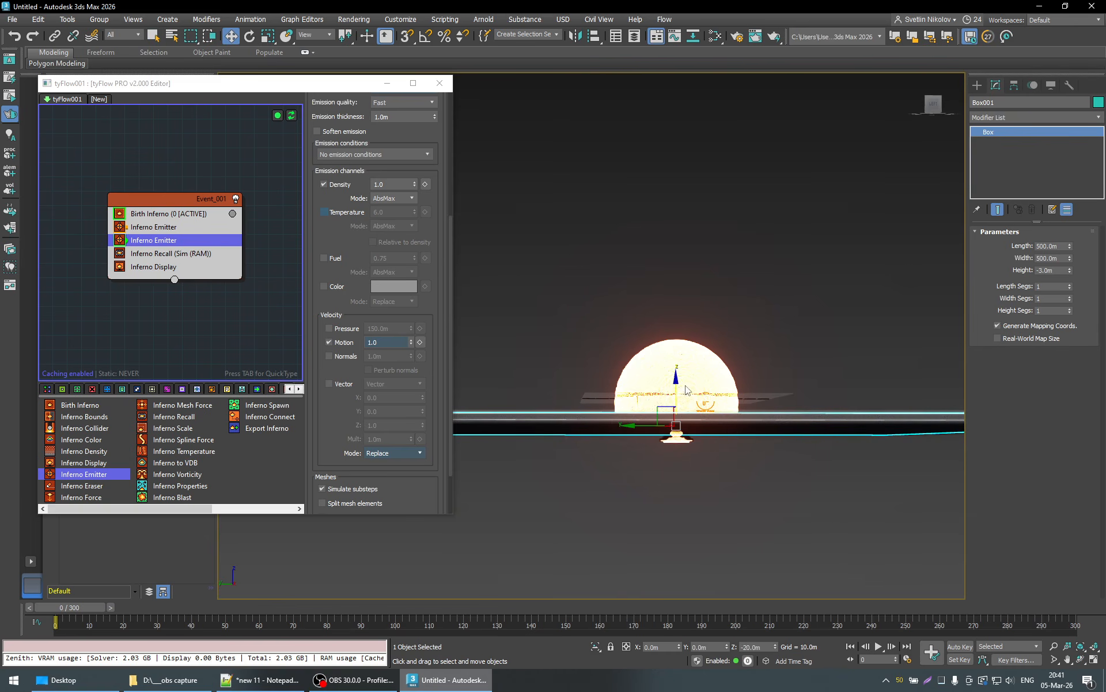
left_click_drag(676, 380, 748, 392)
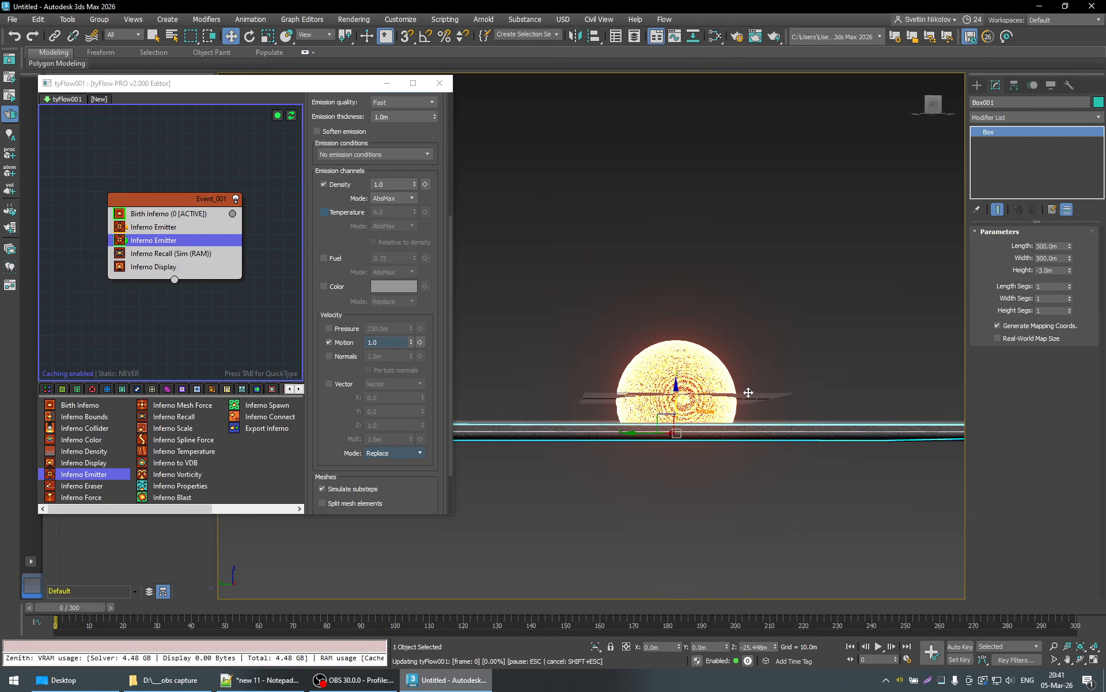
key("q")
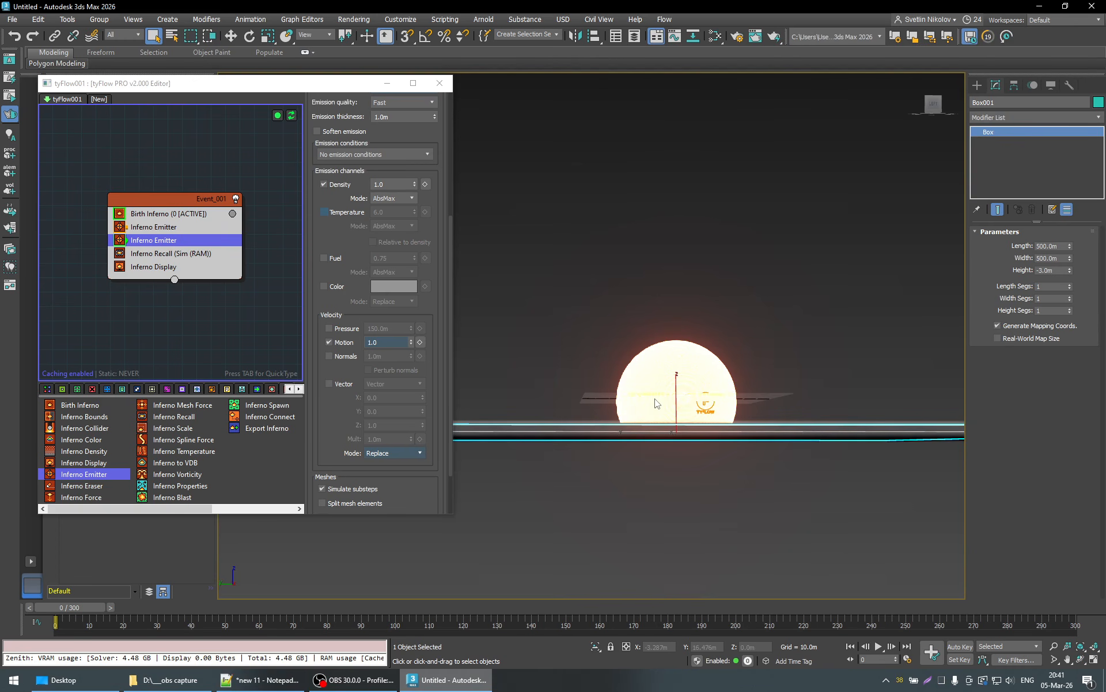
- Disable the Pressure velocity on the fire sphere's Inferno Emitter and view the sphere above the ground box
left_click(166, 227)
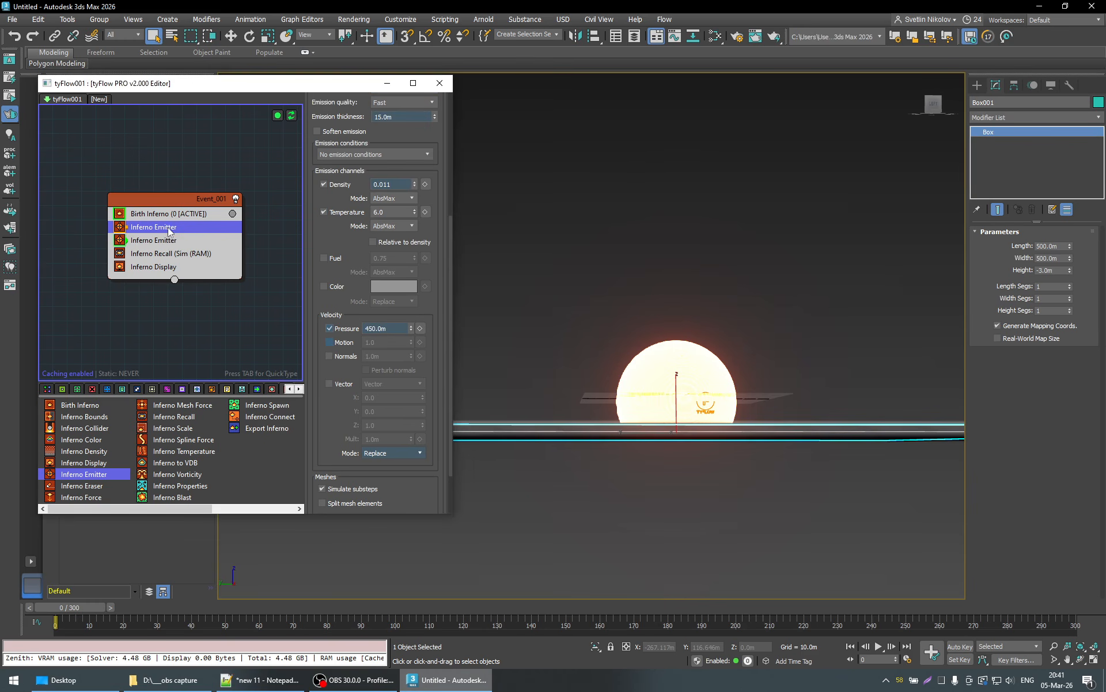
left_click(330, 328)
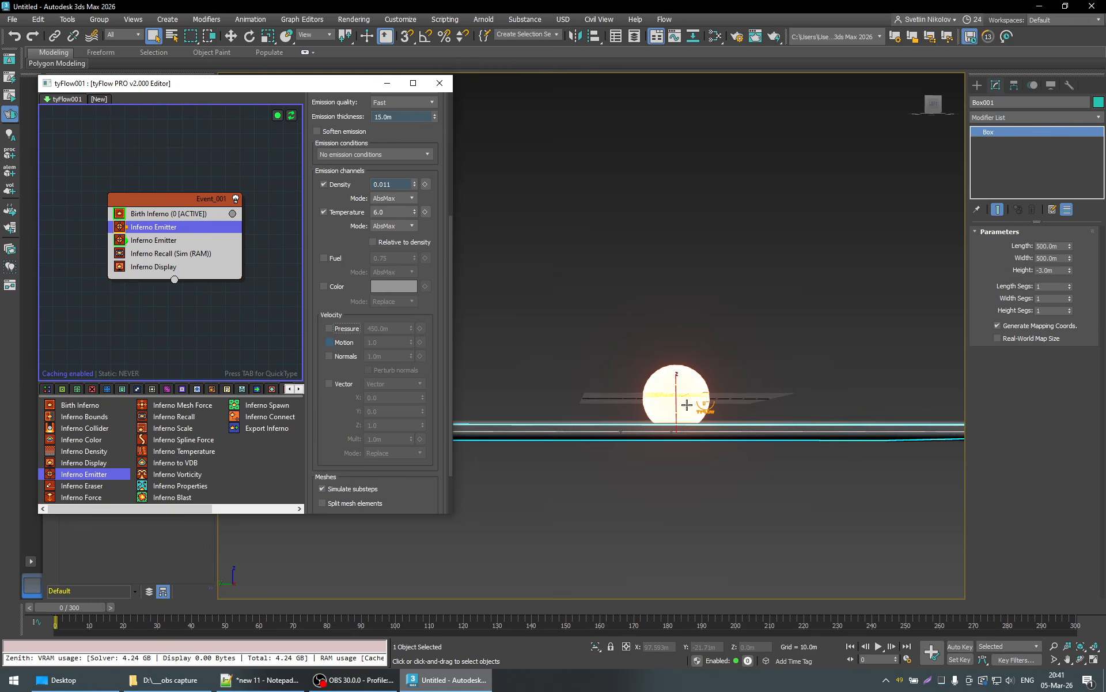
middle_click_drag(691, 413, 690, 417, "alt")
- Raise the ground box to a Z position of about -19.8 m and check its intersection with the fire sphere
key("w")
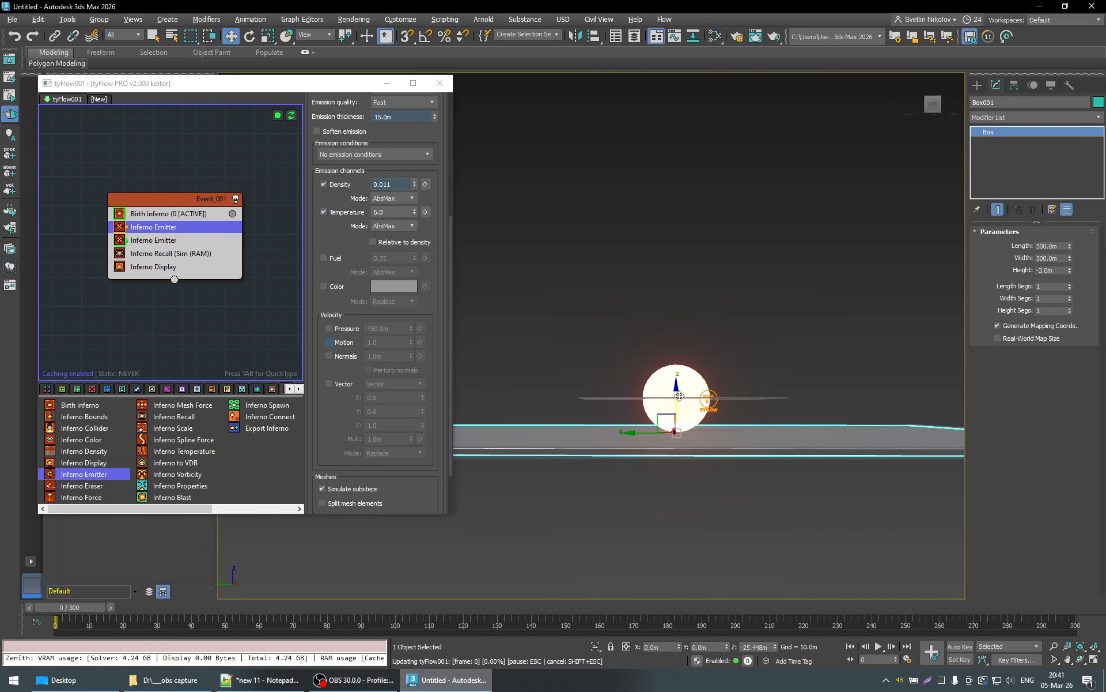
left_click_drag(695, 440, 692, 437)
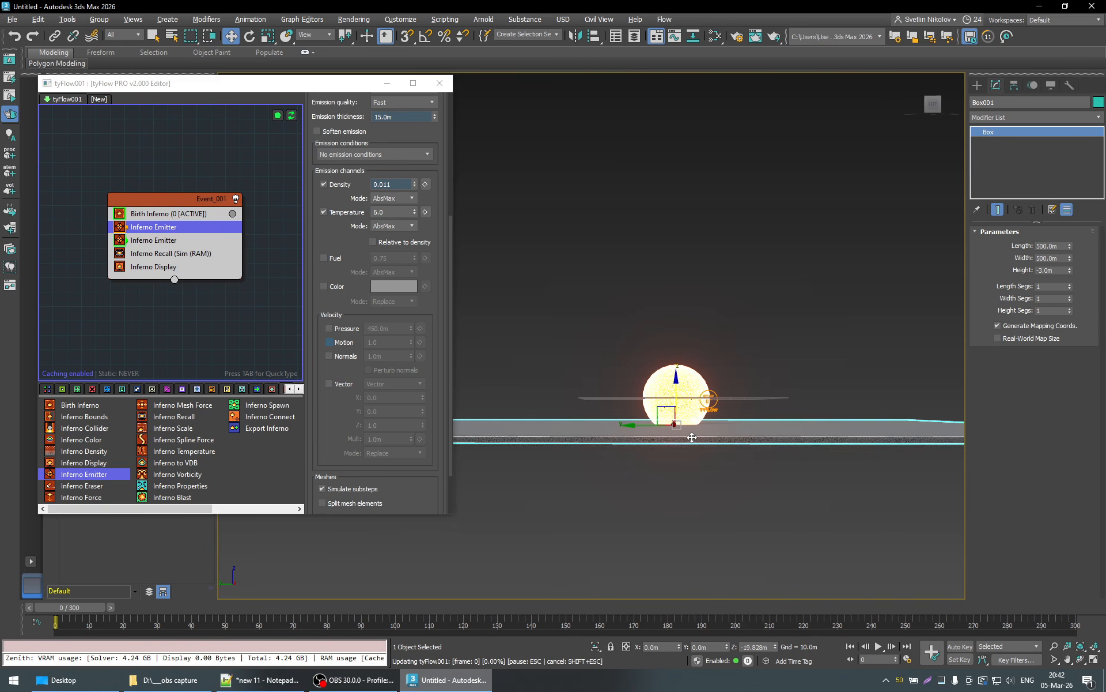
scroll(691, 437, "up", 2)
middle_click_drag(691, 445, 694, 442, "alt")
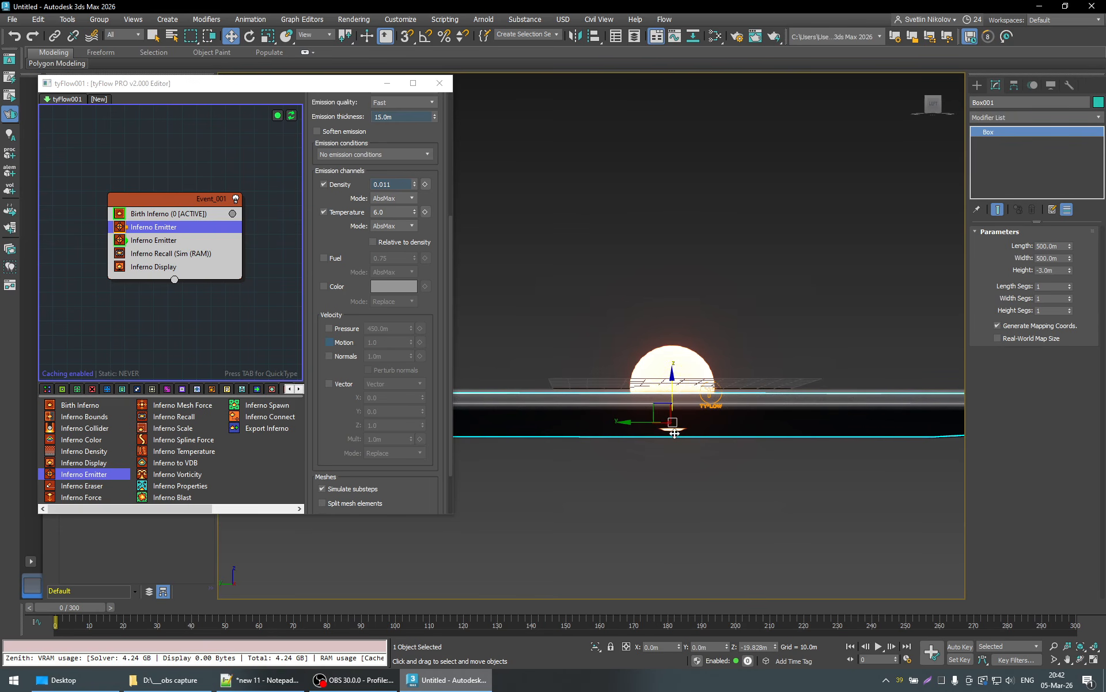
- Re-enable the fire sphere emitter's Pressure velocity at 450 m and lower the ground box slightly beneath the sphere
left_click(344, 330)
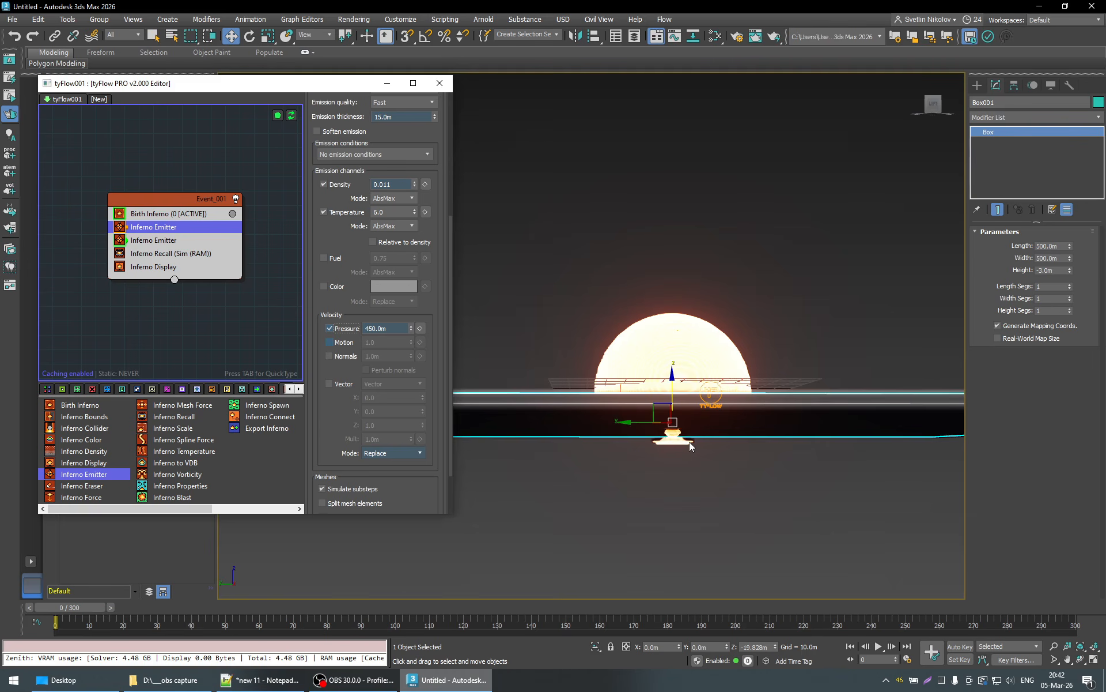
middle_click_drag(689, 442, 683, 444, "alt")
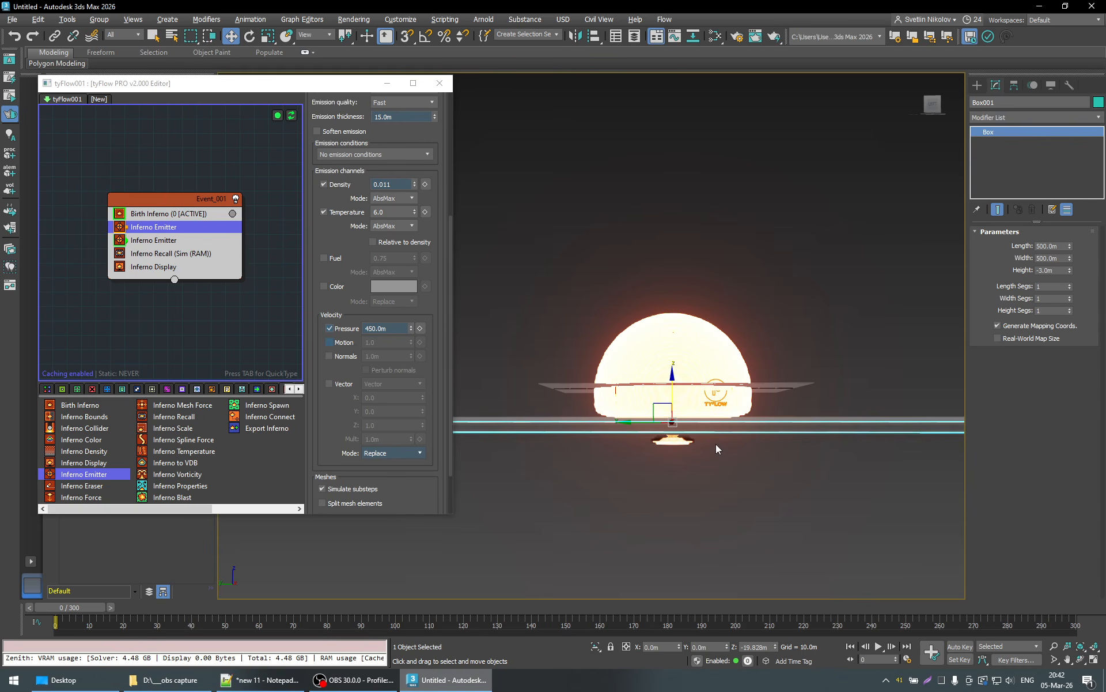
left_click_drag(672, 390, 672, 392)
key("q")
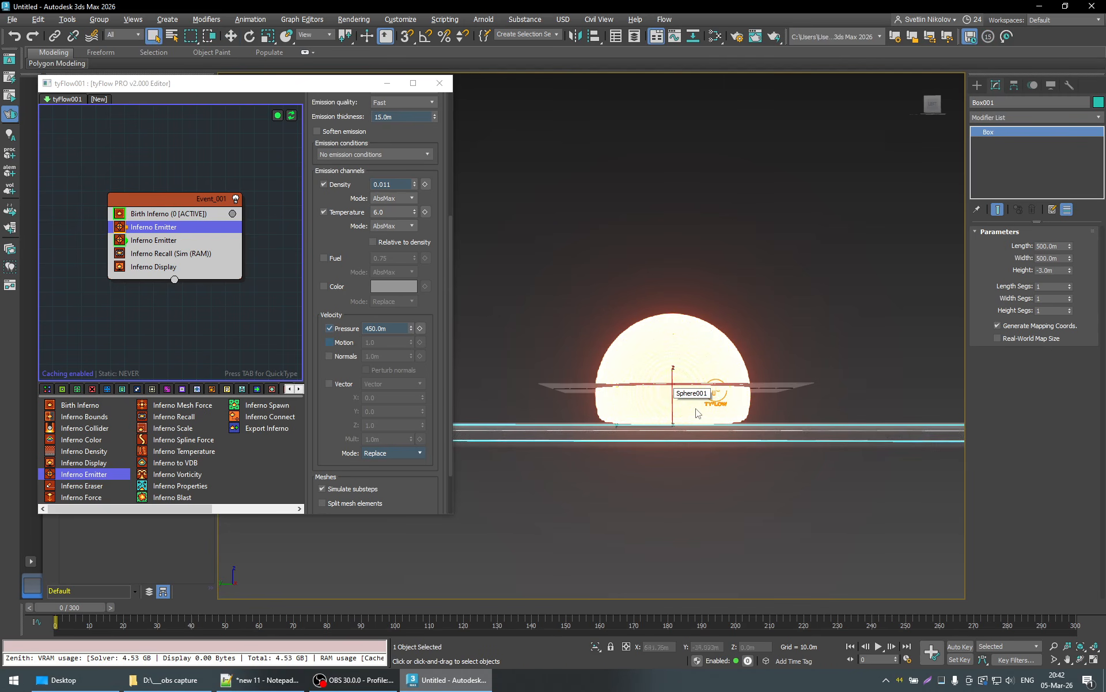
middle_click_drag(697, 413, 673, 419, "alt")
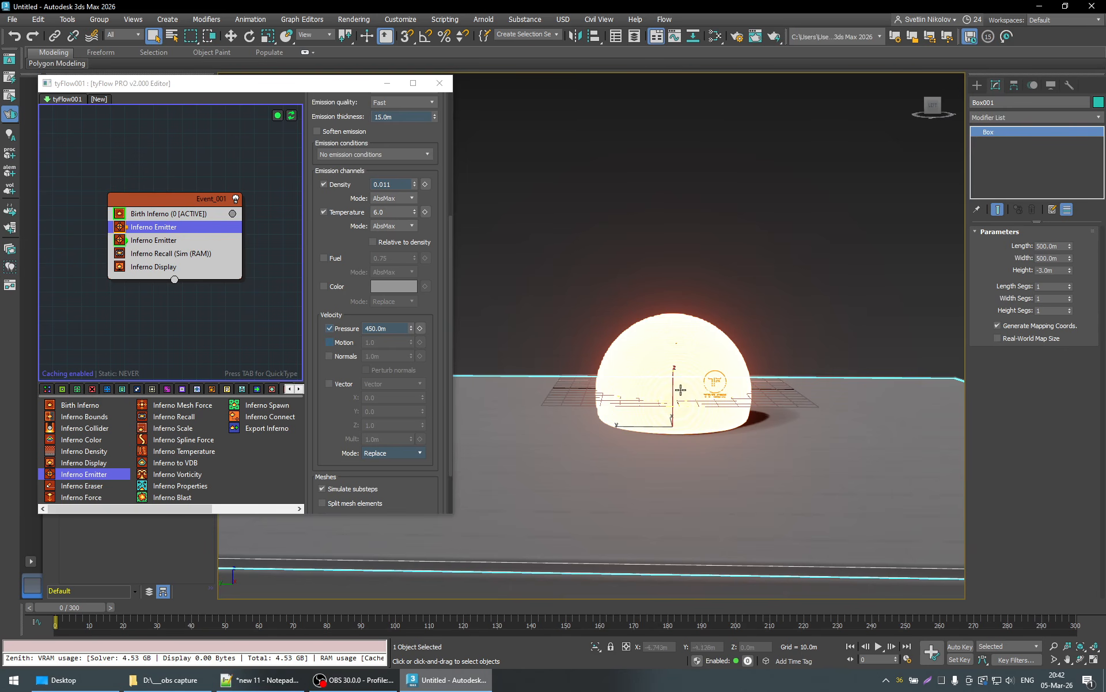
- Select the fire sphere and play the simulation from frame 0 to frame 24 to inspect the initial blast
left_click(681, 392)
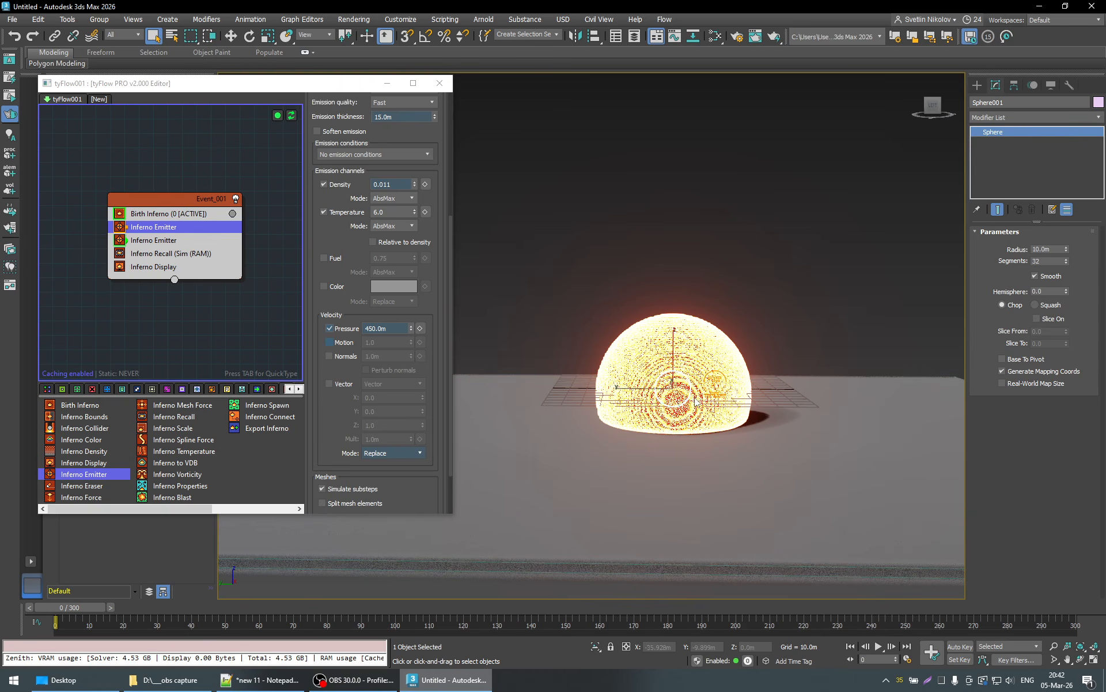
middle_click_drag(743, 466, 762, 458, "alt")
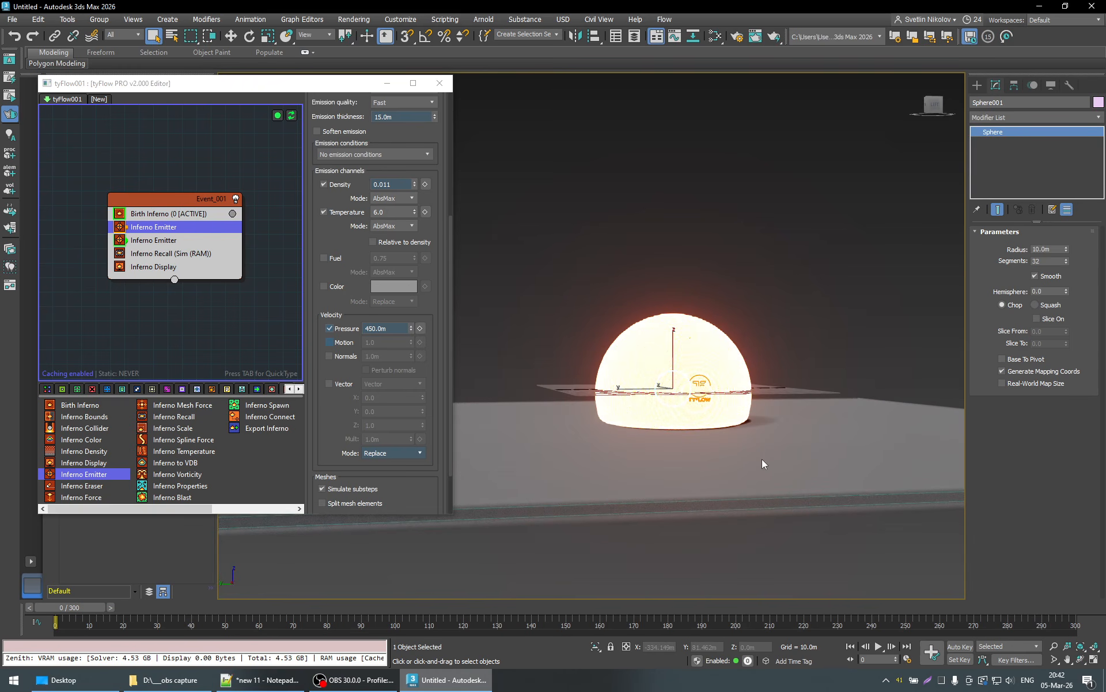
left_click(877, 646)
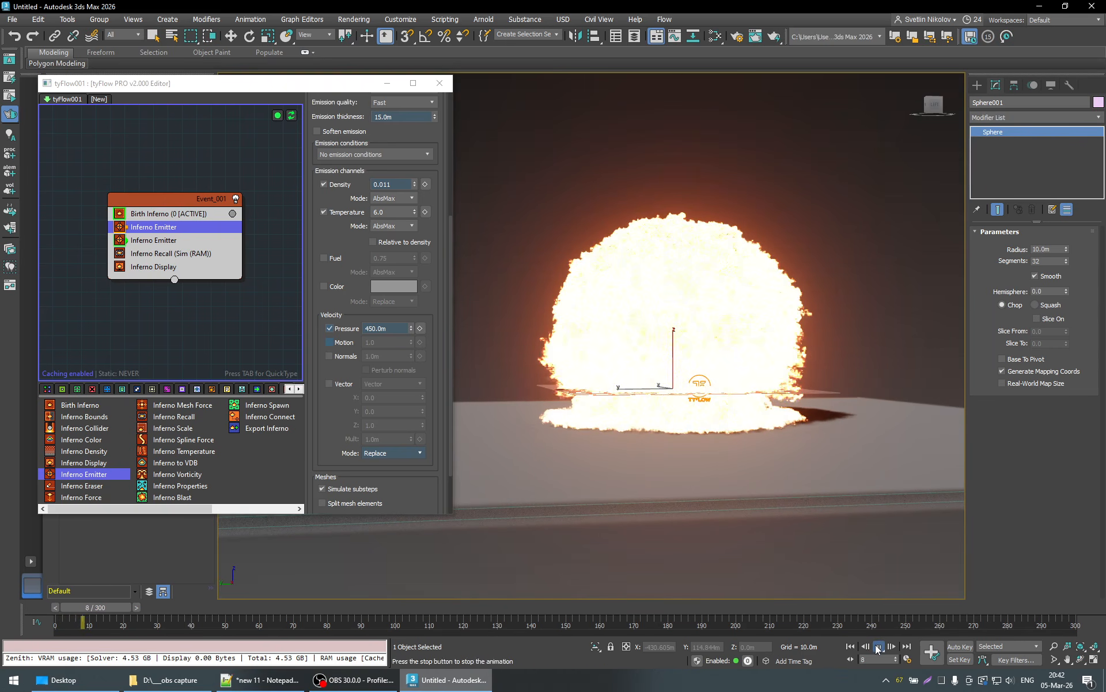
left_click(877, 646)
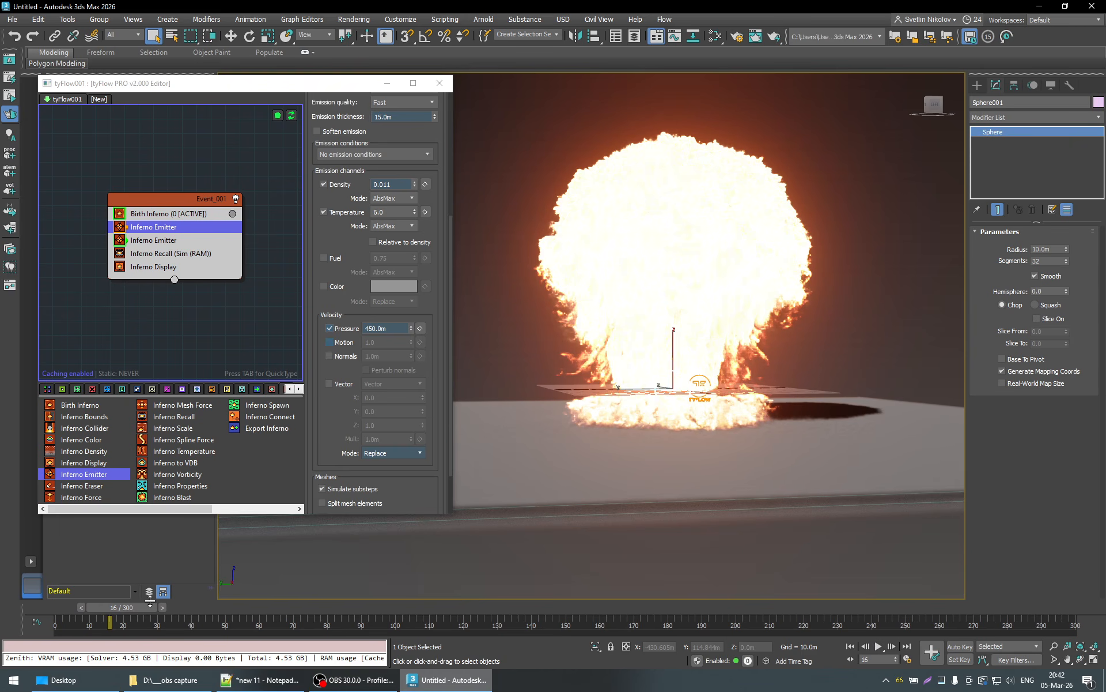
left_click(879, 648)
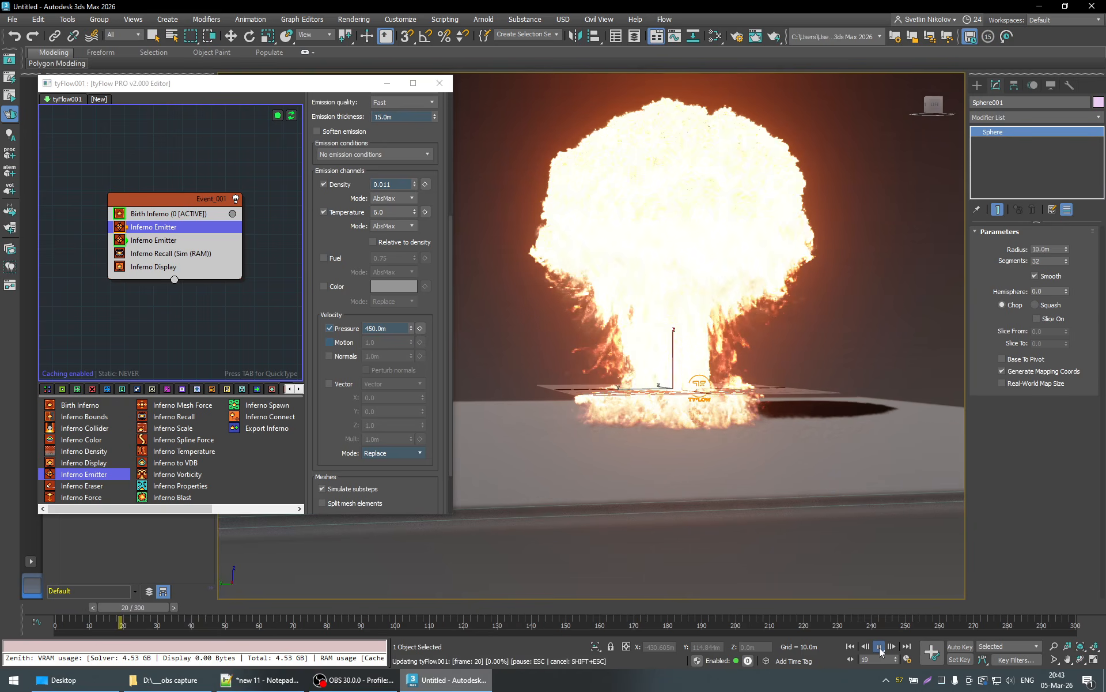
left_click(880, 648)
scroll(749, 381, "down", 3)
middle_click_drag(748, 385, 762, 489)
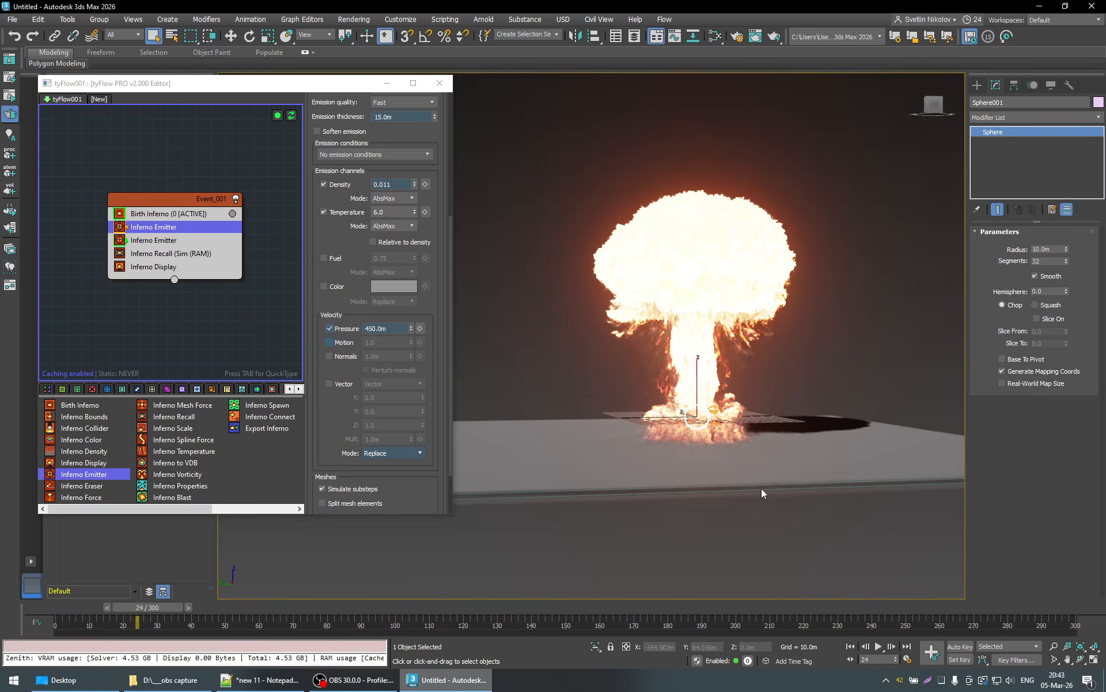
- Continue the simulation to frame 46 and examine the mushroom stem and the dust at the ground box
left_click(879, 647)
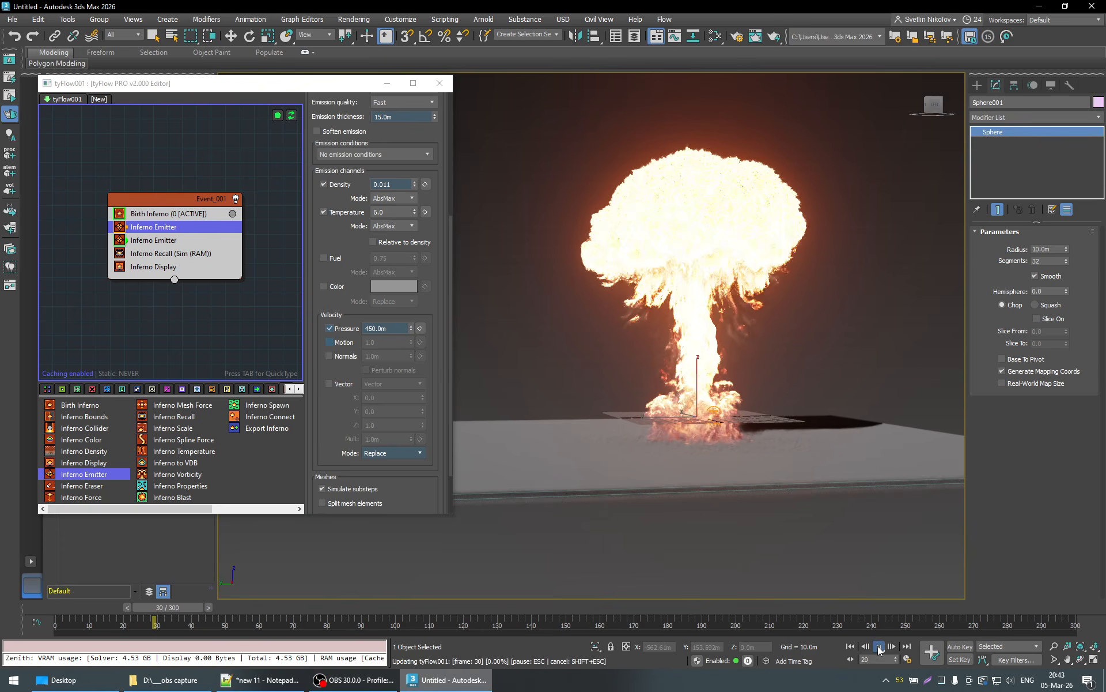
left_click(879, 647)
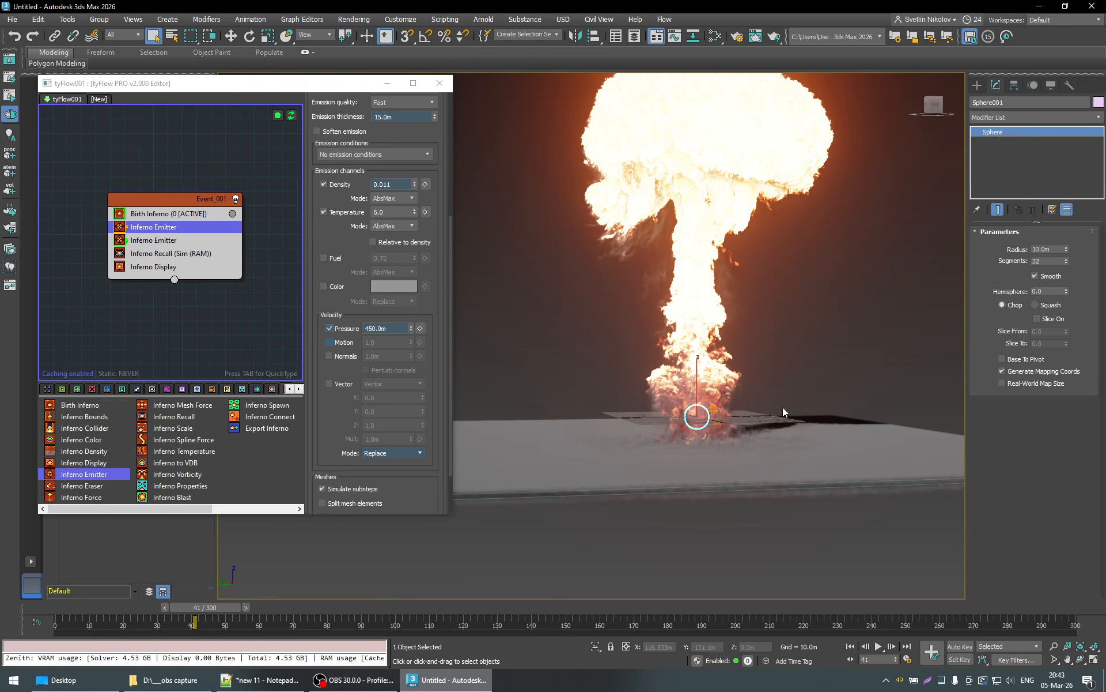
middle_click_drag(782, 407, 790, 469)
left_click(879, 648)
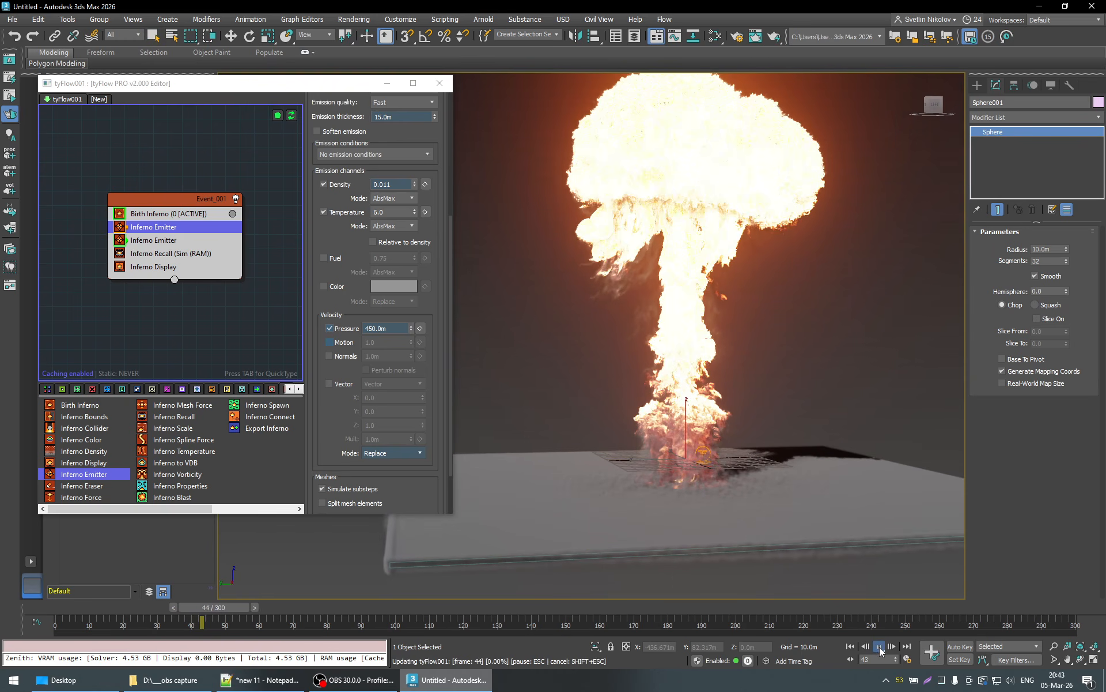
left_click(880, 649)
scroll(771, 497, "down", 5)
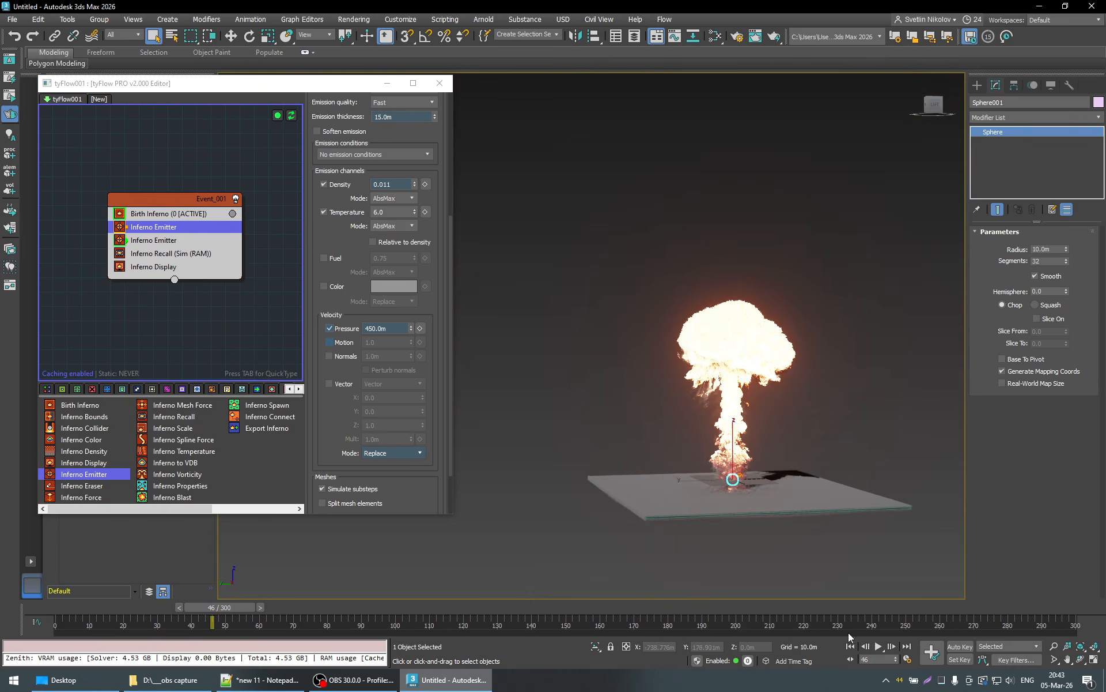
- Run the simulation on to frame 83 and inspect the rising mushroom cloud from another angle
left_click(879, 647)
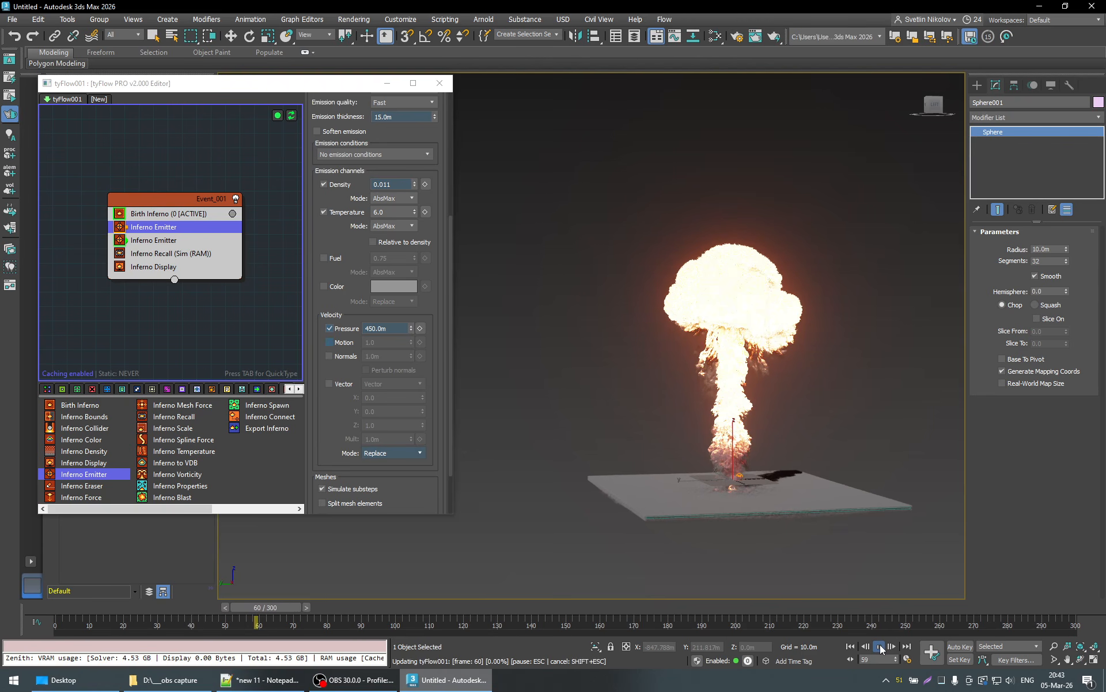
left_click(880, 648)
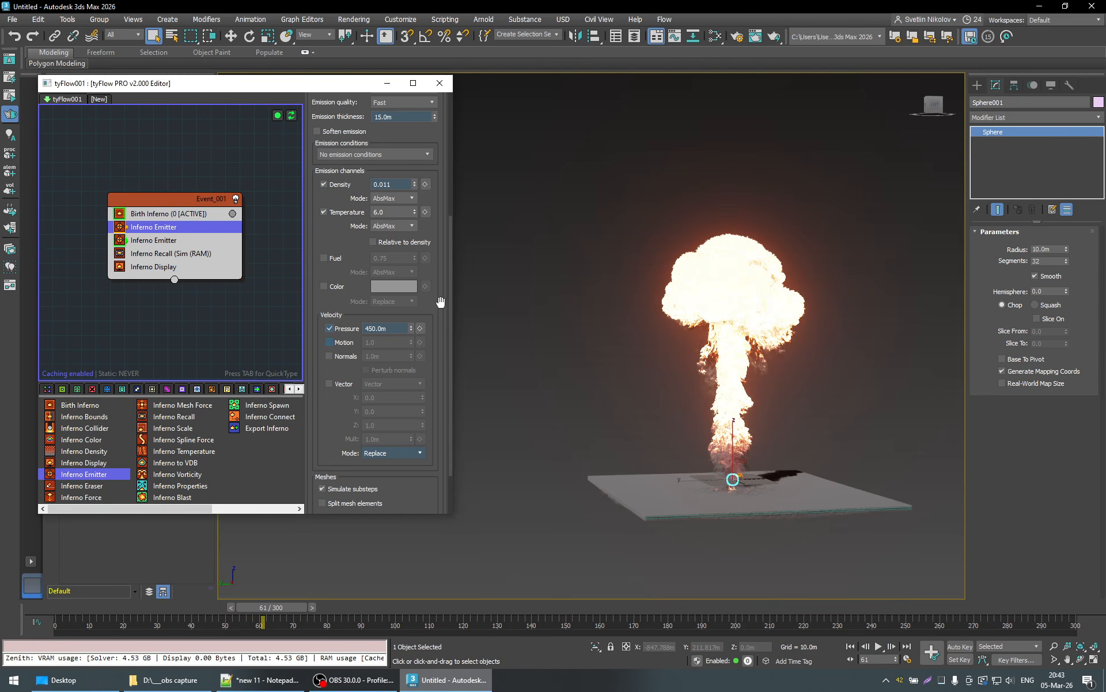
scroll(441, 301, "up", 5)
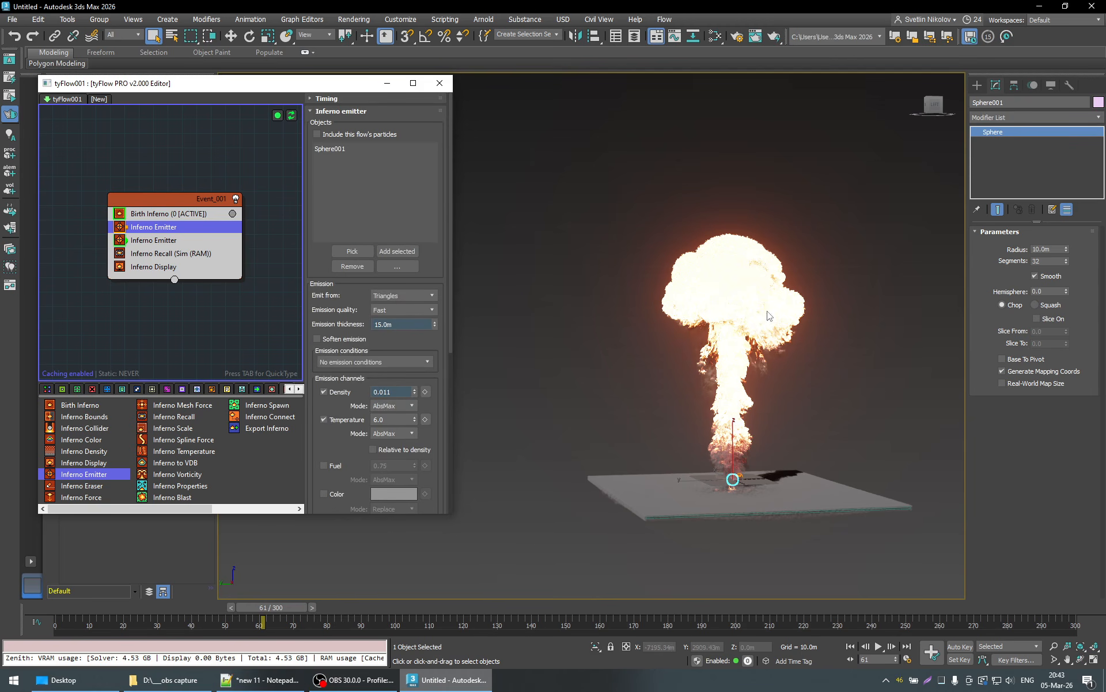
left_click(879, 647)
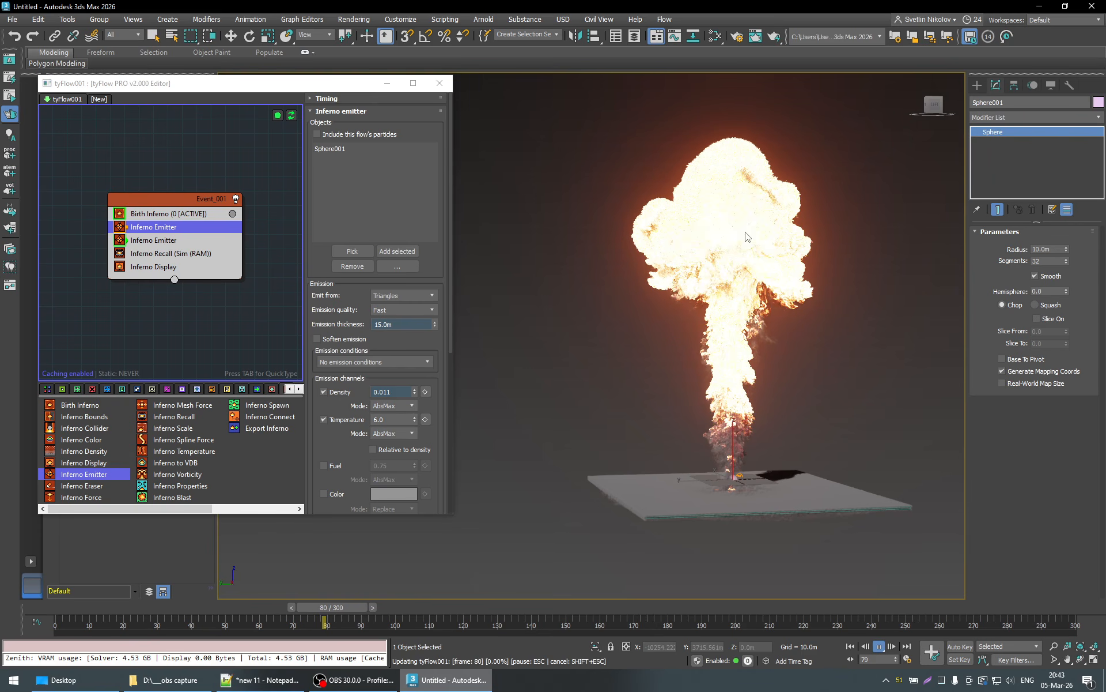
left_click(880, 647)
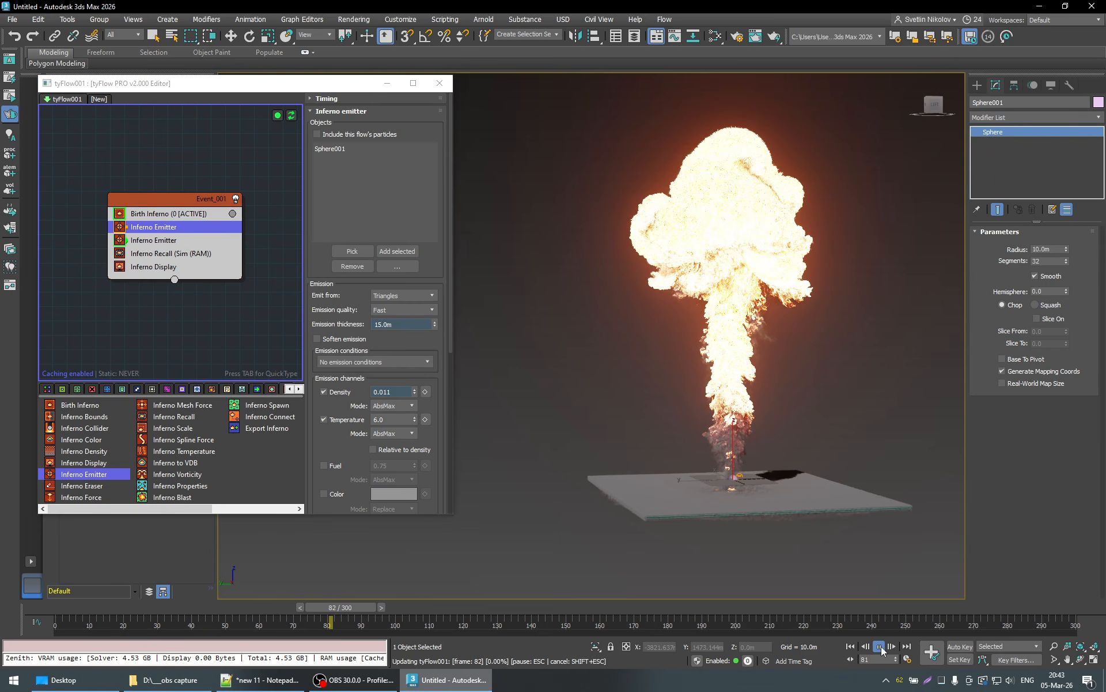
middle_click_drag(787, 321, 669, 344, "alt")
middle_click_drag(810, 296, 785, 336, "alt")
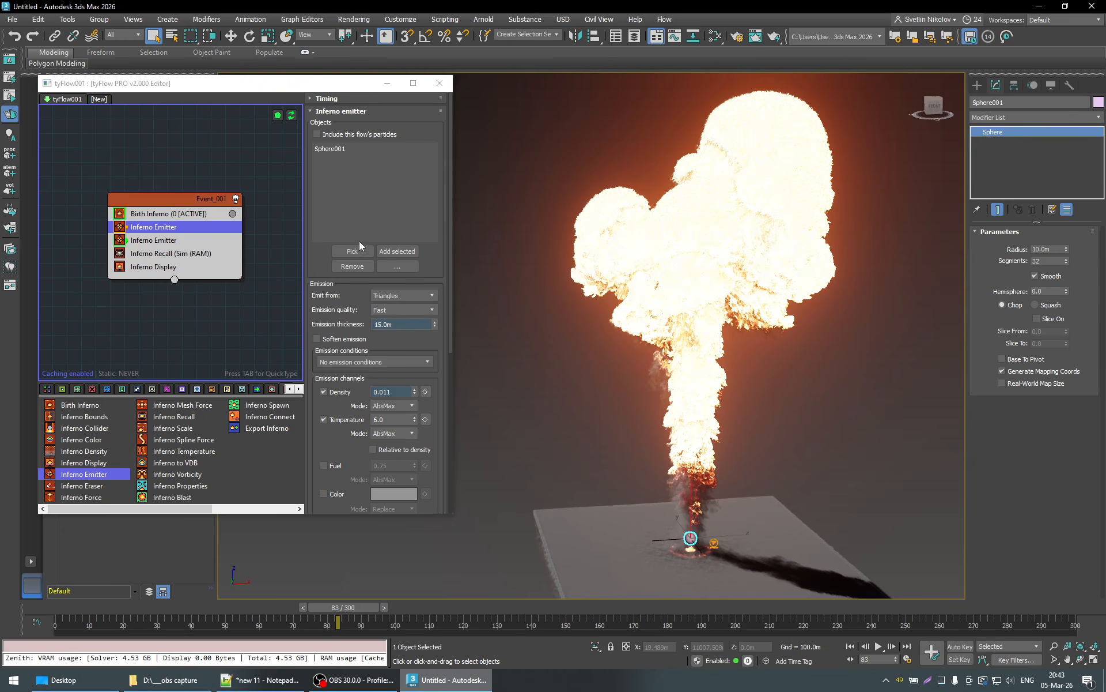
- Show the Birth Inferno operator's Advanced settings and open the Trace velocity value for editing
left_click(433, 262)
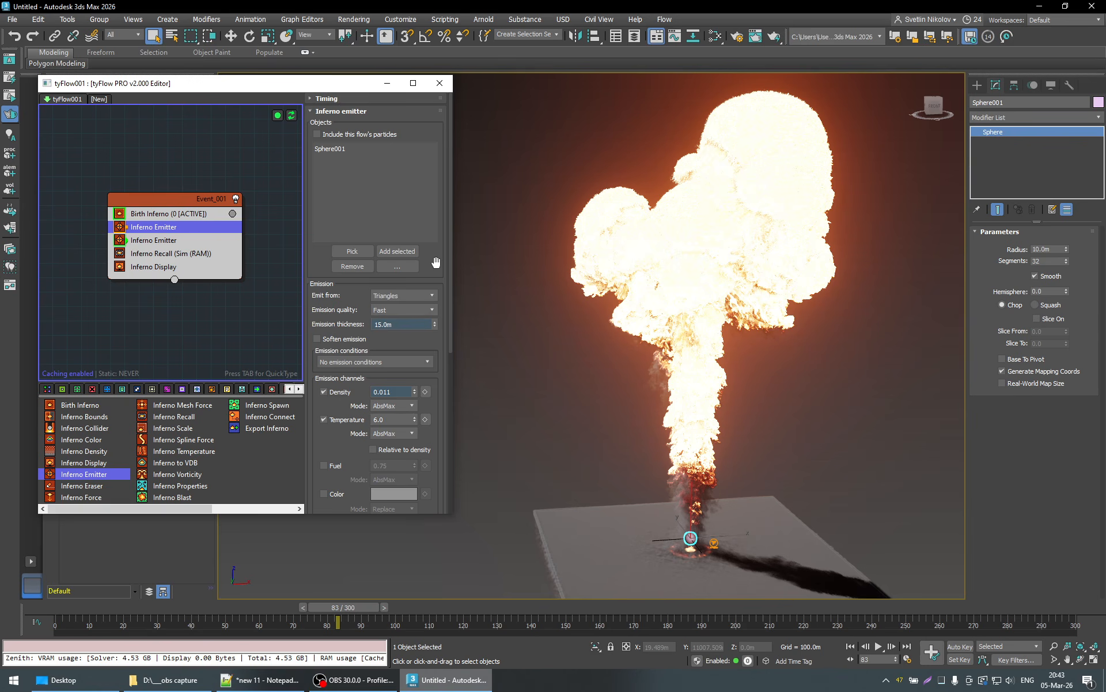
left_click(166, 217)
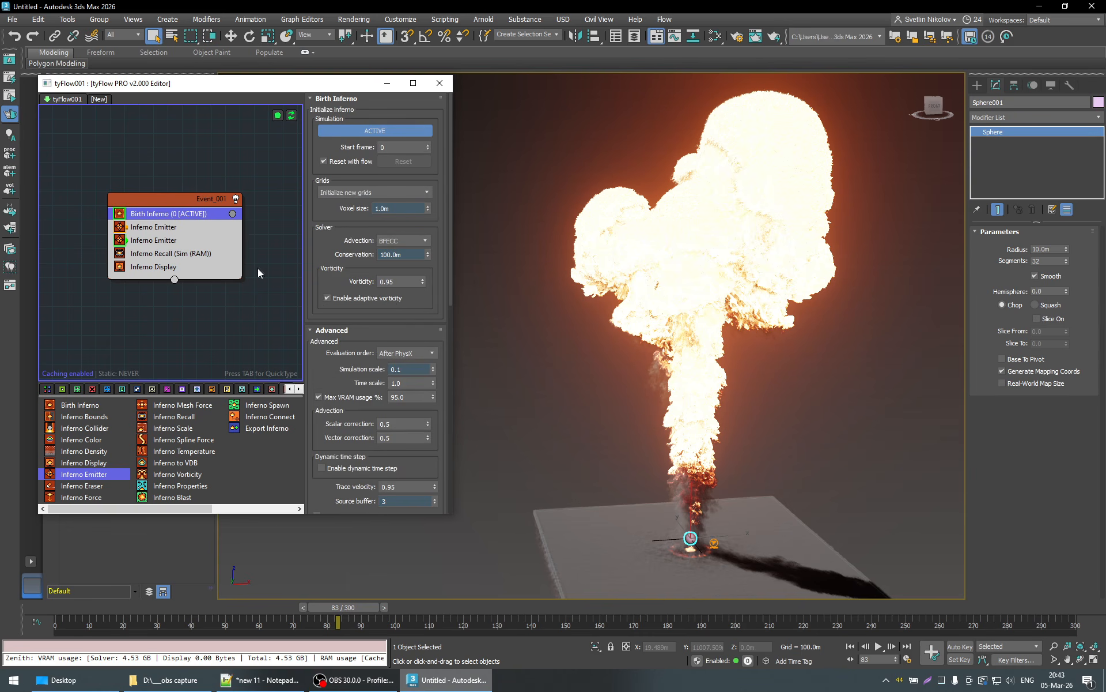
scroll(438, 312, "down", 2)
scroll(438, 312, "down", 8)
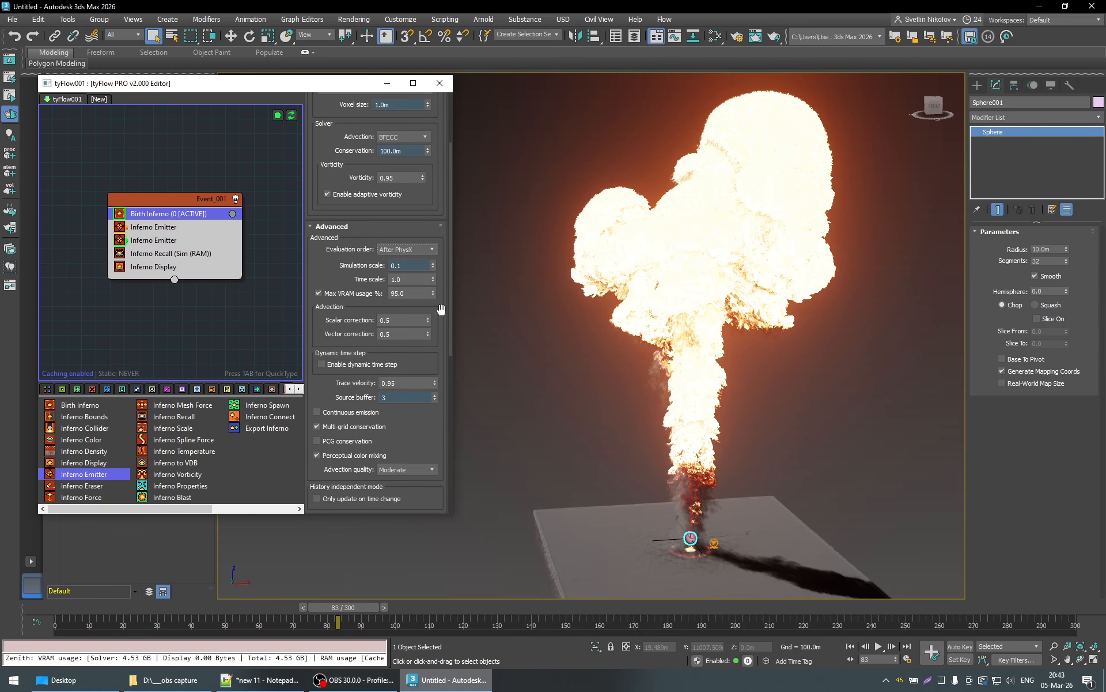
left_click_drag(409, 281, 358, 281)
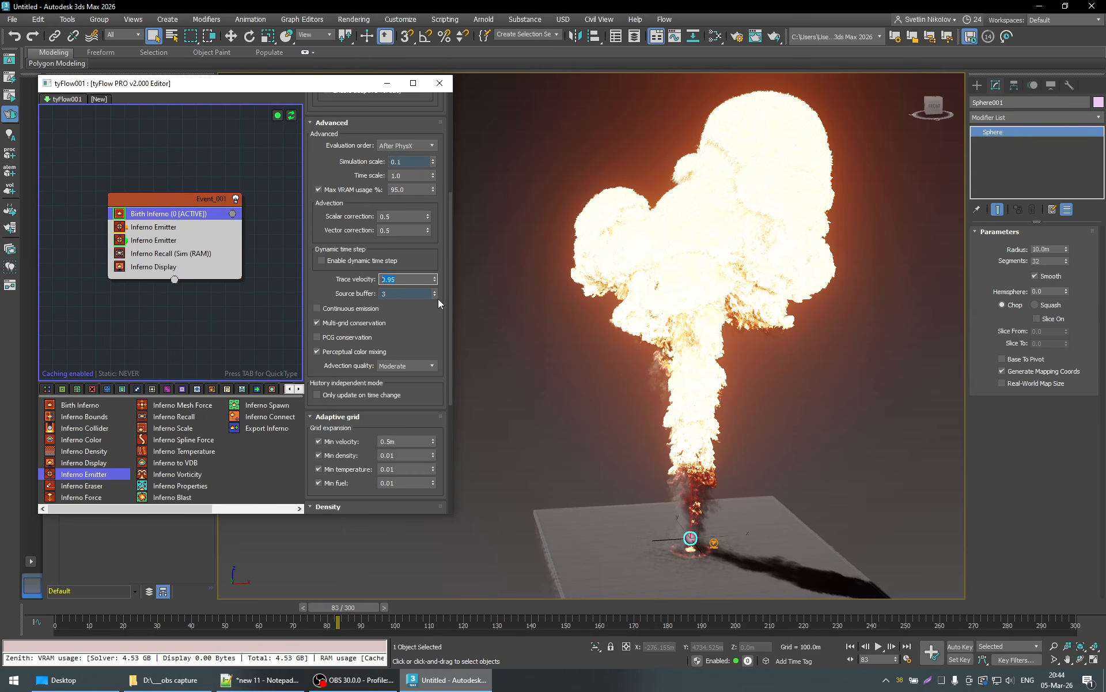
- Set the Birth Inferno operator's Trace velocity to 0.0
left_click(442, 306)
left_click(409, 282)
type("0")
key("Return")
key("Return")
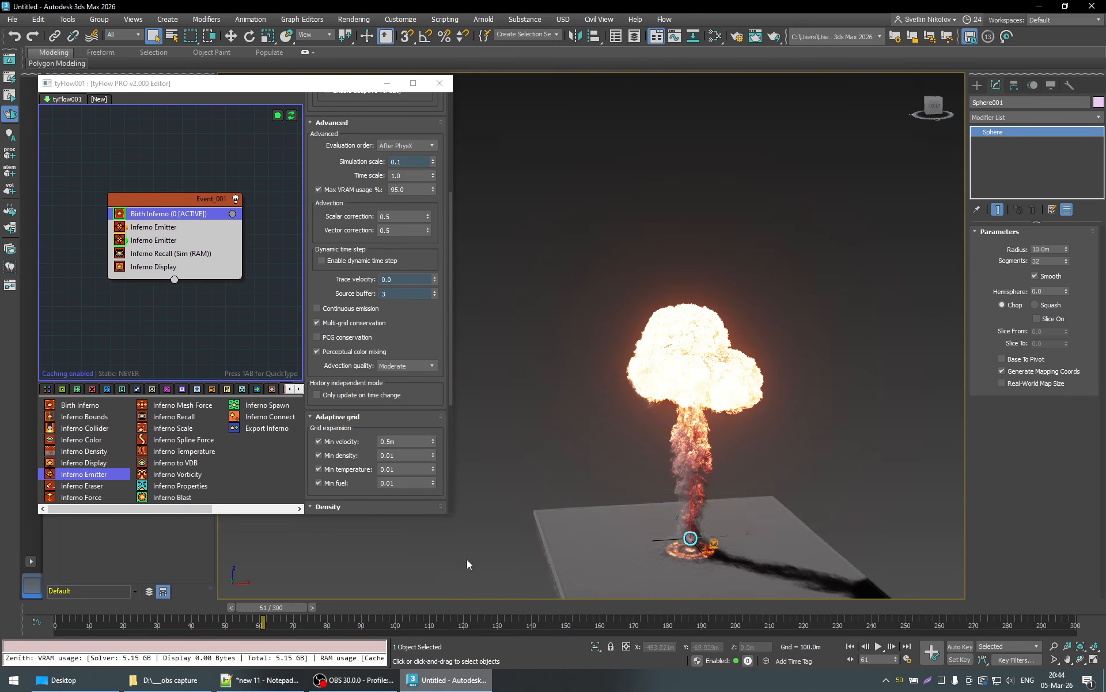
- Advance the simulation toward frame 93, go back to frame 52, and inspect the mushroom cloud from another angle up to frame 63
left_click_drag(278, 605, 392, 607)
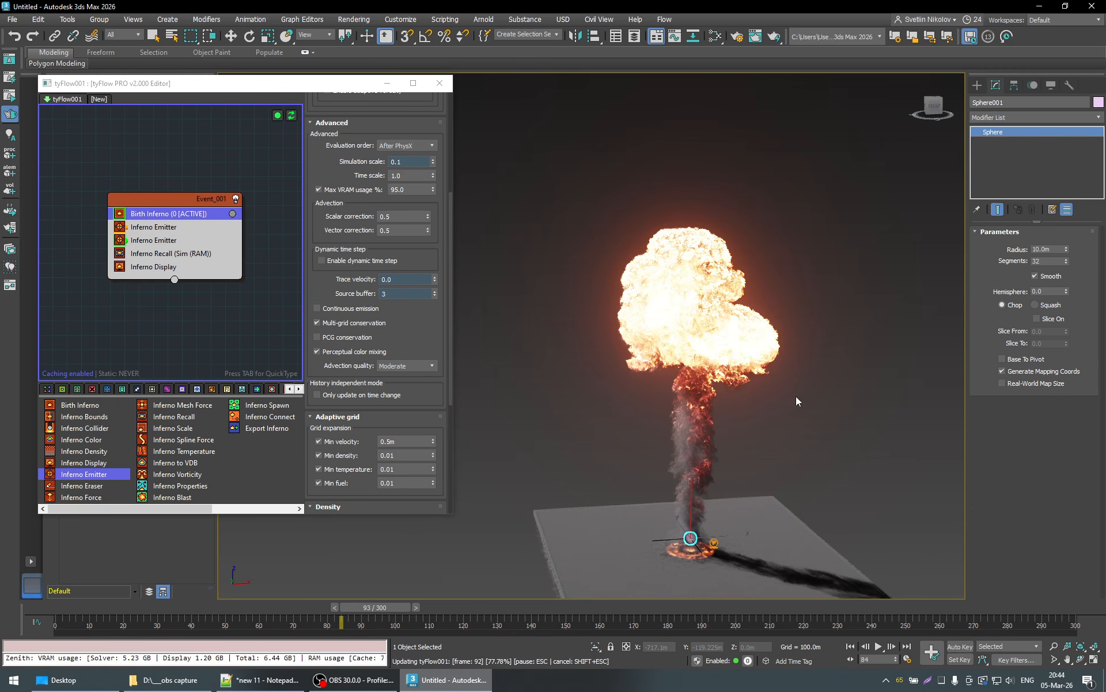
left_click_drag(375, 606, 265, 617)
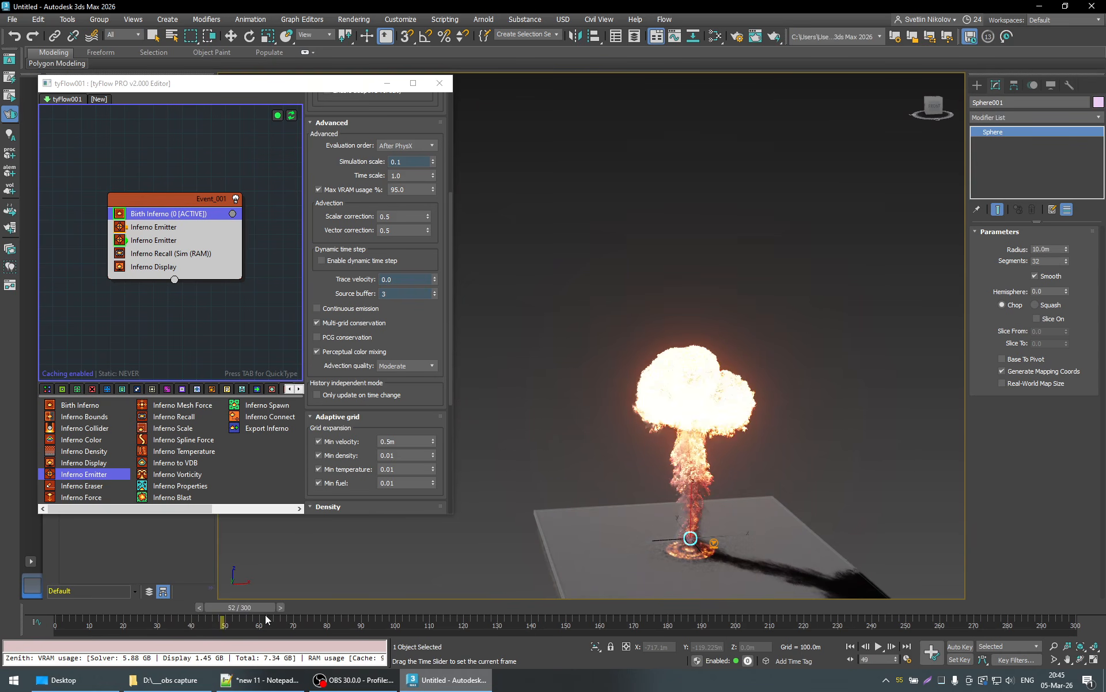
scroll(714, 459, "up", 5)
middle_click_drag(719, 486, 620, 457)
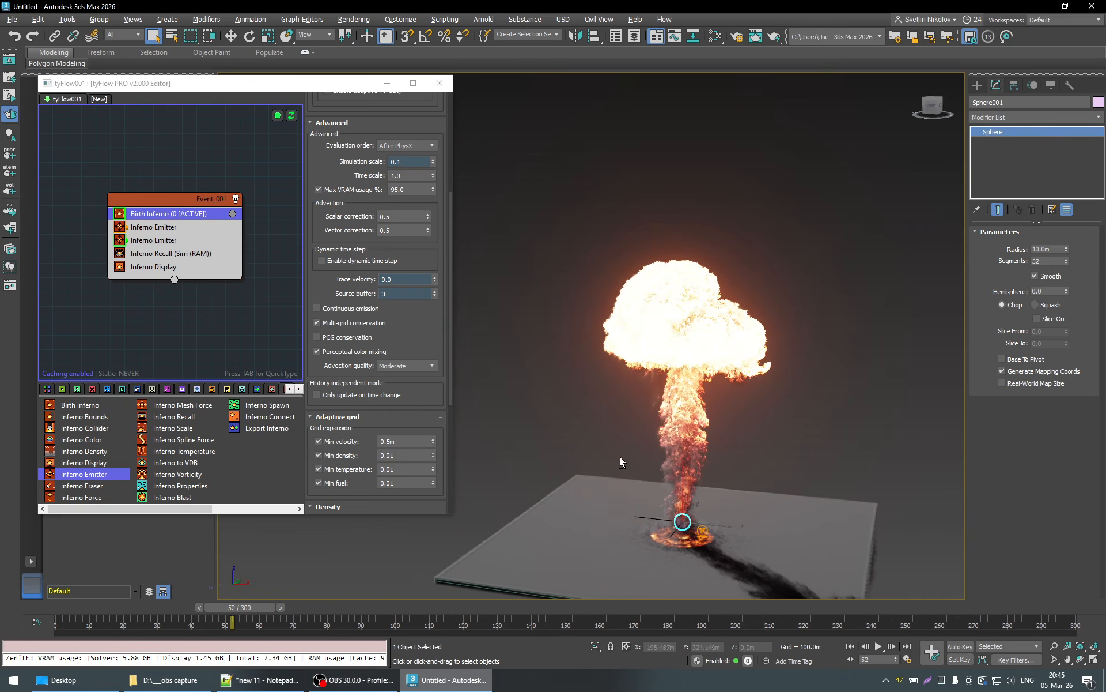
left_click_drag(279, 604, 302, 605)
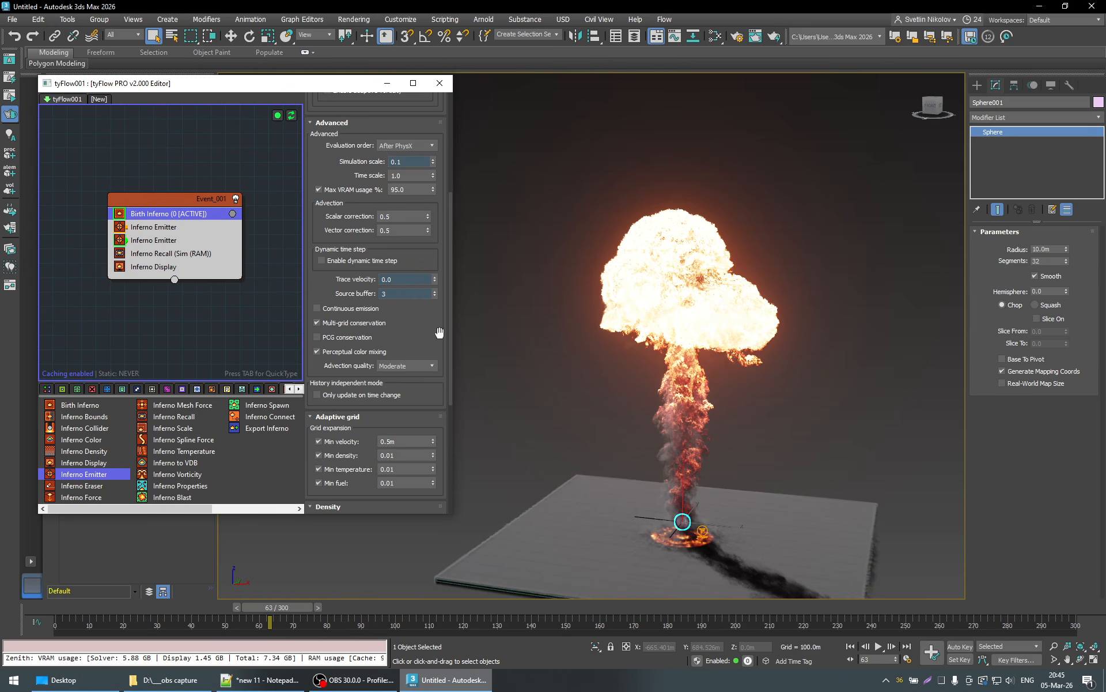
- Set the Birth Inferno solver's Vorticity to 0.0
scroll(440, 332, "up", 3)
scroll(442, 330, "up", 2)
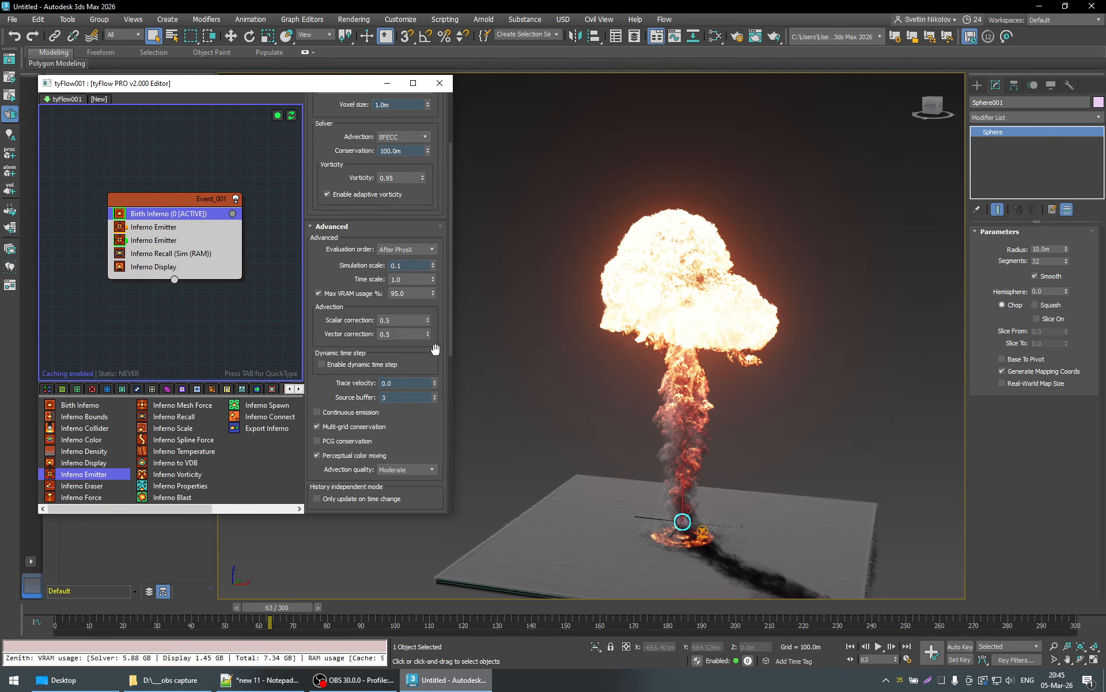
scroll(439, 273, "up", 3)
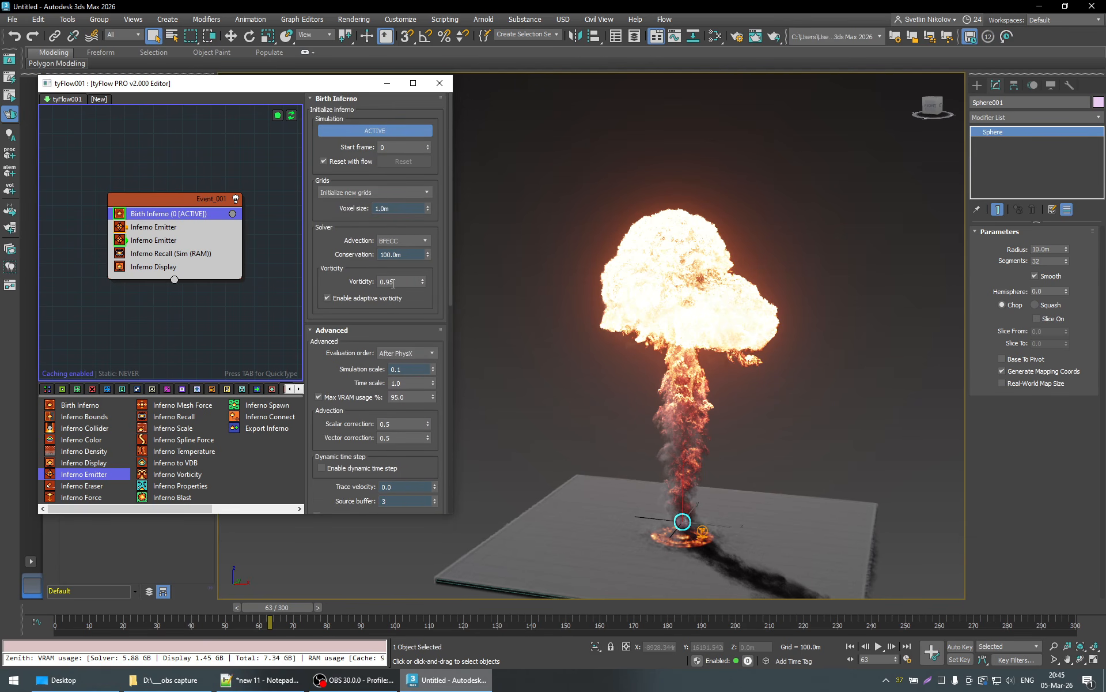
double_click(398, 282)
key("Return")
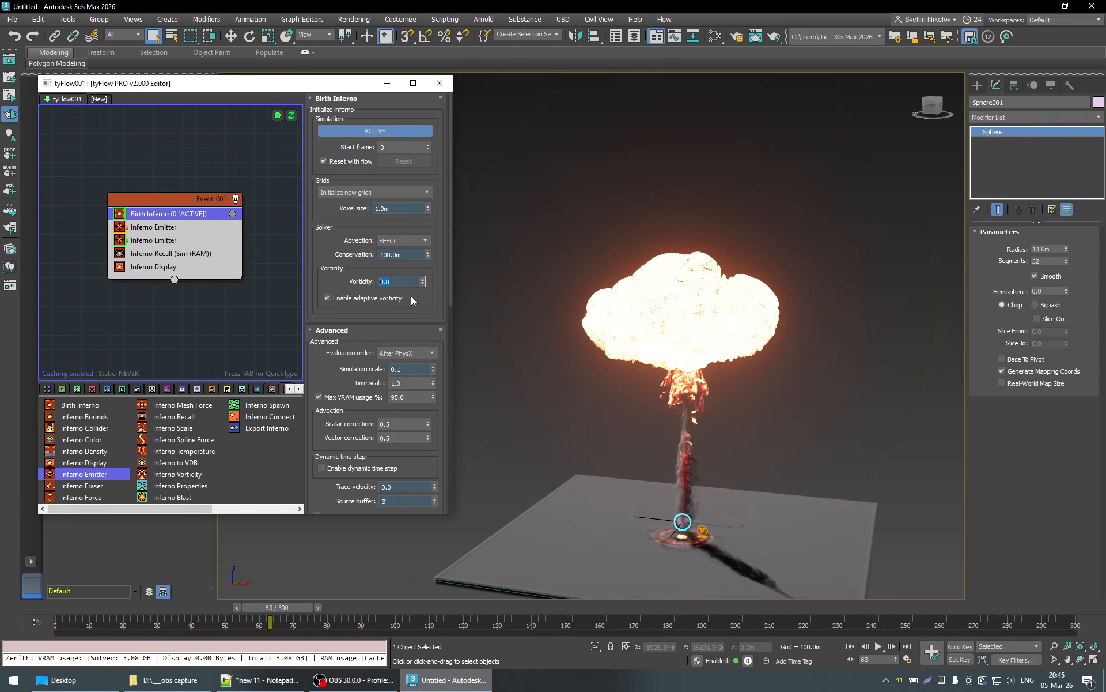
- Return to frame 46 and examine the stem and the ground ring from a low angle, both near and far
middle_click_drag(677, 379, 691, 426, "alt")
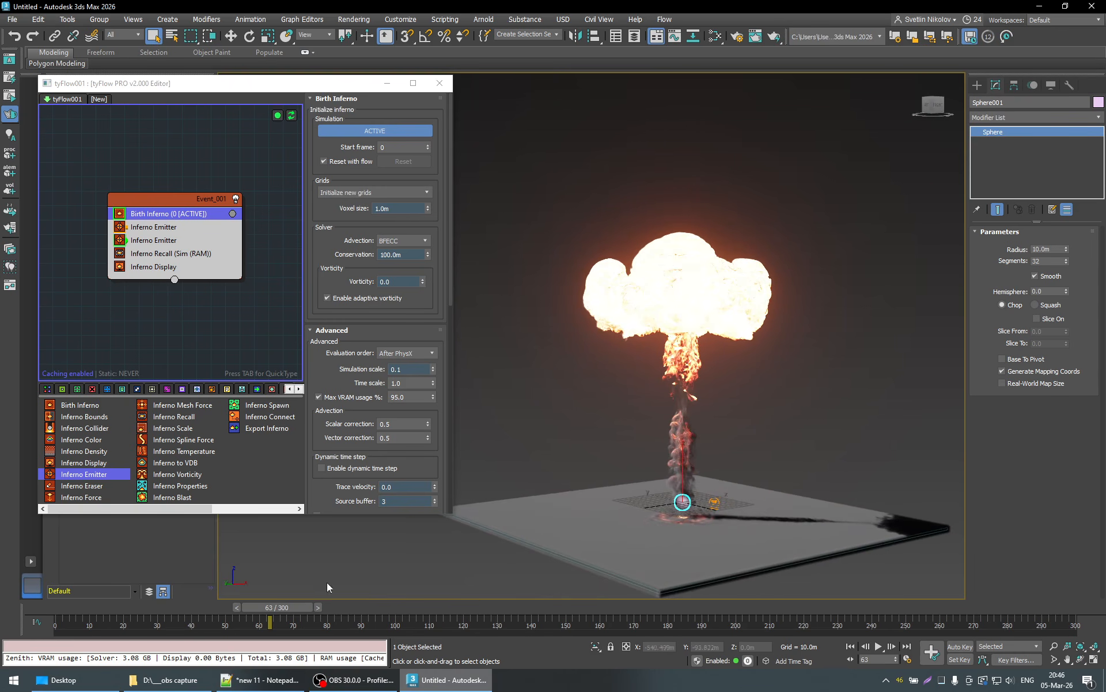
mouse_move(243, 607)
left_mouse_down()
mouse_move(81, 607)
mouse_move(220, 609)
left_mouse_up()
scroll(729, 458, "up", 5)
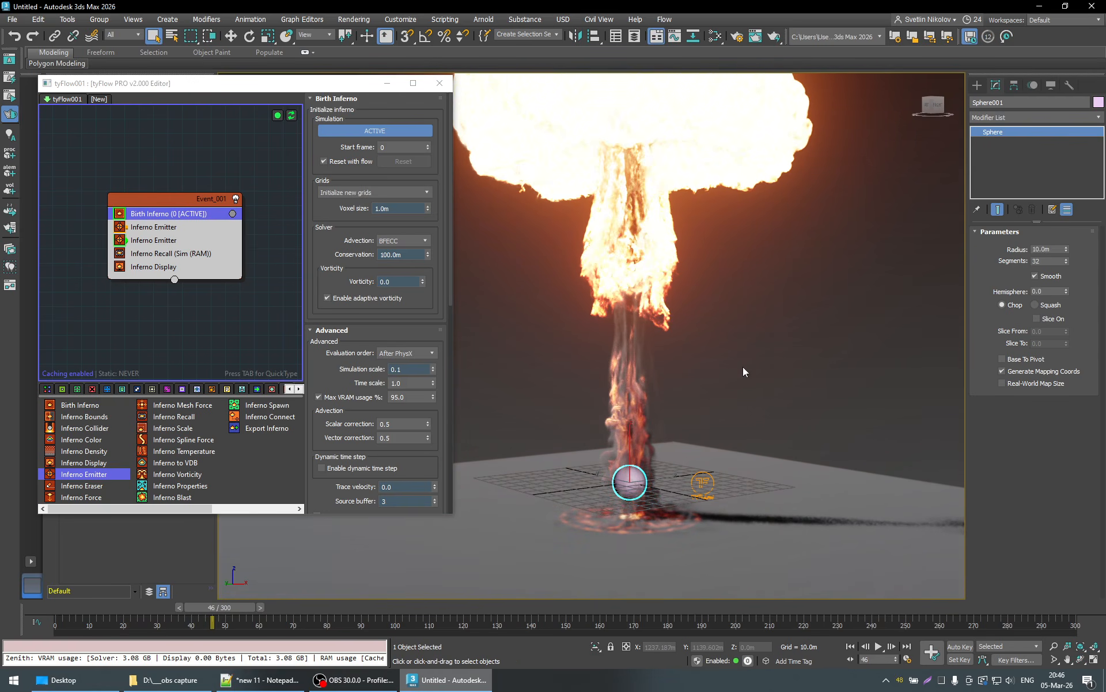
scroll(743, 366, "down", 5)
middle_click_drag(742, 366, 720, 382)
scroll(711, 389, "up", 5)
scroll(733, 354, "down", 5)
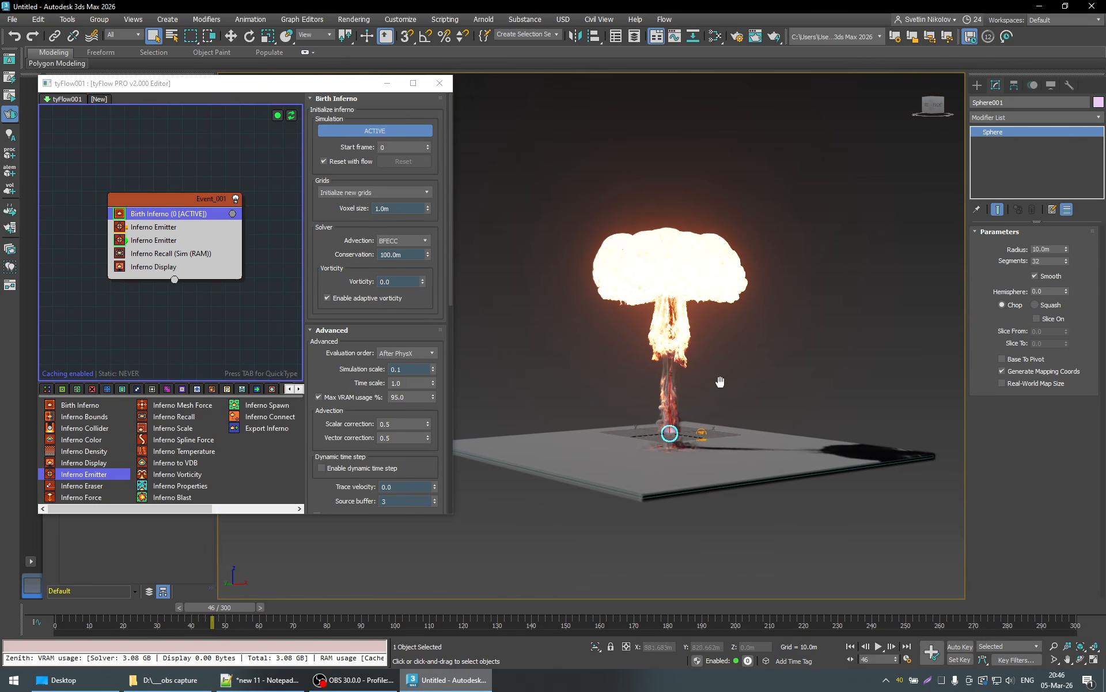
- Run the simulation to frame 81, step back to frame 79, and inspect the shape of the risen cloud
left_click_drag(231, 610, 346, 612)
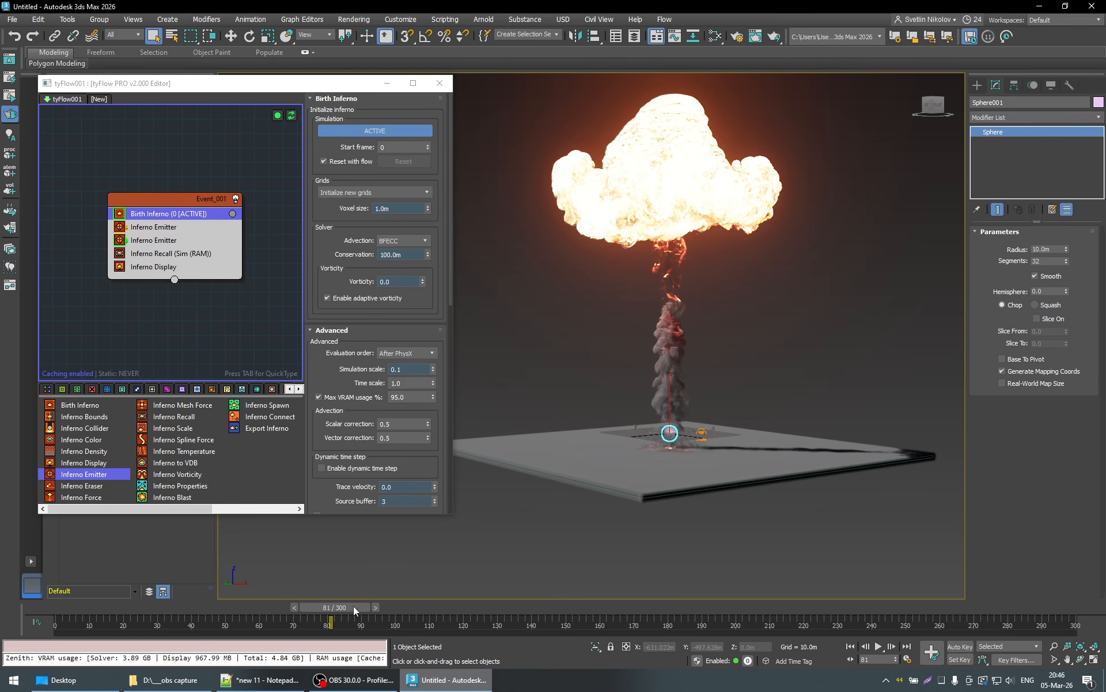
mouse_move(354, 606)
left_mouse_down()
mouse_move(224, 608)
mouse_move(339, 606)
left_mouse_up()
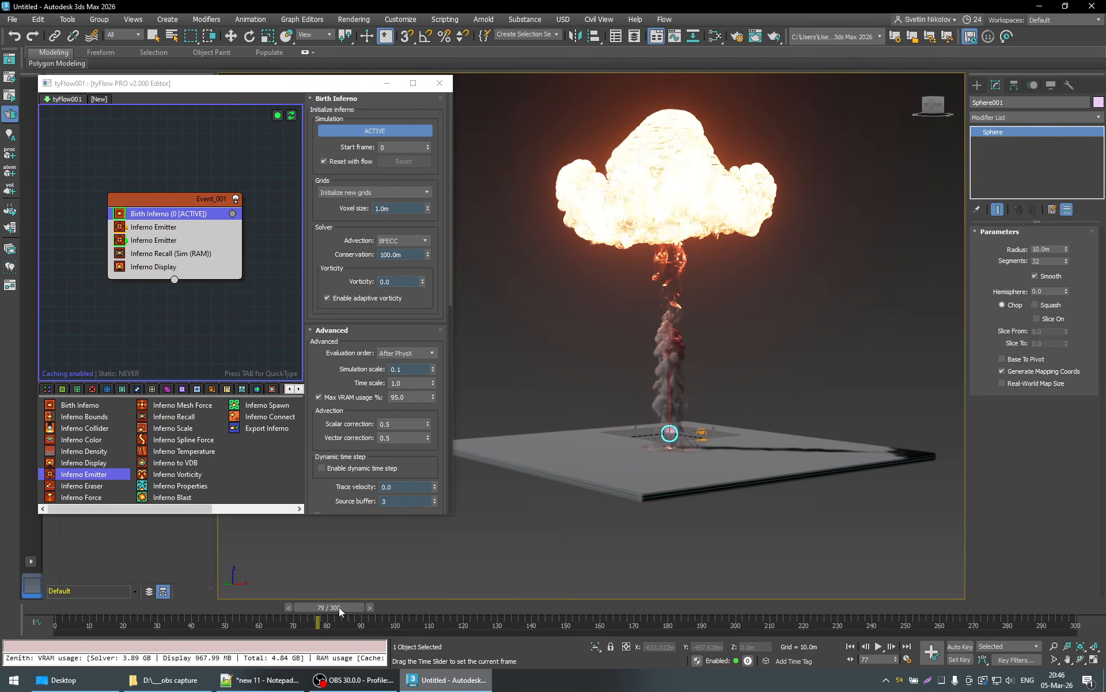
middle_click_drag(667, 352, 665, 367)
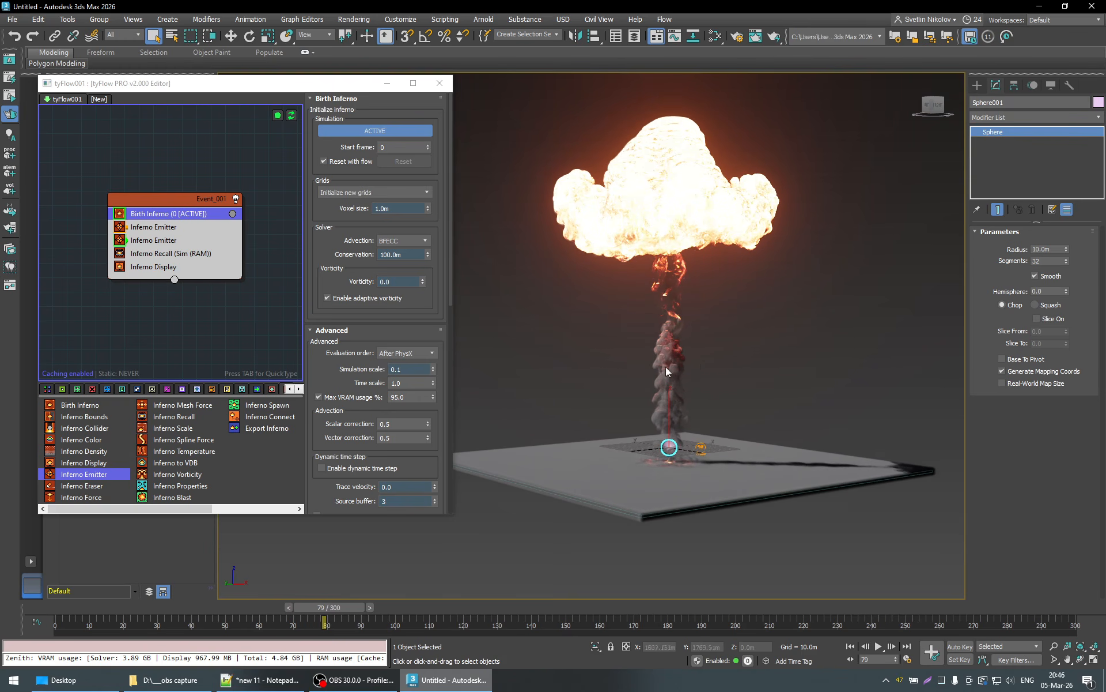
- Go to frame 52, set the solver's Vorticity to 0.45, and view the explosion from the side
left_click(259, 607)
left_click(400, 281)
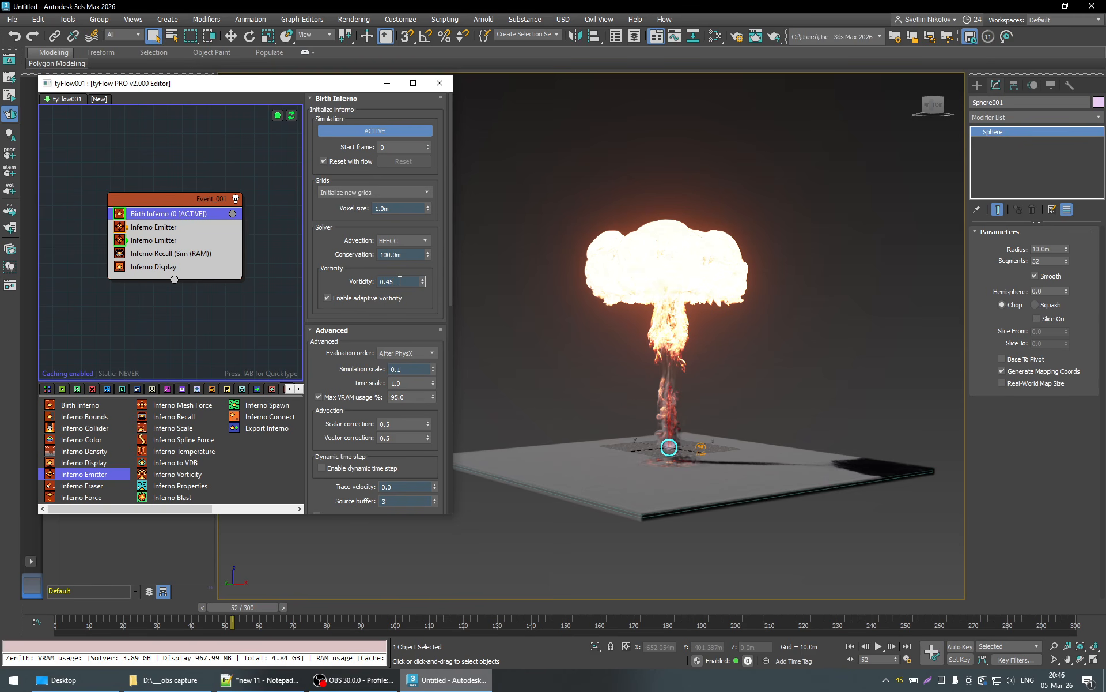
key("Return")
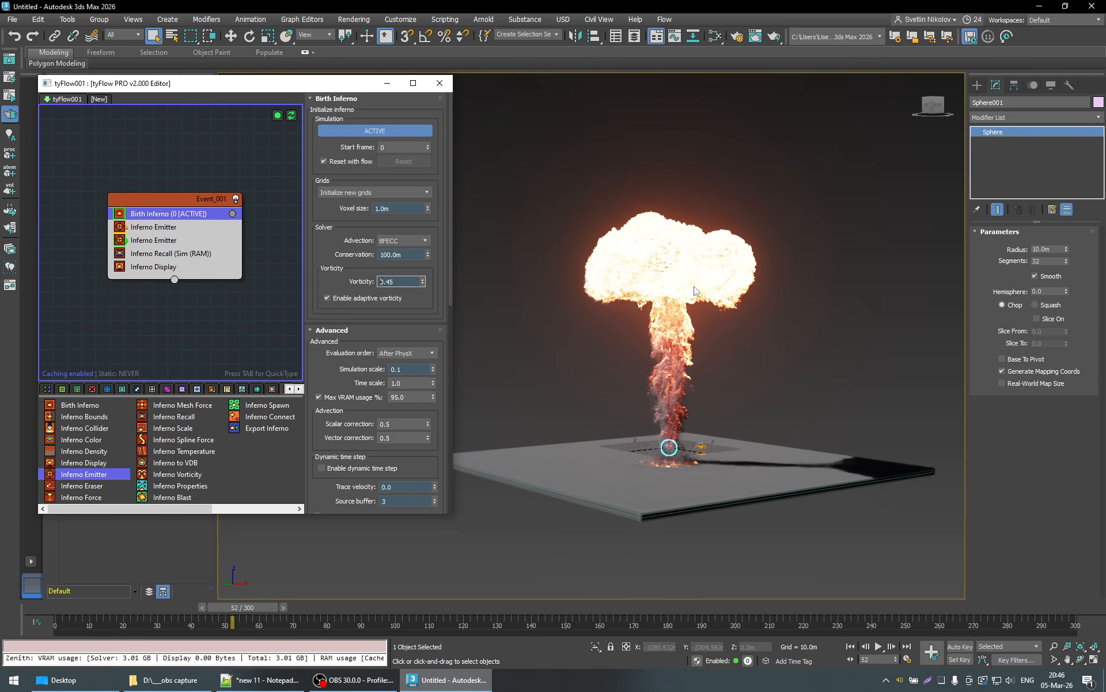
middle_click_drag(668, 443, 701, 438, "alt")
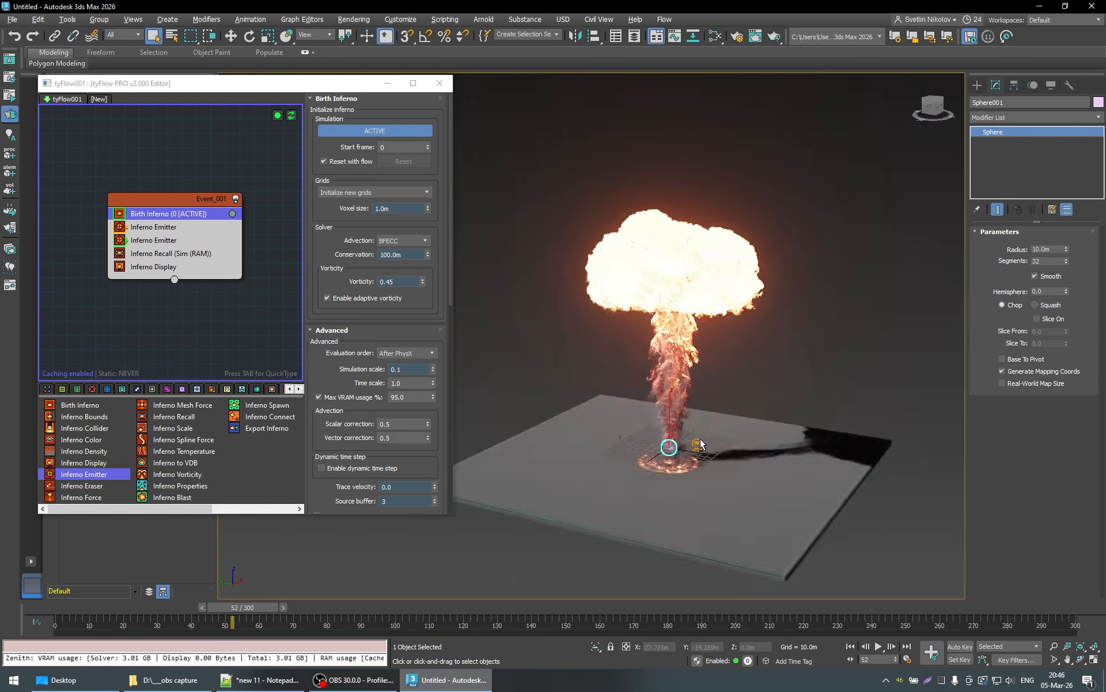
- Set the solver's Vorticity to 0.451 and view the cloud at frame 52 closer up
left_click(405, 281)
middle_click_drag(667, 326, 704, 316, "alt")
scroll(704, 316, "up", 3)
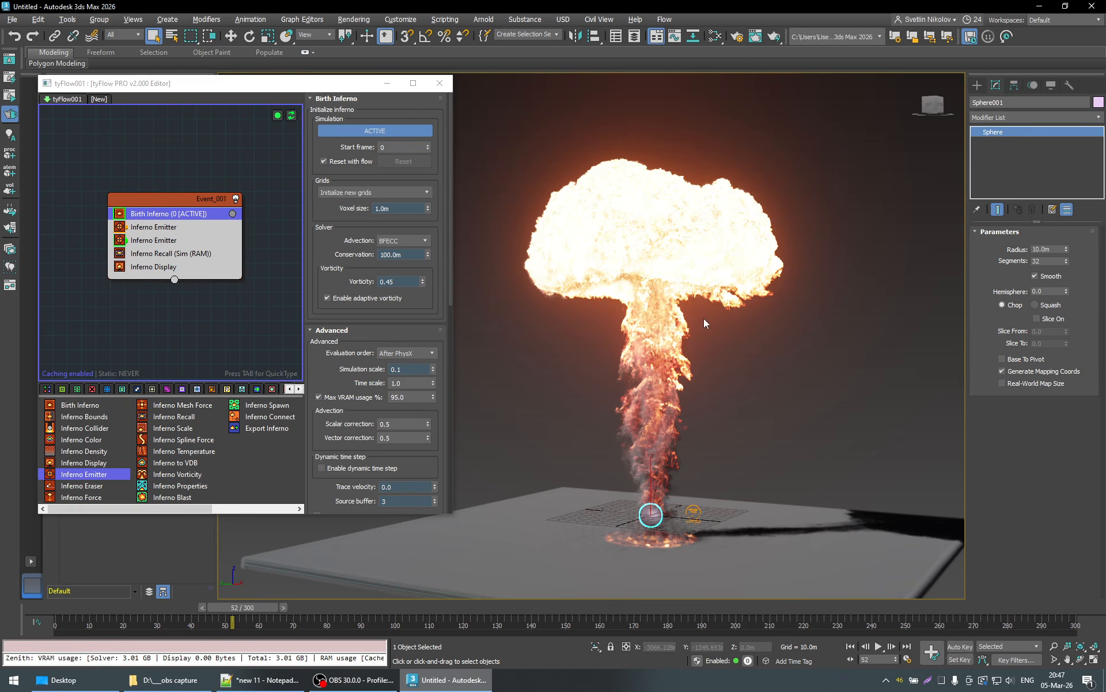
left_click(398, 282)
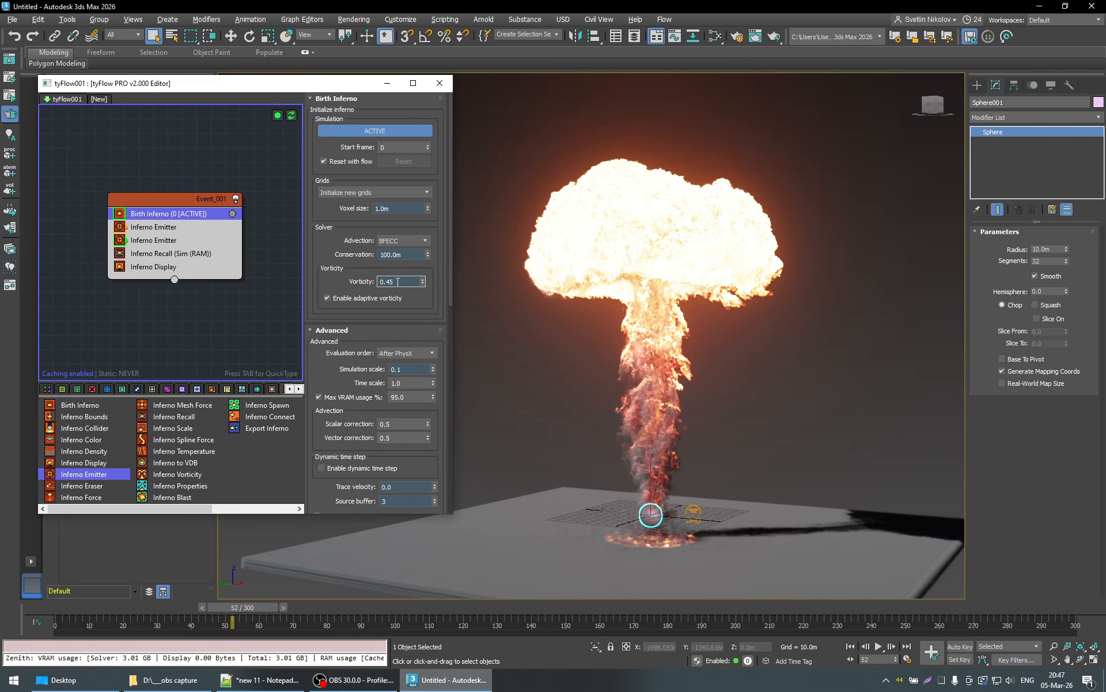
key("Return")
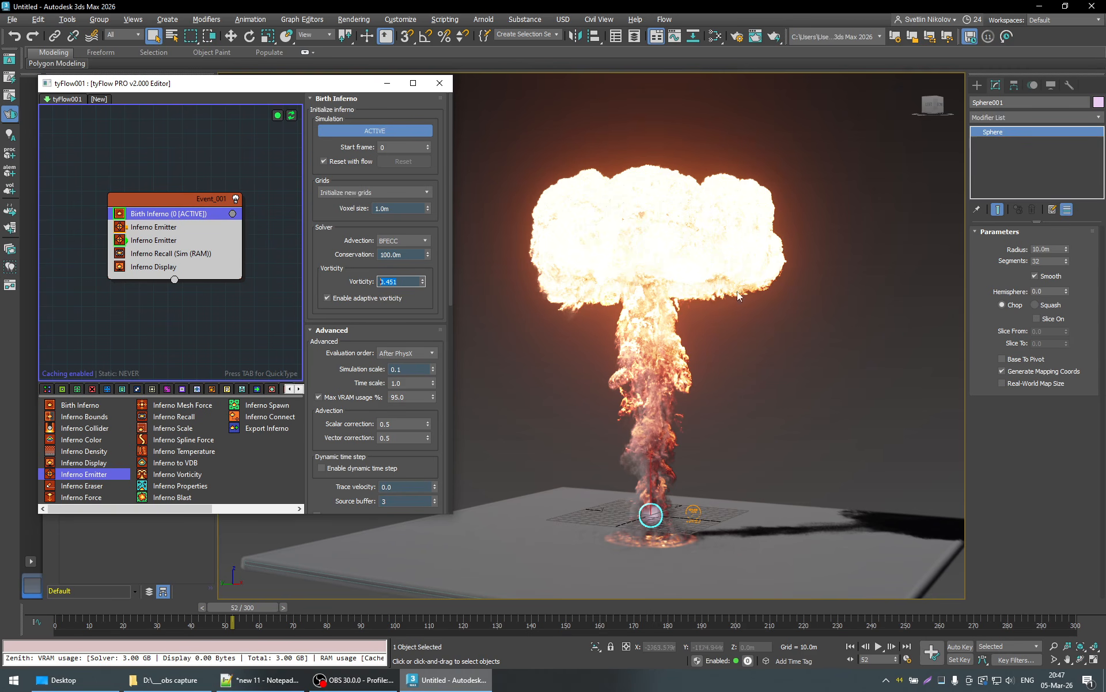
middle_click_drag(741, 314, 722, 338, "alt")
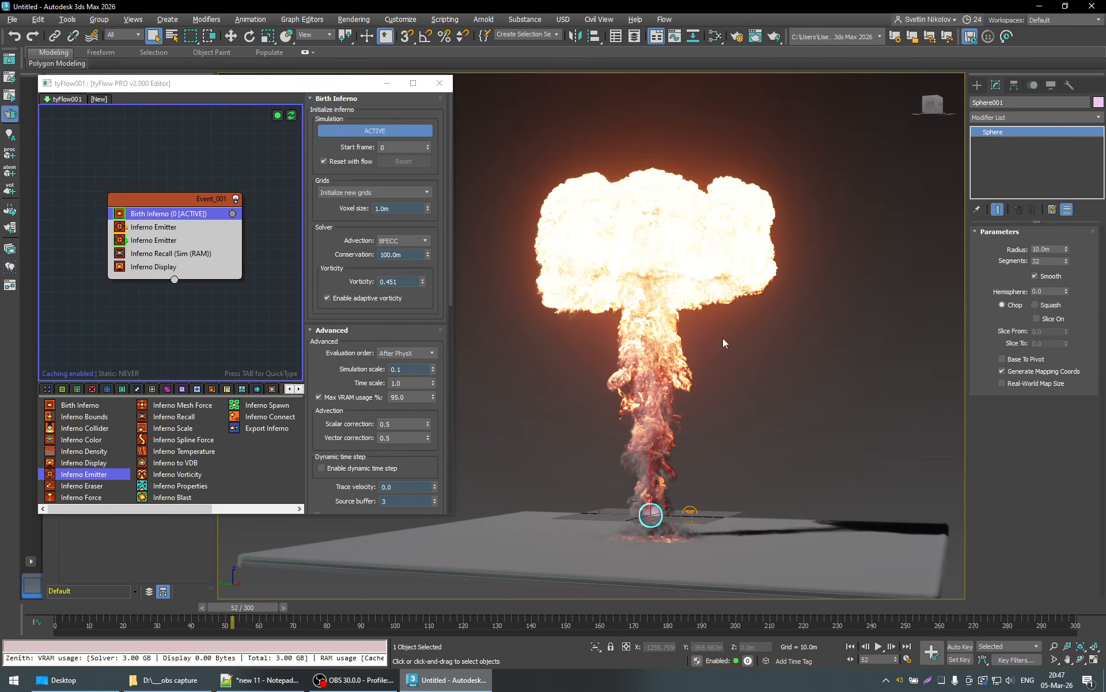
- Set the solver's Vorticity to 0.452 and view the cloud at frame 52 from another angle
left_click(401, 281)
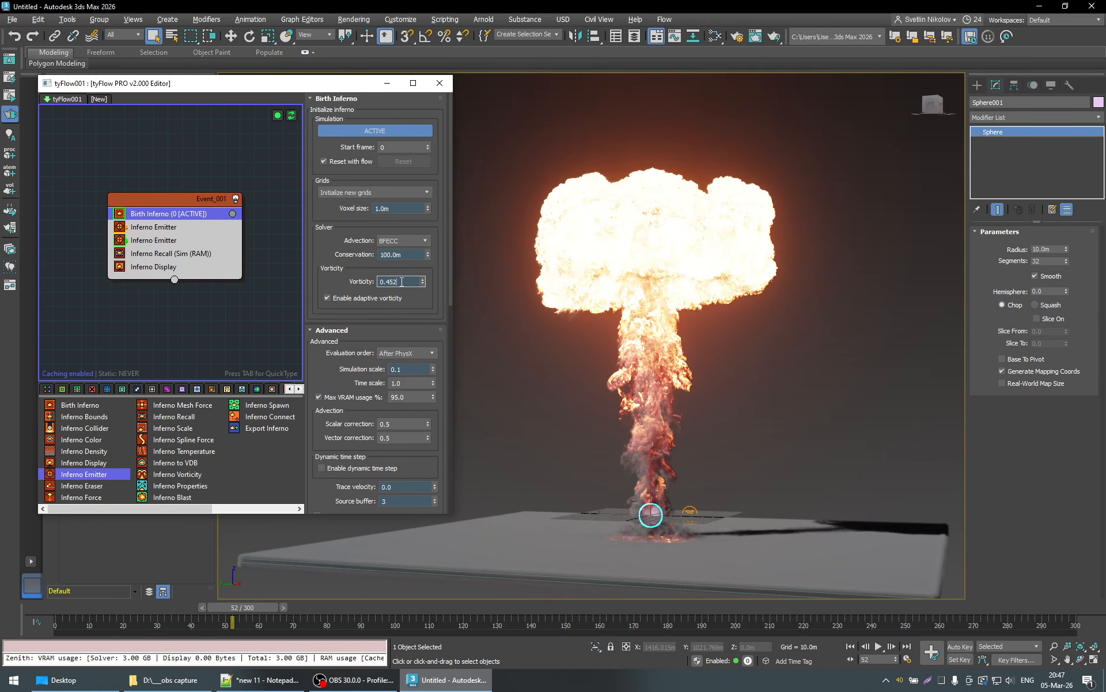
key("Return")
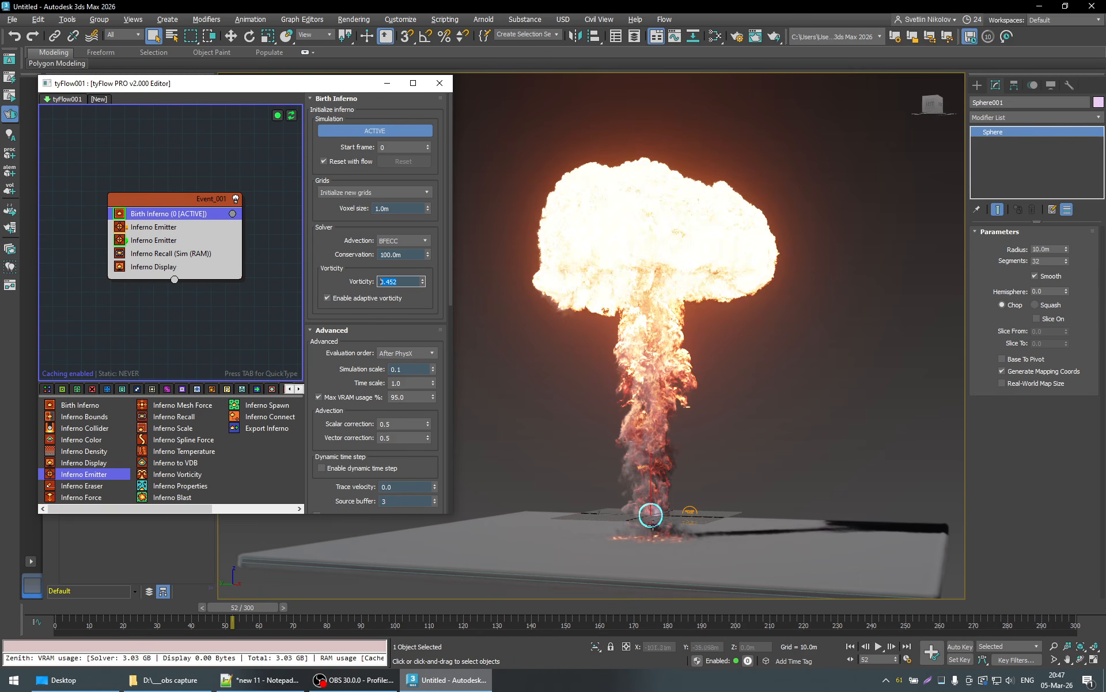
left_click(439, 314)
middle_click_drag(753, 438, 807, 442, "alt")
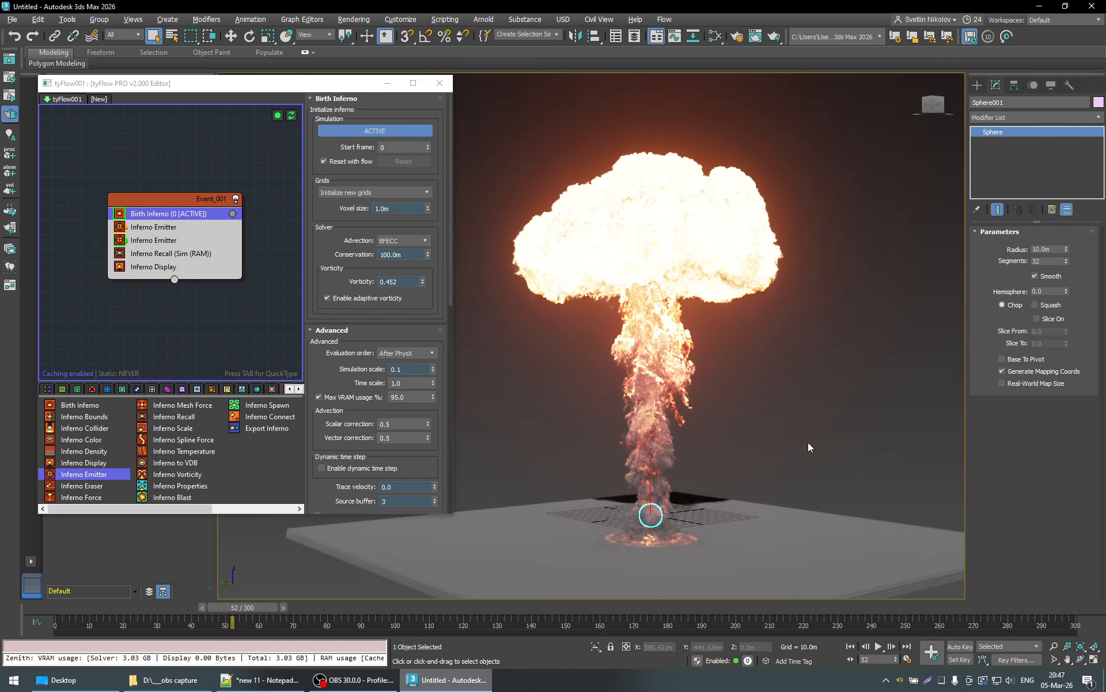
- Advance the simulation to frame 75, bring up the solver's Advanced settings, and examine the whole mushroom cloud
left_click(319, 607)
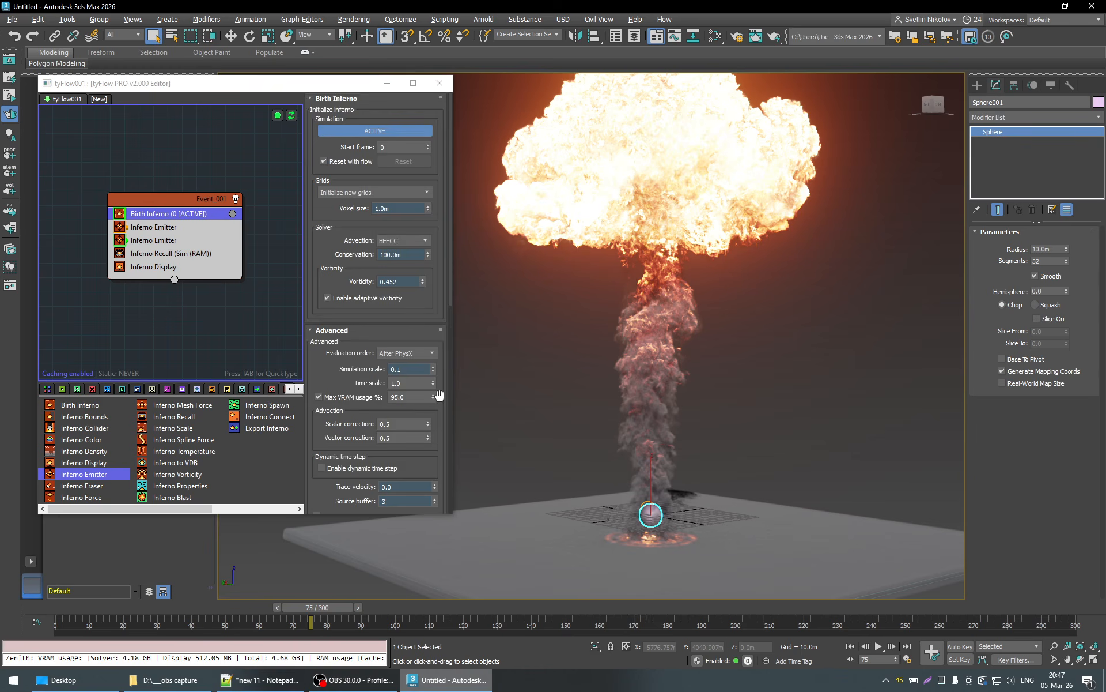
scroll(438, 396, "down", 4)
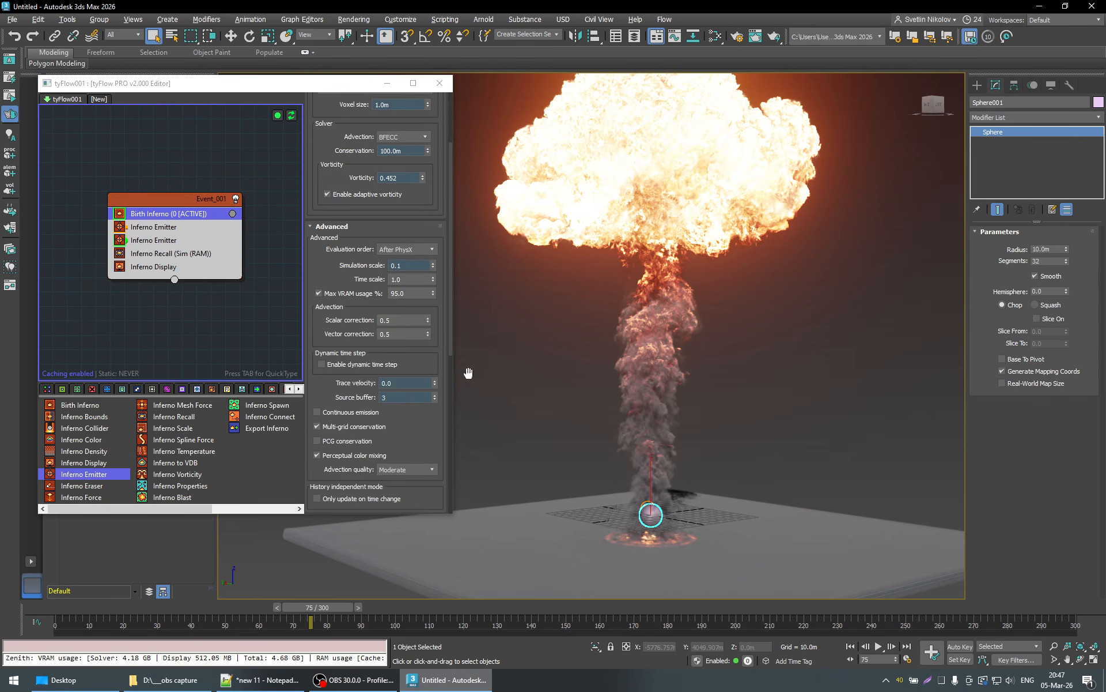
scroll(674, 382, "down", 4)
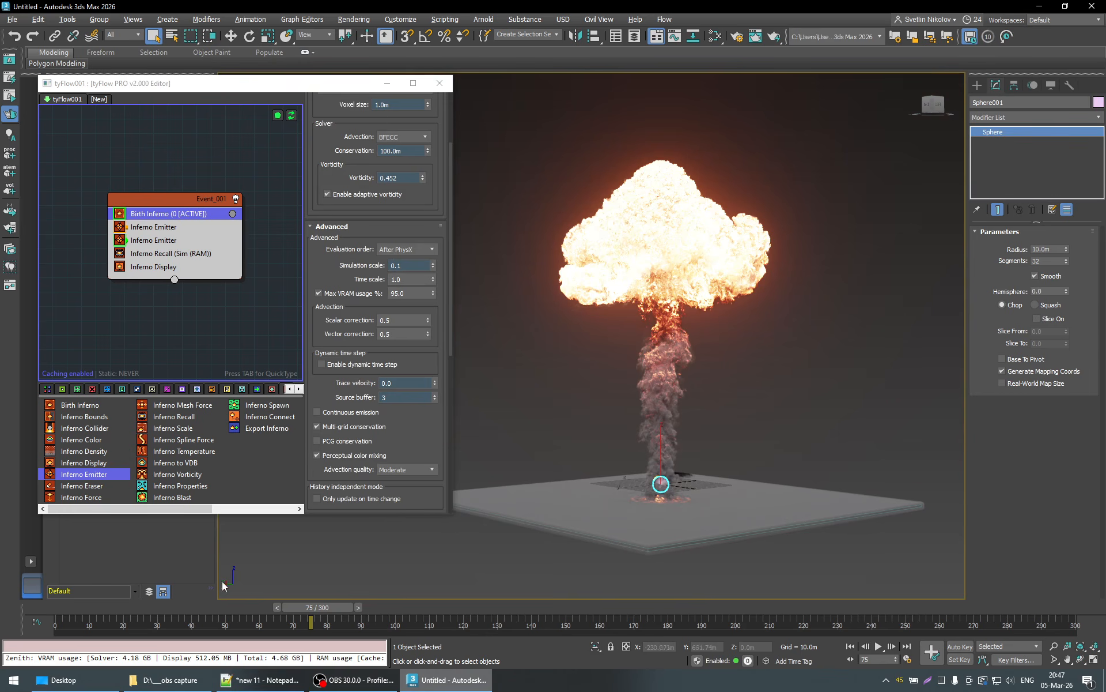
- Go back to frame 1, view the ground box from above, and play the explosion through to frame 39
left_click_drag(115, 609, 35, 608)
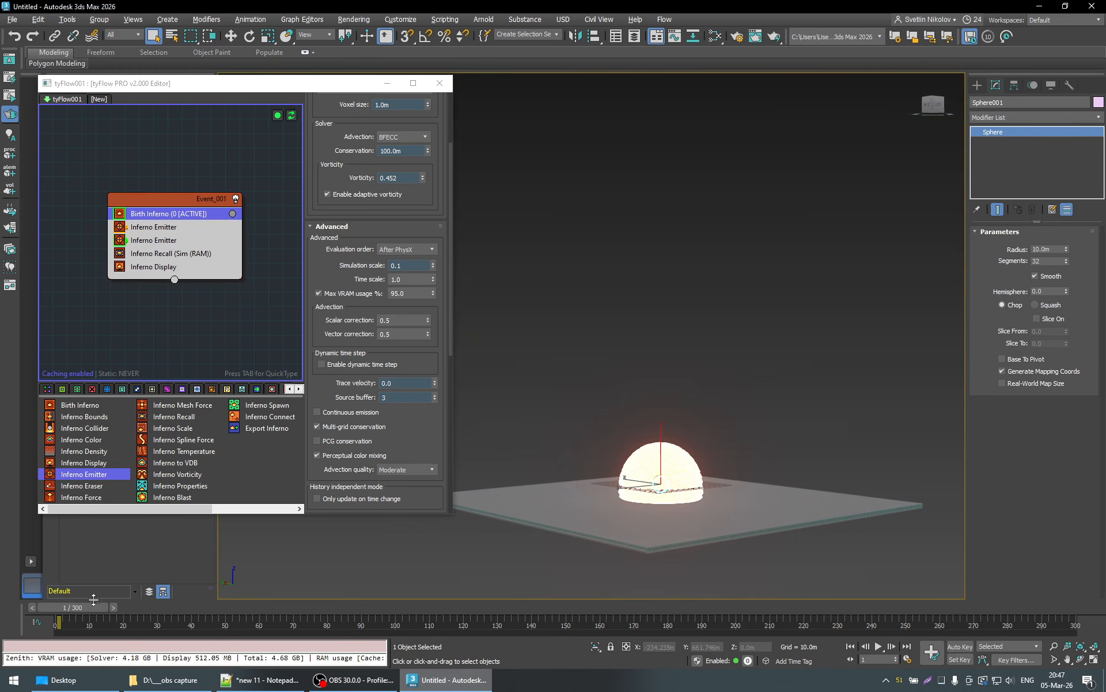
middle_click_drag(632, 385, 681, 400, "alt")
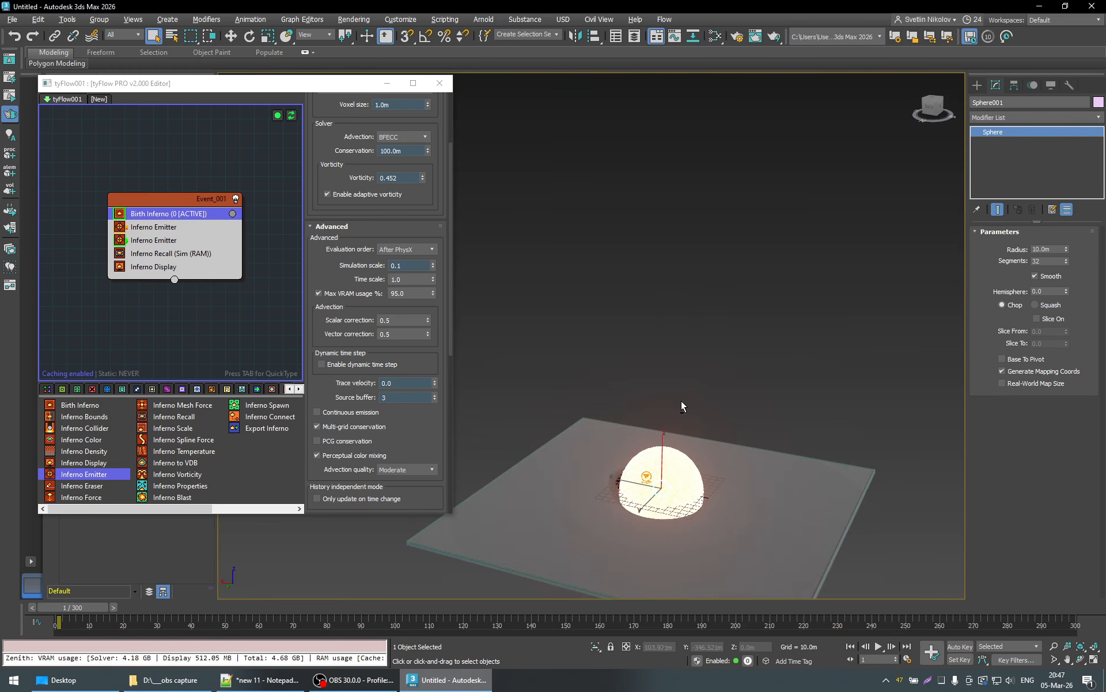
middle_click_drag(686, 484, 692, 433)
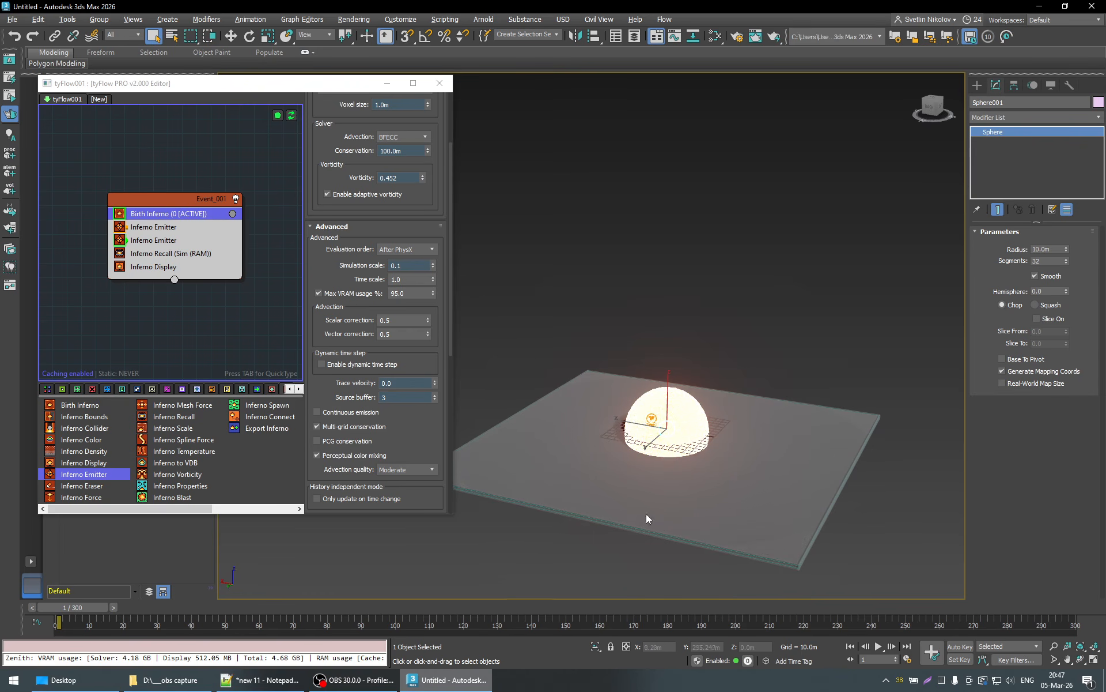
left_click(879, 647)
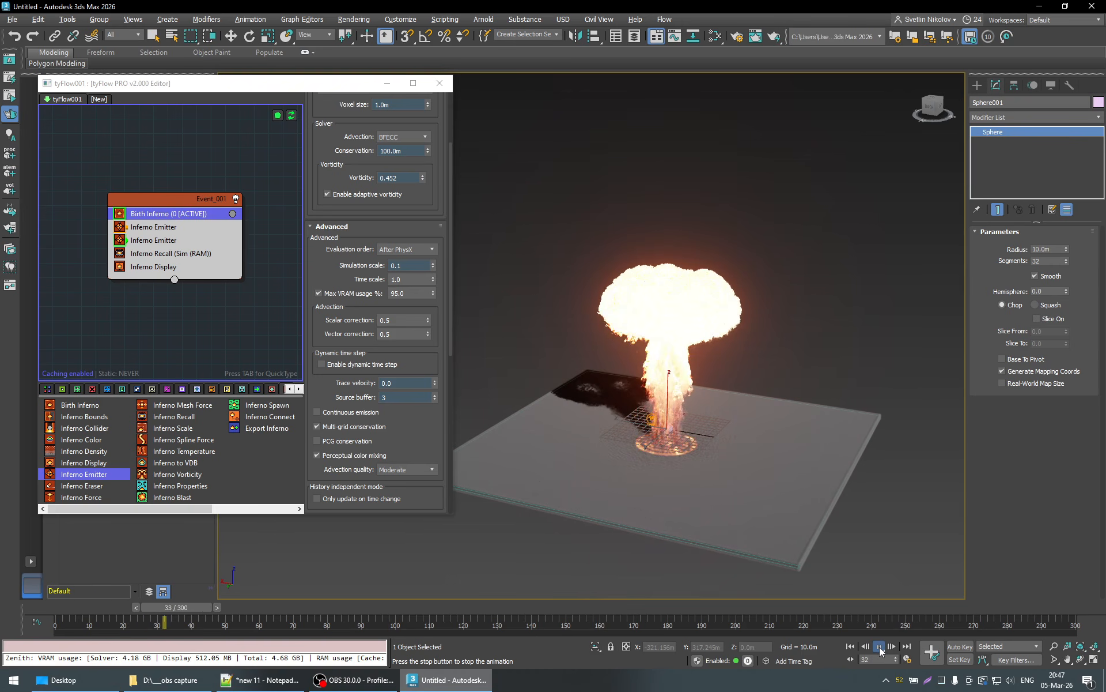
left_click(879, 647)
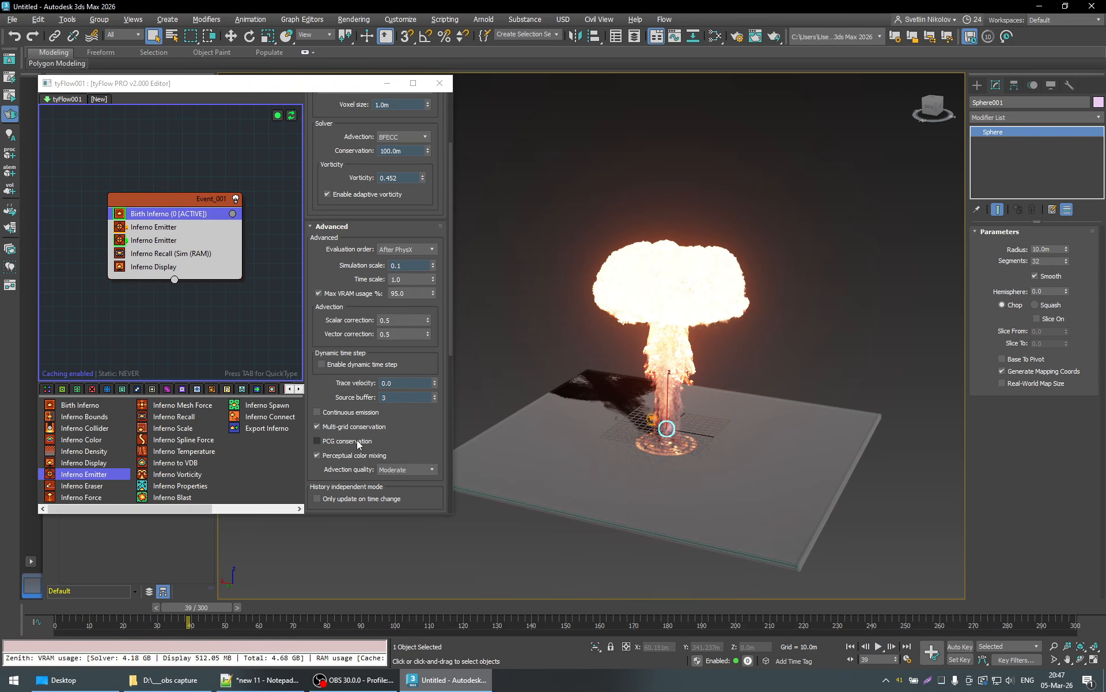
- Enable PCG conservation in the Birth Inferno Advanced settings and inspect the dust around the base at frame 39
left_click(358, 442)
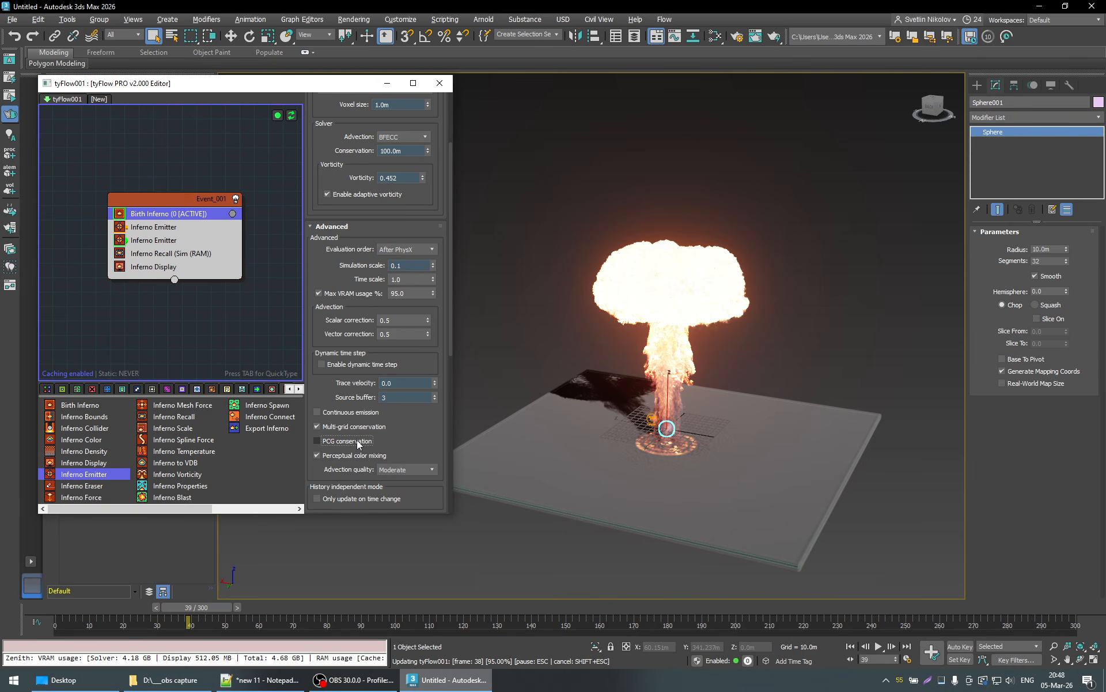
left_click(349, 441)
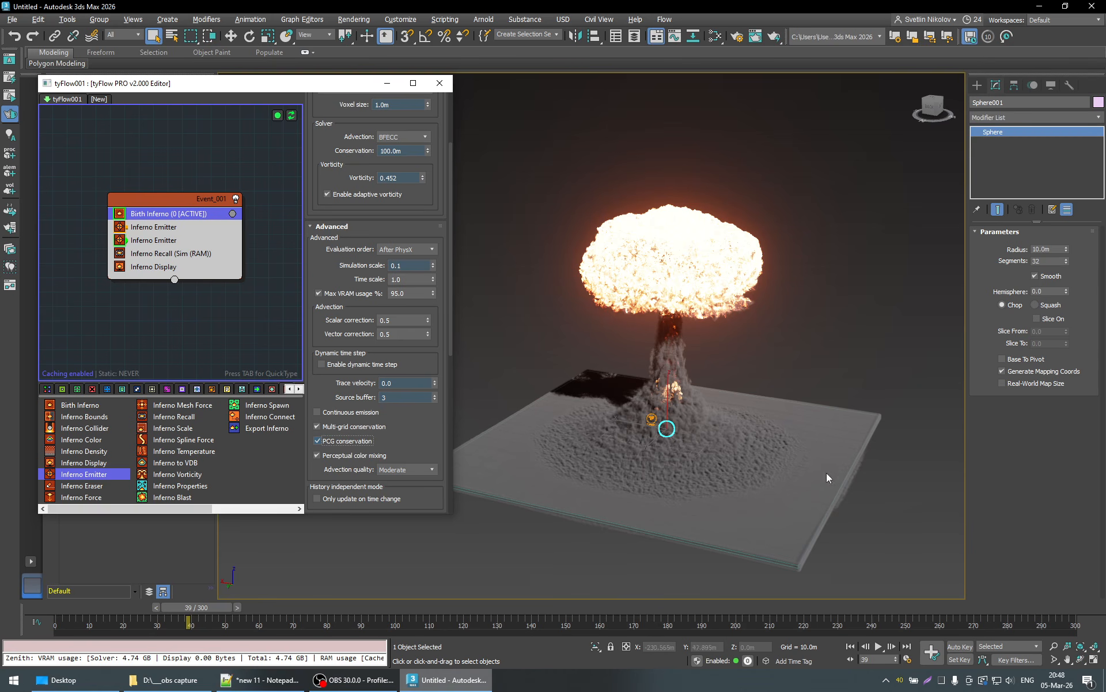
scroll(702, 483, "up", 2)
scroll(760, 485, "down", 1)
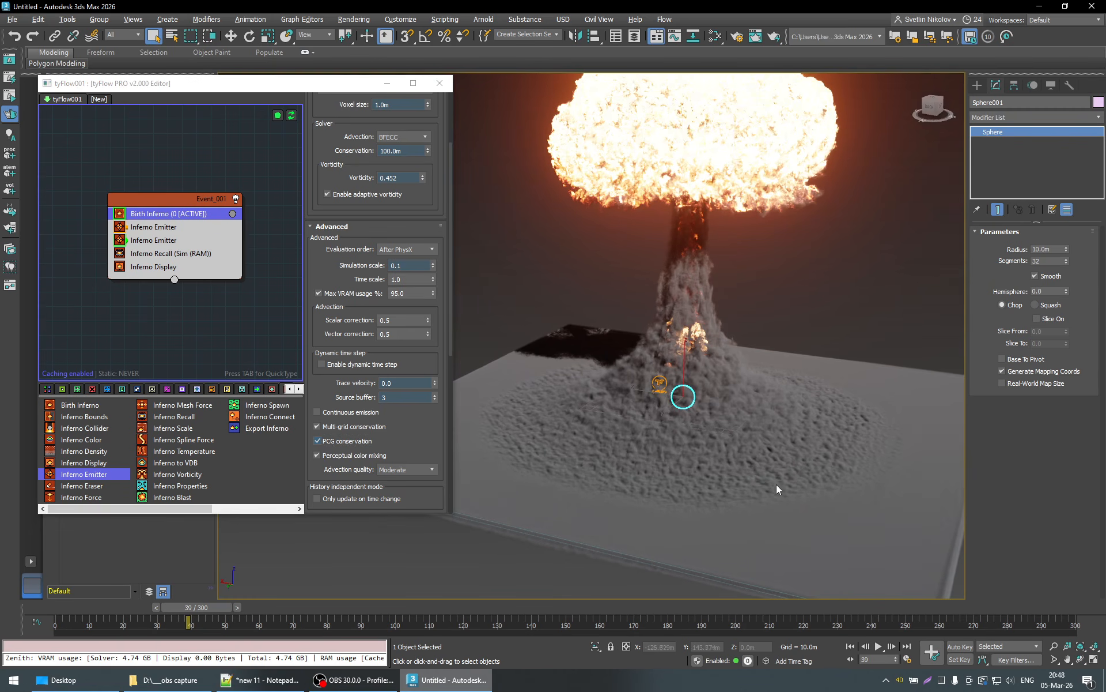
- Go back to frame 4, view the explosion from near ground level, and advance the simulation to frame 45
middle_click_drag(776, 489, 725, 309, "alt")
middle_click_drag(755, 435, 722, 430, "alt")
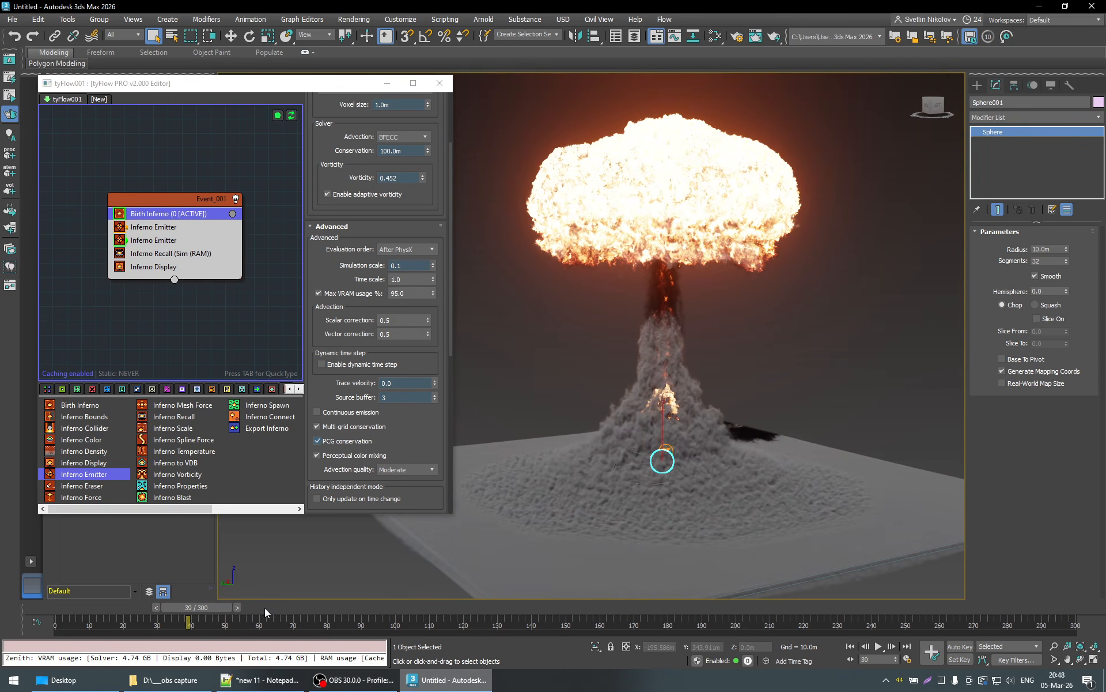
left_click_drag(213, 607, 98, 618)
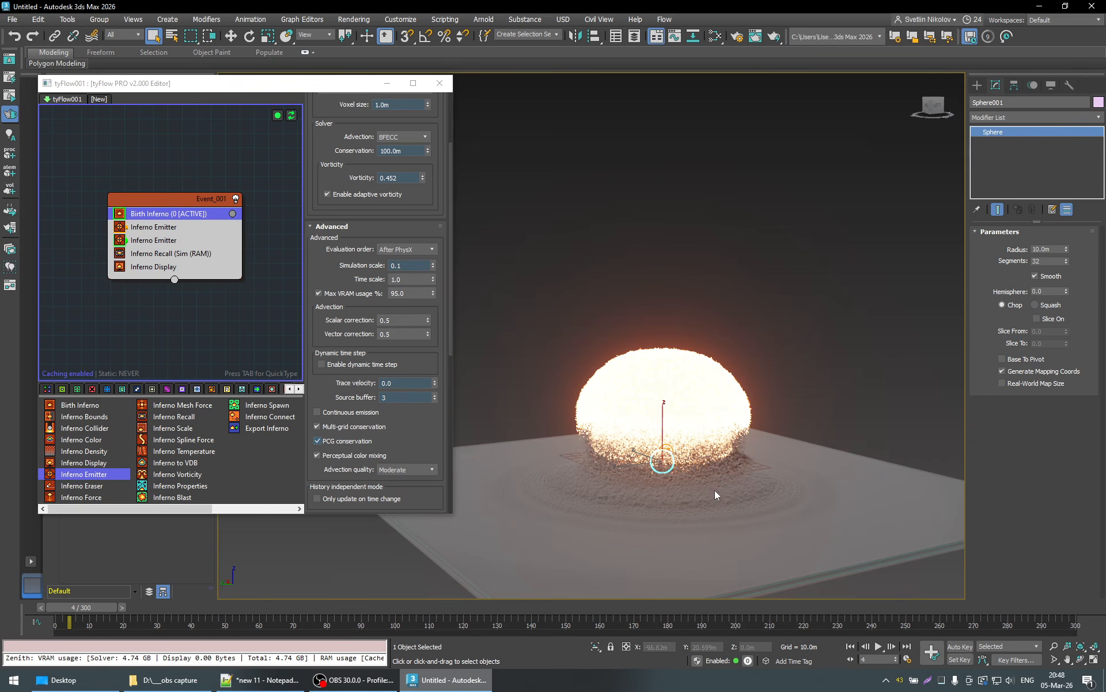
middle_click_drag(716, 491, 682, 504, "alt")
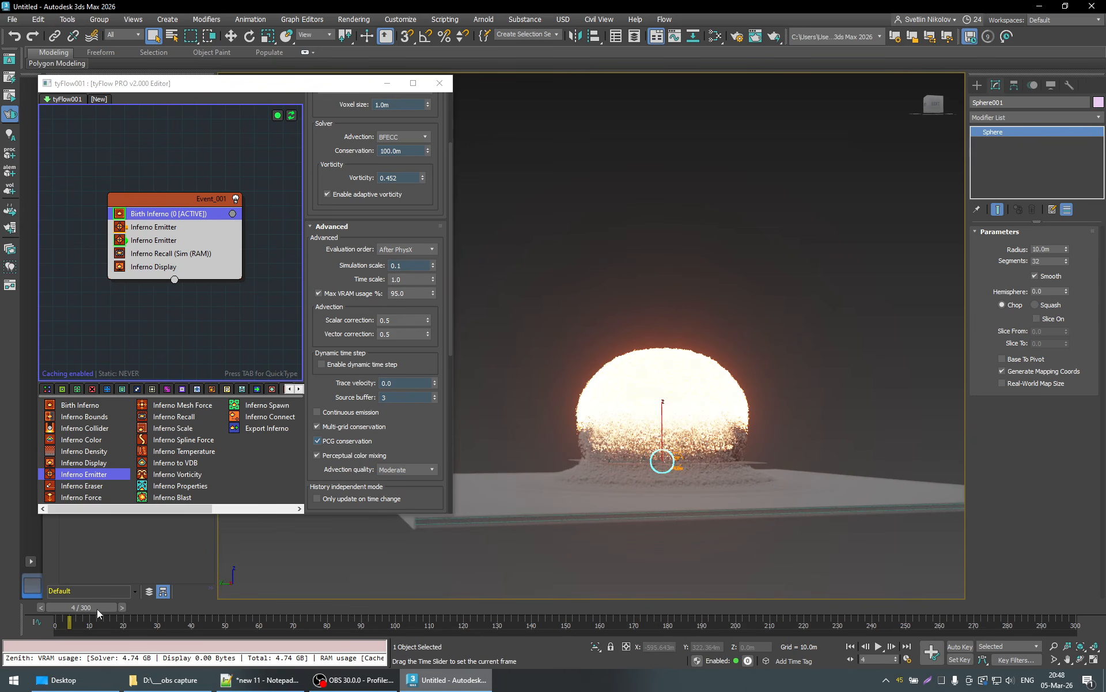
left_click_drag(97, 609, 234, 621)
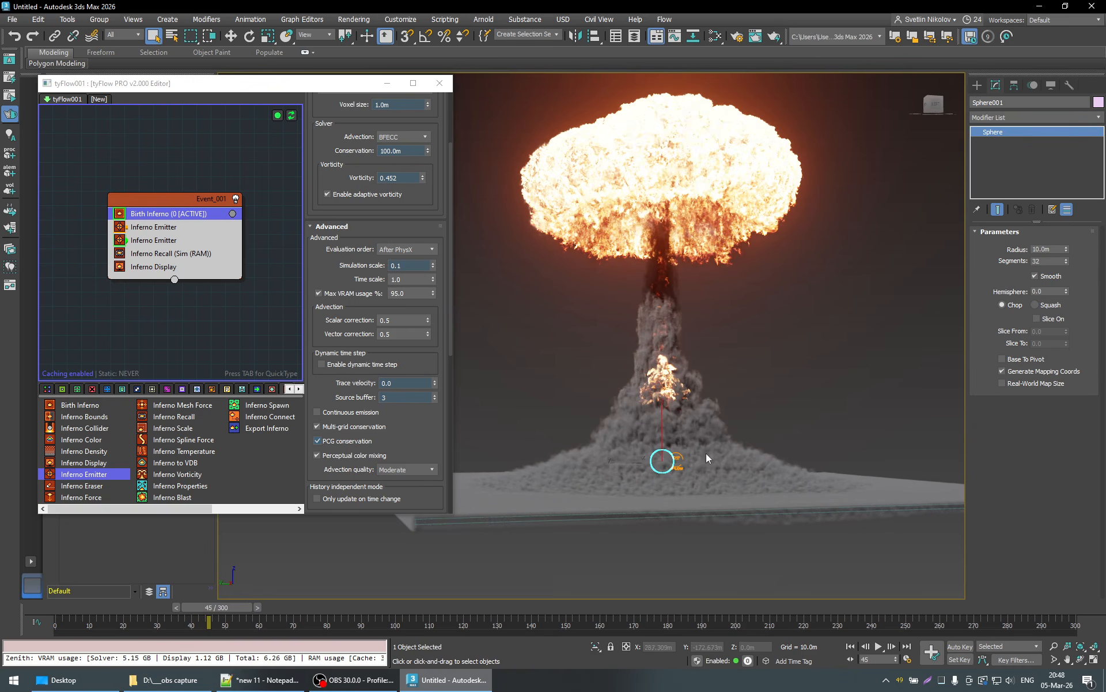
- Play the explosion on from frame 45, stop at frame 62, and leave the time configuration as it is
left_click(879, 646)
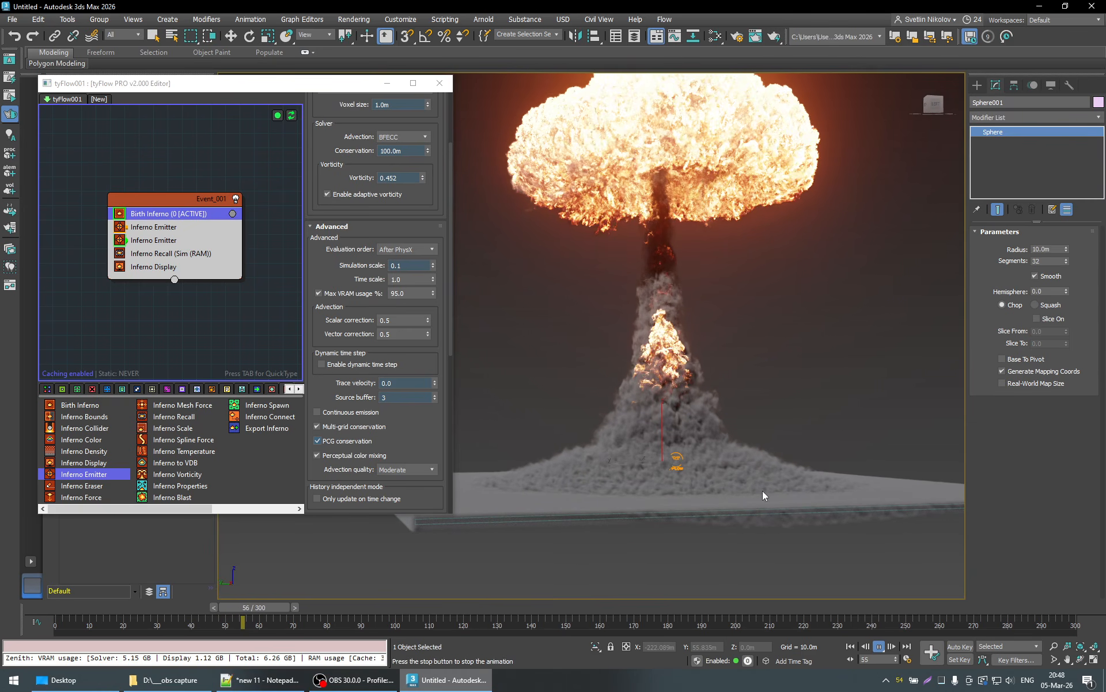
middle_click_drag(763, 489, 687, 471)
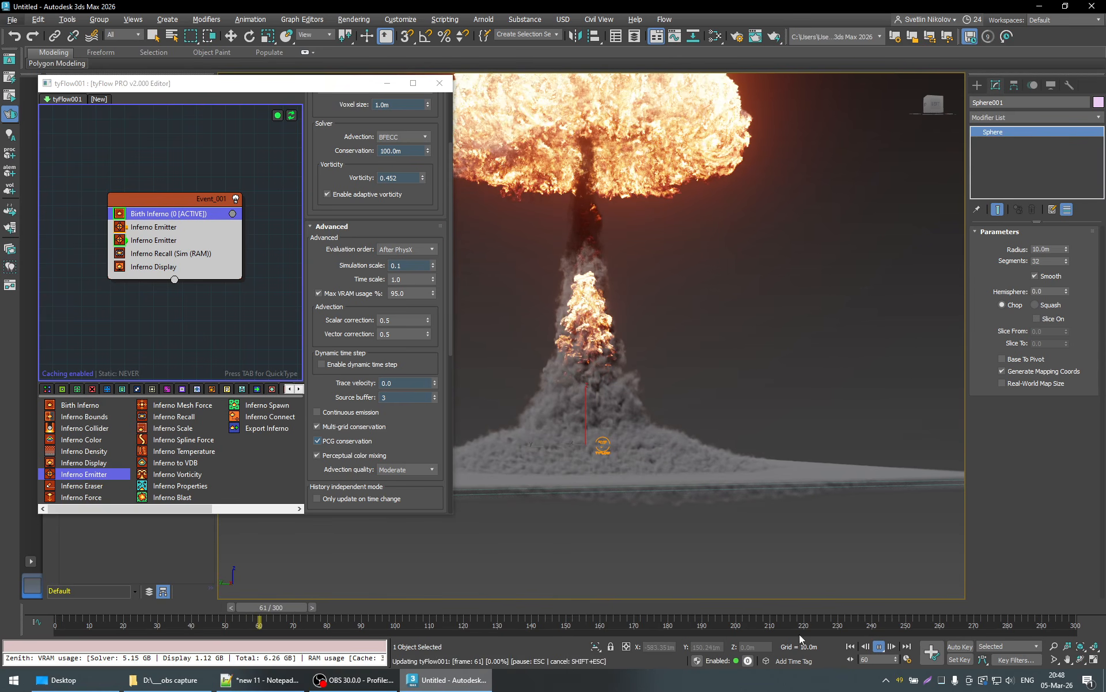
left_click(879, 646)
right_click(880, 645)
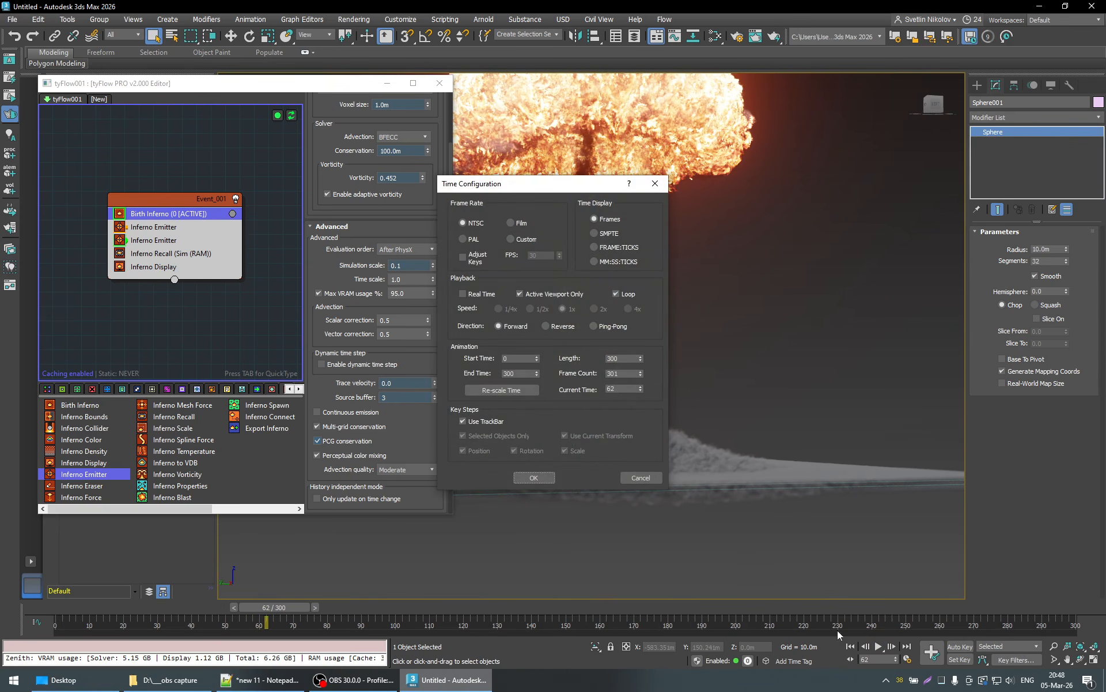
left_click(536, 478)
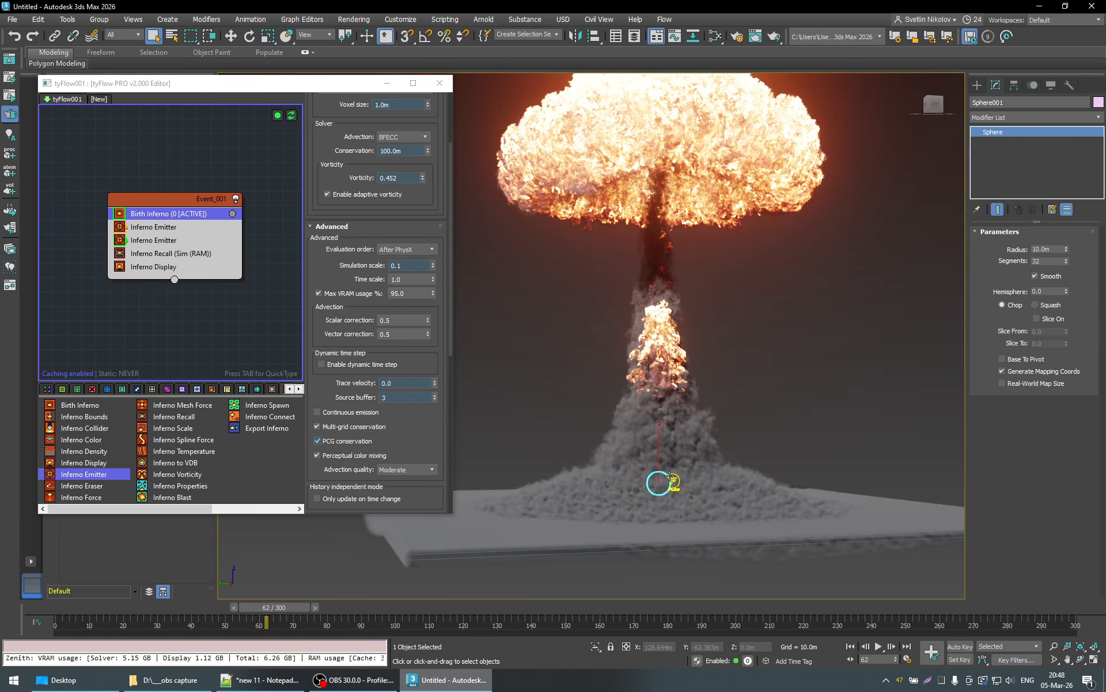
- Move the tyFlow icon up and away from the explosion, to about Y -171.3 m and Z 174.2 m
left_click(675, 481)
key("w")
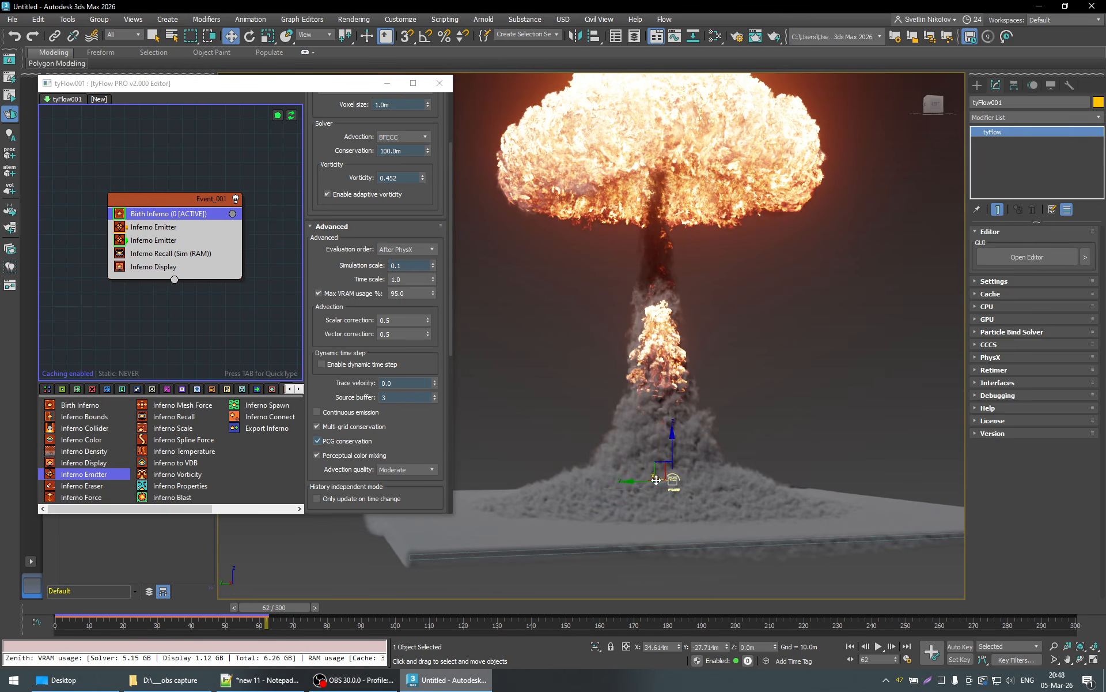
left_click_drag(668, 455, 798, 283)
middle_click_drag(717, 407, 700, 457)
scroll(700, 456, "down", 2)
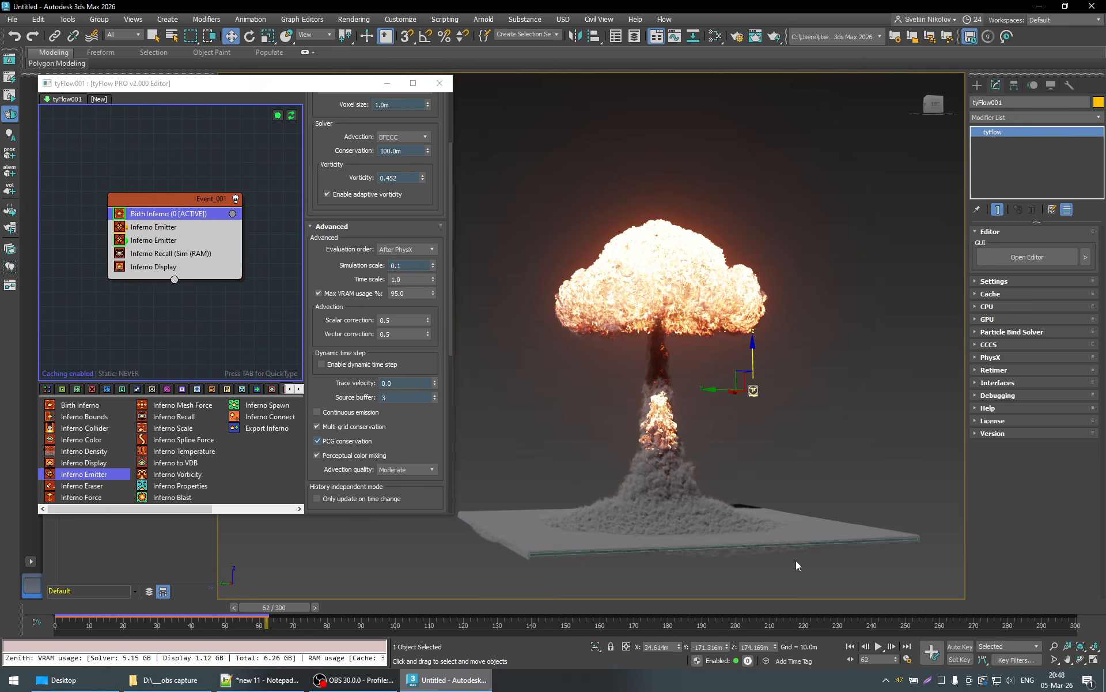
scroll(715, 441, "up", 2)
- Play the simulation from frame 62 to frame 137 and examine the rising mushroom cloud from several sides
left_click(881, 646)
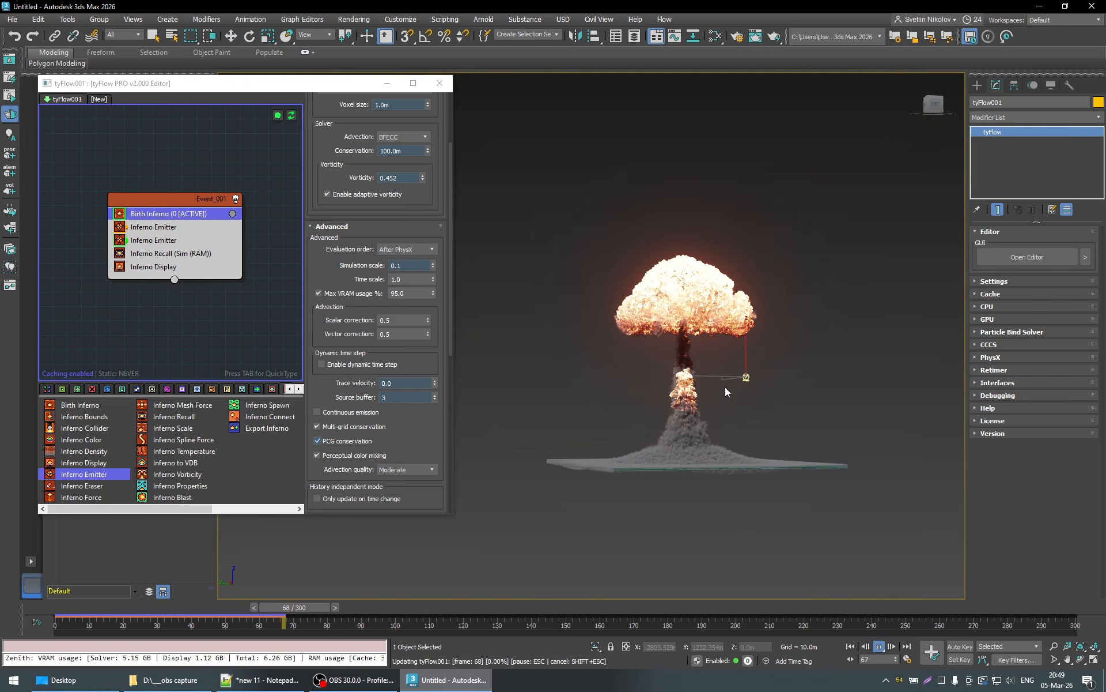
scroll(725, 386, "up", 3)
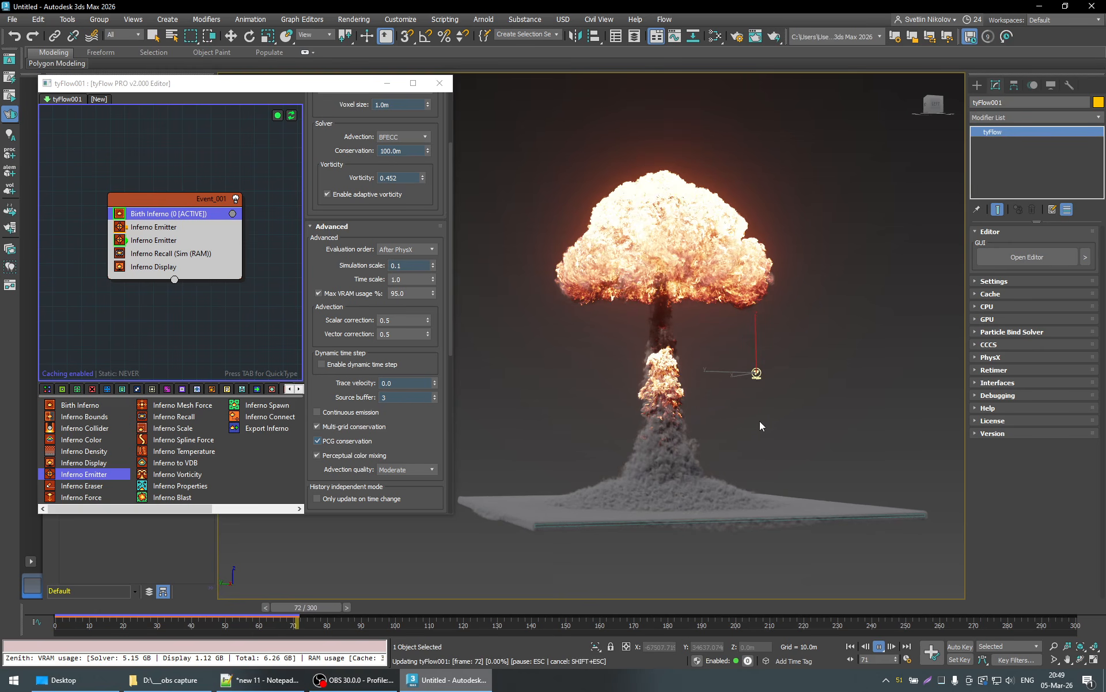
middle_click_drag(766, 410, 790, 420, "alt")
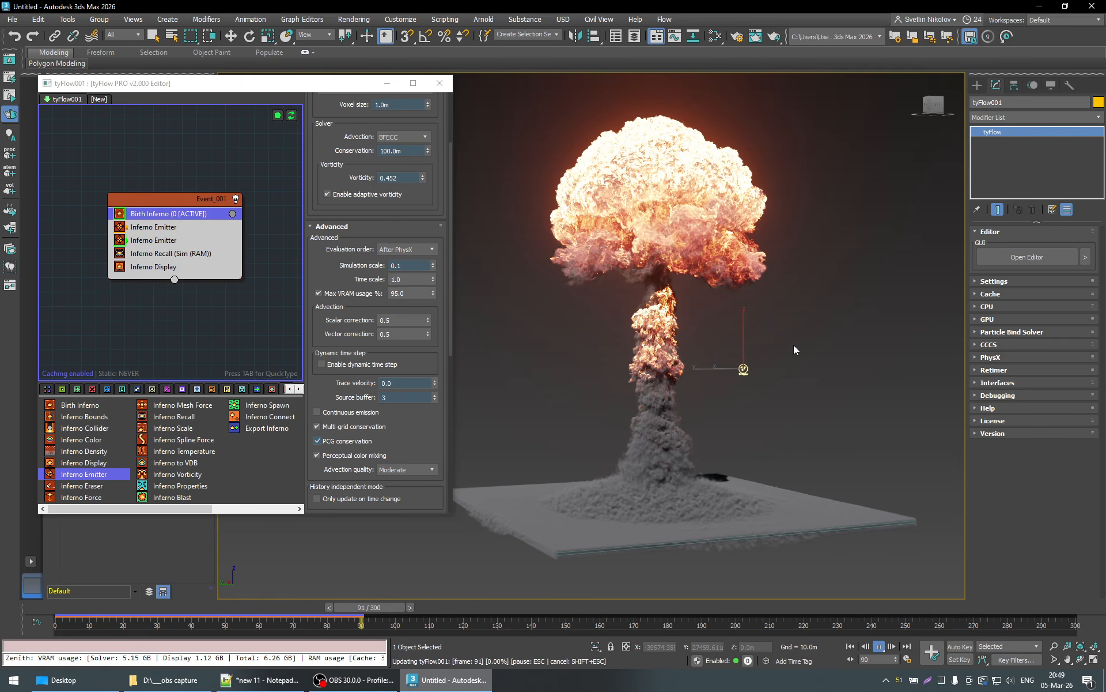
middle_click_drag(793, 373, 779, 411)
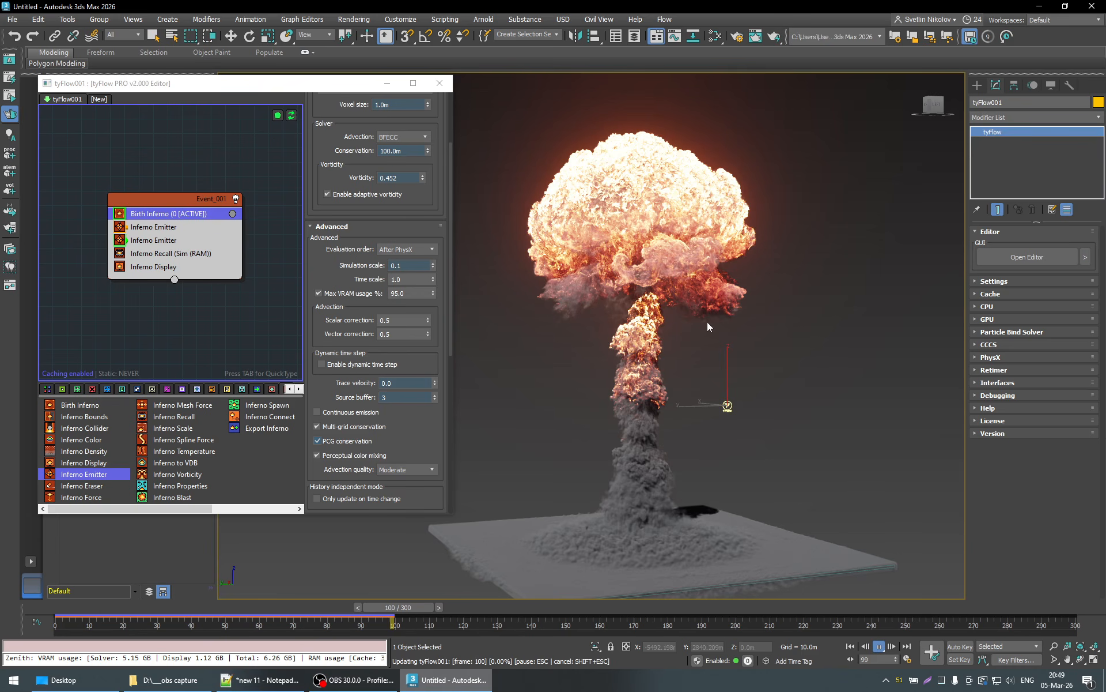
middle_click_drag(793, 327, 882, 331, "alt")
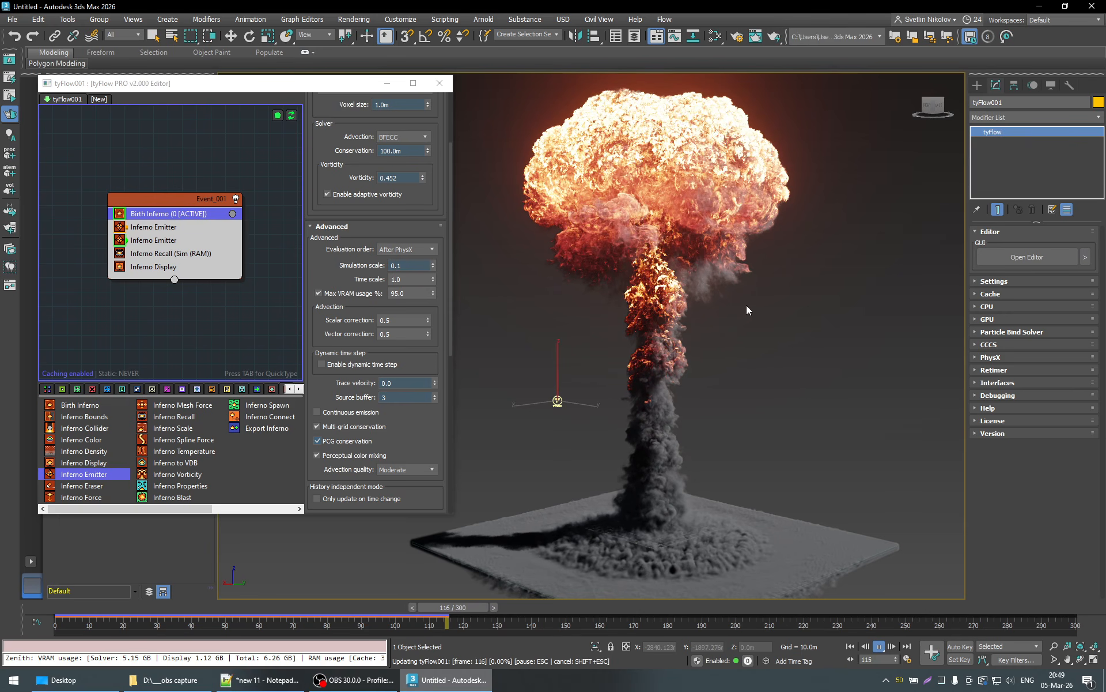
scroll(743, 335, "down", 3)
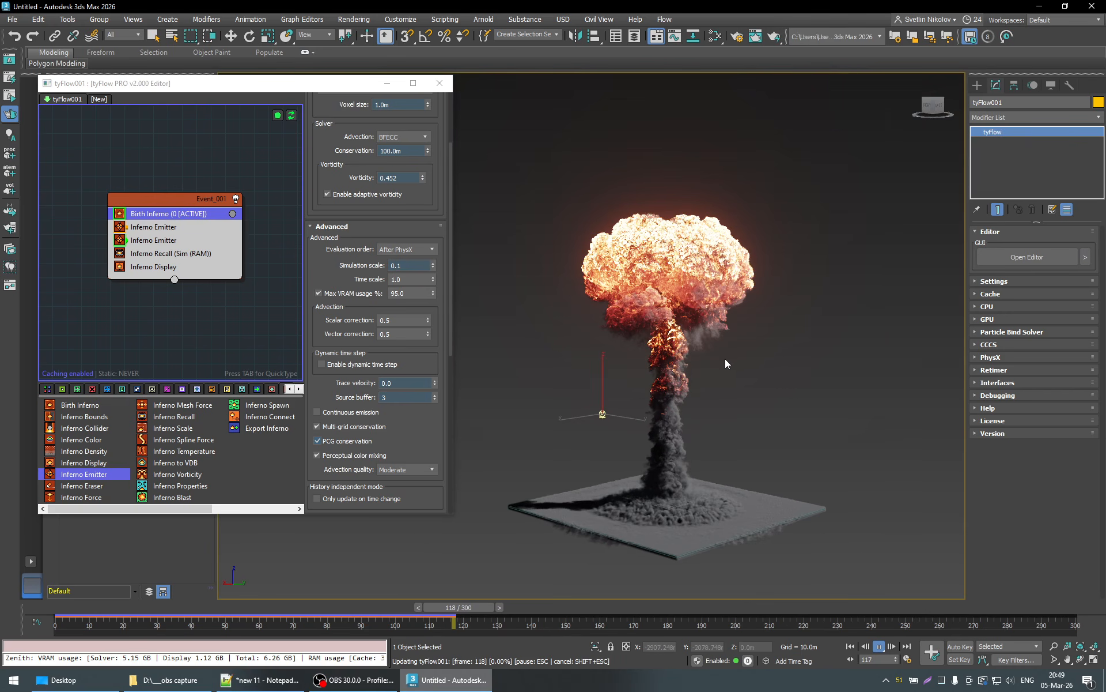
middle_click_drag(698, 389, 889, 394, "alt")
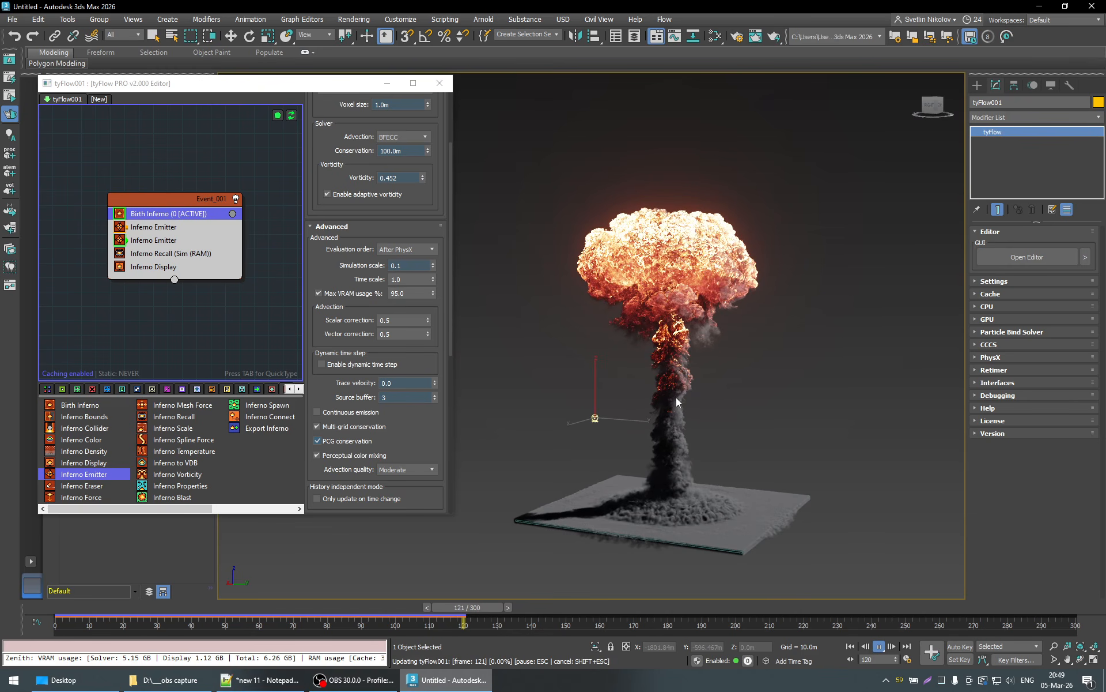
middle_click_drag(709, 395, 863, 404, "alt")
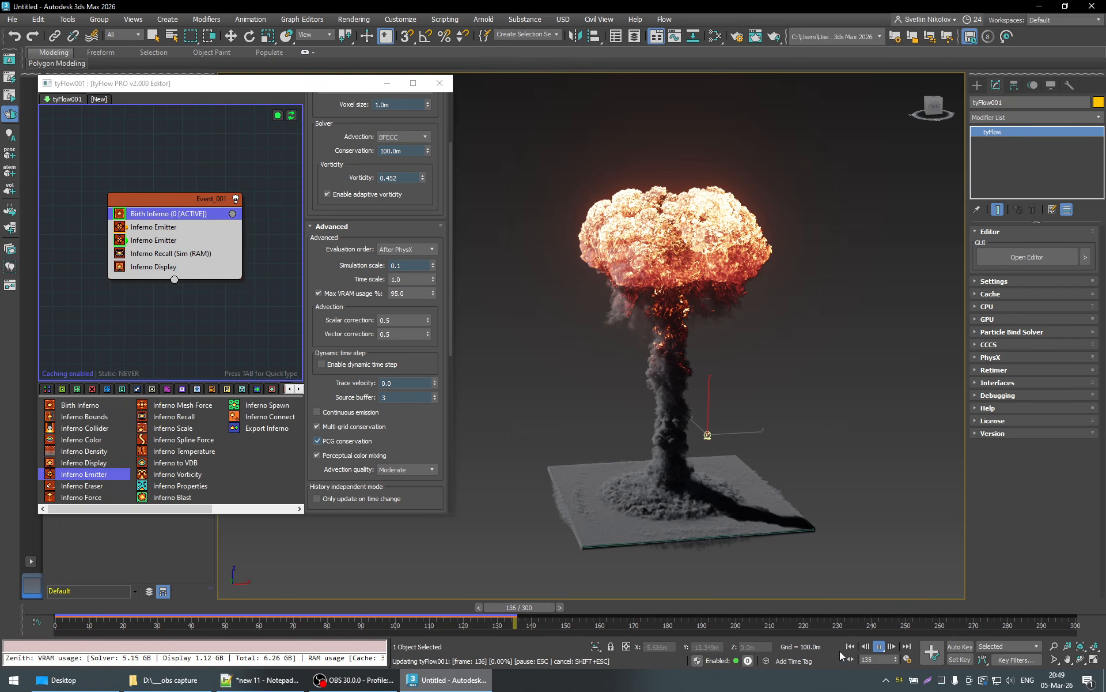
left_click(878, 649)
- Inspect the dust and smoke column around the base of the mushroom cloud at frame 137
key("w")
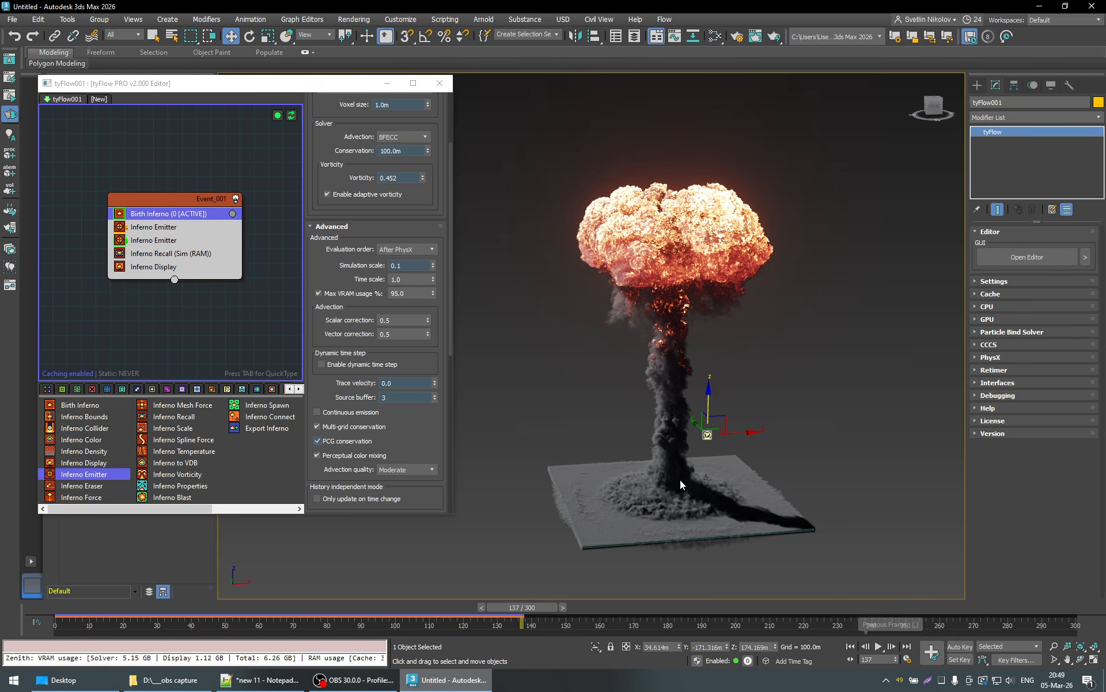
left_click(713, 457)
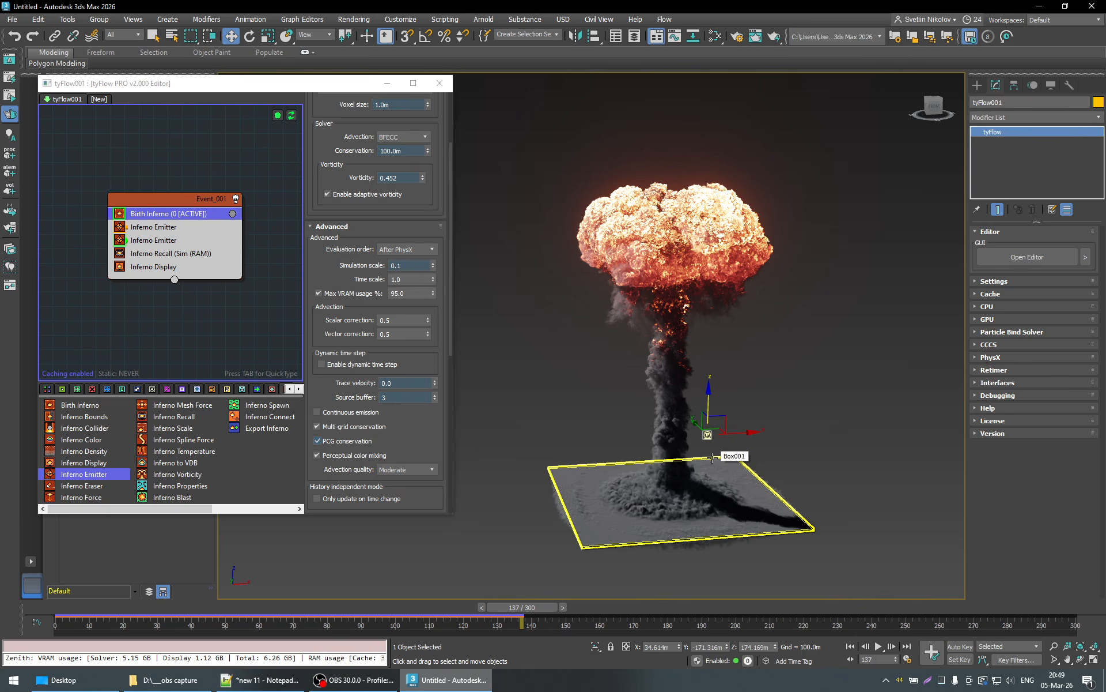
key("q")
scroll(686, 513, "up", 6)
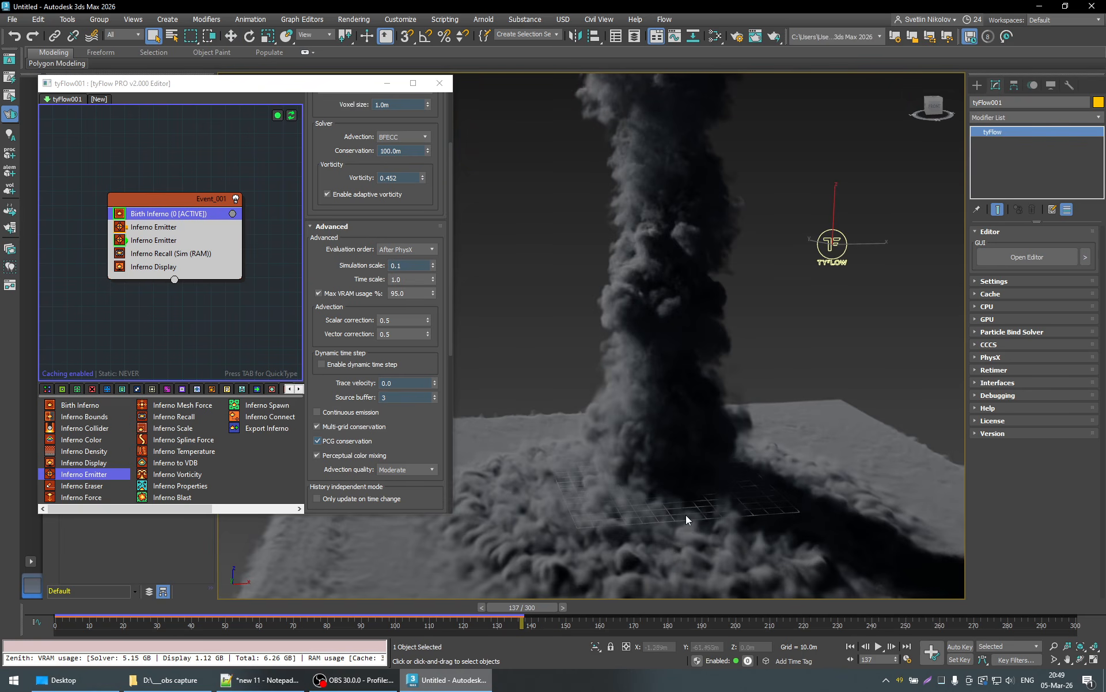
mouse_move(716, 531)
middle_mouse_down("alt")
mouse_move(699, 524)
mouse_move(728, 506)
mouse_move(721, 534)
middle_mouse_up("alt")
scroll(721, 534, "down", 8)
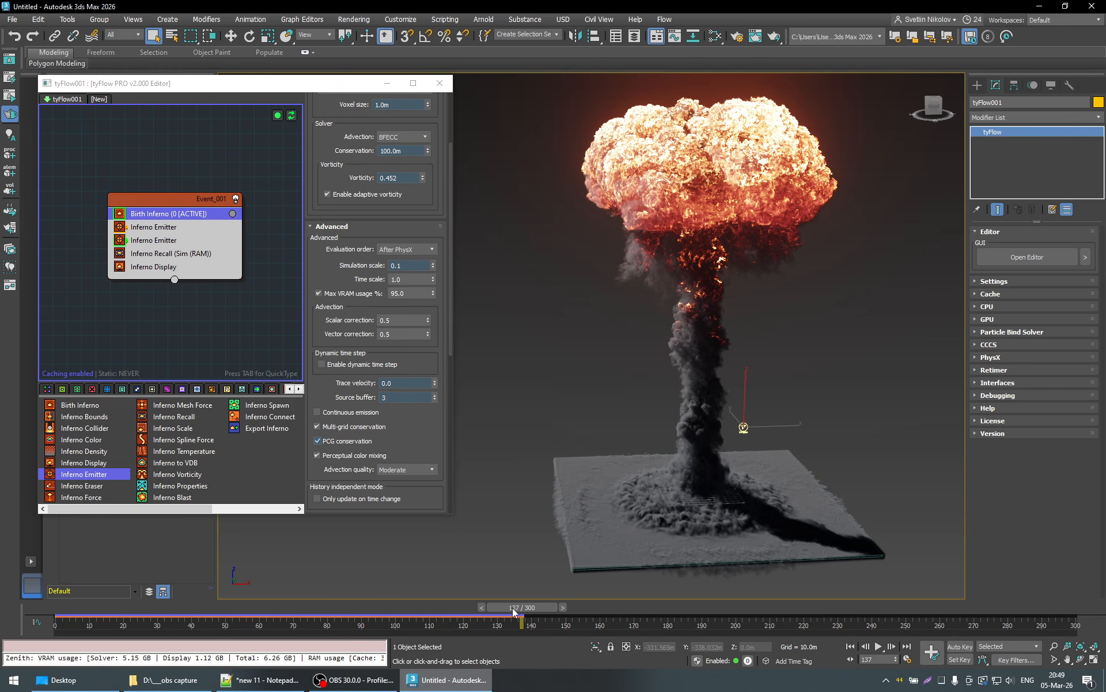
- Go back through frame 36 to frame 5 and examine how the fireball meets the ground box from below and from the side
left_click_drag(514, 609, 176, 616)
middle_click_drag(689, 526, 700, 478, "alt")
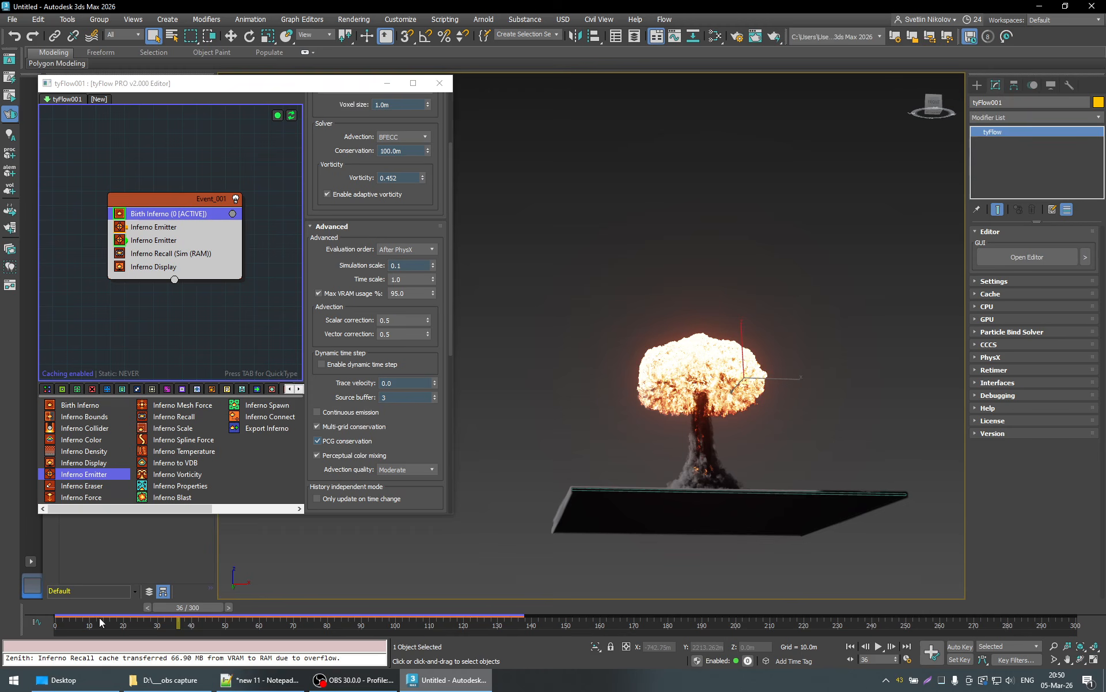
left_click(79, 605)
left_click_drag(78, 604, 112, 611)
scroll(684, 521, "up", 6)
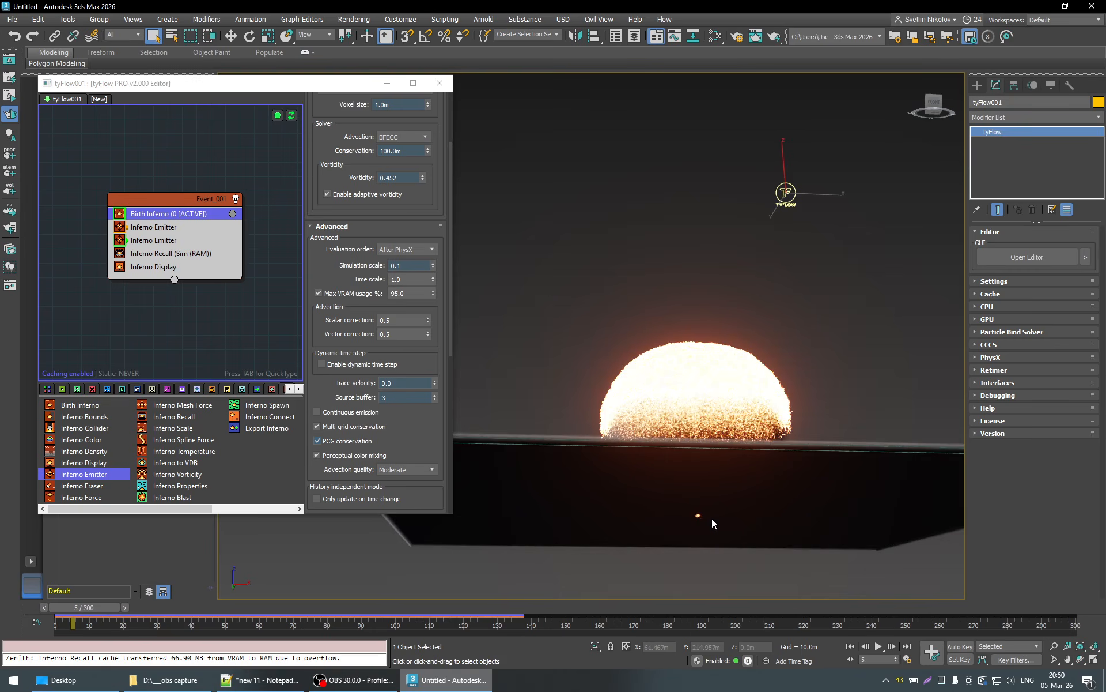
scroll(703, 522, "down", 6)
middle_click_drag(700, 513, 701, 518, "alt")
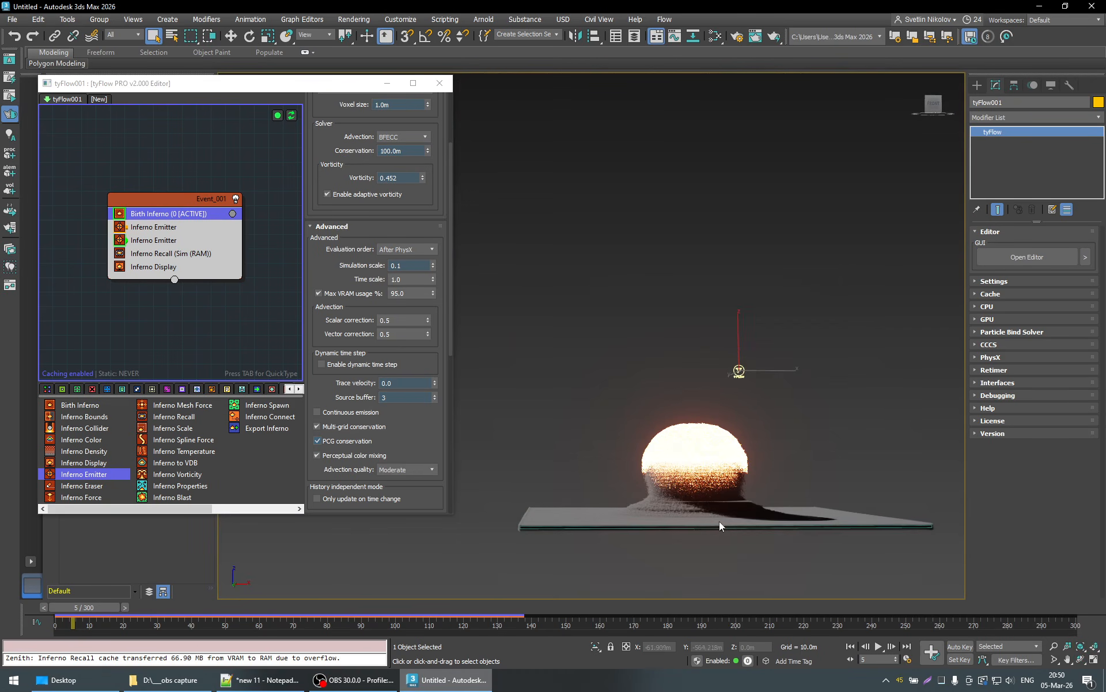
- Lower the ground box beneath the fireball to about Z -32.2 m
left_click(613, 523)
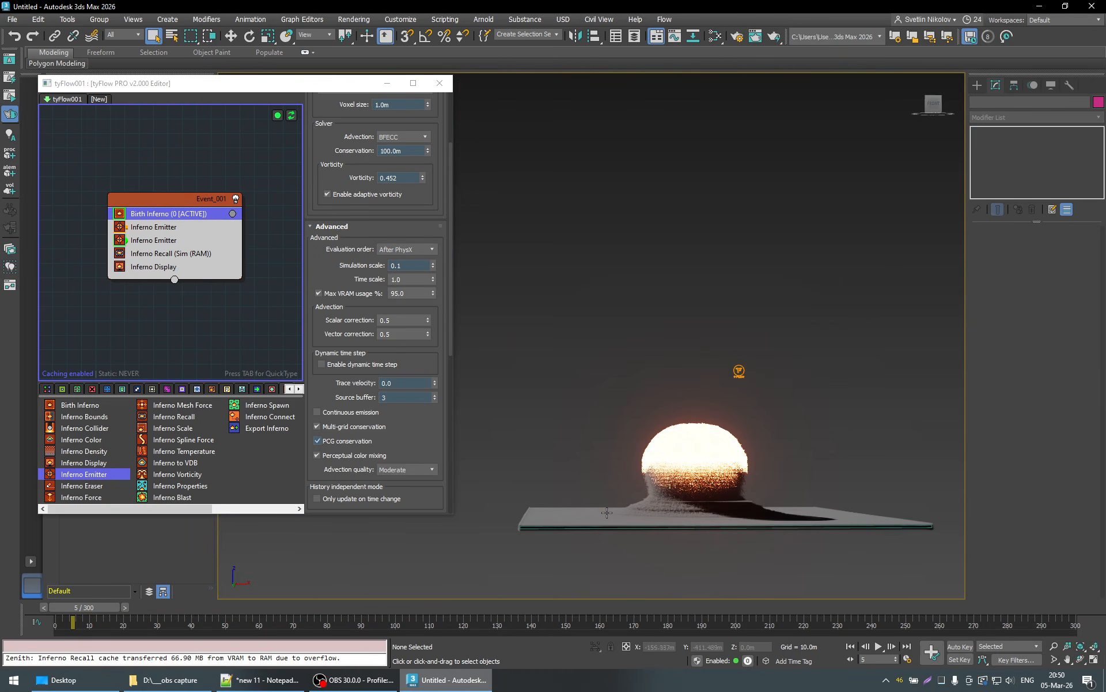
left_click(578, 526)
key("w")
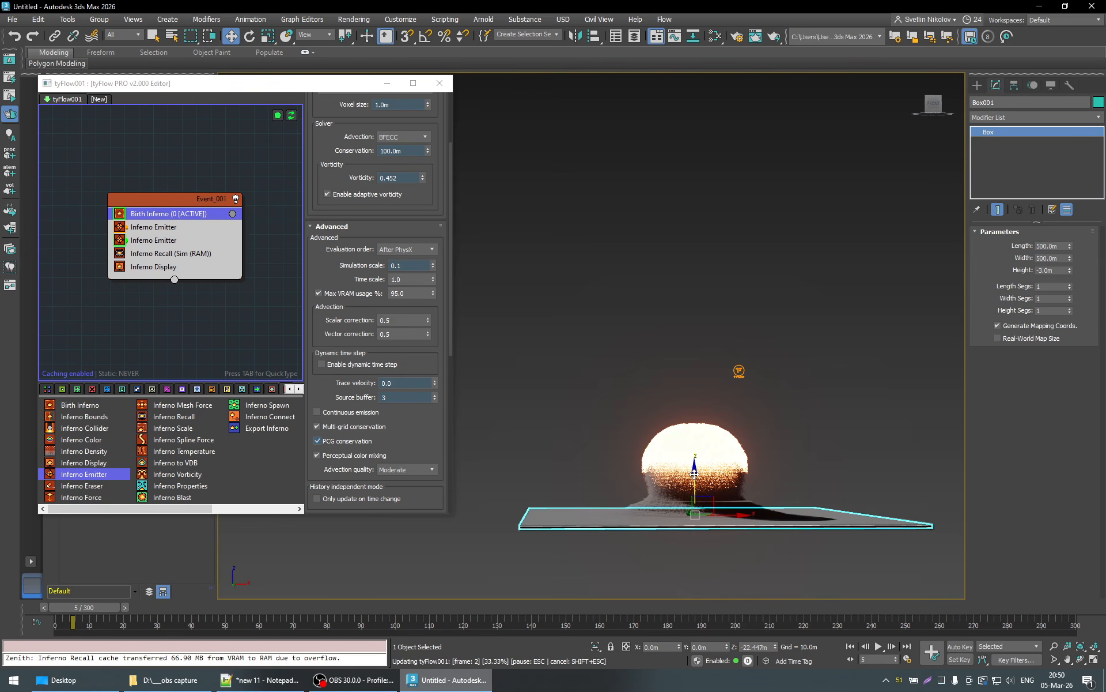
left_click_drag(694, 473, 695, 478)
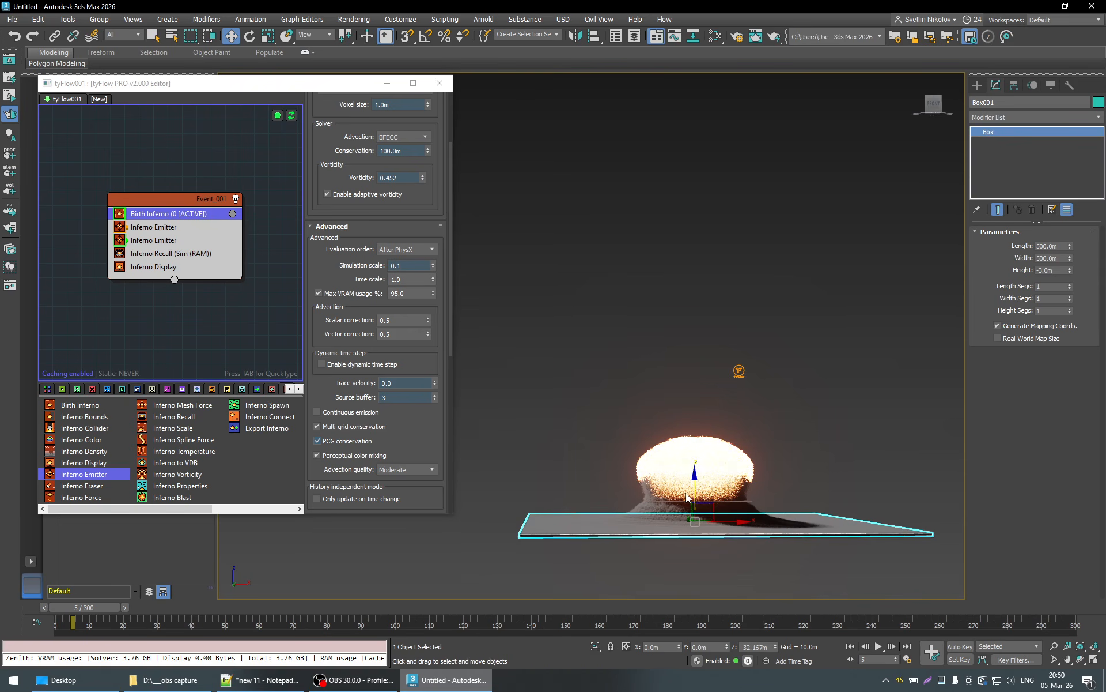
scroll(726, 512, "up", 3)
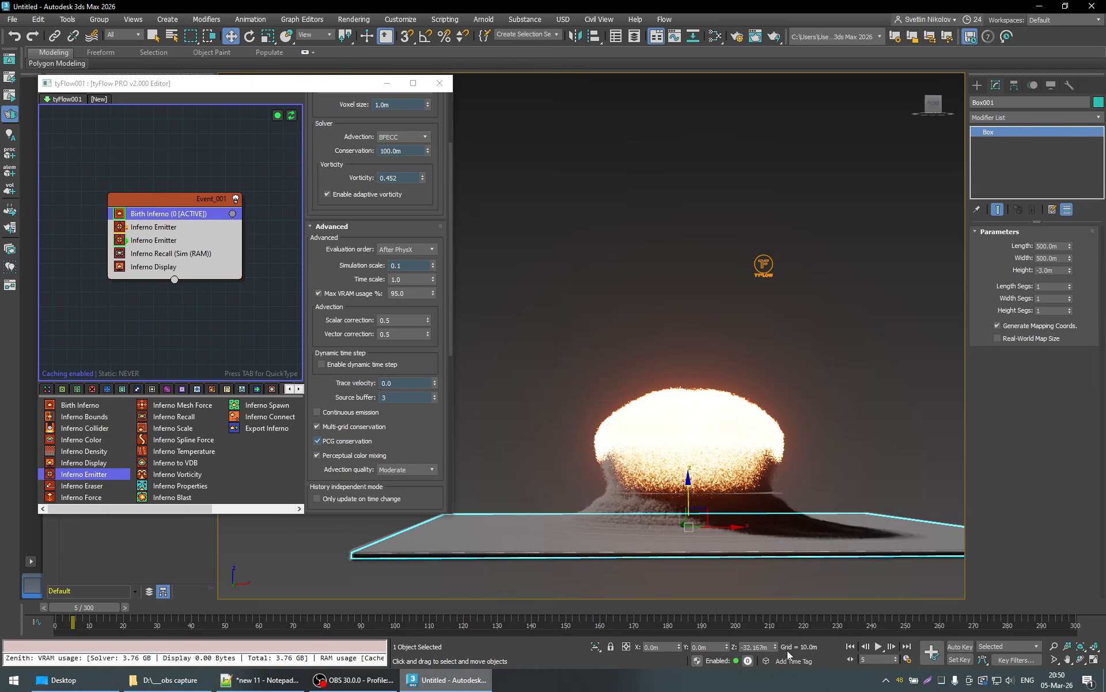
- Return to frame 0, play the simulation to about frame 99 and examine the growing mushroom cloud and ground dust from several sides
left_click(147, 611)
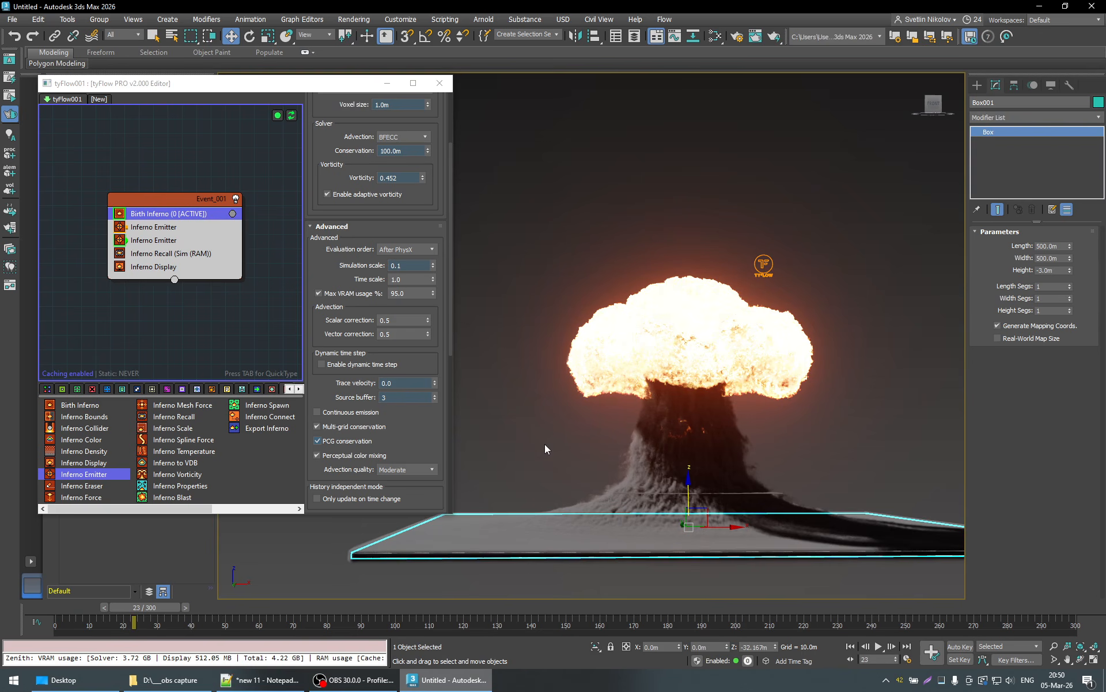
key("q")
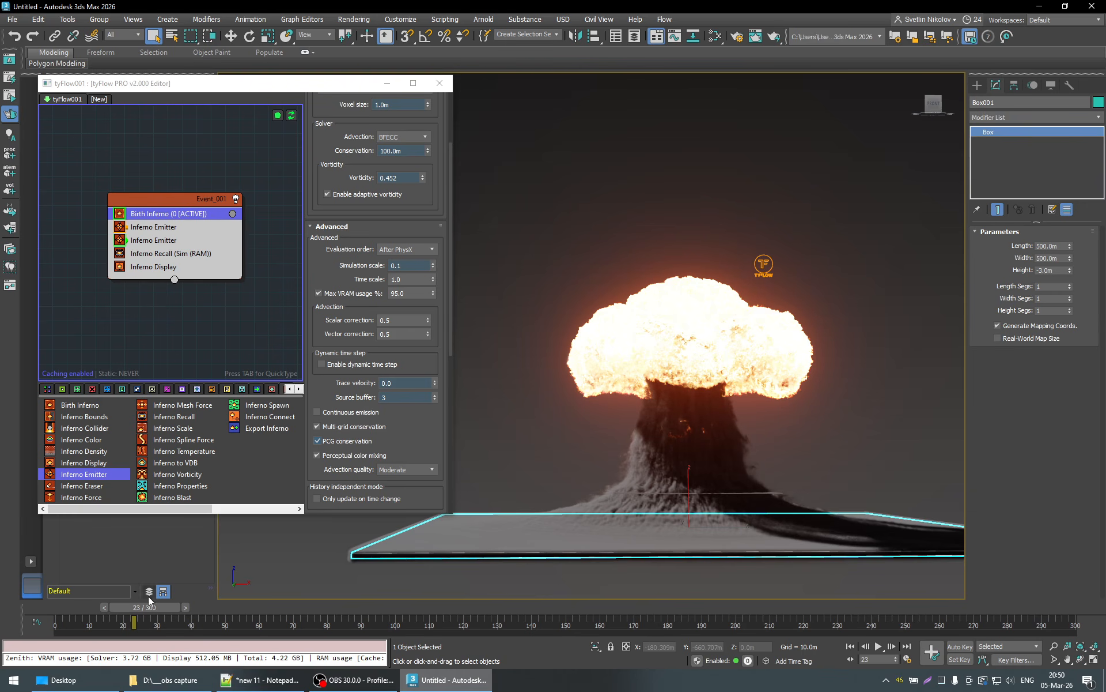
left_click_drag(146, 607, 69, 607)
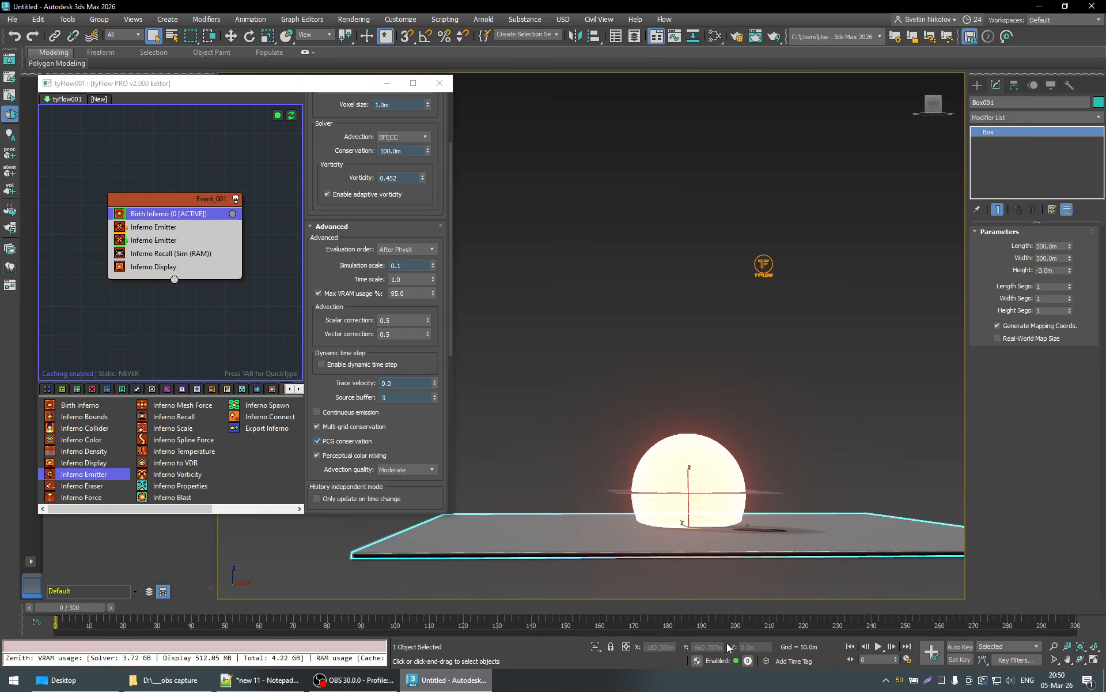
left_click(880, 646)
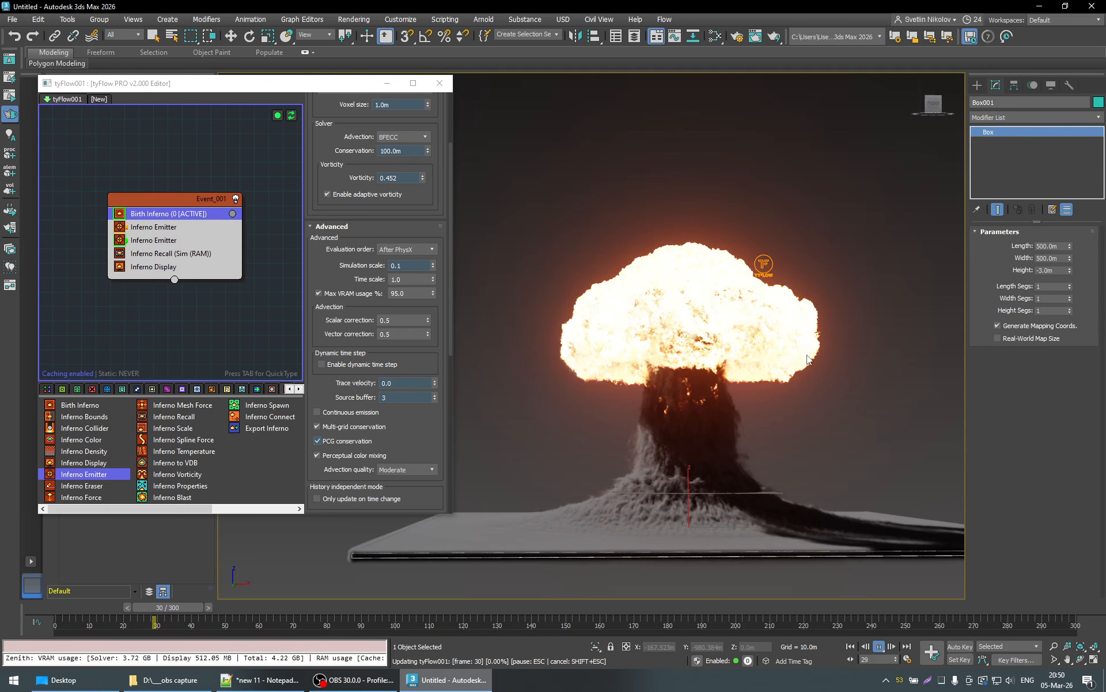
mouse_move(745, 436)
middle_mouse_down("alt")
mouse_move(846, 420)
mouse_move(759, 447)
middle_mouse_up("alt")
scroll(829, 406, "down", 3)
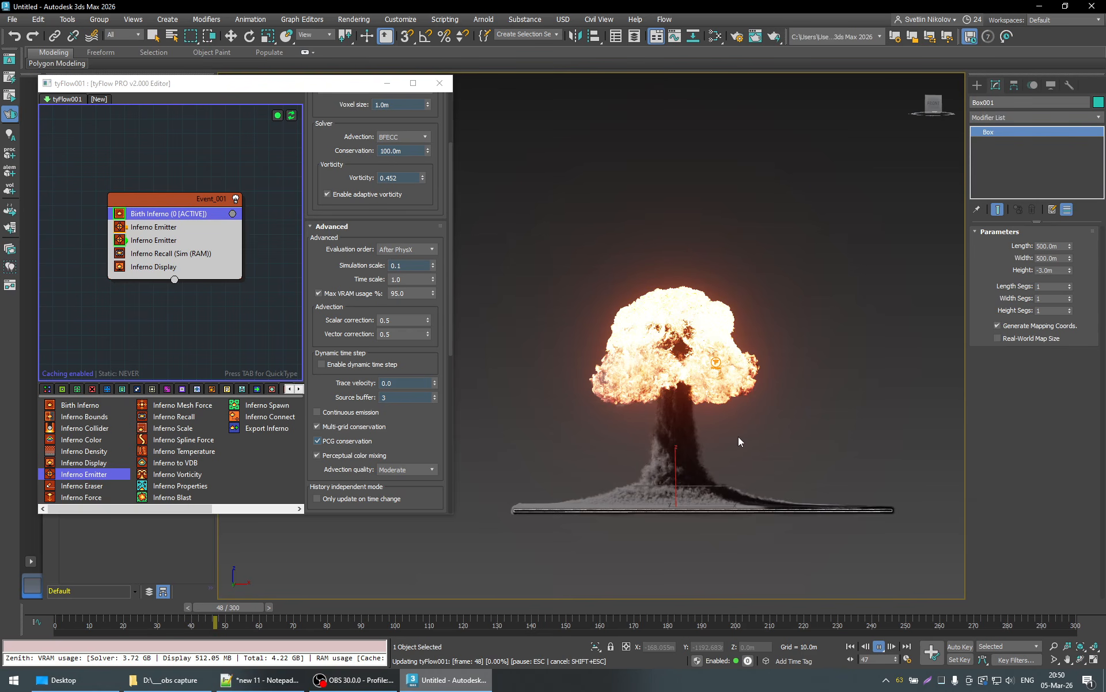
middle_click_drag(696, 433, 759, 447, "alt")
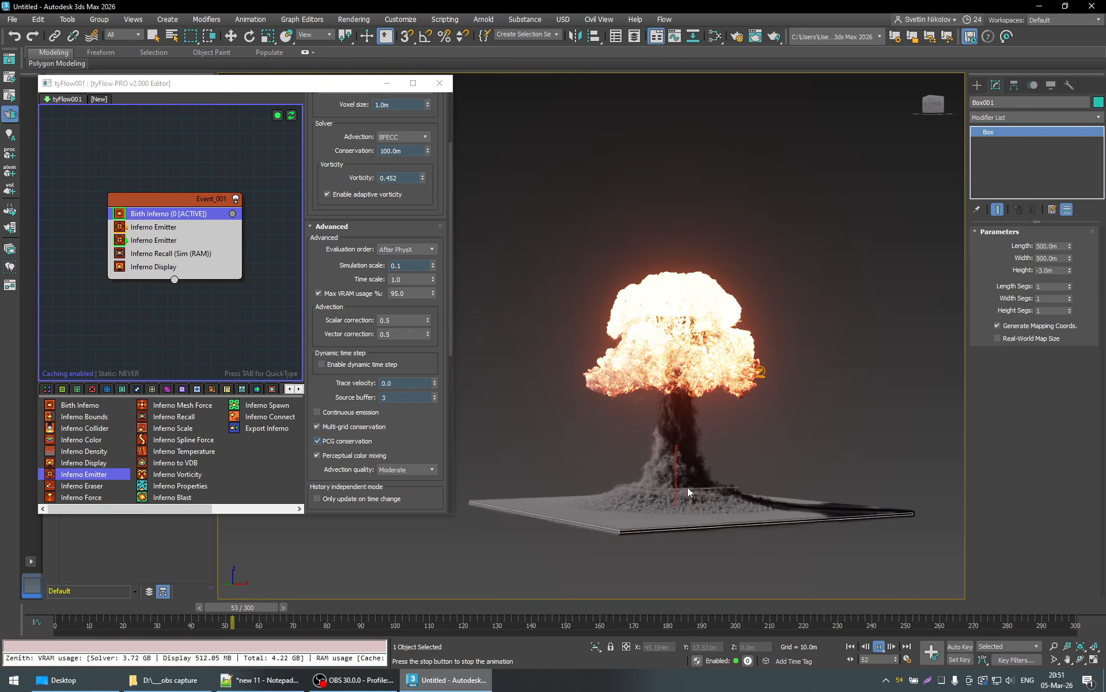
middle_click_drag(645, 426, 773, 440, "alt")
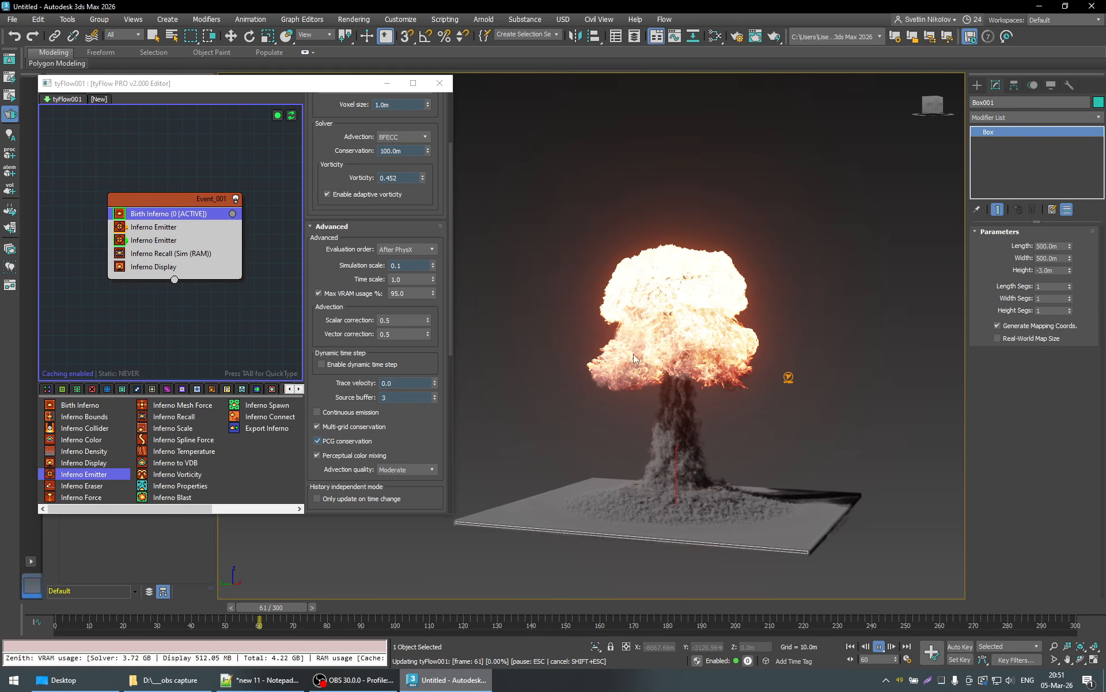
middle_click_drag(665, 427, 816, 420, "alt")
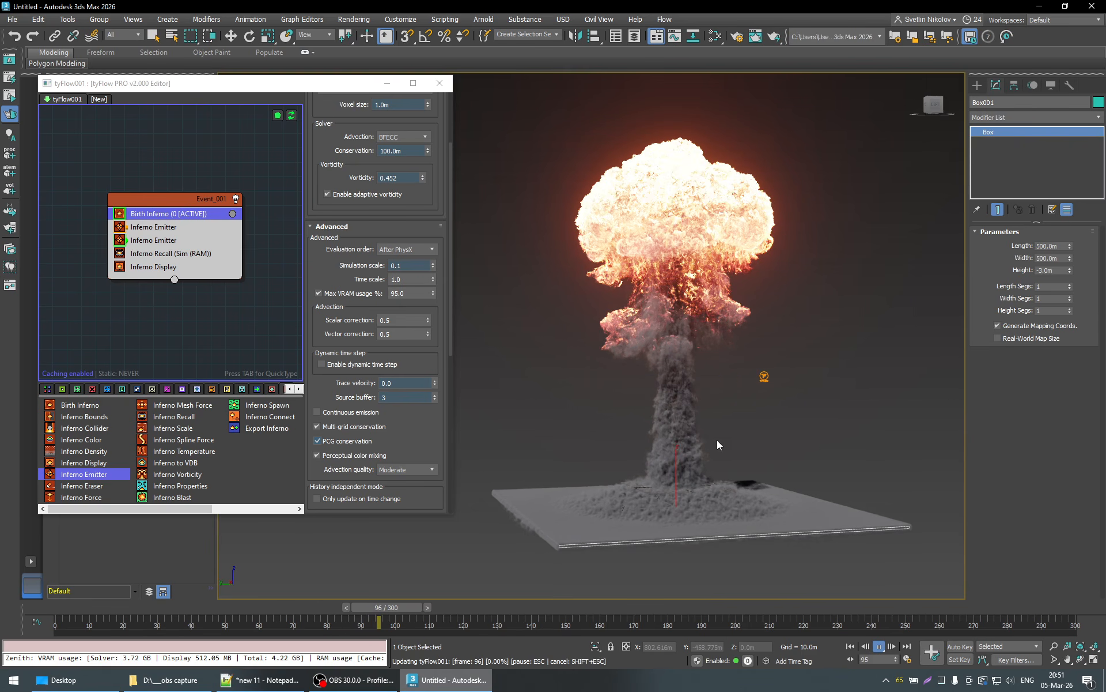
- Stop the simulation playback and go to frame 91
right_click(721, 284)
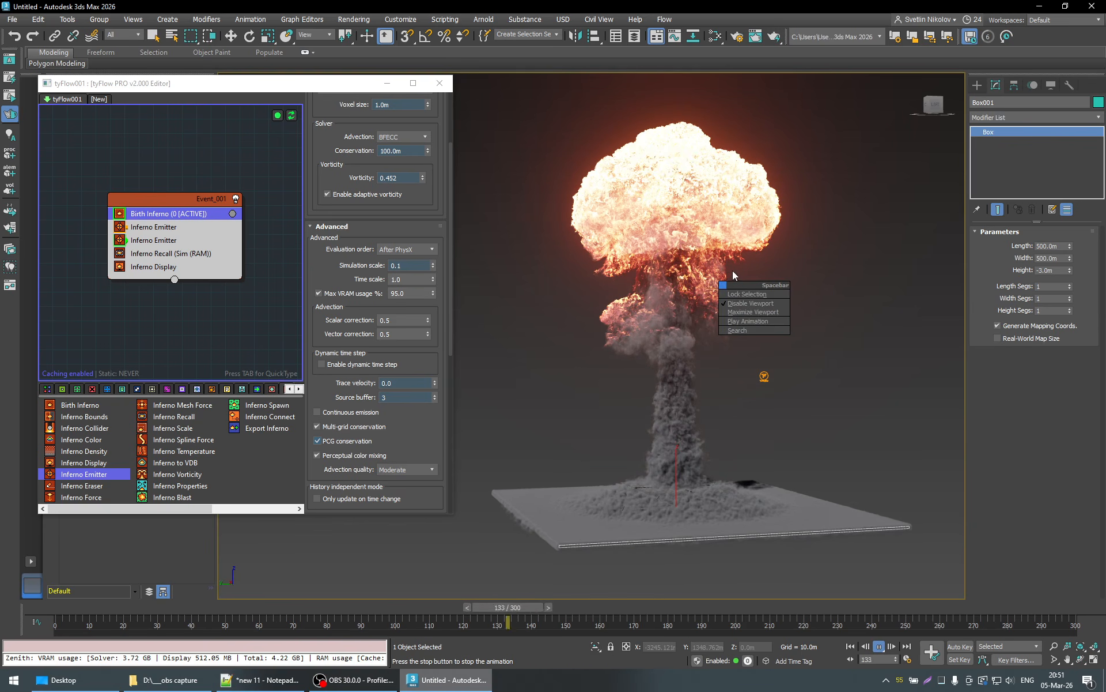
left_click(884, 649)
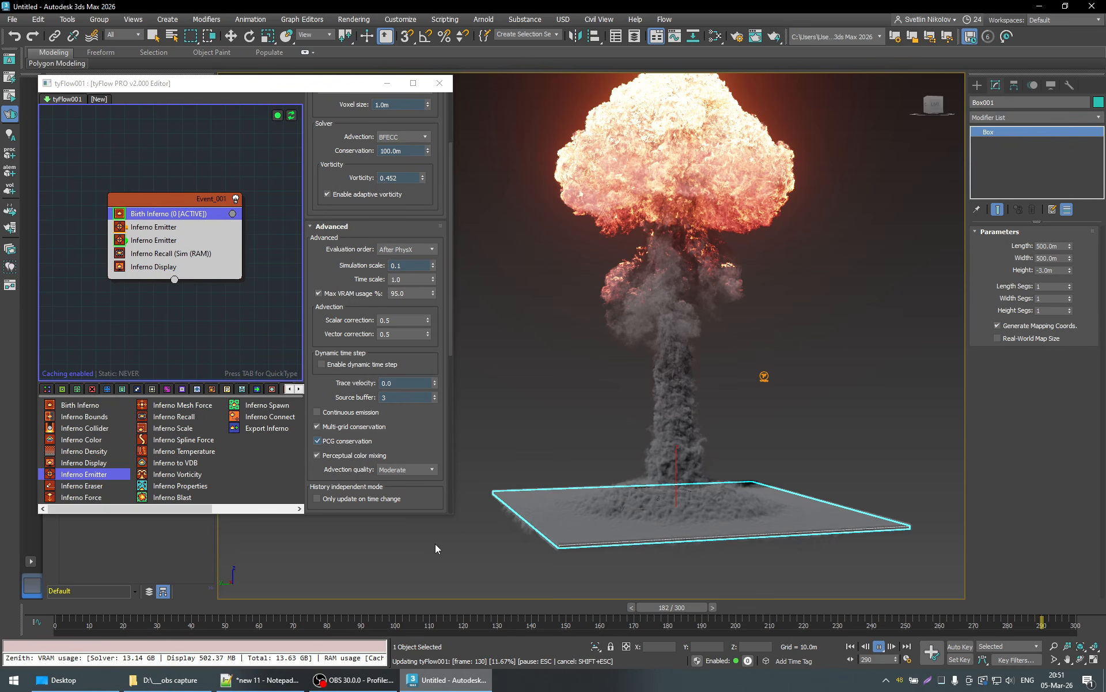
key("Escape")
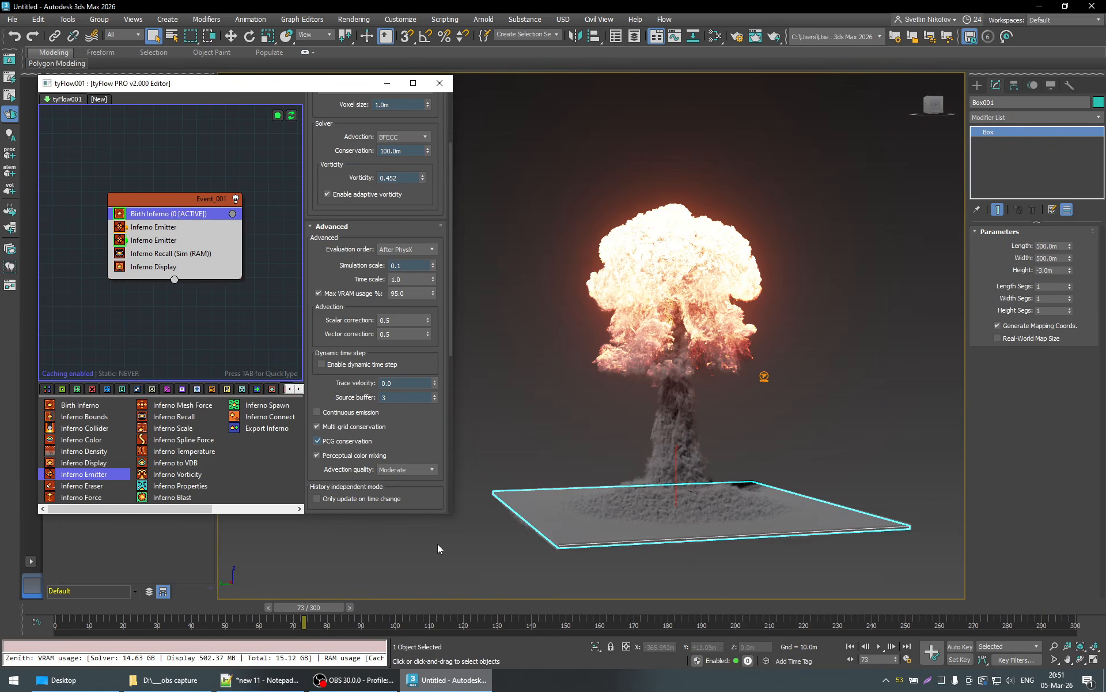
left_click_drag(313, 607, 375, 607)
- Review the Birth Inferno settings from voxel size and solver through the advanced options to the adaptive grid expansion thresholds
scroll(440, 191, "up", 3)
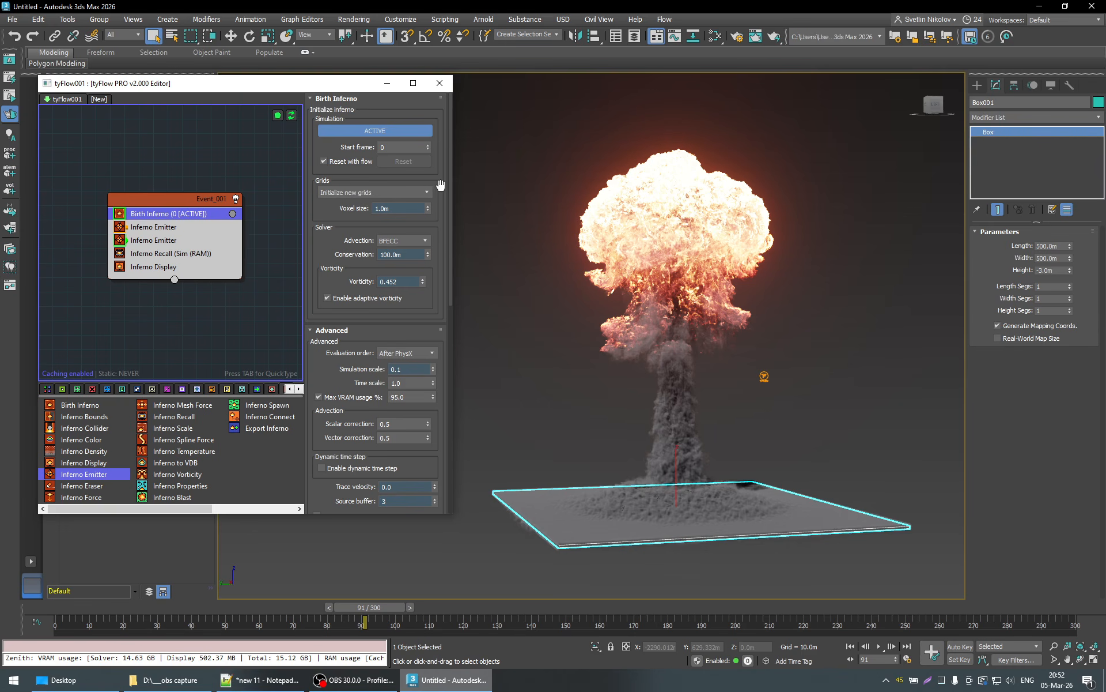
scroll(441, 185, "down", 2)
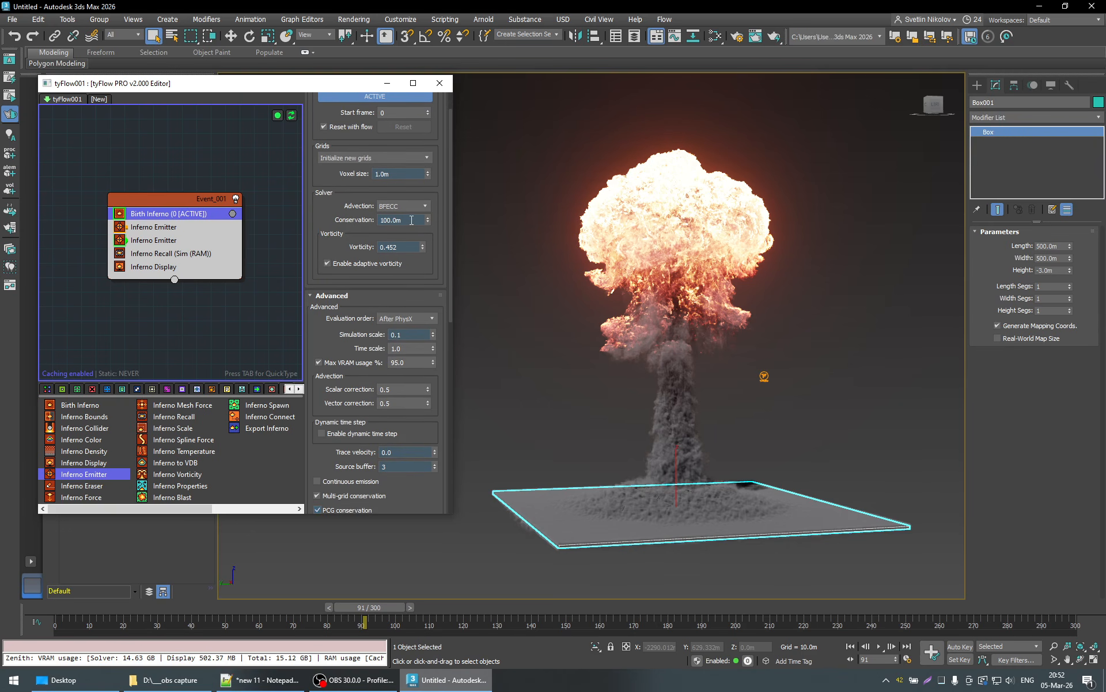
scroll(440, 253, "down", 2)
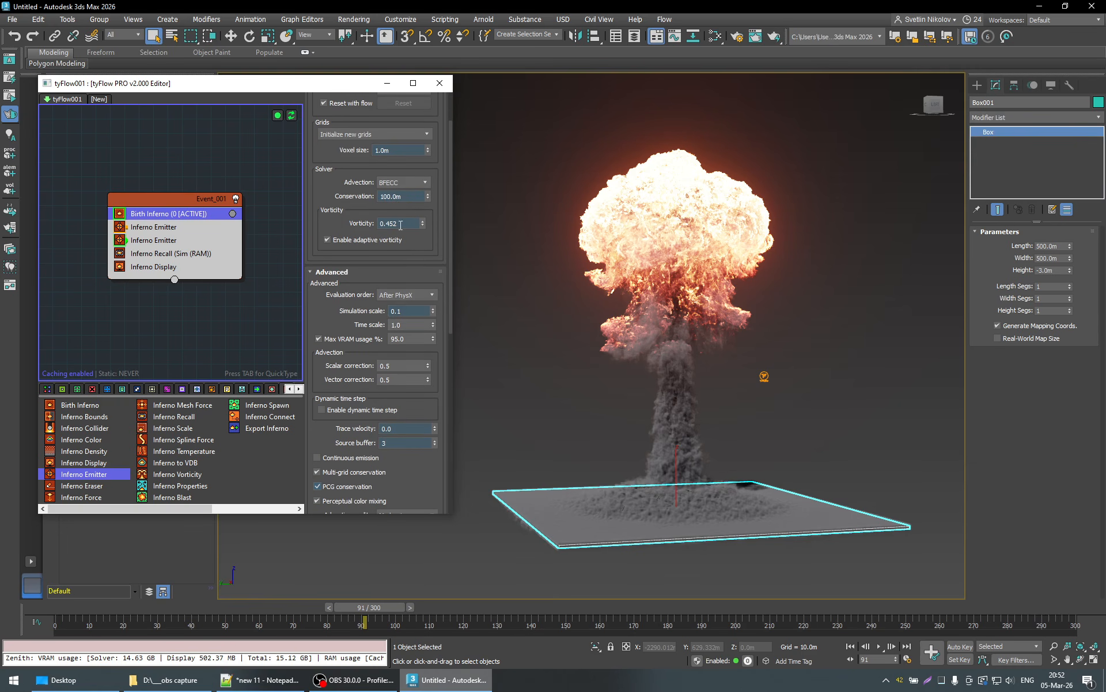
scroll(429, 234, "down", 2)
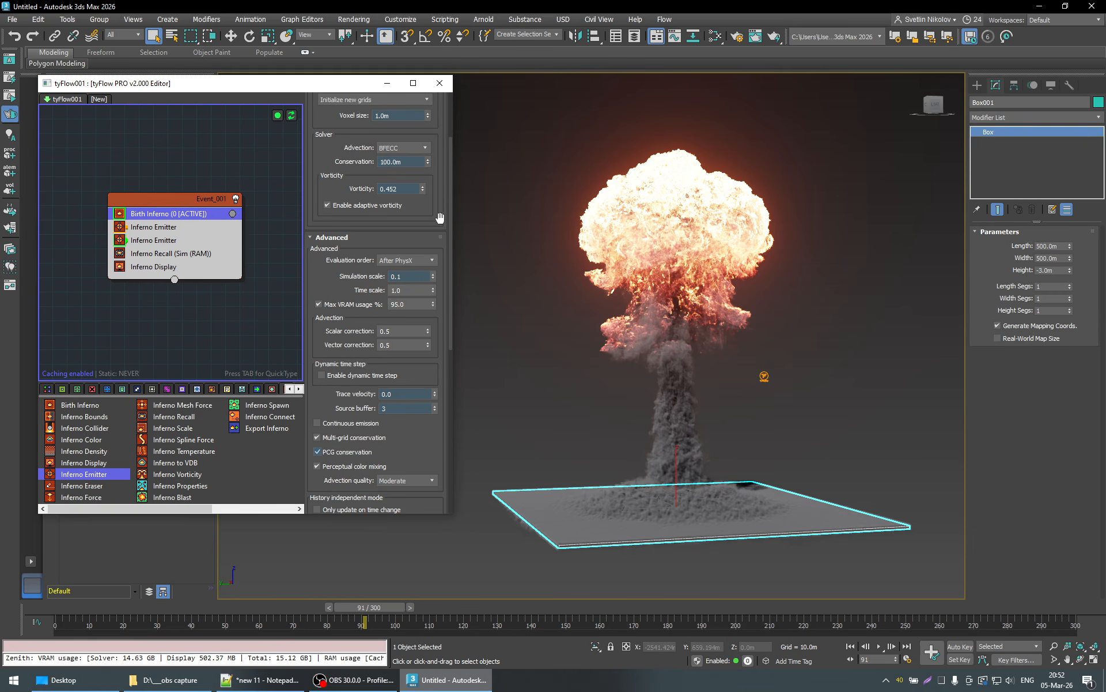
scroll(440, 218, "down", 4)
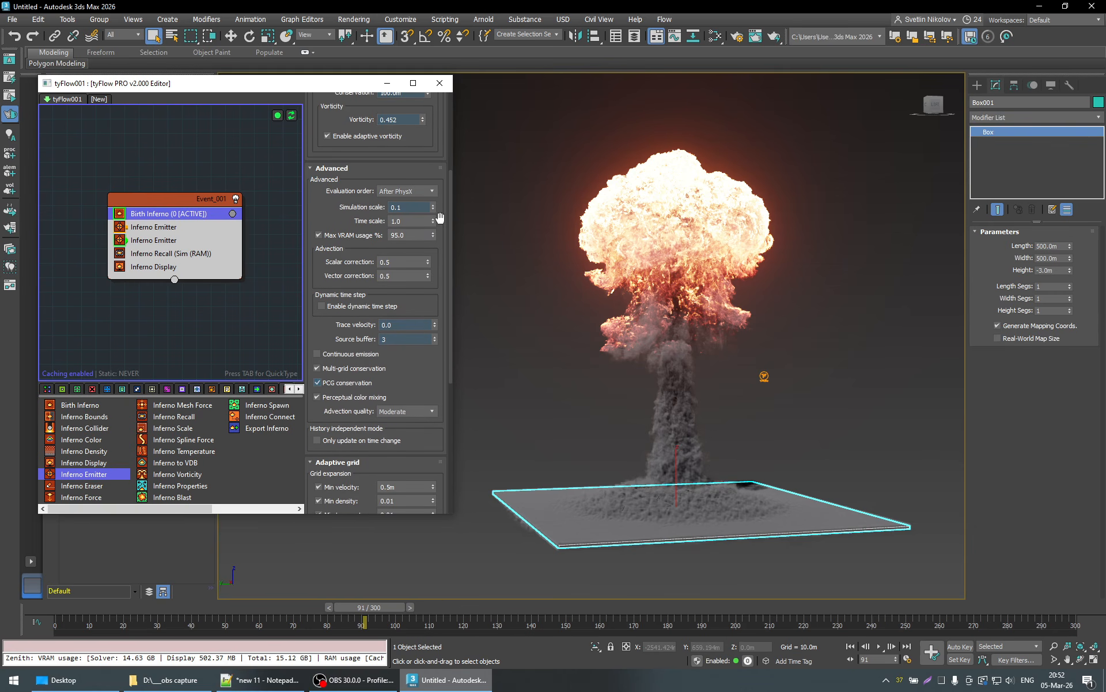
scroll(439, 217, "down", 1)
scroll(438, 233, "down", 2)
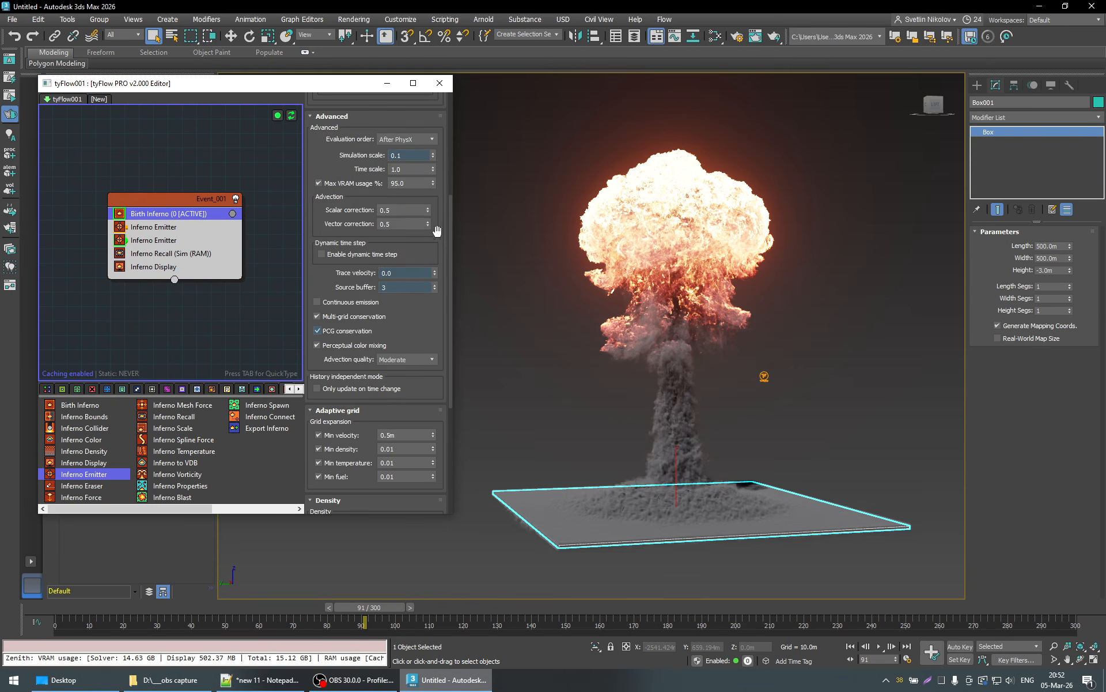
left_click(386, 274)
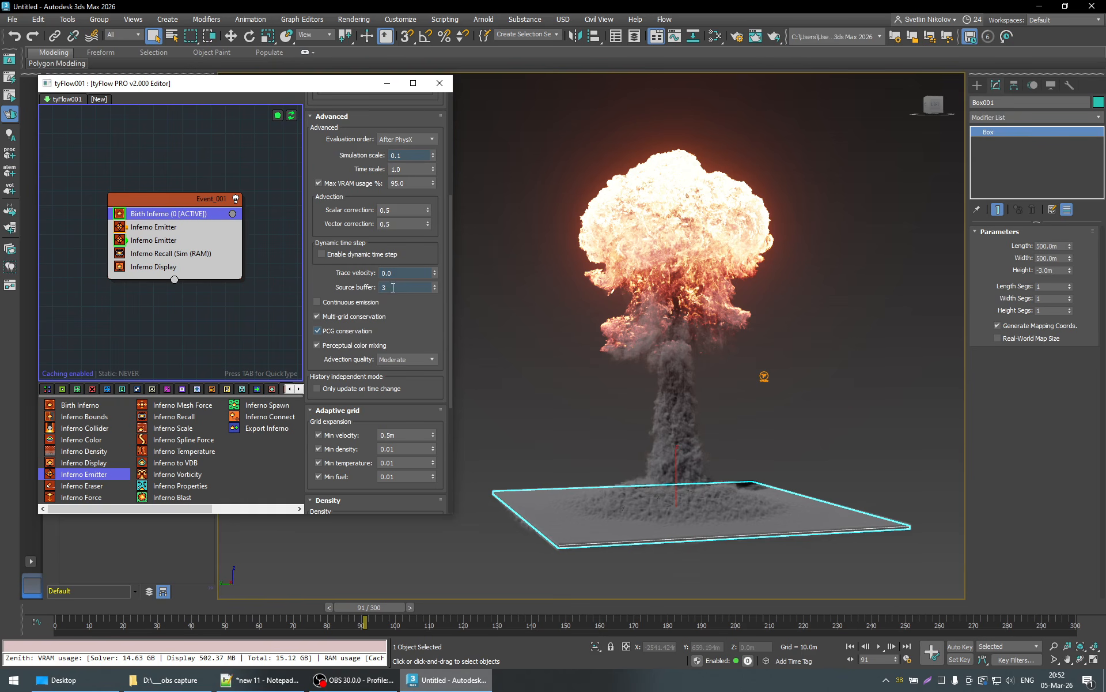
scroll(444, 295, "down", 3)
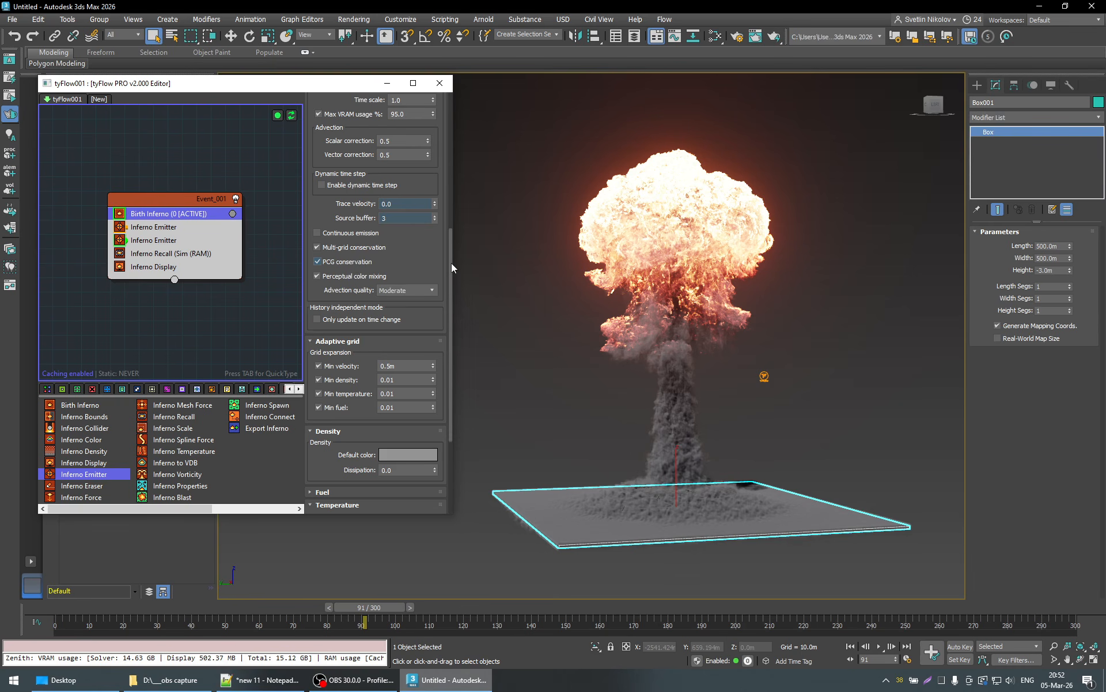
scroll(449, 264, "down", 2)
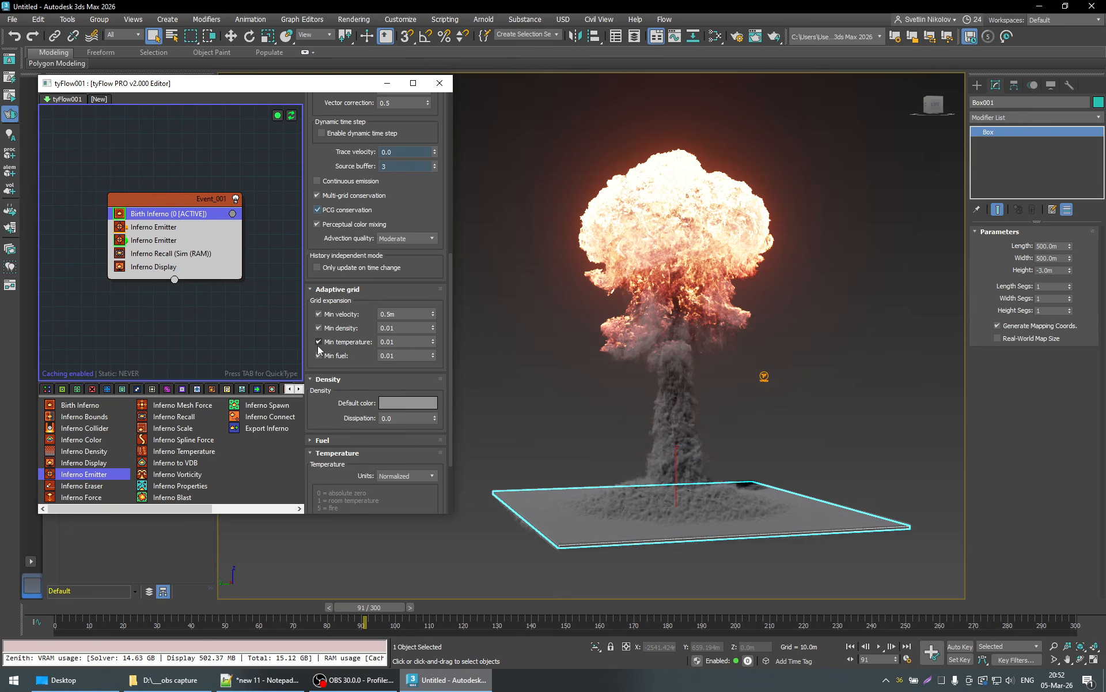
- Show the sparse cubes in Inferno Display to examine the grid around the mushroom cloud from several sides, and hide them again
left_click(147, 267)
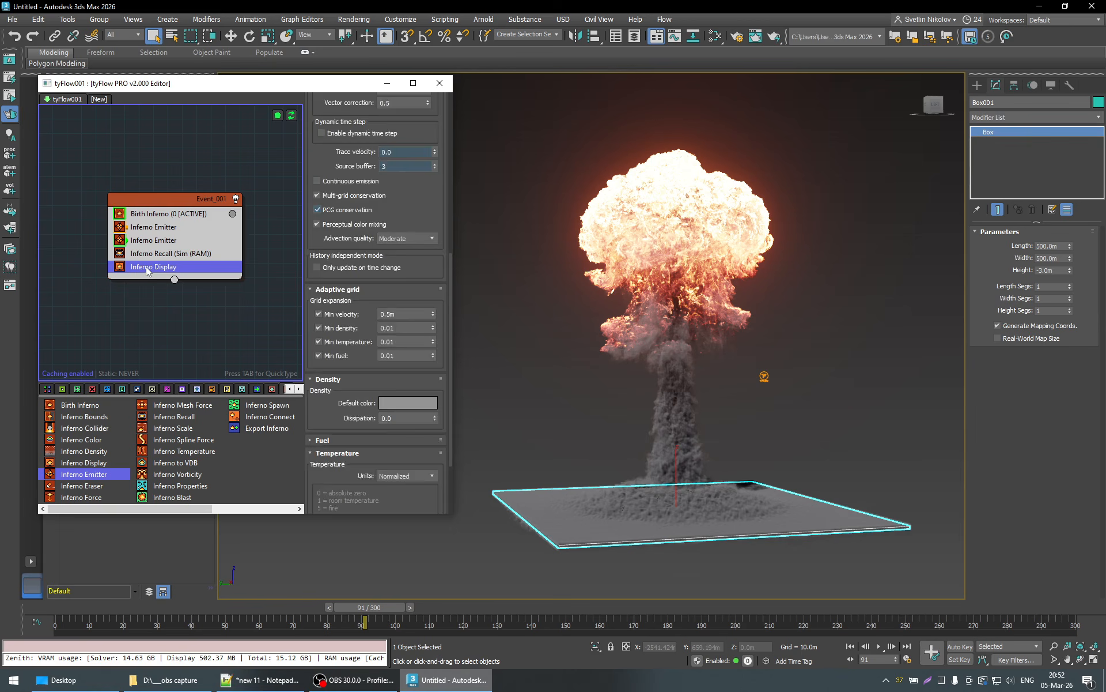
scroll(442, 289, "up", 6)
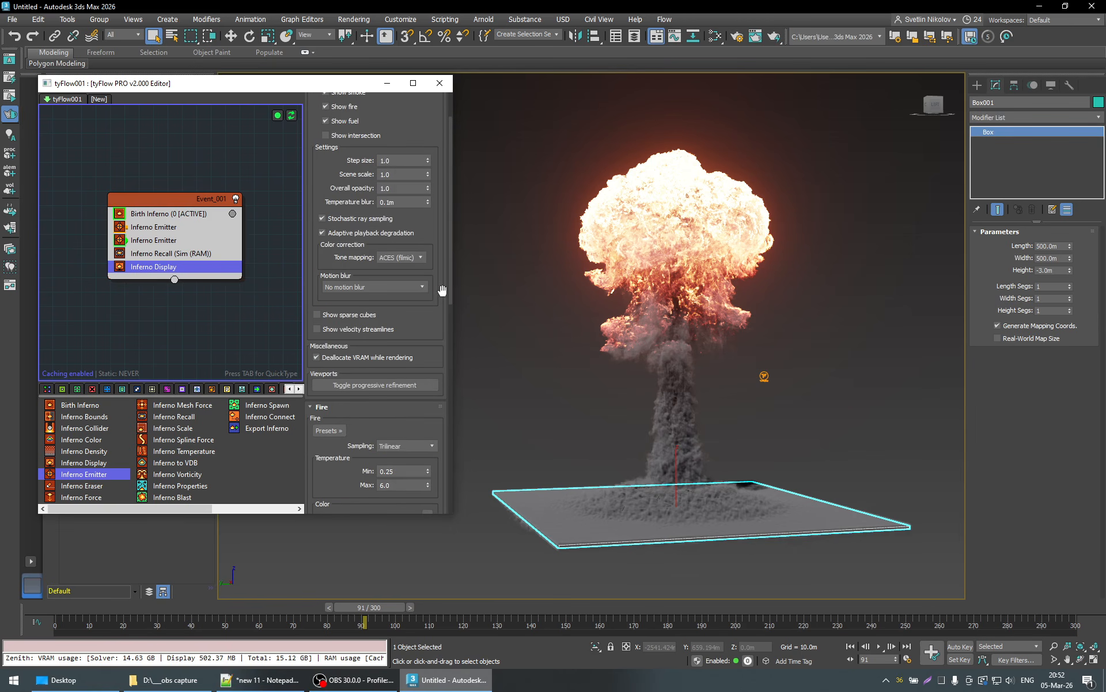
left_click(317, 315)
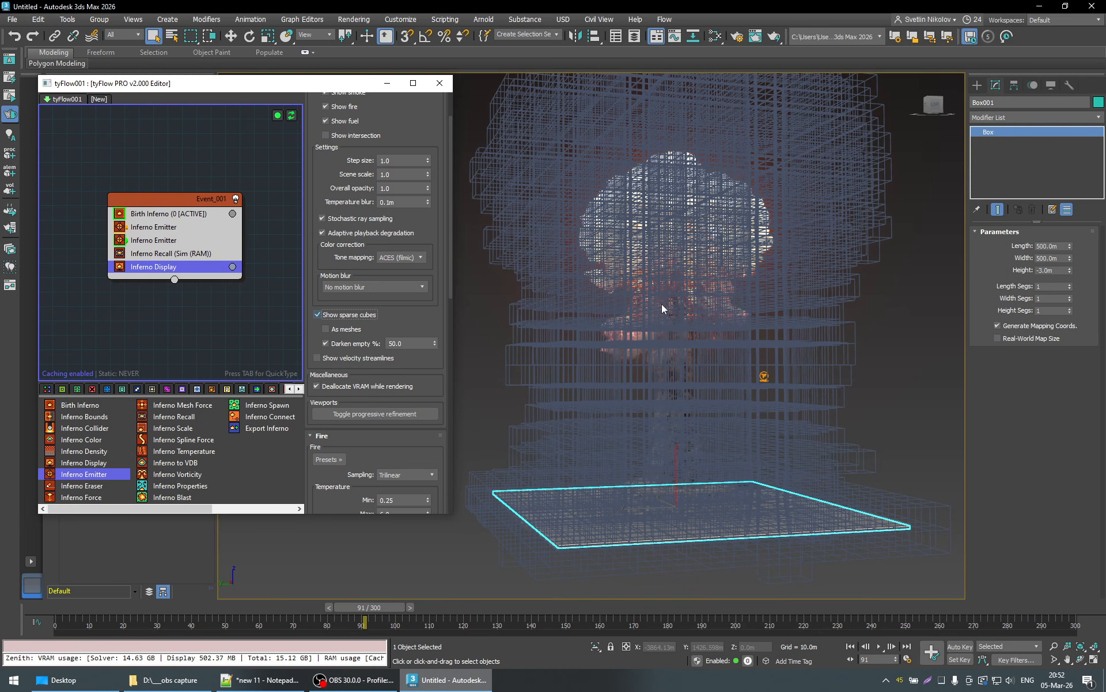
scroll(662, 303, "down", 5)
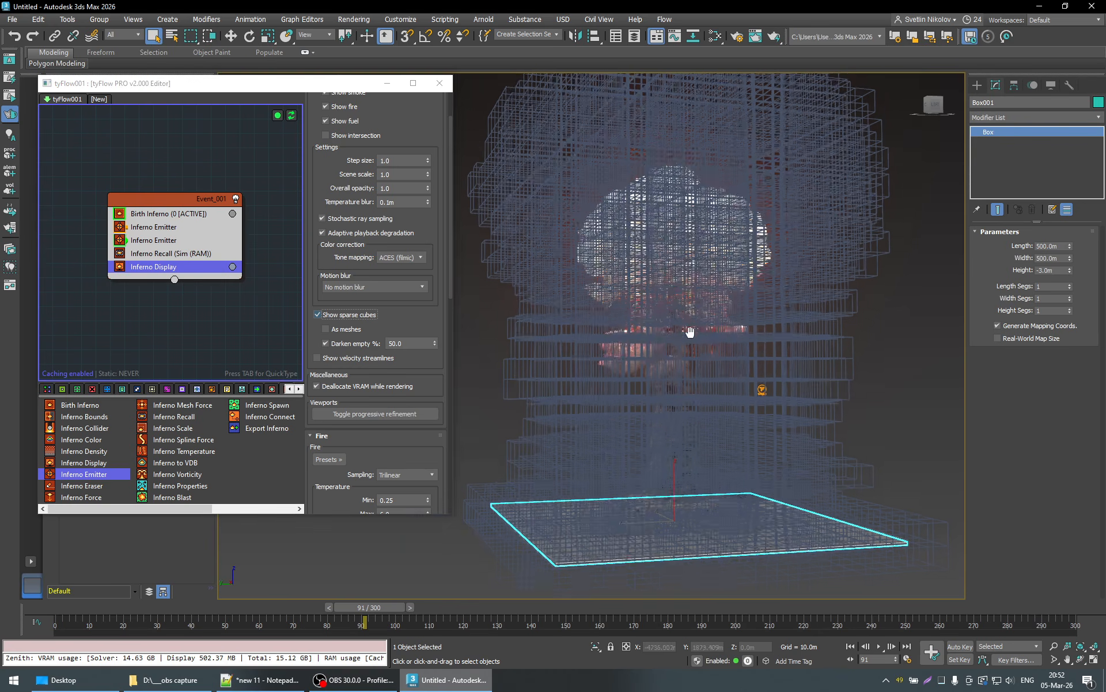
scroll(662, 341, "up", 5)
middle_click_drag(661, 340, 677, 364, "alt")
scroll(680, 364, "down", 5)
scroll(732, 364, "up", 8)
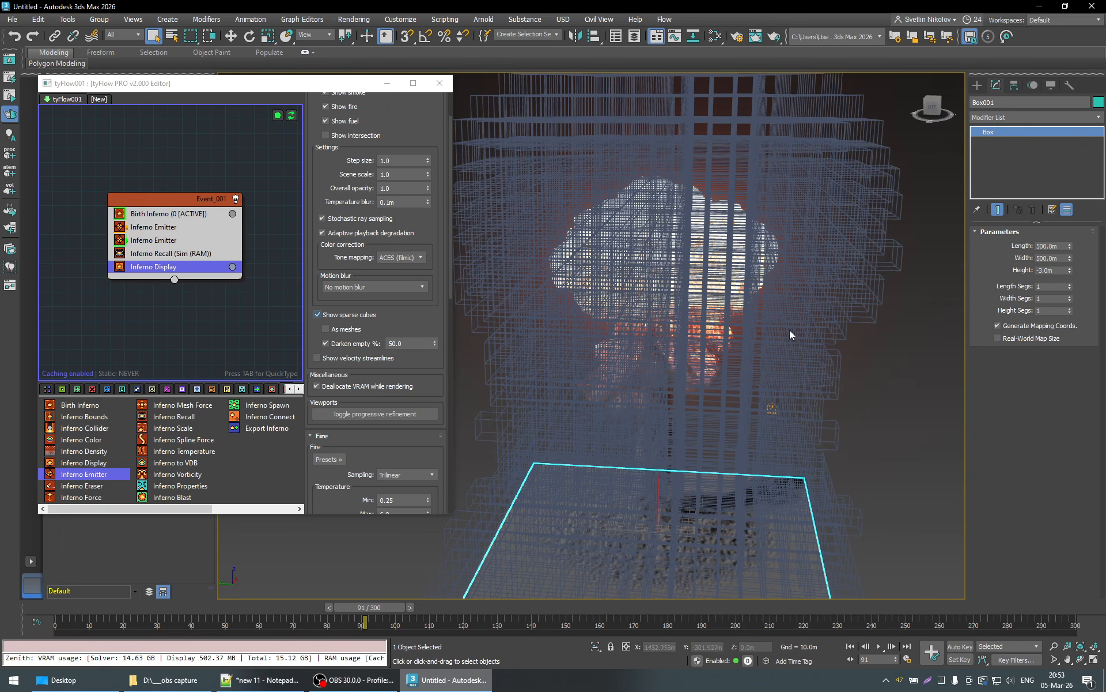
middle_click_drag(789, 330, 800, 247, "alt")
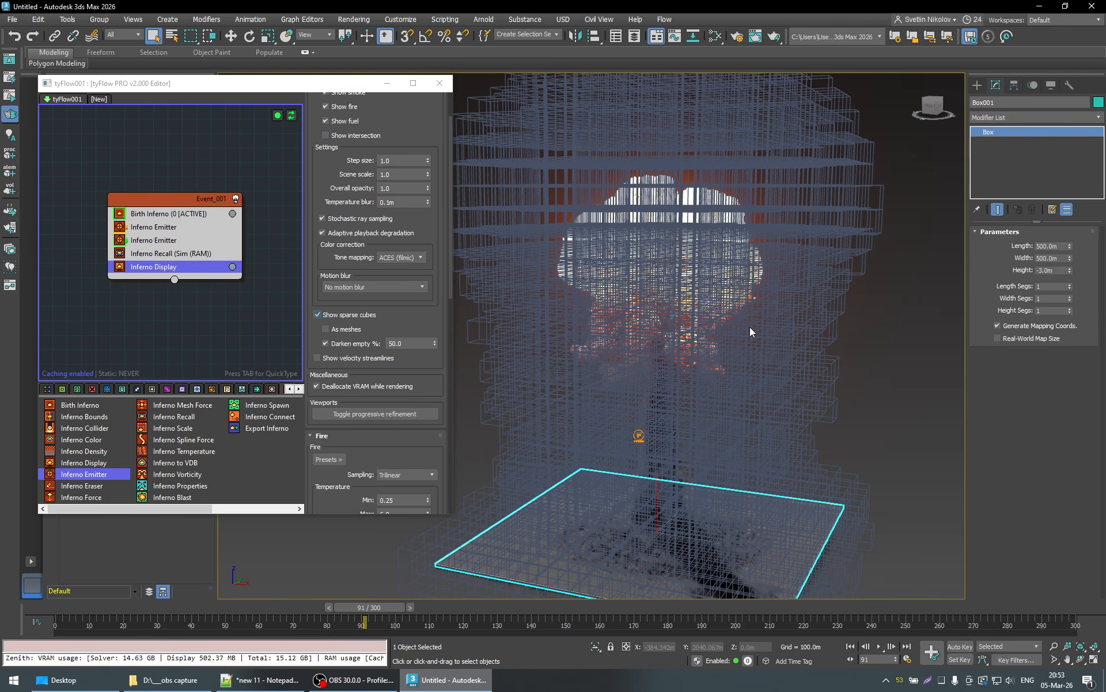
left_click(340, 315)
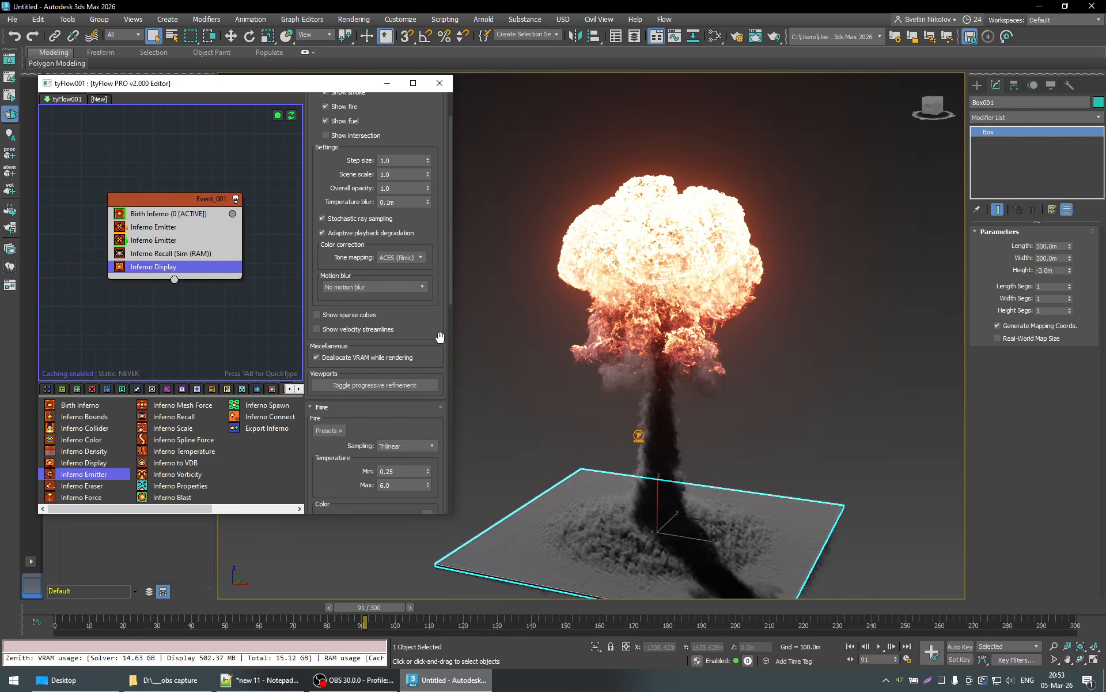
scroll(440, 337, "down", 3)
scroll(440, 336, "up", 5)
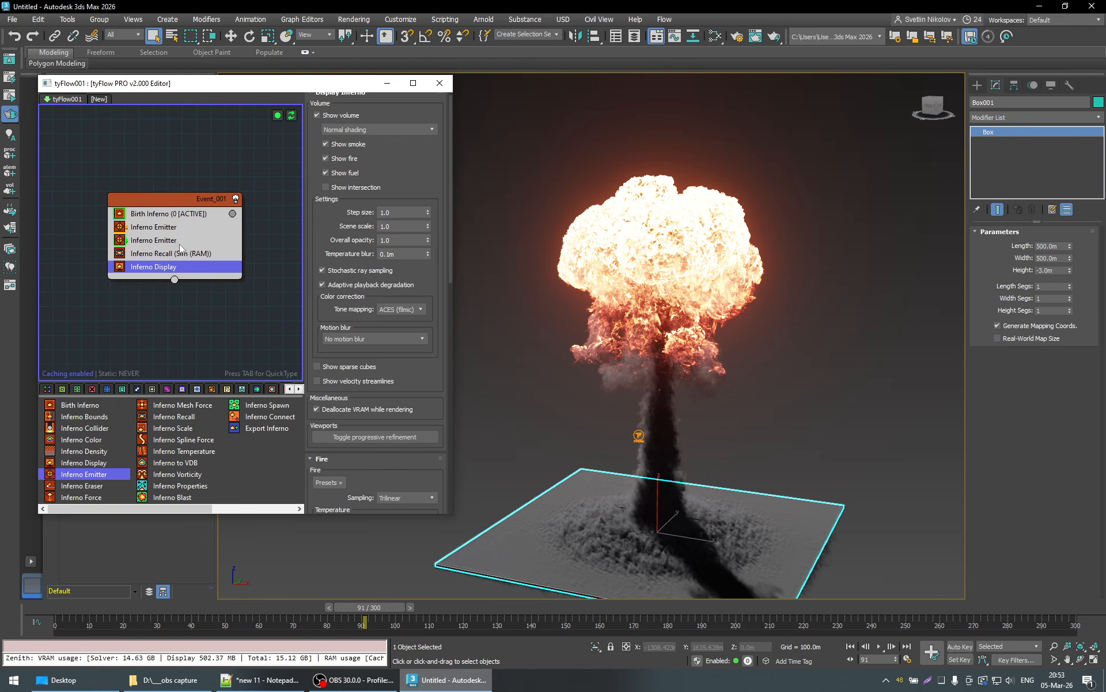
- Disable the Min temperature grid expansion in Birth Inferno's adaptive grid settings
left_click(172, 214)
scroll(438, 363, "down", 6)
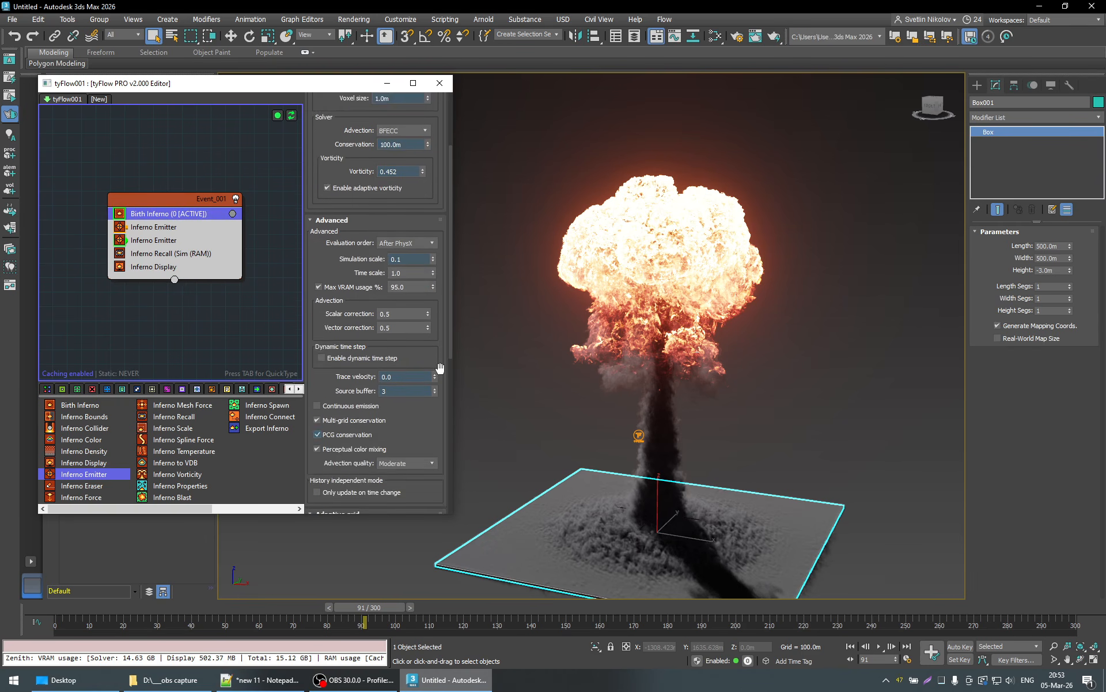
scroll(440, 368, "down", 4)
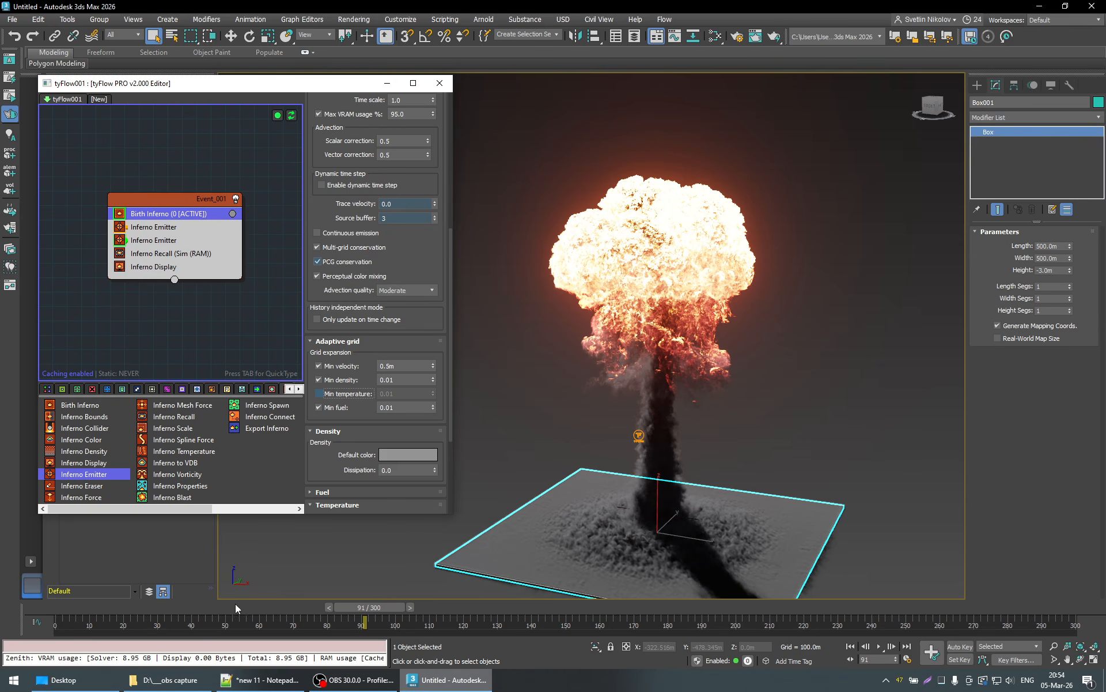
- Go back to frame 47 and move the tyFlow icon away from the mushroom cloud to about Y -282 m
left_click(235, 604)
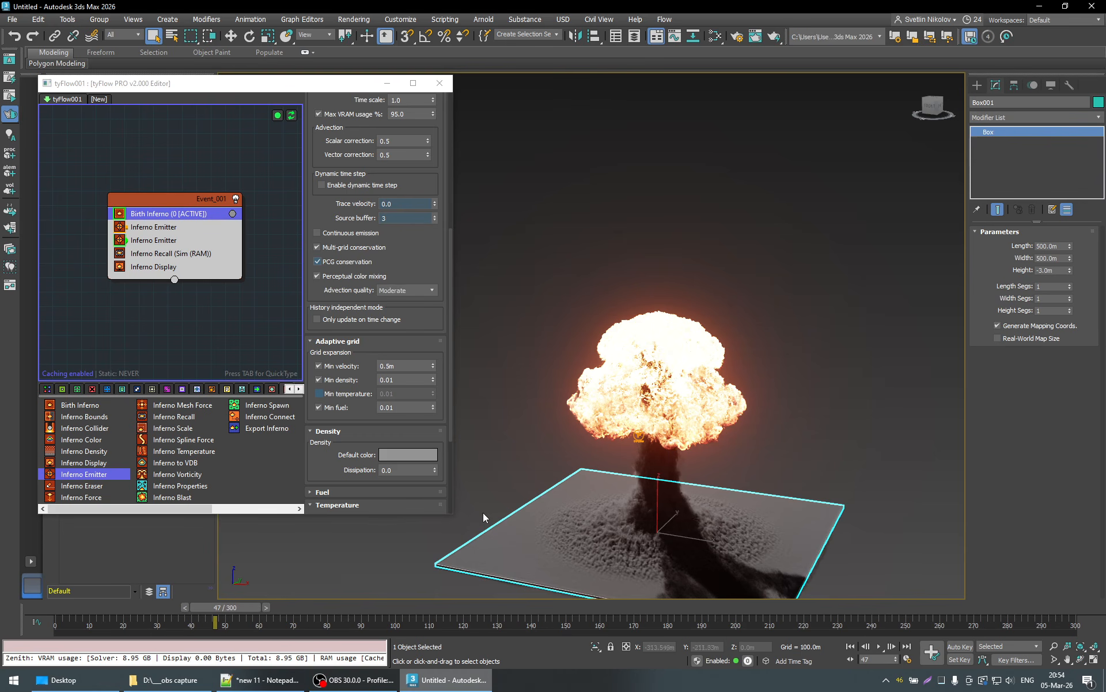
middle_click_drag(742, 463, 858, 458, "alt")
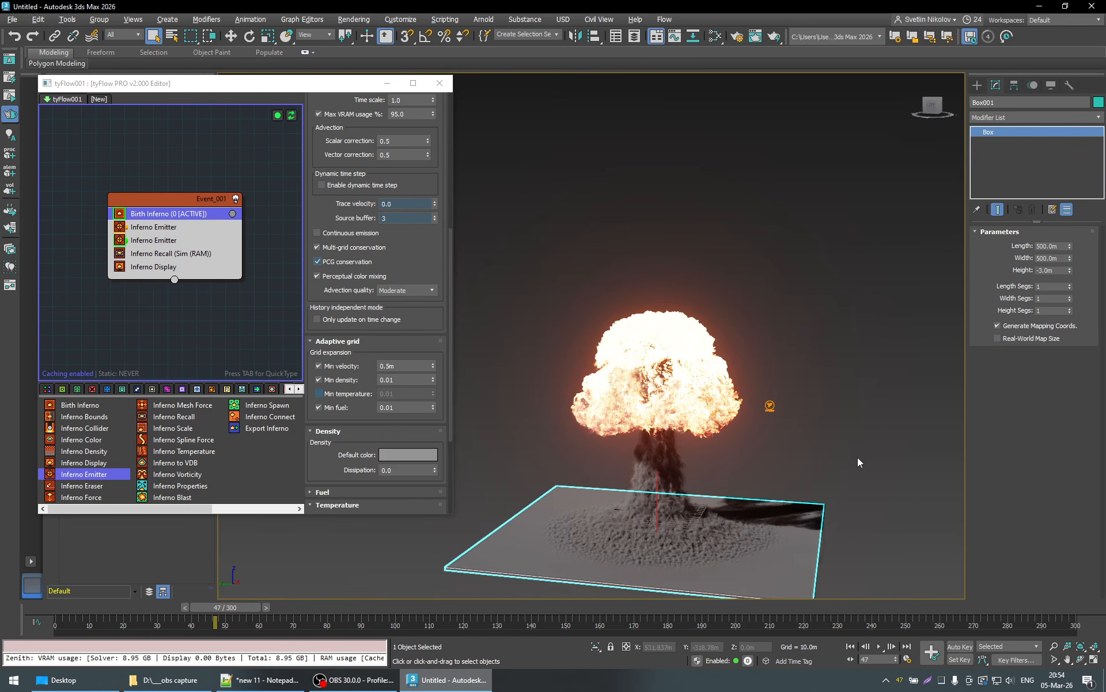
left_click(771, 406)
key("w")
key("q")
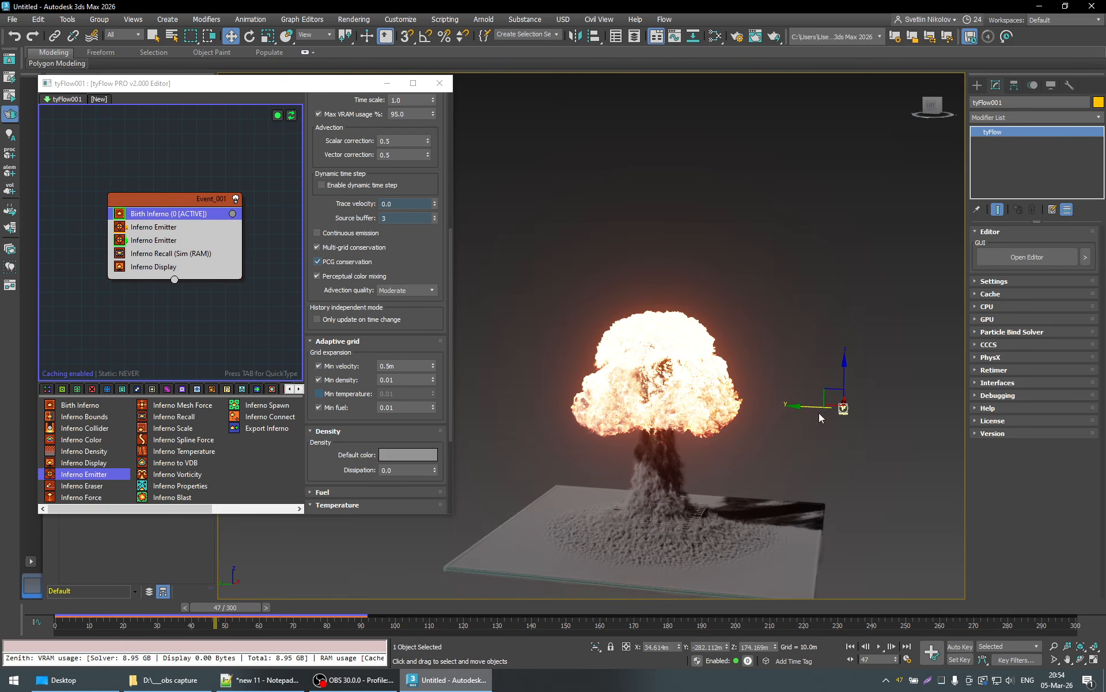
middle_click_drag(734, 423, 749, 453, "alt")
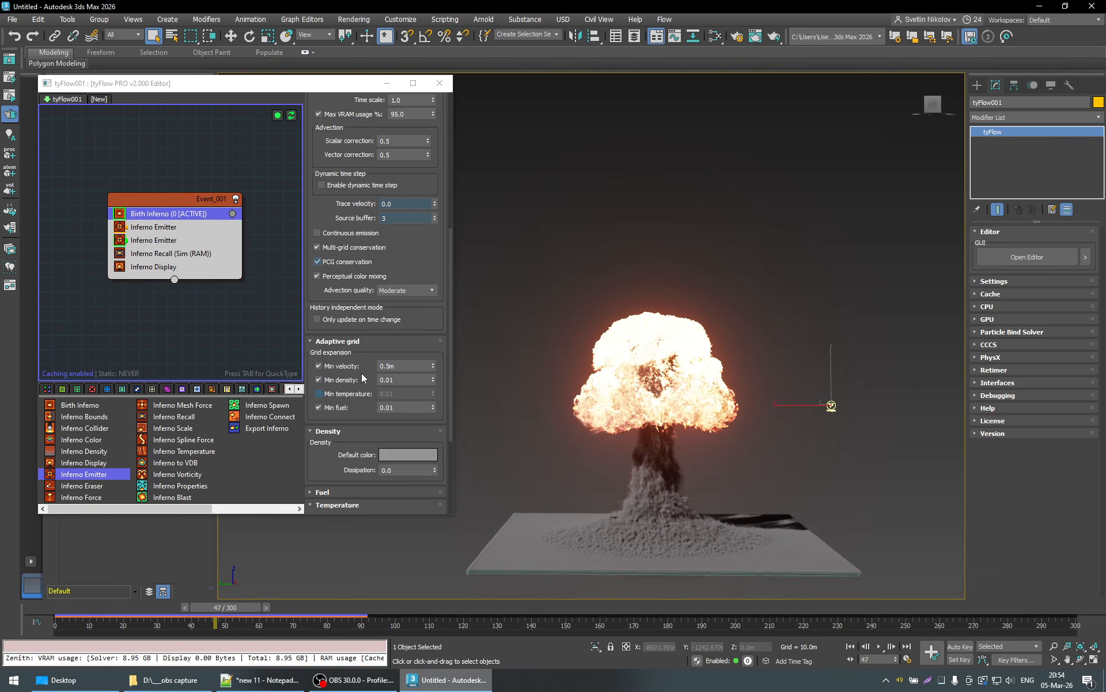
- Disable the Min fuel grid expansion in Birth Inferno's adaptive grid settings
left_click(318, 410)
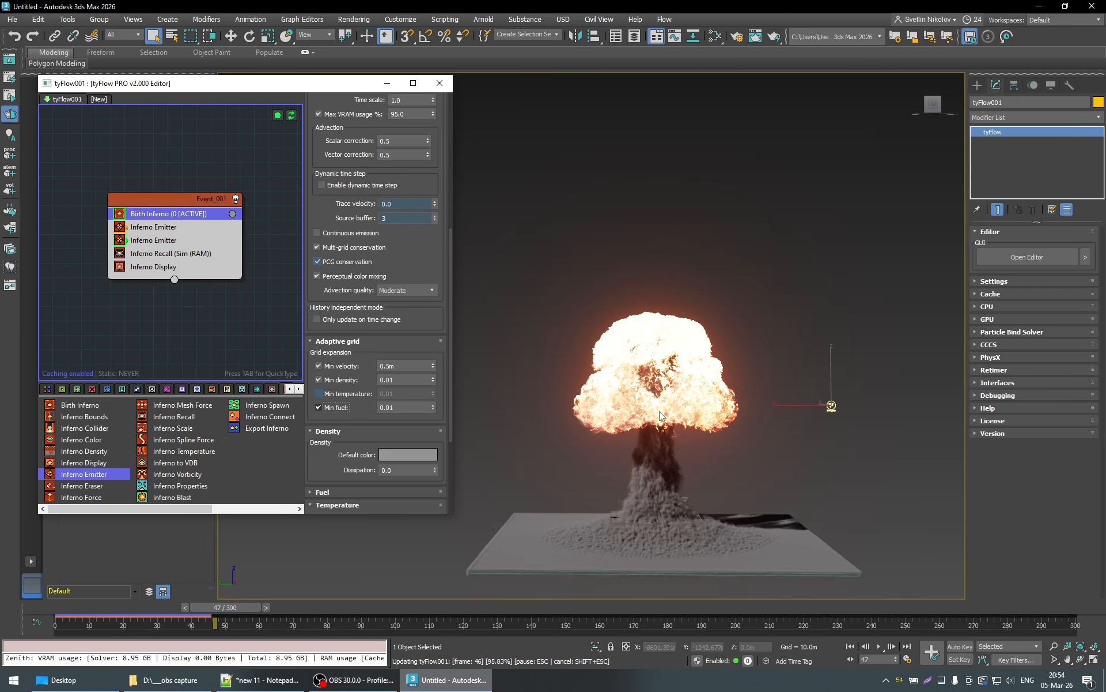
key("space")
scroll(659, 411, "up", 4)
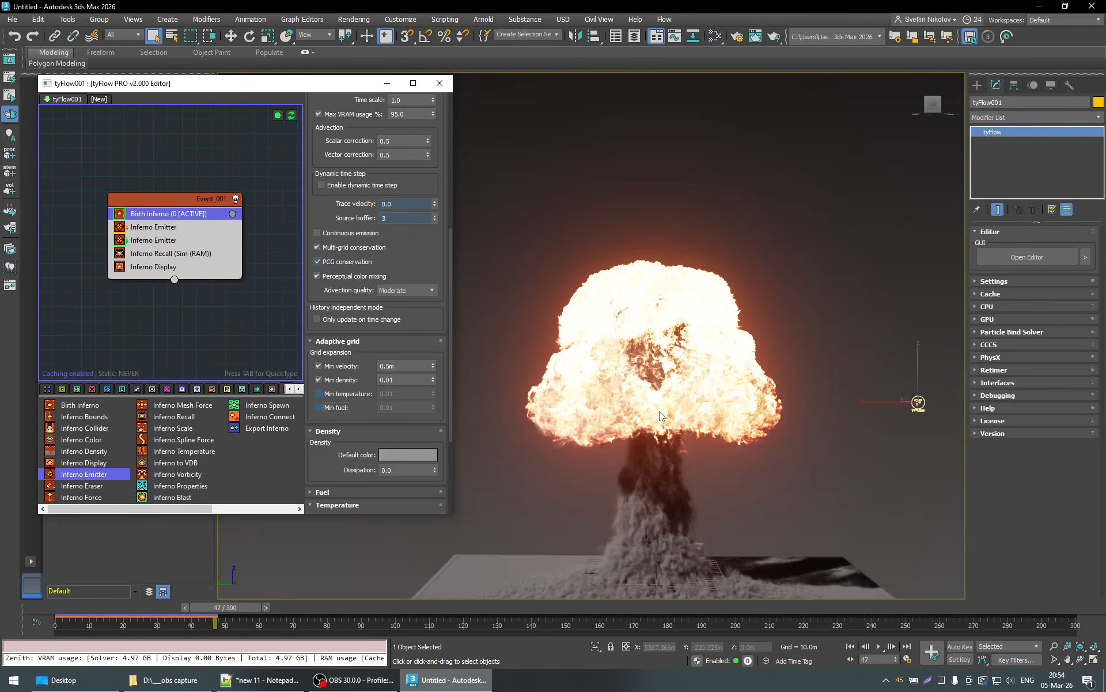
scroll(672, 329, "down", 4)
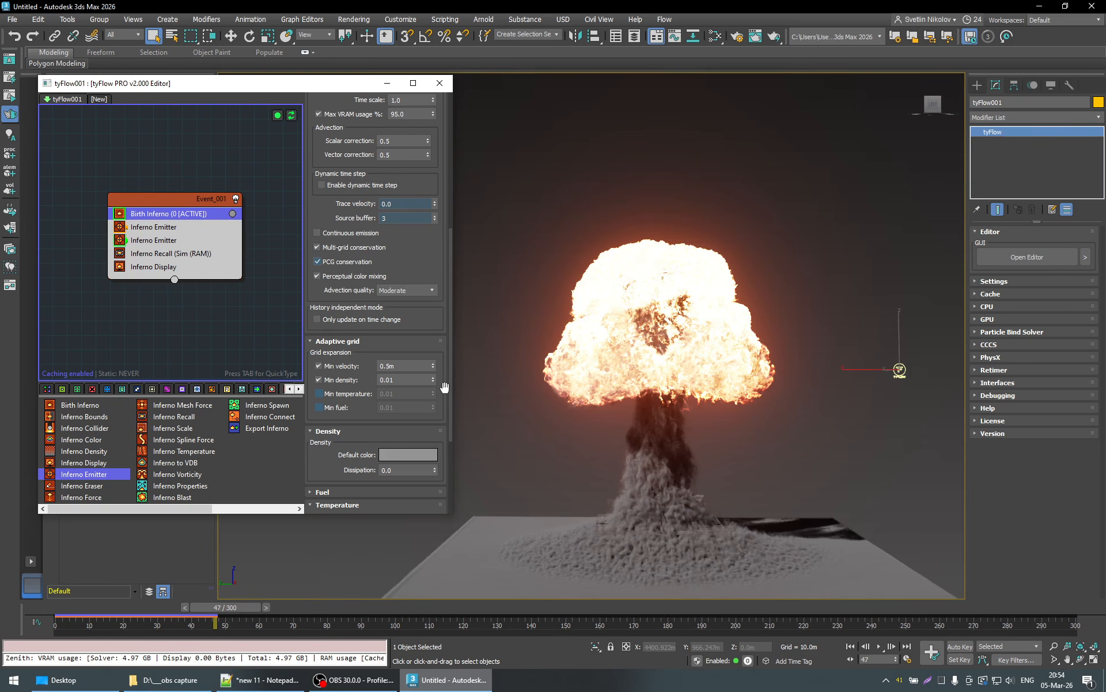
scroll(444, 385, "up", 1)
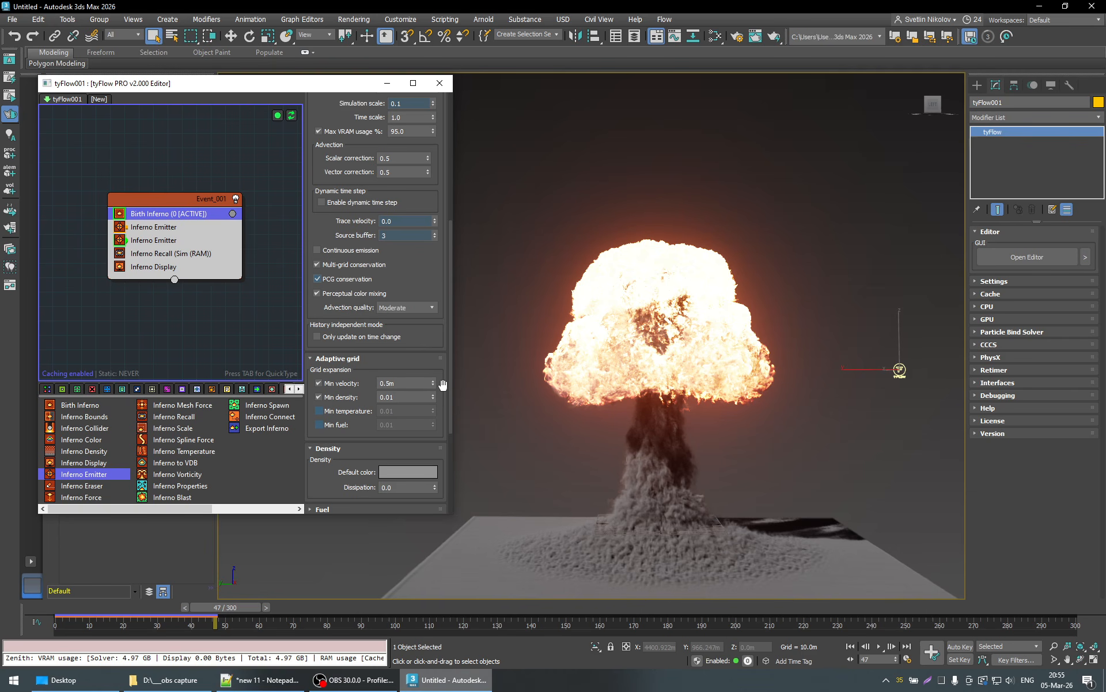
- Set Birth Inferno's Min velocity expansion threshold to 0.6 m and check the dedicated GPU memory usage in Task Manager
double_click(398, 384)
type("0.6")
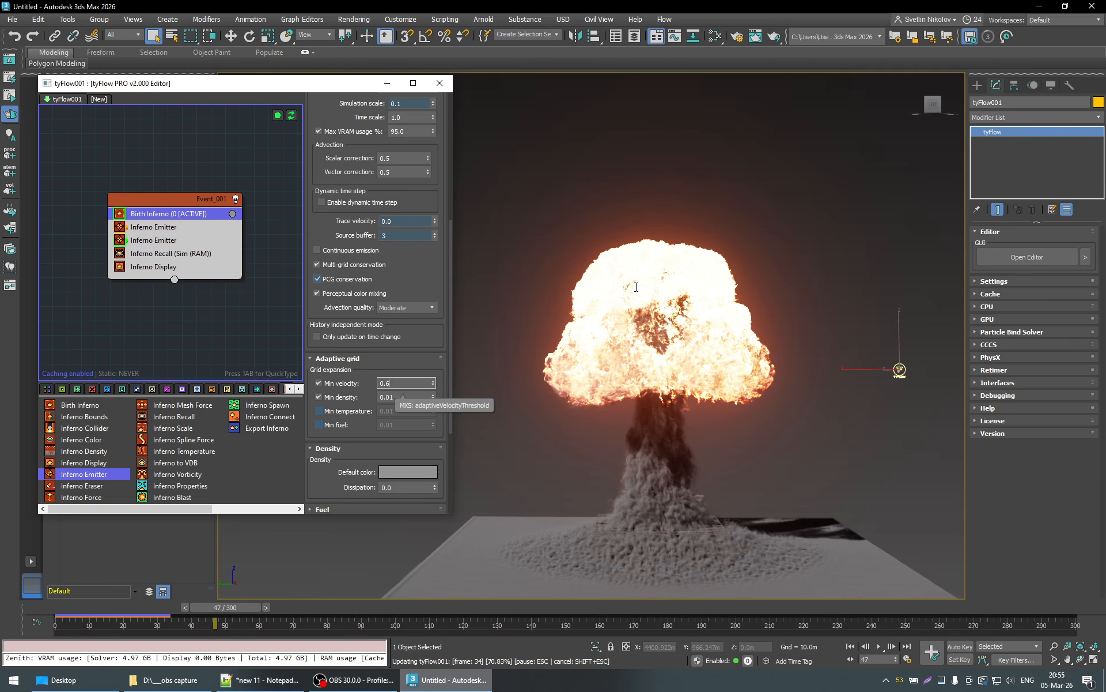
left_click(941, 680)
left_click(552, 360)
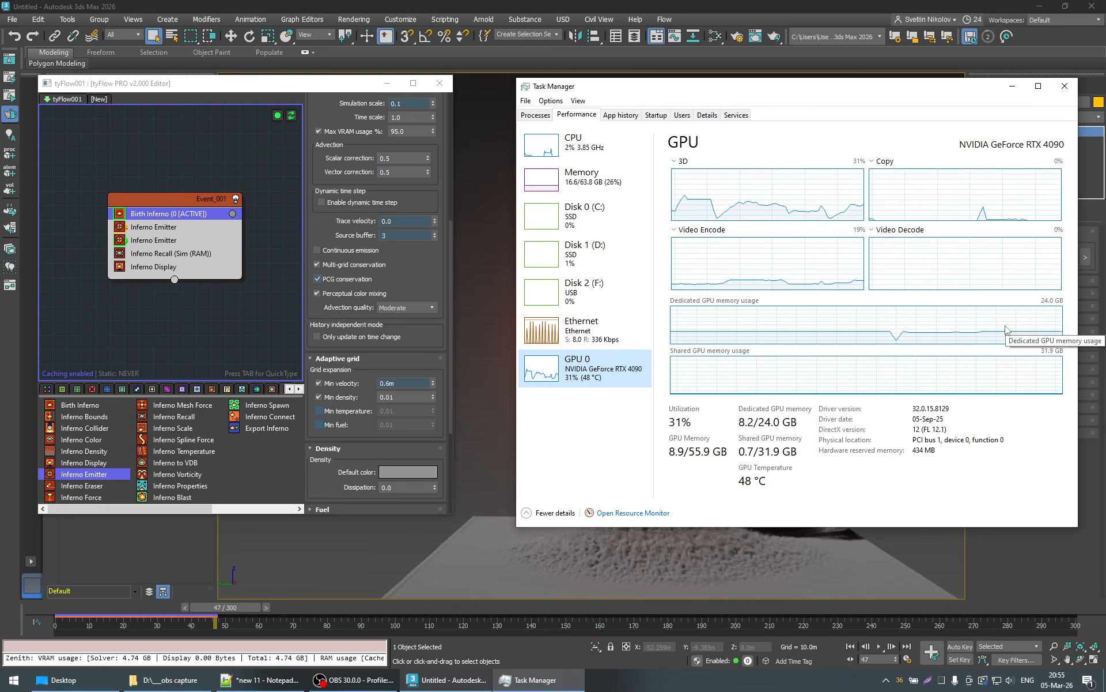
left_click(1012, 88)
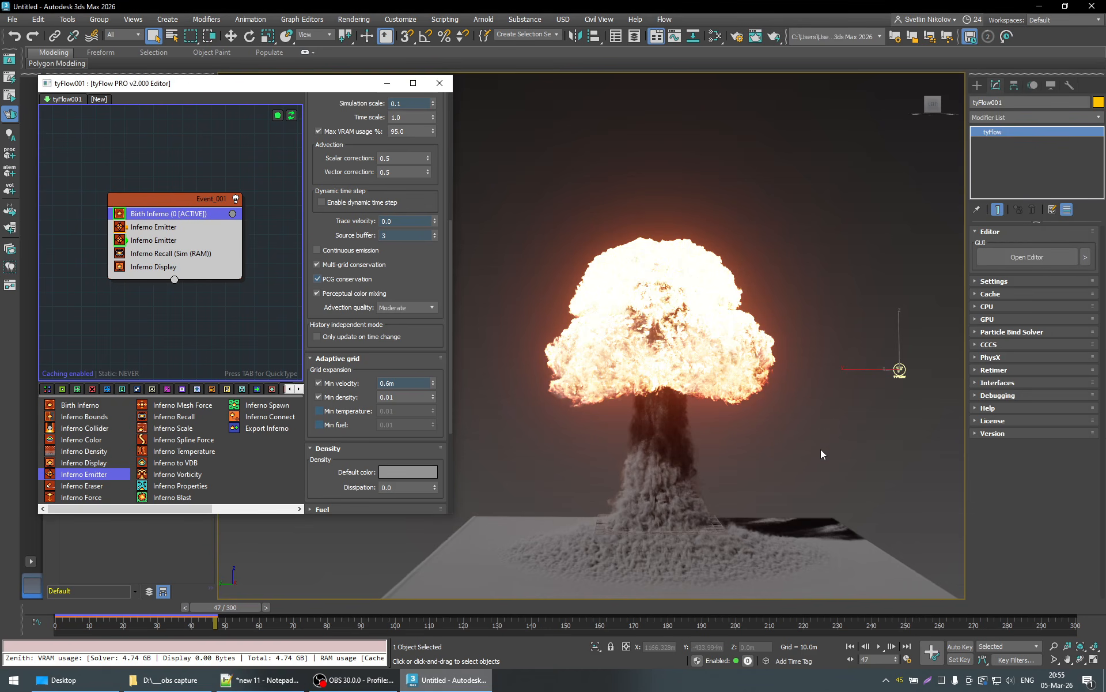
- Advance the simulation to frame 77 and examine the mushroom cloud alongside Birth Inferno's Min velocity and advanced settings
left_click(325, 607)
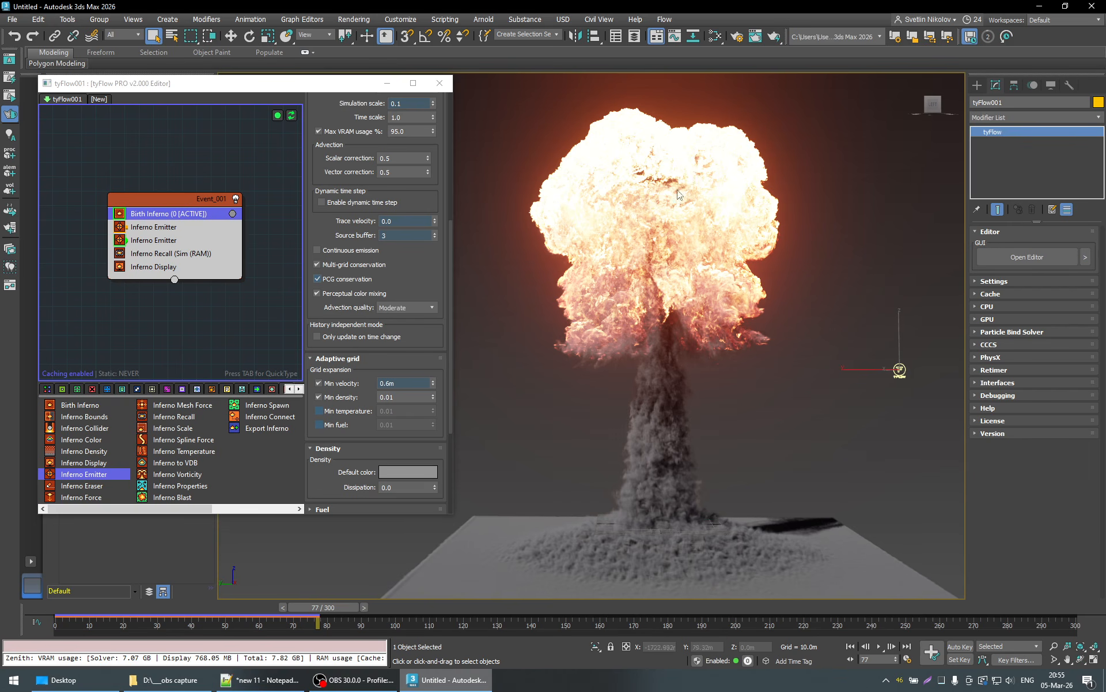
middle_click_drag(642, 329, 724, 285, "alt")
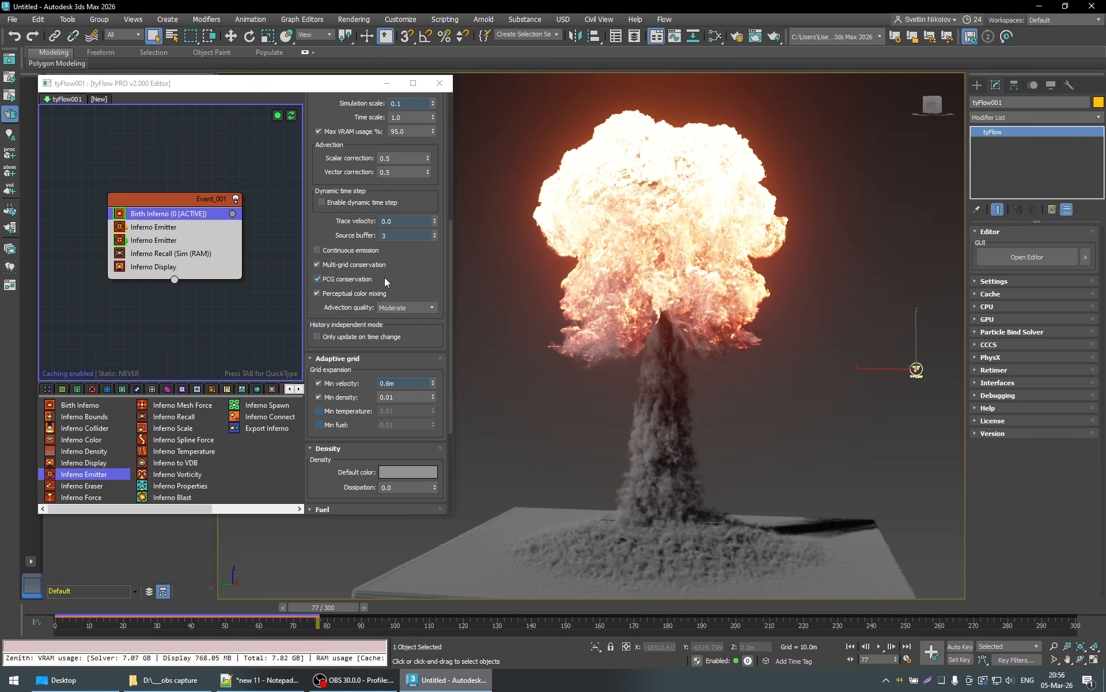
left_click(384, 383)
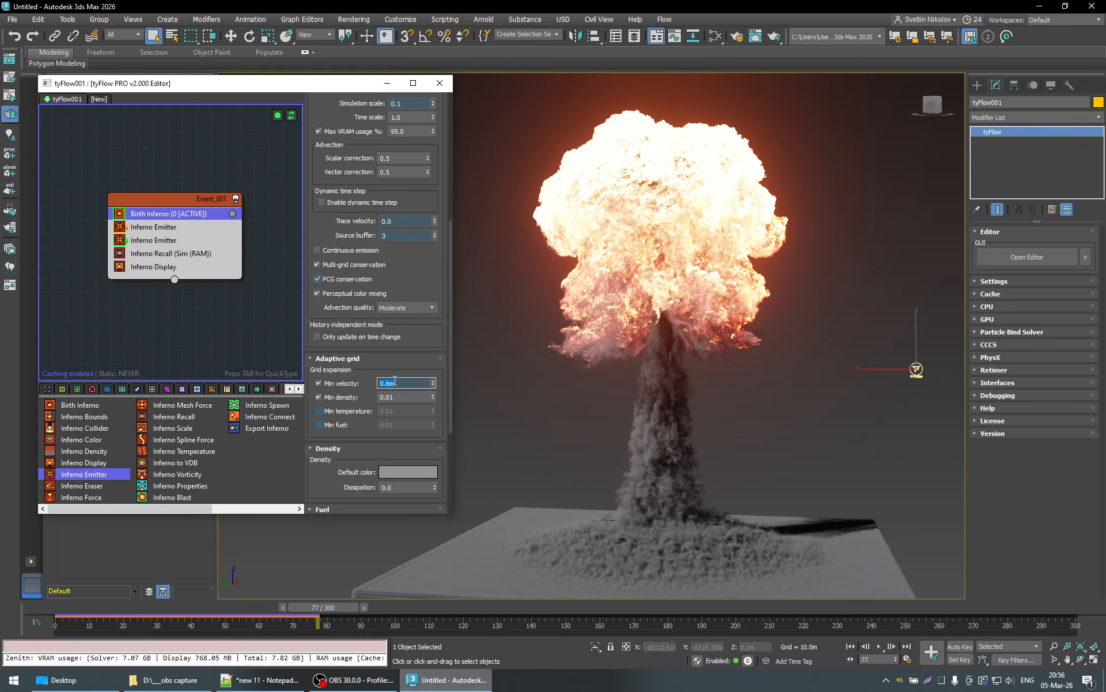
left_click(441, 290)
left_click(400, 386)
scroll(442, 371, "up", 3)
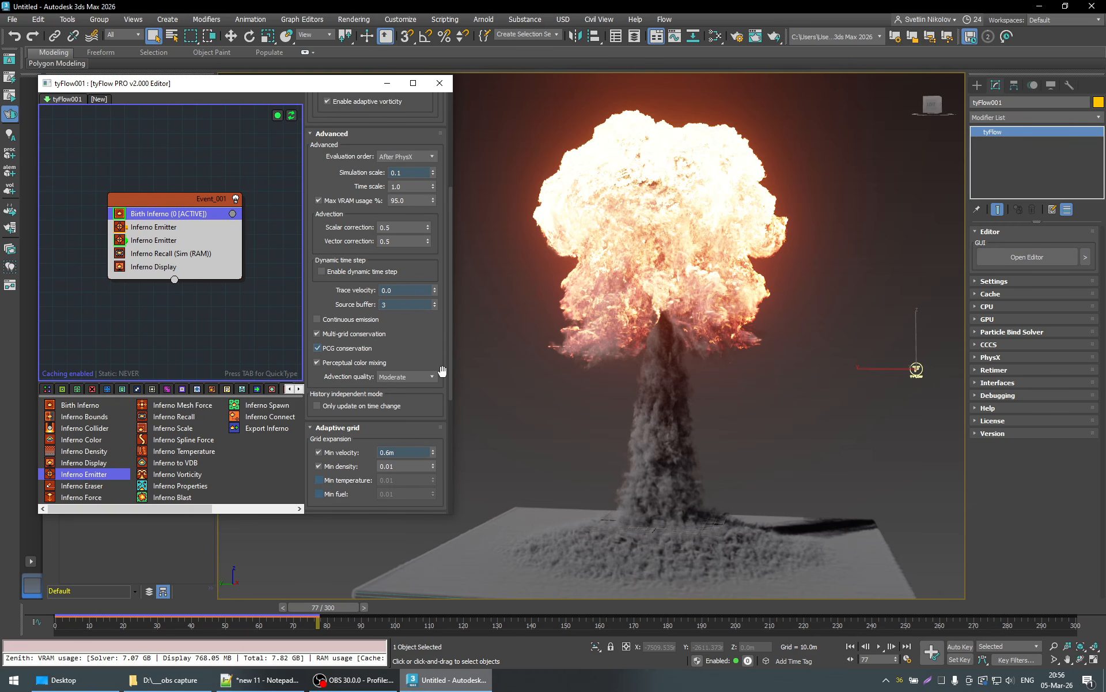
scroll(443, 371, "up", 4)
- Toggle the sparse cubes in Inferno Display to compare the grid extent with the mushroom cloud, leaving them hidden
left_click(127, 267)
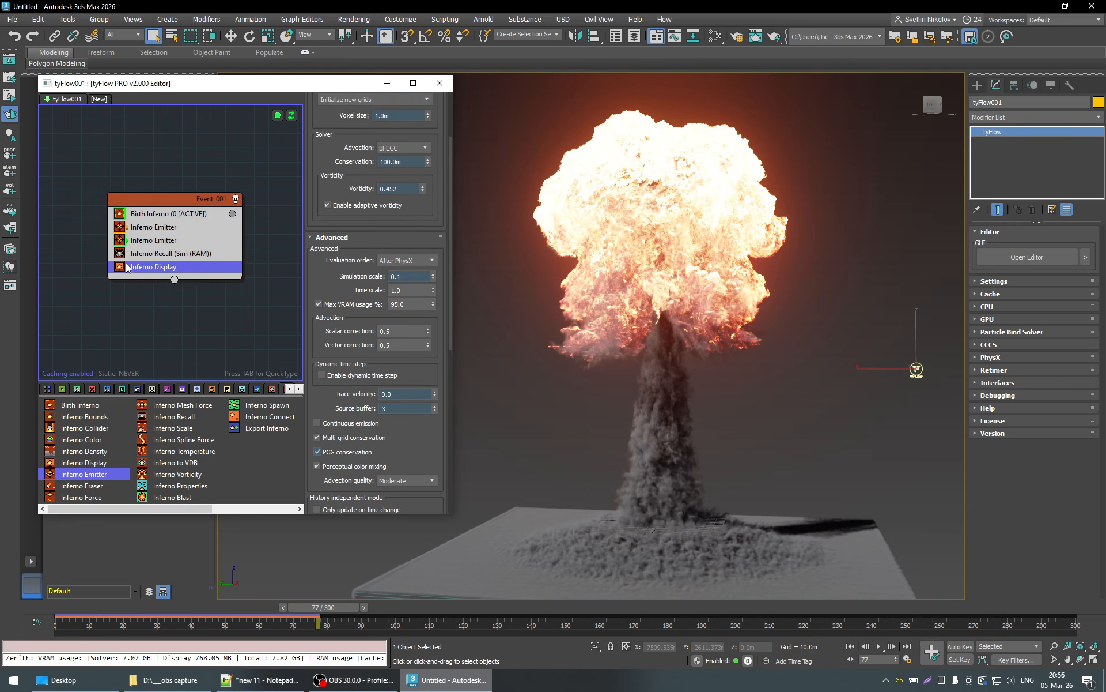
left_click(353, 281)
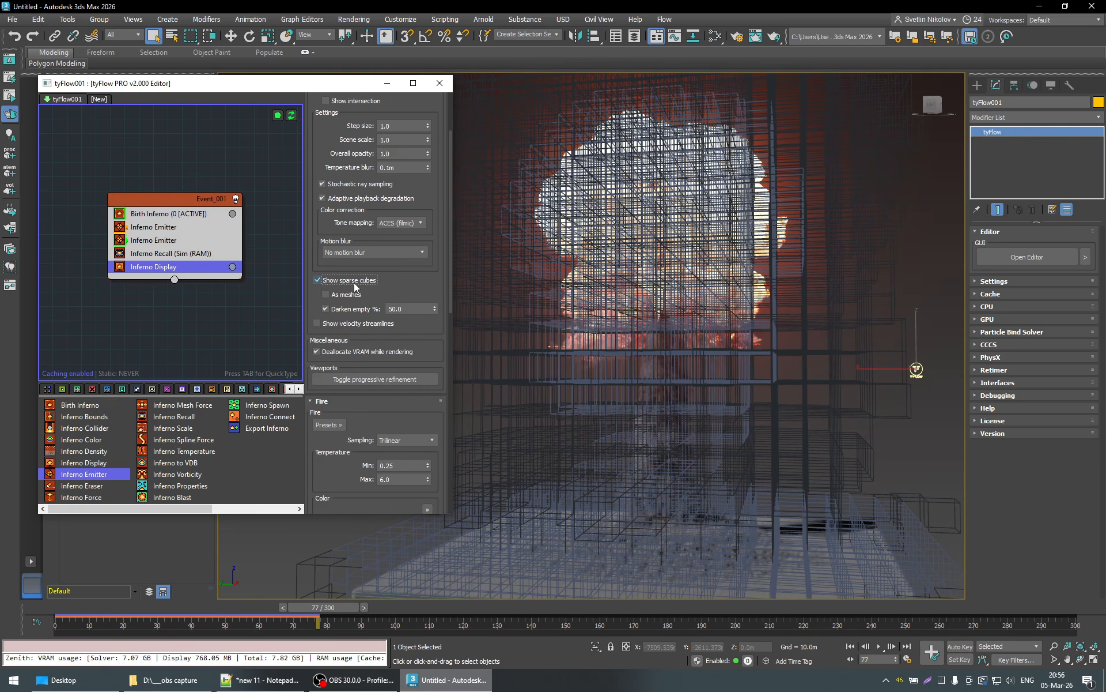
scroll(654, 299, "down", 3)
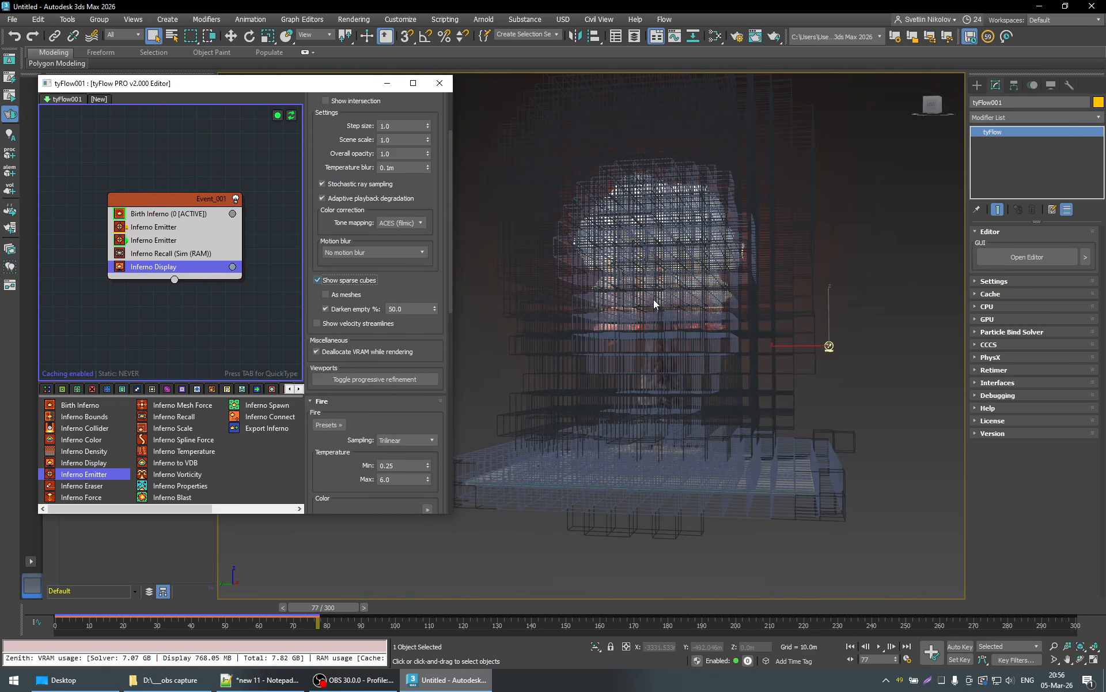
left_click(351, 280)
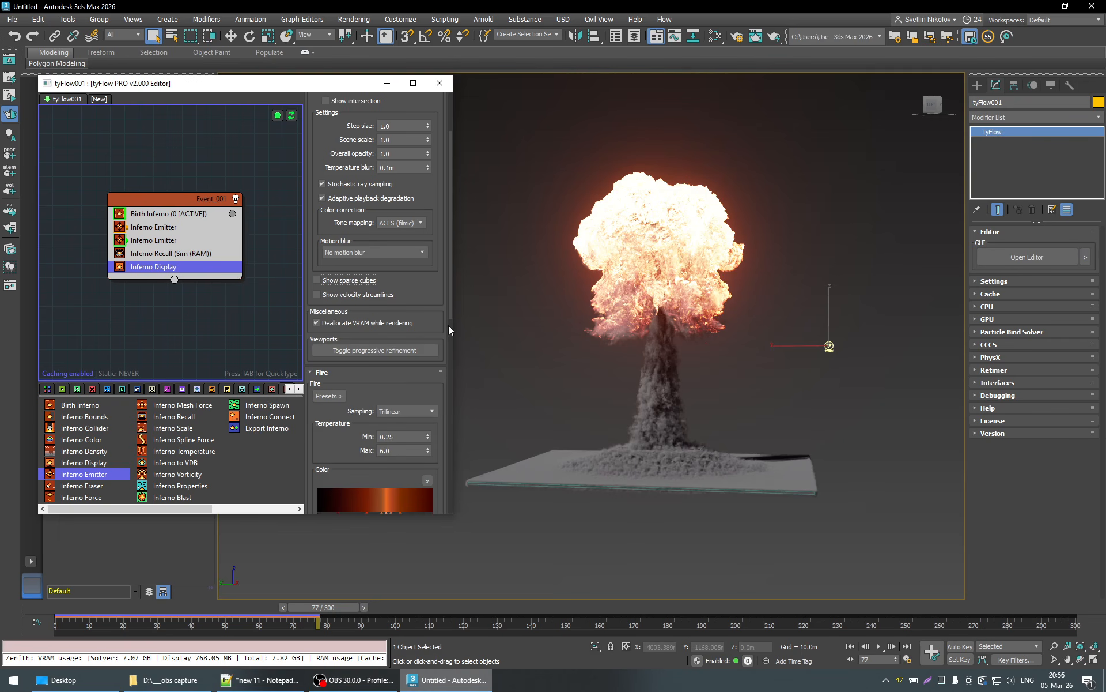
left_click(350, 281)
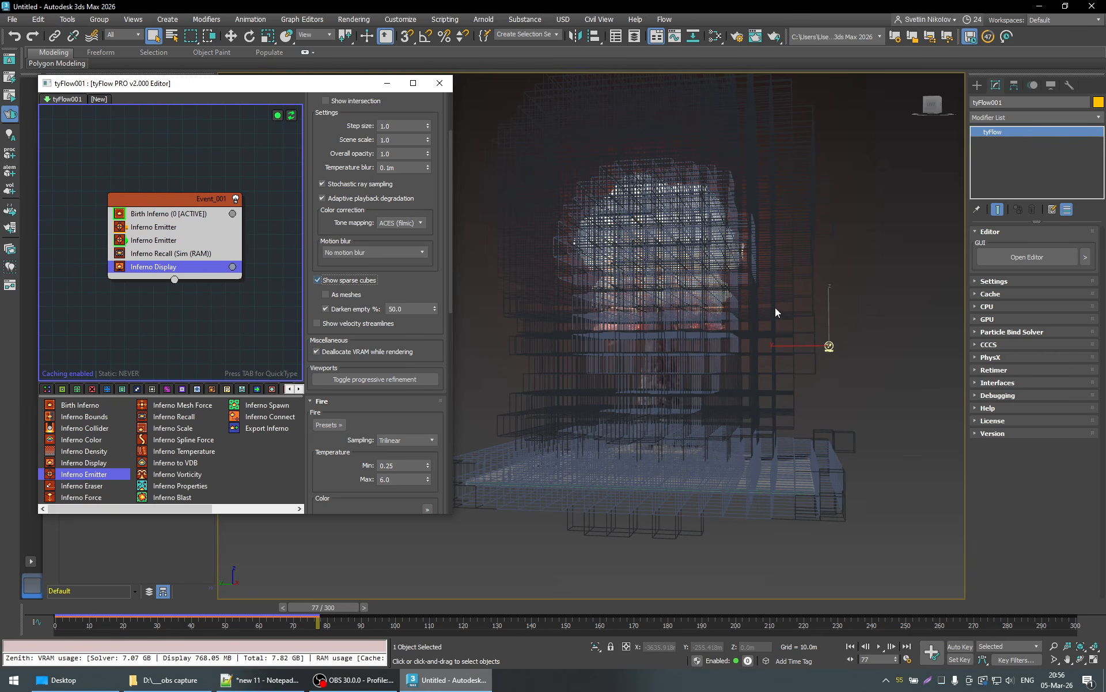
left_click(318, 280)
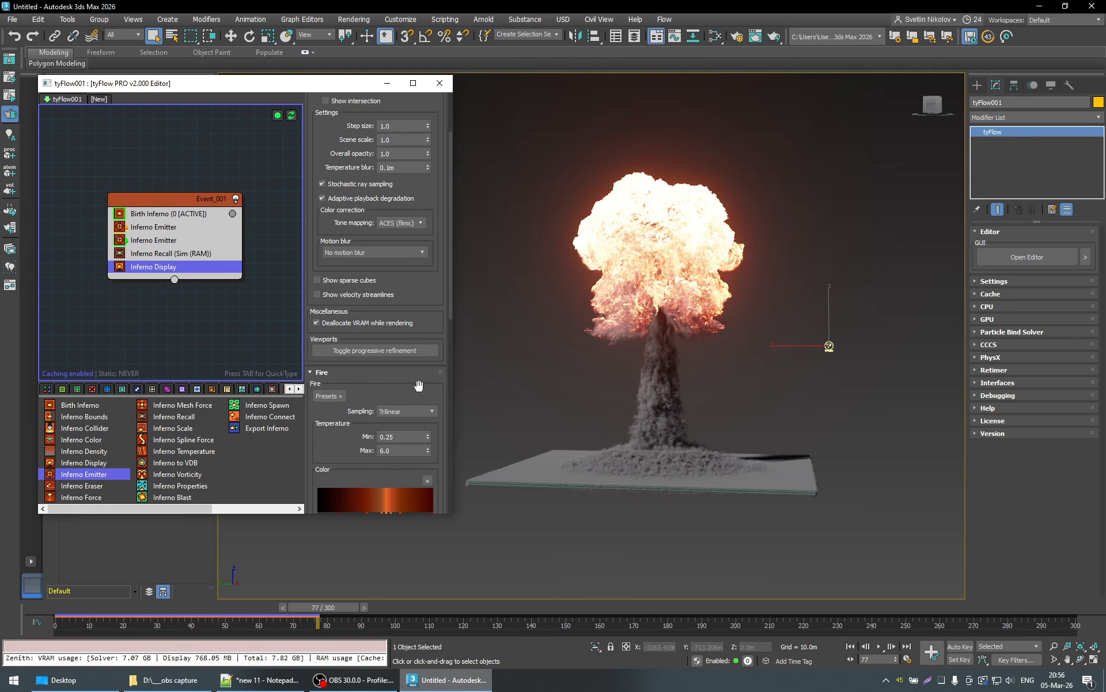
- Advance the simulation to frame 95 and compare the emission channels and velocity settings of the two Inferno Emitters
left_click(380, 606)
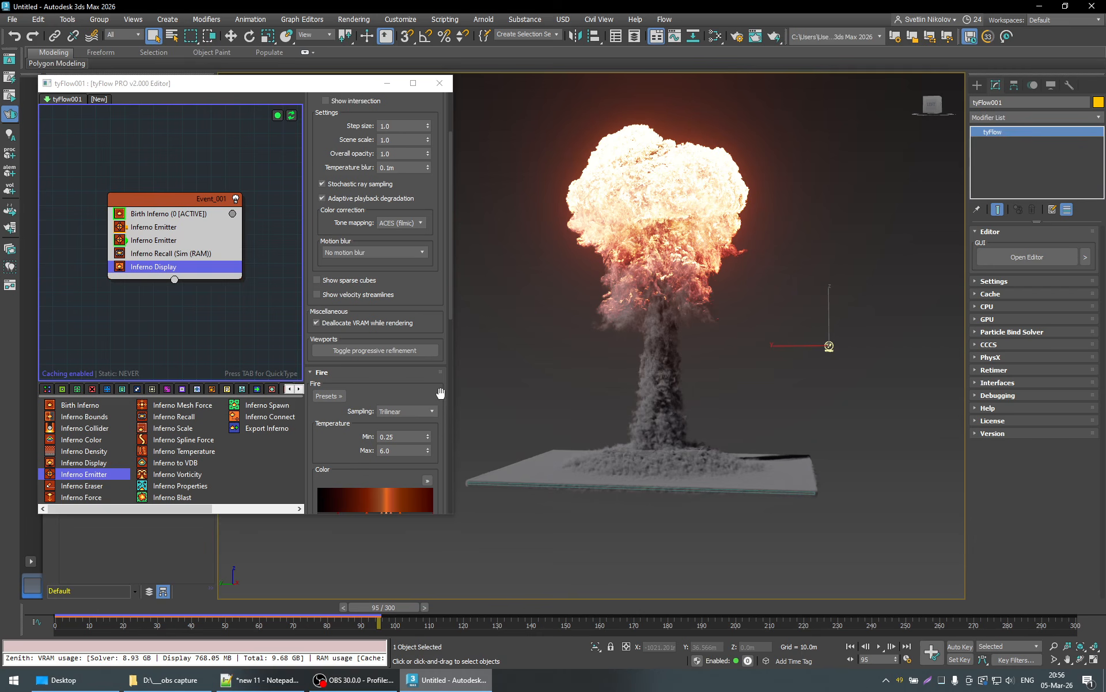
middle_click_drag(600, 383, 570, 392, "alt")
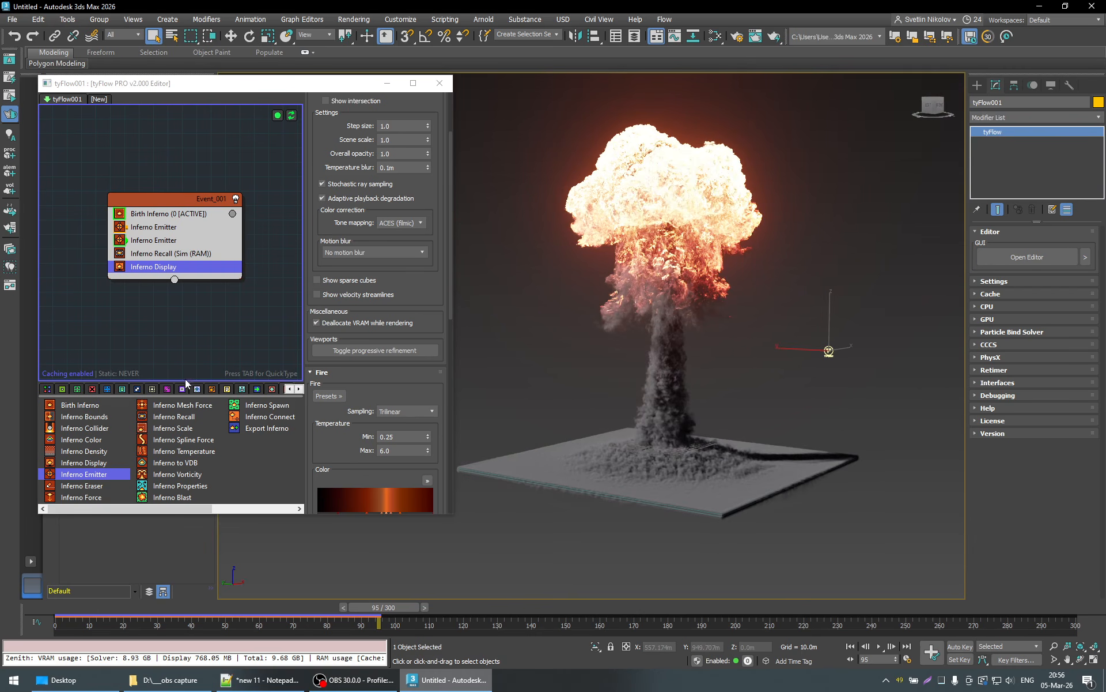
left_click(173, 229)
scroll(435, 337, "down", 2)
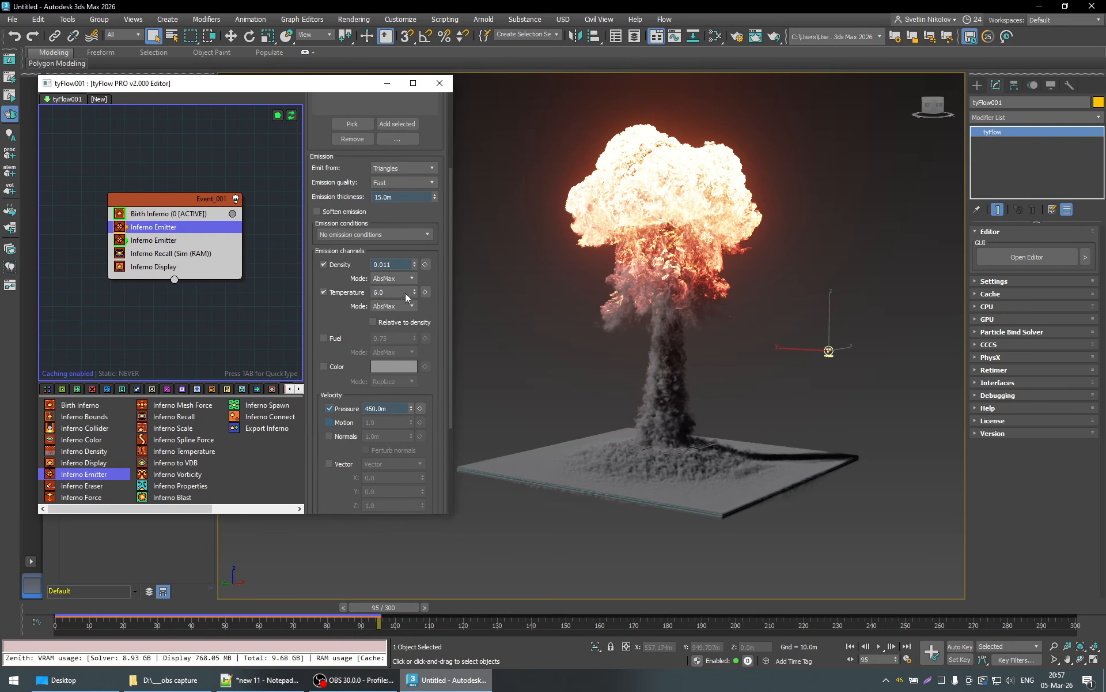
scroll(432, 300, "down", 5)
scroll(434, 305, "down", 2)
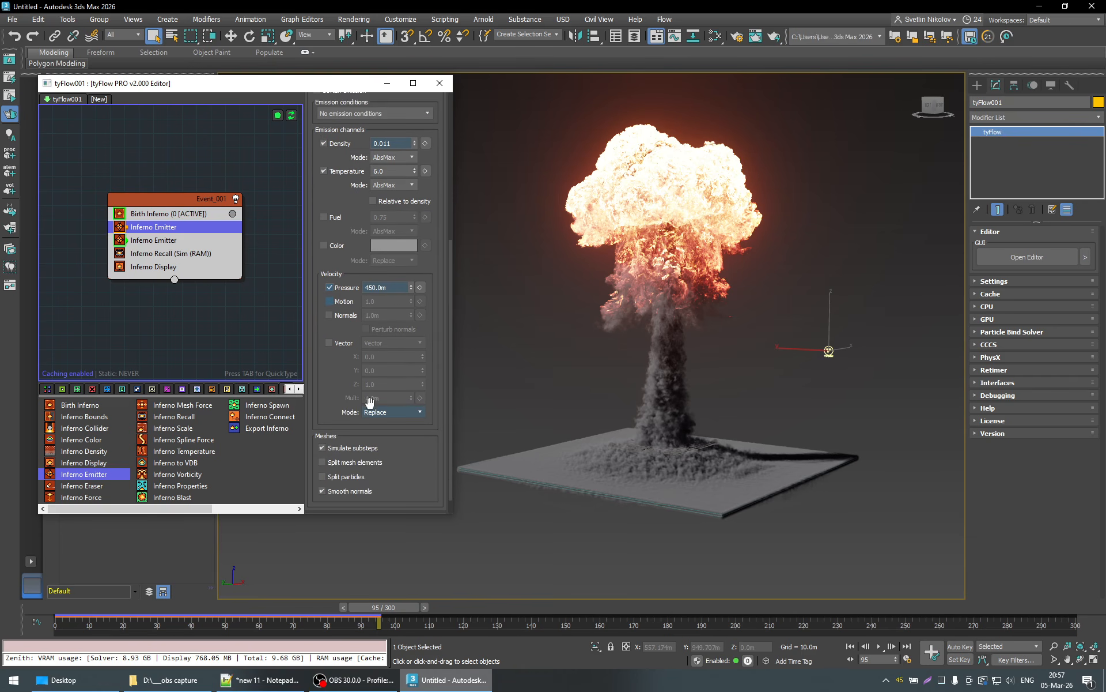
left_click(171, 241)
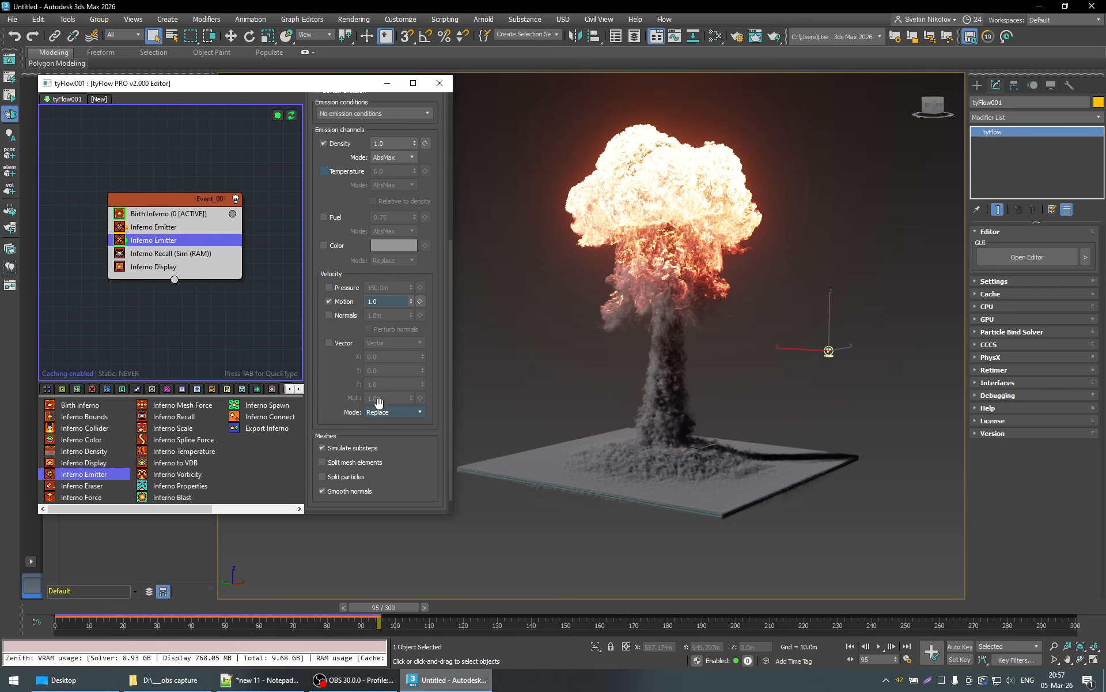
left_click(150, 228)
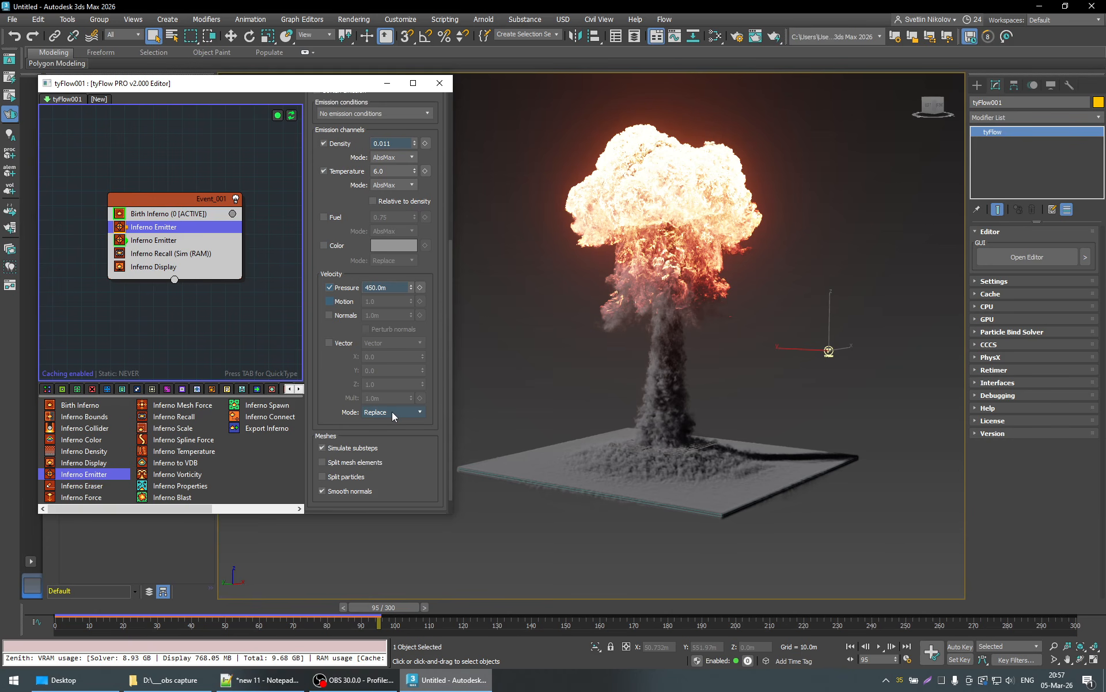
- Review the first Inferno Emitter's settings from its source objects to the available velocity mode options
scroll(446, 182, "up", 14)
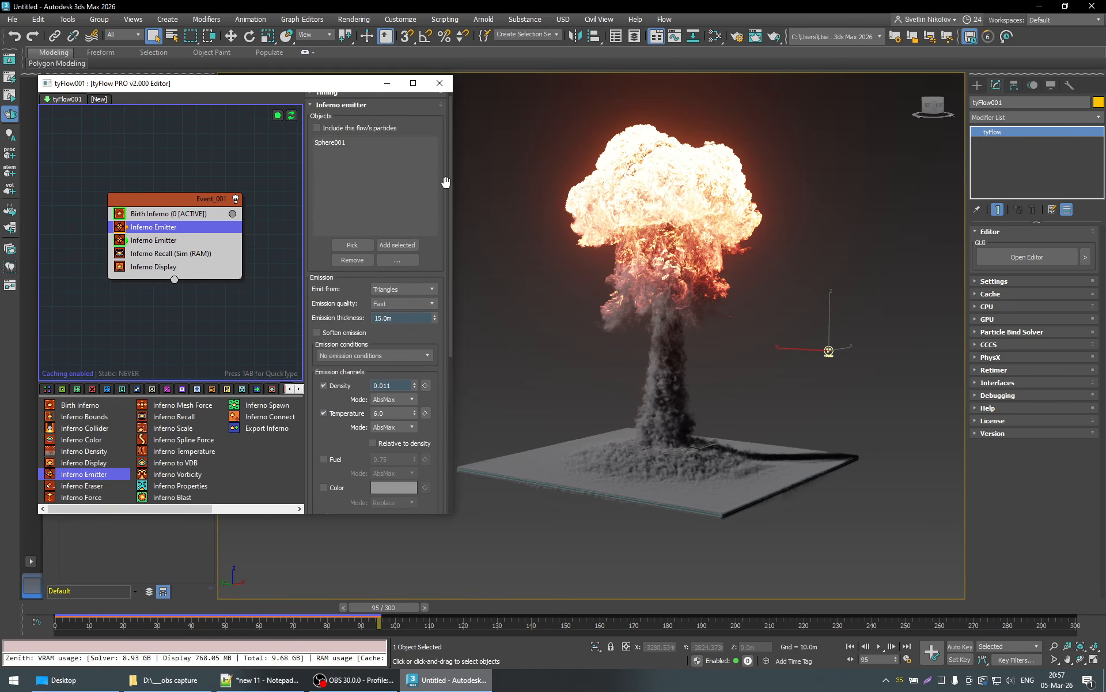
scroll(446, 182, "up", 1)
left_click(346, 98)
left_click(349, 98)
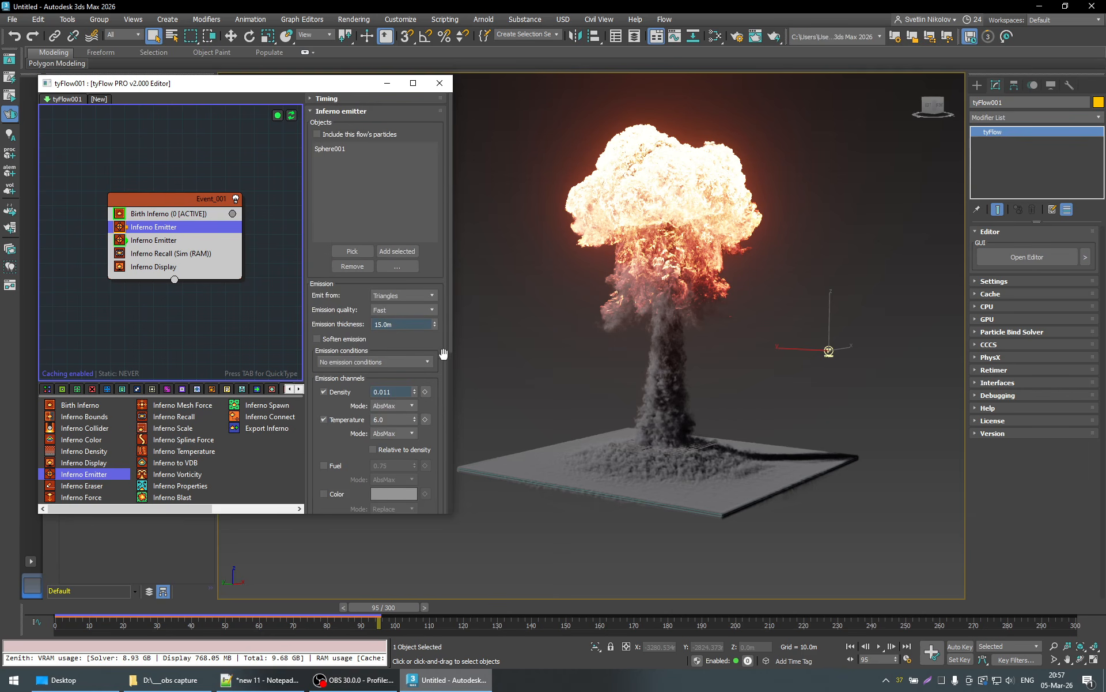
scroll(443, 353, "down", 10)
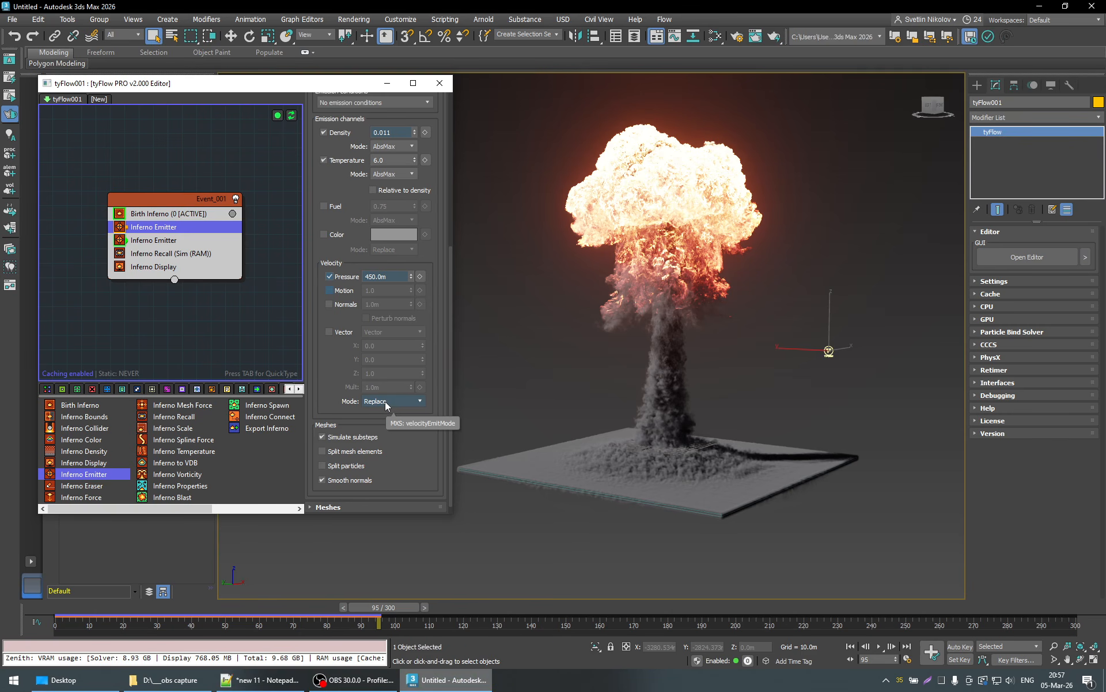
left_click(378, 402)
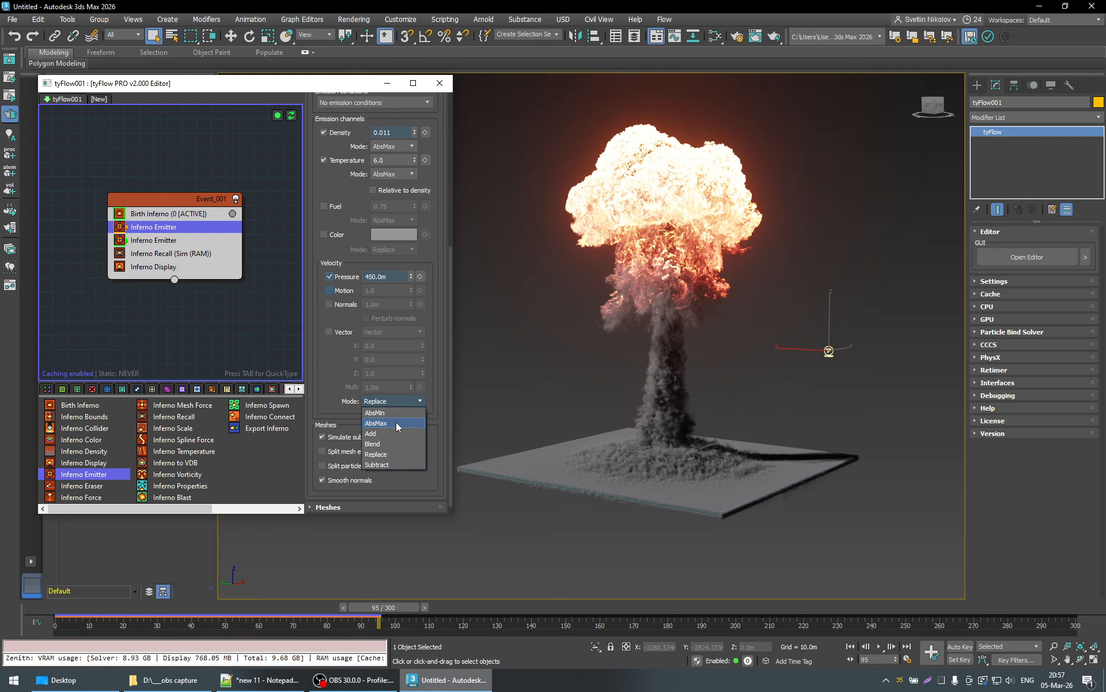
left_click(437, 399)
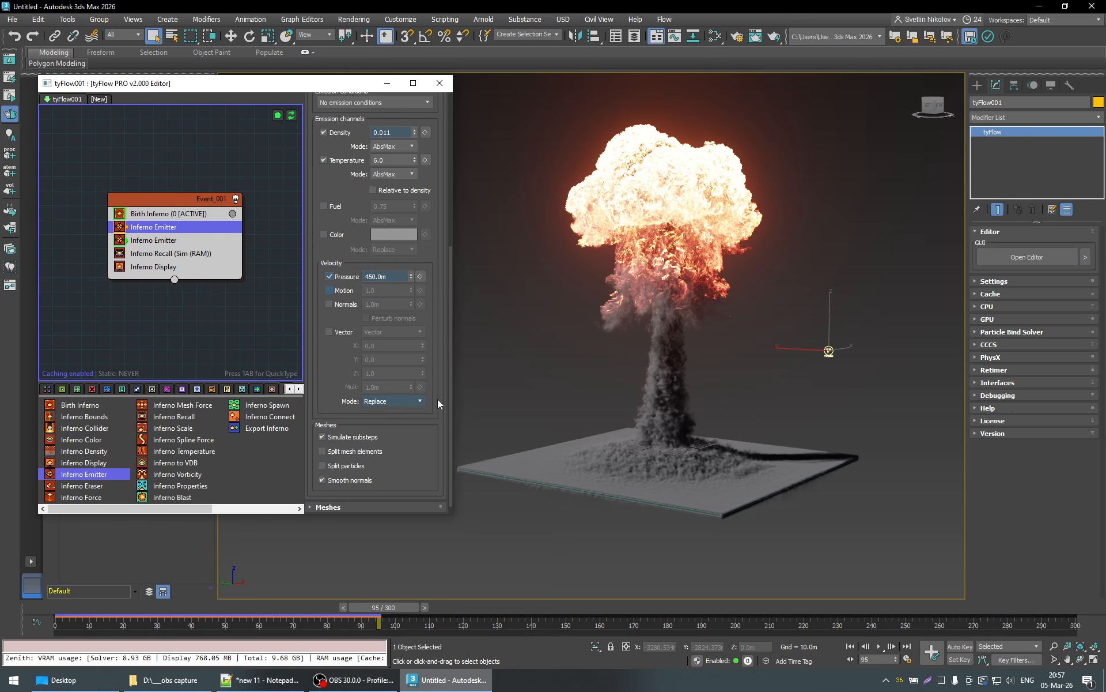
- Switch between the two Inferno Emitters and open the second one's density and motion velocity settings
left_click(160, 242)
left_click(173, 228)
double_click(161, 241)
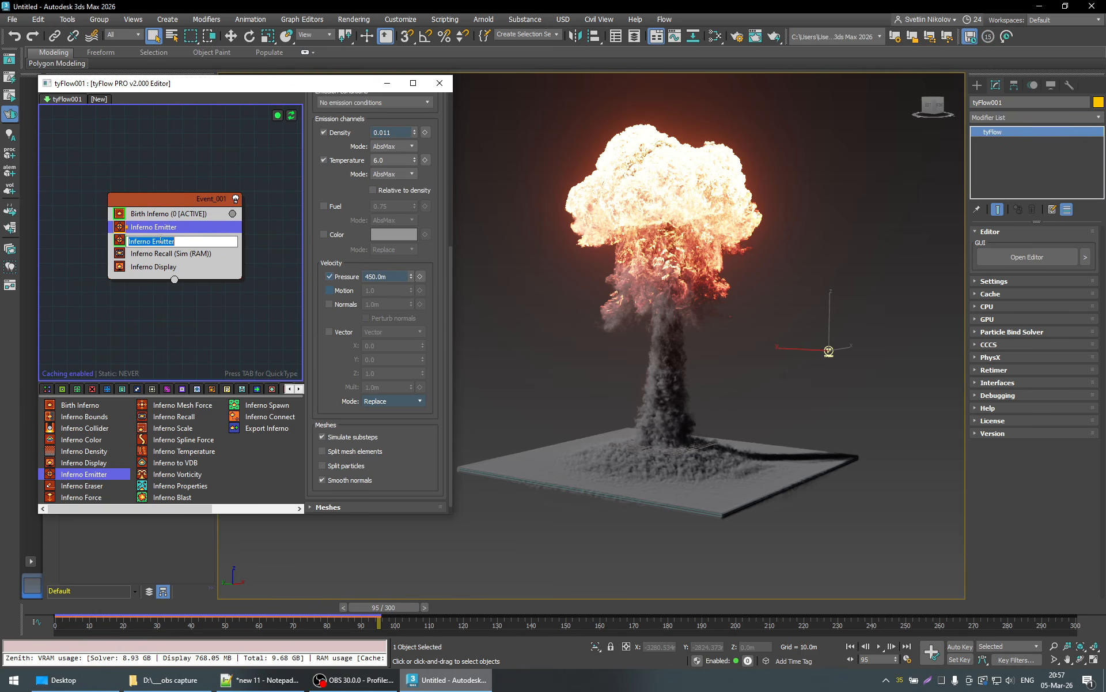
left_click(423, 264)
left_click(143, 242)
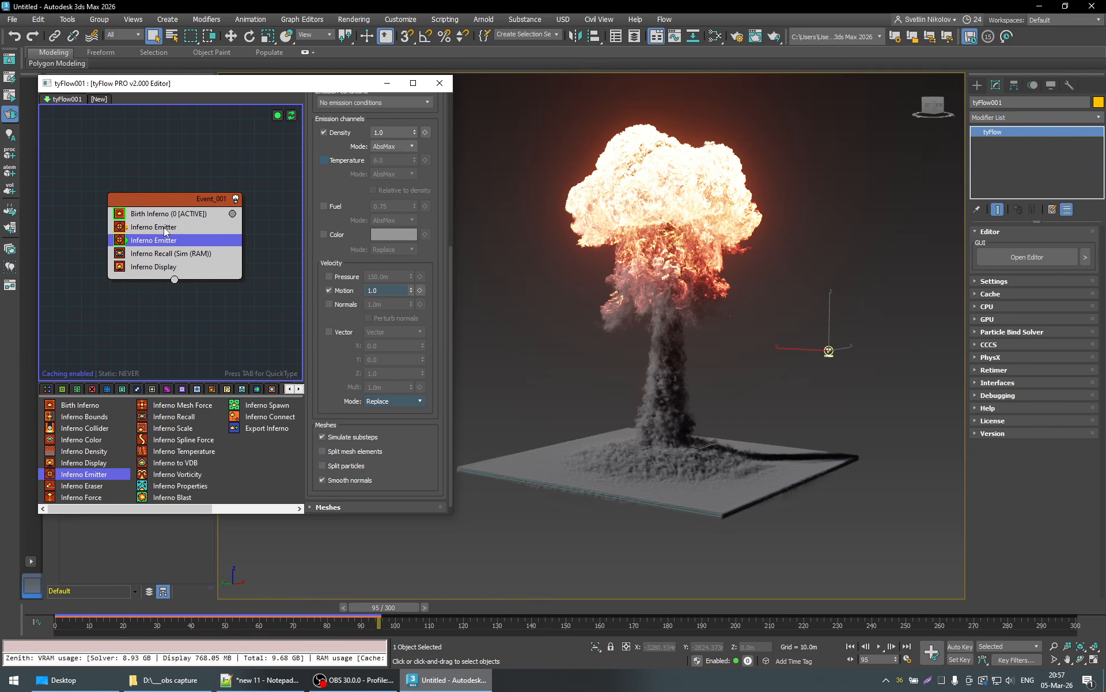
- Set the ground box's Z position to -32 m and examine the resimulated explosion from several sides
left_click(686, 508)
key("w")
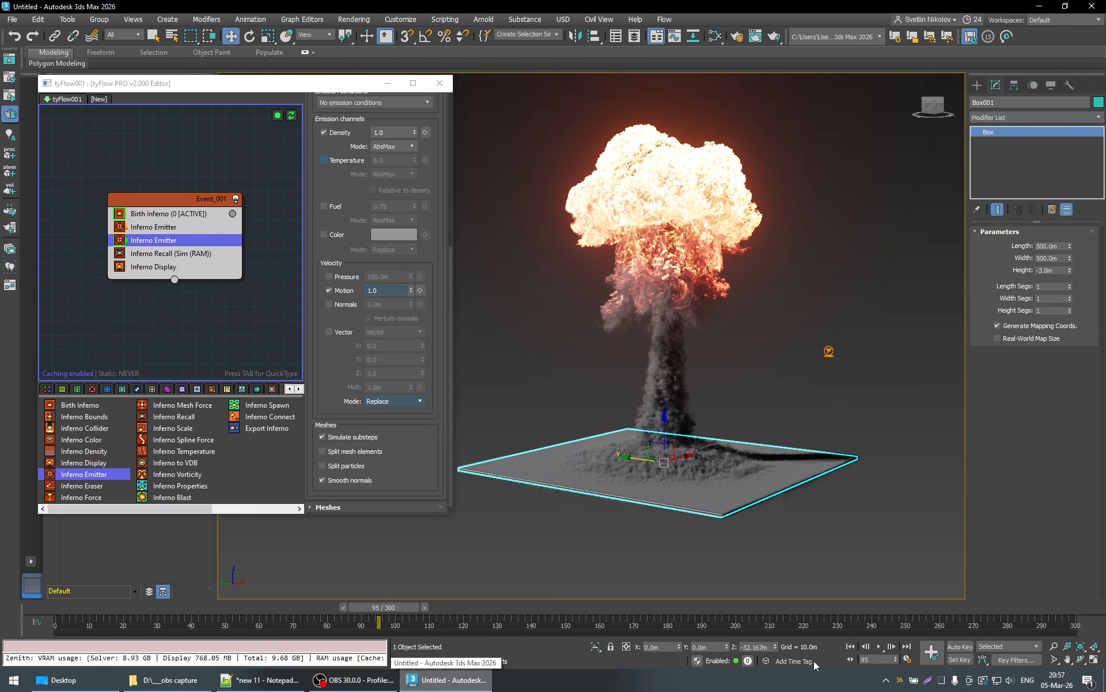
double_click(751, 647)
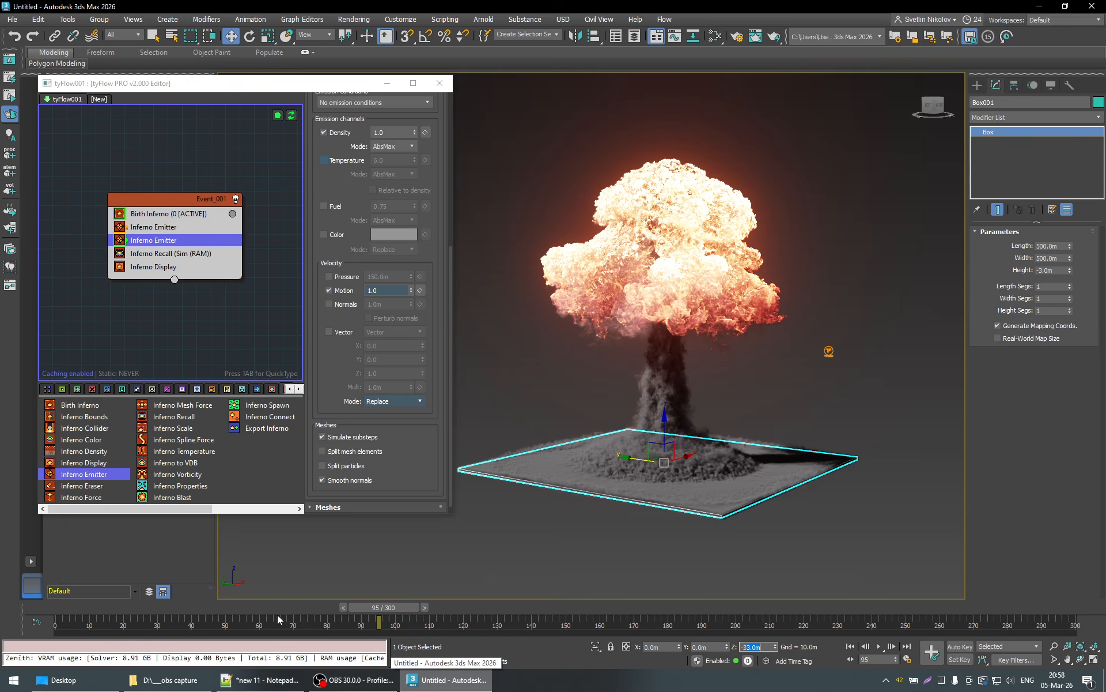
type("-32")
key("Return")
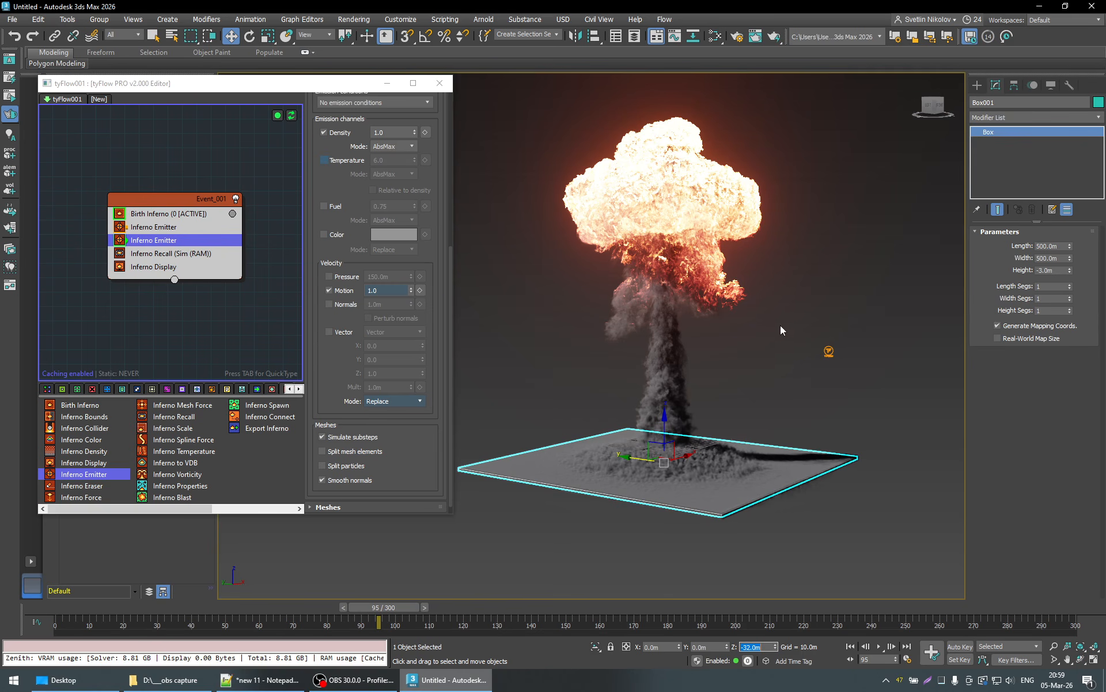
middle_click_drag(776, 364, 730, 168, "alt")
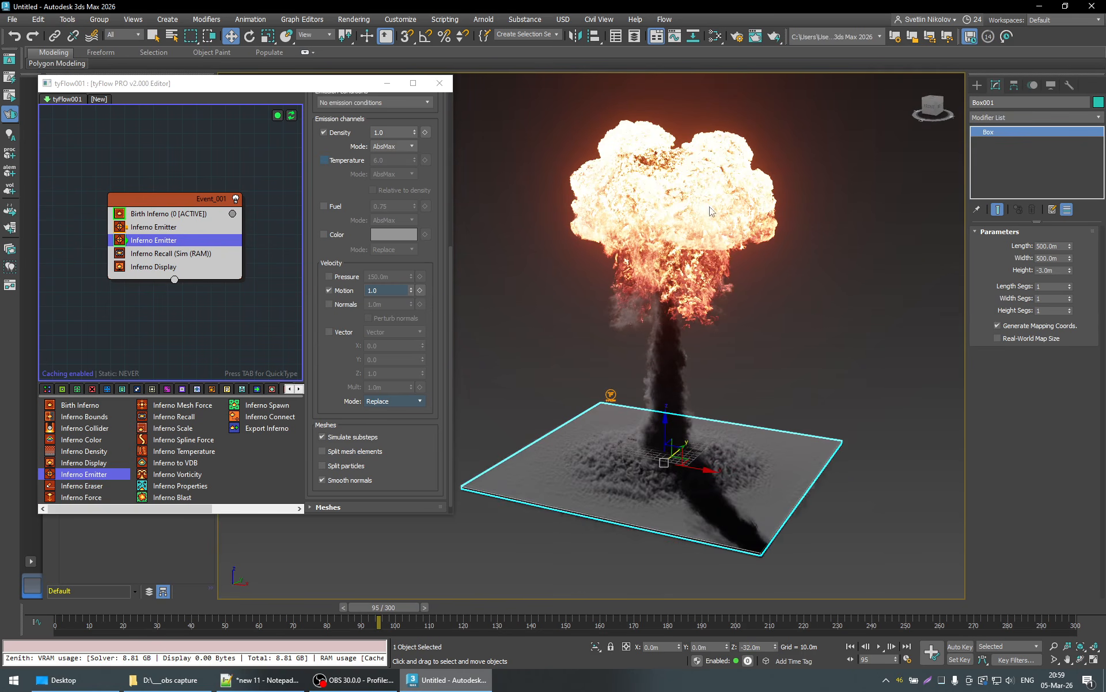
middle_click_drag(711, 211, 738, 204, "alt")
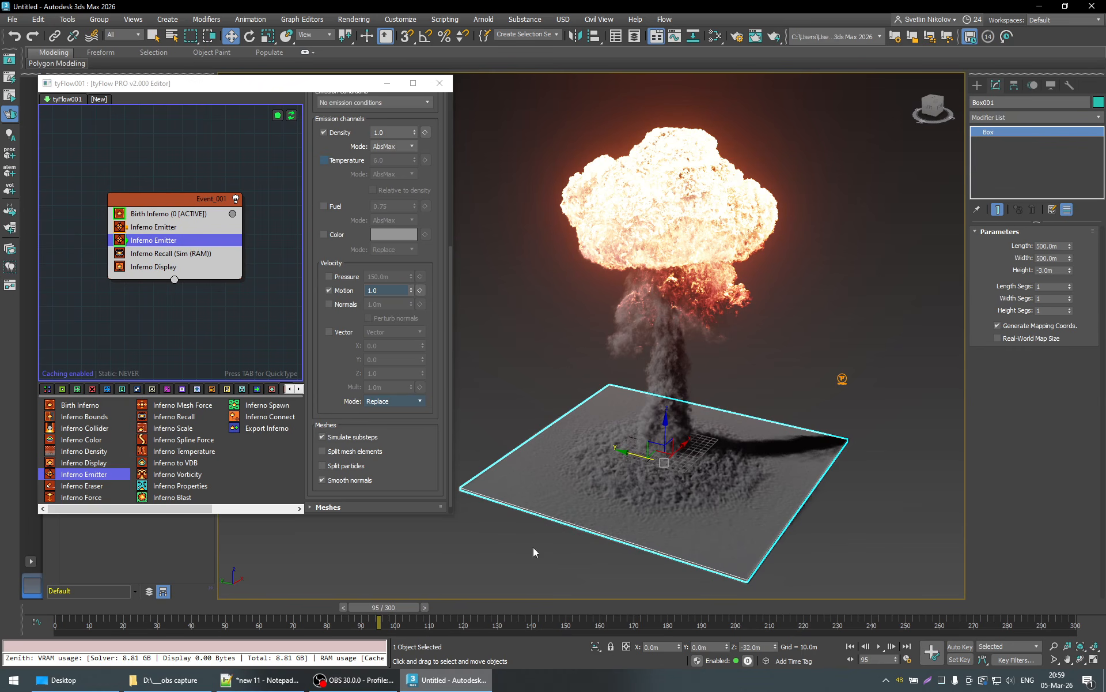
- Set the ground box's Z position to -31 m and examine the resimulated explosion from another side
double_click(752, 646)
key("shift+Left")
key("shift+Left")
type("1")
key("Return")
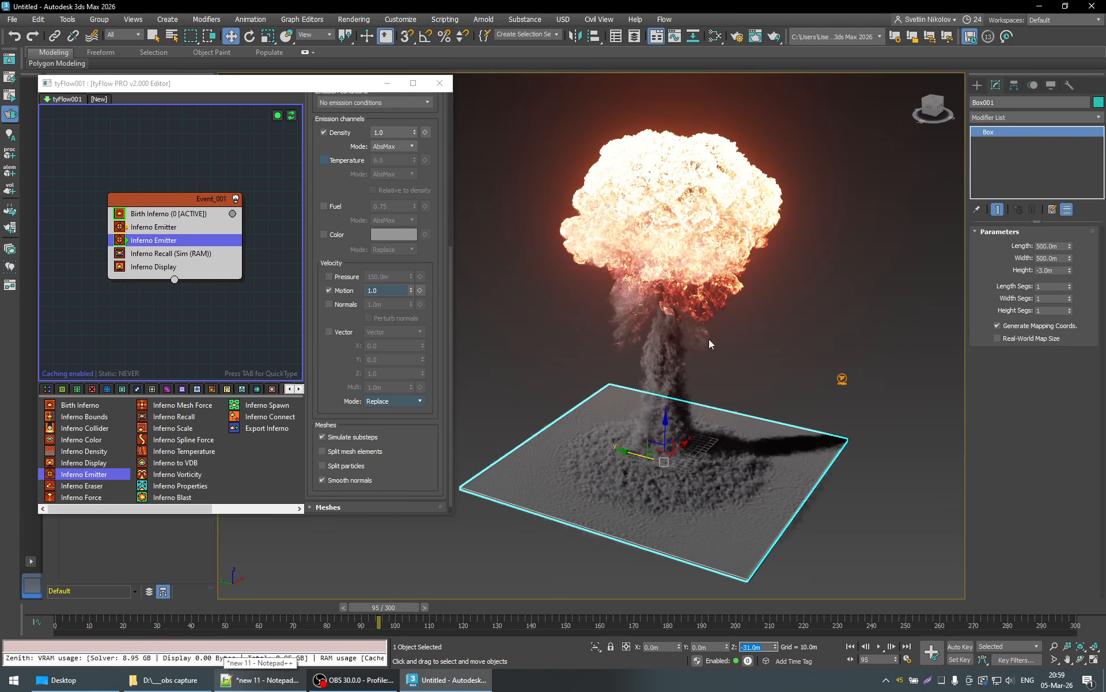
middle_click_drag(666, 357, 791, 340, "alt")
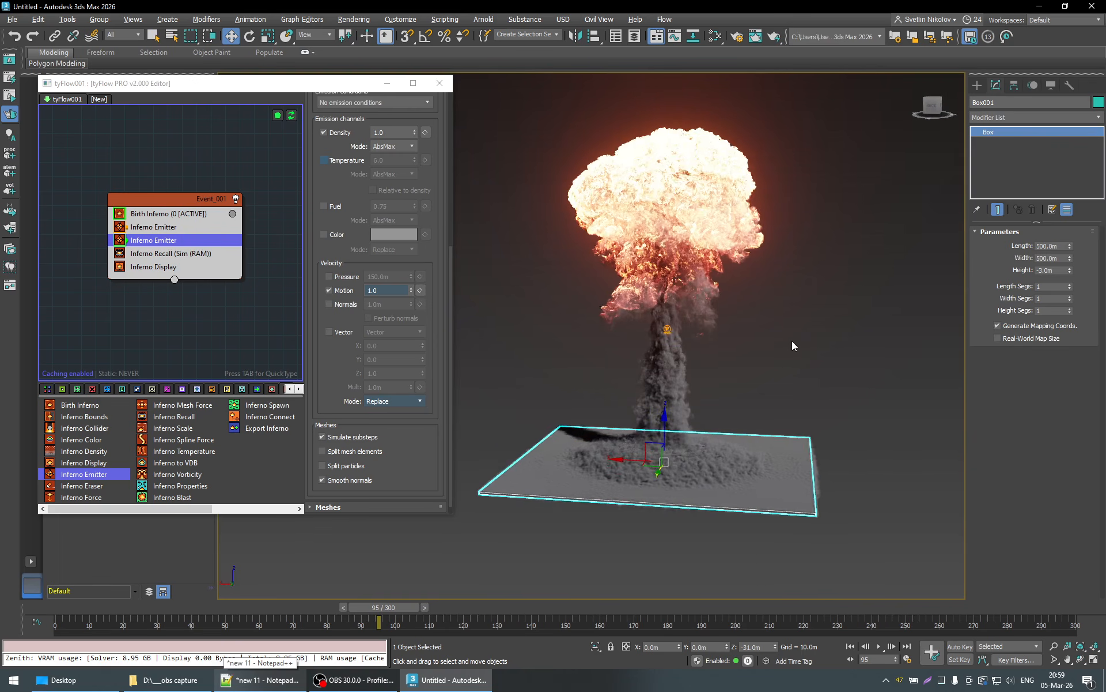
- Set the ground box's Z position to -32.2 m, checking GPU memory use during resimulation and inspecting the resulting explosion
double_click(751, 647)
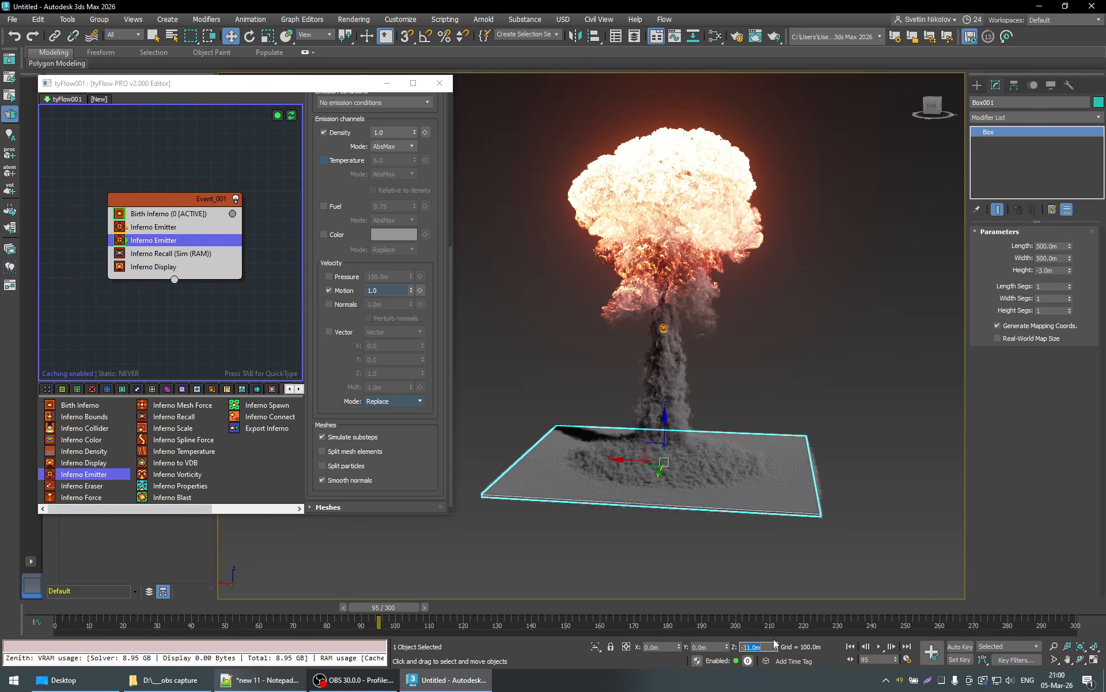
type("-32.2")
key("Return")
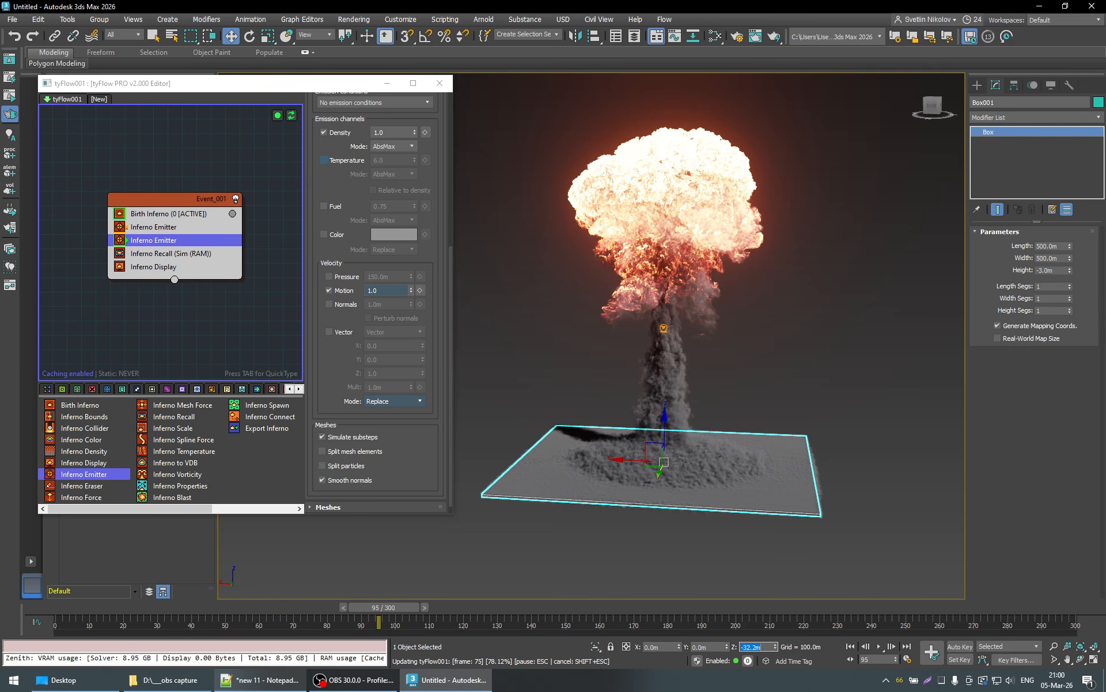
double_click(943, 680)
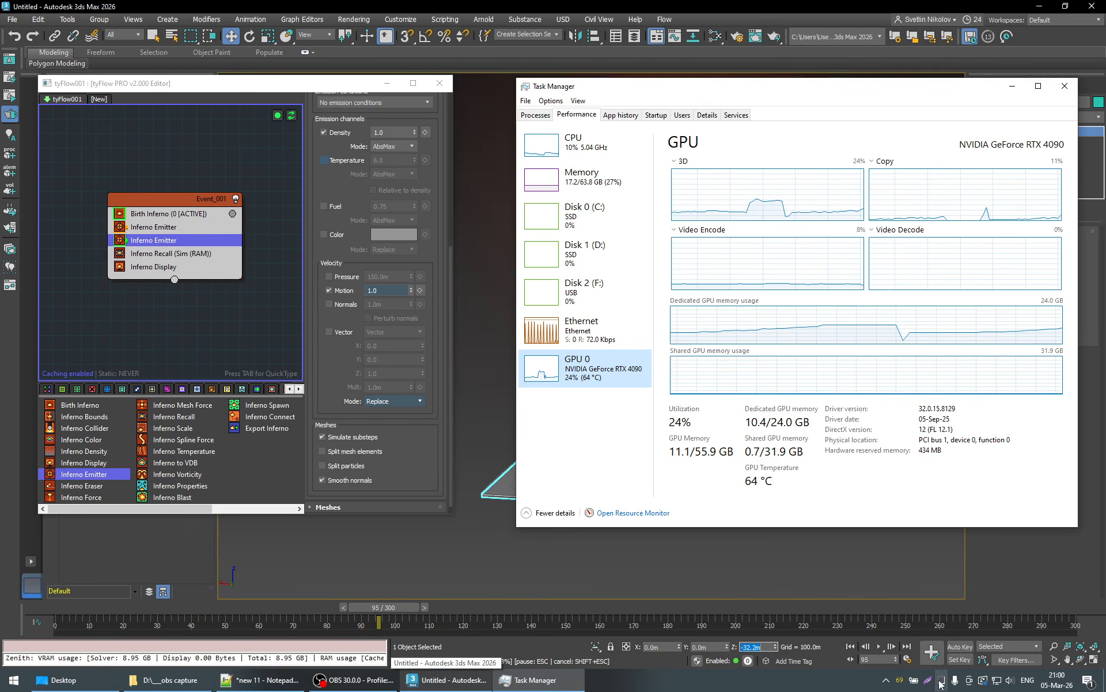
left_click(1011, 87)
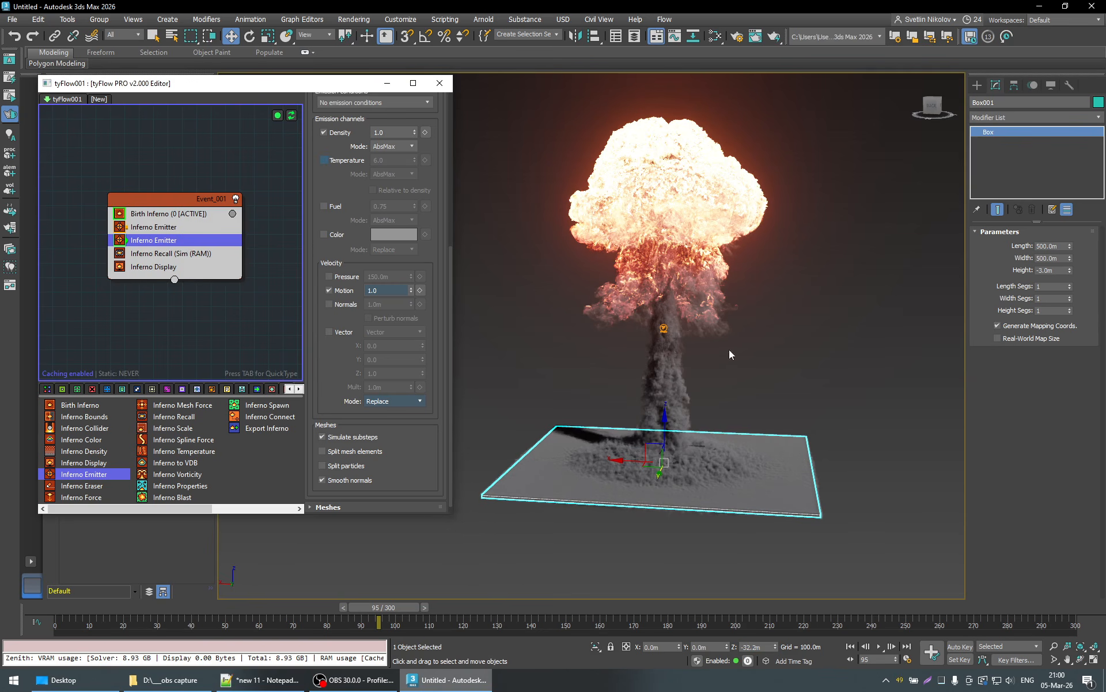
middle_click_drag(679, 361, 648, 208, "alt")
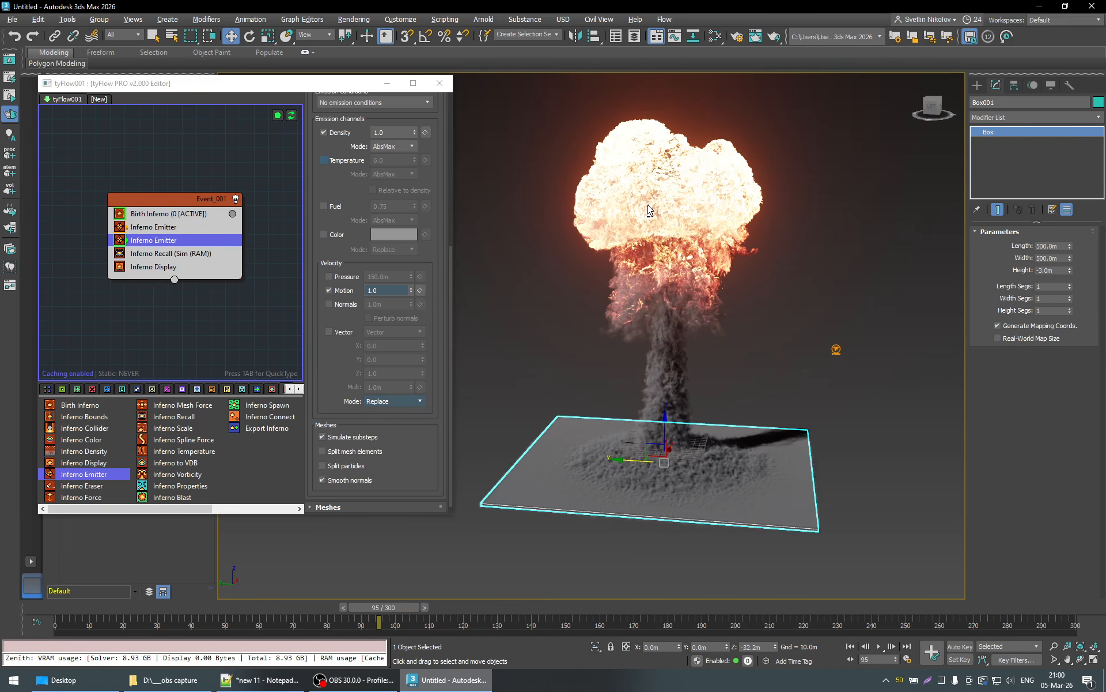
middle_click_drag(773, 241, 734, 248, "alt")
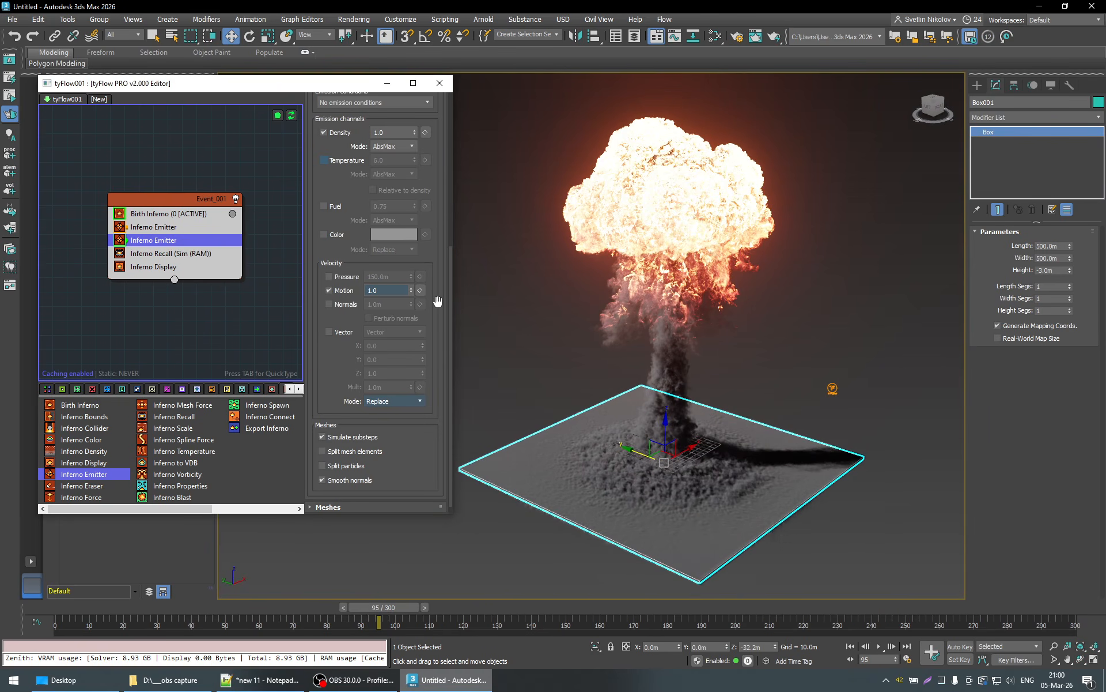
- Set Birth Inferno's adaptive grid minimum velocity to 0.5 m, checking GPU memory during resimulation and examining the resulting explosion
scroll(438, 299, "down", 1)
left_click(179, 214)
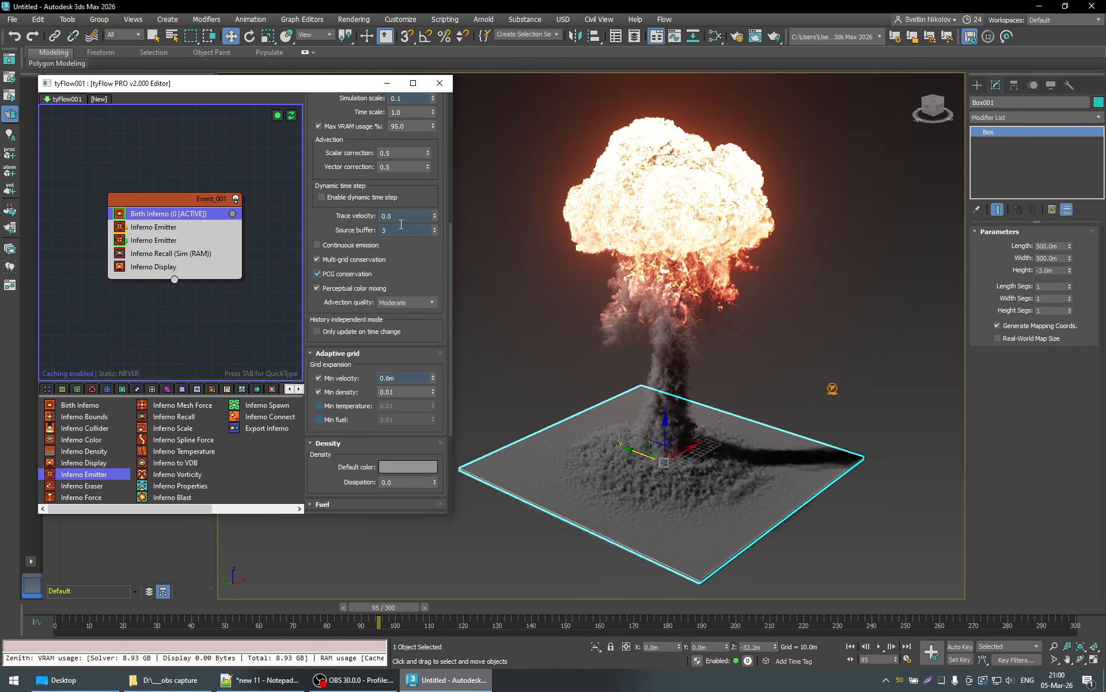
scroll(440, 285, "down", 1)
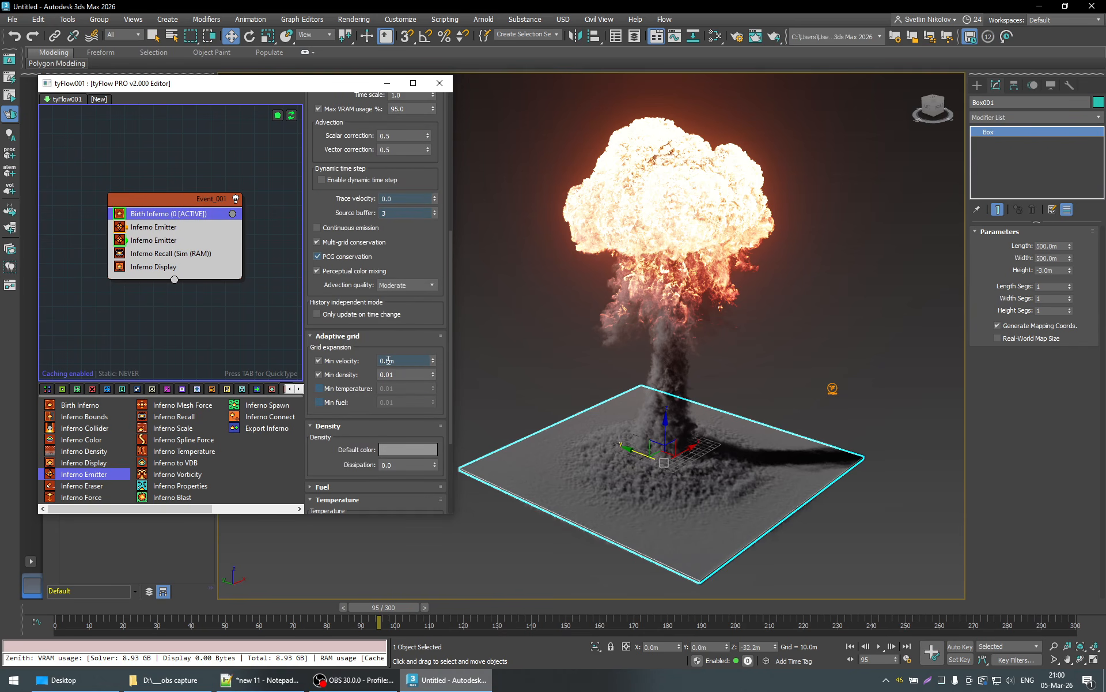
left_click(388, 360)
type("5")
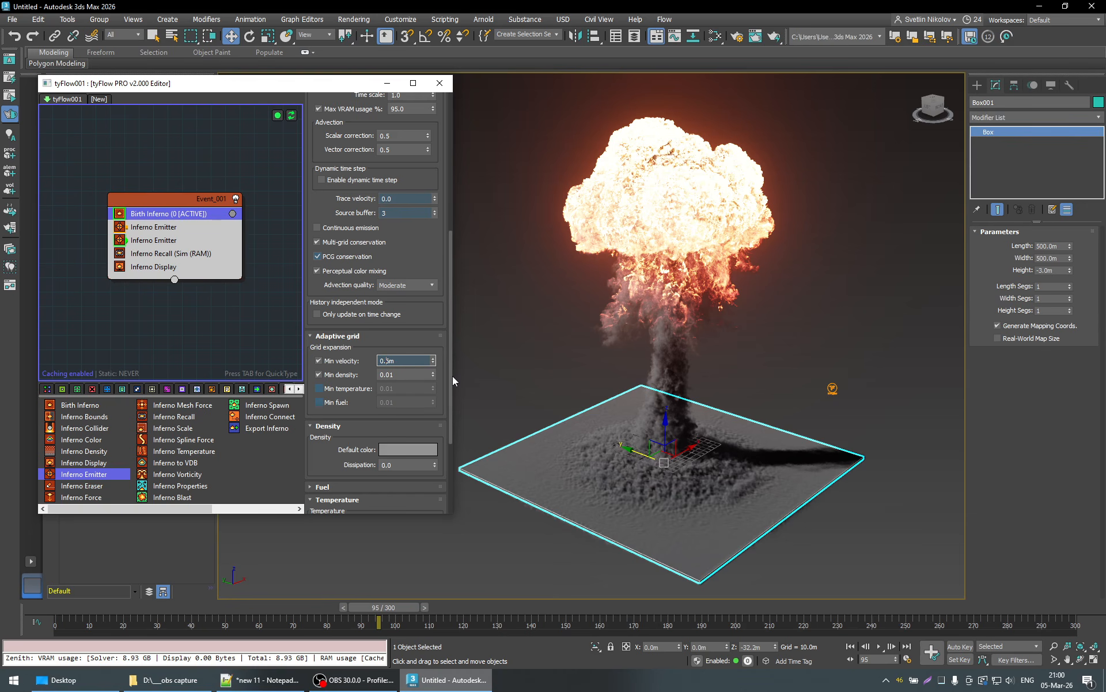
key("Return")
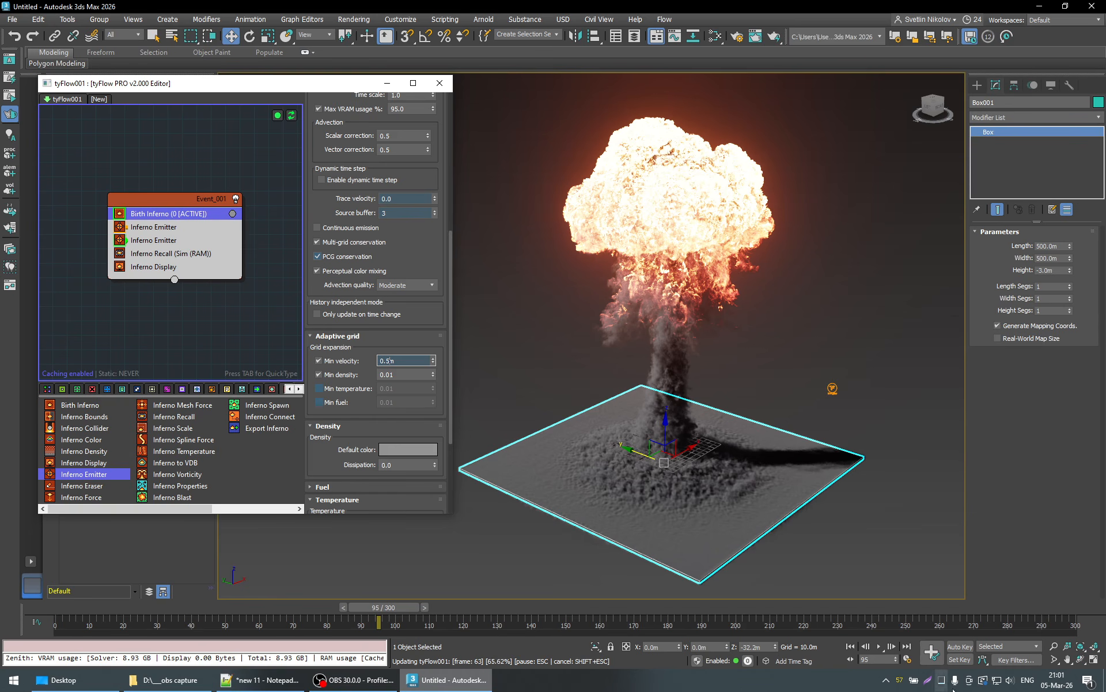
key("ctrl+shift+Escape")
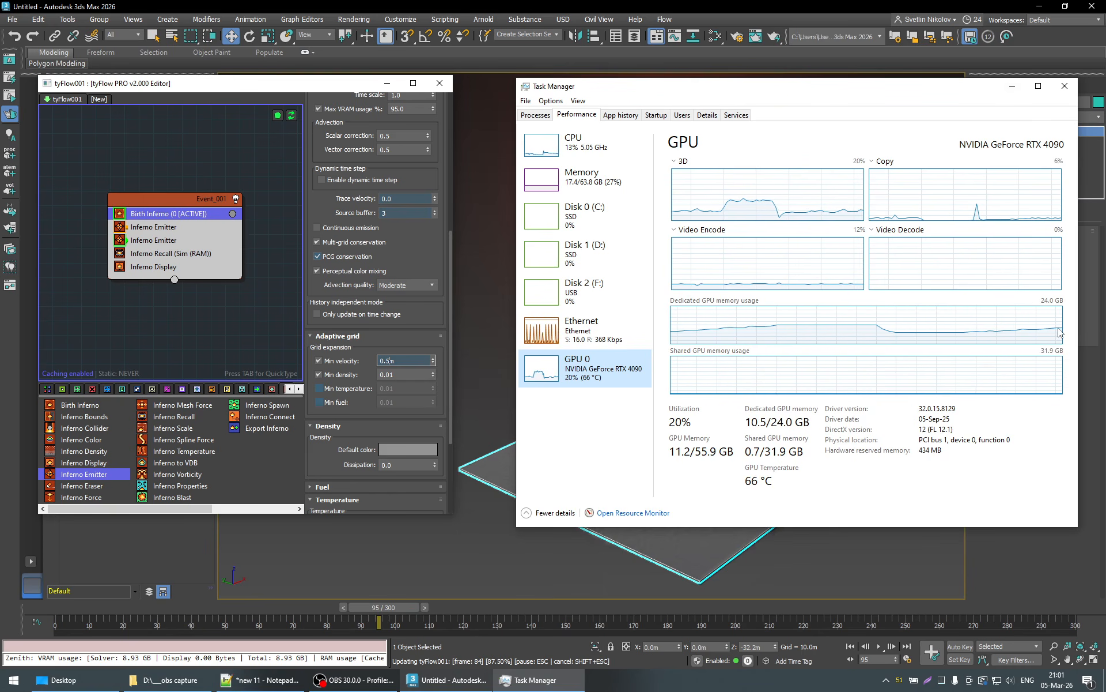
left_click(1013, 86)
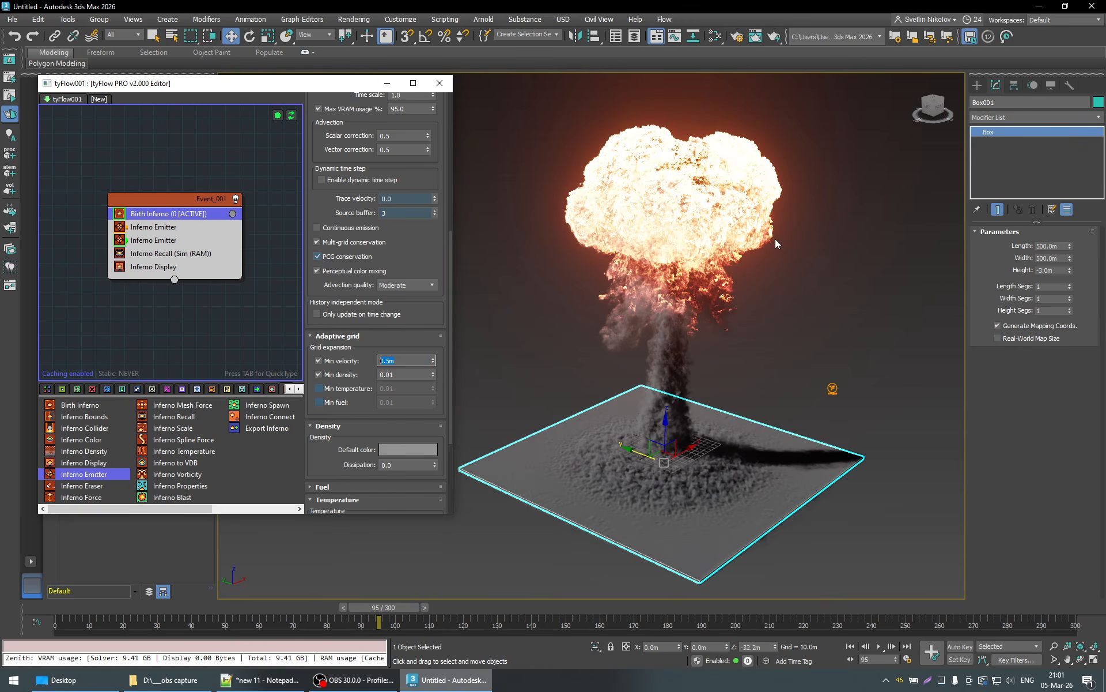
middle_click_drag(723, 382, 774, 366, "alt")
middle_click_drag(714, 301, 822, 311, "alt")
scroll(709, 296, "up", 3)
scroll(712, 313, "down", 3)
middle_click_drag(698, 331, 644, 365, "alt")
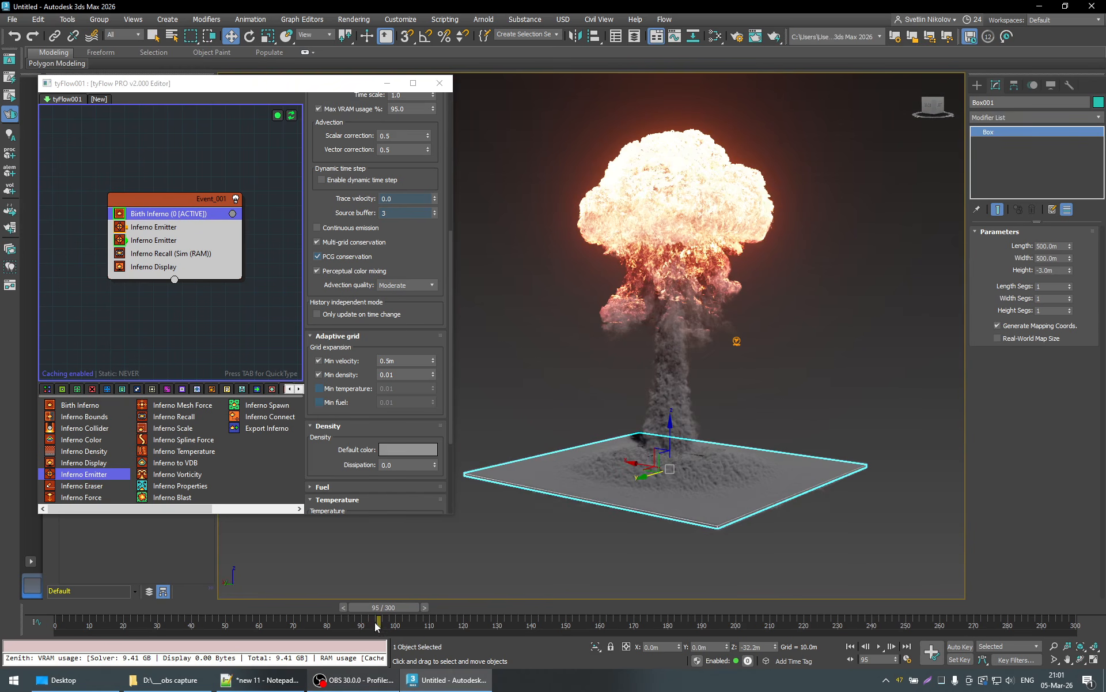
- Return to frame 0 and set the animation length to 100 frames
left_click_drag(386, 609, 62, 612)
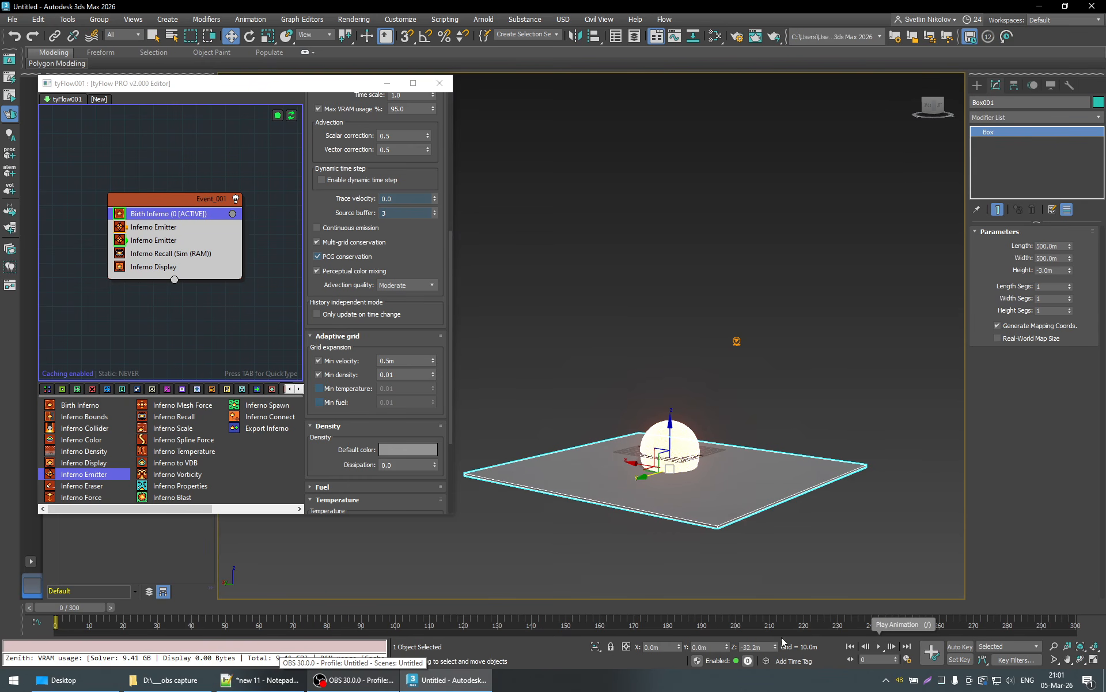
right_click(881, 646)
double_click(614, 359)
type("100")
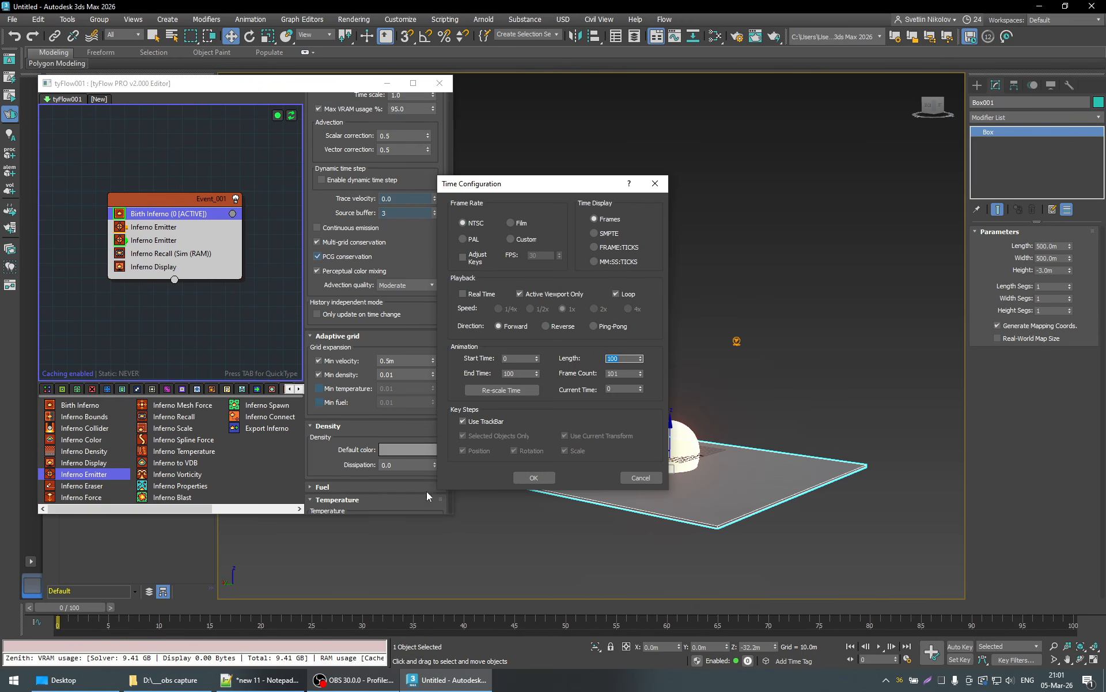
left_click(534, 477)
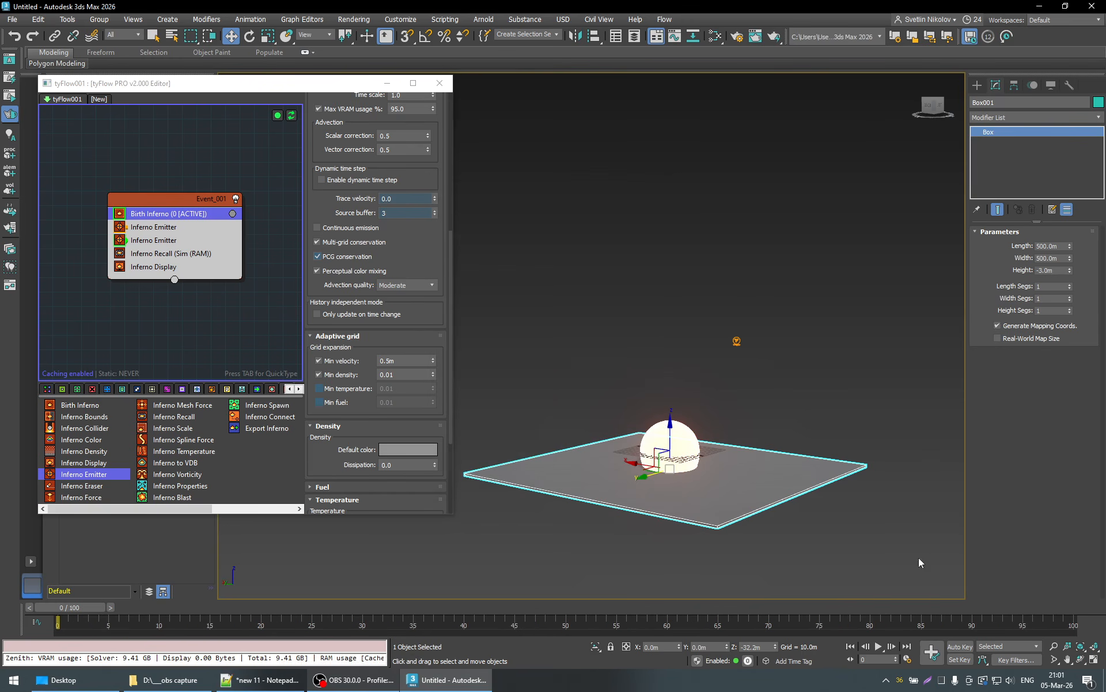
- Play back the cached explosion while viewing it from several sides, and stop the playback
left_click(879, 646)
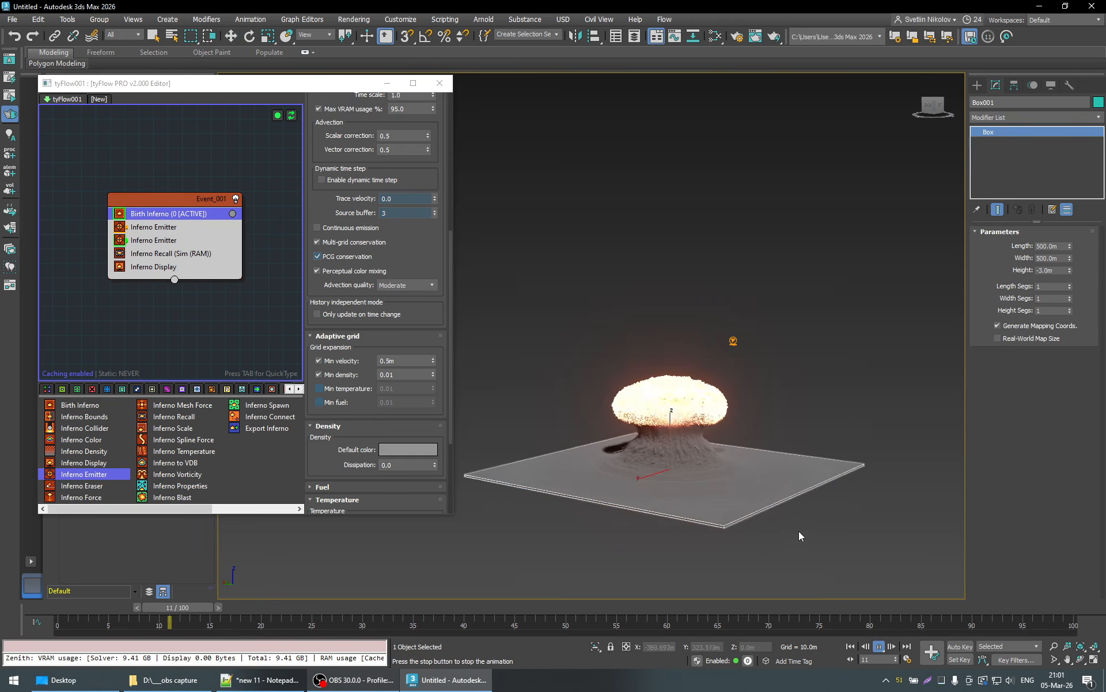
middle_click_drag(799, 531, 742, 517, "alt")
middle_click_drag(859, 504, 789, 469, "alt")
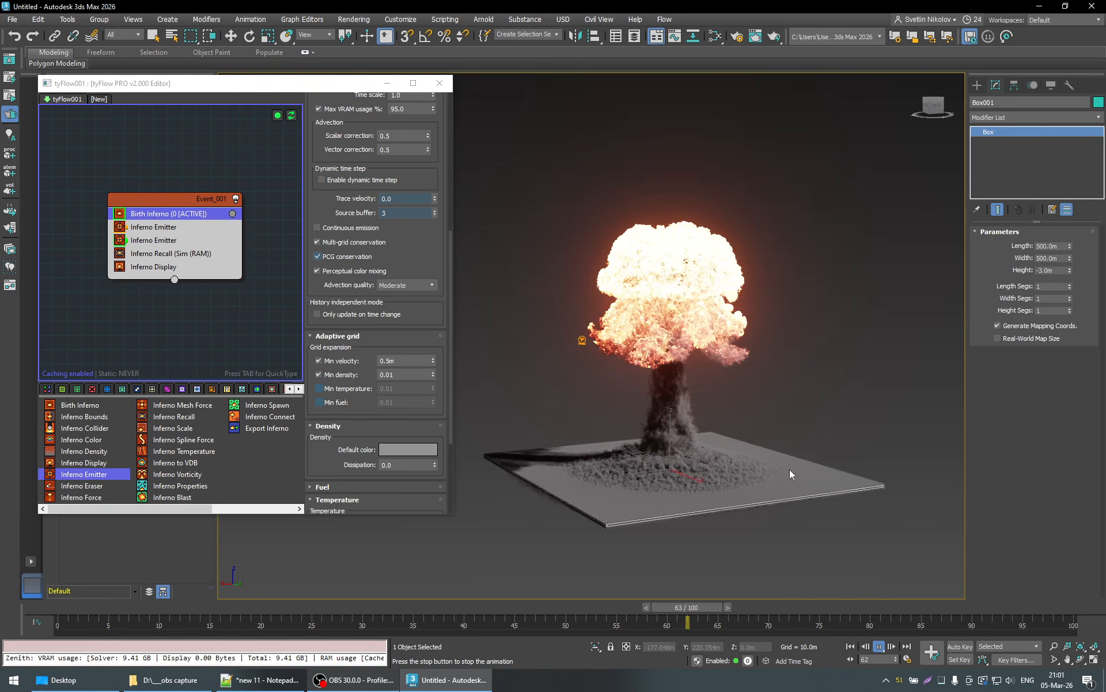
middle_click_drag(739, 257, 767, 338, "alt")
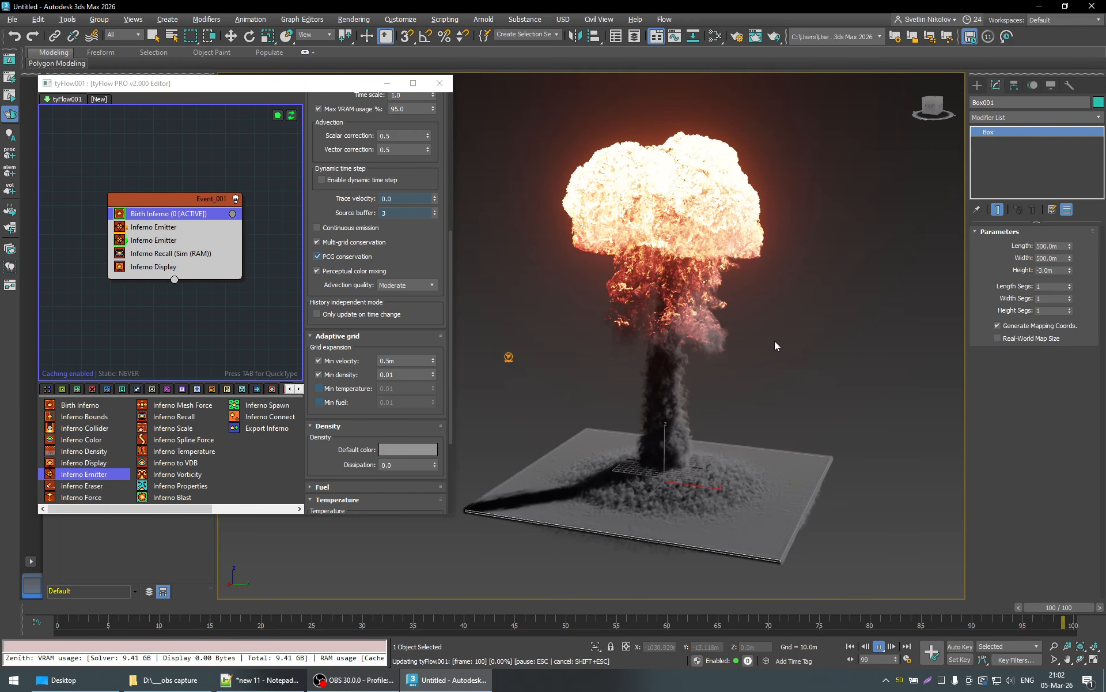
mouse_move(775, 340)
middle_mouse_down("alt")
mouse_move(793, 323)
mouse_move(770, 328)
middle_mouse_up("alt")
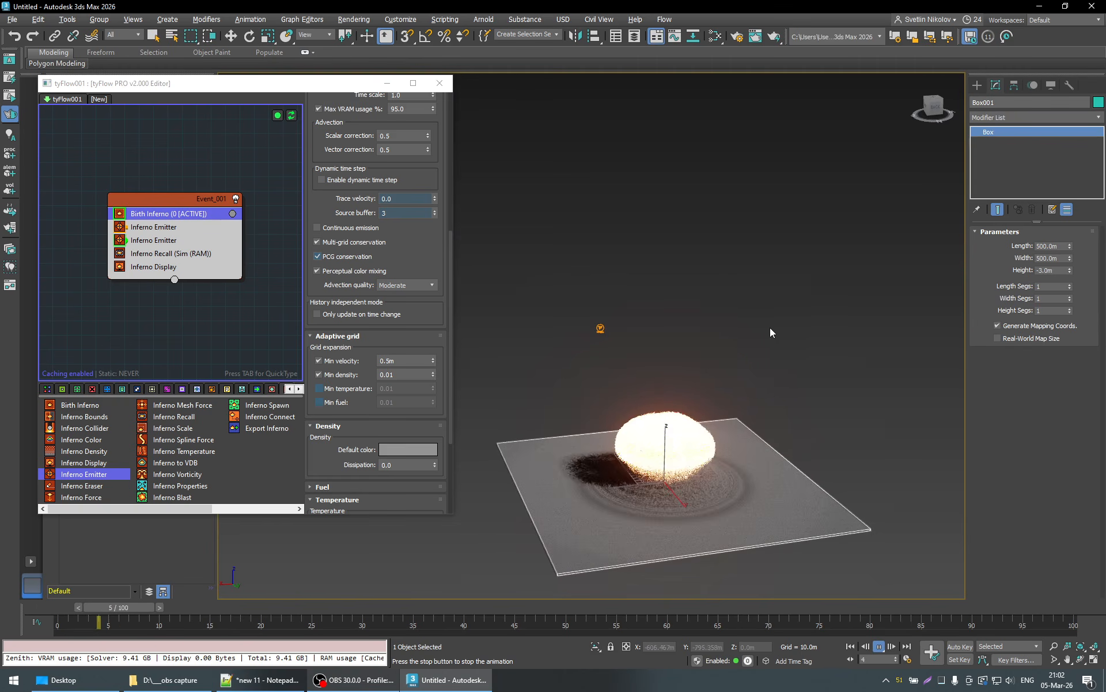
left_click(880, 647)
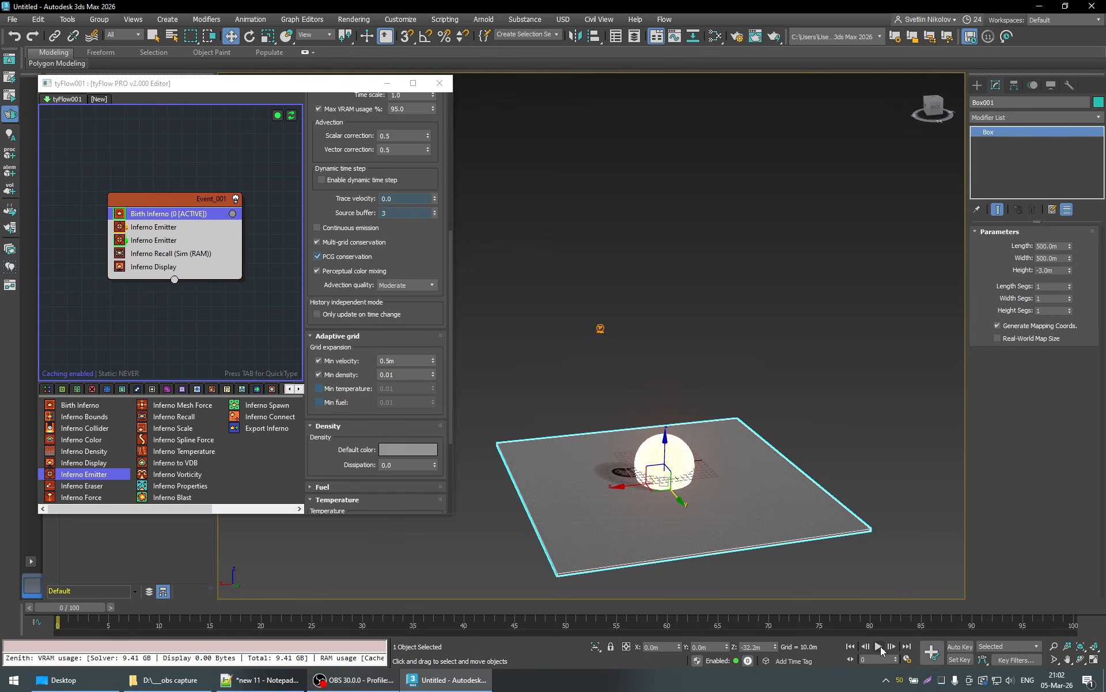
- Go to frame 100 and inspect the mushroom cloud and ground dust from a low side view
right_click(880, 646)
left_click(536, 482)
left_click(1077, 606)
middle_click_drag(708, 378, 667, 486)
middle_click_drag(709, 426, 642, 328, "alt")
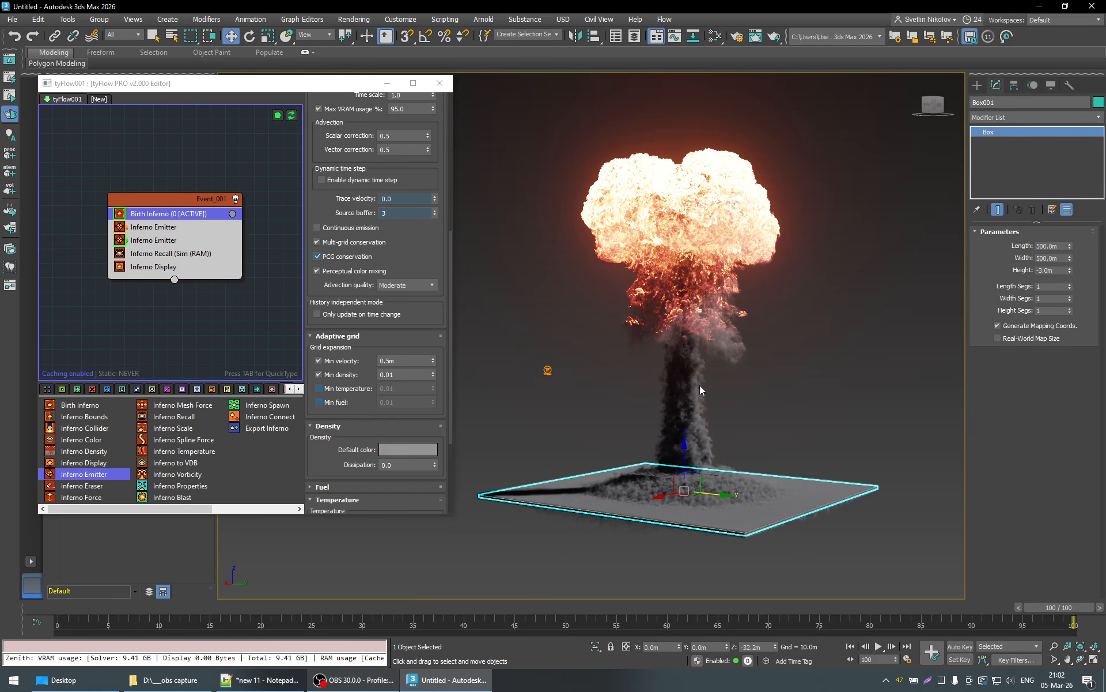
key("q")
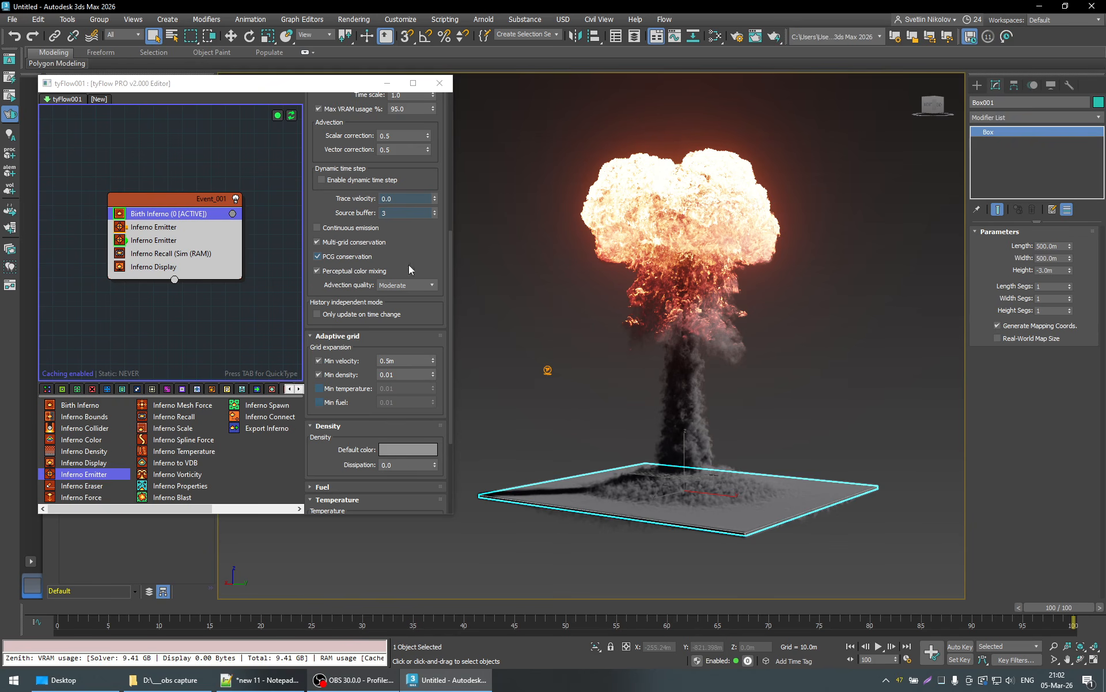
- Show the Inferno Display volume as AO only and inspect the smoke around the ground box's edges and underside
scroll(443, 262, "up", 5)
scroll(444, 263, "up", 2)
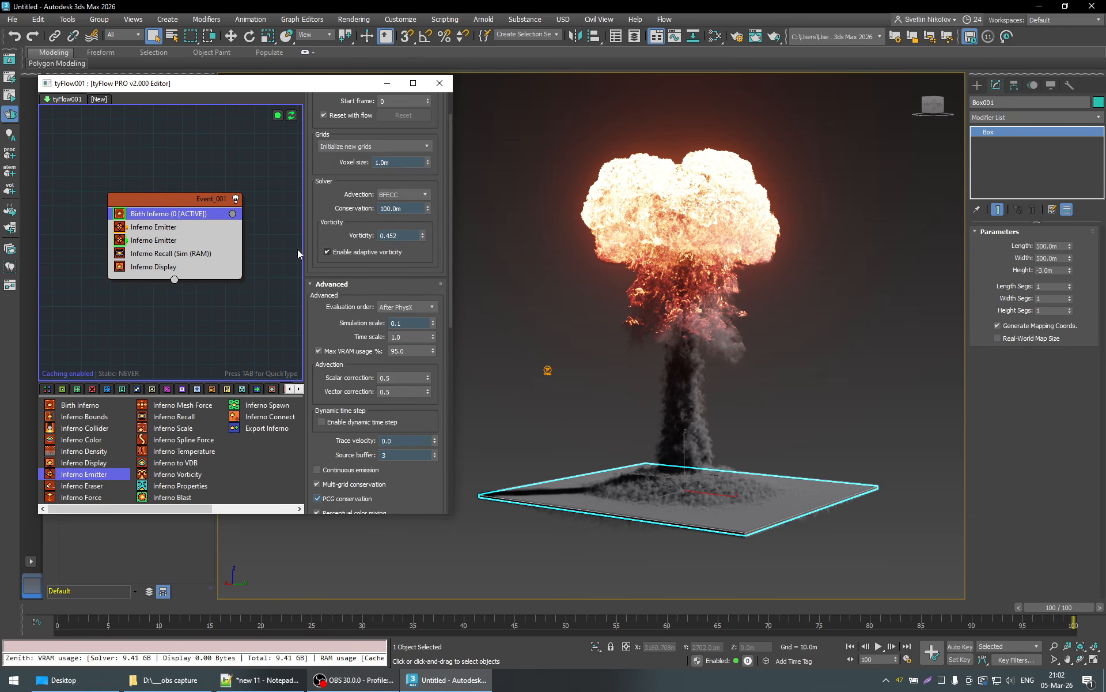
left_click(156, 269)
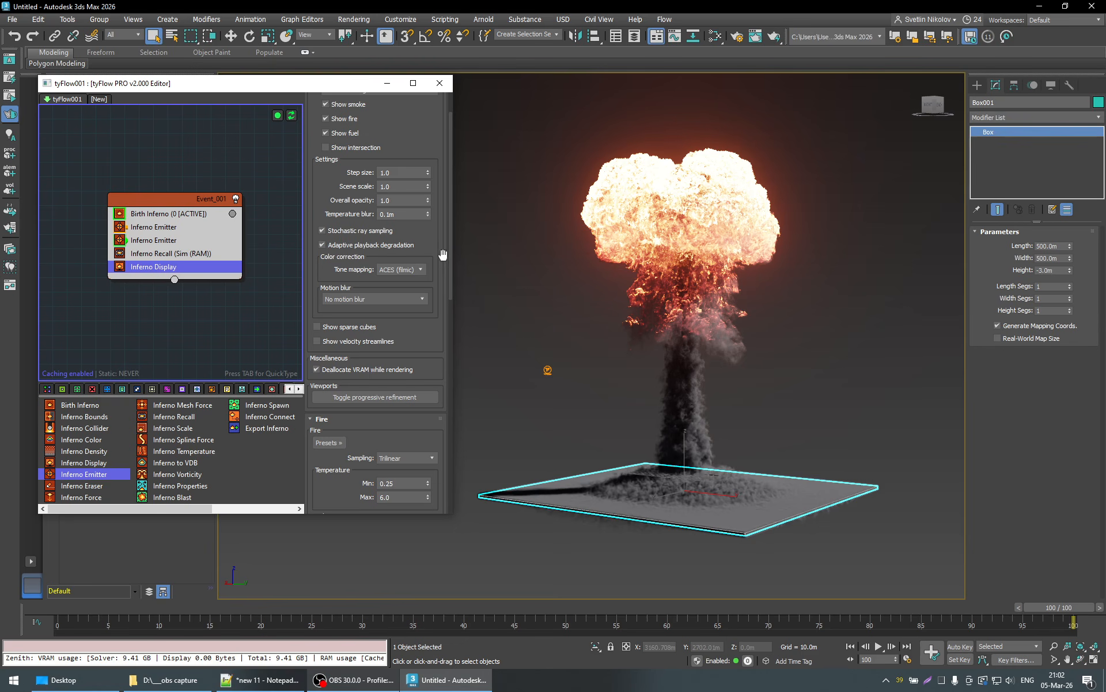
scroll(442, 253, "up", 1)
scroll(442, 253, "up", 1)
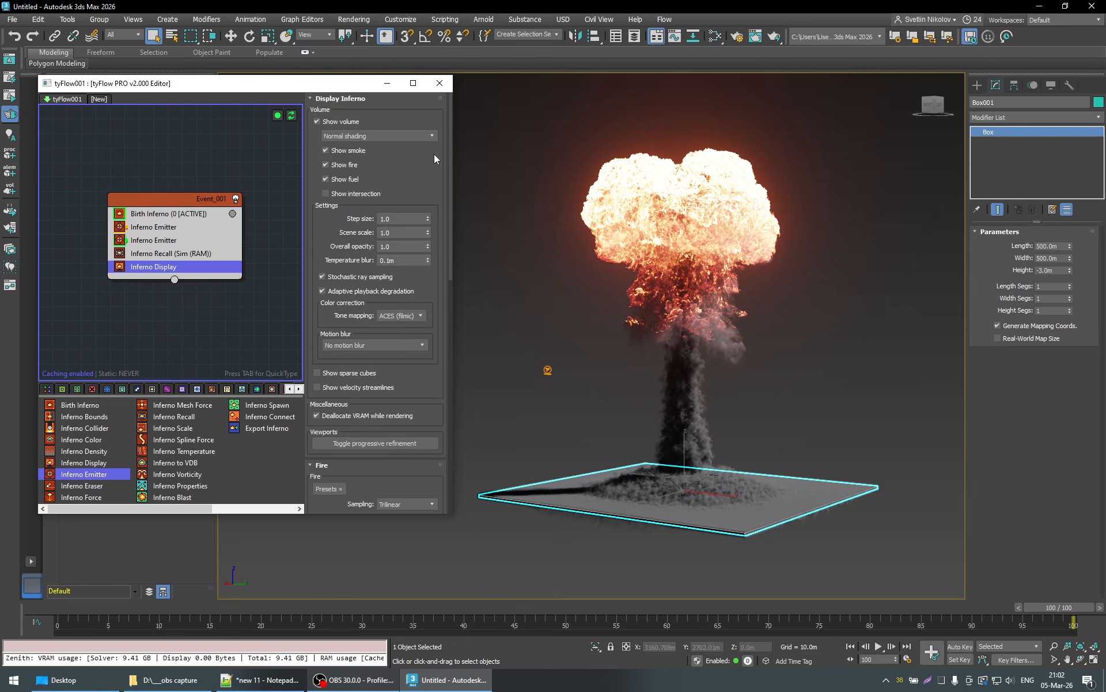
left_click(432, 136)
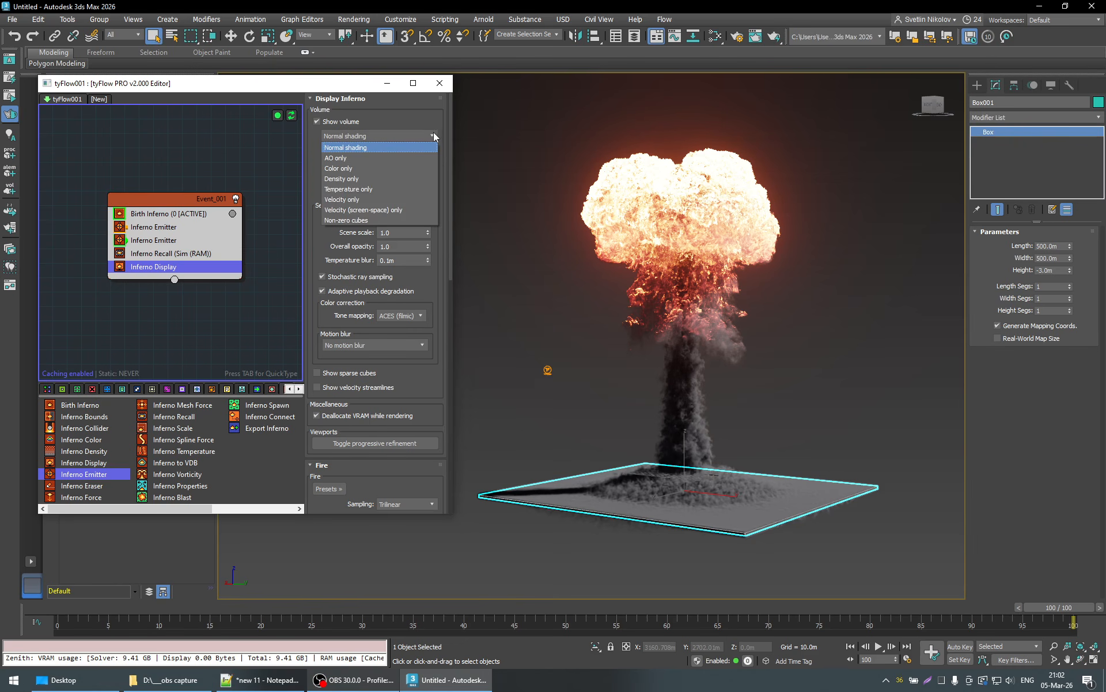
left_click(344, 157)
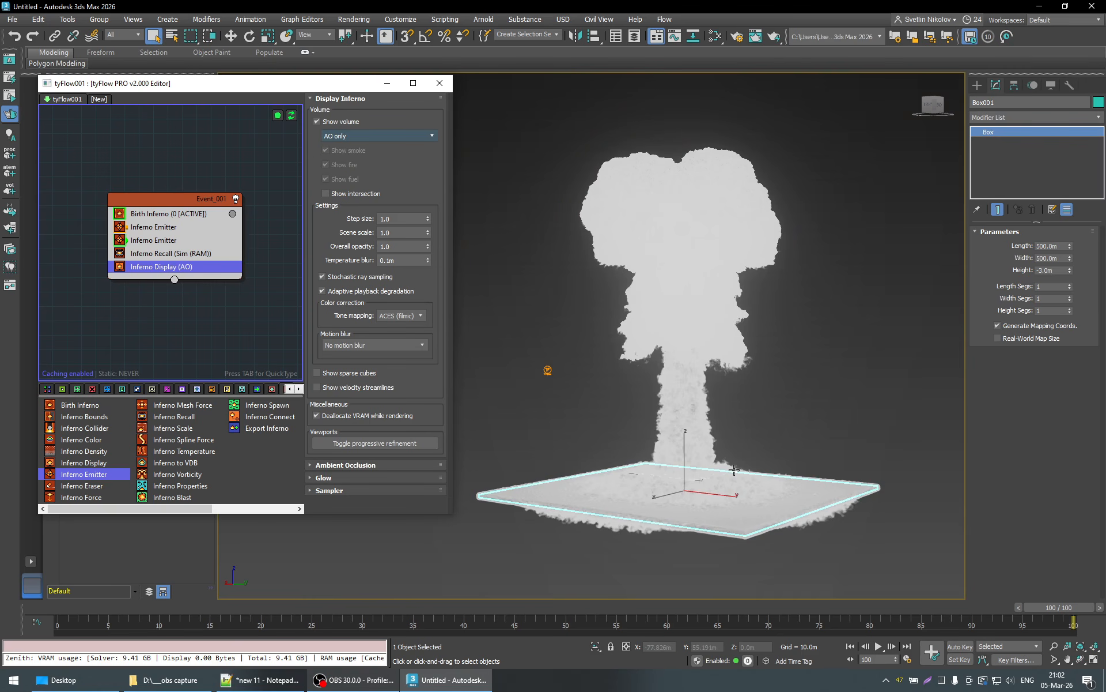
scroll(710, 519, "up", 8)
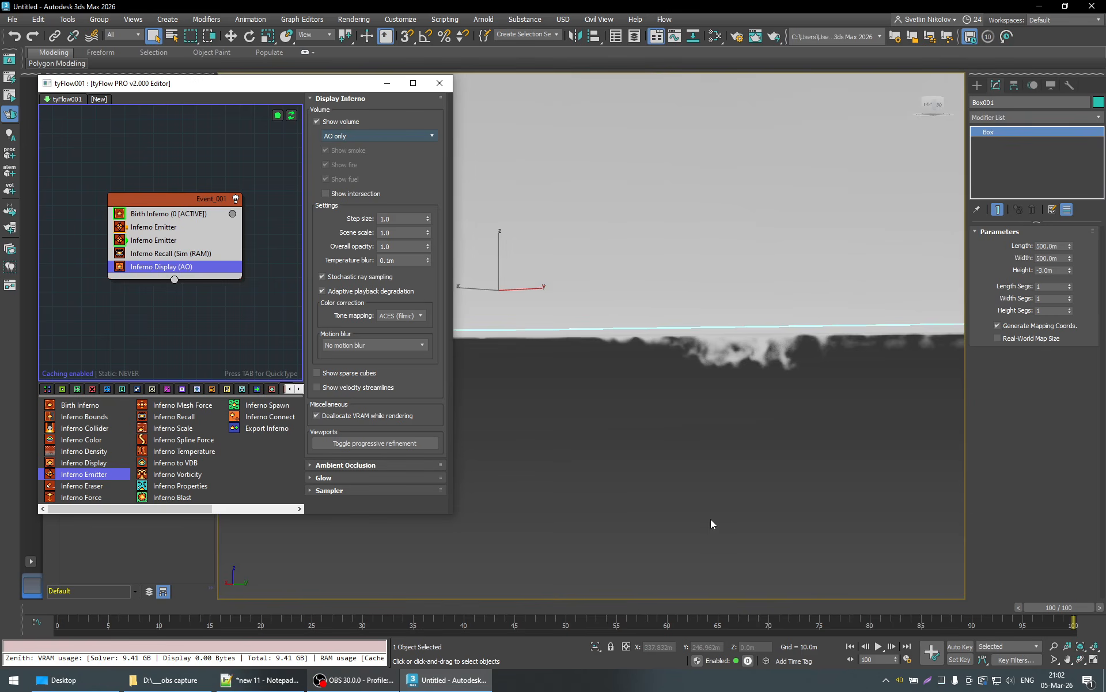
scroll(710, 500, "down", 3)
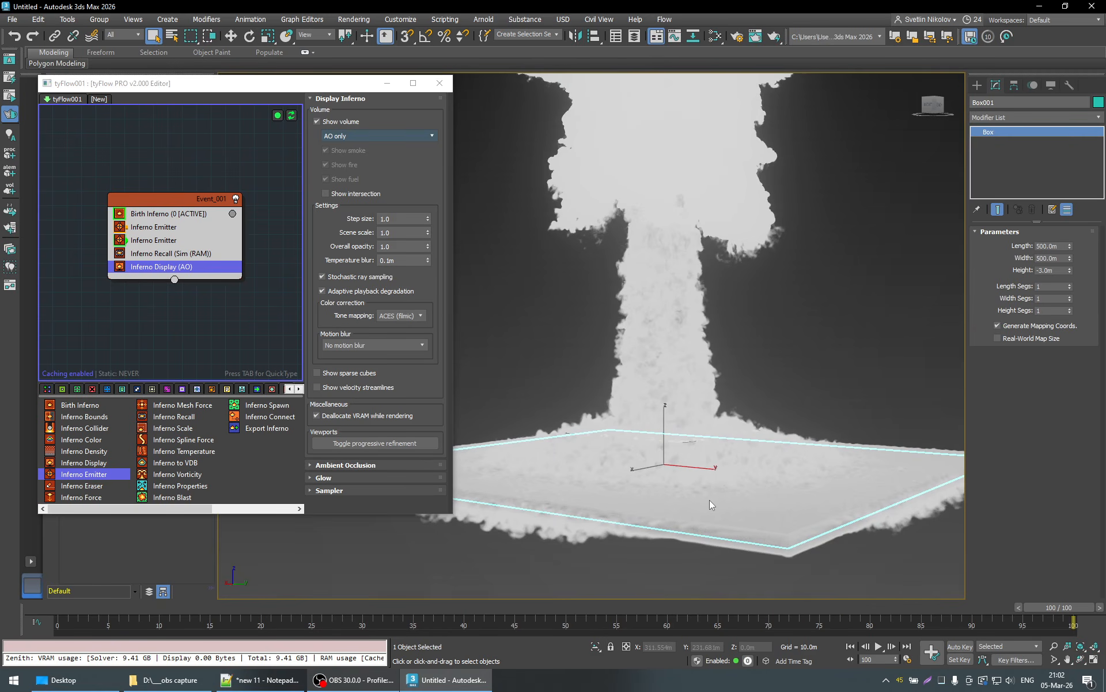
scroll(708, 492, "down", 5)
- Show the Inferno Display volume as Color only and as Density only, inspecting the cloud and ground dust in each mode
left_click(371, 136)
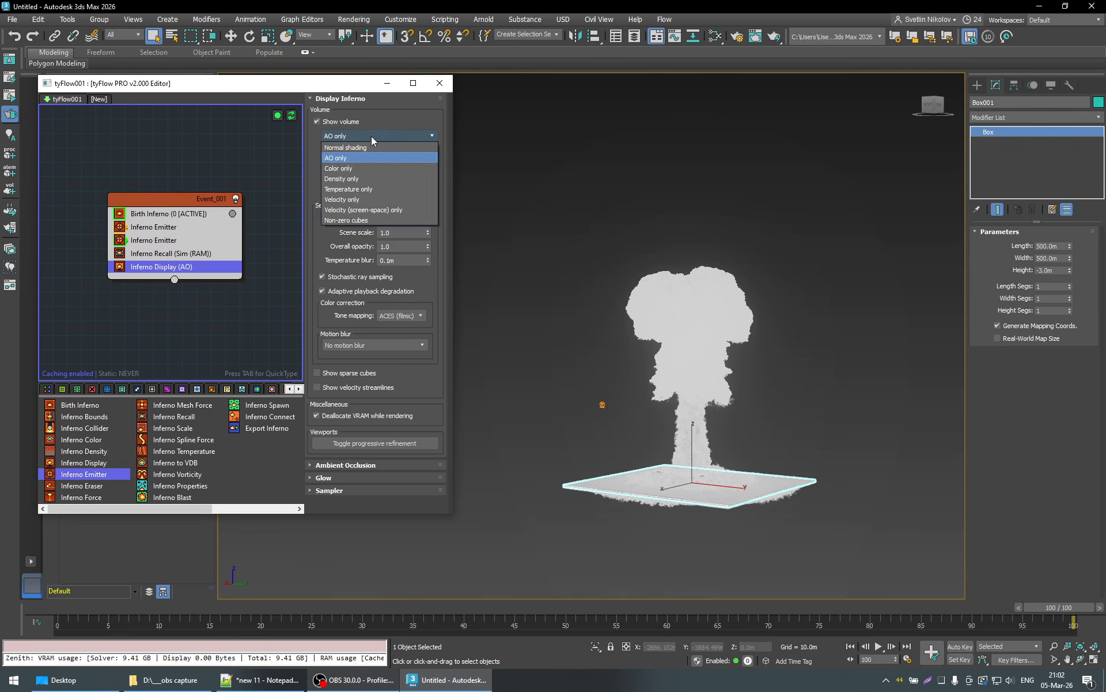
left_click(349, 169)
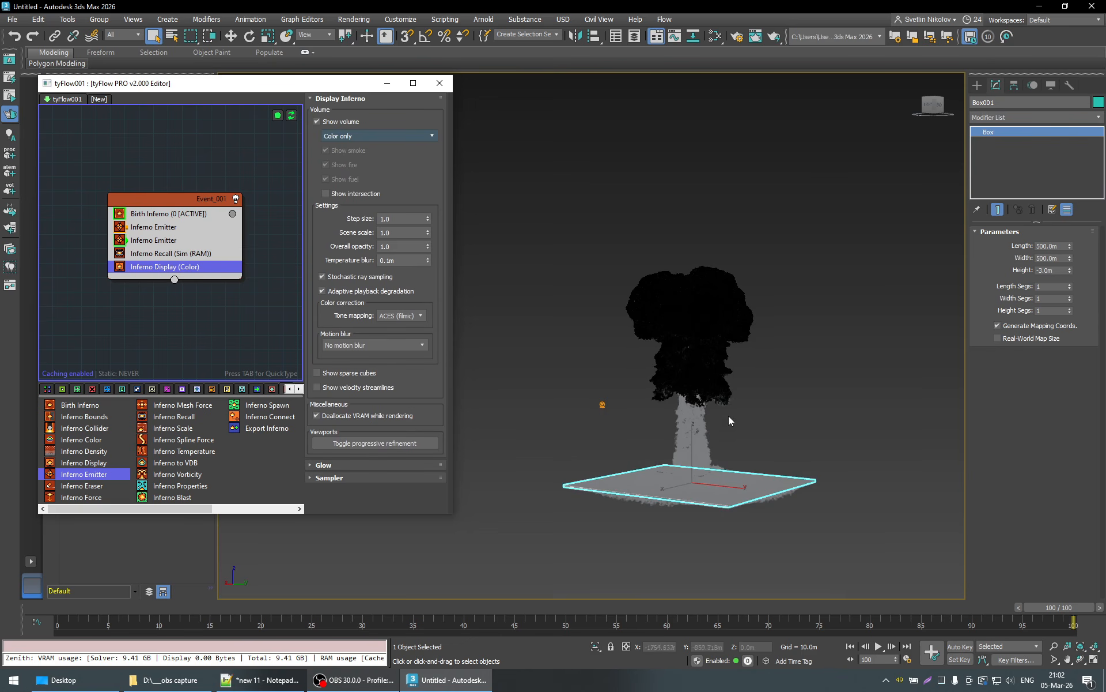
middle_click_drag(714, 476, 731, 484, "alt")
left_click(384, 136)
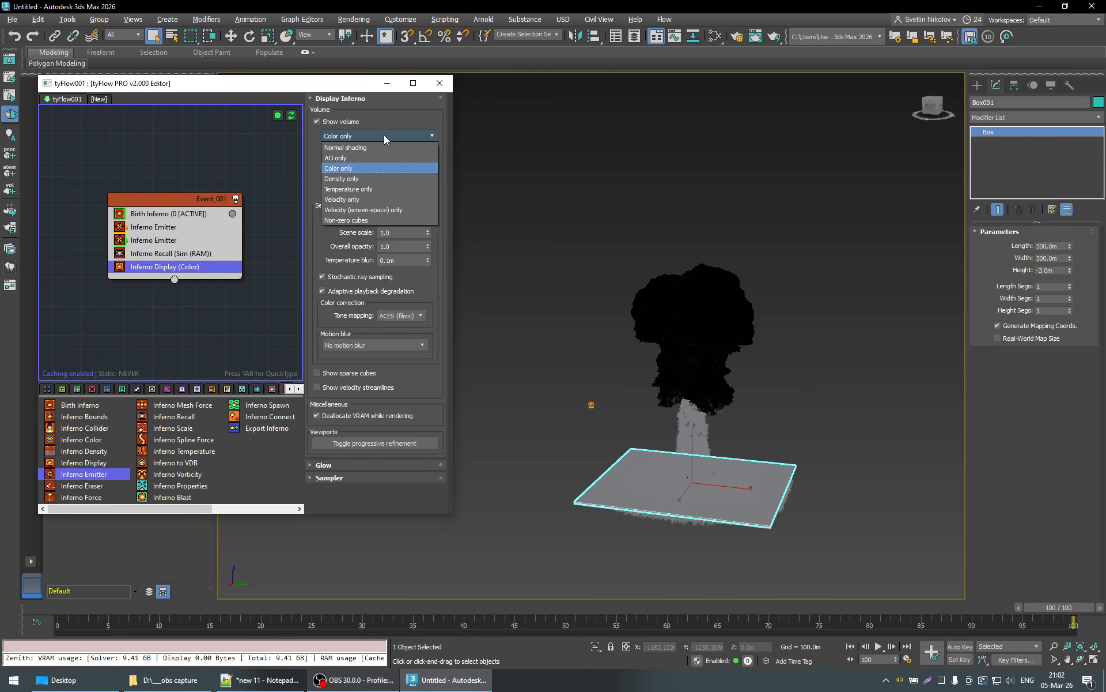
left_click(355, 179)
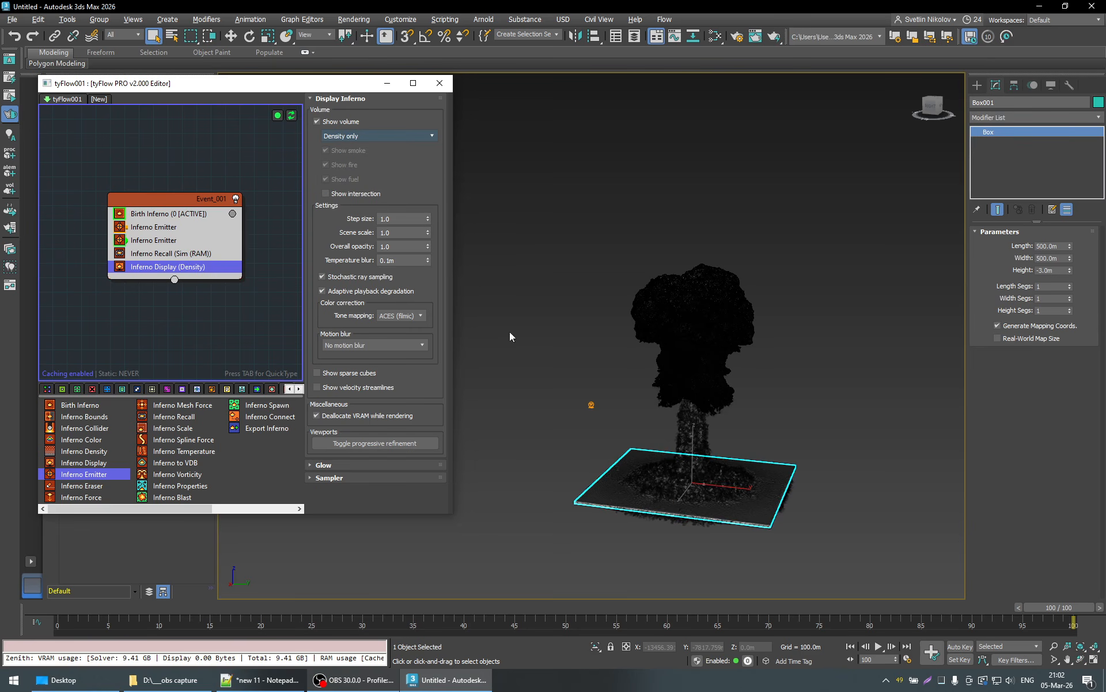
scroll(699, 485, "up", 5)
- Show the Inferno Display volume as Temperature only and as Velocity only, inspecting the mushroom cloud in each mode
left_click(362, 135)
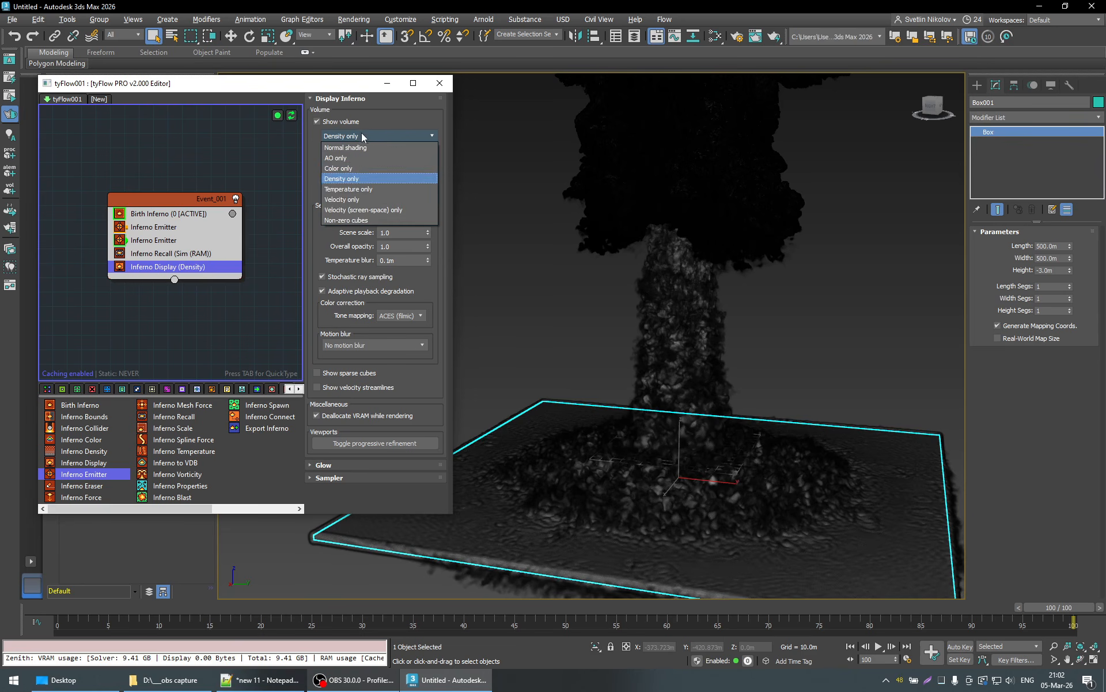
left_click(361, 189)
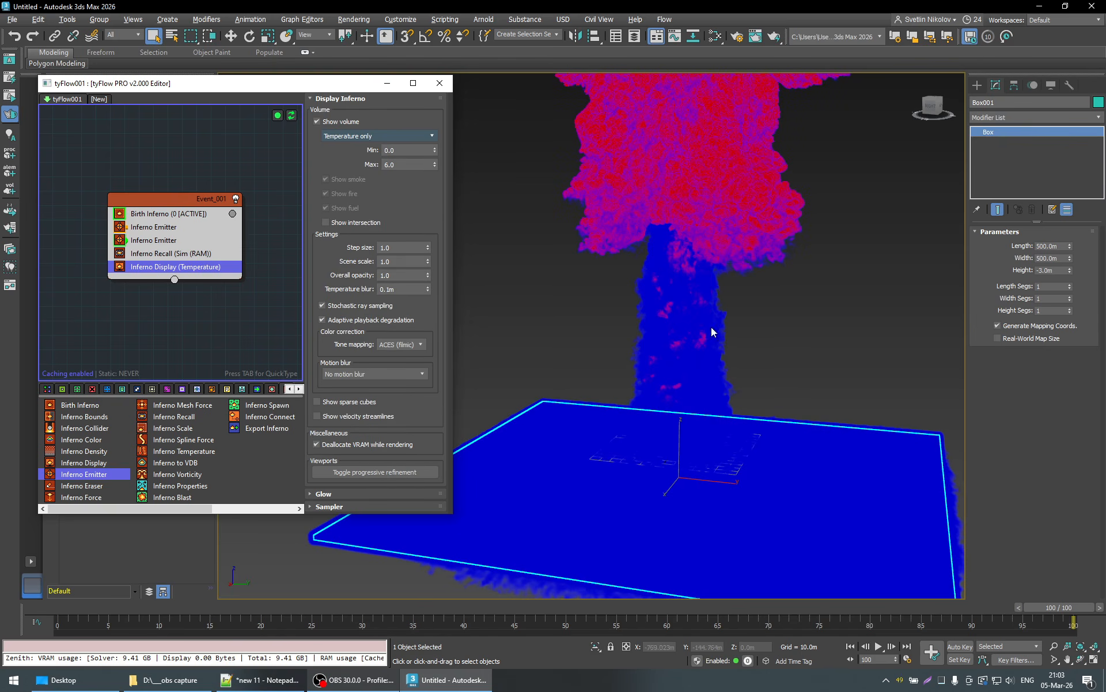
scroll(715, 325, "down", 4)
scroll(711, 334, "up", 3)
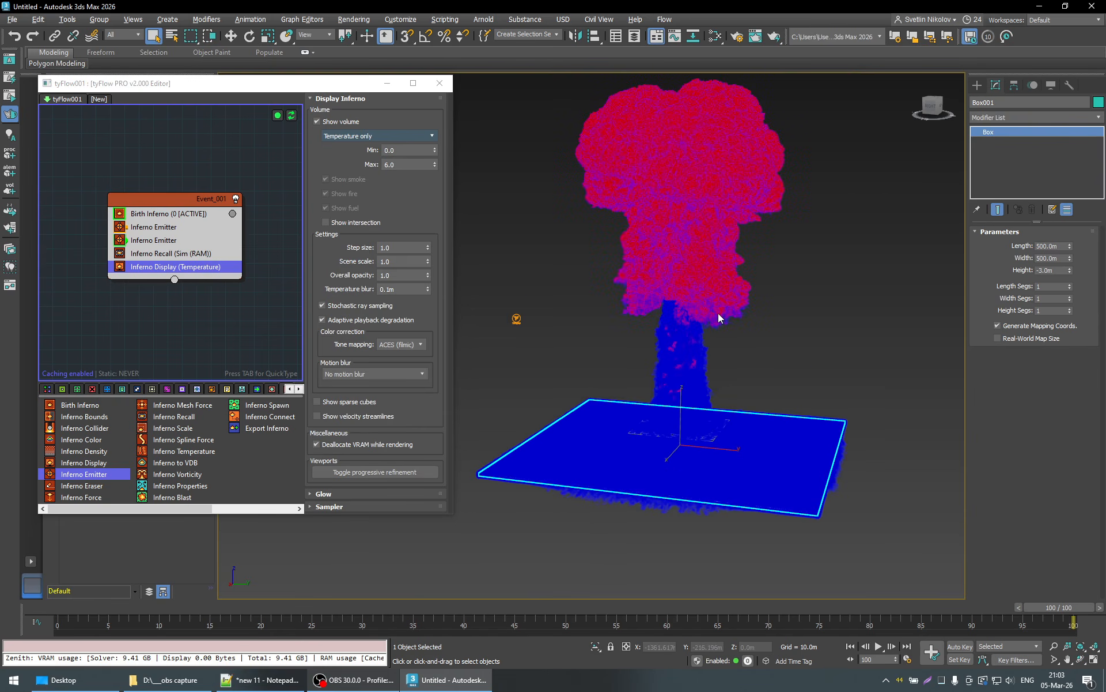
left_click(379, 136)
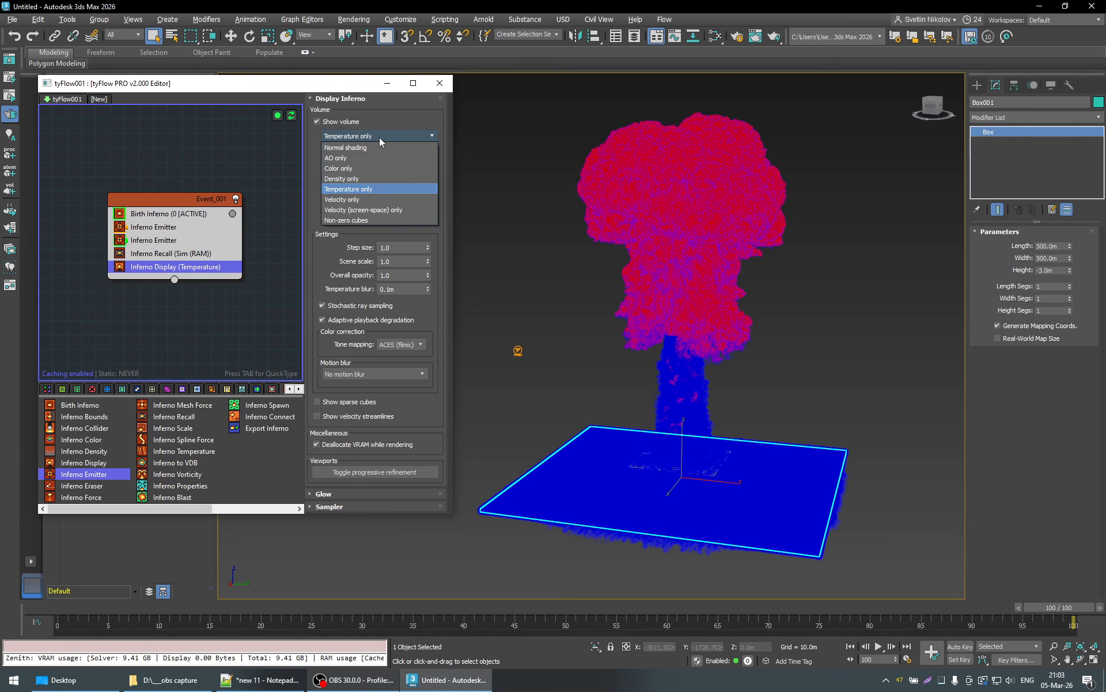
left_click(358, 199)
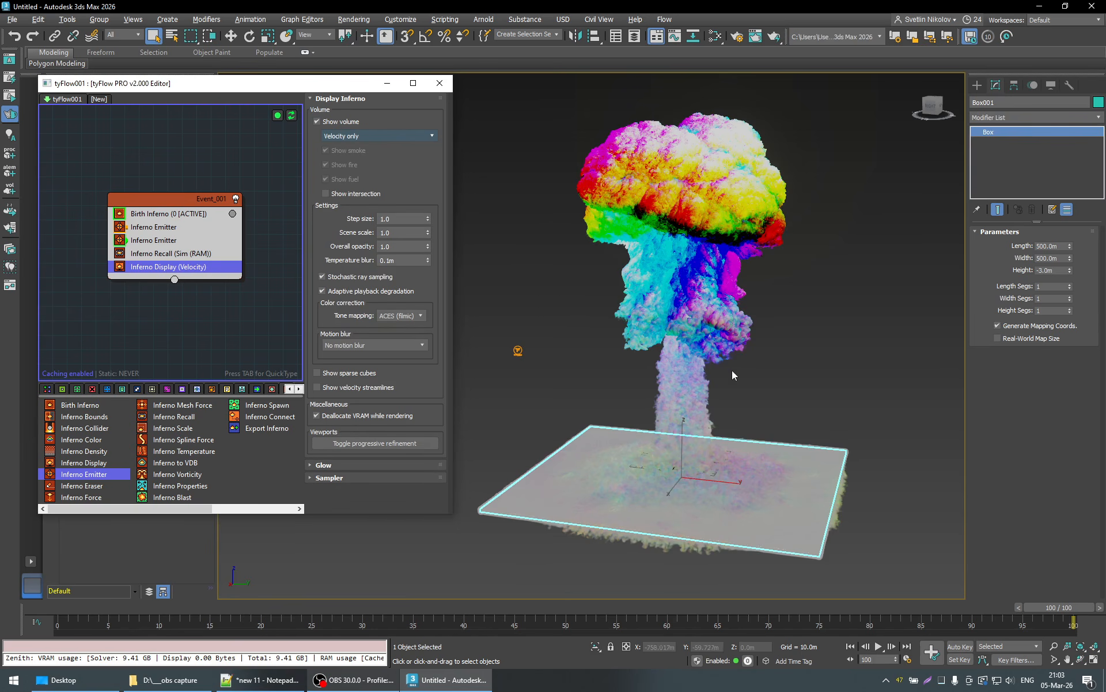
middle_click_drag(732, 370, 752, 361, "alt")
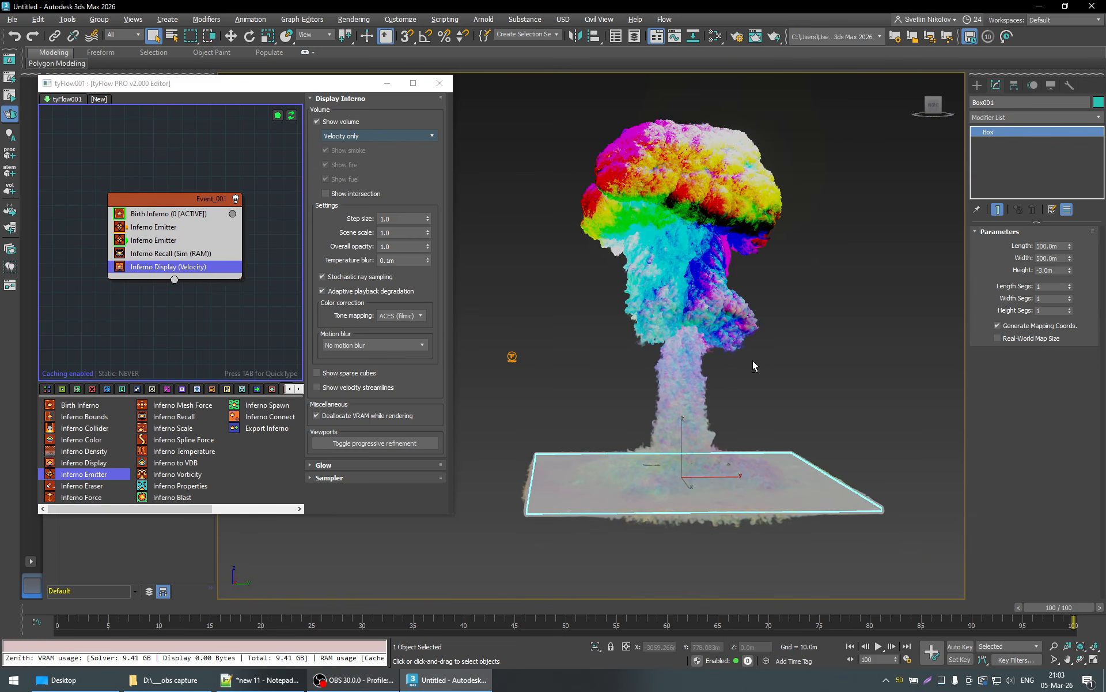
- Inspect the volume as Non-zero cubes from another side, and return the Inferno Display to Normal shading
left_click(357, 136)
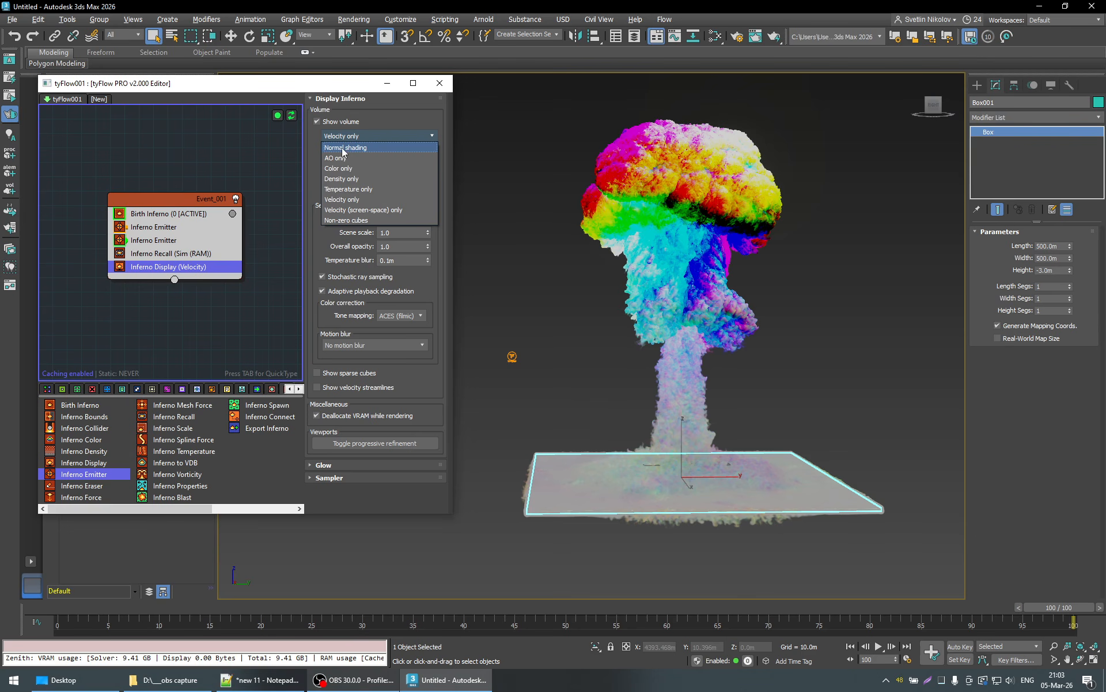
left_click(354, 220)
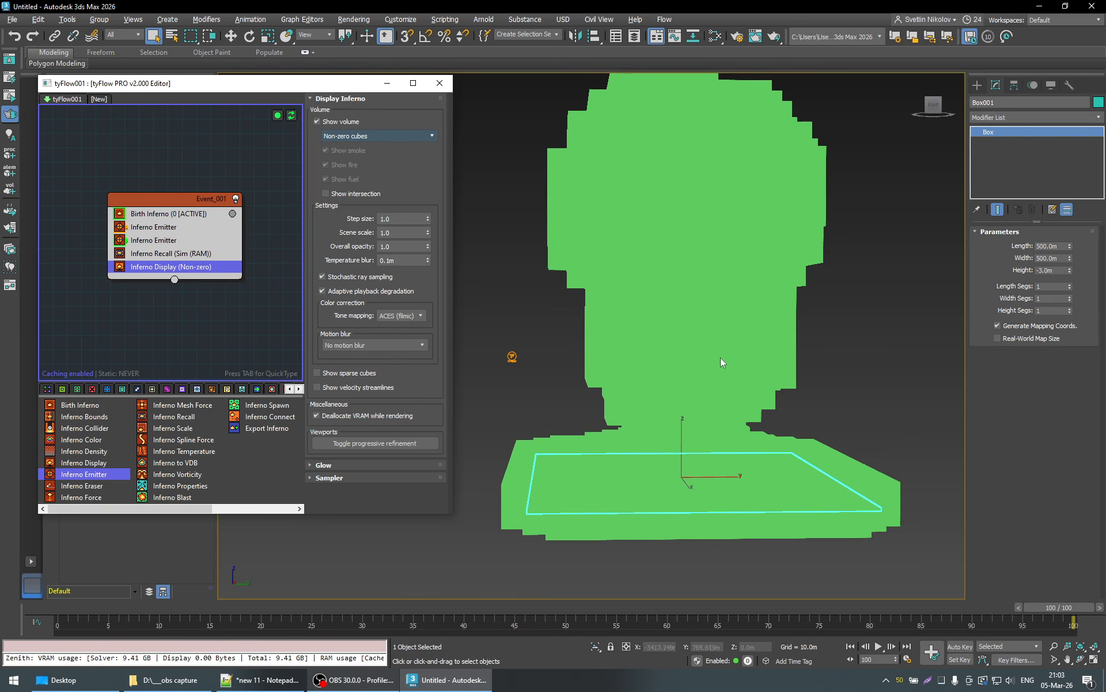
middle_click_drag(798, 355, 714, 367, "alt")
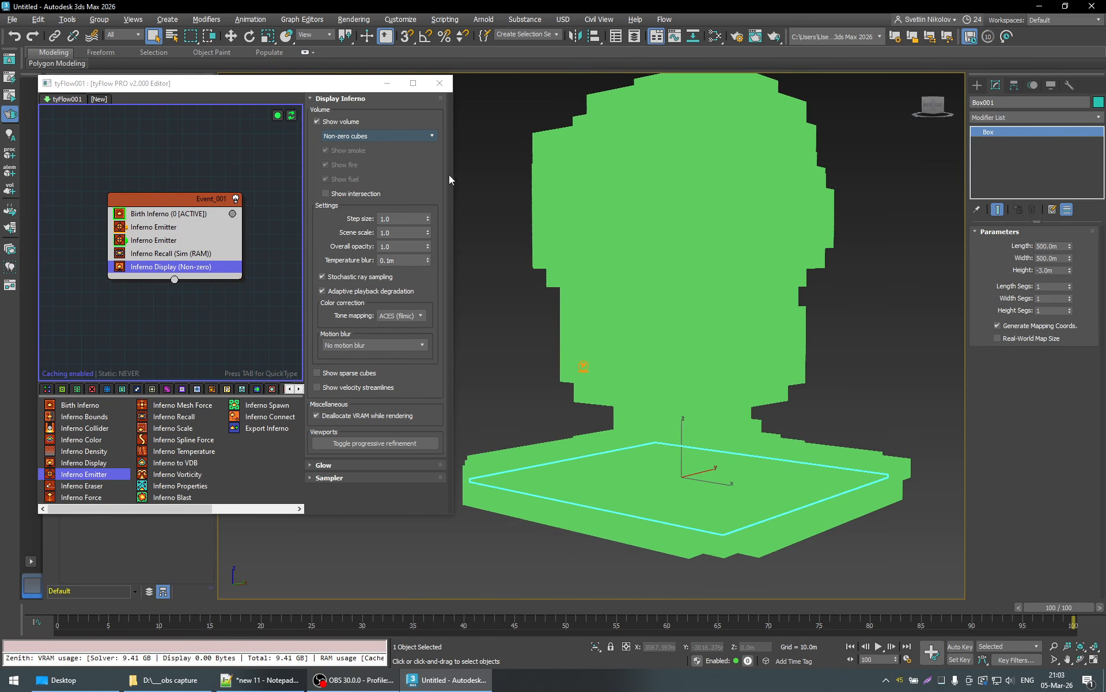
left_click(352, 135)
left_click(346, 145)
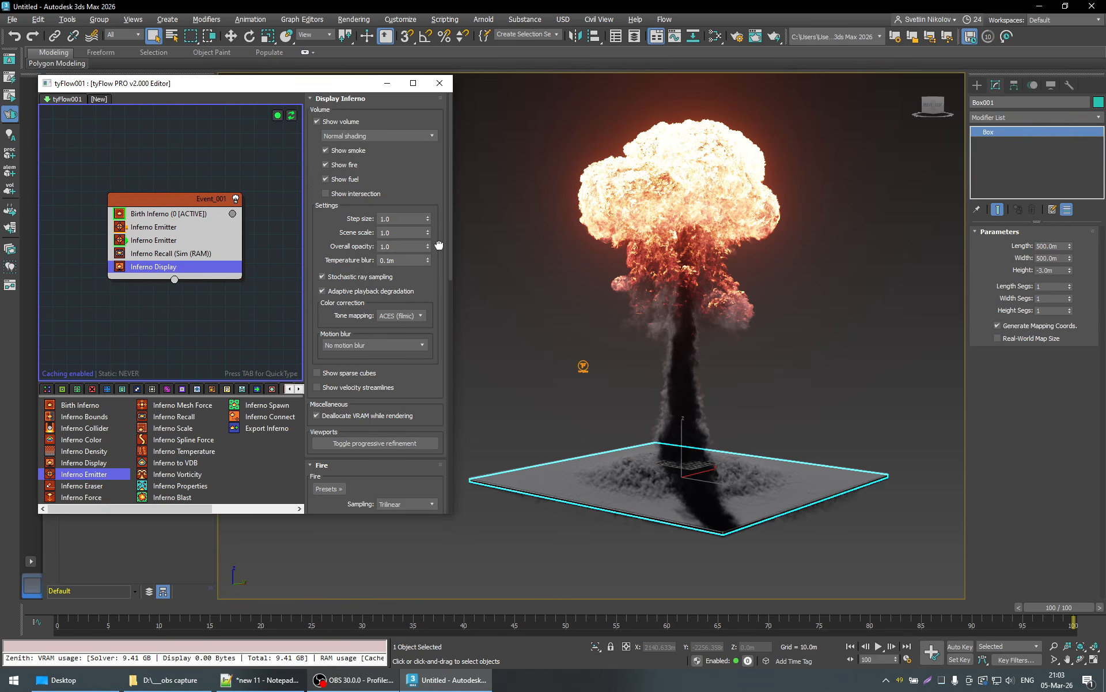
- Try to remove the dark red marker near the middle of the Fire color gradient
scroll(438, 242, "down", 2)
scroll(438, 243, "up", 1)
scroll(438, 237, "down", 1)
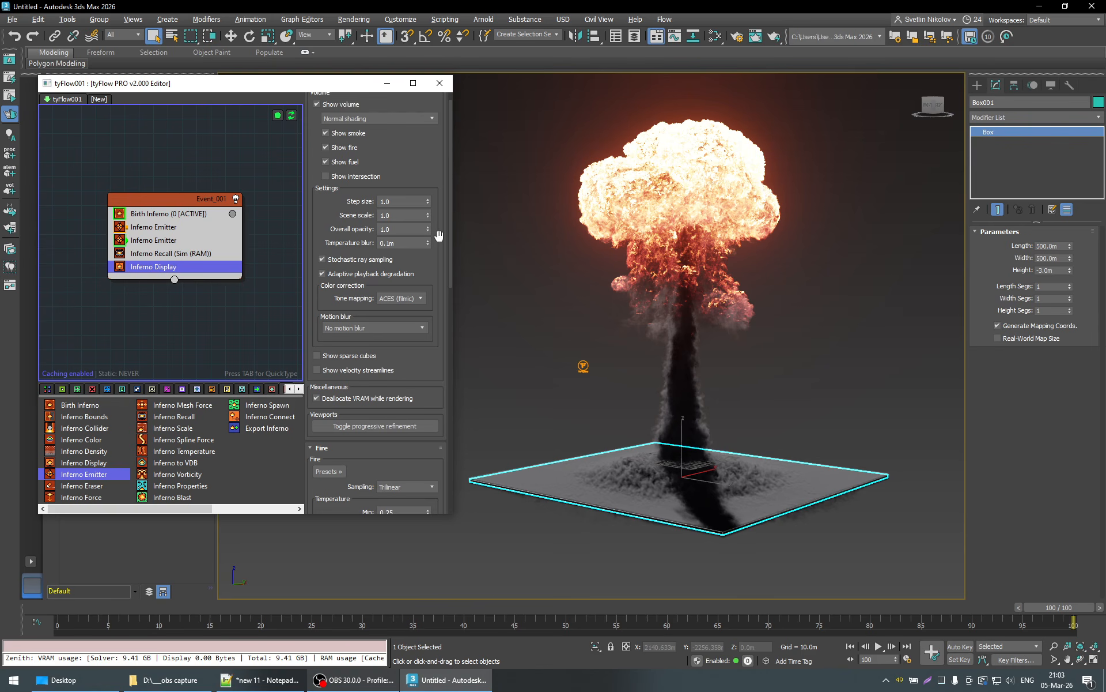
scroll(438, 235, "down", 14)
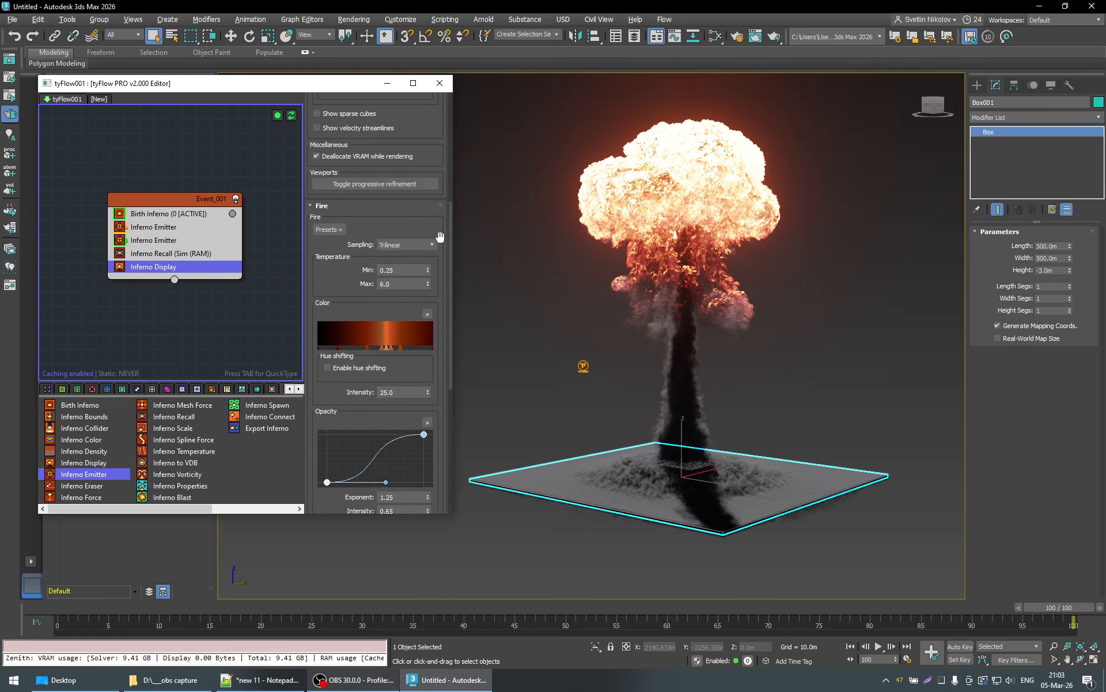
scroll(439, 236, "down", 3)
right_click(368, 298)
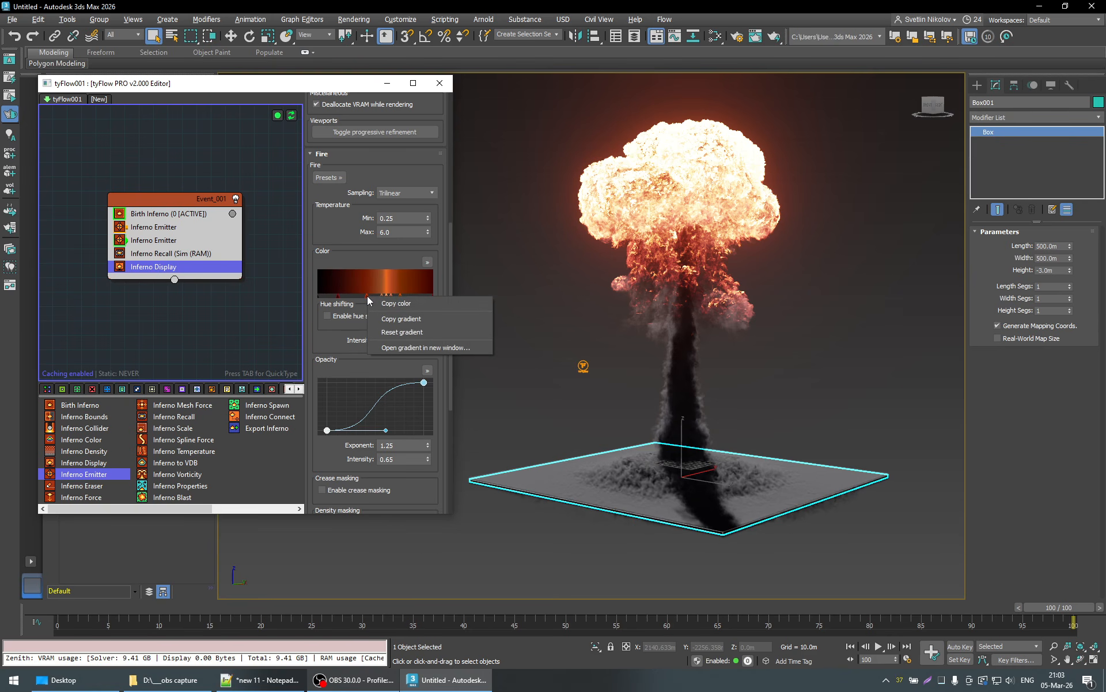
left_click(367, 295)
double_click(368, 296)
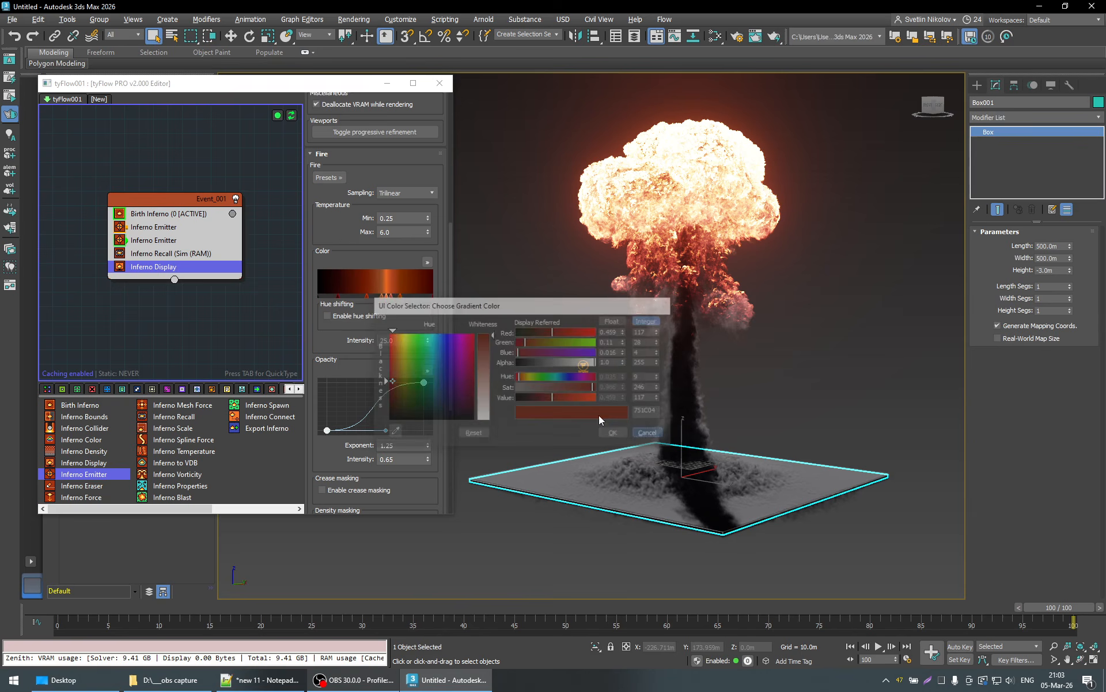
left_click(615, 433)
right_click(367, 298)
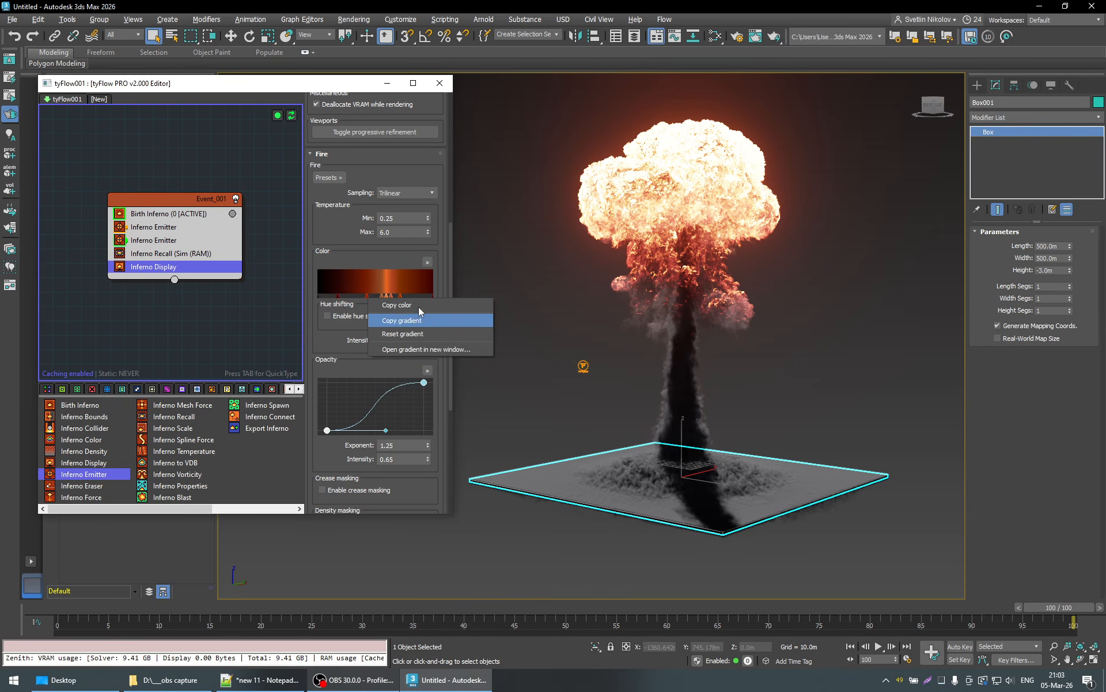
left_click(441, 287)
double_click(367, 296)
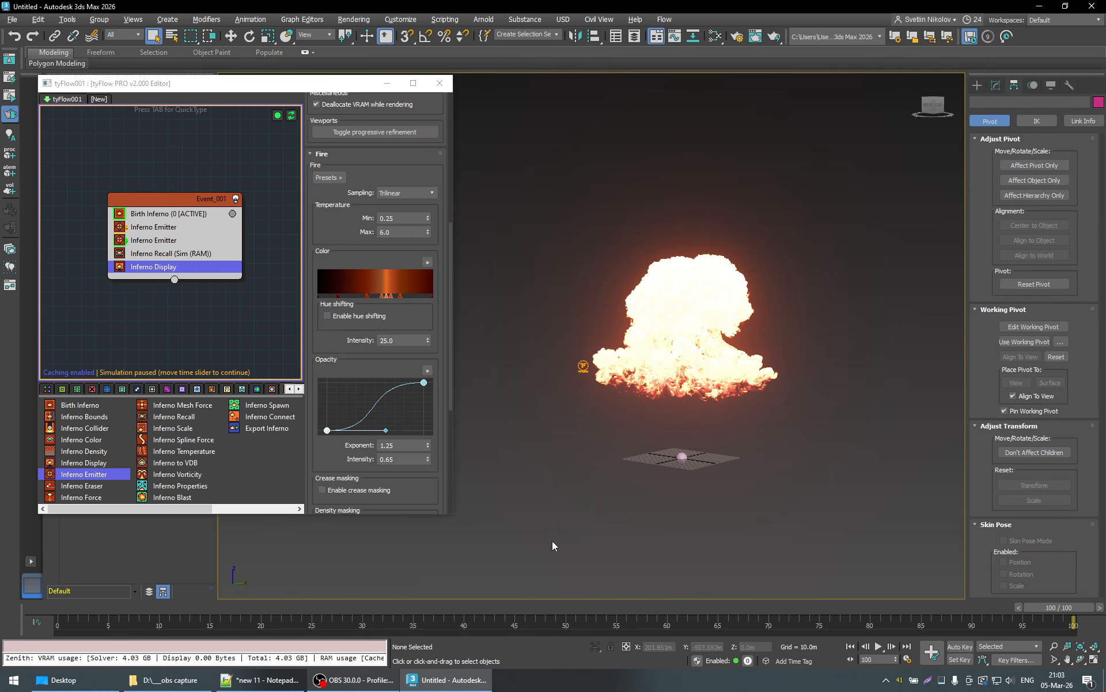
- Go to frame 18, undo the deletion of the ground box, and clear the selection
left_click(249, 607)
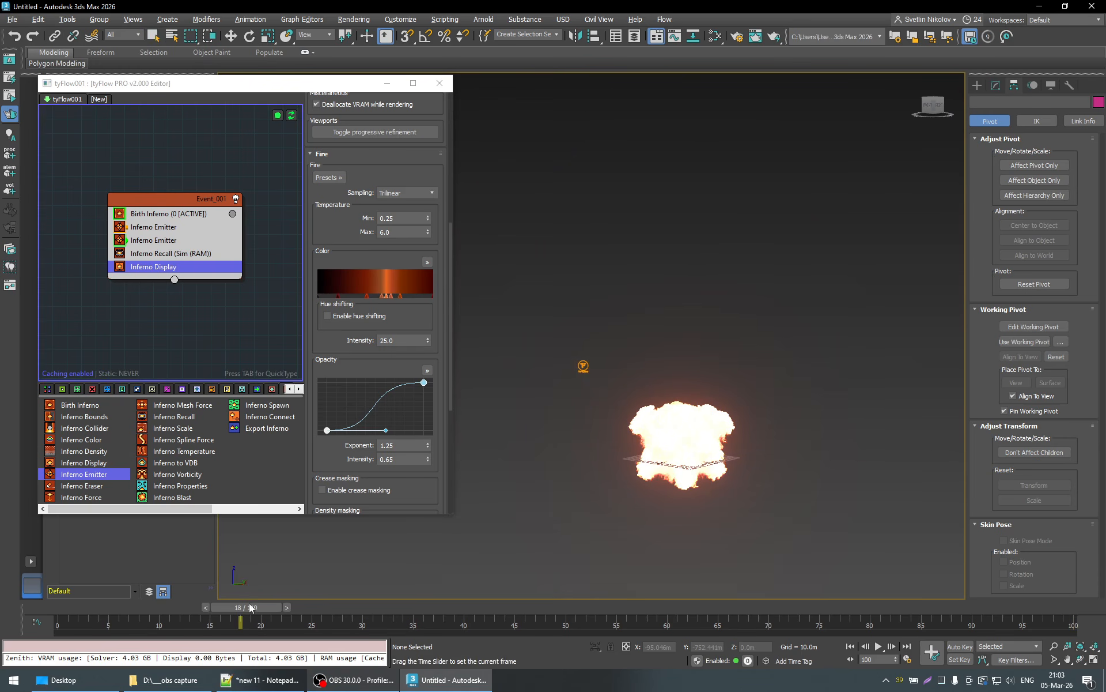
left_click(15, 37)
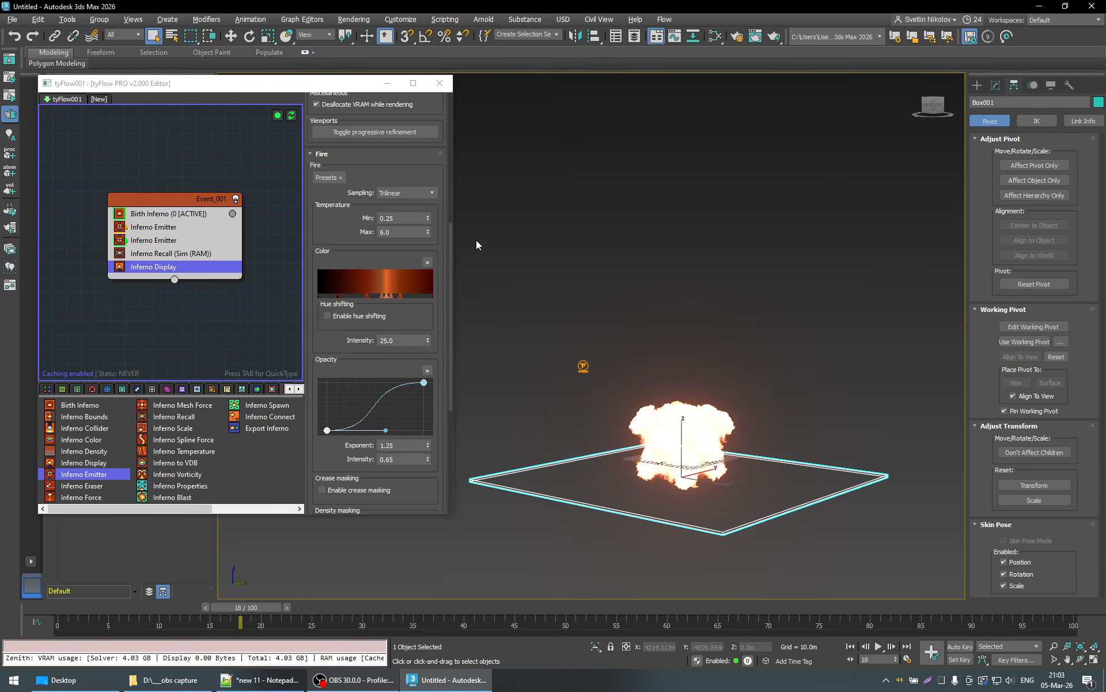
left_click(767, 320)
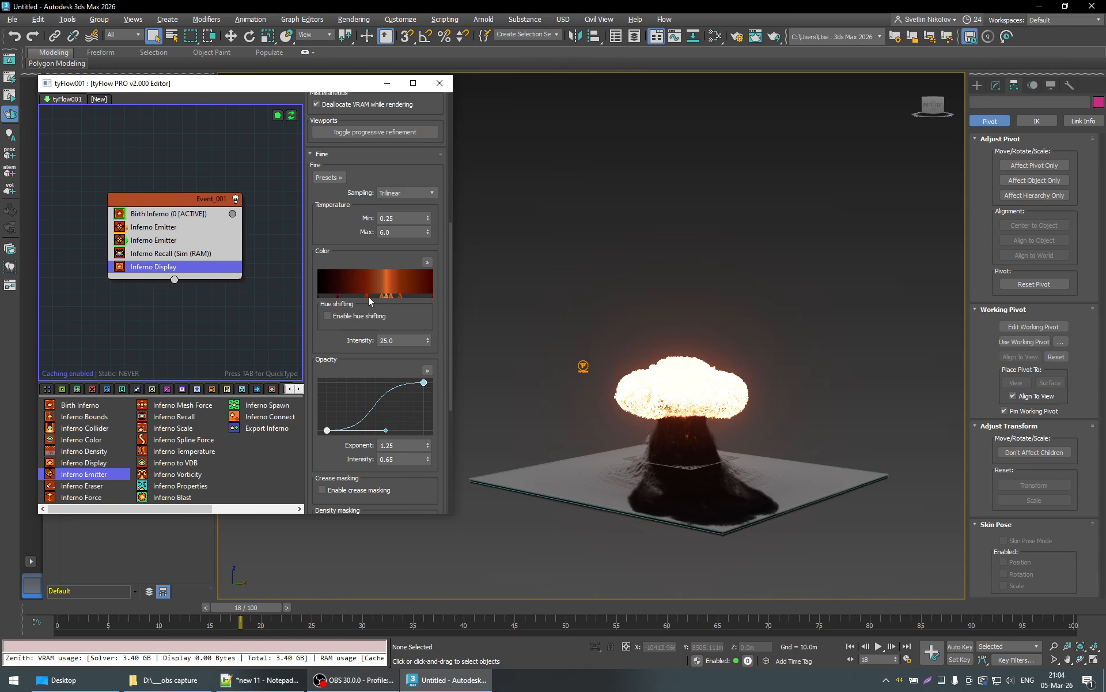
- Advance the simulation to frame 90 and check the GPU memory usage in Task Manager
left_click(960, 608)
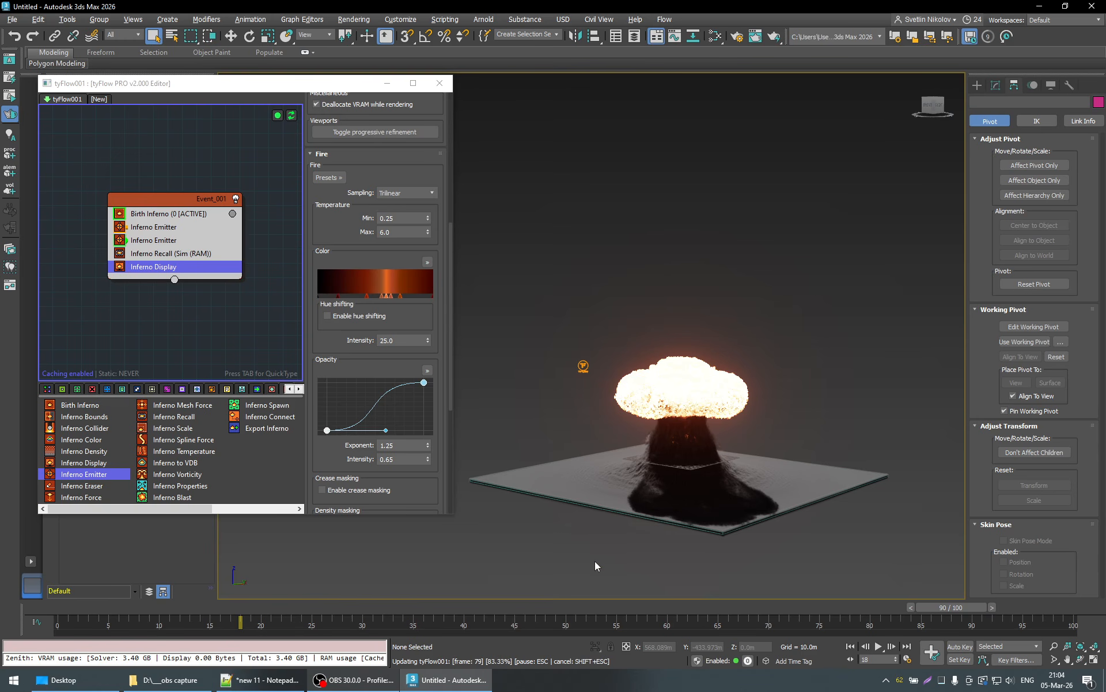
left_click(941, 680)
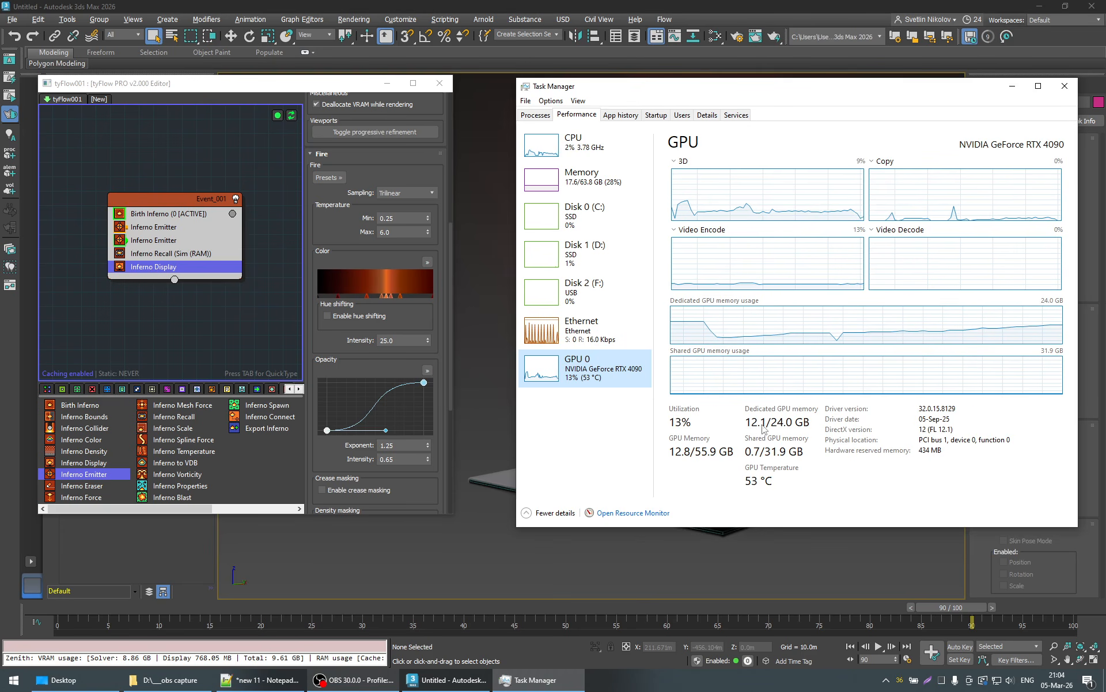
left_click(1012, 86)
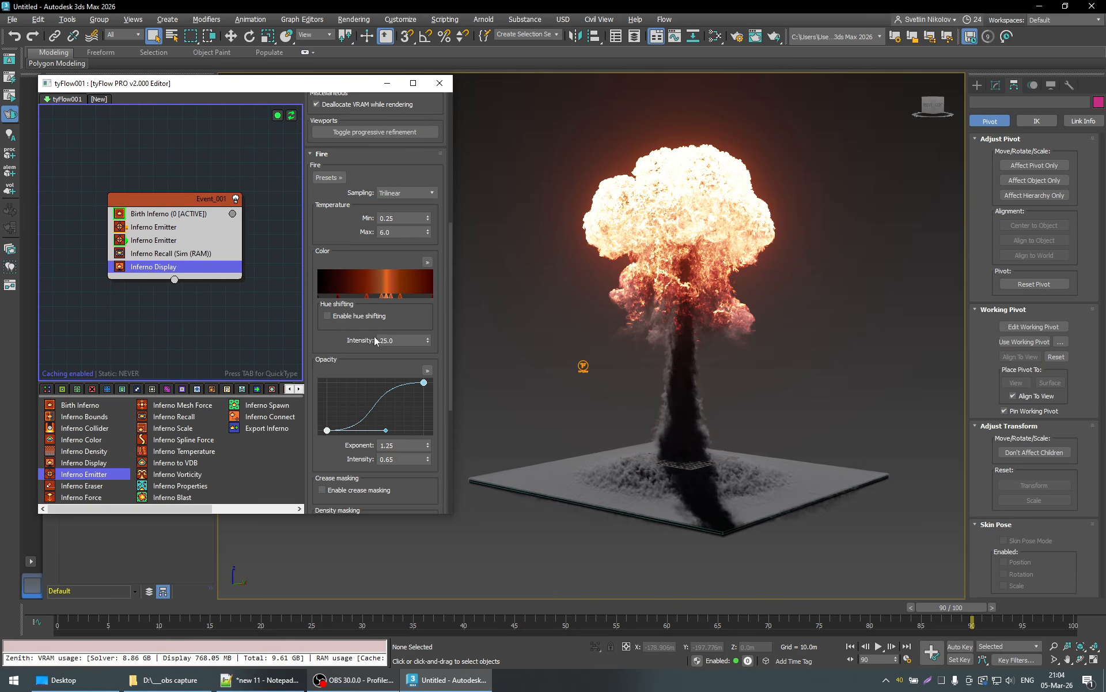
- Delete the dark red marker near the middle of the Fire color gradient and check the color of the next marker
left_click_drag(366, 295, 370, 295)
right_click(365, 295)
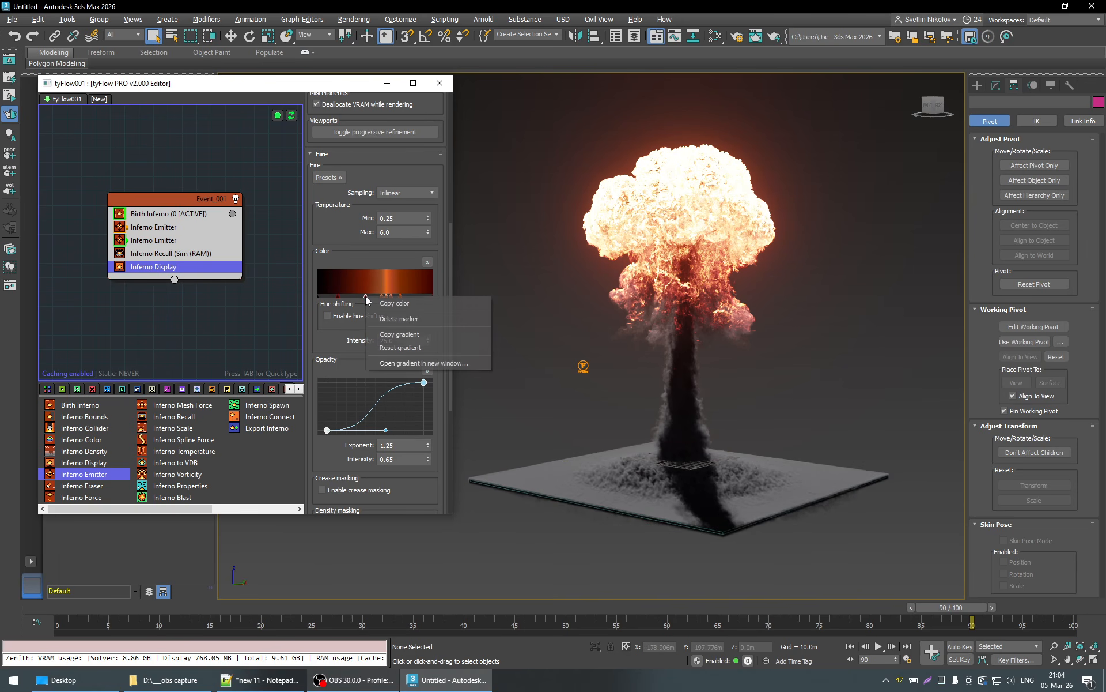
left_click(382, 319)
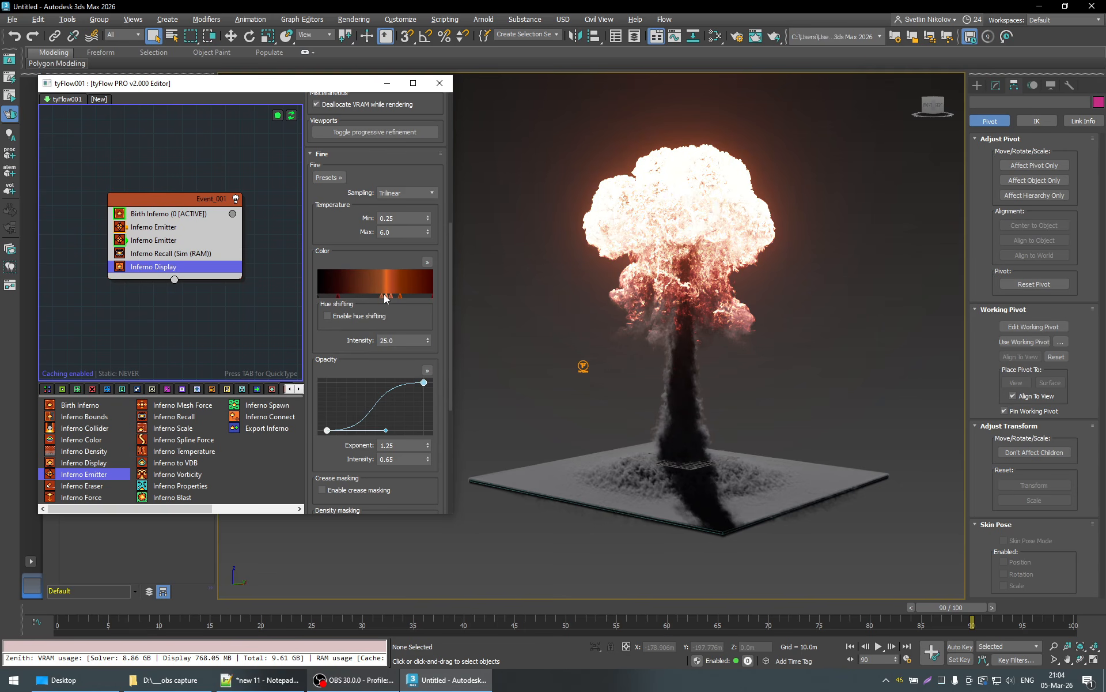
double_click(382, 295)
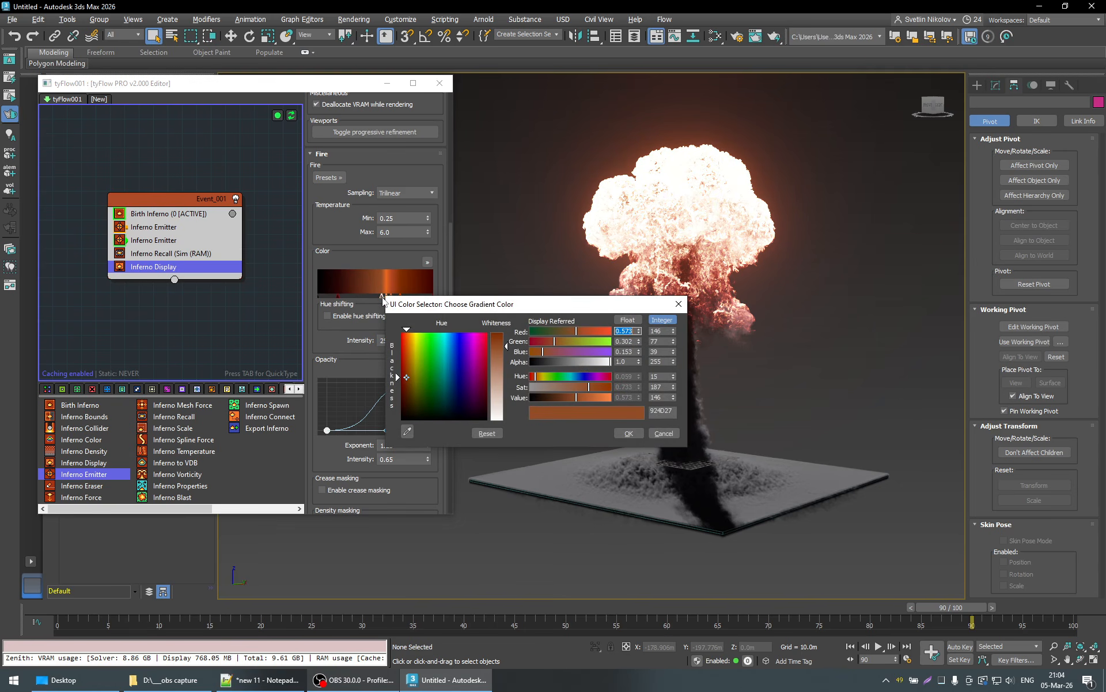
left_click(669, 433)
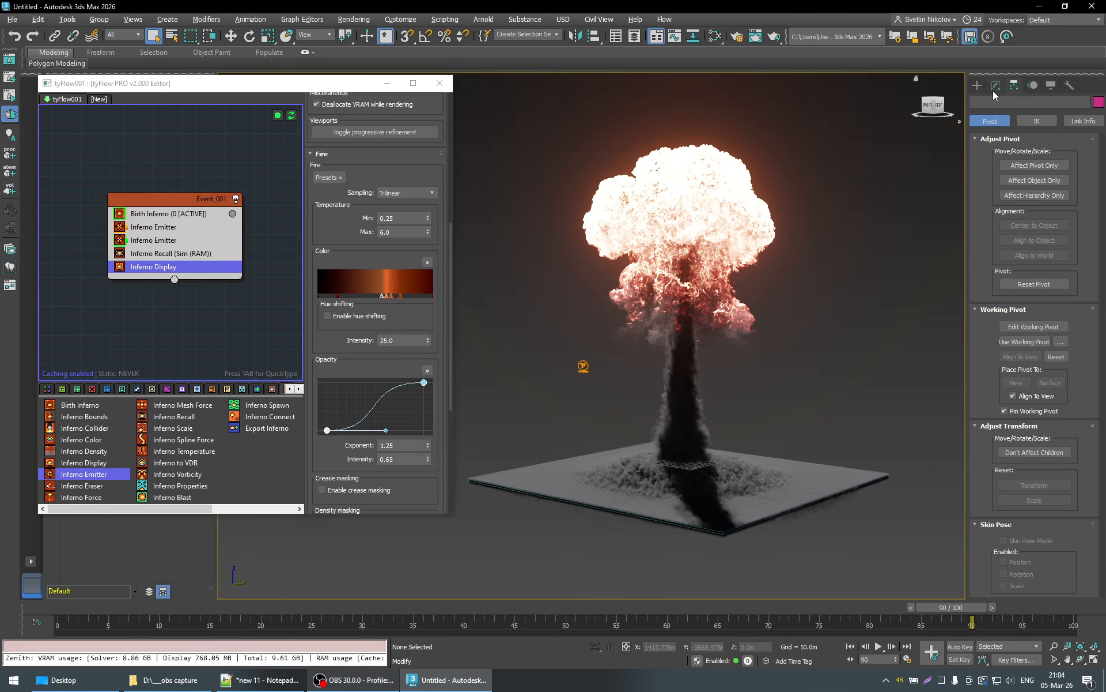
left_click(977, 85)
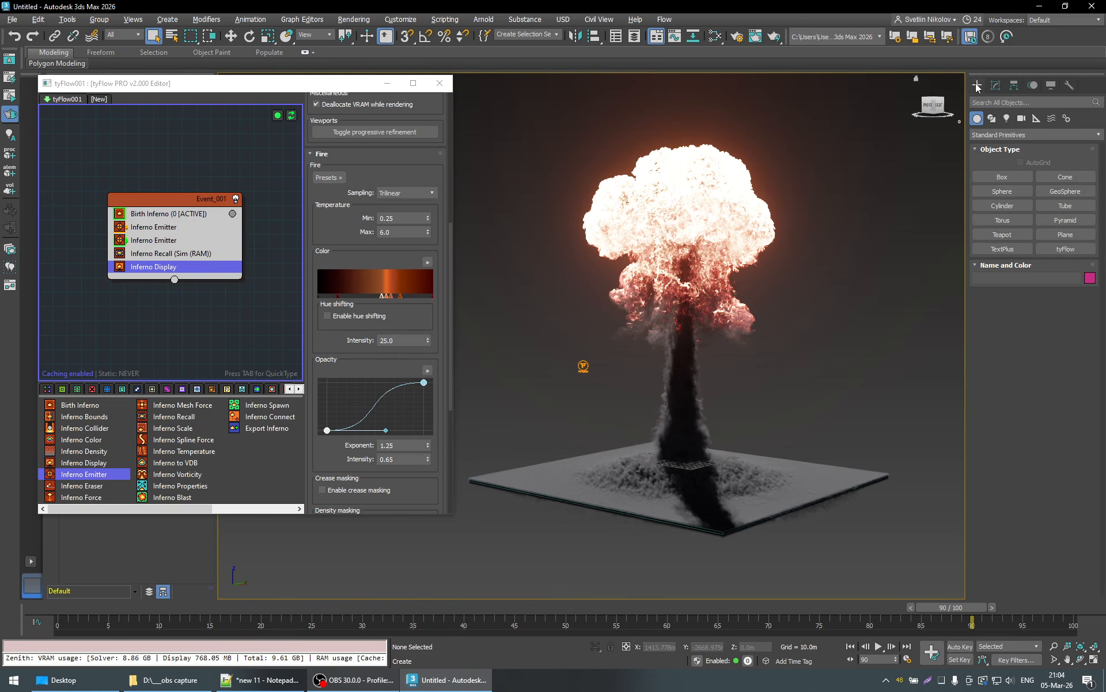
- Delete the three markers after the brown middle one in the Fire color gradient, and check the brown marker's color
right_click(388, 295)
left_click(412, 318)
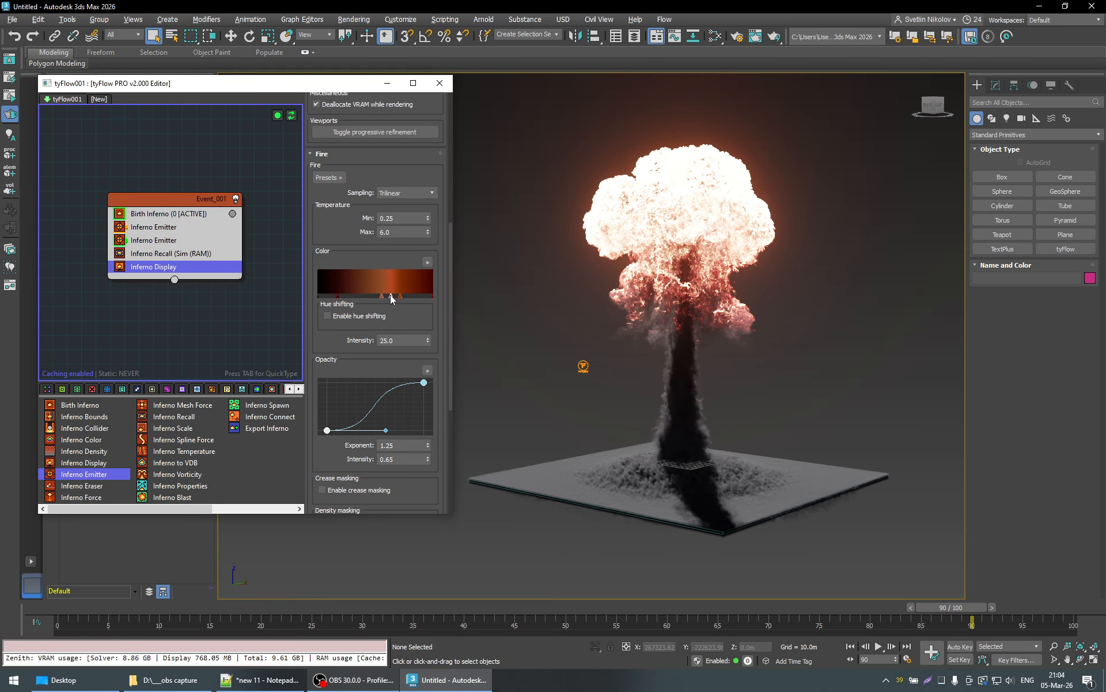
right_click(392, 295)
left_click(413, 318)
right_click(400, 296)
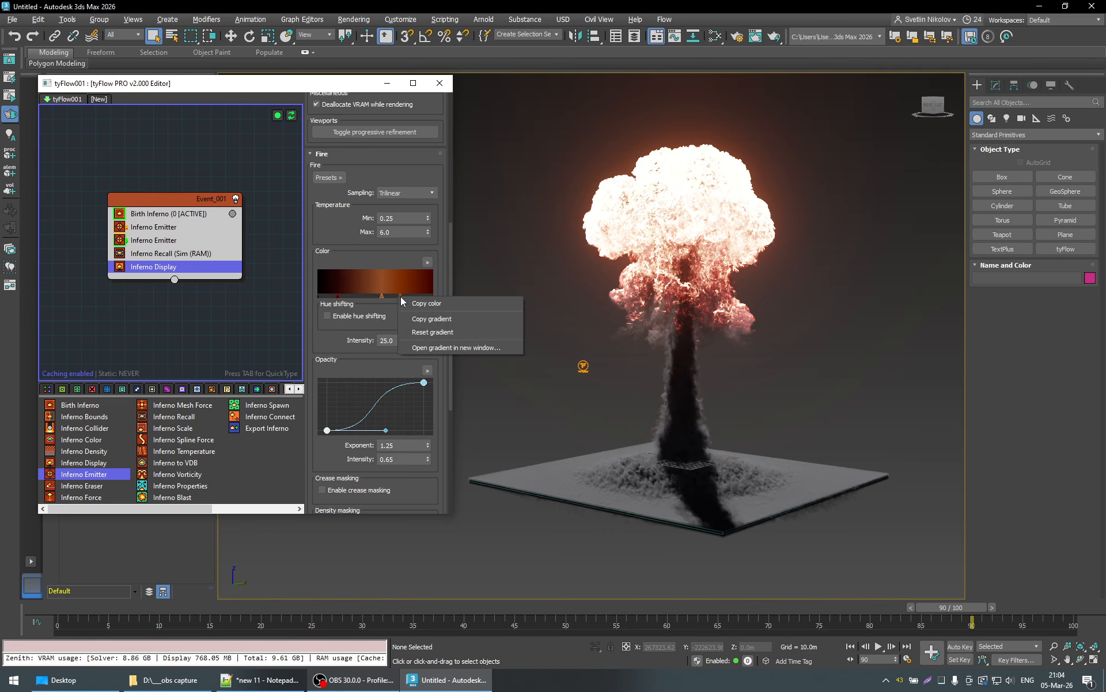
left_click(413, 318)
right_click(400, 297)
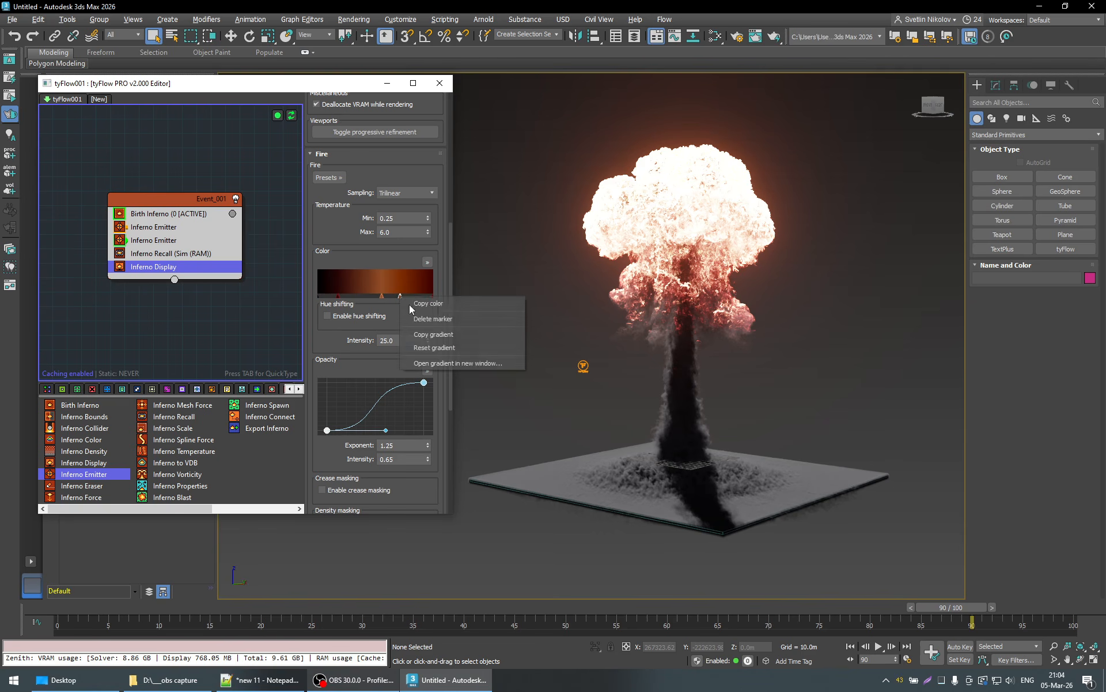
left_click(412, 317)
double_click(382, 295)
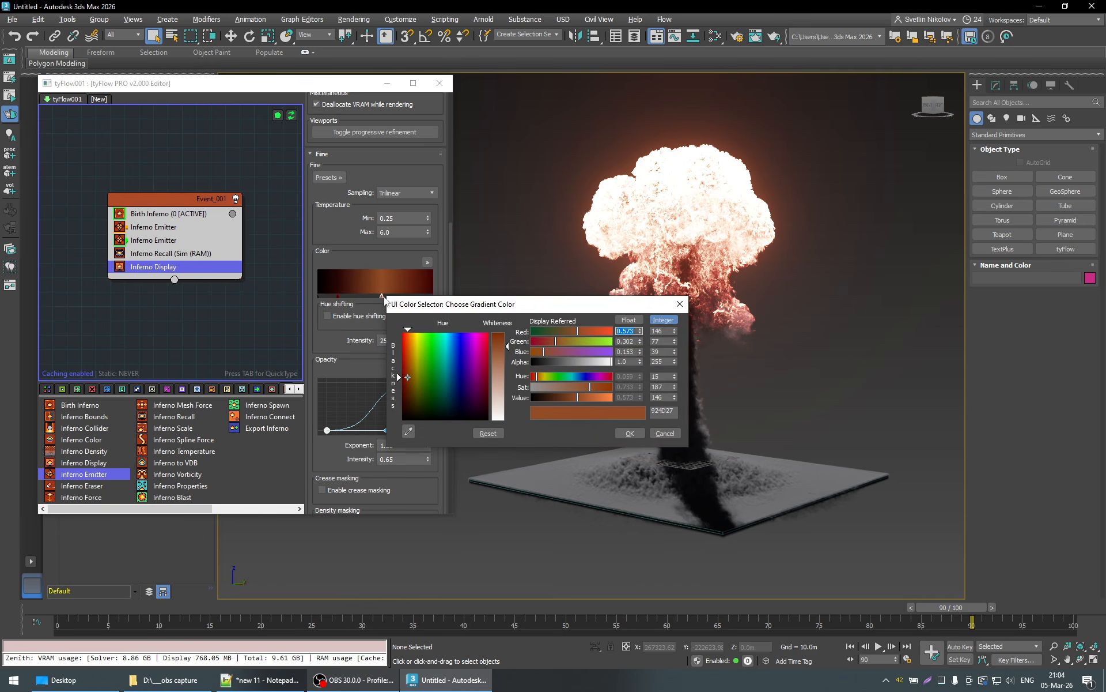
left_click(670, 435)
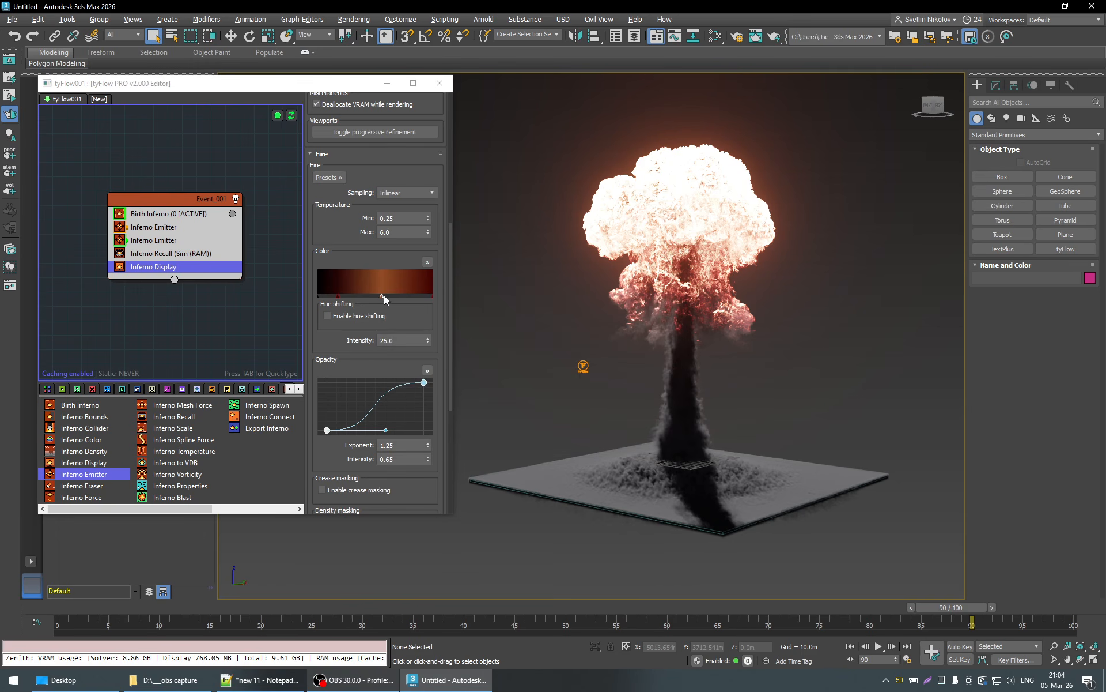
- Delete the brown middle marker and the remaining dark red marker from the Fire color gradient, leaving only its two end markers
right_click(382, 295)
left_click(413, 316)
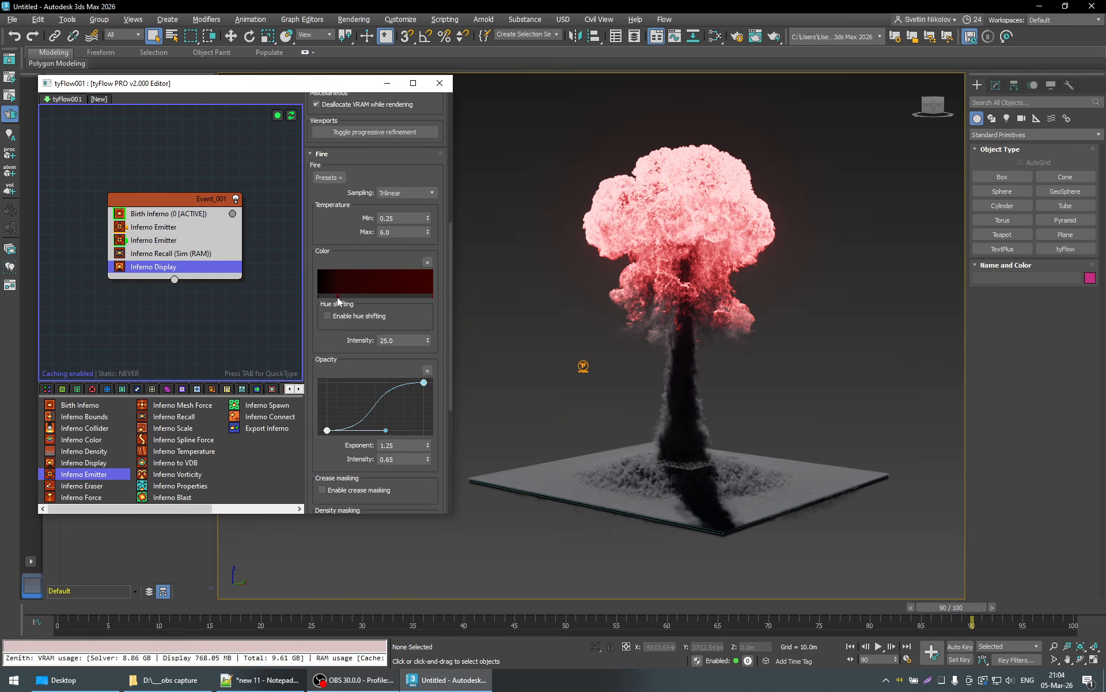
left_click_drag(338, 298, 346, 297)
right_click(347, 297)
left_click(370, 321)
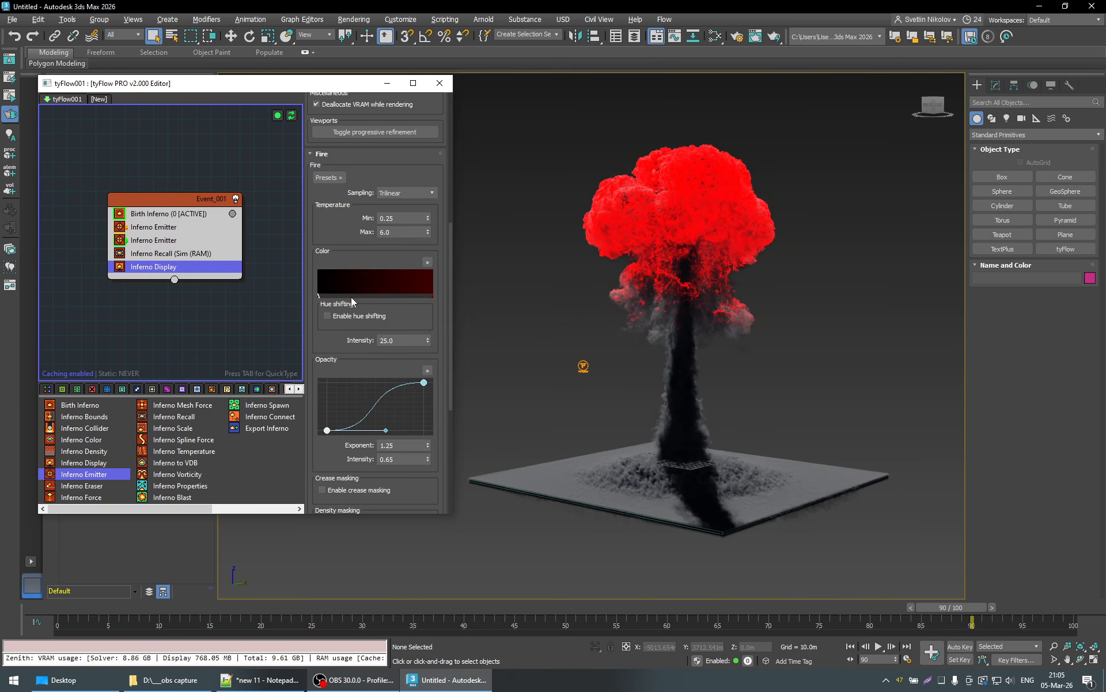
- Set the start marker of the Fire color gradient to bright green 02FF3E
double_click(319, 295)
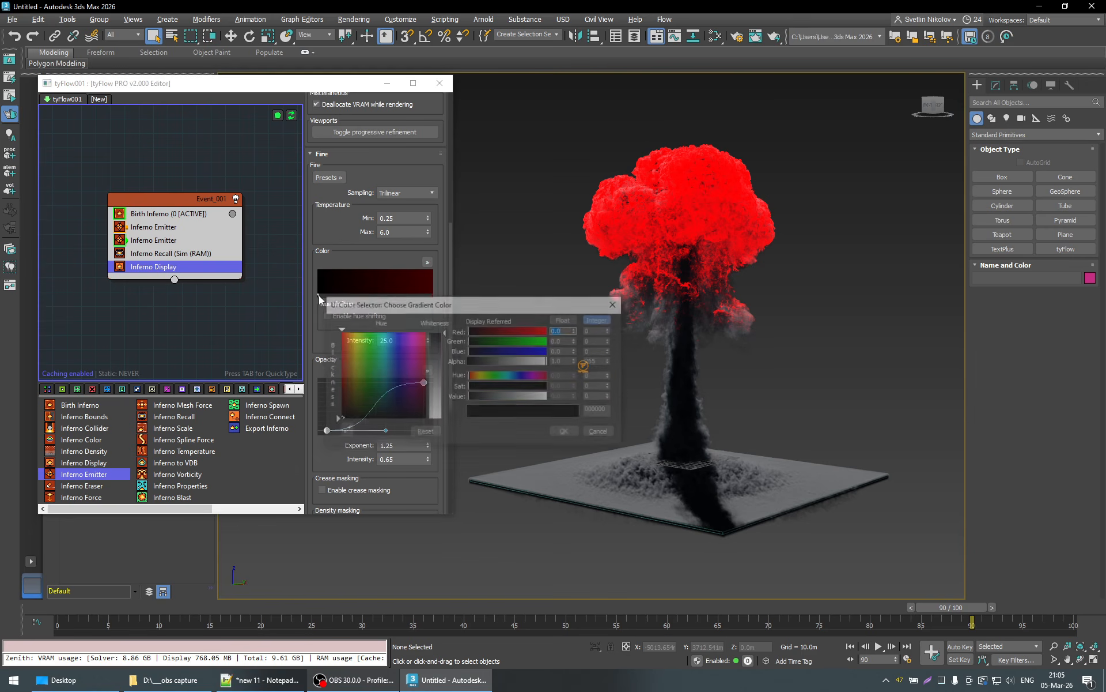
left_click(406, 340)
left_click_drag(405, 341, 371, 333)
left_click(576, 435)
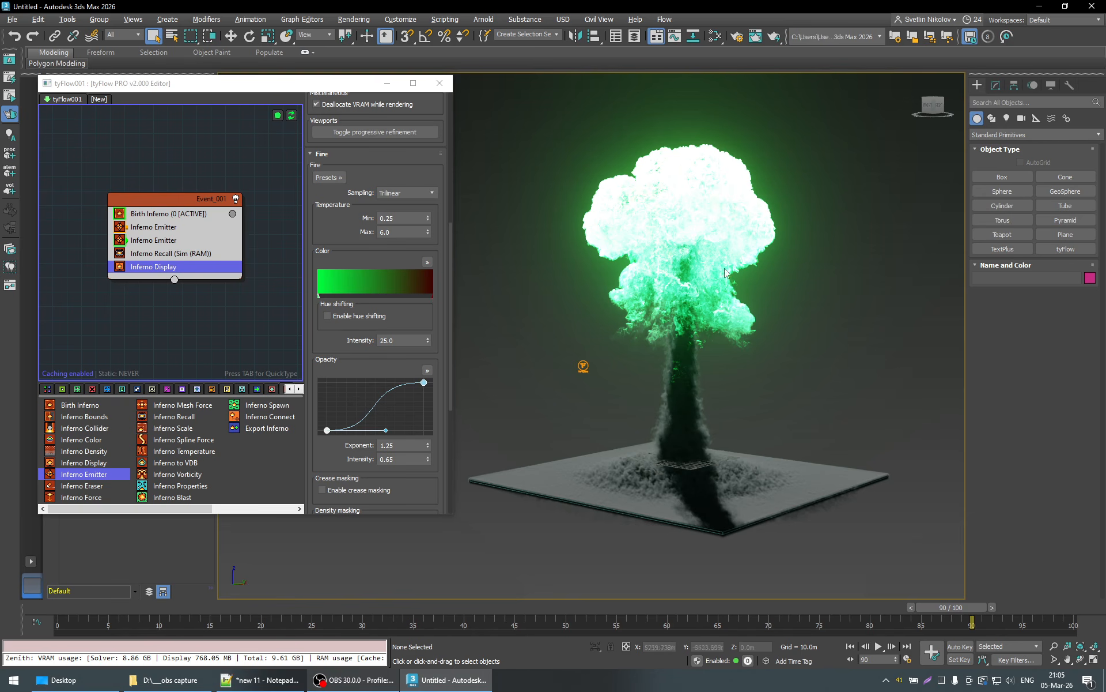
- Recolor the Fire gradient's start marker to dark red 650902 and its end marker to bright green 0CFF00
double_click(319, 295)
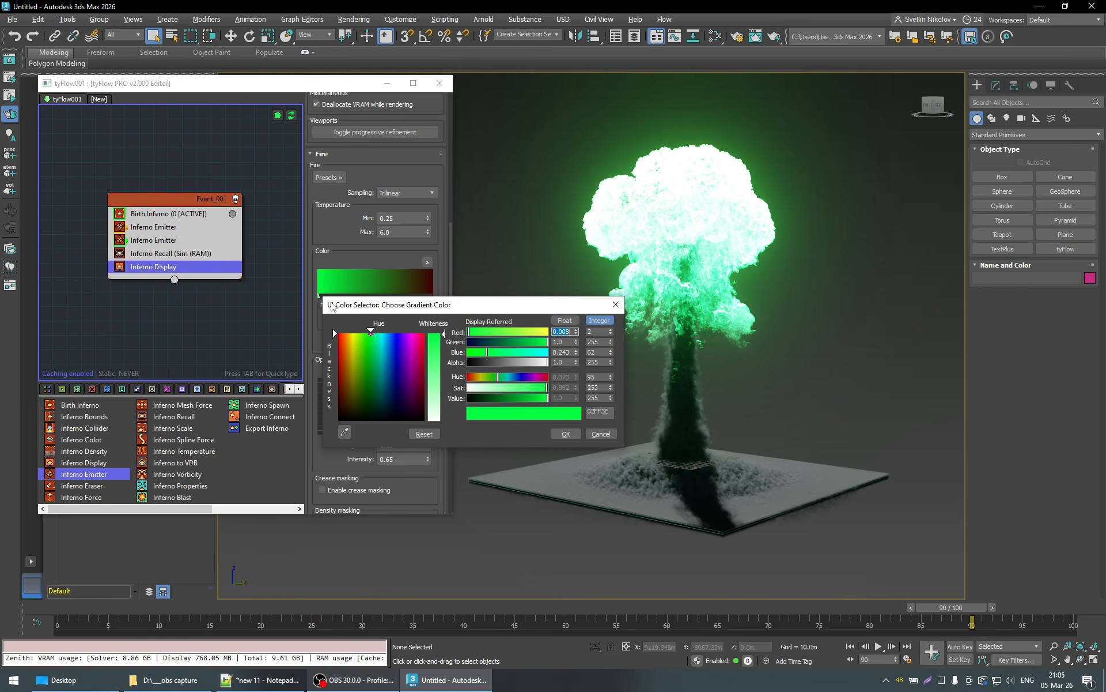
left_click_drag(339, 420, 340, 385)
left_click(562, 433)
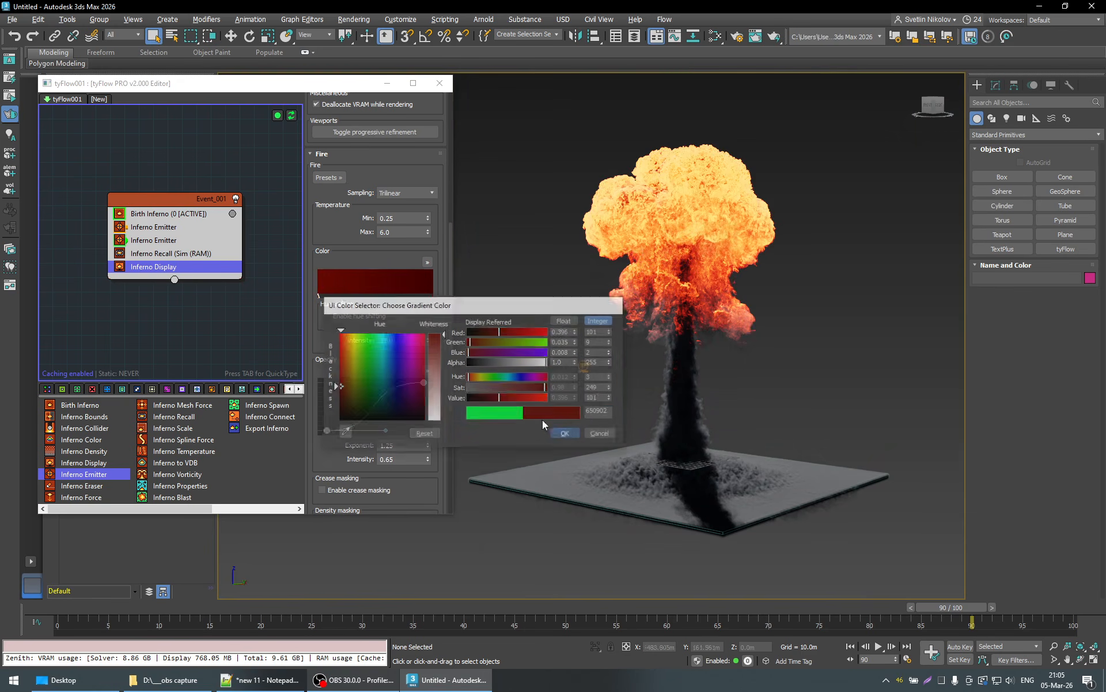
double_click(433, 296)
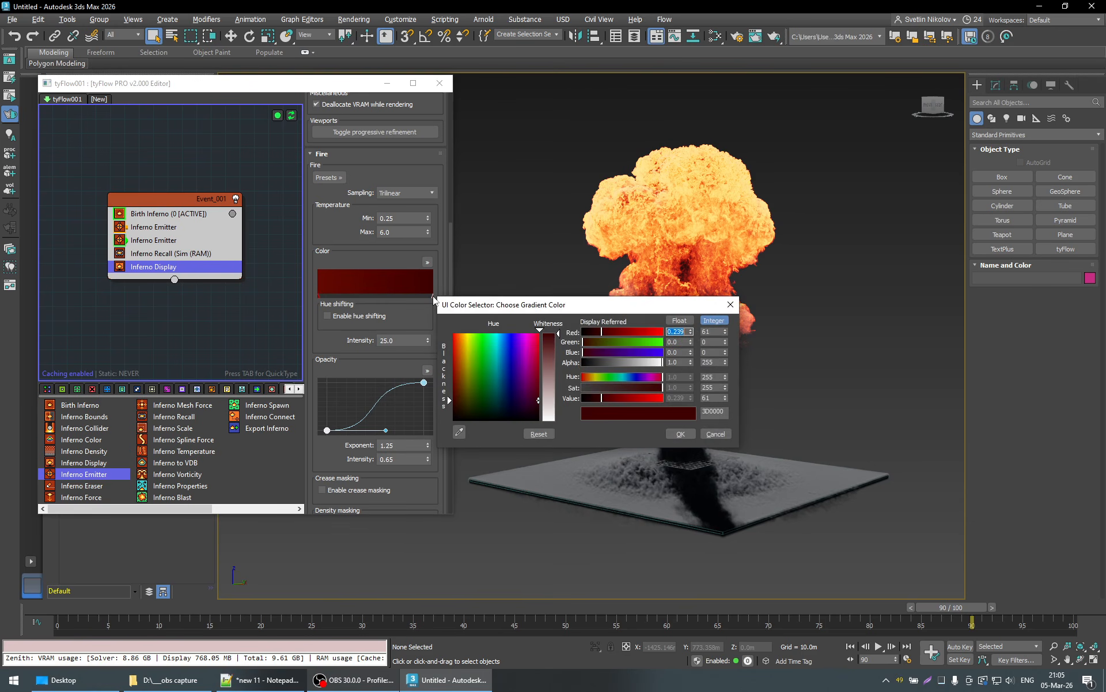
left_click_drag(475, 346, 482, 333)
left_click(684, 432)
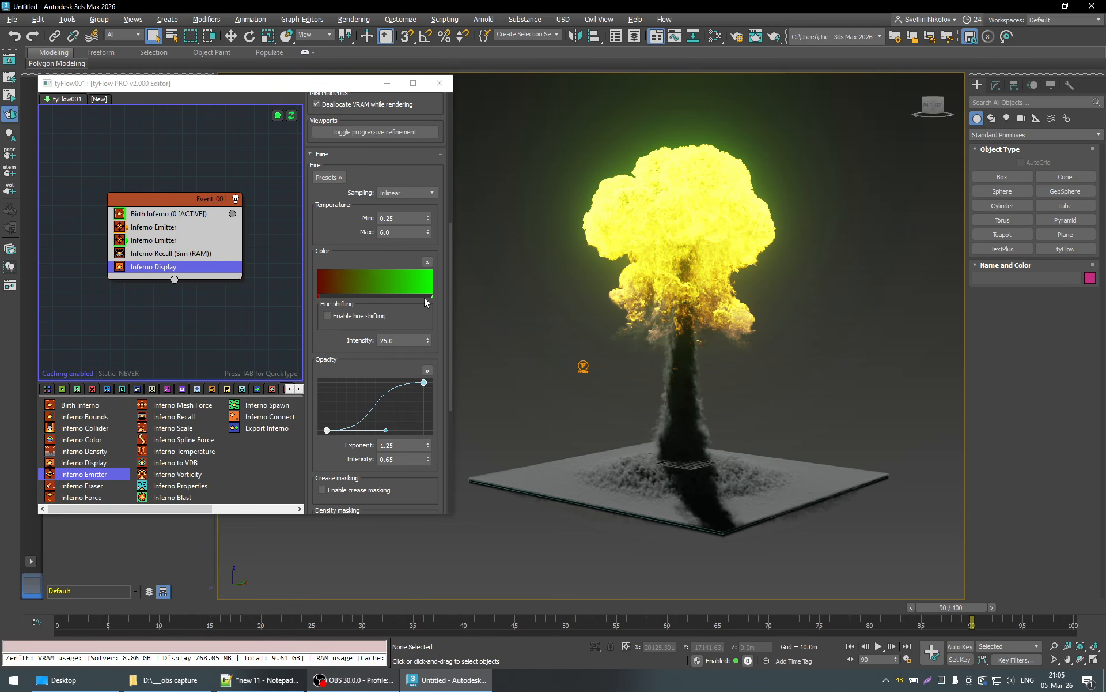
- Set the Fire gradient's start marker to orange FF8502 and its end marker to yellow-orange FFCC00
double_click(319, 295)
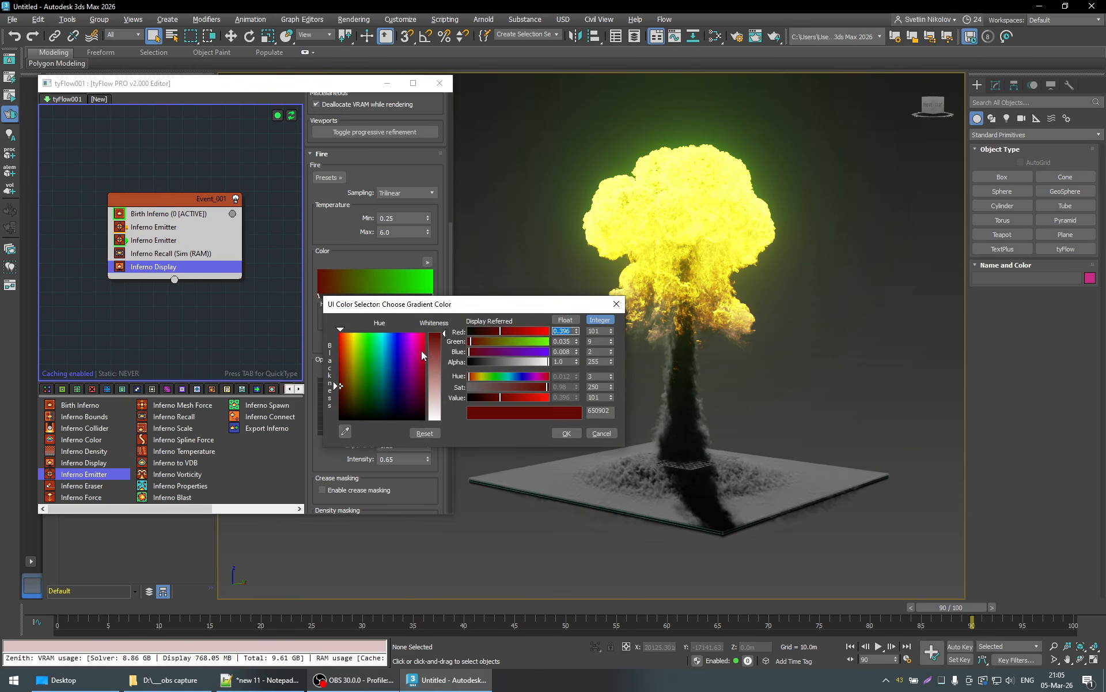
left_click_drag(385, 352, 347, 332)
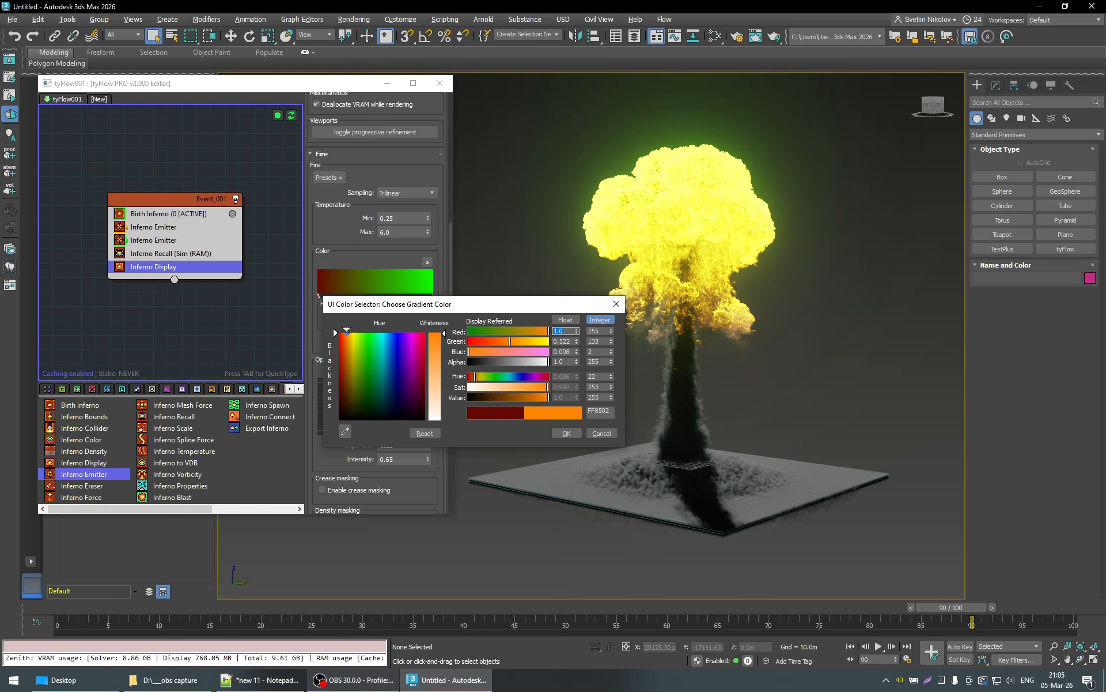
left_click(567, 433)
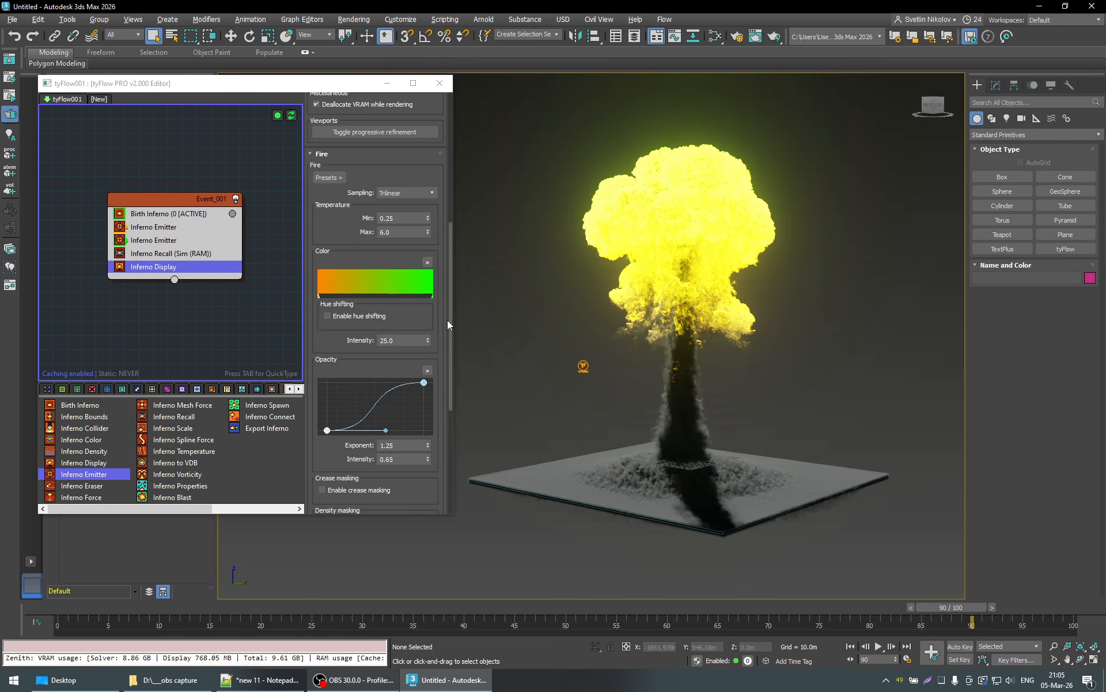
double_click(433, 296)
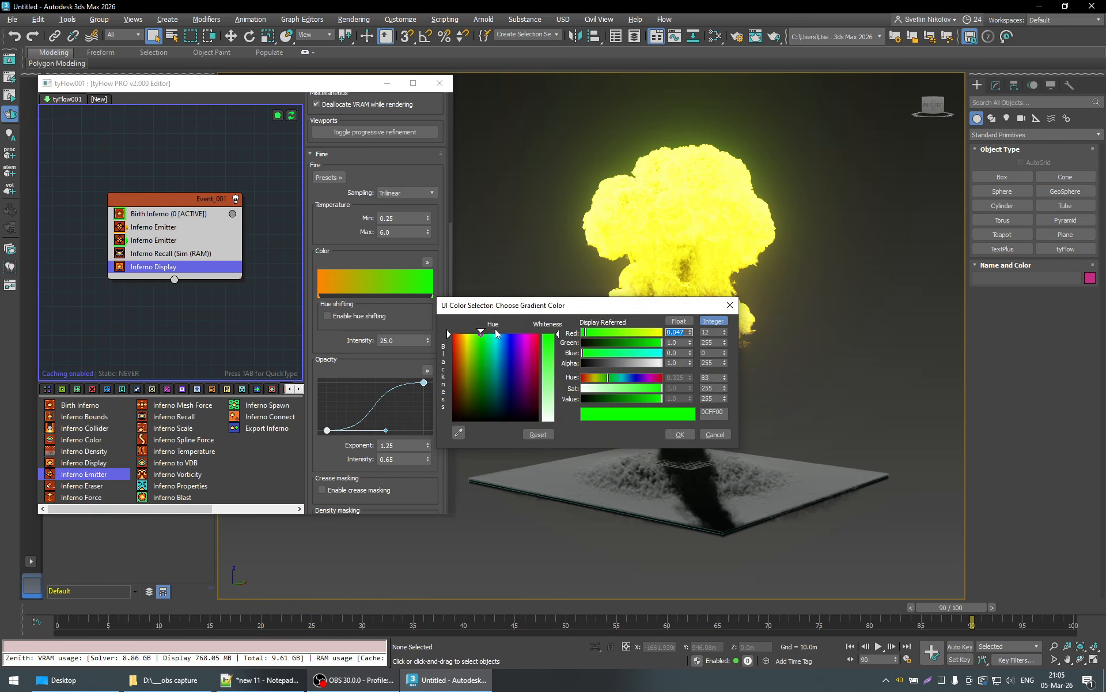
left_click(465, 335)
left_click(680, 434)
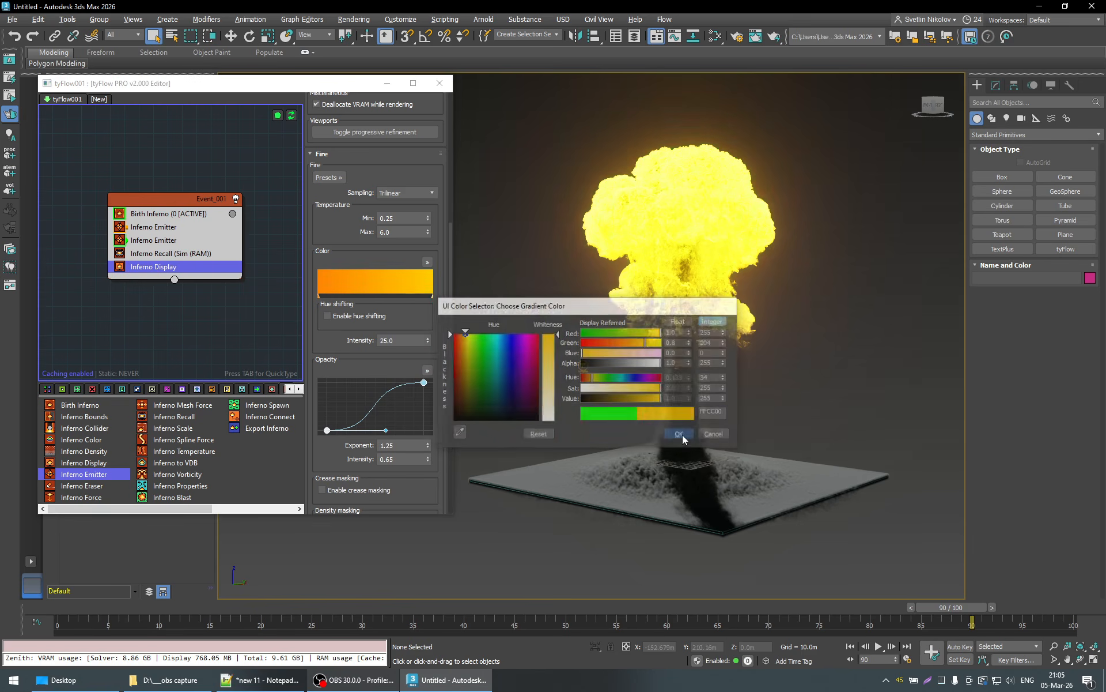
- Shift the hue of the Fire gradient's start marker from orange to red-orange
double_click(317, 296)
left_click_drag(347, 331, 340, 332)
left_click(563, 433)
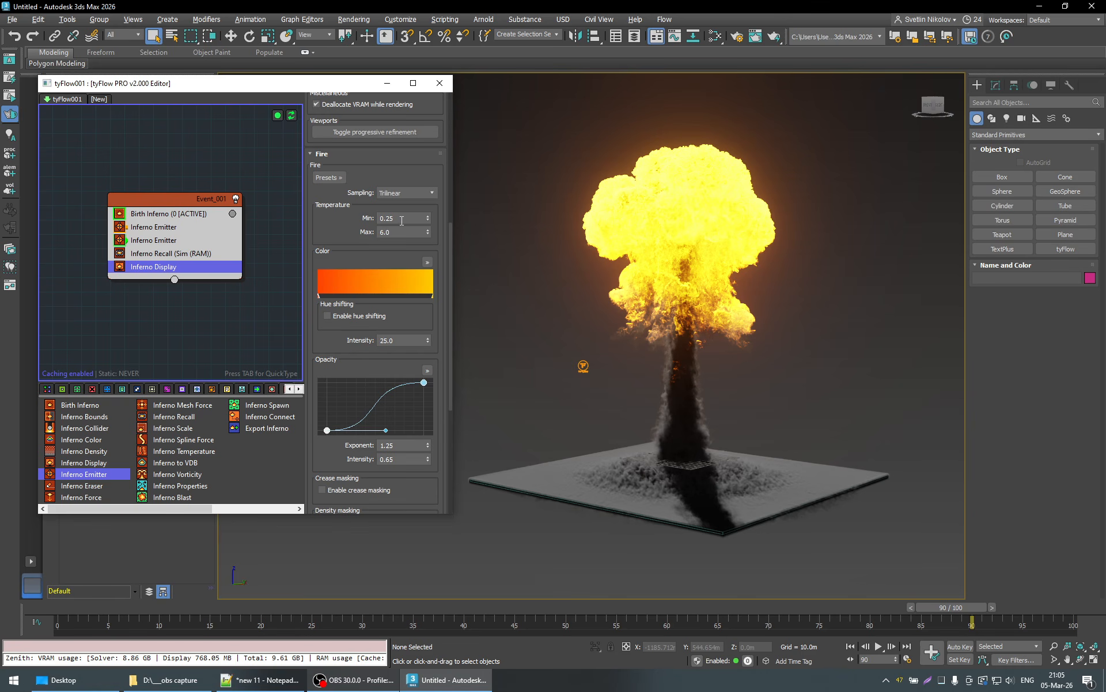
- Compare the Fire temperature range with the emission temperature of both Inferno Emitters, and return to the Inferno Display settings
left_click(379, 218)
left_click(442, 235)
double_click(402, 219)
left_click(167, 227)
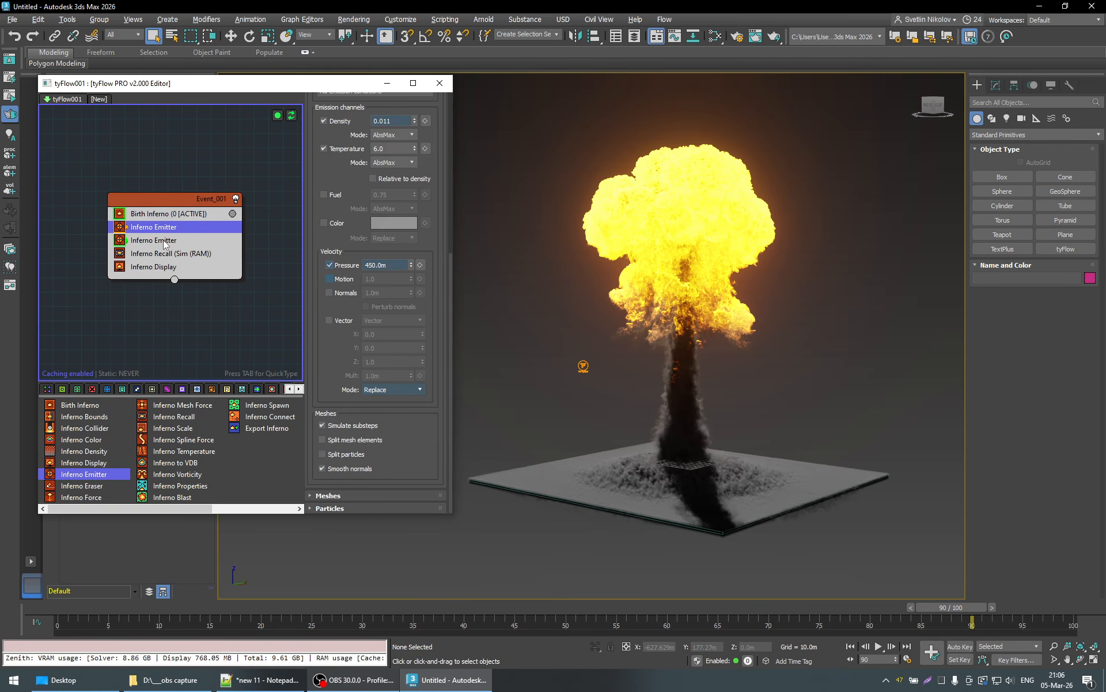
left_click(164, 241)
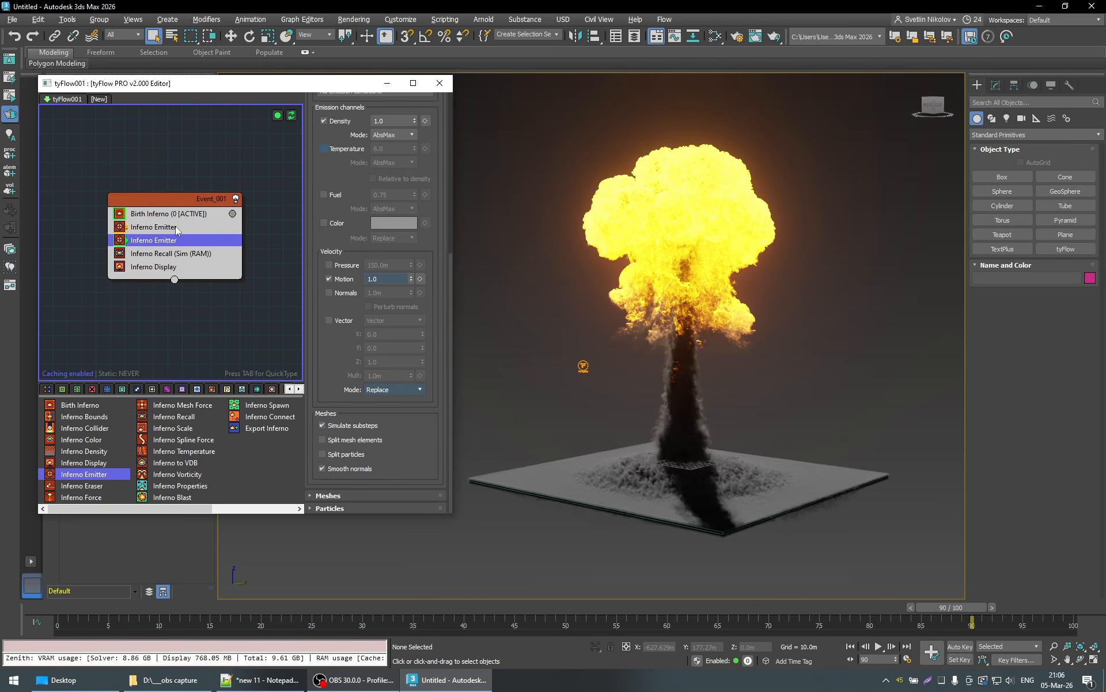
left_click(175, 227)
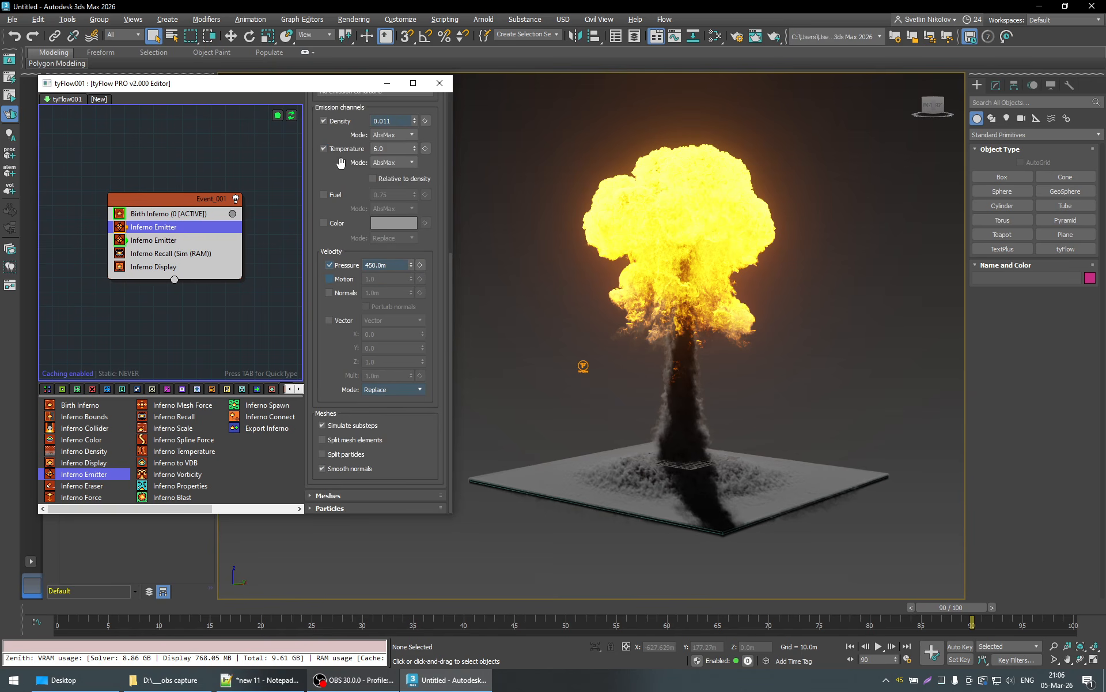
left_click(164, 267)
- Set the maximum Fire temperature of the Inferno Display to 3.0
scroll(397, 276, "up", 3)
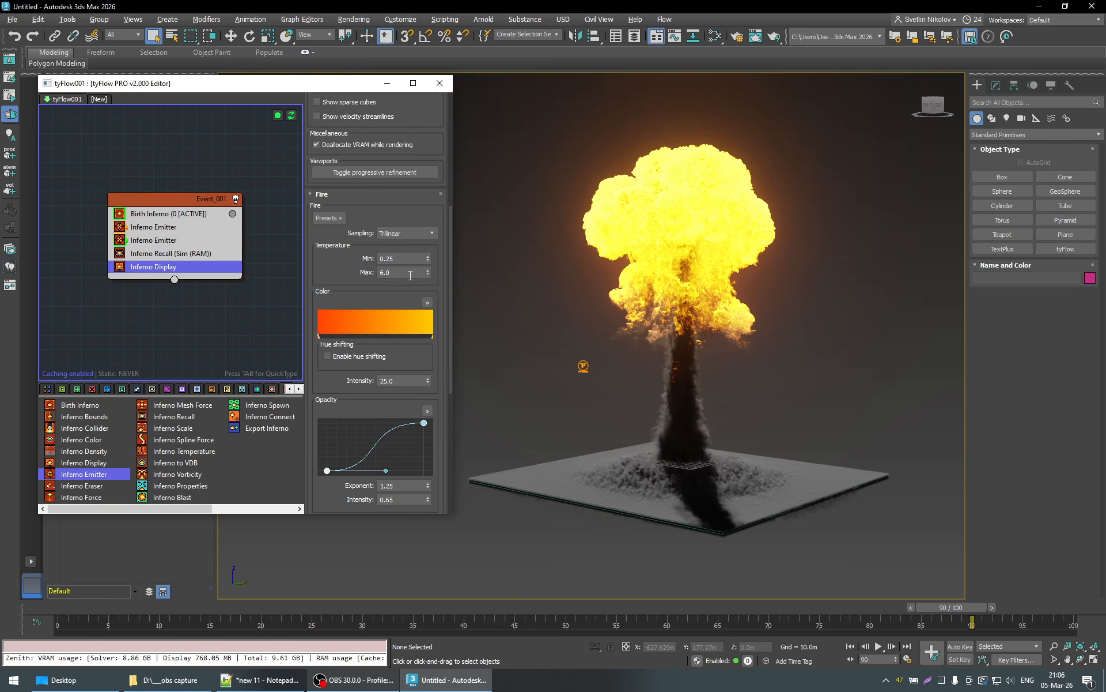
left_click_drag(403, 274, 327, 276)
type("3")
key("Return")
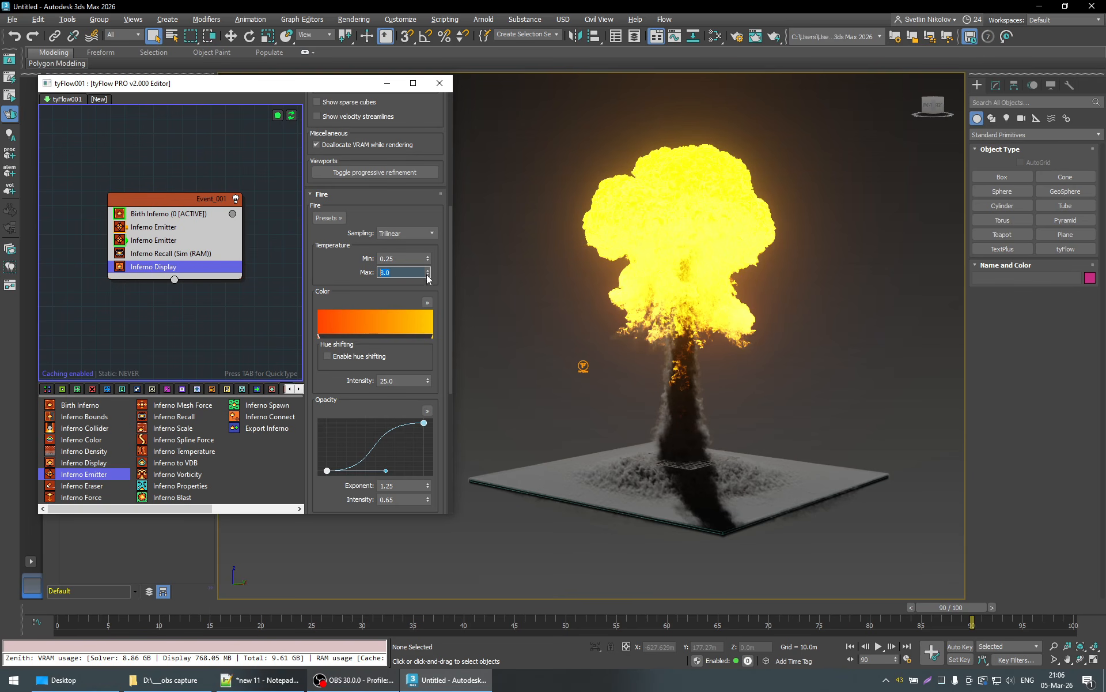
- Try different maximum Fire temperatures up to about 15 while viewing the explosion from another side
mouse_move(428, 274)
left_mouse_down()
mouse_move(429, 233)
mouse_move(429, 276)
left_mouse_up()
left_click_drag(431, 268, 462, 499)
middle_click_drag(582, 438, 705, 219, "alt")
middle_click_drag(775, 206, 691, 206, "alt")
left_click_drag(430, 272, 438, 351)
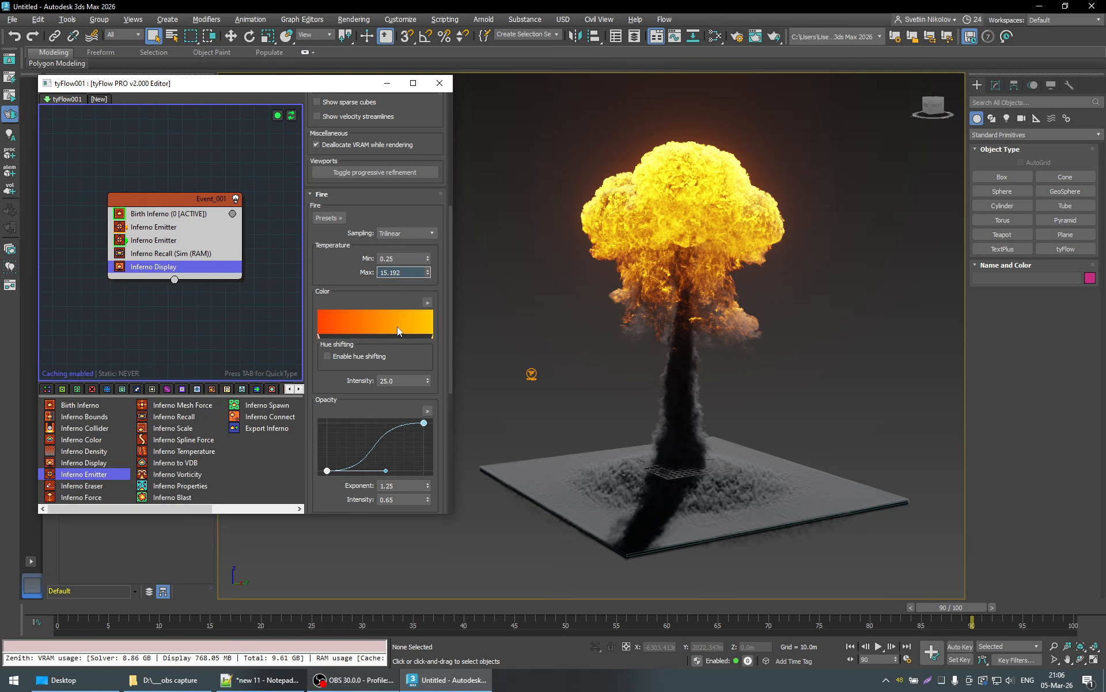
- Reset the maximum Fire temperature to 3.0 after the trial values
left_click_drag(430, 273, 309, 271)
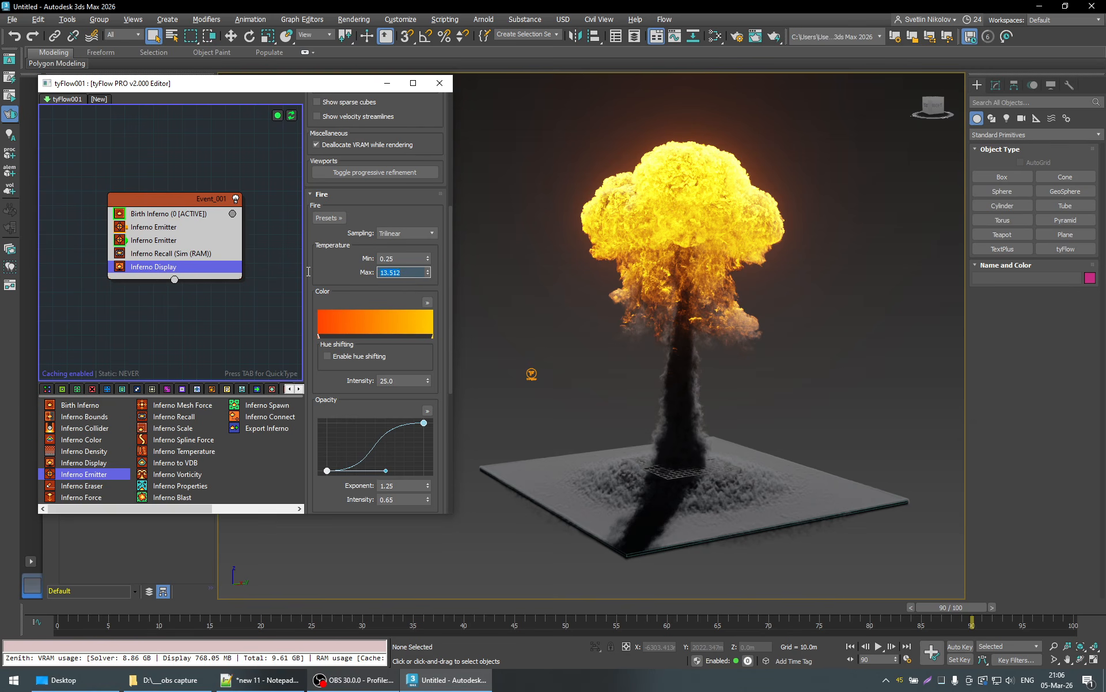
type("3")
key("Return")
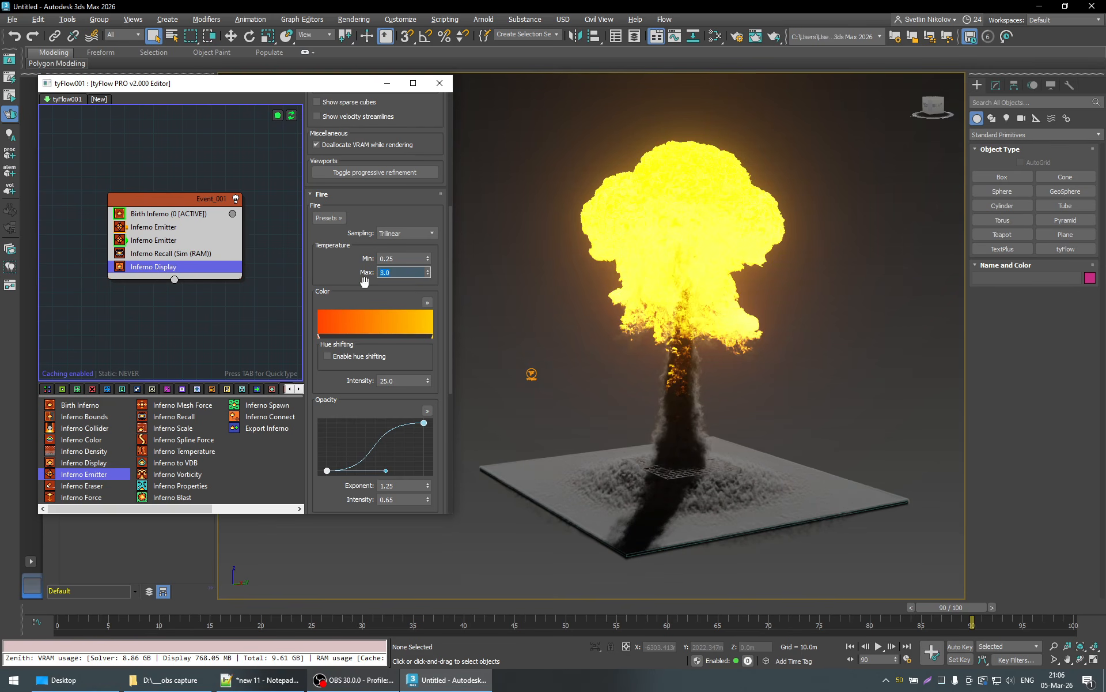
left_click_drag(437, 272, 437, 272)
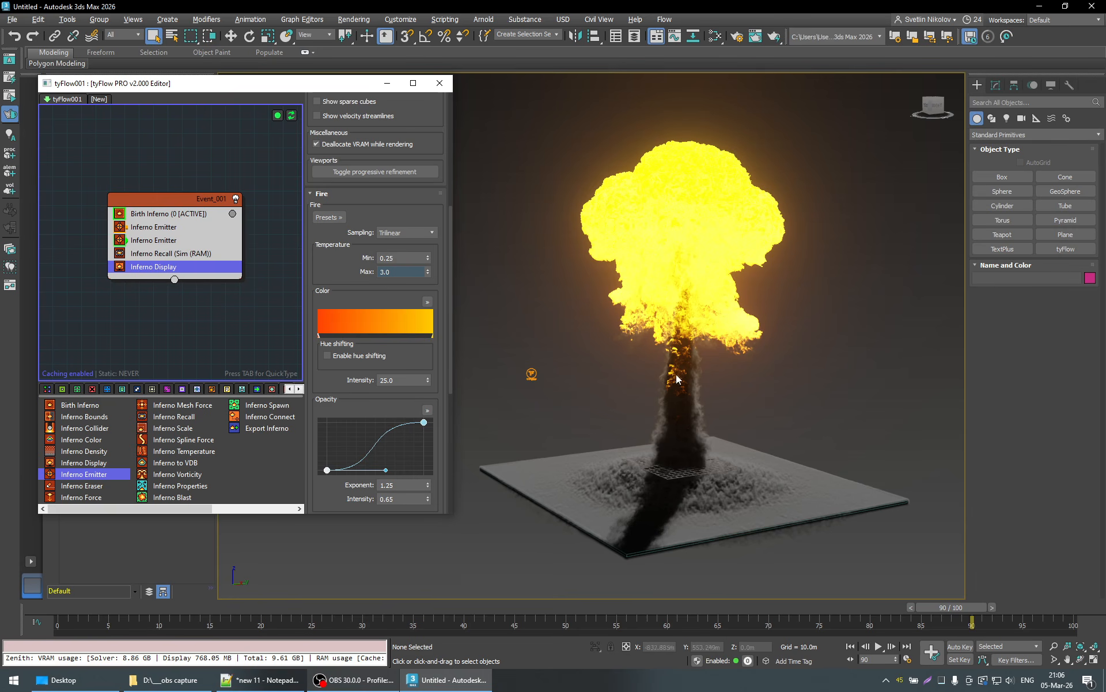
- Try minimum Fire temperatures such as 0.1, 0.5 and 0.6 on the Inferno Display, viewing the explosion from a slightly different side
middle_click_drag(734, 422, 702, 389, "alt")
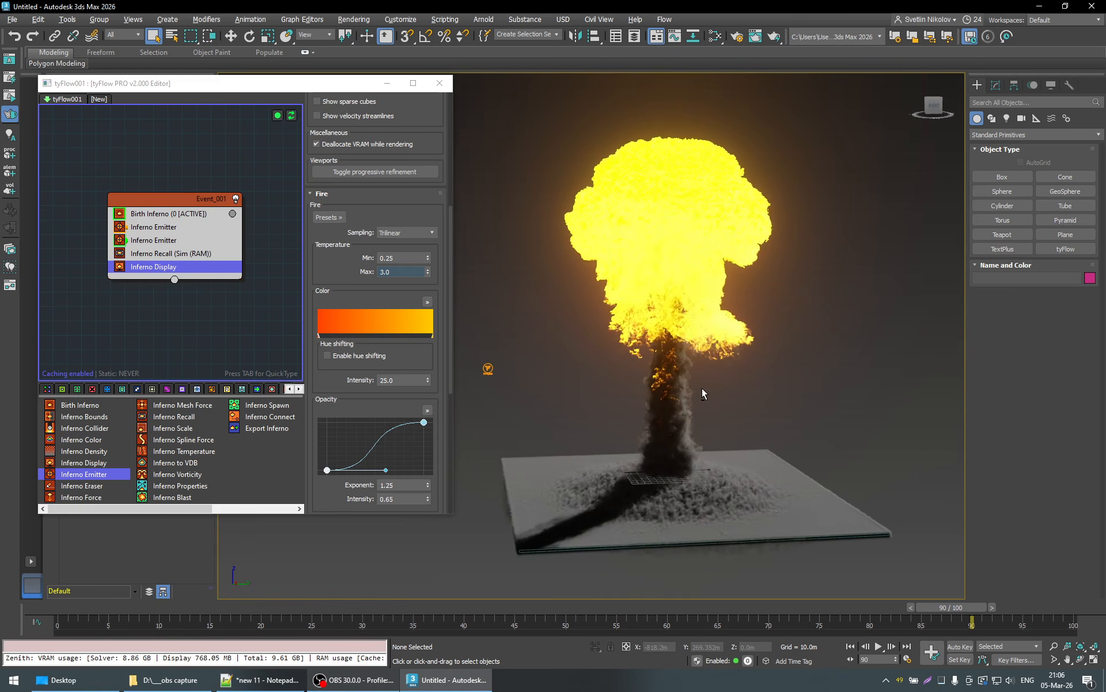
double_click(413, 260)
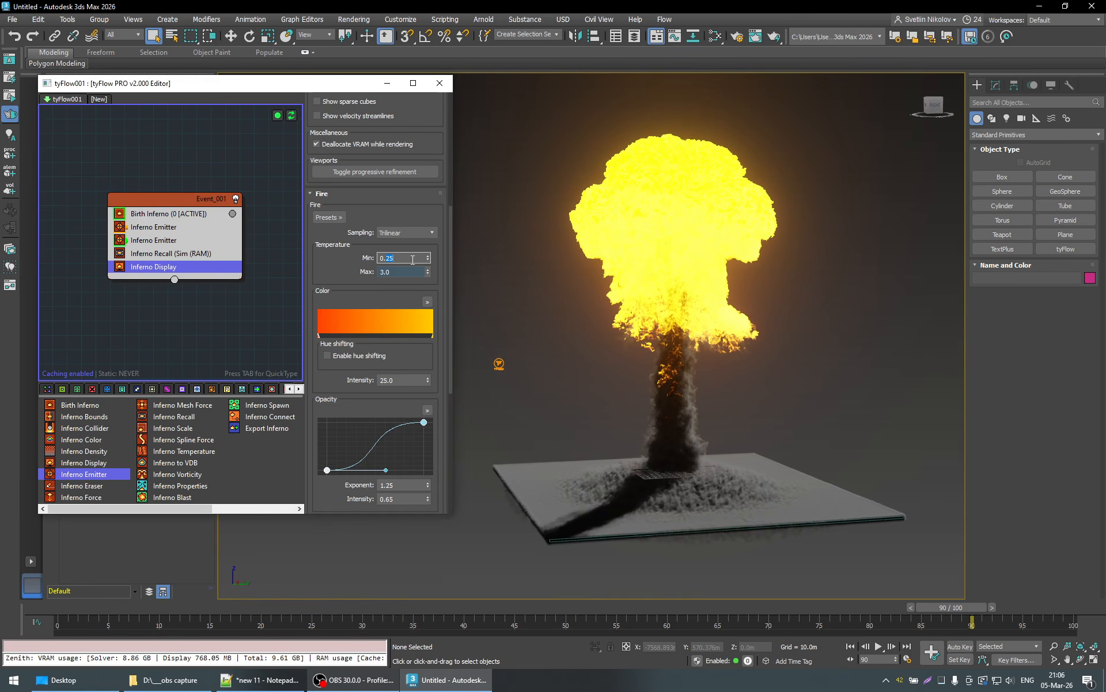
type("0.1")
key("Return")
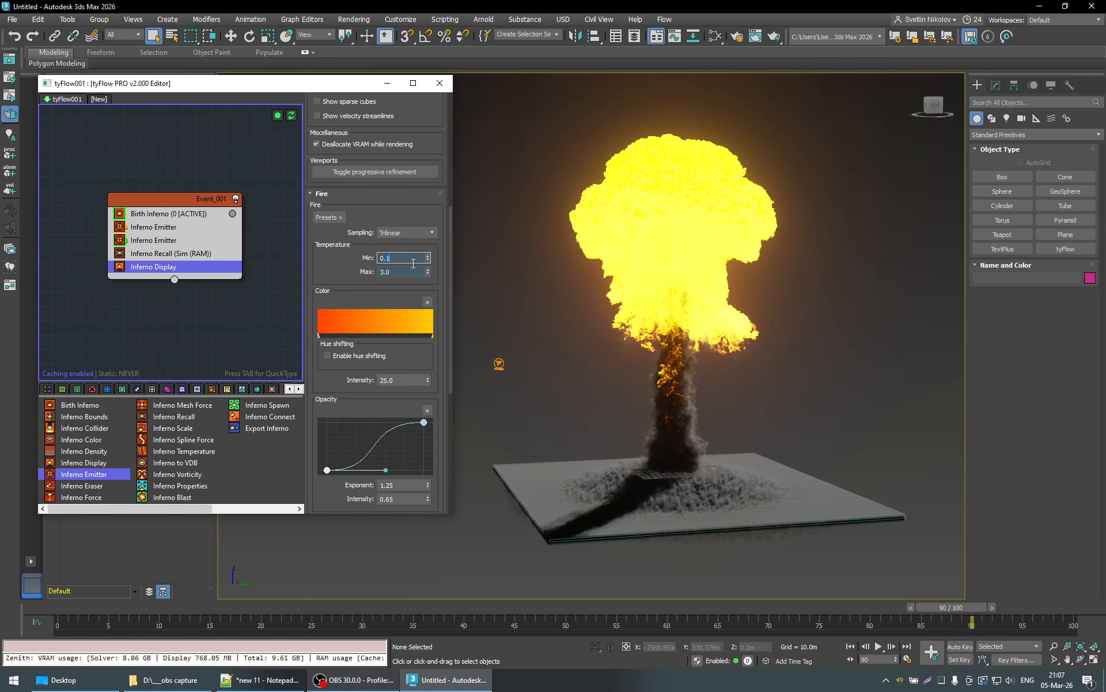
type("0")
key("Return")
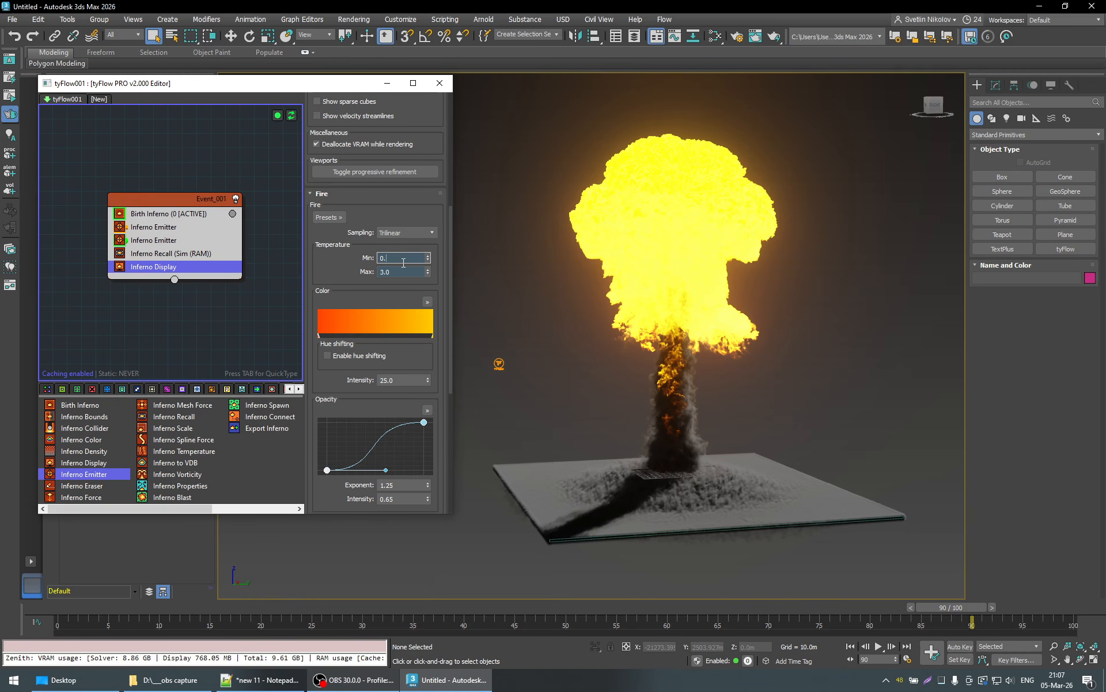
type("3")
key("Return")
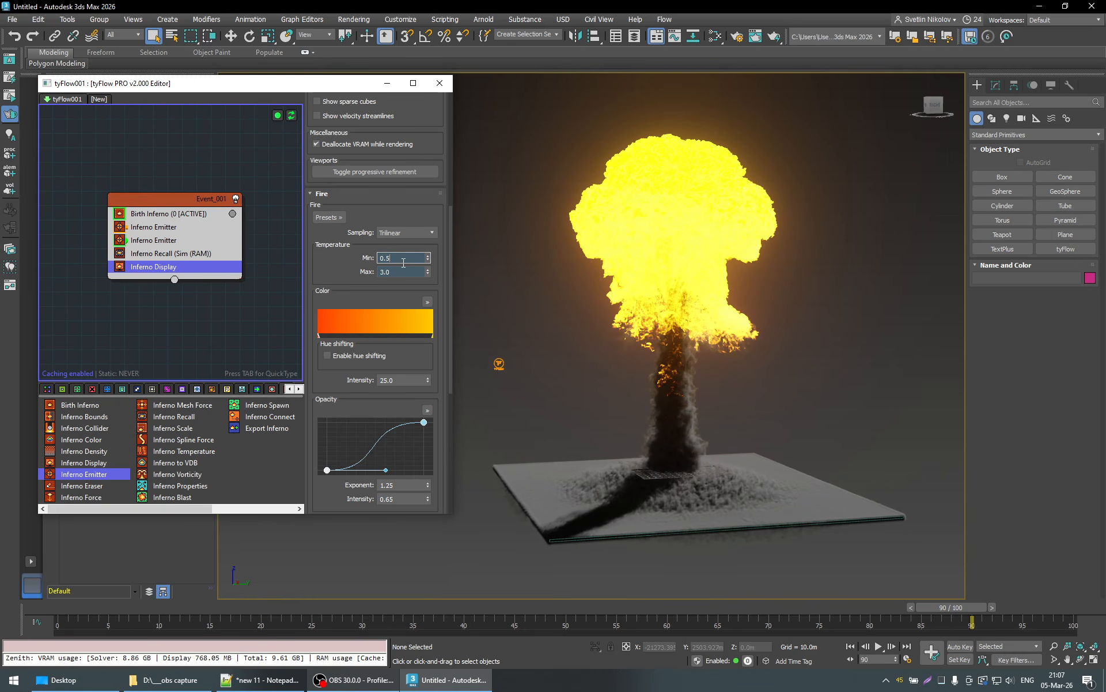
key("Return")
key("Return")
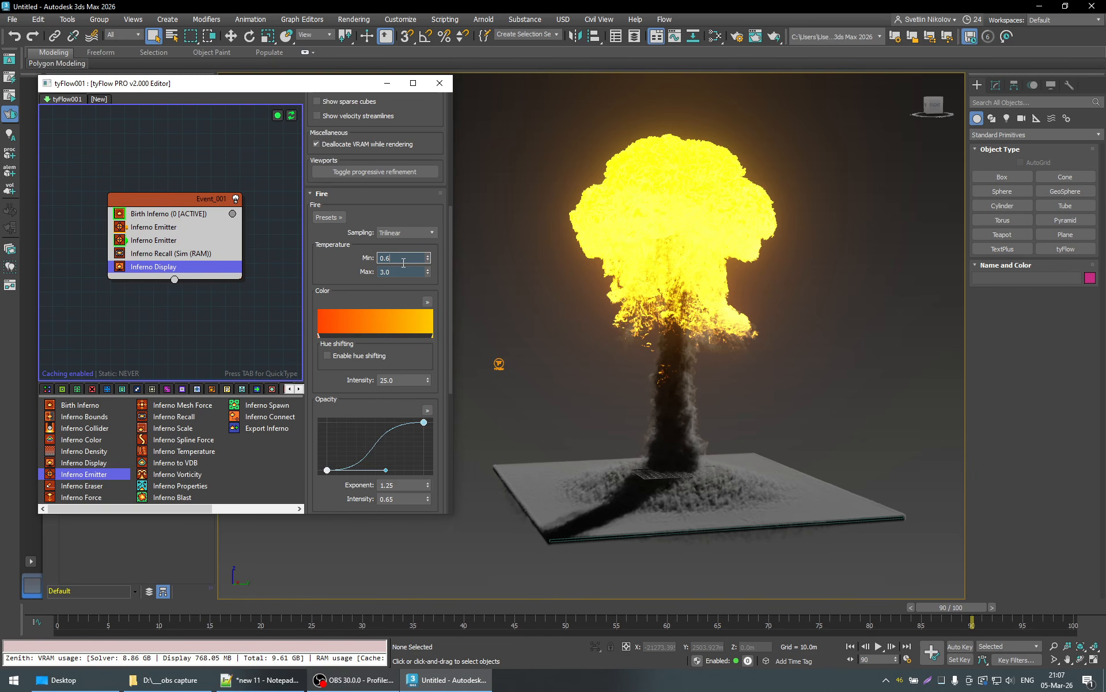
- Set the minimum Fire temperature of the Inferno Display to 0.2
type("0.2")
key("Return")
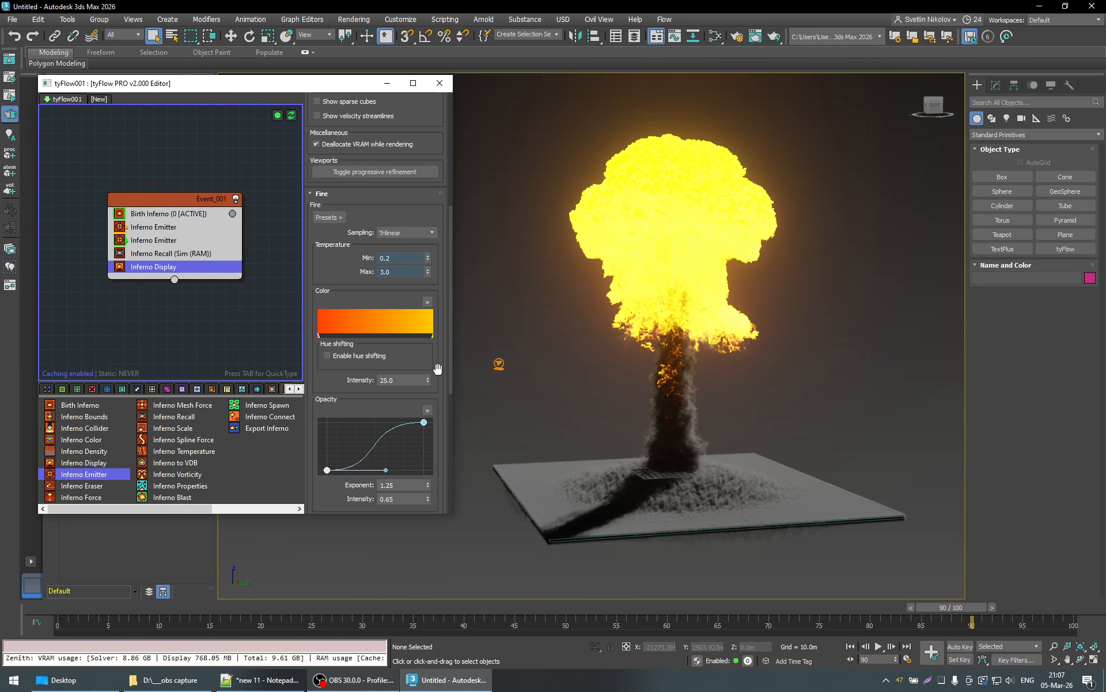
- Set the Fire color intensity to 10.0
scroll(438, 367, "down", 2)
scroll(441, 345, "down", 5)
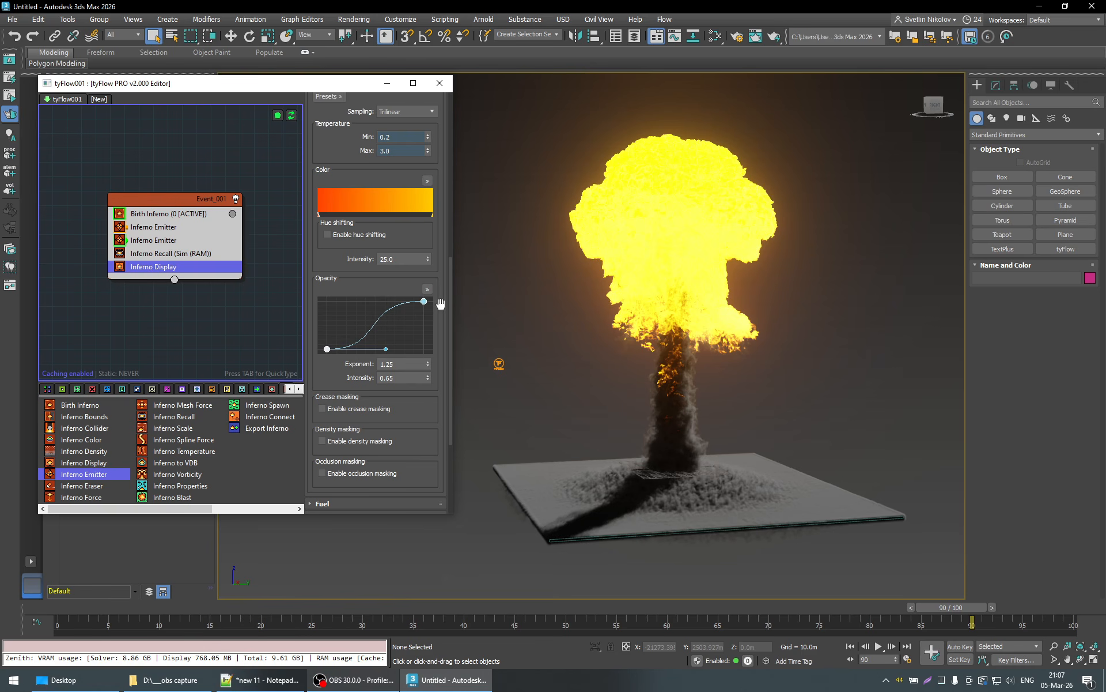
scroll(423, 292, "up", 1)
double_click(404, 276)
type("1")
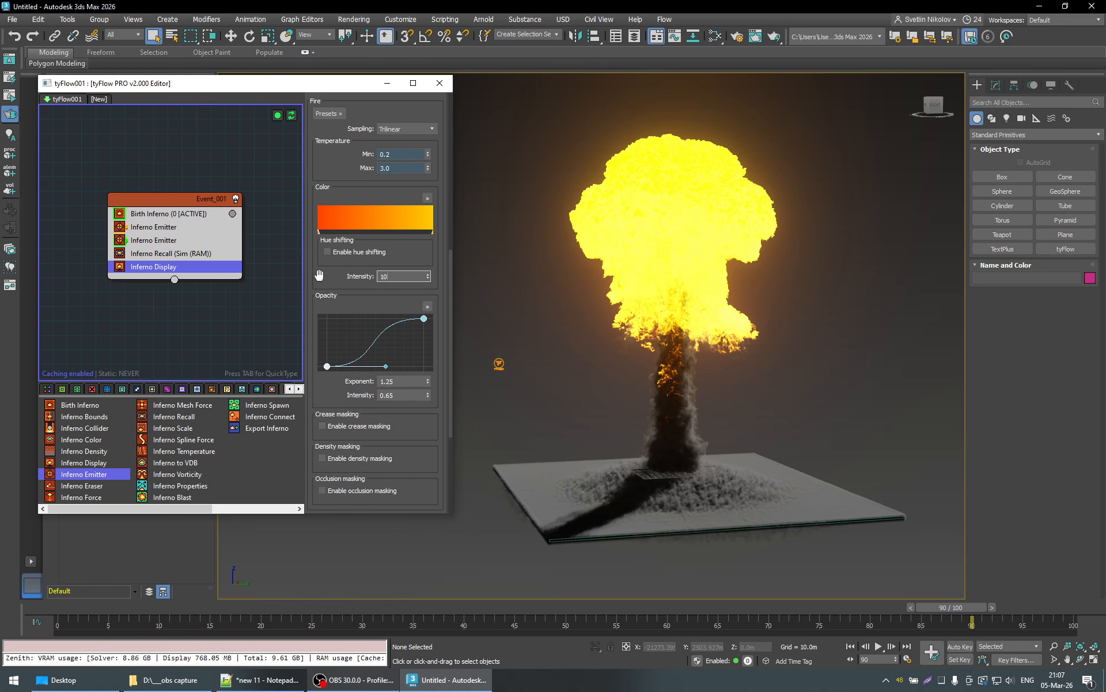
type("0")
key("Return")
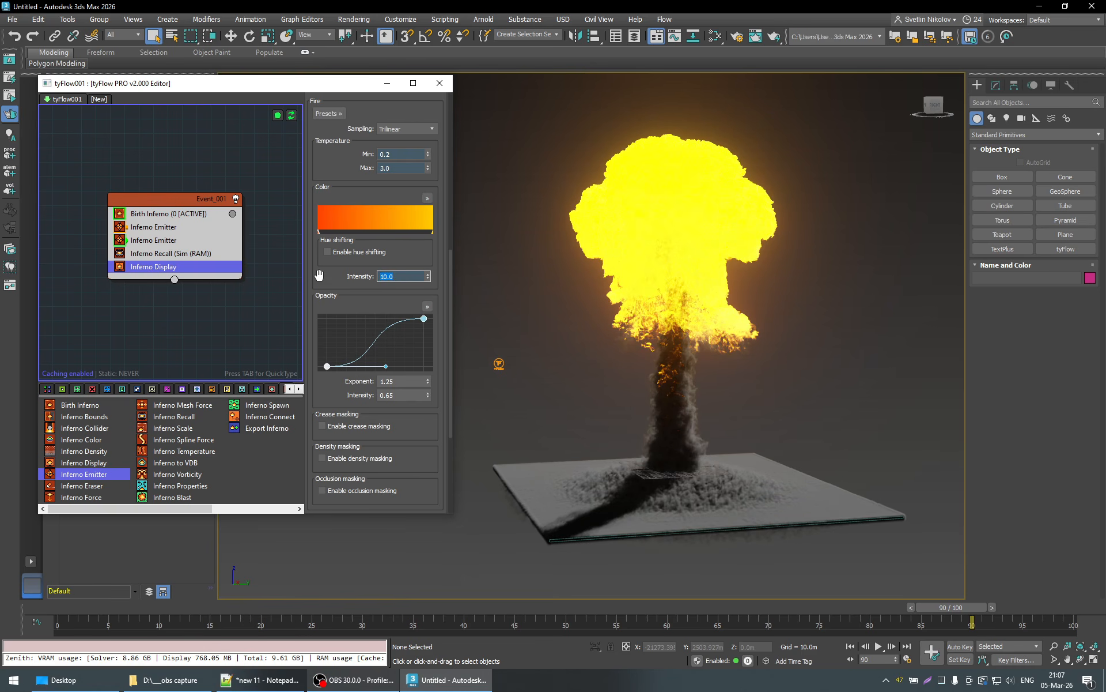
- Try lower Fire color intensities such as 3.3 and return the value to 10.0
right_click(428, 278)
left_click_drag(436, 385, 444, 362)
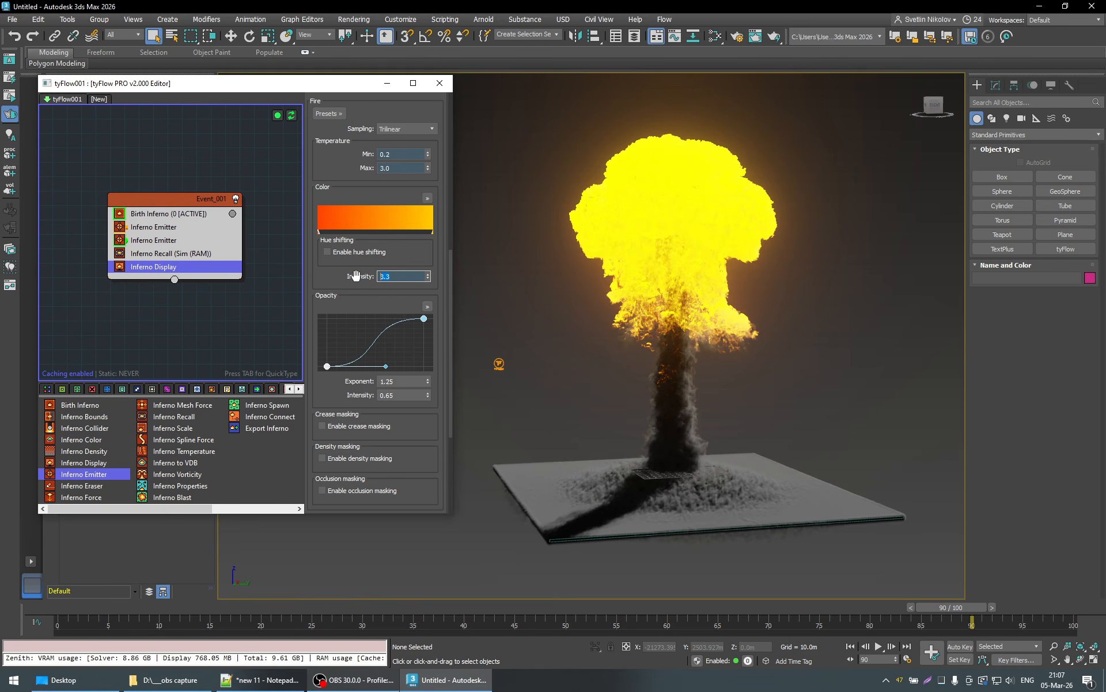
key("Return")
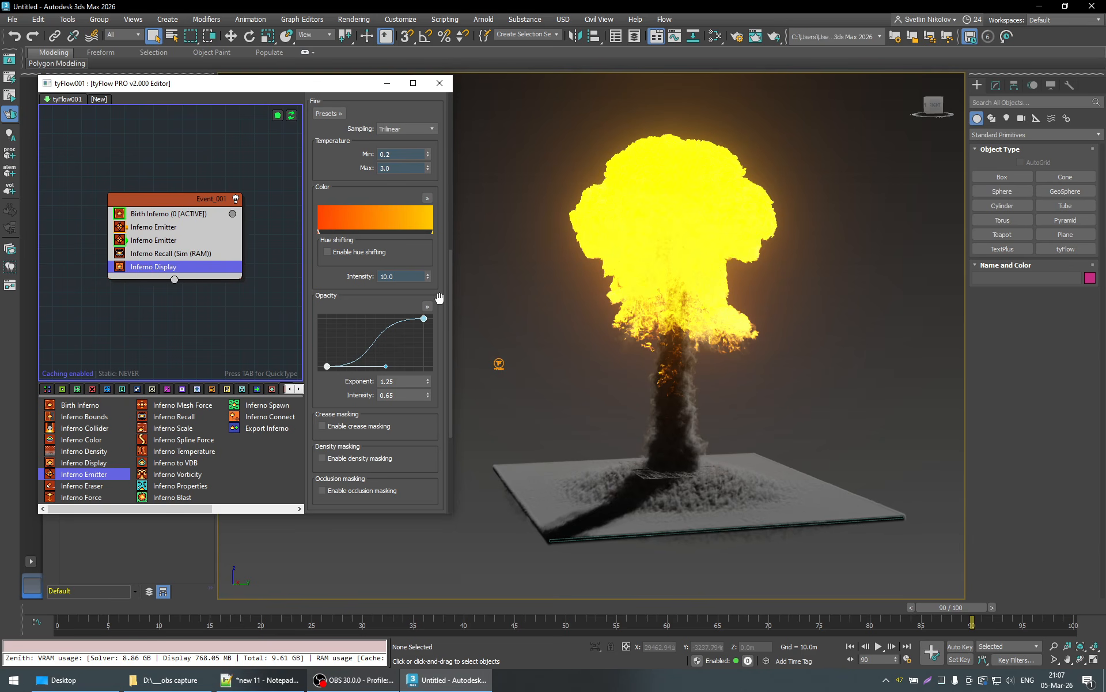
- Reset the Fire opacity curve from its S-shape to a straight linear ramp
scroll(439, 297, "down", 3)
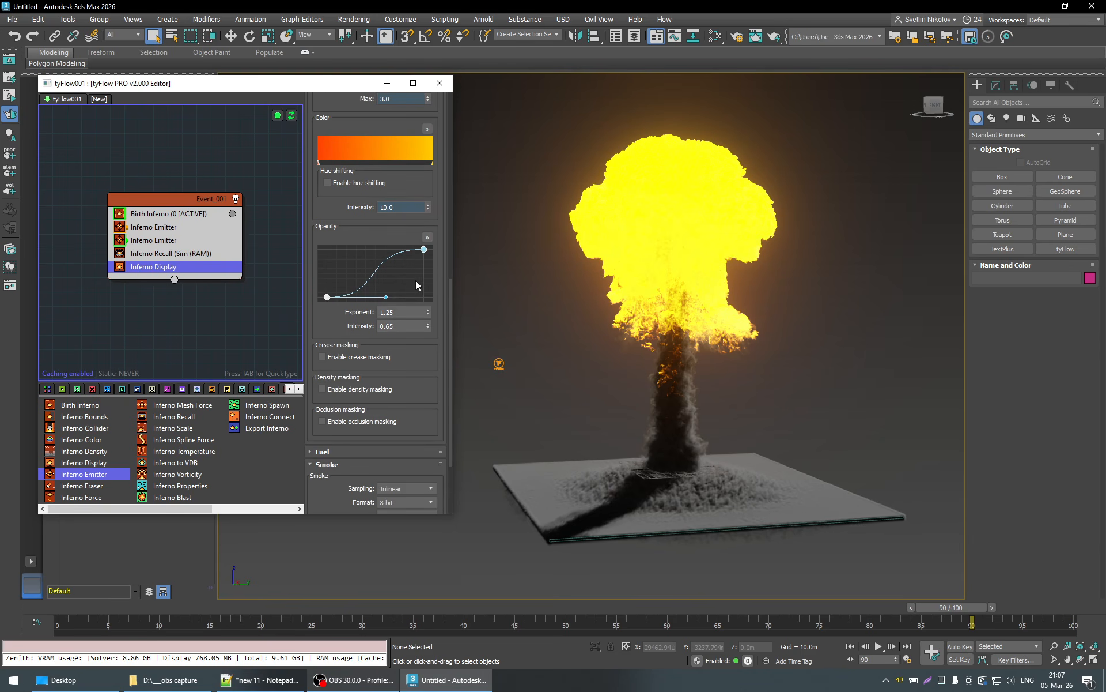
right_click(416, 282)
mouse_move(458, 289)
left_click(556, 297)
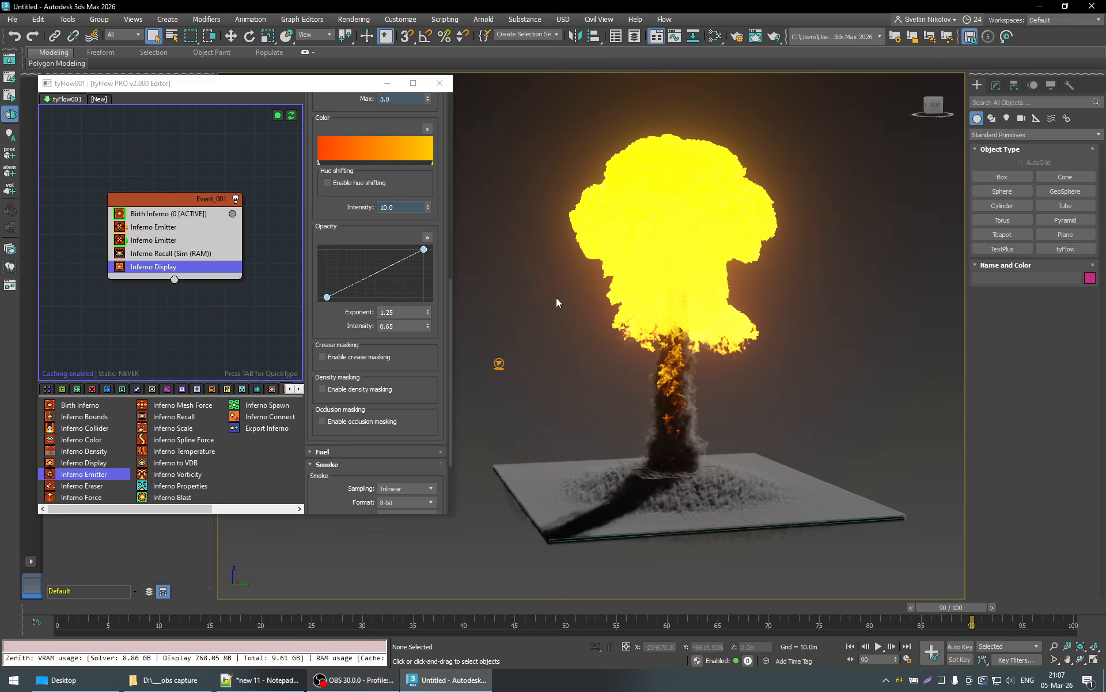
- Try Fire opacity exponents between 1.1 and about 2.9, ending on 1.1
scroll(442, 296, "down", 1)
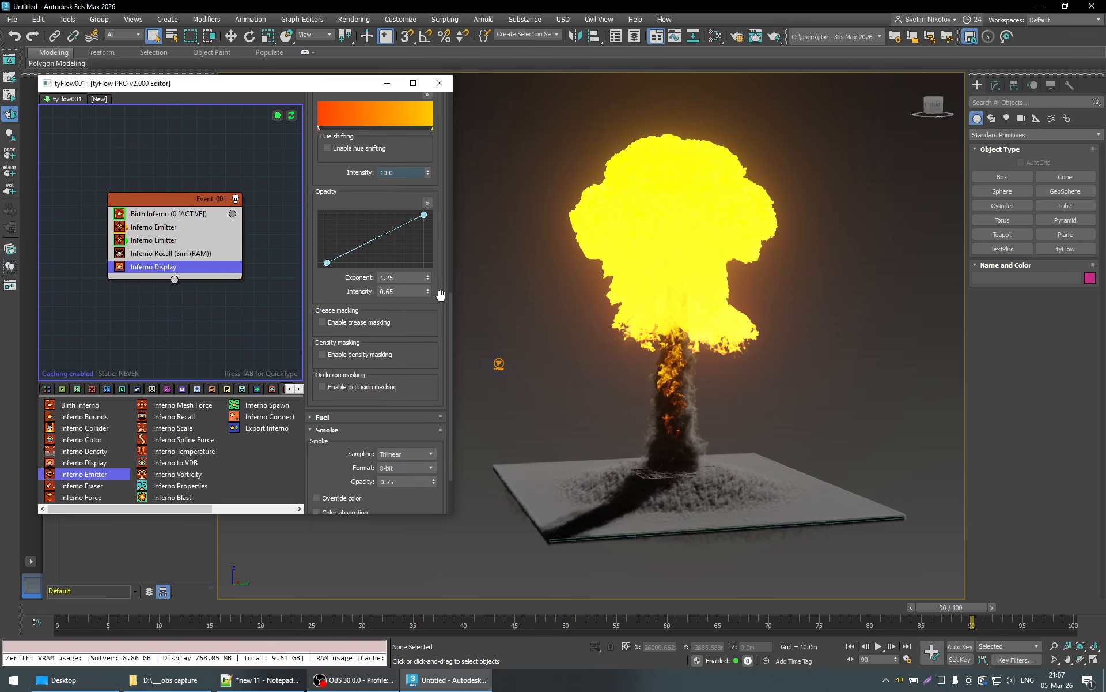
left_click(351, 277)
type("1.1")
key("Return")
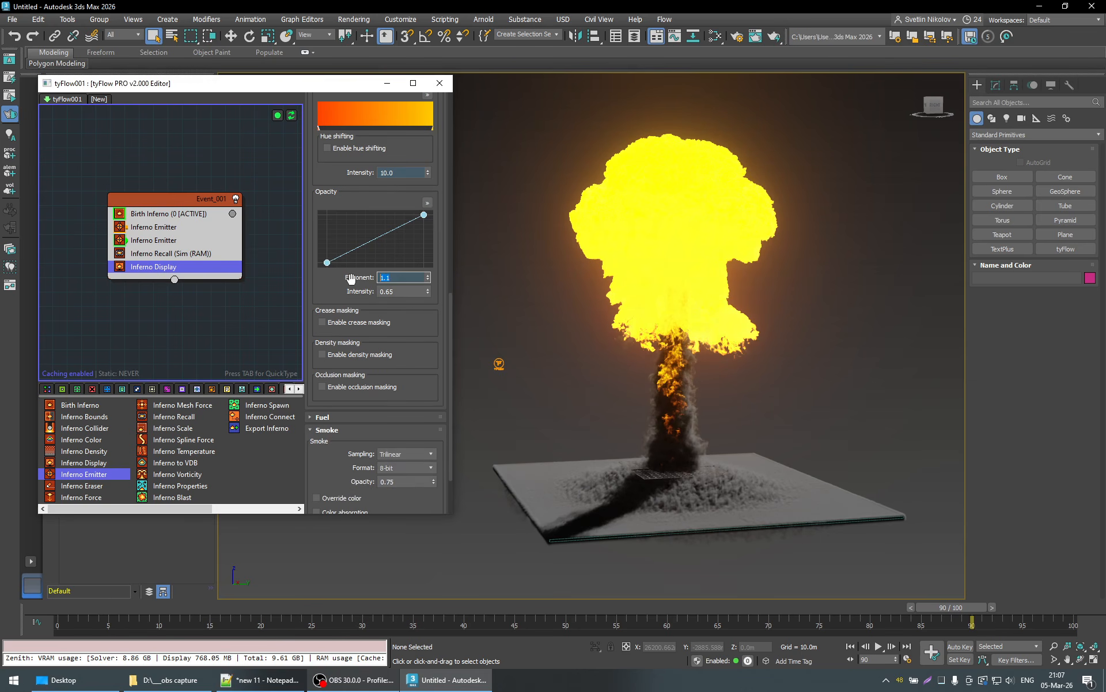
left_click_drag(428, 279, 431, 243)
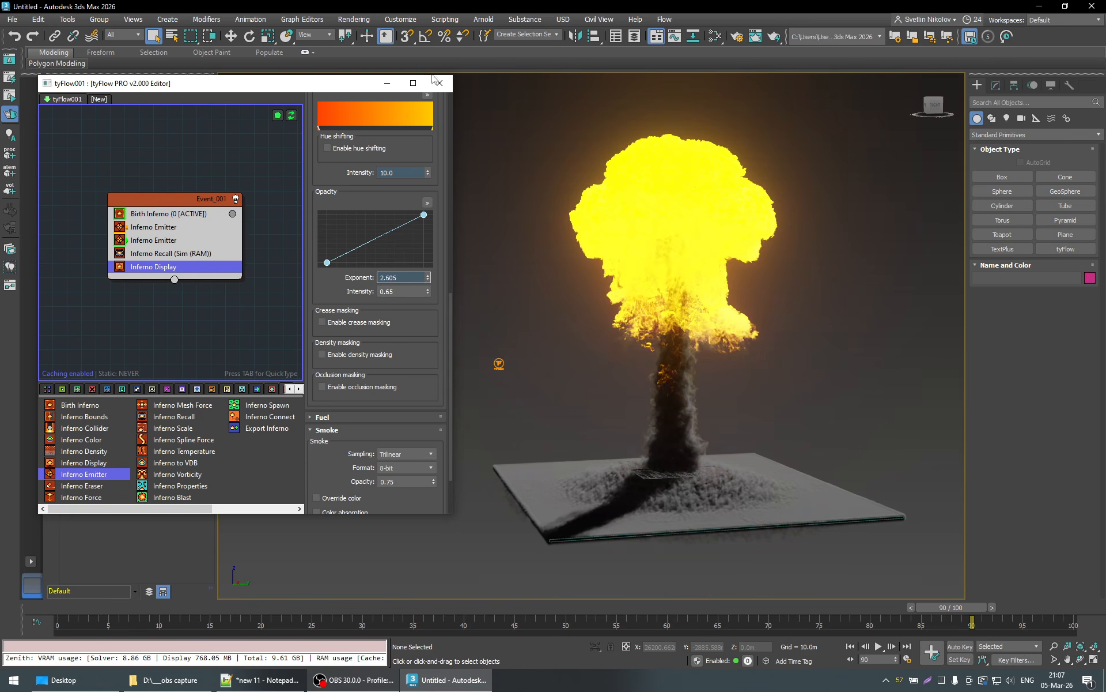
left_click_drag(455, 181, 309, 277)
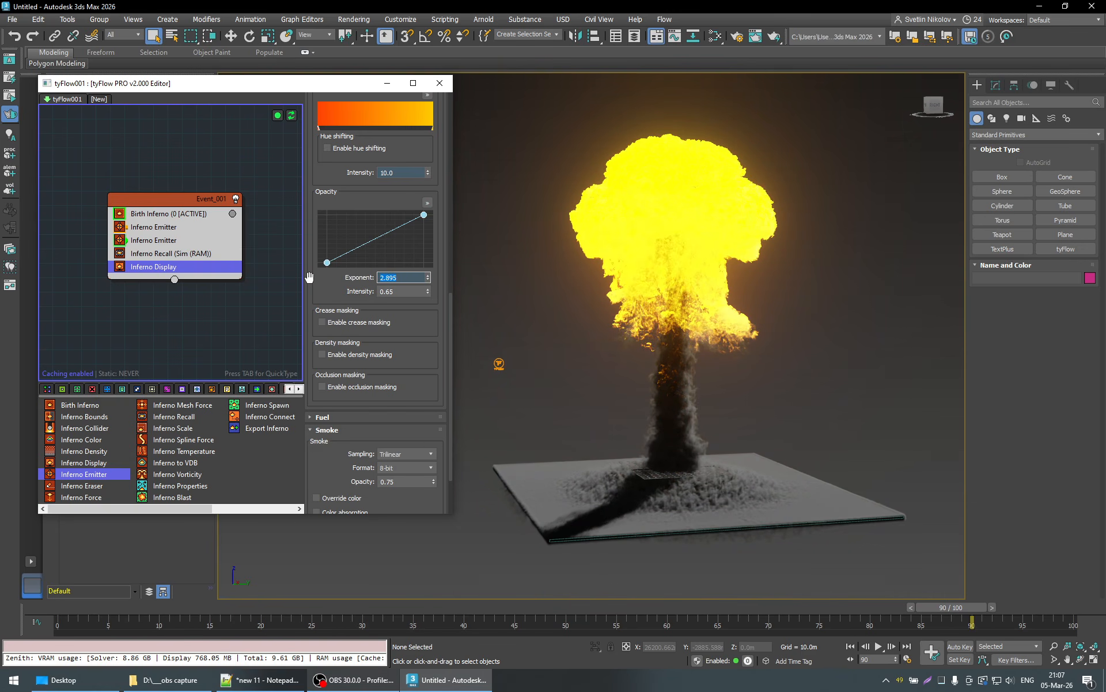
type("1.1")
key("Return")
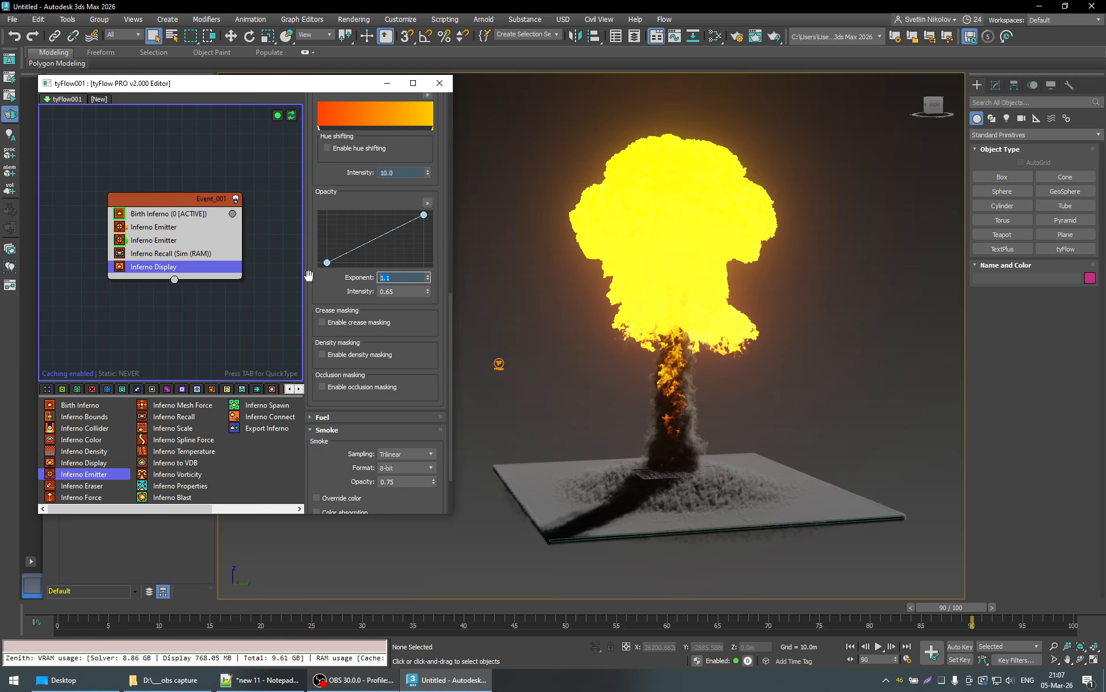
- Set both the Fire opacity intensity and the Fire opacity exponent to 1.0
double_click(403, 292)
type("1")
key("Return")
type("1")
key("Return")
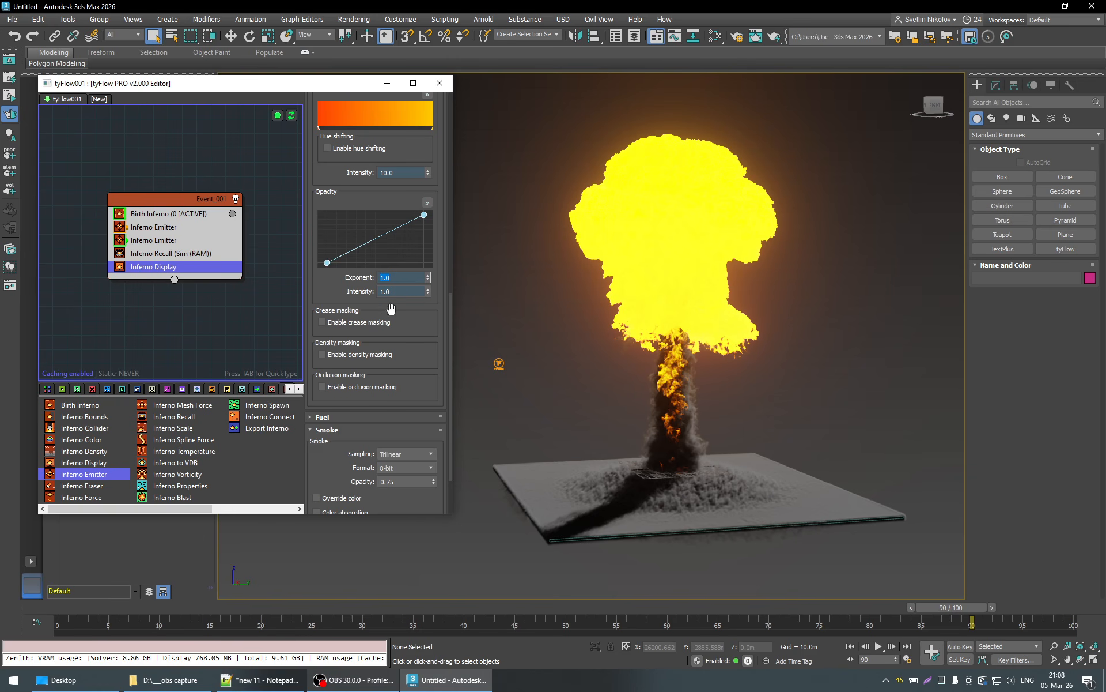
- Lower the Fire opacity intensity to 0.2, testing higher values up to about 1.25 before settling on 0.2
key("Tab")
key("Return")
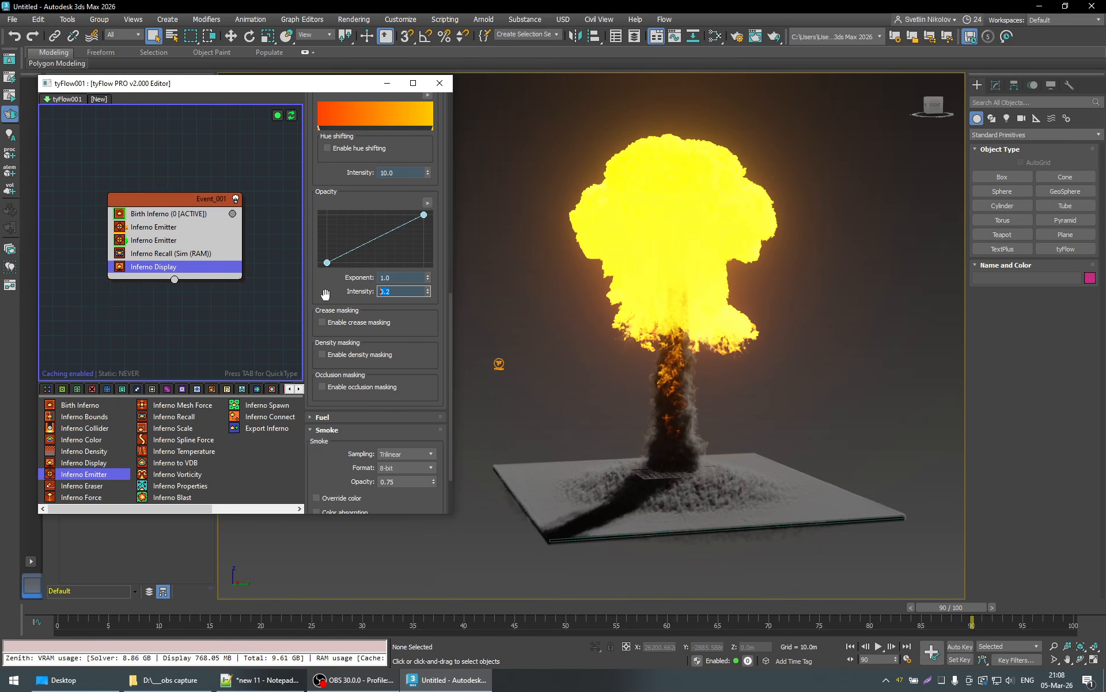
left_click_drag(428, 293, 438, 116)
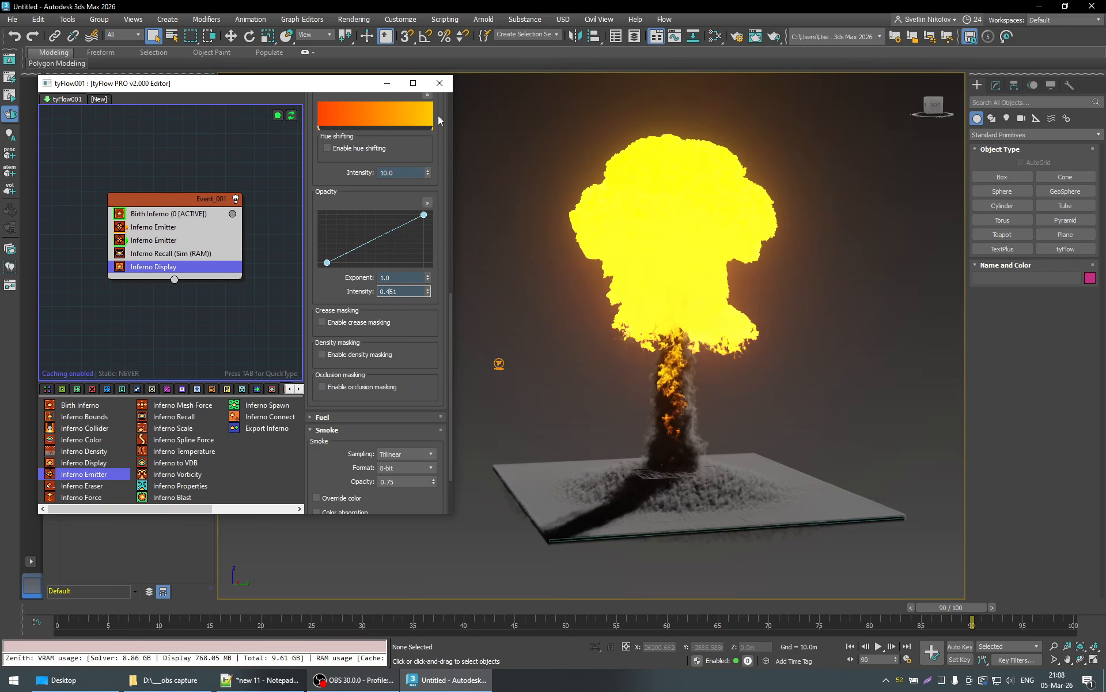
double_click(400, 291)
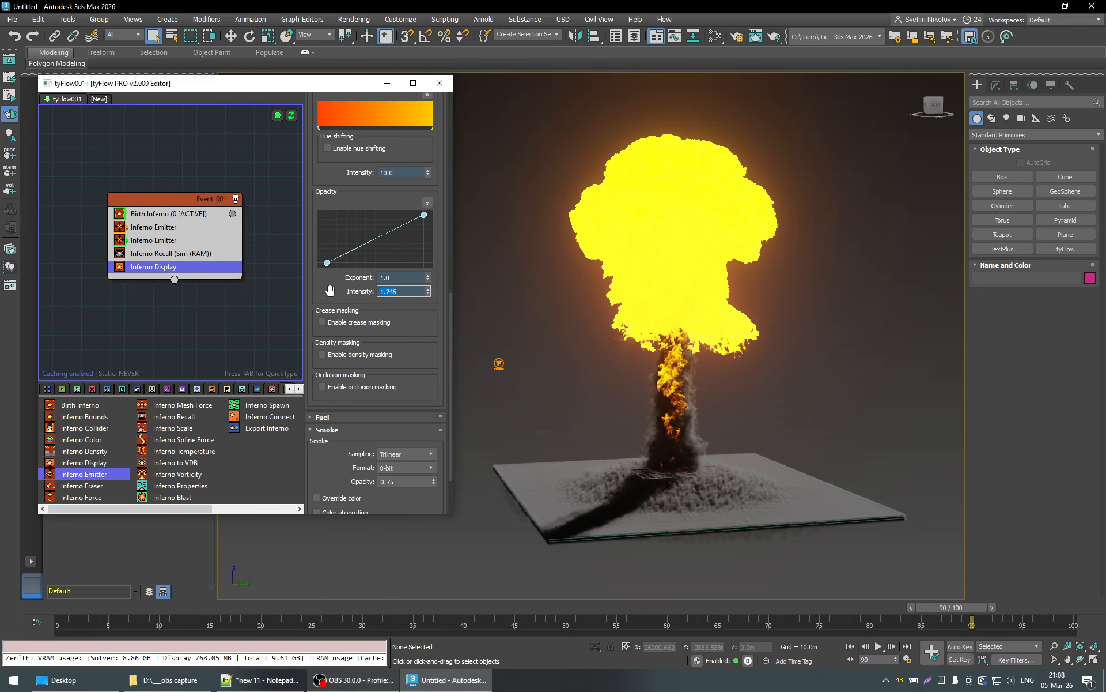
type("0.2")
key("Return")
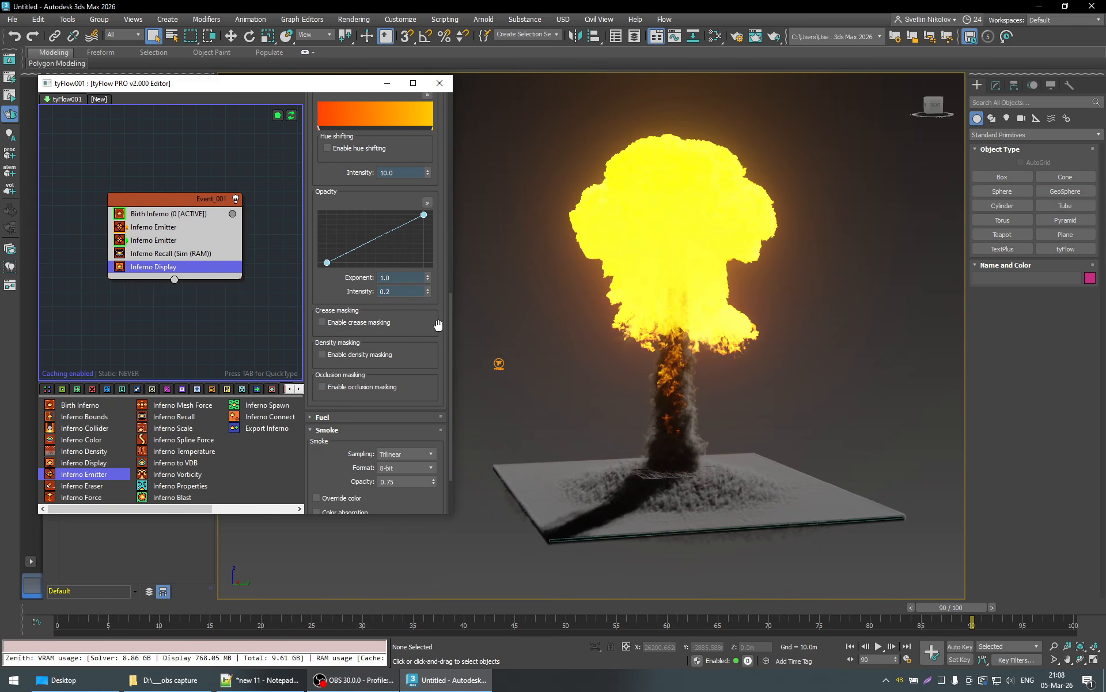
- Review the Inferno Display's Fire temperature, color, opacity and masking settings together with its Smoke settings
scroll(439, 324, "down", 1)
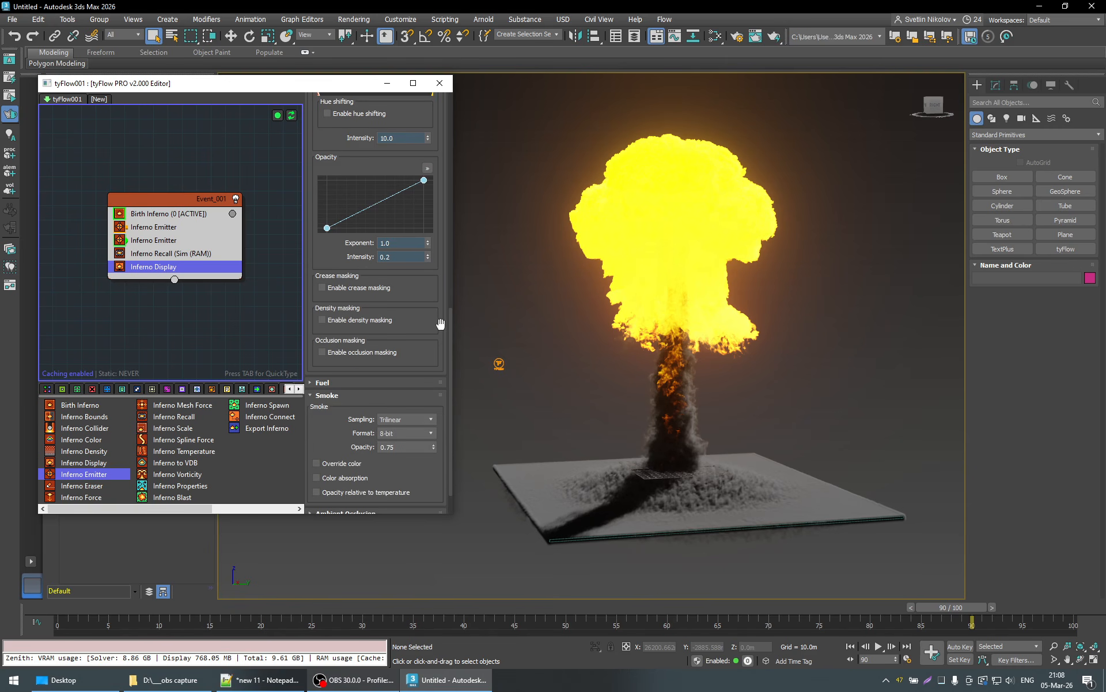
scroll(440, 324, "down", 1)
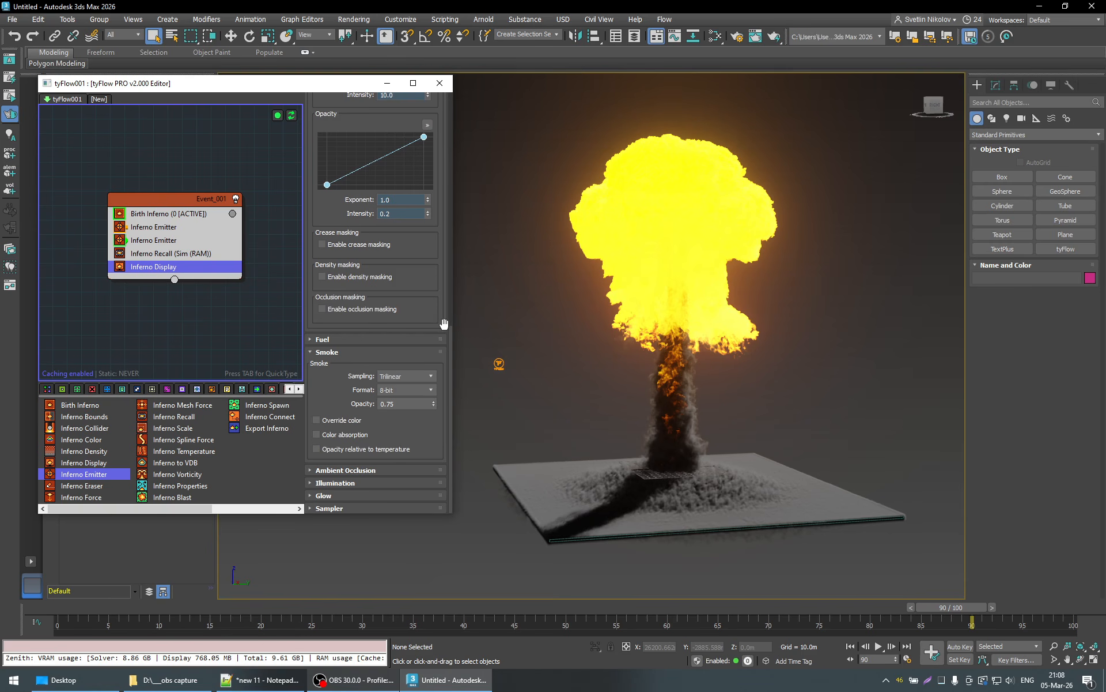
scroll(441, 320, "up", 5)
scroll(440, 316, "down", 2)
scroll(440, 316, "up", 5)
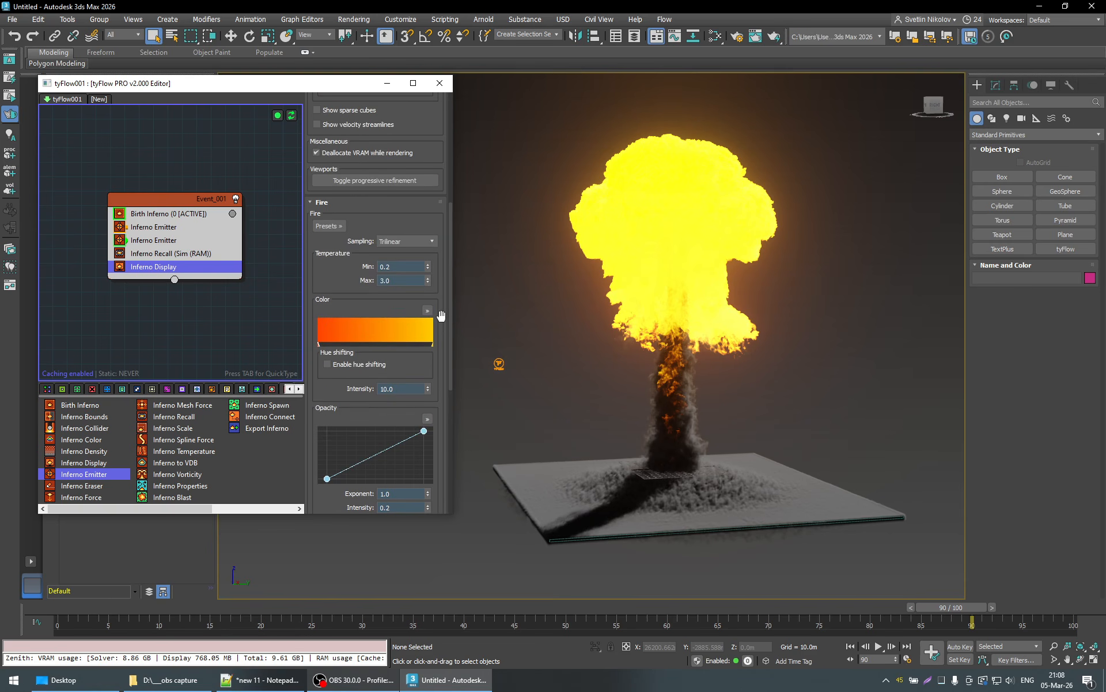
scroll(440, 315, "down", 4)
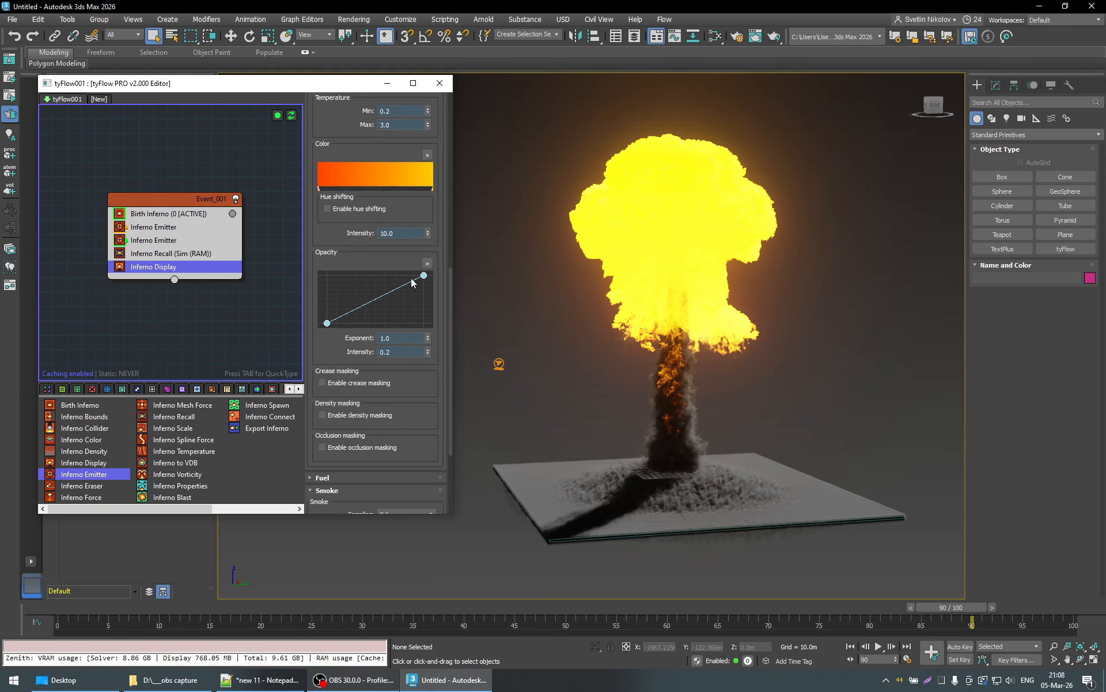
scroll(443, 314, "down", 4)
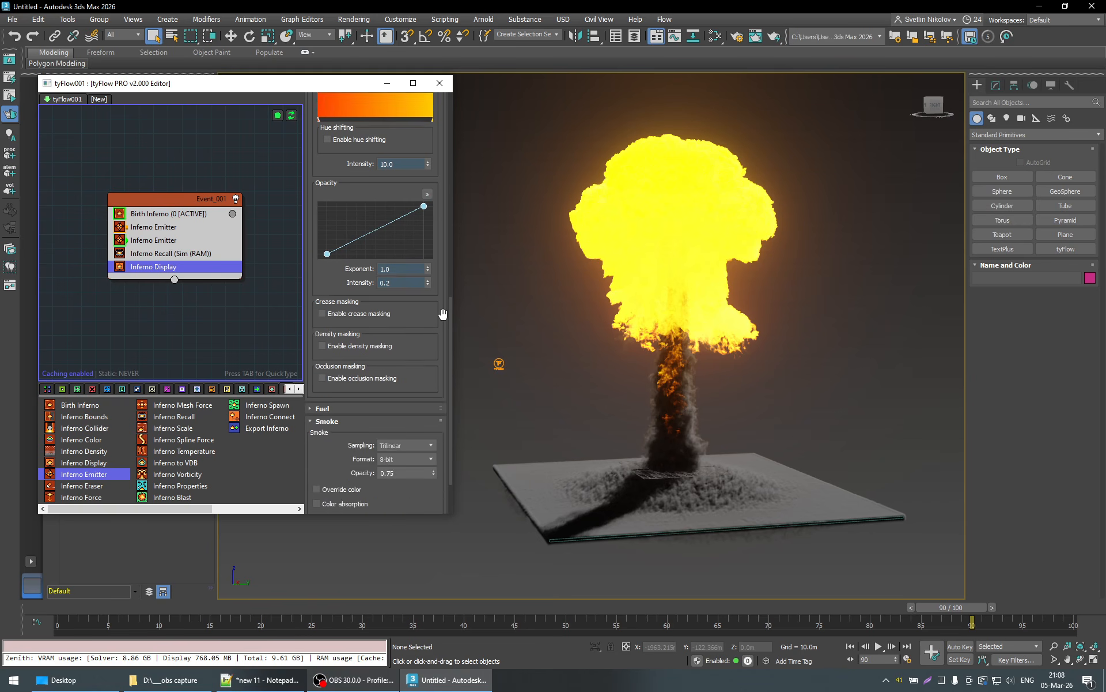
scroll(443, 314, "up", 5)
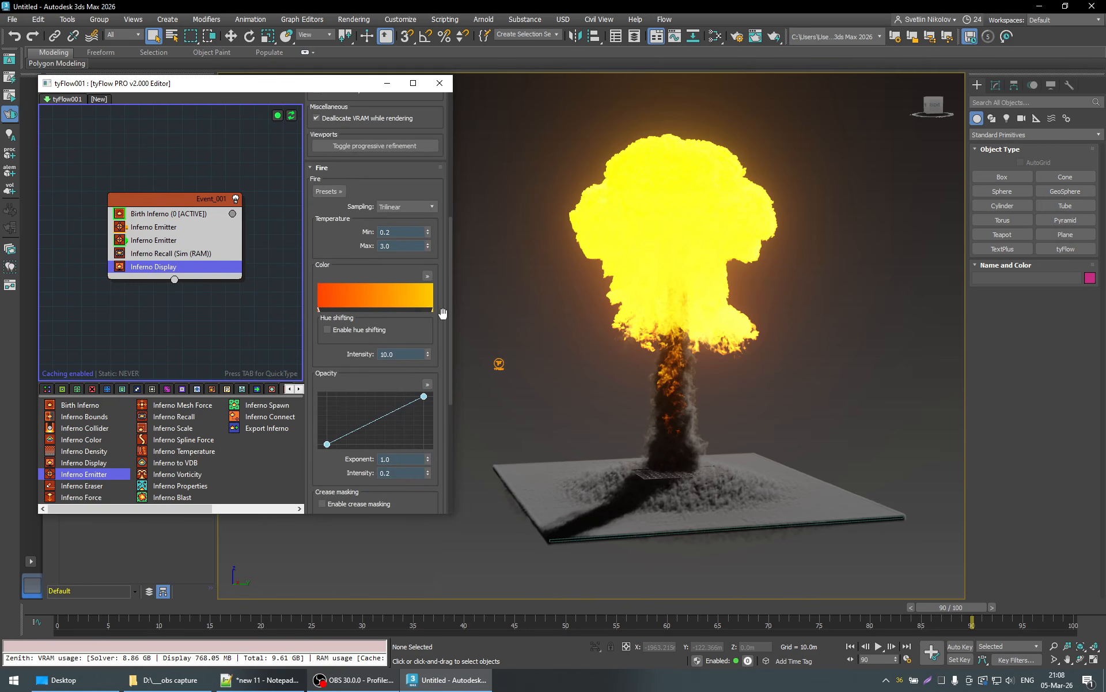
scroll(443, 313, "down", 1)
- Set the Temperature blur in the Inferno Display's volume settings to 0
scroll(441, 310, "up", 9)
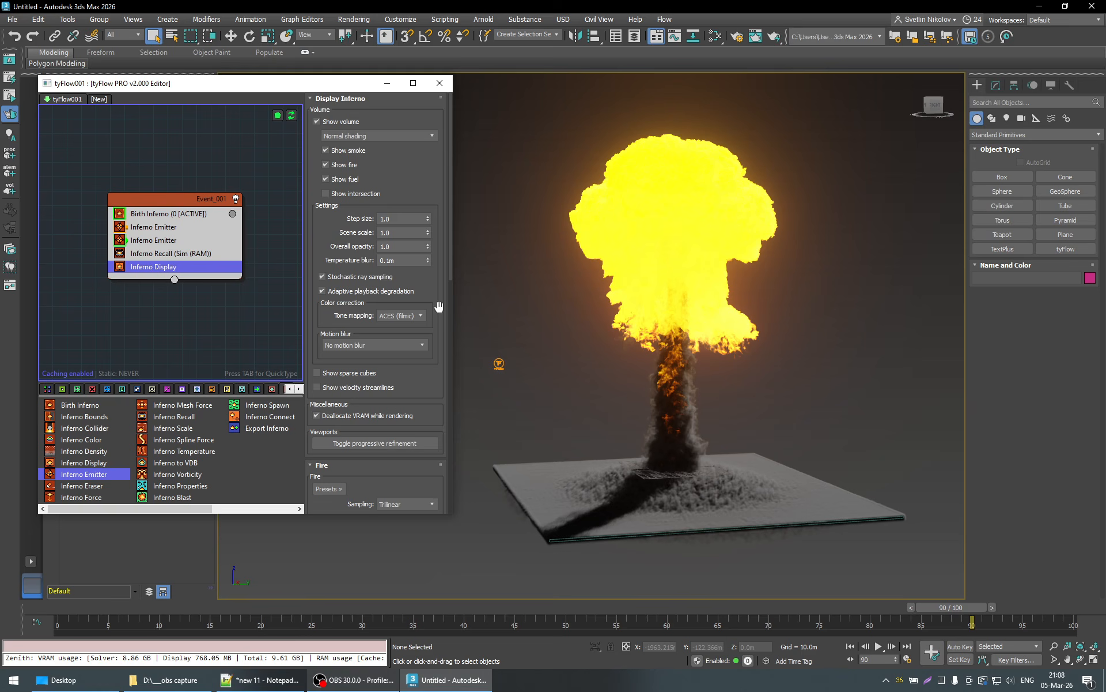
left_click(403, 260)
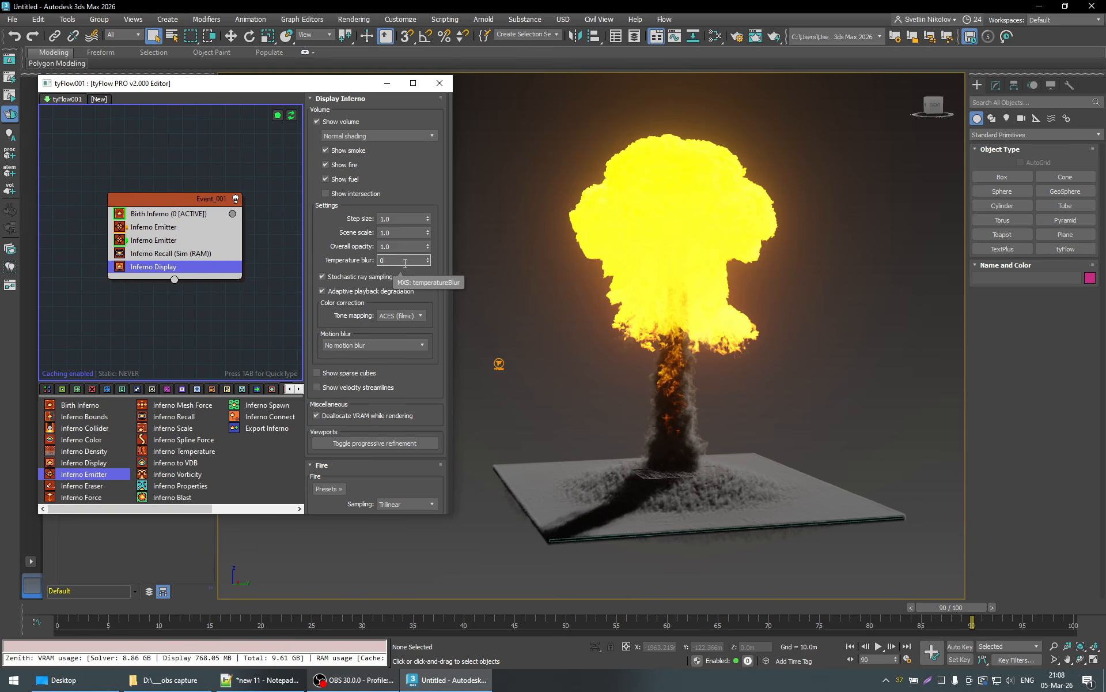
type("0")
key("Return")
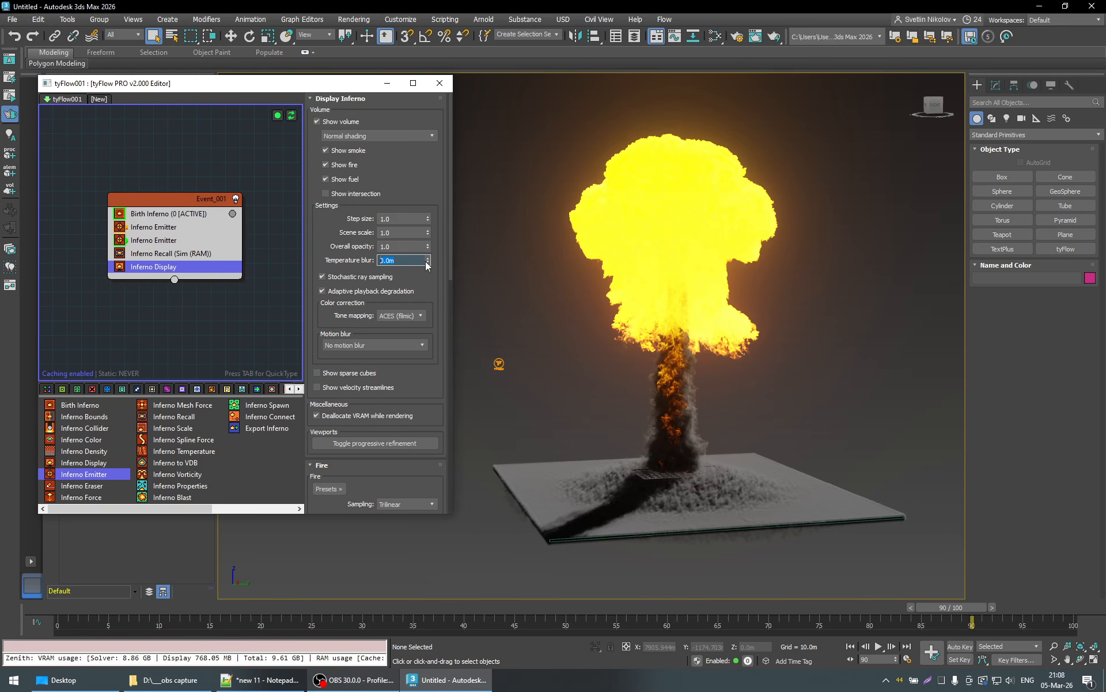
- Raise the Temperature blur to about 5.6 m while viewing the explosion closer and from a higher angle
left_click_drag(427, 252, 421, 25)
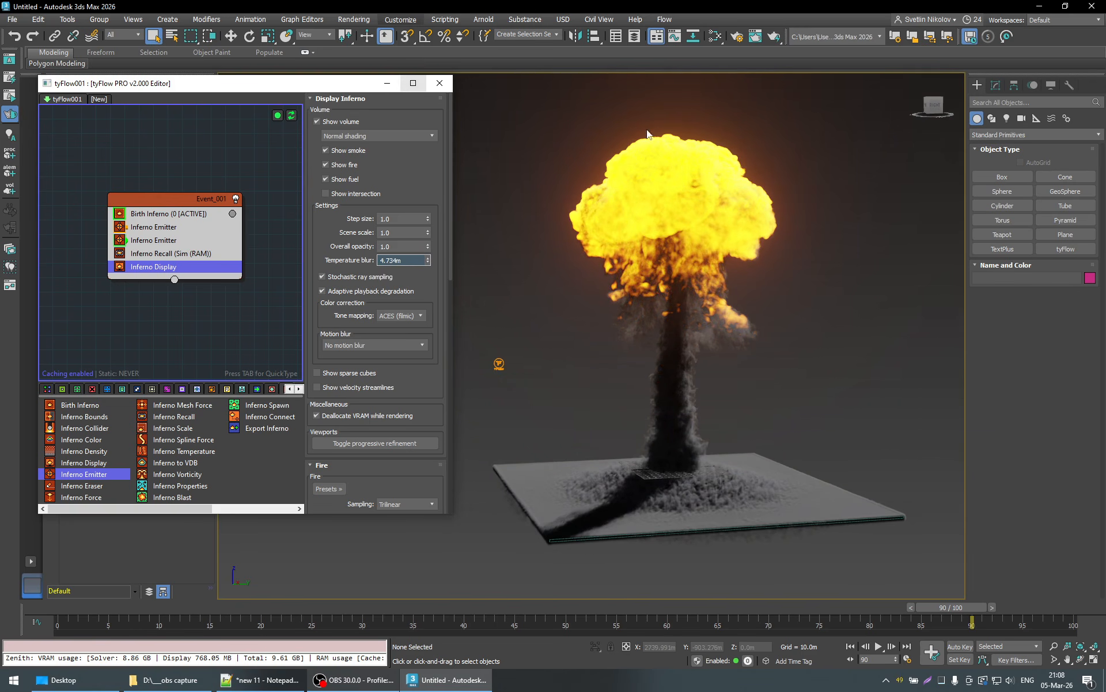
middle_click_drag(677, 240, 673, 268, "alt")
scroll(673, 269, "up", 2)
left_click_drag(429, 262, 418, 37)
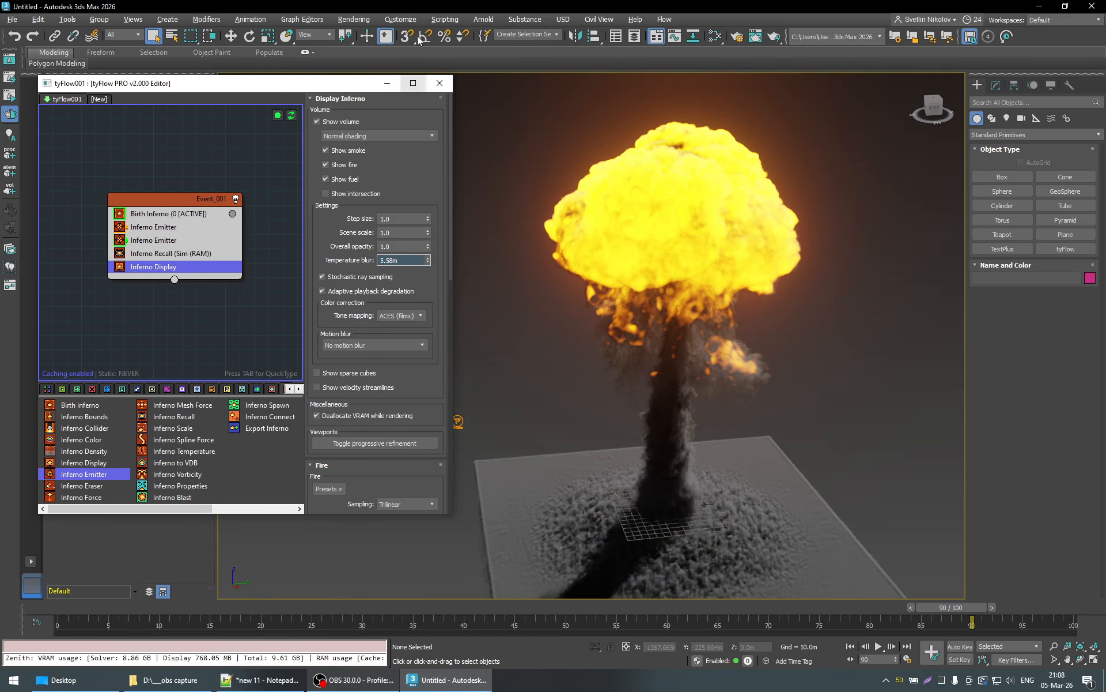
- Try a Temperature blur of 50 m on the explosion, go to frame 76, and set the blur to 10 m
left_click_drag(400, 259, 277, 252)
type("50")
key("Return")
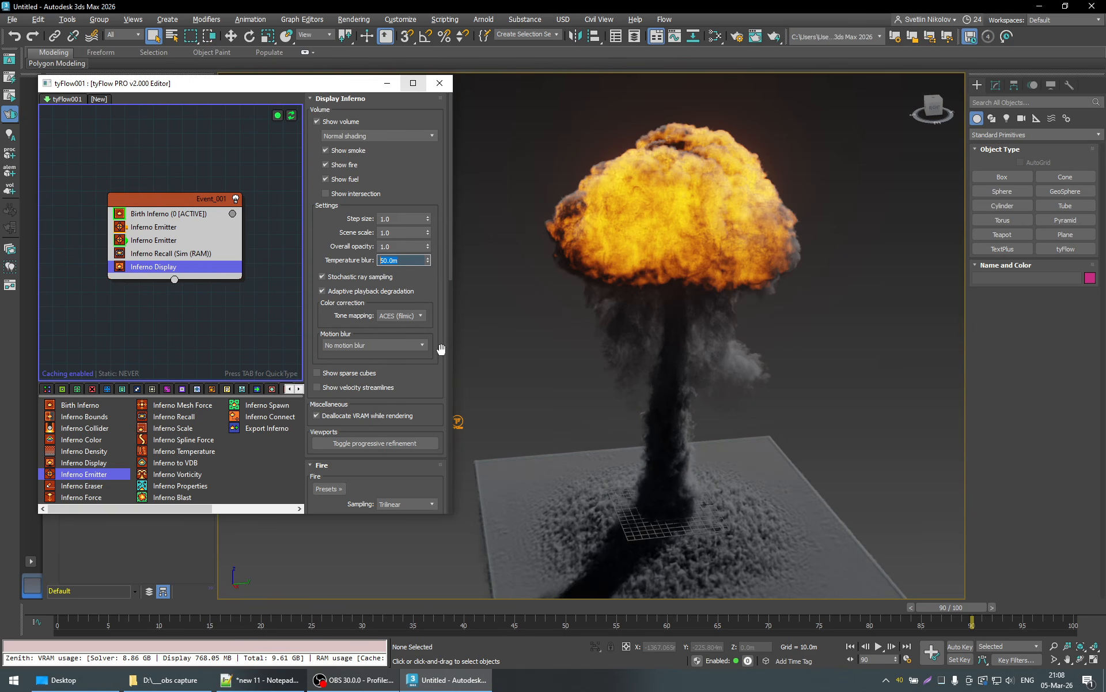
middle_click_drag(669, 254, 648, 236, "alt")
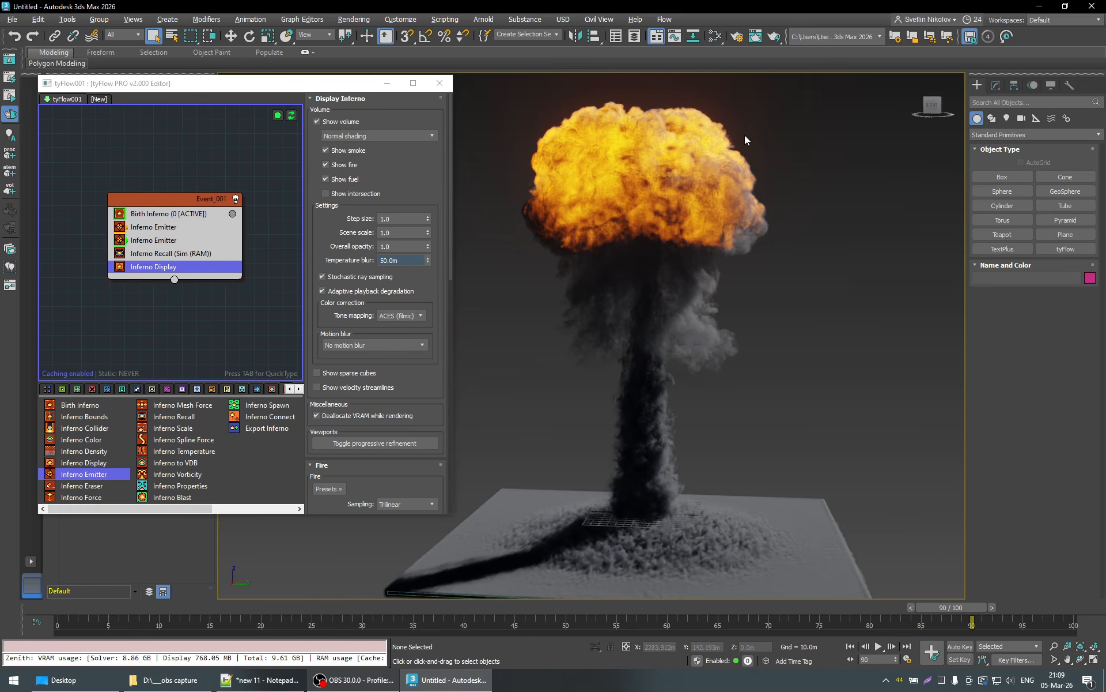
middle_click_drag(720, 217, 686, 224, "alt")
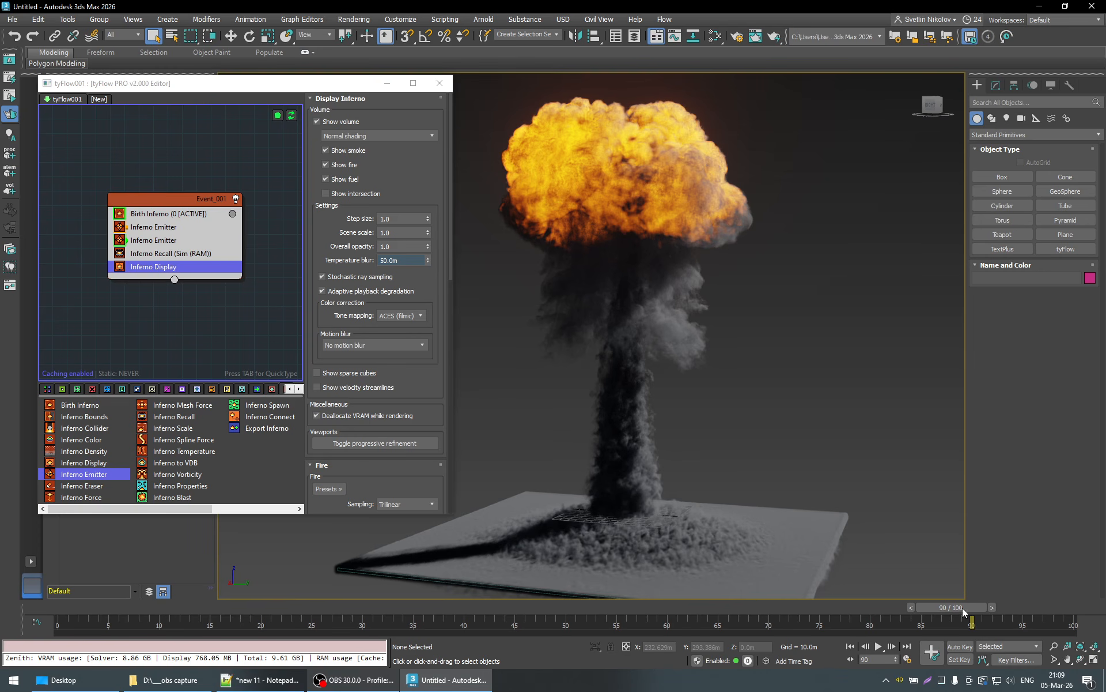
left_click_drag(962, 608, 824, 604)
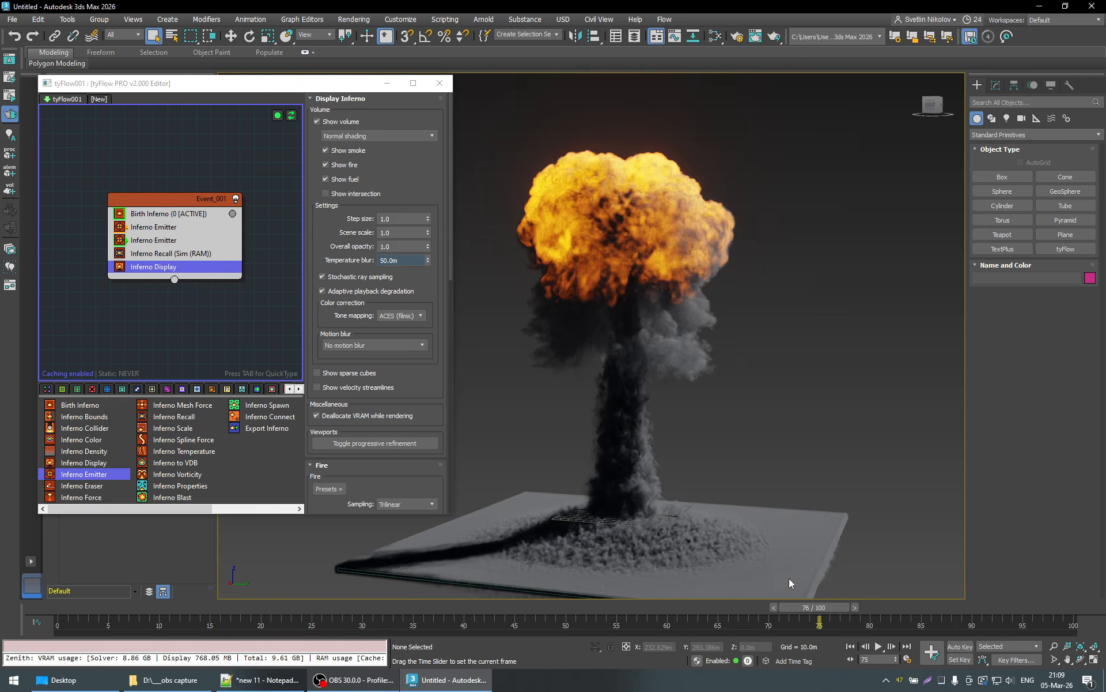
double_click(411, 263)
key("Return")
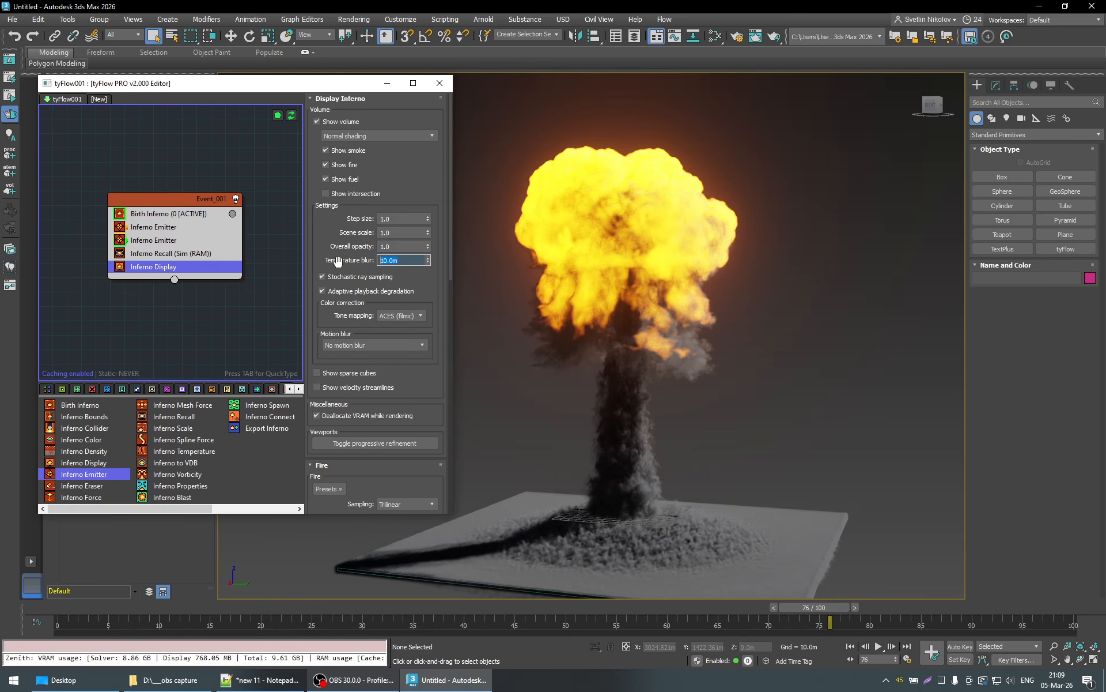
- Raise the Inferno Display's Smoke opacity to about 1.28 and inspect the mushroom cloud up close and from several angles
scroll(439, 297, "down", 5)
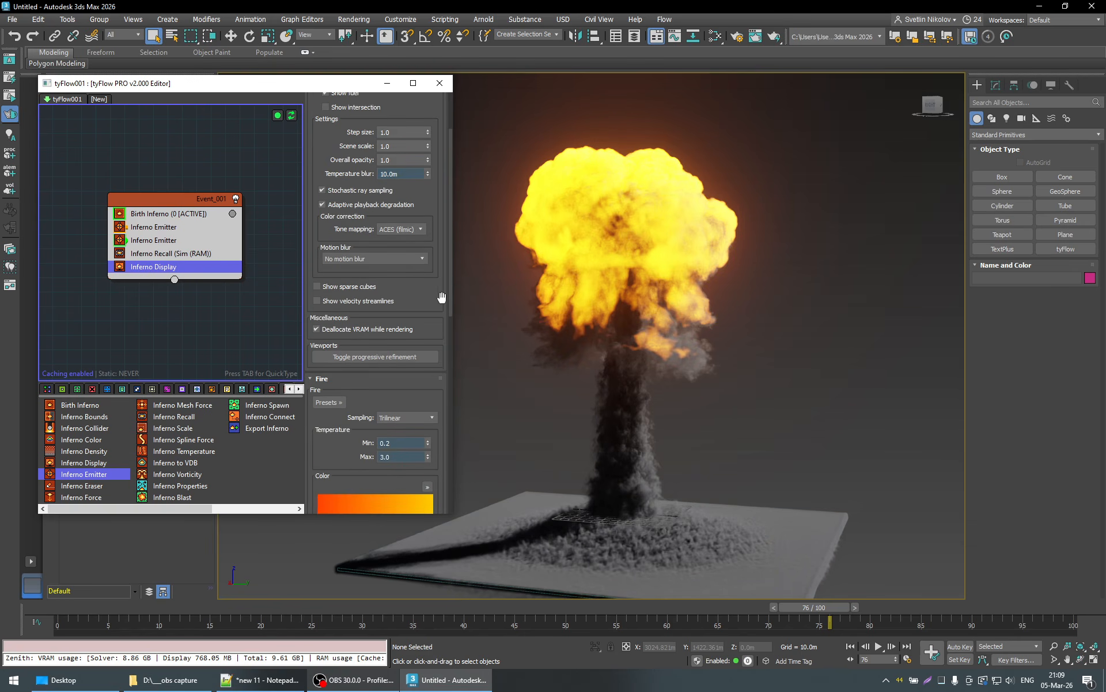
scroll(441, 297, "down", 13)
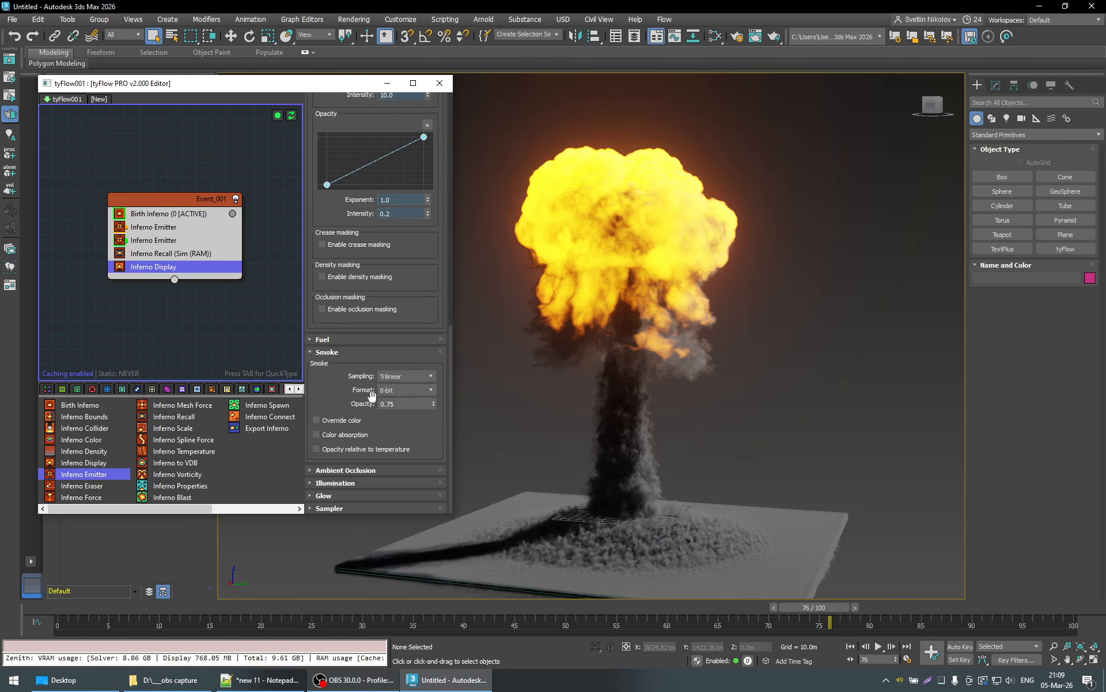
double_click(401, 406)
type("0.731")
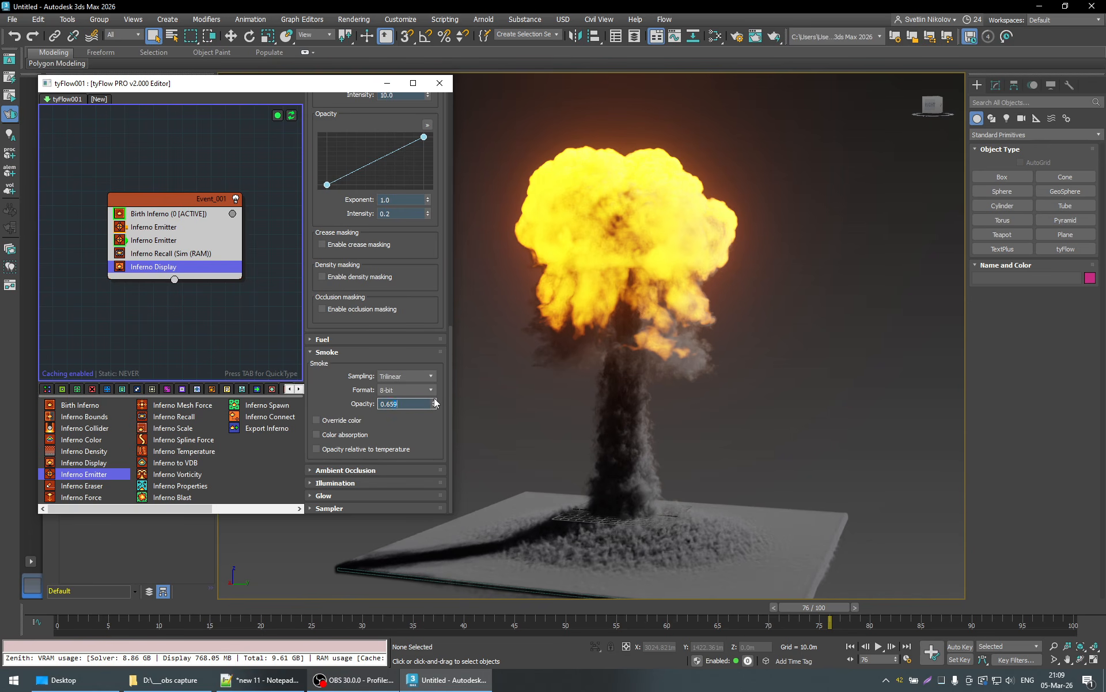
left_click_drag(433, 389, 427, 283)
middle_click_drag(667, 224, 690, 292, "alt")
scroll(690, 294, "up", 5)
scroll(690, 296, "down", 2)
scroll(691, 296, "down", 4)
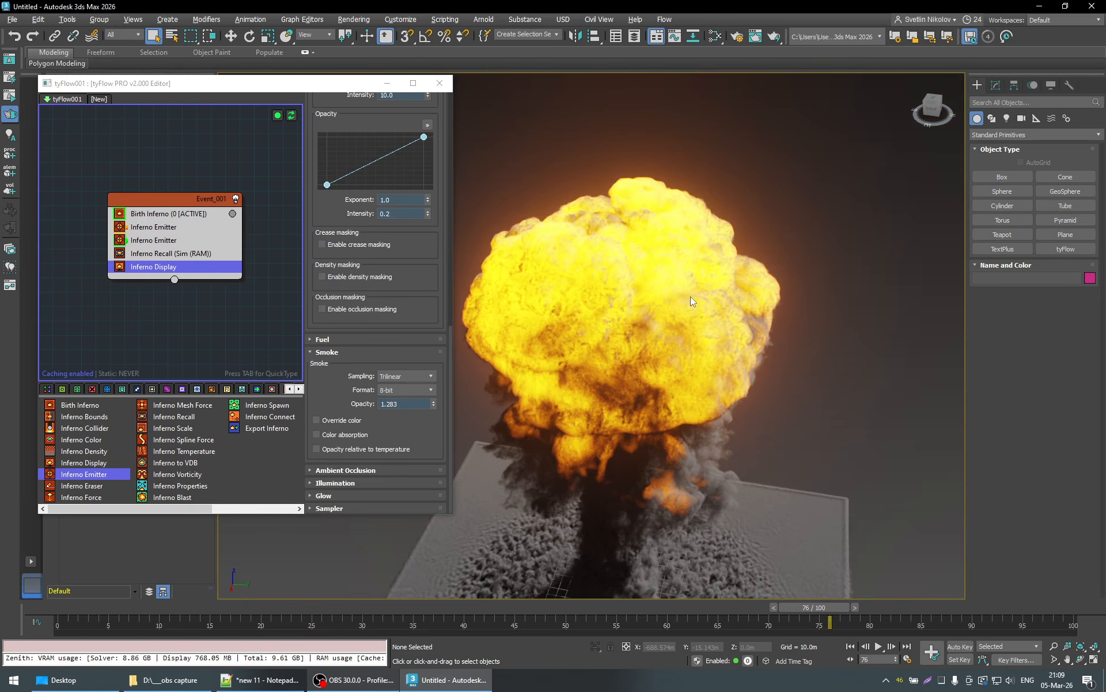
middle_click_drag(663, 358, 698, 421, "alt")
scroll(659, 347, "down", 2)
scroll(680, 390, "up", 5)
scroll(680, 391, "down", 3)
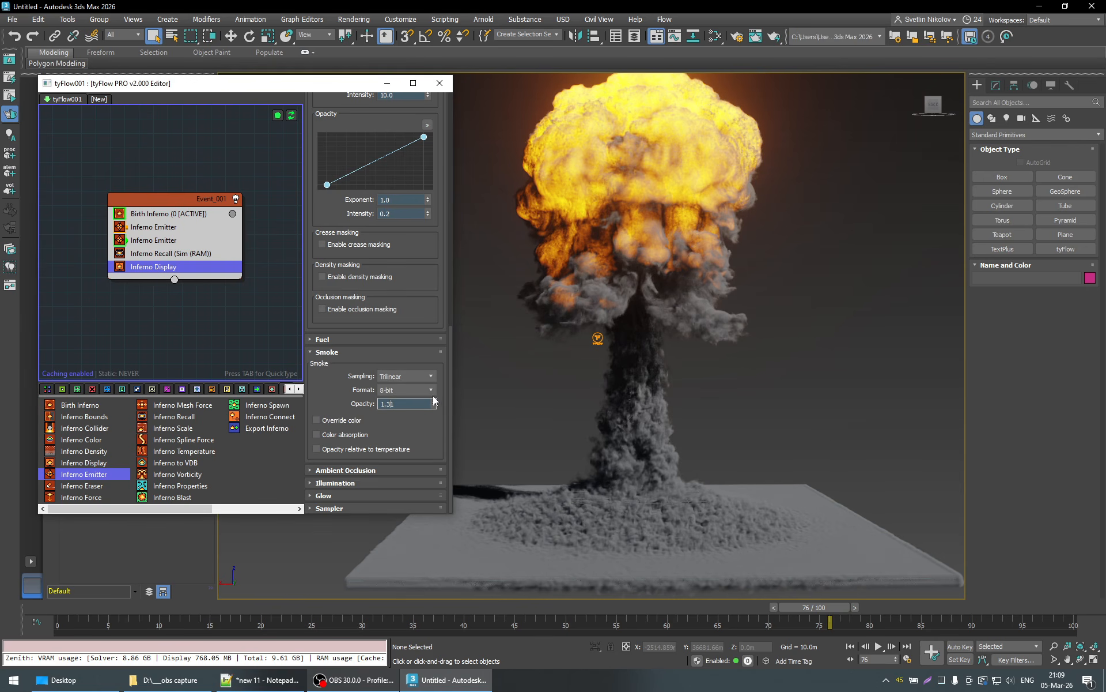
- Raise the Smoke opacity in stages to about 1.44 and 1.72 while viewing the cloud from above and the side
left_click_drag(433, 401, 430, 375)
middle_click_drag(613, 230, 684, 295, "alt")
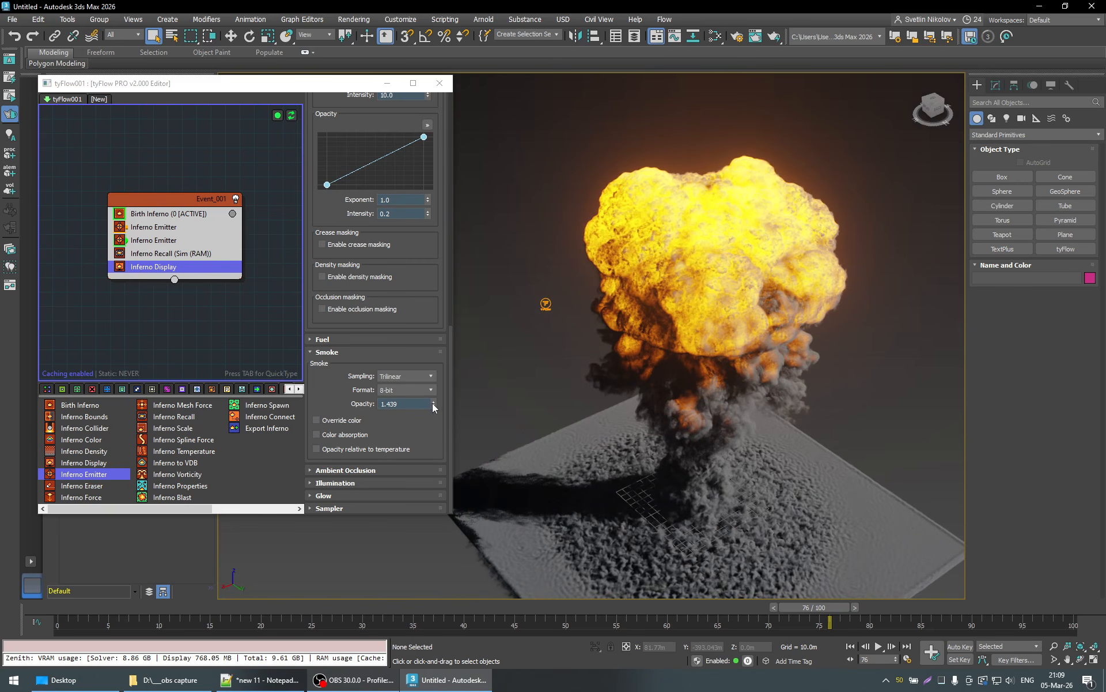
left_click_drag(433, 405, 431, 359)
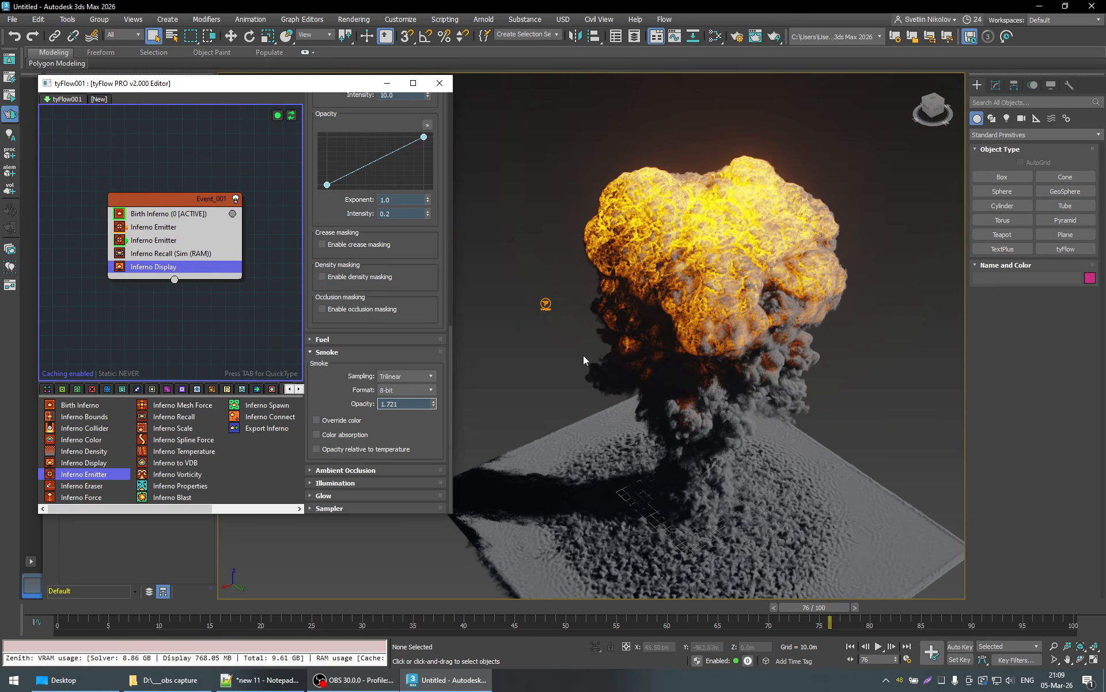
middle_click_drag(583, 355, 655, 273, "alt")
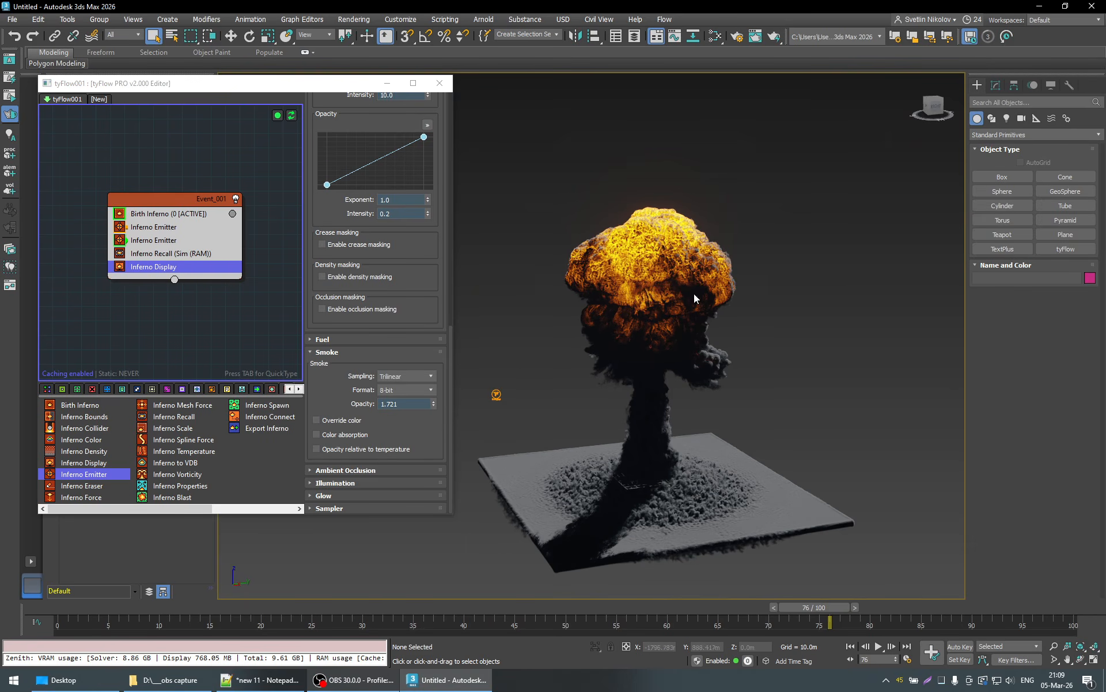
middle_click_drag(662, 277, 696, 286, "alt")
- Set the Smoke opacity to 1.8 and check the explosion up close and at frame 49
left_click(400, 402)
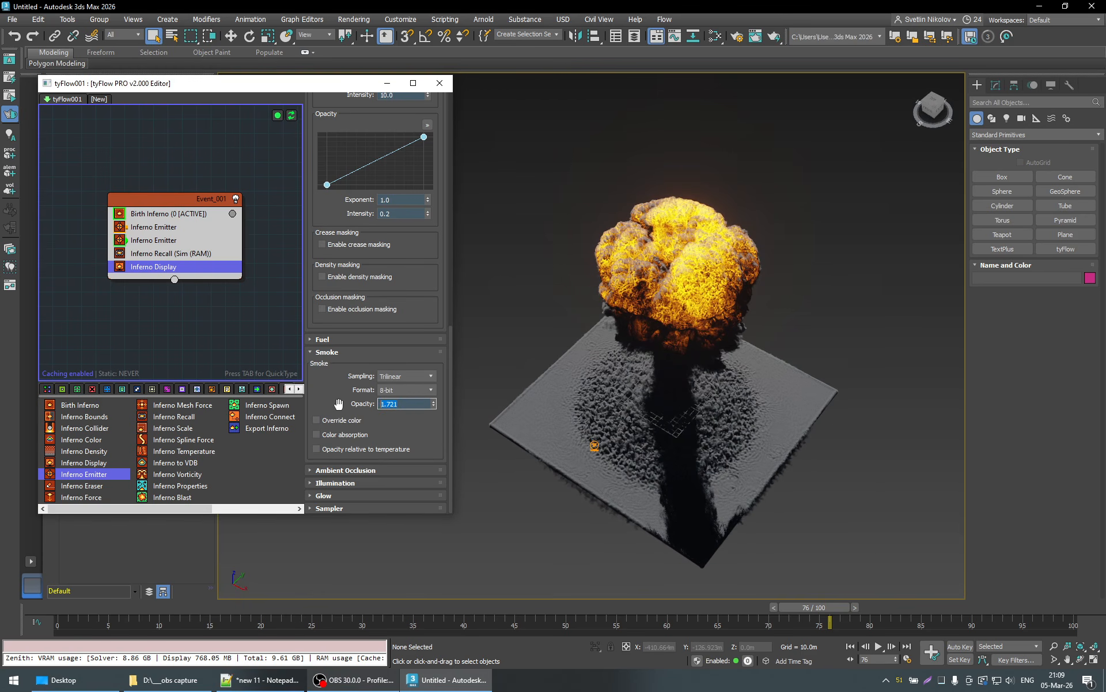
type("1.8")
key("Return")
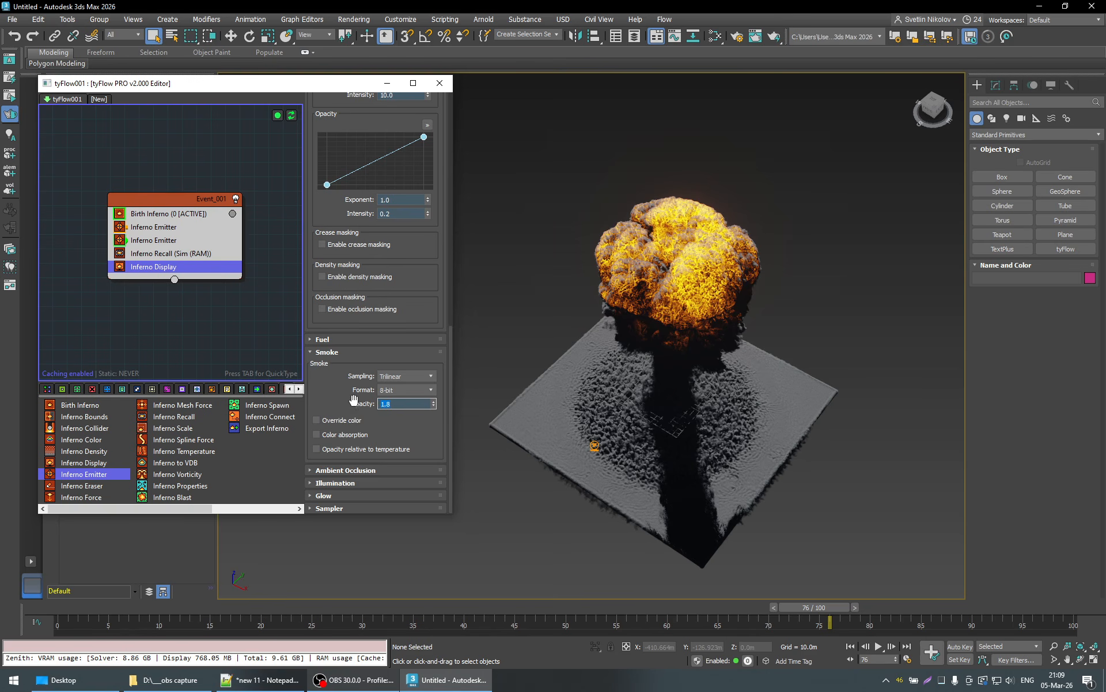
scroll(652, 306, "up", 5)
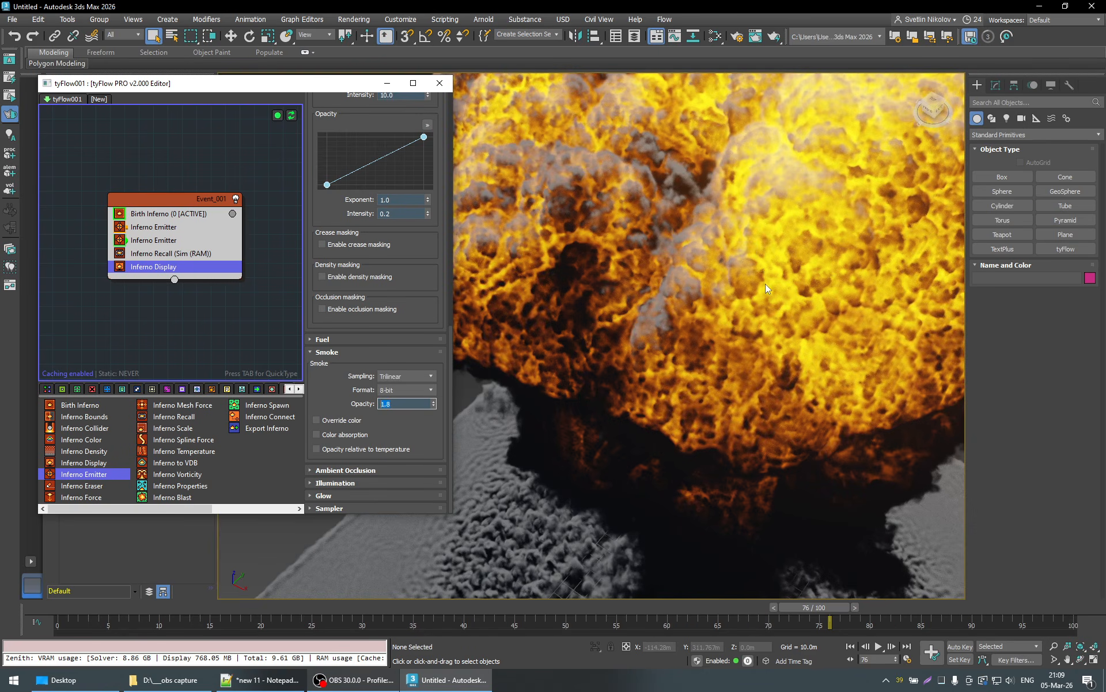
scroll(766, 288, "down", 5)
left_click_drag(787, 608, 300, 612)
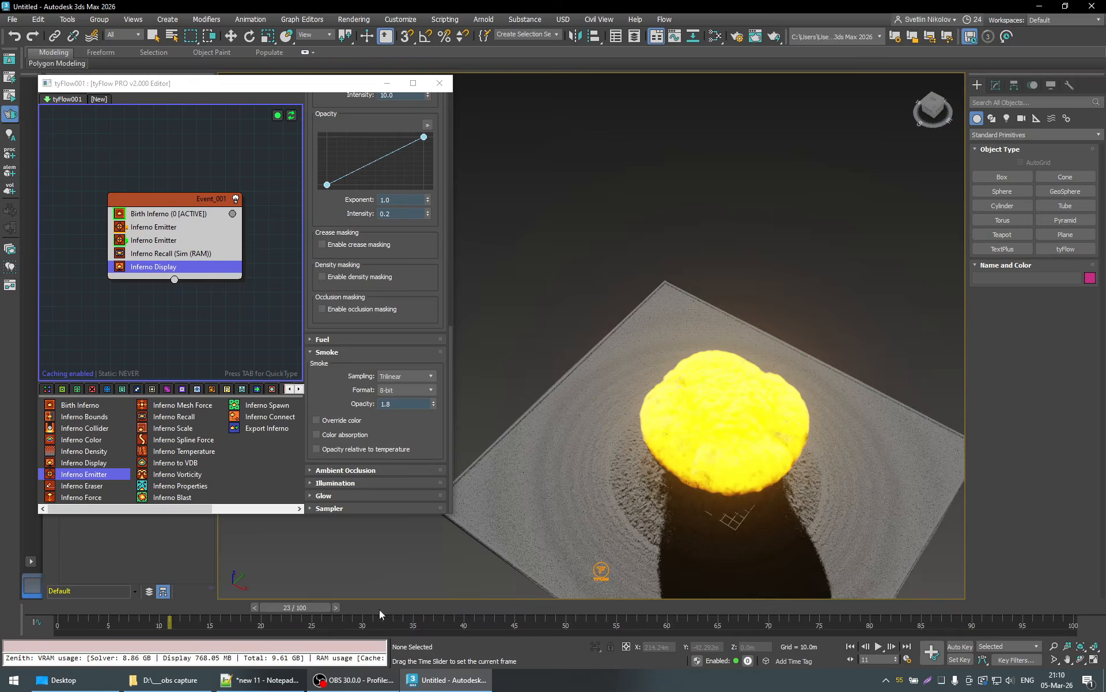
left_click_drag(380, 614, 554, 610)
- Set the Temperature blur in the Inferno Display's volume settings to 0 m
scroll(432, 262, "up", 3)
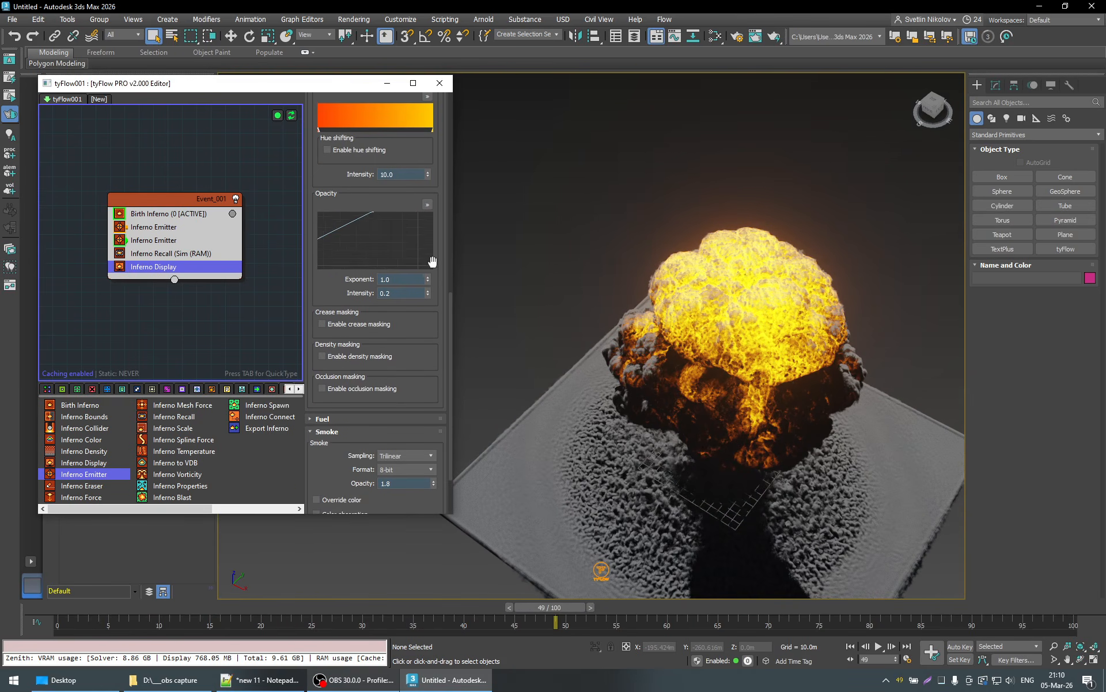
scroll(432, 262, "up", 2)
scroll(403, 244, "down", 11)
scroll(436, 253, "up", 8)
scroll(445, 173, "up", 4)
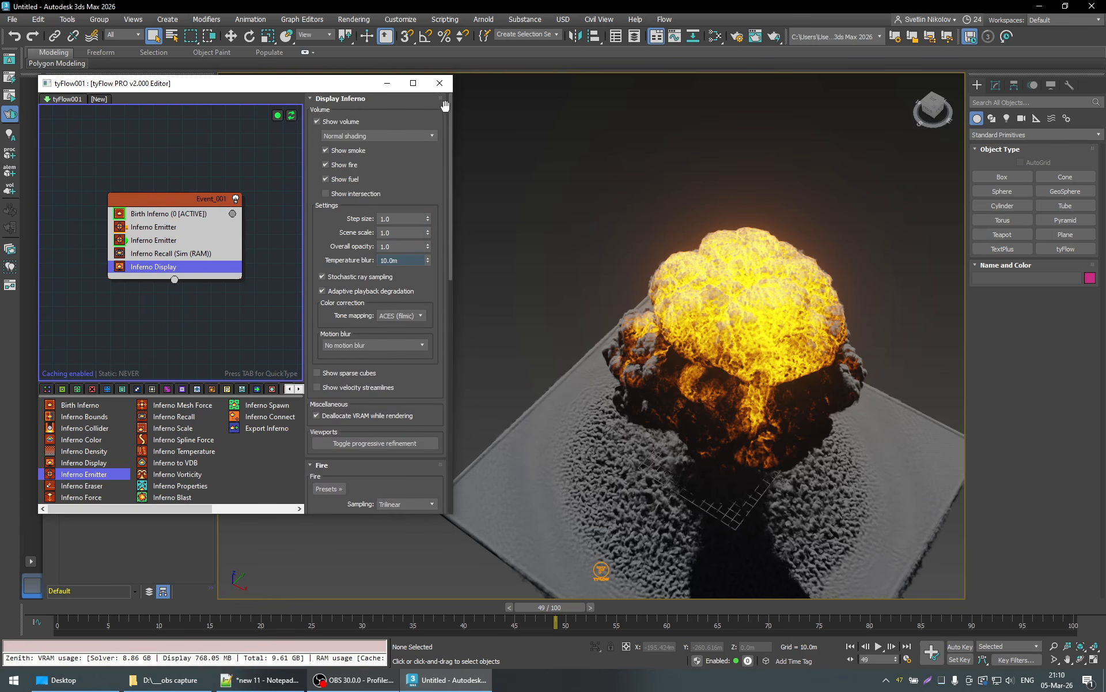
left_click_drag(411, 261, 239, 262)
type("0")
key("Return")
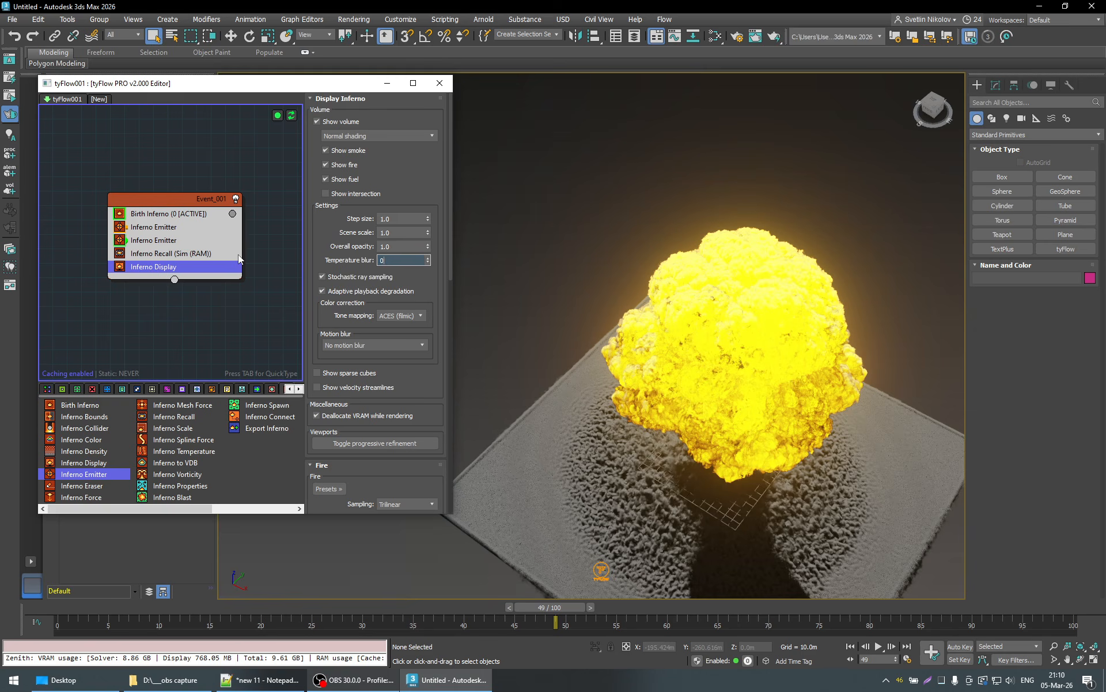
- Examine the unblurred explosion from a low side angle and at frame 92, with the whole mushroom cloud in view
middle_click_drag(724, 435, 670, 387, "alt")
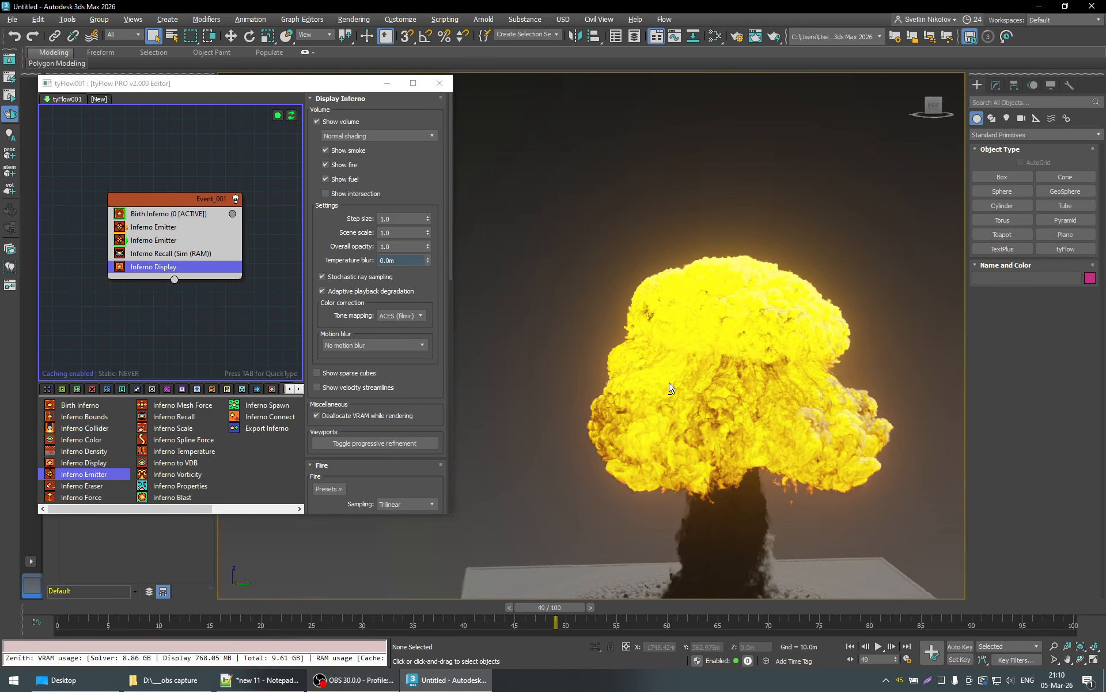
left_click_drag(573, 604, 999, 588)
scroll(818, 419, "down", 3)
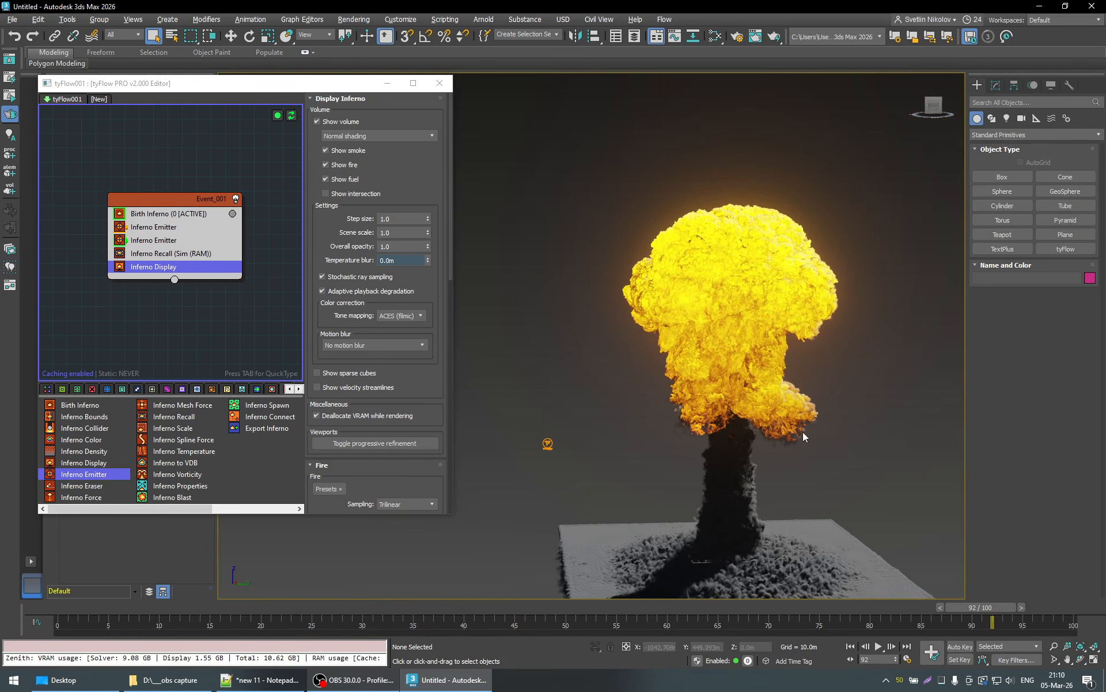
scroll(842, 507, "up", 2)
scroll(745, 339, "down", 2)
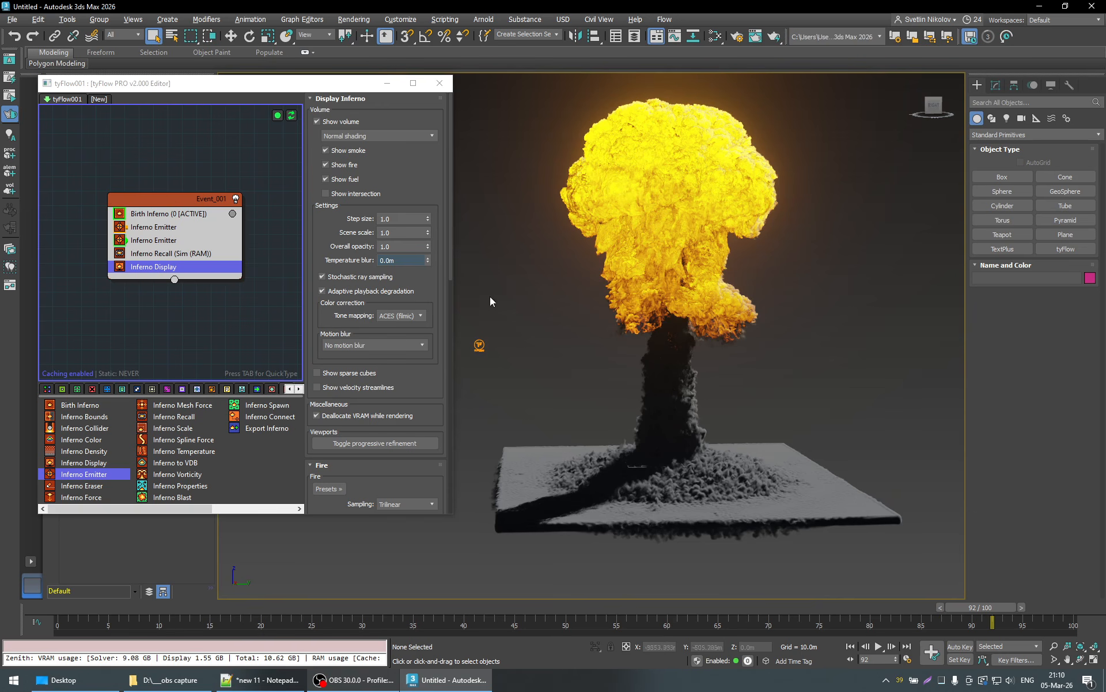
- Raise the Temperature blur gradually to about 18.6 m while comparing the fire from above and from the side
left_click_drag(399, 260, 431, 251)
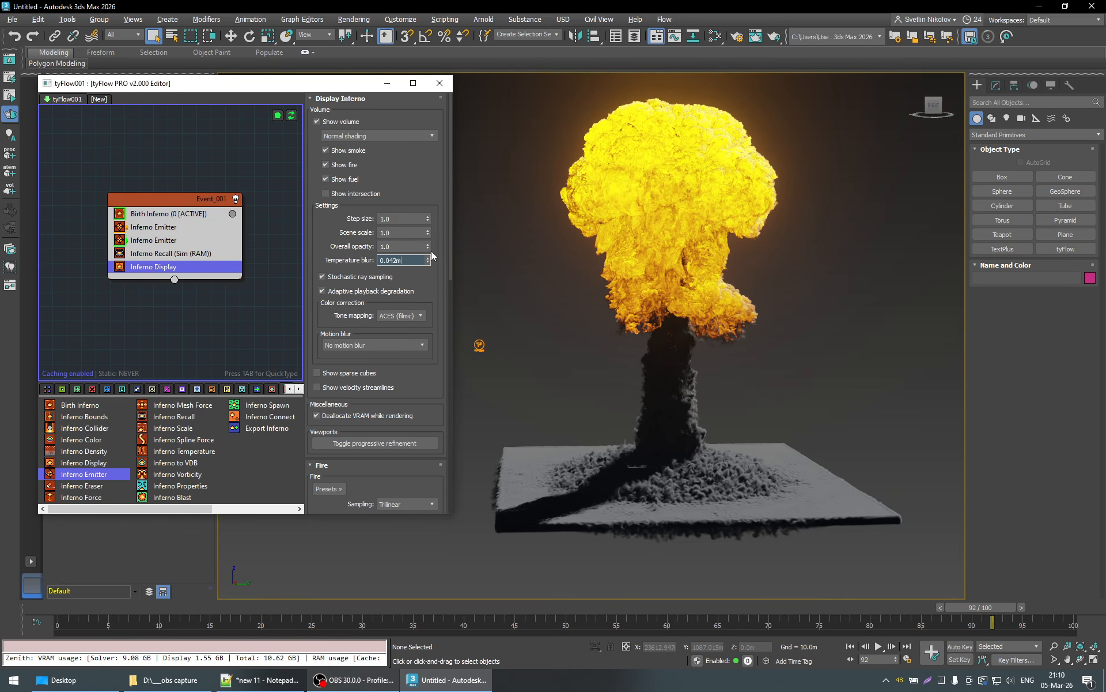
left_click_drag(418, 164, 410, 123)
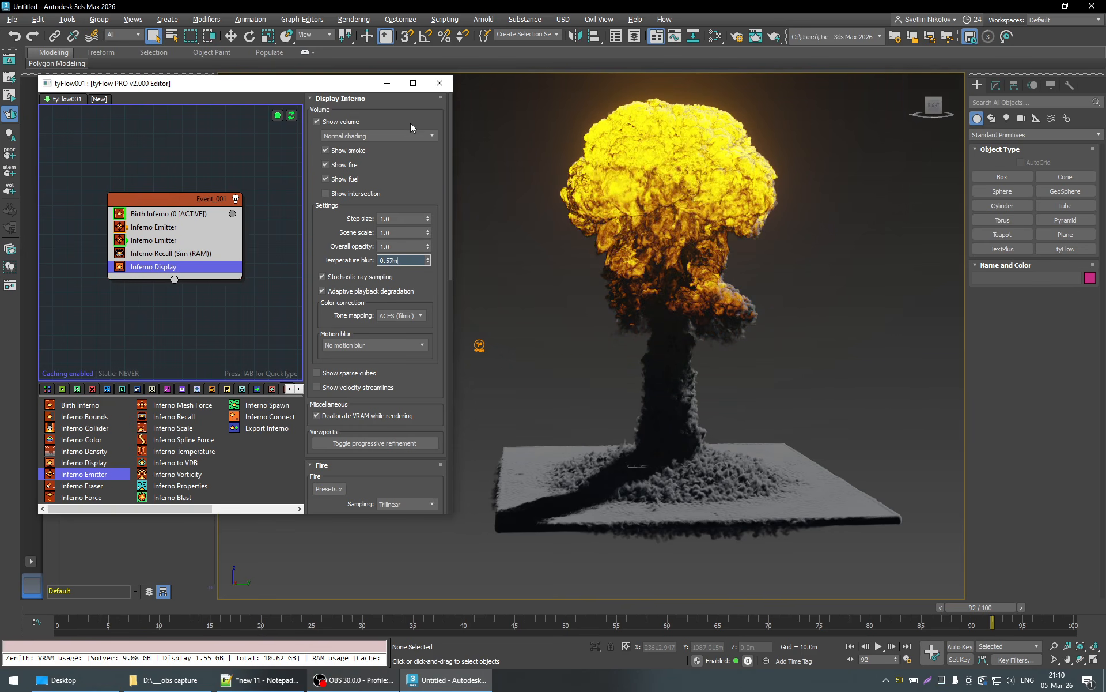
middle_click_drag(640, 189, 670, 293, "alt")
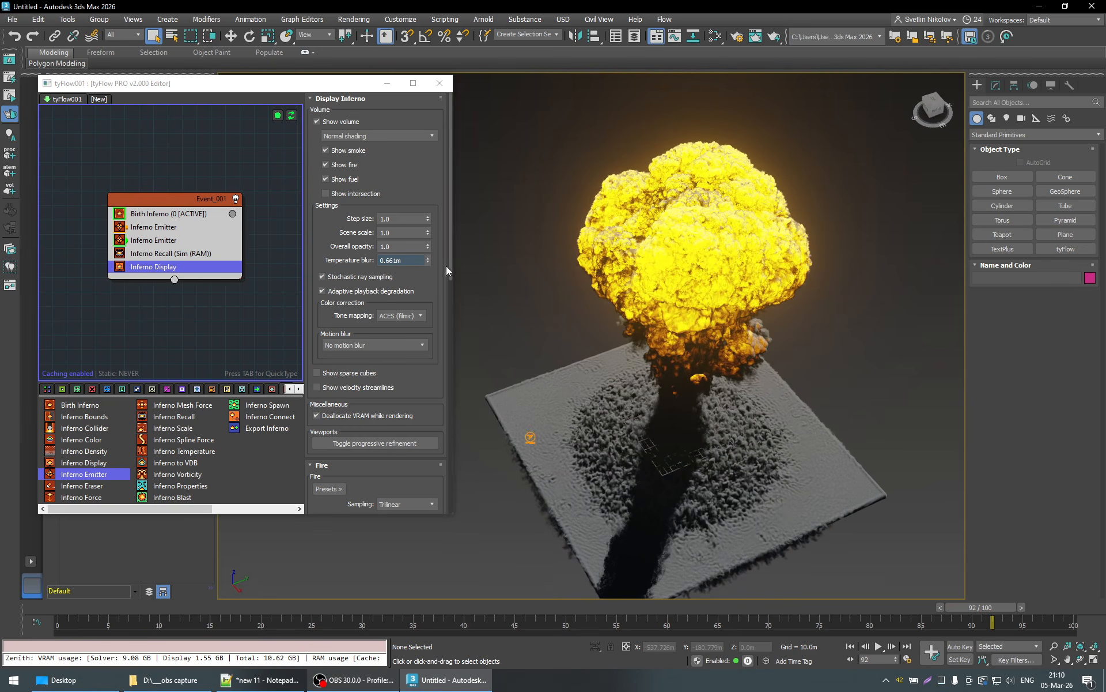
left_click_drag(428, 260, 466, 6)
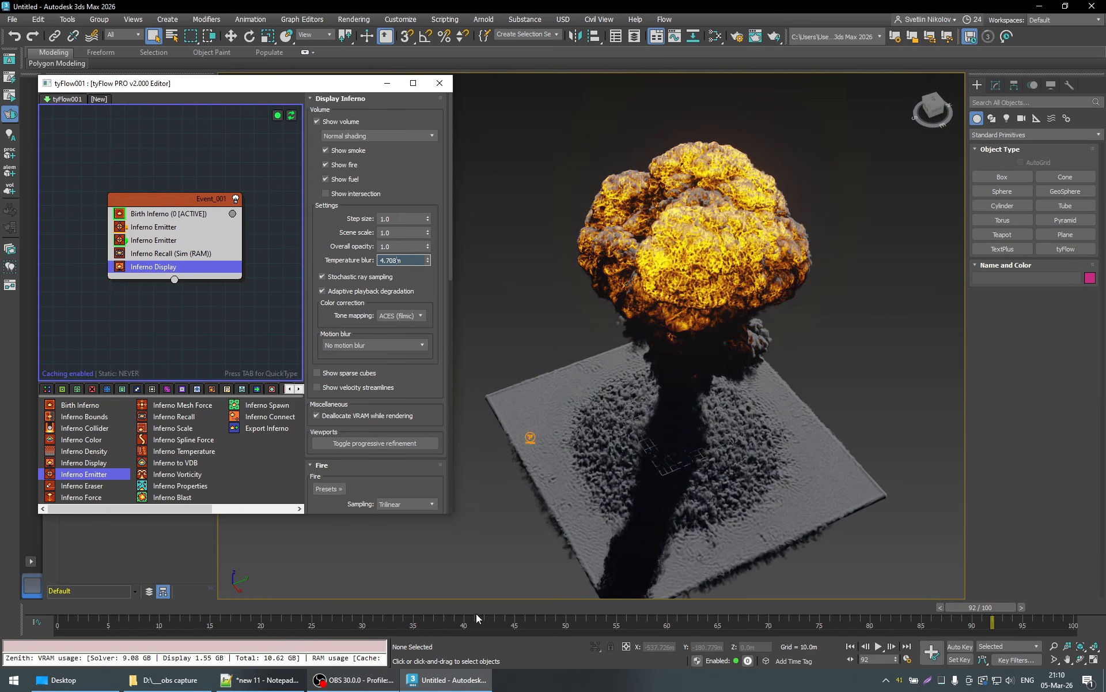
left_click_drag(476, 618, 402, 443)
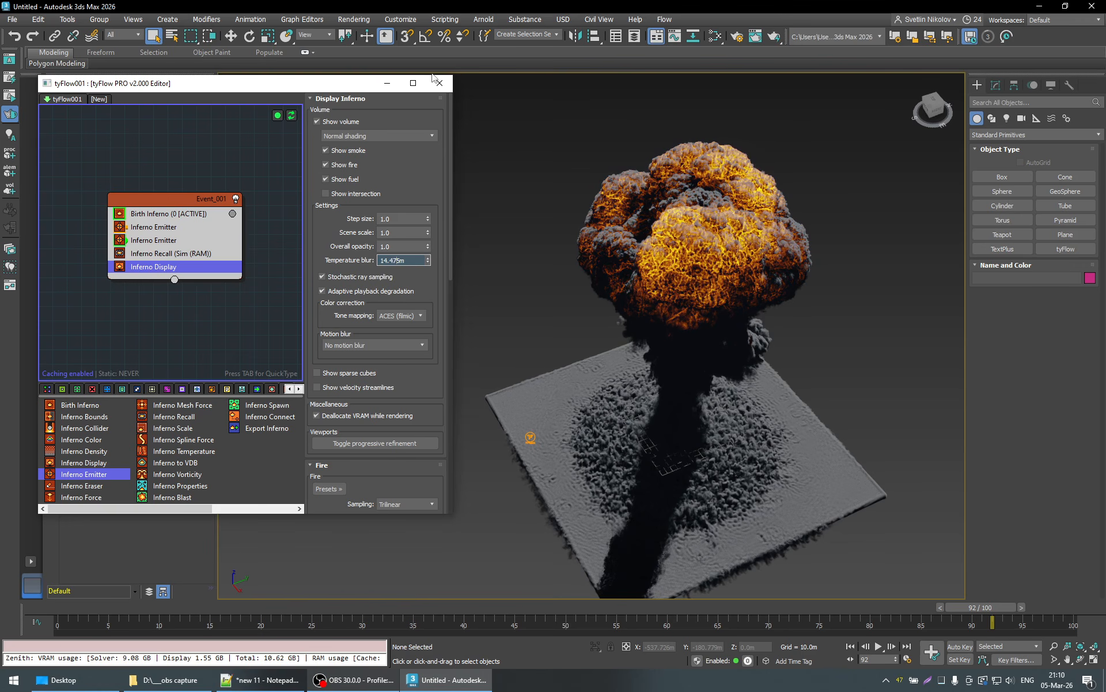
left_click_drag(434, 76, 496, 107)
middle_click_drag(717, 200, 676, 241, "alt")
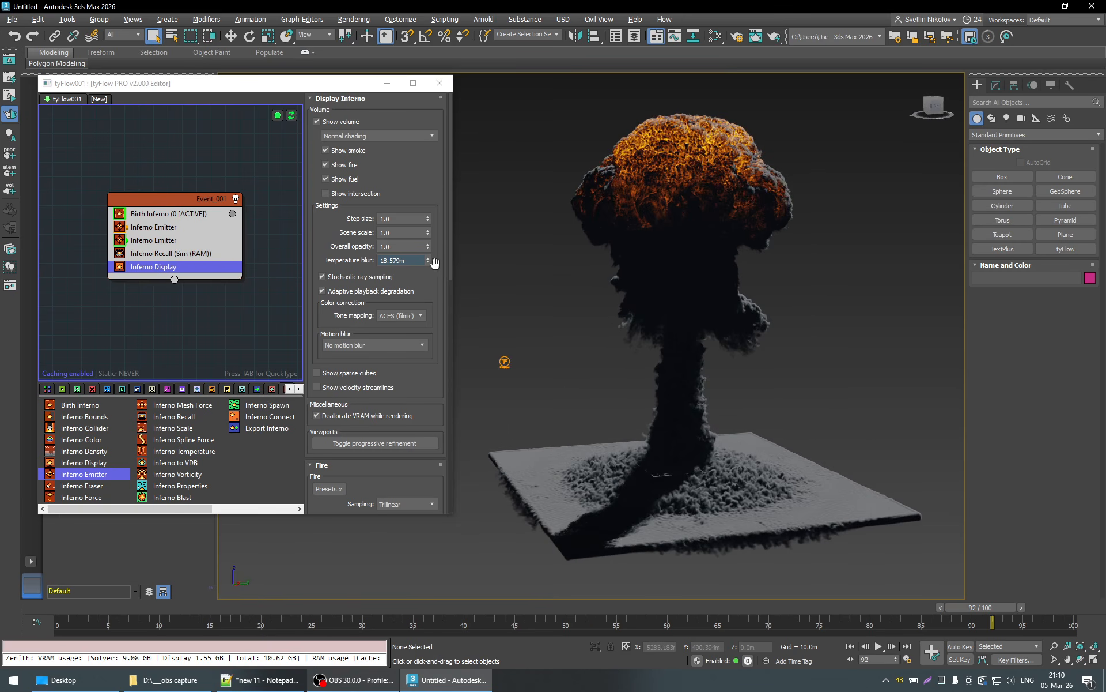
left_click_drag(434, 263, 427, 253)
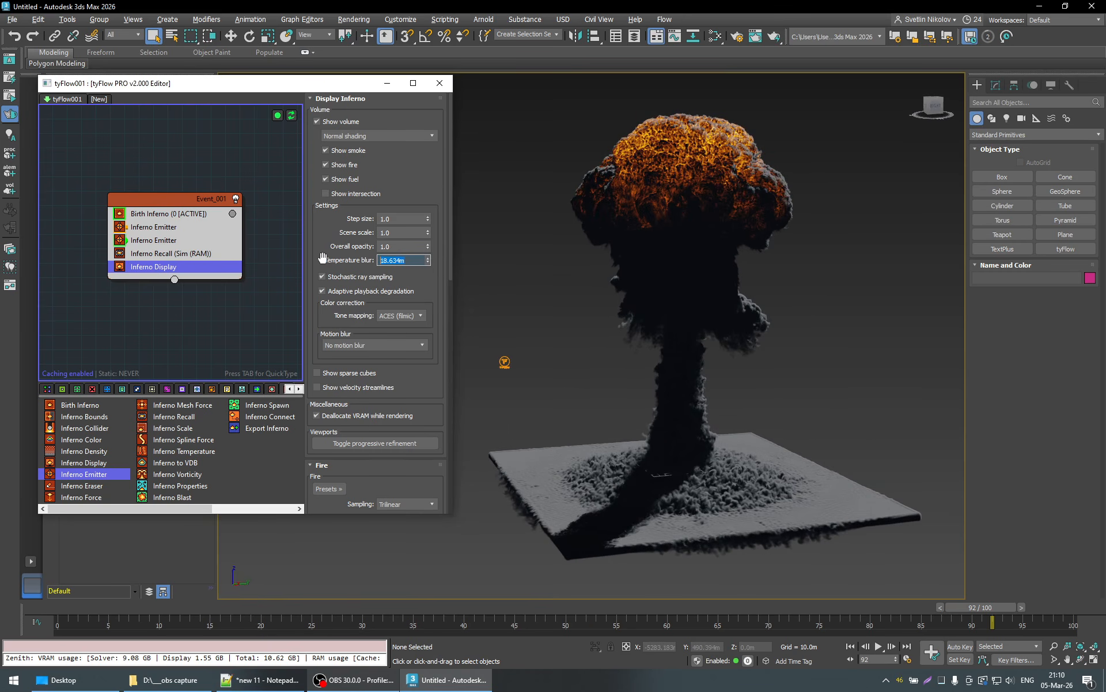
- Set the Temperature blur to 50 m and view the explosion from its lit side
type("50")
key("Return")
middle_click_drag(680, 272, 718, 271, "alt")
- Enable crease masking for the fire in the Inferno Display and view the mushroom cloud from its shaded side
scroll(442, 289, "down", 15)
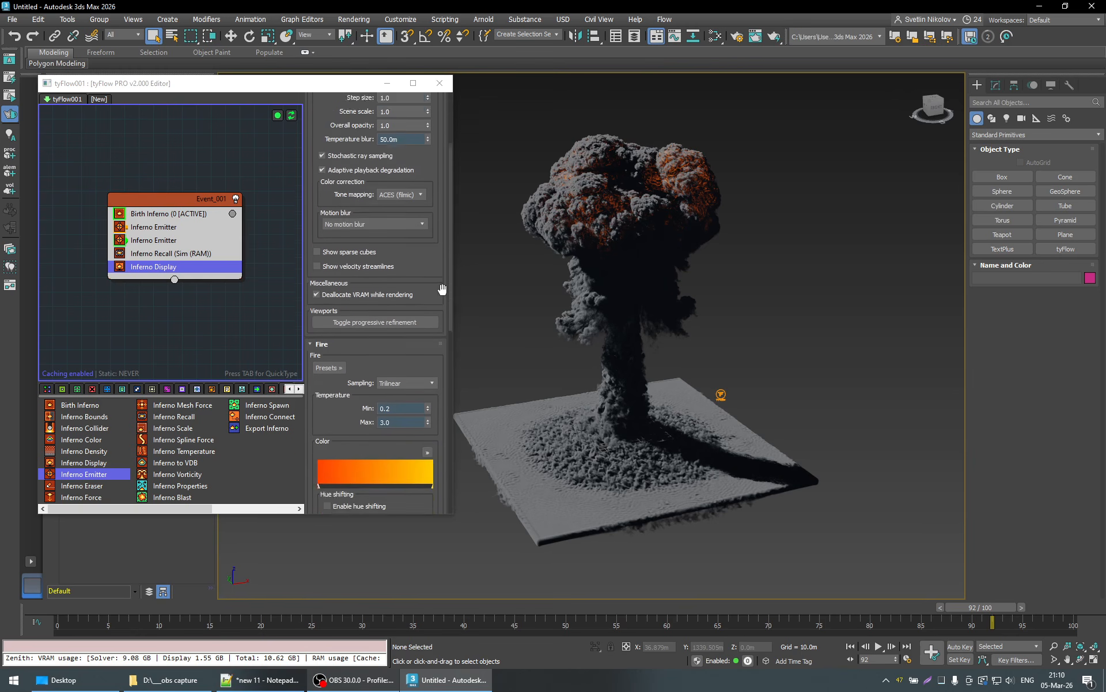
scroll(442, 290, "down", 5)
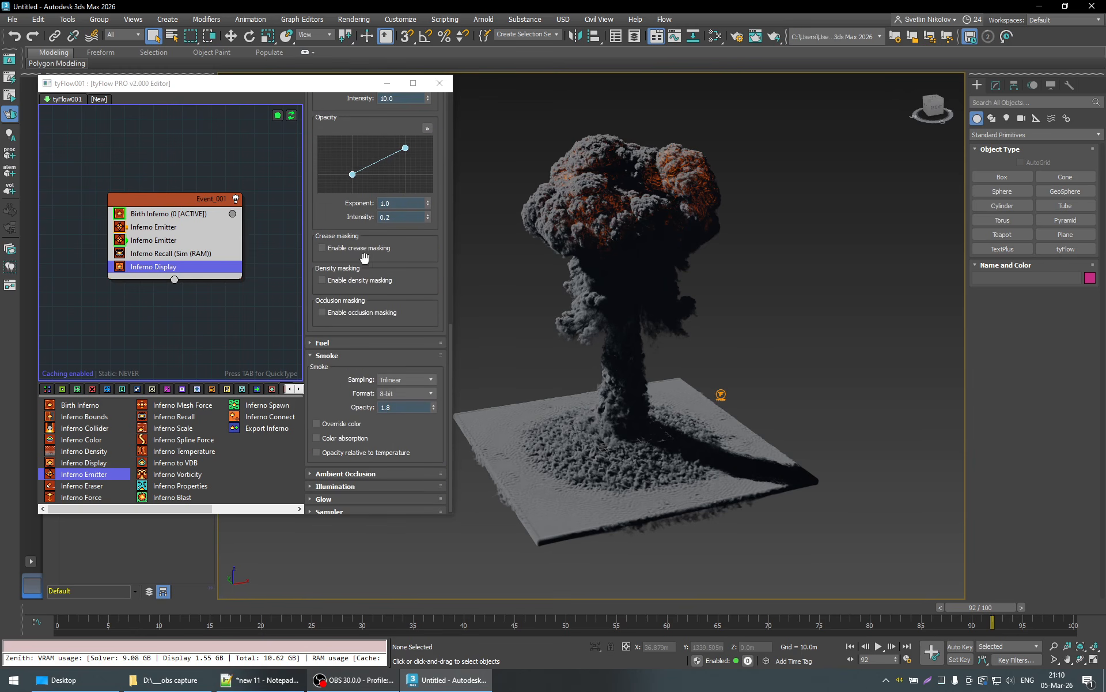
left_click(350, 249)
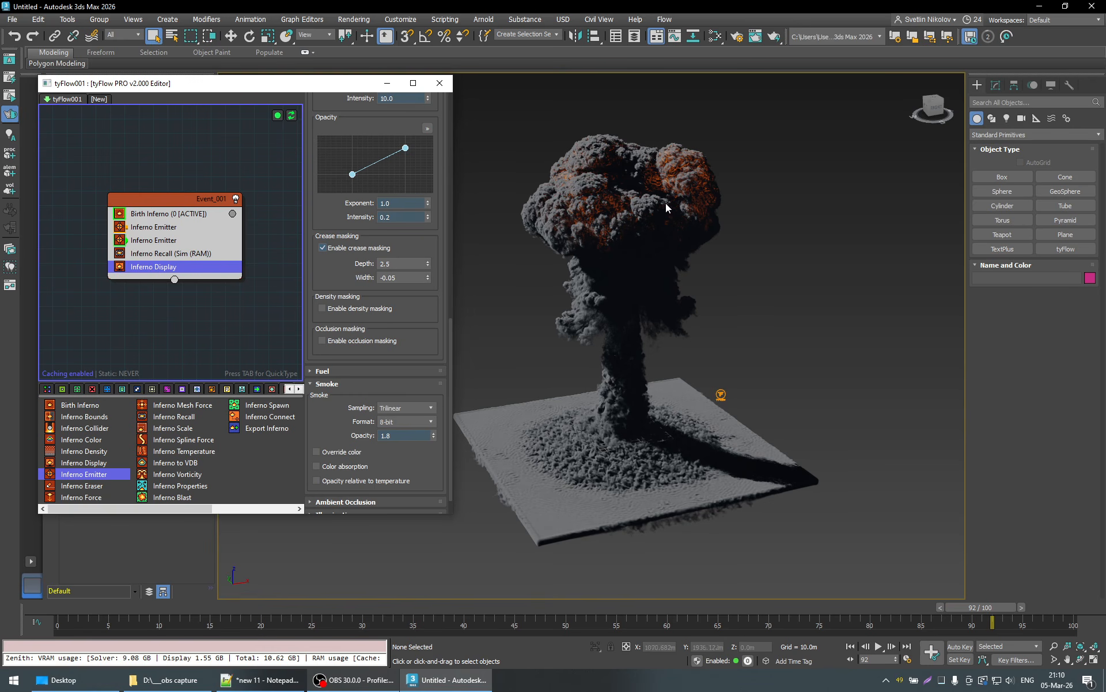
middle_click_drag(679, 240, 585, 240, "alt")
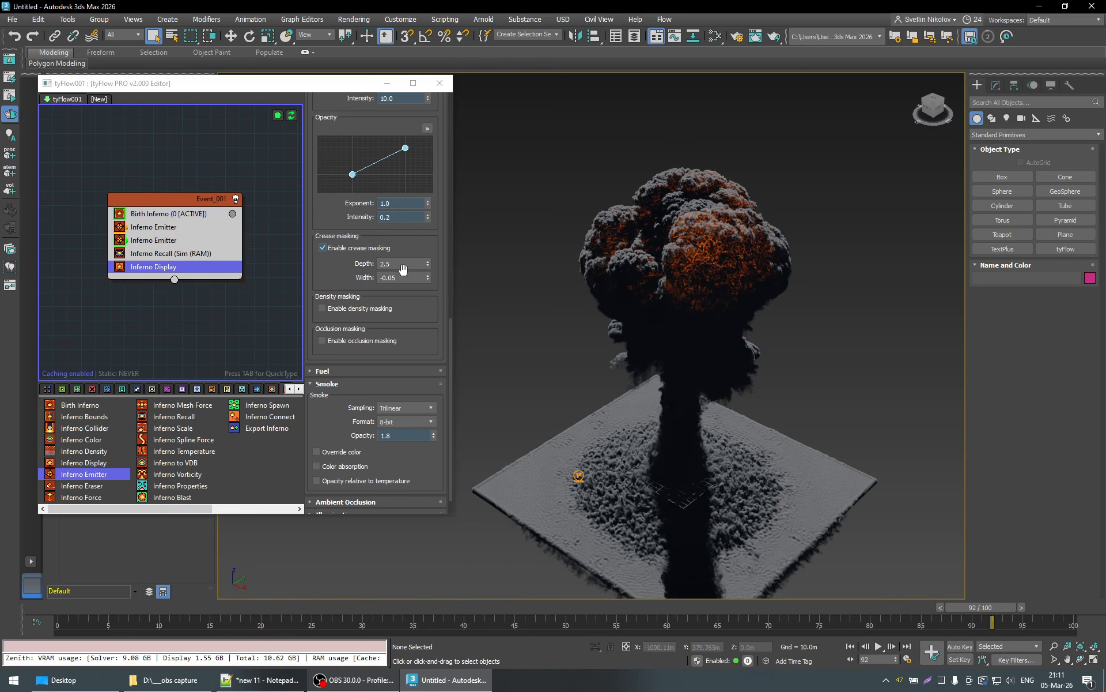
- Raise the fire's crease masking Width to about 0.787 and its Depth to about 6.8
left_click_drag(401, 264, 370, 266)
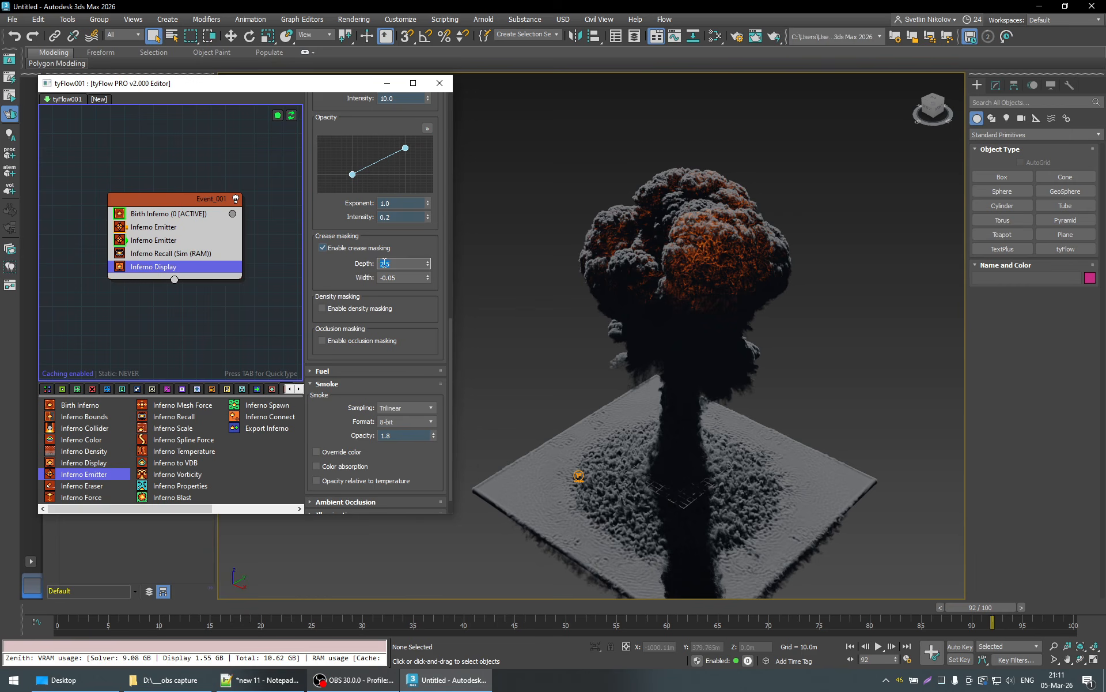
left_click(388, 277)
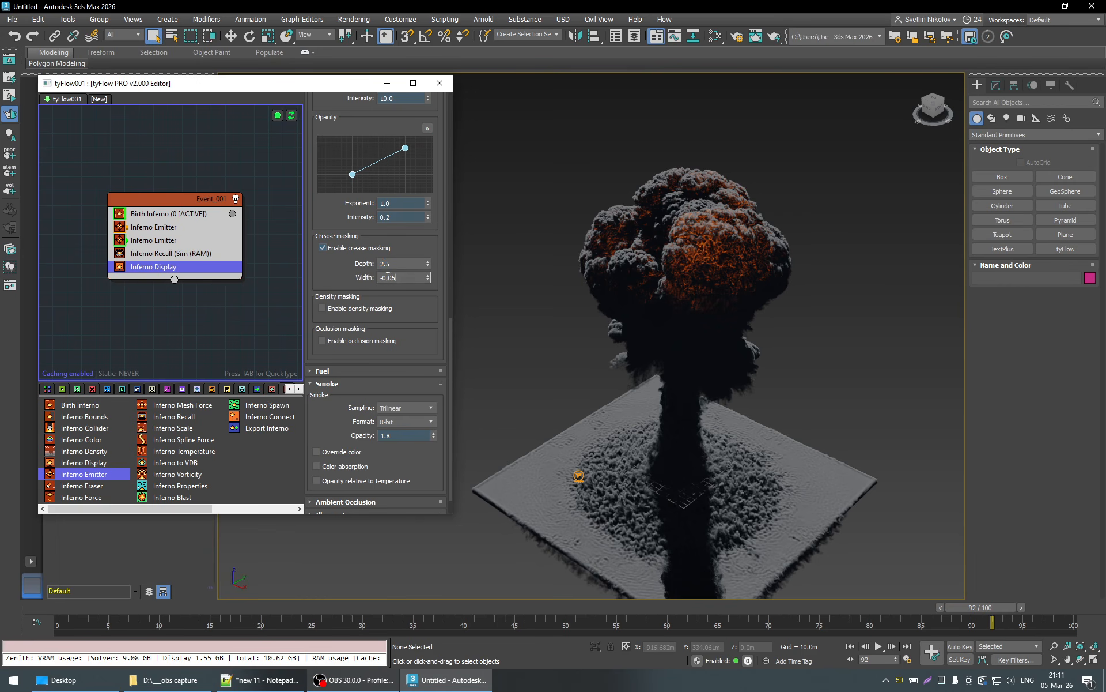
left_click(441, 288)
left_click_drag(420, 202, 420, 205)
left_click_drag(430, 264, 423, 217)
left_click_drag(427, 259, 428, 134)
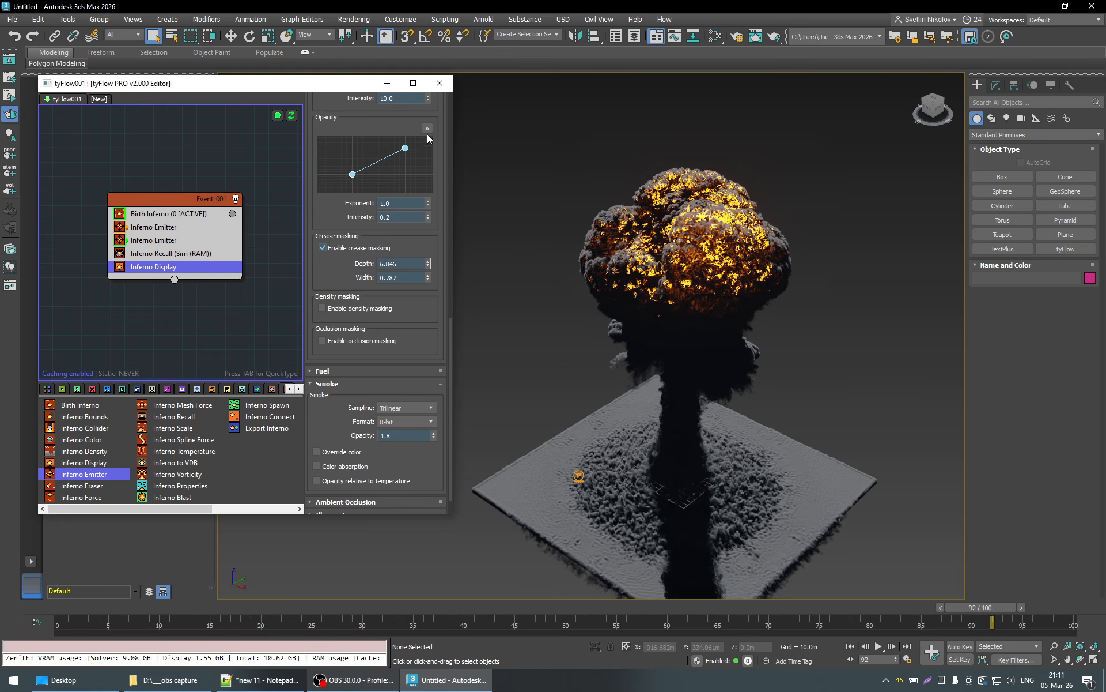
- Go to frame 78 and examine the glowing creases up close, from the lit side and from above
scroll(655, 230, "up", 4)
middle_click_drag(722, 286, 679, 269)
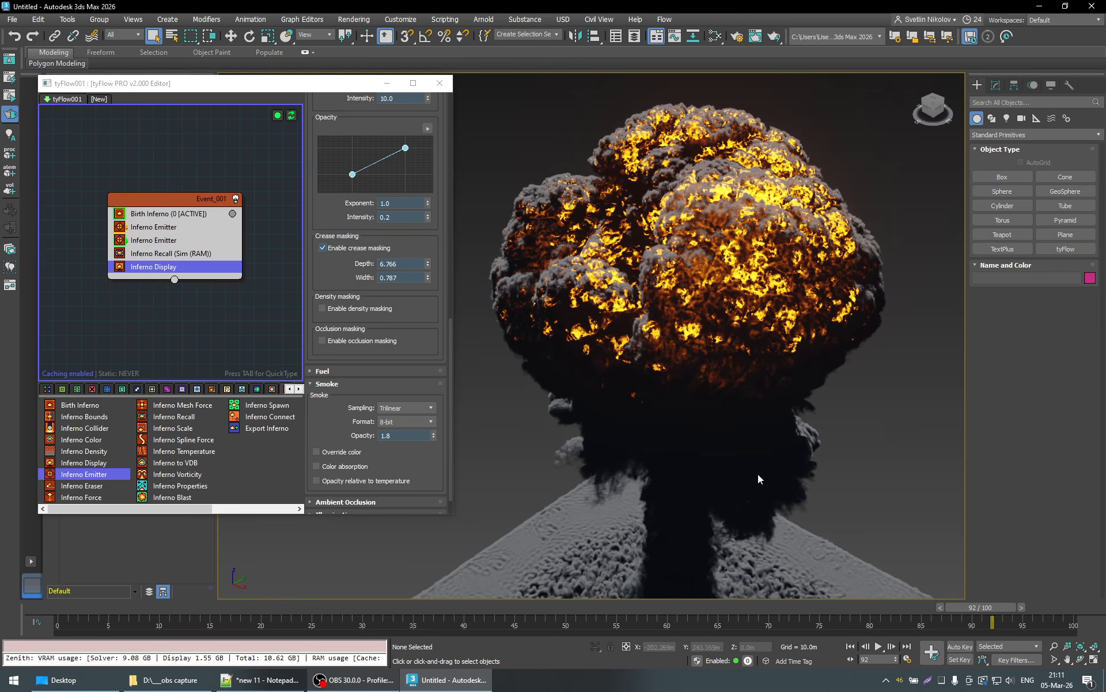
left_click(850, 620)
middle_click_drag(643, 469, 733, 459, "alt")
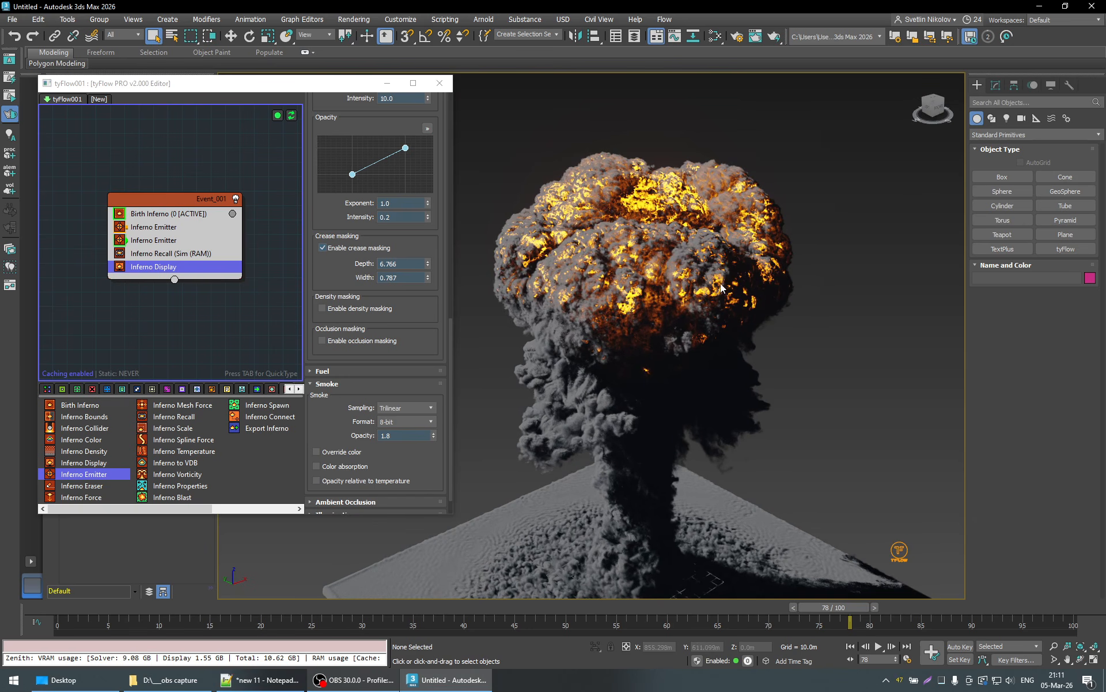
middle_click_drag(723, 288, 691, 304, "alt")
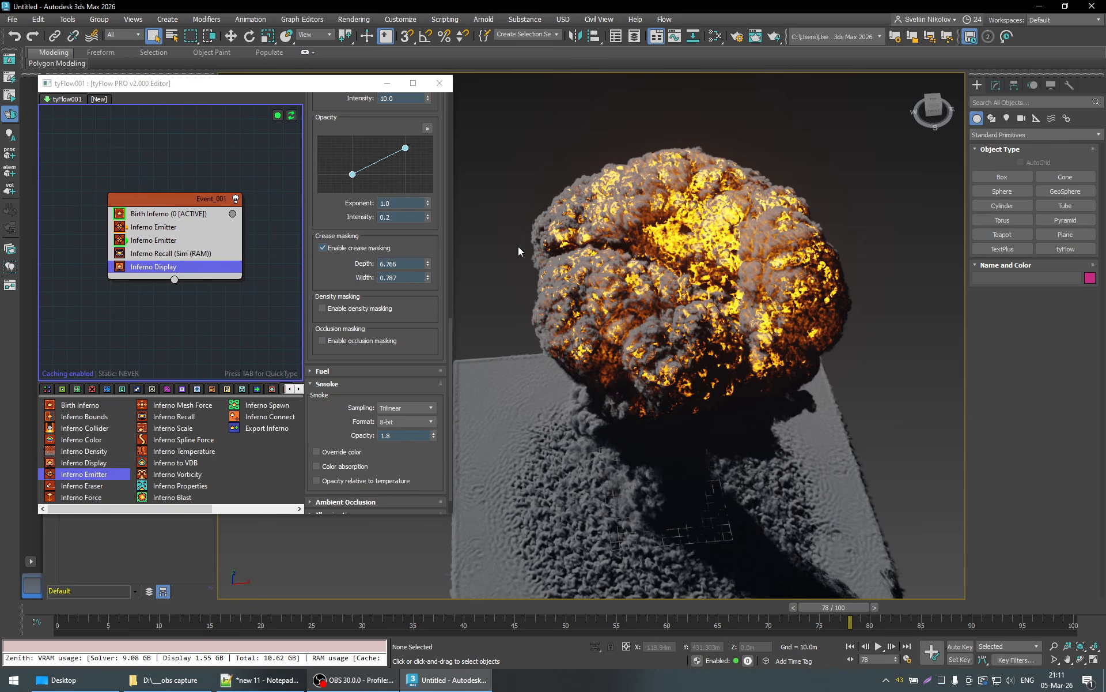
- Compare low and high crease masking Depth values, settle on about 4.29, and view the cloud from its shaded side
mouse_move(429, 264)
left_mouse_down()
mouse_move(432, 218)
mouse_move(433, 260)
left_mouse_up()
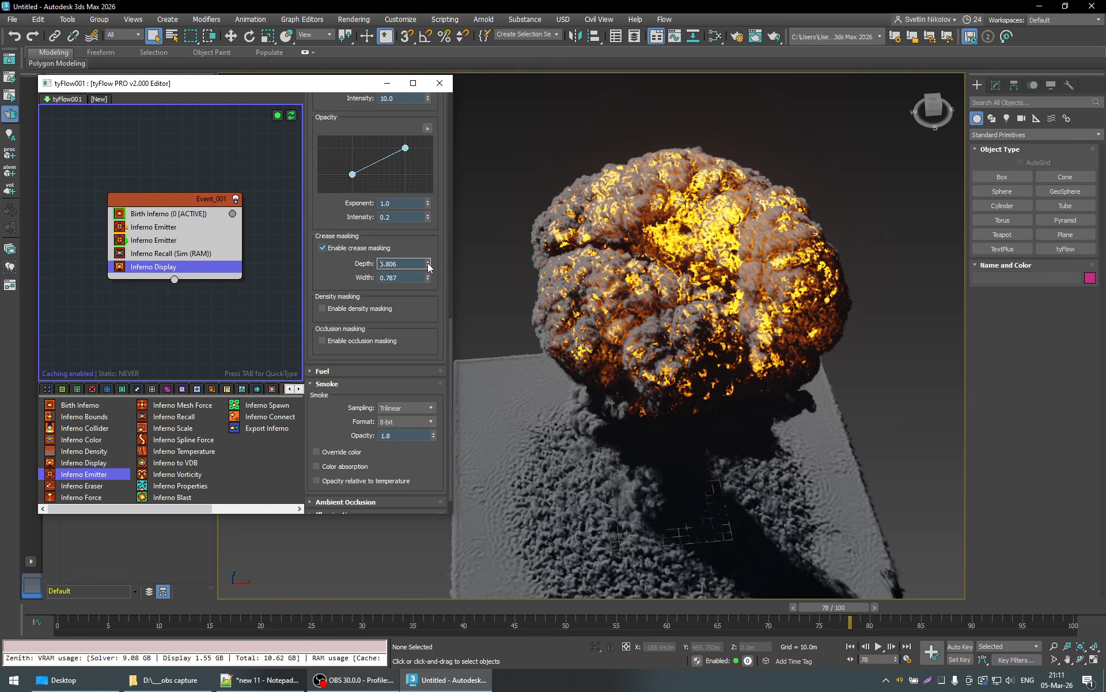
left_click_drag(428, 263, 445, 398)
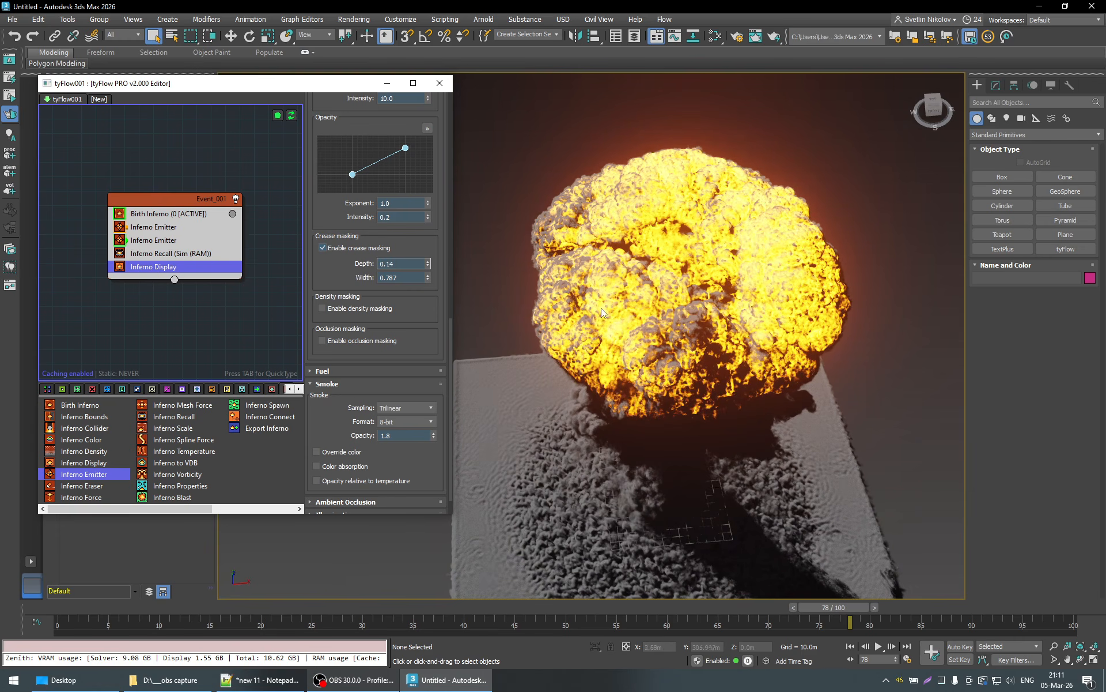
left_click_drag(430, 263, 428, 8)
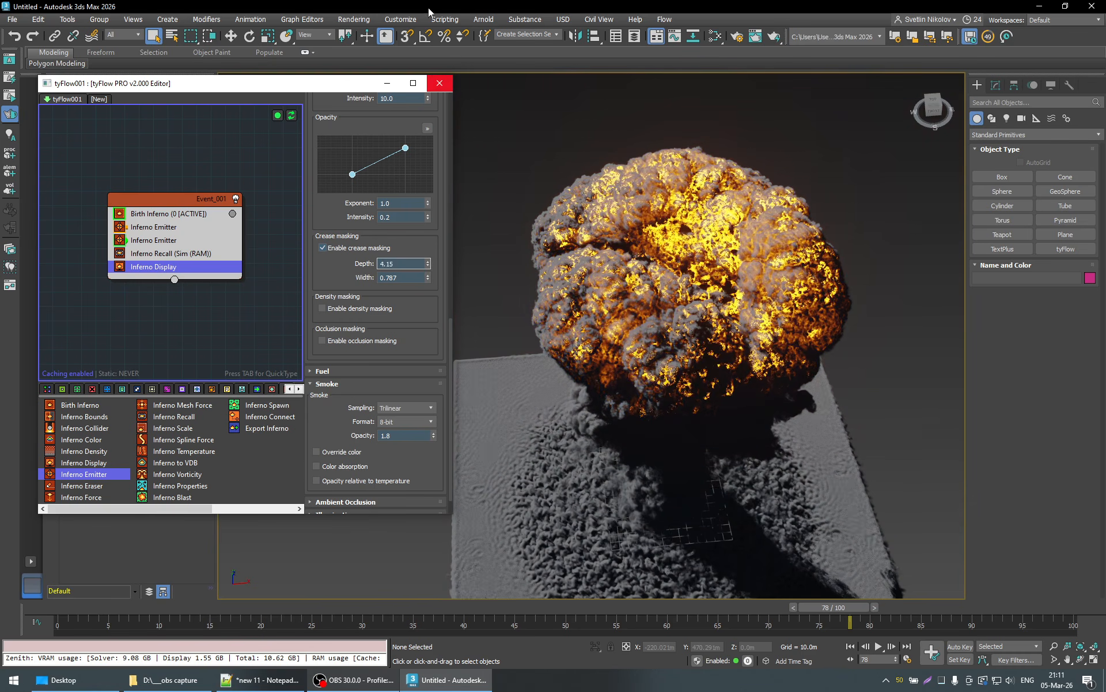
middle_click_drag(728, 385, 686, 338, "alt")
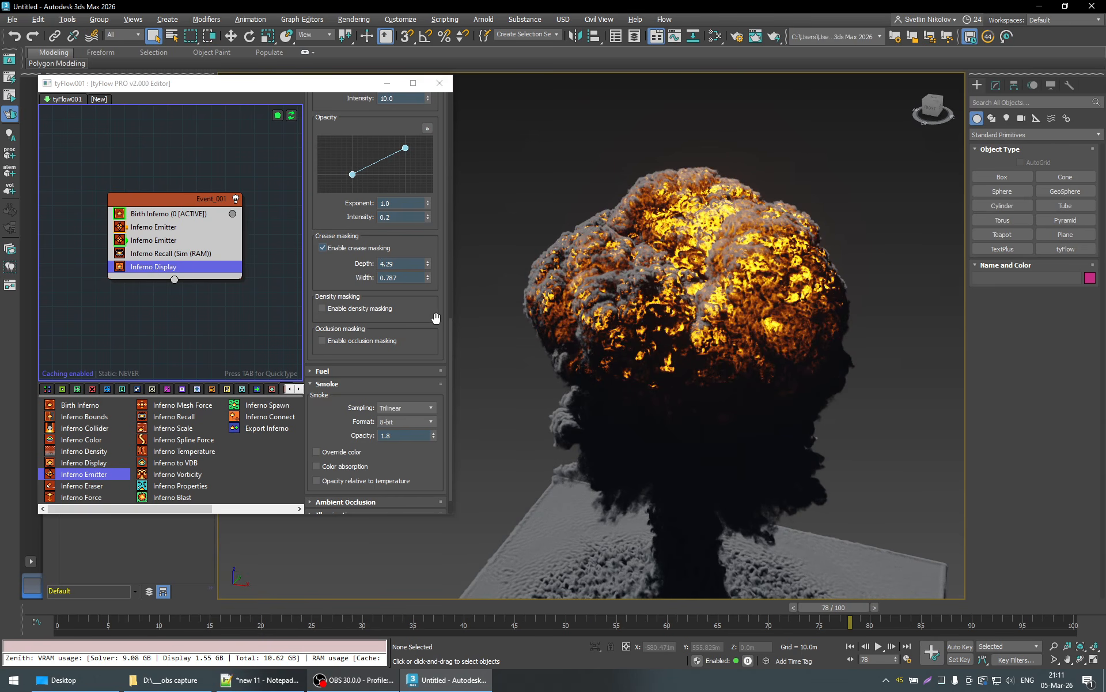
- Expand the Inferno Display's ambient occlusion settings and set the Distance to 6 m
scroll(436, 318, "down", 1)
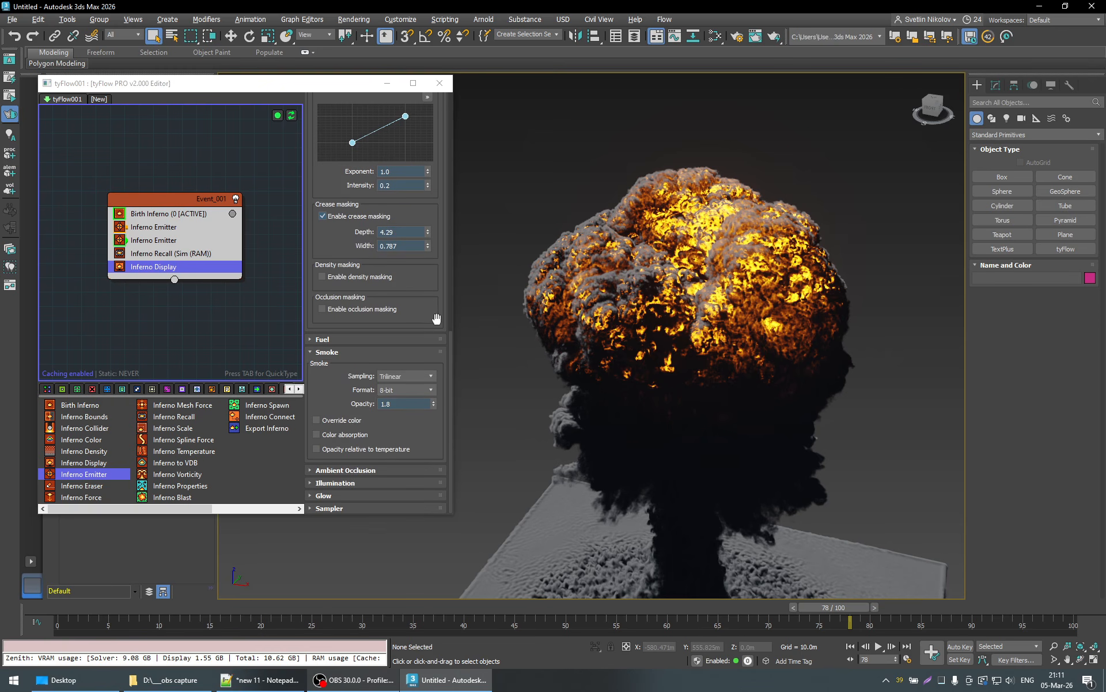
left_click(351, 469)
scroll(429, 424, "down", 1)
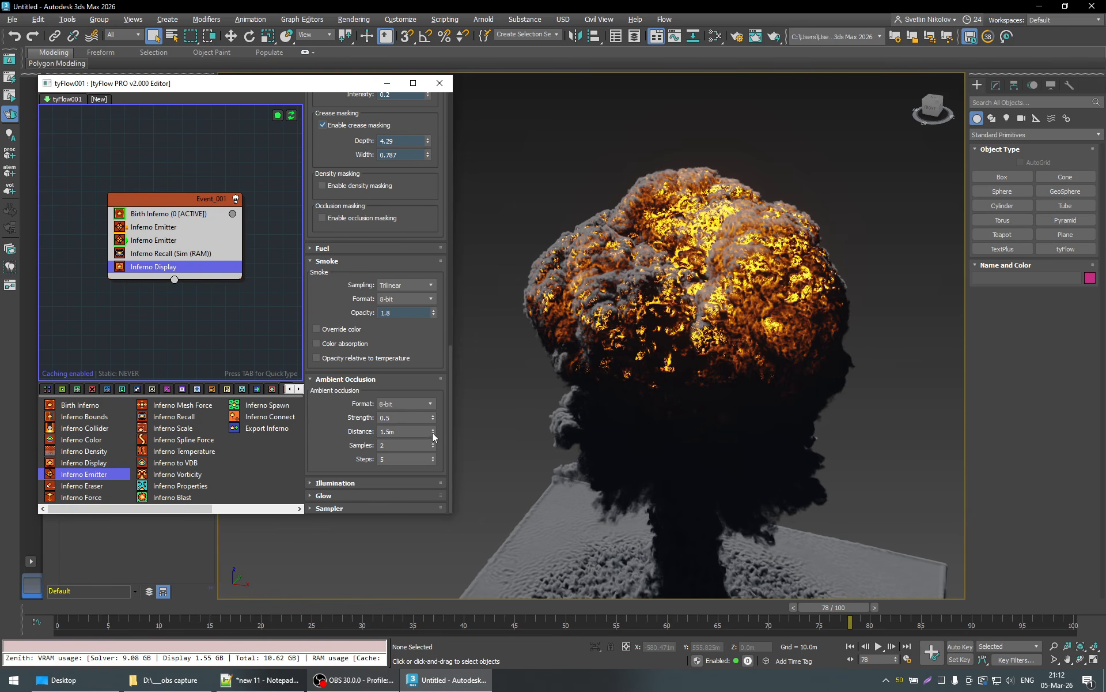
left_click_drag(432, 438, 418, 324)
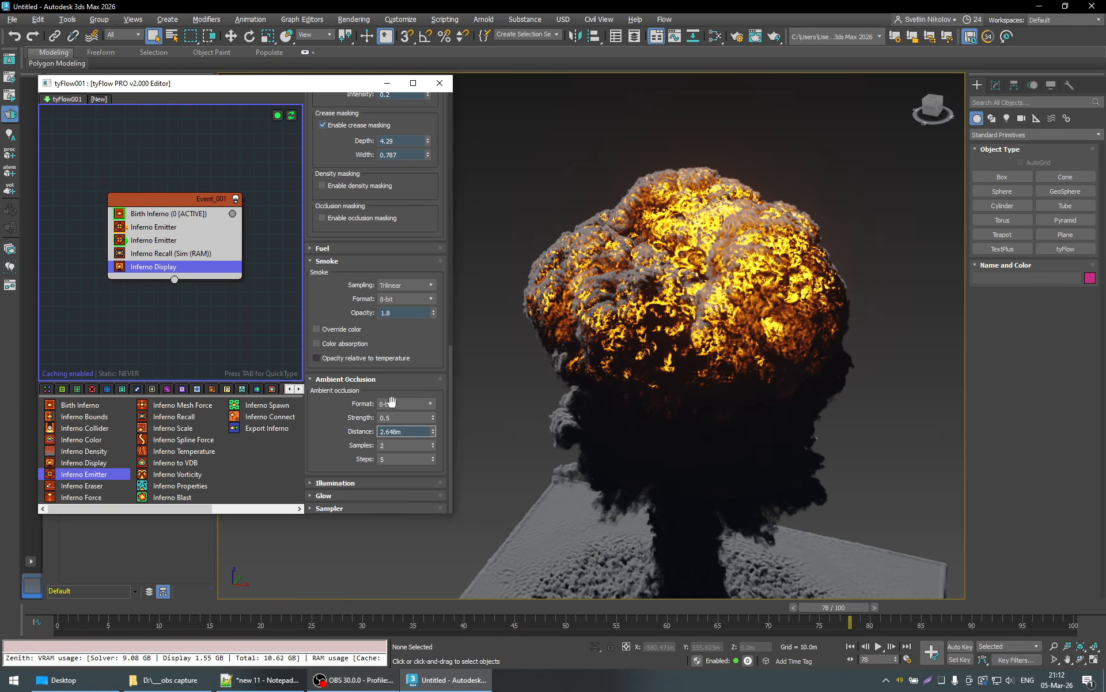
type("5")
key("Return")
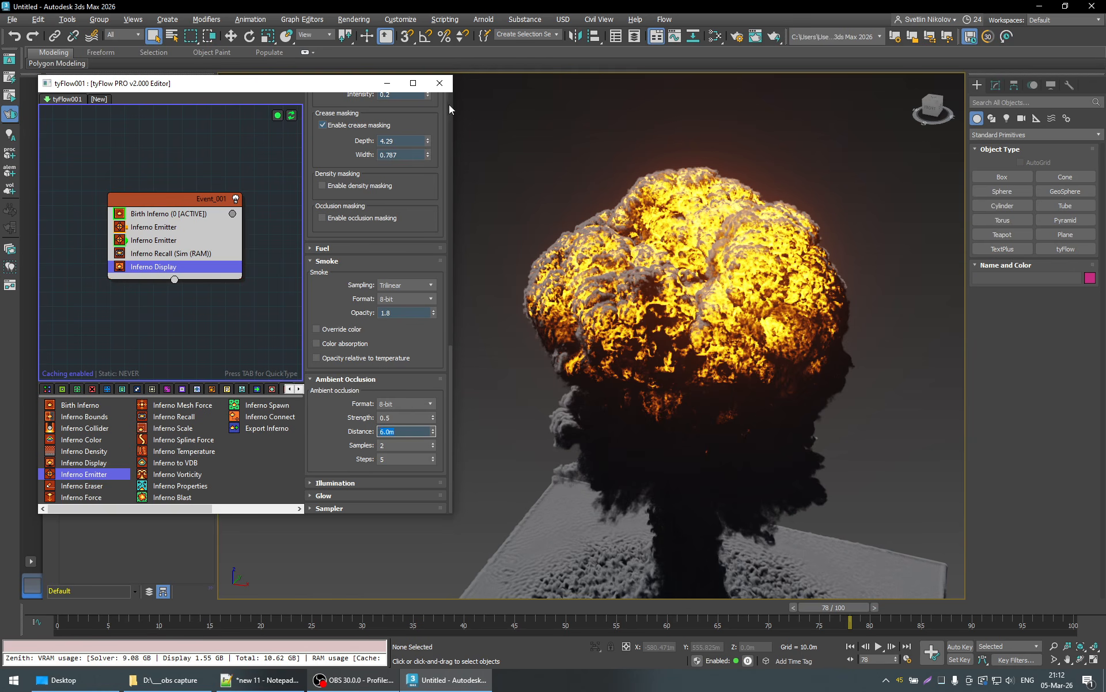
- Preview the volume with AO only shading and return it to Normal shading
scroll(450, 106, "up", 10)
left_click(357, 136)
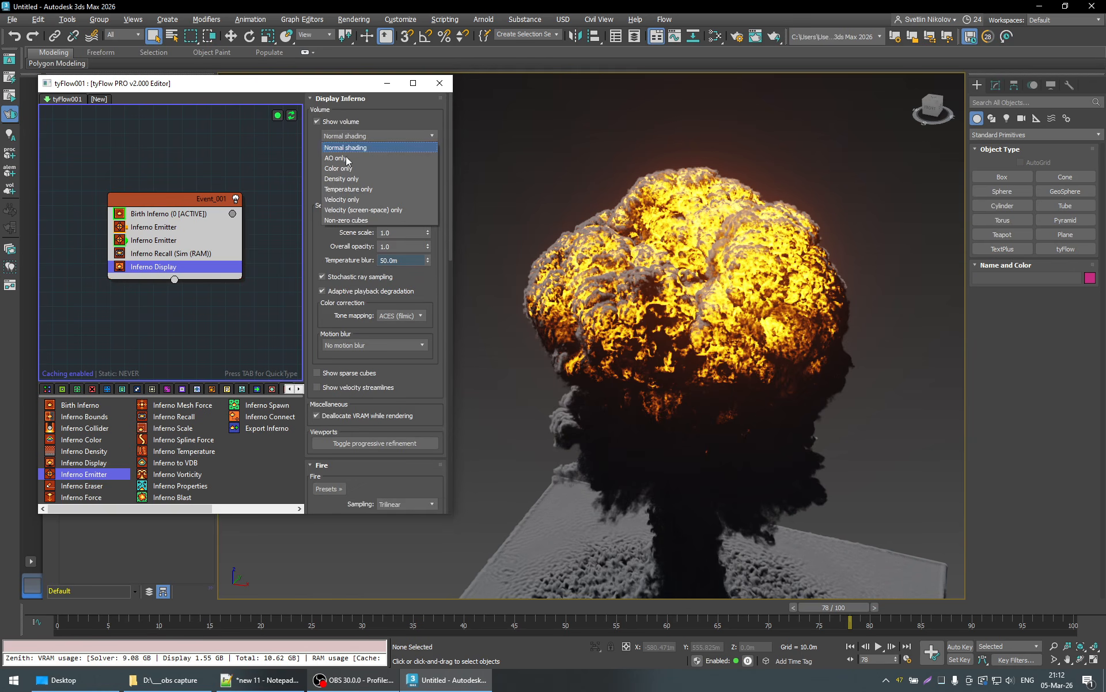
left_click(346, 158)
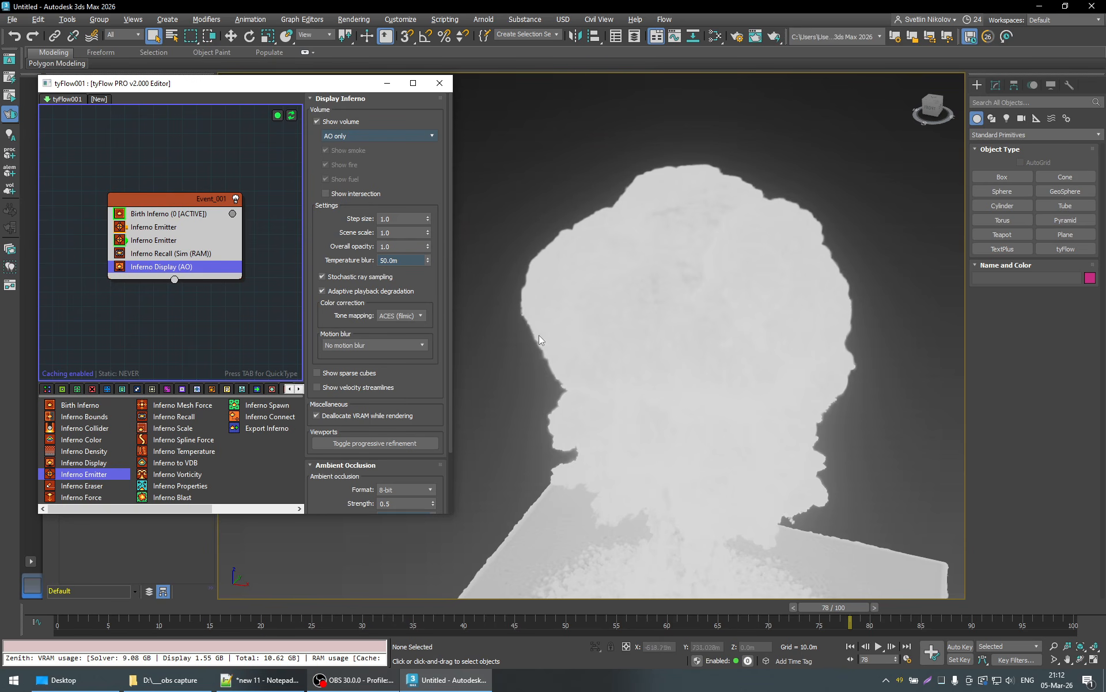
left_click(362, 134)
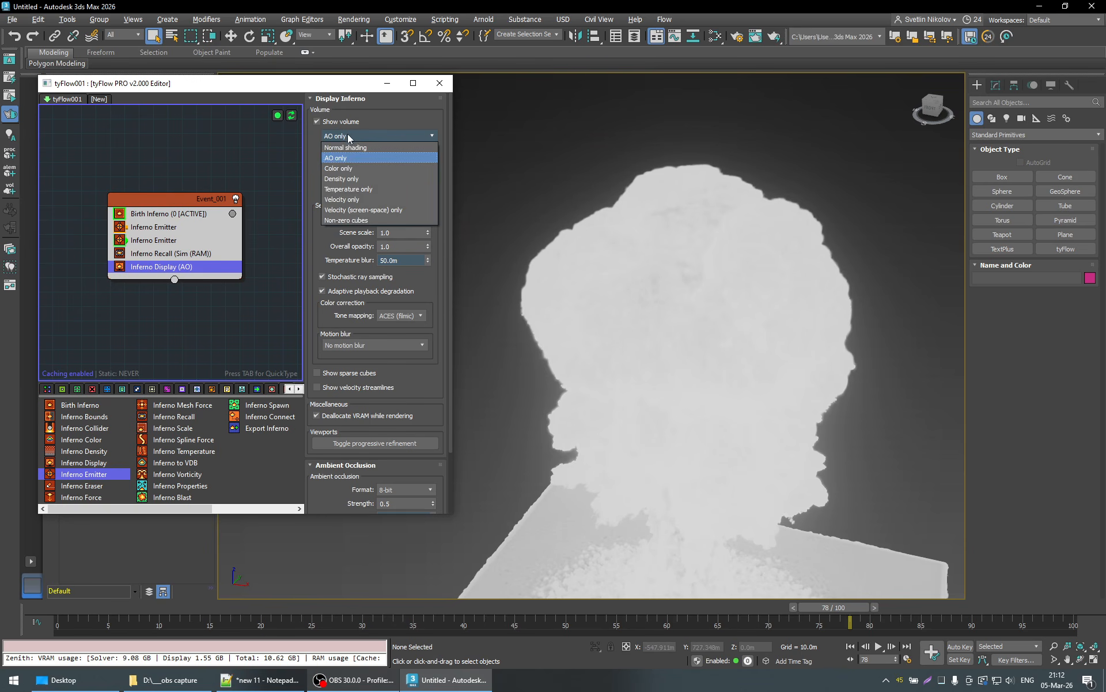
left_click(341, 145)
- Raise the ambient occlusion Distance to about 9.6 m and view the mushroom cloud from its lit side
scroll(441, 337, "down", 2)
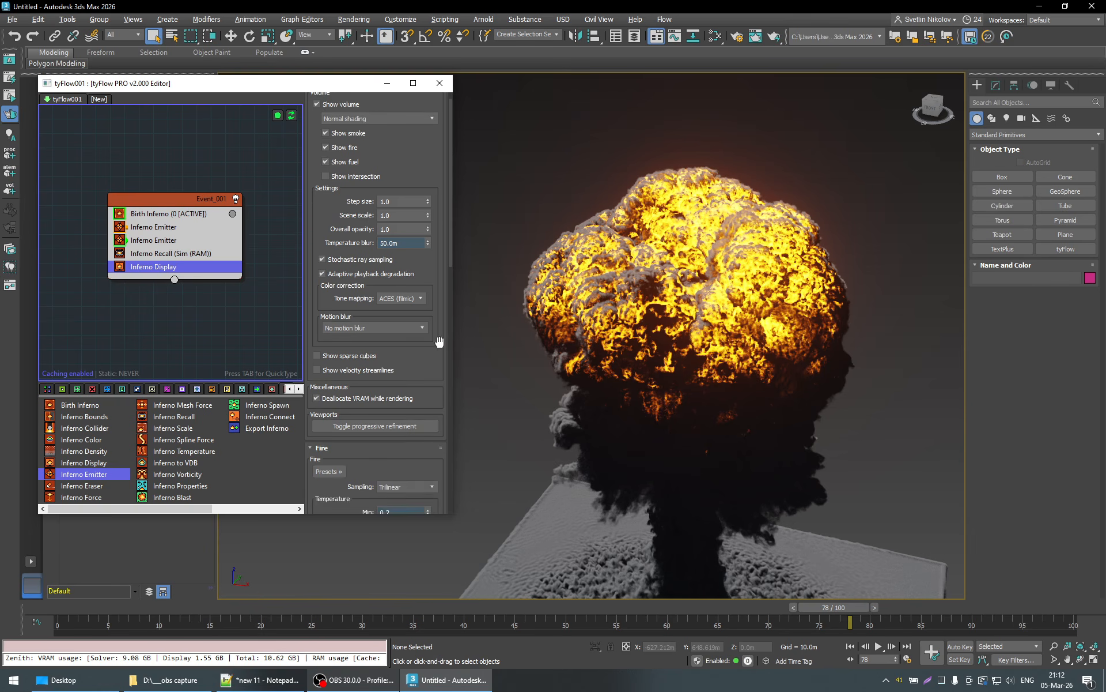
scroll(440, 342, "down", 6)
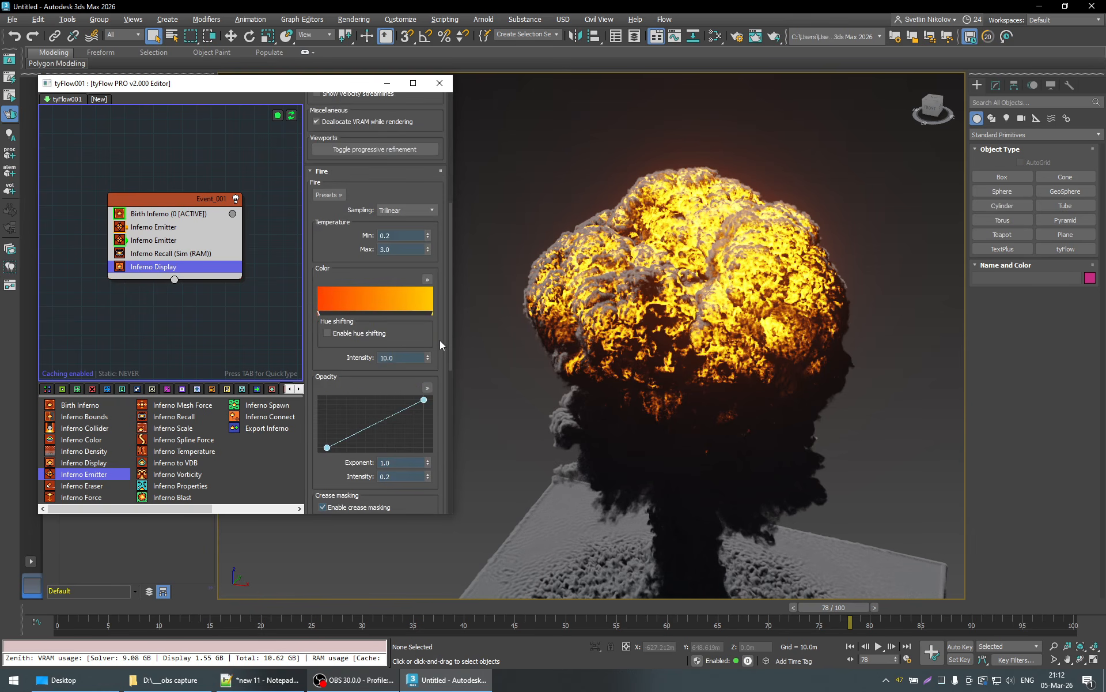
scroll(438, 384, "down", 5)
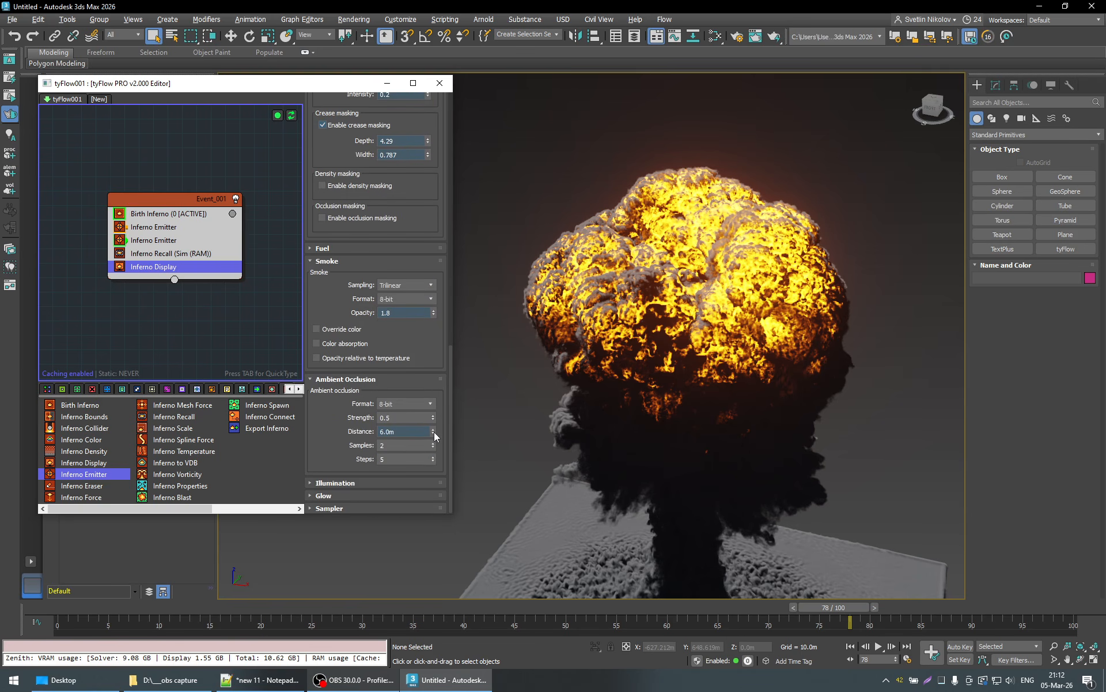
left_click_drag(433, 432, 435, 286)
scroll(774, 286, "down", 5)
middle_click_drag(773, 287, 773, 320, "alt")
scroll(632, 269, "up", 4)
middle_click_drag(631, 269, 698, 331)
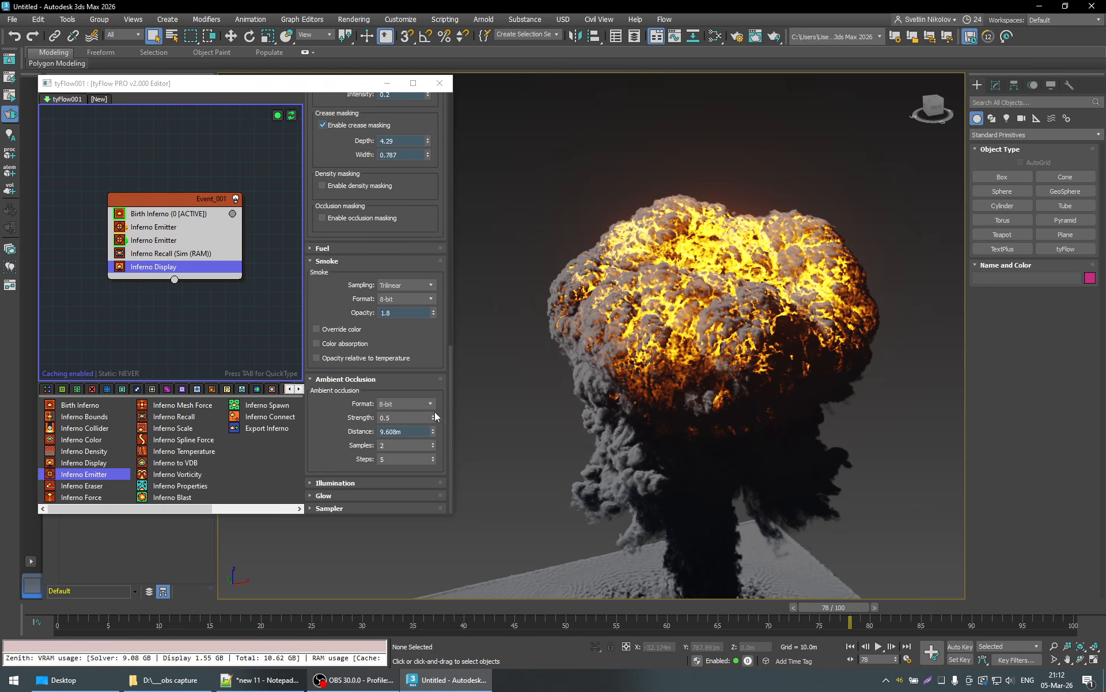
- Compare ambient occlusion Distance values of 5 m and 7 m, and settle on 8 m
left_click(415, 432)
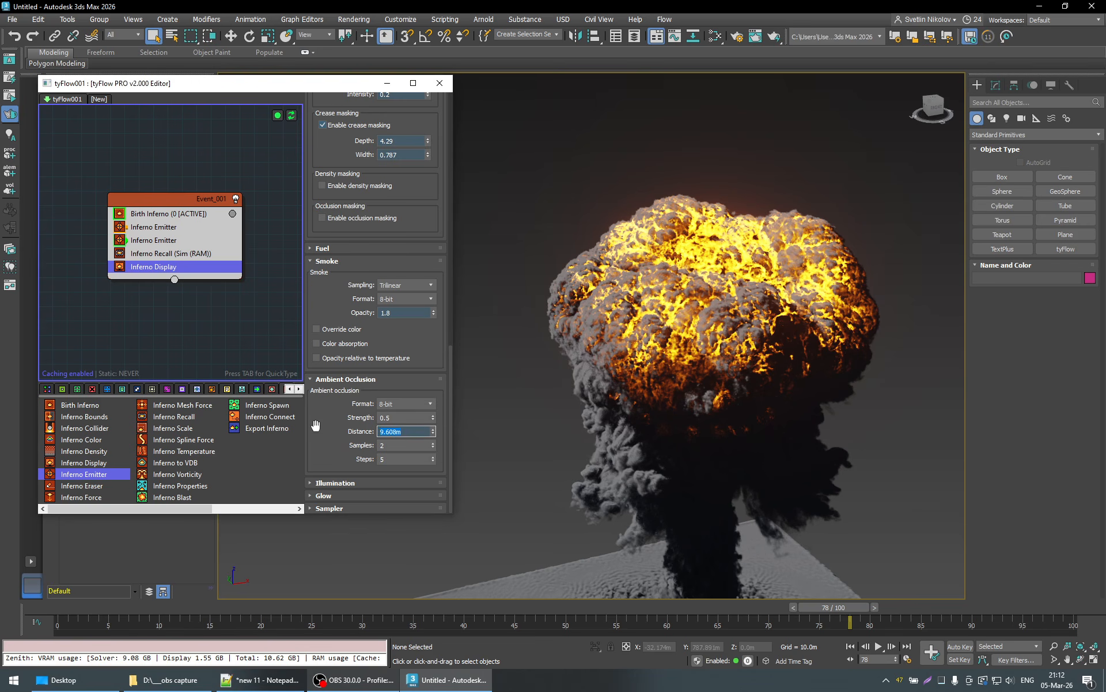
type("5")
key("Return")
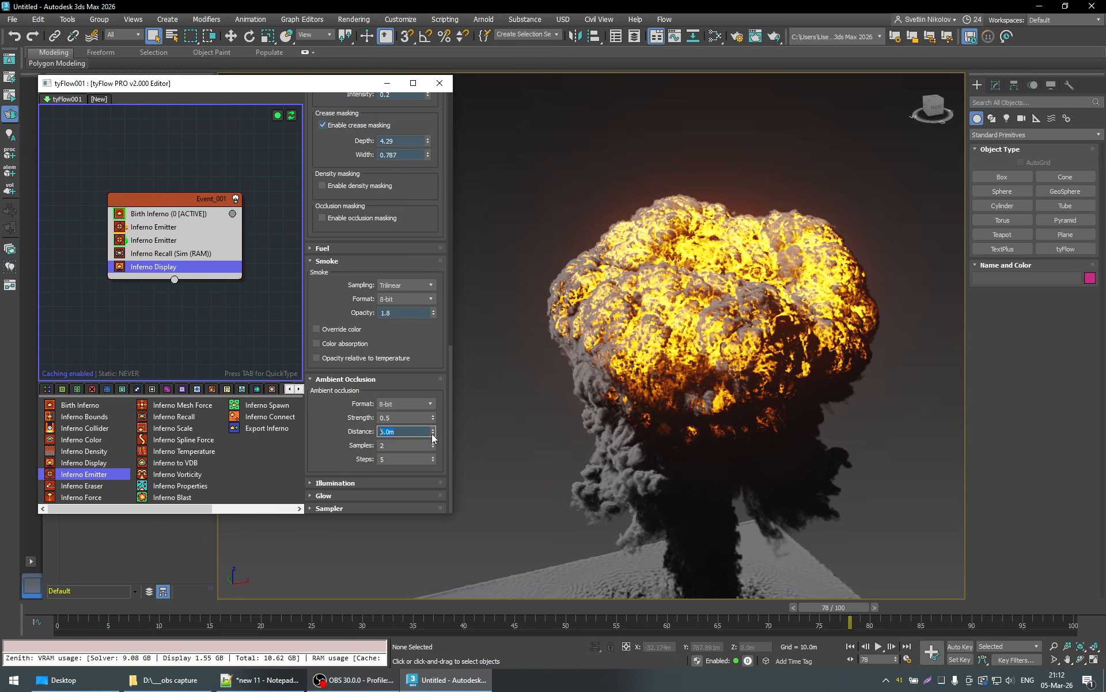
mouse_move(433, 434)
left_mouse_down()
mouse_move(431, 474)
mouse_move(429, 429)
left_mouse_up()
type("7")
key("Return")
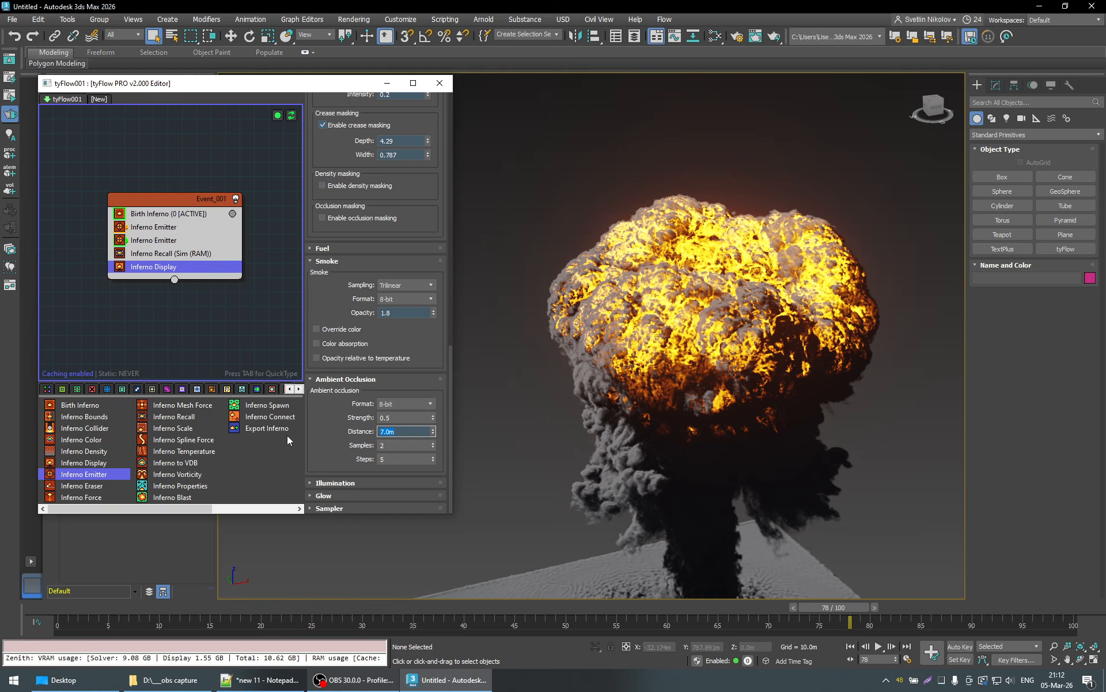
type("3")
key("Return")
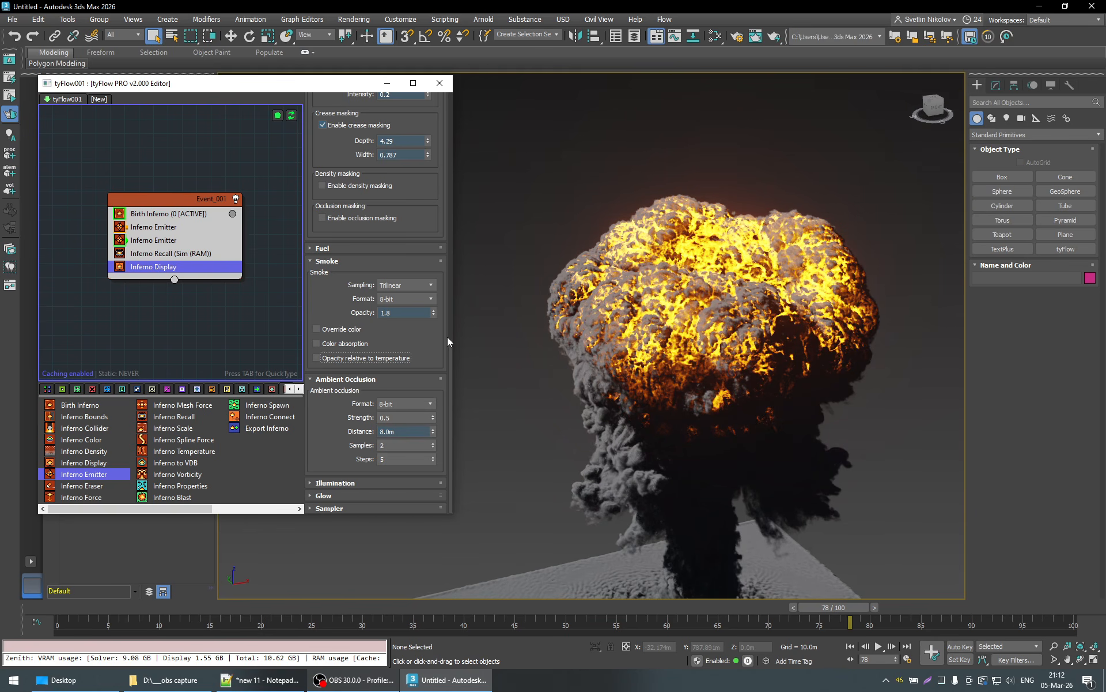
- Lower the fire's crease masking Depth to 2.59 and Width to 0.634, and examine the cloud from above
scroll(445, 338, "up", 3)
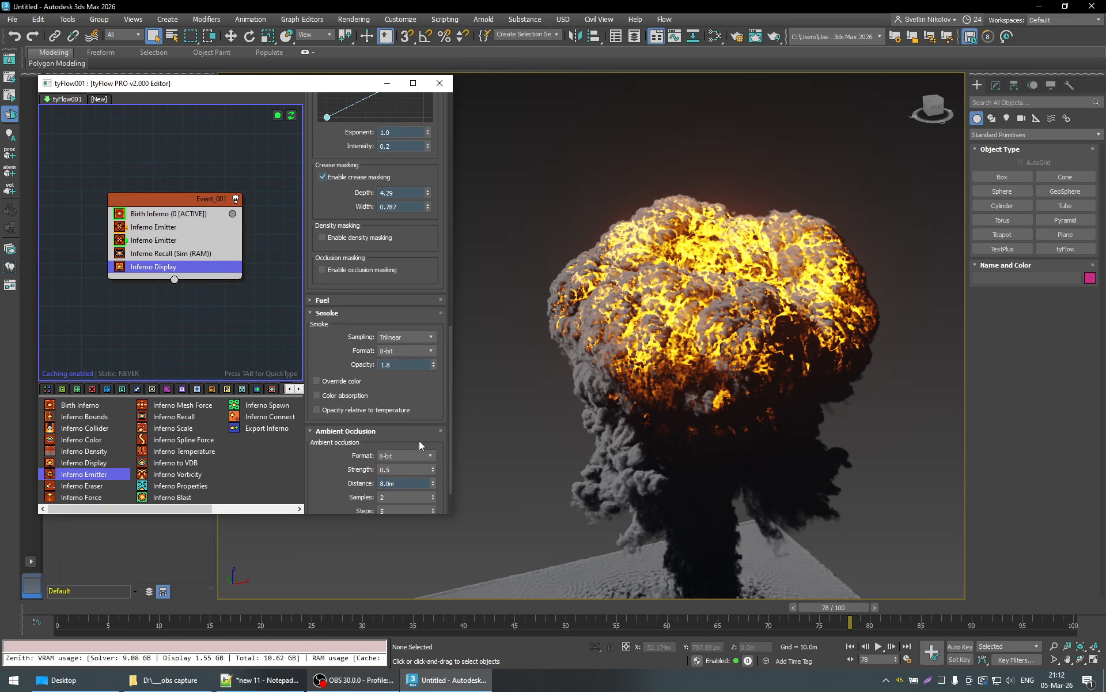
scroll(444, 407, "down", 3)
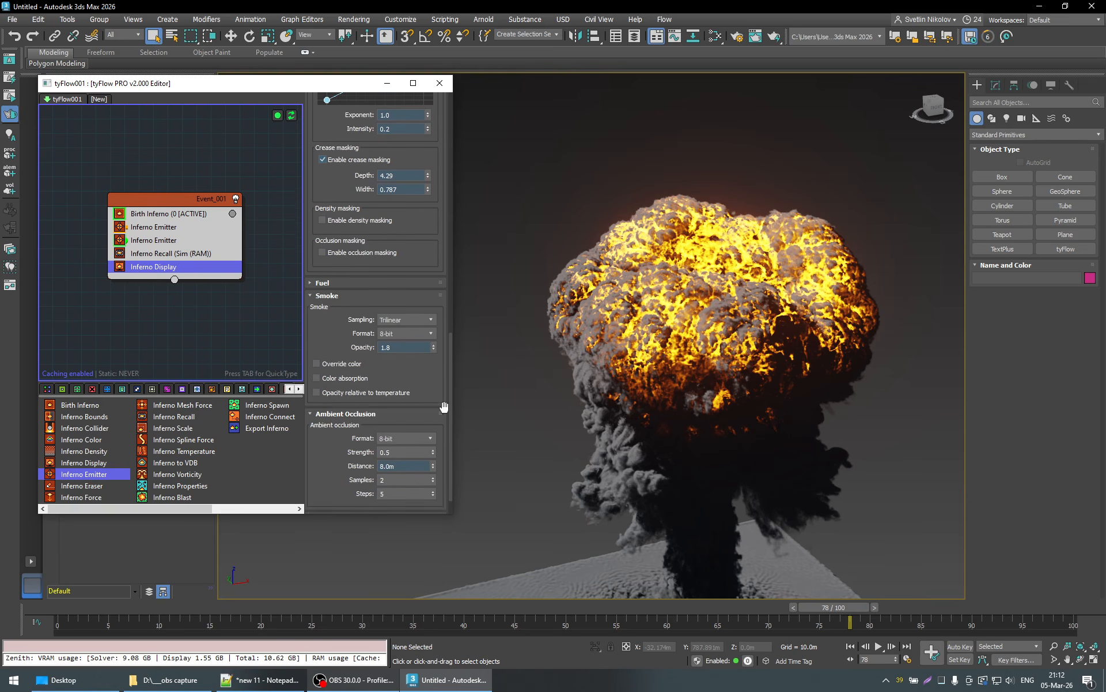
scroll(444, 407, "up", 8)
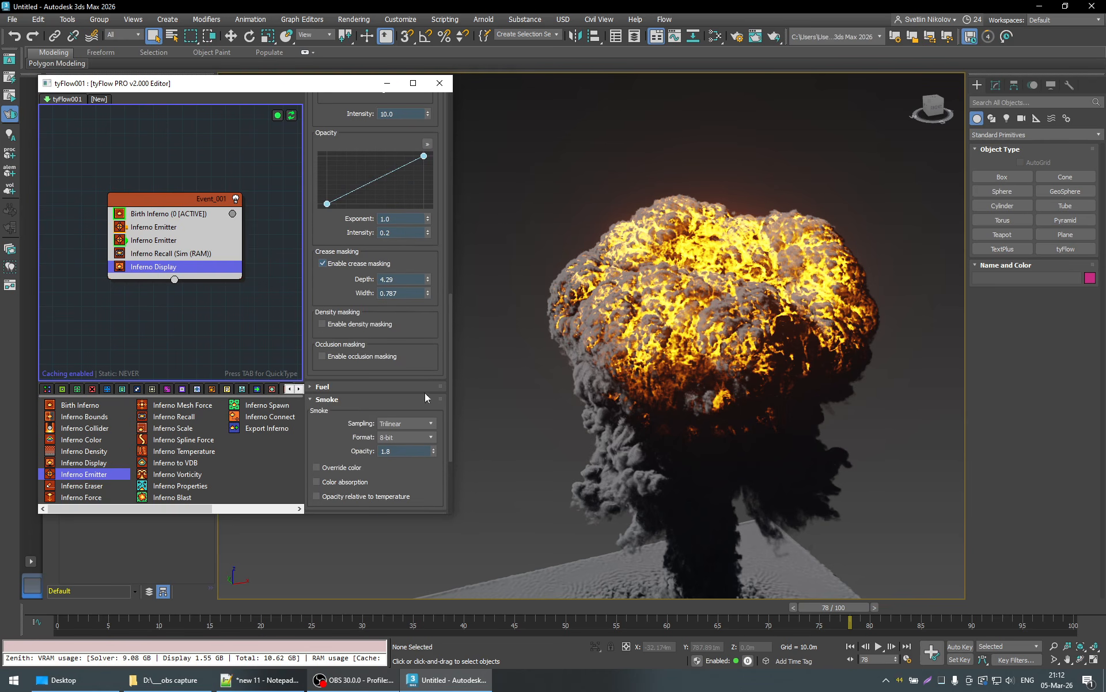
left_click_drag(427, 281, 434, 285)
scroll(438, 295, "down", 5)
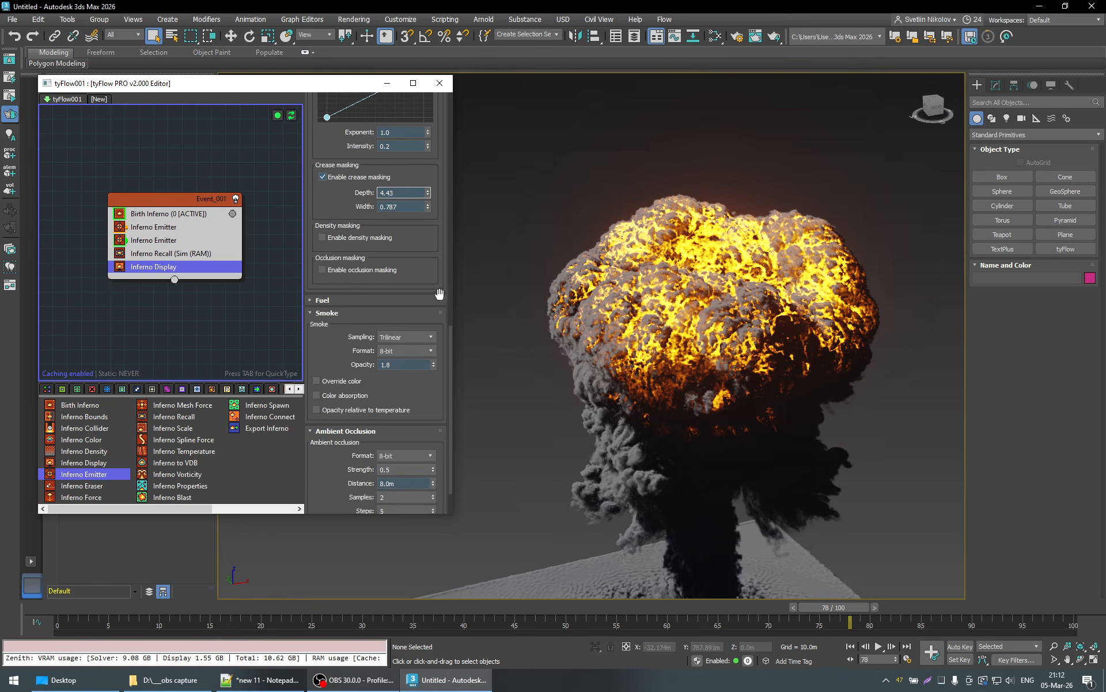
left_click_drag(428, 194, 408, 315)
left_click_drag(430, 362, 435, 281)
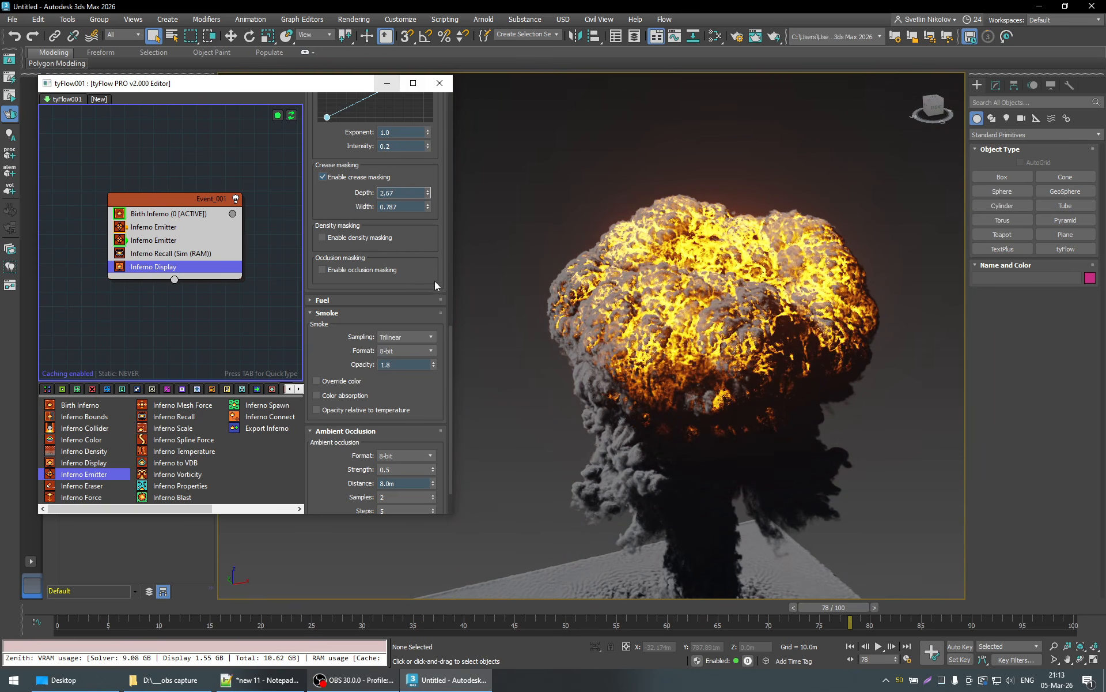
left_click_drag(428, 204, 437, 242)
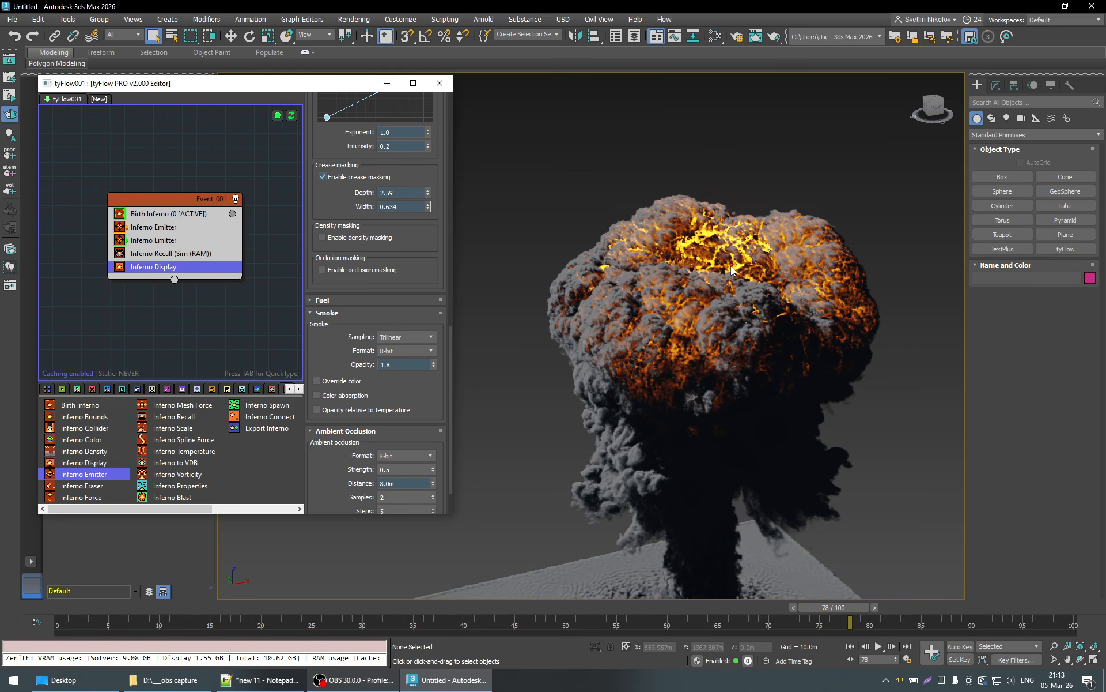
middle_click_drag(732, 270, 638, 374, "alt")
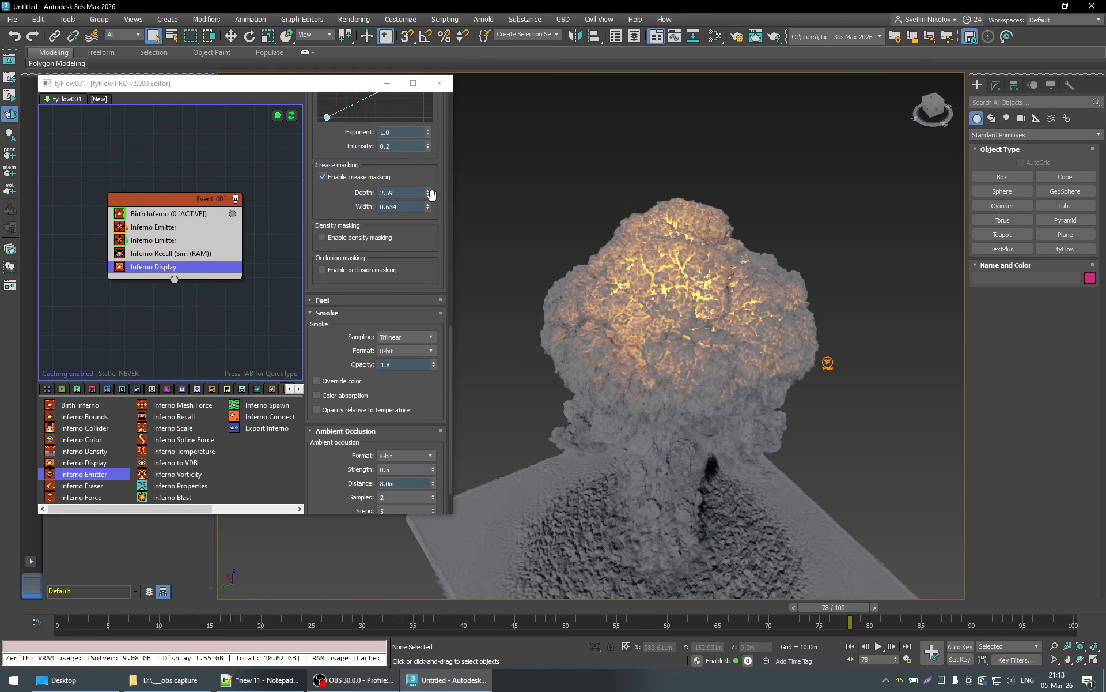
- Raise the fire's crease masking Width to 0.764, try a Depth of 4.148 and set it to 2.718, checking the mushroom cap
left_click_drag(429, 207, 430, 203)
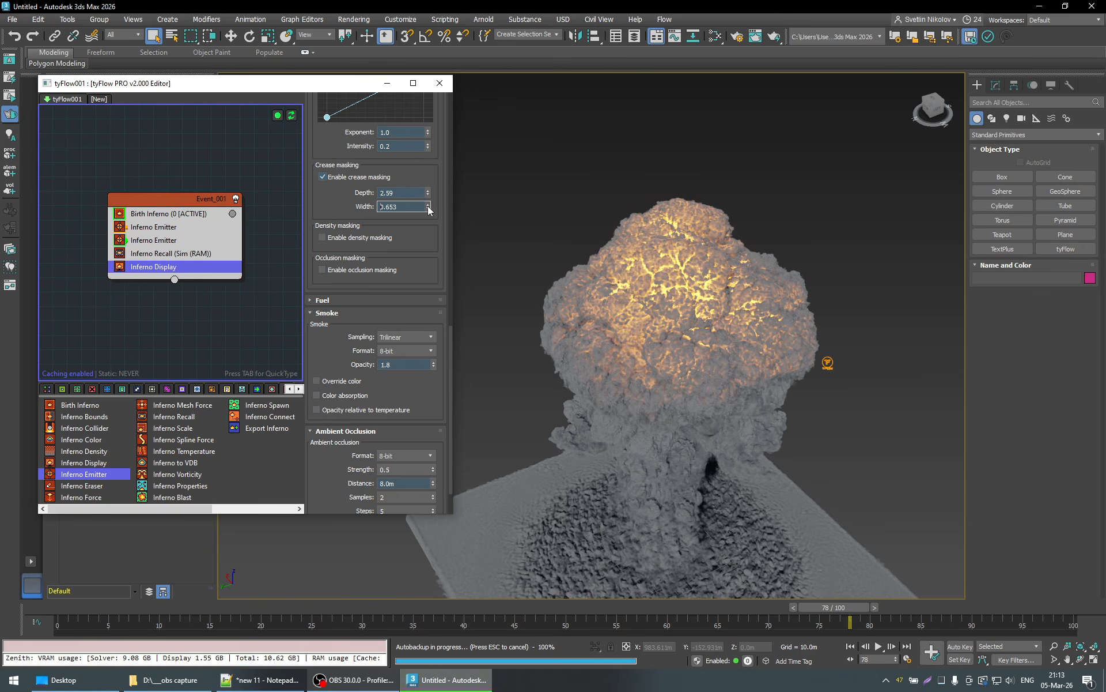
mouse_move(427, 202)
left_mouse_down()
mouse_move(429, 164)
mouse_move(430, 181)
left_mouse_up()
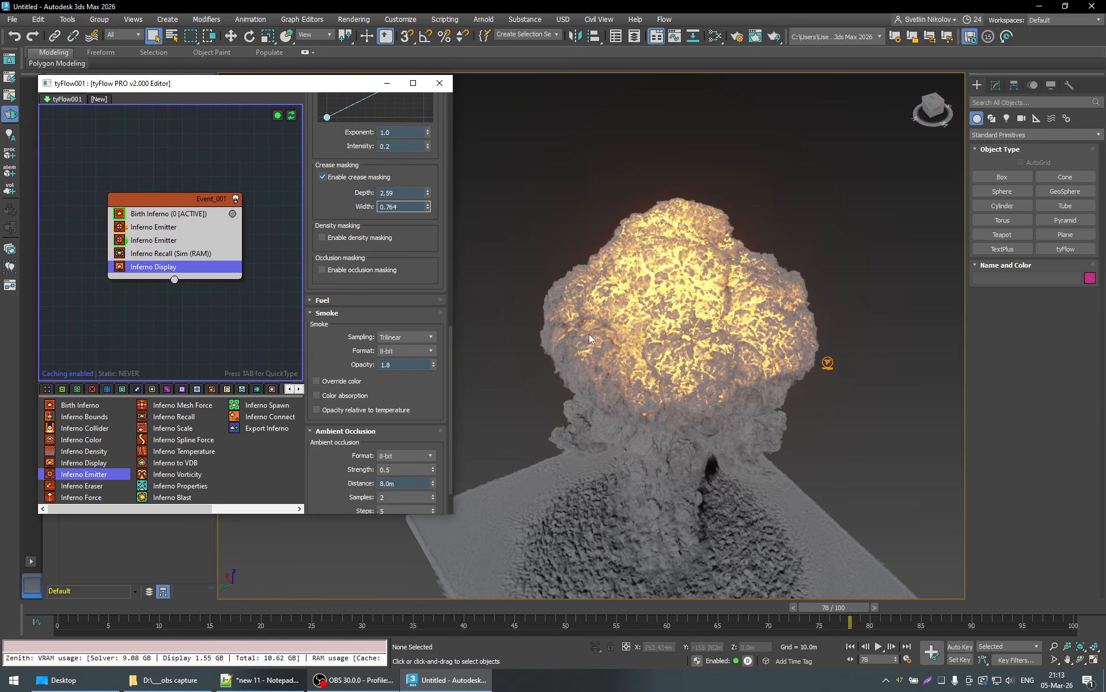
middle_click_drag(589, 335, 564, 334, "alt")
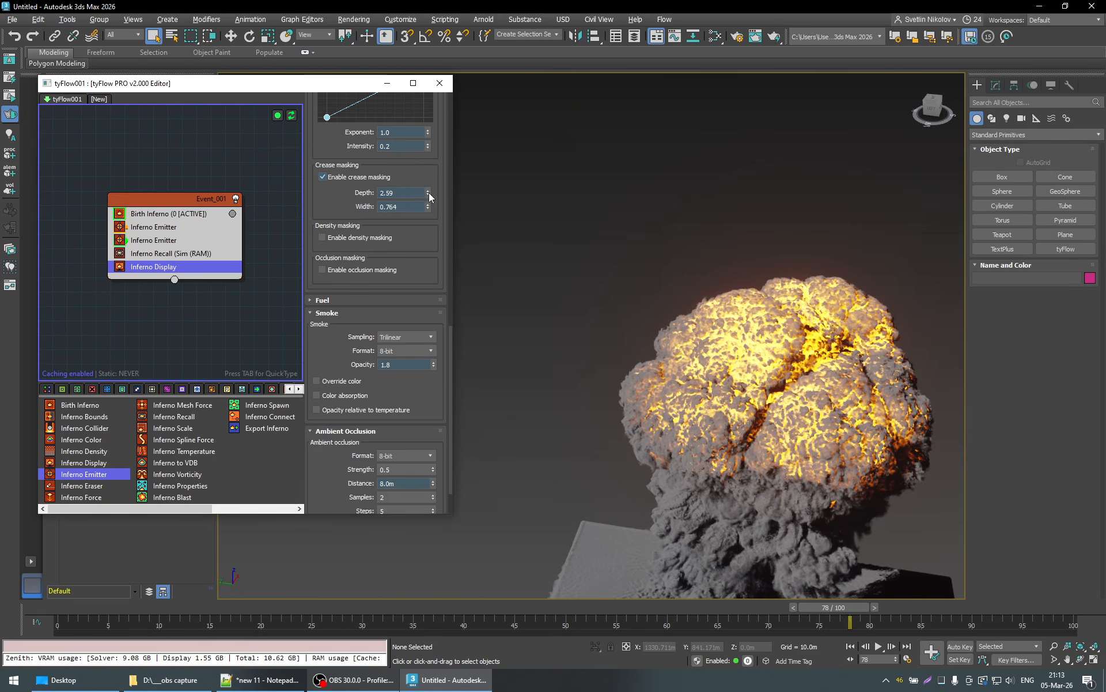
left_click_drag(429, 192, 429, 182)
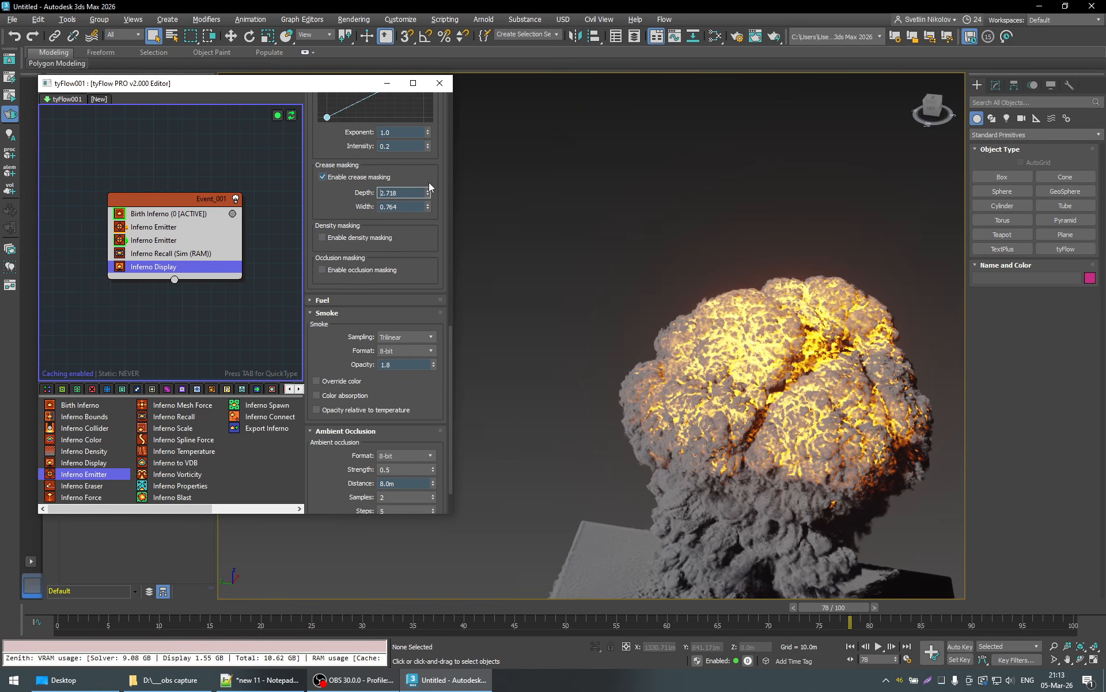
right_click(423, 92)
middle_click_drag(747, 468, 694, 350)
middle_click_drag(691, 478, 763, 426, "alt")
scroll(737, 422, "down", 3)
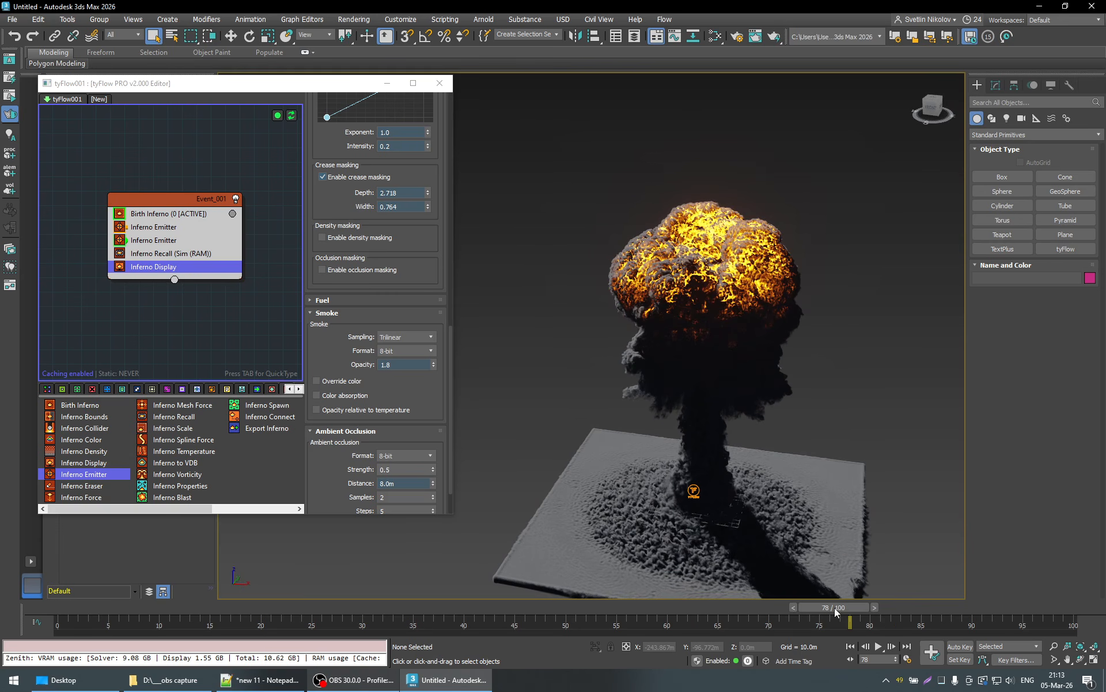
- Scrub the timeline back to frame 1 and forward to frame 15, examining the early fireball from the side and above
left_click_drag(835, 612, 79, 620)
middle_click_drag(719, 545, 712, 517, "alt")
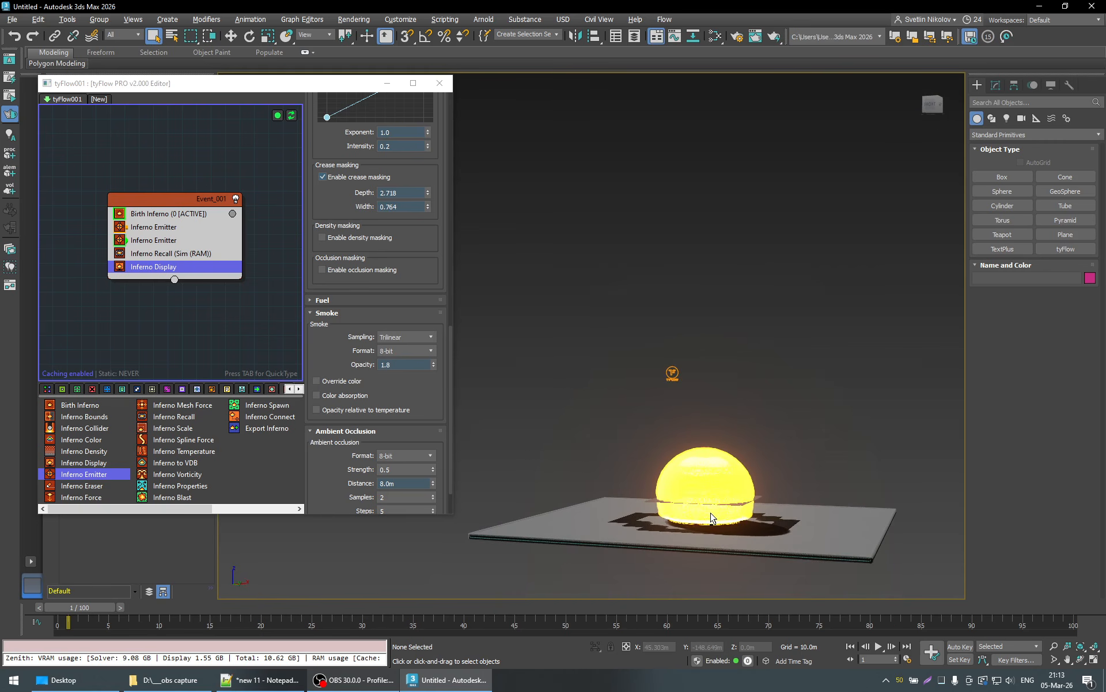
scroll(713, 519, "up", 3)
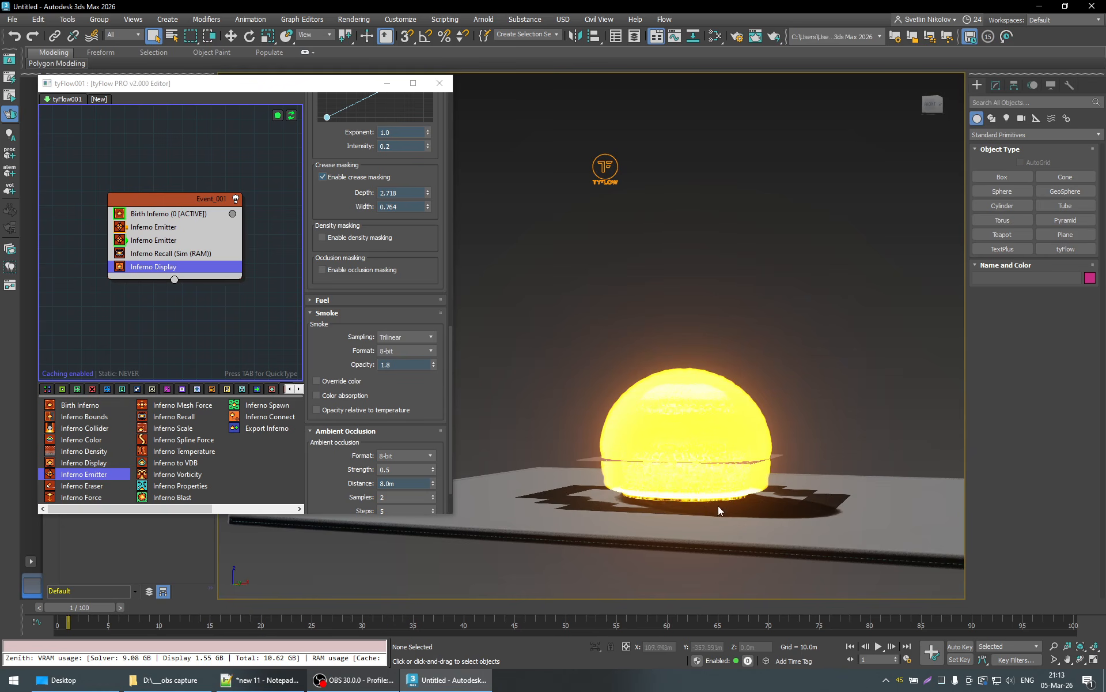
left_click_drag(91, 610, 230, 614)
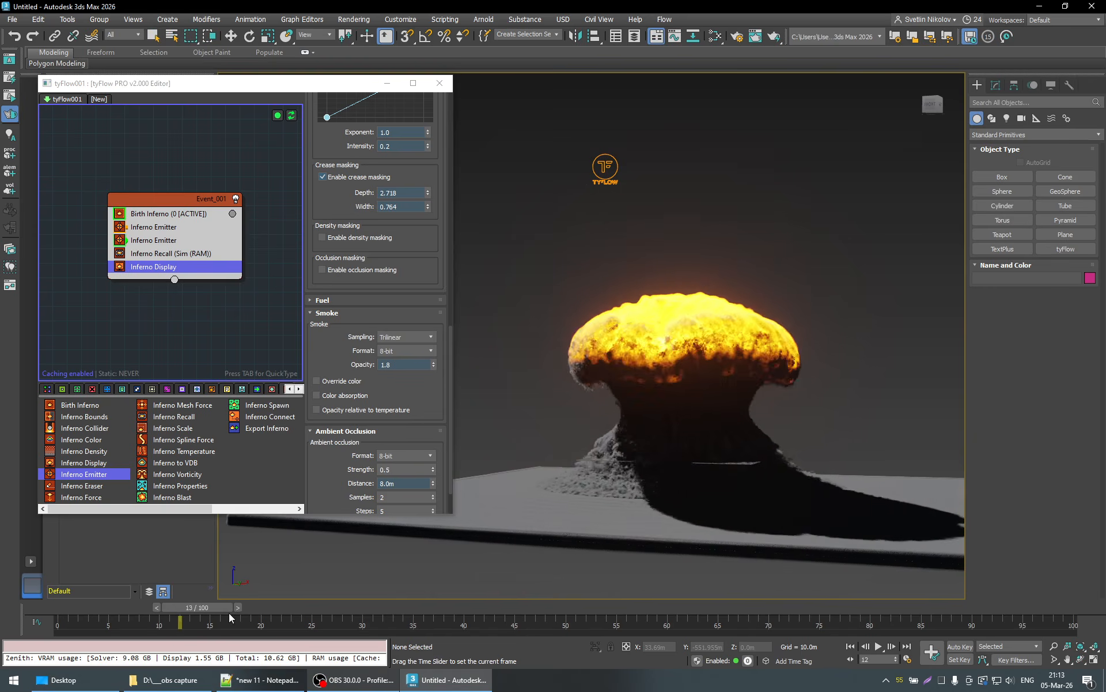
middle_click_drag(668, 374, 692, 455, "alt")
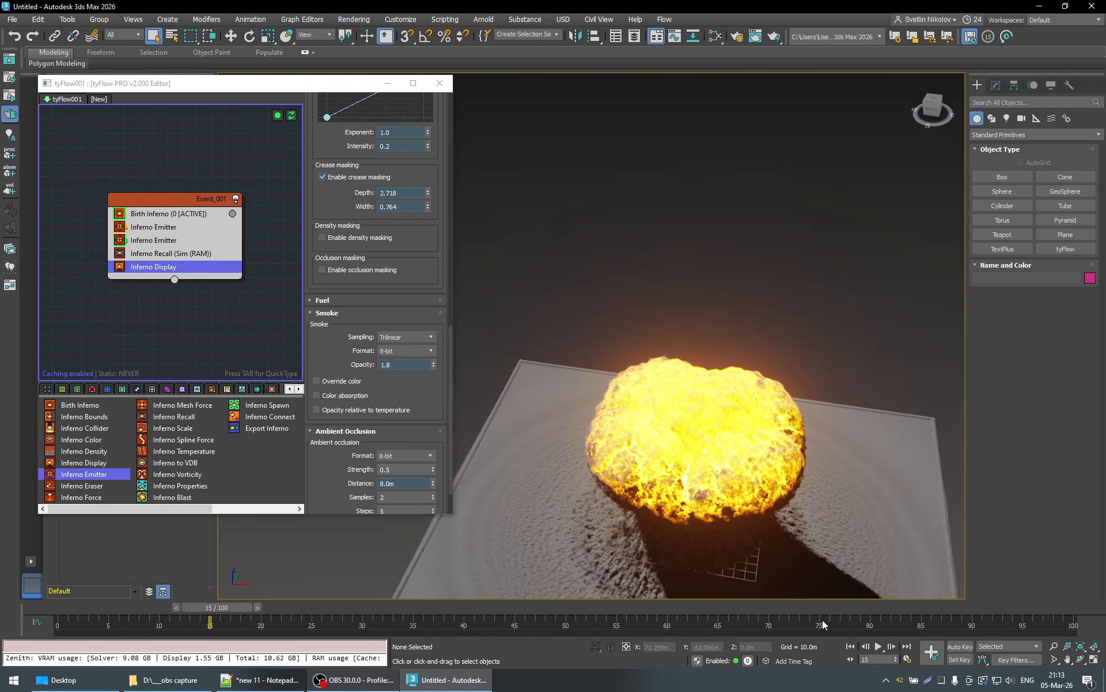
- Play the animation from frame 15 to frame 90, watching the explosion rise and the ground dust lift from above
left_click(879, 646)
scroll(744, 490, "down", 10)
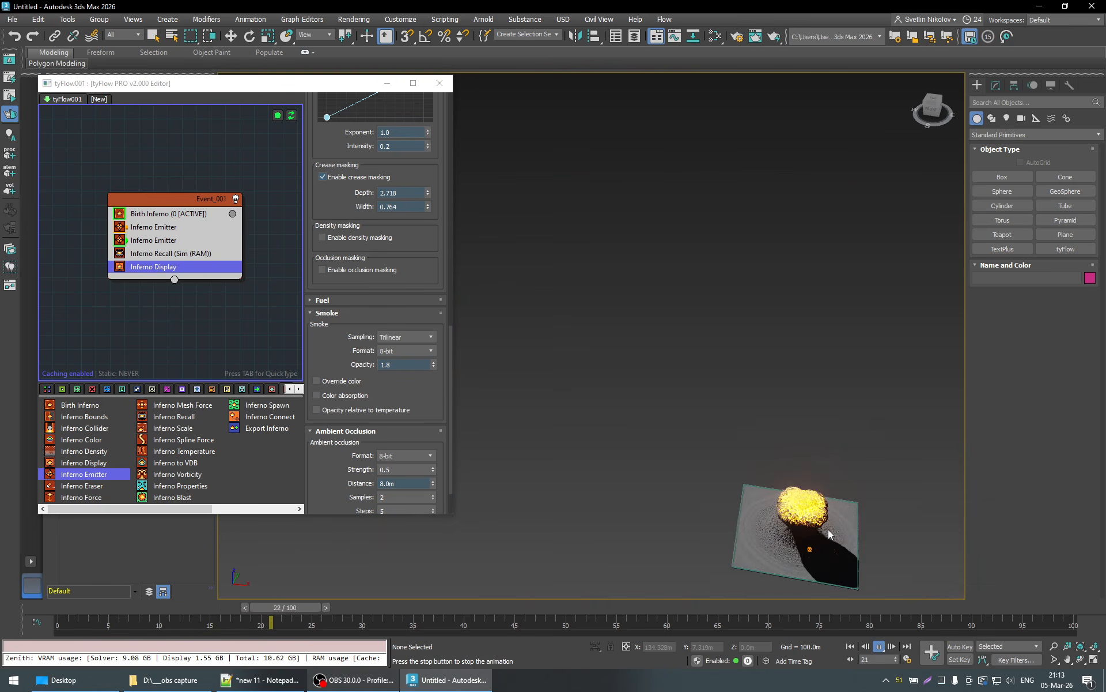
scroll(735, 489, "up", 7)
key("z")
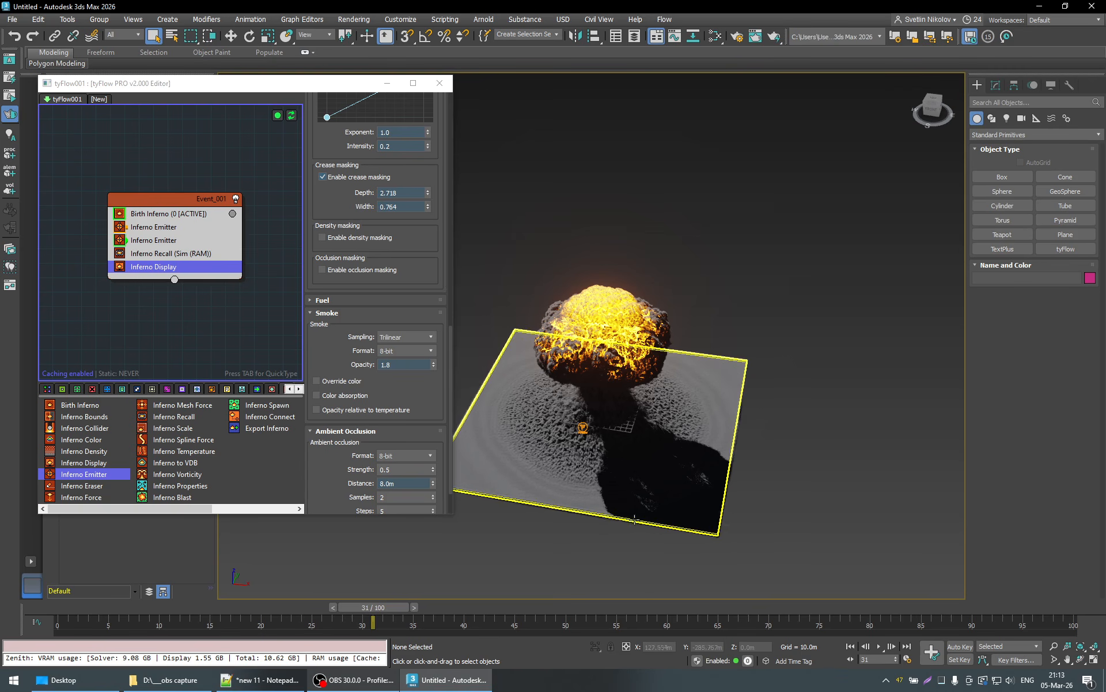
middle_click_drag(644, 519, 734, 586, "alt")
left_click(880, 646)
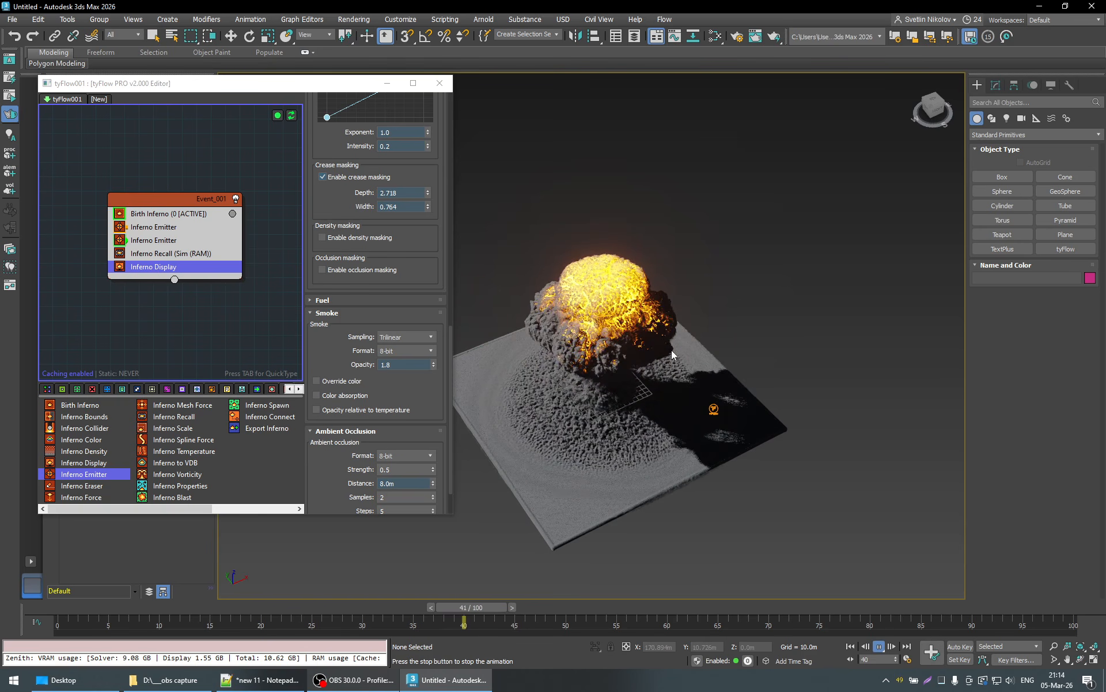
middle_click_drag(672, 351, 721, 380)
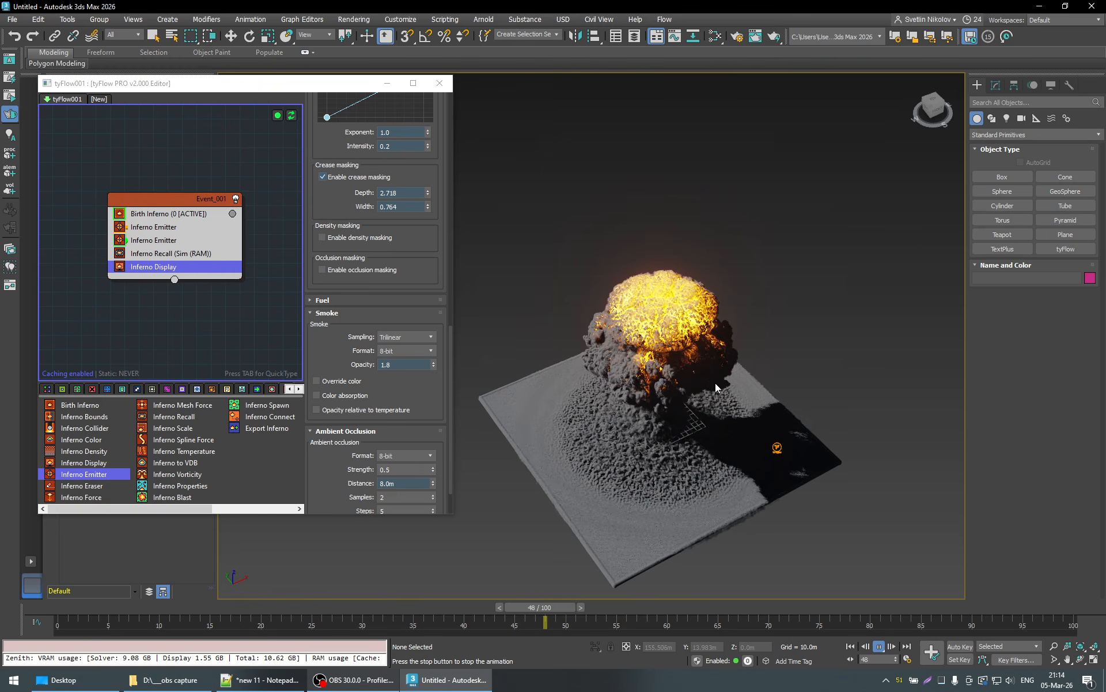
scroll(715, 357, "up", 3)
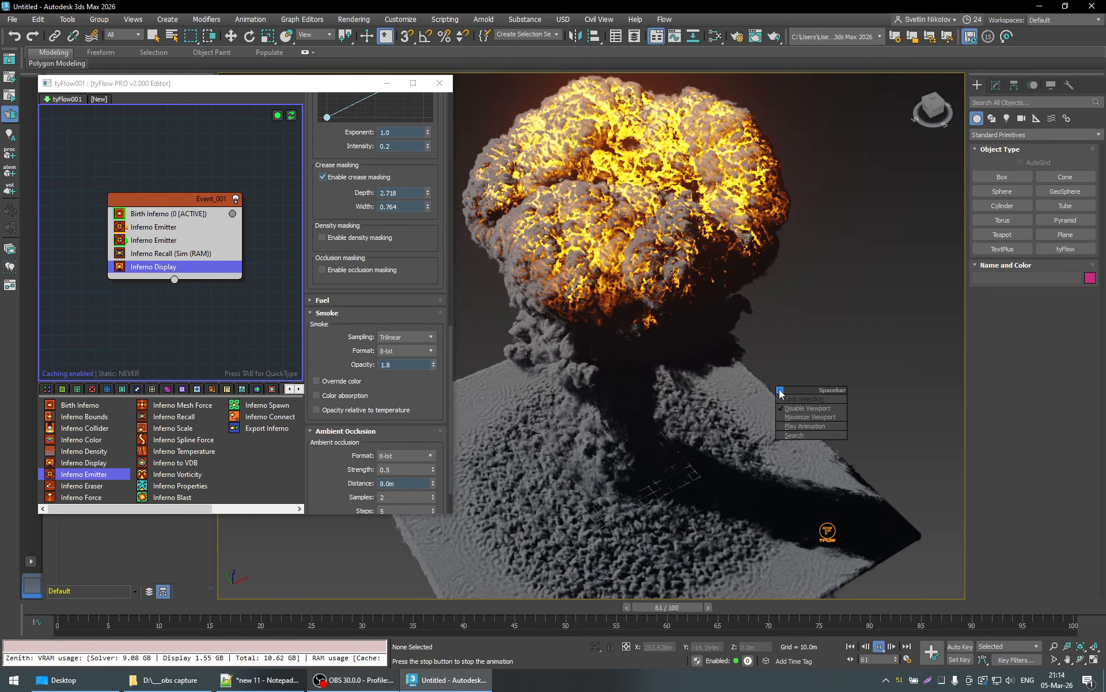
left_click(880, 647)
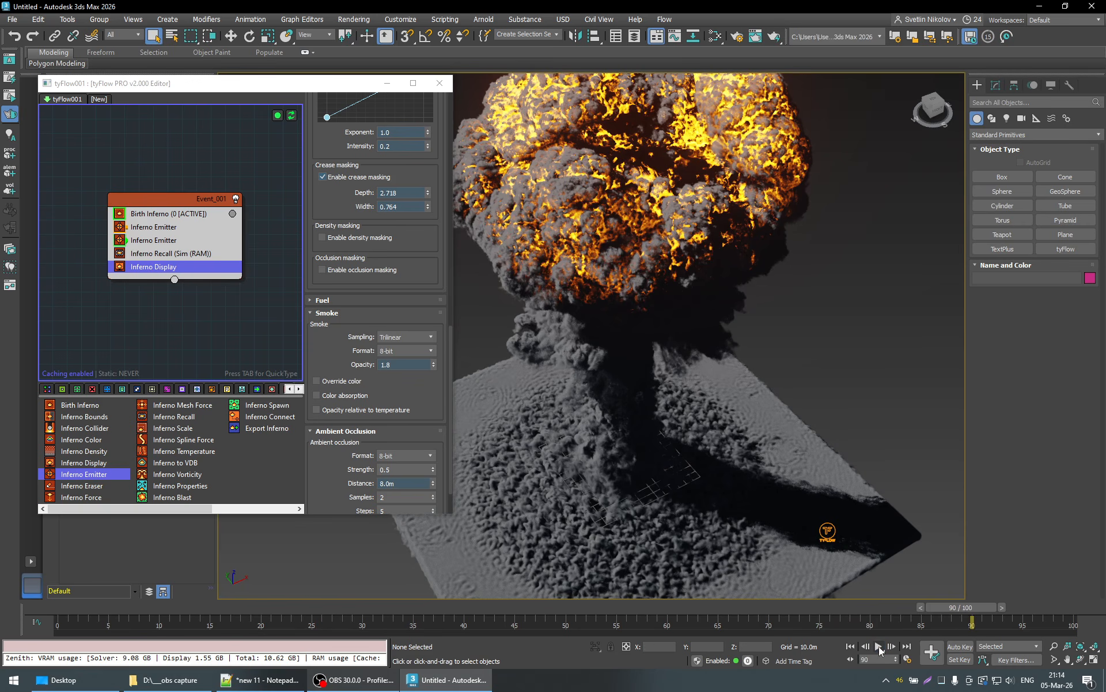
- Examine the full mushroom cloud from the side at frame 90 and advance playback to frame 93
right_click(879, 651)
left_click(533, 477)
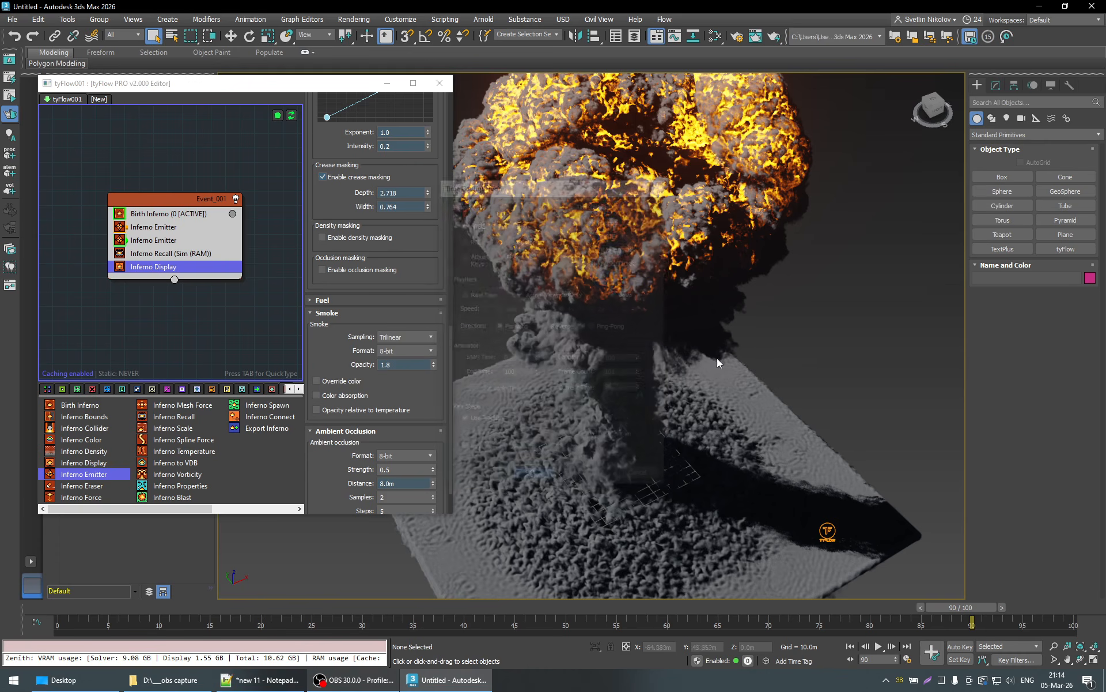
scroll(797, 385, "down", 5)
middle_click_drag(804, 439, 744, 398)
scroll(766, 406, "up", 3)
scroll(787, 429, "down", 1)
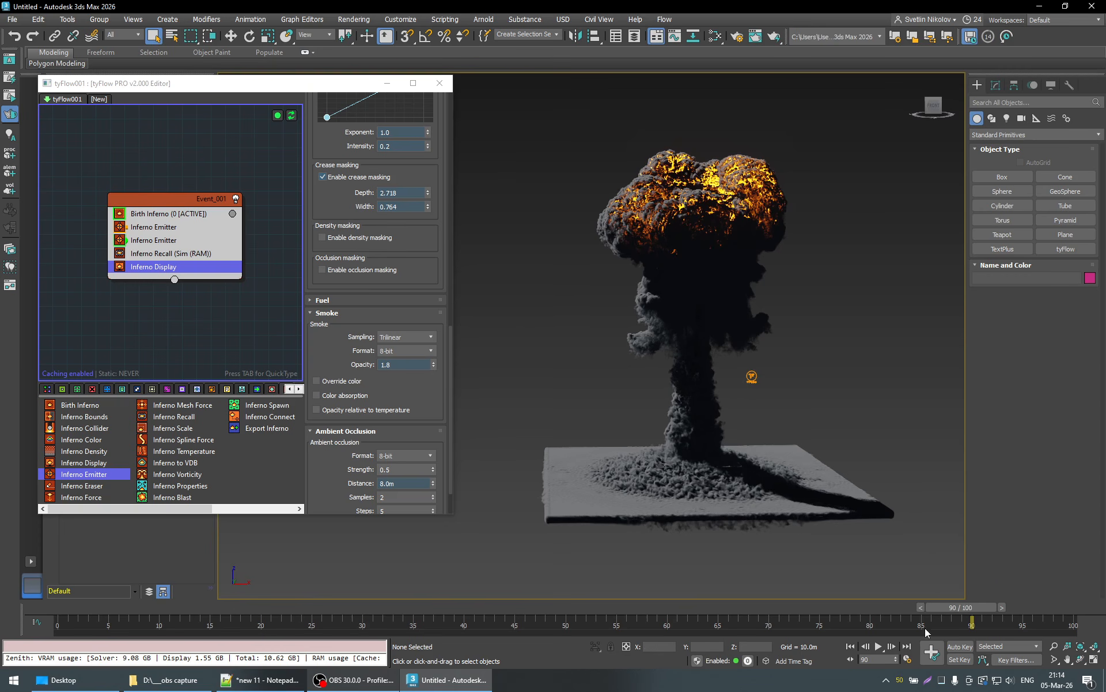
left_click(879, 647)
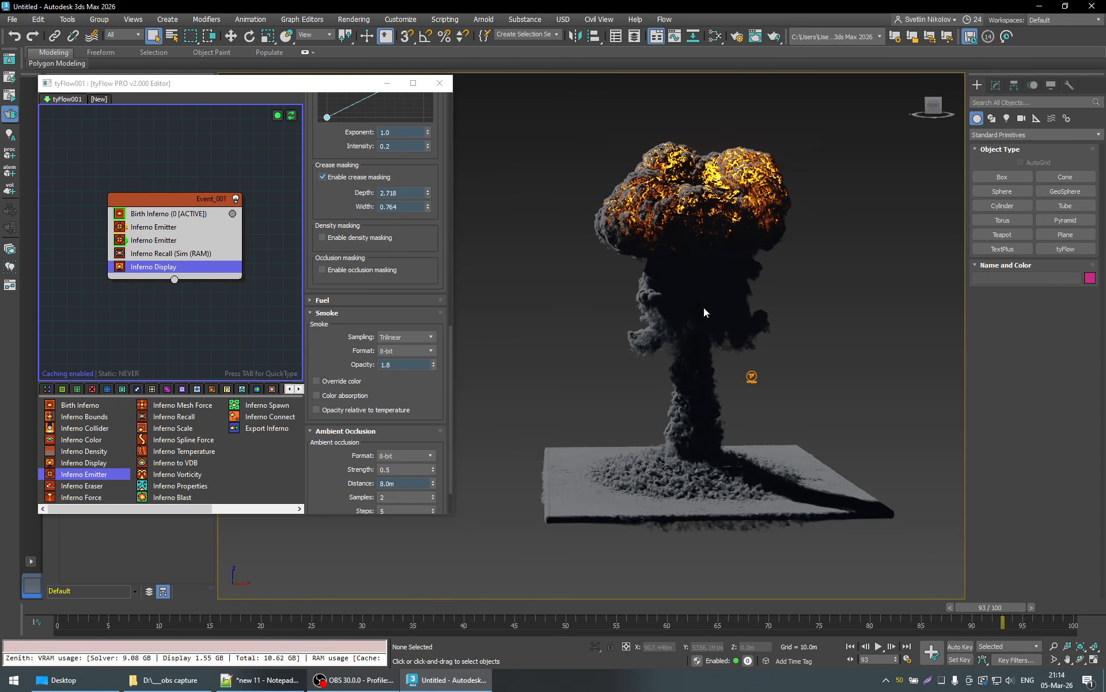
- Try a crease masking Depth of 7.19 at frames 78 and 85, set it to 3, and inspect the cap from above
left_click_drag(403, 193, 416, 691)
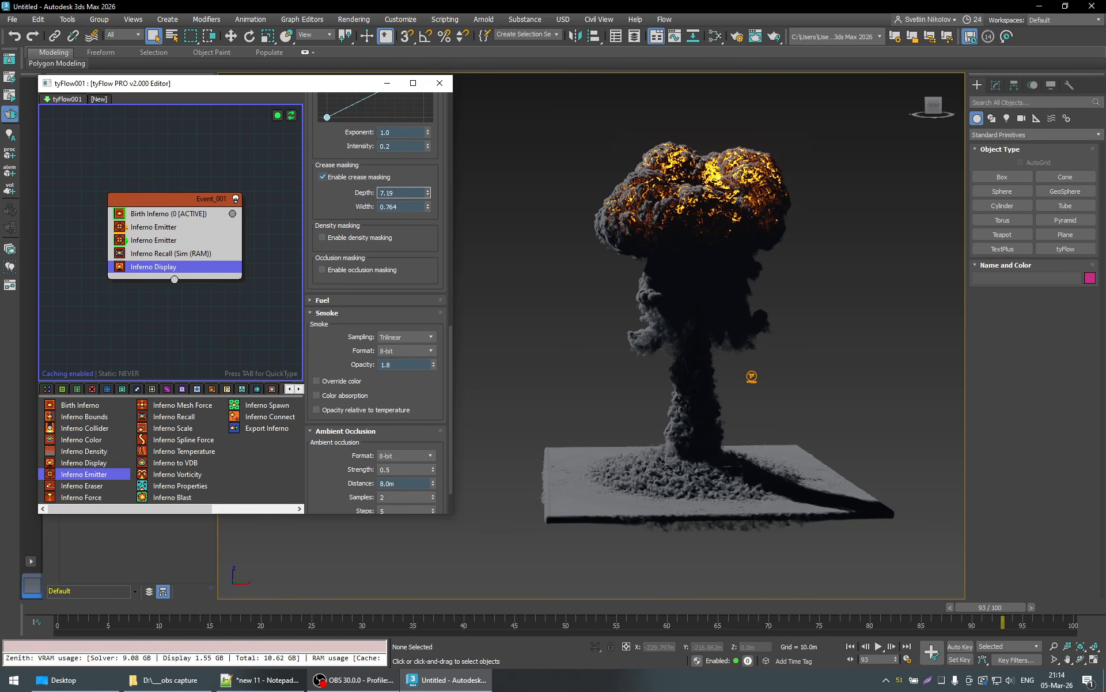
left_click(846, 611)
left_click(920, 612)
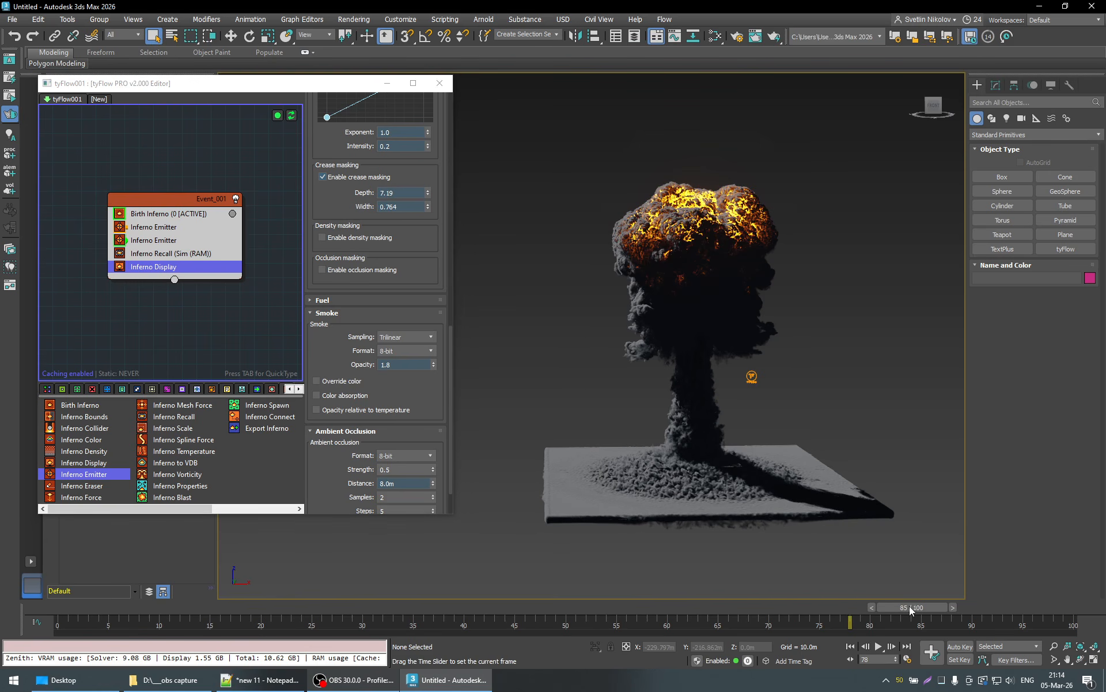
left_click(398, 194)
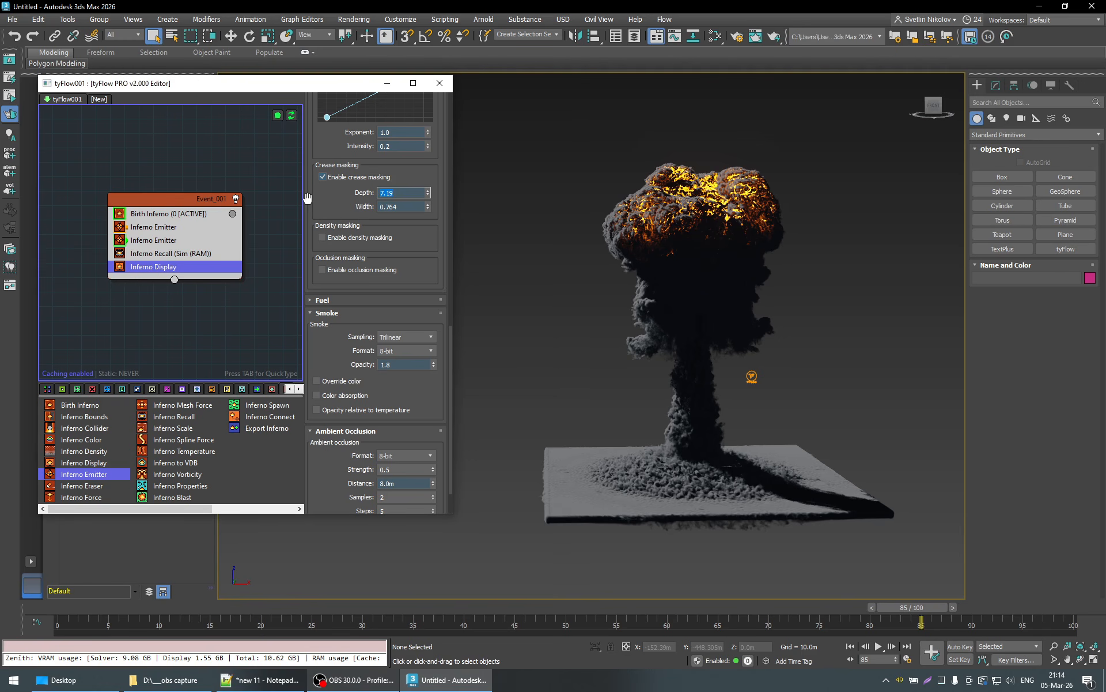
type("3")
key("Return")
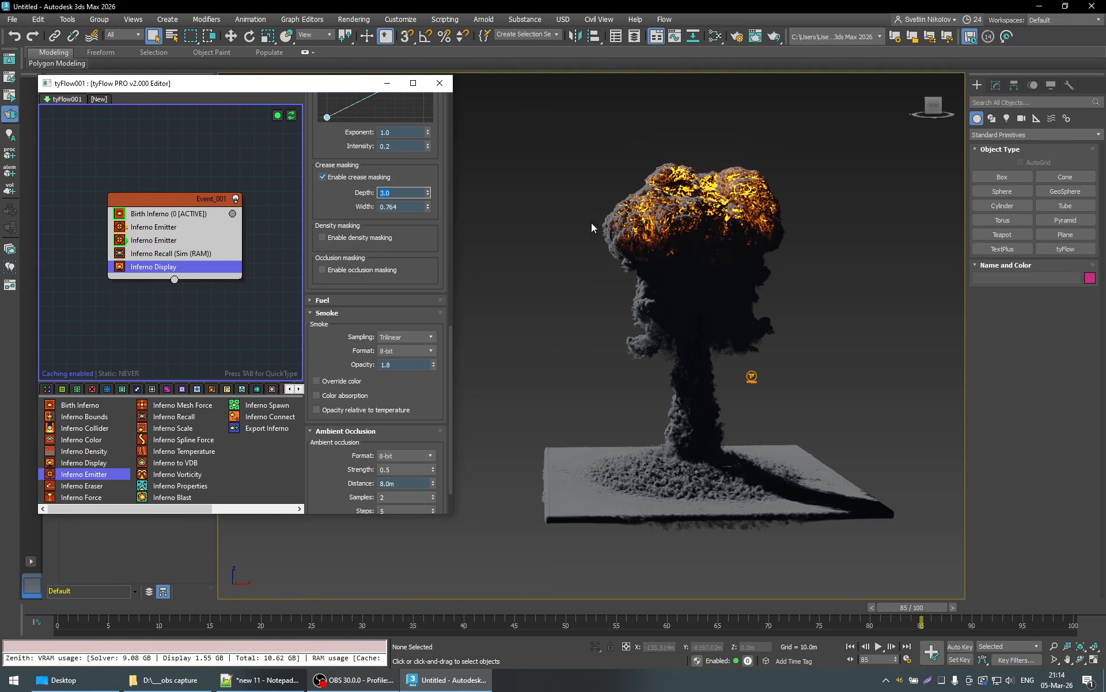
scroll(760, 213, "up", 3)
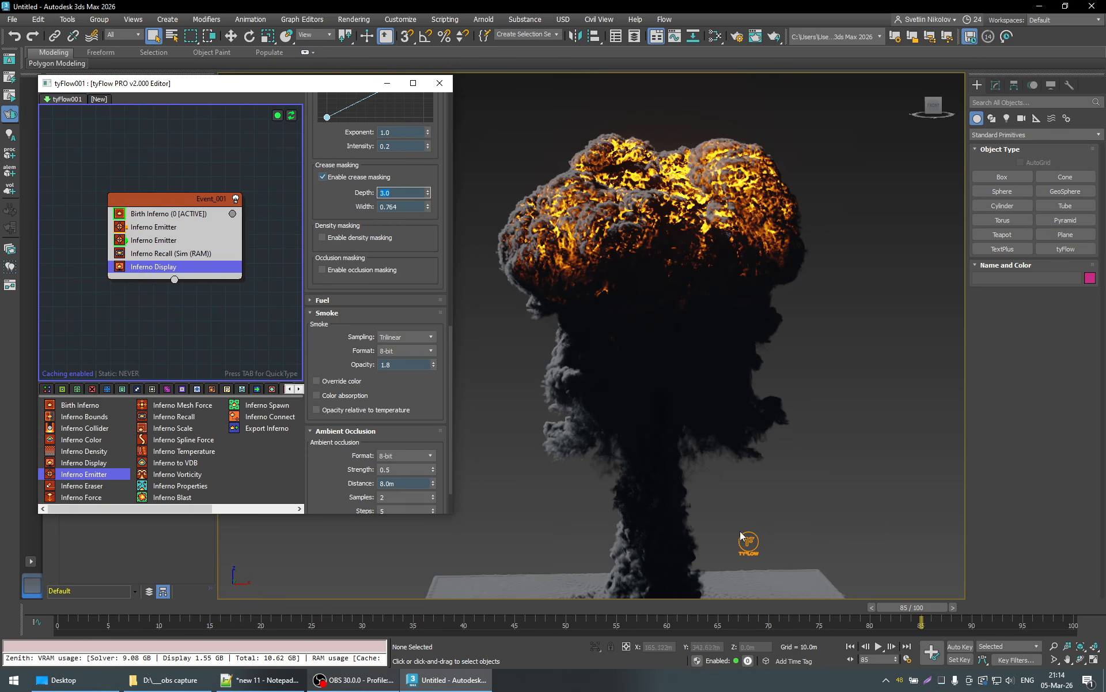
middle_click_drag(742, 536, 742, 444, "alt")
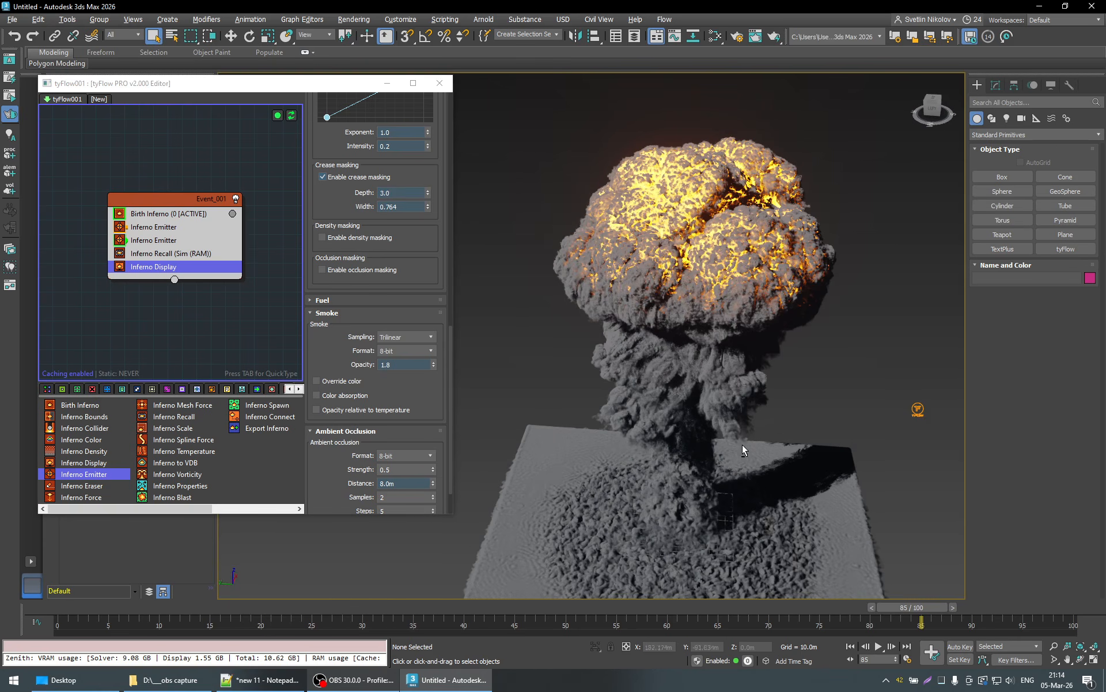
middle_click_drag(791, 337, 821, 280, "alt")
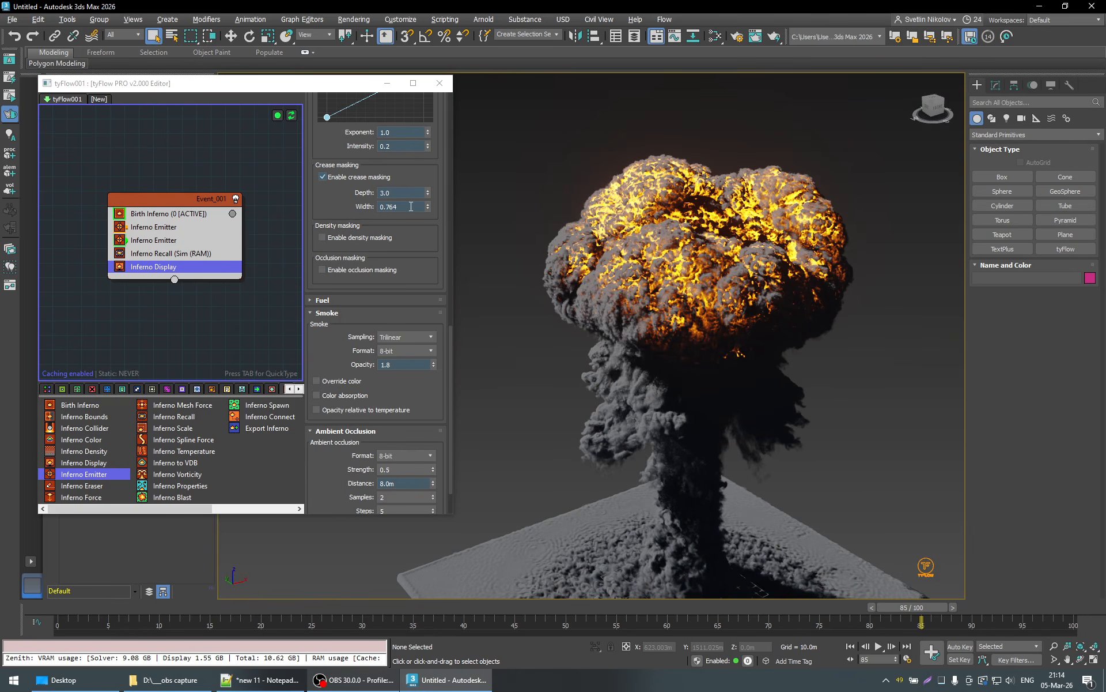
- Try crease masking Width values of 0.88 and 1.0, and lower the Width to 0.73
double_click(387, 206)
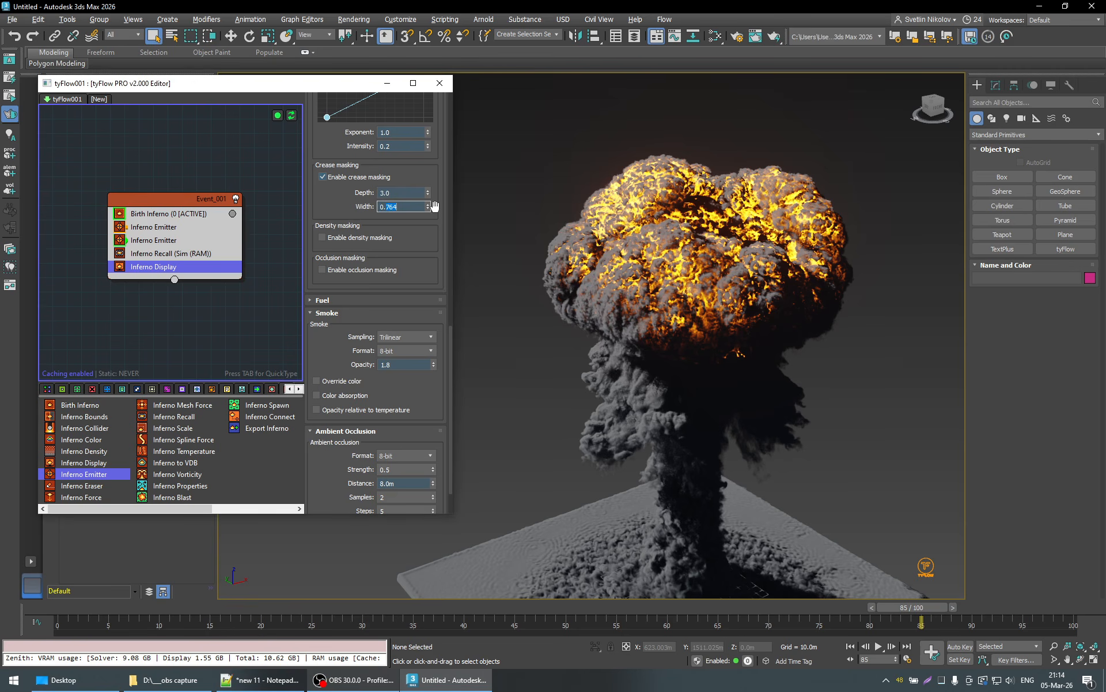
type("0.88")
key("Return")
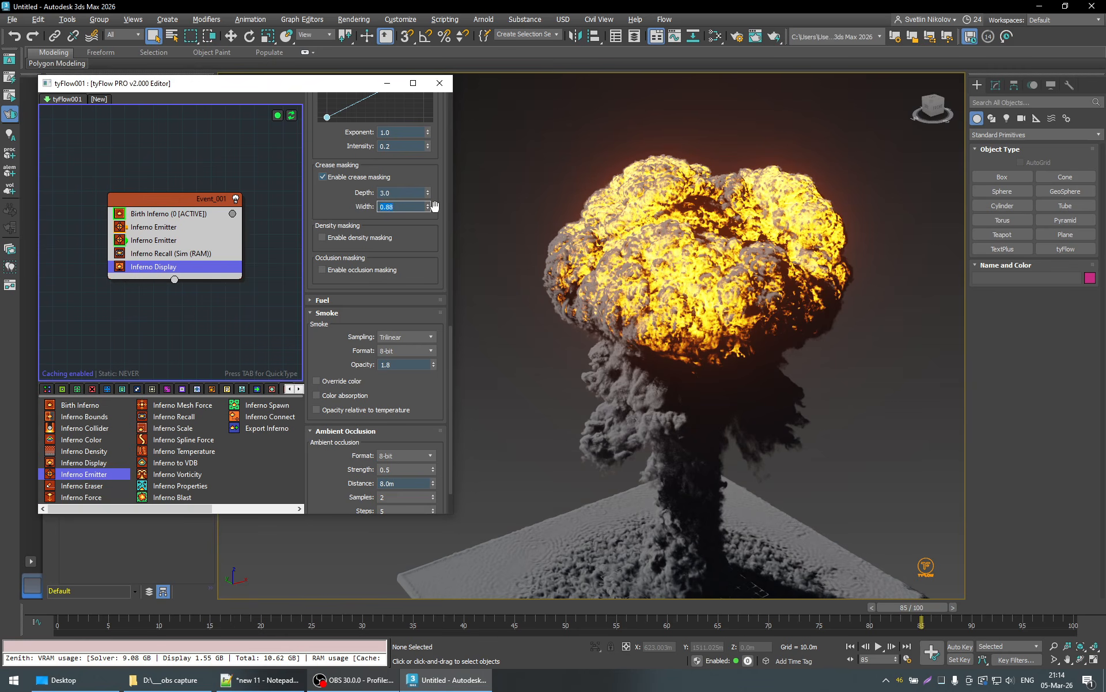
left_click_drag(429, 210, 424, 169)
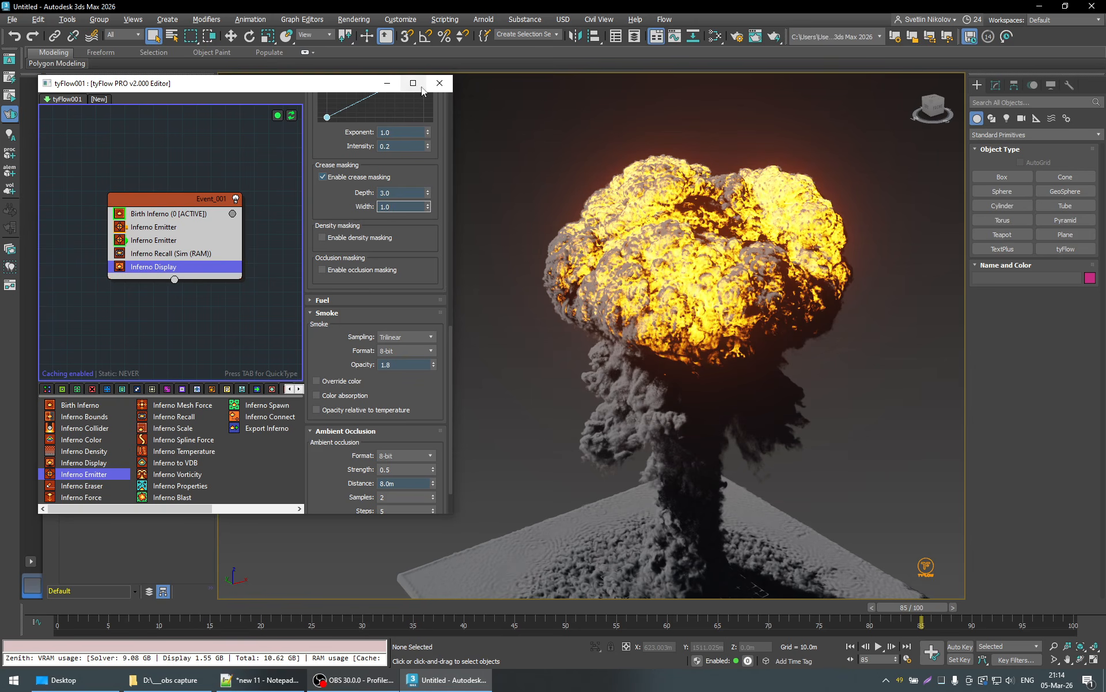
left_click_drag(422, 87, 449, 146)
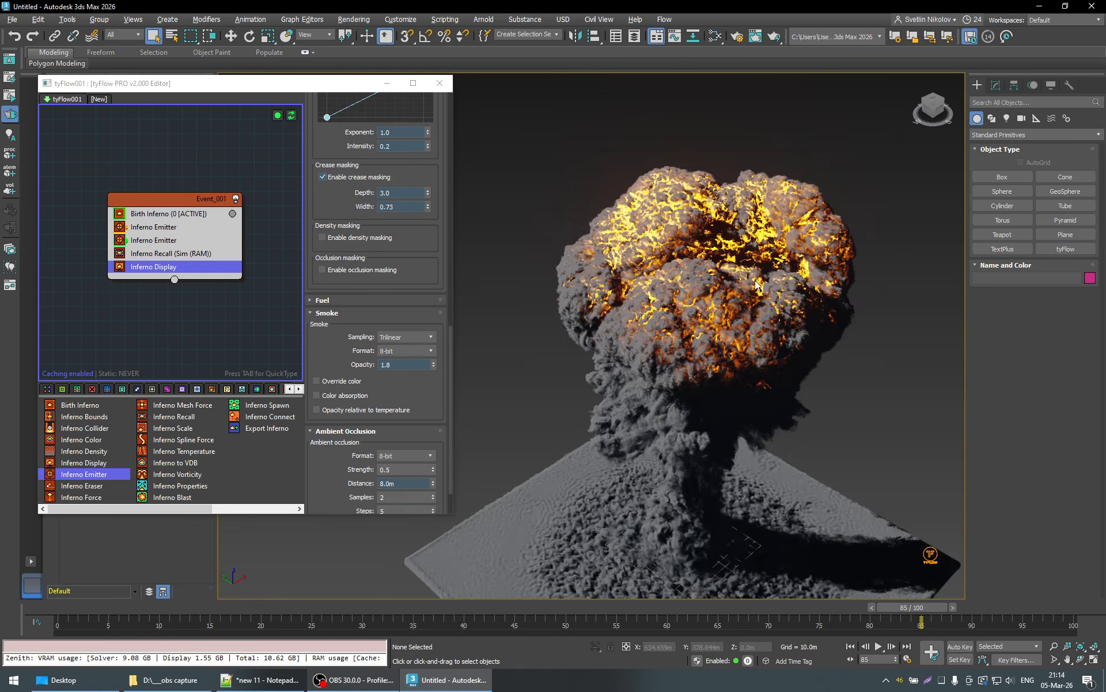
- Compare a crease masking Width of 0.663 with 0.726, keep 0.726, and move to frame 71
middle_click_drag(757, 284, 514, 196, "alt")
mouse_move(427, 210)
left_mouse_down()
mouse_move(432, 233)
mouse_move(433, 223)
left_mouse_up()
middle_click_drag(680, 183, 745, 229, "alt")
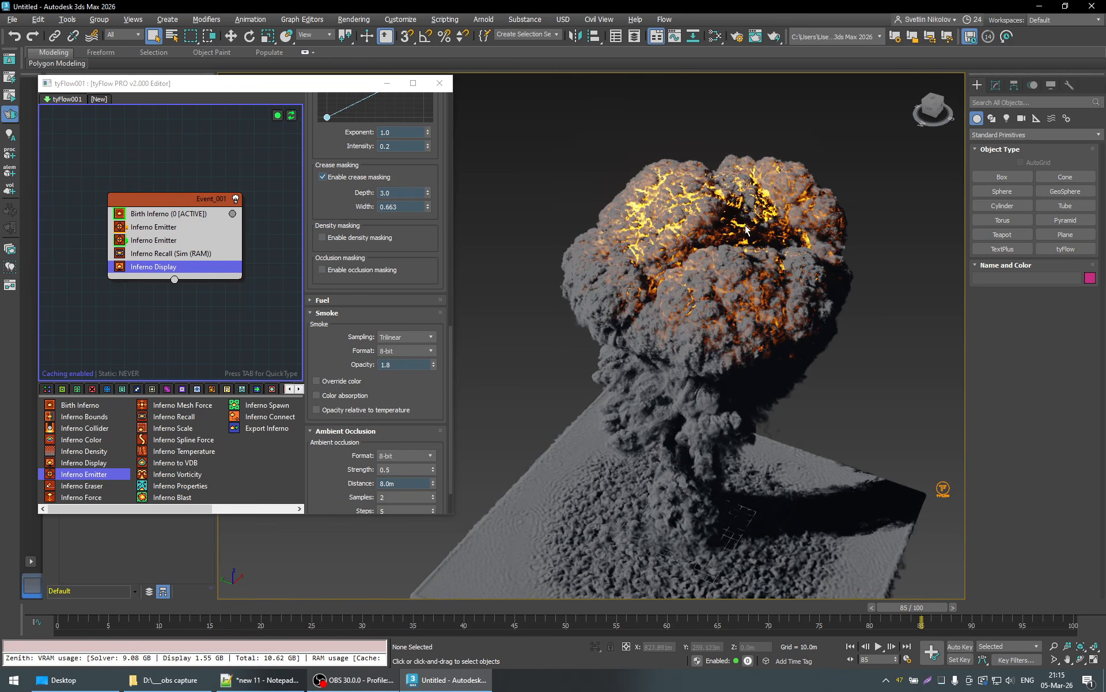
left_click_drag(430, 206, 455, 221)
mouse_move(798, 605)
left_mouse_down()
mouse_move(173, 616)
mouse_move(830, 614)
mouse_move(779, 615)
left_mouse_up()
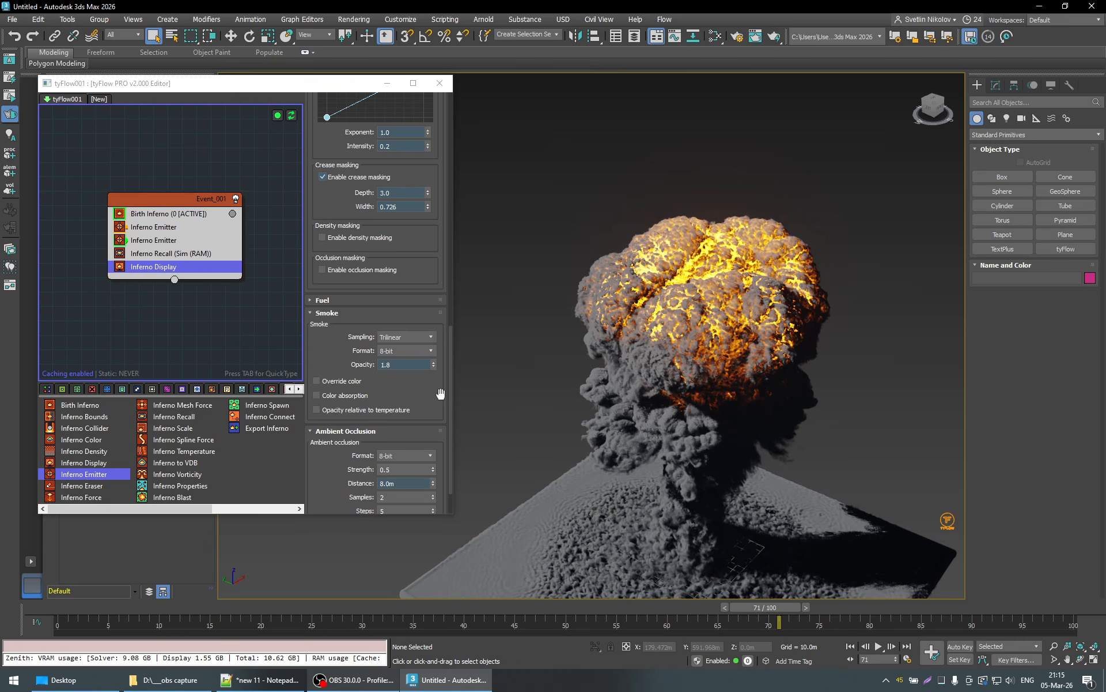
- Review the smoke, ambient occlusion and crease masking settings and examine the entire explosion and ground at frame 71
scroll(440, 393, "down", 3)
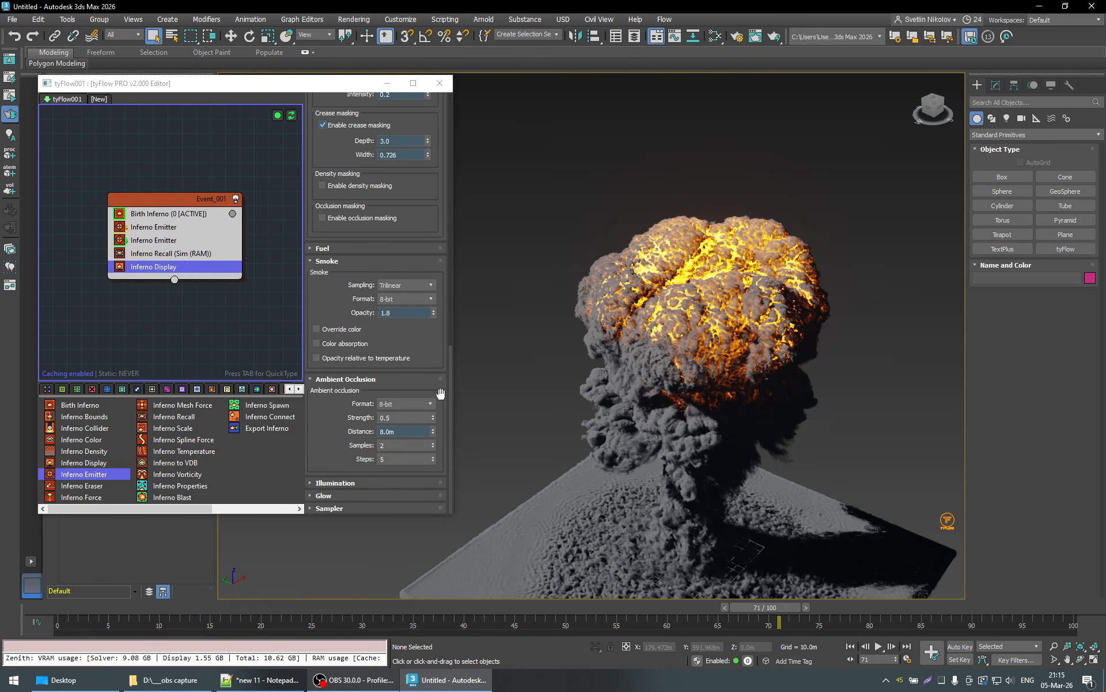
scroll(440, 393, "up", 10)
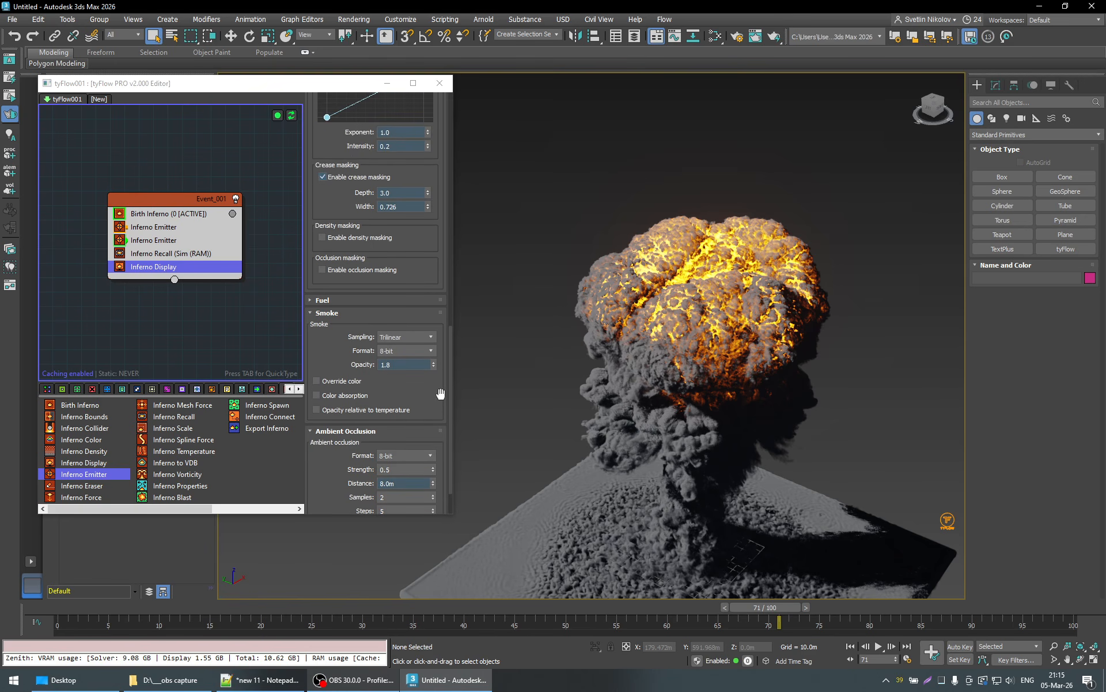
middle_click_drag(685, 486, 660, 450)
scroll(656, 450, "down", 5)
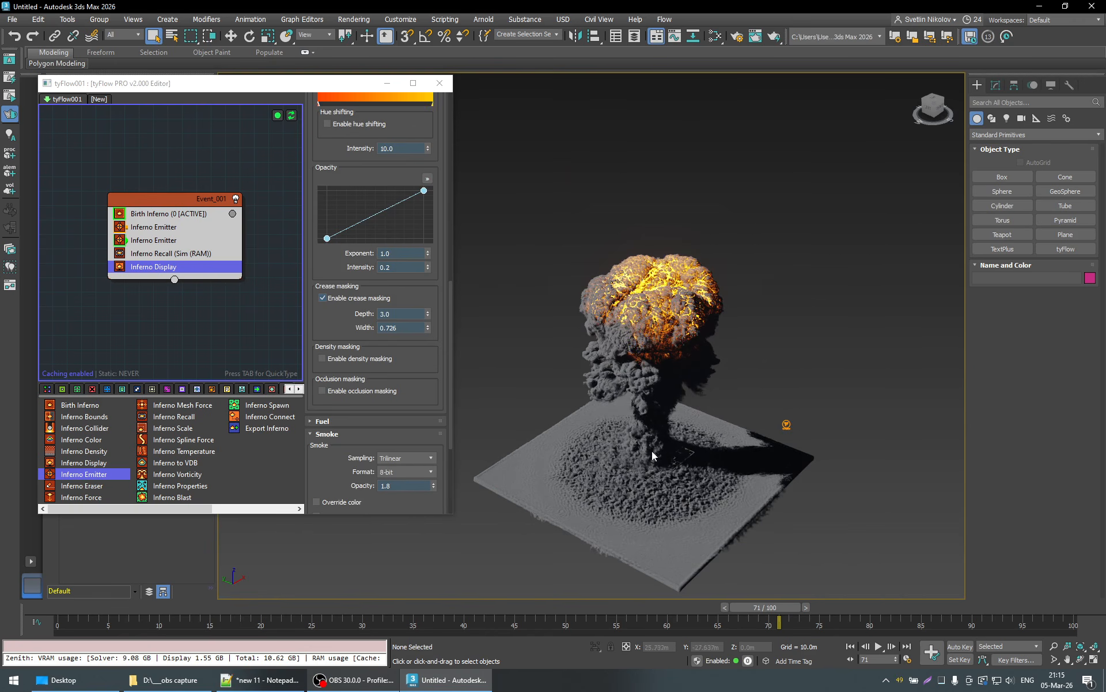
scroll(687, 446, "up", 6)
scroll(686, 445, "down", 6)
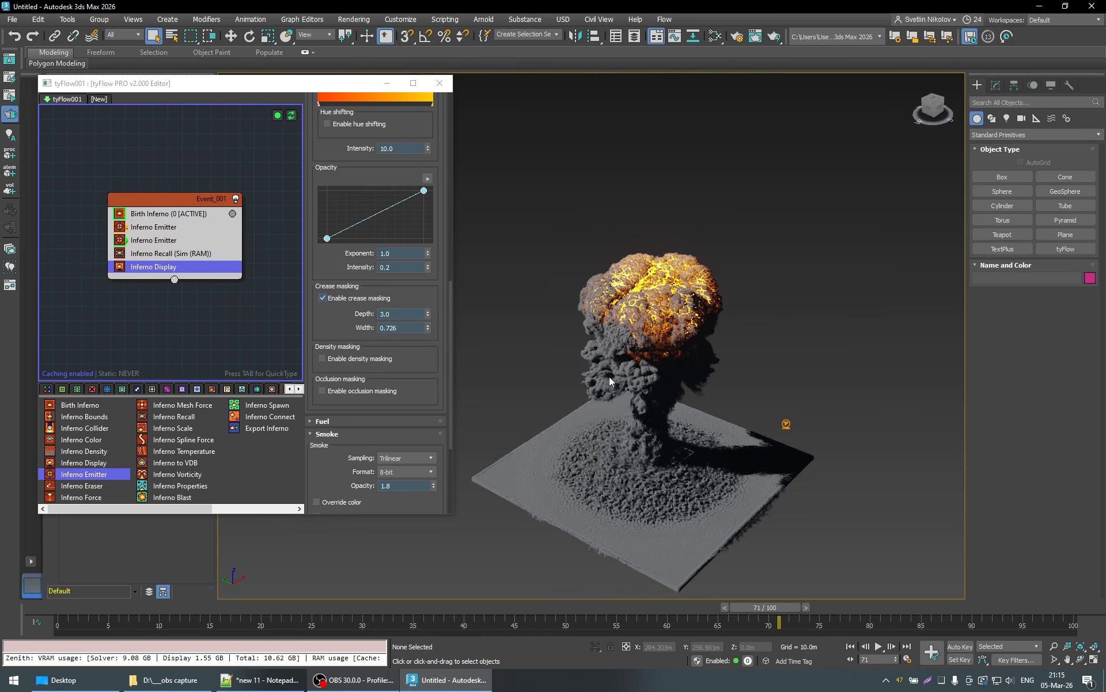
- Examine the mushroom cloud's cap, stem and dusty base up close from low angles at frame 71
scroll(610, 375, "up", 6)
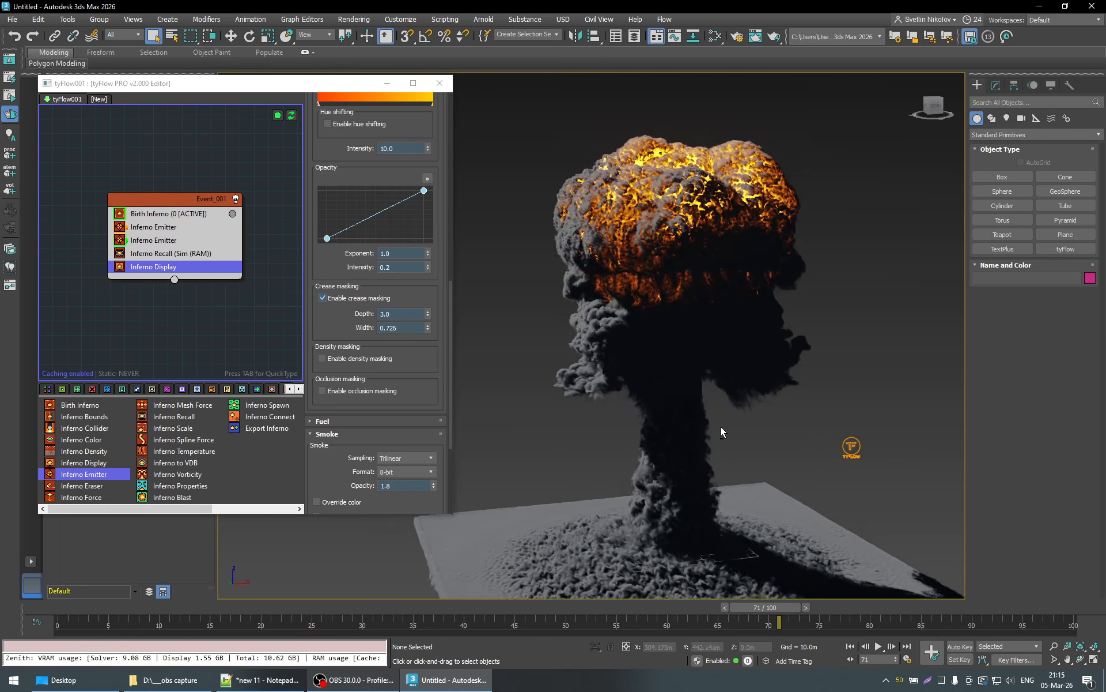
middle_click_drag(721, 427, 717, 418, "alt")
scroll(717, 418, "up", 4)
scroll(688, 470, "up", 2)
middle_click_drag(688, 470, 651, 458)
scroll(609, 387, "up", 3)
middle_click_drag(609, 388, 735, 419)
scroll(718, 440, "up", 1)
scroll(718, 441, "down", 5)
scroll(733, 421, "down", 5)
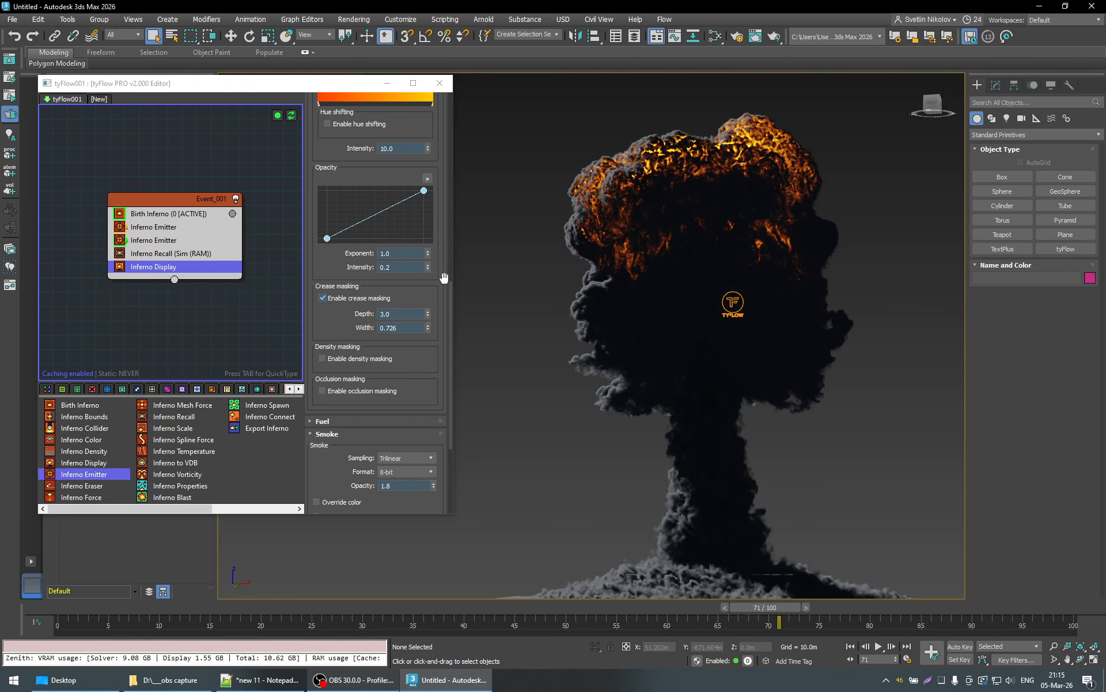
- Try an illumination Ambient strength of 0.612 for the Inferno Display and view the whole explosion
scroll(442, 278, "up", 4)
scroll(442, 278, "up", 12)
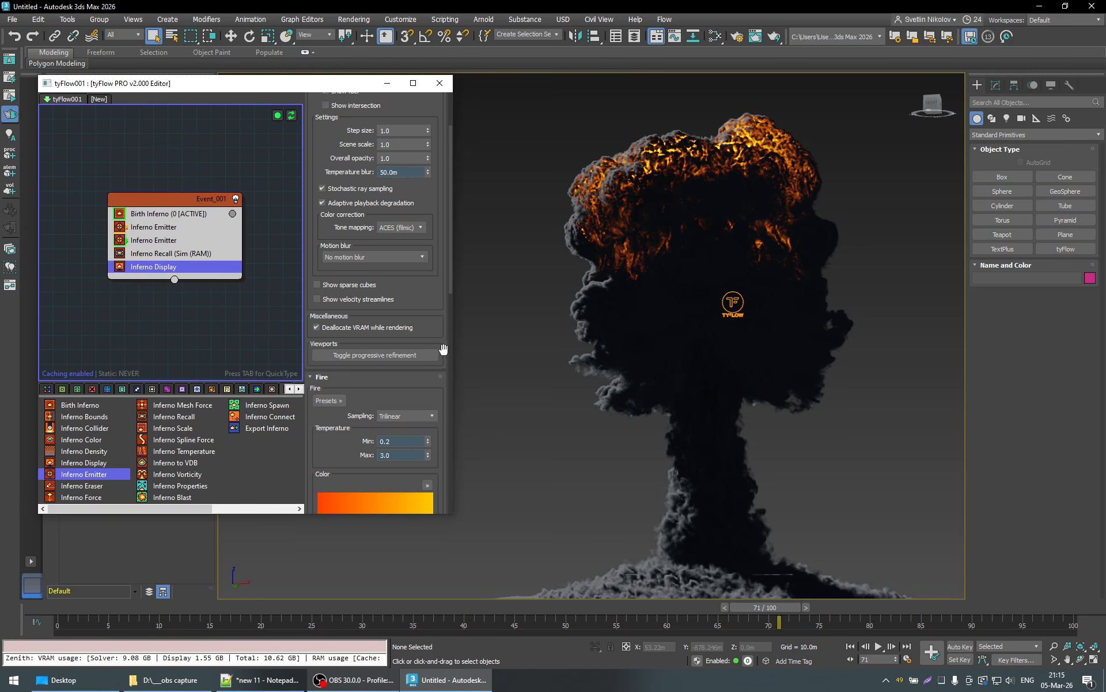
scroll(442, 351, "down", 9)
scroll(442, 351, "down", 3)
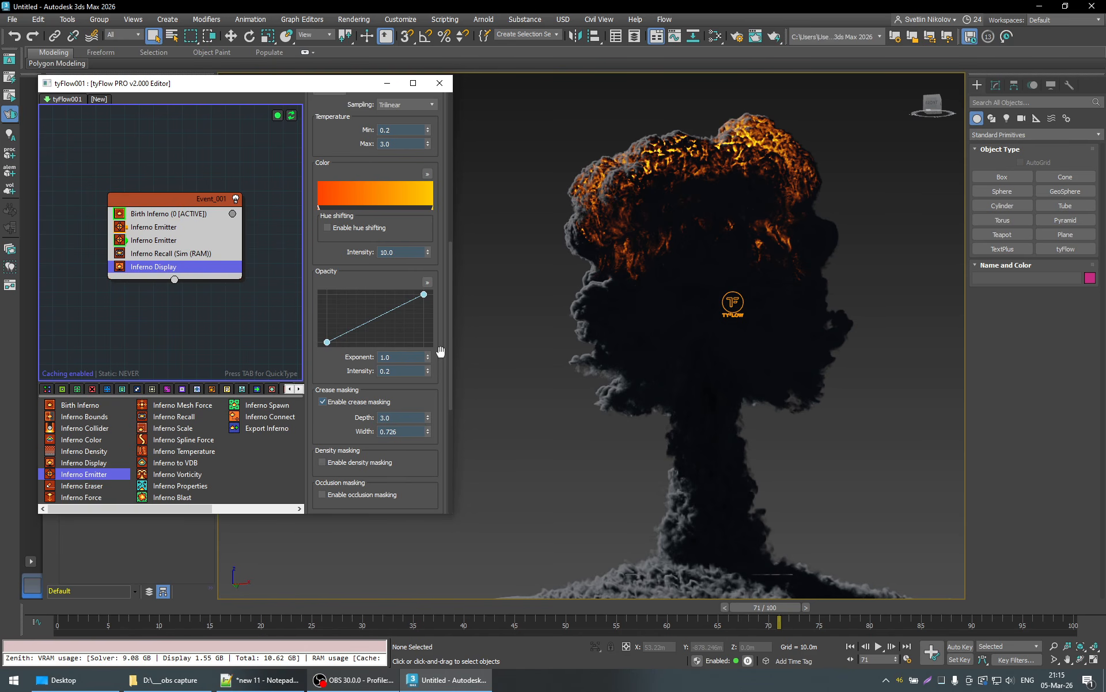
scroll(441, 351, "down", 11)
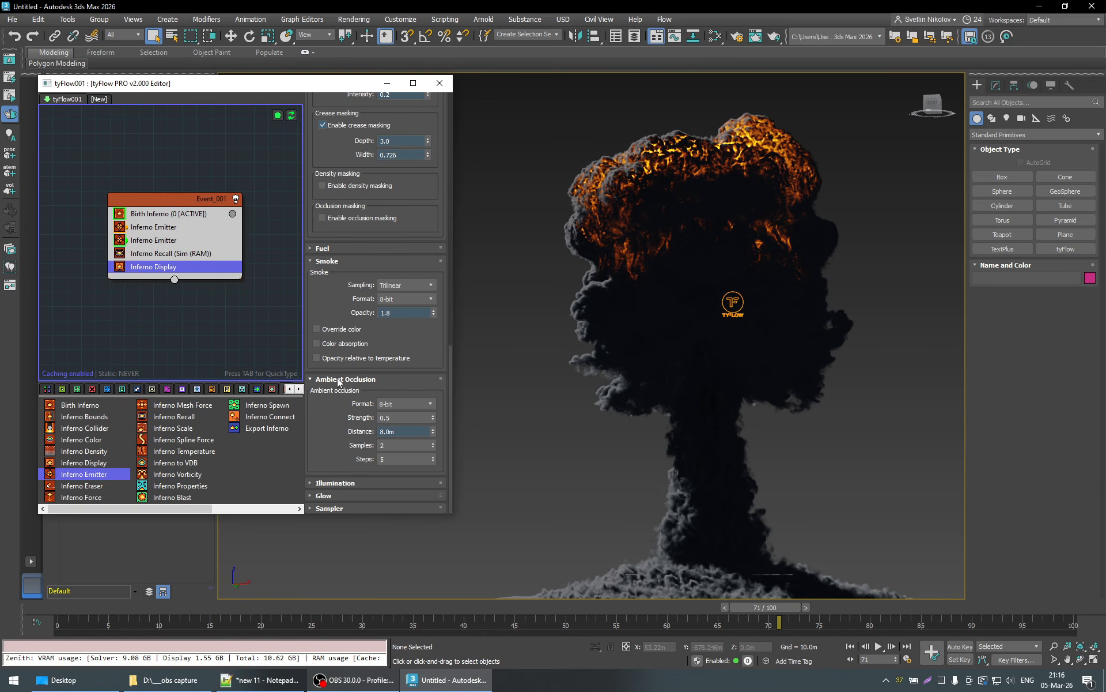
left_click(337, 484)
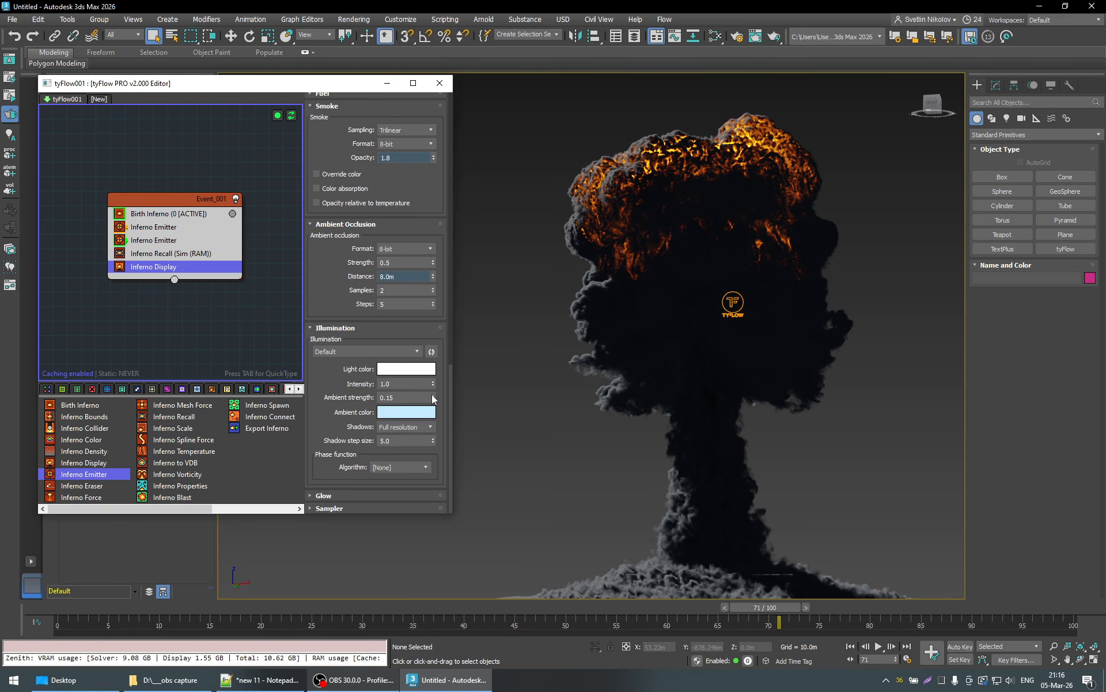
left_click_drag(432, 396, 431, 310)
middle_click_drag(705, 490, 654, 432)
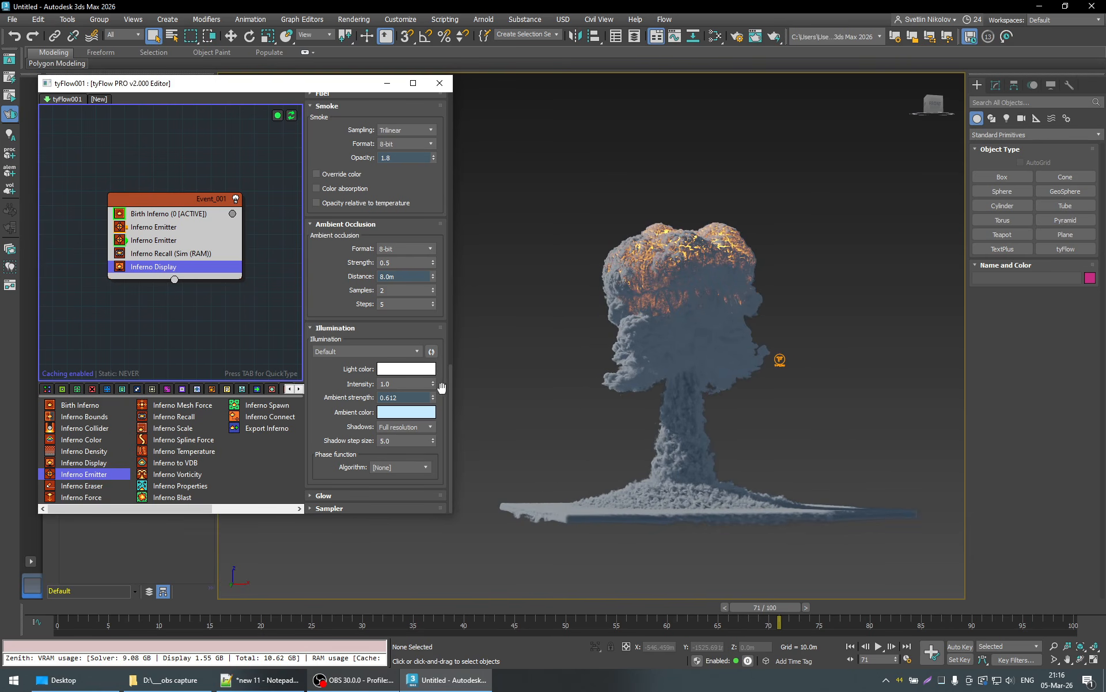
- Try ambient occlusion Distance values of 5.072 m, 10 m and 15 m
left_click_drag(433, 276, 437, 289)
left_click_drag(440, 353, 437, 284)
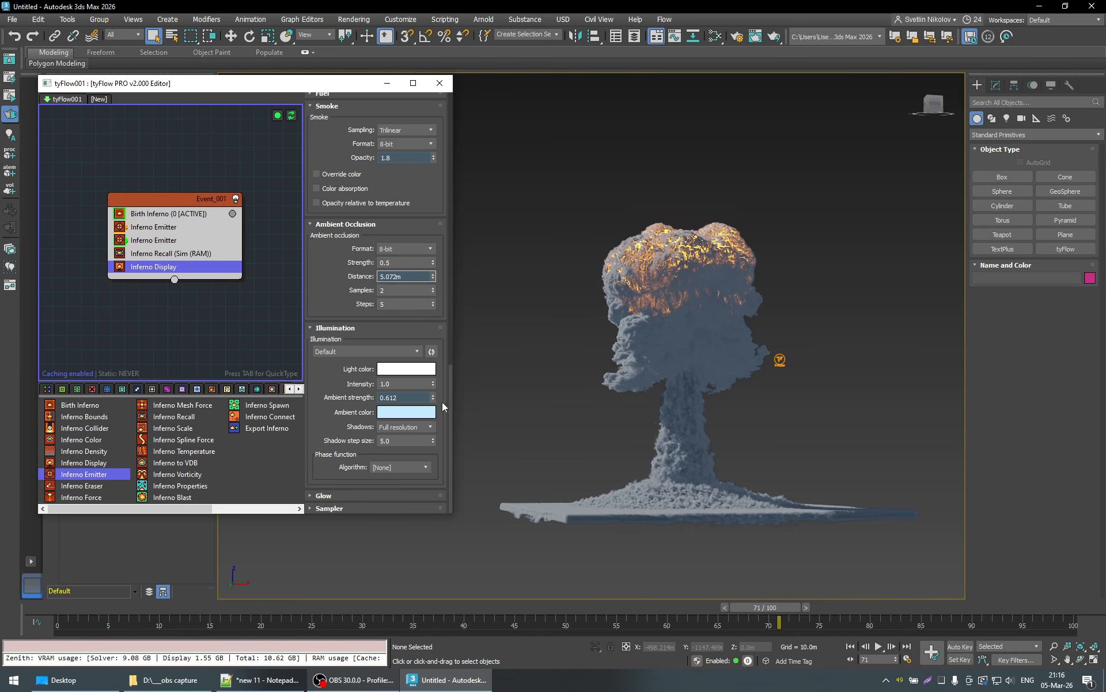
left_click_drag(441, 402, 437, 269)
type("10")
key("Return")
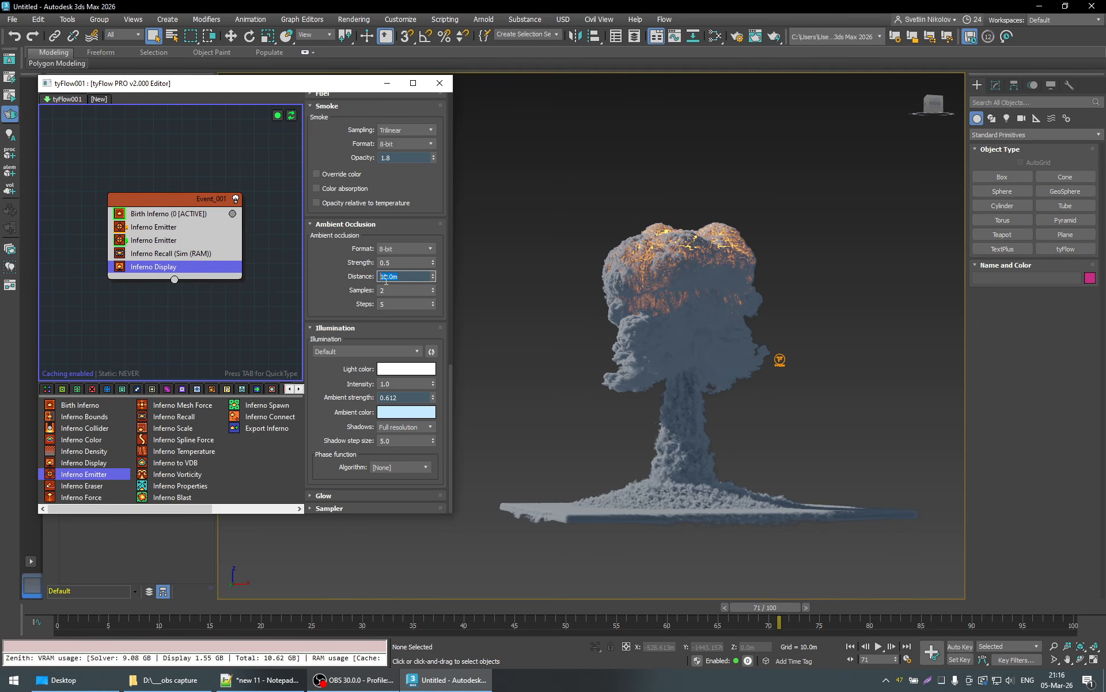
left_click_drag(385, 278, 389, 279)
type("5")
key("Return")
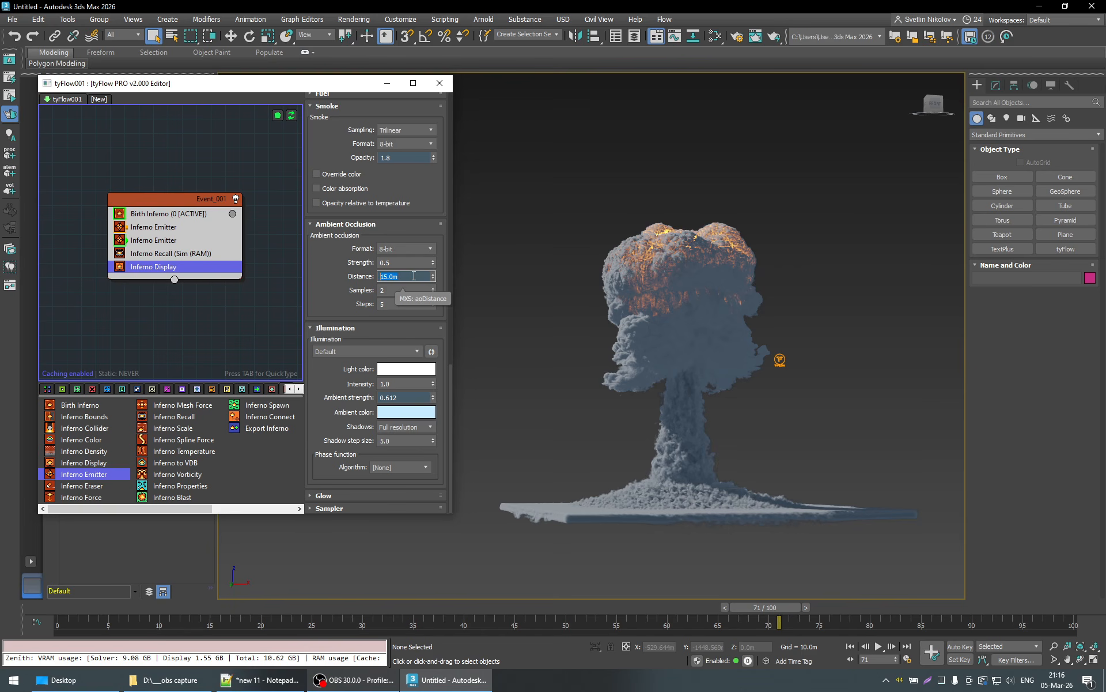
- Undo the trial changes to the ambient occlusion Distance
left_click(15, 36)
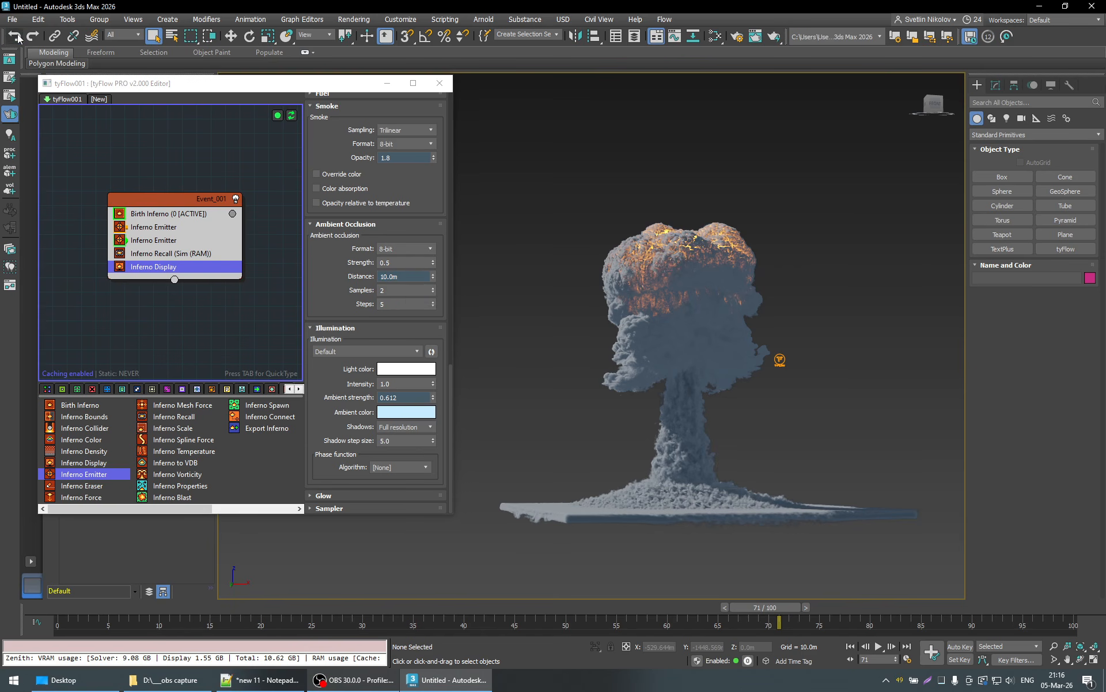
left_click(19, 35)
left_click(19, 35)
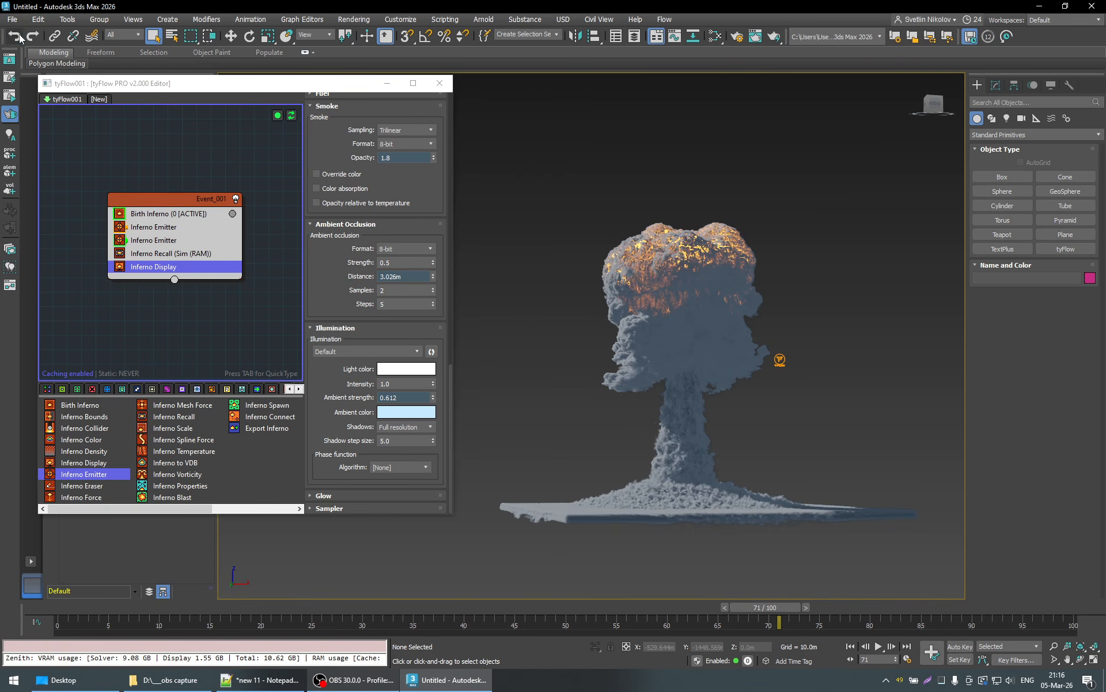
left_click(20, 35)
left_click(19, 36)
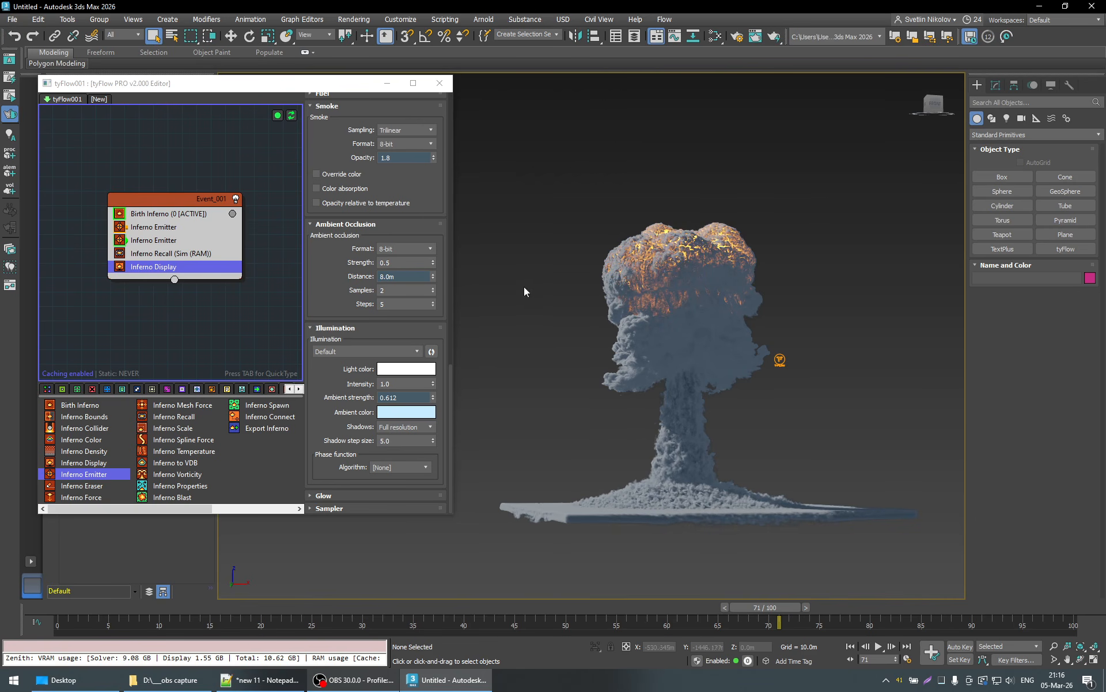
- Set the illumination Ambient strength to 0.25 and inspect the explosion from above and from ground level
left_click(382, 398)
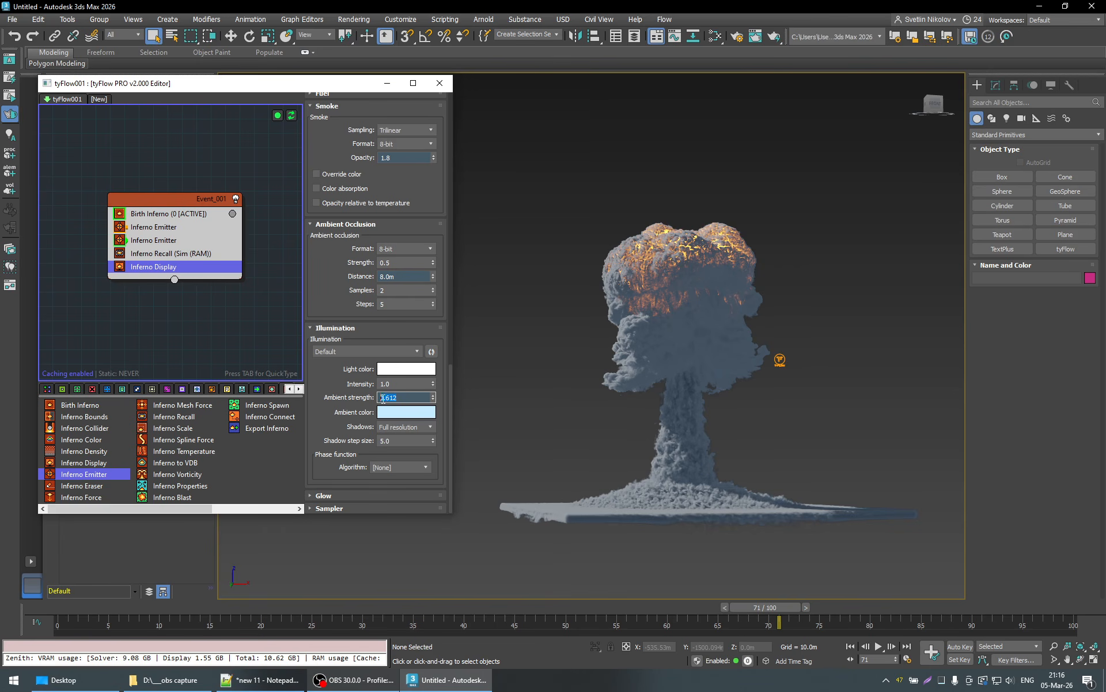
type("0.25")
key("Return")
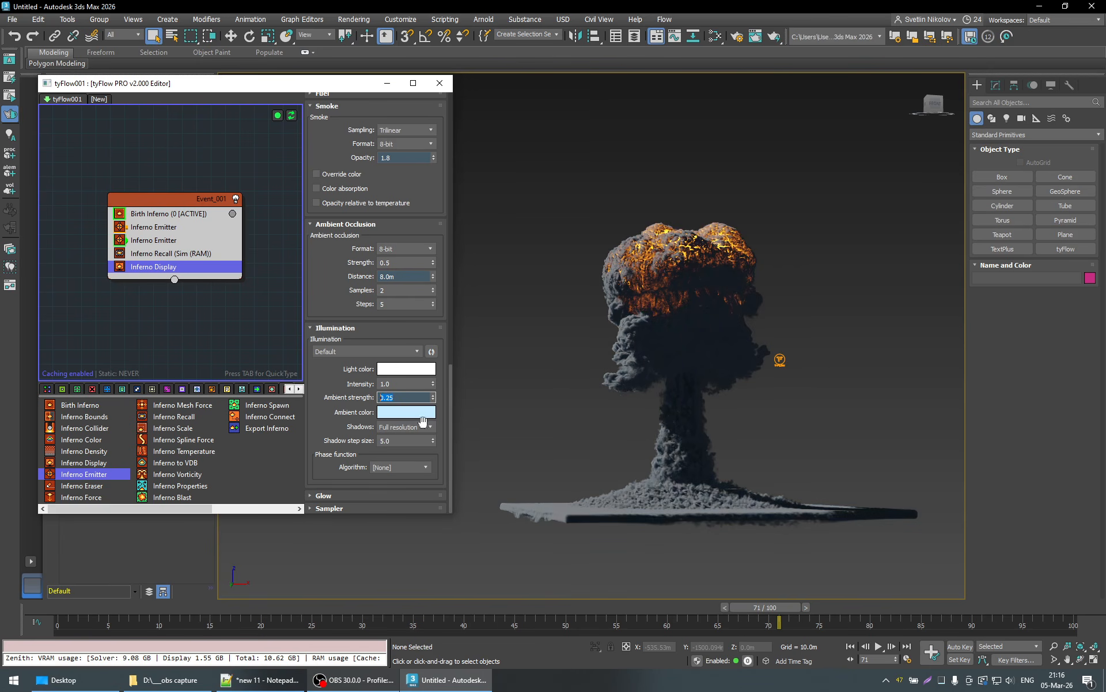
middle_click_drag(661, 394, 637, 444, "alt")
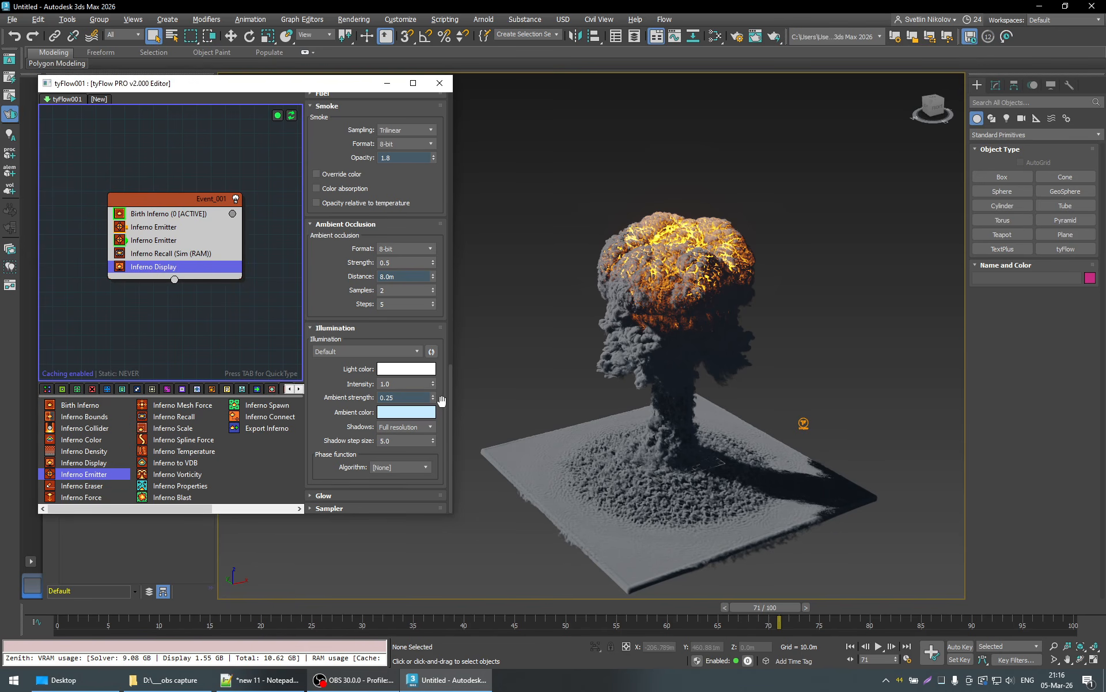
middle_click_drag(731, 462, 709, 432, "alt")
- Move to frame 89 and open the Inferno Display's Glow settings
left_click(943, 607)
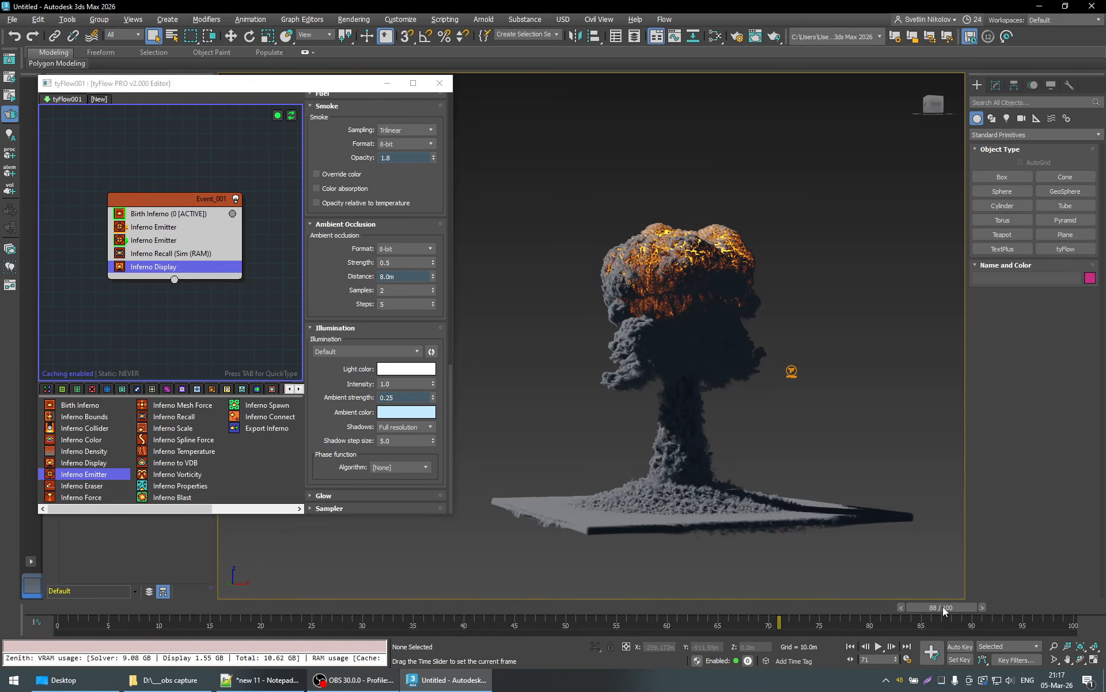
left_click_drag(943, 607, 1032, 605)
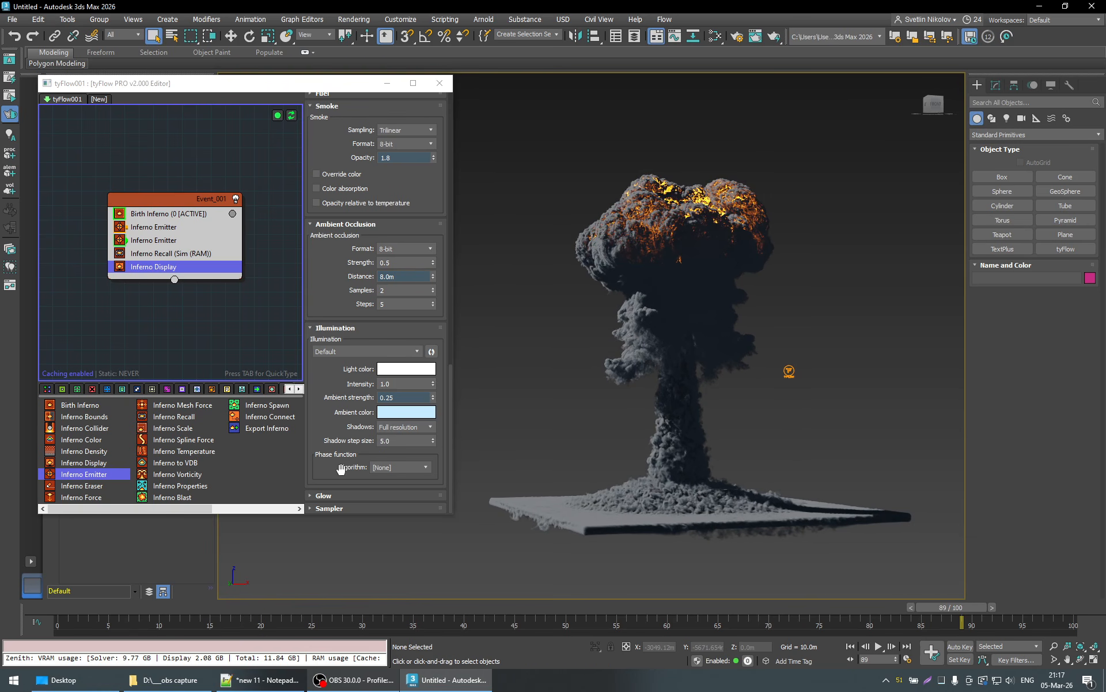
left_click(321, 495)
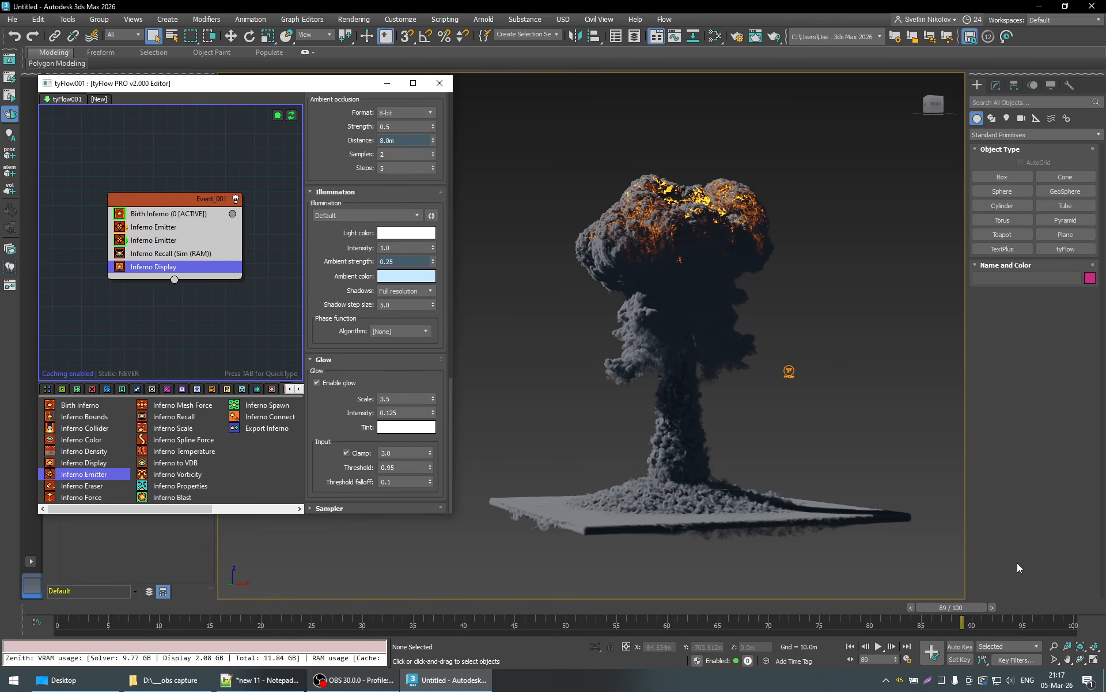
- Play the explosion animation from frame 0, viewing it slightly closer, and stop at frame 81
left_click_drag(951, 604, 69, 607)
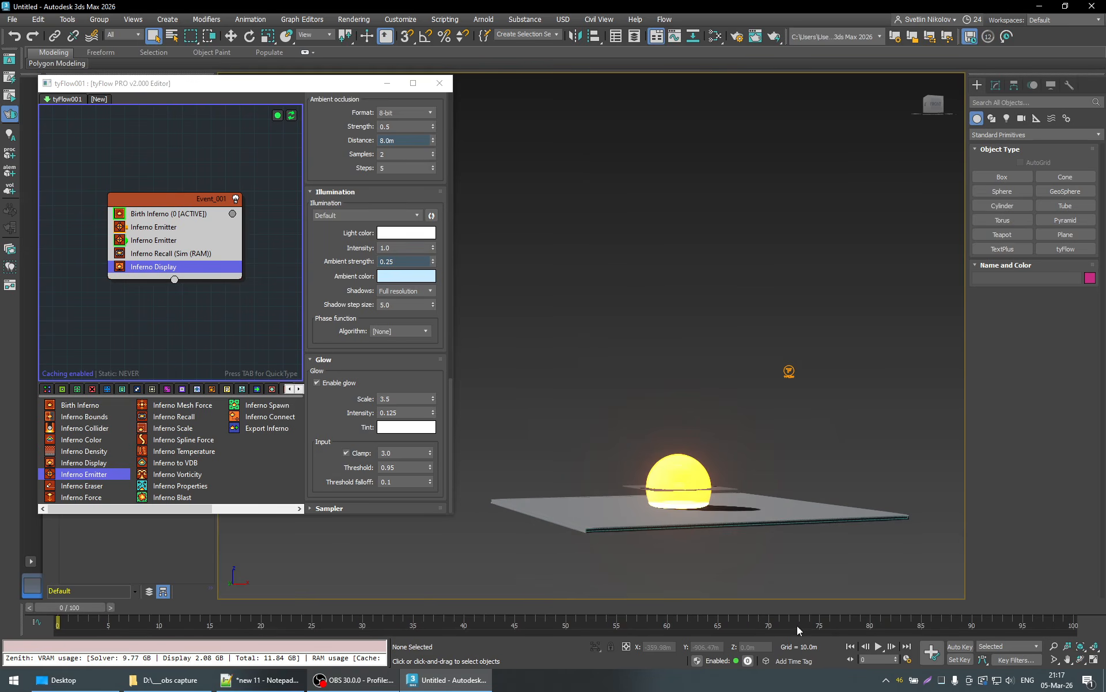
left_click(877, 647)
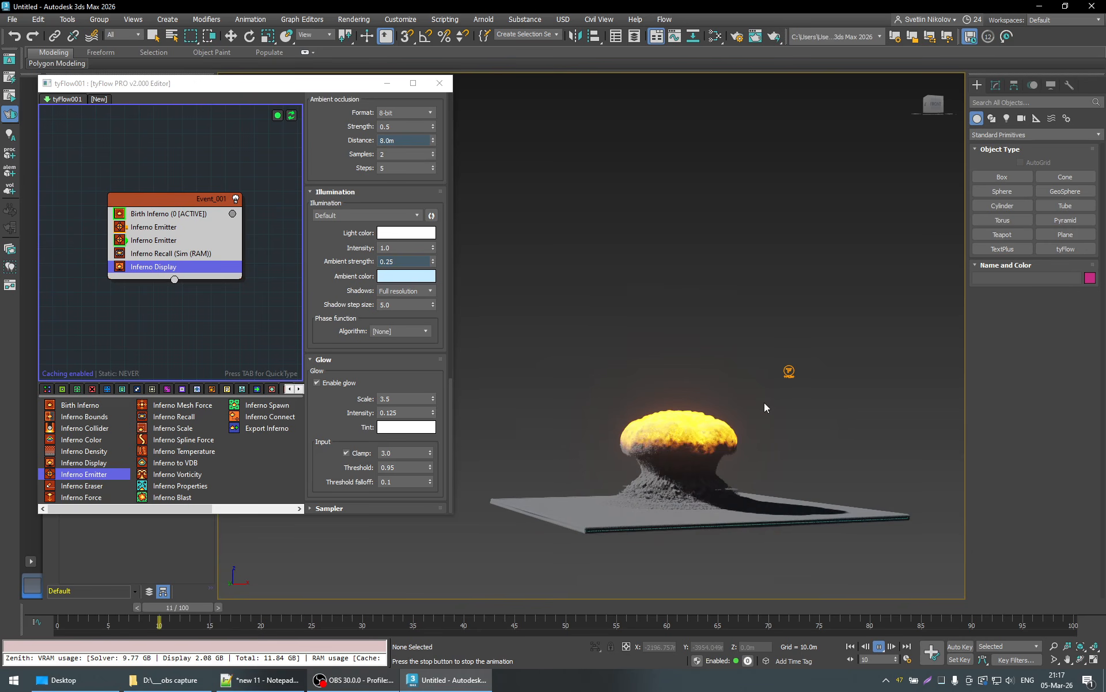
key("alt+z")
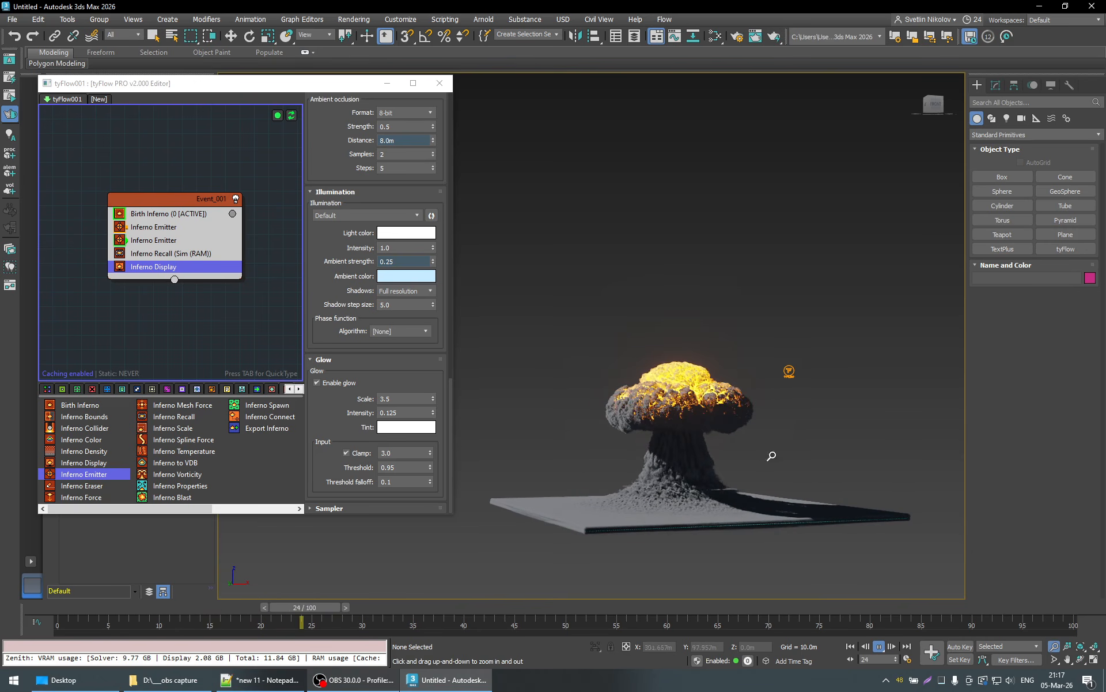
middle_click_drag(771, 456, 760, 414, "ctrl+alt")
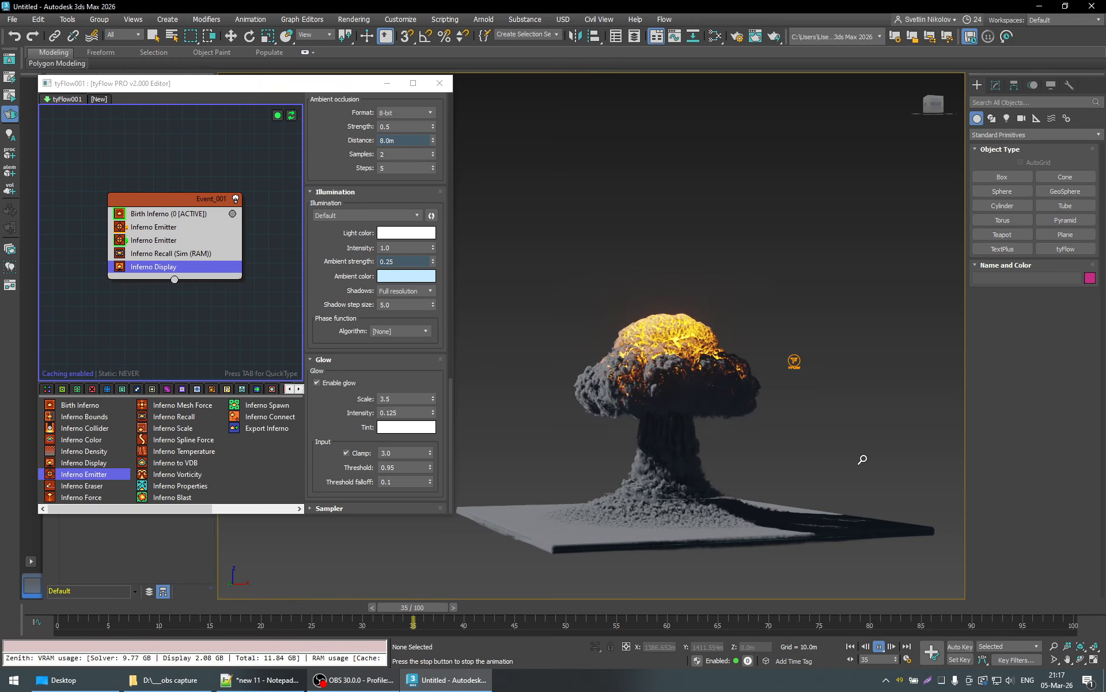
key("/")
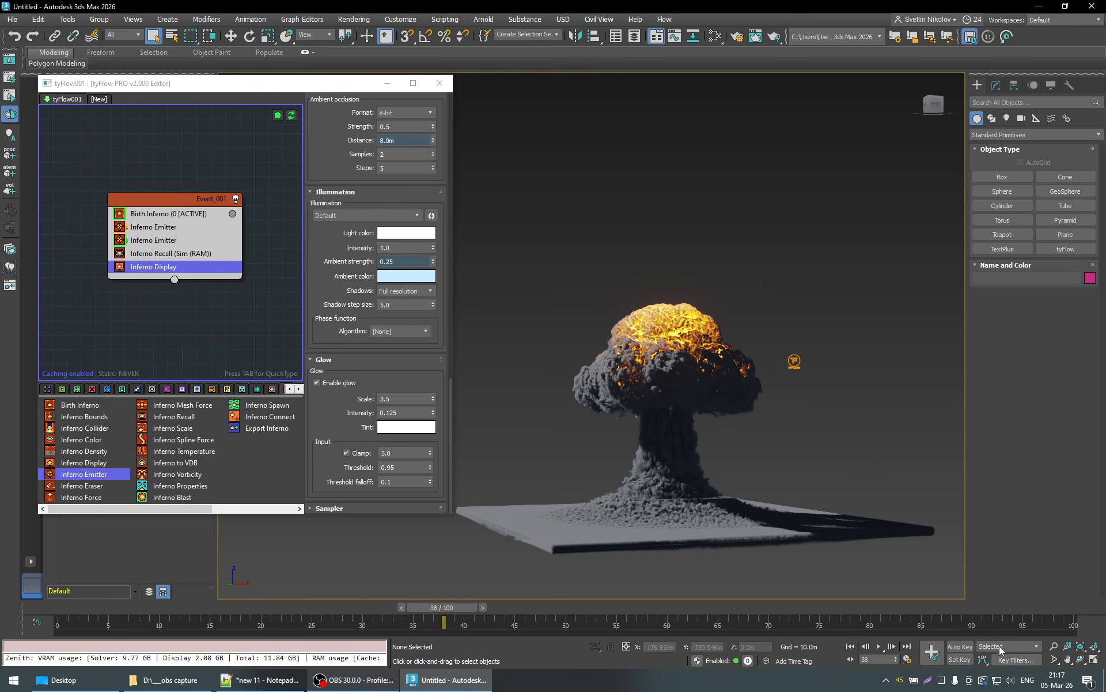
left_click(880, 646)
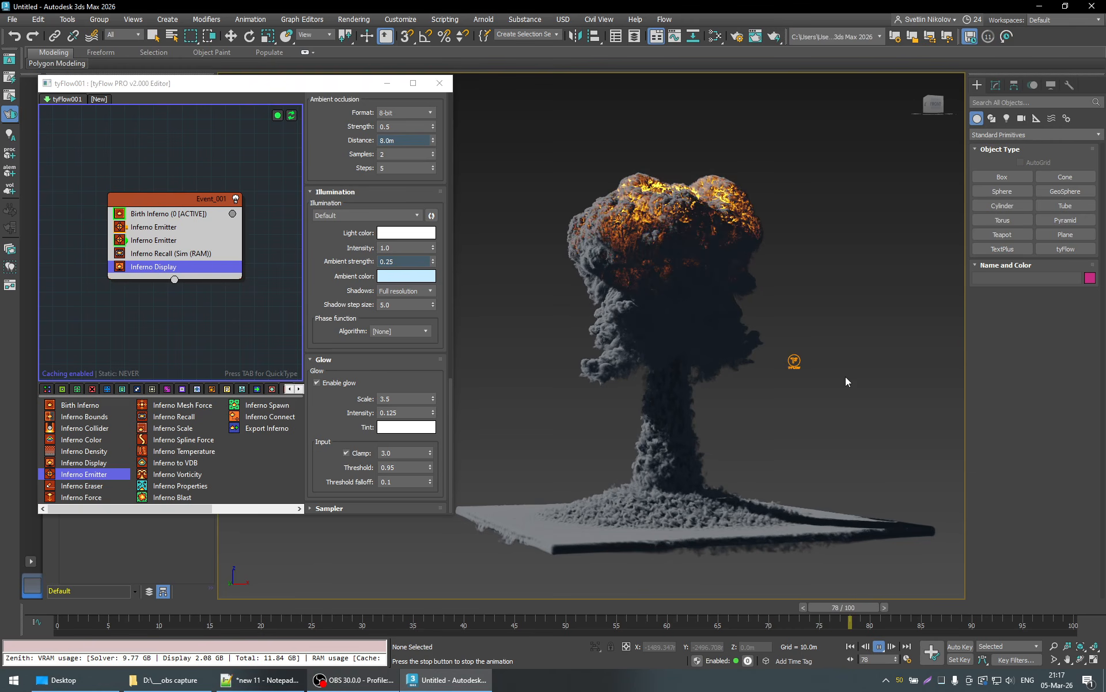
right_click(859, 599)
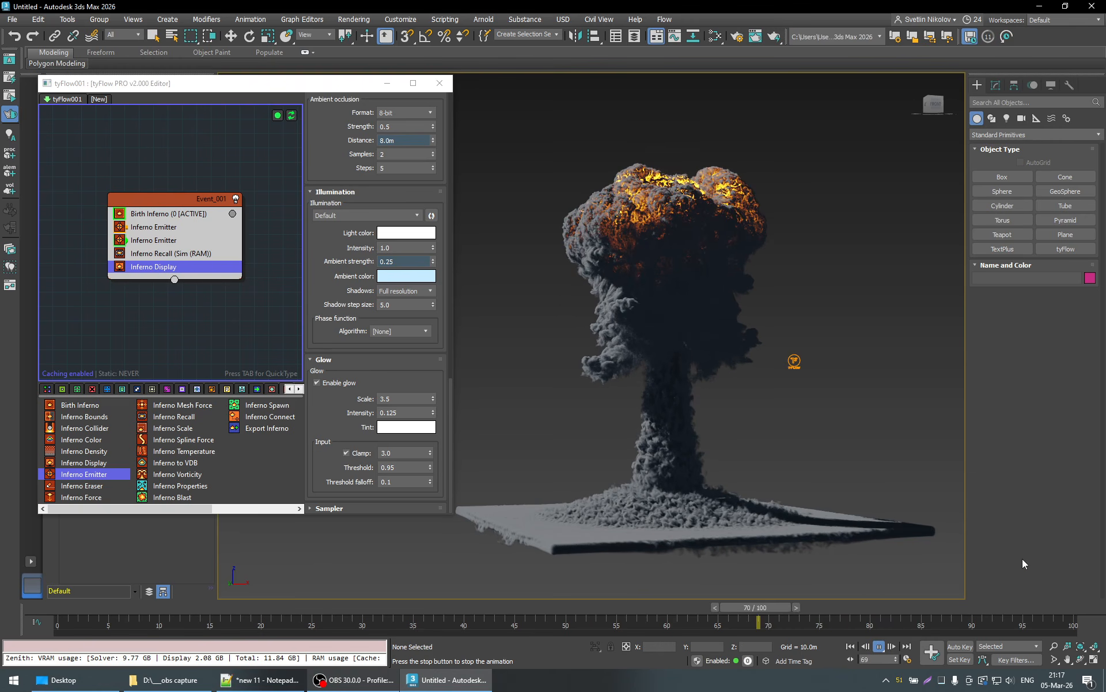
key("space")
left_click(879, 647)
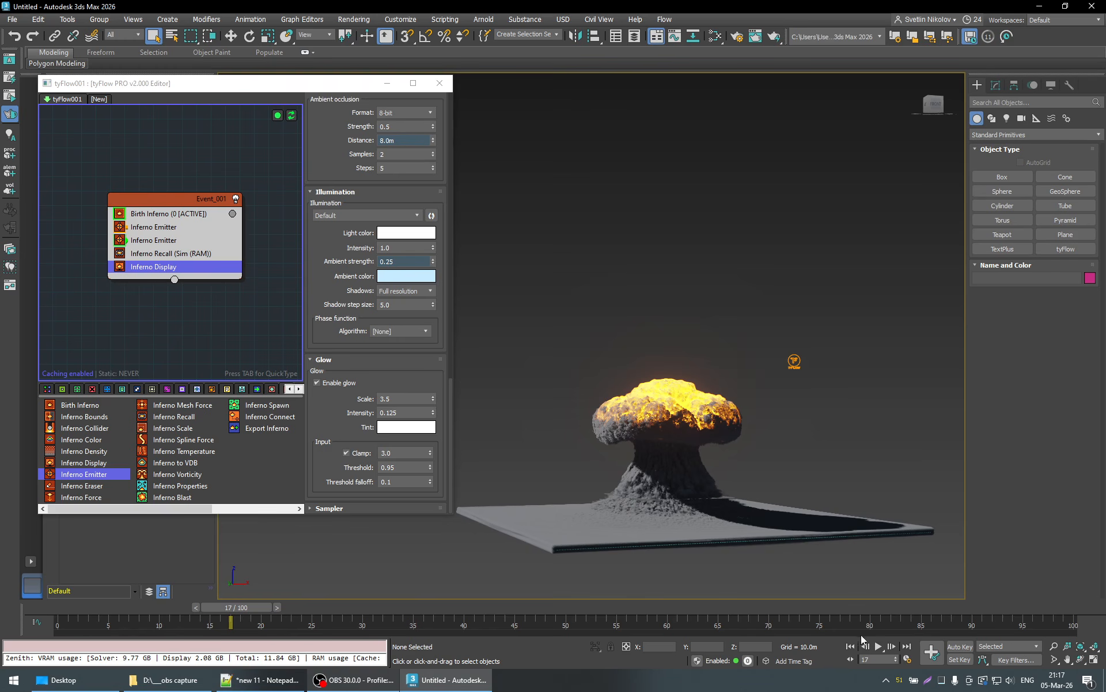
mouse_move(851, 612)
left_mouse_down()
mouse_move(830, 609)
mouse_move(1031, 605)
mouse_move(859, 609)
left_mouse_up()
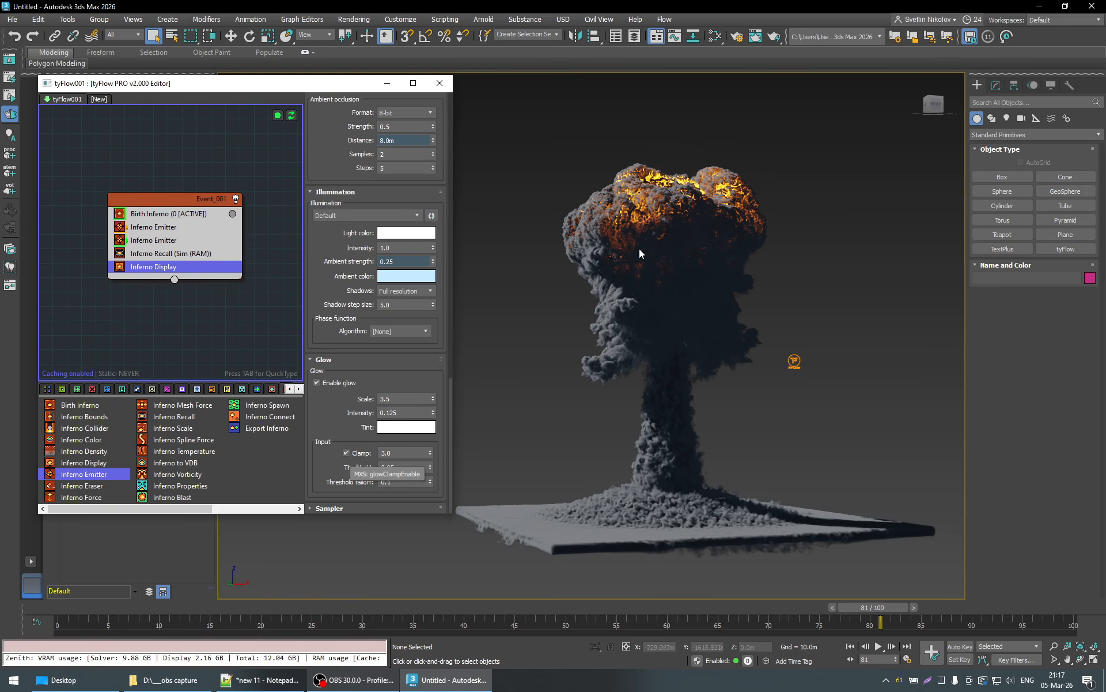
- Disable the glow input Clamp, try a Threshold of 0, and set the Threshold to 0.5
left_click(357, 453)
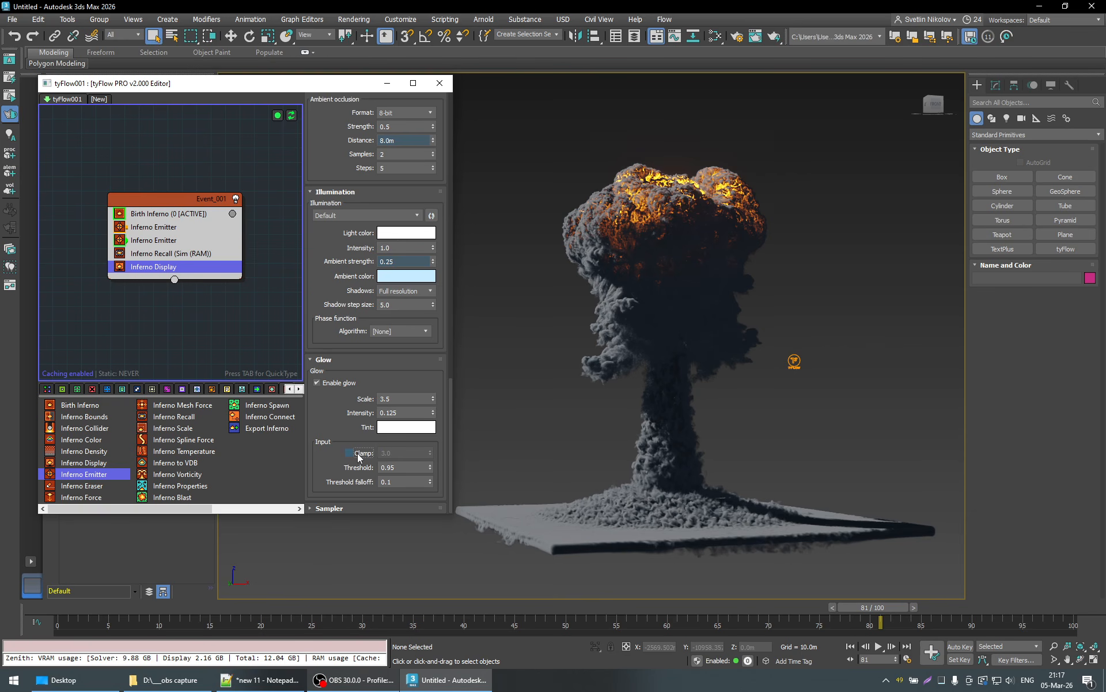
left_click(361, 455)
left_click(361, 456)
mouse_move(431, 471)
left_mouse_down()
mouse_move(435, 585)
mouse_move(431, 457)
left_mouse_up()
type("0")
key("Return")
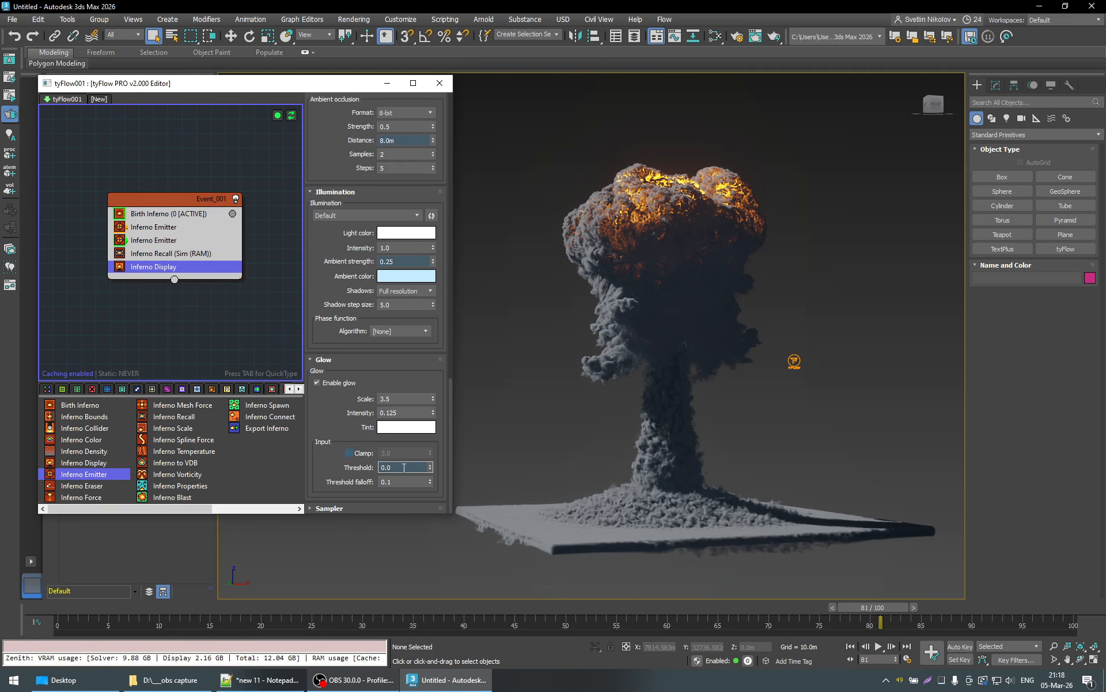
type("0.5")
key("Return")
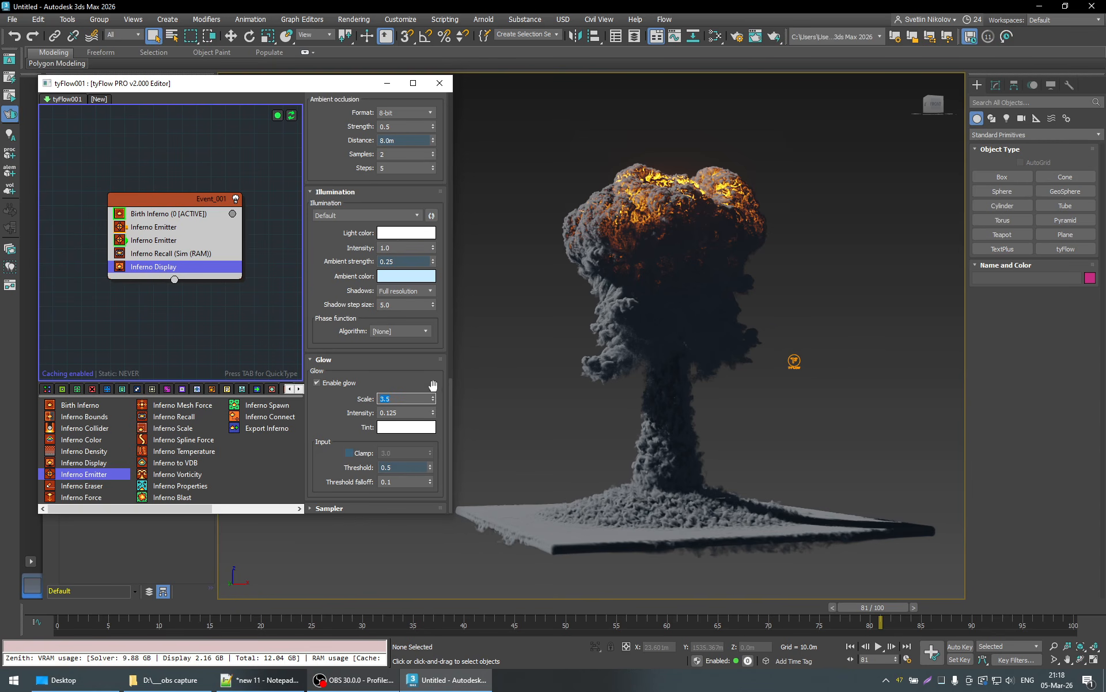
- Set the glow Scale to 9.0
left_click_drag(433, 396, 406, 4)
left_click_drag(389, 460, 341, 398)
type("3.0")
left_click(325, 418)
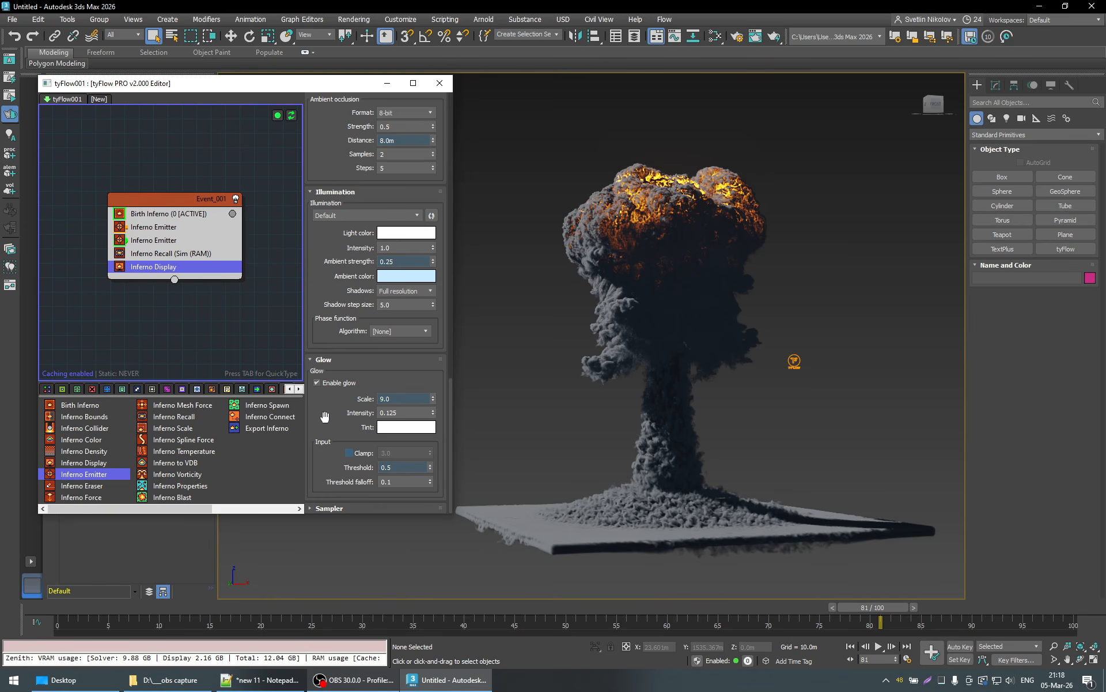
- Check the Birth Inferno operator's density and temperature settings and return to the Inferno Display's Glow settings
left_click(159, 214)
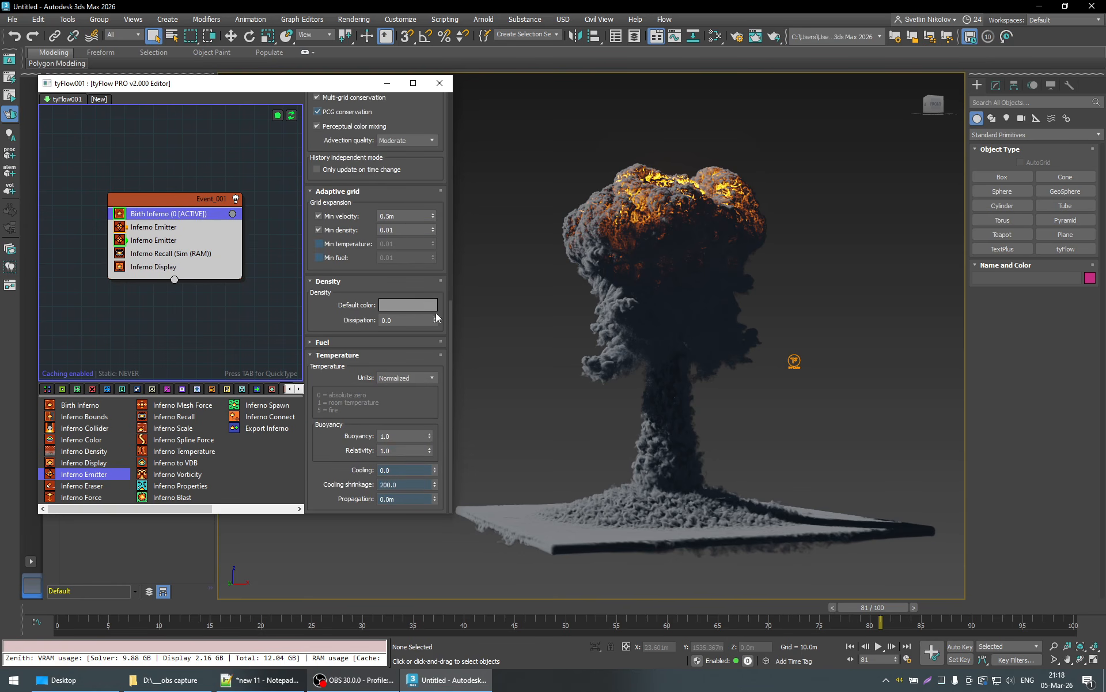
left_click(153, 266)
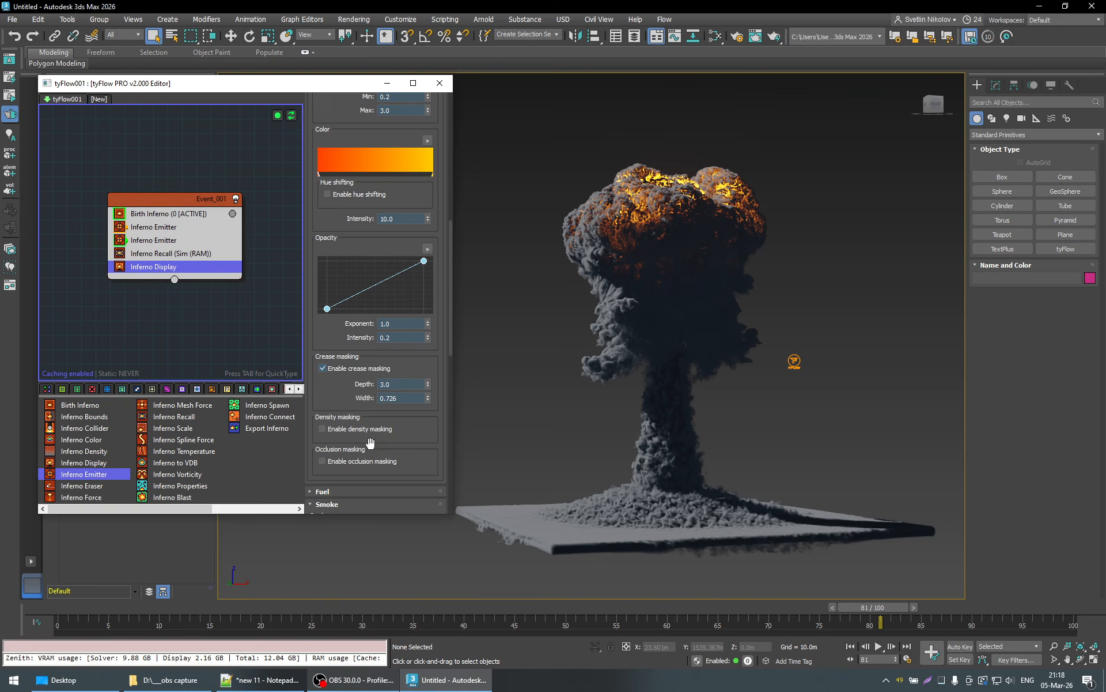
scroll(438, 422, "down", 10)
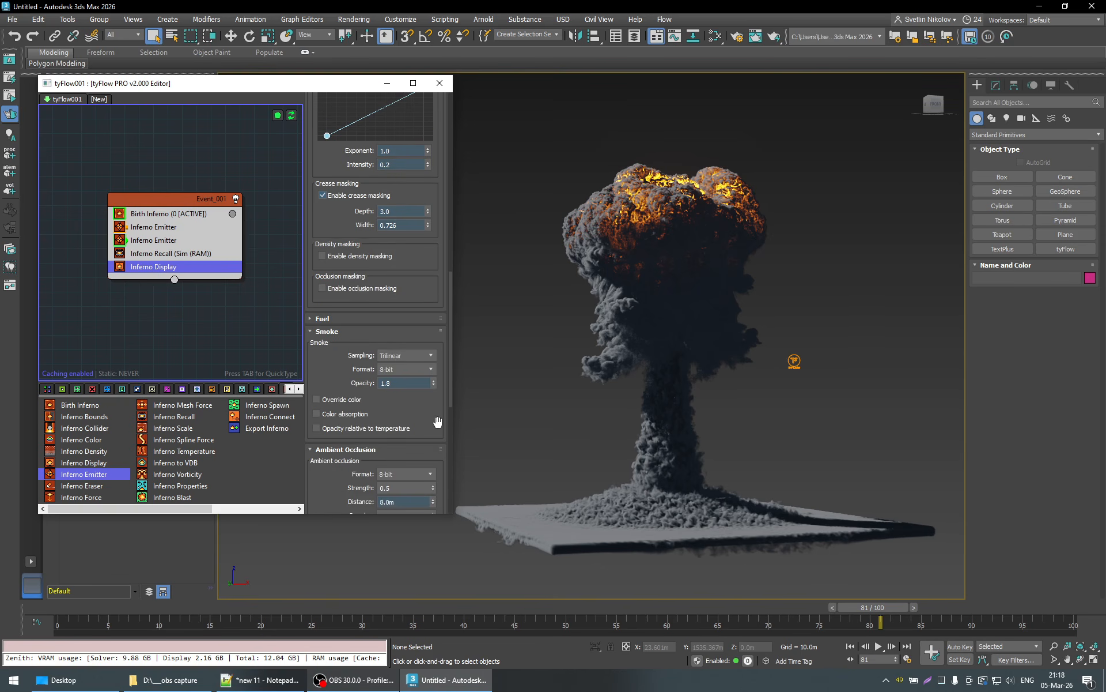
scroll(442, 426, "down", 5)
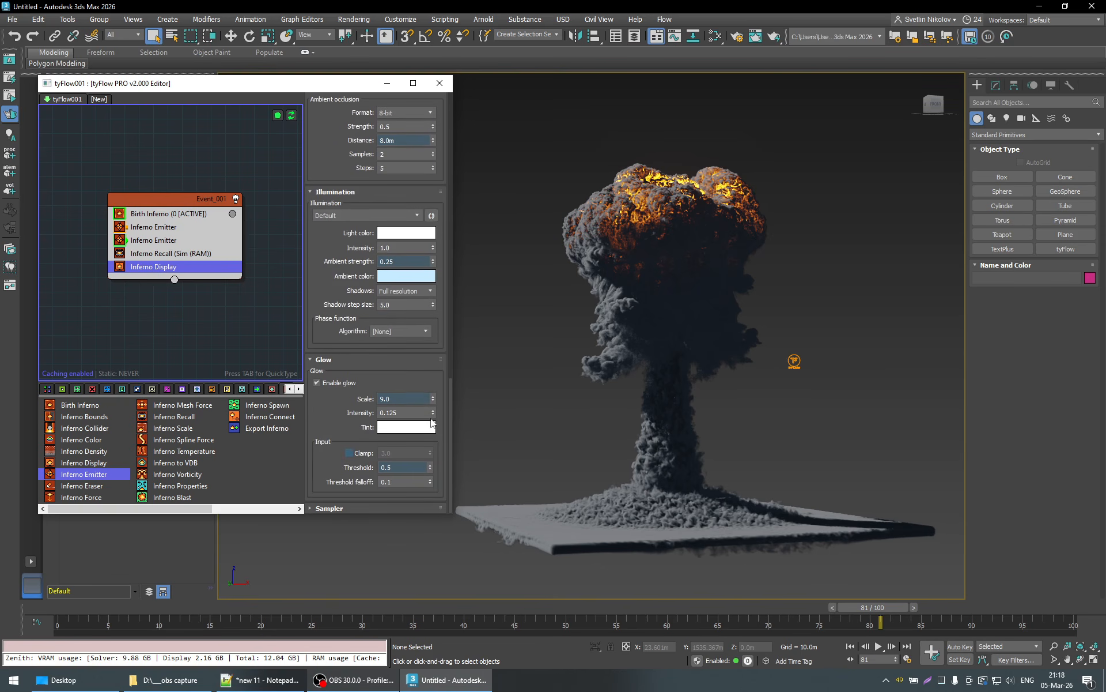
- Try raising the glow Intensity to 1.473 and then 2.768
left_click_drag(433, 413, 432, 379)
left_click_drag(434, 242, 439, 87)
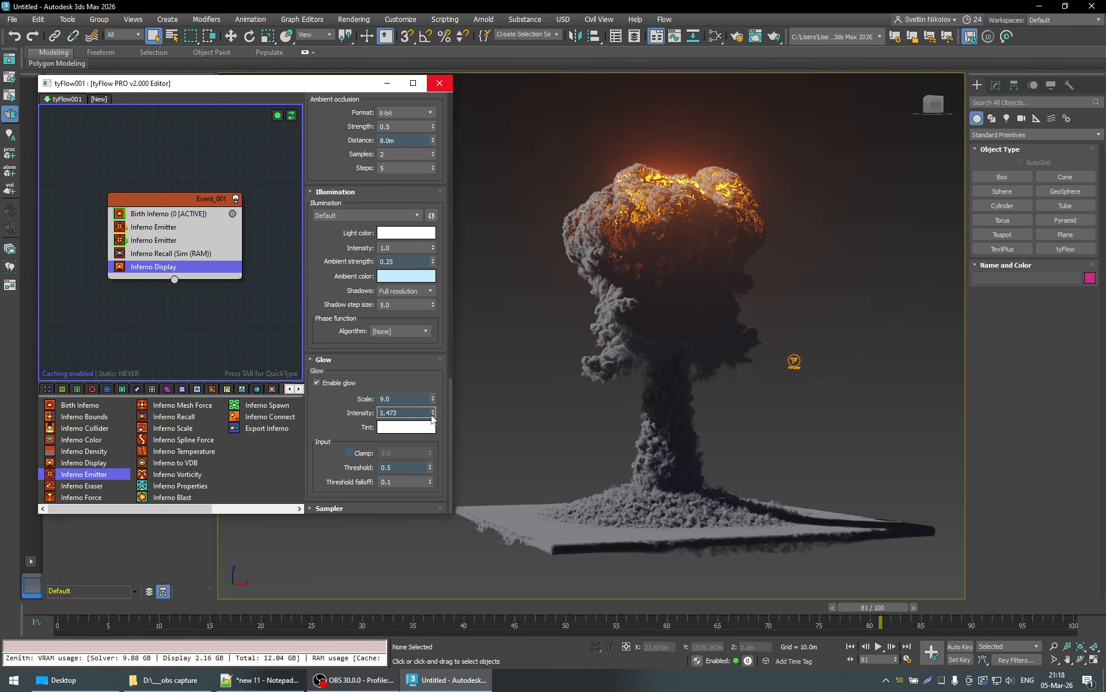
left_click_drag(433, 396, 439, 683)
left_click_drag(464, 4, 430, 130)
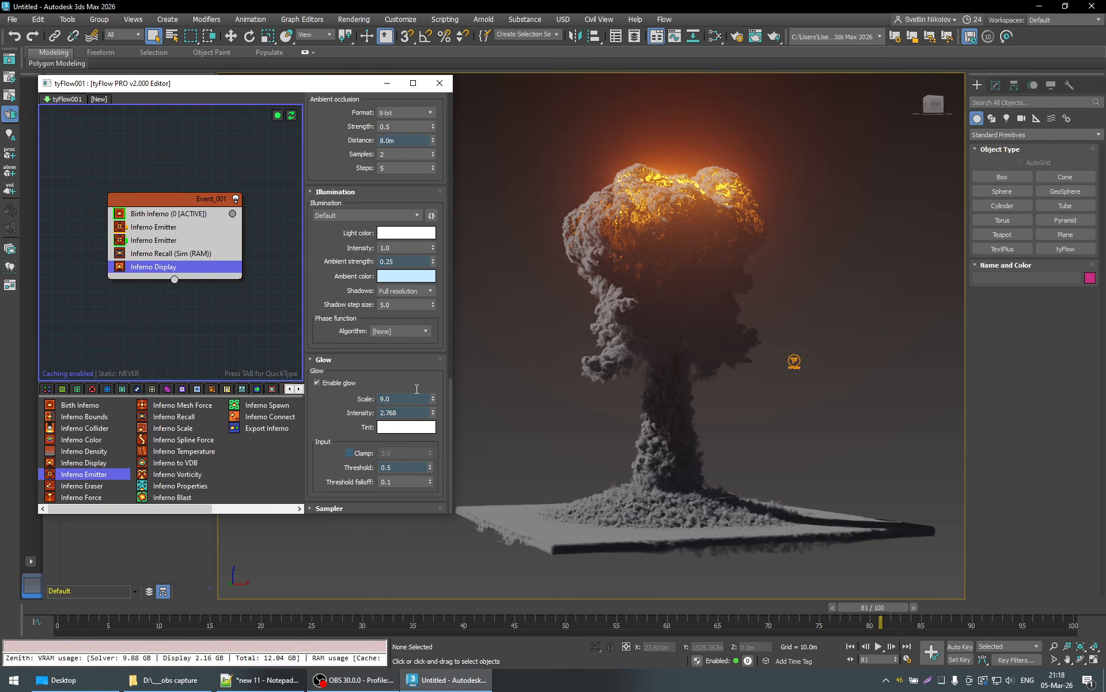
- Try lowering the glow Scale to 5.316 and 2.558, then restore it to 9.0
left_click_drag(432, 398, 437, 583)
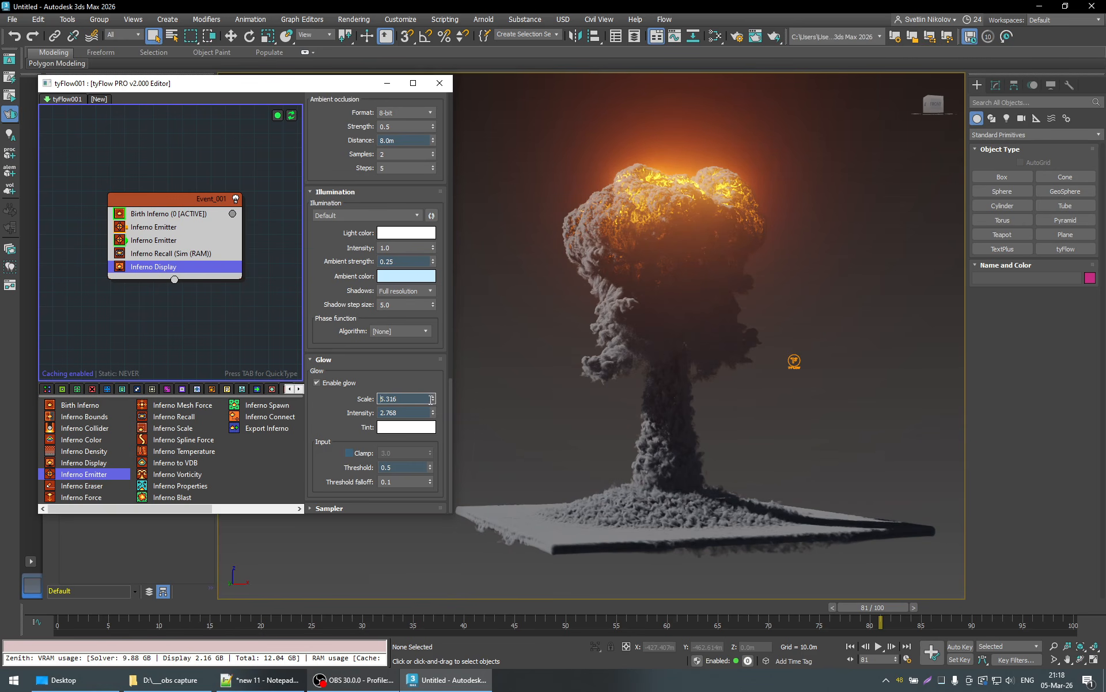
left_click_drag(437, 423, 435, 511)
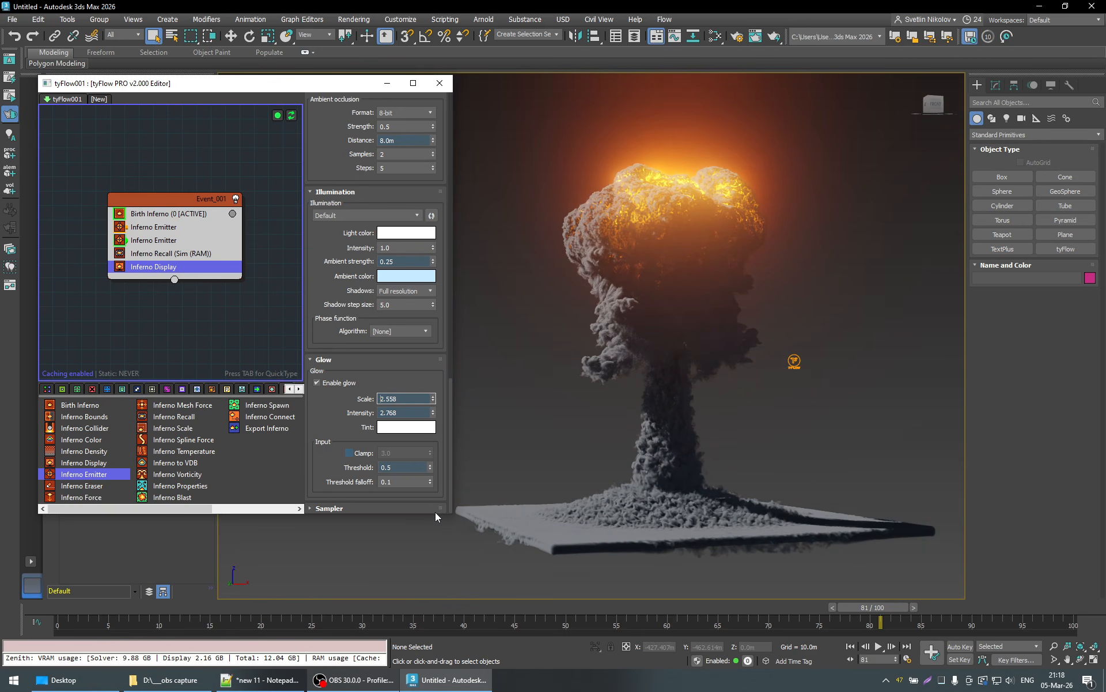
left_click_drag(385, 403, 342, 398)
type("2")
key("Return")
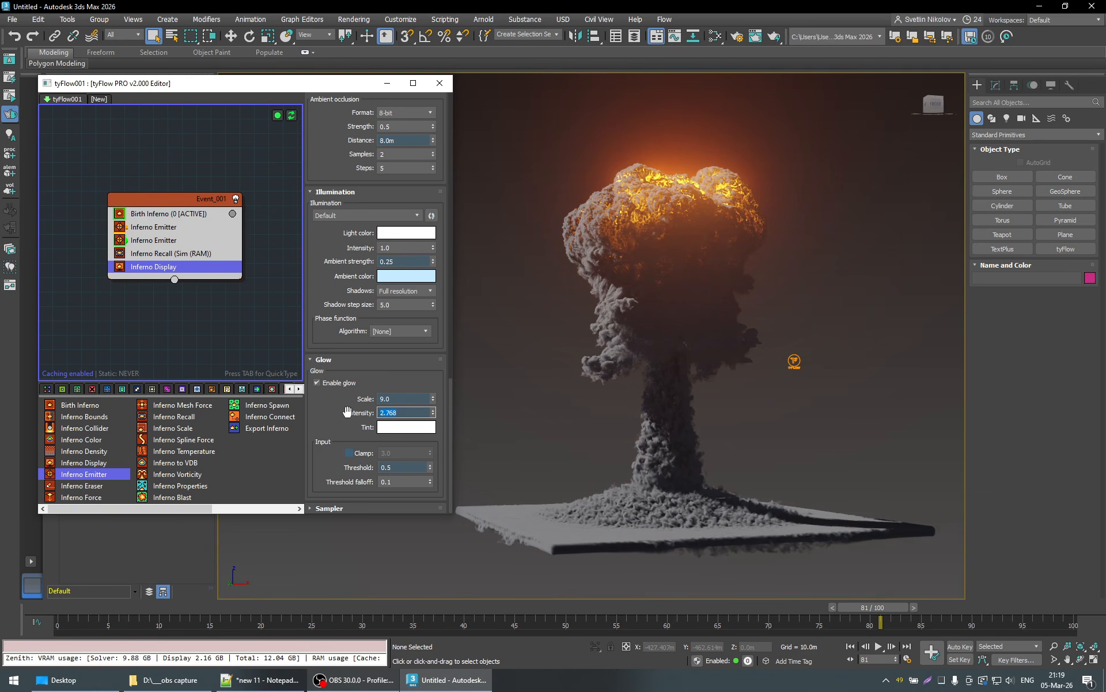
- Set the glow Intensity to 0.25 and the Threshold falloff to 0
type("0.25")
key("Return")
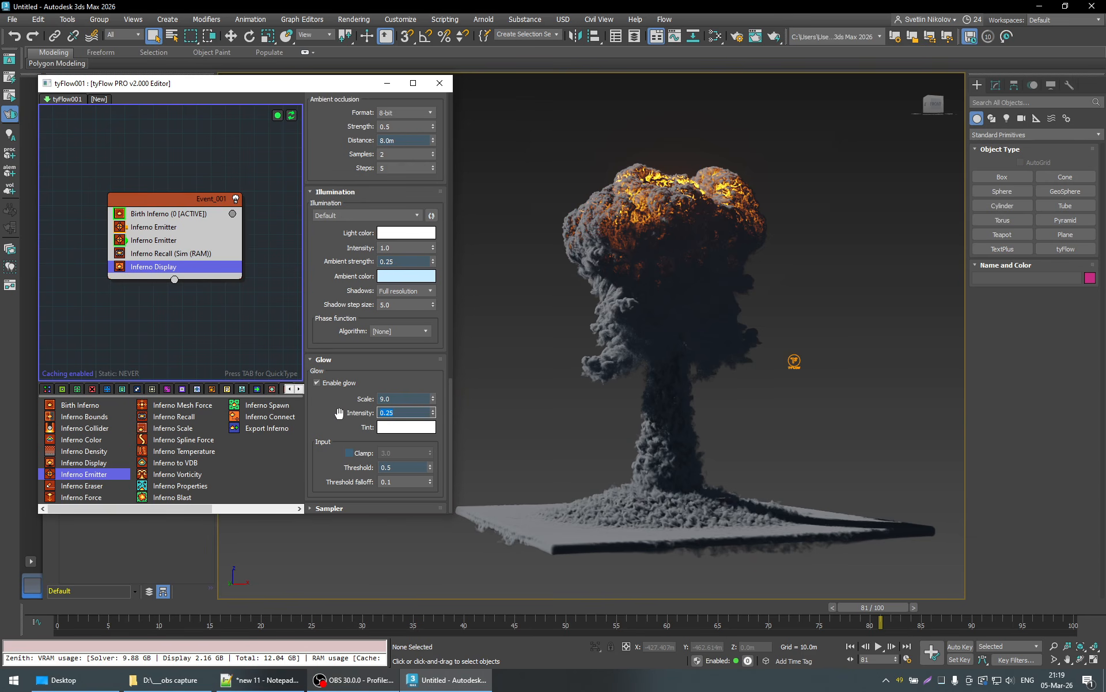
left_click(328, 417)
left_click(398, 481)
type("0")
key("Return")
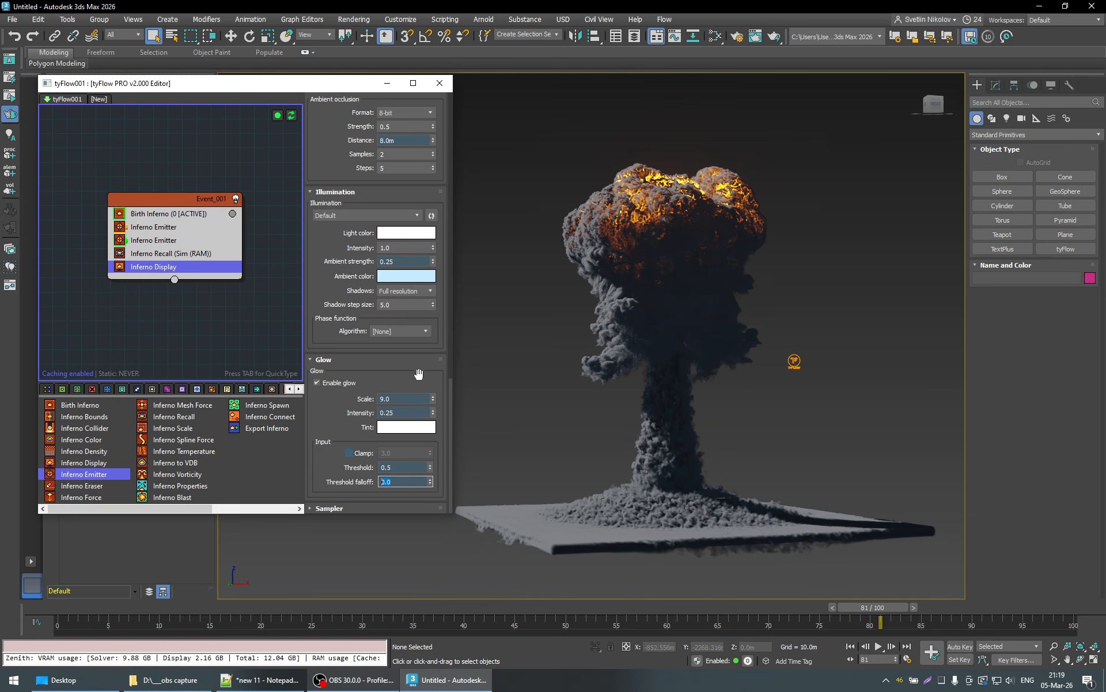
left_click(327, 421)
- Go to frame 67 and try glow Intensity values of 1.0 and 5.0
left_click_drag(880, 606, 734, 608)
left_click_drag(397, 397, 373, 413)
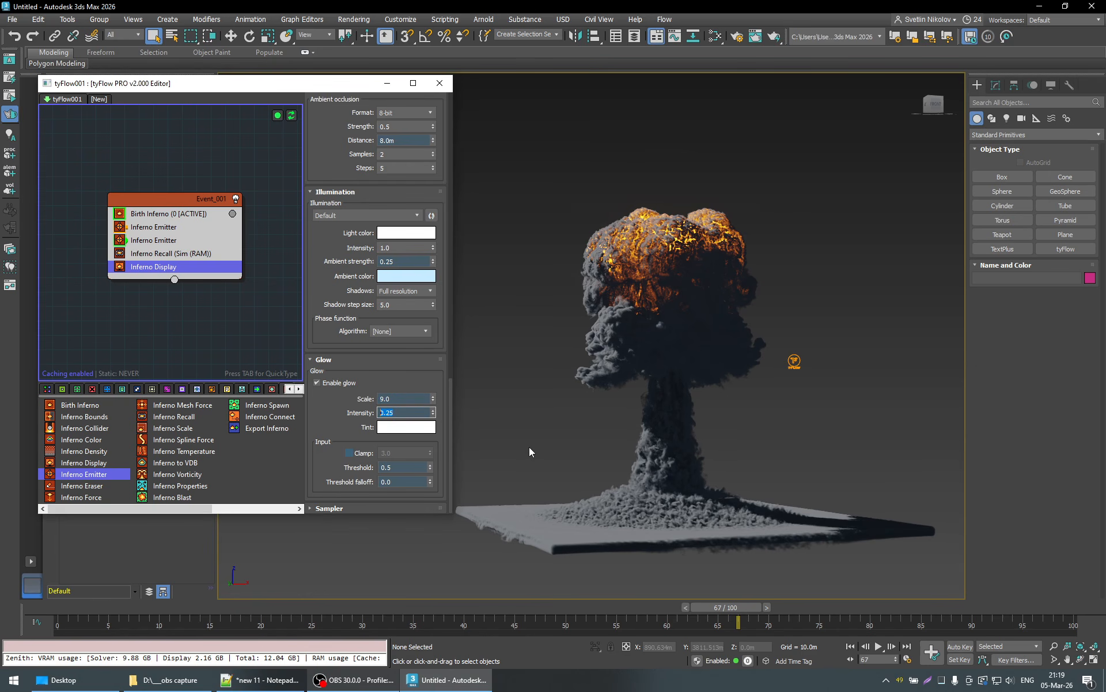
type("1")
key("Return")
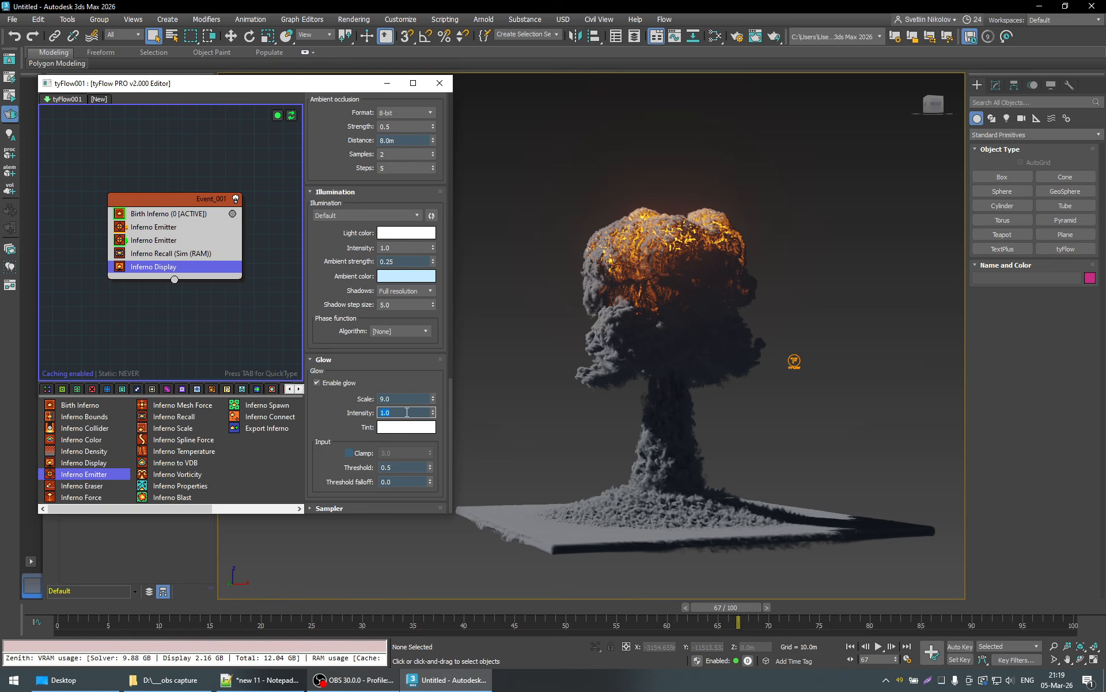
type("5")
key("Return")
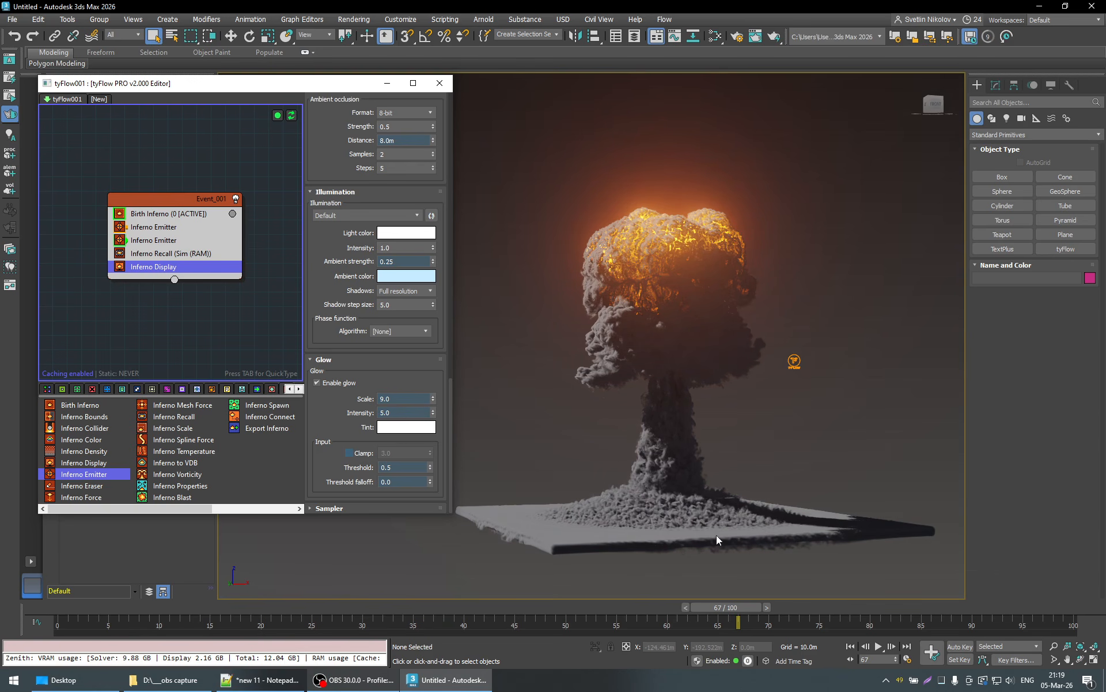
- Try a glow Intensity of 20.0 and view the explosion at frame 75
left_click_drag(405, 414, 284, 420)
key("Return")
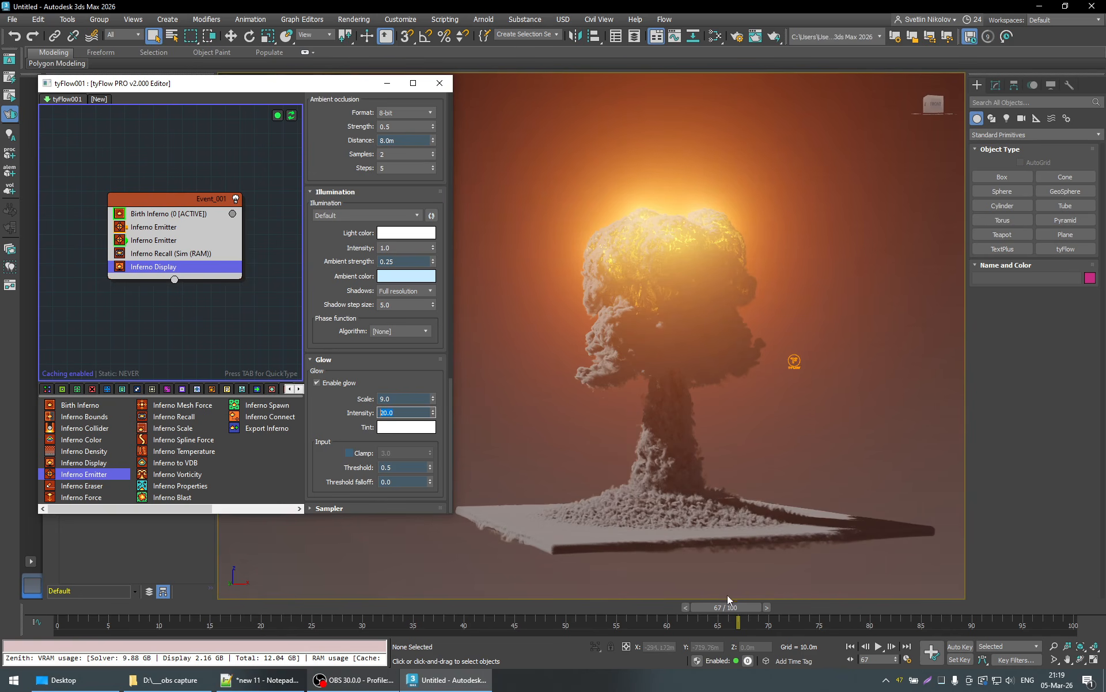
left_click_drag(727, 608, 807, 608)
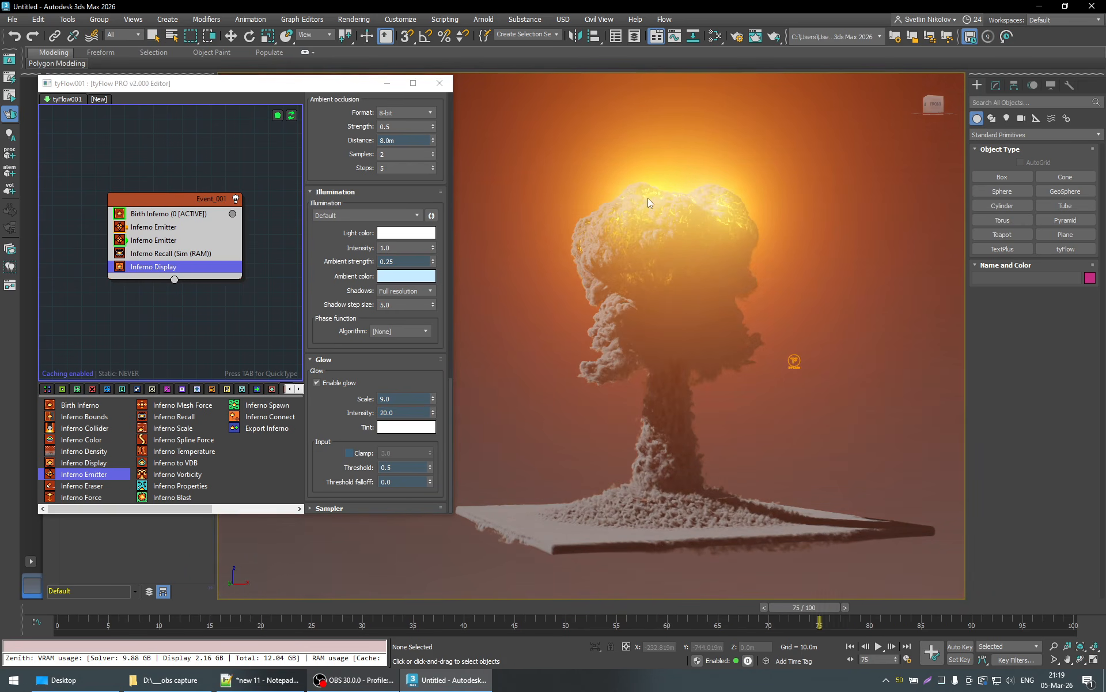
key("q")
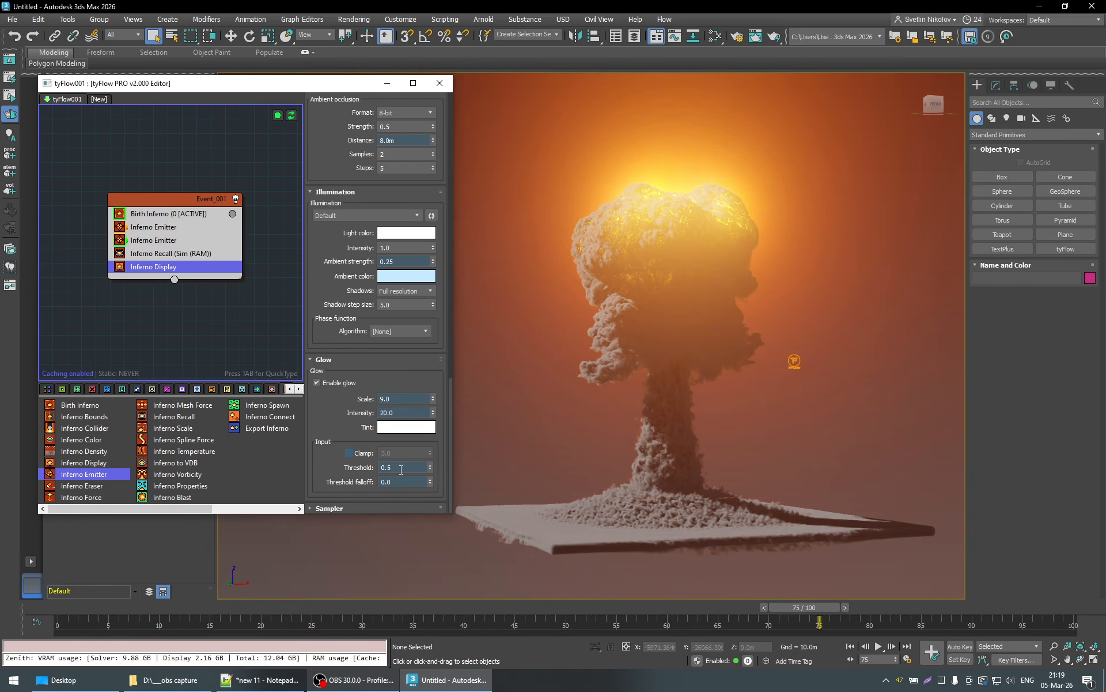
- Try raising the glow Threshold to 3.657, then lower it slightly
left_click_drag(430, 466, 427, 206)
left_click_drag(428, 153, 429, 681)
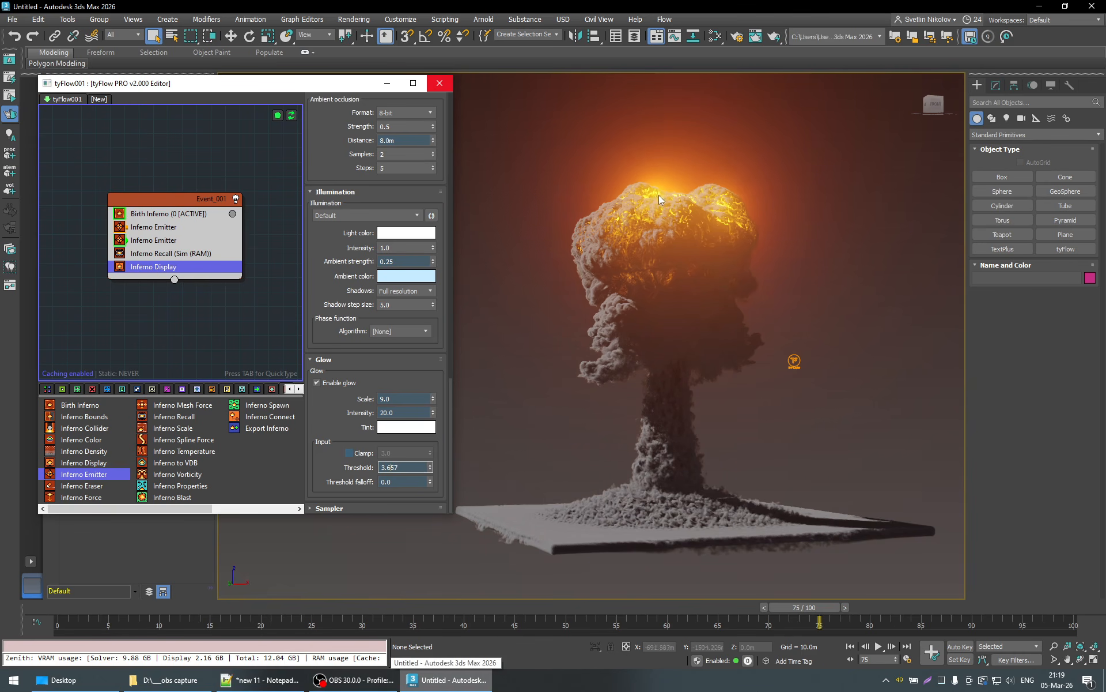
left_click_drag(430, 466, 435, 551)
left_click_drag(431, 467, 438, 572)
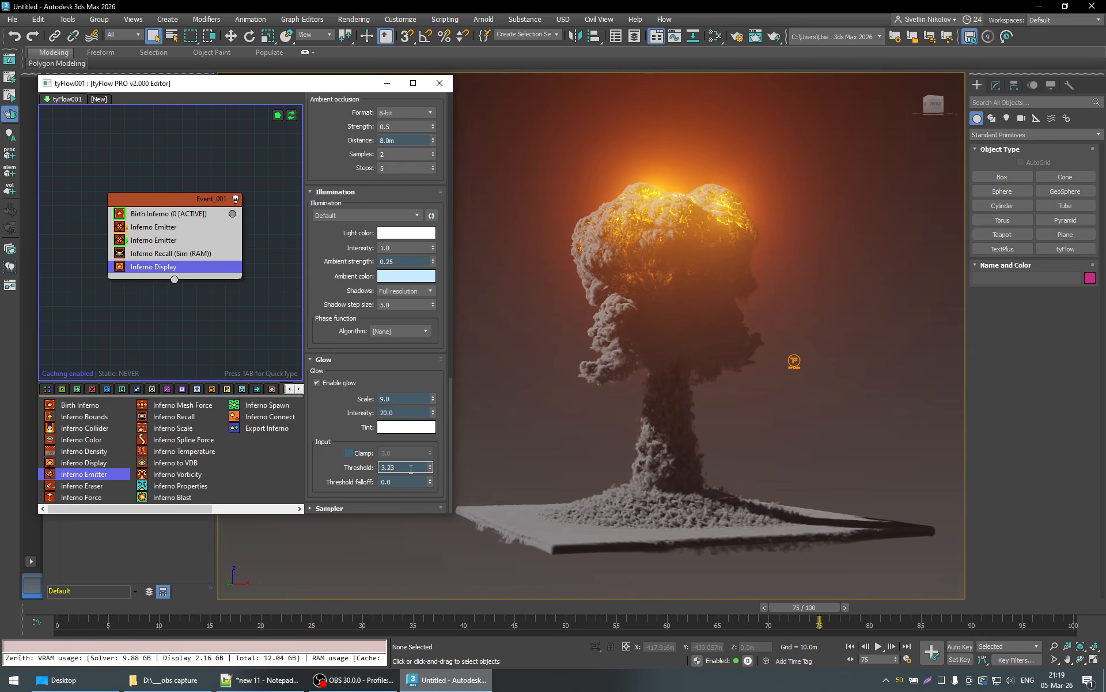
- Try glow Threshold values of 0.4 and lower, then restore the Threshold to 0.5
type("0.4")
key("Return")
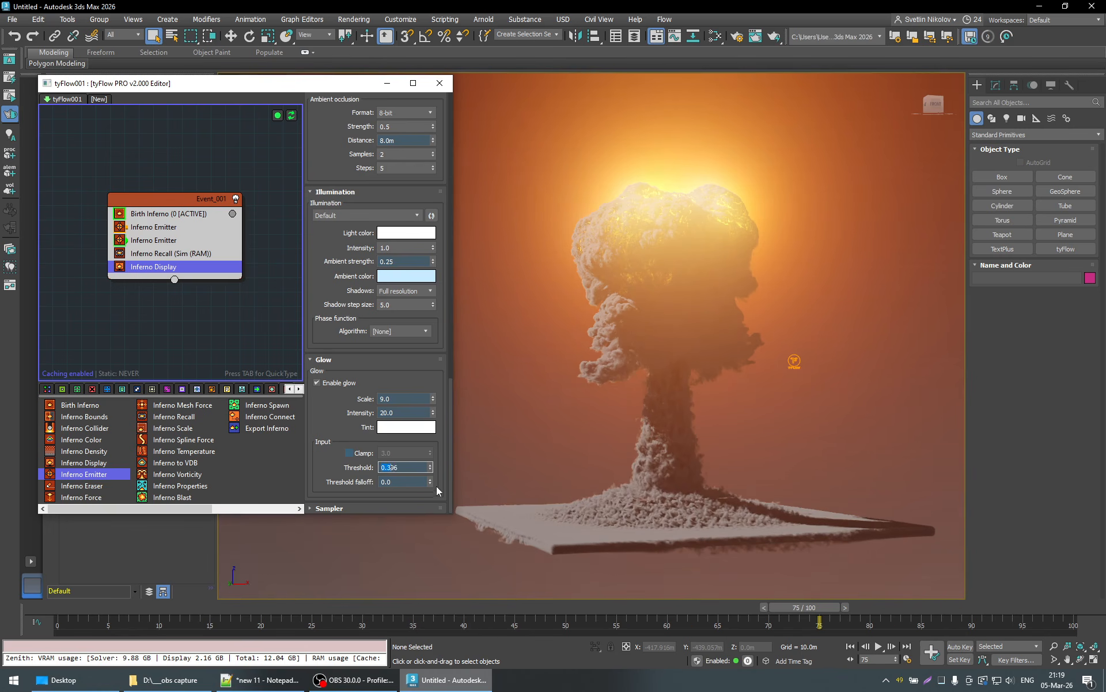
left_click_drag(436, 486, 438, 506)
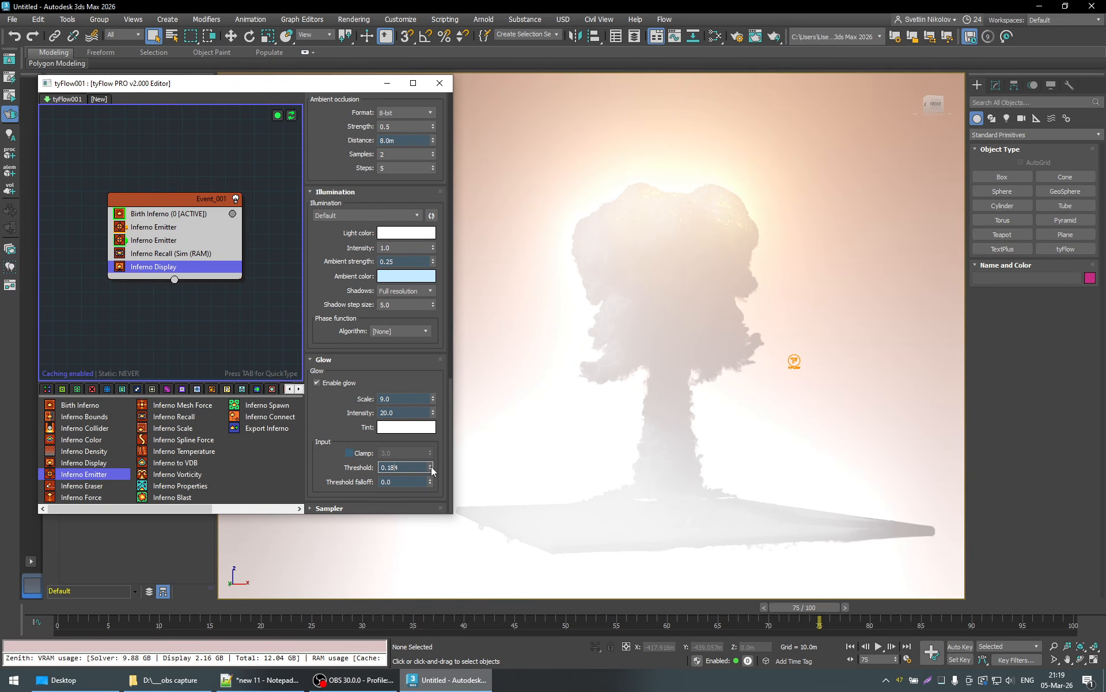
left_click_drag(430, 464, 430, 461)
type("0.5")
key("Return")
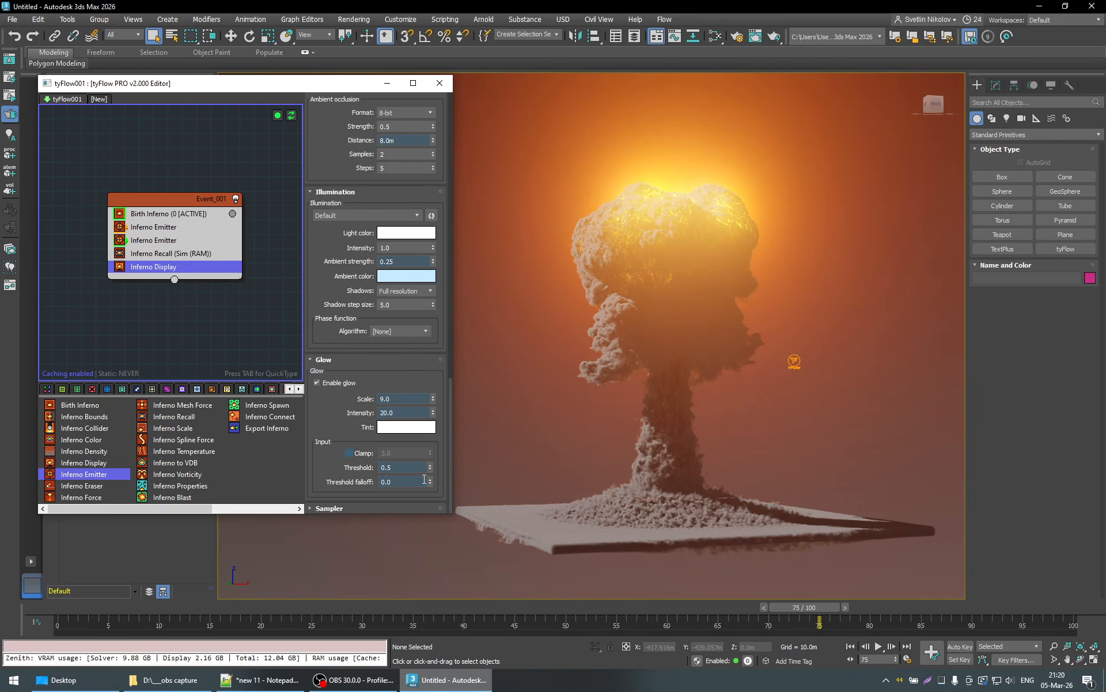
- Set the glow Threshold falloff to 0.131 and the Intensity to 10
mouse_move(431, 481)
left_mouse_down()
mouse_move(438, 379)
mouse_move(444, 524)
mouse_move(440, 479)
mouse_move(441, 494)
left_mouse_up()
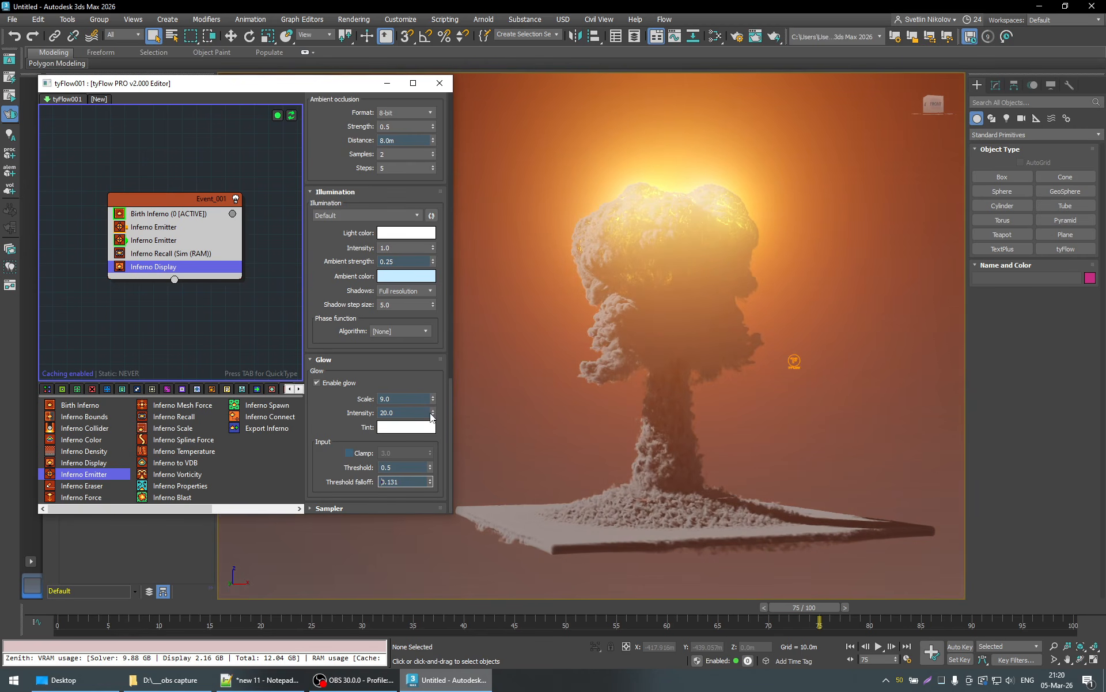
left_click_drag(433, 414, 434, 440)
type("10")
key("Return")
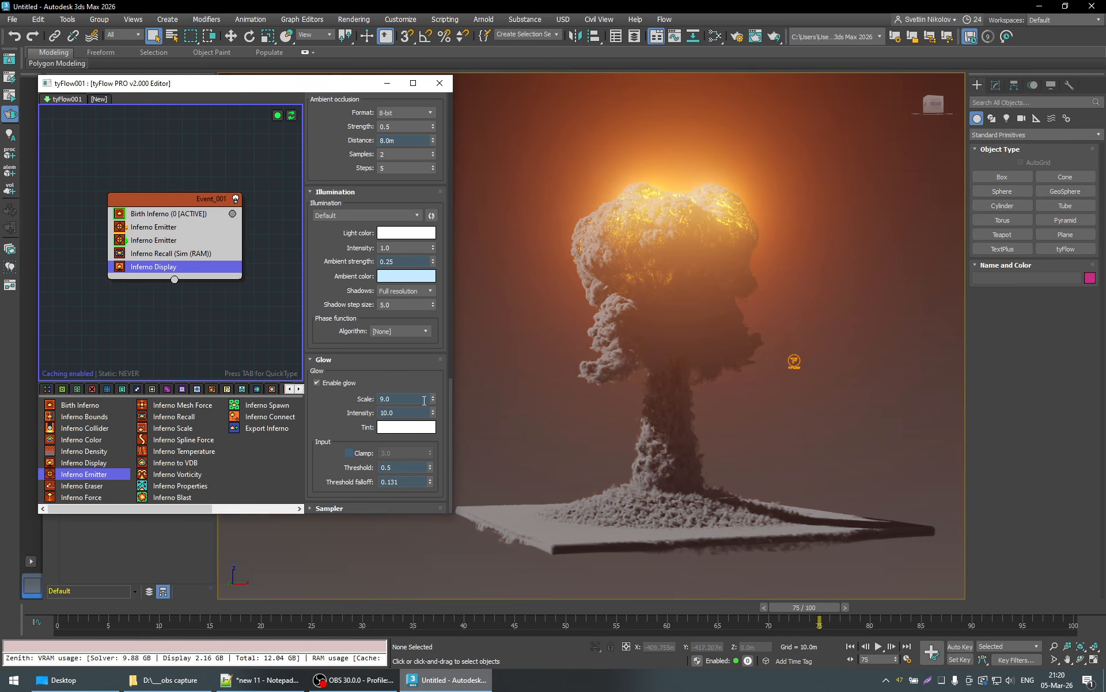
- Try lowering the glow Scale to 1.424 and 1.326, viewing frame 67, then restore the Scale to 9.0
left_click_drag(433, 397, 439, 332)
left_click_drag(455, 385, 578, 400)
left_click_drag(436, 407, 444, 431)
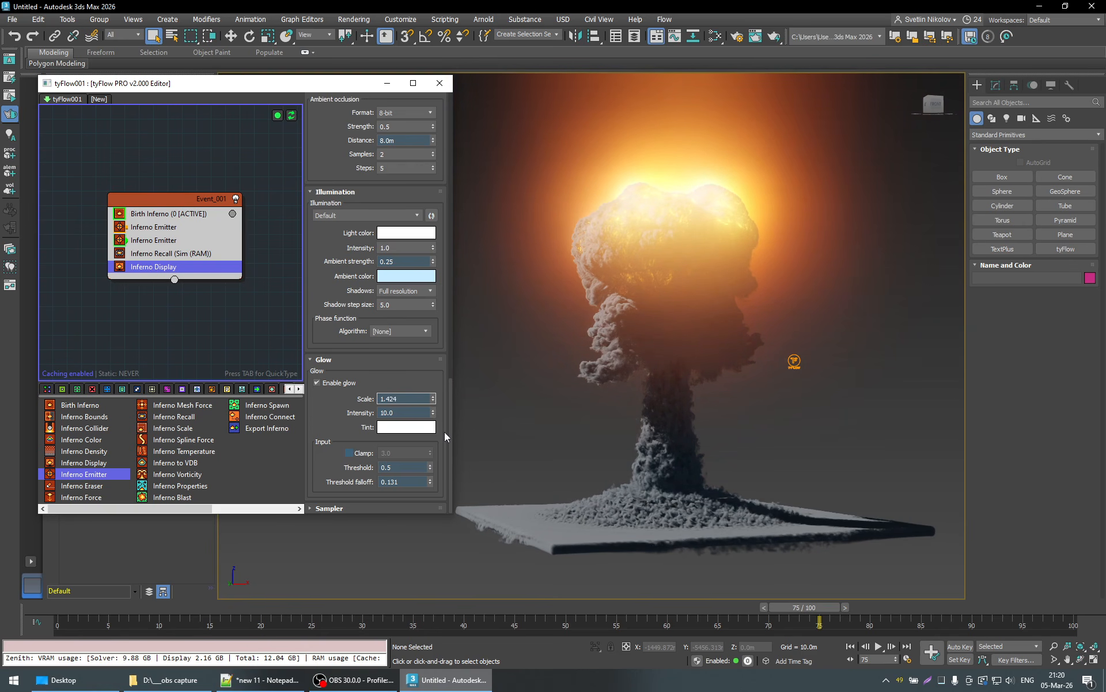
left_click_drag(803, 605, 729, 608)
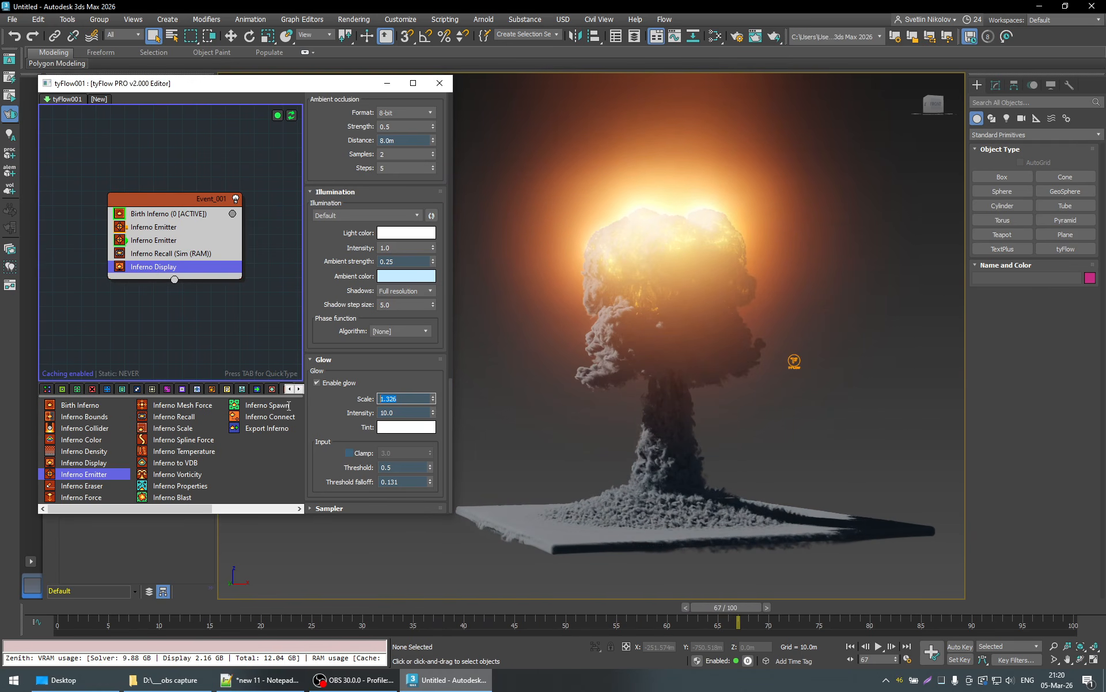
type("3.0")
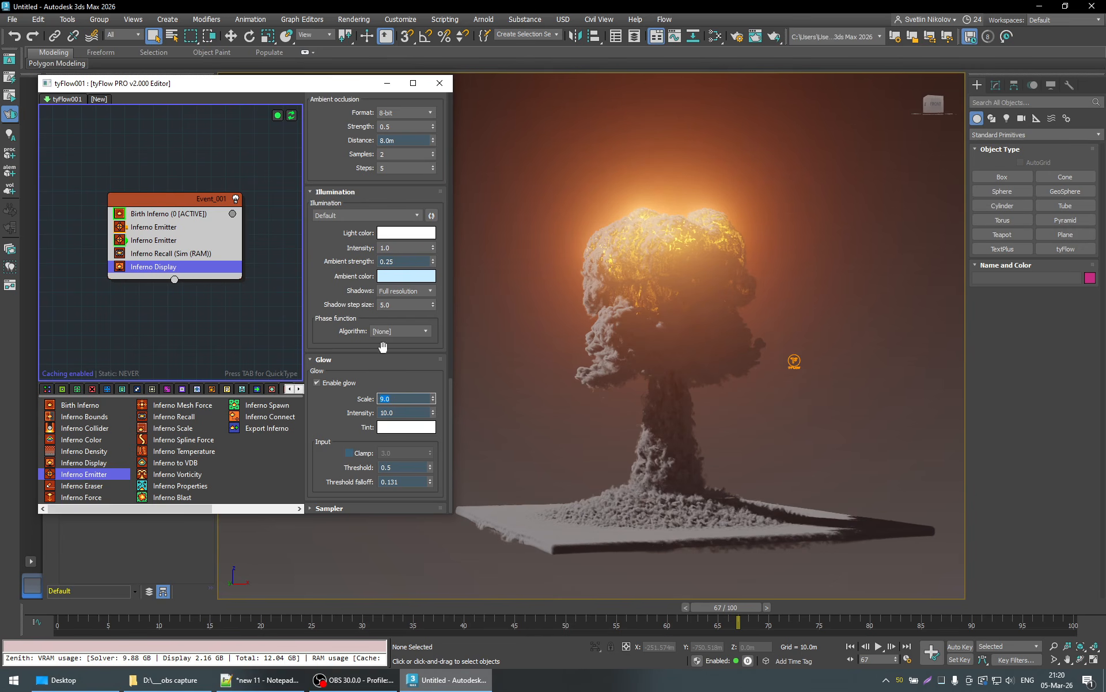
type("9")
key("Return")
- Go to frame 38, try a glow Threshold of 0.464, and restore it to 0.5
left_click_drag(737, 608, 459, 611)
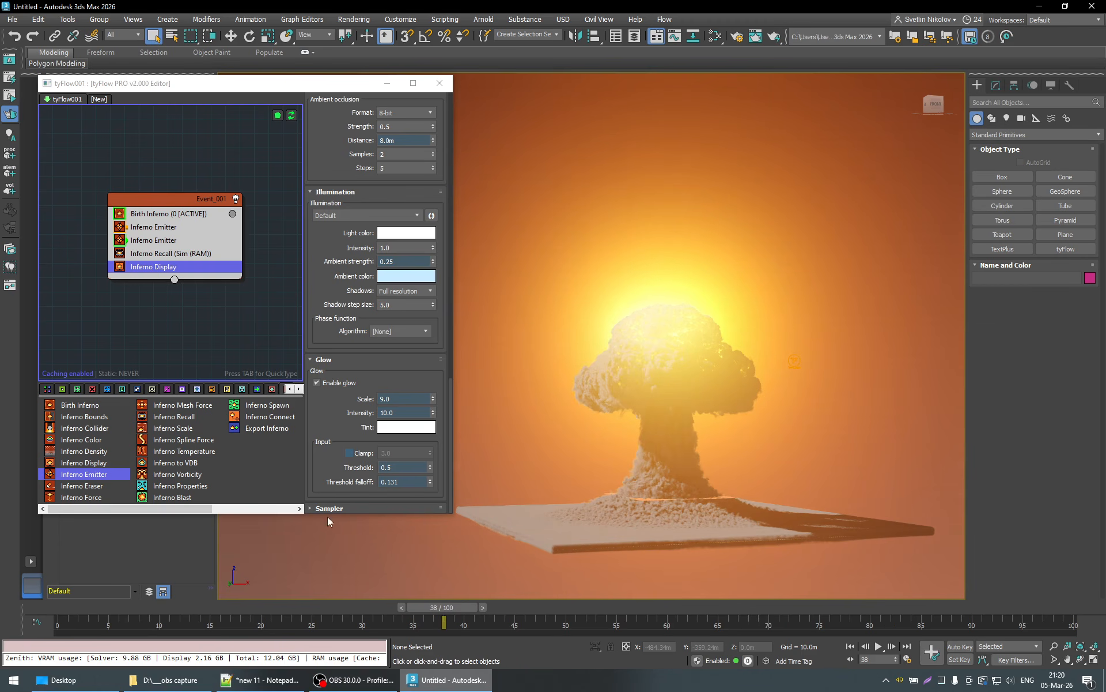
mouse_move(429, 467)
left_mouse_down()
mouse_move(431, 482)
mouse_move(431, 473)
left_mouse_up()
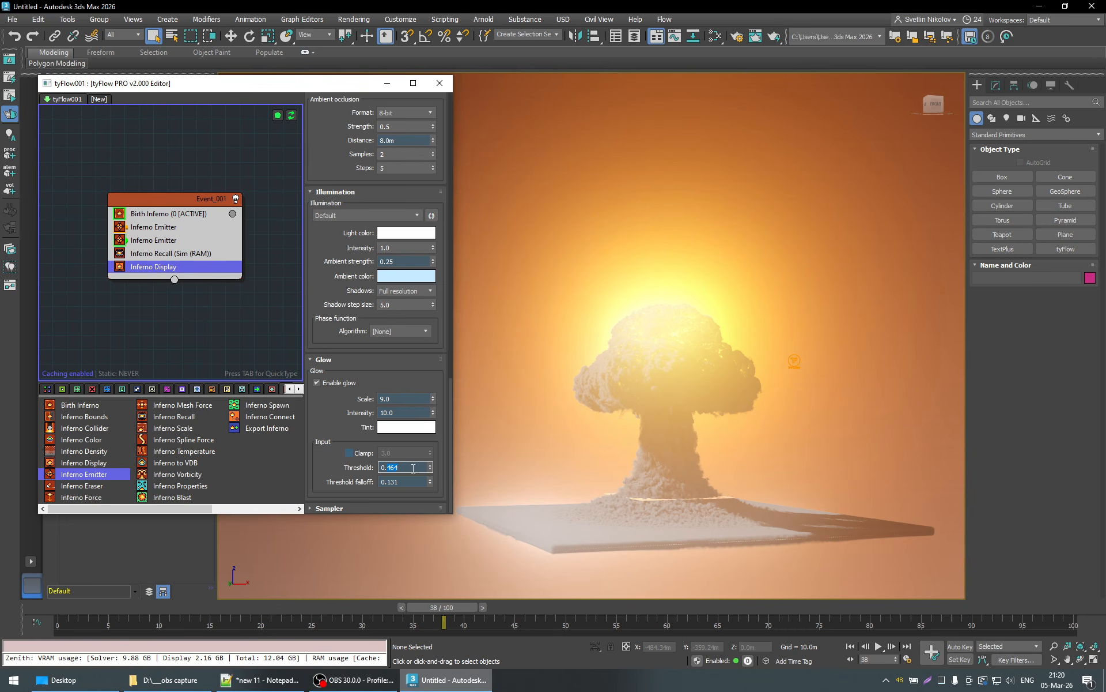
type("0.5")
key("Return")
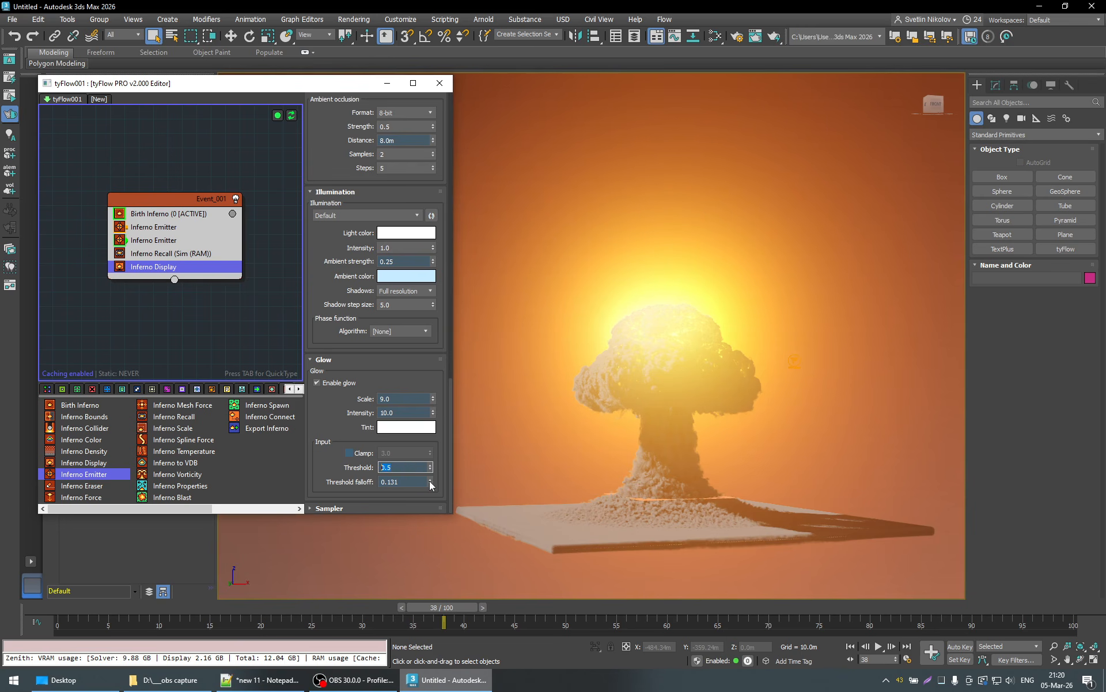
- Set the glow Threshold falloff to 0 and the Intensity to 3.0, then check the glow at frame 54
left_click_drag(429, 480, 434, 508)
left_click_drag(434, 416, 458, 591)
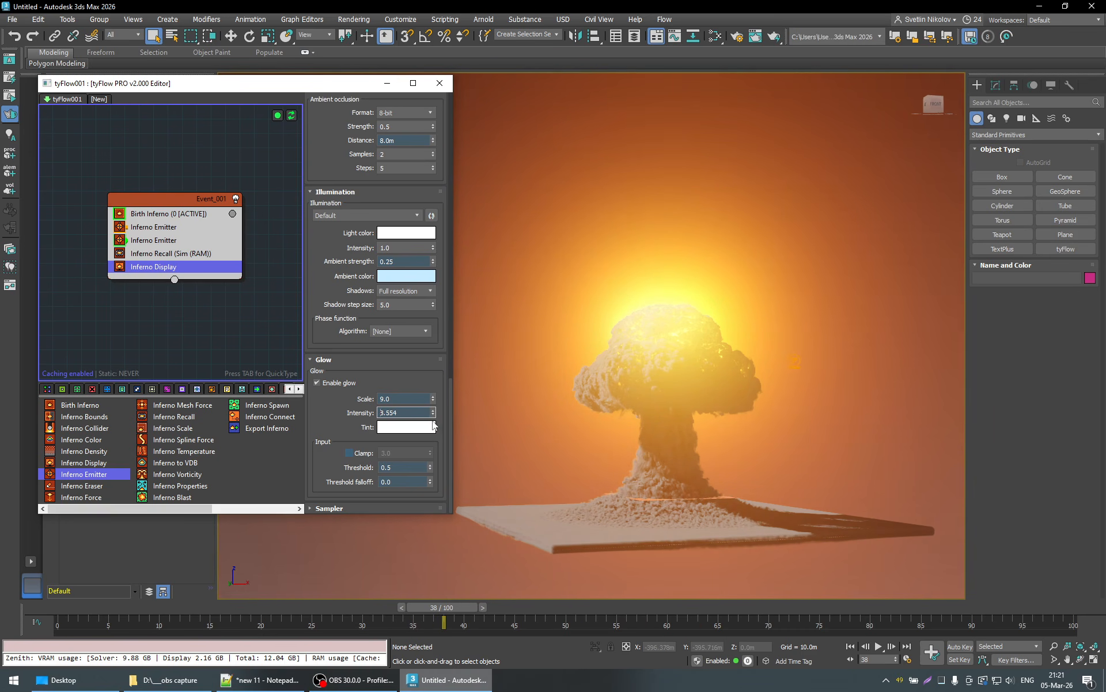
left_click_drag(434, 414, 449, 531)
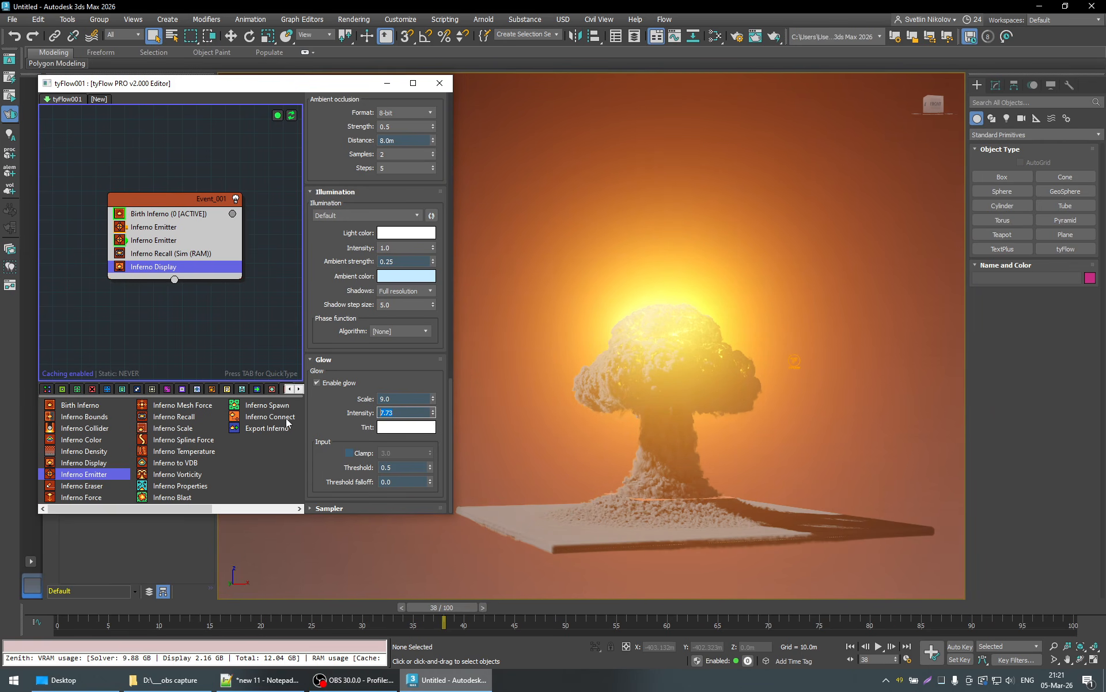
type("3")
key("Return")
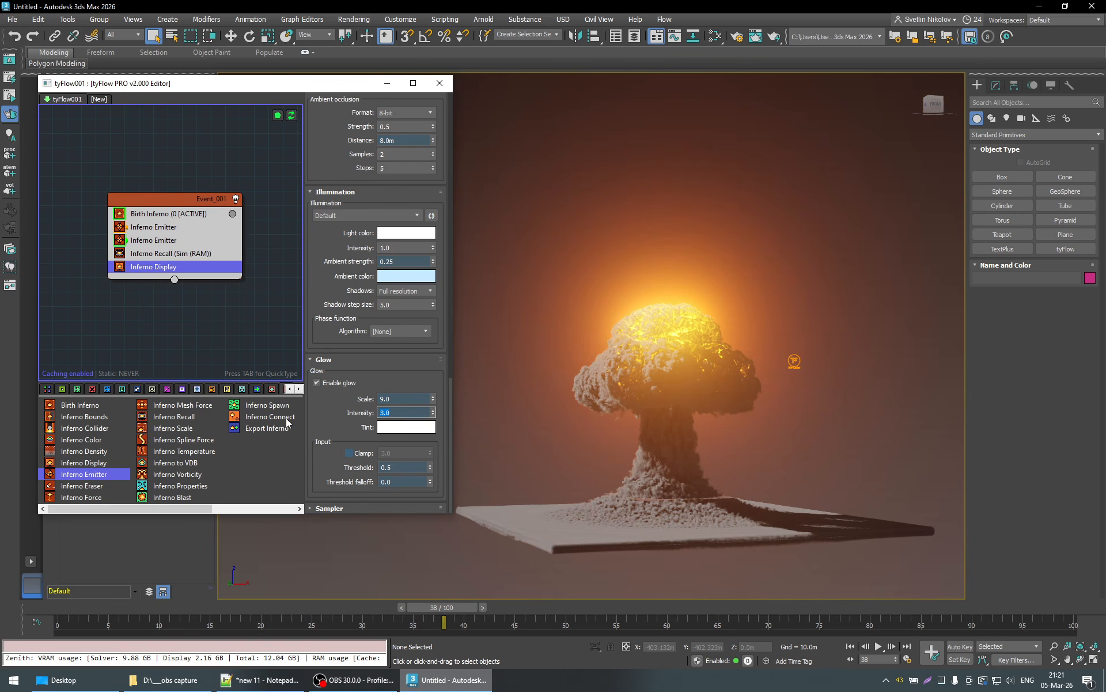
left_click_drag(443, 622, 609, 610)
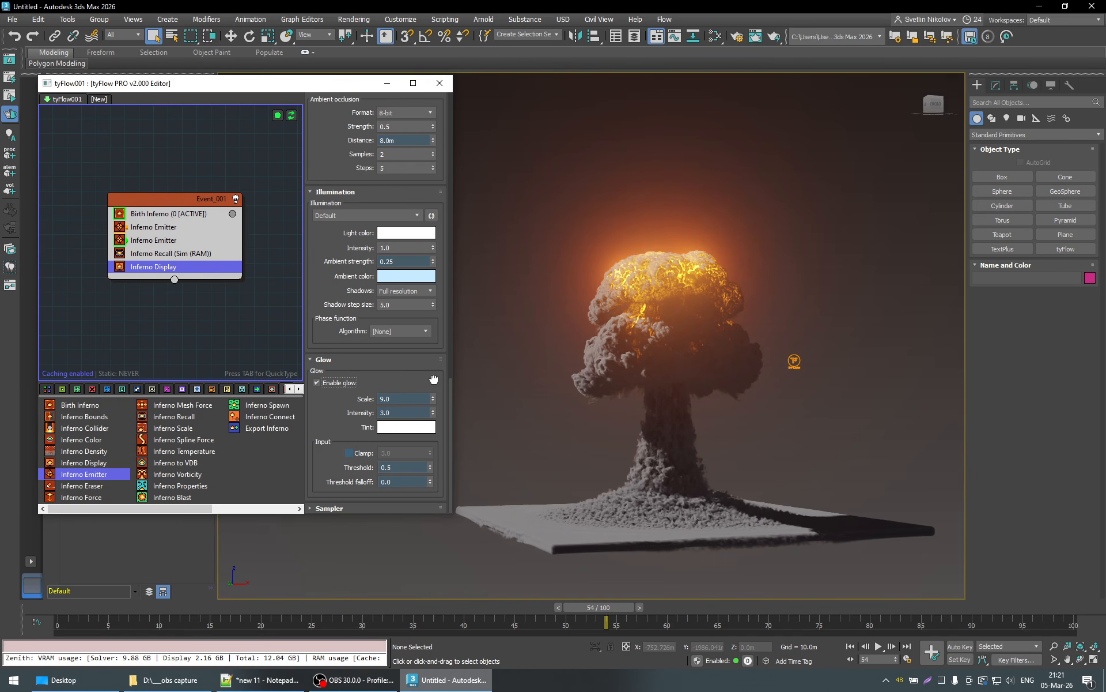
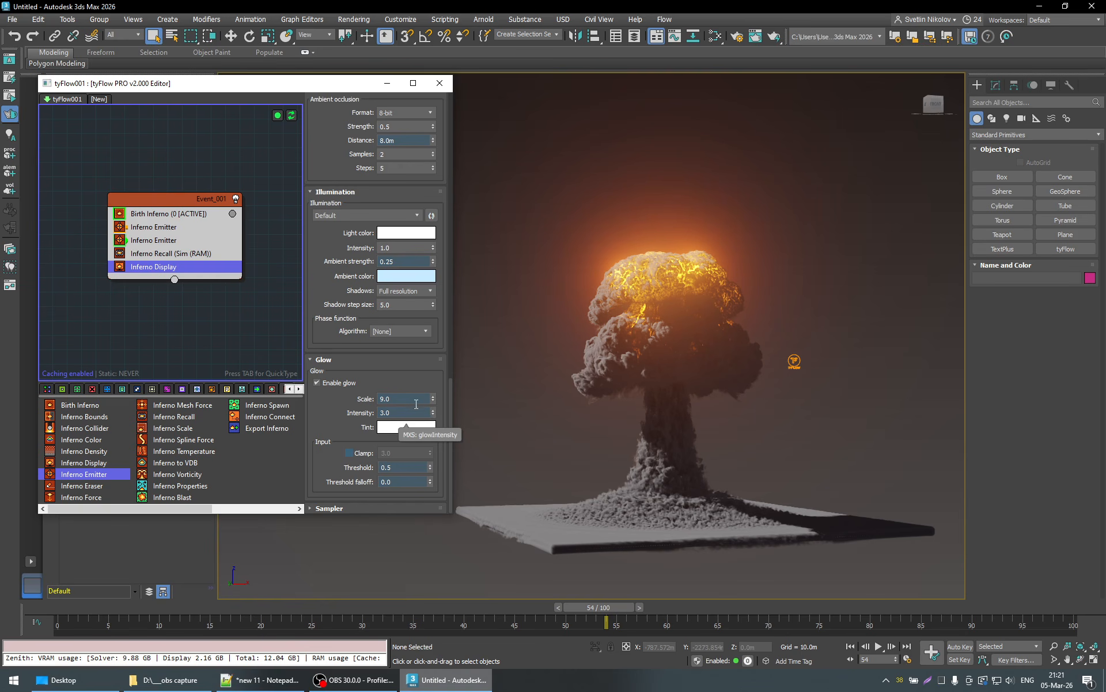
- Try a glow scale of 12.0 and raise it to 20.0 for the Inferno Display
left_click_drag(397, 399, 325, 395)
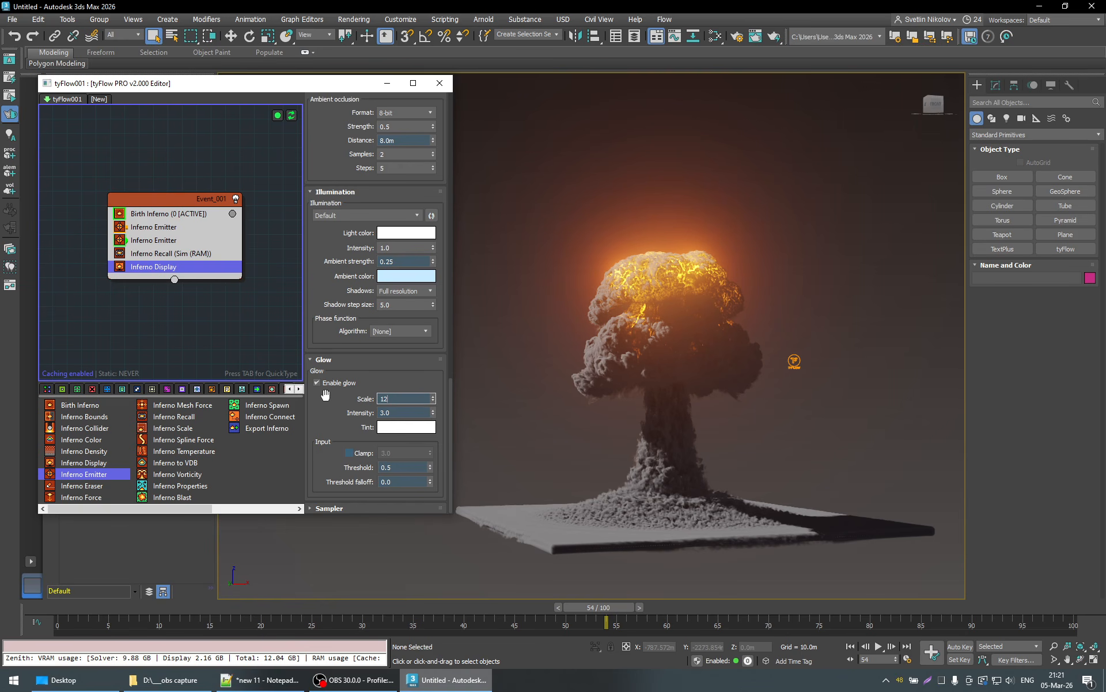
type("12")
key("Return")
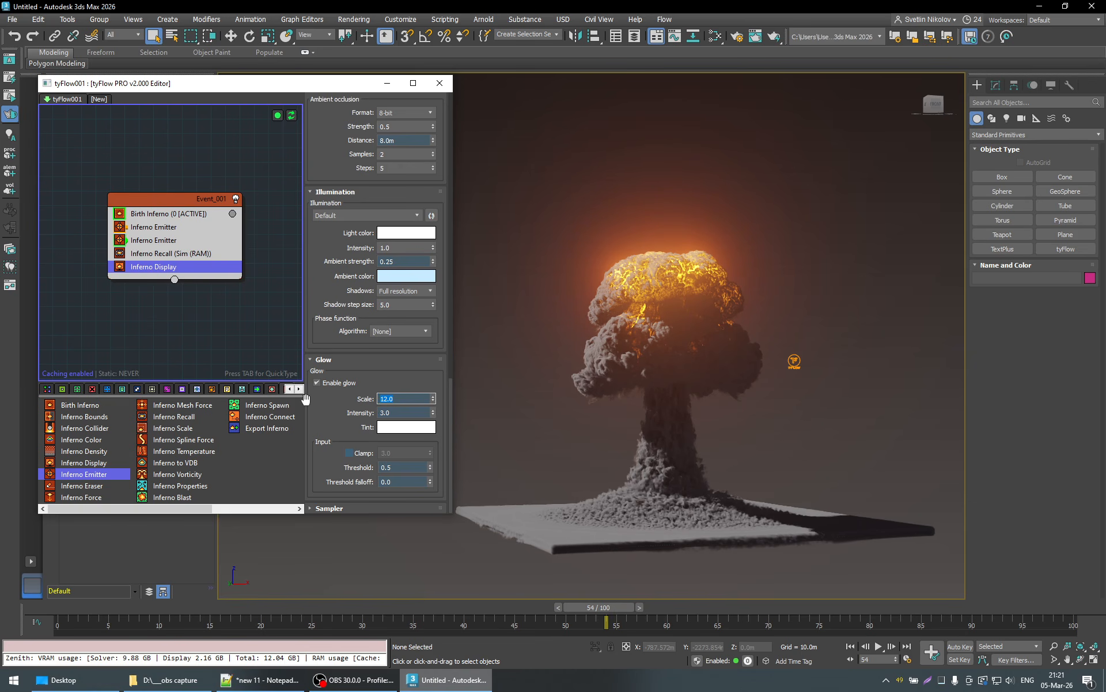
type("20")
key("Return")
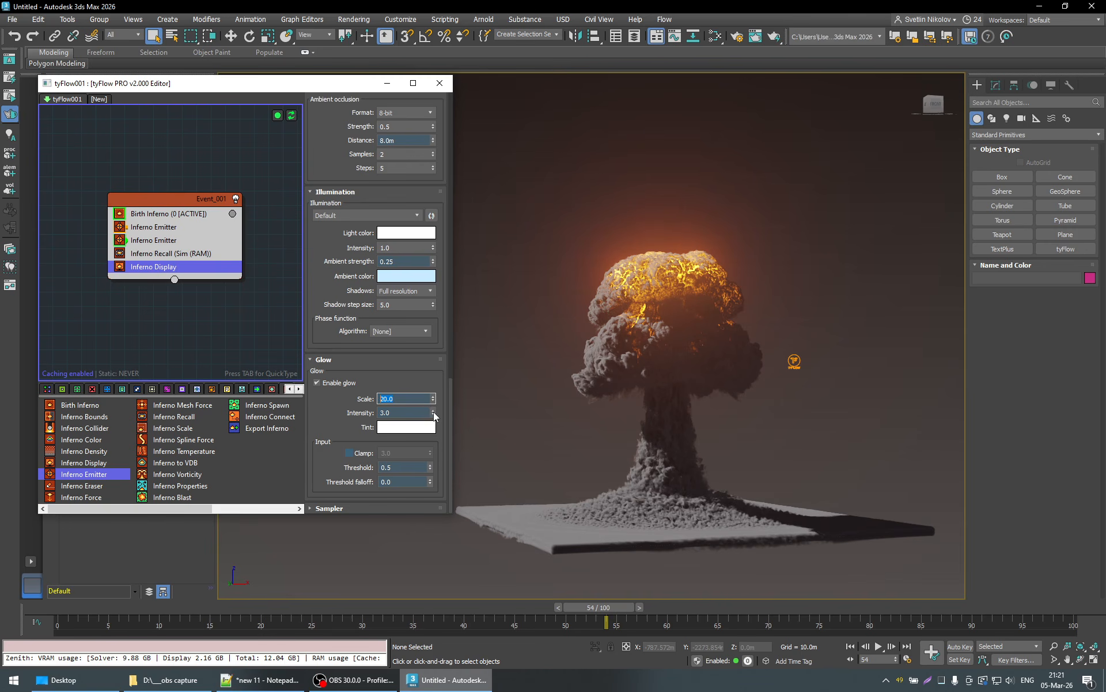
- Set the glow intensity of the Inferno Display to 10.0
left_click_drag(434, 412, 433, 398)
left_click_drag(424, 311, 422, 218)
double_click(406, 415)
type("10")
key("Return")
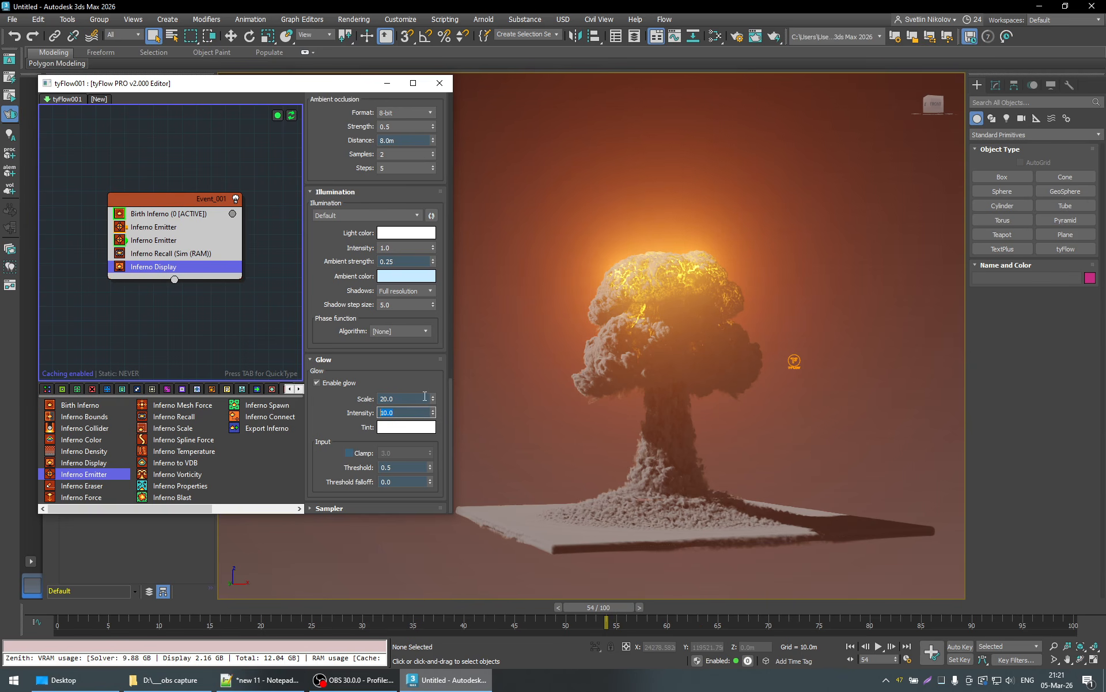
- At frame 23, set the glow scale to 10.0 and the glow intensity to 5.0
left_click_drag(590, 607, 289, 618)
left_click_drag(404, 399, 316, 401)
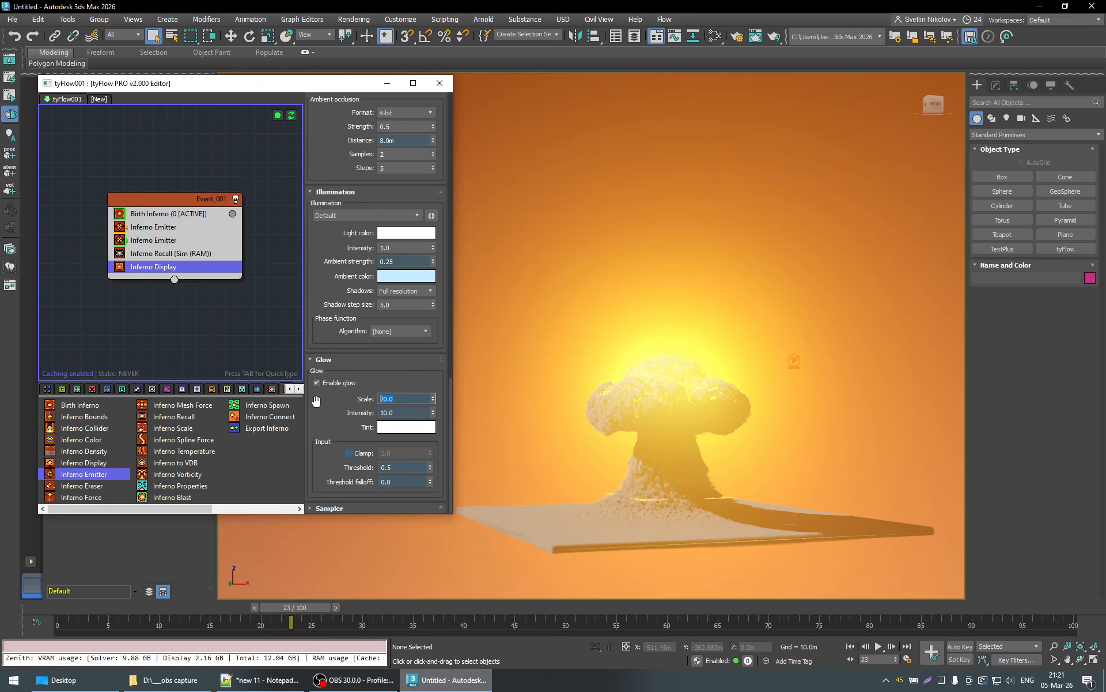
type("10")
key("Tab")
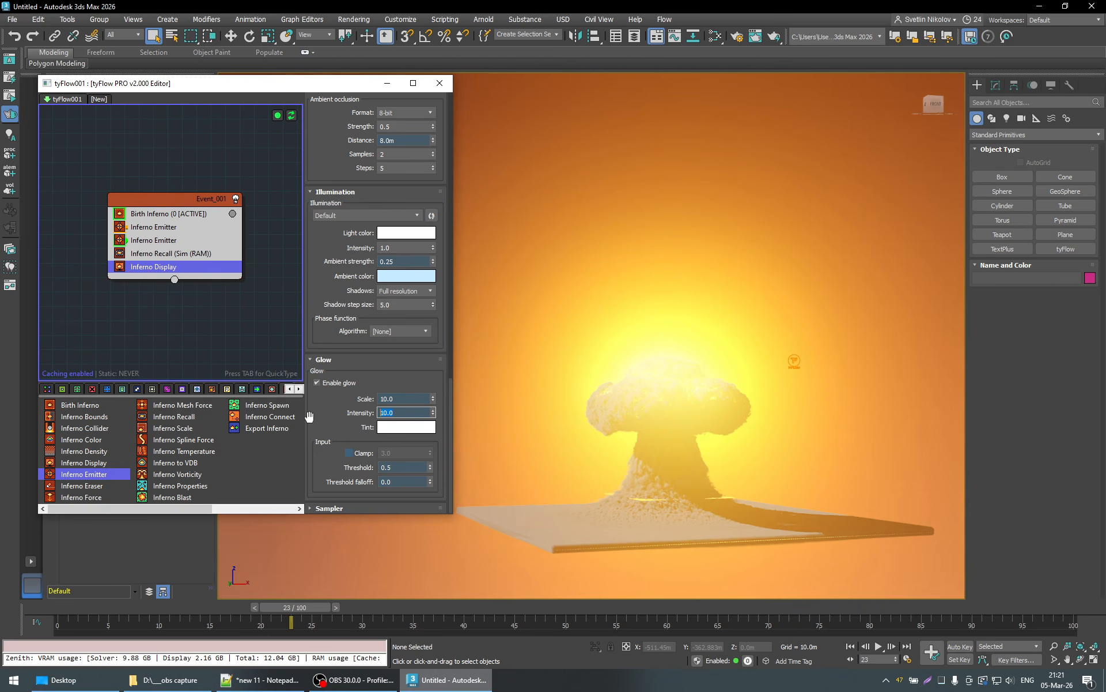
type("5")
key("Return")
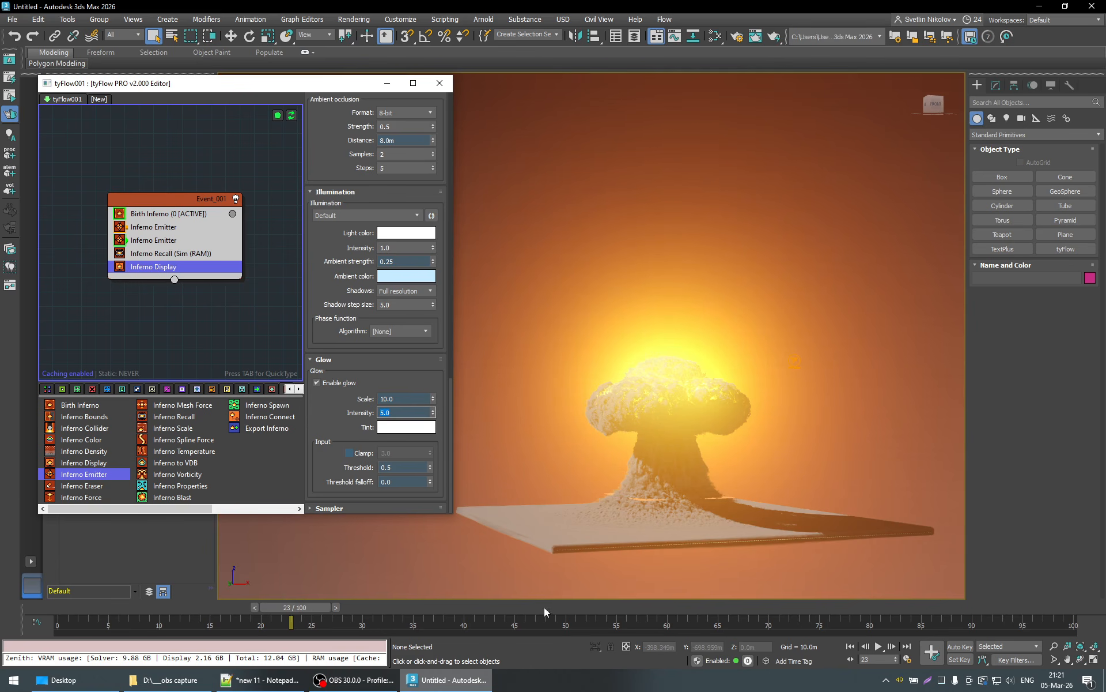
- Examine the explosion's glow at frame 58, both from the side and from a higher angle
left_click_drag(302, 606, 440, 621)
left_click_drag(536, 626, 642, 621)
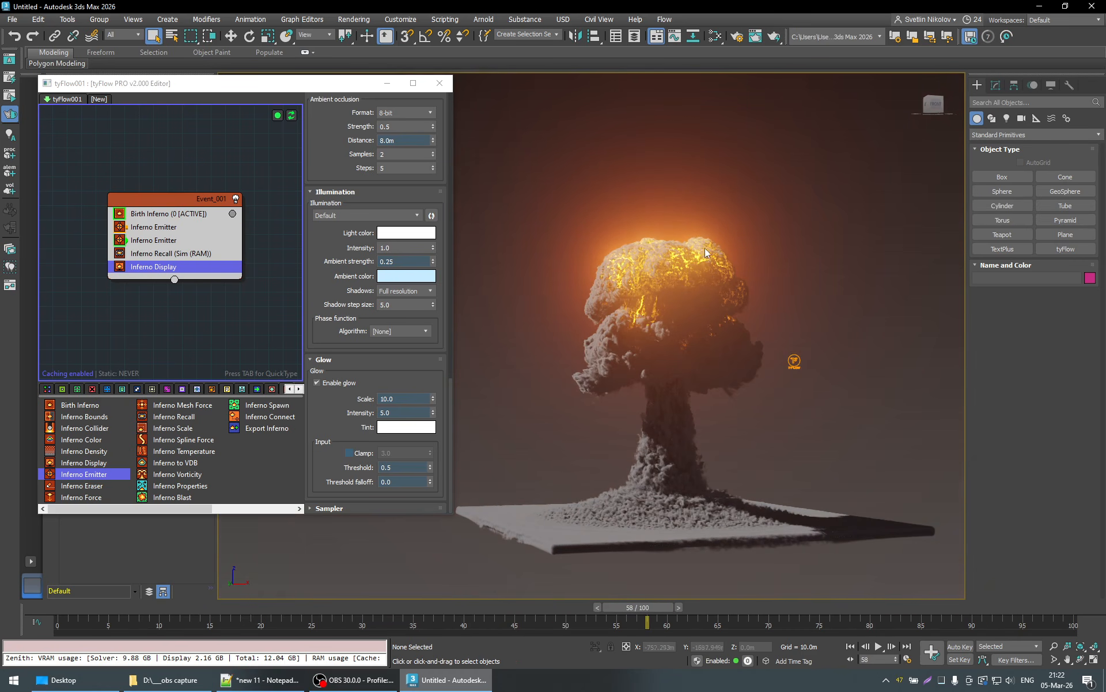
middle_click_drag(688, 259, 620, 278, "alt")
middle_click_drag(719, 285, 804, 326, "alt")
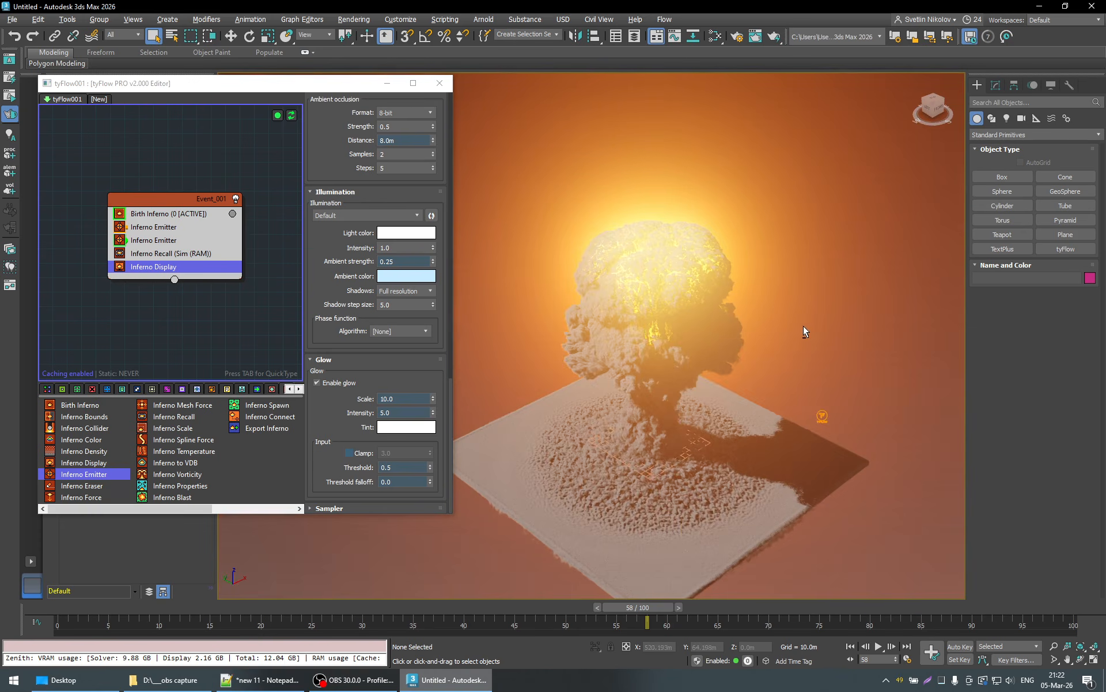
- Turn the glow off to inspect the unlit fireball between frames 58 and 79, and turn it back on
left_click(318, 383)
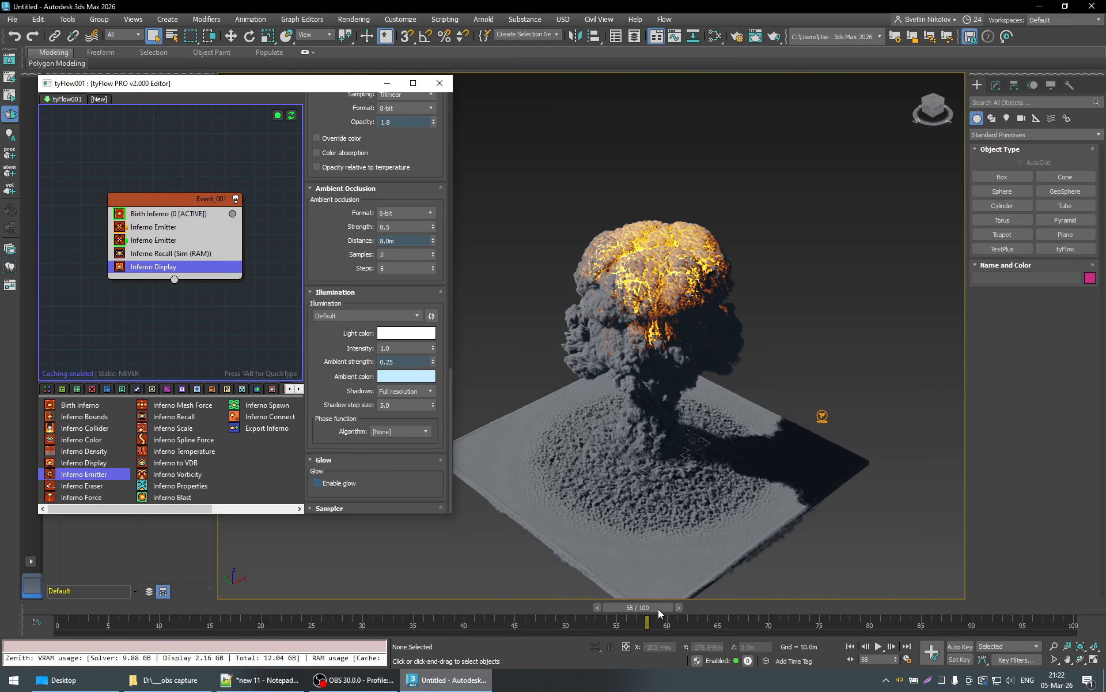
left_click_drag(658, 609, 893, 610)
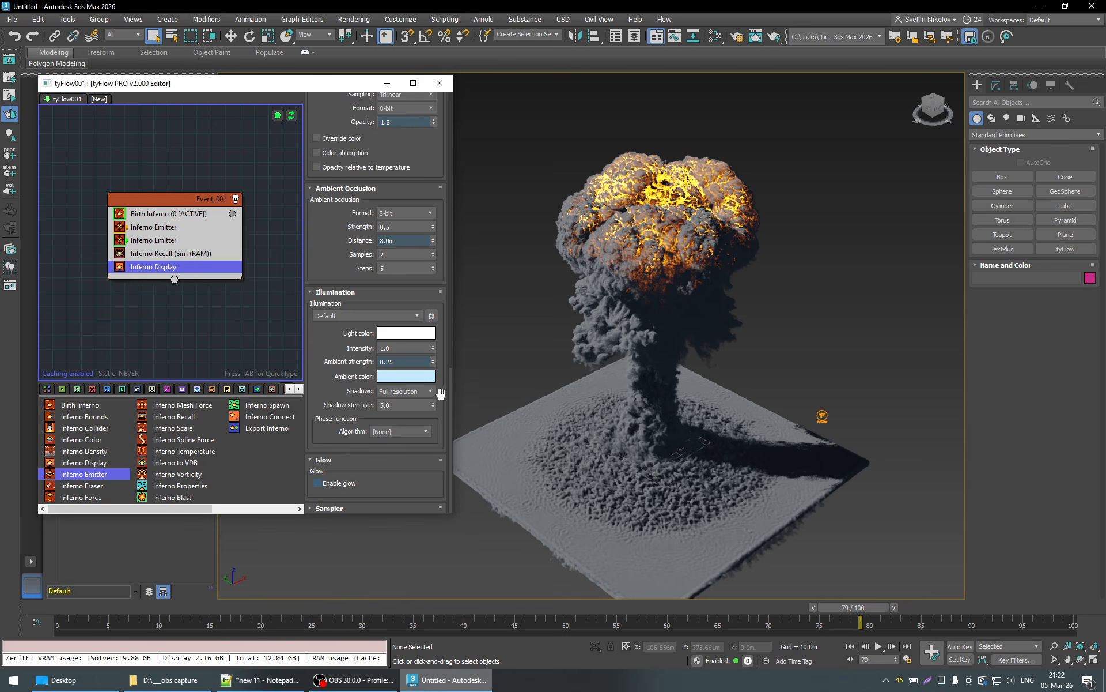
left_click_drag(887, 607, 690, 608)
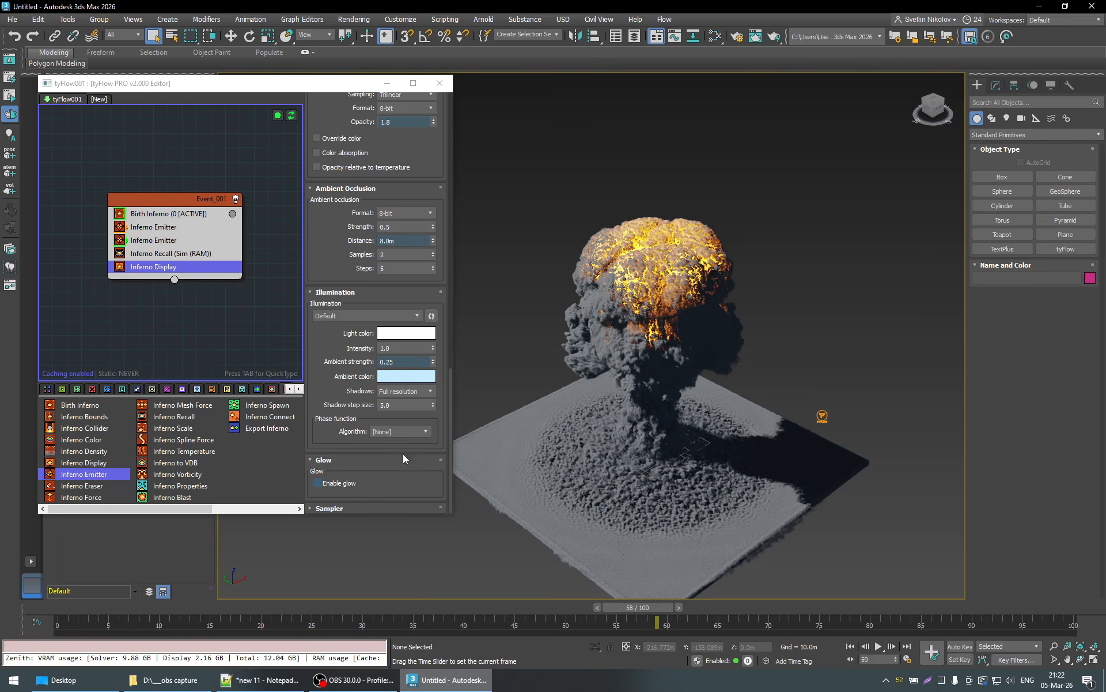
left_click(333, 484)
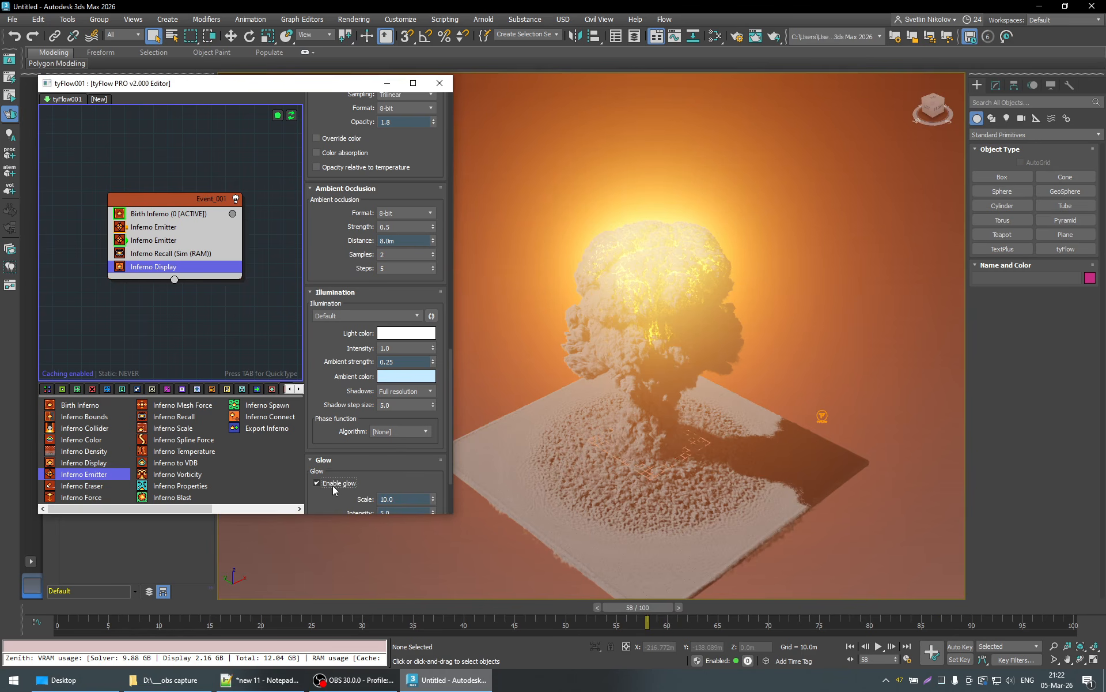
- Set the glow scale to 4.0 and its intensity to 1.0, and review the explosion from the early frames to frame 79
scroll(412, 449, "down", 4)
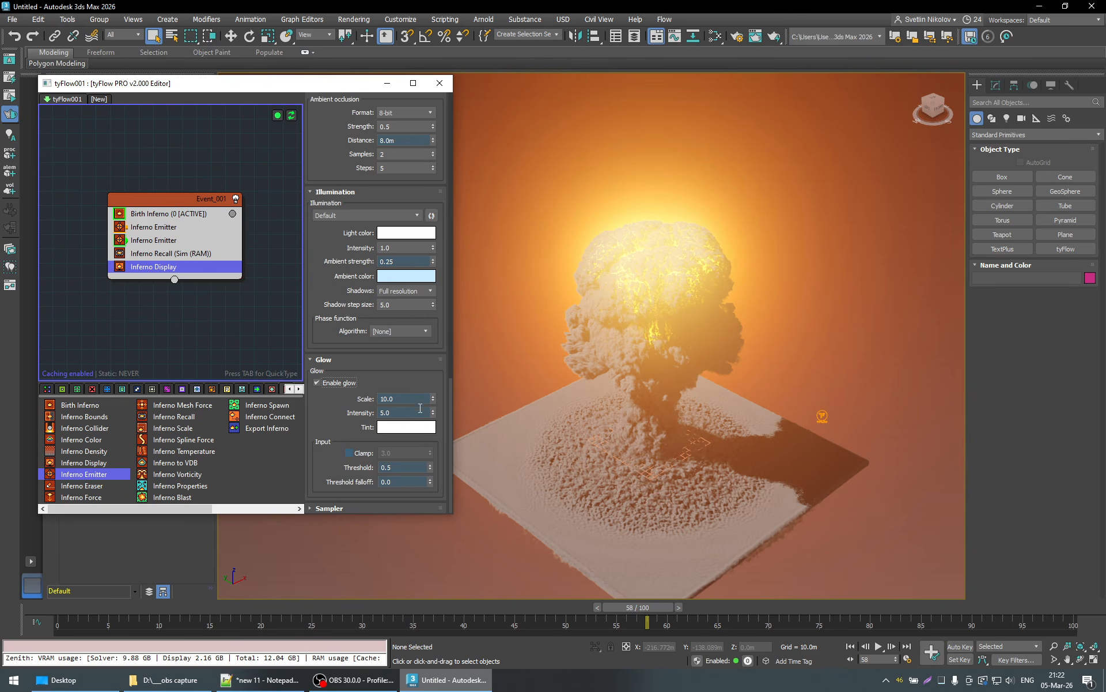
left_click(403, 398)
type("4")
key("Return")
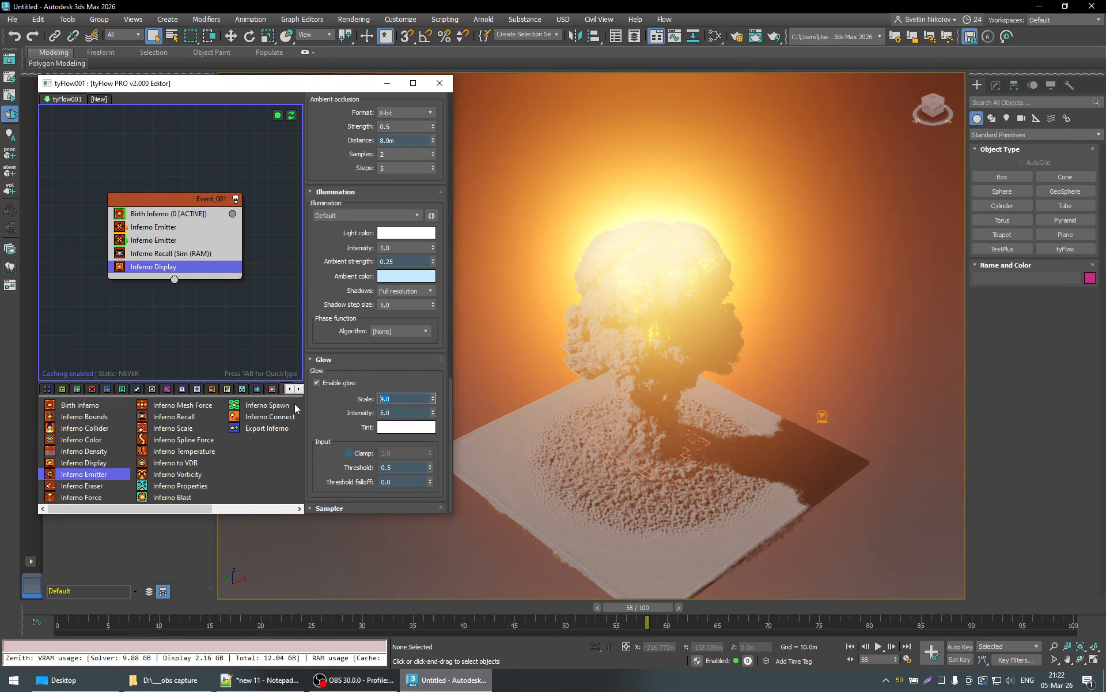
left_click(391, 413)
type("1")
key("Return")
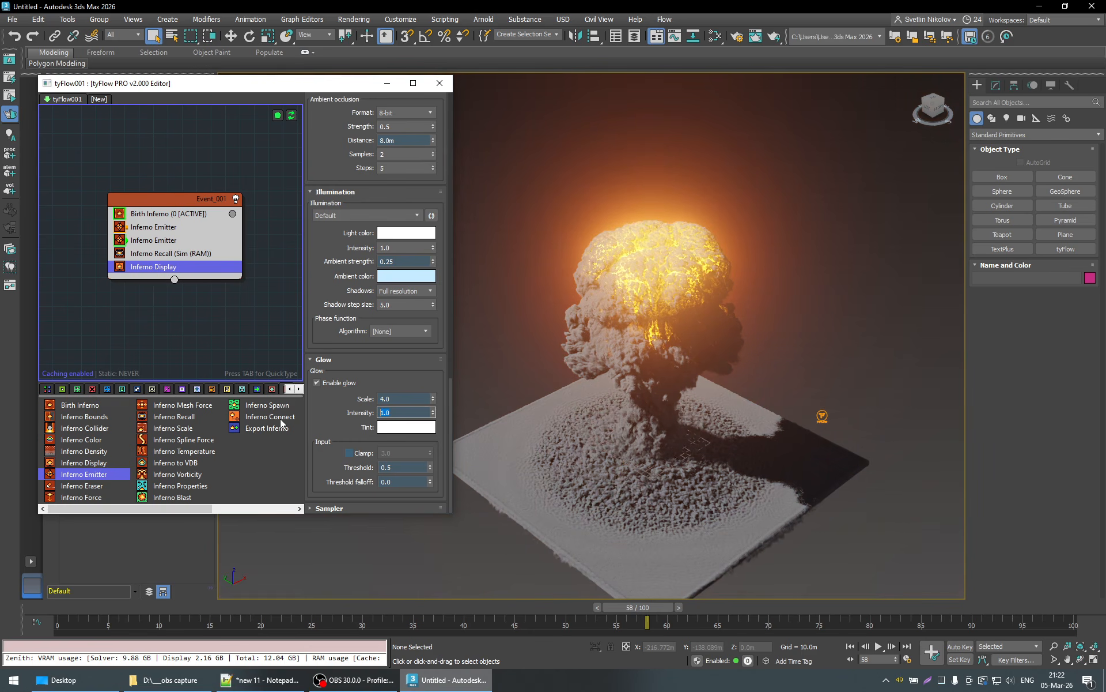
left_click_drag(615, 610, 232, 613)
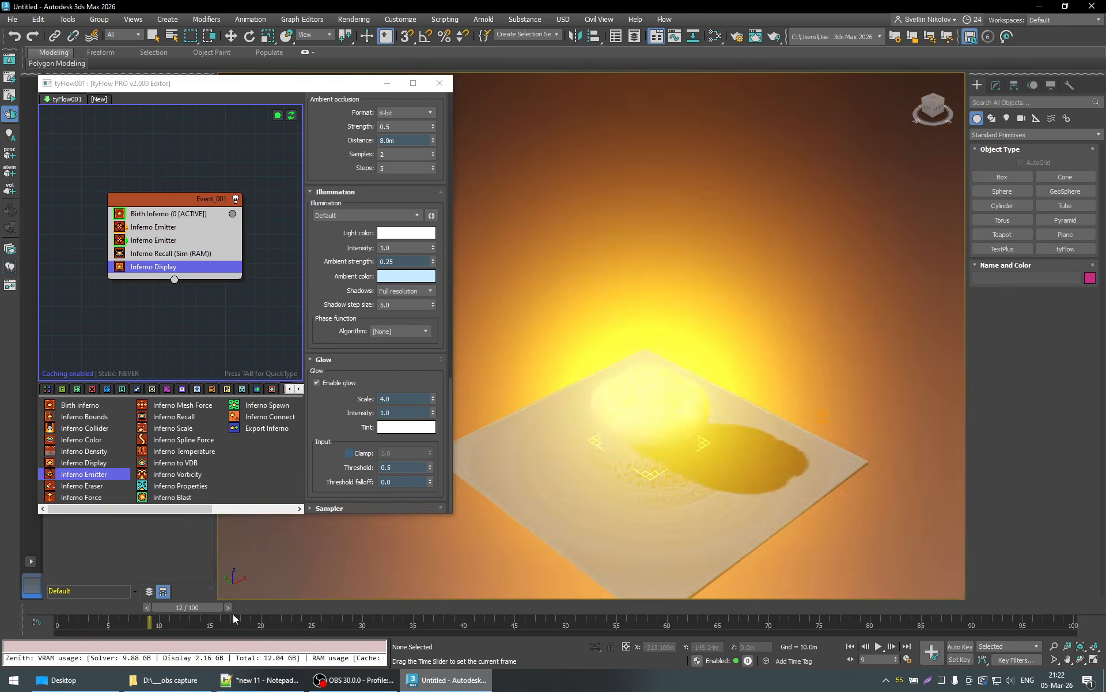
left_click_drag(304, 614, 762, 593)
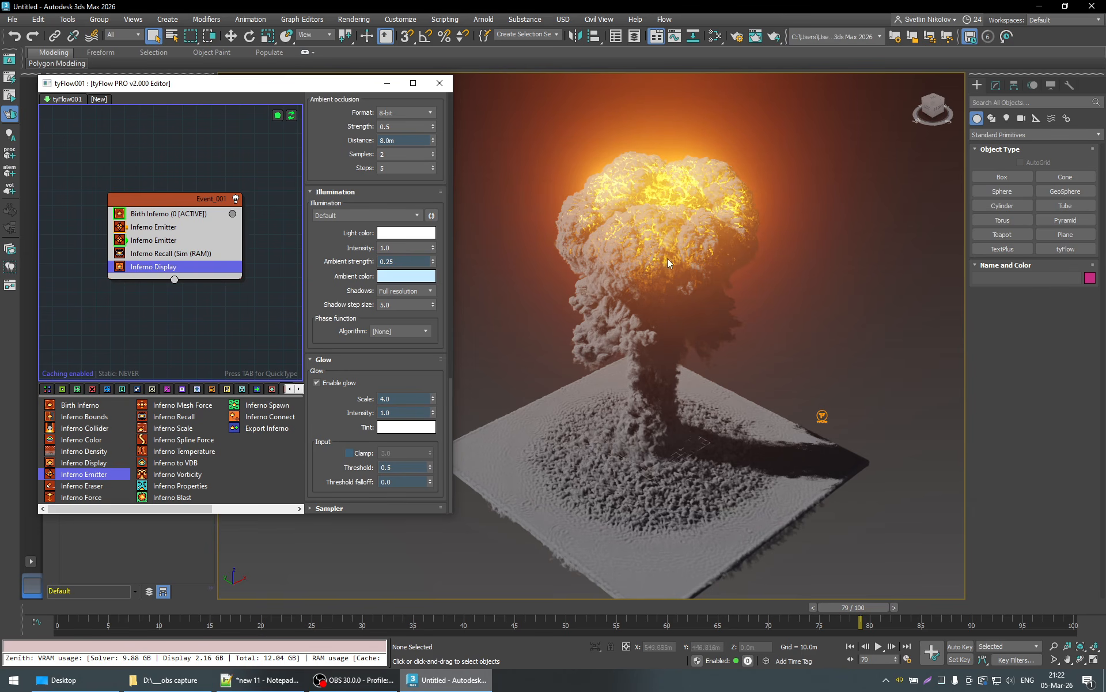
- Lower the smoke opacity in stages to 1.7, 1.6 and 1.5
scroll(433, 335, "up", 5)
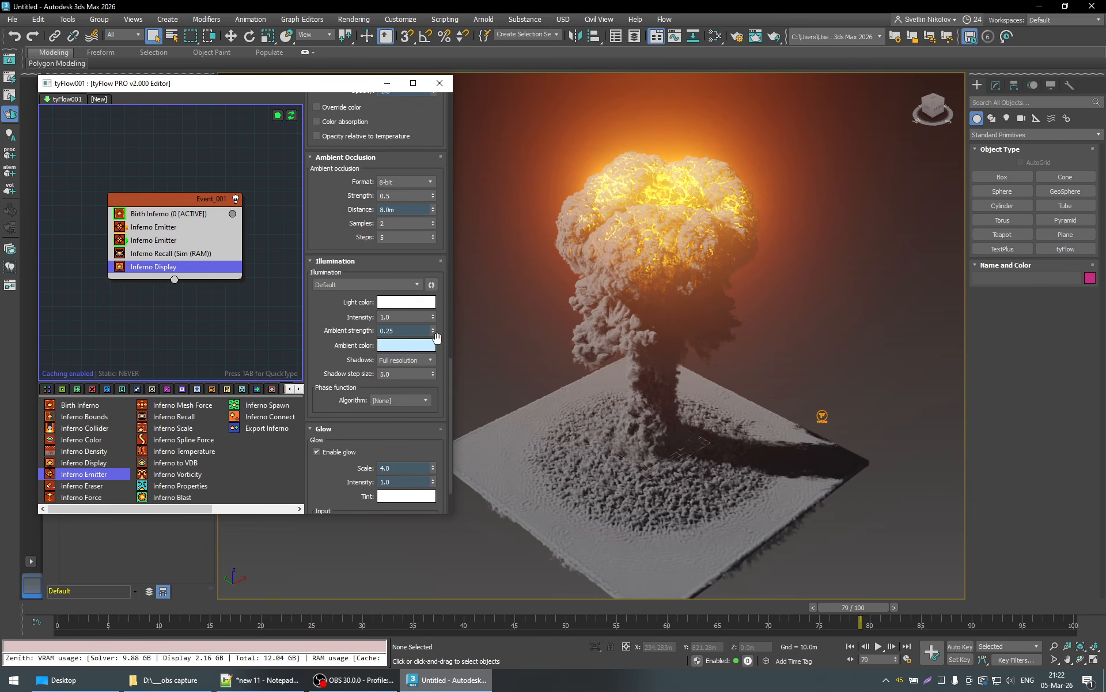
scroll(435, 335, "up", 1)
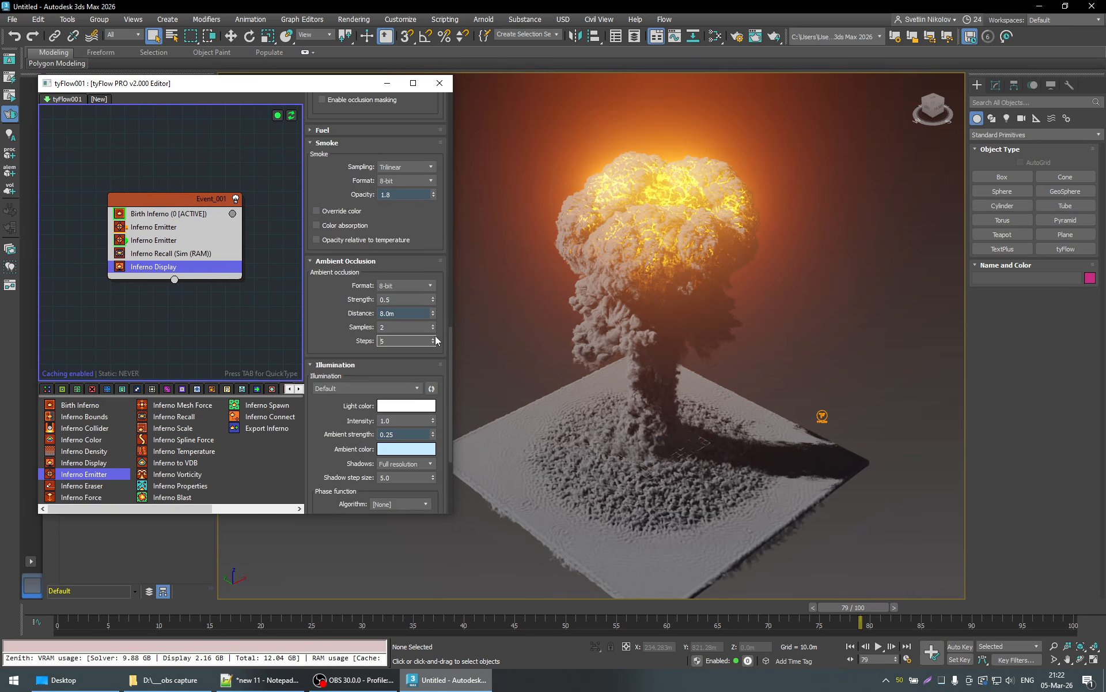
left_click(434, 196)
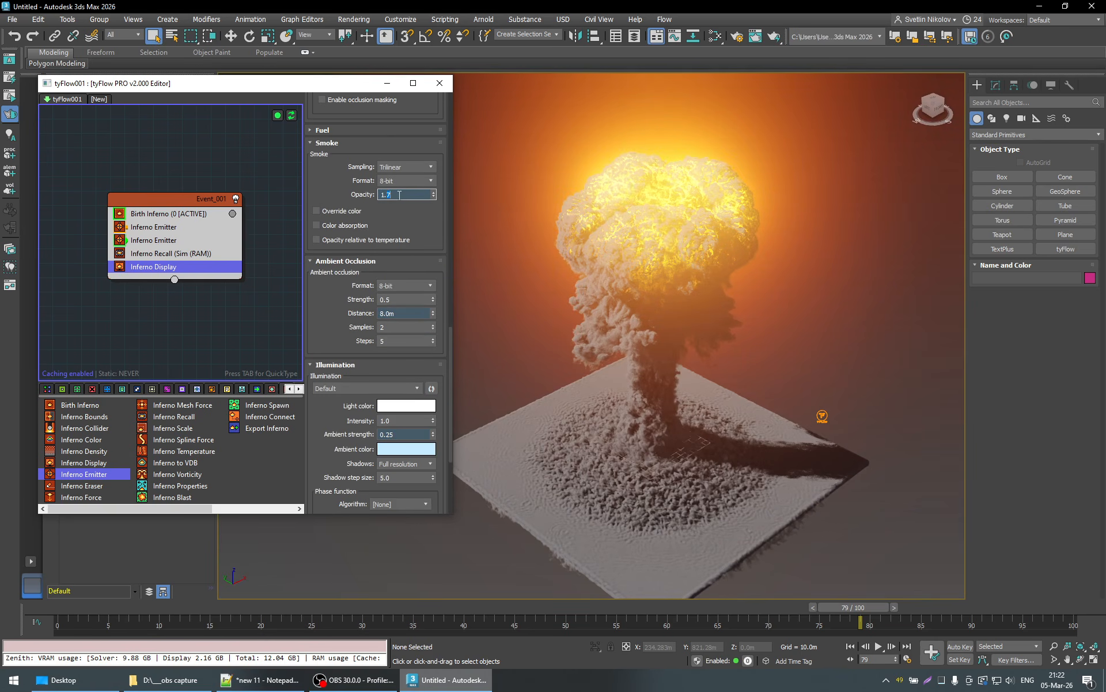
type("6")
key("Return")
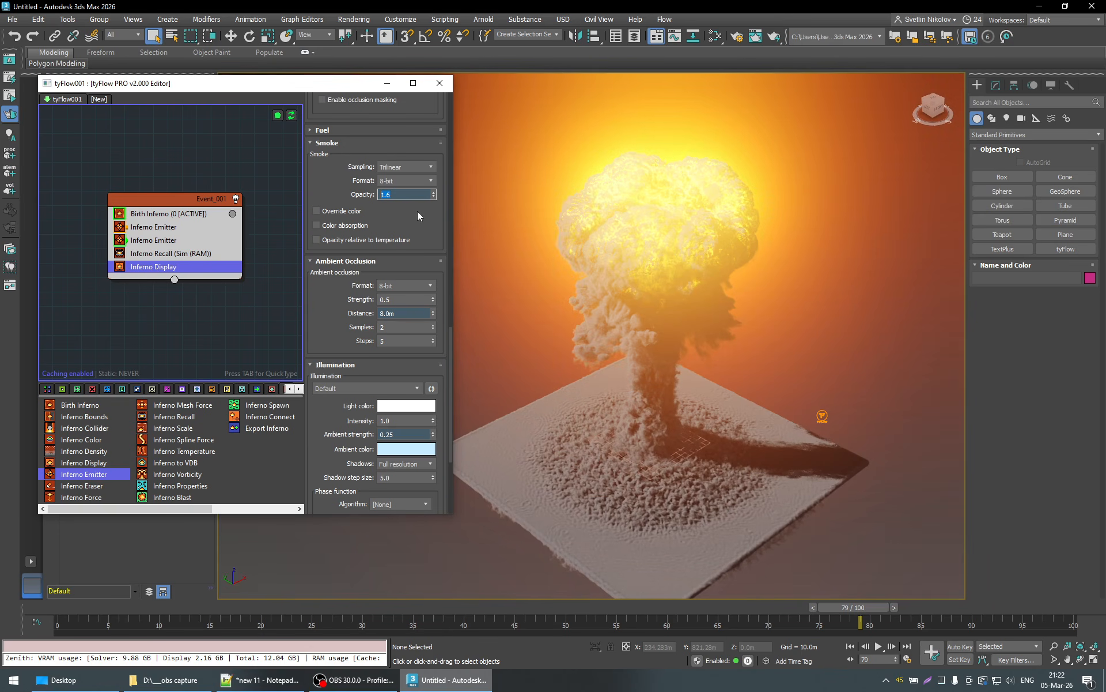
key("BackSpace")
type("5")
key("Return")
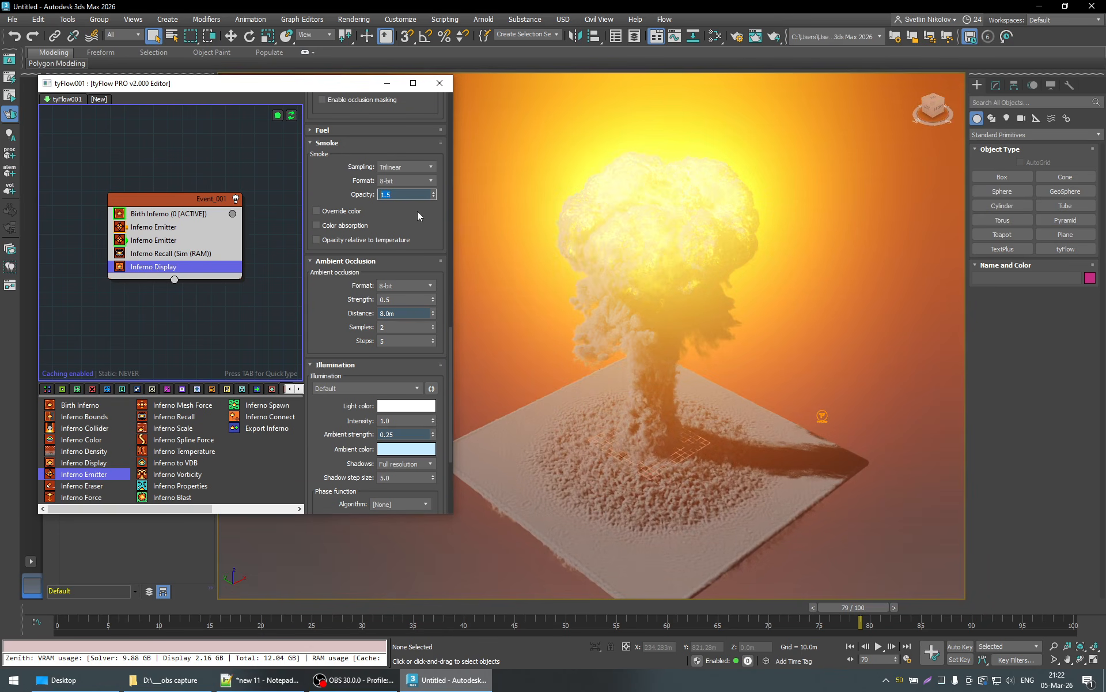
- Disable the glow and set the smoke opacity to 1.6
scroll(320, 446, "down", 5)
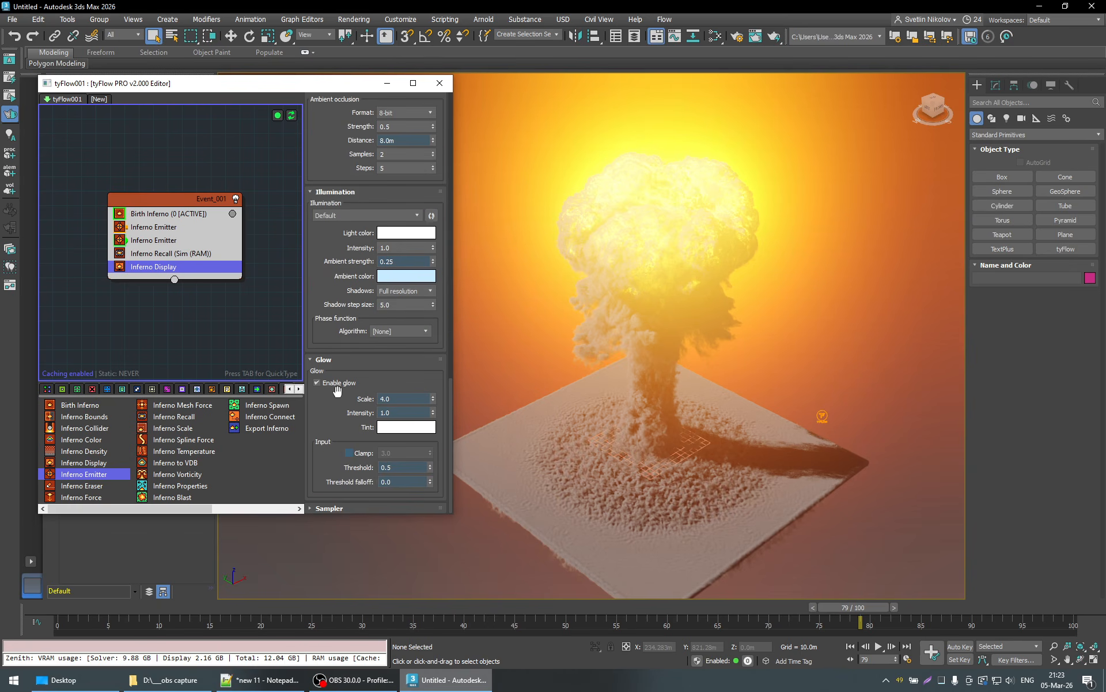
left_click(339, 383)
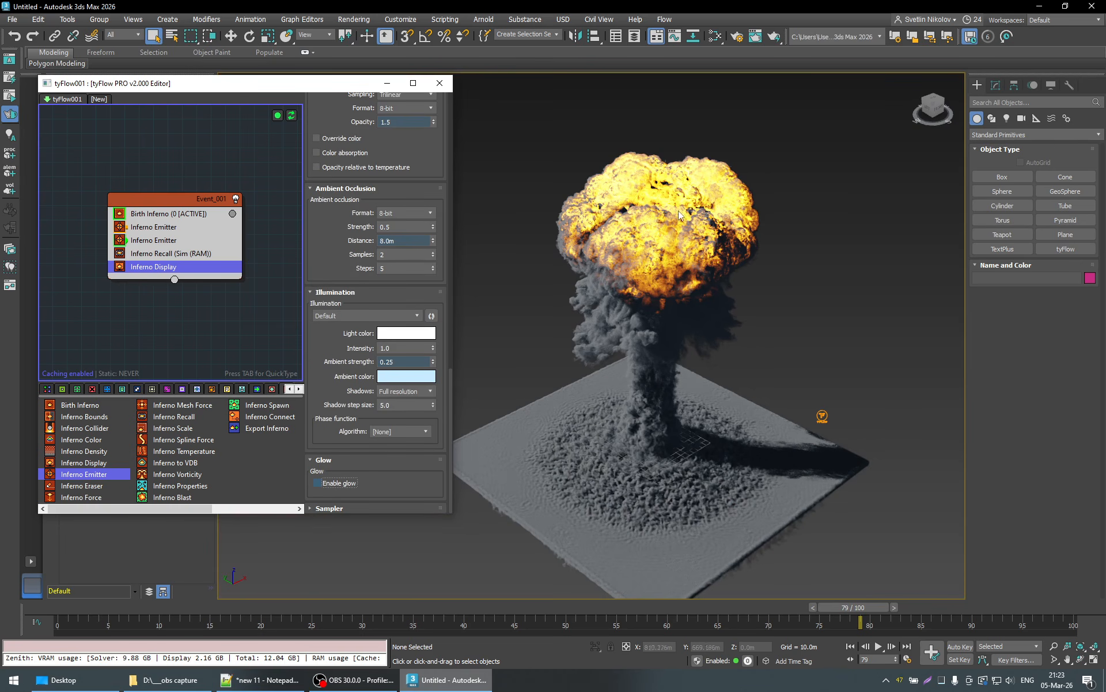
scroll(439, 321, "up", 4)
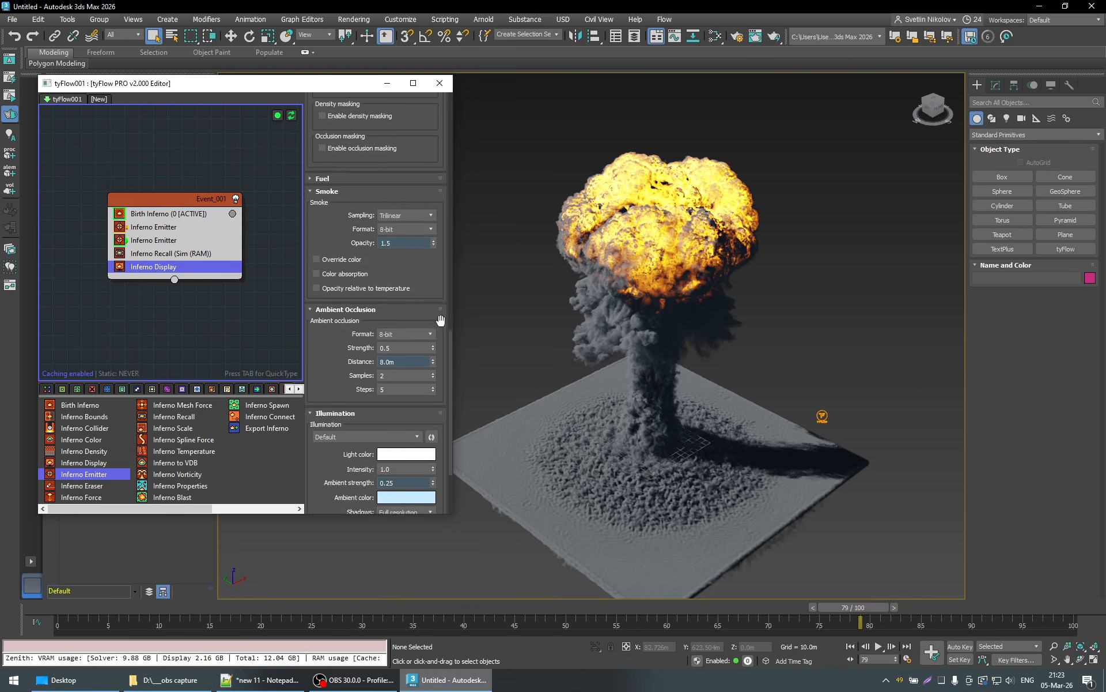
key("BackSpace")
type("6")
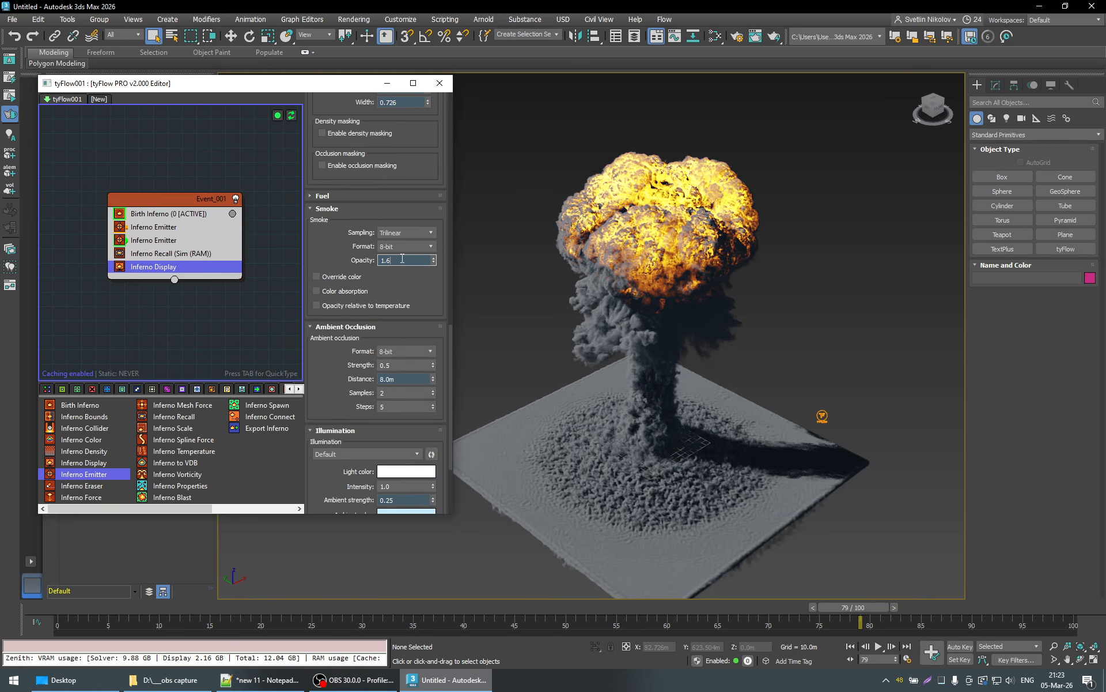
key("Return")
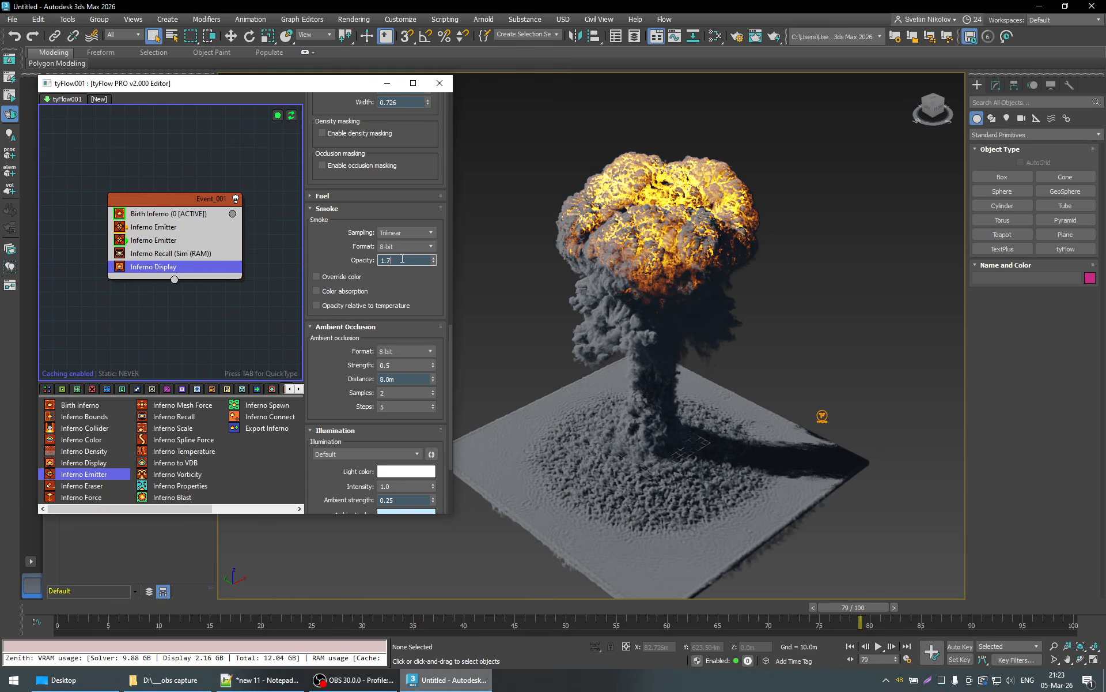
- Fine-tune the smoke opacity, trying 1.7, 1.9 and 1.75 and settling on 1.85
key("Return")
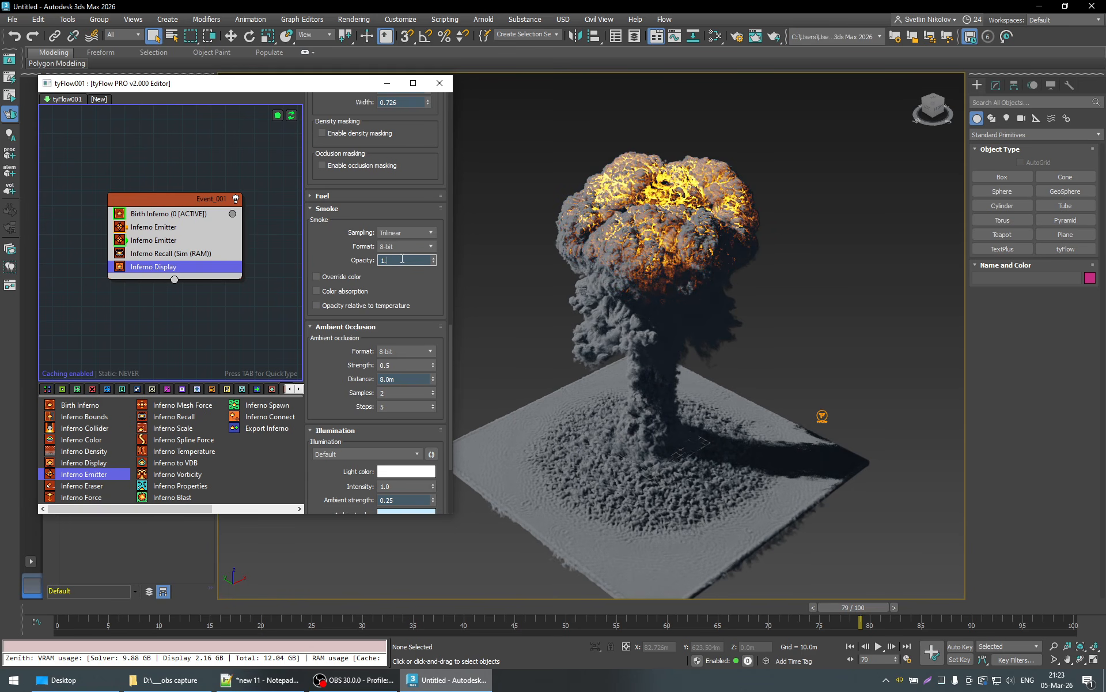
type("9")
key("Return")
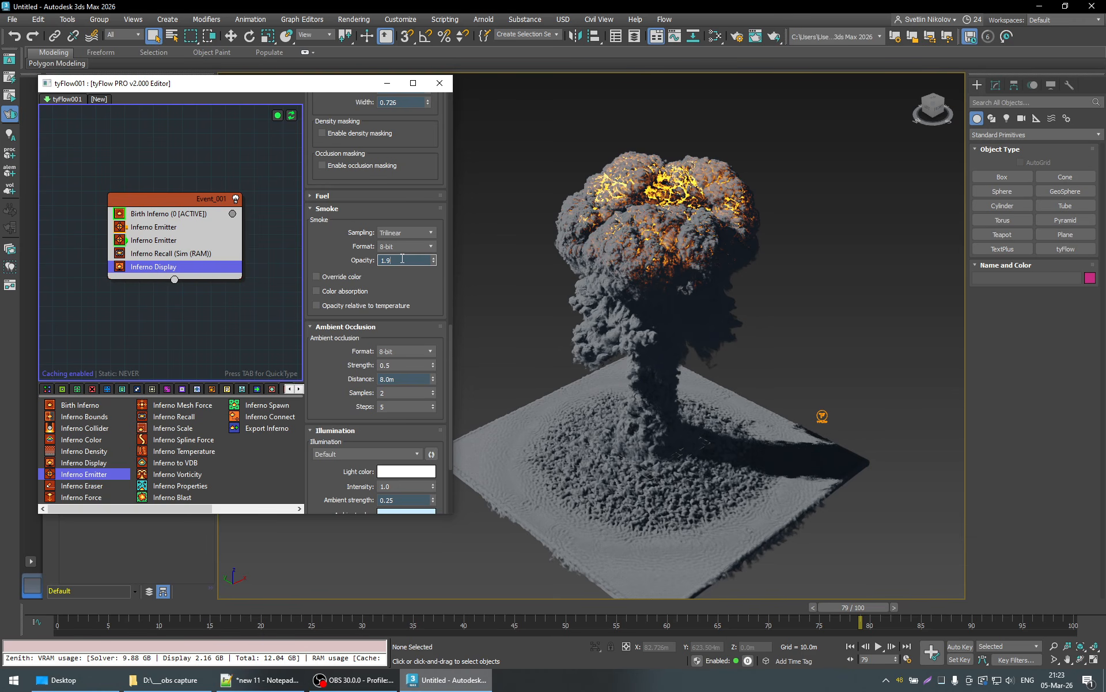
key("Return")
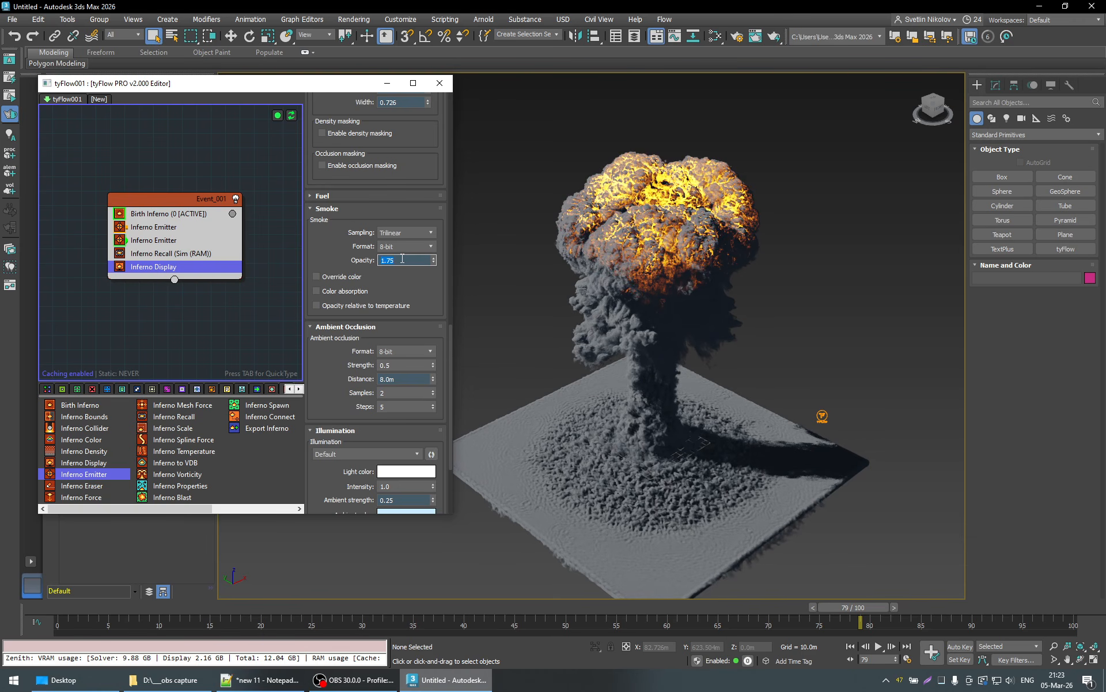
left_click(388, 259)
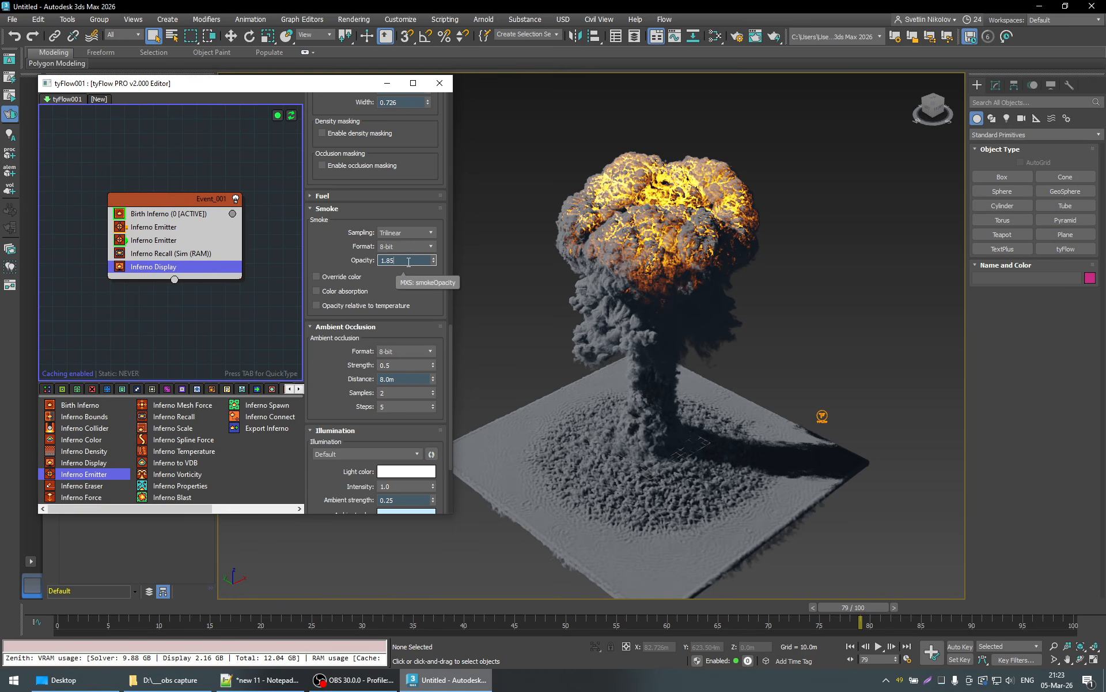
key("Return")
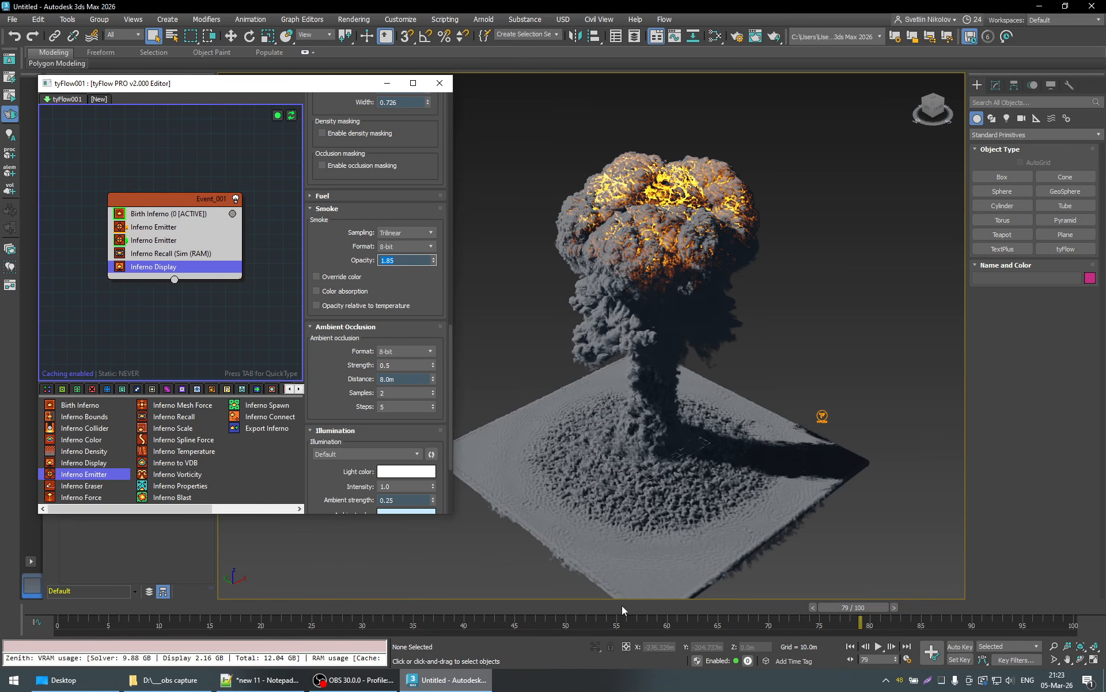
- Go to frame 43 and lower the fire's minimum temperature to 0.053
left_click_drag(621, 605, 494, 616)
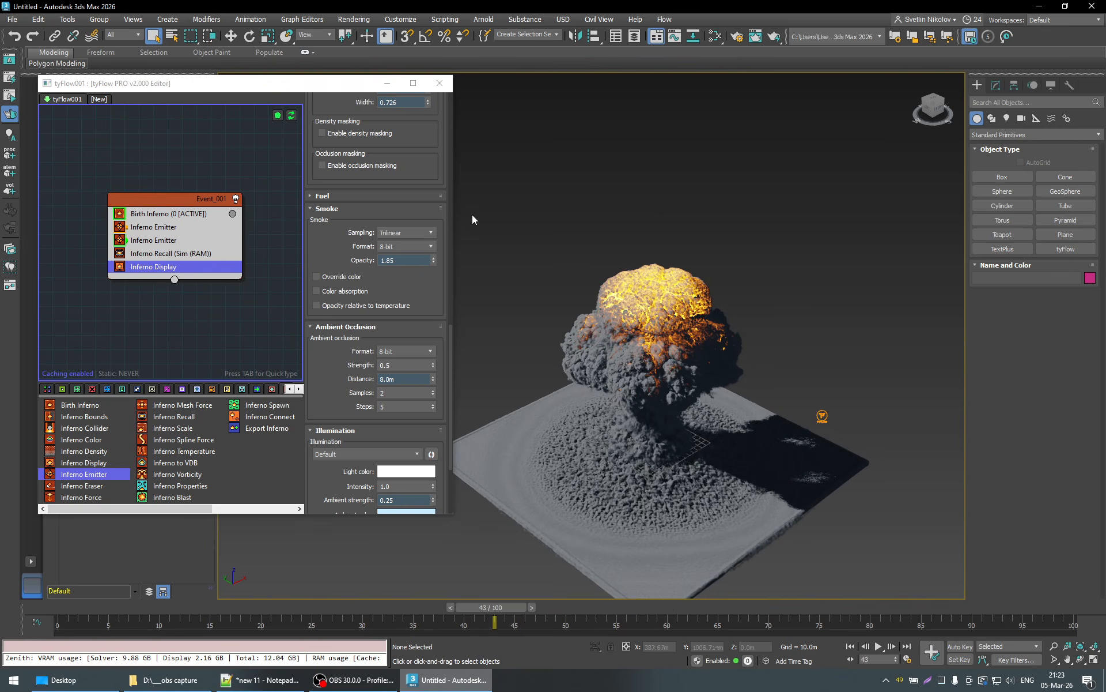
scroll(438, 285, "up", 1)
scroll(438, 285, "up", 6)
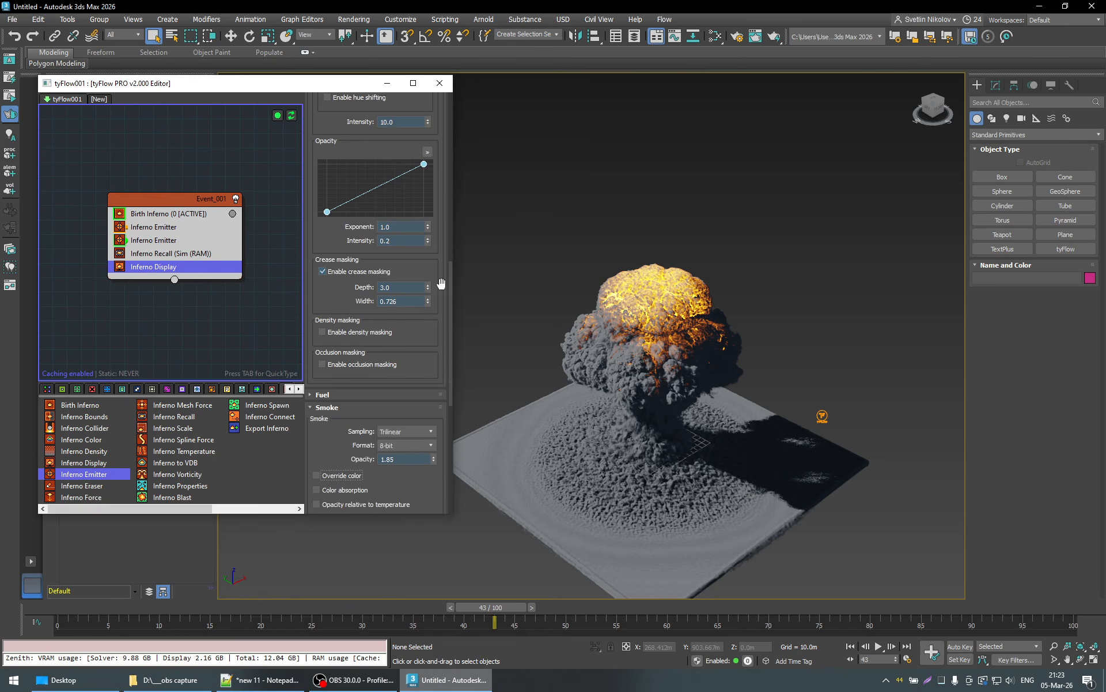
scroll(441, 283, "up", 7)
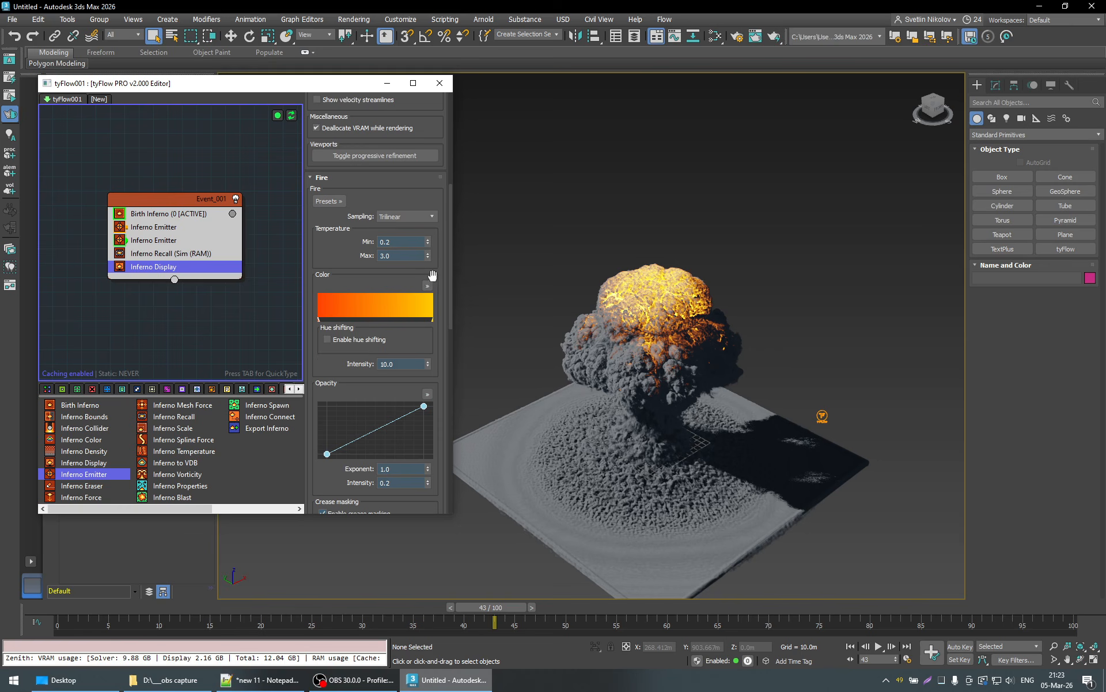
left_click(410, 242)
left_click_drag(429, 240, 450, 392)
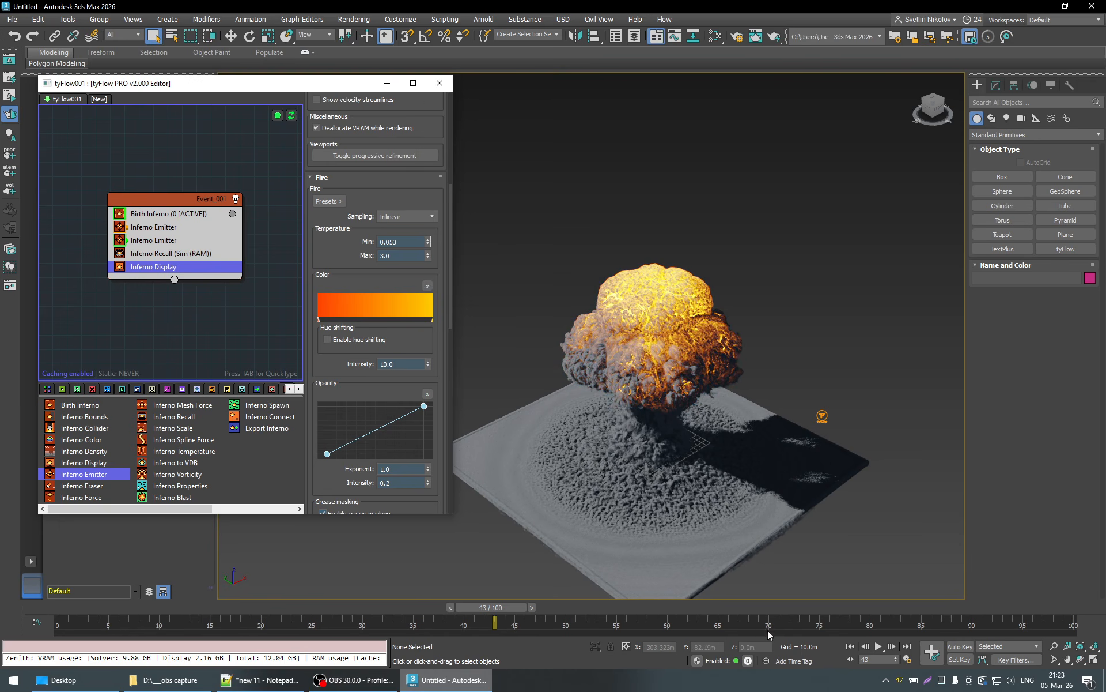
- Review the fire across the timeline, reset its minimum temperature to 0.0, and advance to frame 90
left_click(744, 605)
middle_click_drag(745, 517, 750, 563, "alt")
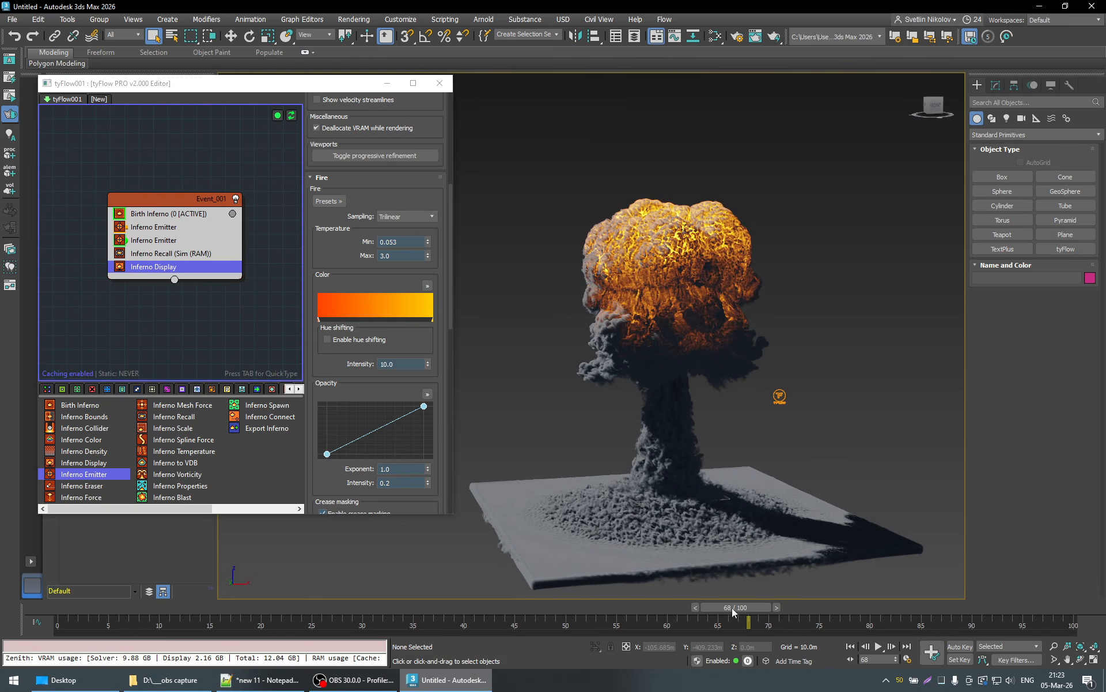
left_click_drag(732, 607, 447, 608)
left_click_drag(621, 607, 600, 624)
right_click(427, 241)
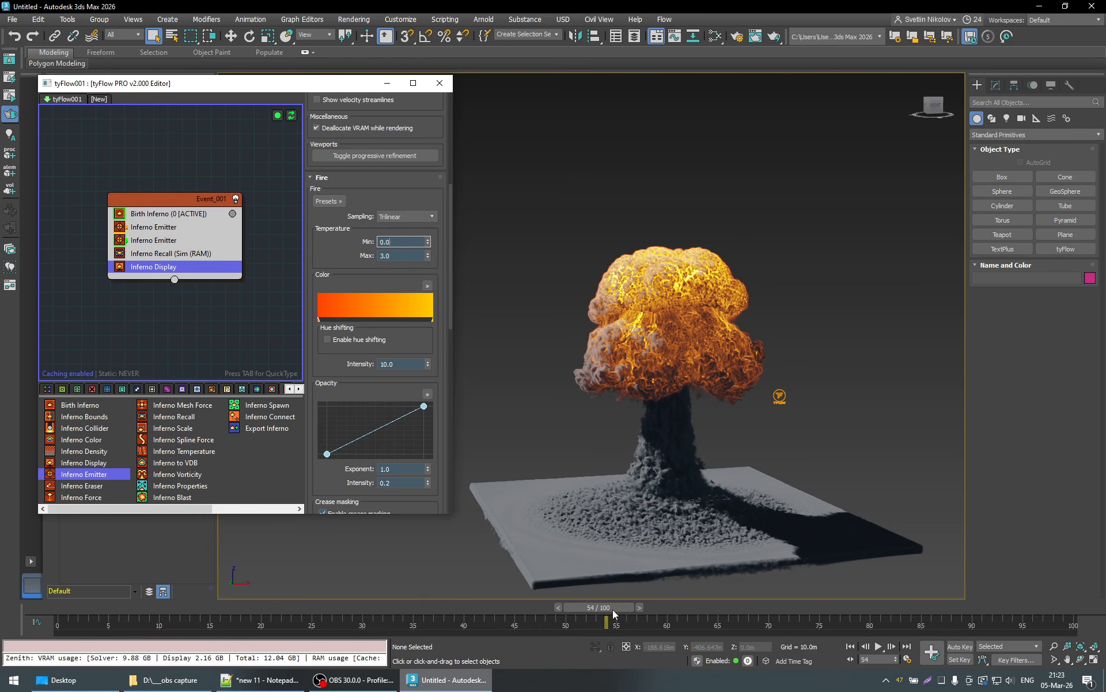
left_click_drag(614, 615, 971, 621)
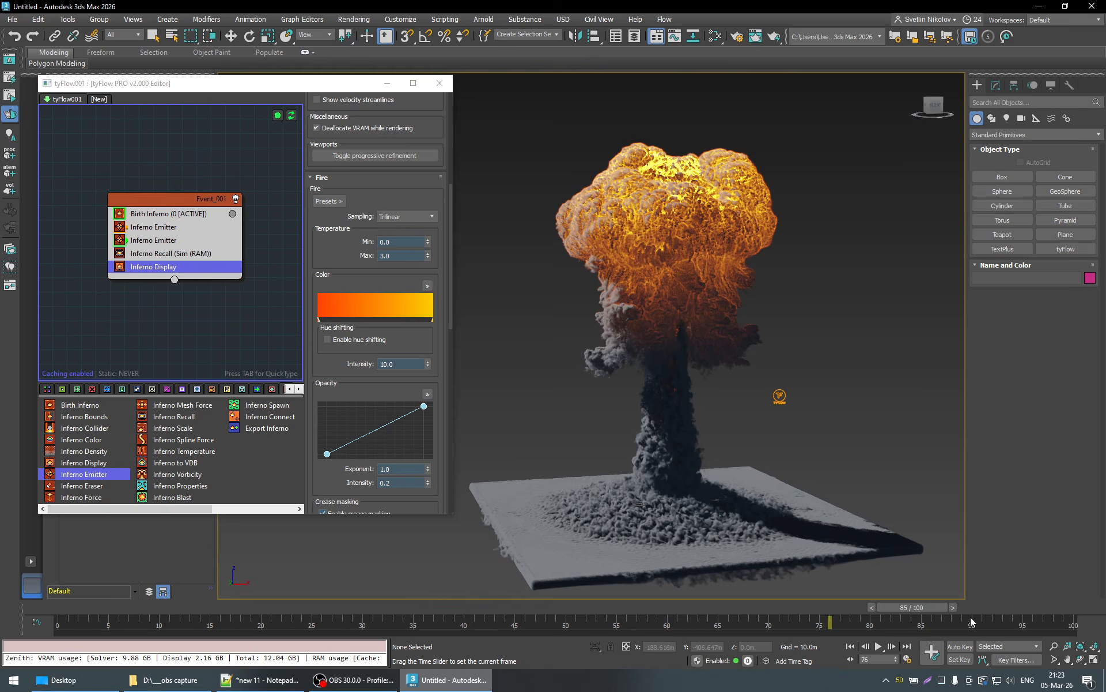
- Inspect the cloud's stem up close at frame 90 and raise the fire's minimum temperature to 0.004
middle_click_drag(769, 489, 735, 485, "alt")
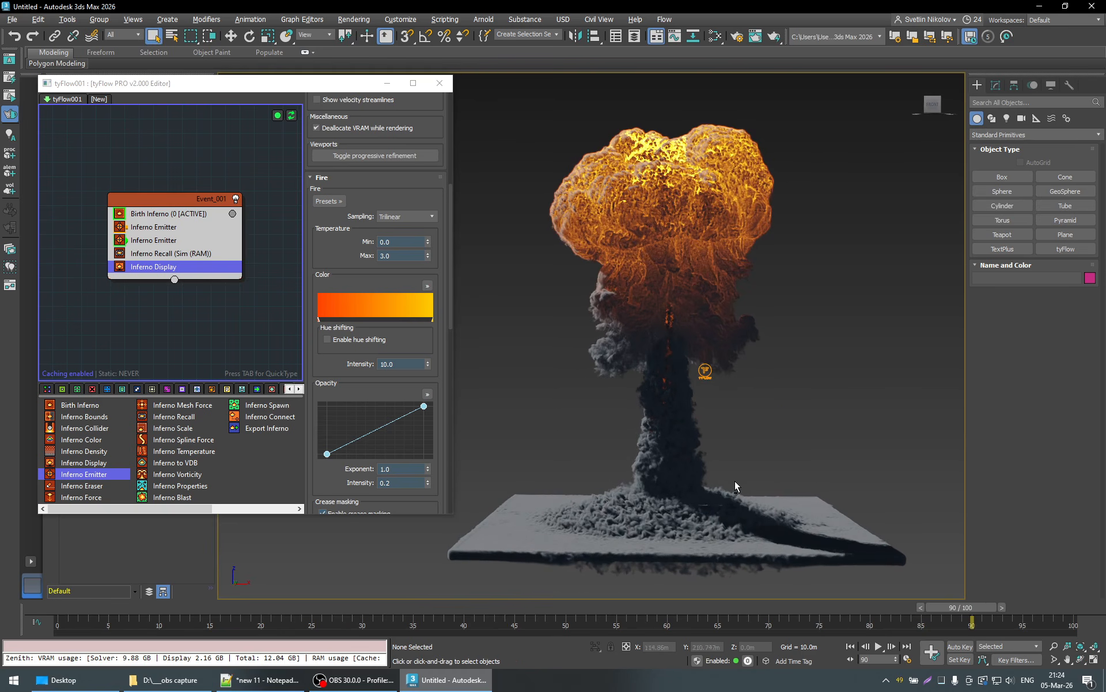
middle_click_drag(678, 408, 666, 405, "alt")
scroll(666, 361, "up", 5)
scroll(665, 357, "down", 8)
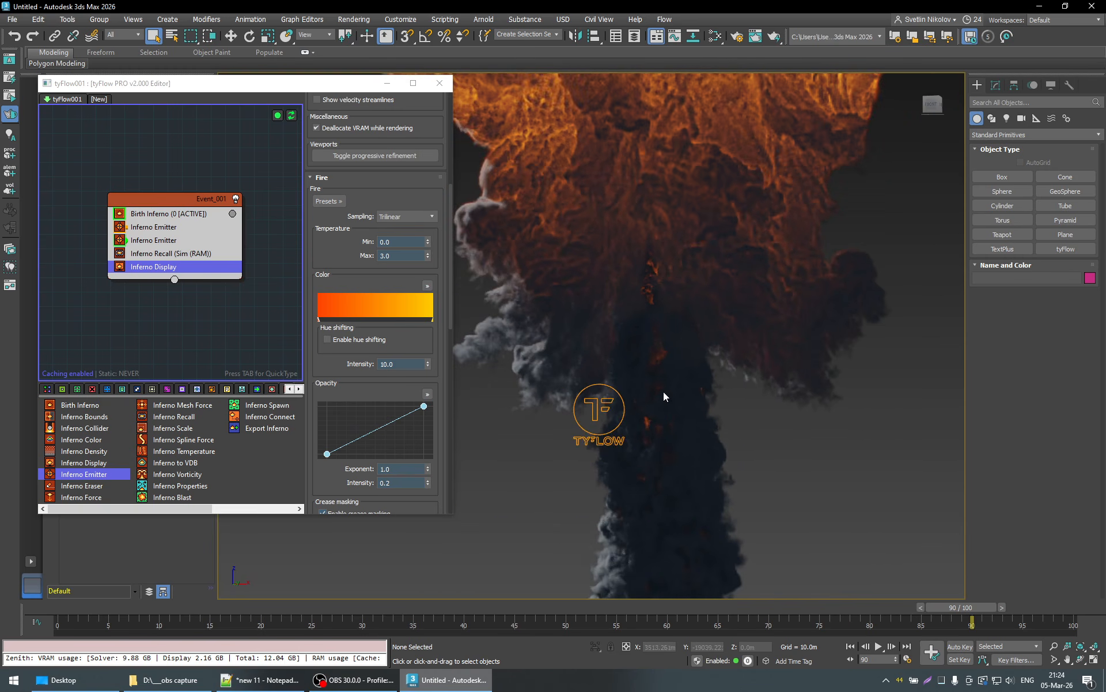
middle_click_drag(731, 448, 689, 452, "alt")
middle_click_drag(617, 386, 638, 402, "alt")
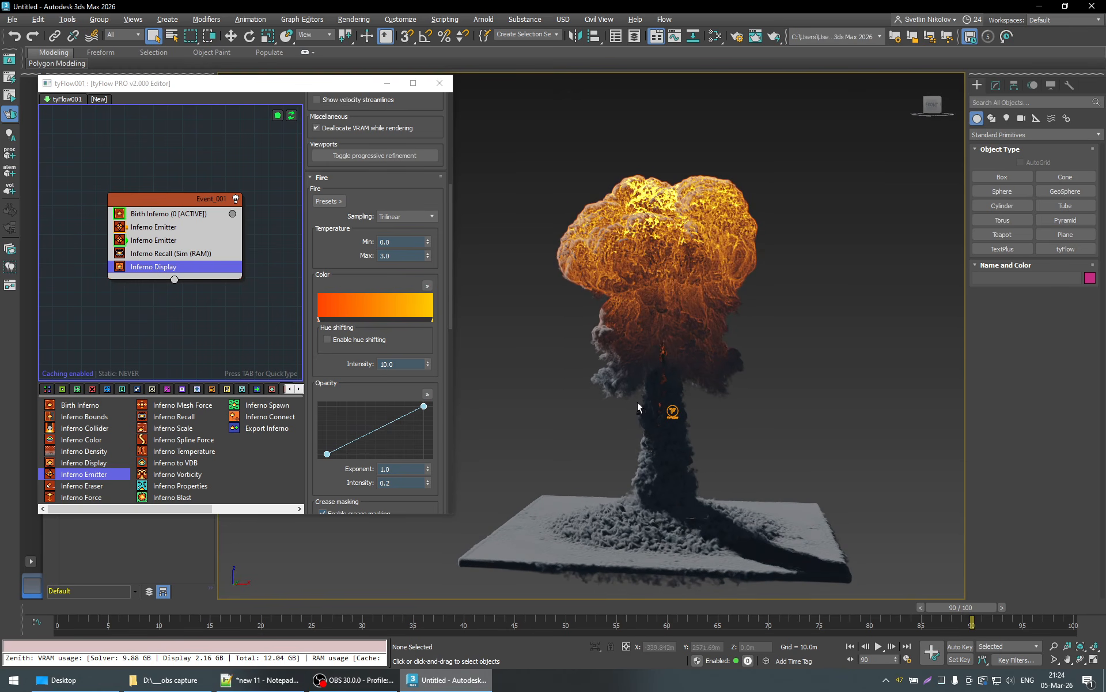
left_click_drag(427, 242, 427, 241)
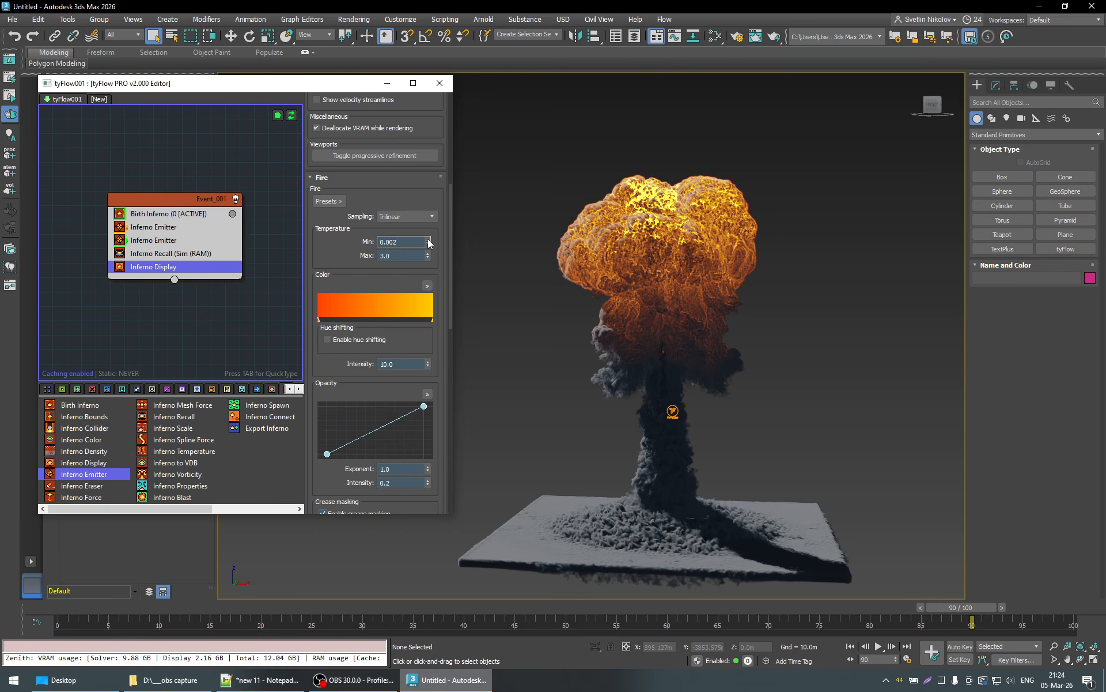
middle_click_drag(664, 379, 716, 467, "alt")
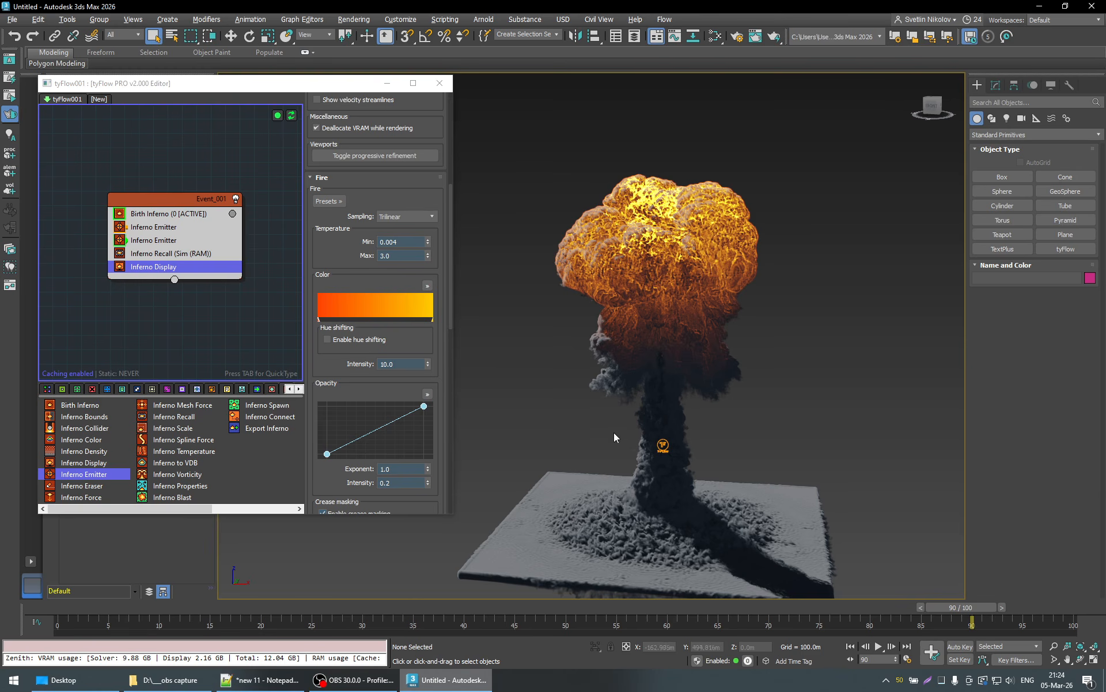
middle_click_drag(627, 430, 748, 424, "alt")
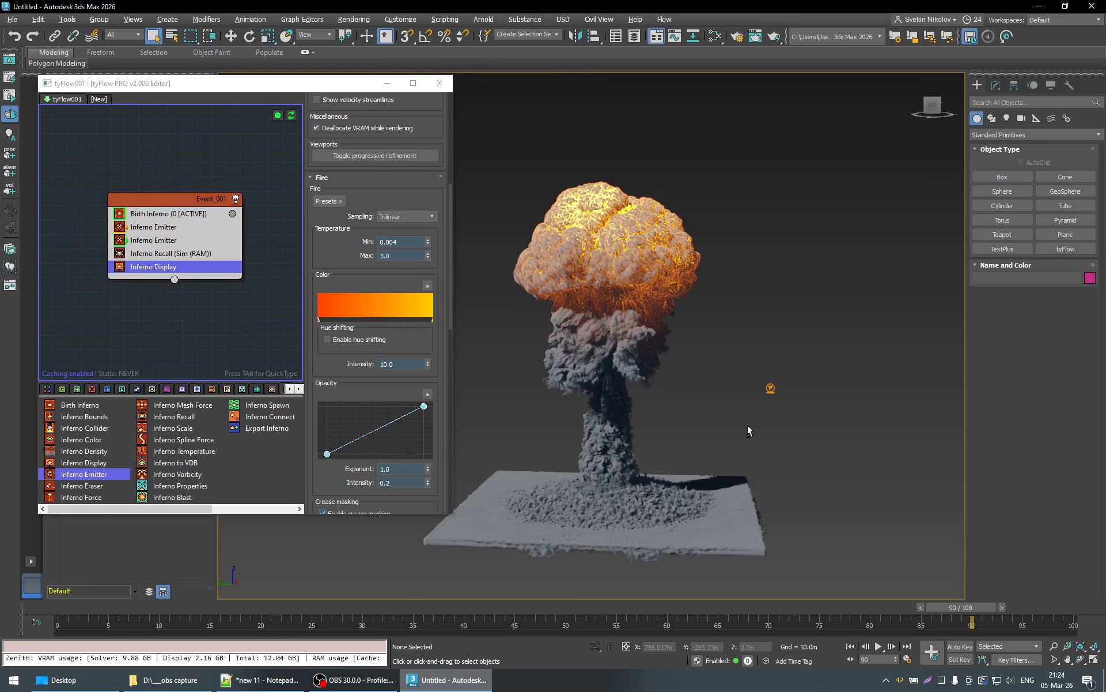
- Play the explosion from the start, stop at frame 52, and examine the fireball from several angles
left_click_drag(946, 623, 558, 619)
mouse_move(650, 434)
middle_mouse_down("alt")
mouse_move(655, 458)
mouse_move(649, 433)
middle_mouse_up("alt")
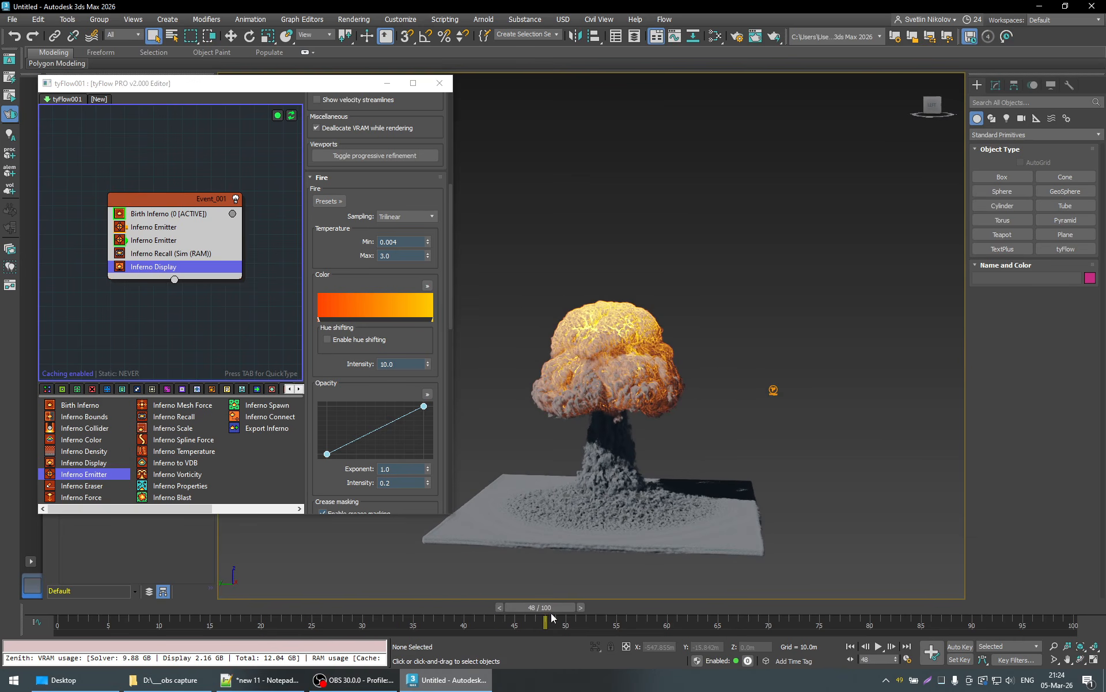
left_click_drag(552, 609, 64, 608)
left_click(878, 647)
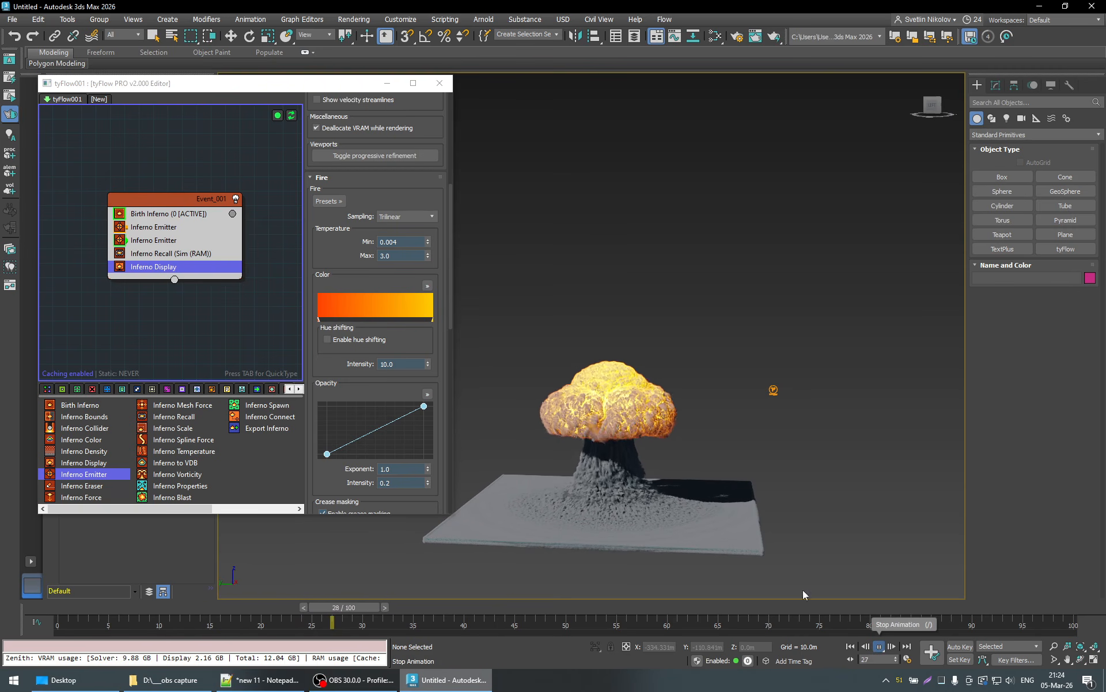
middle_click_drag(710, 436, 714, 498, "alt")
scroll(802, 528, "up", 3)
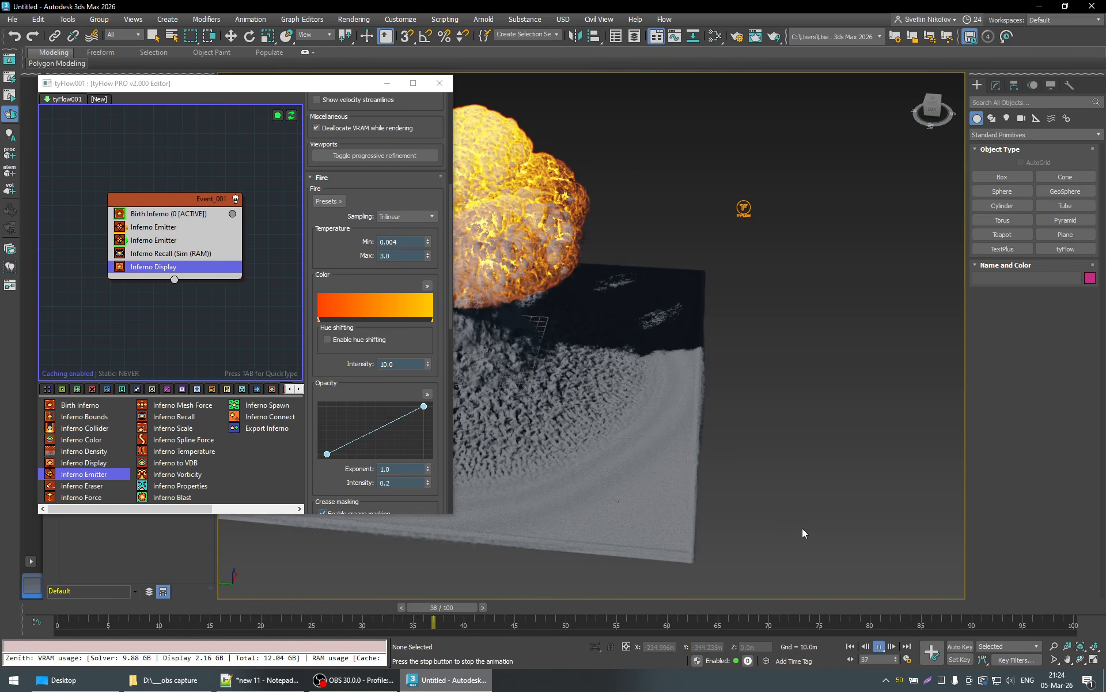
scroll(789, 524, "down", 3)
middle_click_drag(666, 445, 711, 475)
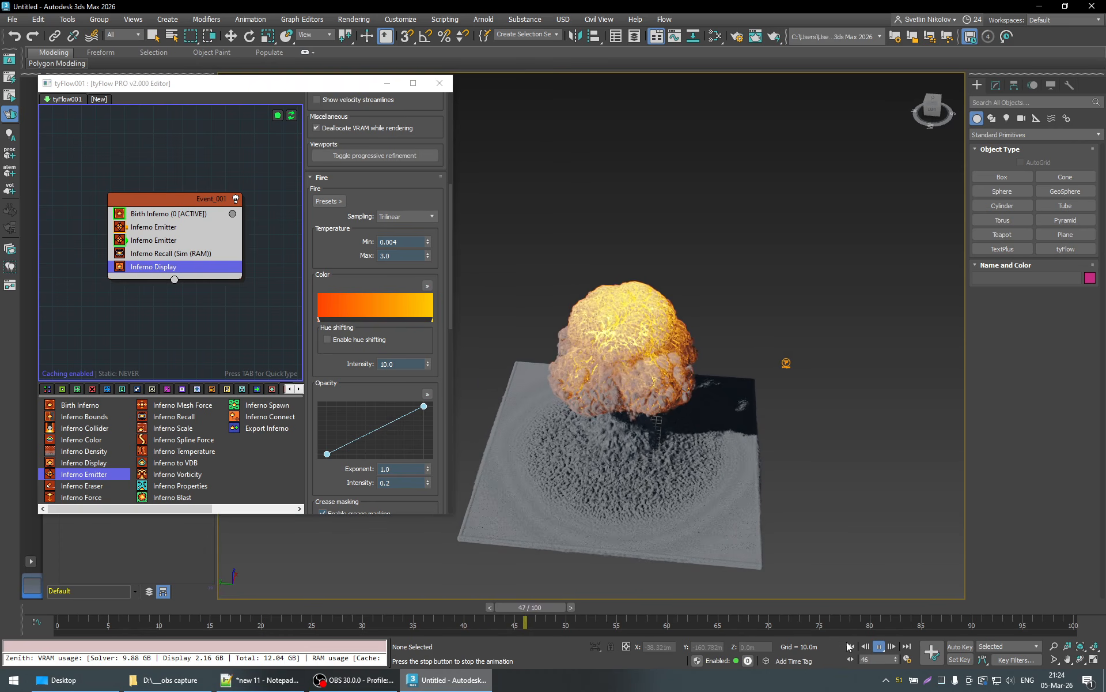
key("slash")
middle_click_drag(656, 384, 736, 380, "alt")
scroll(695, 393, "up", 4)
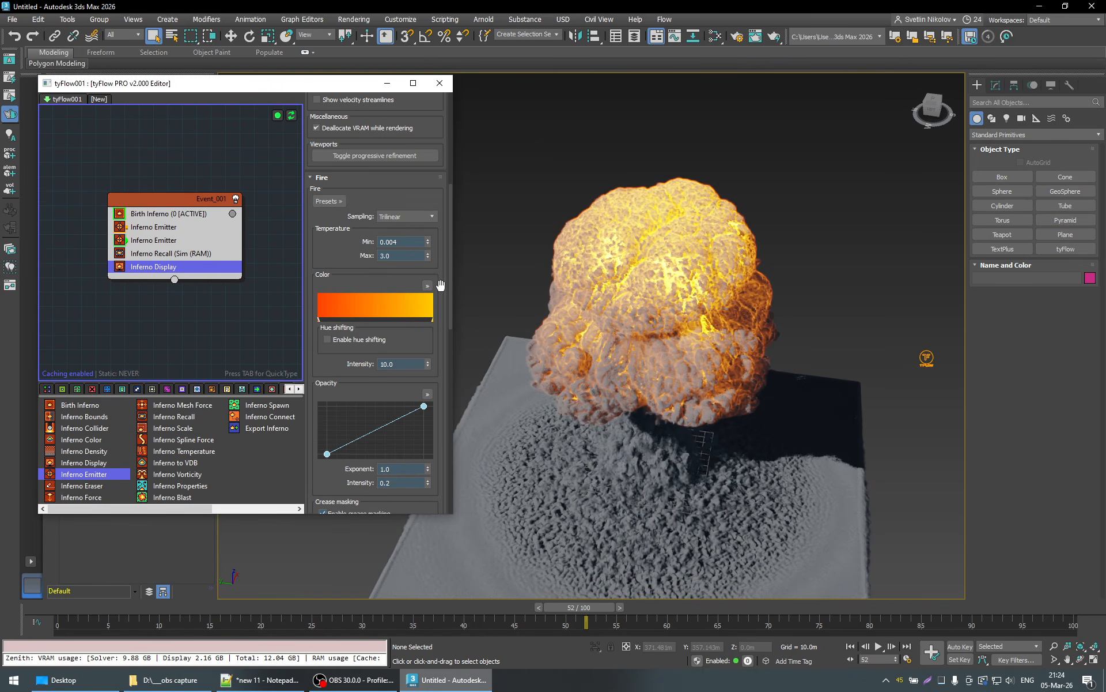
- Try a fire crease masking depth of 5.094 and width of 0.79, checking the fireball from another angle
scroll(438, 284, "down", 5)
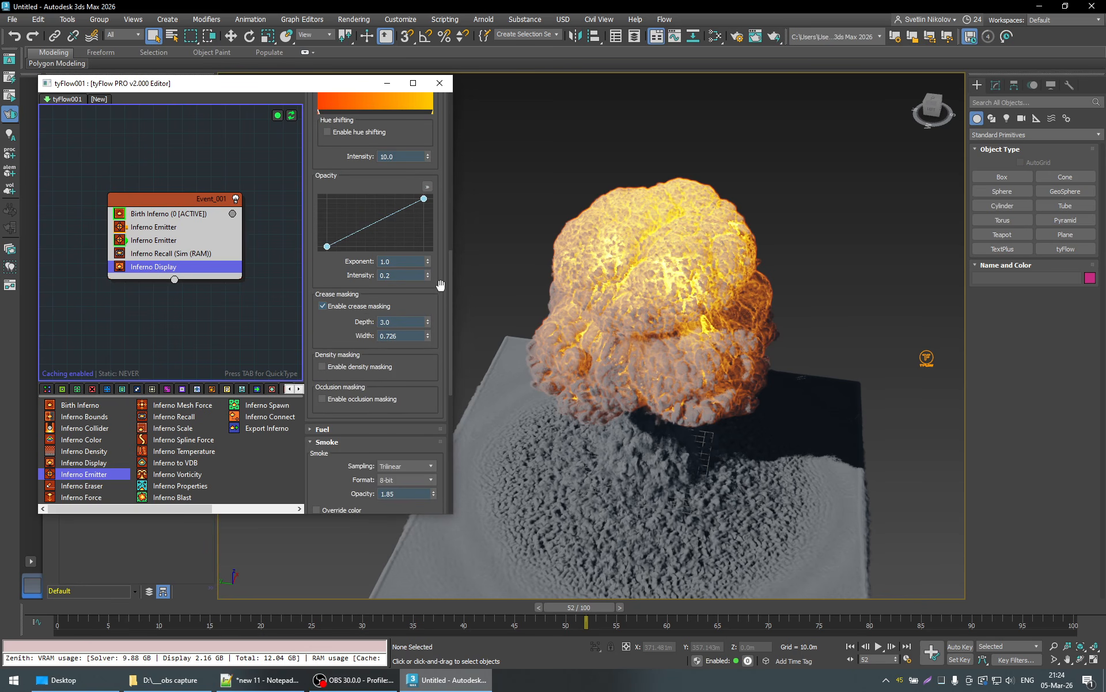
scroll(440, 284, "down", 2)
scroll(439, 291, "up", 5)
scroll(437, 303, "down", 4)
mouse_move(428, 303)
left_mouse_down()
mouse_move(414, 105)
mouse_move(429, 443)
mouse_move(397, 274)
left_mouse_up()
mouse_move(428, 317)
left_mouse_down()
mouse_move(430, 339)
mouse_move(413, 254)
mouse_move(427, 330)
mouse_move(430, 316)
left_mouse_up()
middle_click_drag(664, 293, 525, 309, "alt")
mouse_move(434, 315)
left_mouse_down()
mouse_move(431, 330)
mouse_move(426, 123)
mouse_move(436, 410)
mouse_move(438, 86)
mouse_move(410, 160)
mouse_move(421, 216)
left_mouse_up()
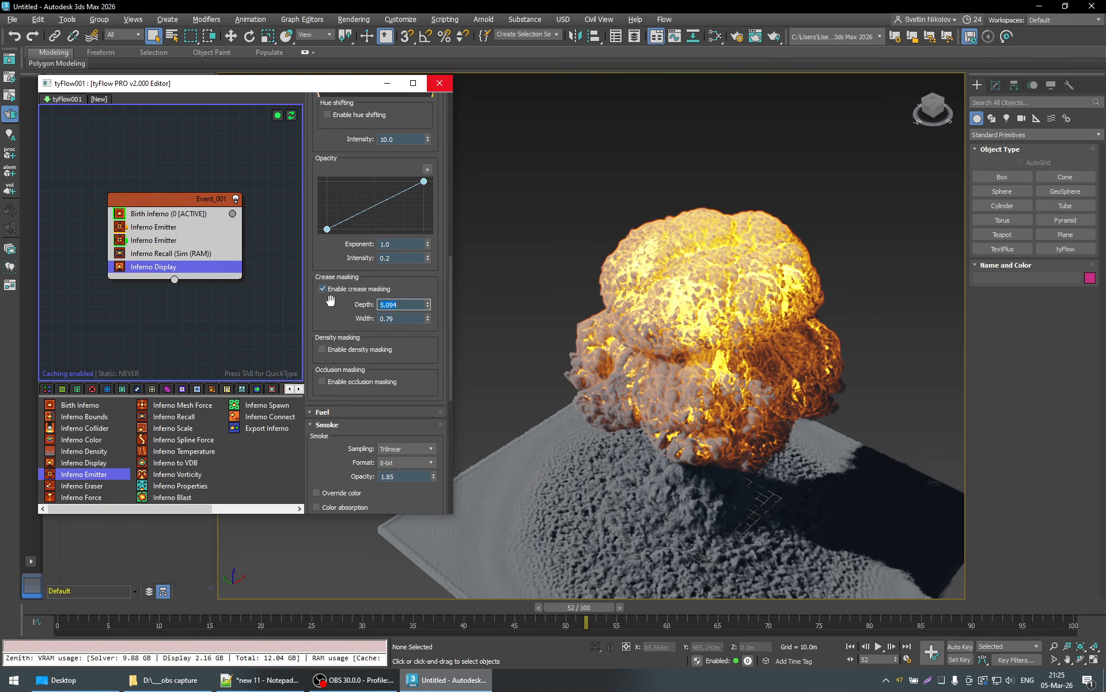
- Set the fire's crease masking depth to 4.5 and width to 0.2
type(".5")
key("Return")
left_click(398, 318)
key("Return")
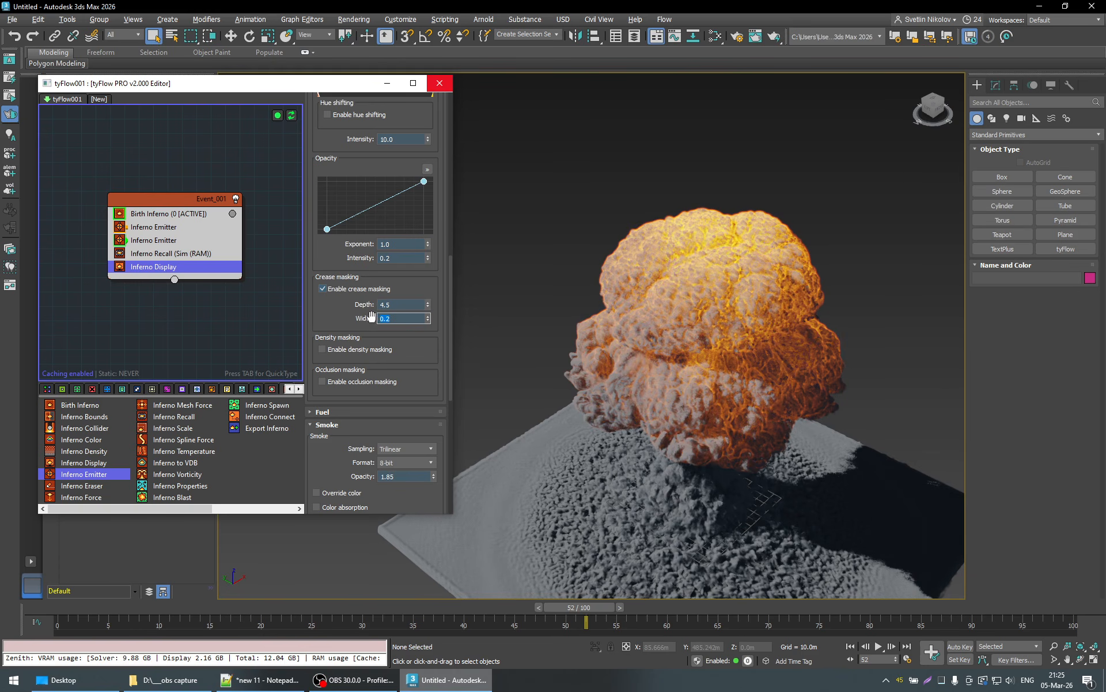
- Lower the smoke opacity to 1.8 and check the cloud at frame 59
left_click(436, 340)
scroll(435, 340, "down", 3)
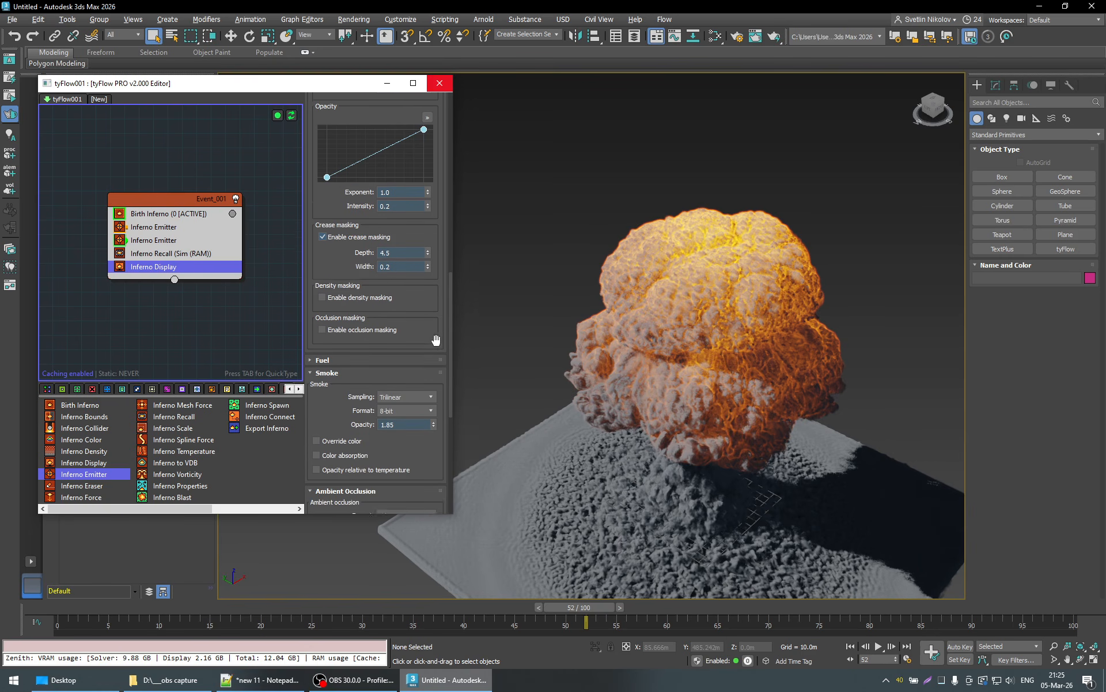
scroll(437, 342, "down", 1)
left_click(414, 410)
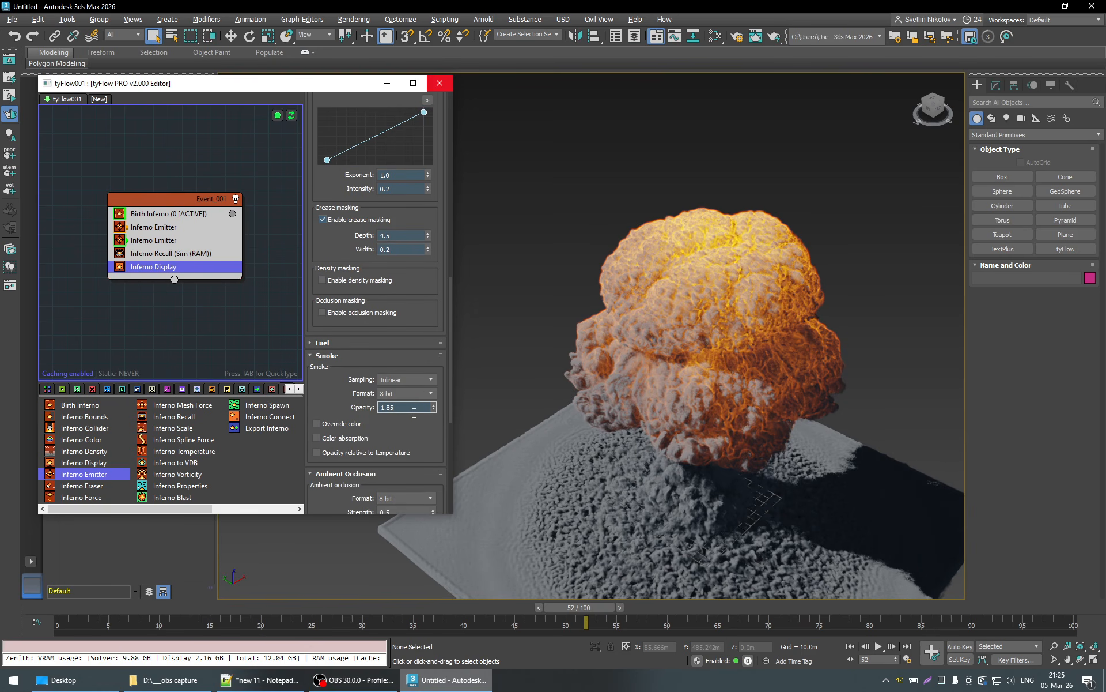
key("BackSpace")
key("Return")
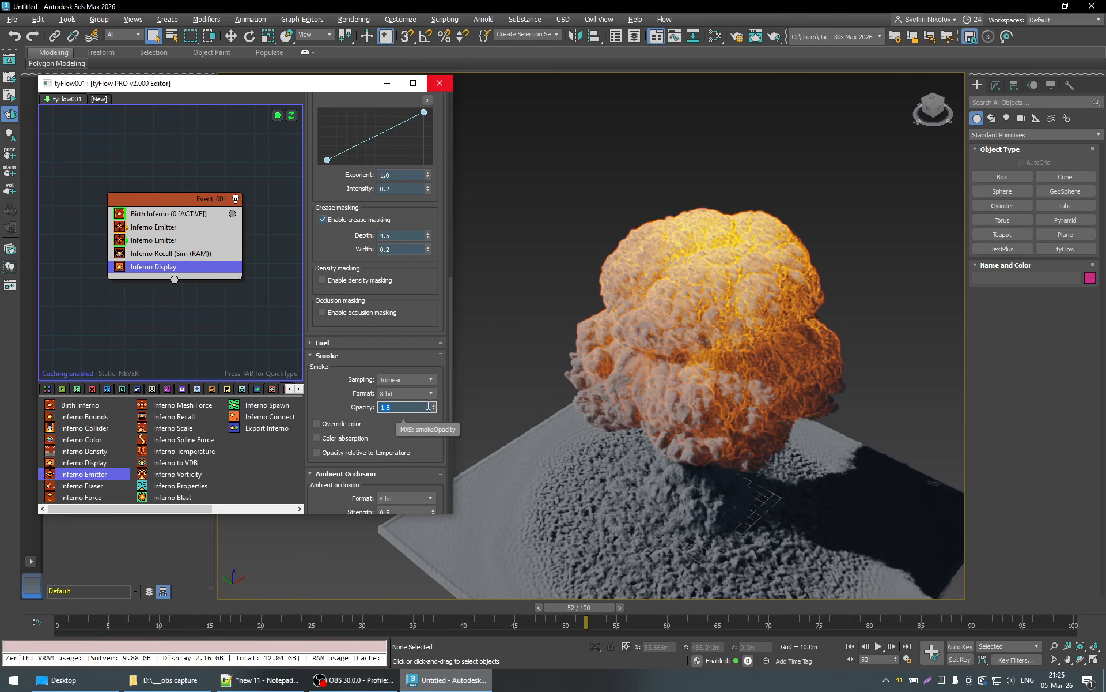
left_click_drag(586, 607, 669, 609)
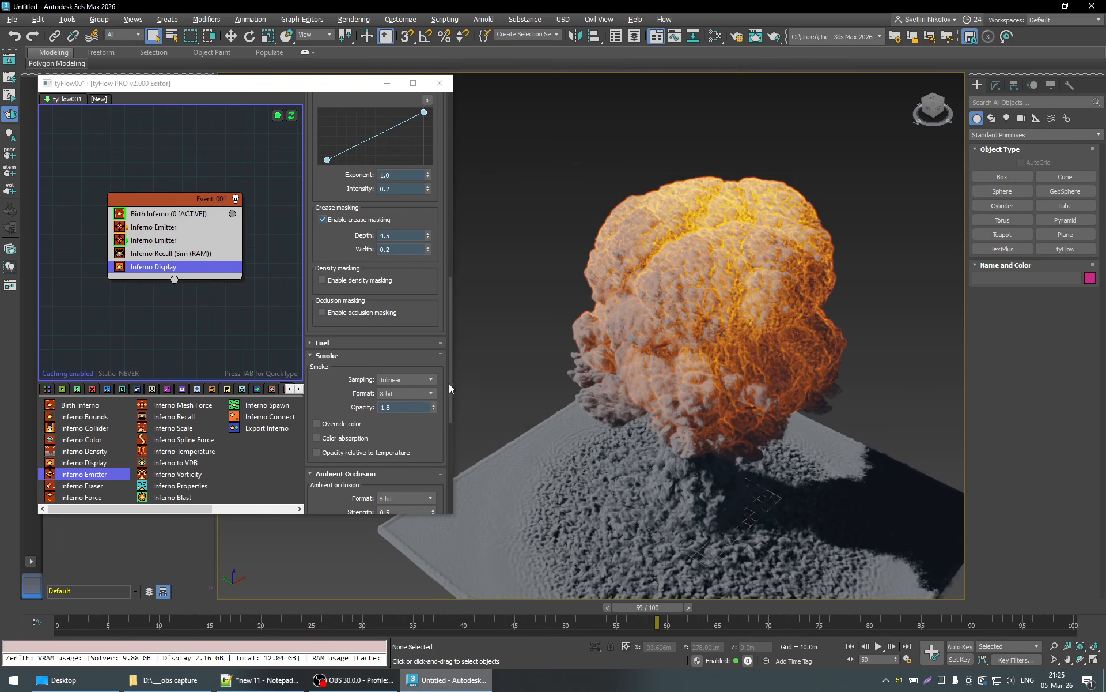
- Restore the smoke opacity to 1.85, try lower values around 1.6, and set it back to 1.85
left_click(408, 408)
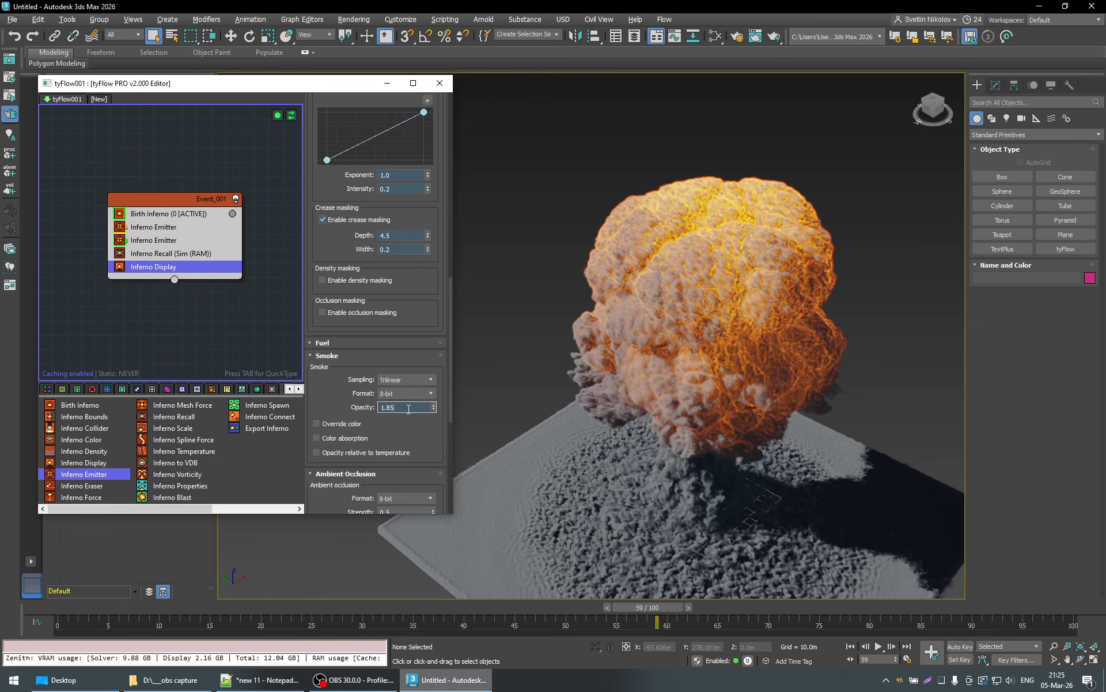
key("Return")
type("1.583")
left_click_drag(448, 468, 462, 388)
left_click_drag(466, 443, 462, 410)
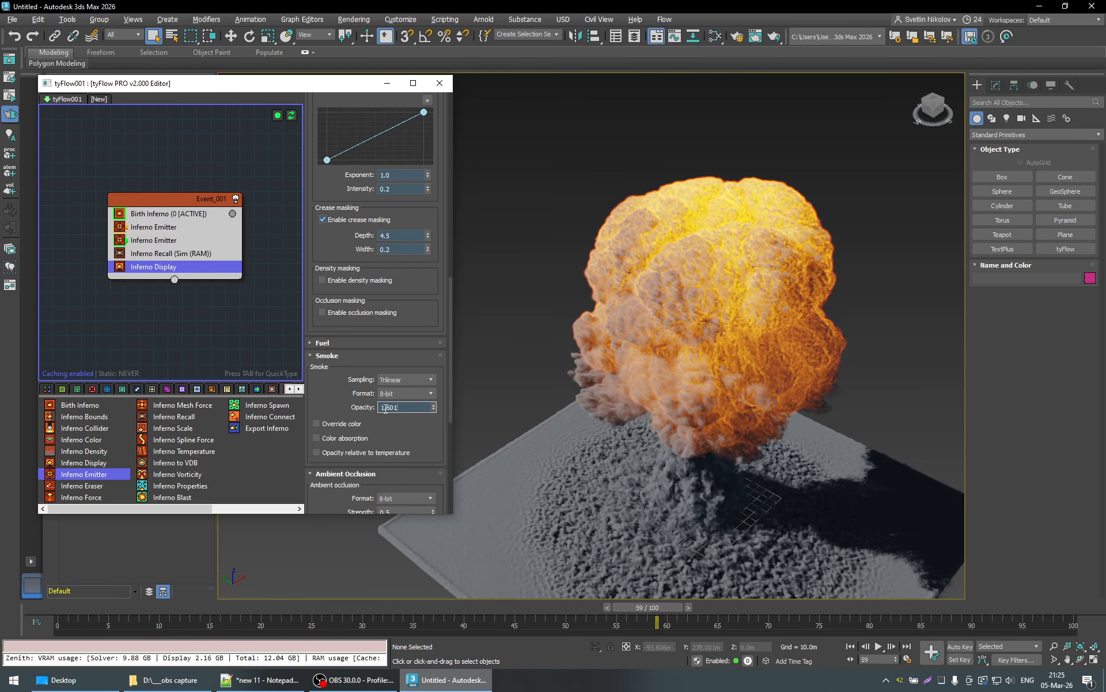
type("1.85")
key("Return")
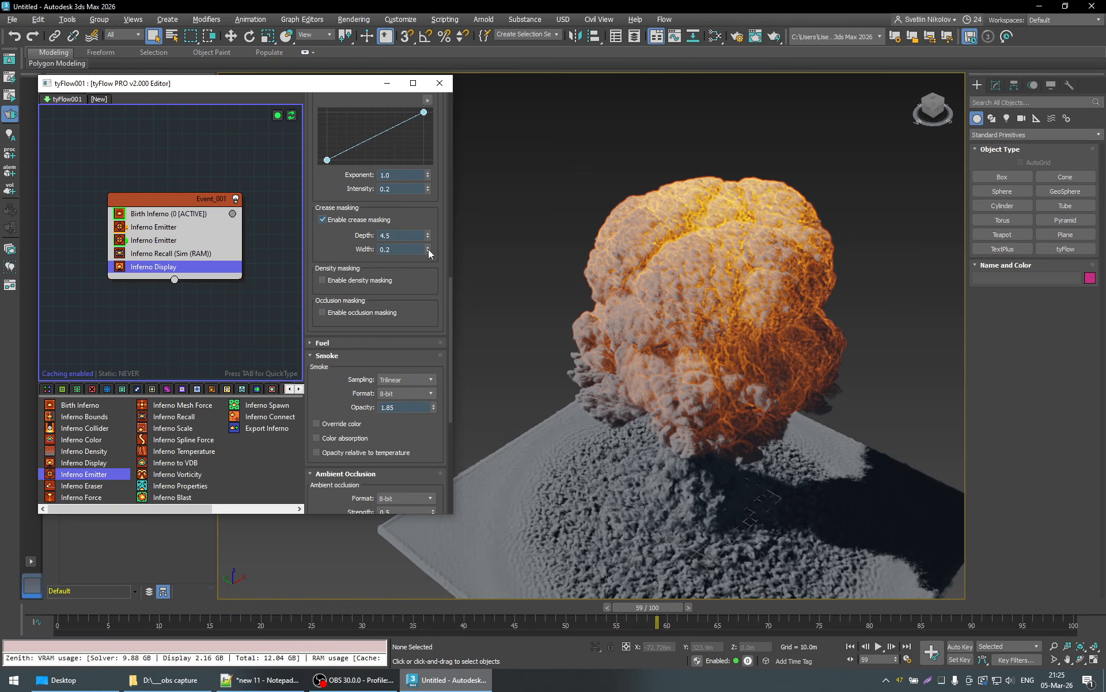
- Raise the crease masking width to 0.904, reduce it to 0.756, and review the explosion through frame 80
left_click_drag(428, 249, 430, 224)
left_click_drag(434, 149, 432, 90)
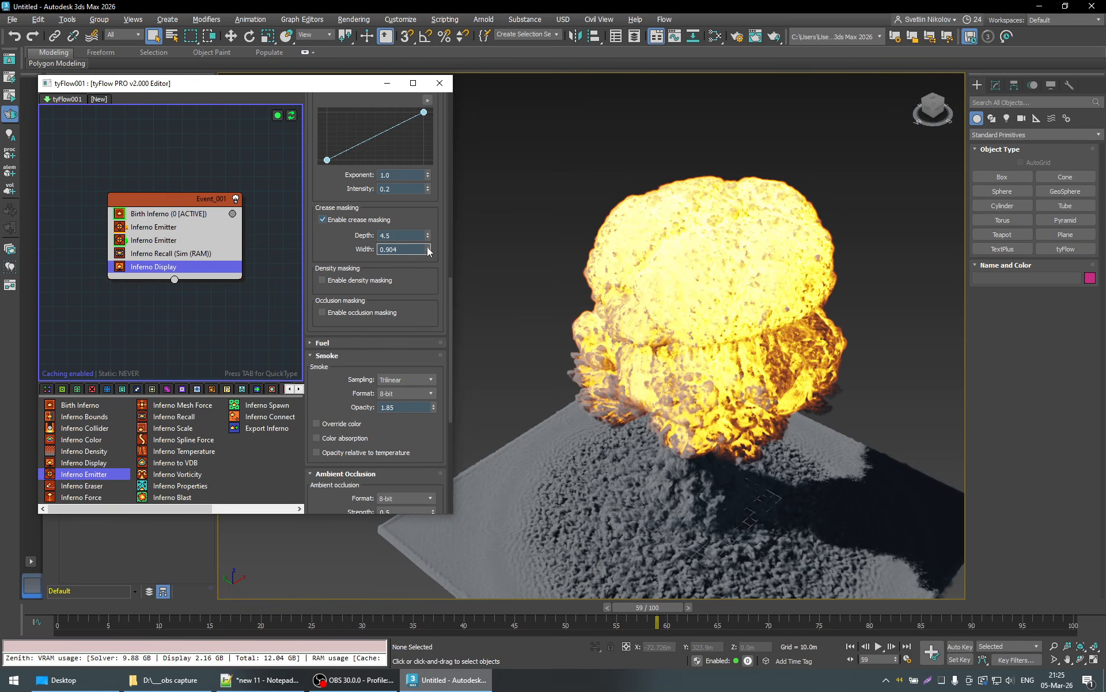
left_click_drag(428, 249, 434, 283)
left_click_drag(671, 611, 417, 616)
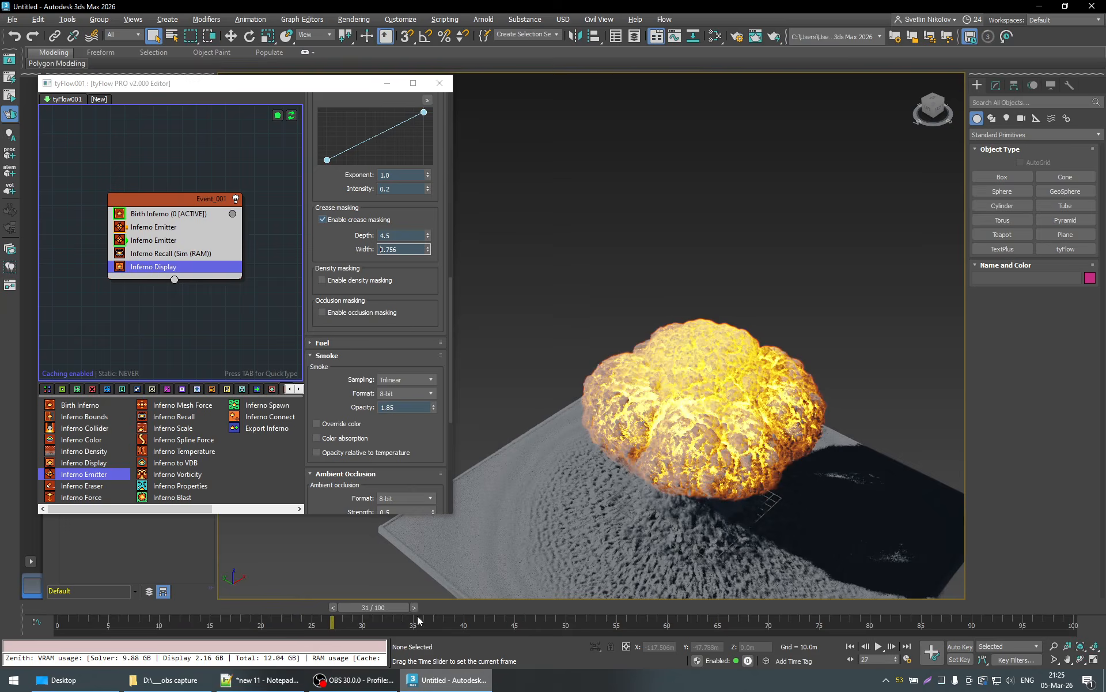
middle_click_drag(640, 546, 659, 431, "alt")
left_click_drag(421, 608, 869, 626)
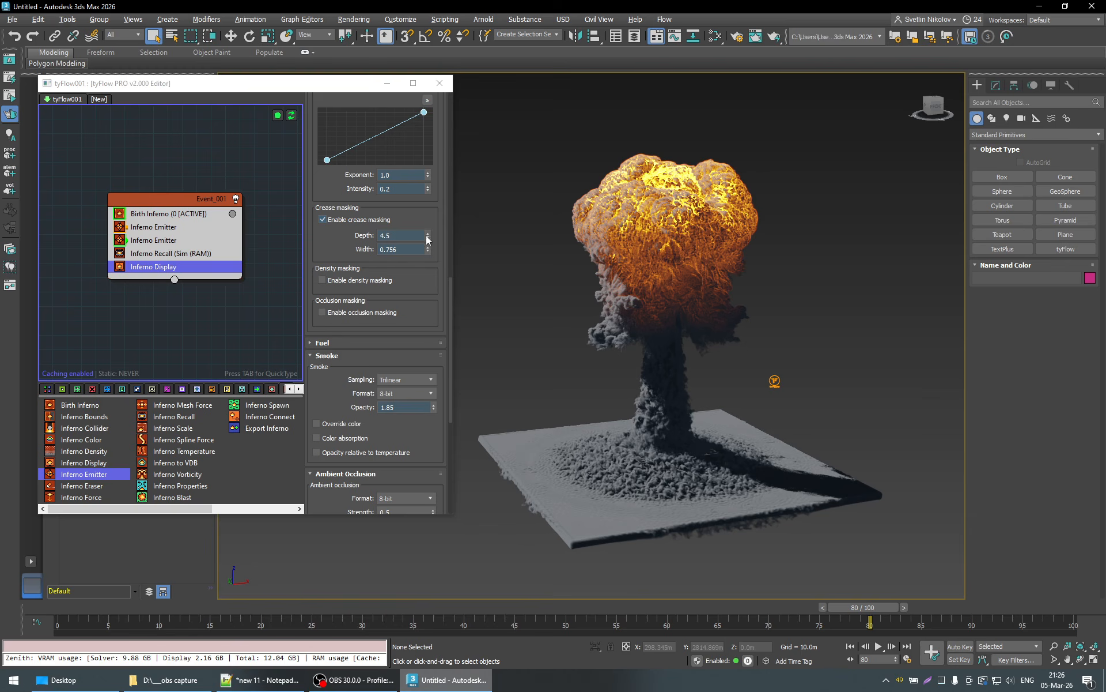
- Try crease masking depths of 3.992 and 10.0, return the depth to 4.5, and reduce the width to 0.662
middle_click_drag(668, 320, 720, 334, "alt")
left_click_drag(427, 234, 430, 246)
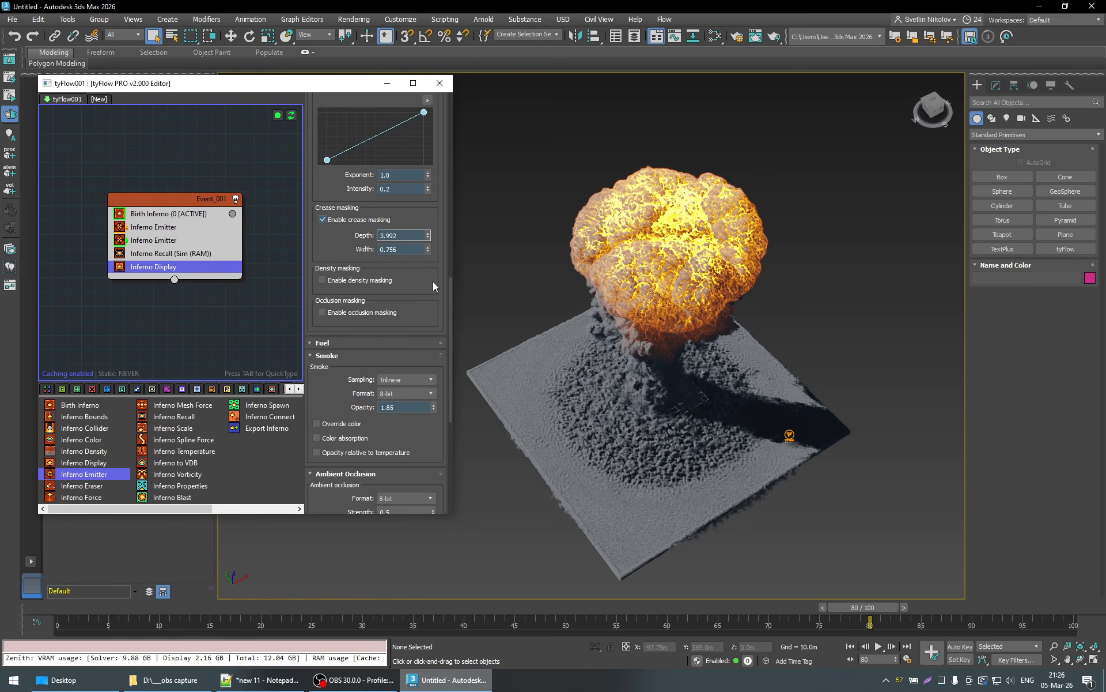
left_click_drag(435, 357, 418, 402)
left_click_drag(399, 235, 318, 238)
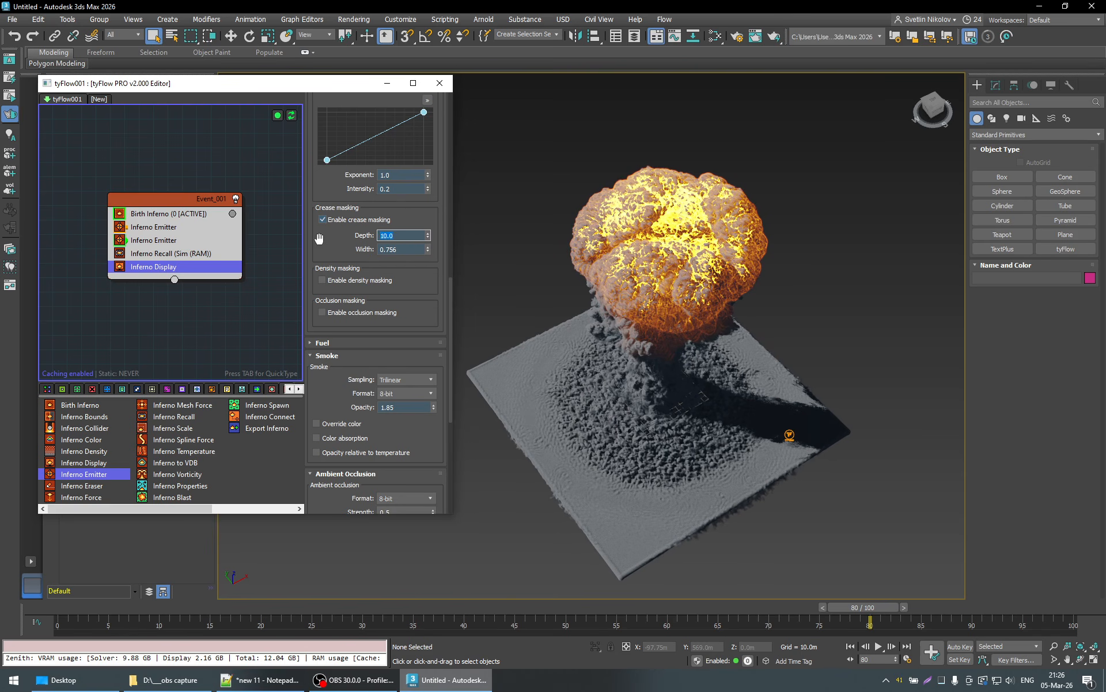
key("Return")
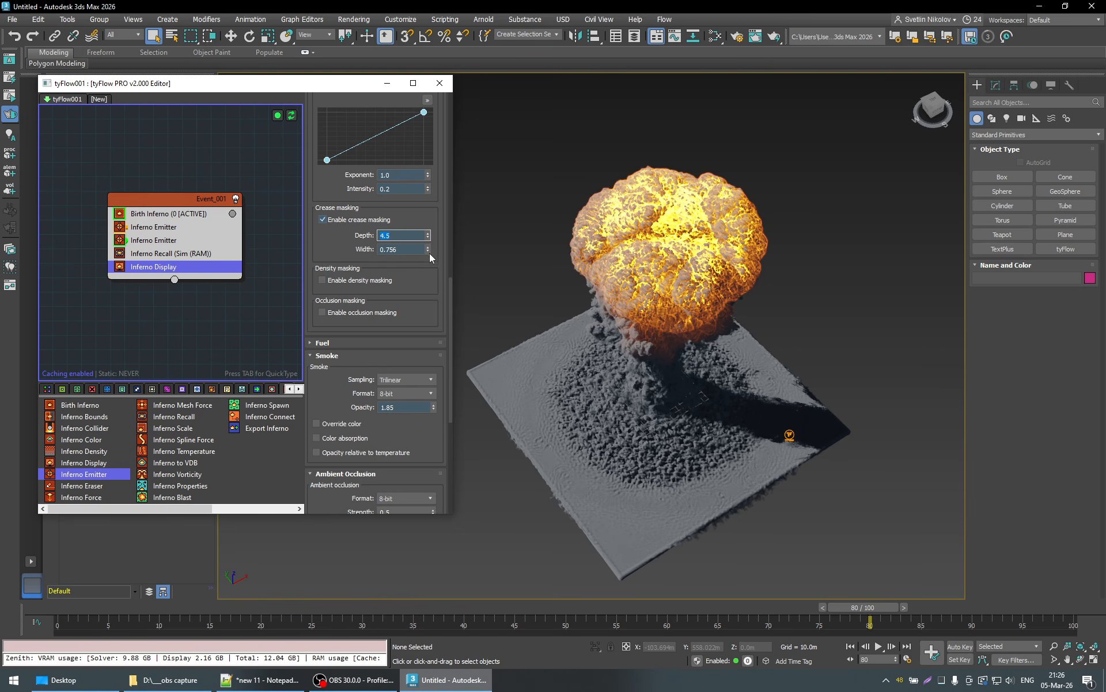
left_click_drag(430, 253, 434, 272)
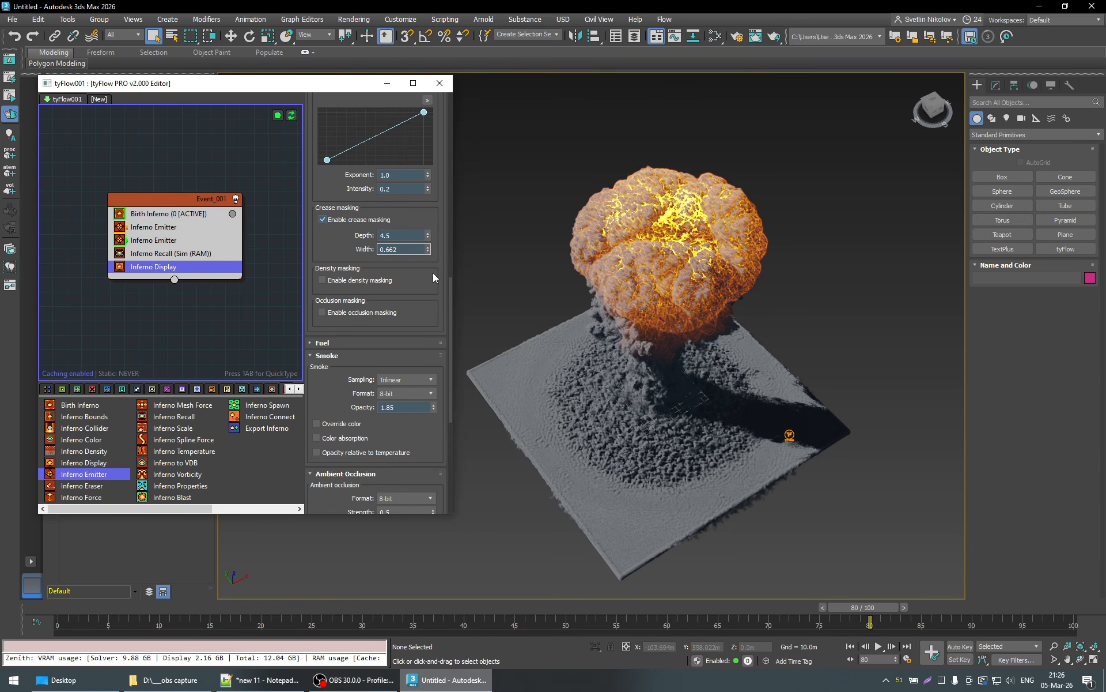
- Set the smoke opacity to 1.8 and check the explosion at frame 59
left_click(403, 409)
key("Return")
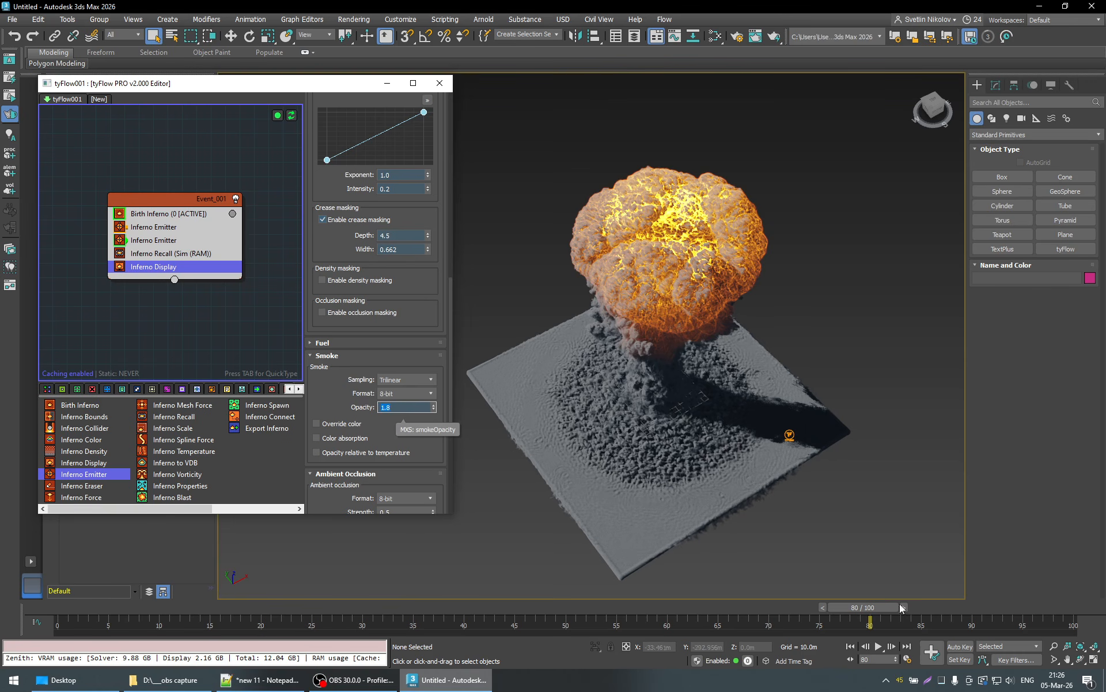
left_click_drag(903, 608, 686, 620)
middle_click_drag(707, 528, 717, 461, "alt")
- Try fire color intensities of 20 and 100, and return the intensity to 10
scroll(443, 300, "up", 5)
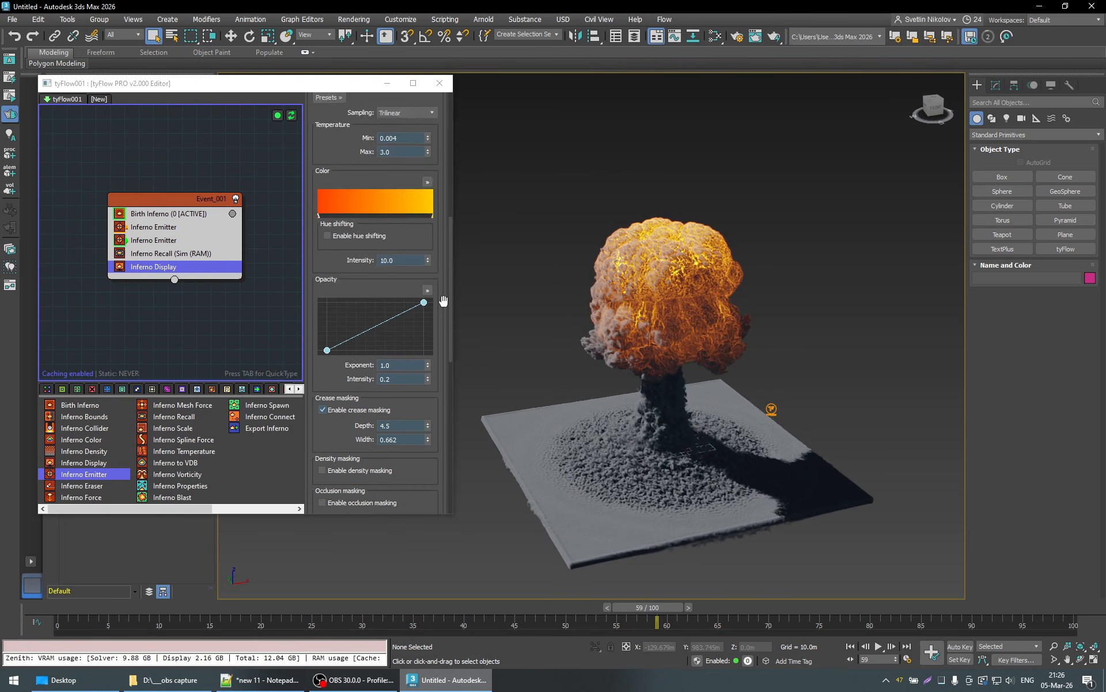
scroll(443, 300, "up", 4)
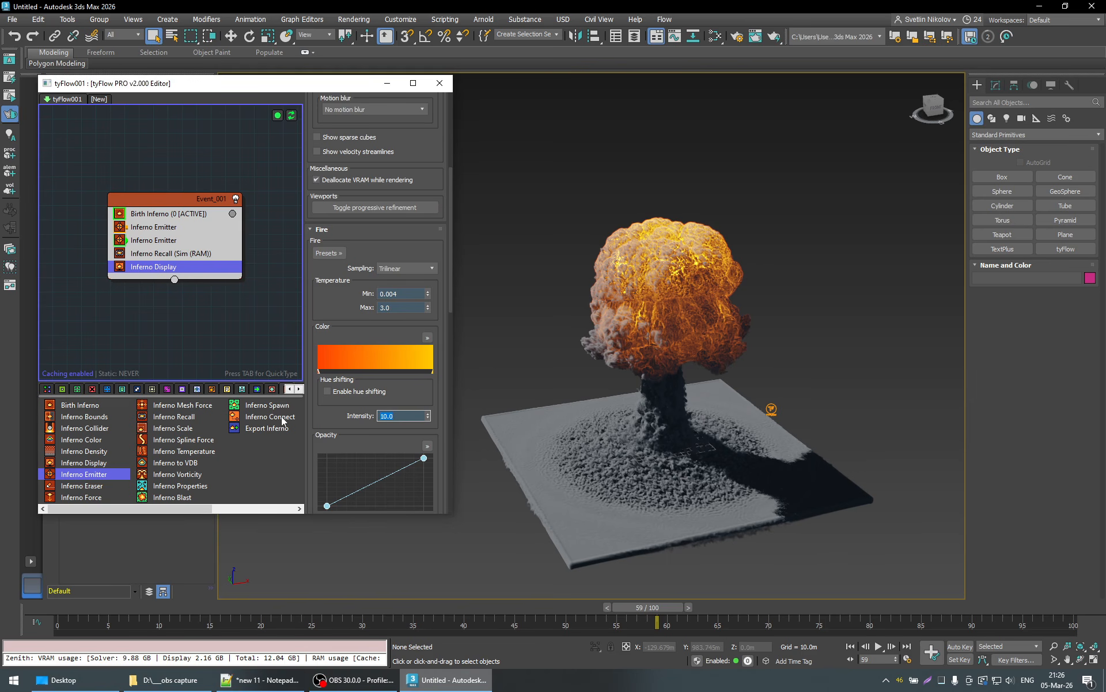
type("20")
key("Return")
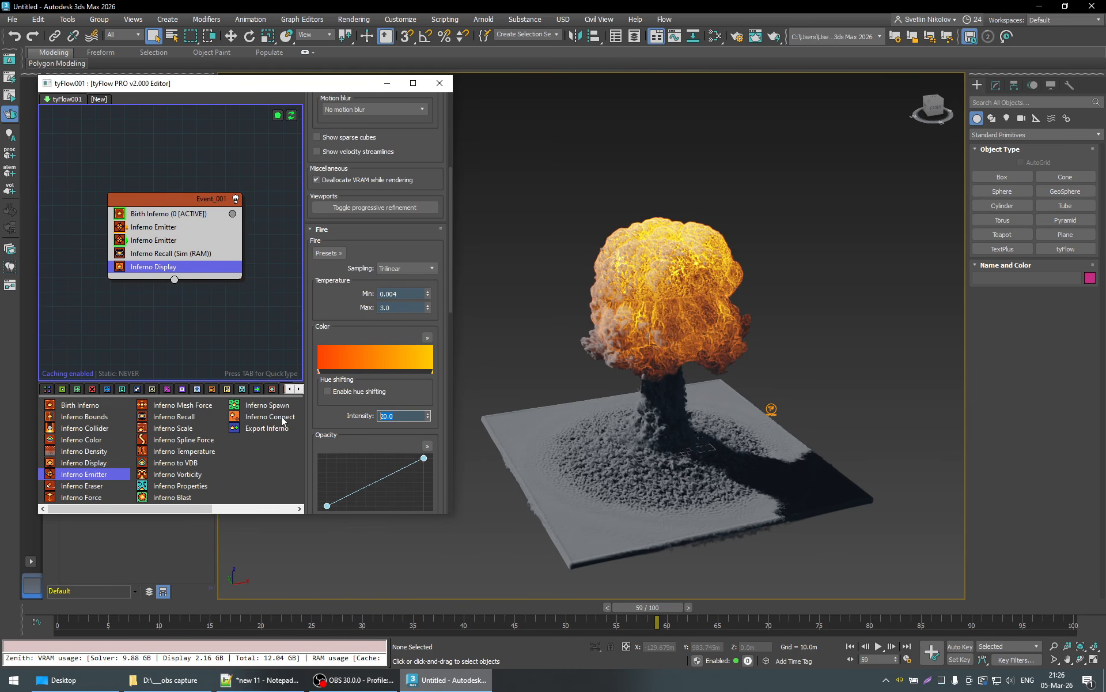
type("100")
key("Return")
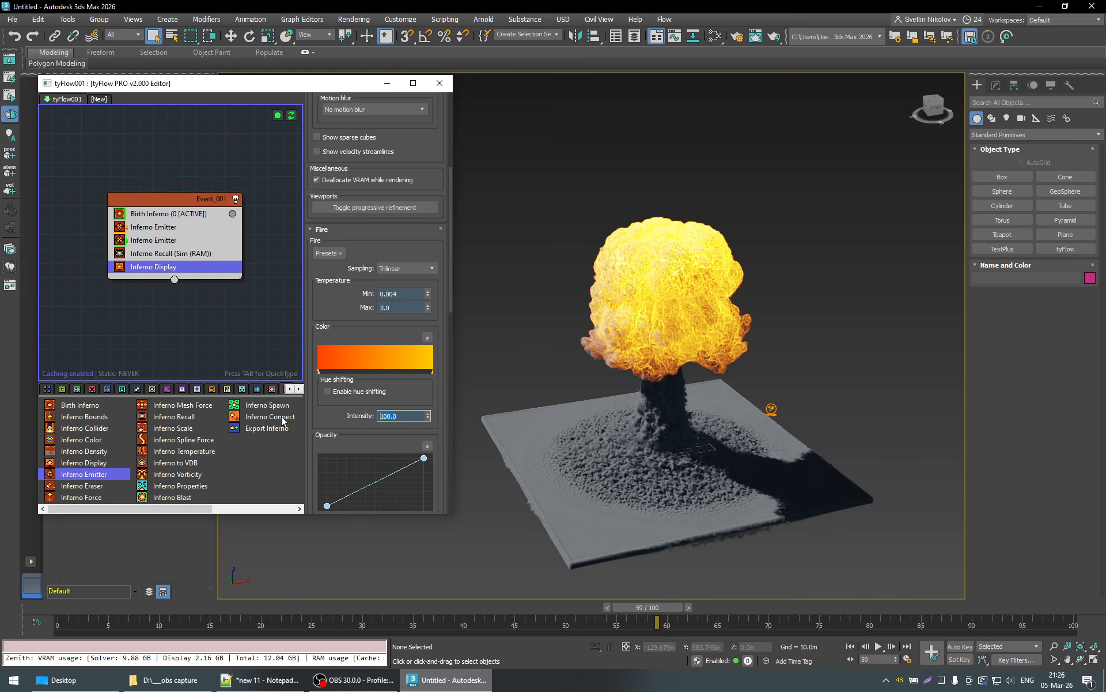
type("10")
key("Return")
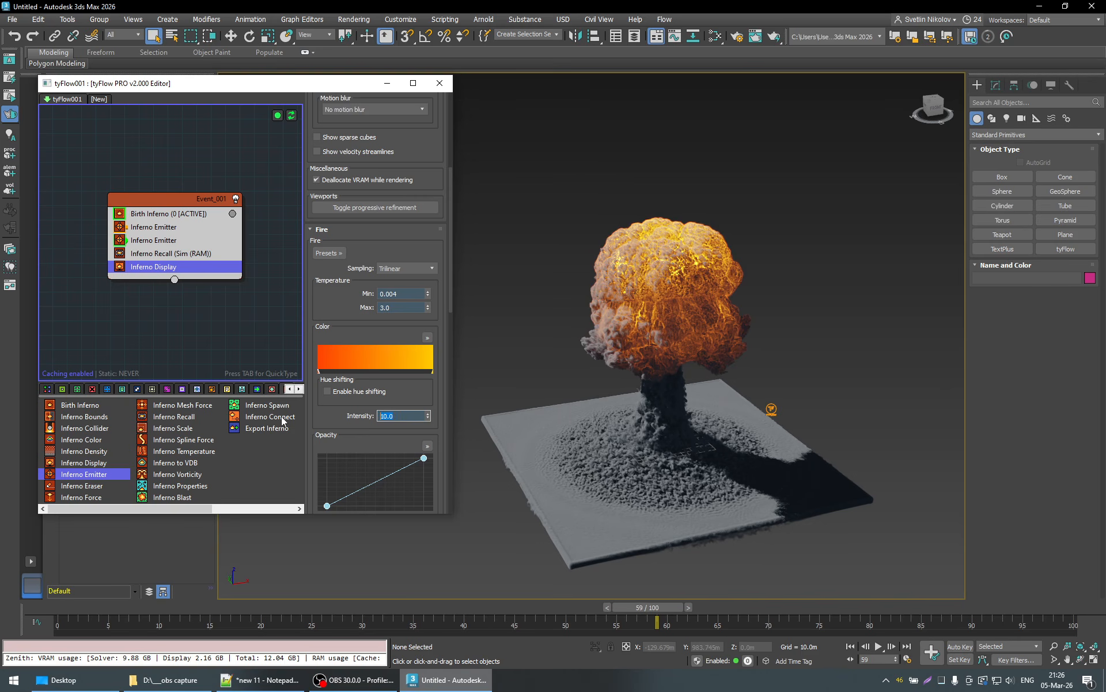
- Try FFE26F for the yellow end of the fire color gradient and change it to the more saturated yellow FFDA44
left_click(432, 369)
double_click(431, 371)
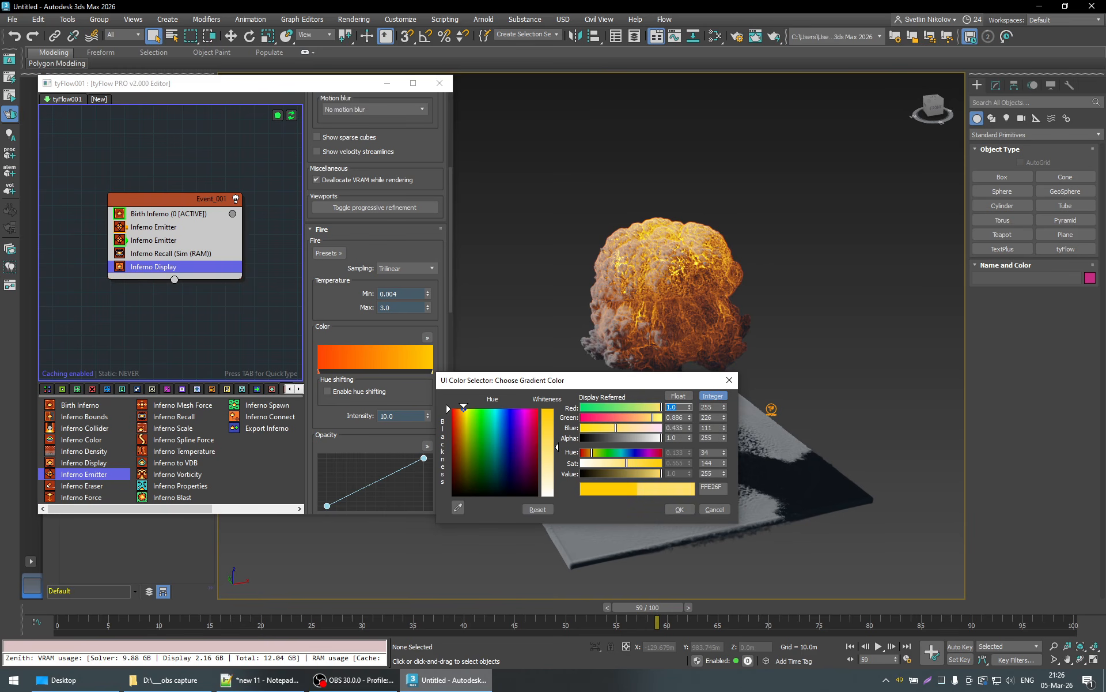
left_click(686, 509)
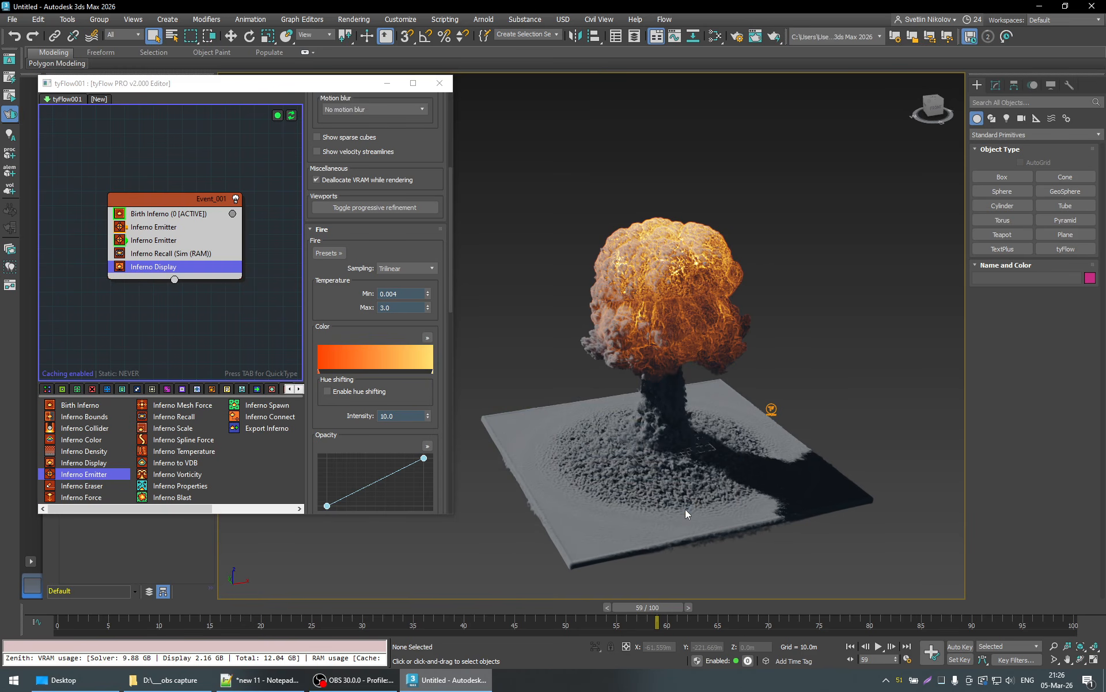
double_click(433, 372)
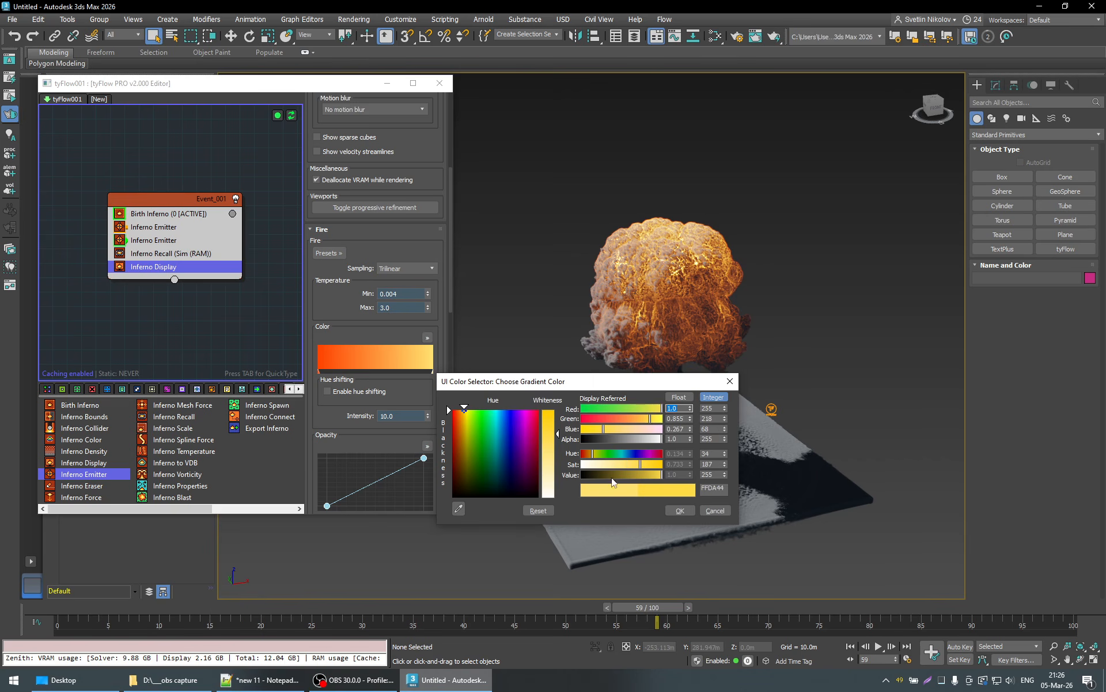
left_click(680, 511)
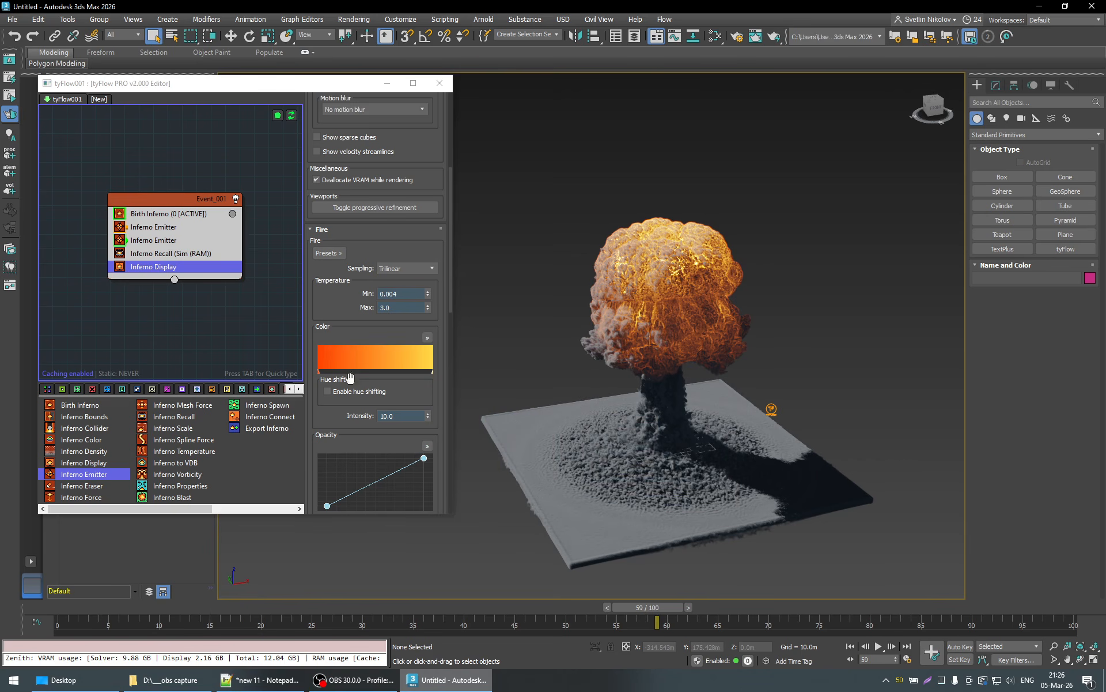
- Review the recolored explosion from several angles, from frame 17 up to frame 86
middle_click_drag(611, 412, 657, 406, "alt")
left_click_drag(657, 621, 238, 609)
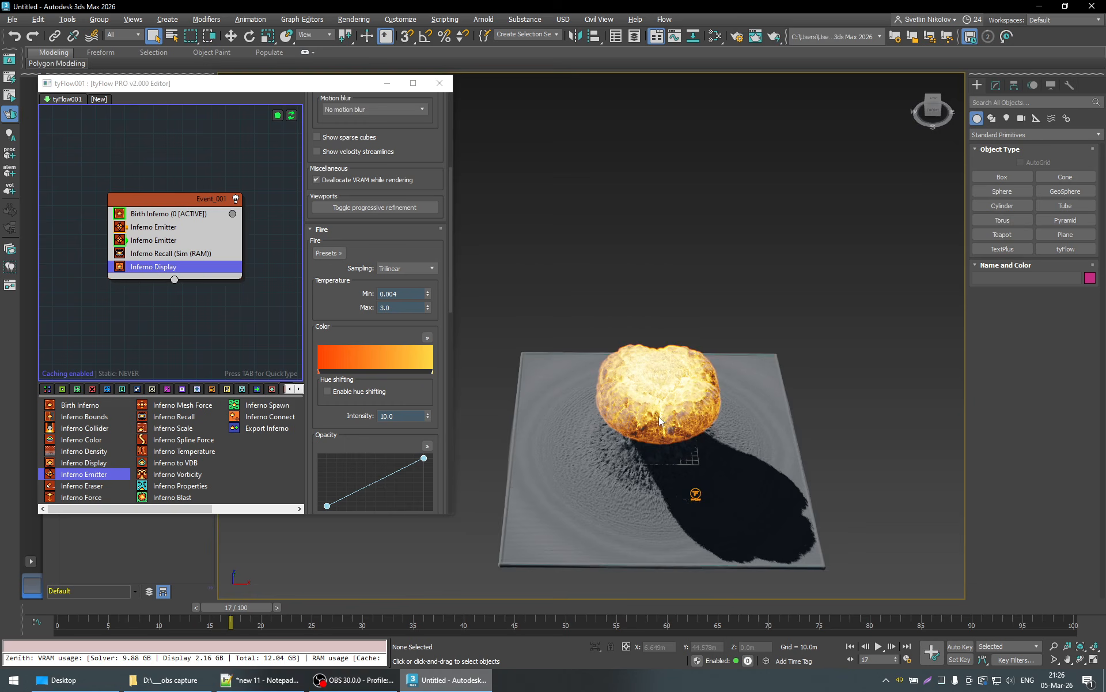
middle_click_drag(659, 415, 677, 395, "alt")
left_click_drag(247, 608, 789, 614)
middle_click_drag(823, 452, 780, 464, "alt")
left_click_drag(807, 608, 953, 600)
middle_click_drag(848, 519, 810, 492, "alt")
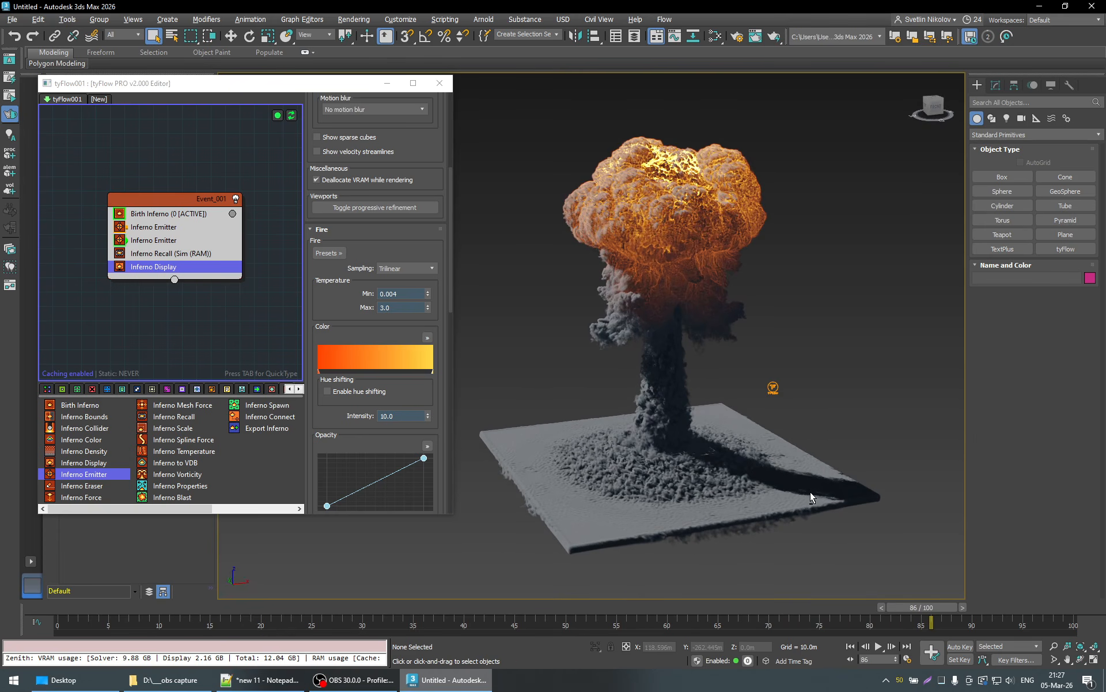
middle_click_drag(652, 268, 634, 306, "alt")
- Try a minimum fire temperature of 0.0 and set it to 0.003
scroll(439, 343, "down", 5)
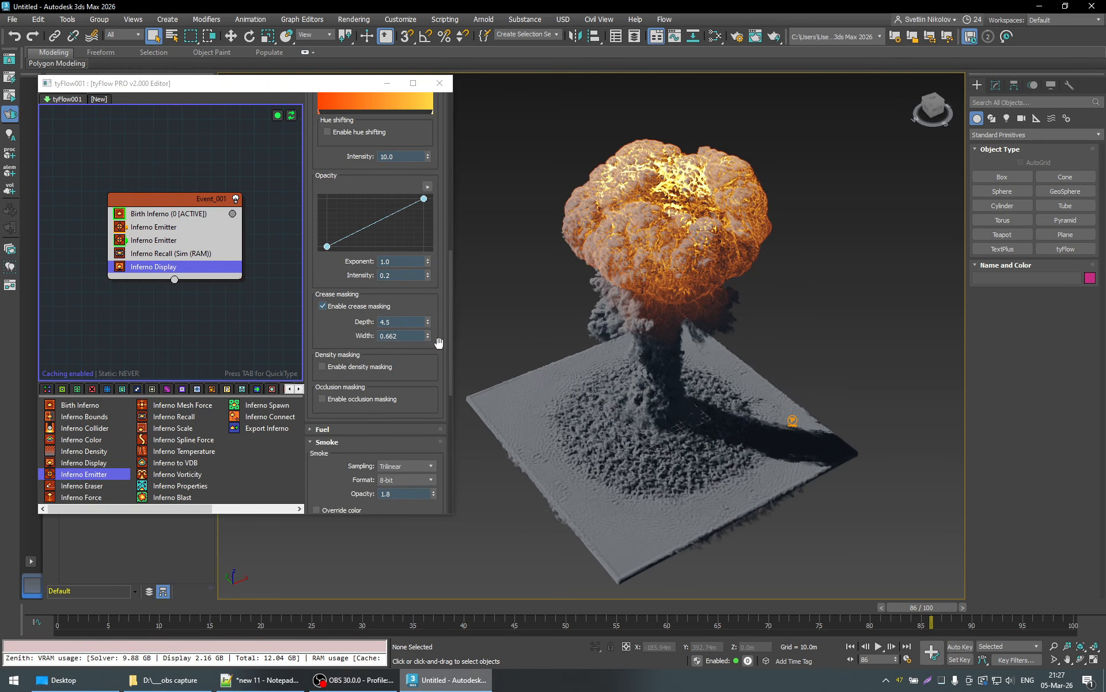
scroll(438, 343, "down", 3)
scroll(440, 344, "up", 7)
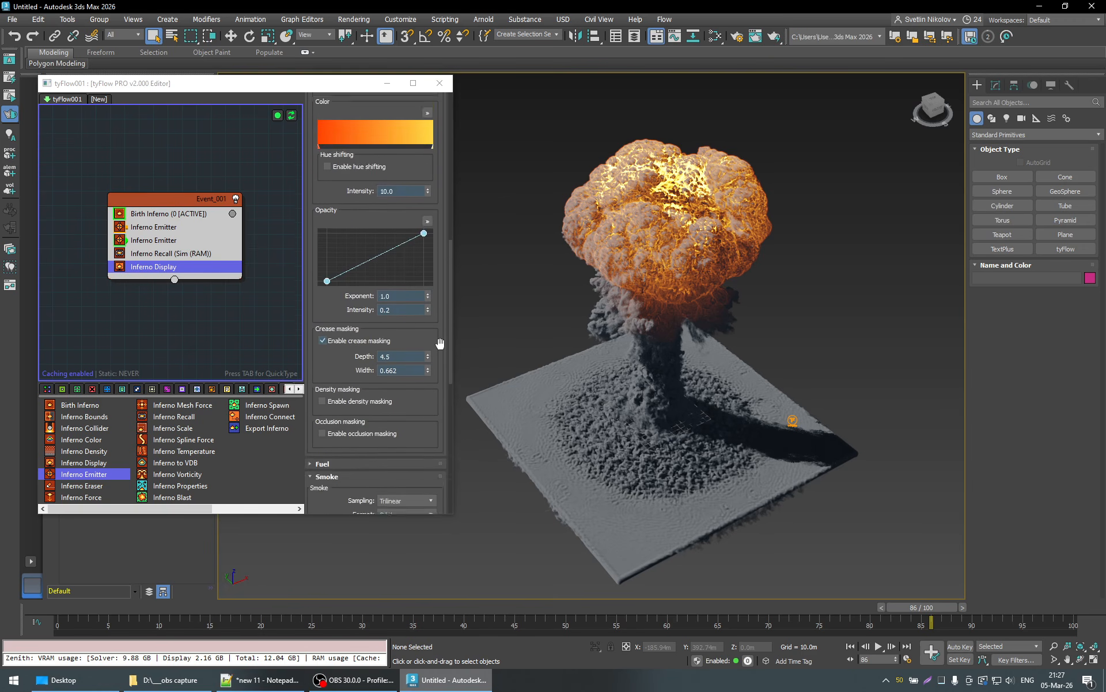
scroll(440, 344, "up", 3)
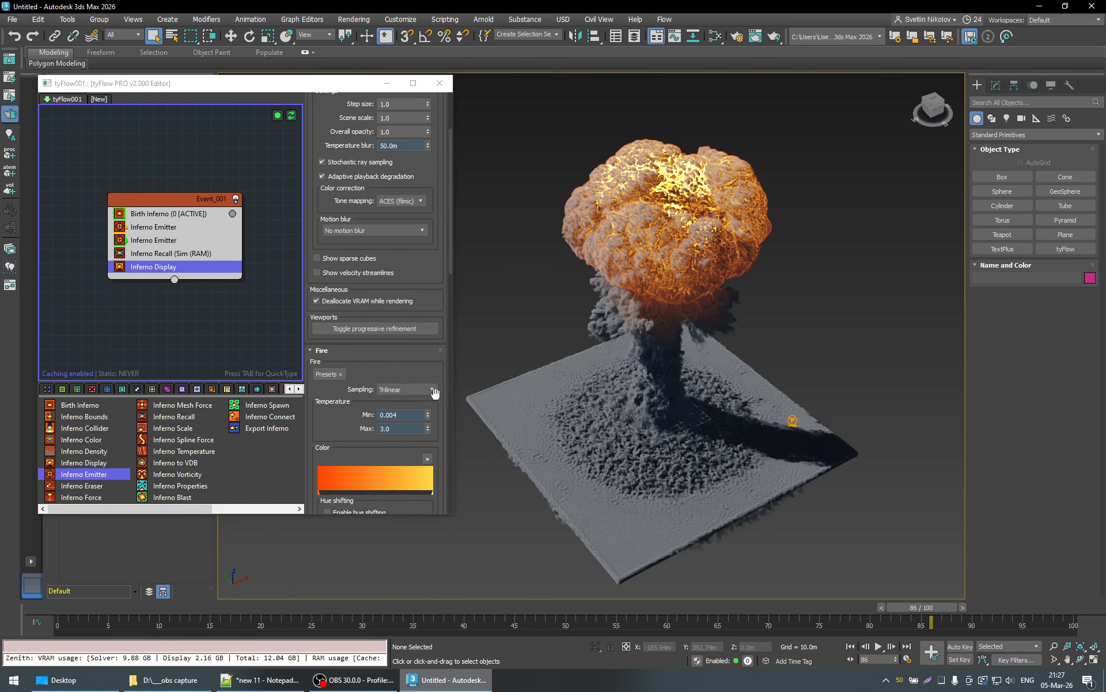
left_click_drag(428, 414, 430, 462)
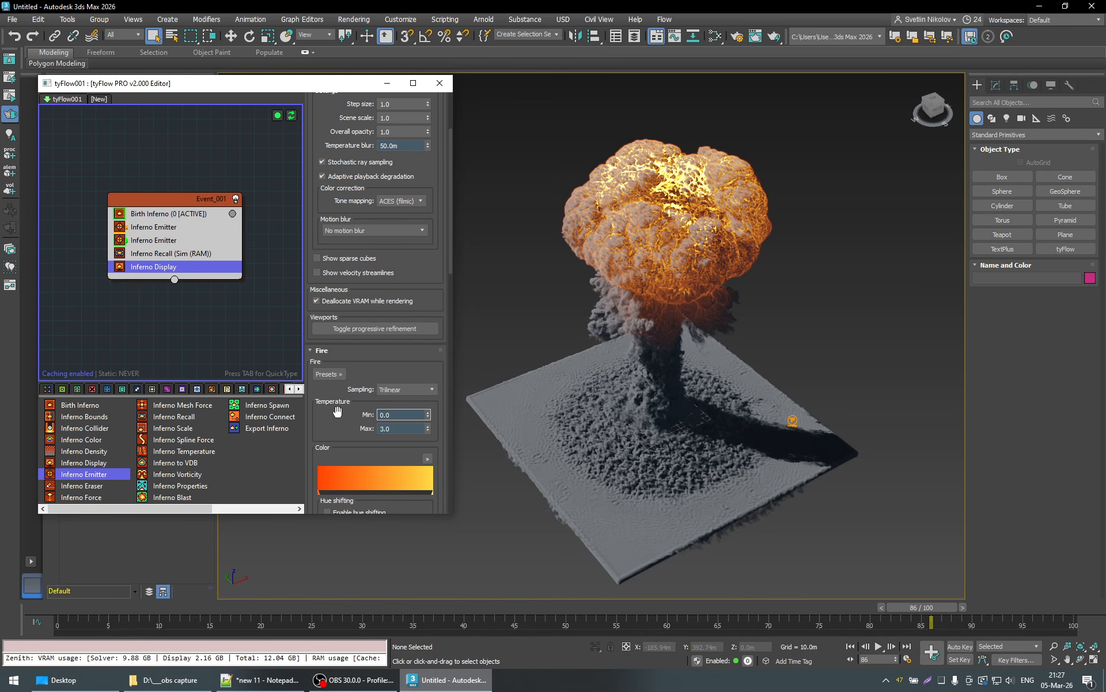
key("Return")
left_click(437, 427)
- Try a shorter ambient occlusion distance of 3 m and set the distance to 6.0 m
scroll(438, 421, "down", 5)
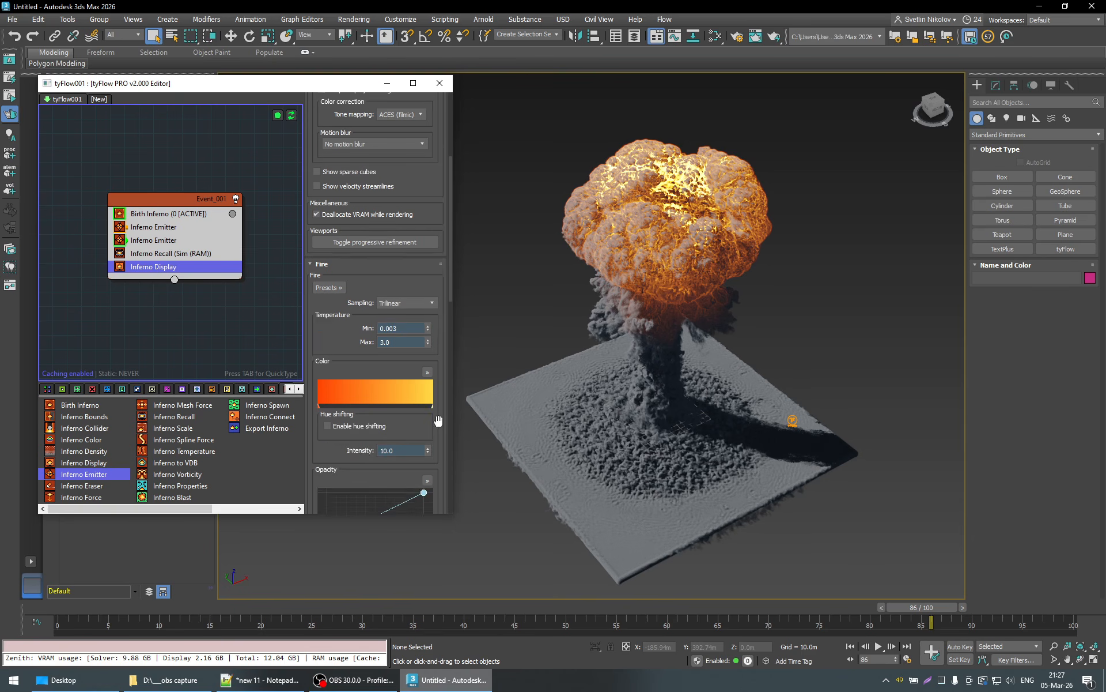
scroll(438, 421, "up", 4)
scroll(438, 419, "up", 4)
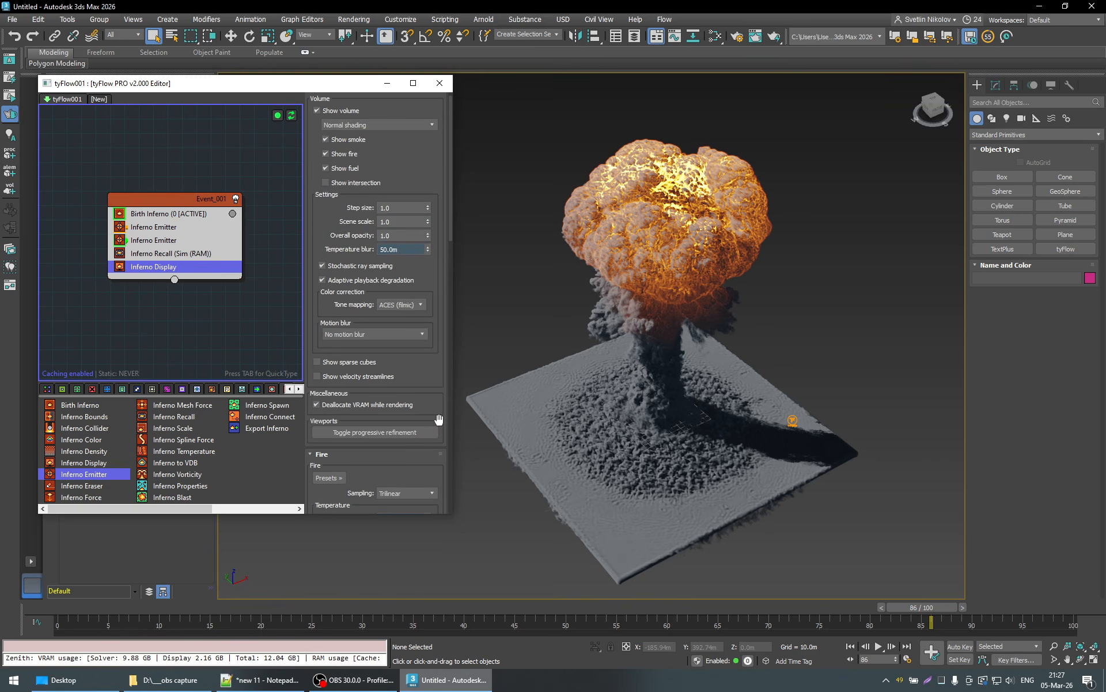
scroll(439, 419, "down", 16)
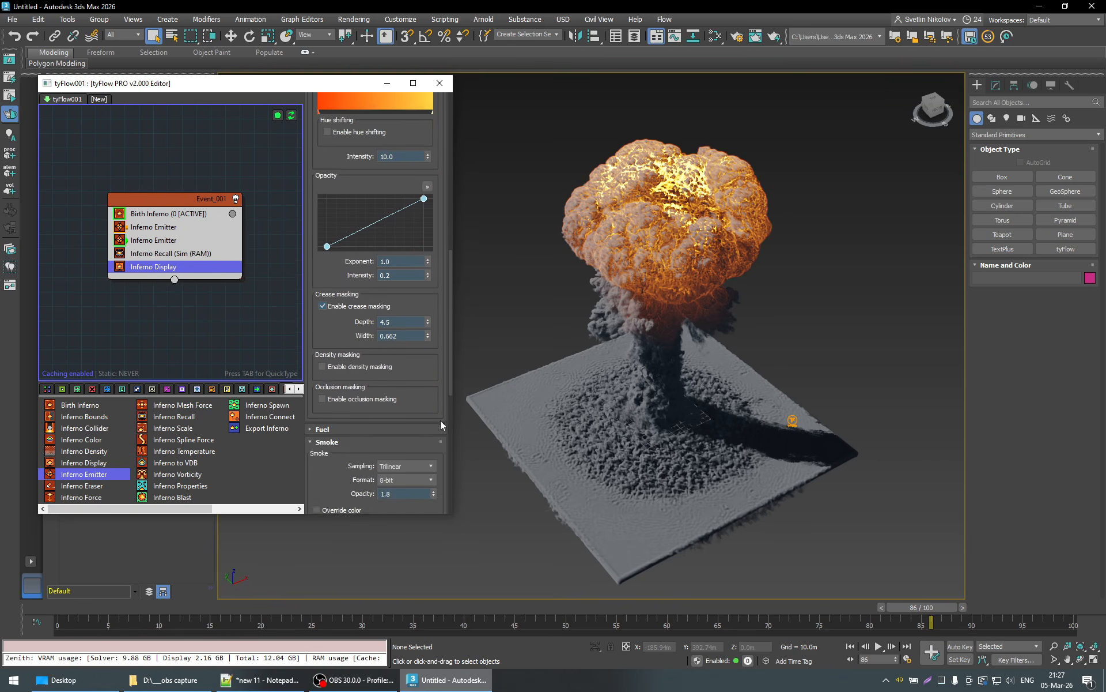
scroll(440, 419, "down", 8)
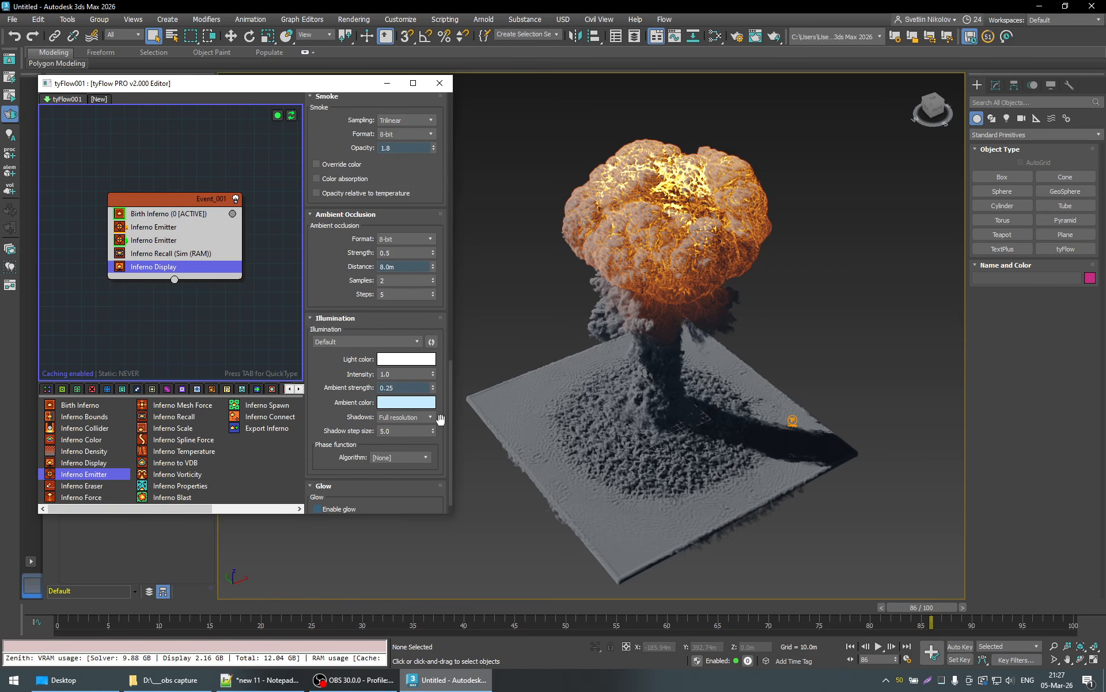
left_click_drag(432, 266, 434, 147)
type("54")
key("Return")
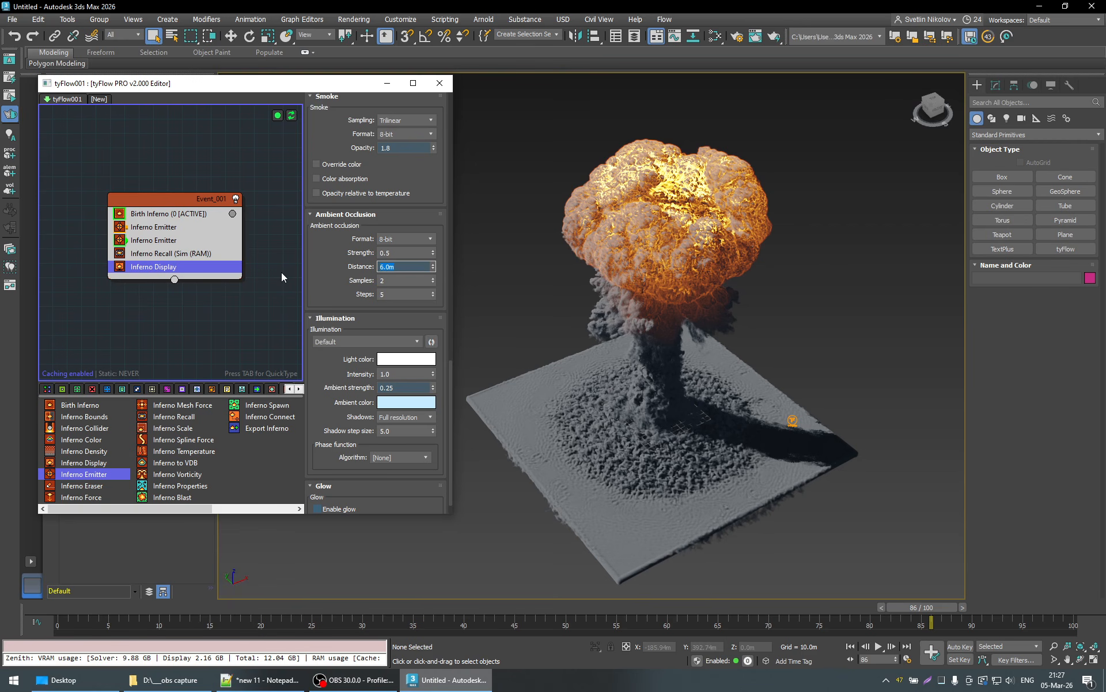
type("3")
key("Return")
type("5")
key("Return")
- Examine the explosion at frame 80 and look through the fire, smoke, ambient occlusion and illumination settings
middle_click_drag(718, 266, 921, 552, "alt")
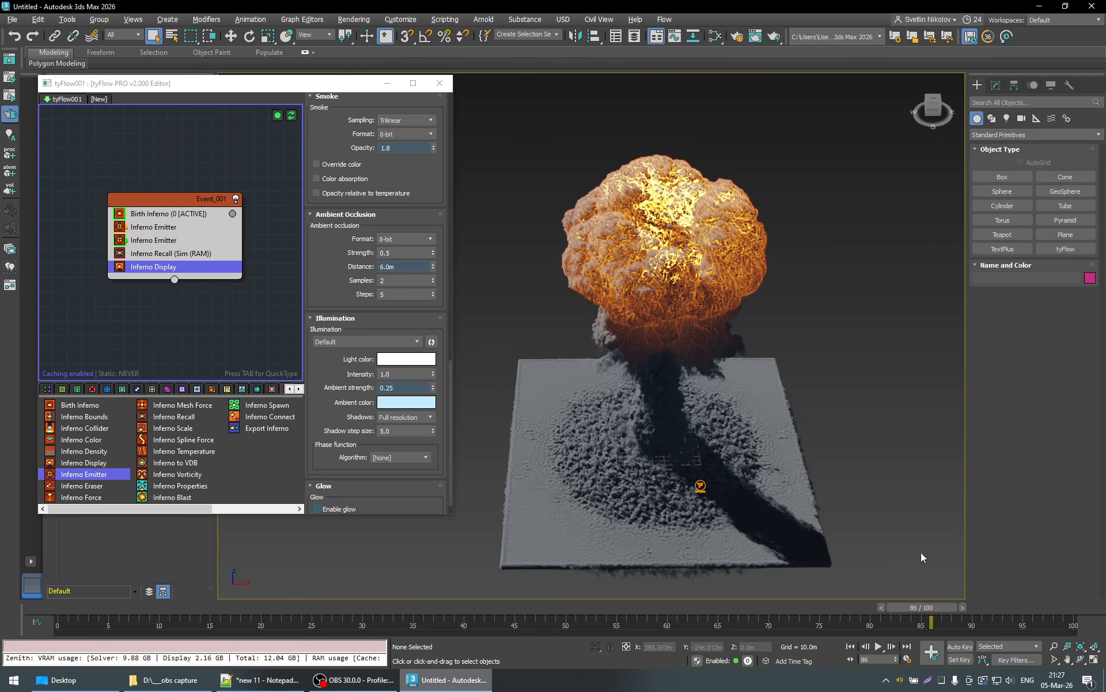
left_click_drag(906, 610, 847, 606)
scroll(444, 408, "down", 1)
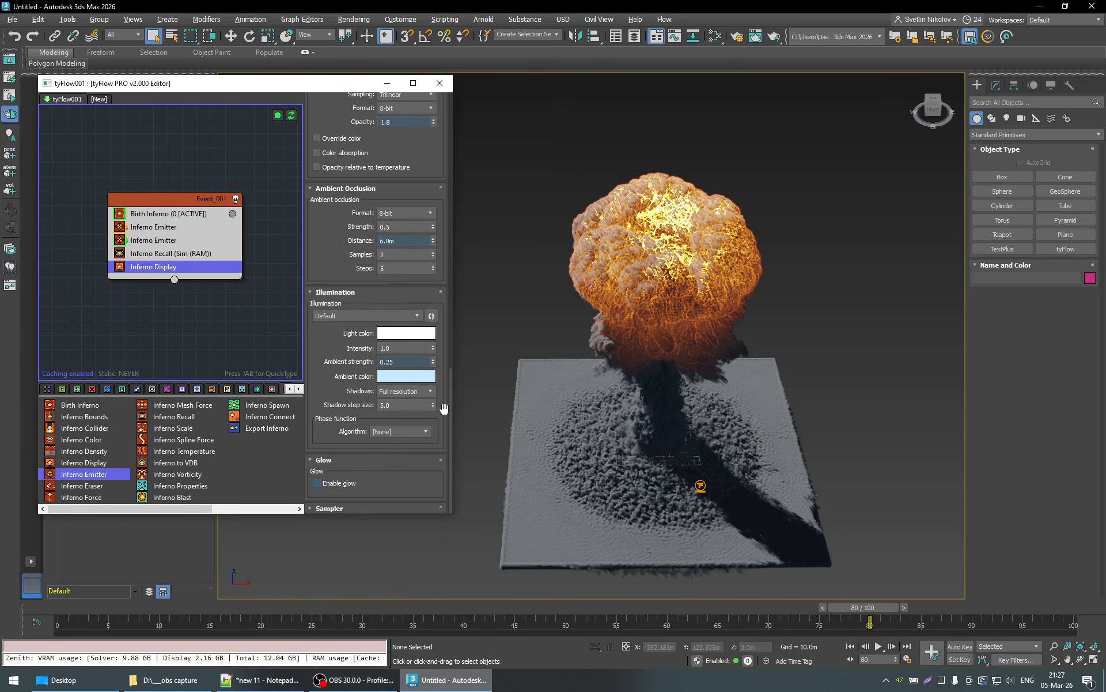
scroll(444, 459, "up", 12)
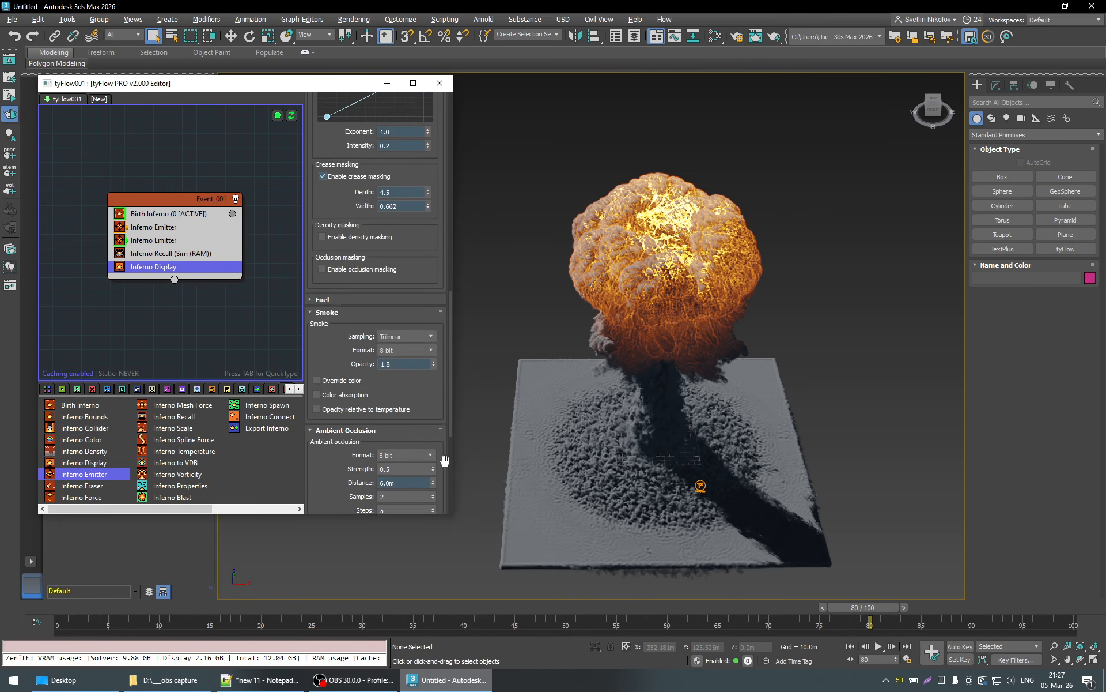
scroll(444, 460, "down", 6)
scroll(444, 460, "down", 6)
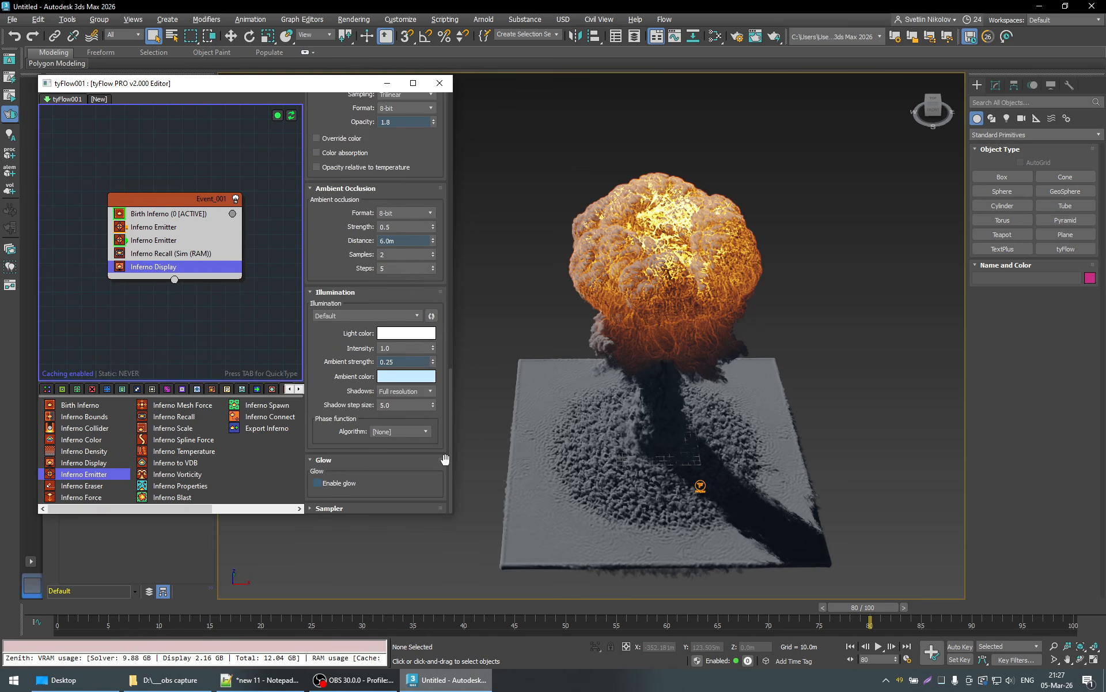
scroll(437, 311, "up", 14)
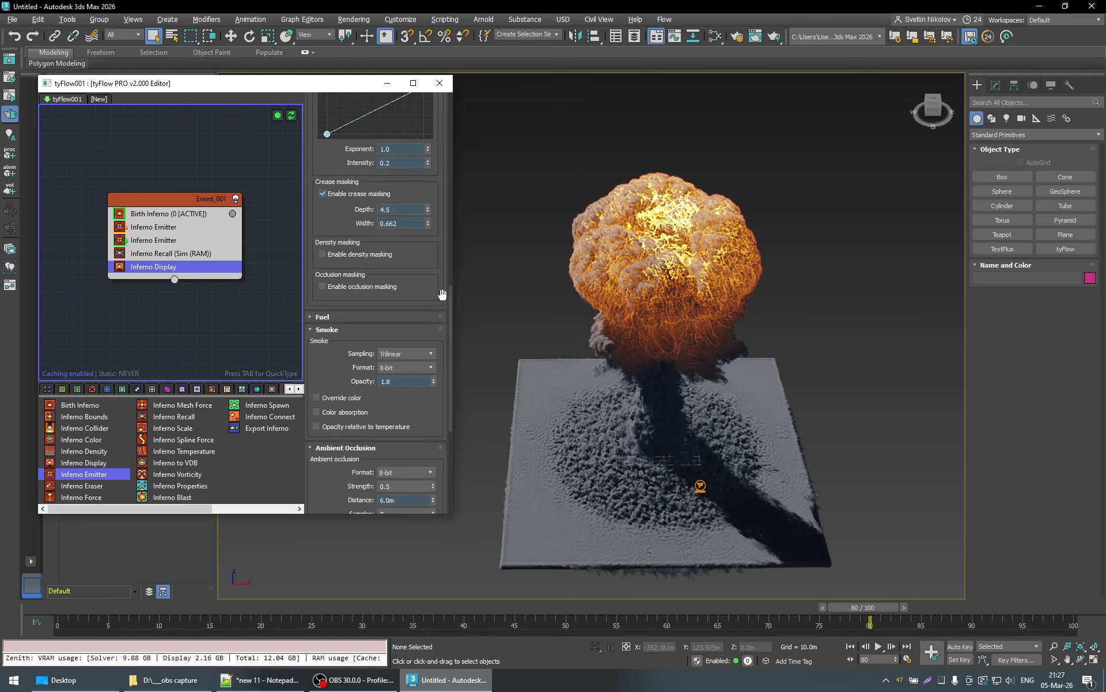
scroll(440, 293, "up", 6)
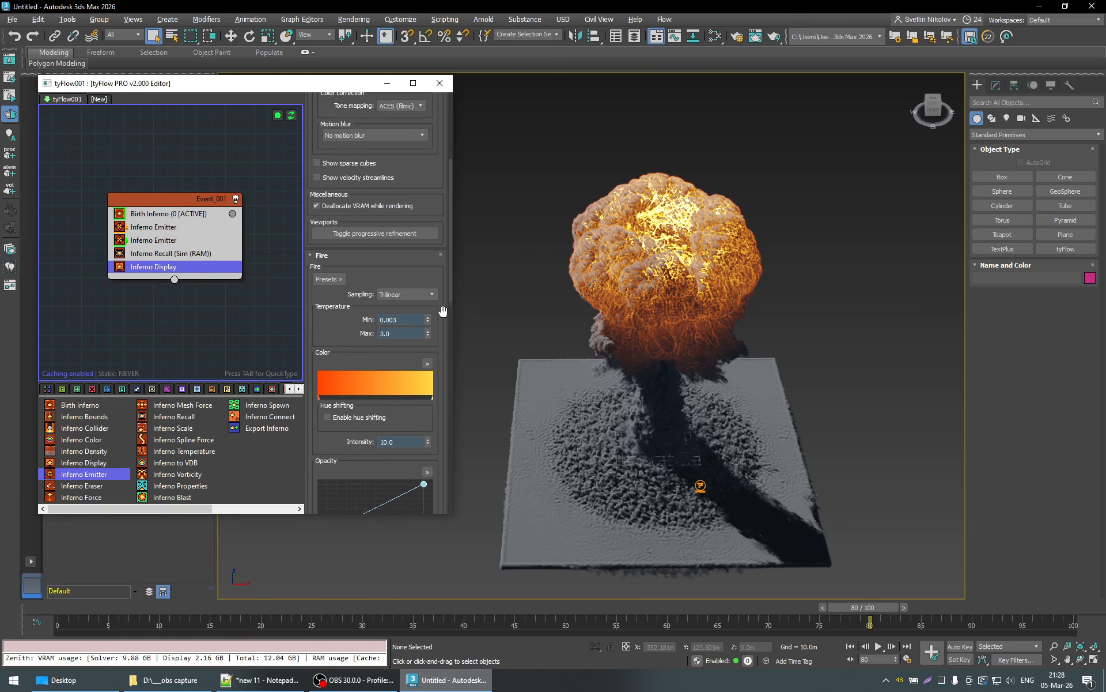
- Try crease masking depths of 1.492 and 10 with widths of 0.604, 0.746 and 0.824
scroll(438, 232, "down", 10)
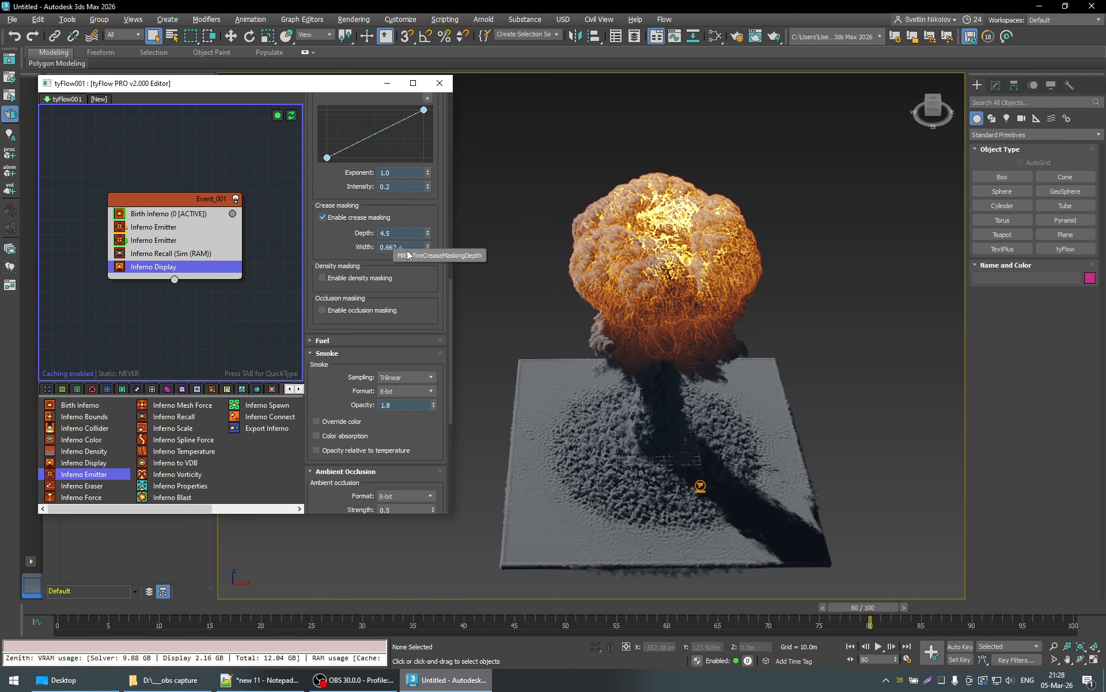
left_click_drag(427, 246, 448, 402)
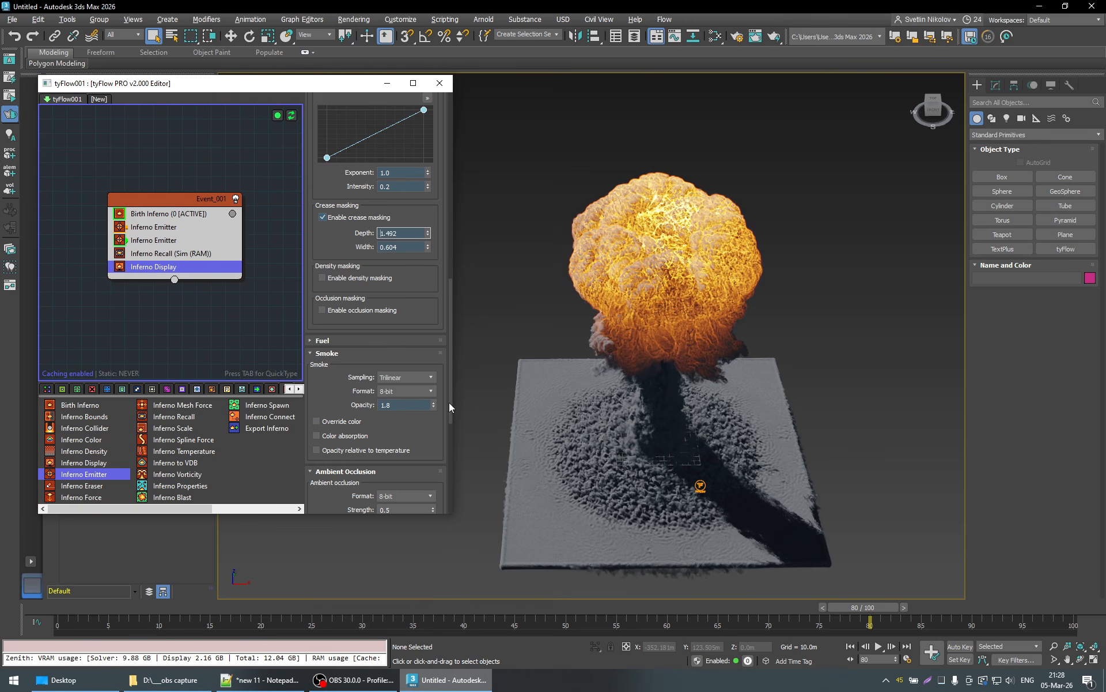
left_click_drag(428, 249, 424, 11)
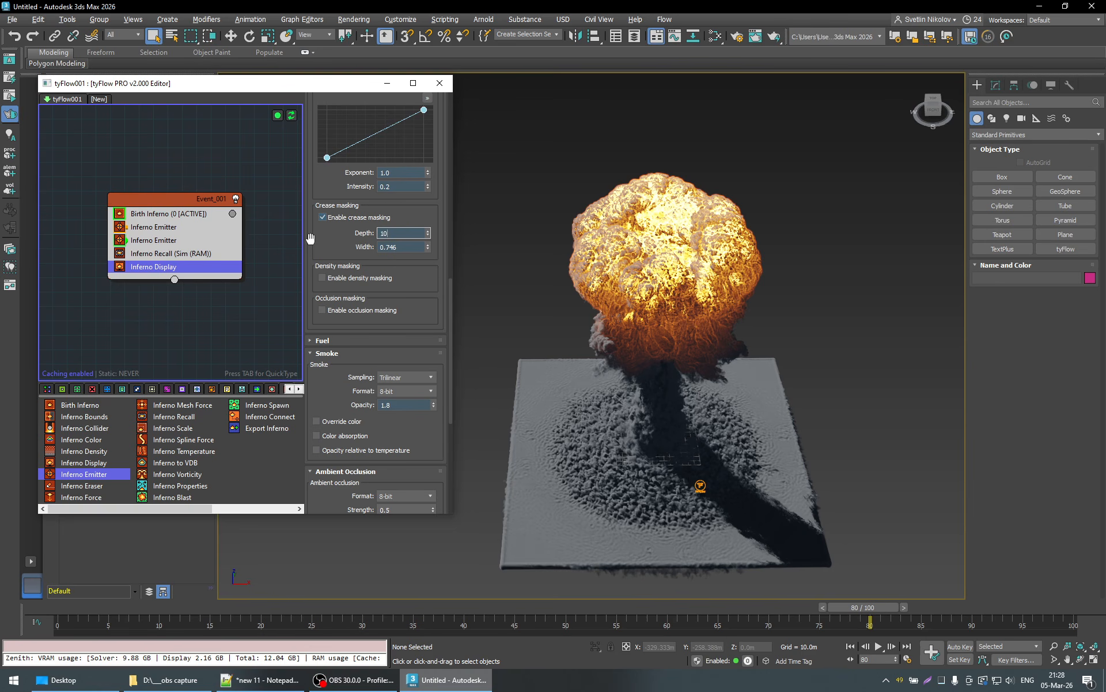
left_click_drag(431, 246, 322, 234)
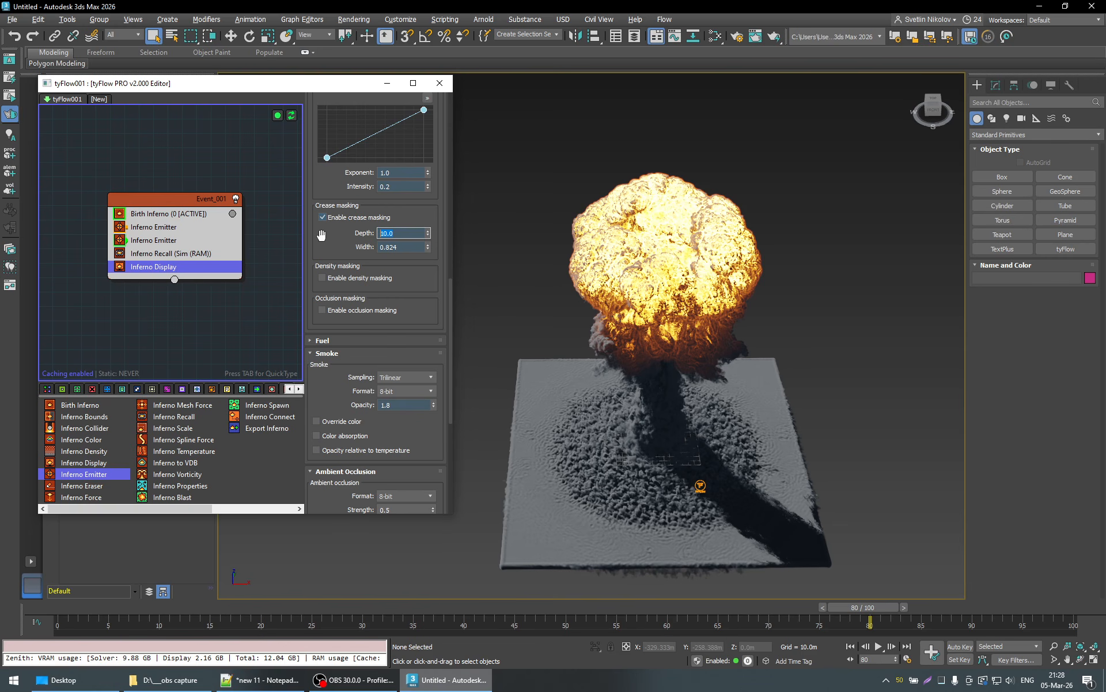
- Try crease masking depths of 6.0 and 5.0, reducing the width to 0.738
type("5")
key("Return")
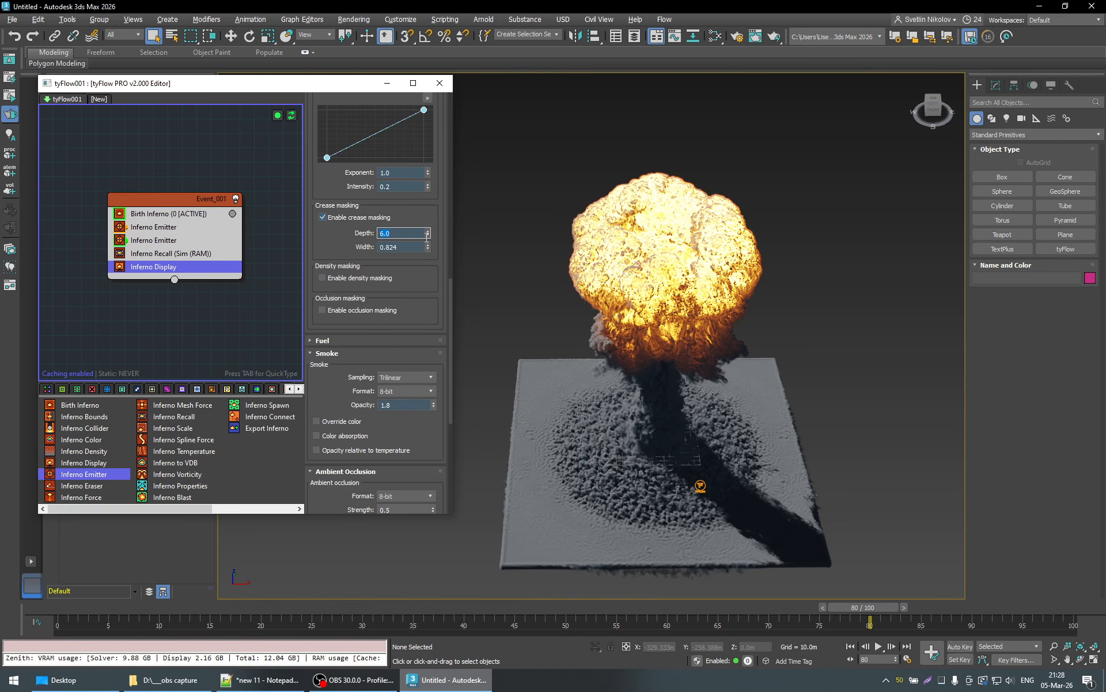
left_click_drag(428, 248, 276, 234)
type("5")
key("Return")
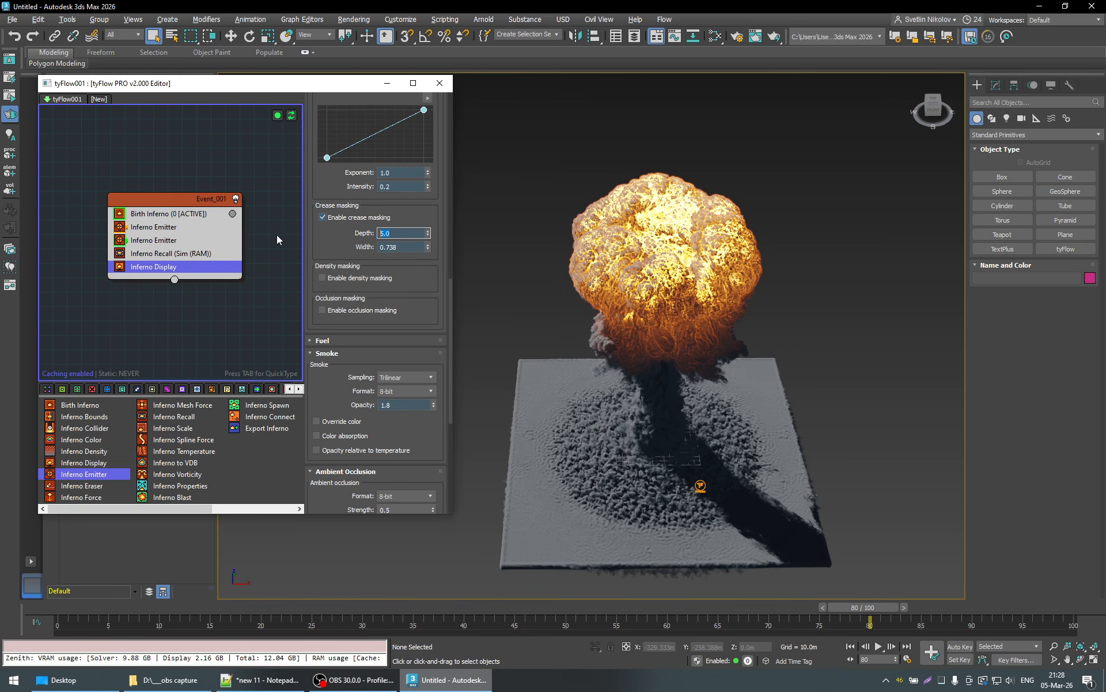
- Set the crease masking depth to 4.0 and the width to 0.682, and view the cloud from a lower angle
left_click_drag(429, 249, 279, 234)
type("4")
key("Return")
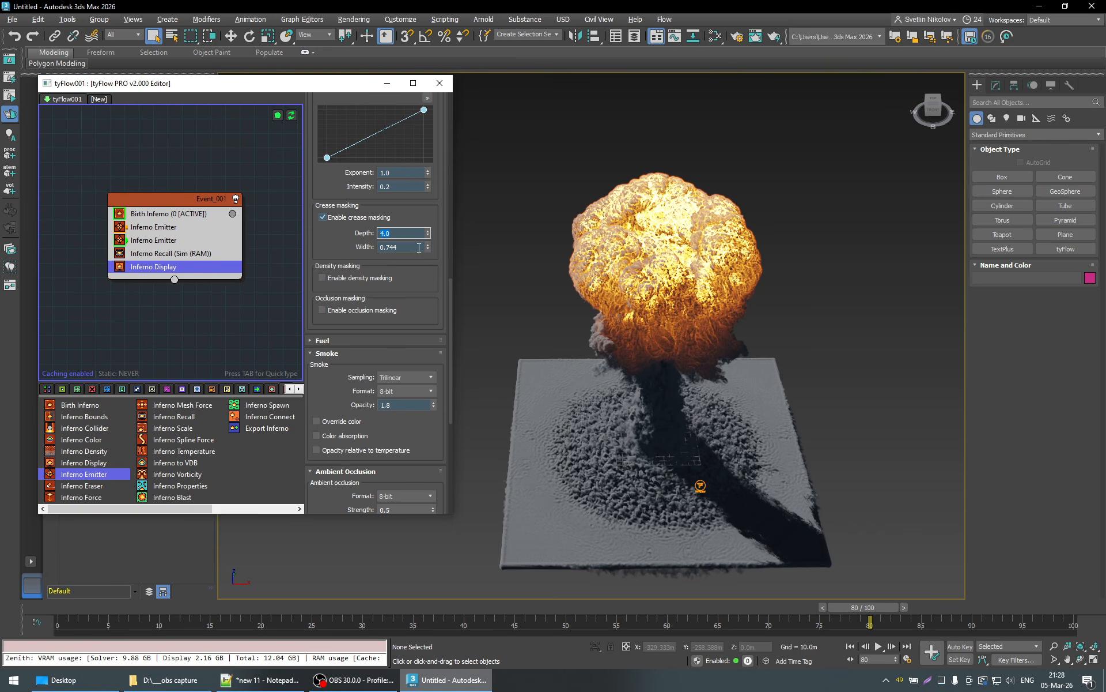
left_click_drag(428, 247, 435, 262)
middle_click_drag(845, 406, 845, 375, "alt")
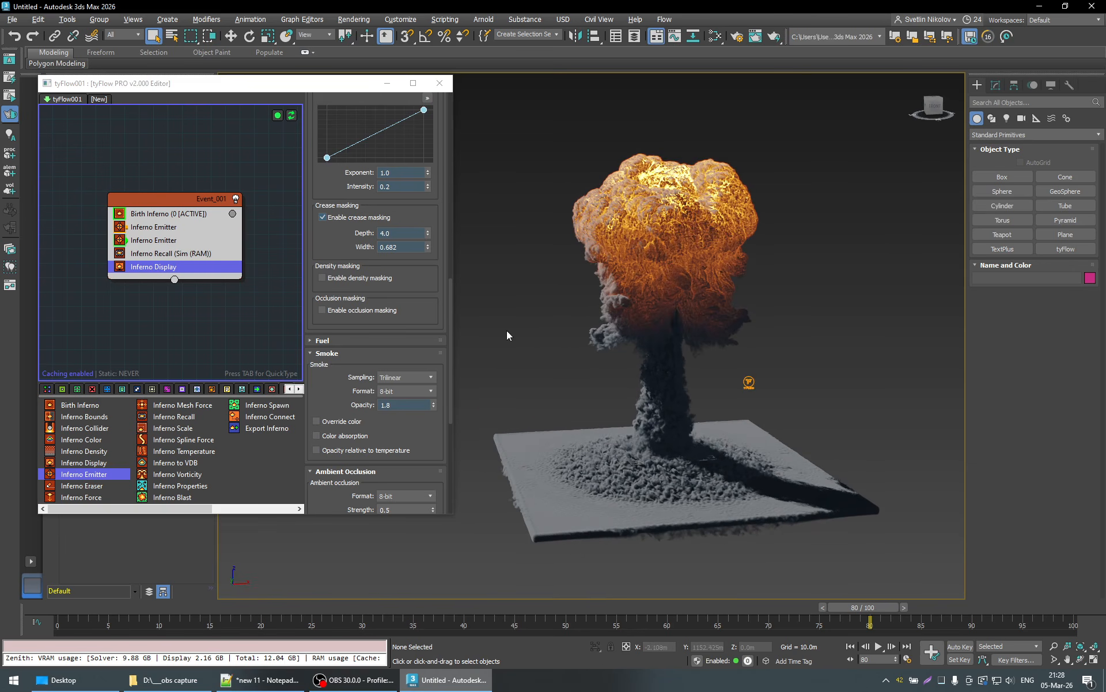
- Try a minimum fire temperature of 0.06 and inspect the cloud from several angles at frames 80 and 72
scroll(447, 327, "up", 10)
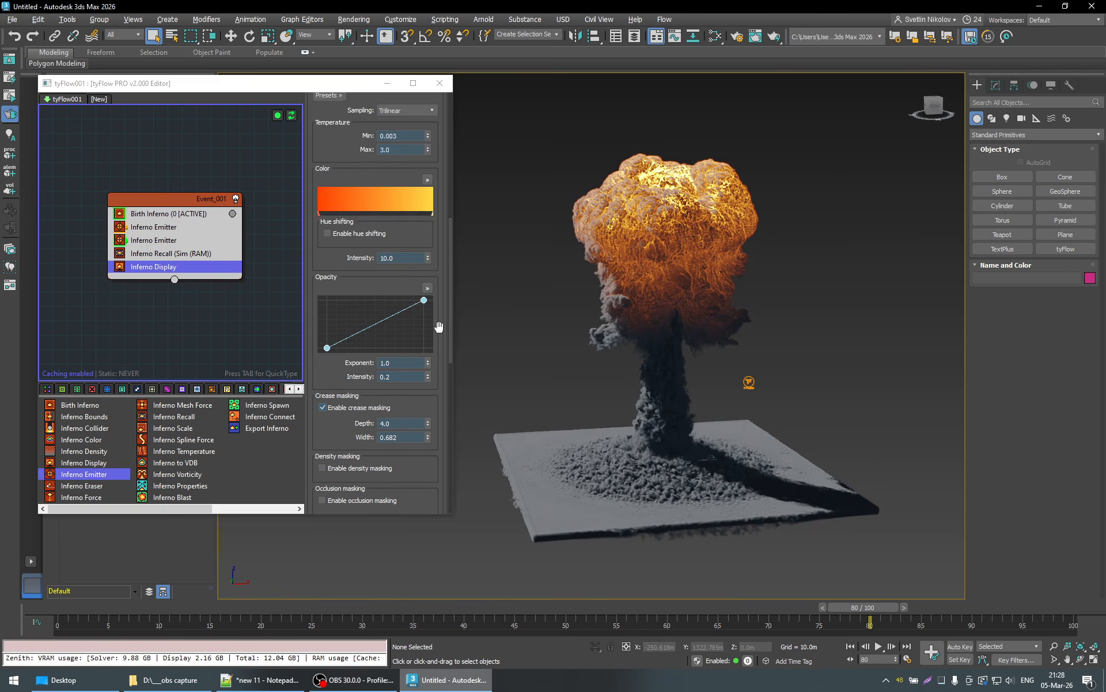
left_click(414, 274)
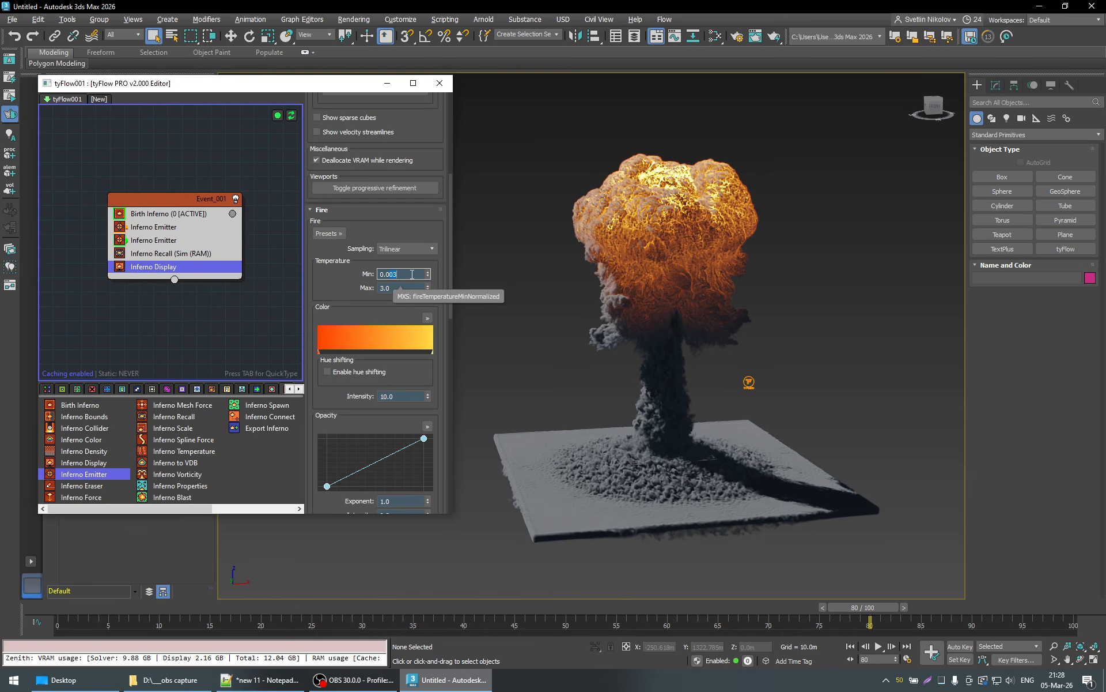
key("BackSpace")
key("BackSpace")
type("1")
key("Return")
key("Return")
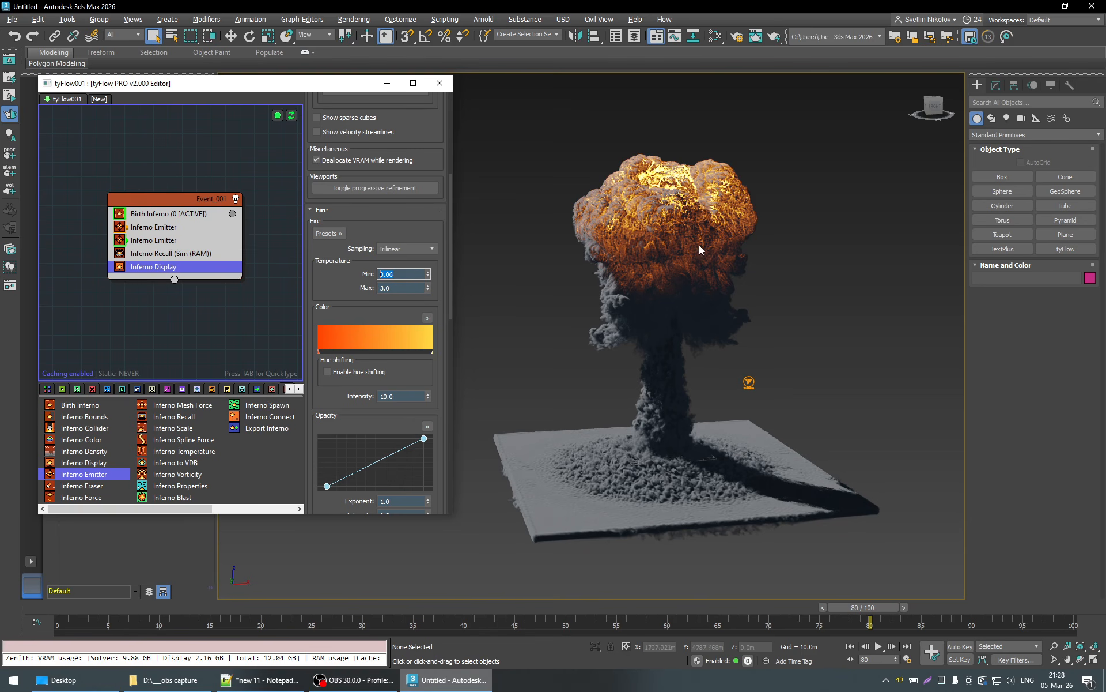
middle_click_drag(718, 279, 769, 323, "alt")
middle_click_drag(754, 266, 726, 263, "alt")
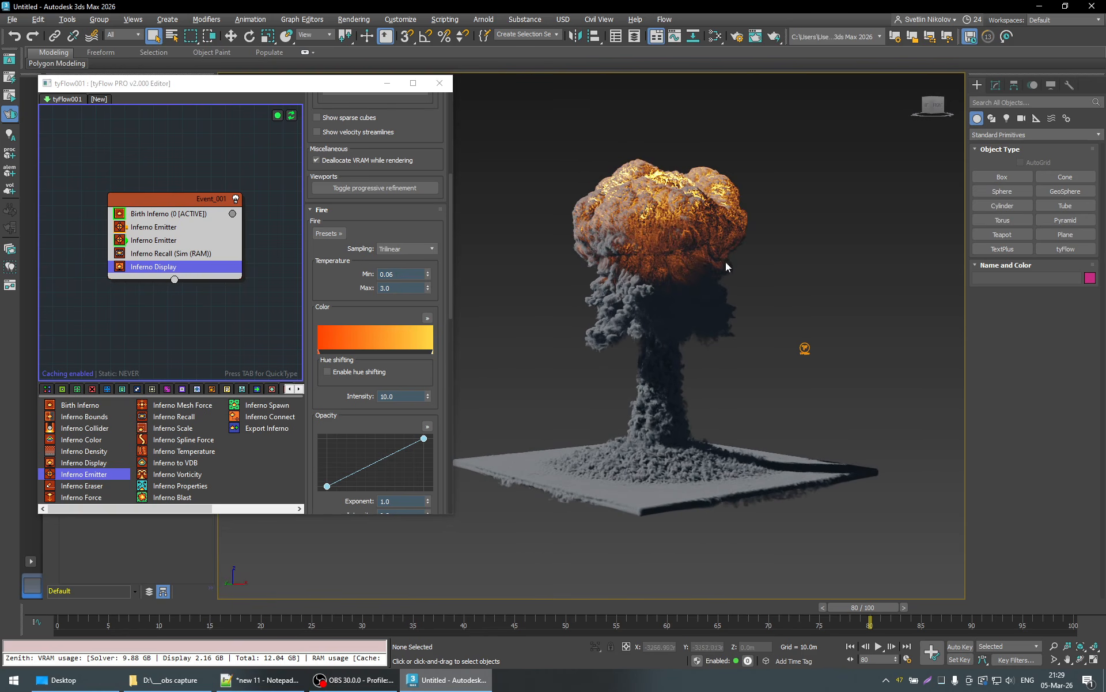
middle_click_drag(736, 322, 712, 368, "alt")
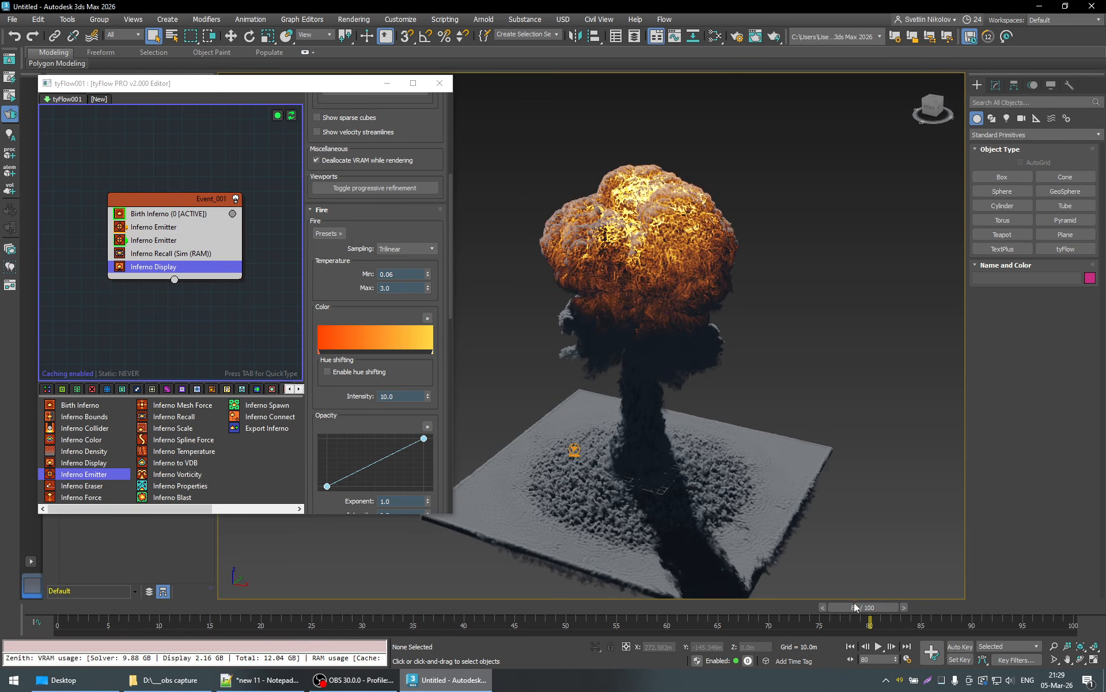
left_click_drag(863, 607, 775, 616)
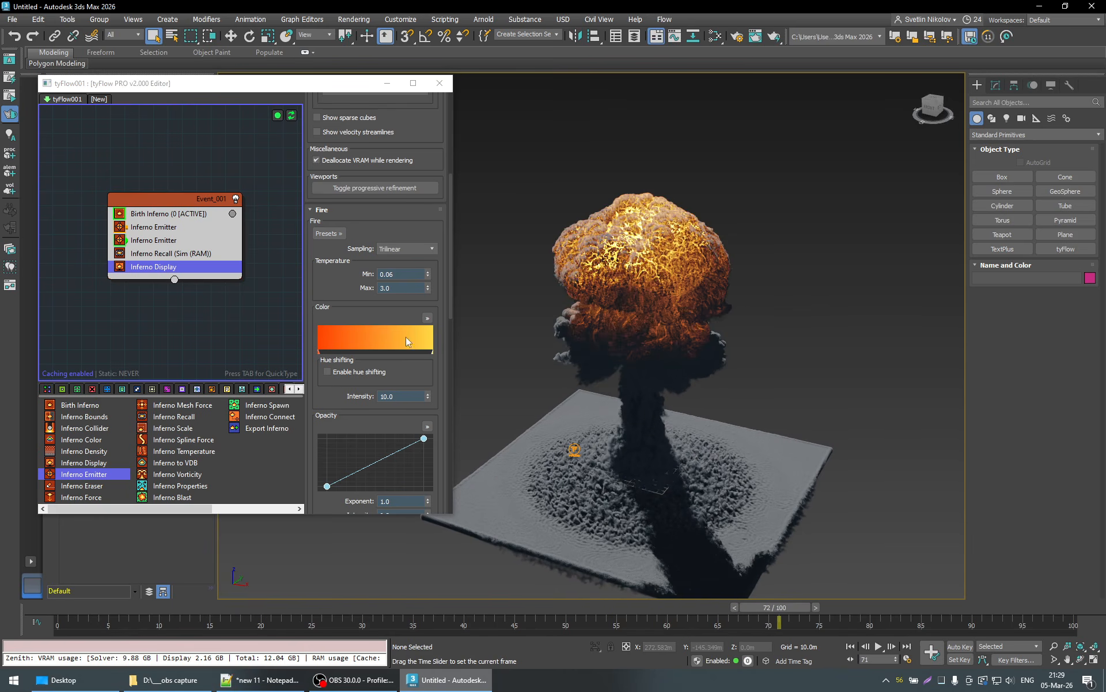
middle_click_drag(670, 398, 676, 382, "alt")
- Set the minimum fire temperature to 0.01 and compare the cloud at earlier and later frames up to 87
left_click(391, 274)
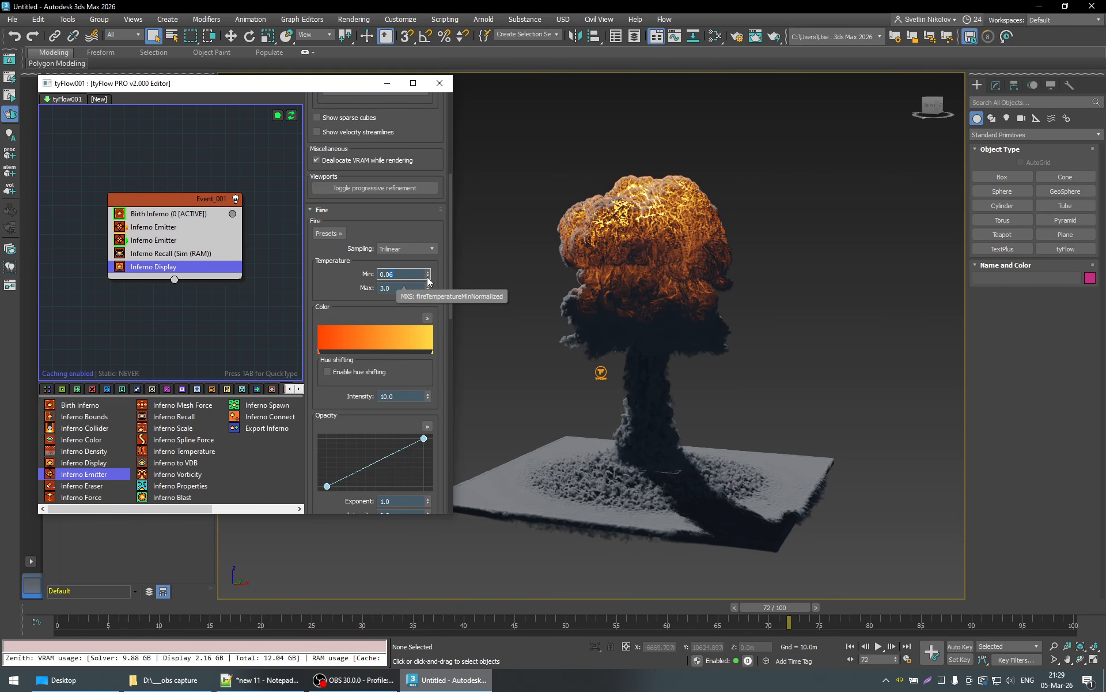
type("0")
key("Return")
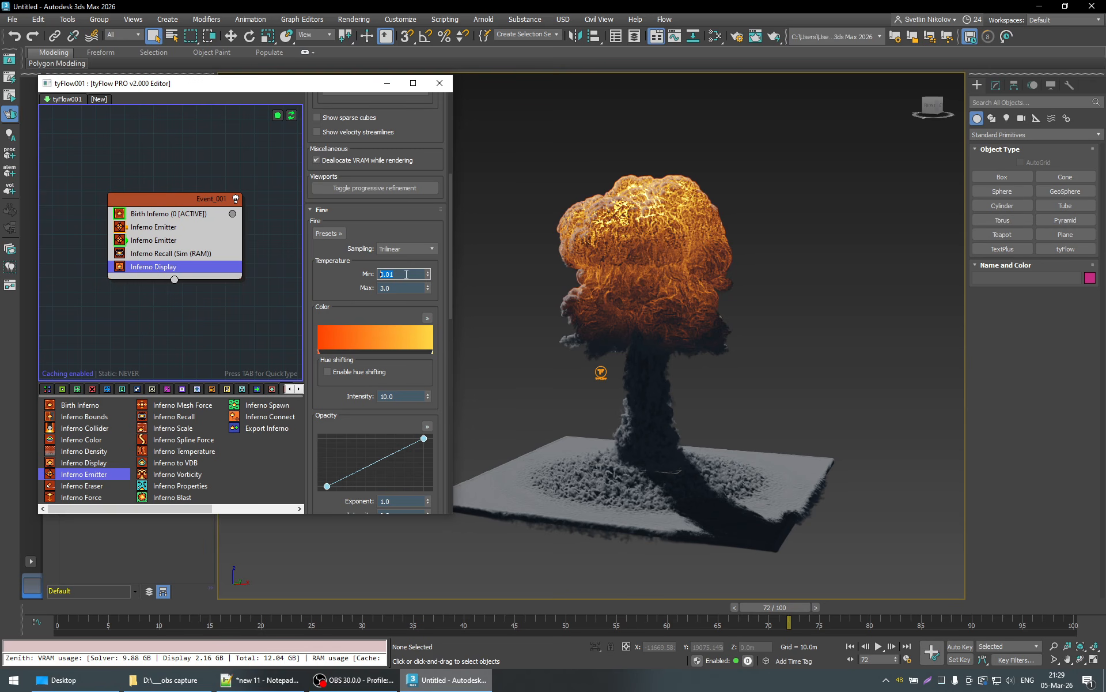
left_click_drag(783, 607, 709, 607)
left_click_drag(856, 603, 936, 604)
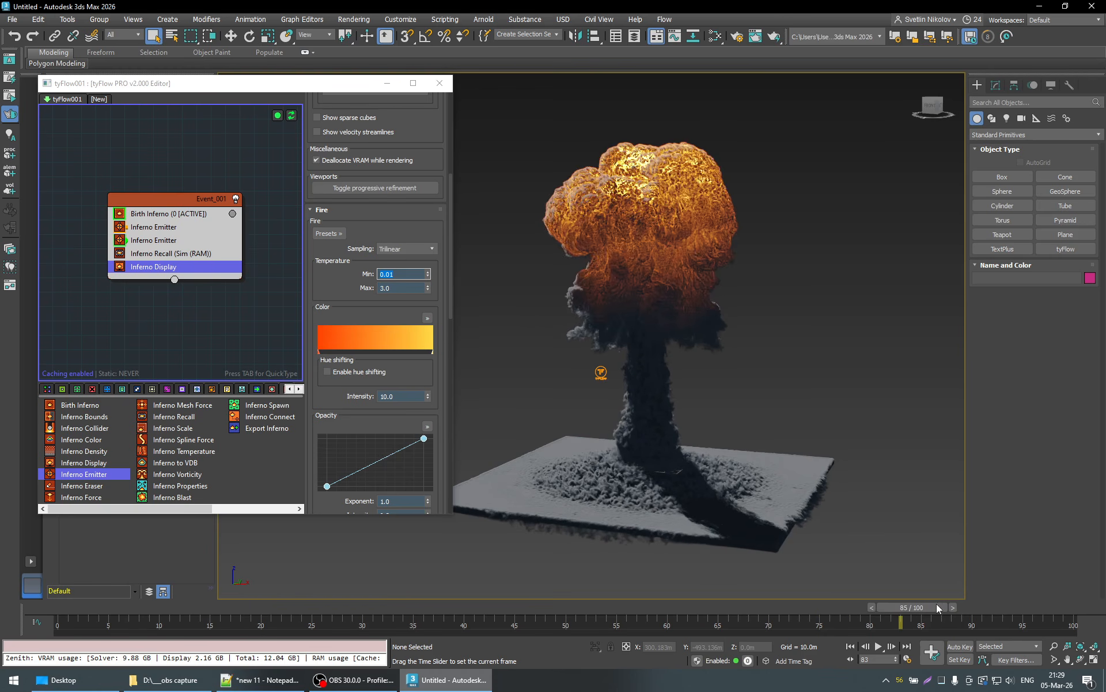
middle_click_drag(787, 409, 782, 453, "alt")
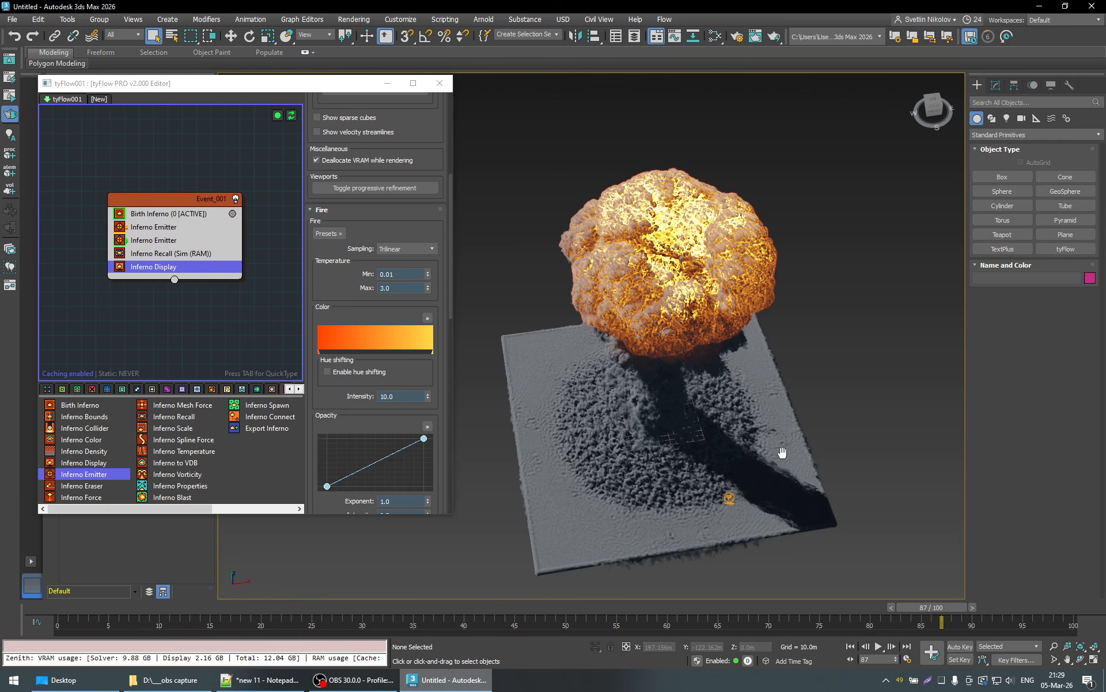
- Try crease masking depths of 2.988 and 3.4 with widths of 0.593, 0.716 and 0.654
scroll(440, 402, "down", 3)
scroll(440, 402, "down", 8)
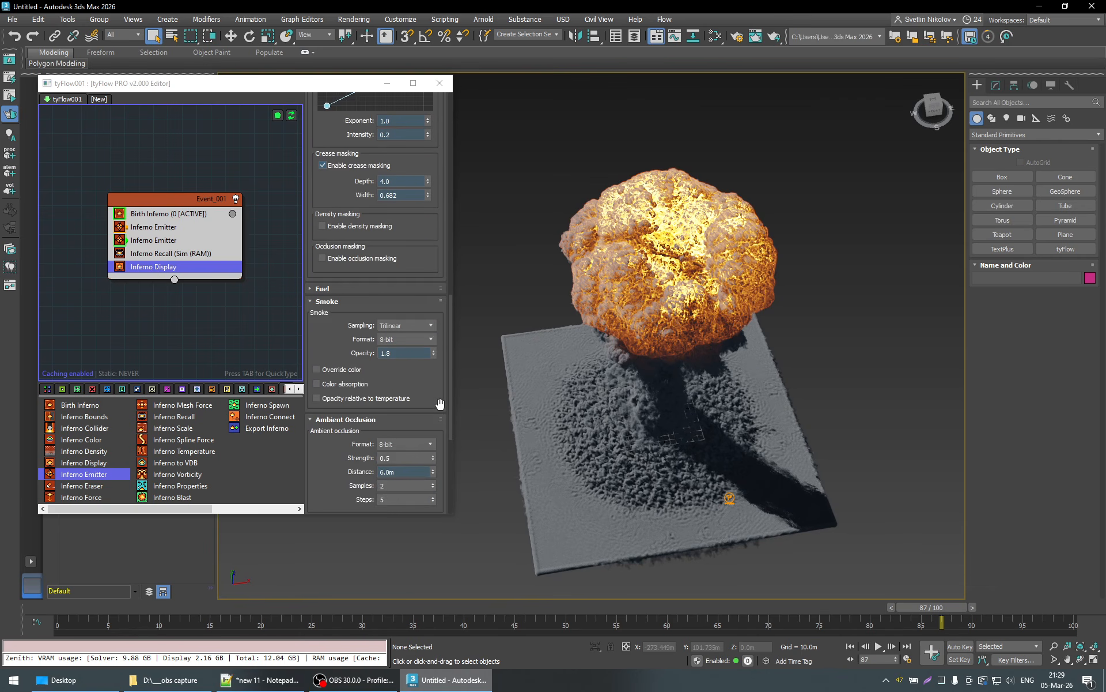
mouse_move(427, 249)
left_mouse_down()
mouse_move(434, 235)
mouse_move(438, 280)
mouse_move(430, 218)
mouse_move(435, 343)
mouse_move(437, 298)
left_mouse_up()
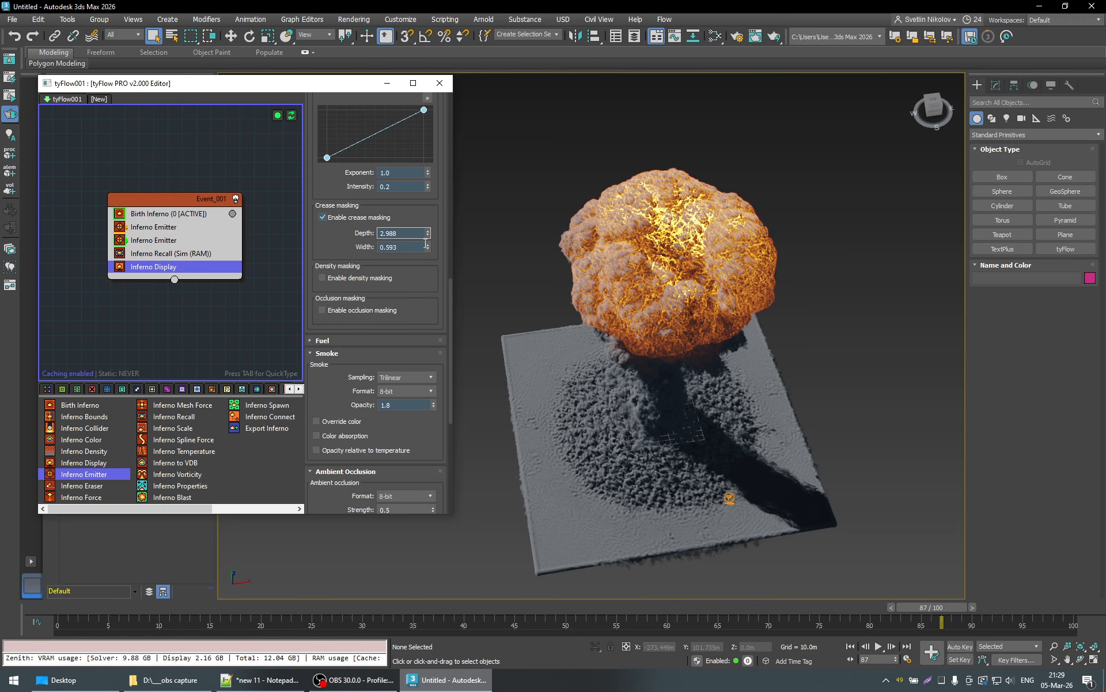
mouse_move(427, 248)
left_mouse_down()
mouse_move(434, 280)
mouse_move(435, 208)
mouse_move(443, 221)
left_mouse_up()
middle_click_drag(690, 363, 753, 480, "alt")
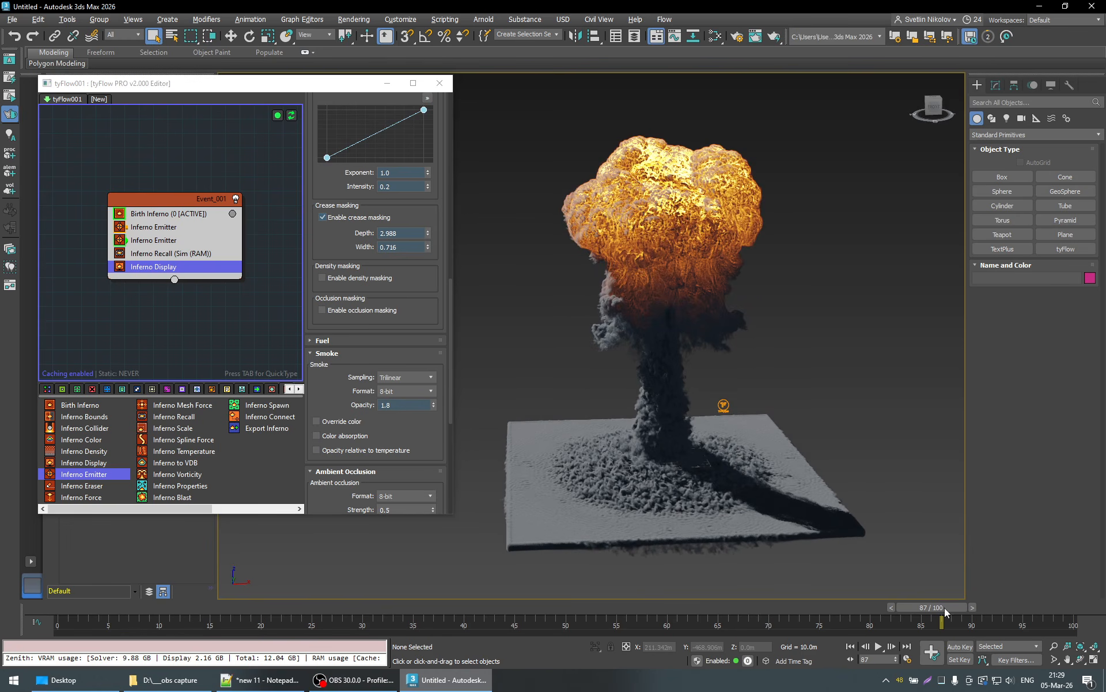
mouse_move(945, 608)
left_mouse_down()
mouse_move(365, 603)
mouse_move(936, 609)
left_mouse_up()
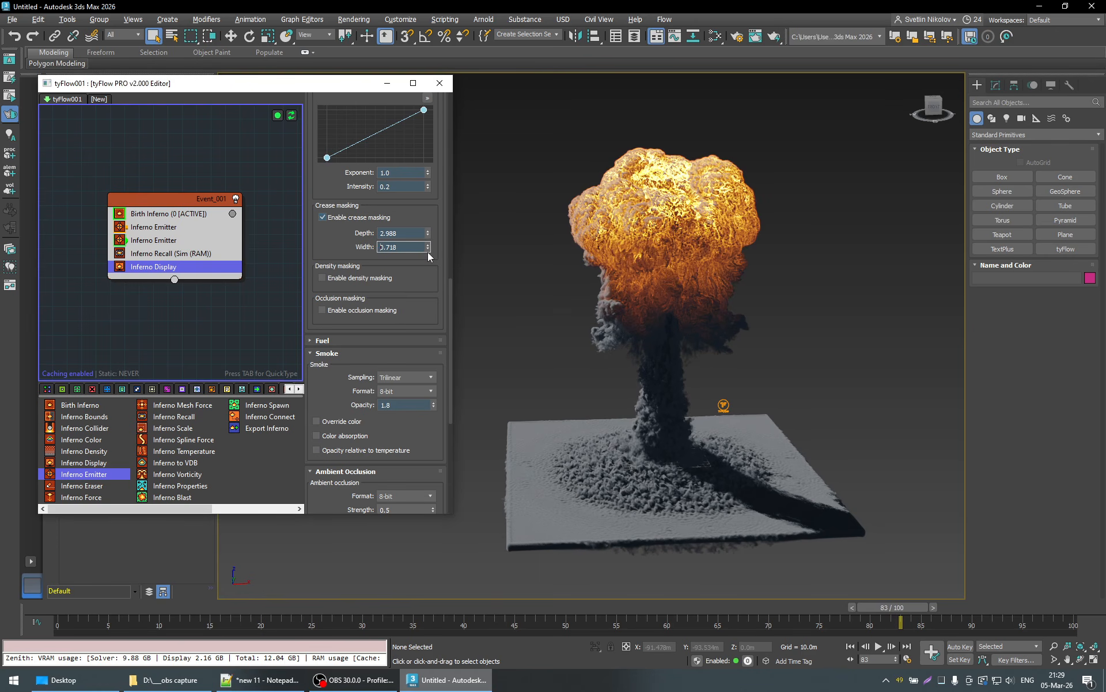
mouse_move(428, 252)
left_mouse_down()
mouse_move(431, 262)
mouse_move(427, 209)
left_mouse_up()
- Set the ambient occlusion distance to 12 m after trying 9 m, and check the cloud at frames 69 and 59
scroll(447, 383, "down", 8)
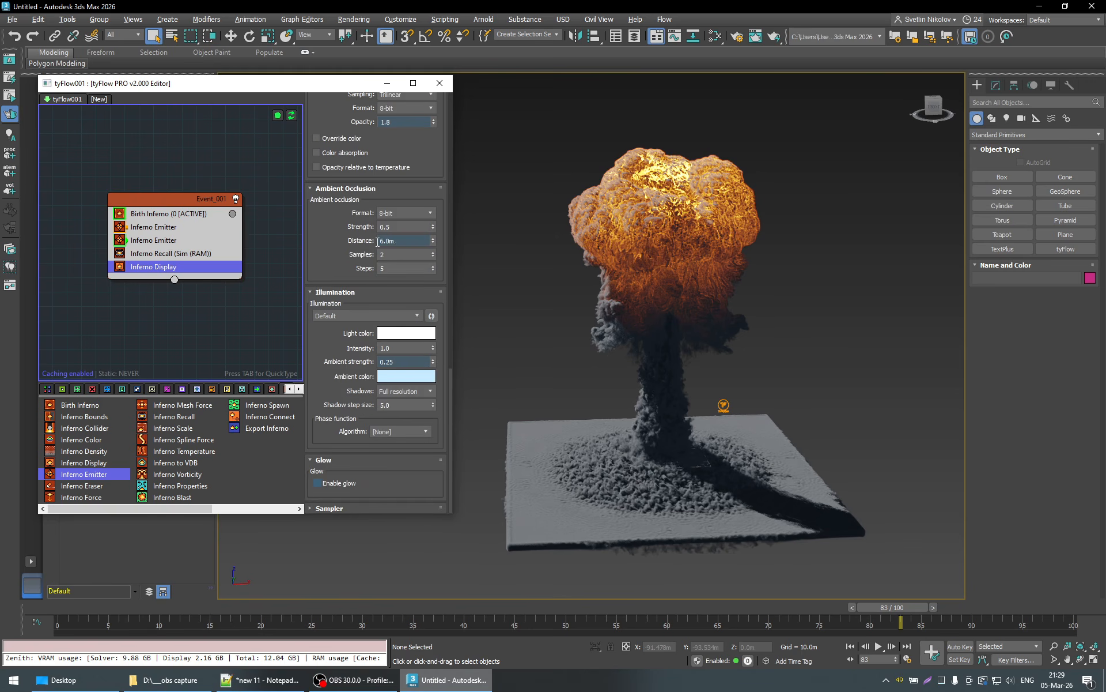
left_click_drag(399, 241, 291, 249)
type("9")
key("Return")
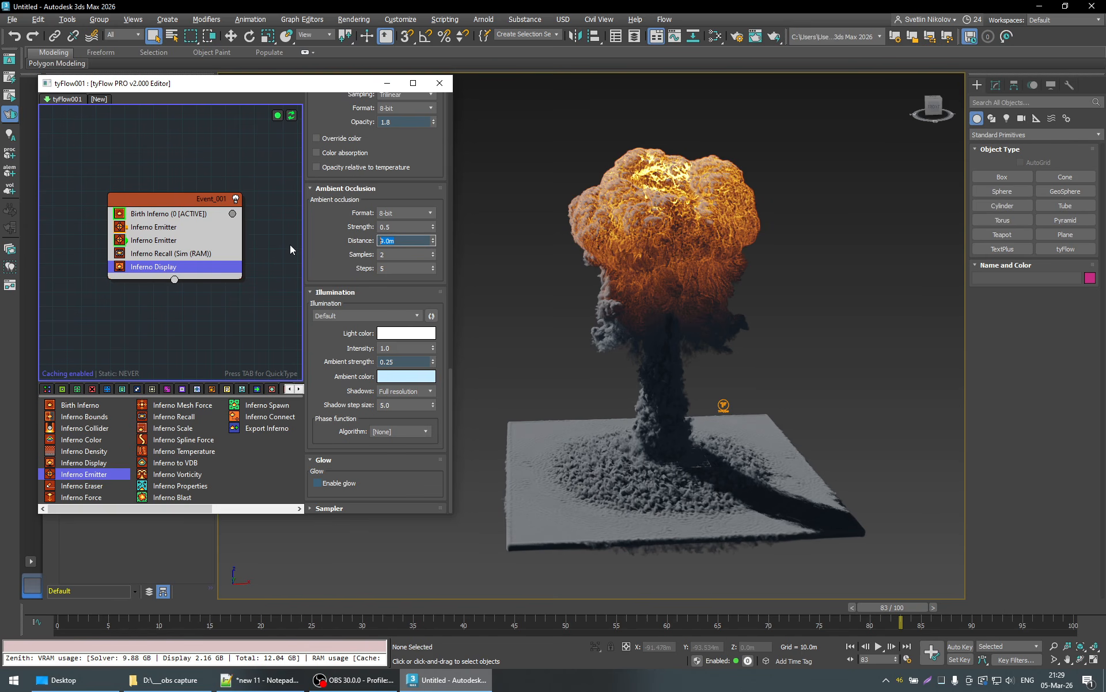
type("12")
key("Return")
mouse_move(642, 248)
middle_mouse_down("alt")
mouse_move(648, 282)
mouse_move(649, 266)
middle_mouse_up("alt")
left_click_drag(874, 606, 738, 615)
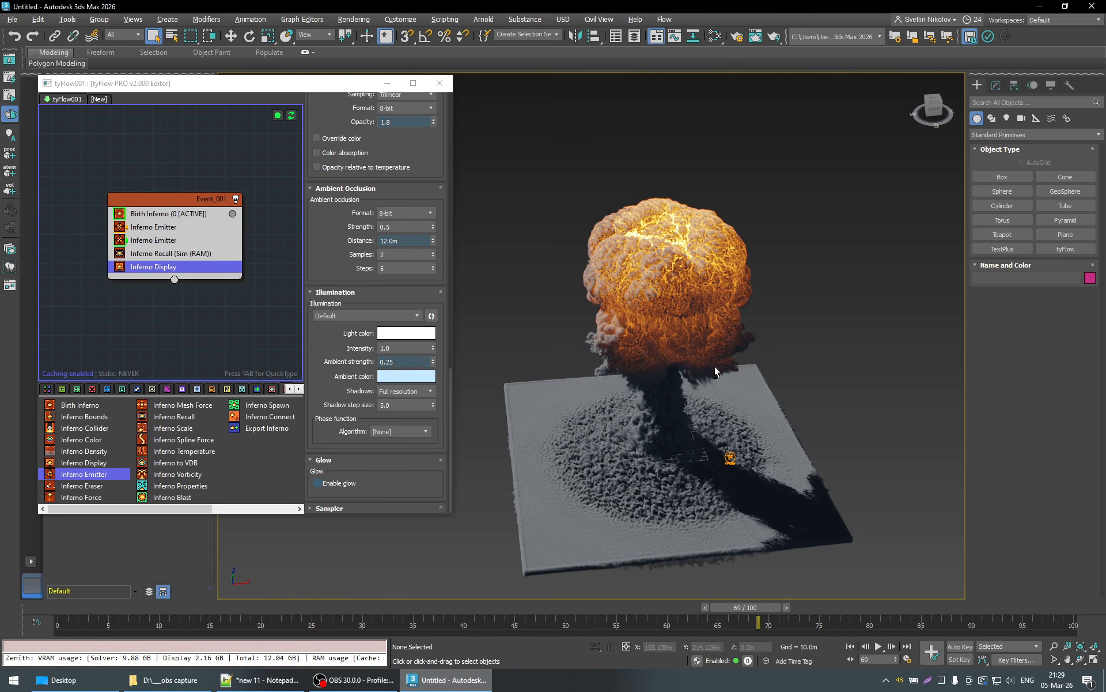
middle_click_drag(714, 366, 741, 486, "alt")
left_click_drag(751, 608, 655, 621)
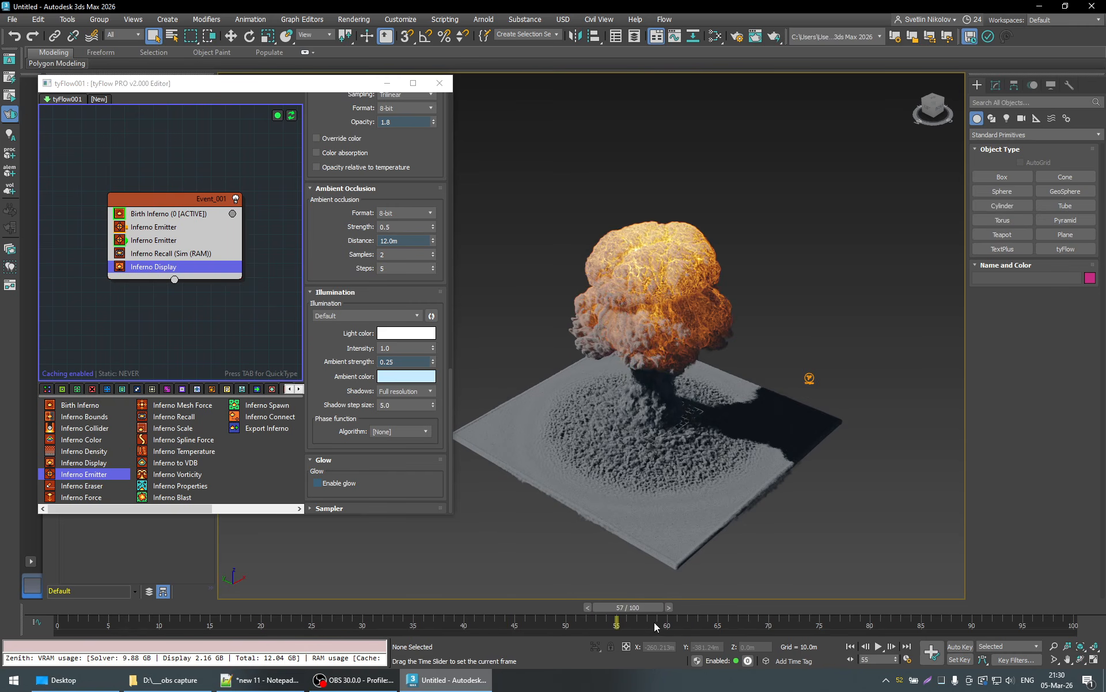
middle_click_drag(665, 323, 689, 335, "alt")
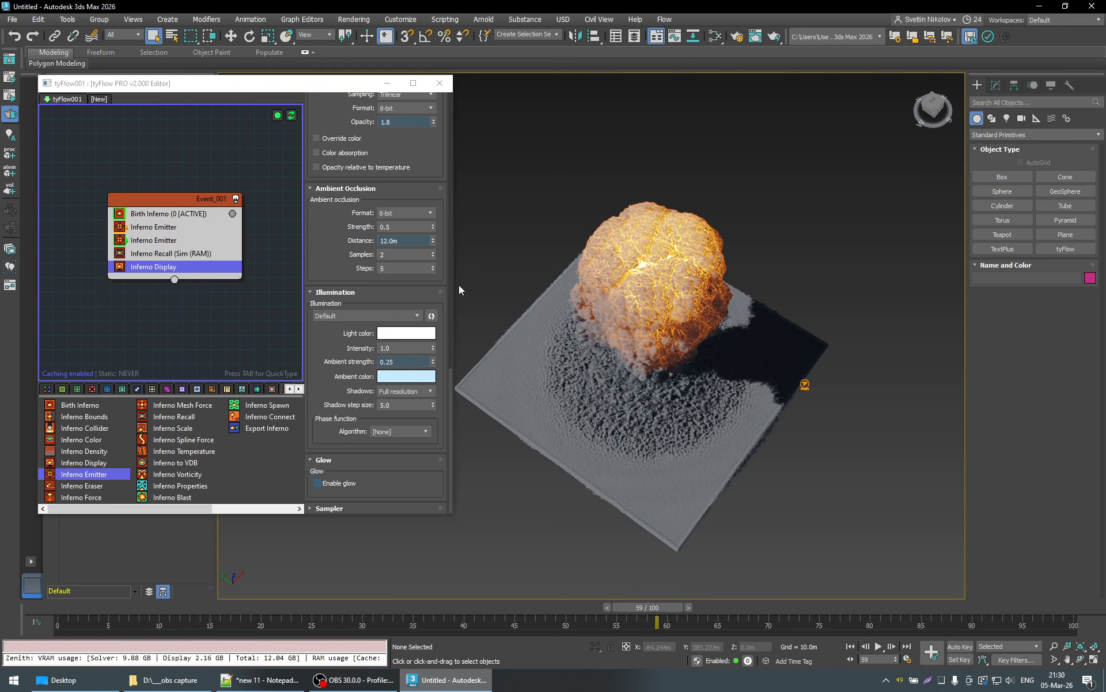
- Try a crease masking width of 0.752 and depth of 4.498, and inspect the explosion at frames 80 and 100
scroll(429, 291, "up", 6)
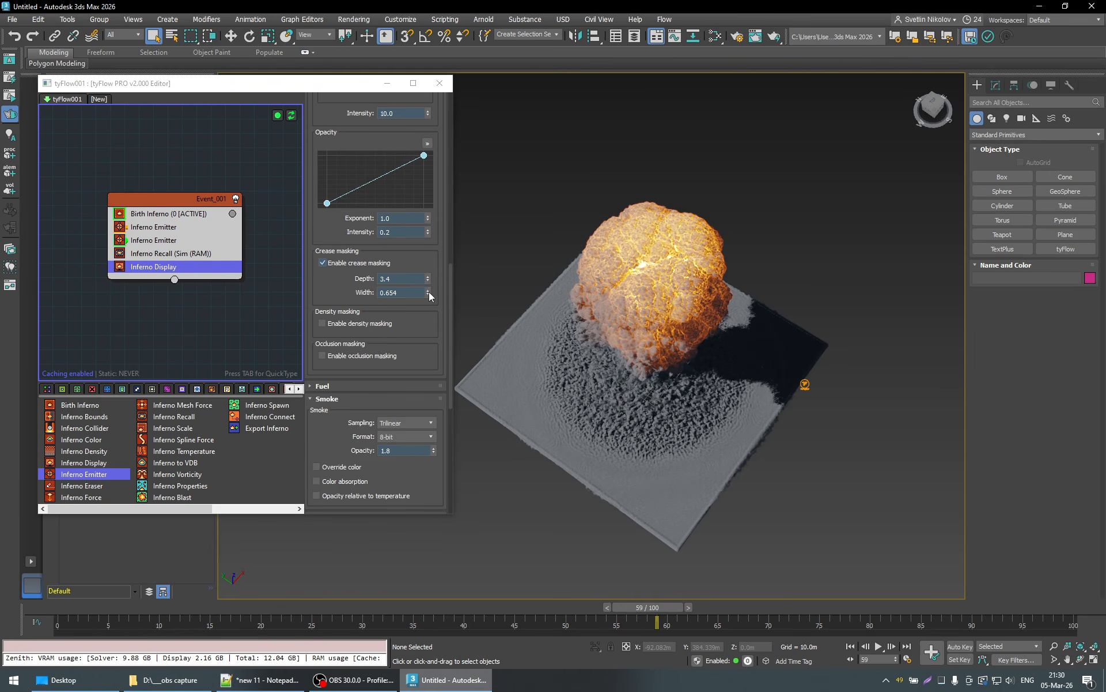
mouse_move(429, 293)
left_mouse_down()
mouse_move(434, 261)
mouse_move(428, 282)
left_mouse_up()
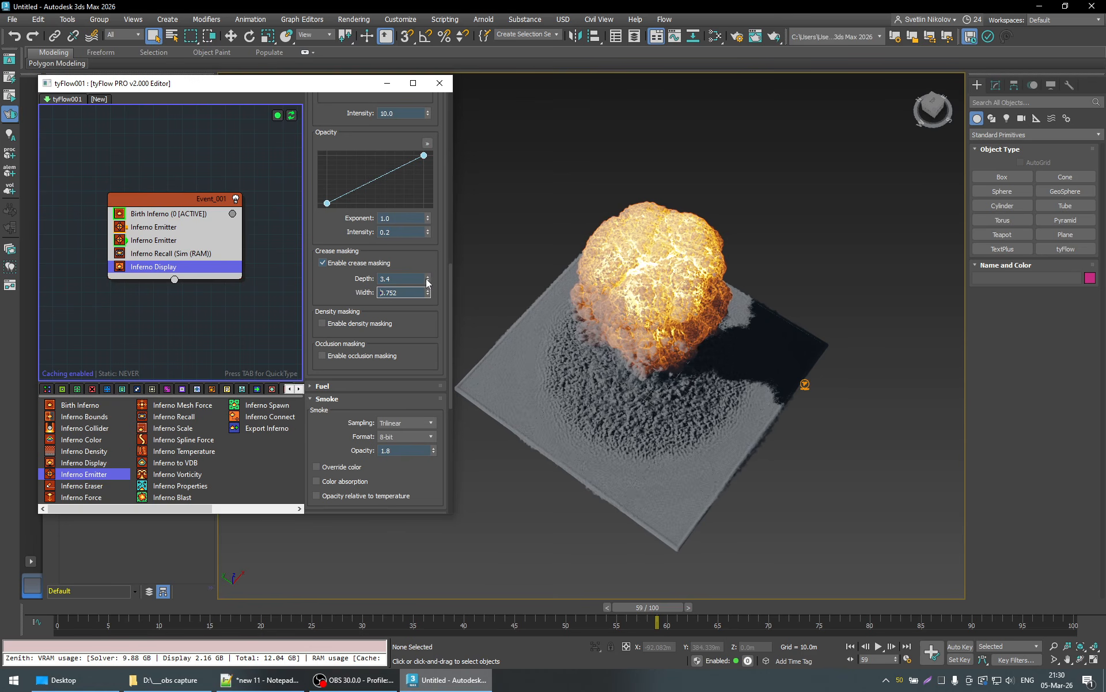
left_click(427, 280)
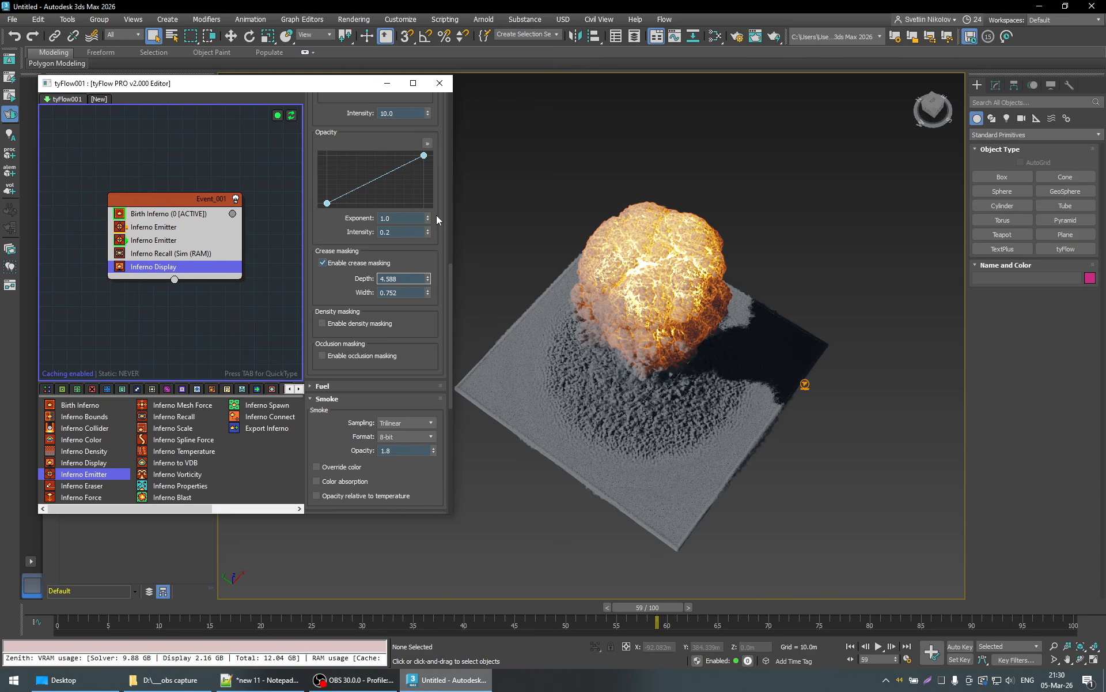
left_click_drag(680, 606, 862, 604)
middle_click_drag(863, 586, 760, 513, "alt")
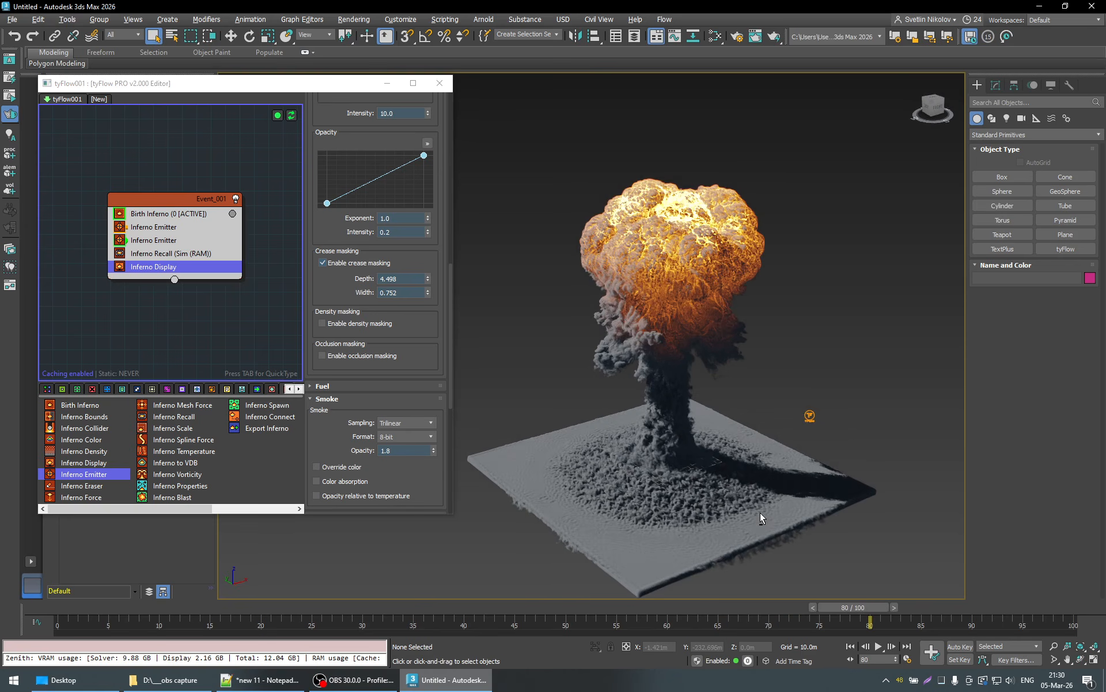
left_click_drag(918, 603, 1052, 599)
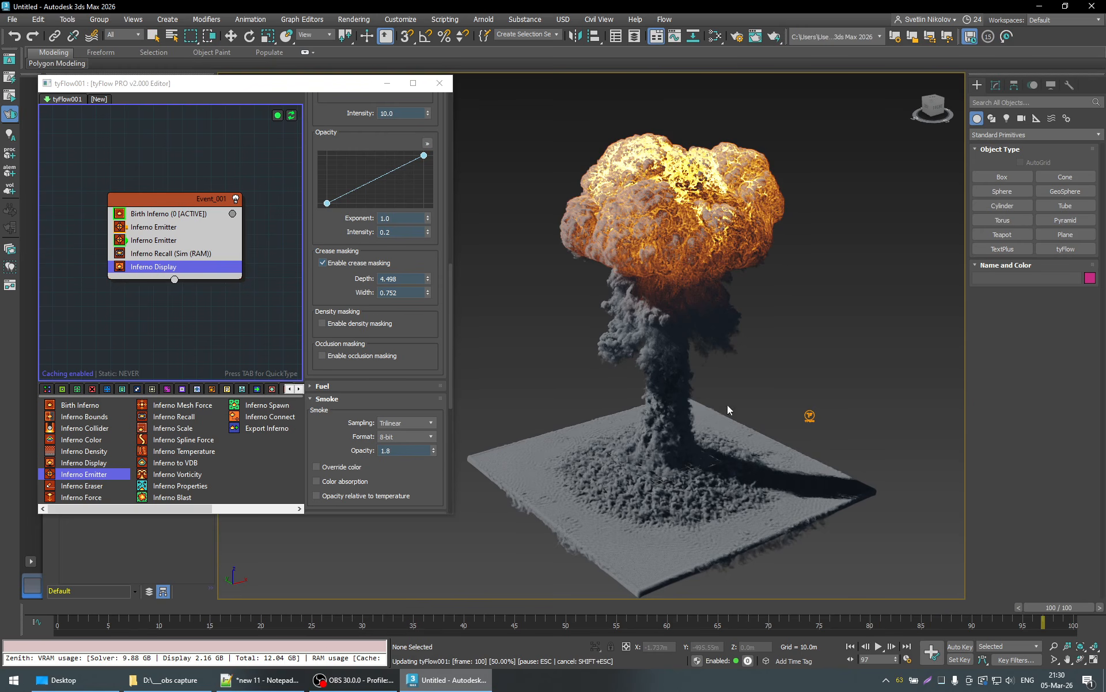
middle_click_drag(835, 362, 748, 382, "alt")
scroll(823, 359, "up", 3)
scroll(752, 377, "up", 2)
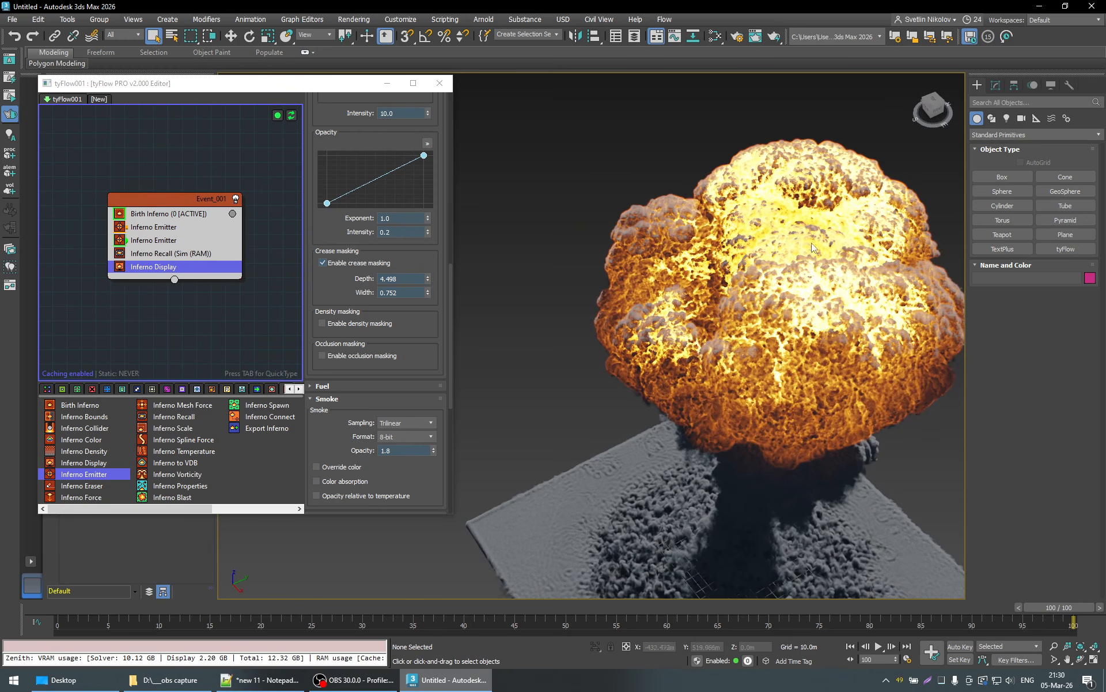
scroll(813, 243, "down", 4)
- Compare ambient occlusion distances of 6 m and 5 m, restoring 12 m after each
scroll(441, 314, "up", 3)
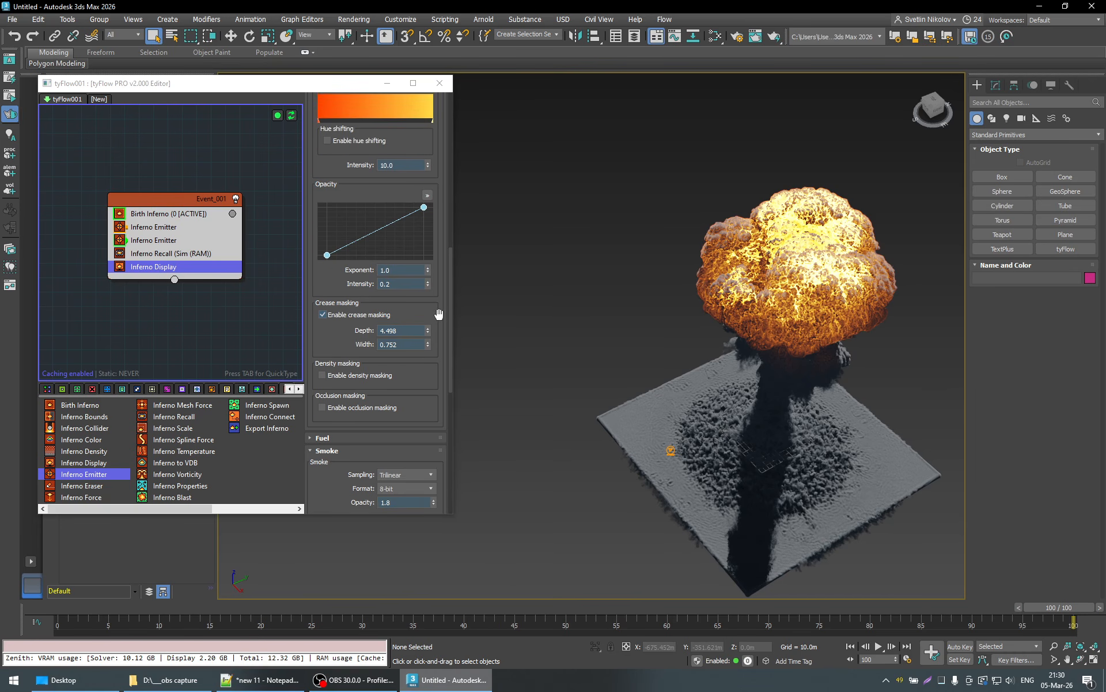
scroll(442, 263, "down", 10)
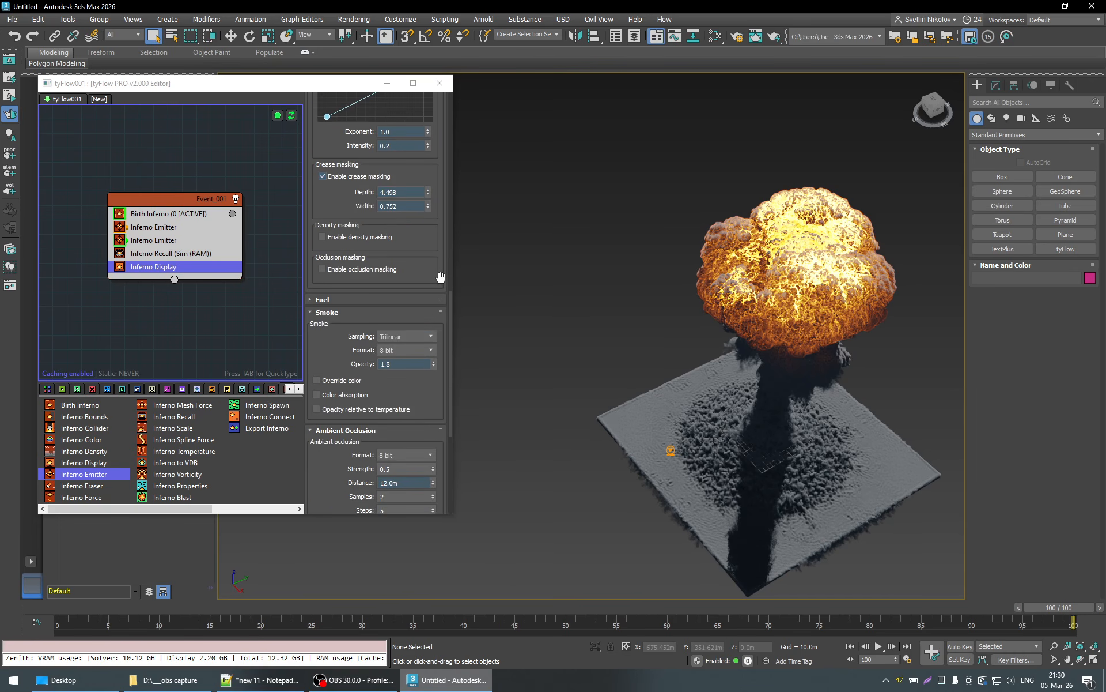
double_click(412, 360)
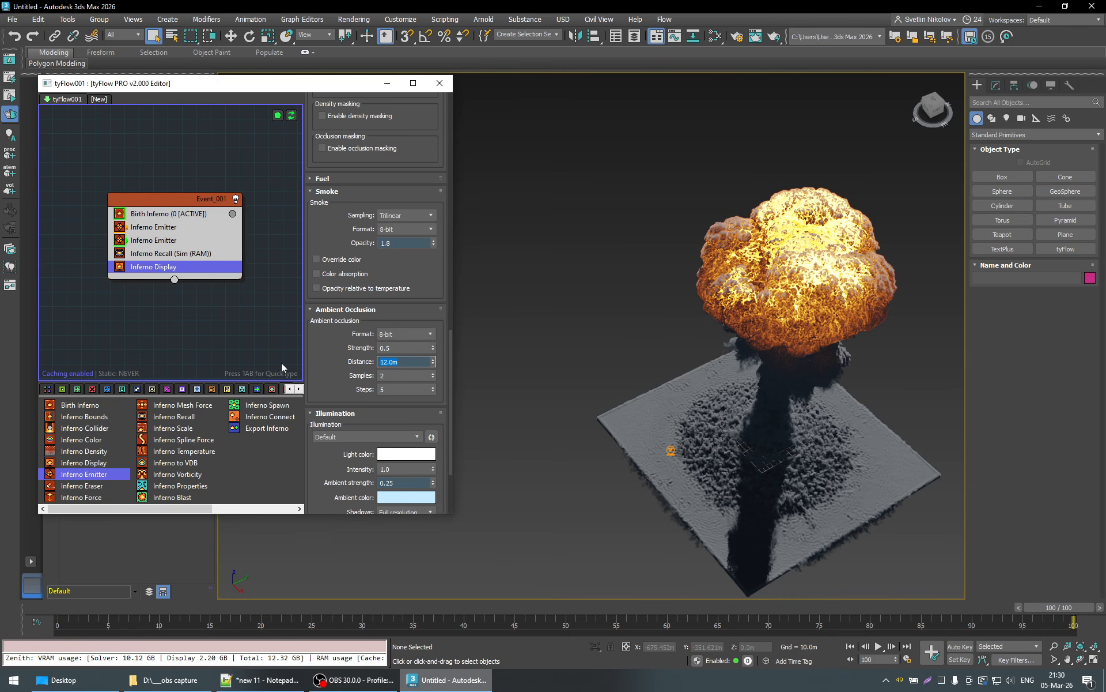
type("5")
key("Return")
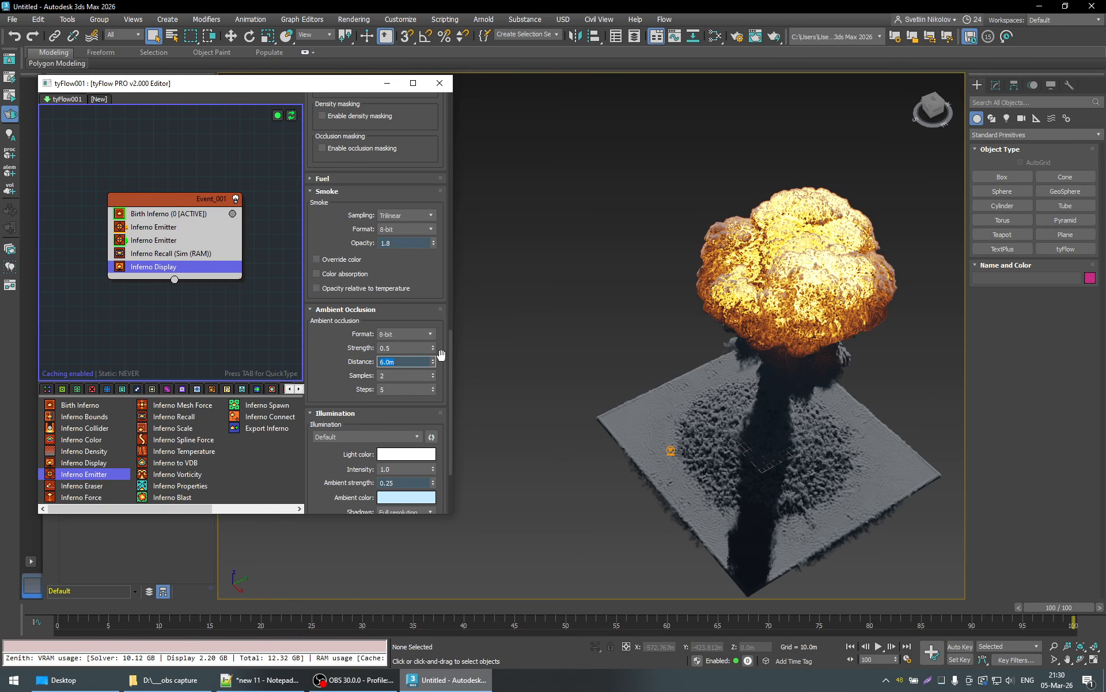
key("Return")
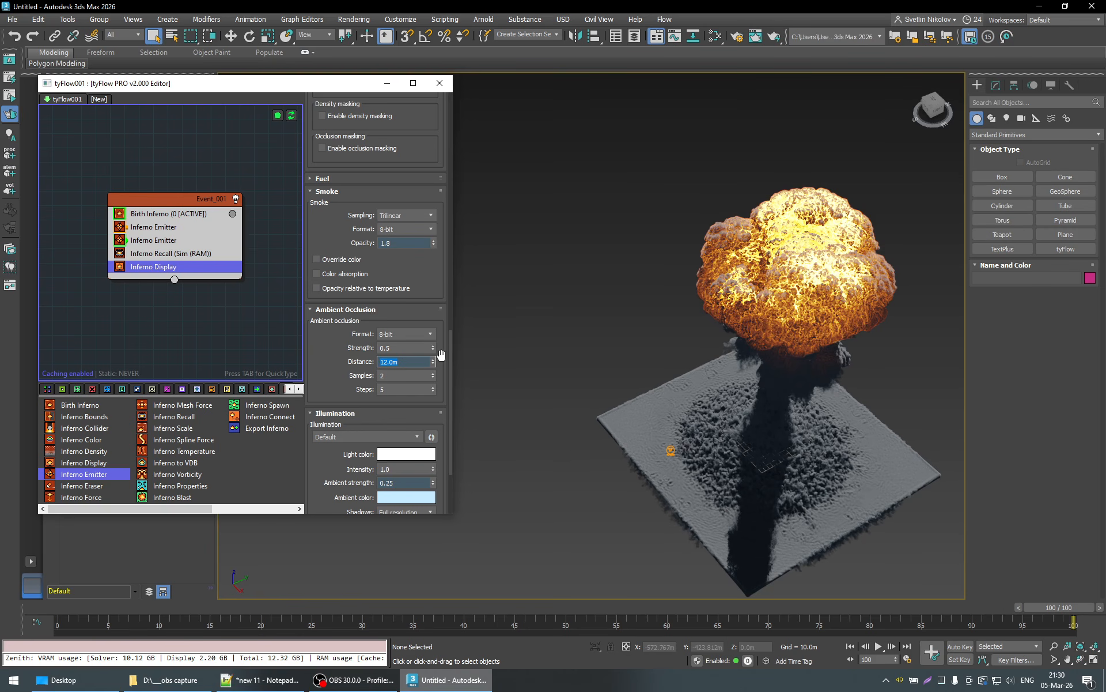
type("5")
key("Return")
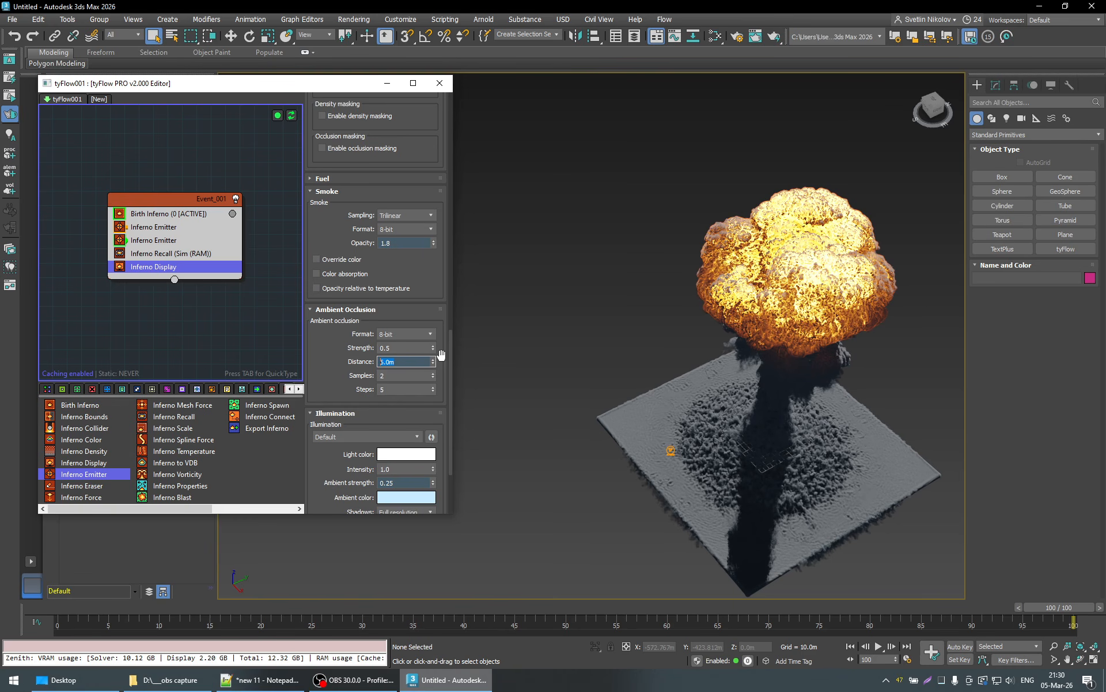
key("Return")
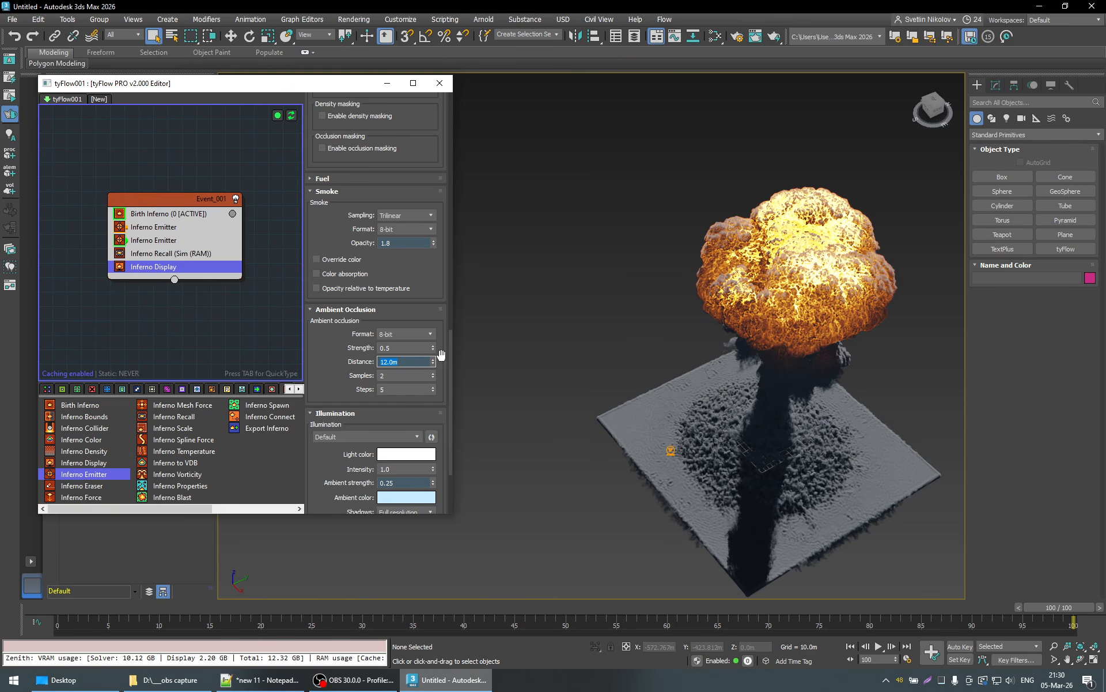
- Set the crease masking depth to 7.578 and the width to 0.692
scroll(441, 353, "up", 6)
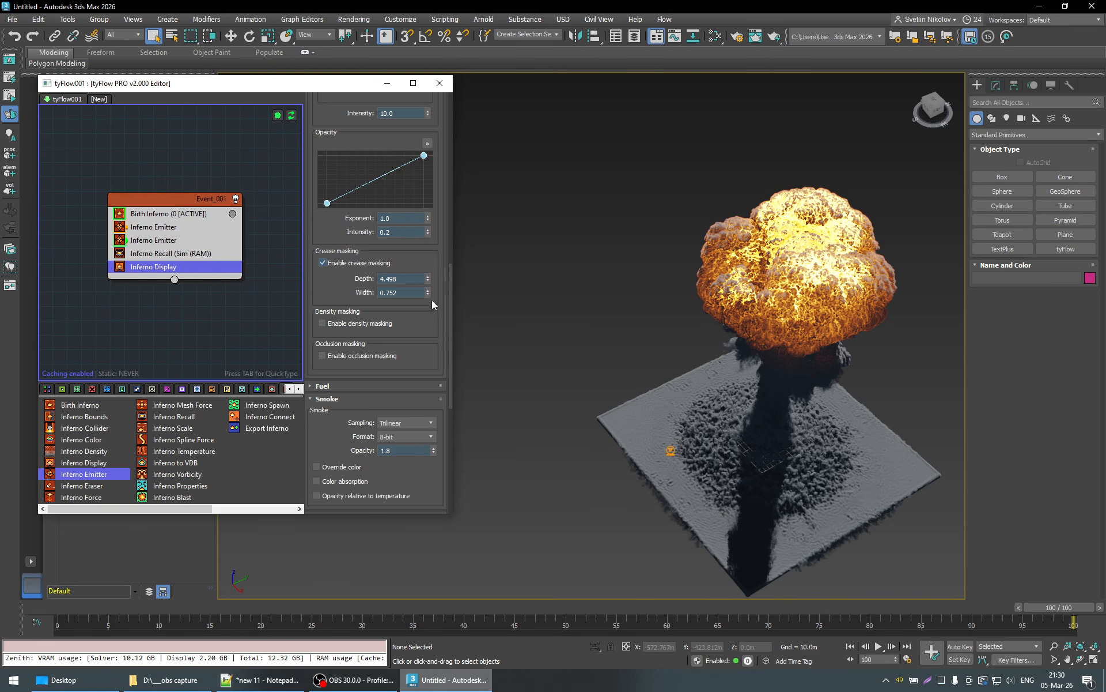
left_click_drag(427, 279, 433, 322)
left_click_drag(430, 261, 430, 100)
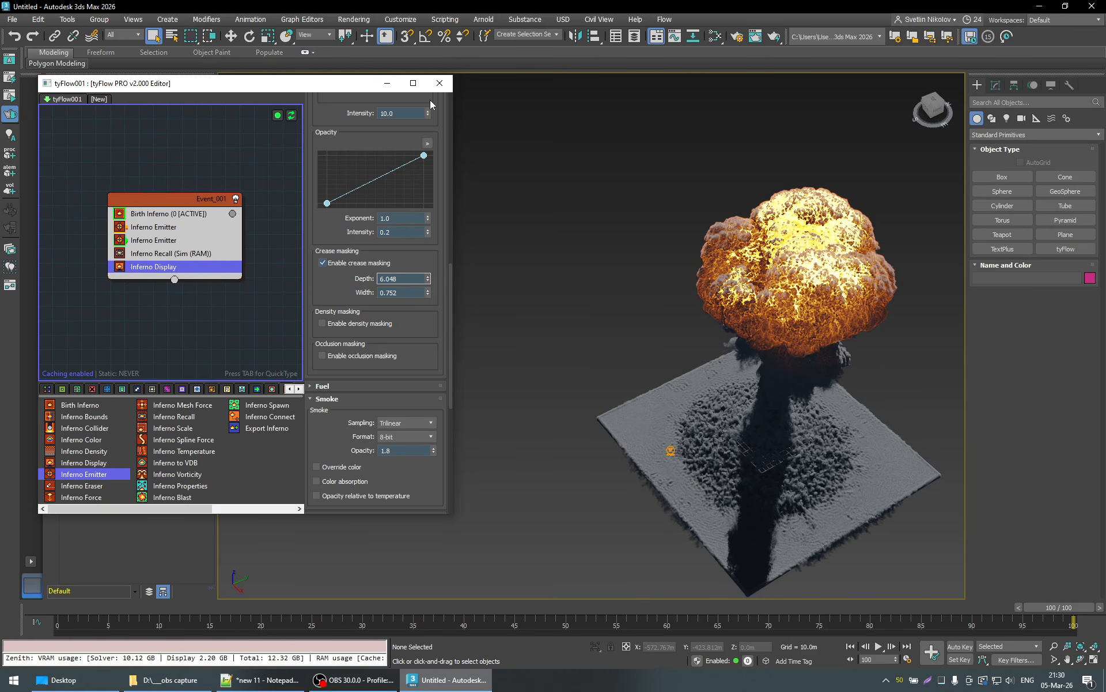
mouse_move(428, 294)
left_mouse_down()
mouse_move(431, 320)
mouse_move(431, 305)
left_mouse_up()
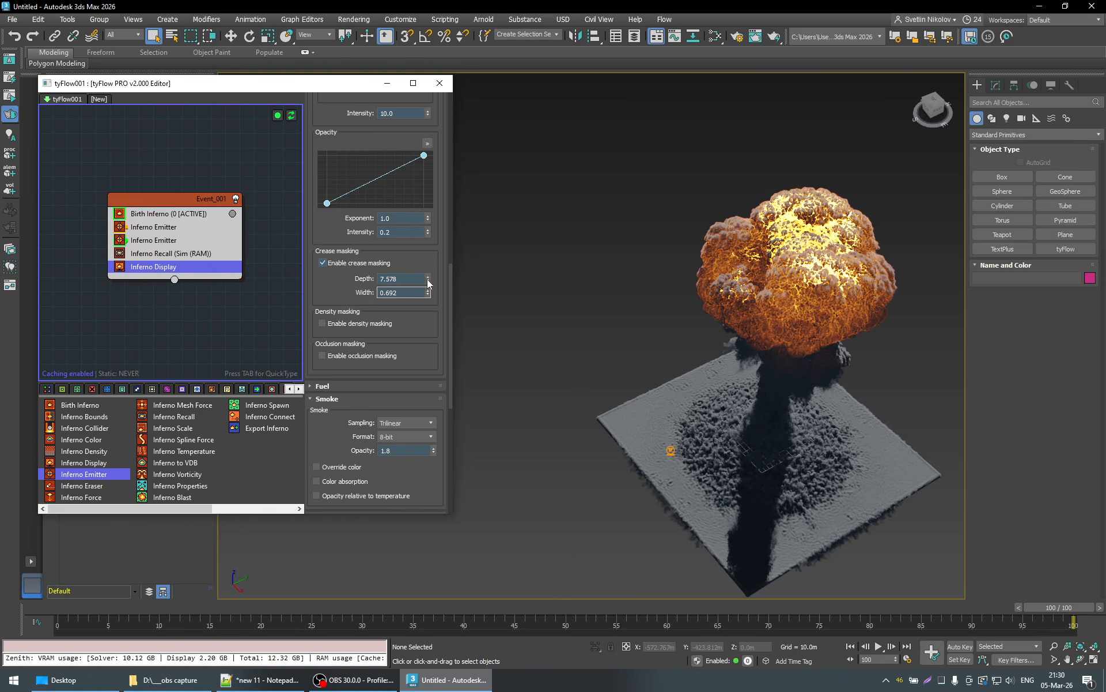
- Try crease masking depths of 5.536 and 10, and check the explosion at frame 66
left_click(427, 280)
left_click_drag(437, 380, 439, 406)
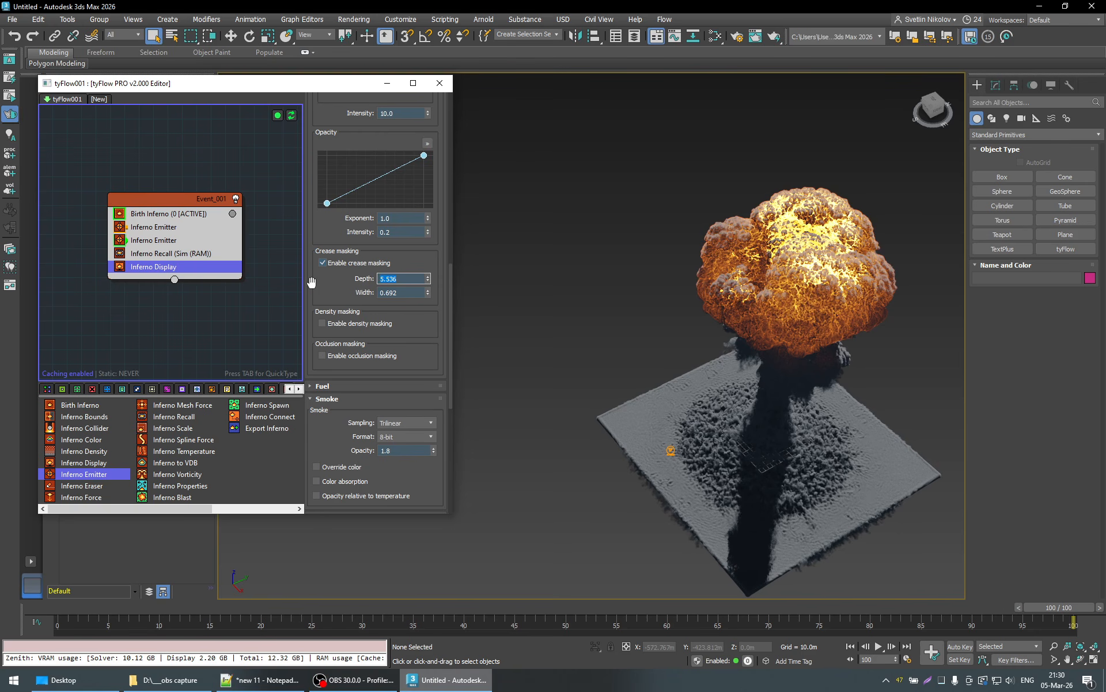
key("Return")
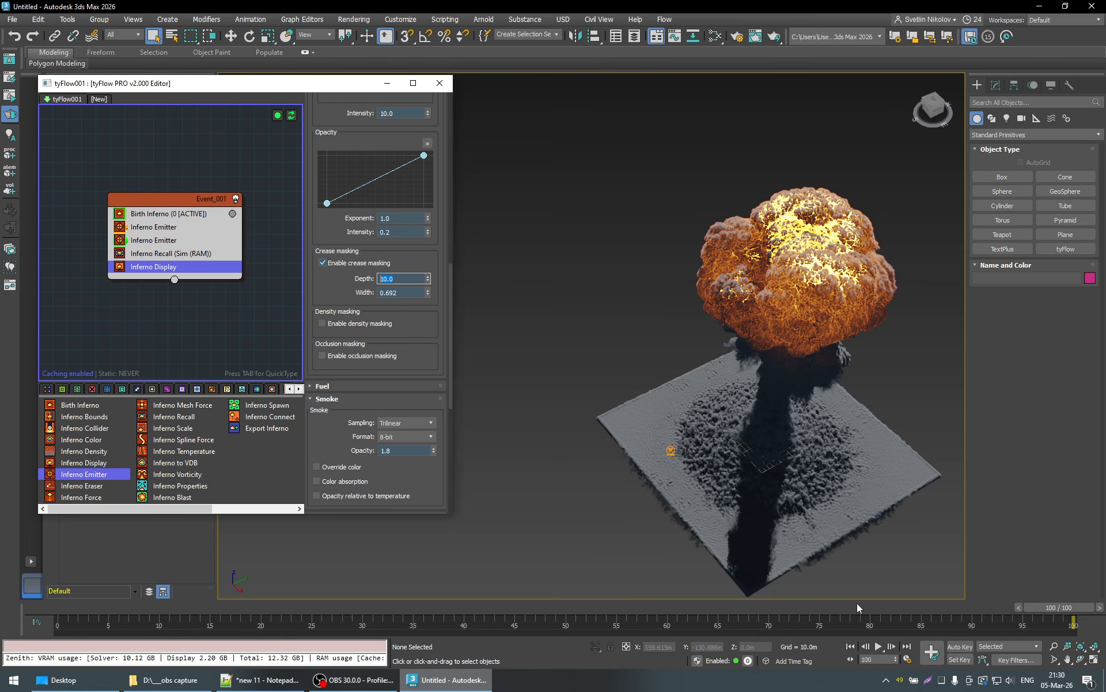
left_click_drag(856, 603, 730, 607)
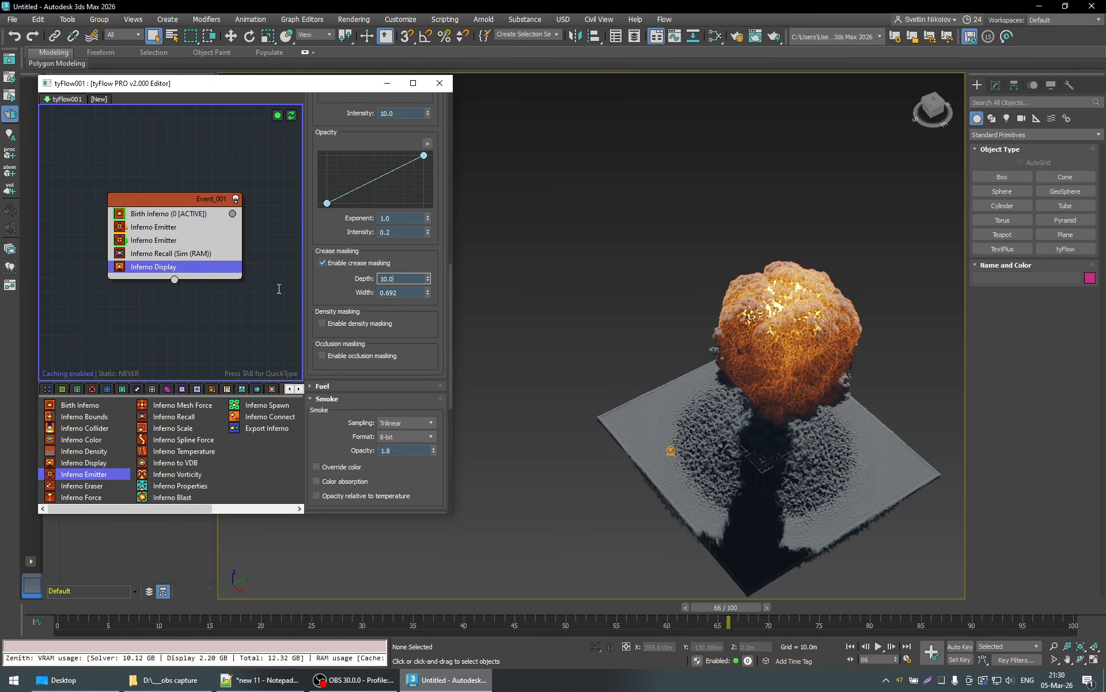
- Compare crease masking depths of 5 and 3, and set the depth to 4
type("5")
key("Return")
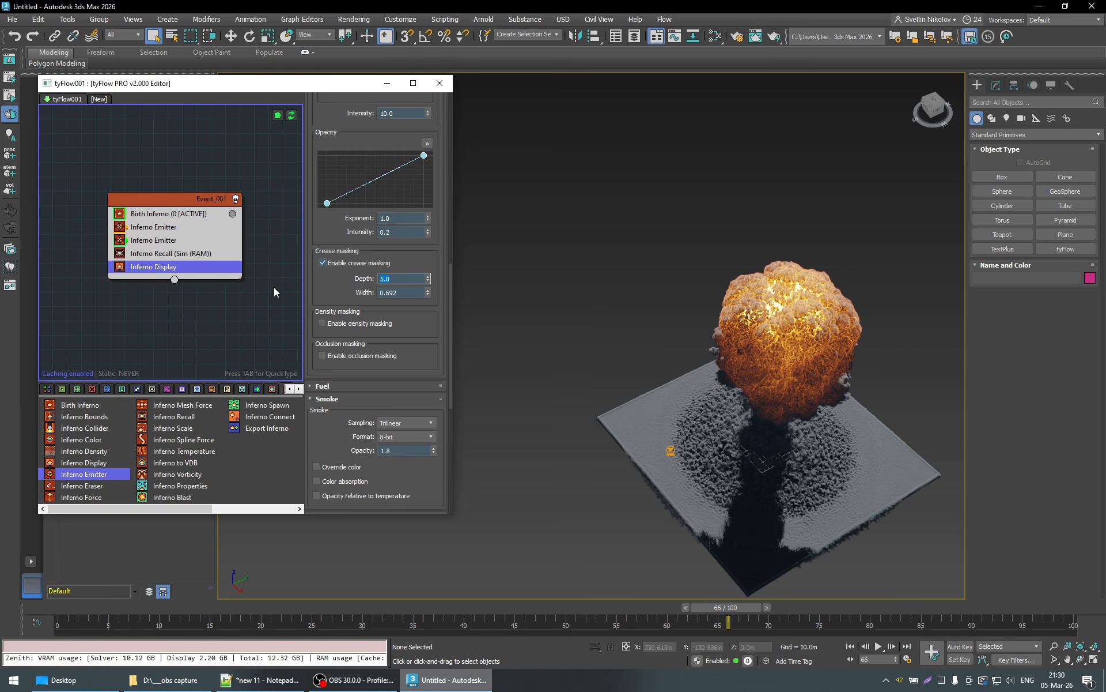
type("3")
key("Return")
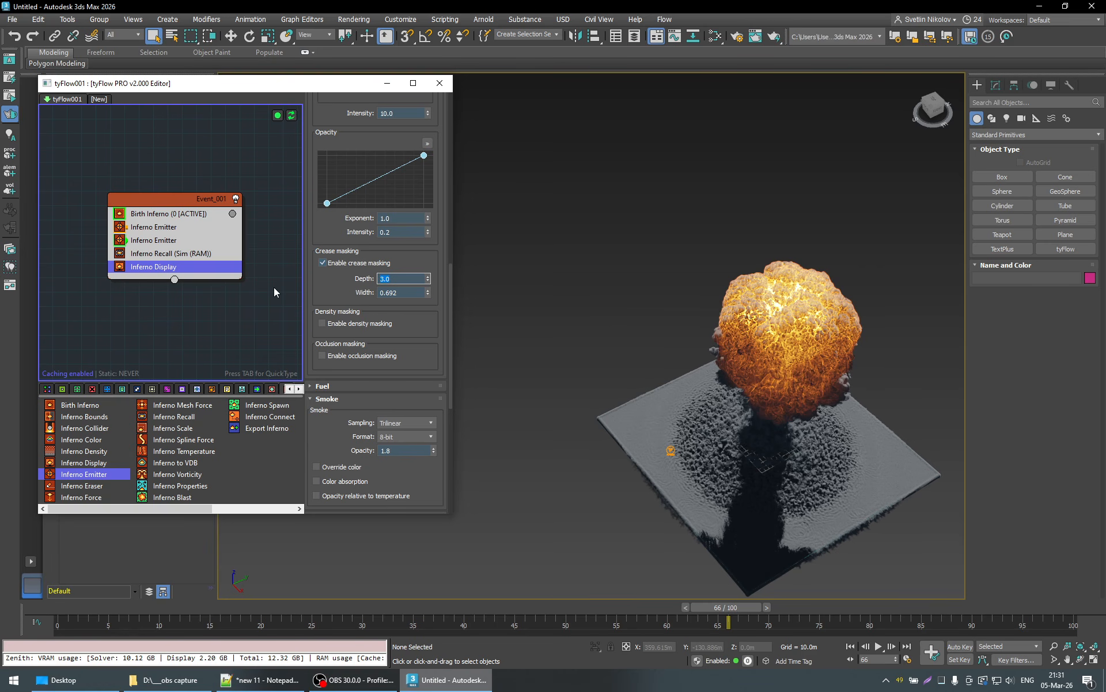
type("4")
key("Return")
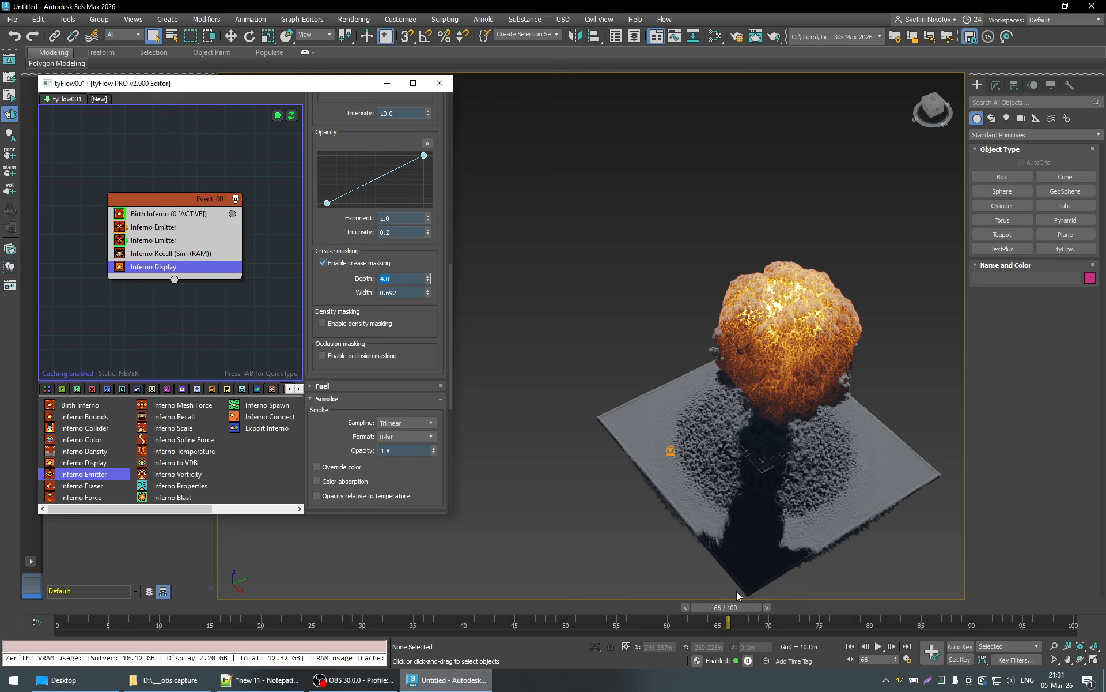
- View the explosion from the side at frame 95 and enable glow for the Inferno Display
left_click_drag(728, 608, 1008, 600)
middle_click_drag(846, 503, 768, 427, "alt")
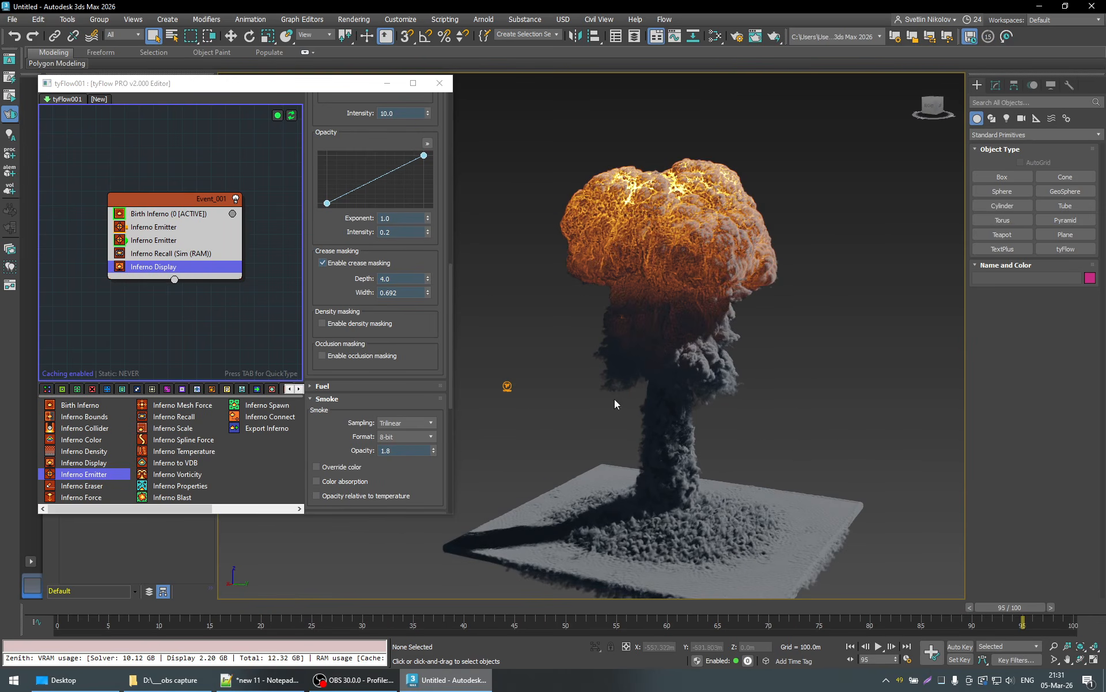
middle_click_drag(615, 399, 798, 426, "alt")
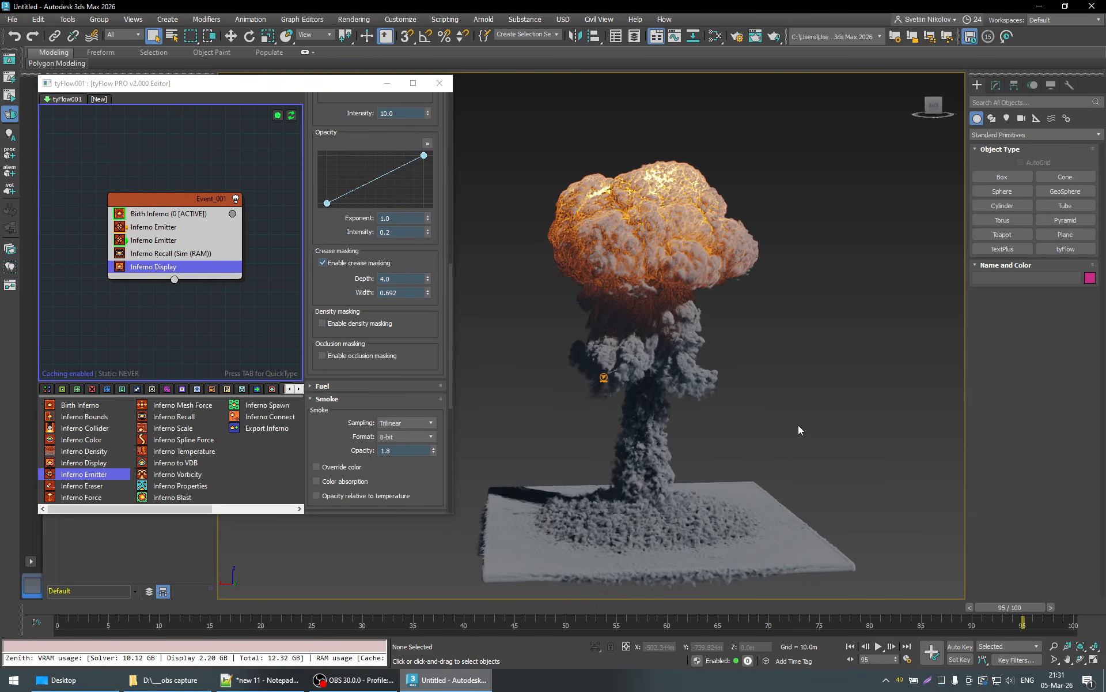
scroll(798, 429, "down", 3)
scroll(440, 369, "down", 10)
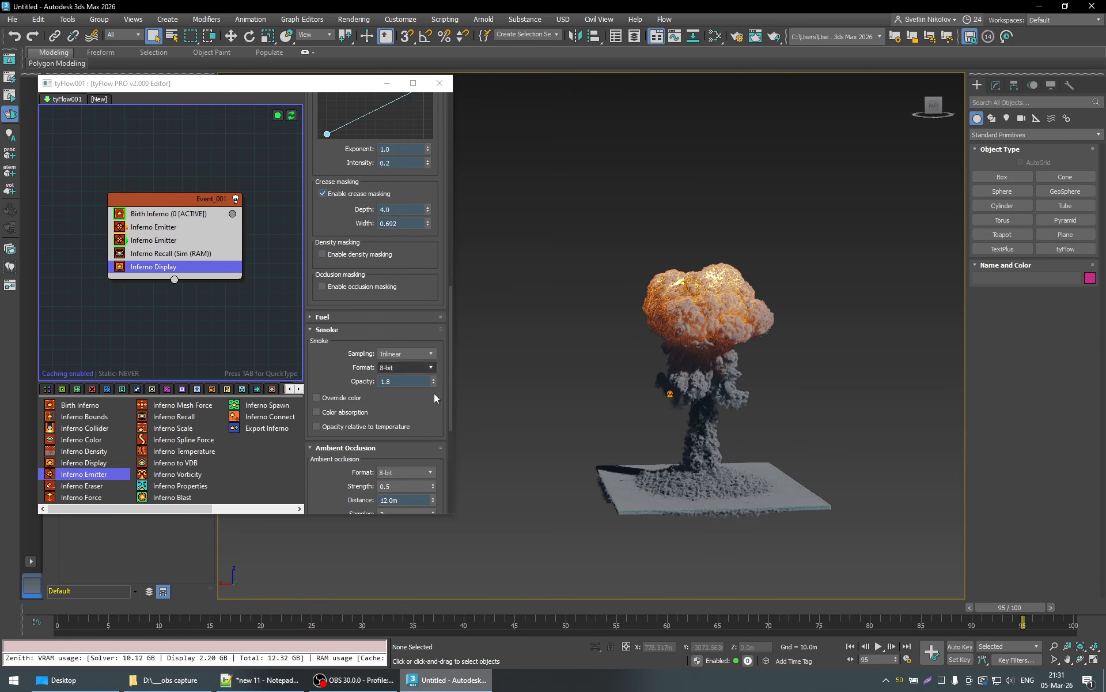
scroll(436, 443, "down", 1)
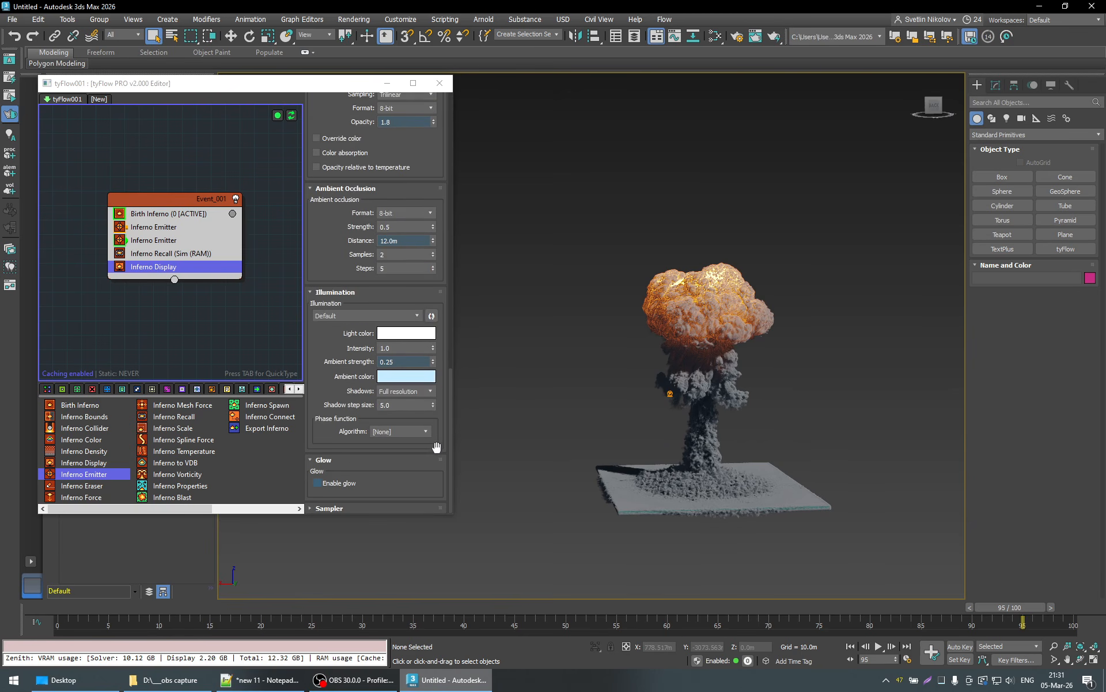
left_click(317, 483)
scroll(319, 417, "down", 3)
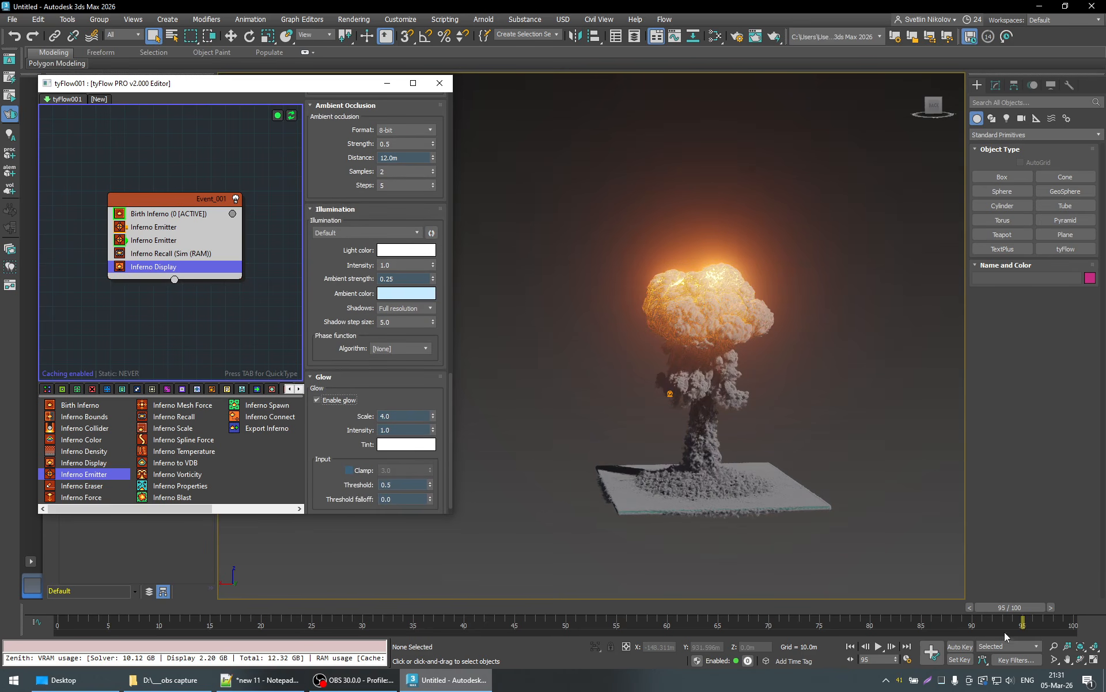
- Examine the glow on the mushroom cloud at frames 73, 80 and 92
left_click_drag(486, 619, 811, 587)
scroll(684, 497, "up", 3)
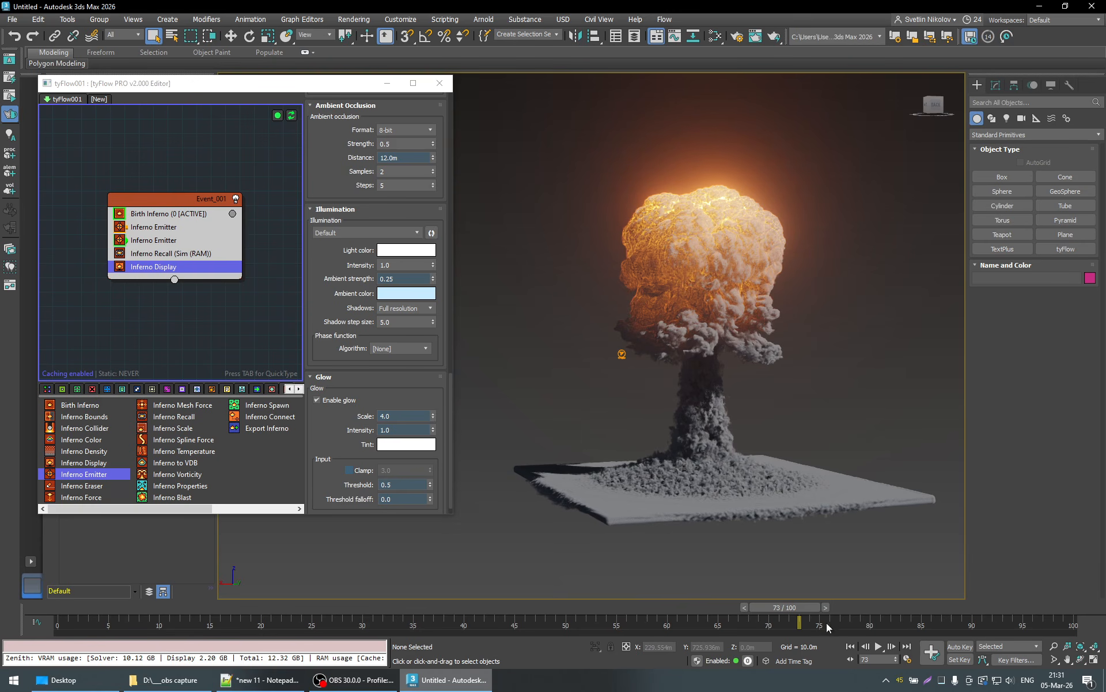
left_click_drag(801, 612, 872, 610)
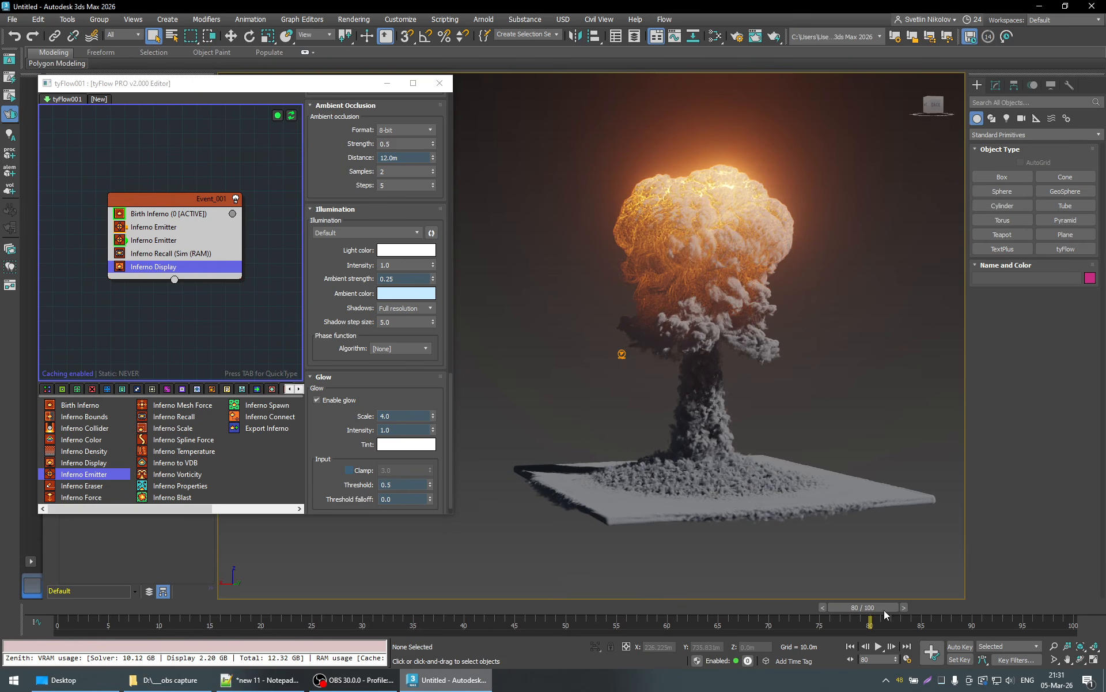
mouse_move(955, 605)
left_mouse_down()
mouse_move(1046, 604)
mouse_move(992, 612)
left_mouse_up()
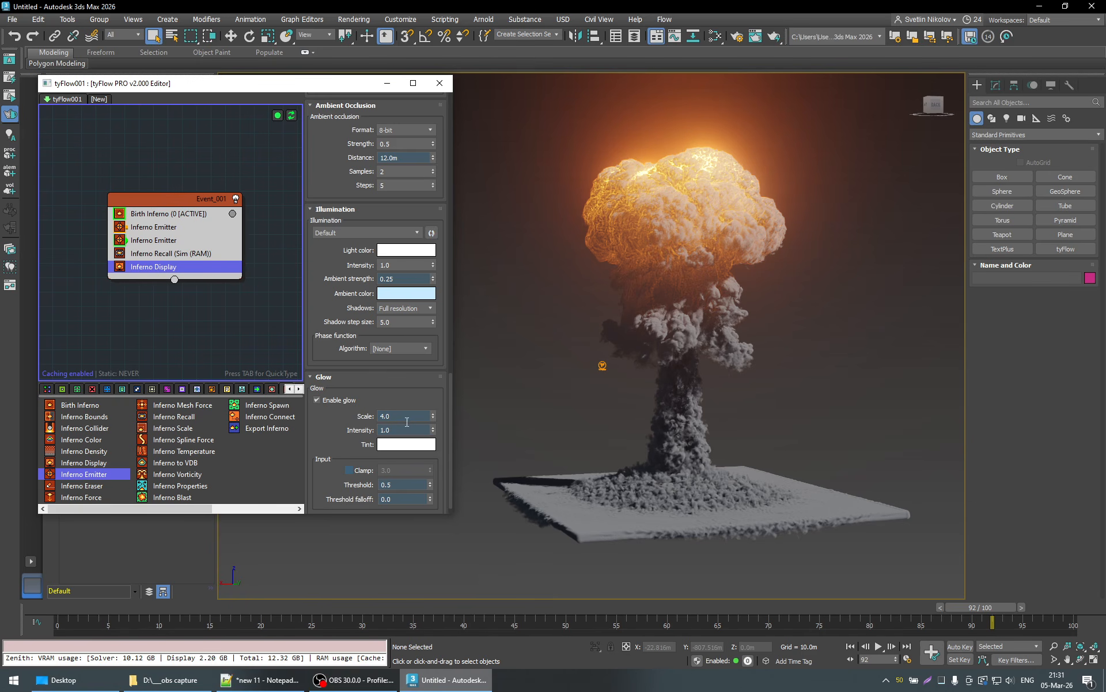
- Try a glow scale of 3, restore it to 4, and try a glow intensity of 0.25
left_click_drag(406, 420, 298, 424)
type("9")
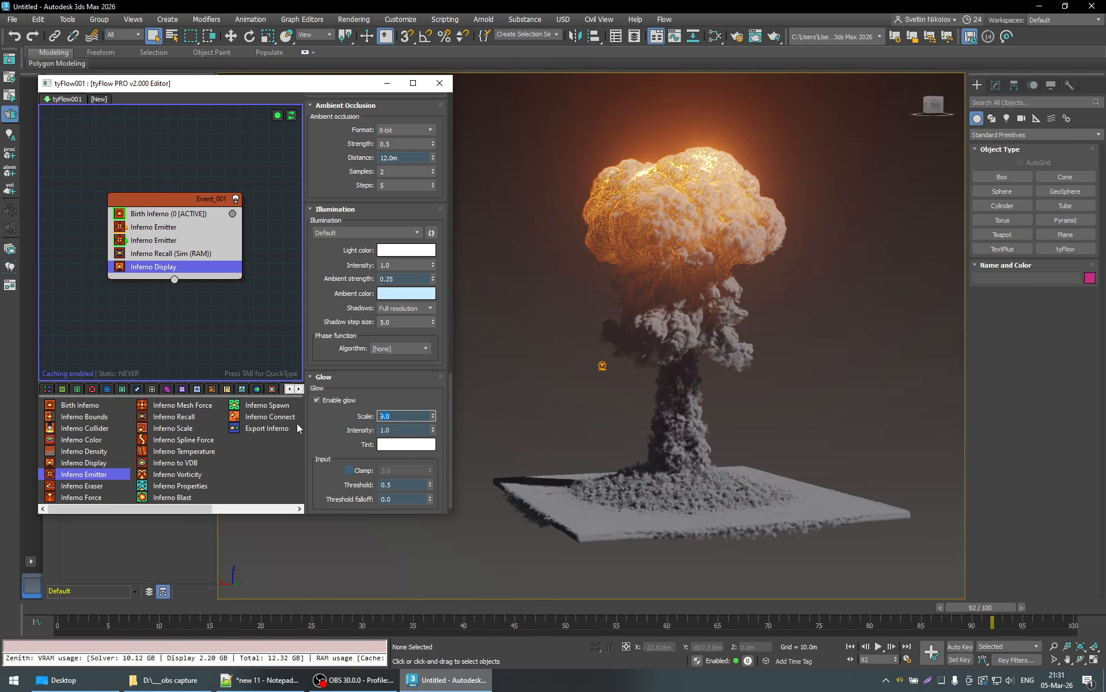
type("4")
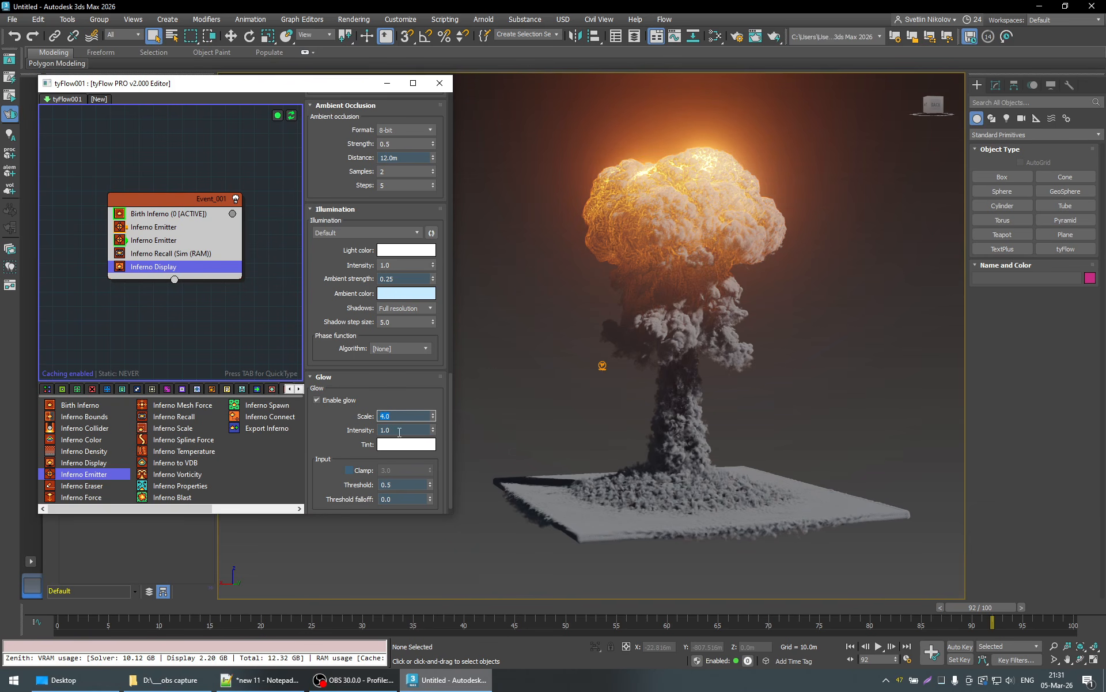
key("Tab")
type("0.25")
key("Return")
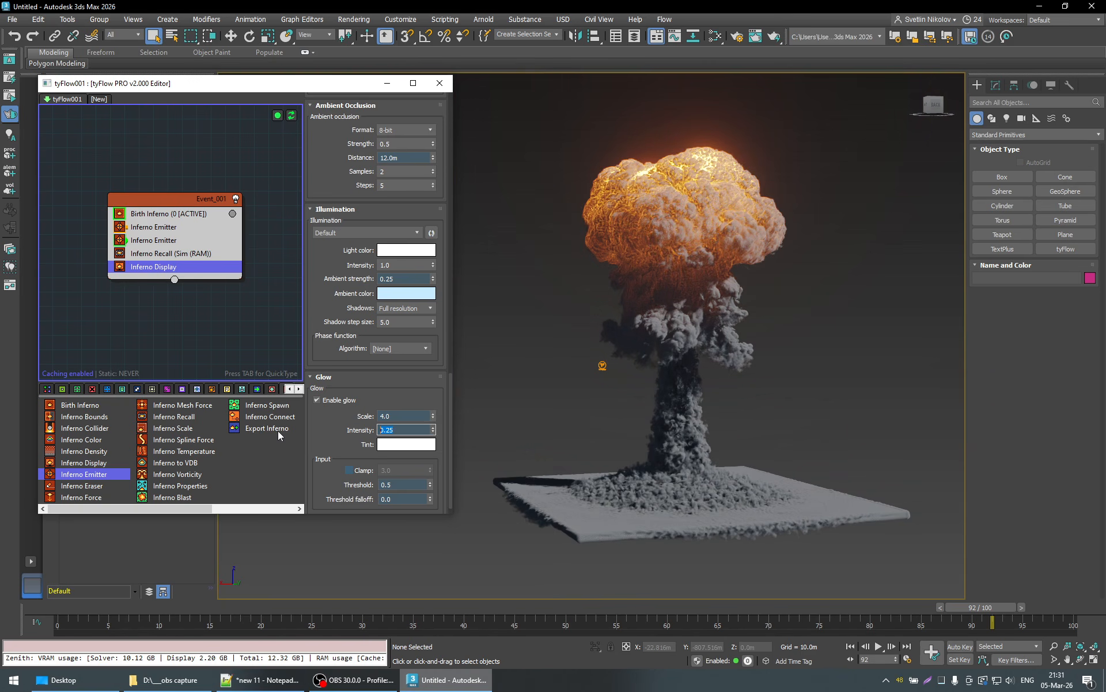
- Compare a glow scale of 3 at the reduced intensity, and restore the scale to 4 and the intensity to 1
key("shift+Tab")
type("3")
key("Return")
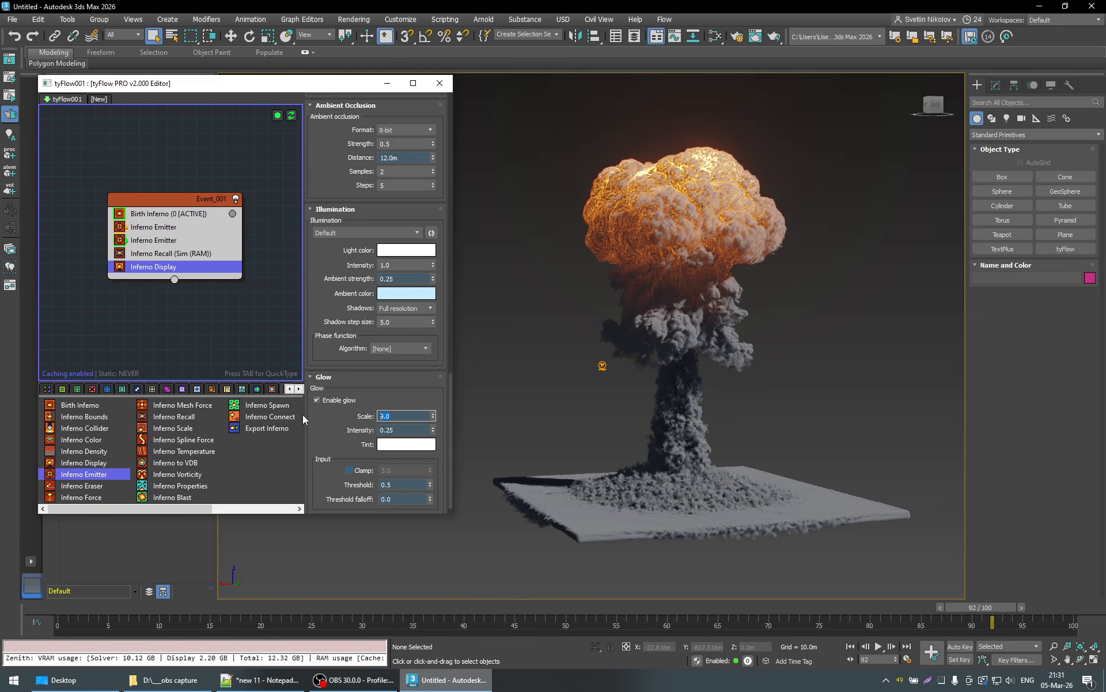
type("4")
key("Return")
key("Tab")
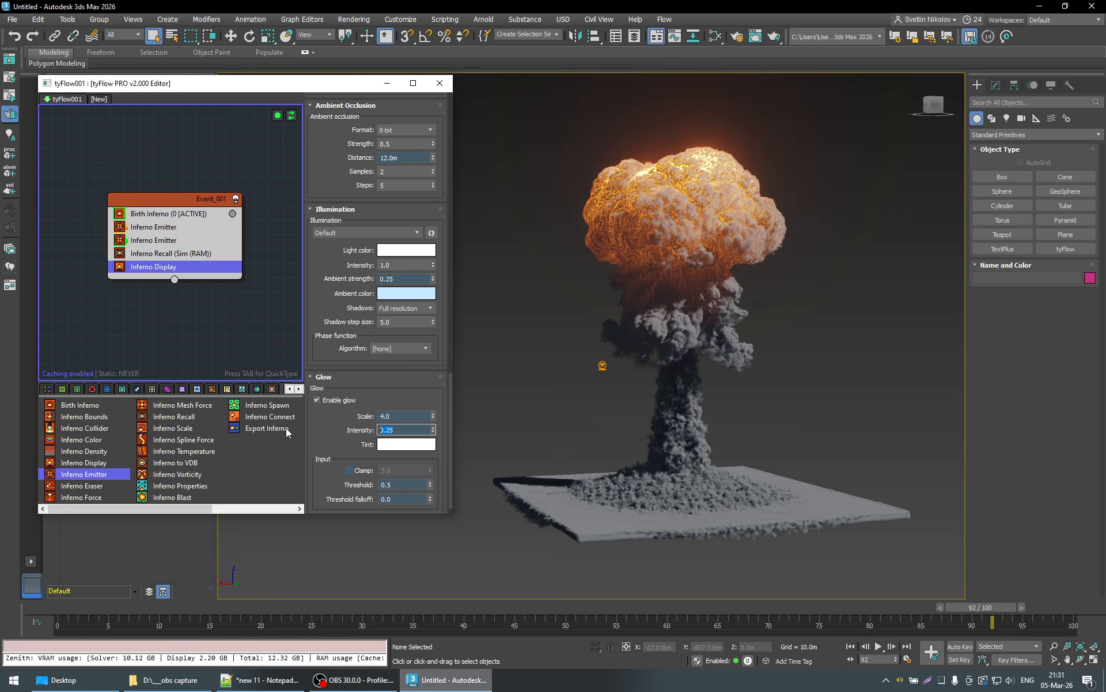
type("1")
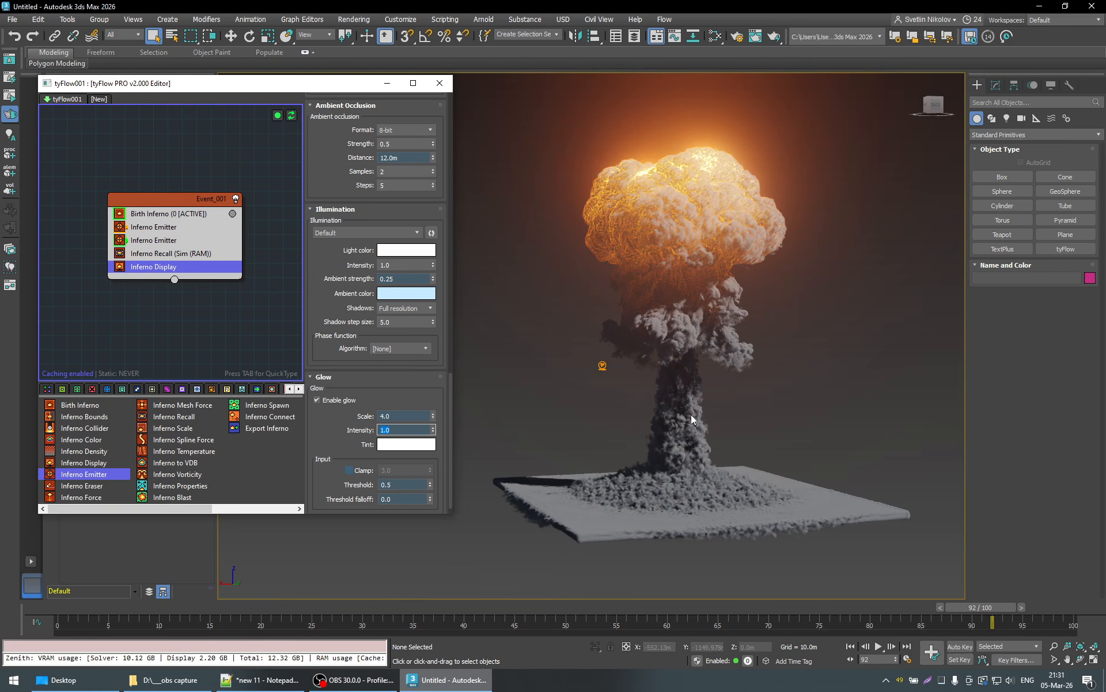
- Adjust the viewport's field of view and reframe the mushroom cloud at frame 89
left_click_drag(994, 608, 966, 625)
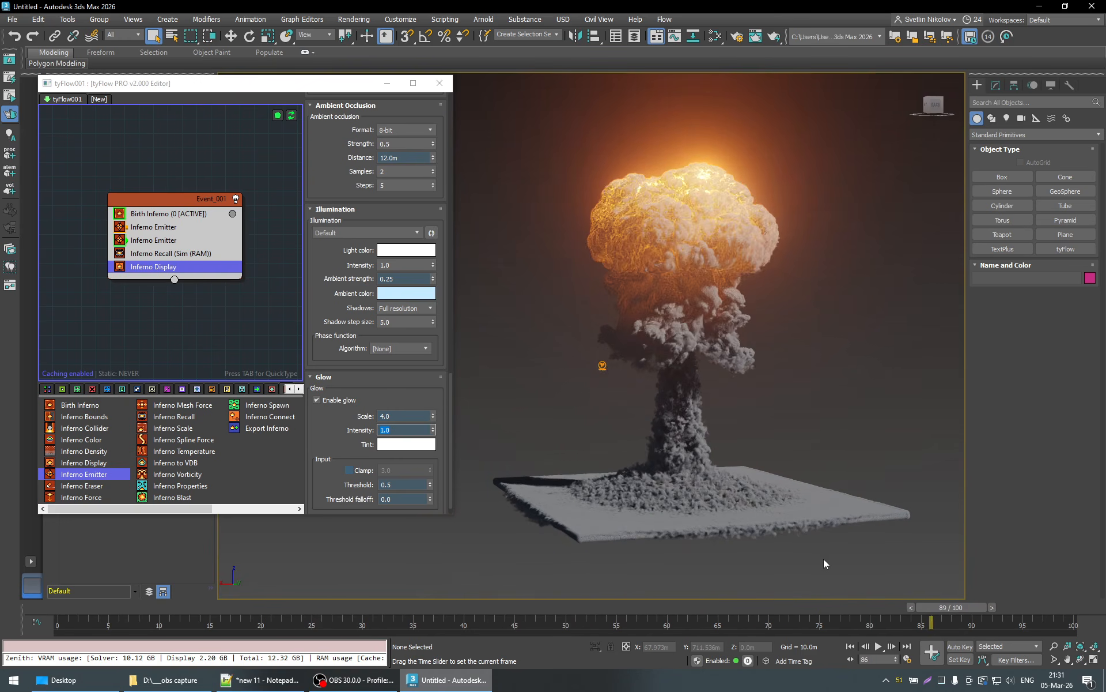
left_click(1054, 659)
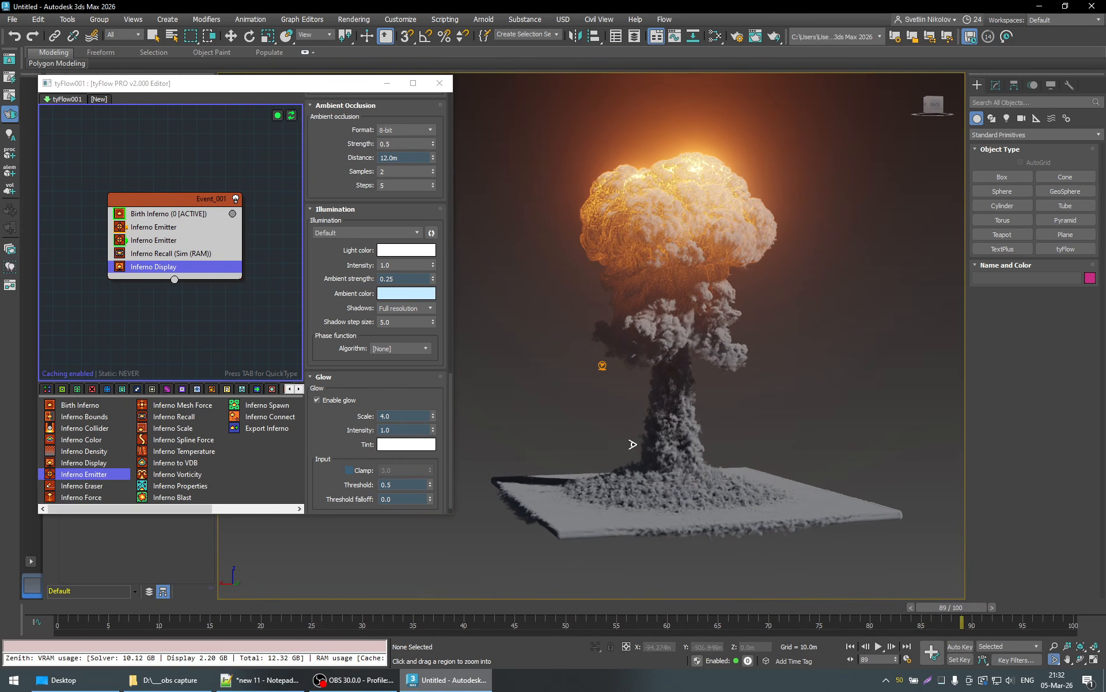
left_click_drag(663, 442, 692, 431)
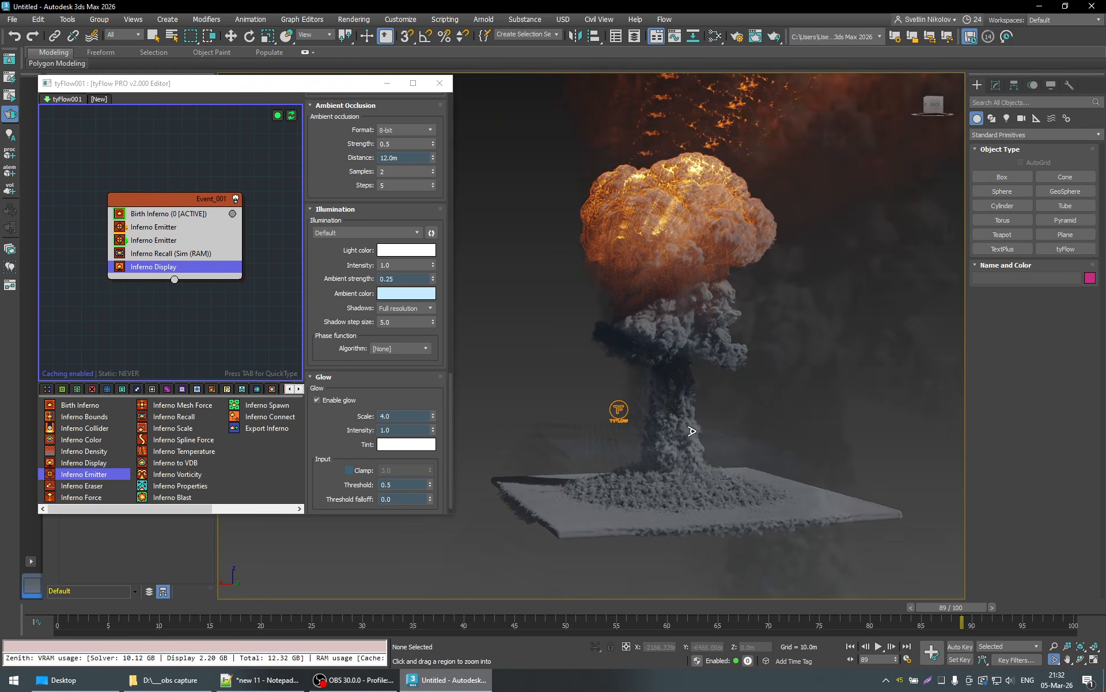
scroll(691, 433, "down", 3)
middle_click_drag(714, 446, 679, 467)
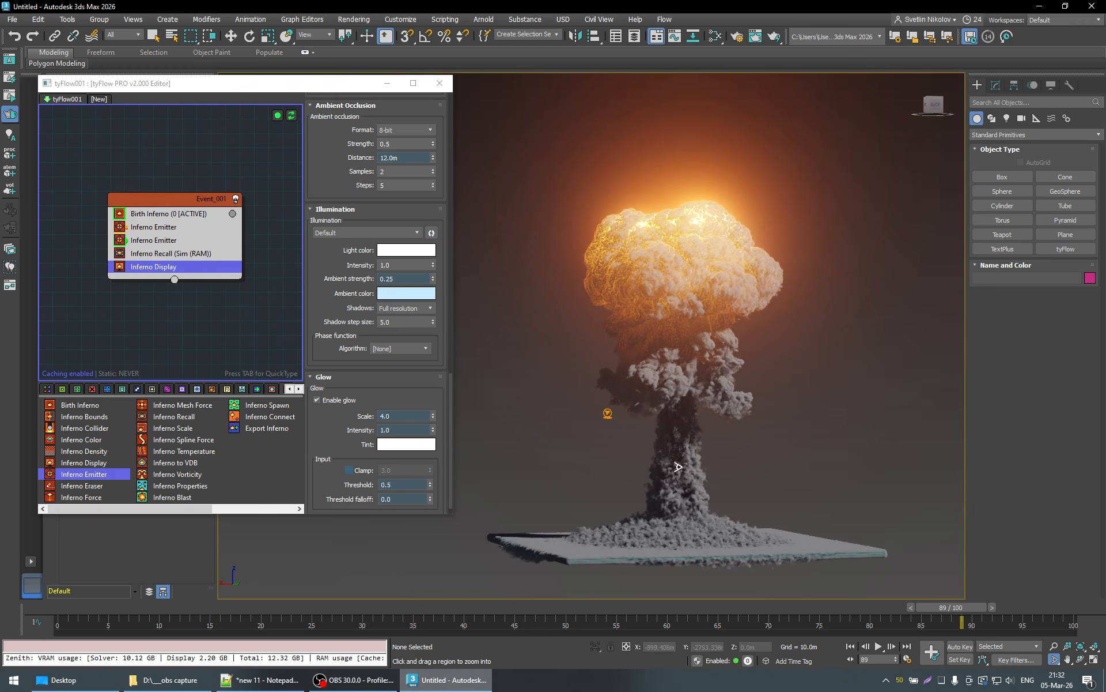
right_click(867, 484)
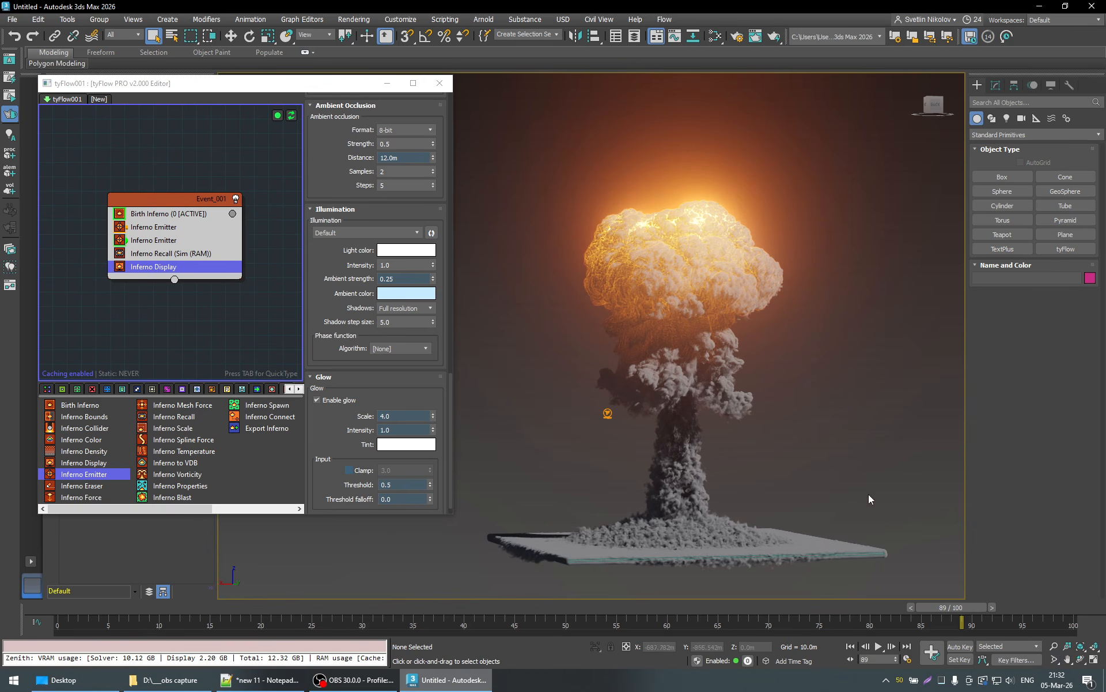
- Inspect the glowing explosion from the opposite side at frame 100 and earlier frames, ending at frame 75
left_click_drag(957, 608, 1073, 622)
middle_click_drag(669, 493, 633, 511, "alt")
middle_click_drag(669, 510, 930, 573, "alt")
left_click_drag(1038, 607, 373, 610)
left_click_drag(546, 616, 813, 618)
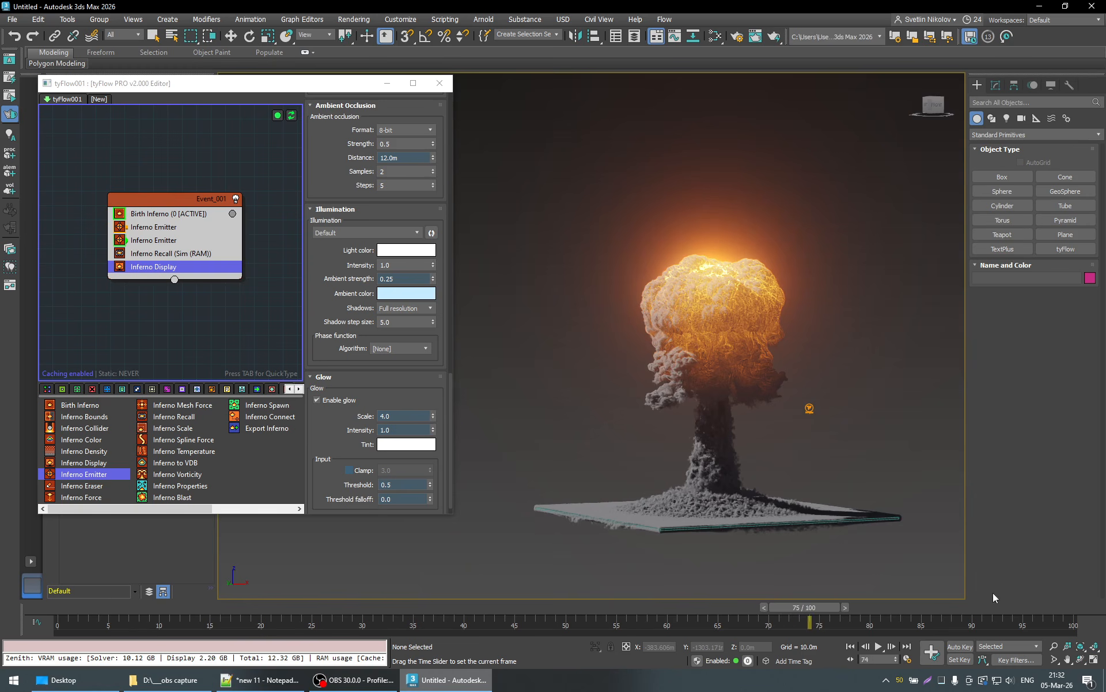
- Set the animation length to 200 frames in the time configuration
right_click(906, 648)
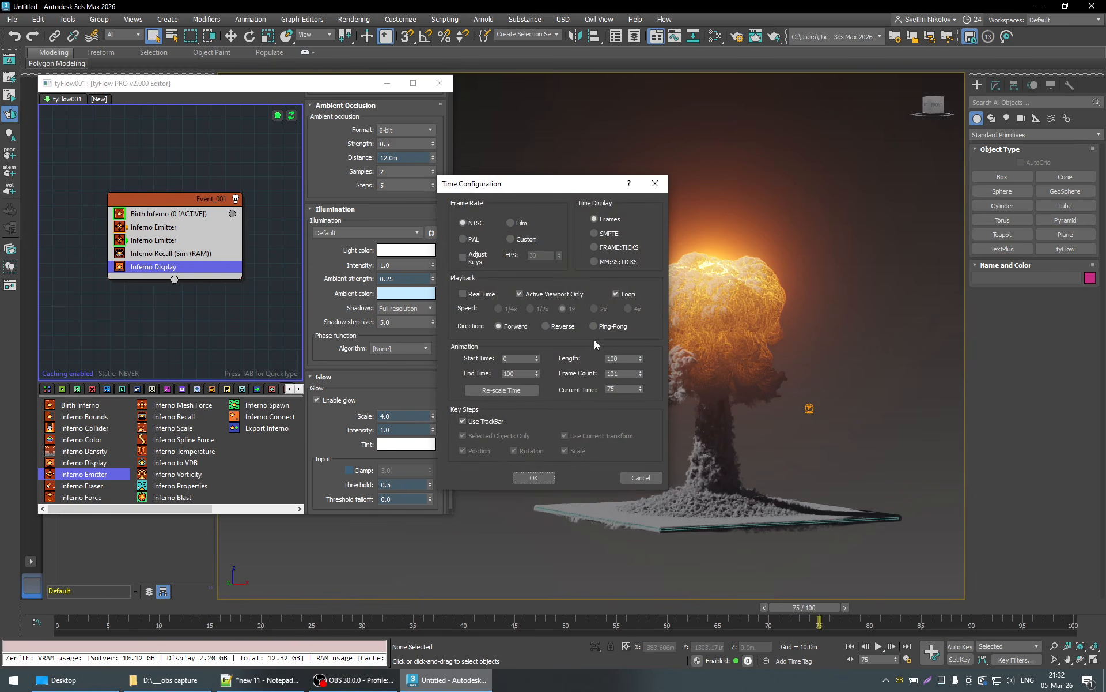
double_click(611, 358)
type("200")
key("Return")
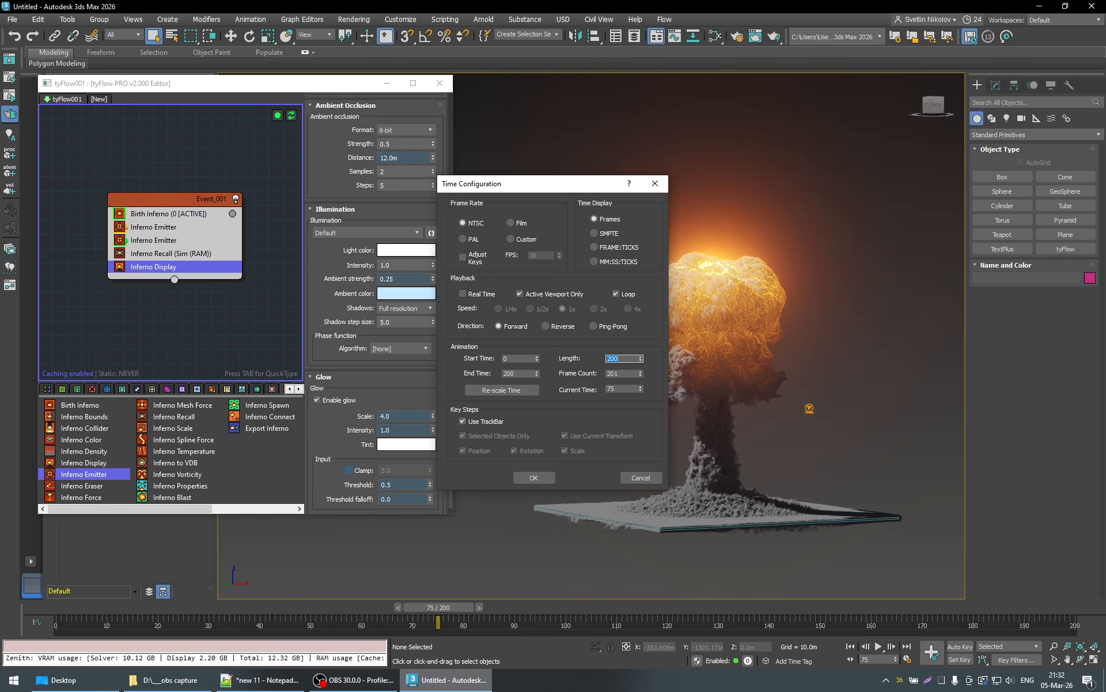
left_click(537, 475)
left_click(536, 476)
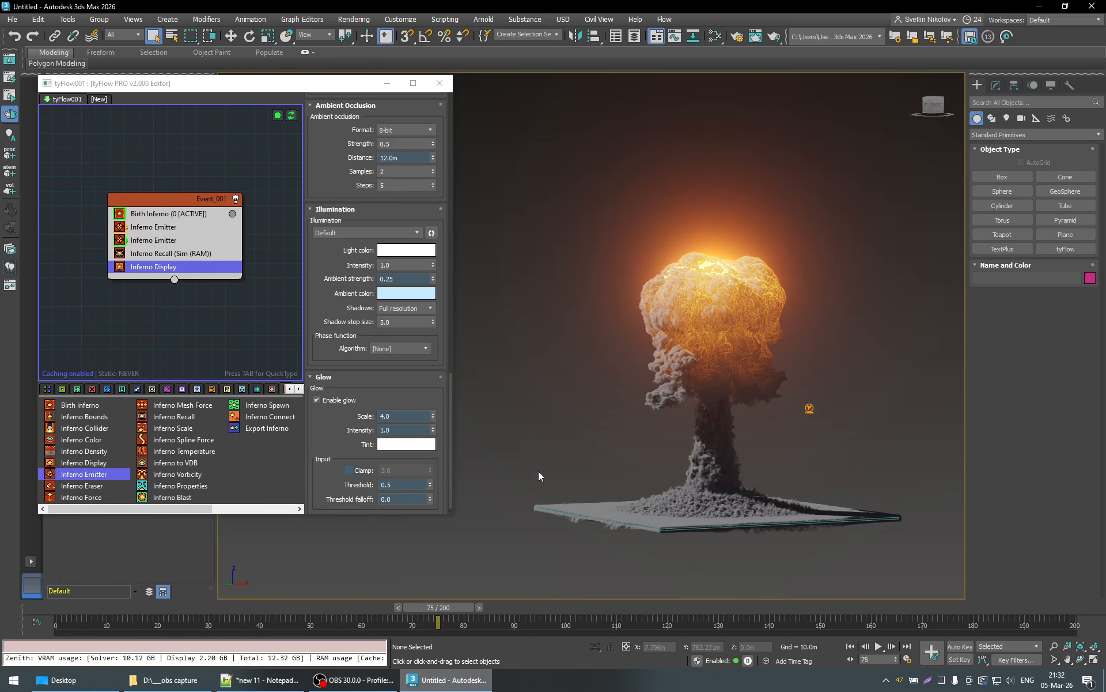
- Simulate the explosion up to frame 122 and check the GPU memory usage in Task Manager
left_click_drag(448, 607, 665, 601)
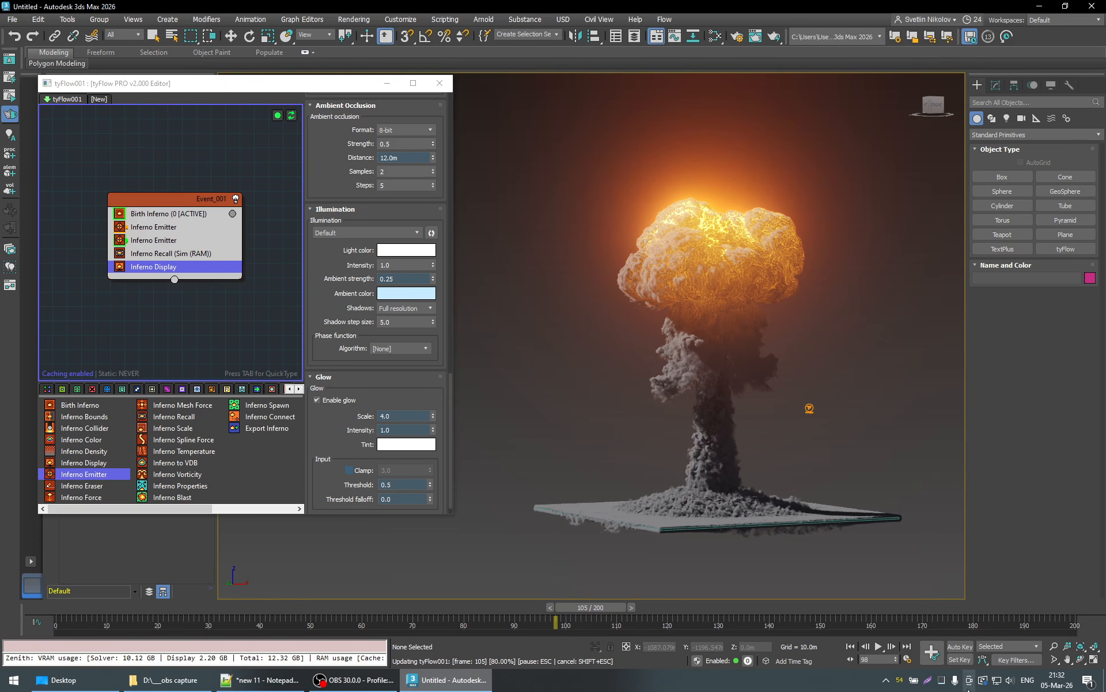
left_click(942, 683)
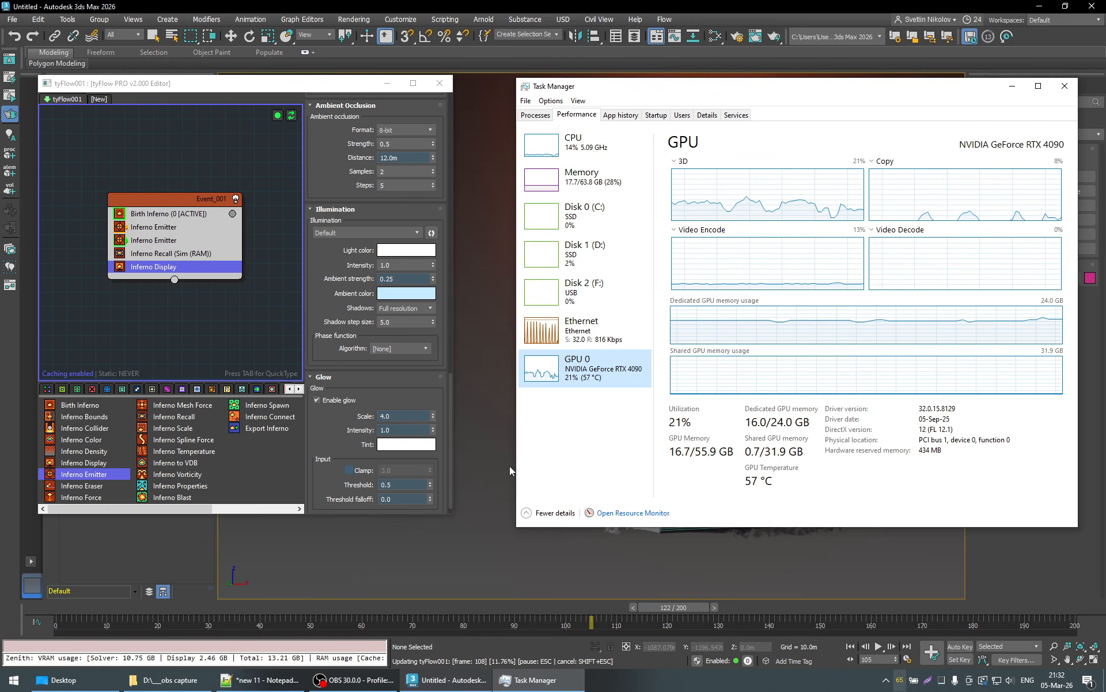
left_click(1013, 87)
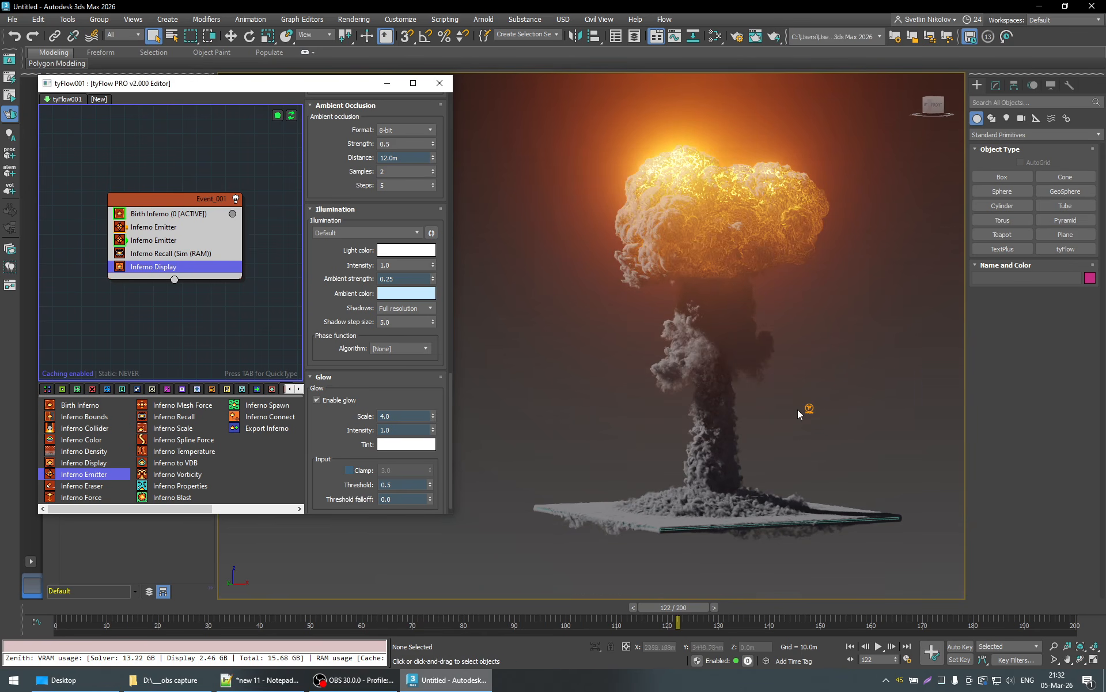
- Continue the simulation to frame 132 and inspect the mushroom cloud from several angles
middle_click_drag(798, 410, 775, 428)
mouse_move(805, 472)
middle_mouse_down("alt")
mouse_move(824, 484)
mouse_move(755, 484)
mouse_move(798, 474)
mouse_move(790, 471)
middle_mouse_up("alt")
middle_click_drag(679, 485, 740, 604, "alt")
left_click(728, 607)
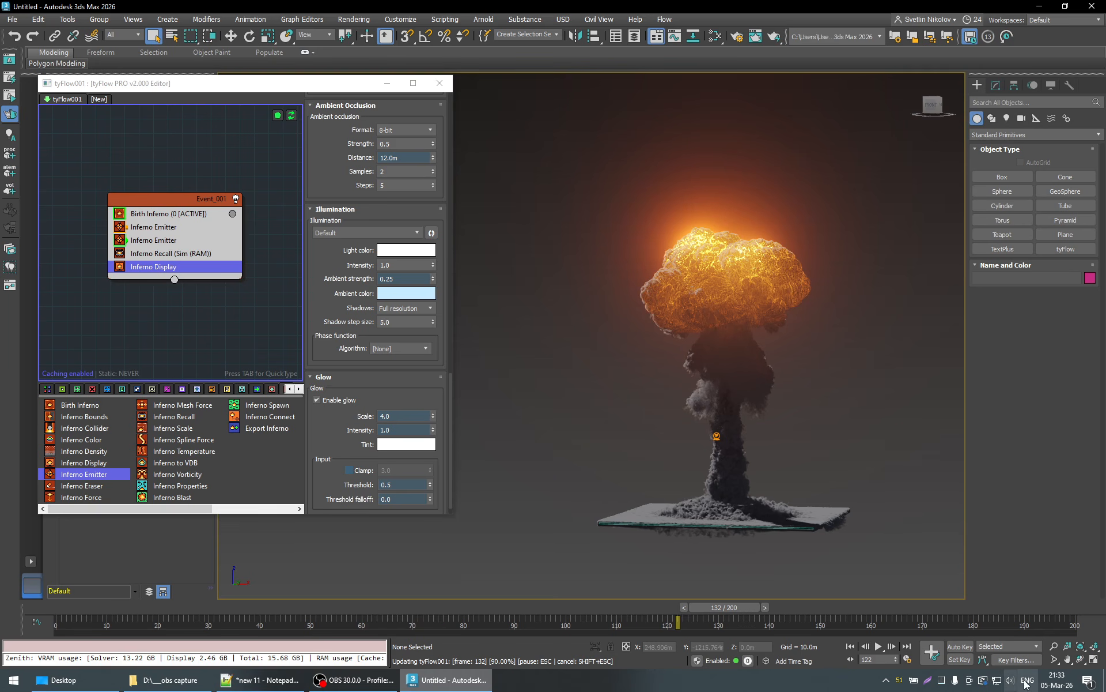
middle_click_drag(640, 468, 790, 476, "alt")
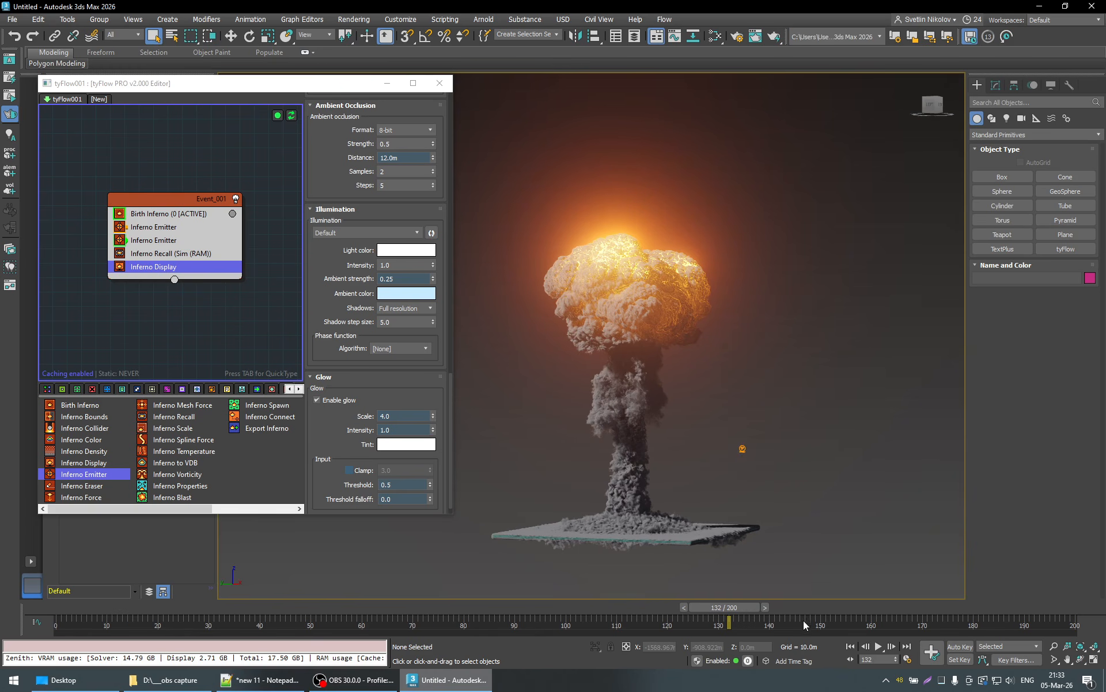
scroll(663, 440, "down", 2)
middle_click_drag(663, 440, 715, 423)
scroll(716, 423, "up", 5)
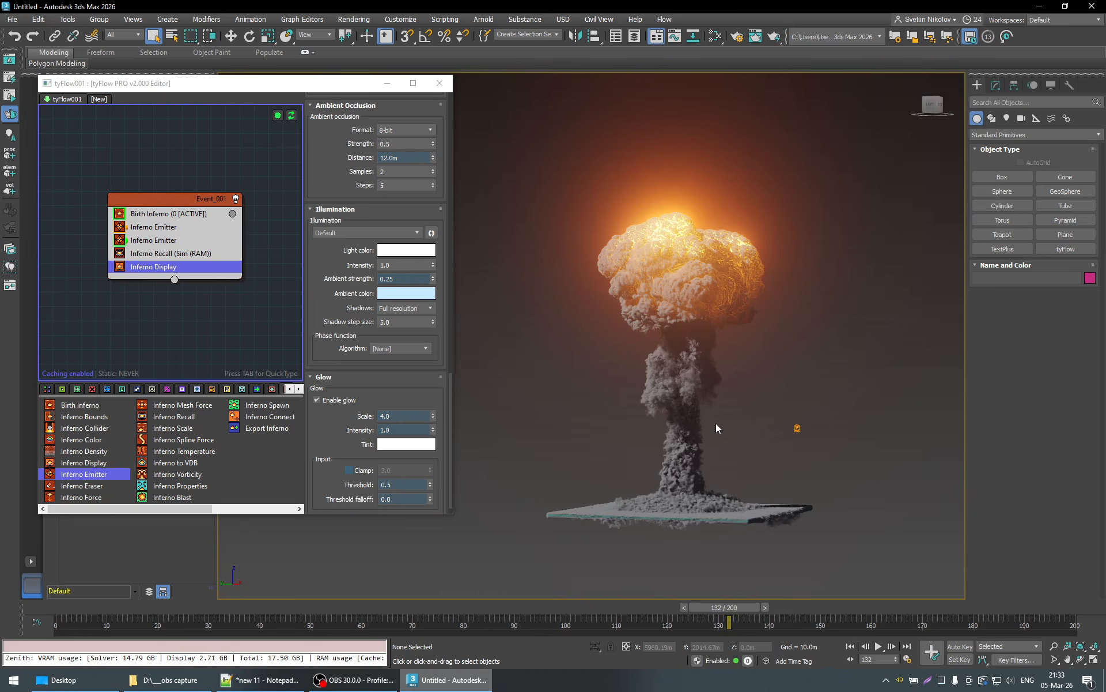
- Advance the explosion simulation to frame 143 and inspect the mushroom cloud from the opposite side
left_click(1054, 646)
left_click_drag(753, 427, 759, 436)
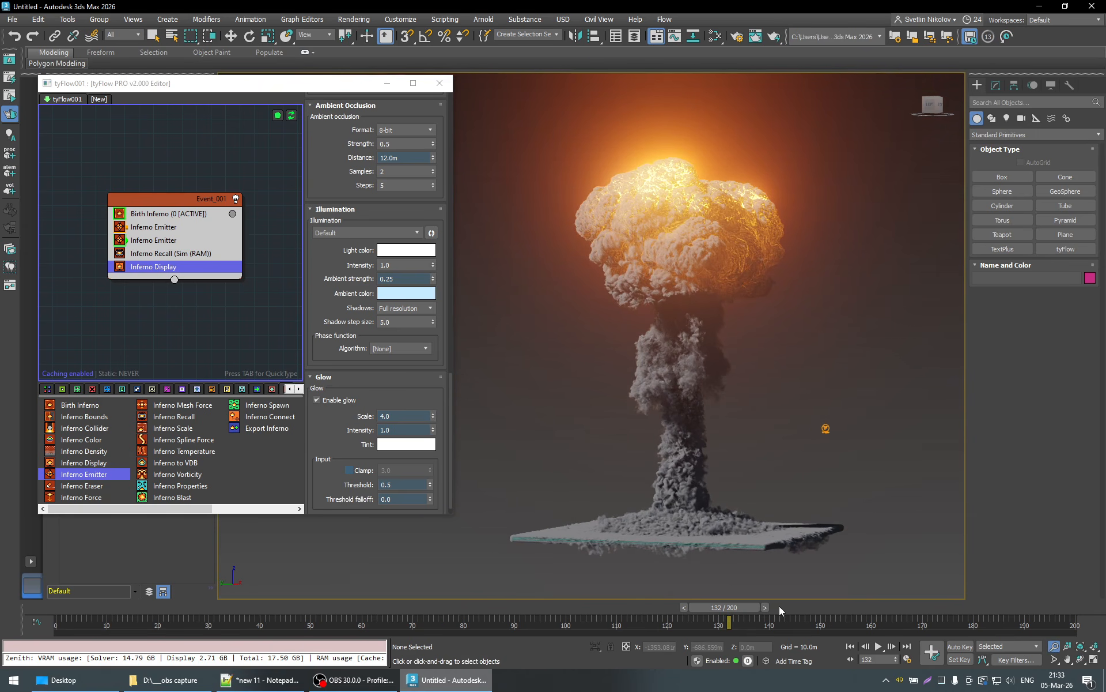
left_click_drag(781, 610, 777, 612)
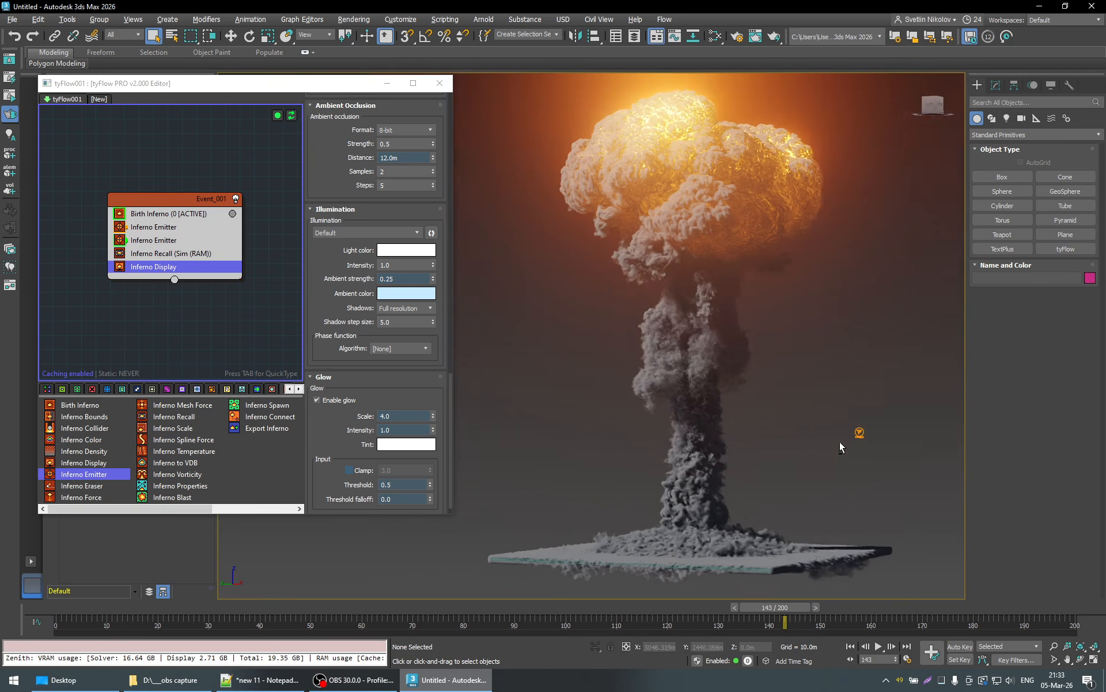
middle_click_drag(862, 431, 822, 423)
key("z")
scroll(719, 405, "up", 3)
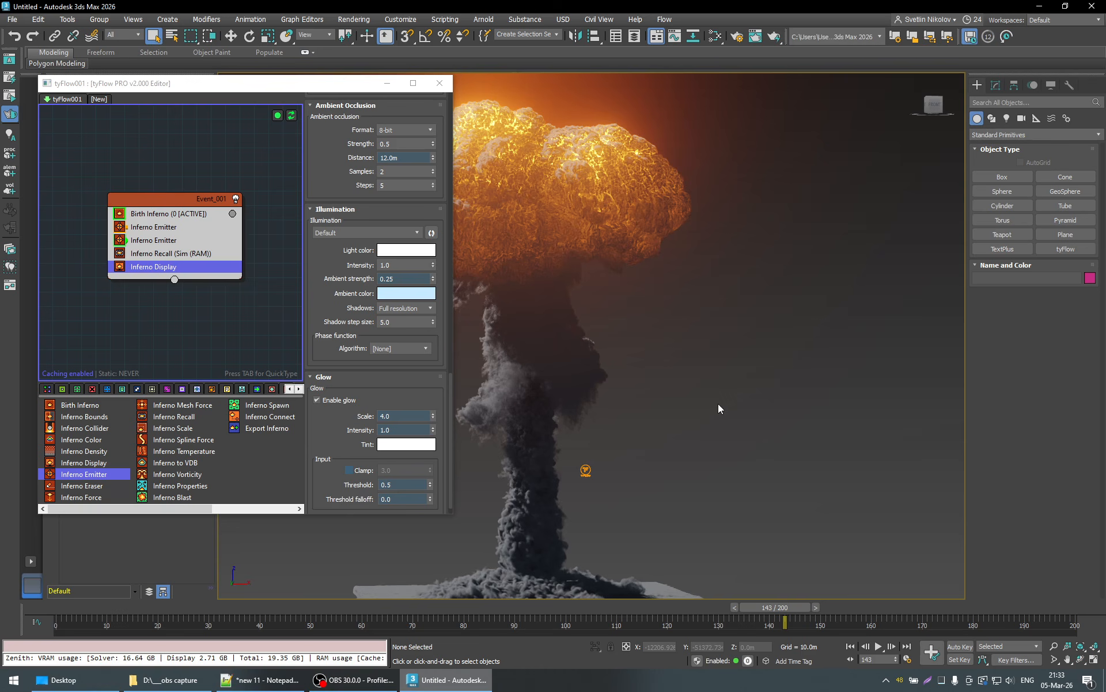
middle_click_drag(664, 414, 797, 413)
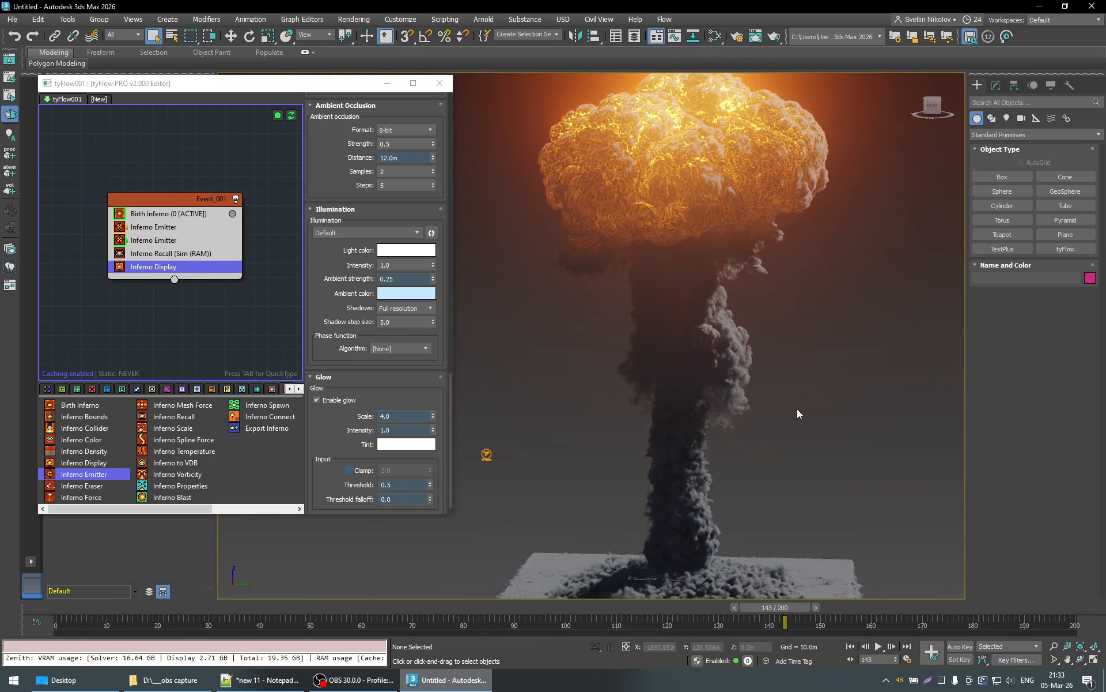
- Simulate the explosion up to frame 153 and compare the system memory and GPU usage in Task Manager
left_click(828, 608)
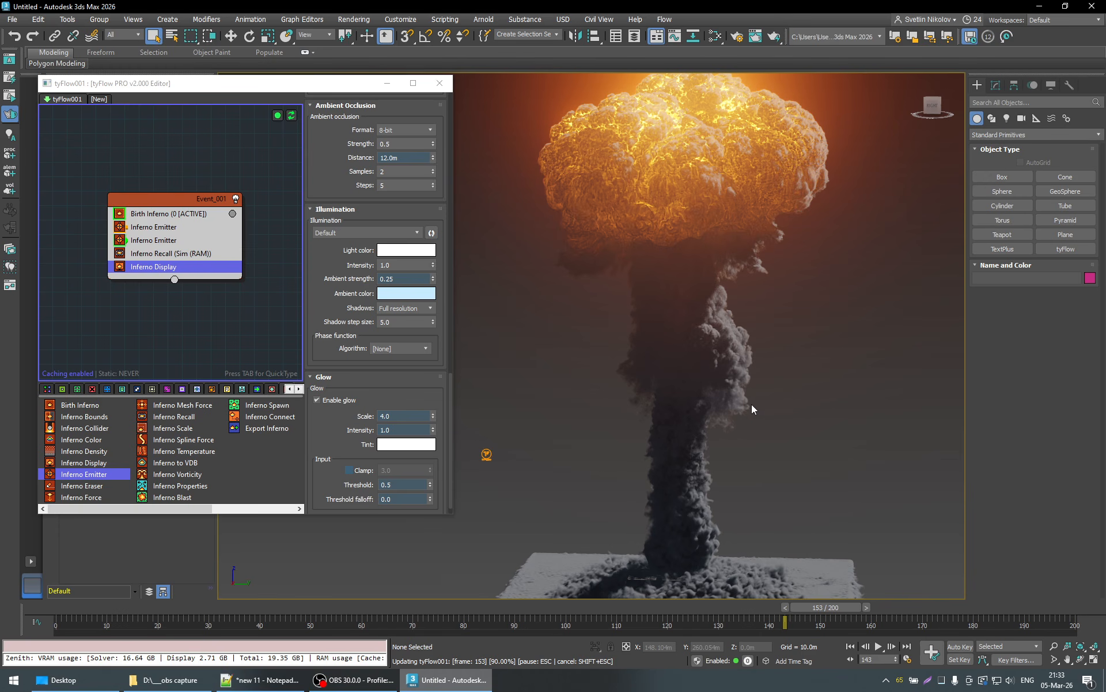
left_click(941, 680)
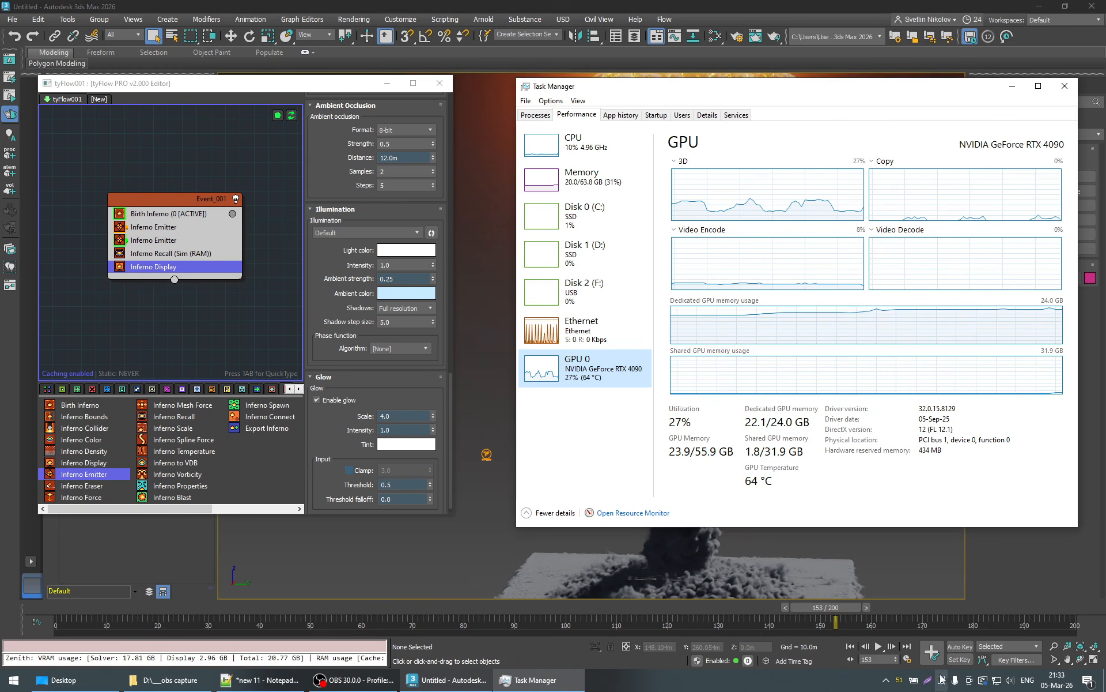
left_click(582, 186)
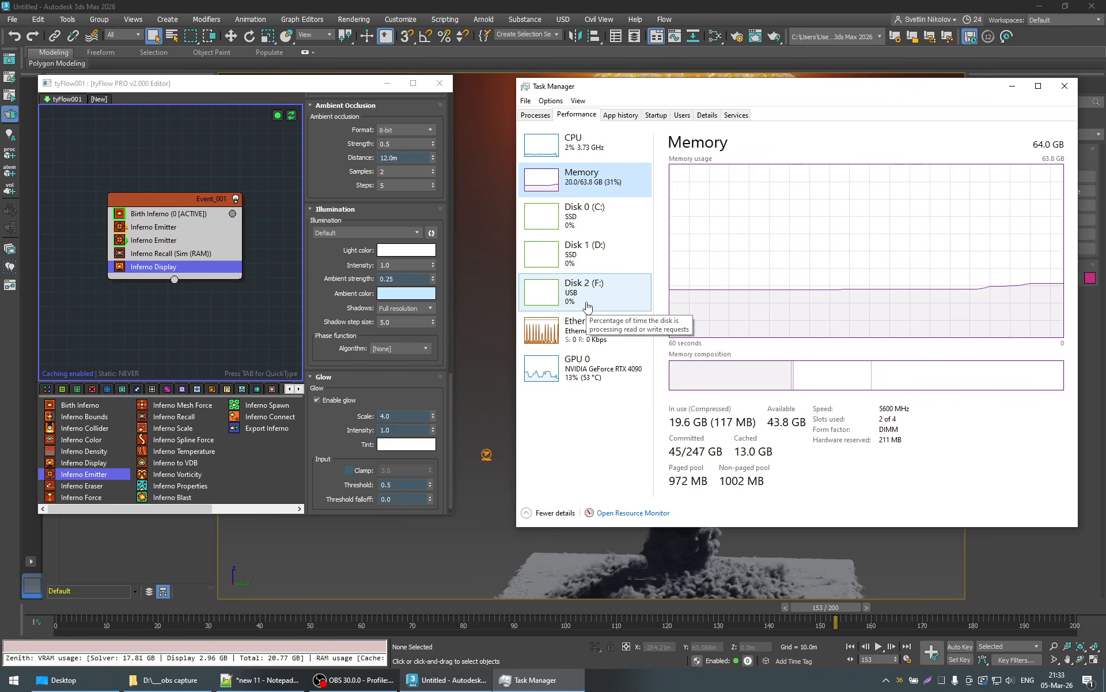
left_click(583, 368)
left_click(637, 173)
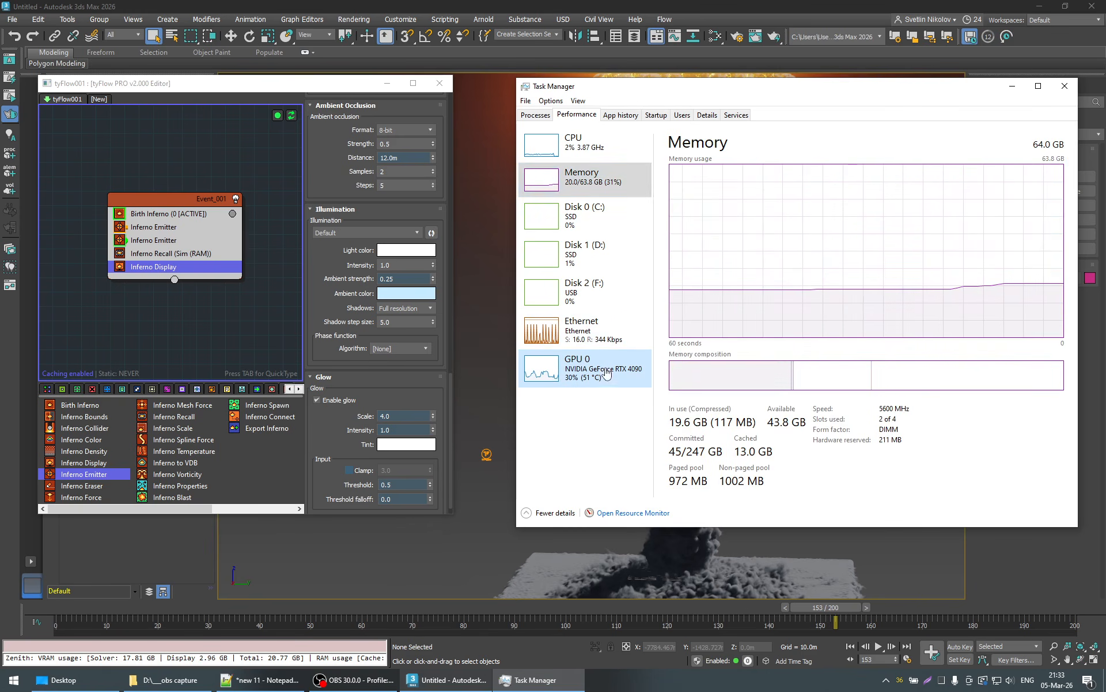
left_click(582, 369)
left_click(1012, 86)
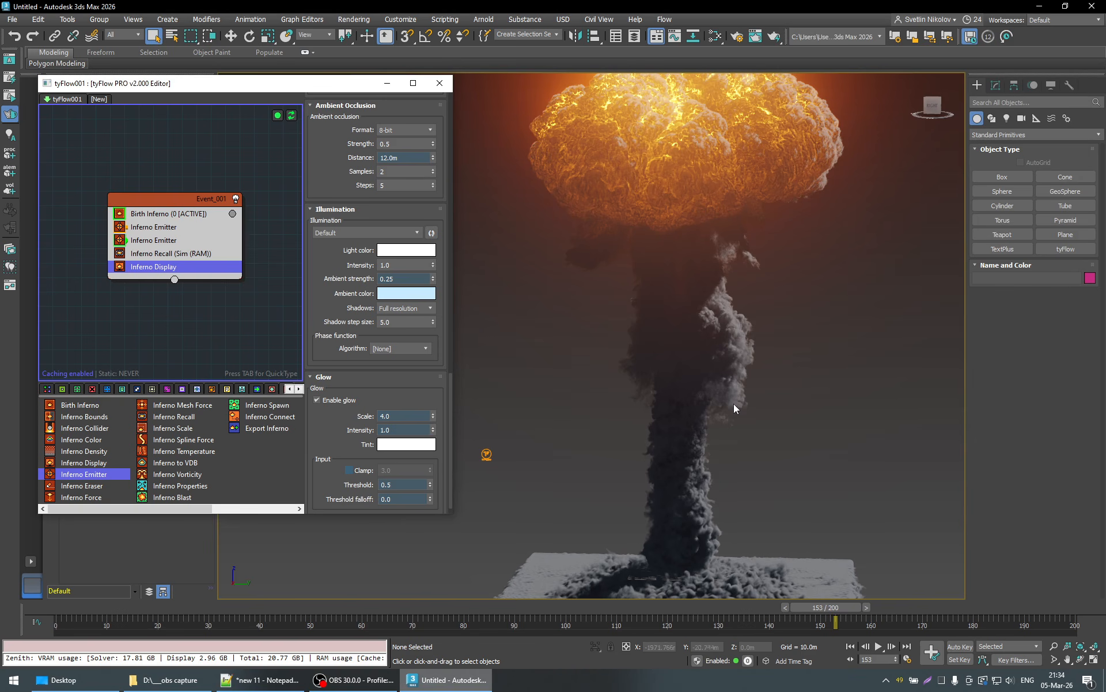
- View the whole cloud at frame 153, recheck the GPU memory in Task Manager, and look from another side
left_click(1054, 646)
left_click_drag(753, 417, 753, 436)
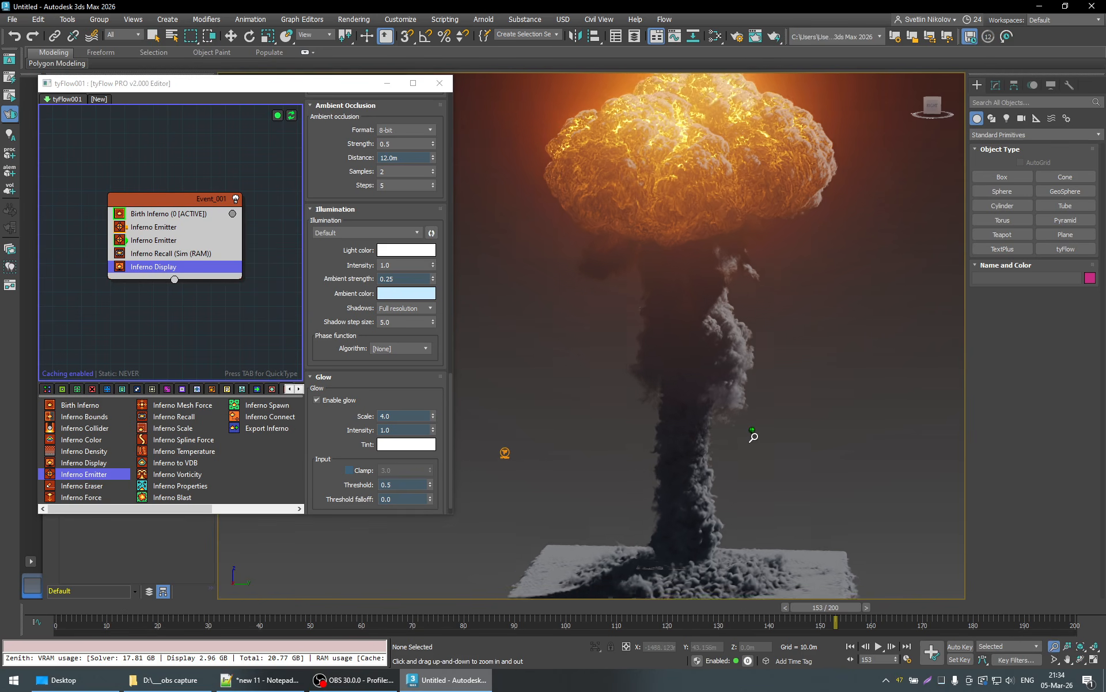
left_click(944, 681)
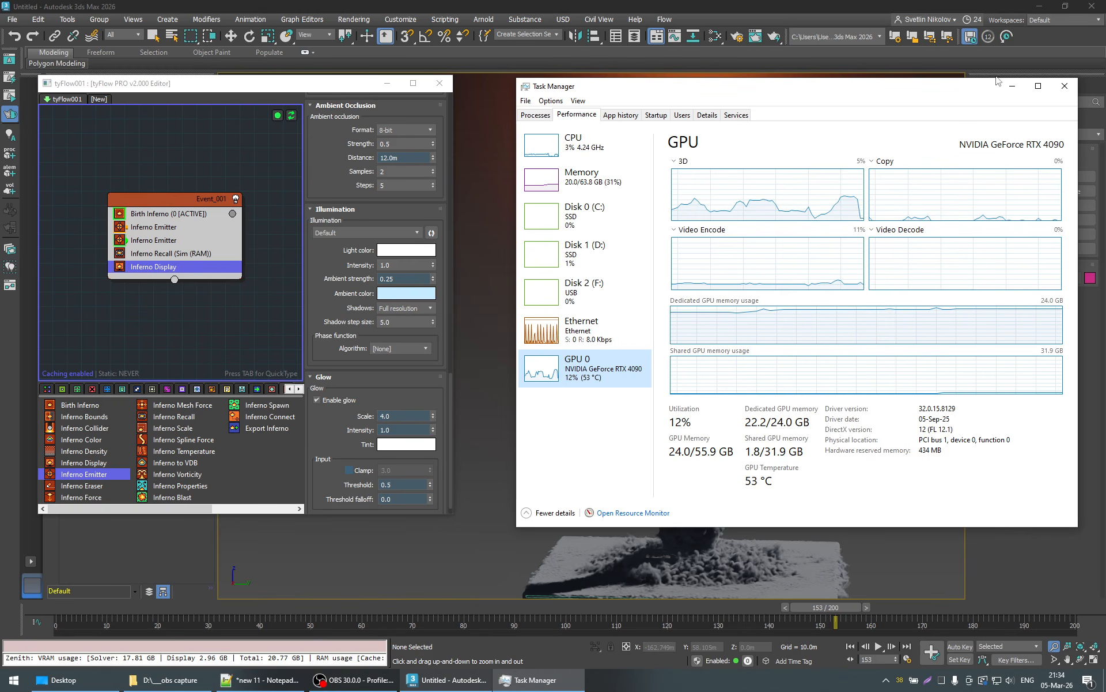
left_click(1017, 86)
right_click(741, 381)
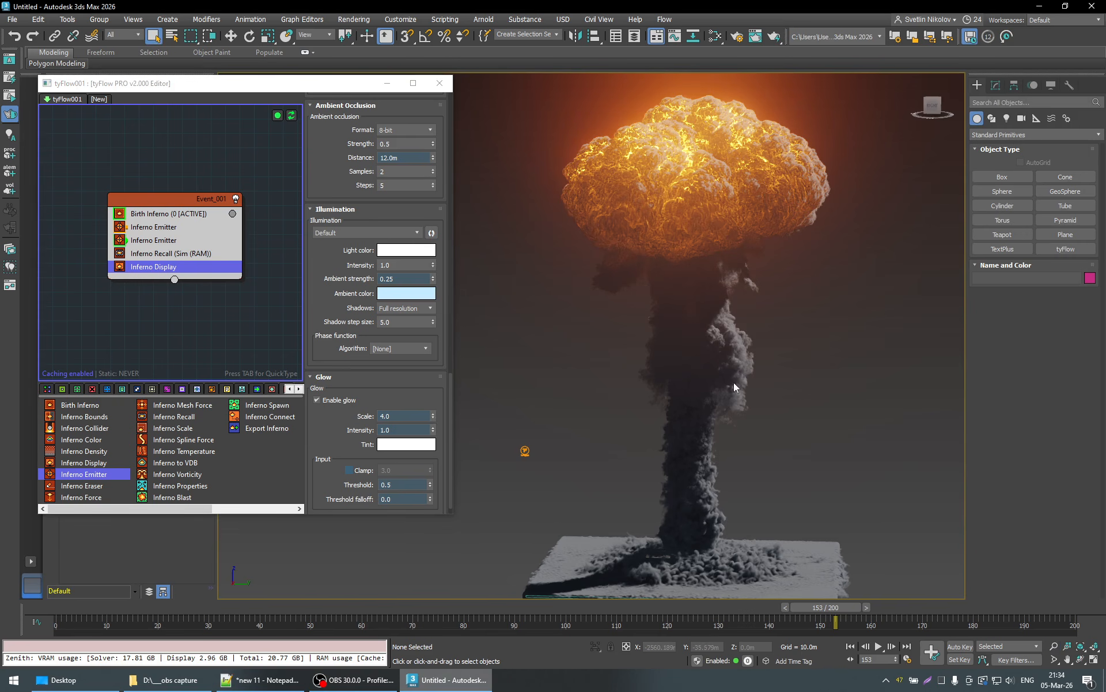
middle_click_drag(689, 410, 782, 411, "alt")
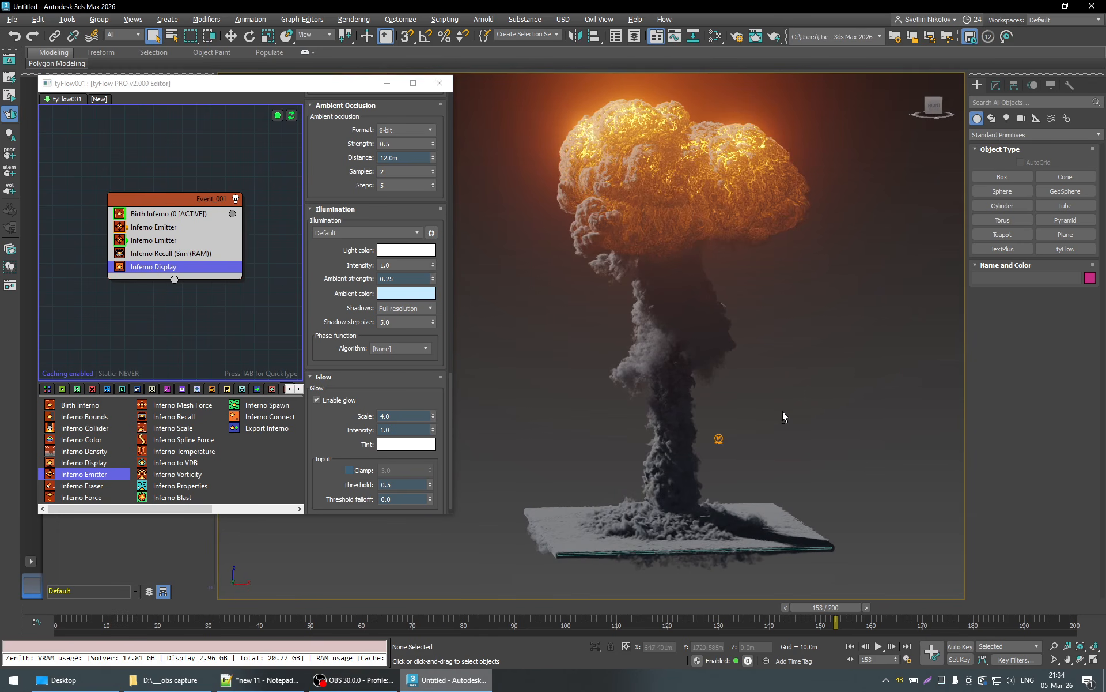
- Review the RAM cache settings and usage statistics of the Inferno Recall operator
left_click(158, 254)
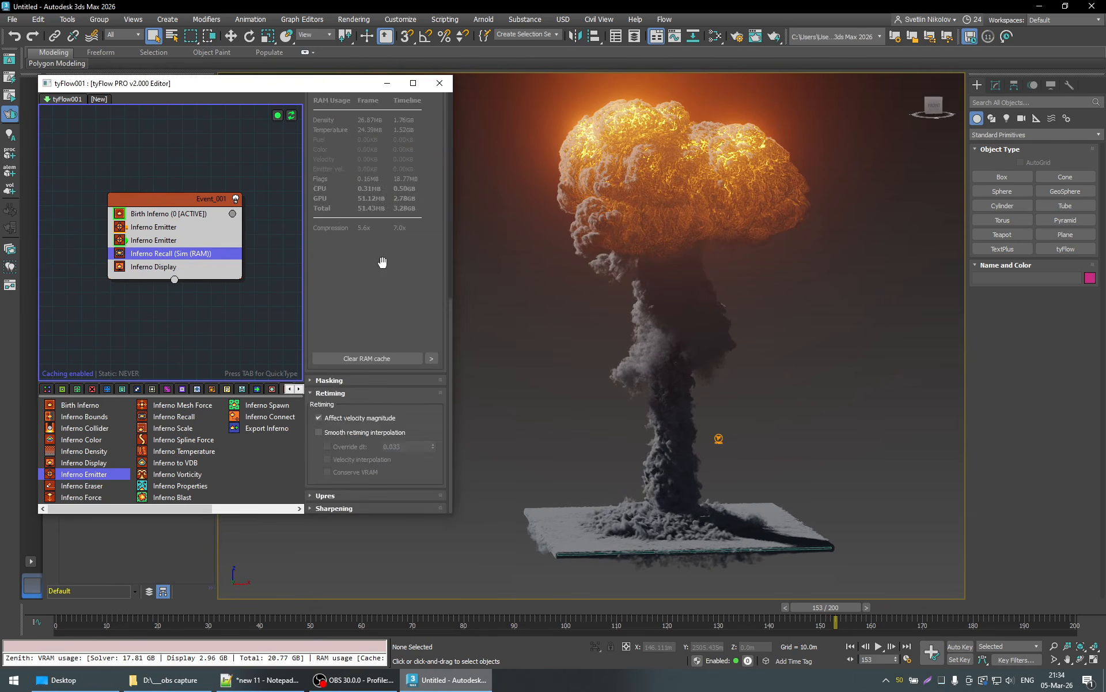
scroll(432, 282, "up", 2)
scroll(431, 282, "up", 4)
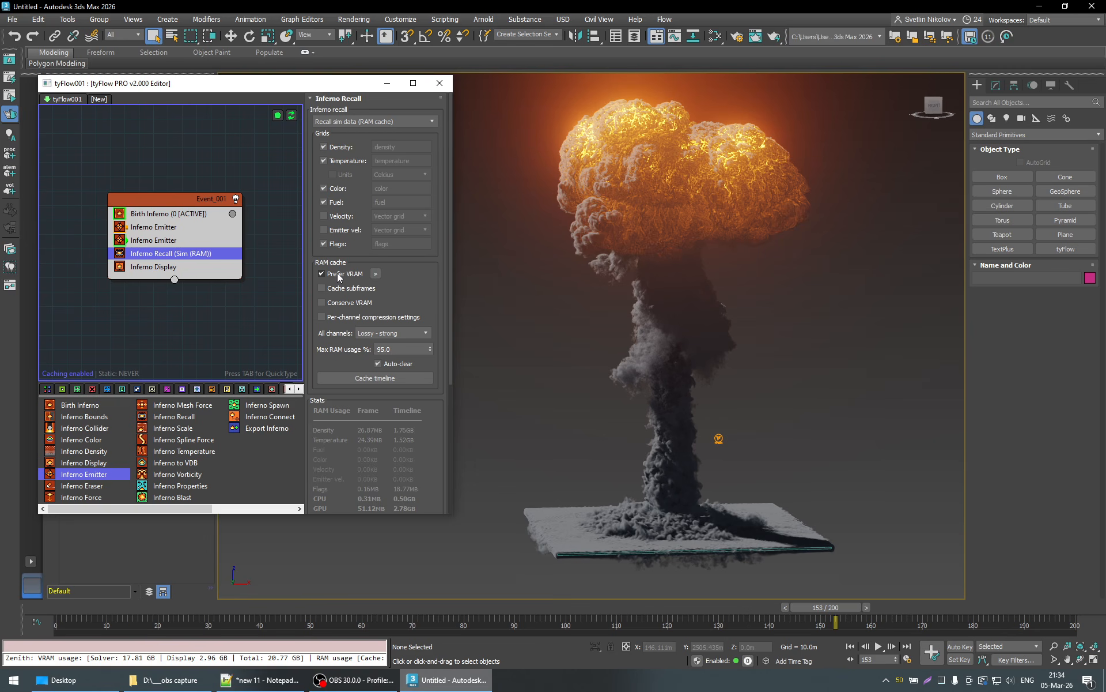
- Open the Scripting Listener window and clear its whole log
right_click(273, 660)
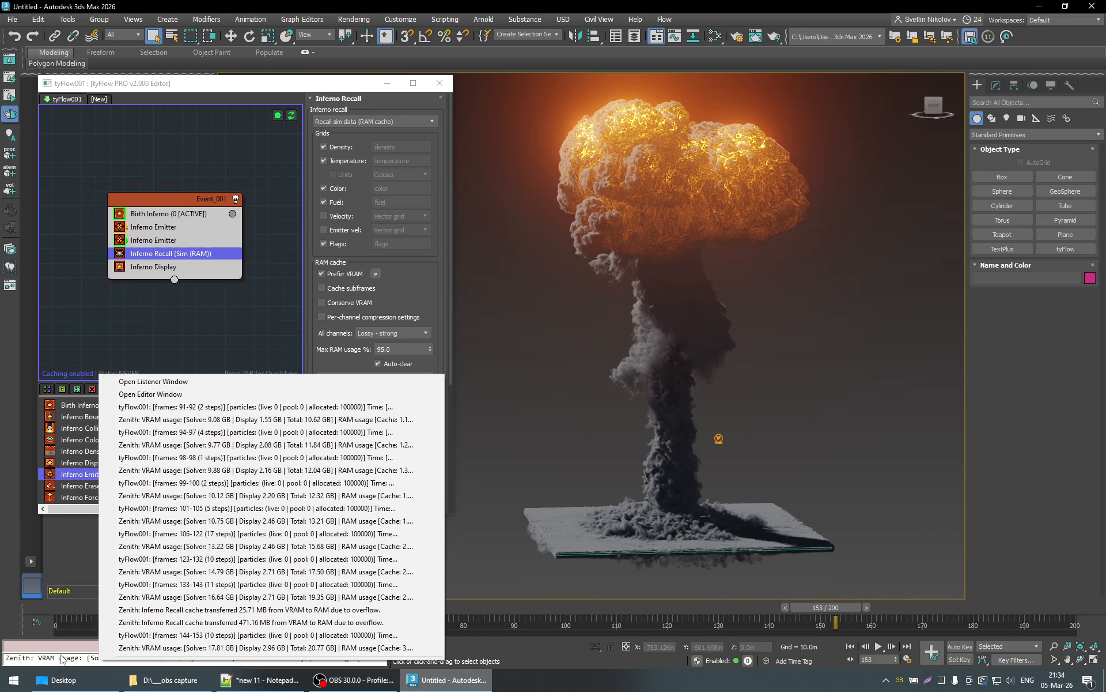
left_click(153, 381)
right_click(292, 161)
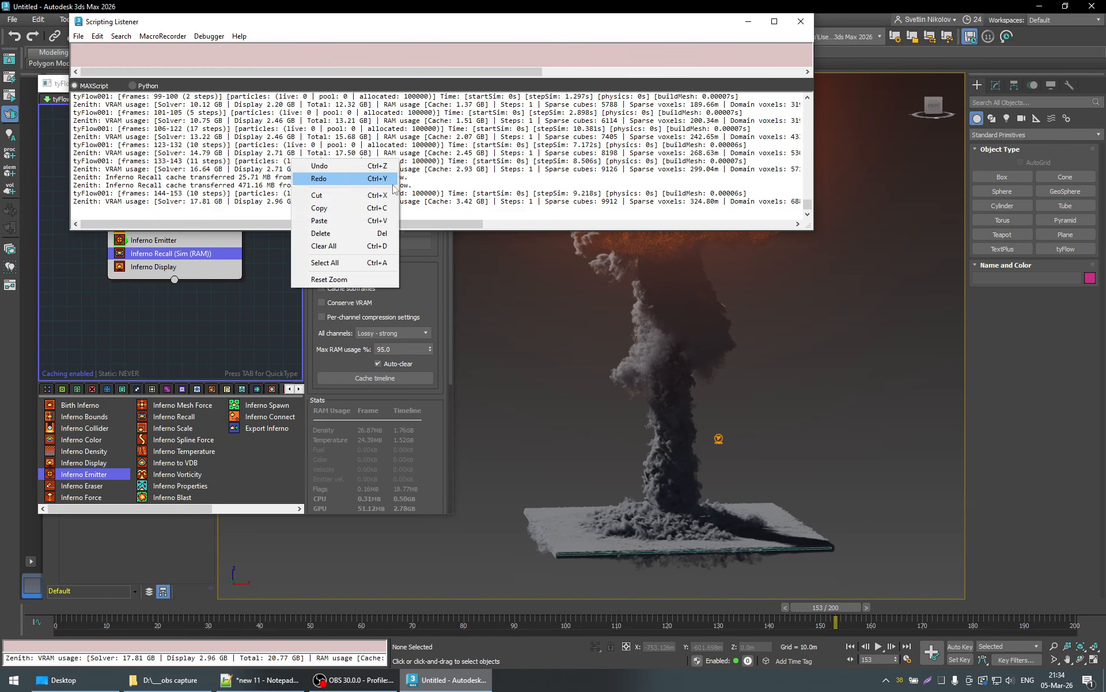
left_click(335, 246)
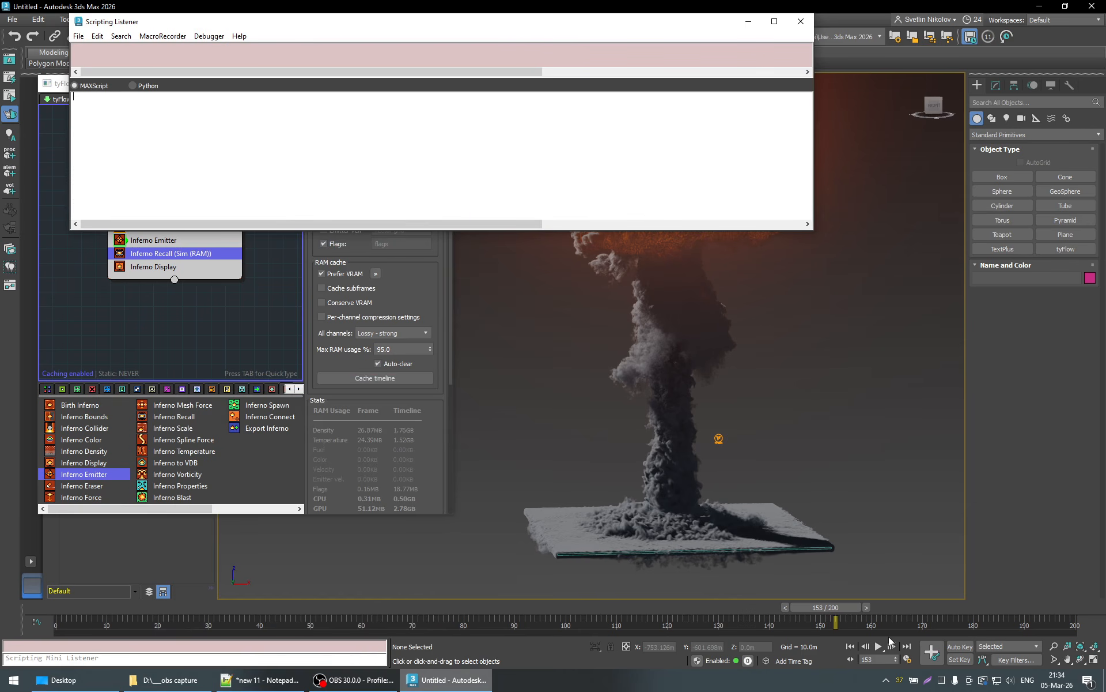
- Simulate frames 154 and 155 individually, reading their step times in the Scripting Listener and the GPU memory in Task Manager
left_click(868, 606)
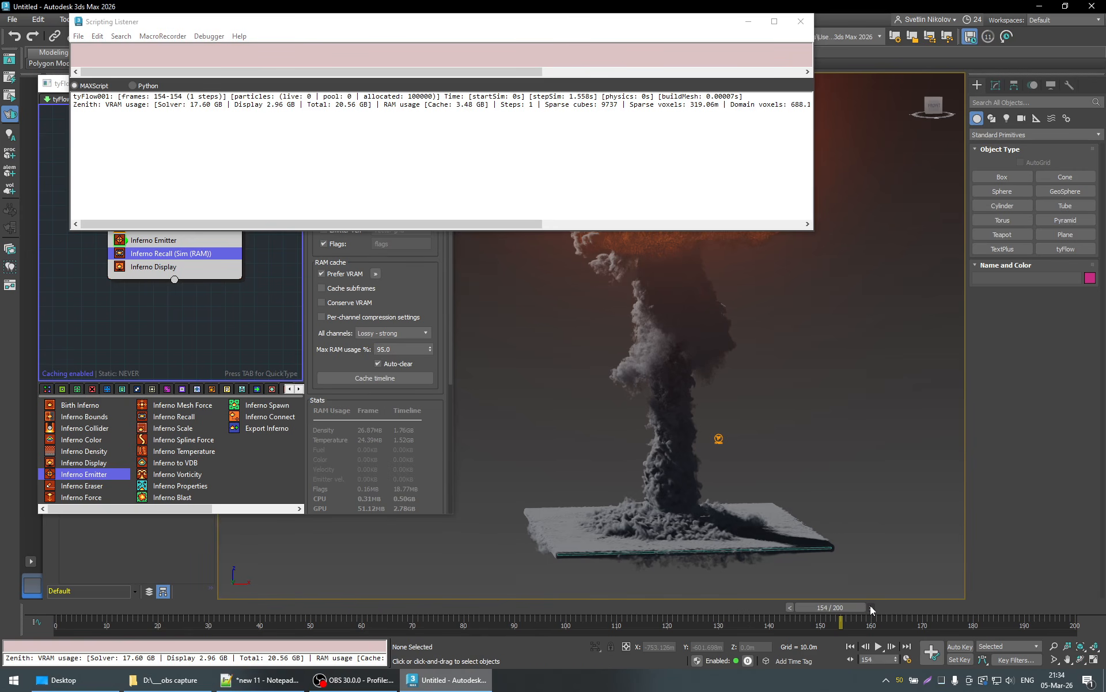
left_click(870, 605)
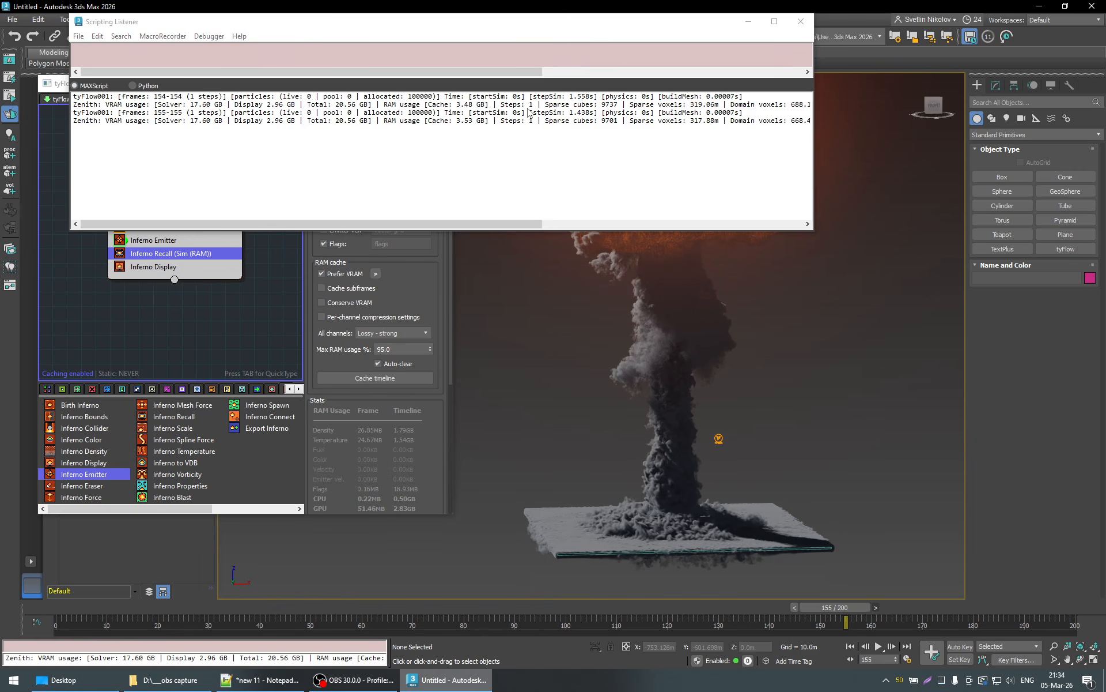
left_click_drag(645, 28, 631, 63)
left_click(953, 683)
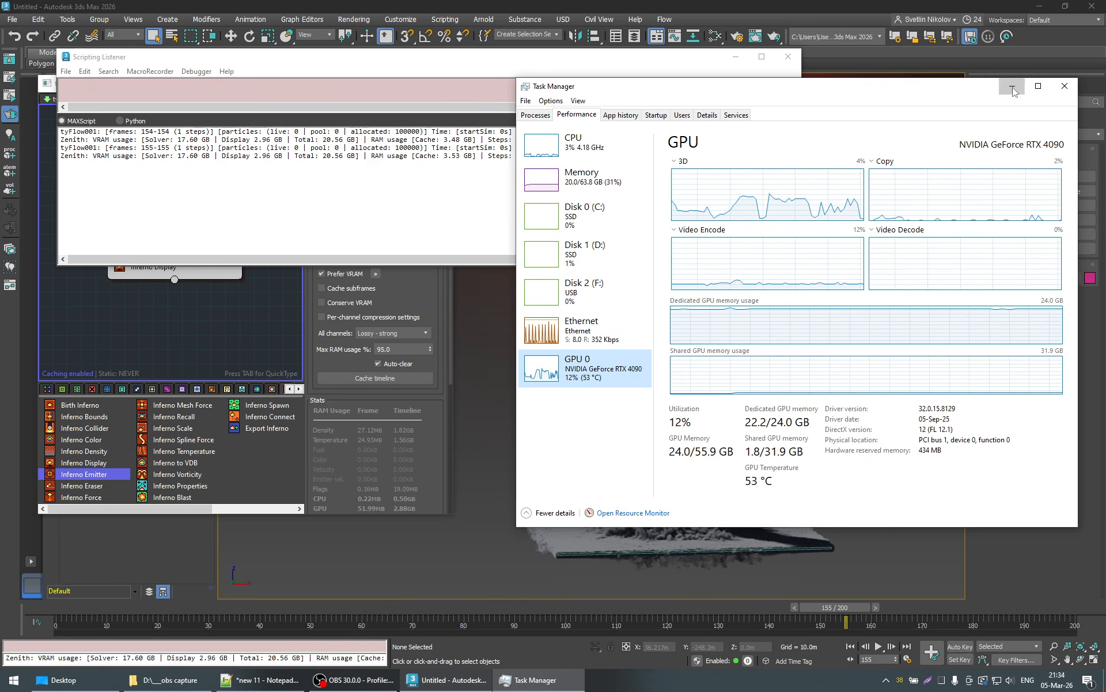
left_click(1064, 86)
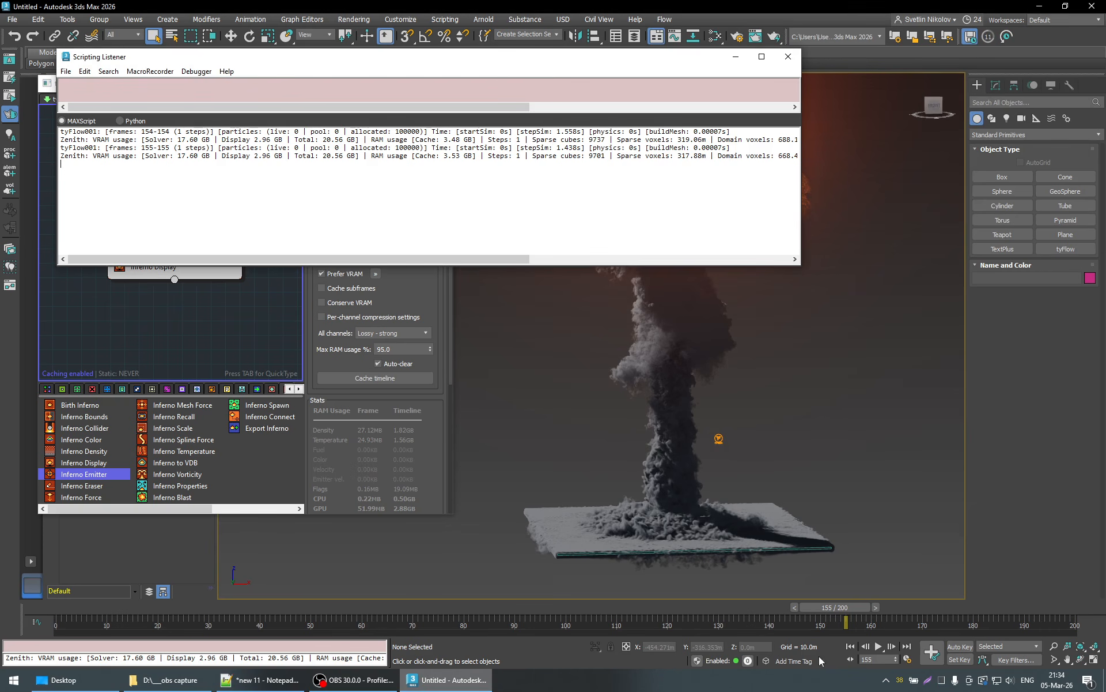
left_click(788, 56)
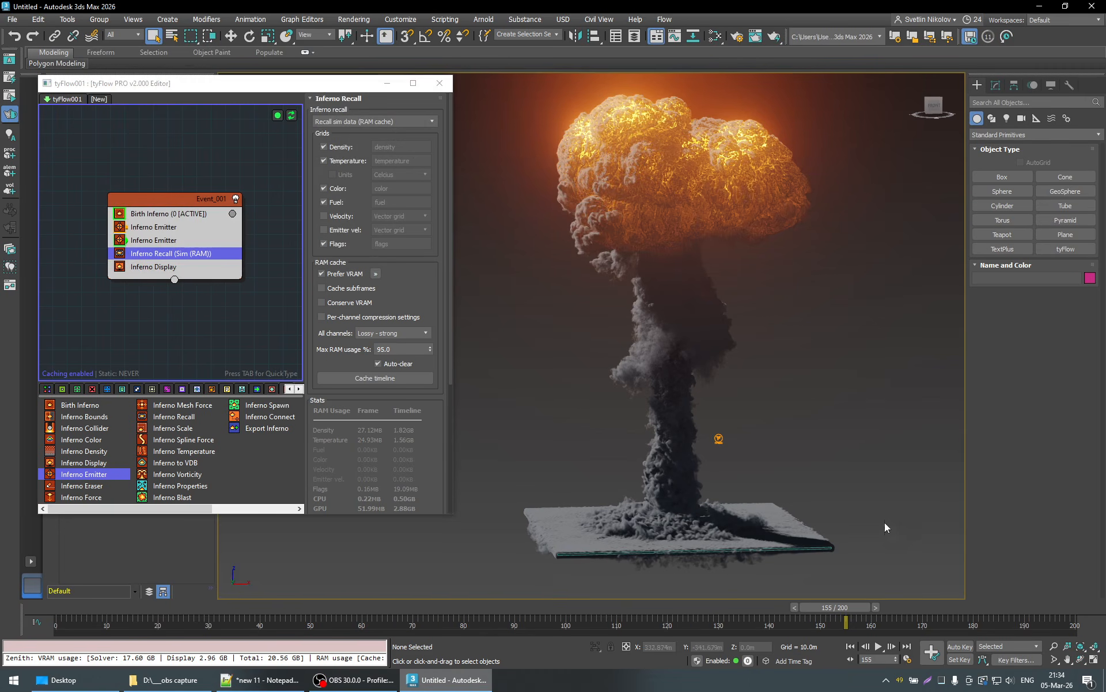
- Simulate the explosion up to frame 164, monitoring memory usage in Task Manager, and view the cloud from ground level
left_click(883, 607)
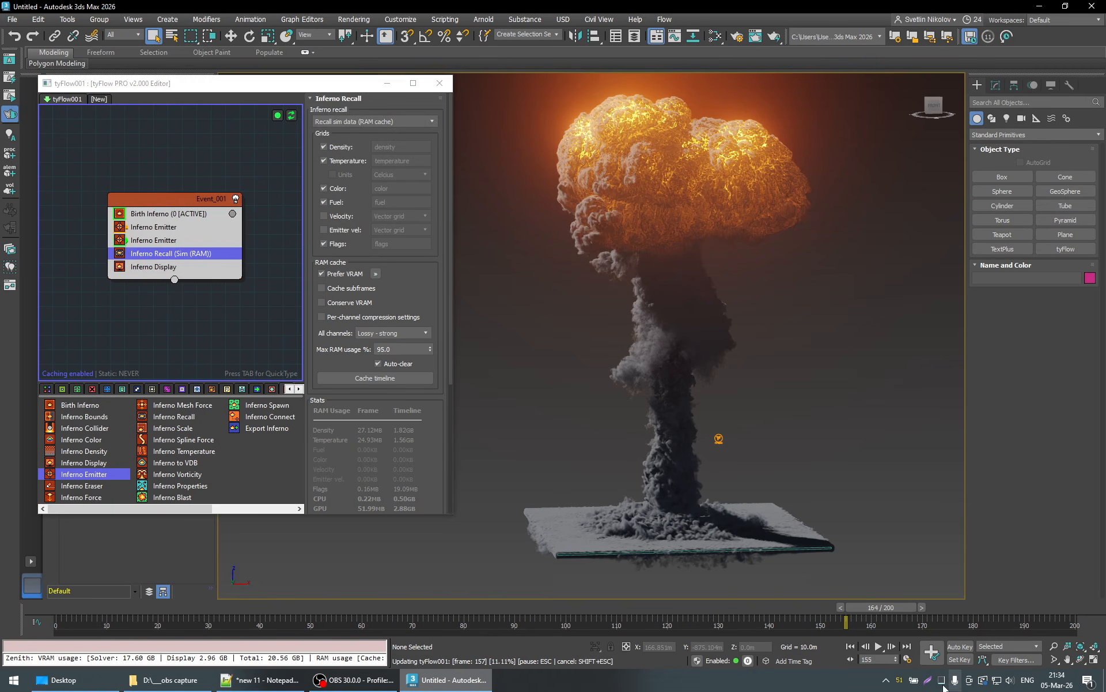
key("ctrl+shift+Escape")
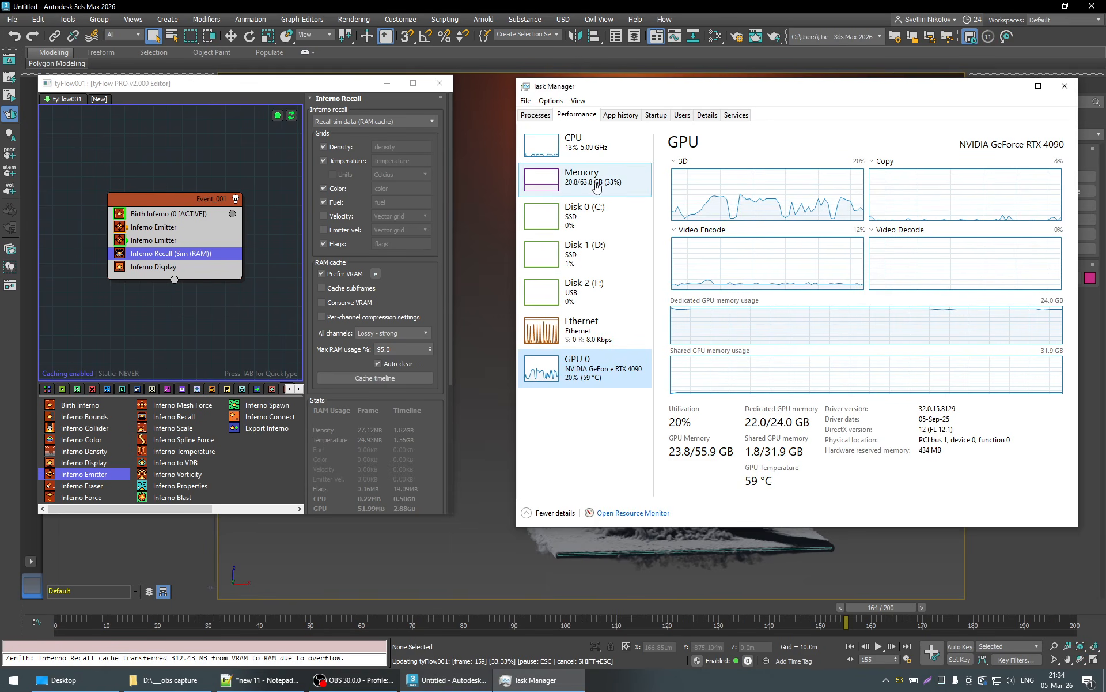
left_click(1064, 86)
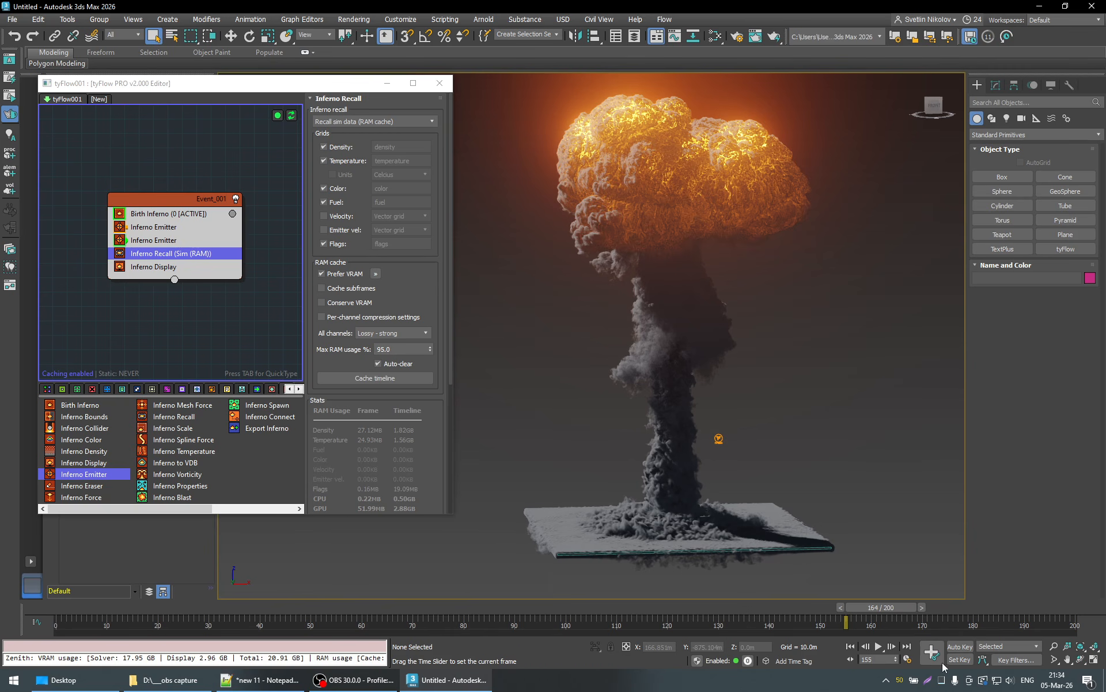
key("ctrl+shift+Escape")
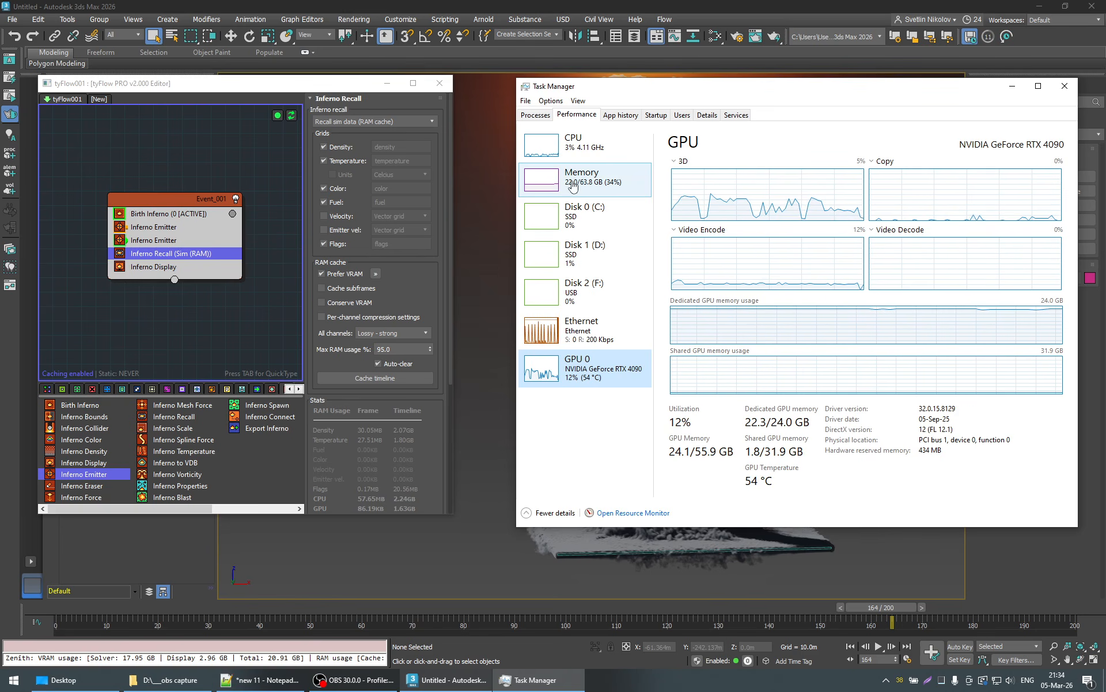
key("alt+F4")
mouse_move(707, 374)
middle_mouse_down("alt")
mouse_move(794, 386)
mouse_move(663, 371)
mouse_move(769, 388)
mouse_move(666, 393)
mouse_move(716, 462)
mouse_move(718, 291)
mouse_move(721, 371)
mouse_move(699, 395)
middle_mouse_up("alt")
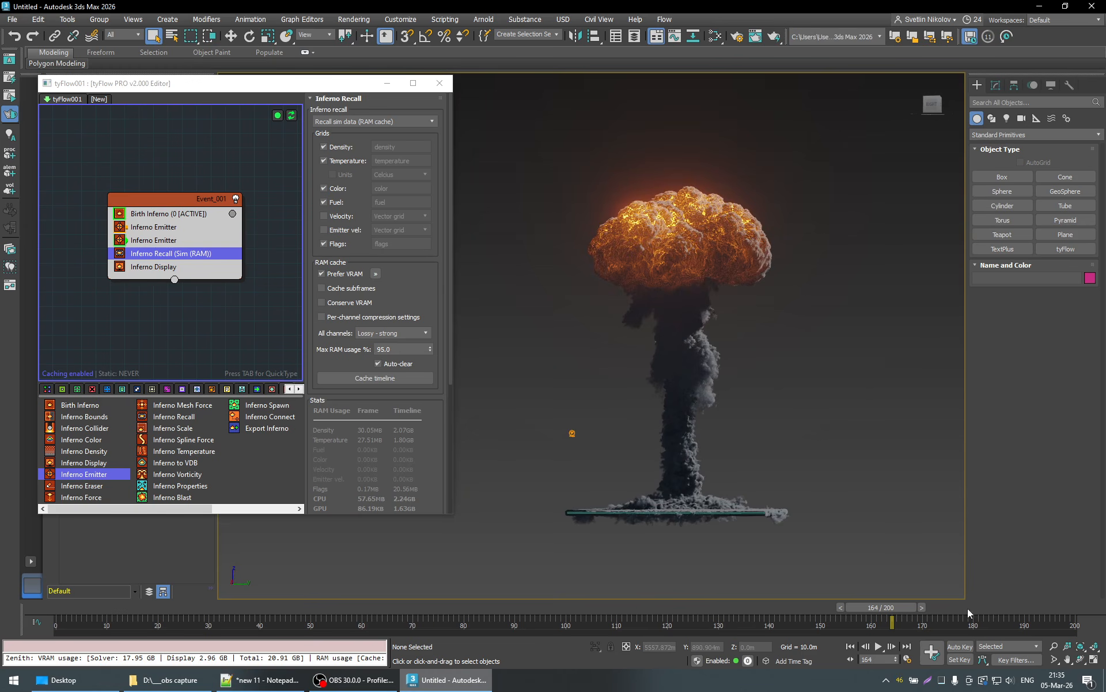
- Continue the simulation through frame 174 to frame 185, checking the GPU memory in Task Manager at both frames
left_click(943, 681)
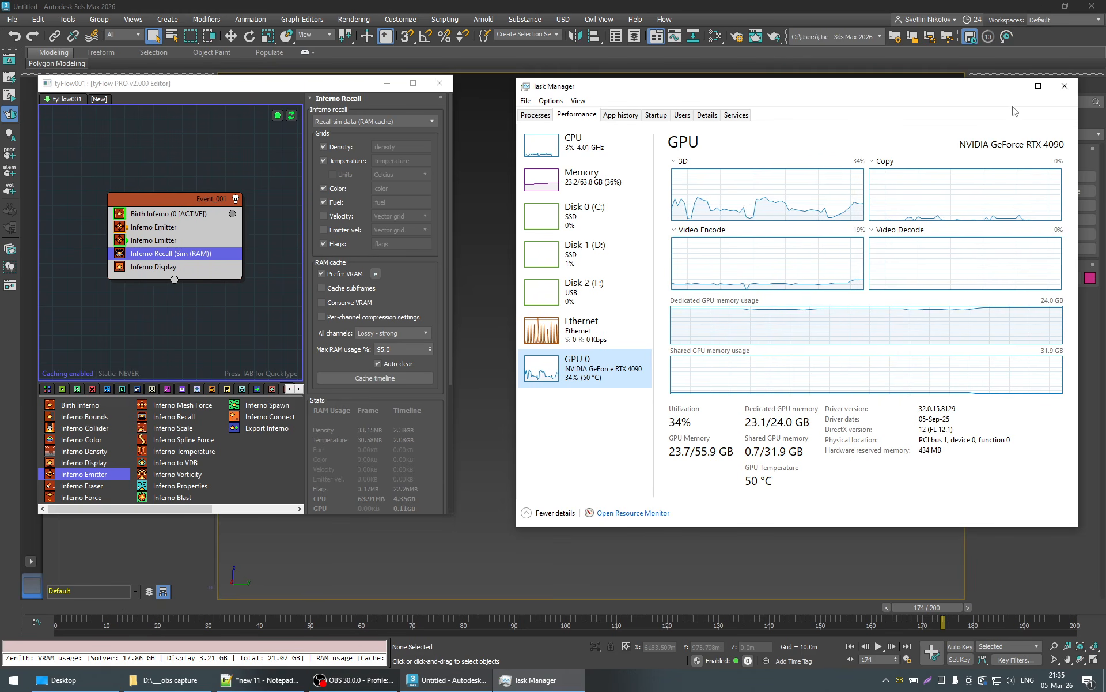
left_click(1064, 85)
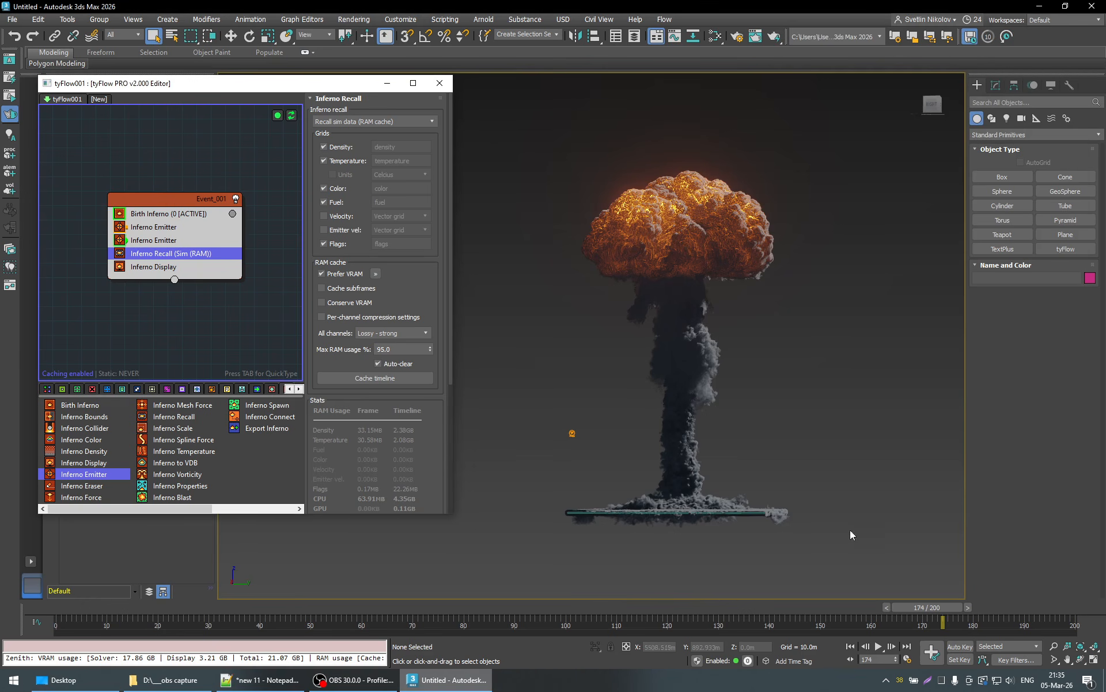
left_click(985, 606)
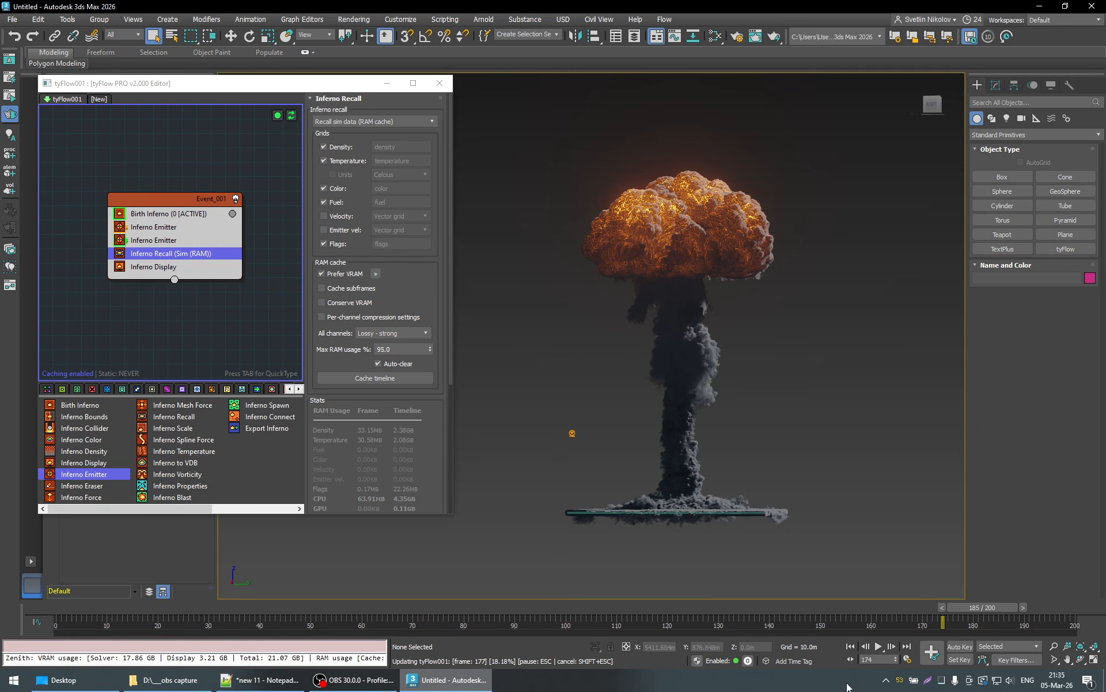
left_click(943, 682)
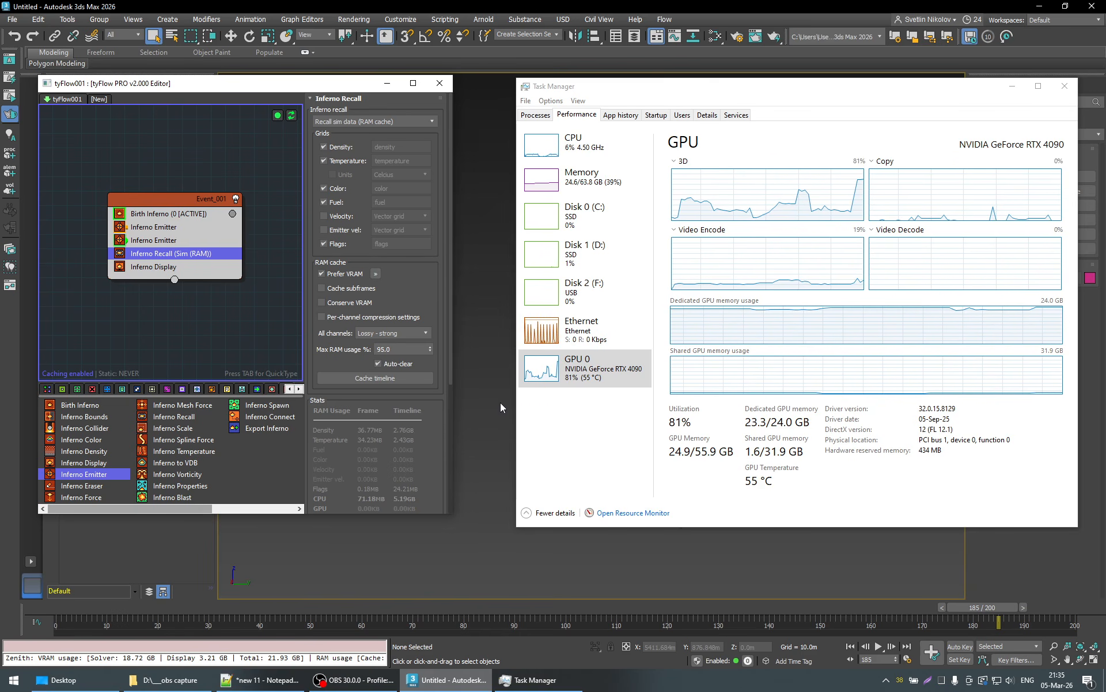
left_click(1012, 87)
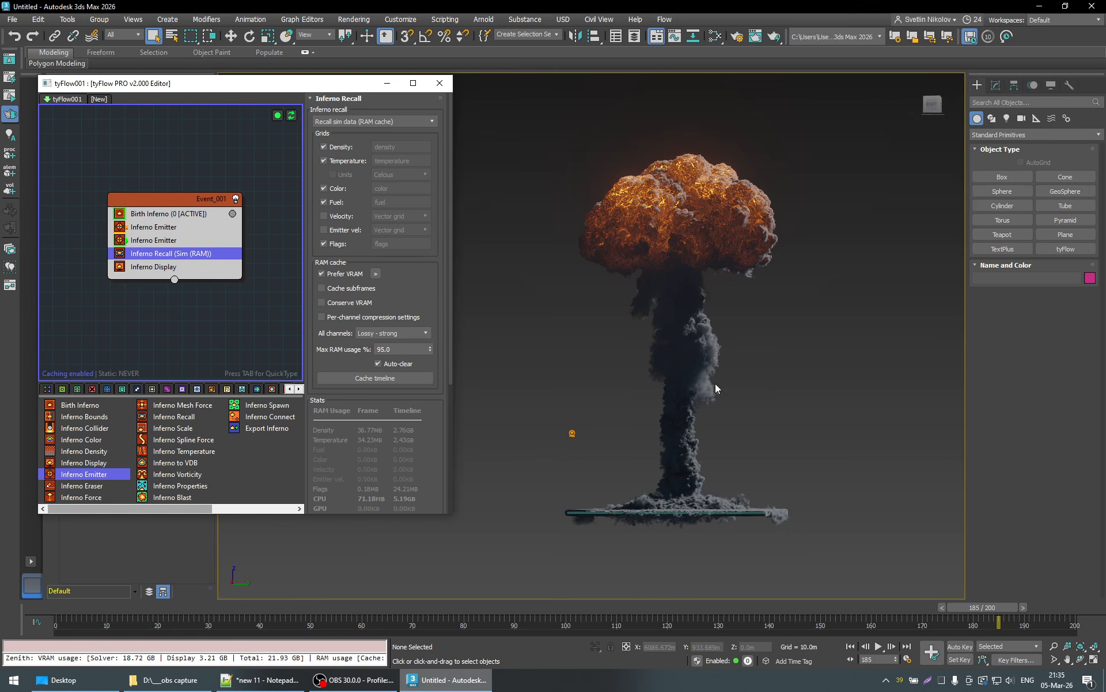
middle_click_drag(743, 424, 672, 411, "alt")
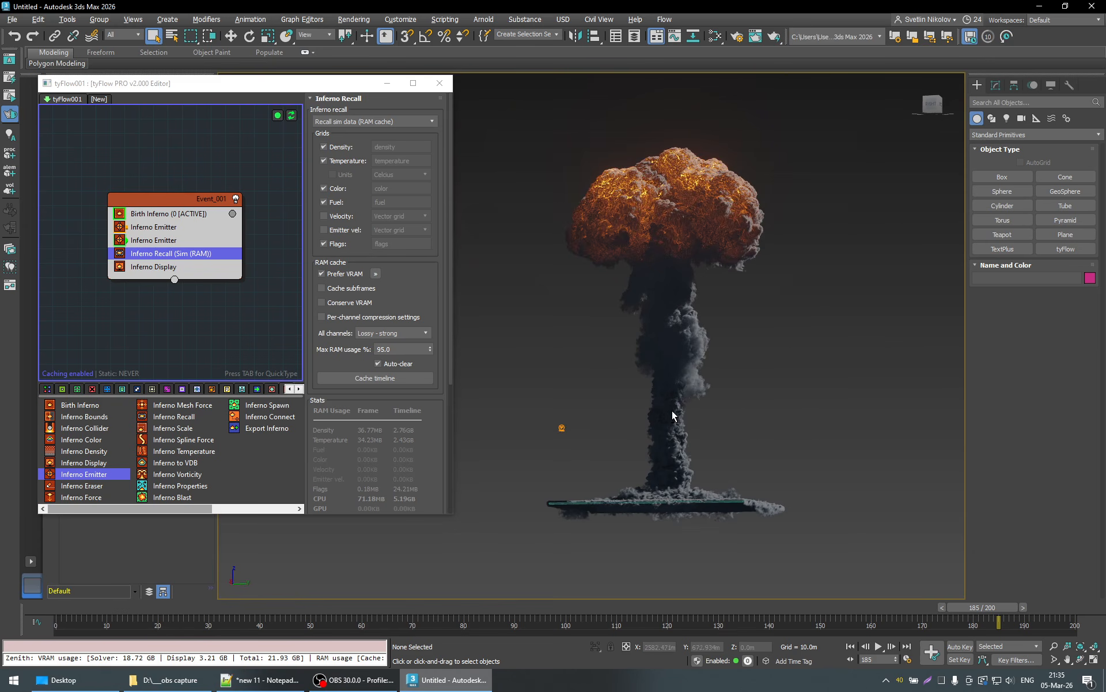
- Simulate the explosion up to frame 195, checking the GPU memory in Task Manager, and view the mushroom cloud from several angles
left_click(1036, 607)
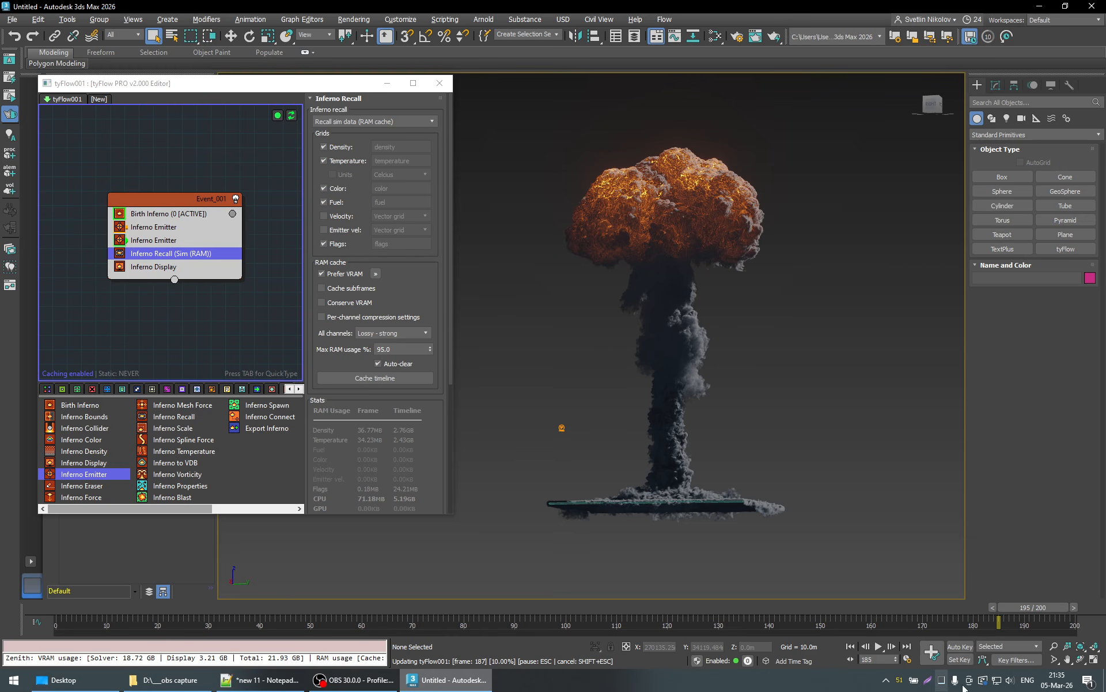
left_click(942, 681)
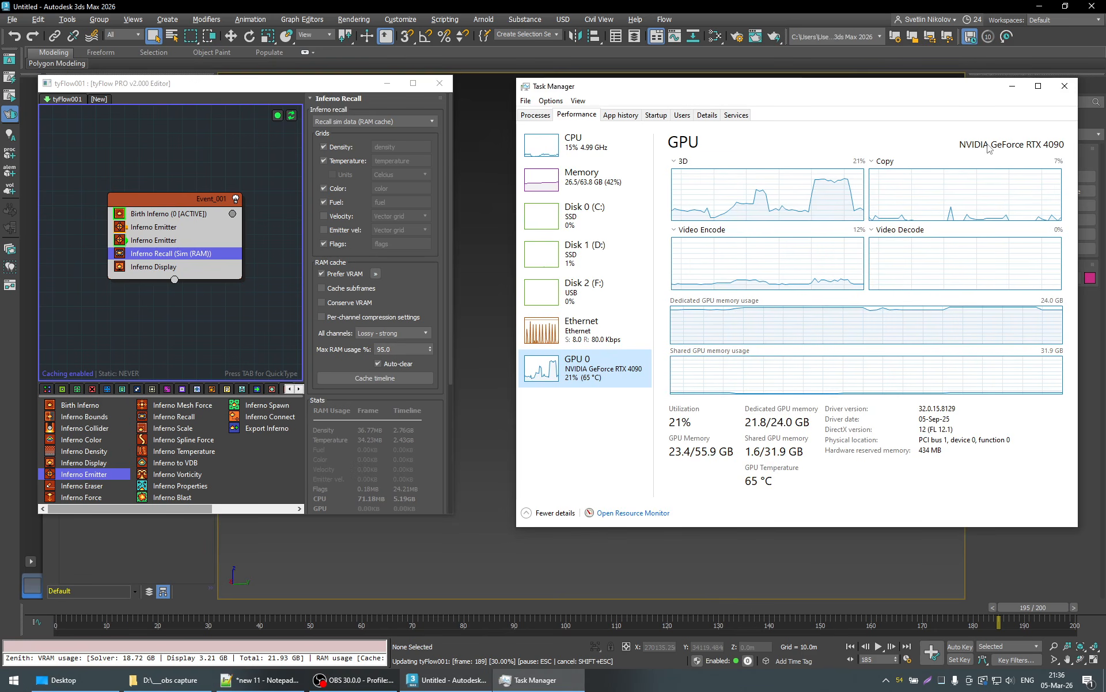
left_click(1013, 87)
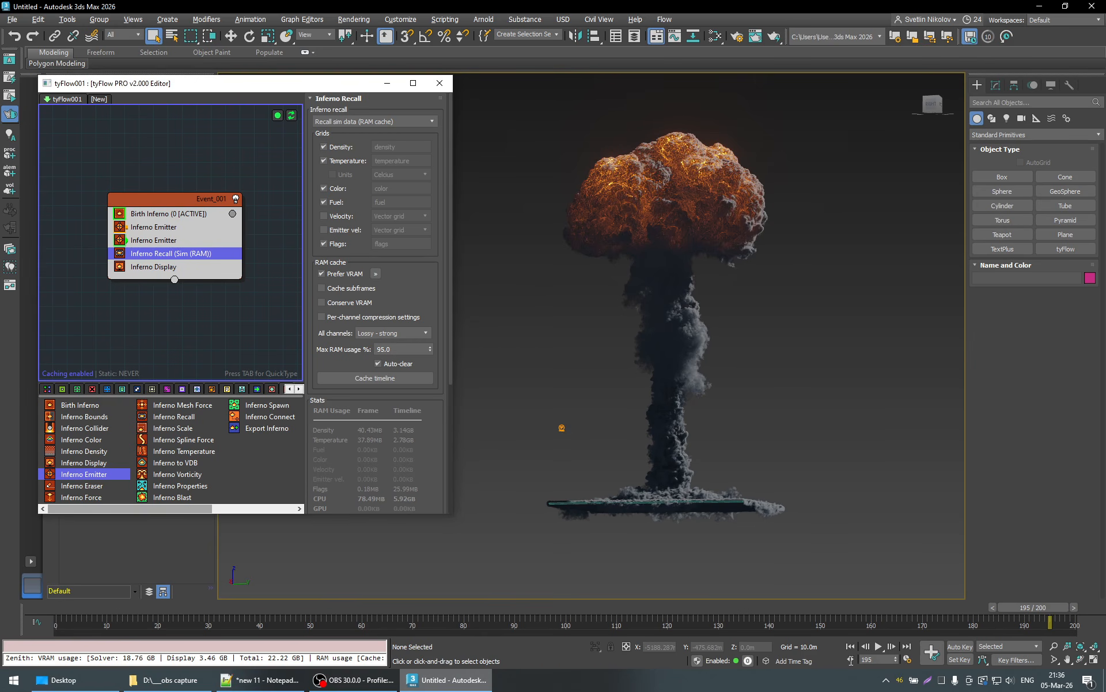
left_click_drag(879, 660, 814, 660)
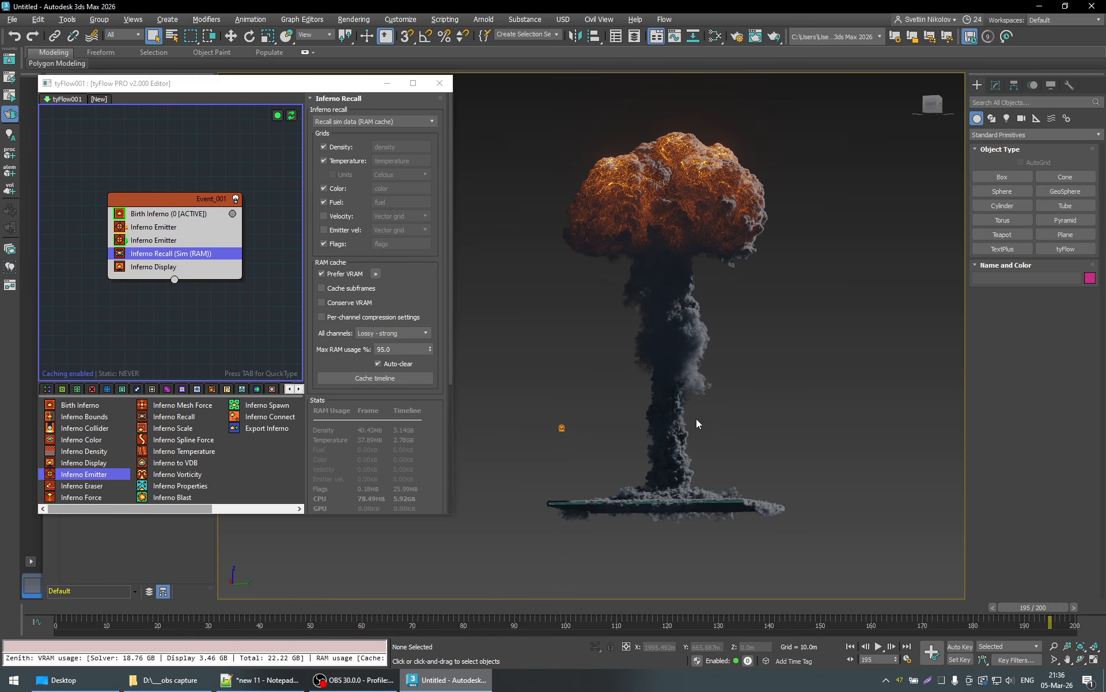
middle_click_drag(696, 418, 830, 458, "alt")
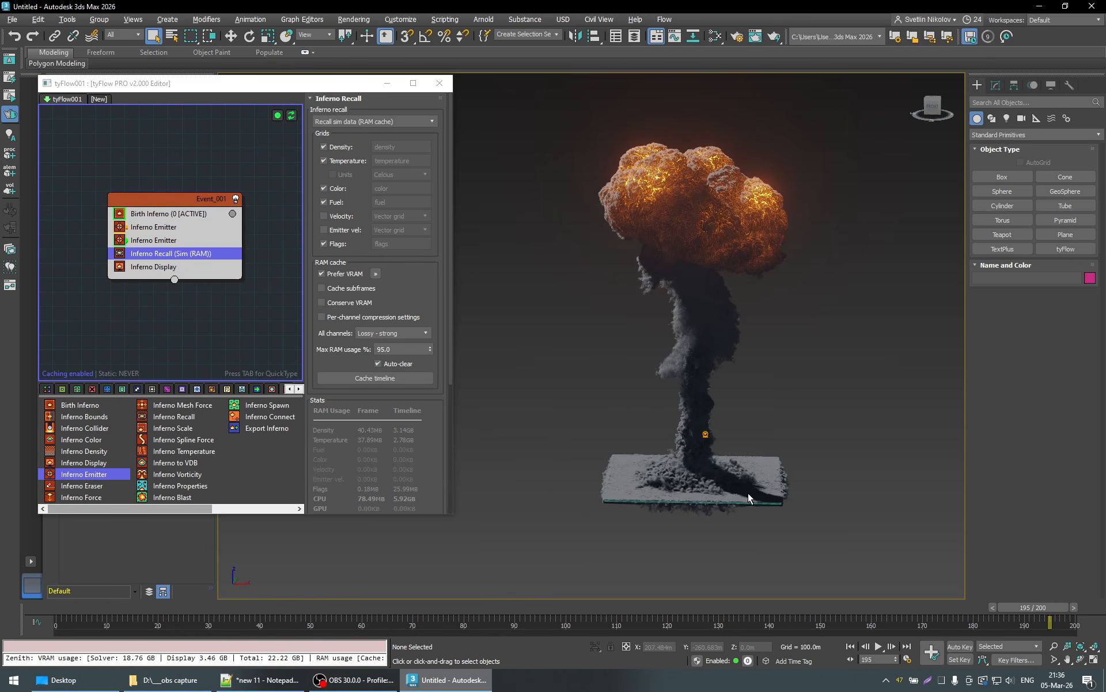
middle_click_drag(748, 492, 783, 438, "alt")
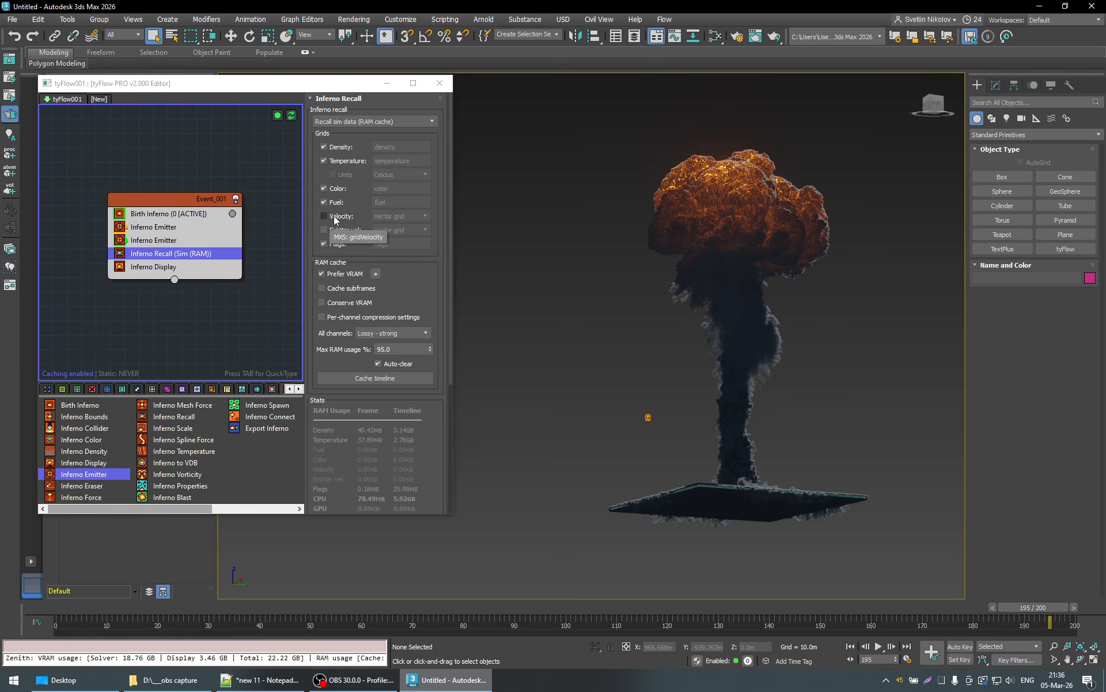
- Return to frame 0, reset the simulation, and check the GPU memory in Task Manager
left_click(61, 609)
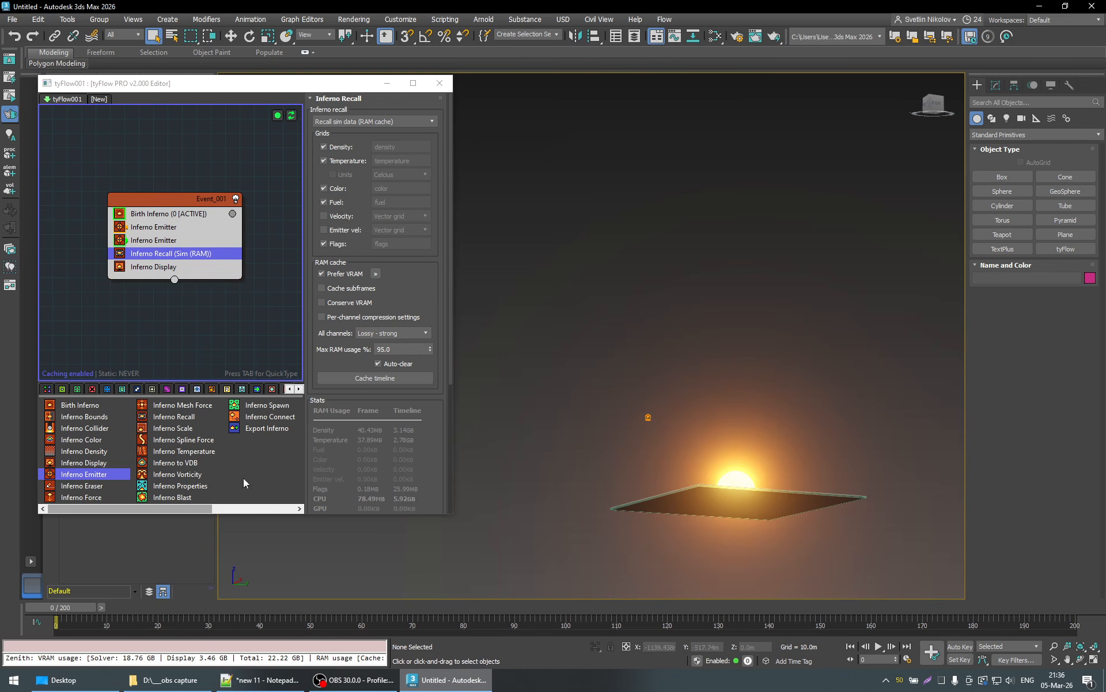
middle_click_drag(759, 441, 739, 466, "alt")
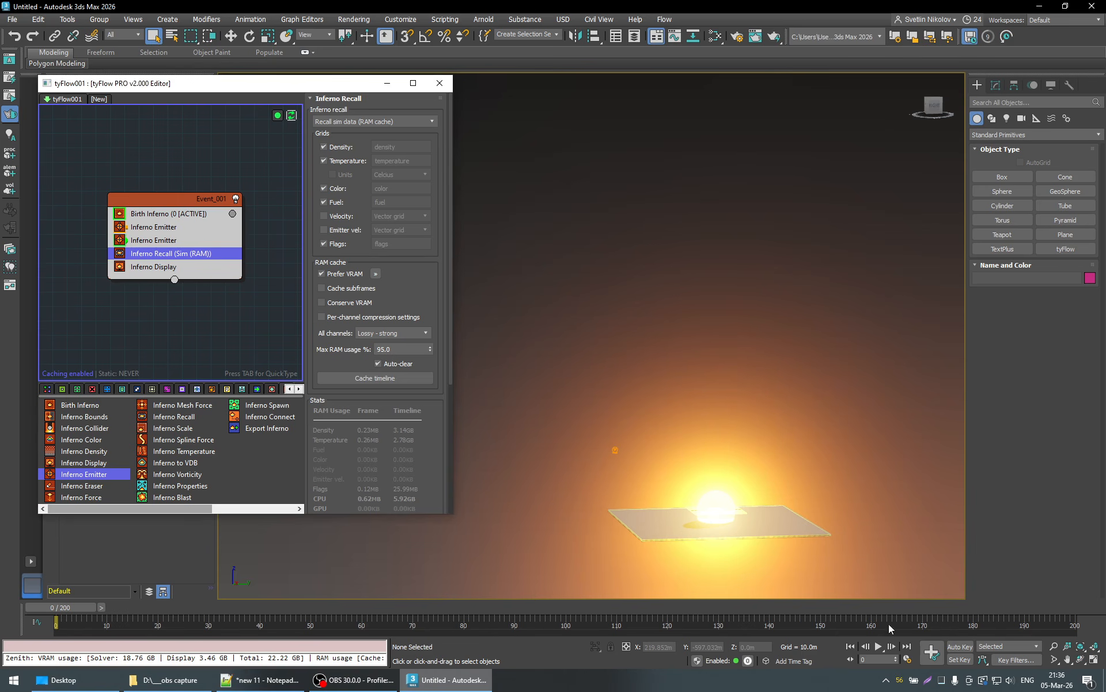
key("ctrl+shift+Escape")
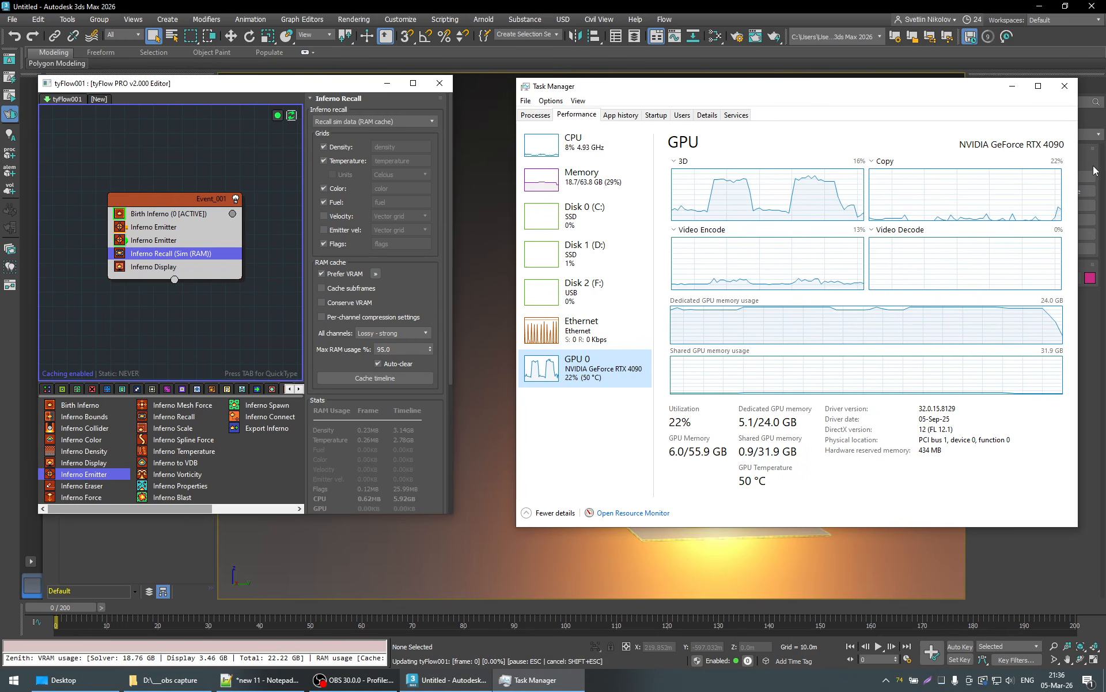
left_click(1011, 91)
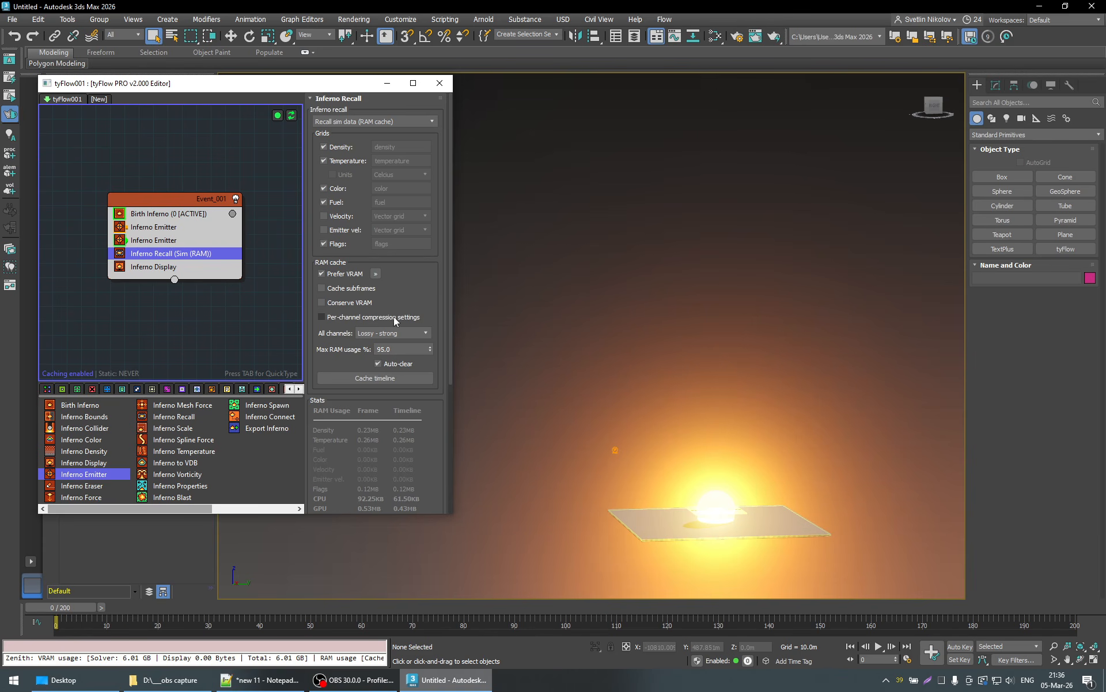
- Save the scene as nuke in the 3ds Max 2026 project folder
left_click(12, 19)
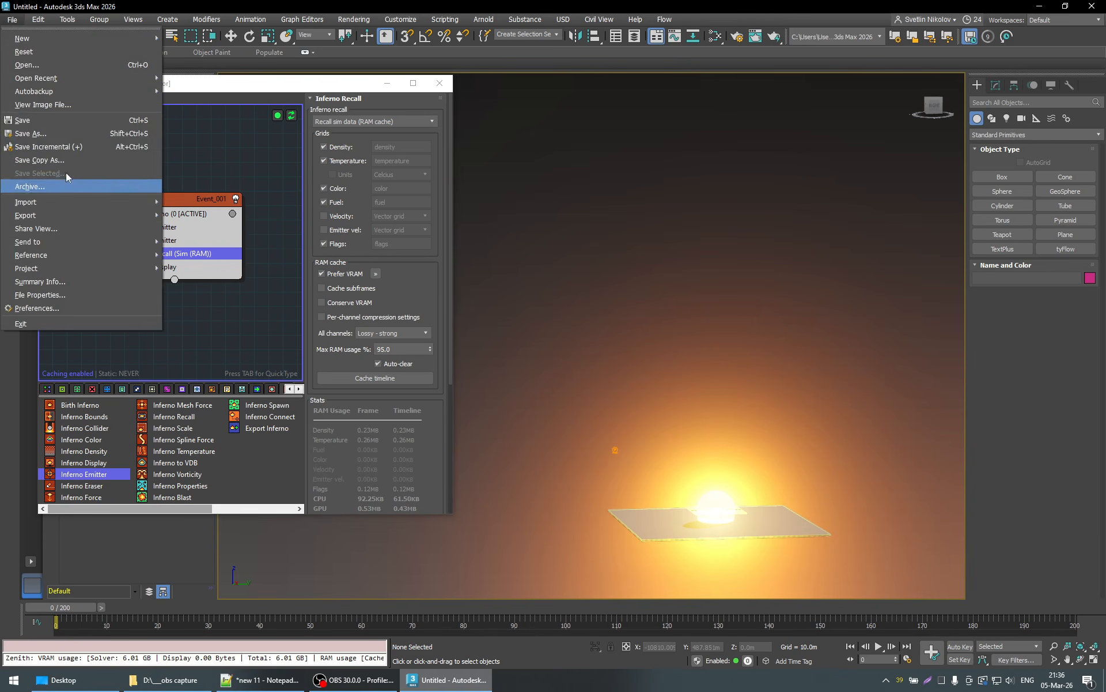
left_click(38, 123)
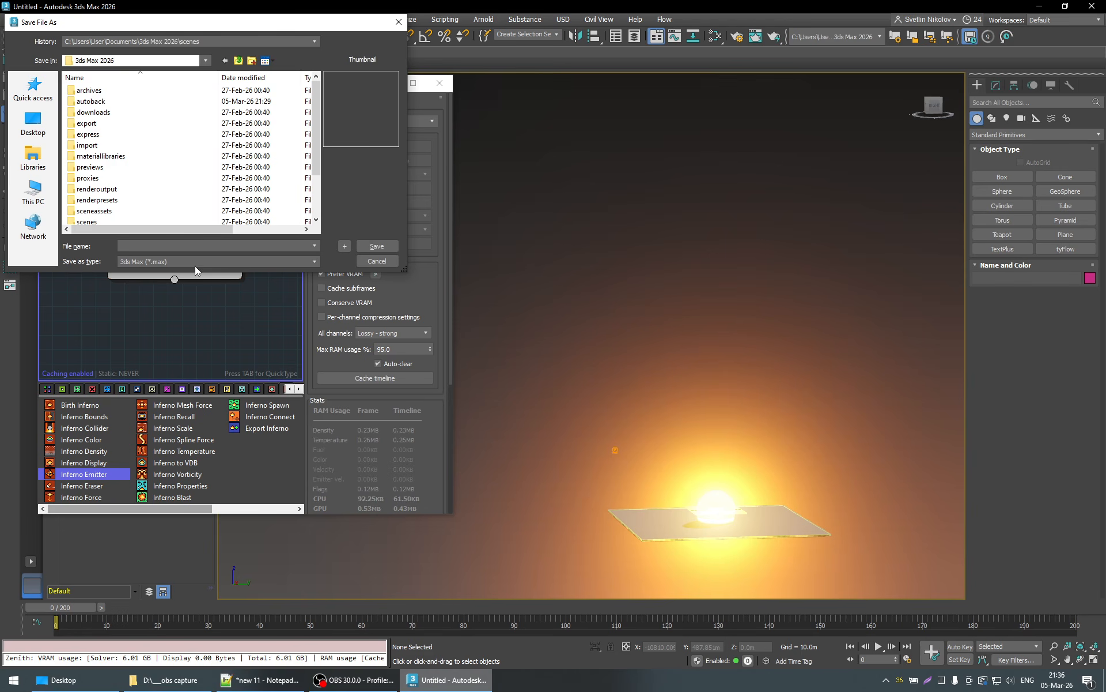
type("nuke")
key("Return")
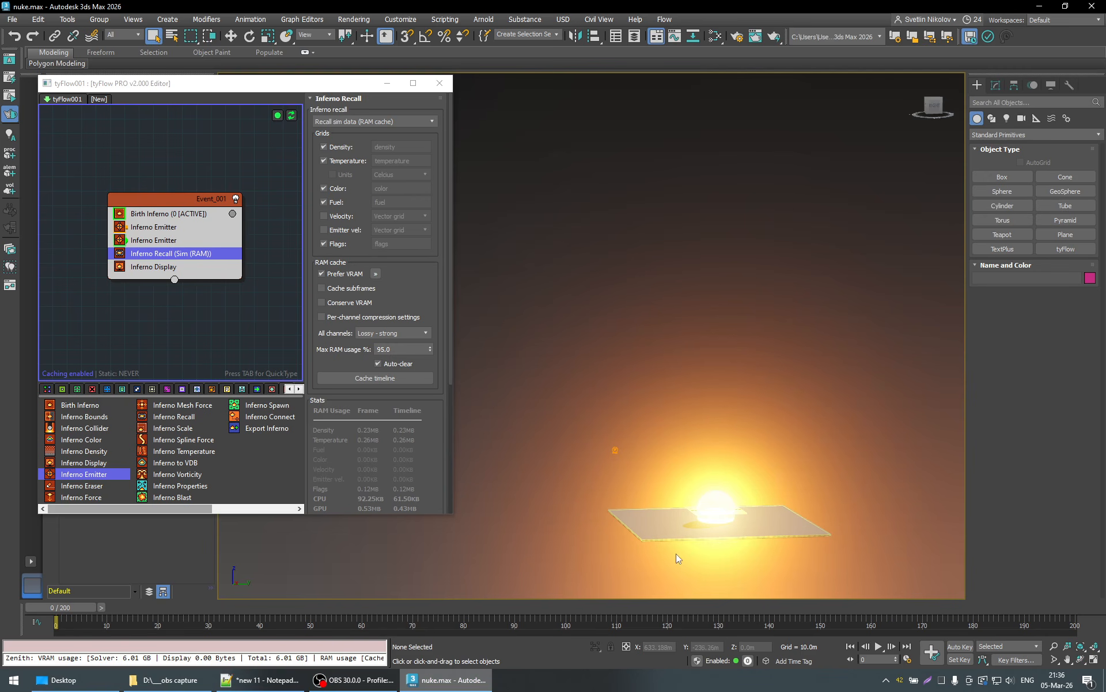
left_click(324, 215)
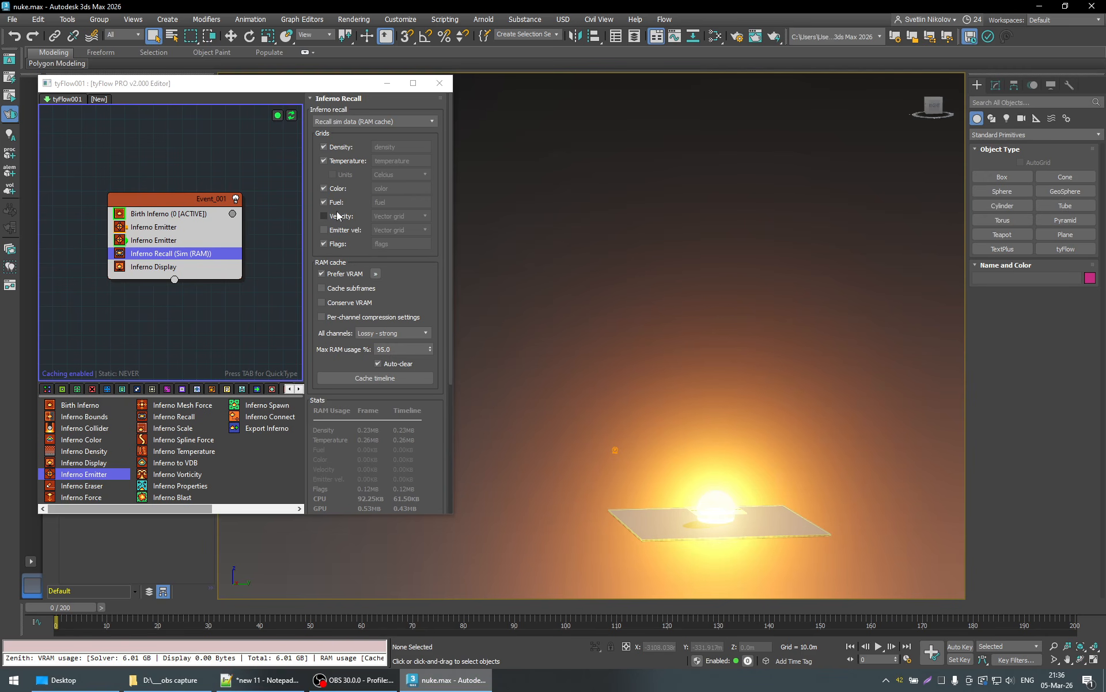
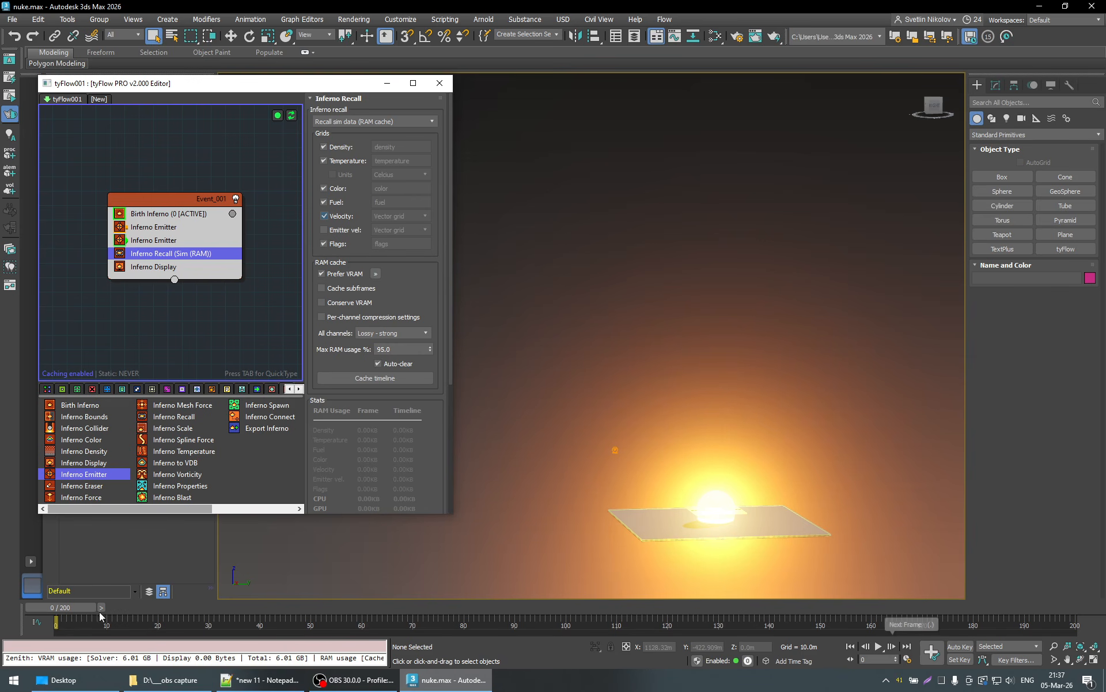
- Simulate the explosion up to frame 32 and check the GPU memory in Task Manager
left_click(231, 609)
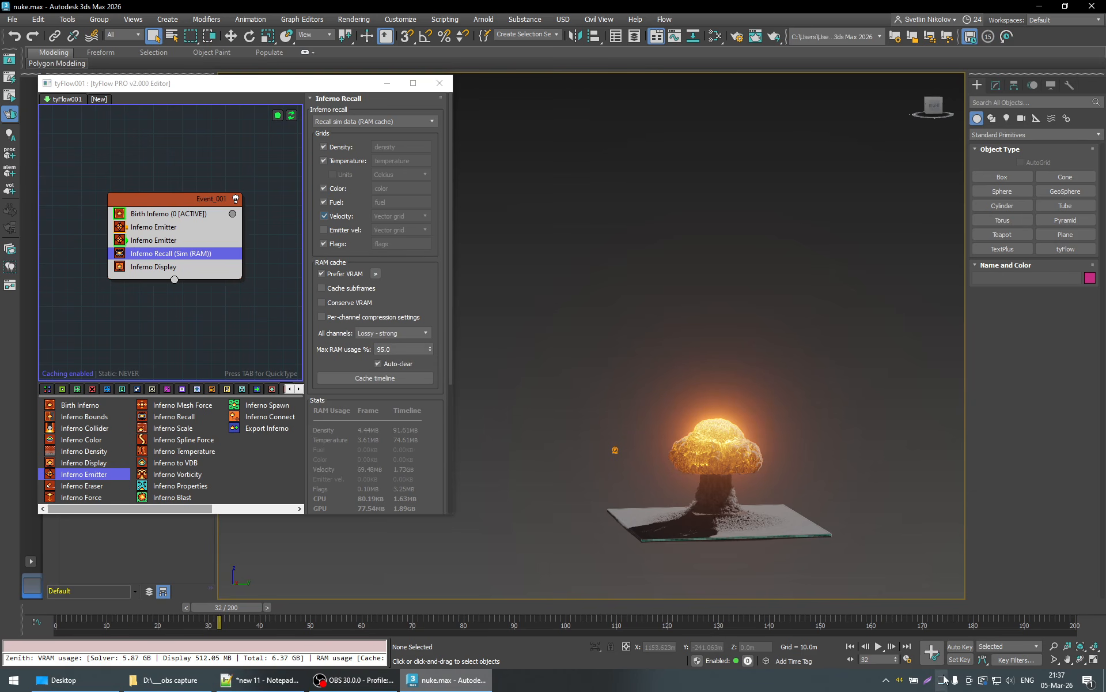
key("ctrl+shift+Escape")
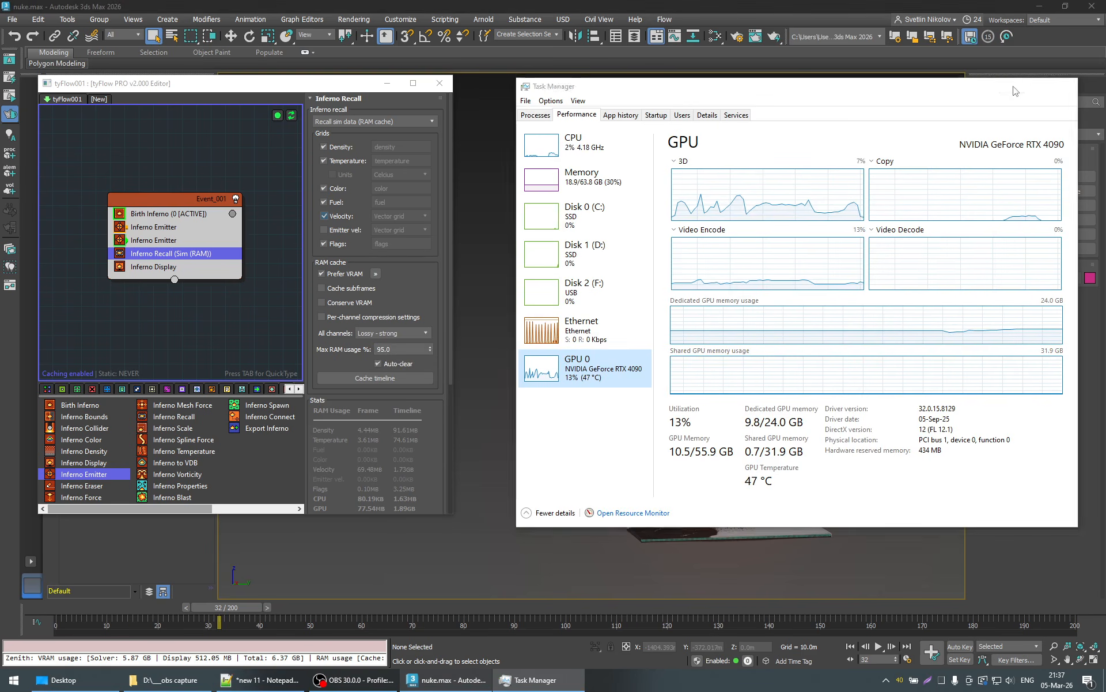
left_click(1065, 85)
- Set the Inferno Recall RAM cache compression for all channels to Lossy - extreme
left_click(413, 335)
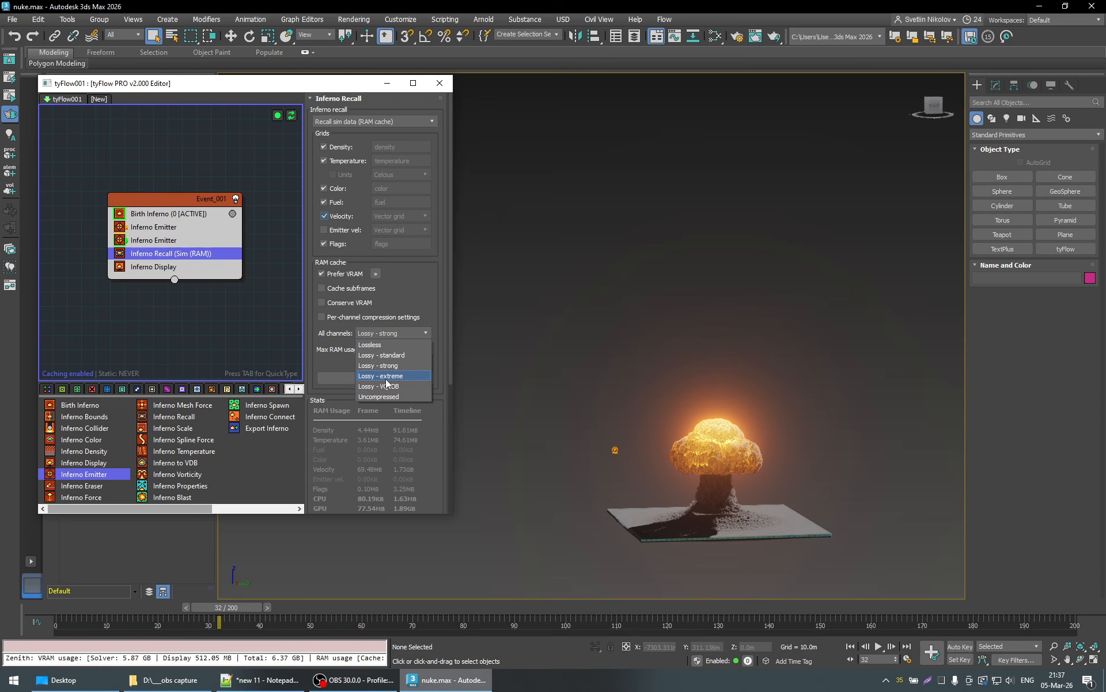
left_click(434, 297)
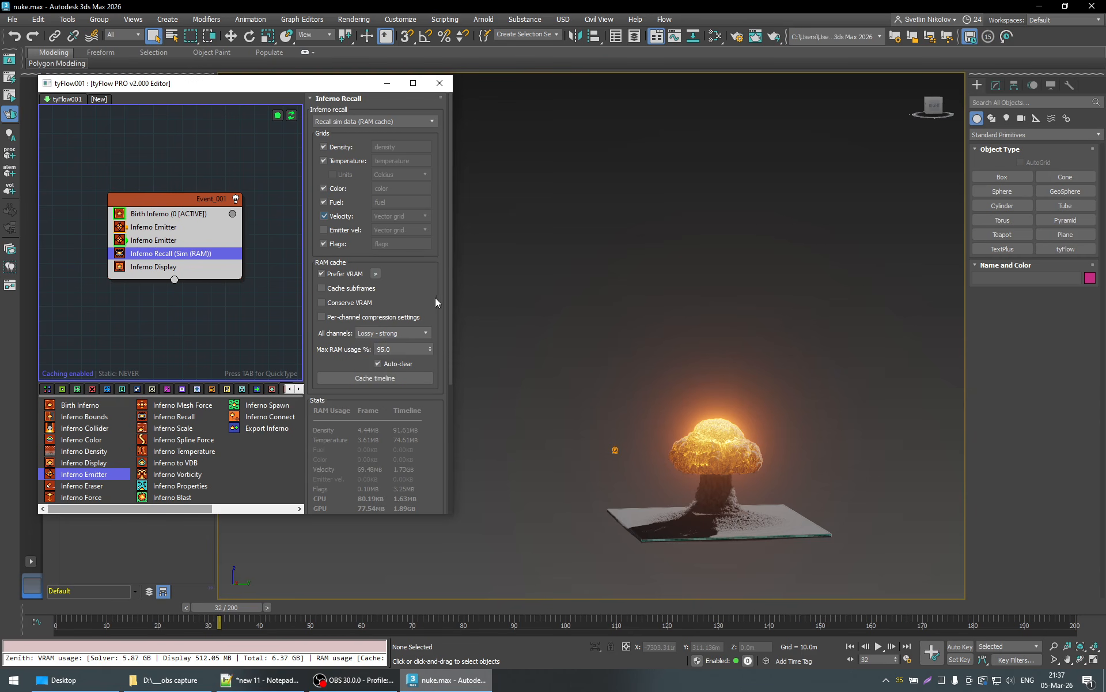
left_click(402, 333)
left_click(381, 376)
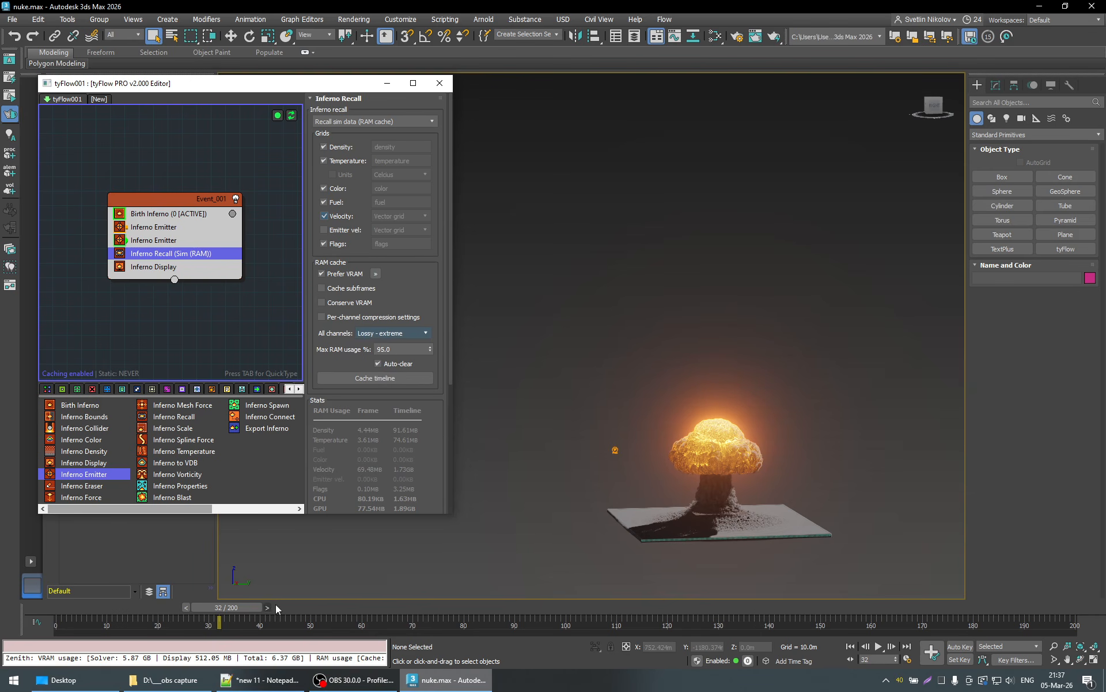
- Reset the simulation so it recalculates to frame 32, checking the GPU memory in Task Manager while it runs
left_click(291, 115)
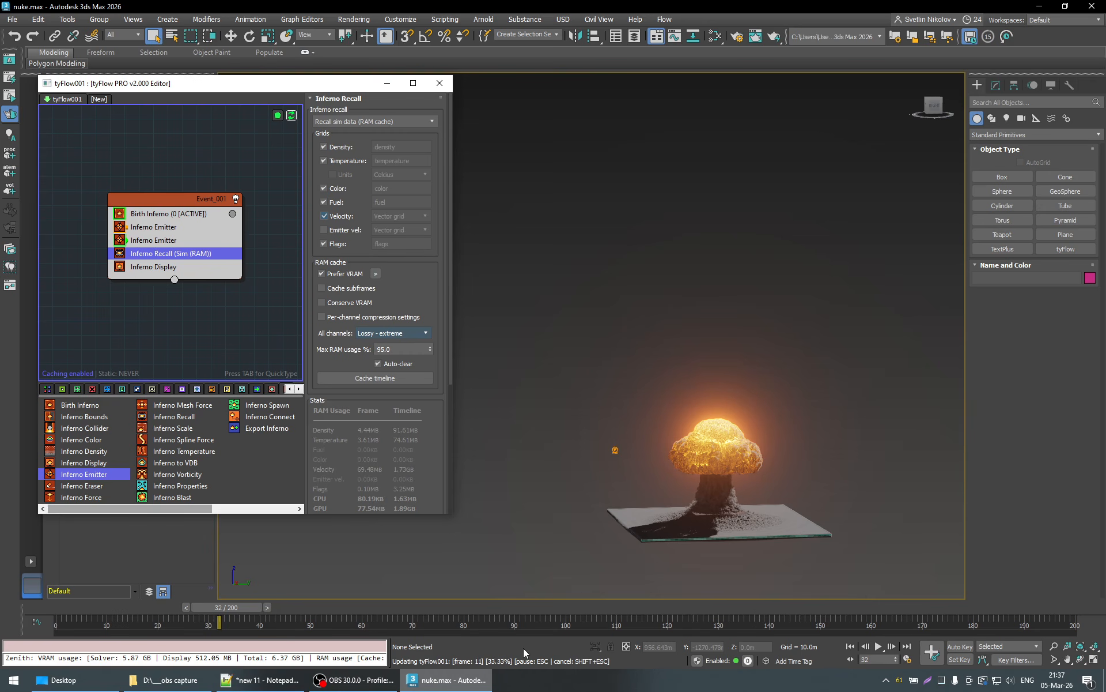
double_click(942, 681)
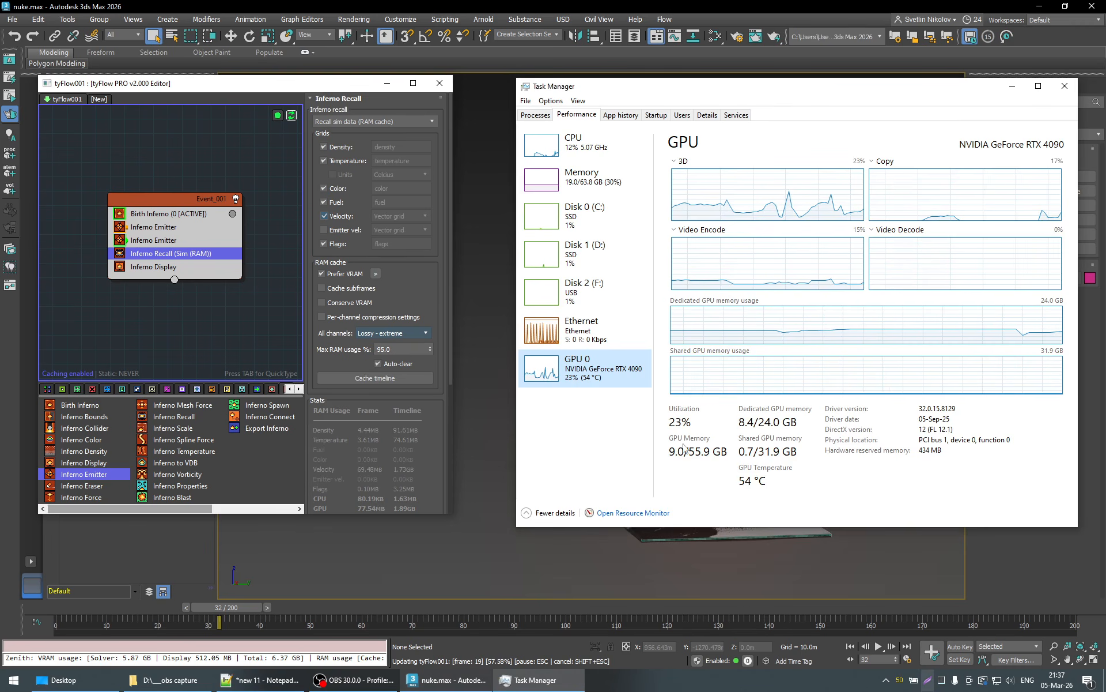
left_click(1012, 86)
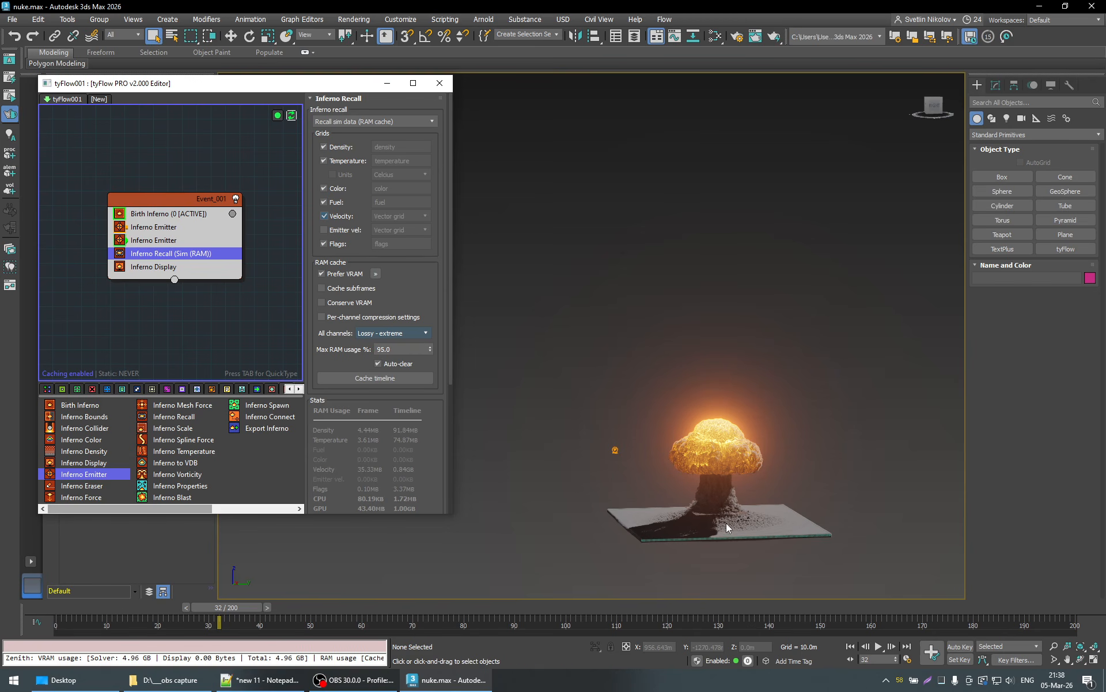
- View the mushroom cloud up close from a new angle, go back to frame 13, and simulate forward to frame 56
scroll(722, 527, "up", 5)
middle_click_drag(717, 533, 707, 533)
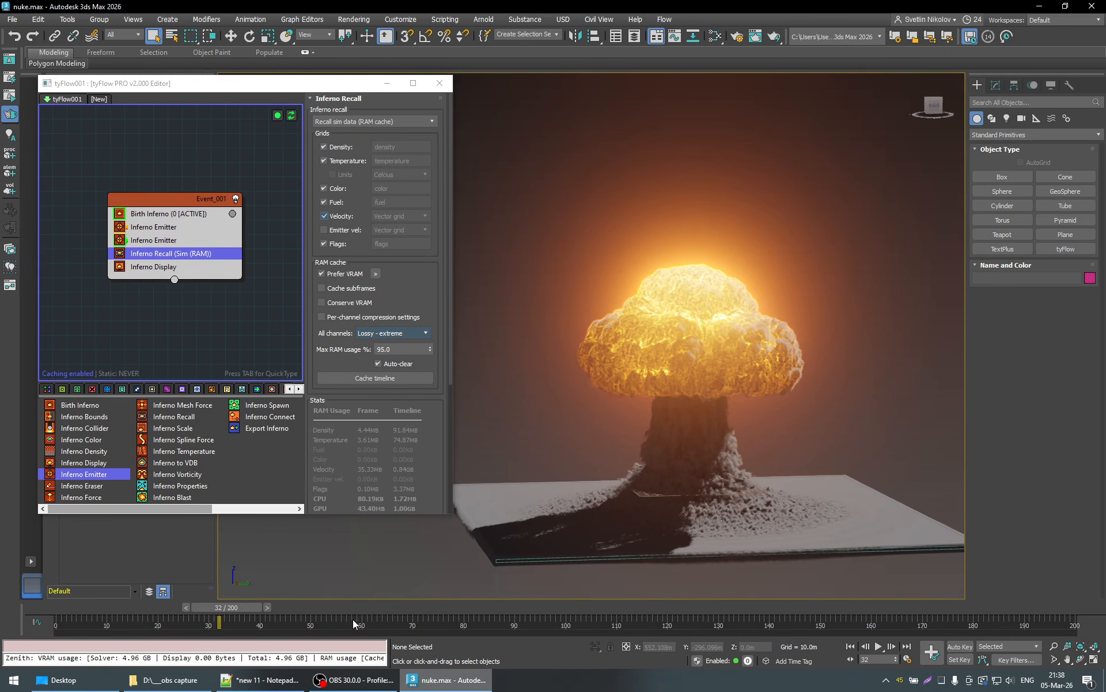
middle_click_drag(618, 521, 639, 482, "alt")
middle_click_drag(640, 482, 752, 473)
left_click_drag(231, 607, 174, 622)
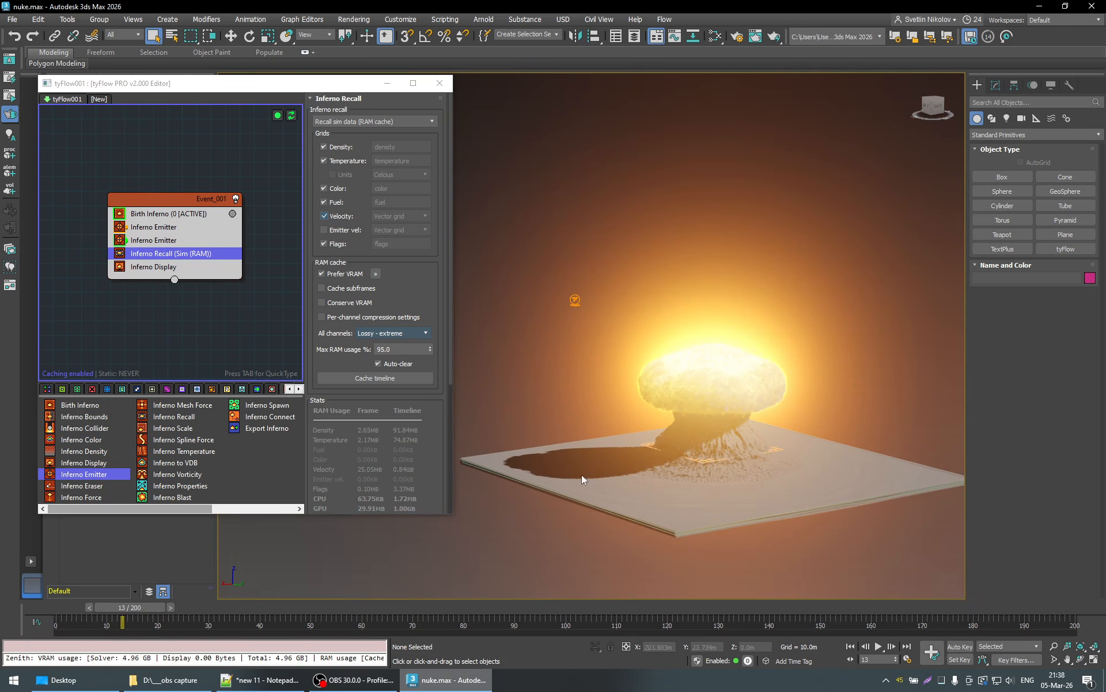
left_click_drag(142, 607, 347, 606)
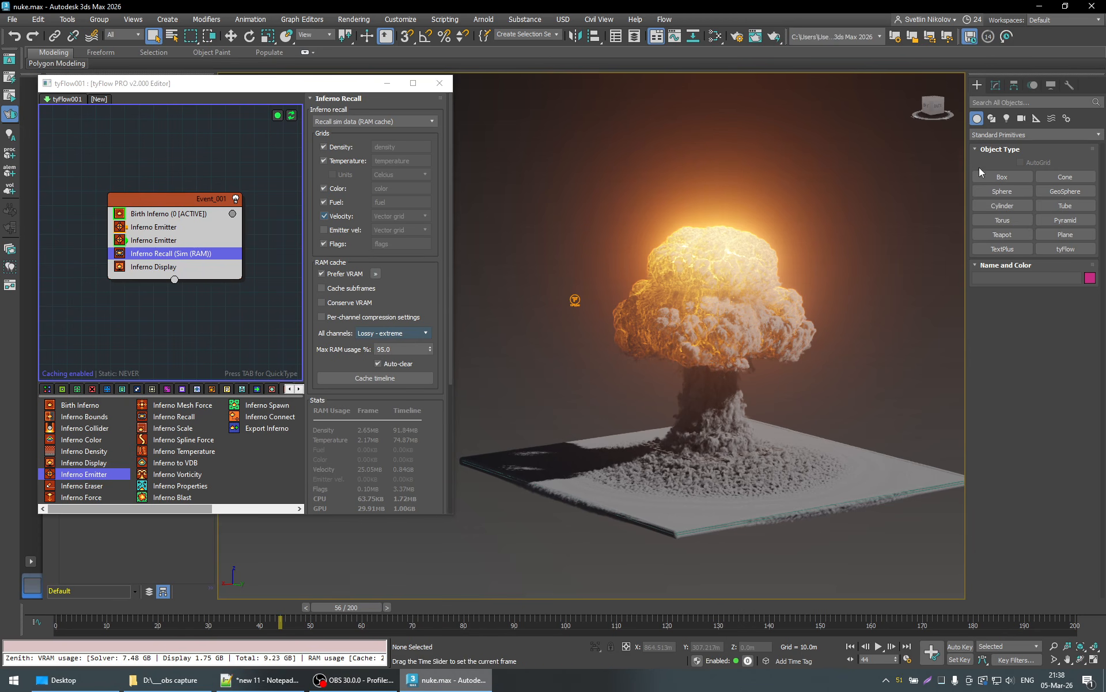
- Enable the simulation retimer on tyFlow001 from frame 0, by speed at 25%, and scrub to frame 20
left_click(995, 85)
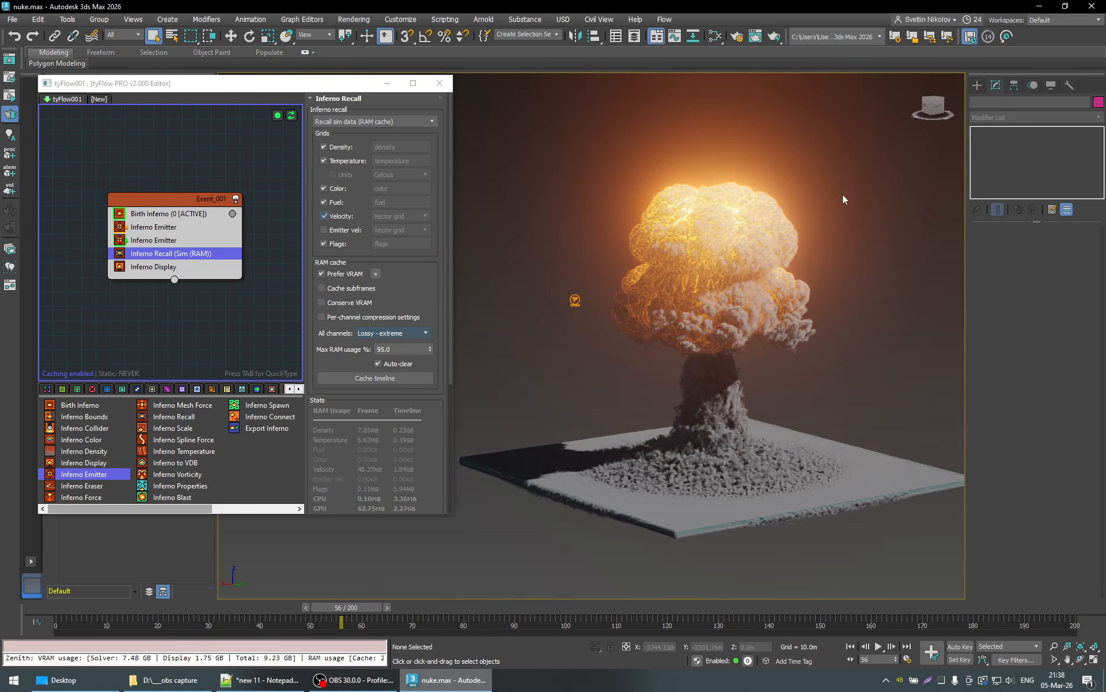
left_click(575, 299)
left_click(991, 369)
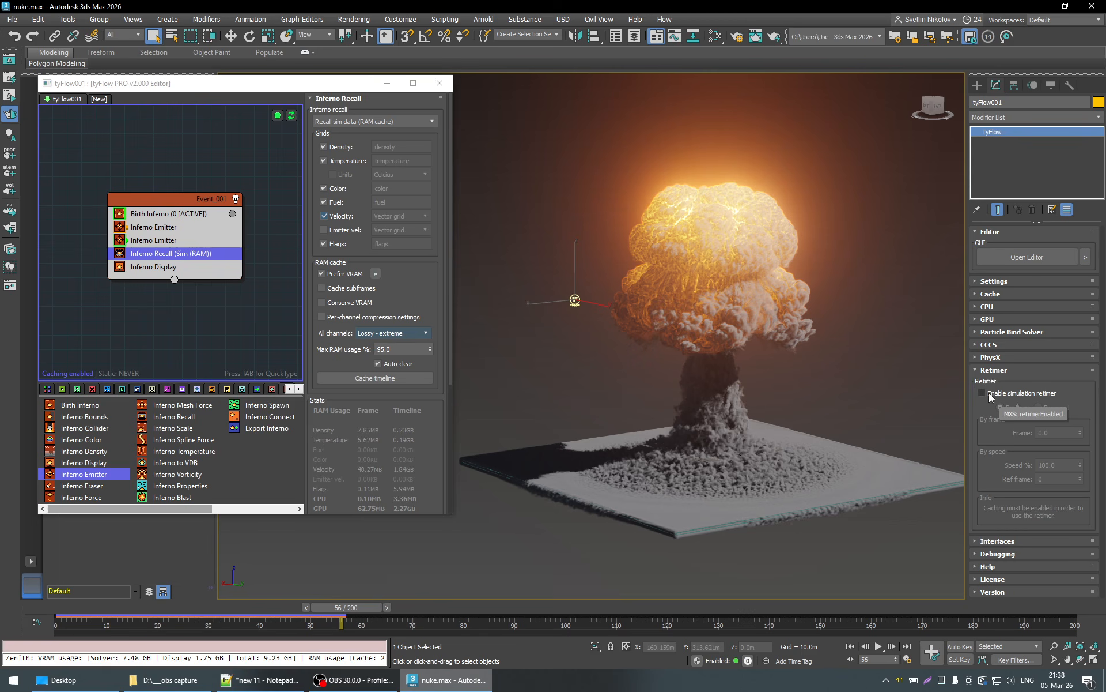
key("Home")
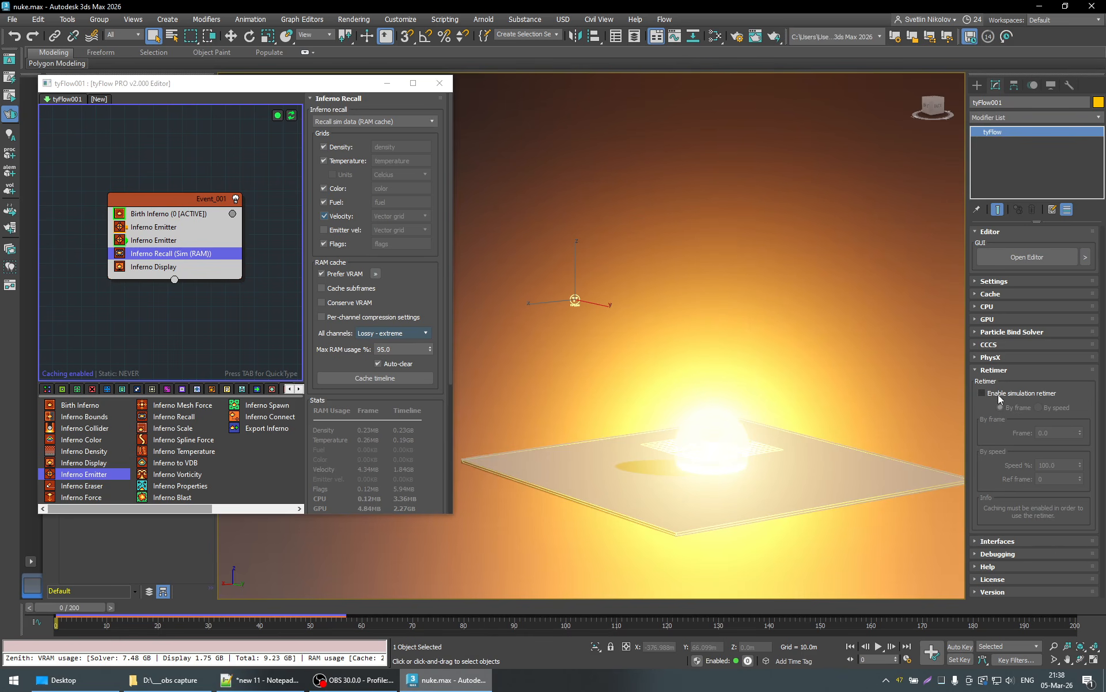
left_click(1002, 394)
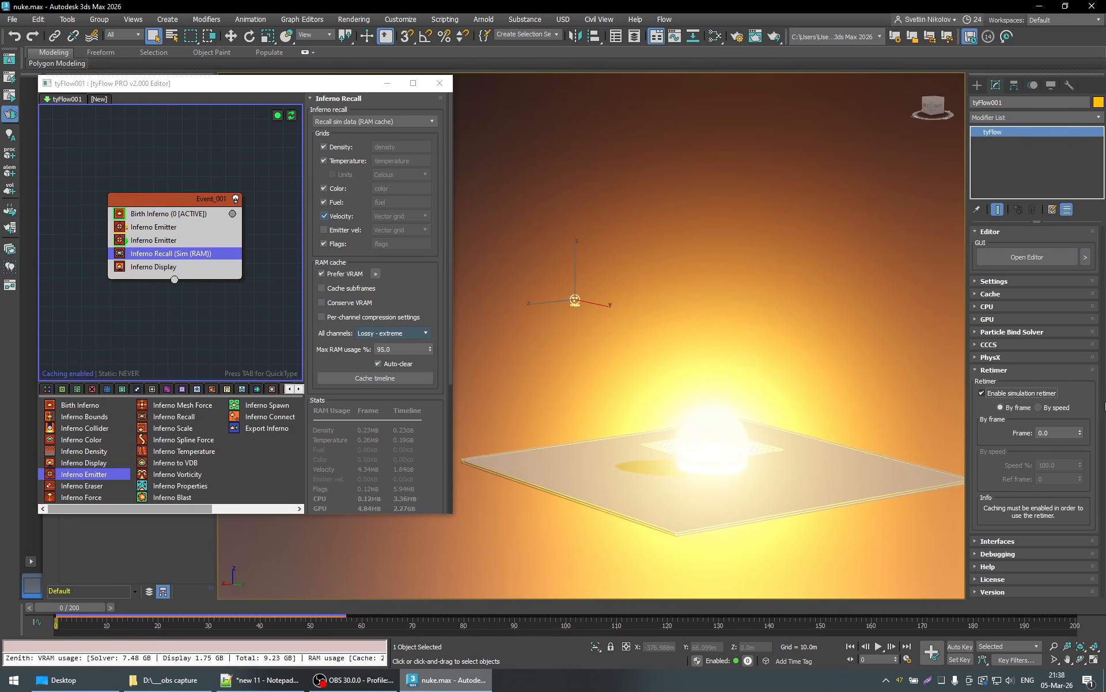
left_click(1043, 409)
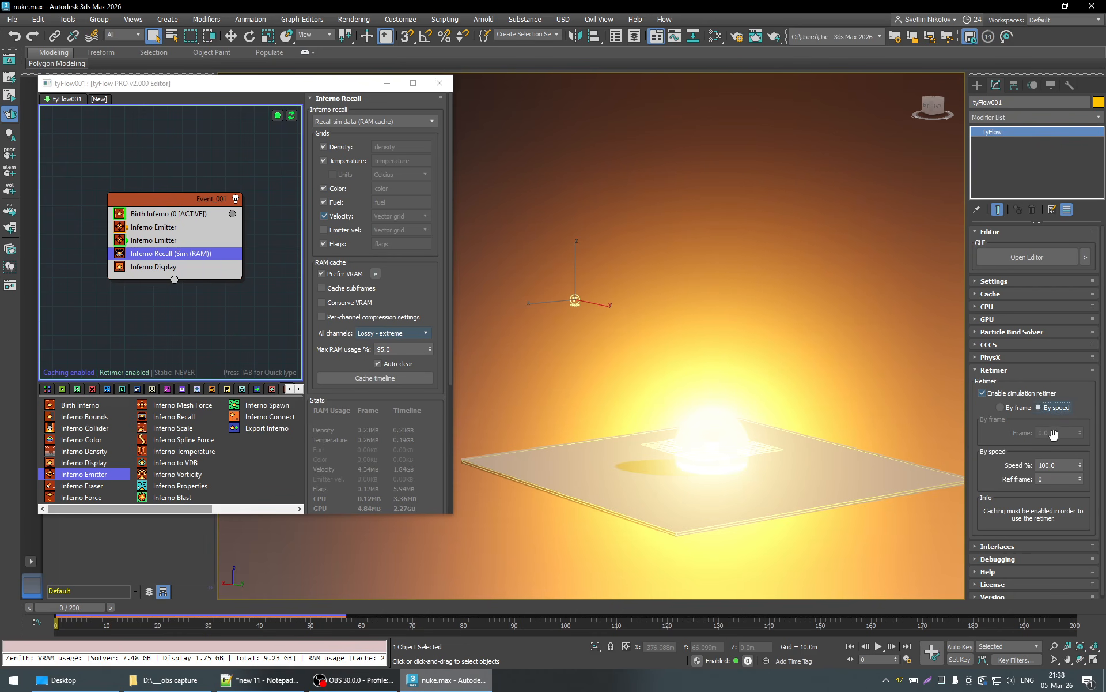
left_click(1061, 465)
type("25")
key("Return")
left_click_drag(92, 610, 188, 612)
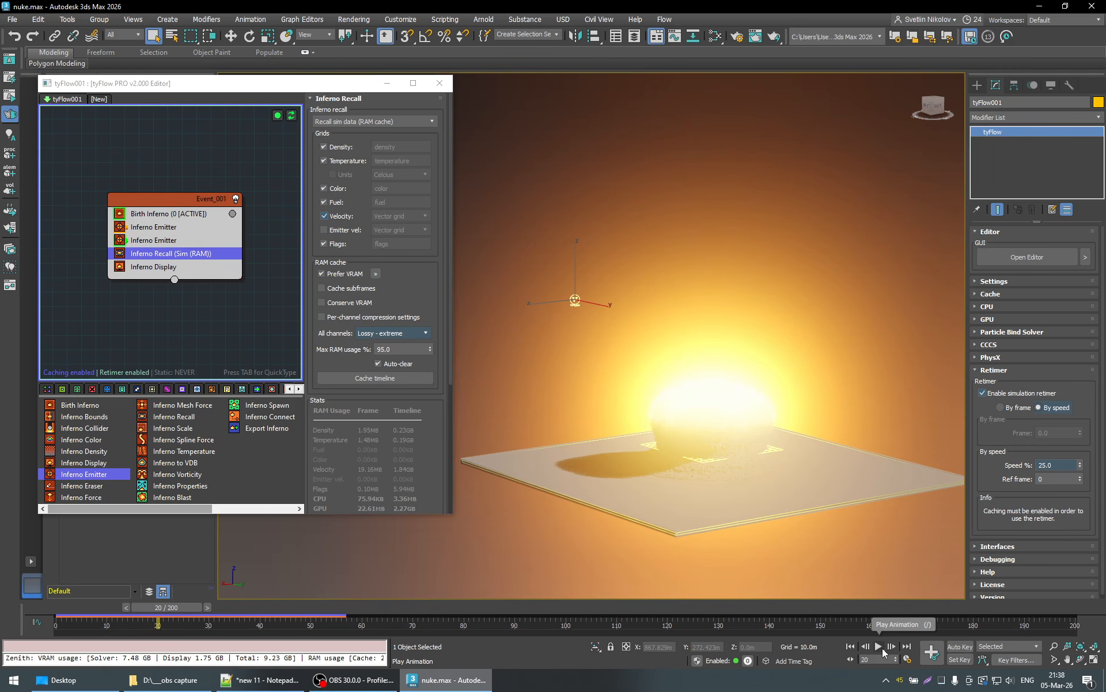
right_click(882, 650)
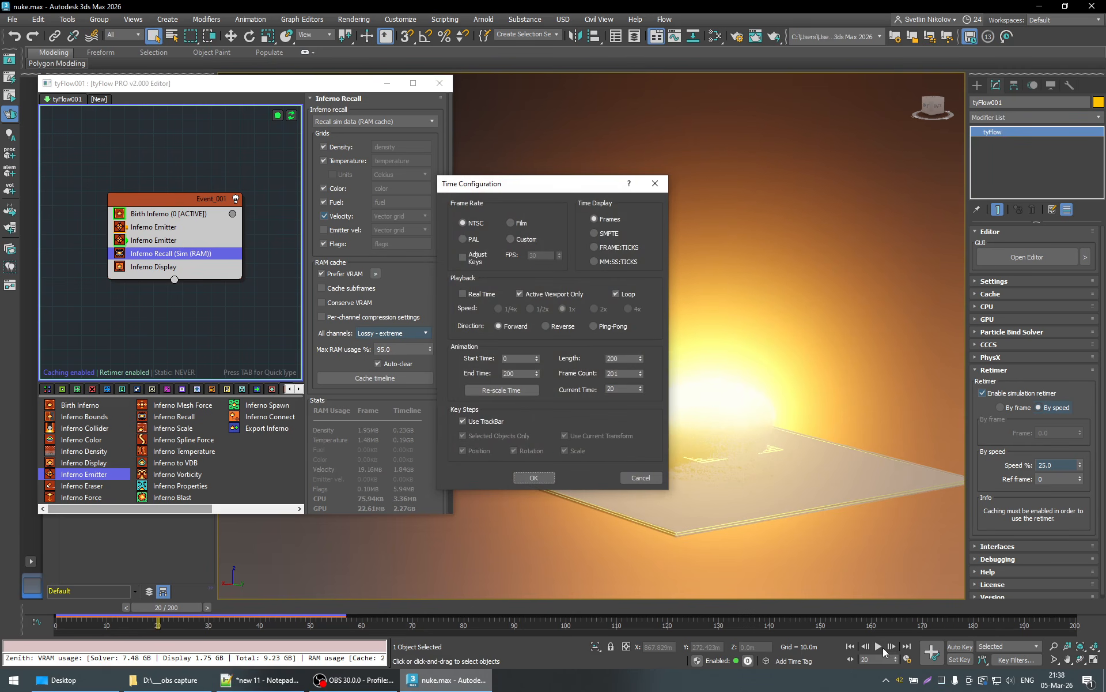
double_click(622, 358)
left_click(638, 478)
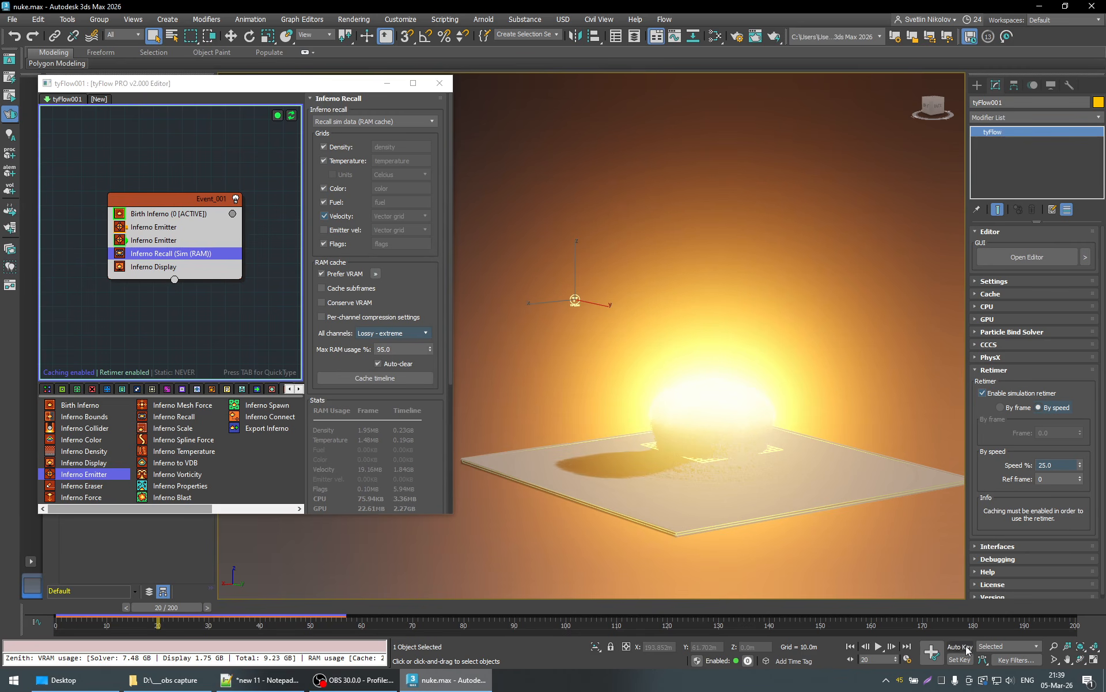
- Play the slowed-down explosion to frame 37 and stop
left_click(880, 647)
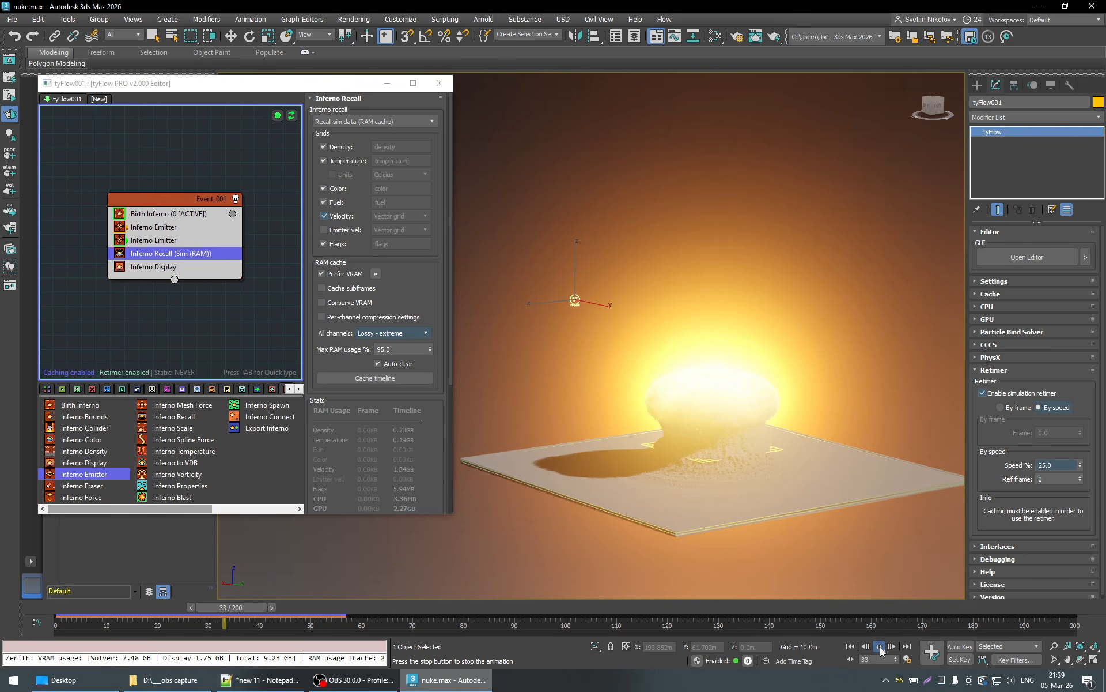
left_click(880, 647)
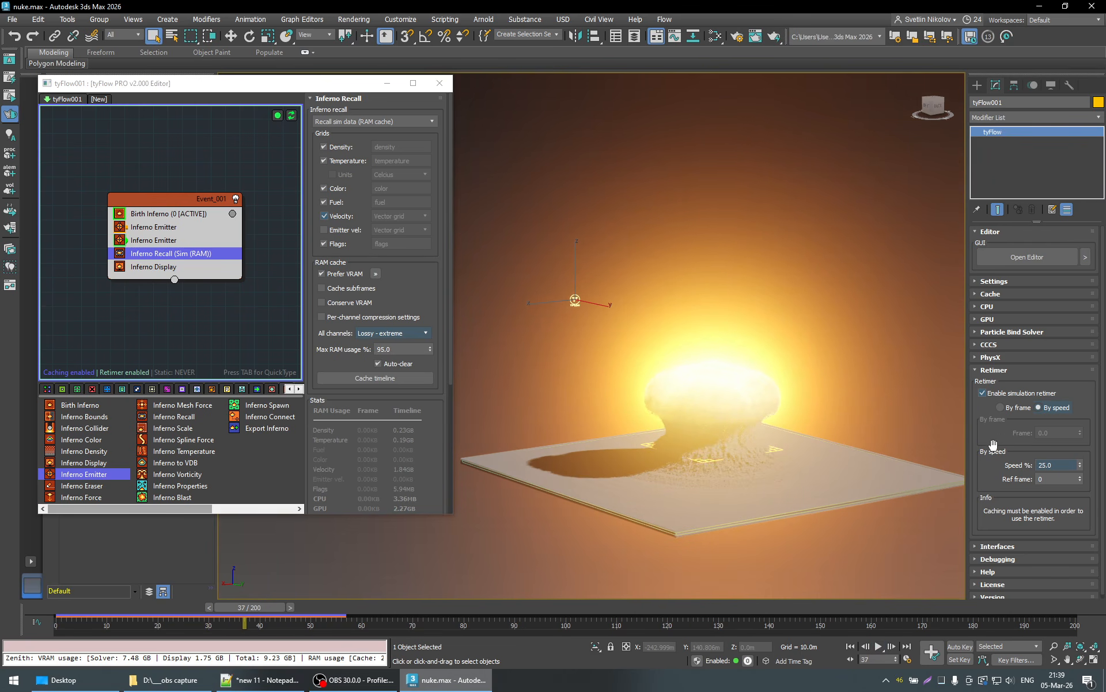
- Enable smooth retiming interpolation in the Inferno Recall operator's retiming settings
left_click_drag(993, 444, 991, 431)
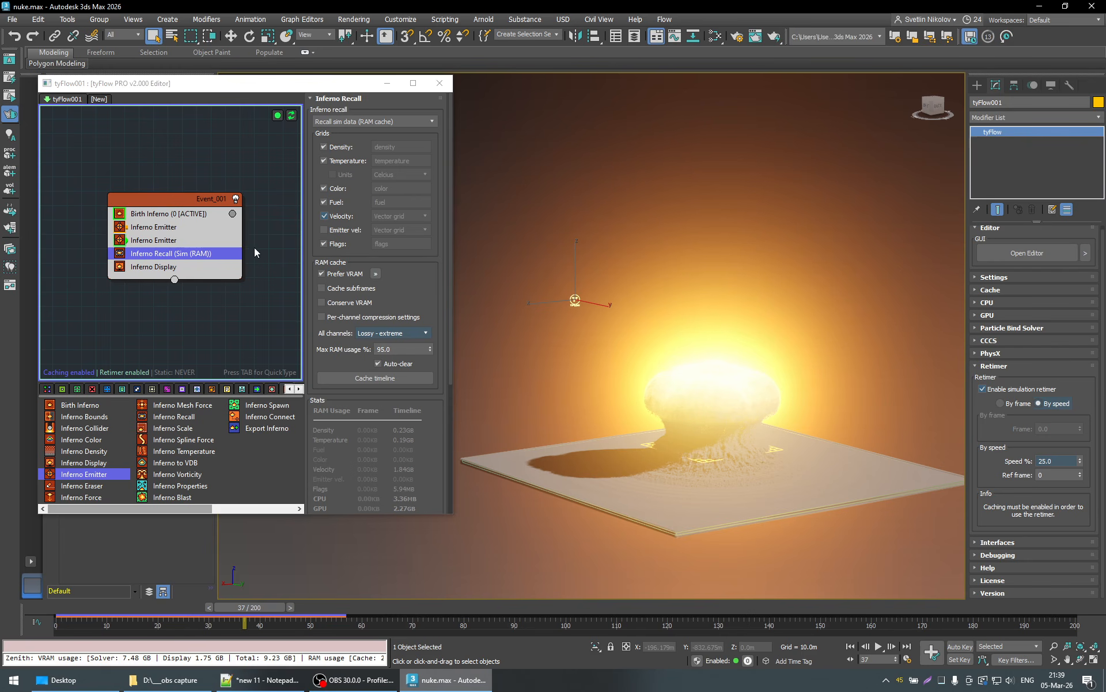
left_click_drag(169, 265, 162, 257)
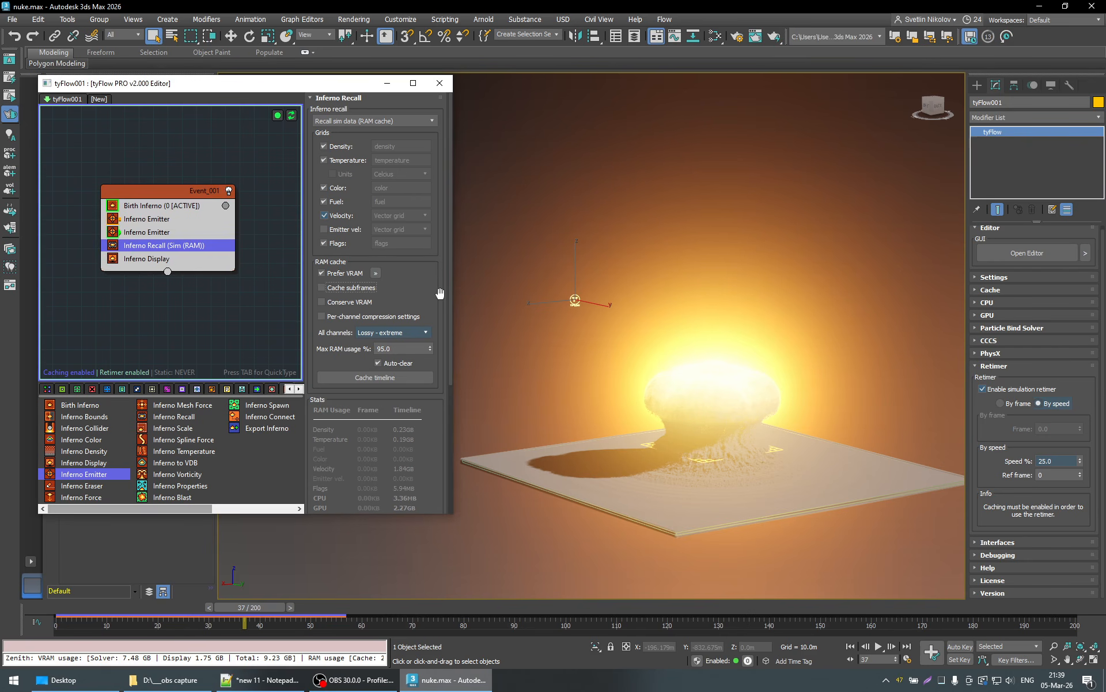
scroll(440, 294, "down", 10)
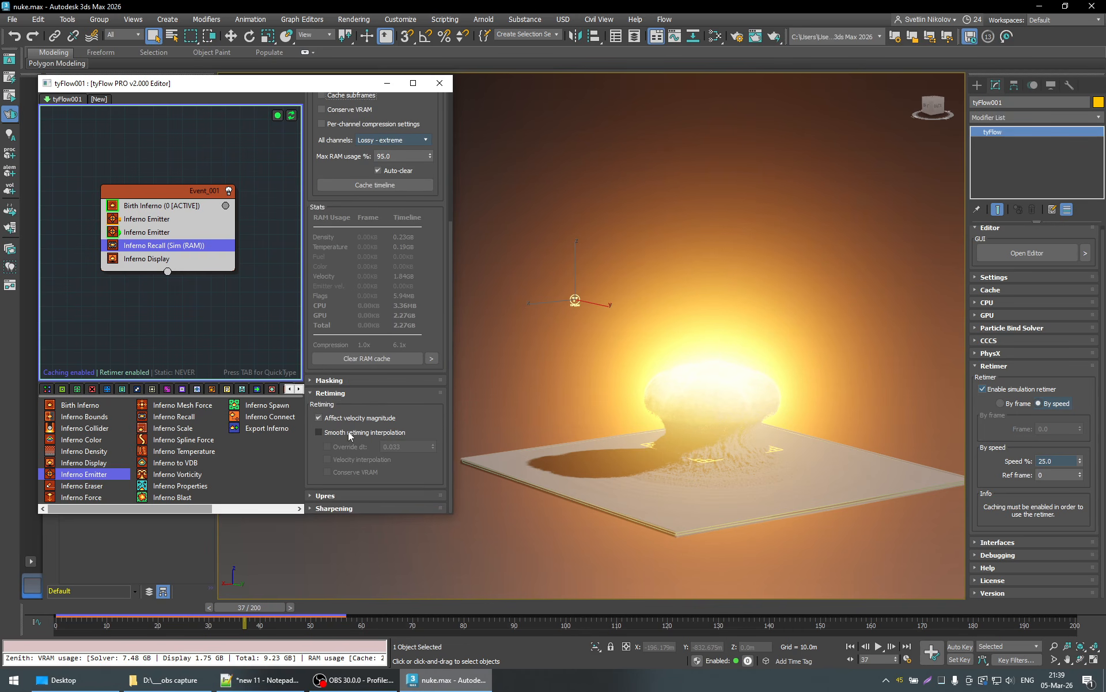
left_click(326, 435)
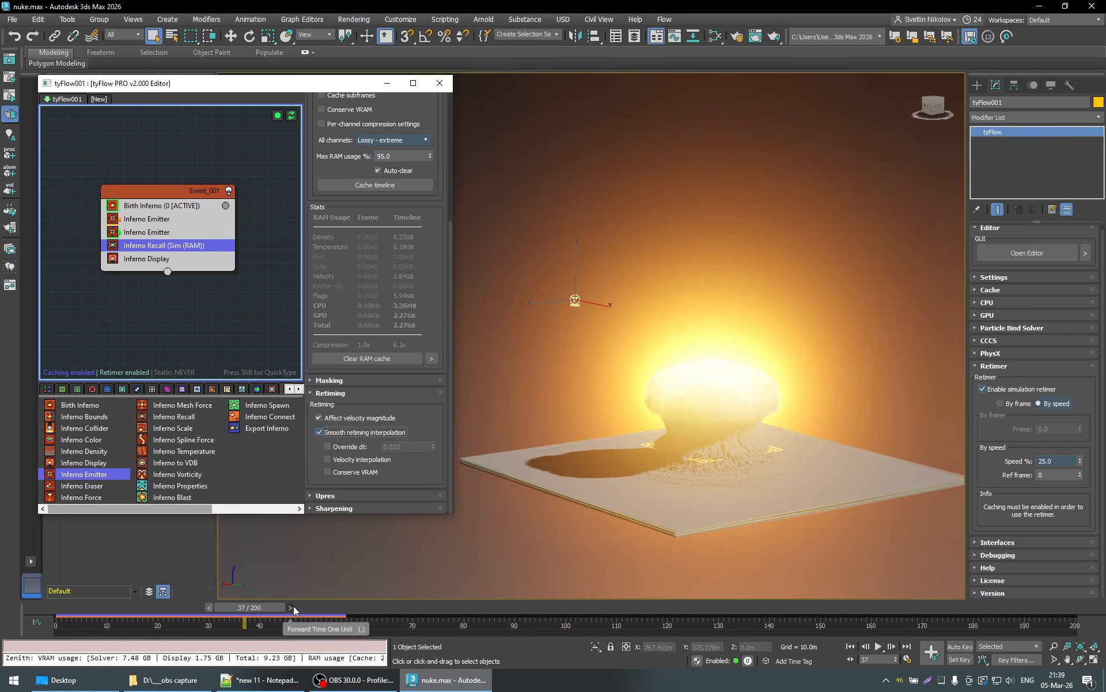
- Play the smoothly retimed explosion up to frame 118, checking the GPU memory in Task Manager twice along the way
left_click(879, 646)
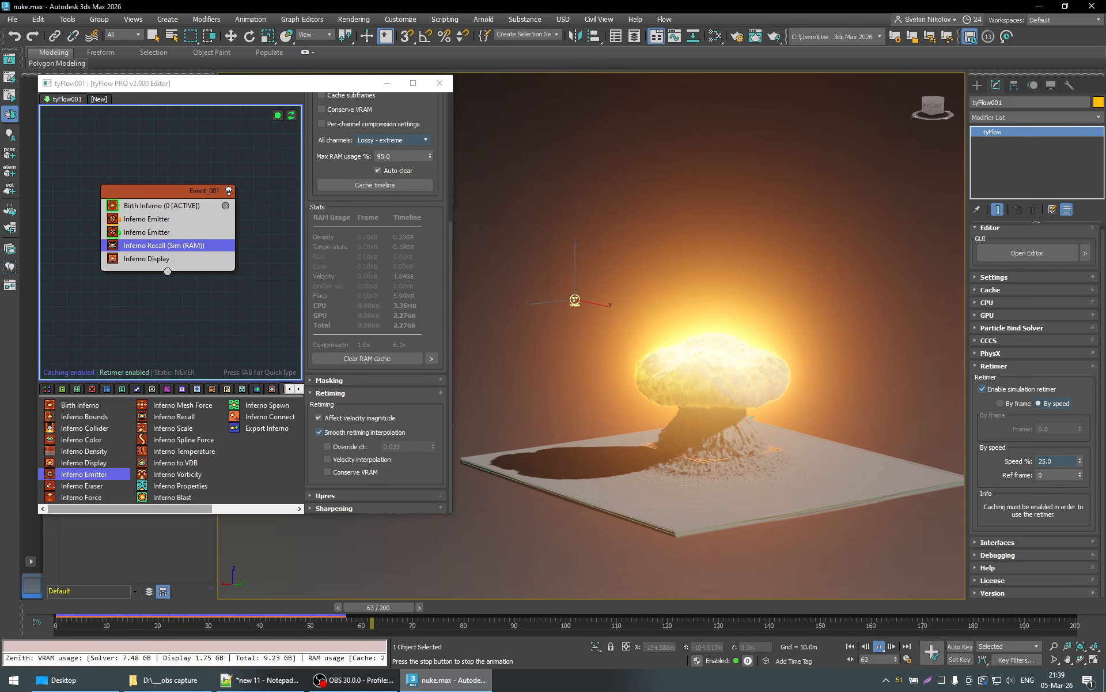
left_click(941, 684)
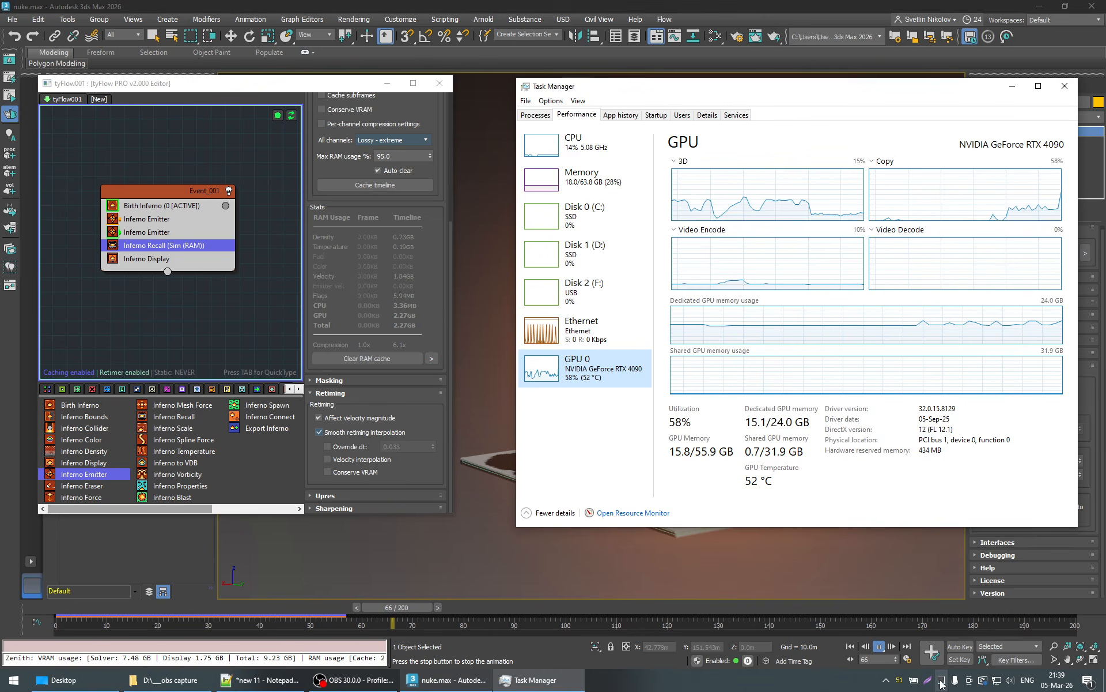
left_click(1012, 86)
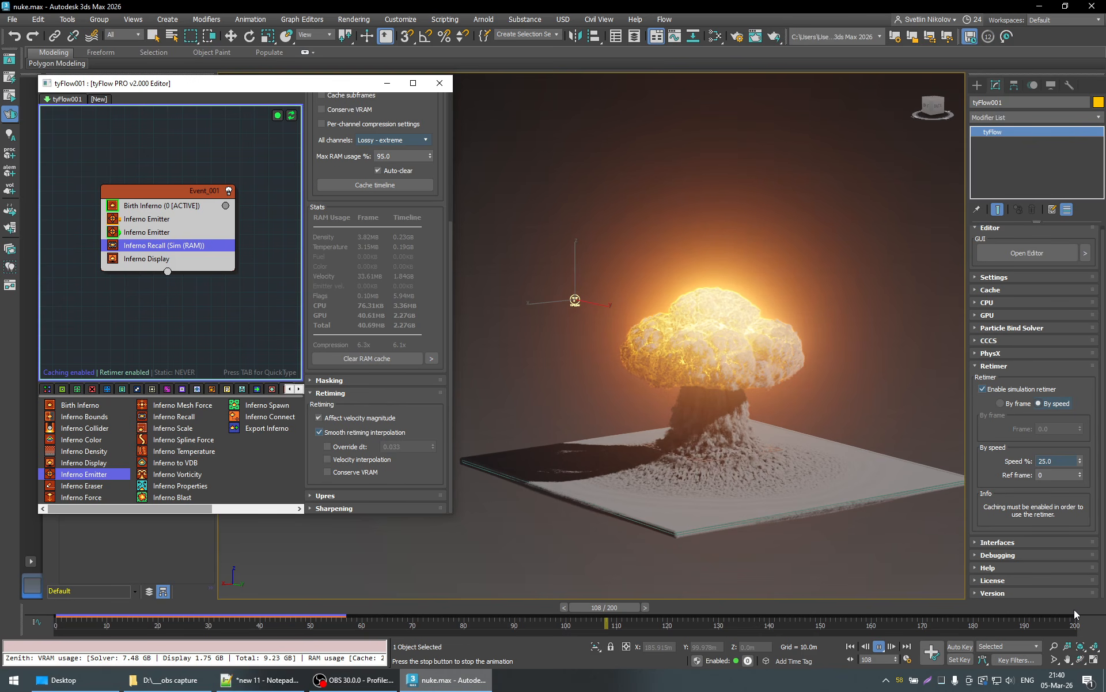
double_click(943, 684)
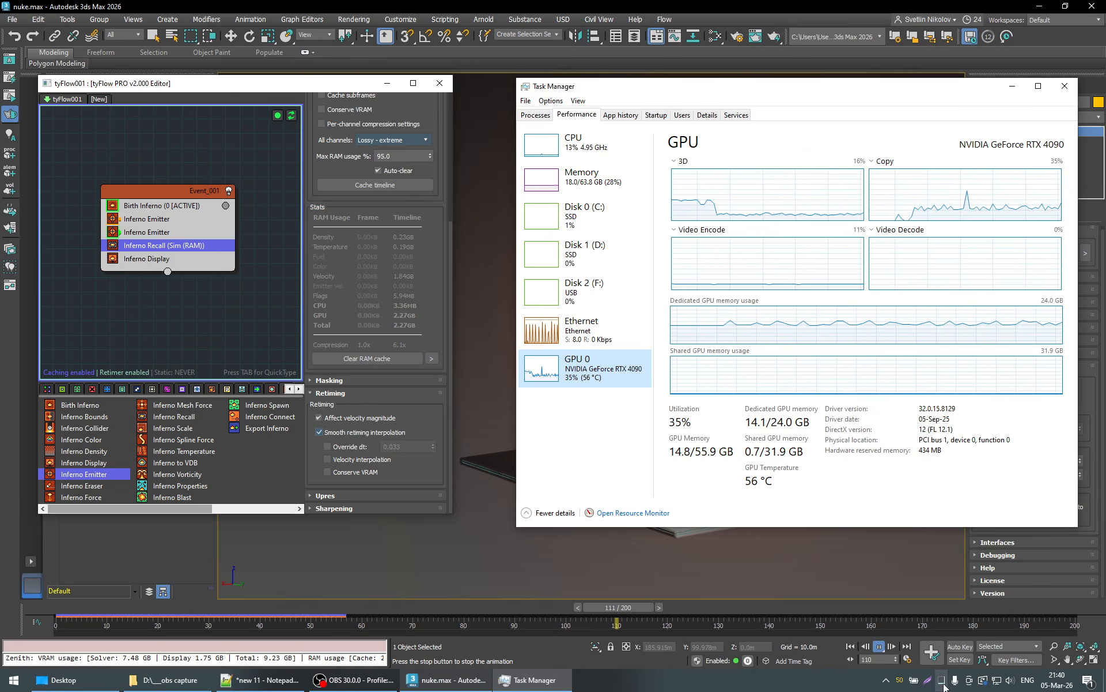
left_click(1012, 86)
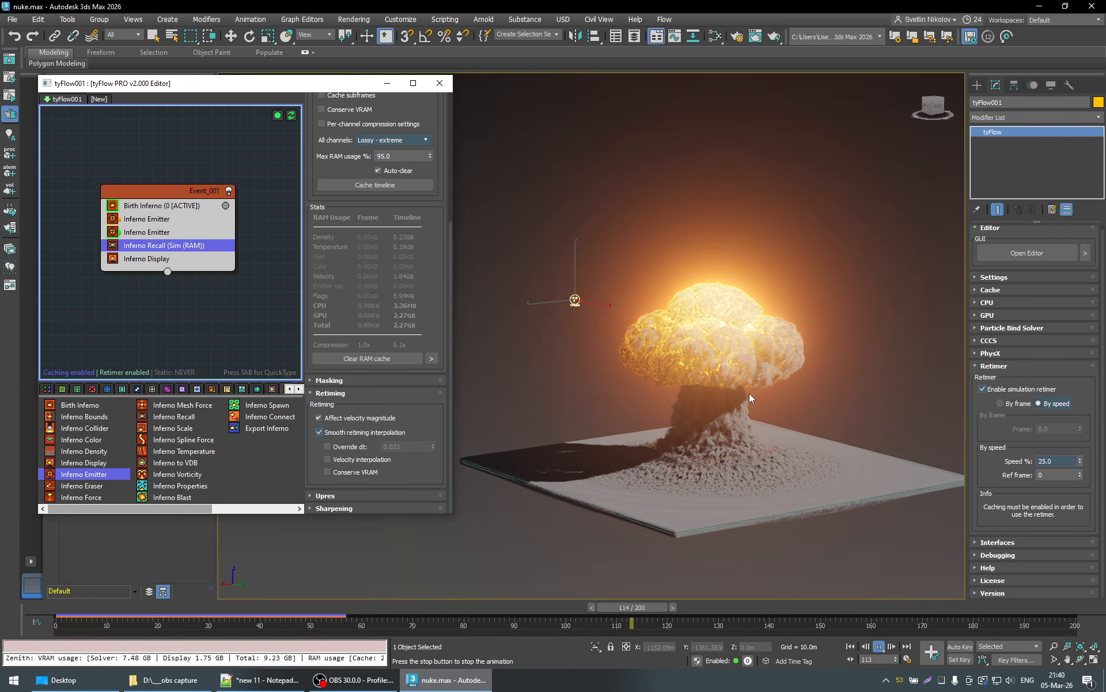
left_click(879, 646)
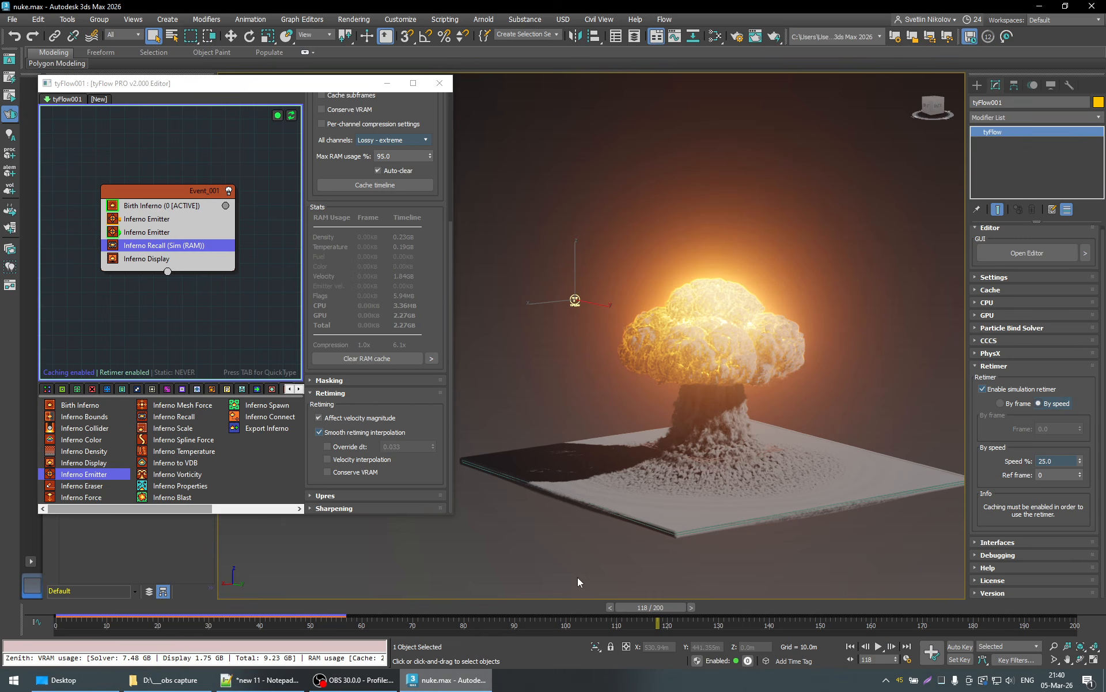
- Scrub the timeline to frame 25 and disable the simulation retimer on tyFlow001
left_click(210, 604)
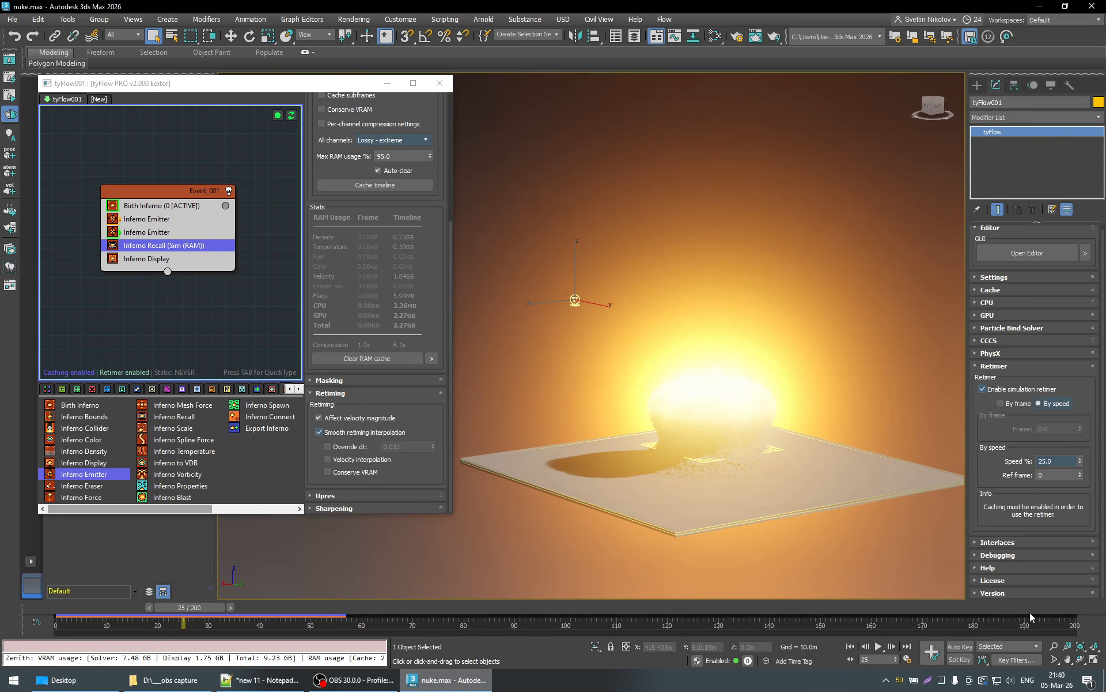
left_click(999, 390)
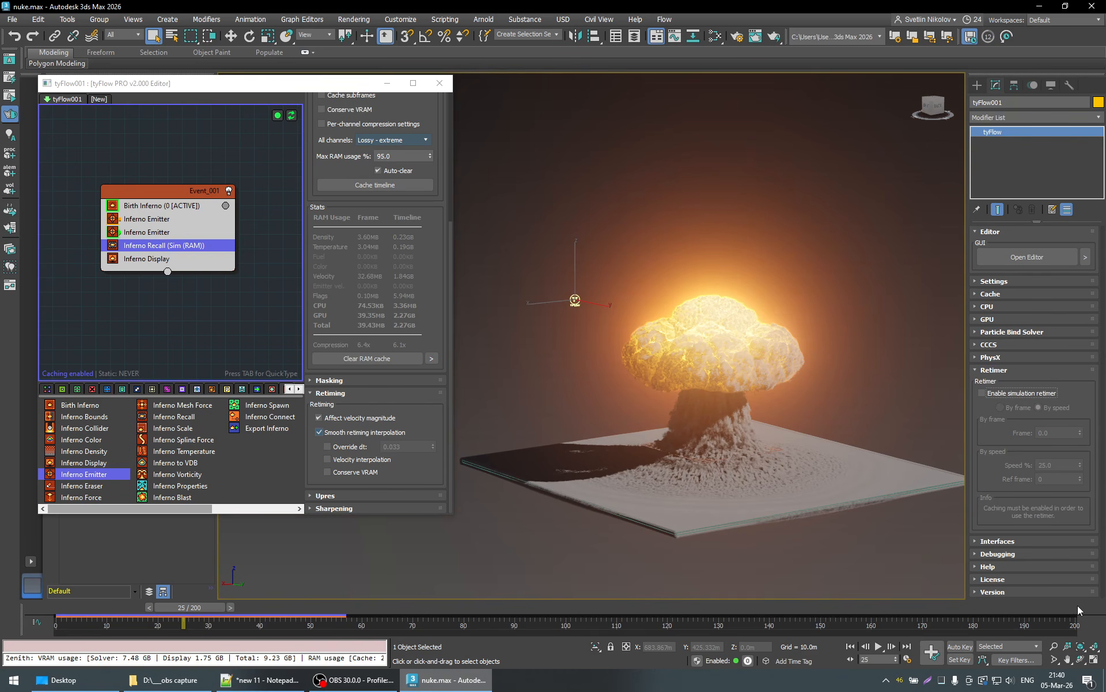
- Play the cached explosion at its original speed and check the GPU memory usage in Task Manager
key("slash")
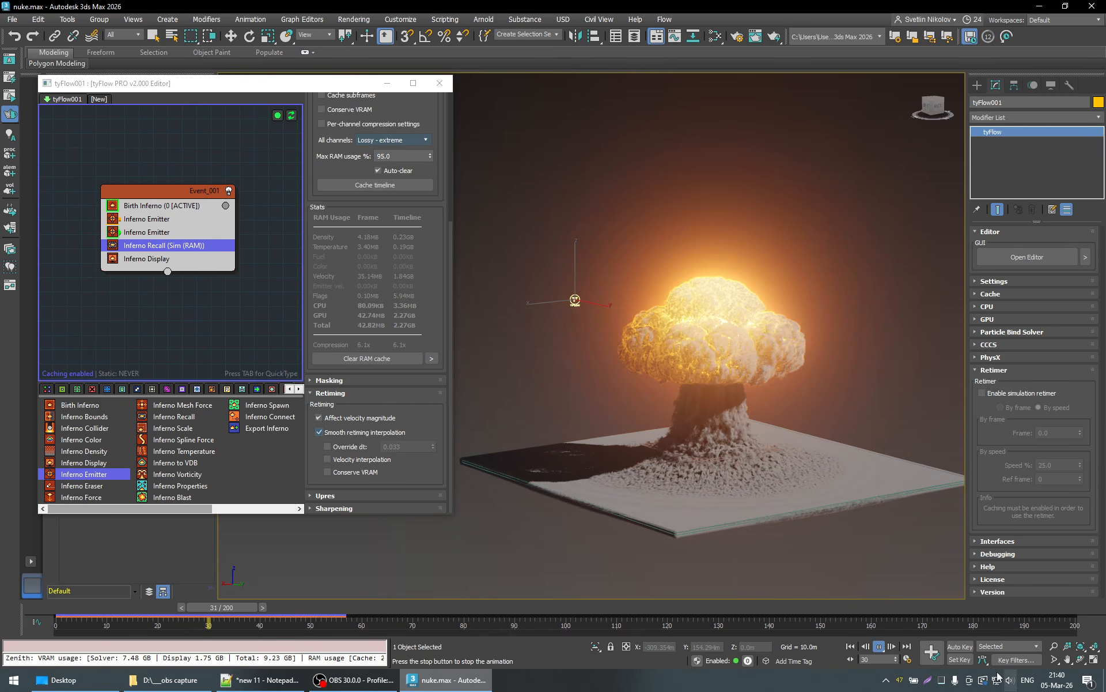
left_click(942, 684)
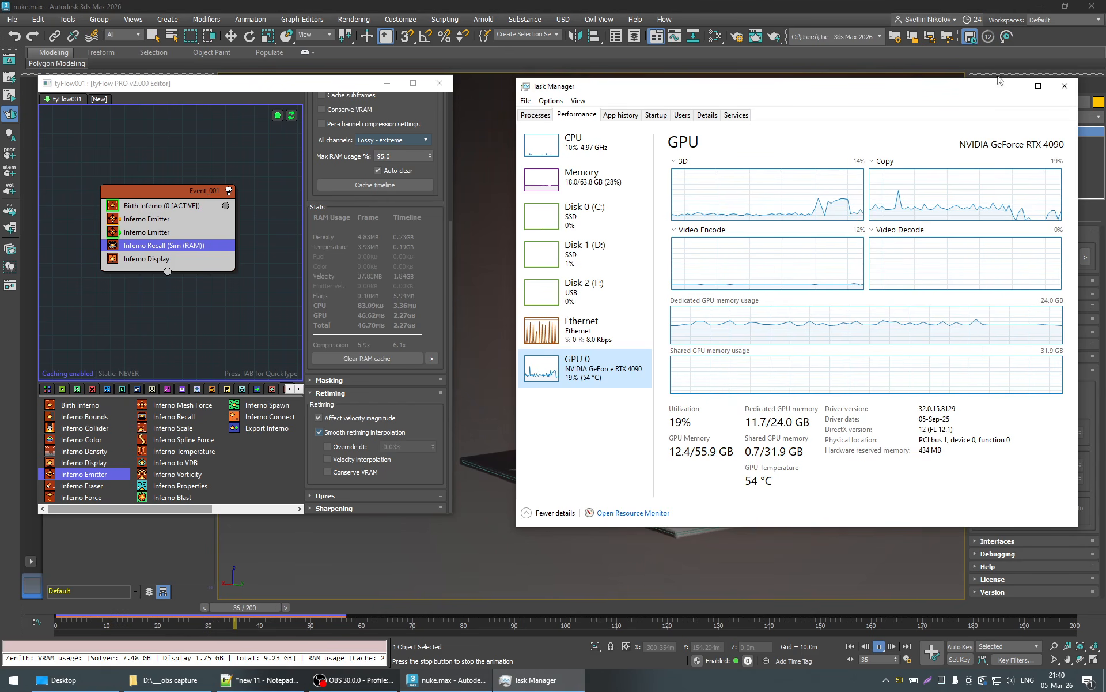
left_click(1013, 88)
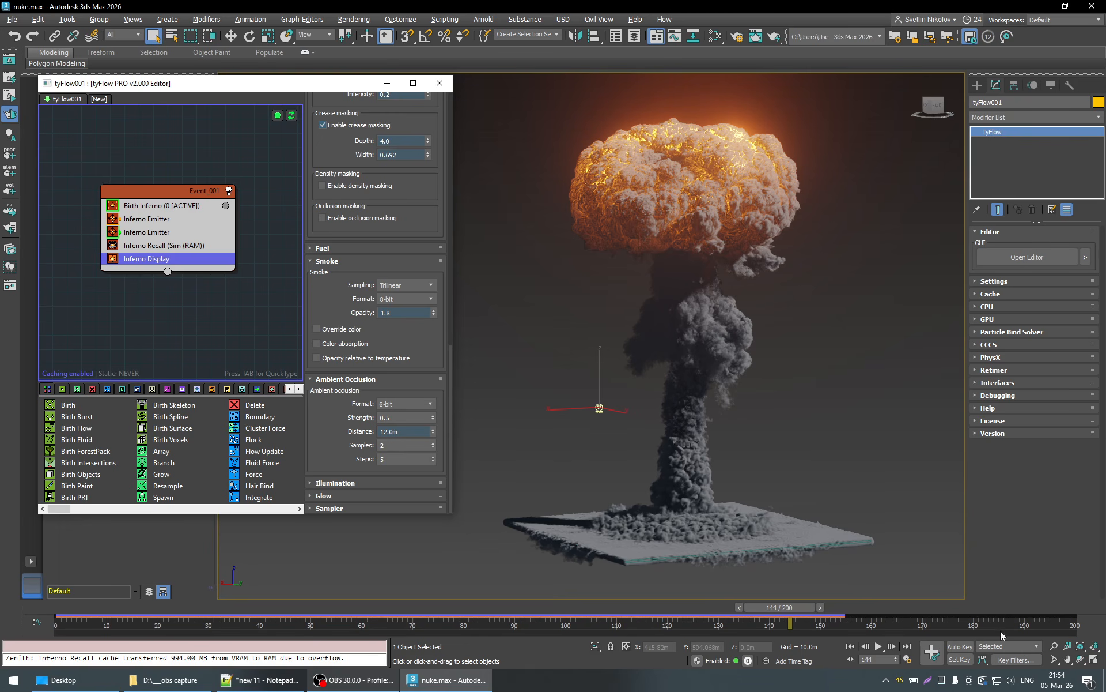
- Set the animation length to 140 frames in the time configuration
right_click(876, 645)
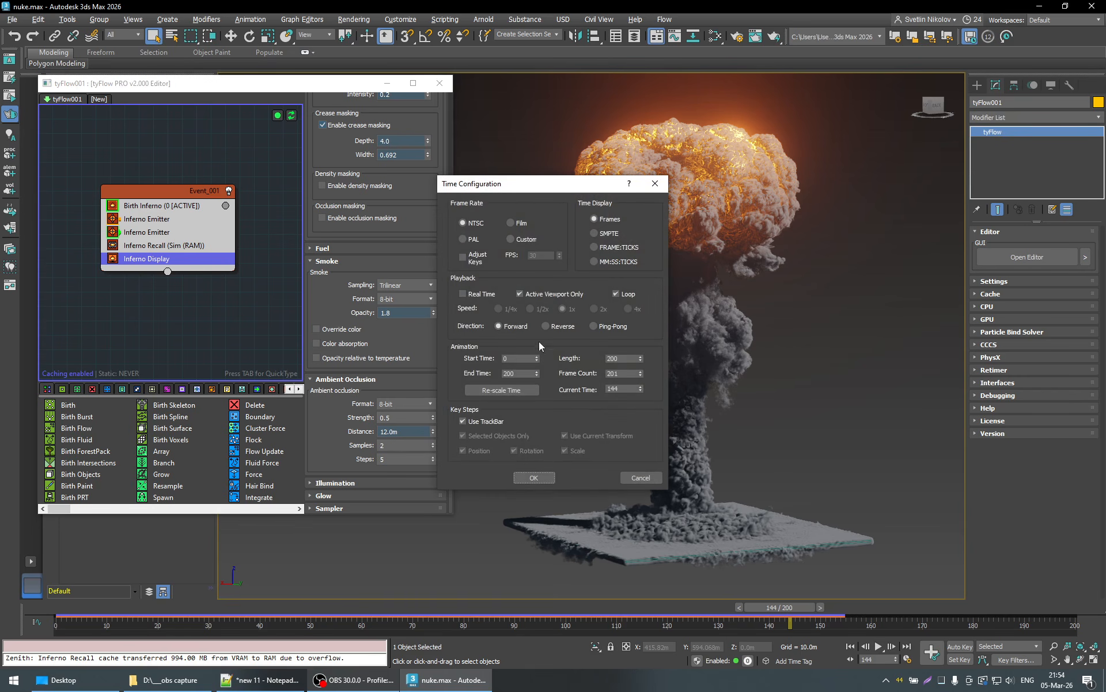
double_click(621, 358)
type("140")
key("Return")
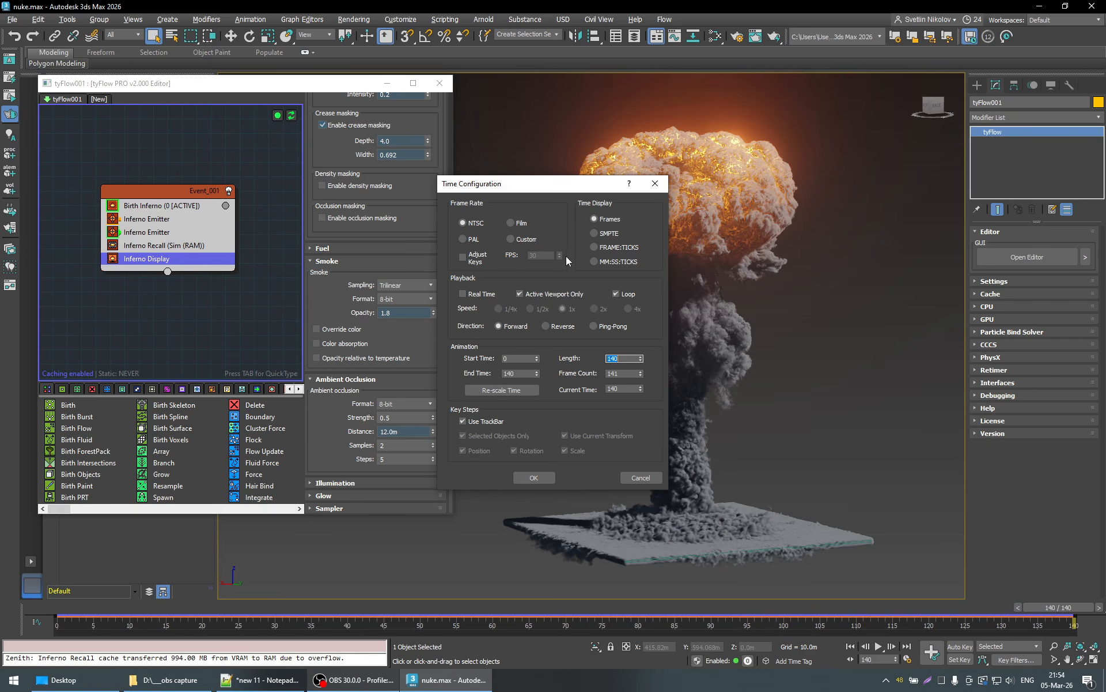
left_click(534, 477)
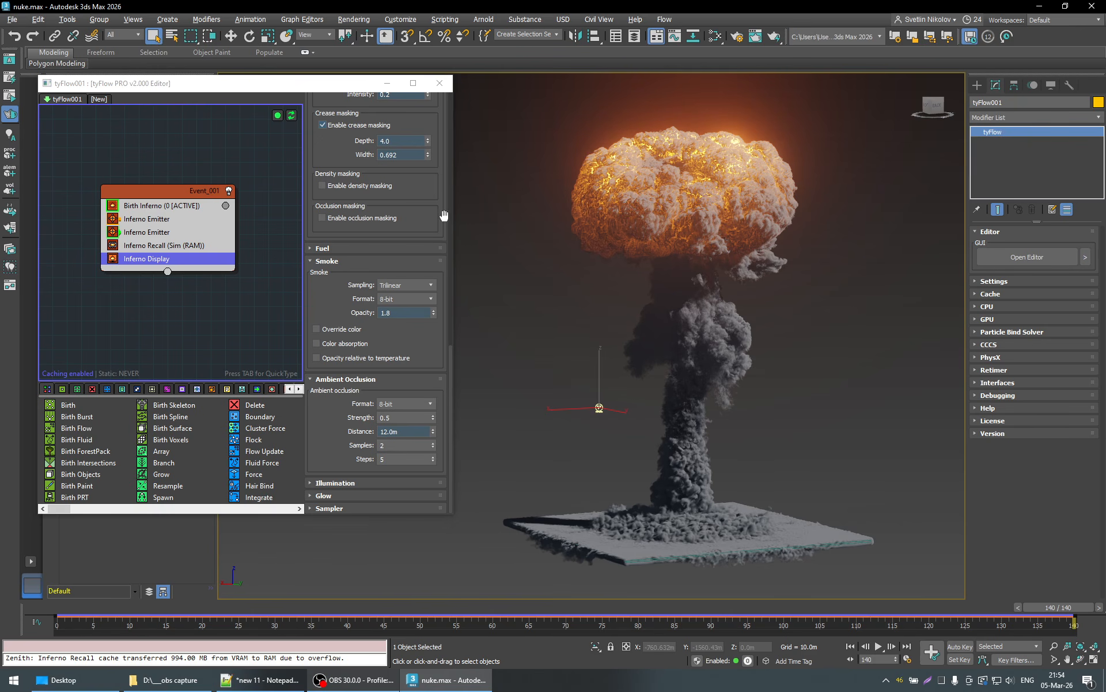
- Set the Inferno Display ambient occlusion distance to 6 m and save the scene
left_click_drag(441, 213, 440, 227)
scroll(440, 226, "up", 3)
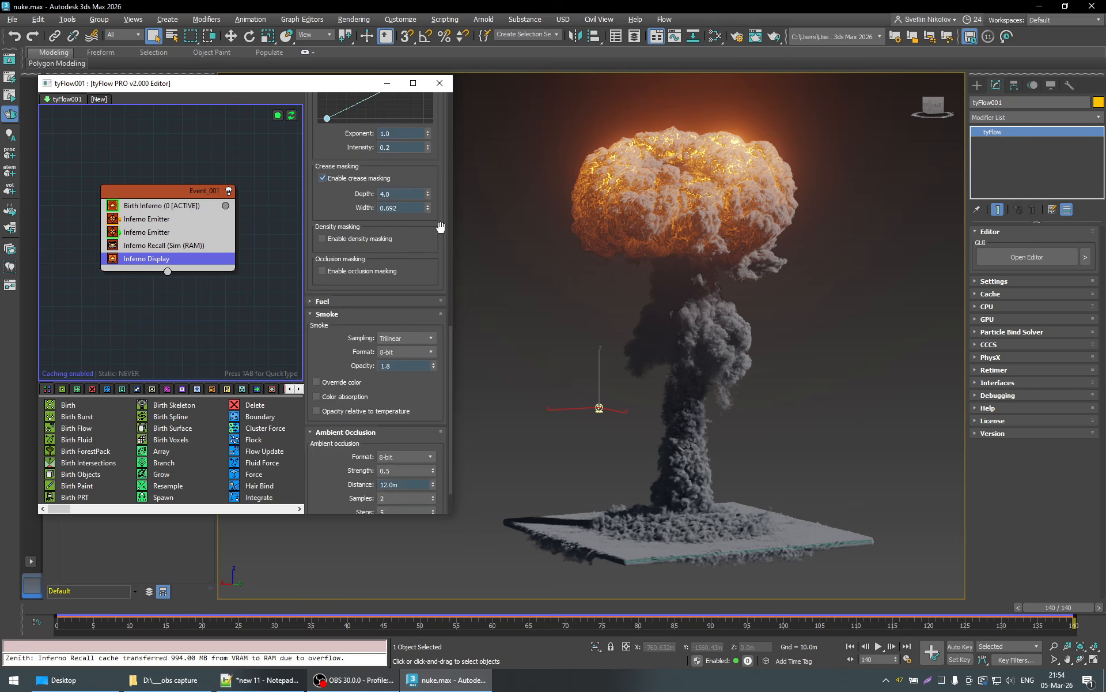
scroll(441, 227, "down", 4)
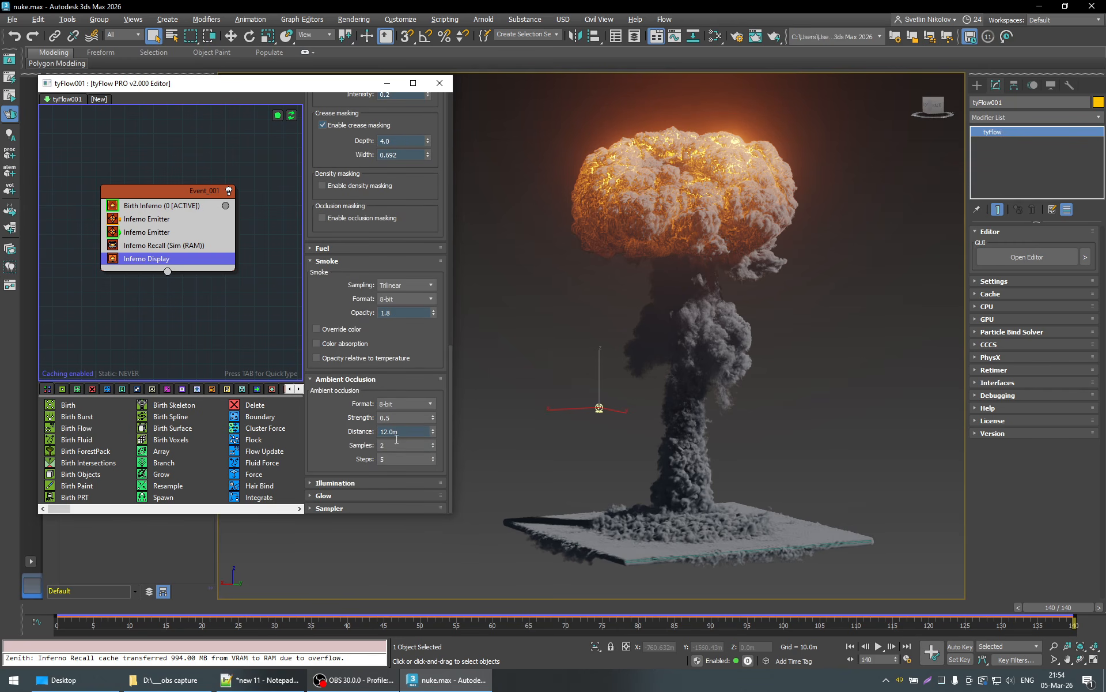
left_click(398, 431)
type("6")
key("Return")
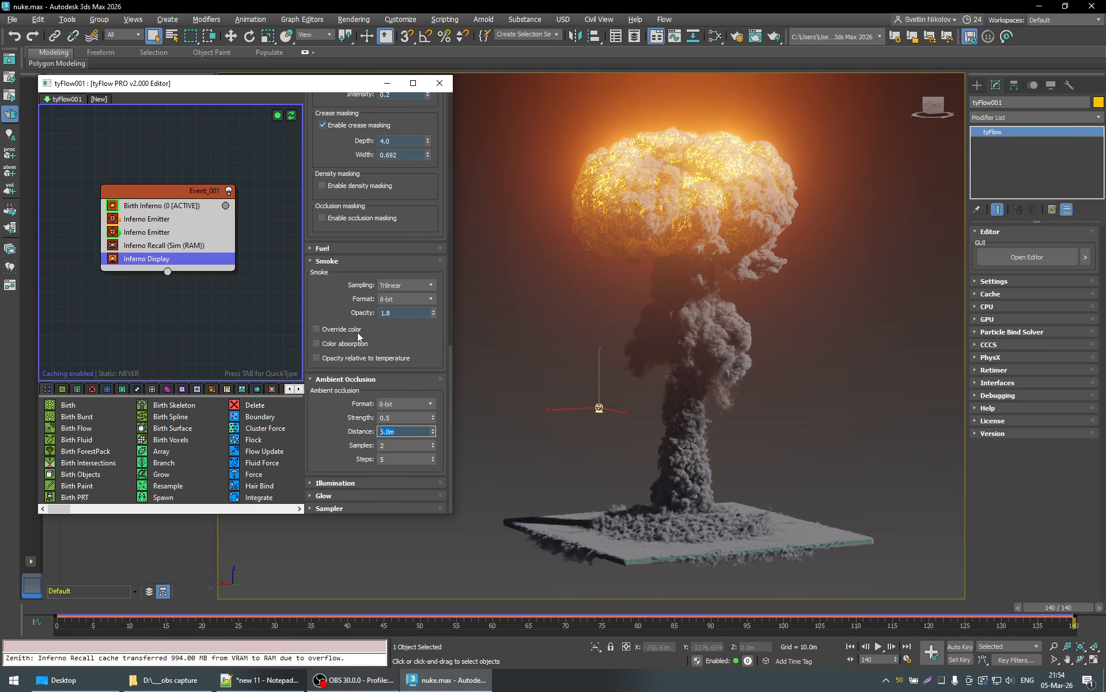
left_click(12, 19)
left_click(34, 120)
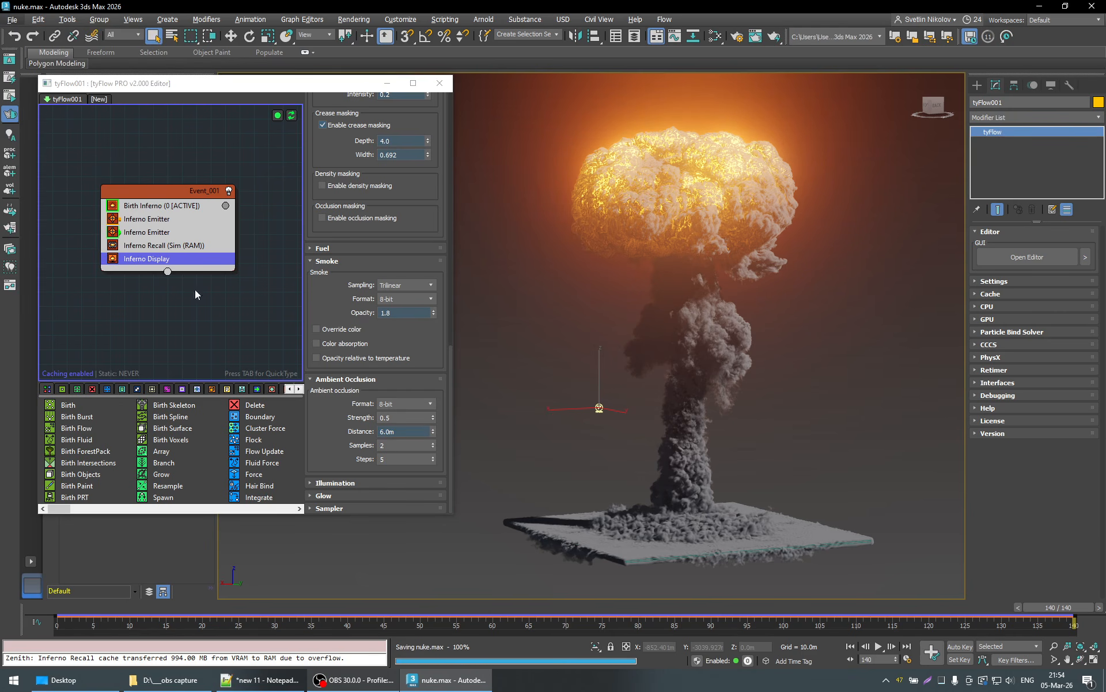
- Step back through the cached frames from frame 140 to 131, checking GPU memory in Task Manager along the way
left_click(1011, 608)
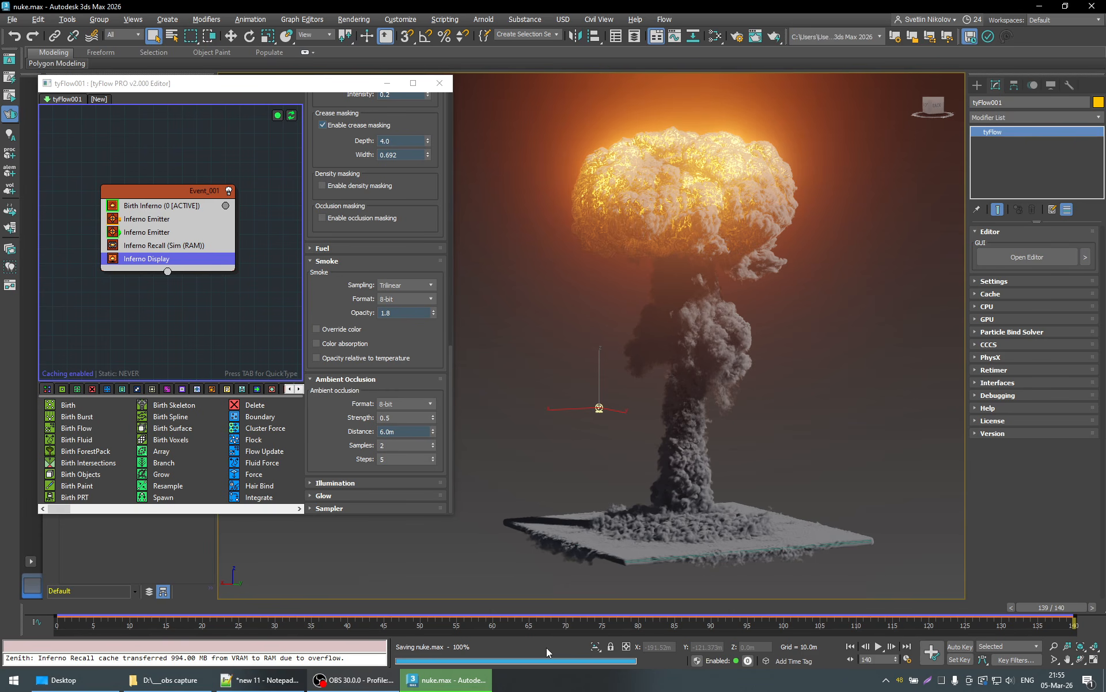
key("comma")
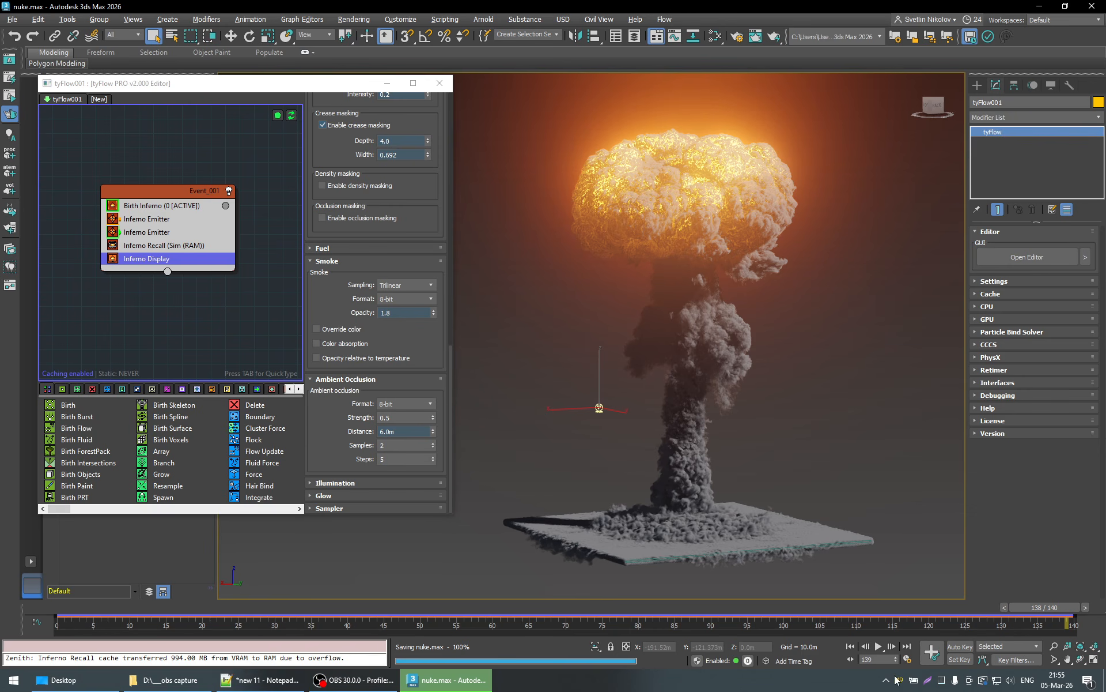
left_click(943, 681)
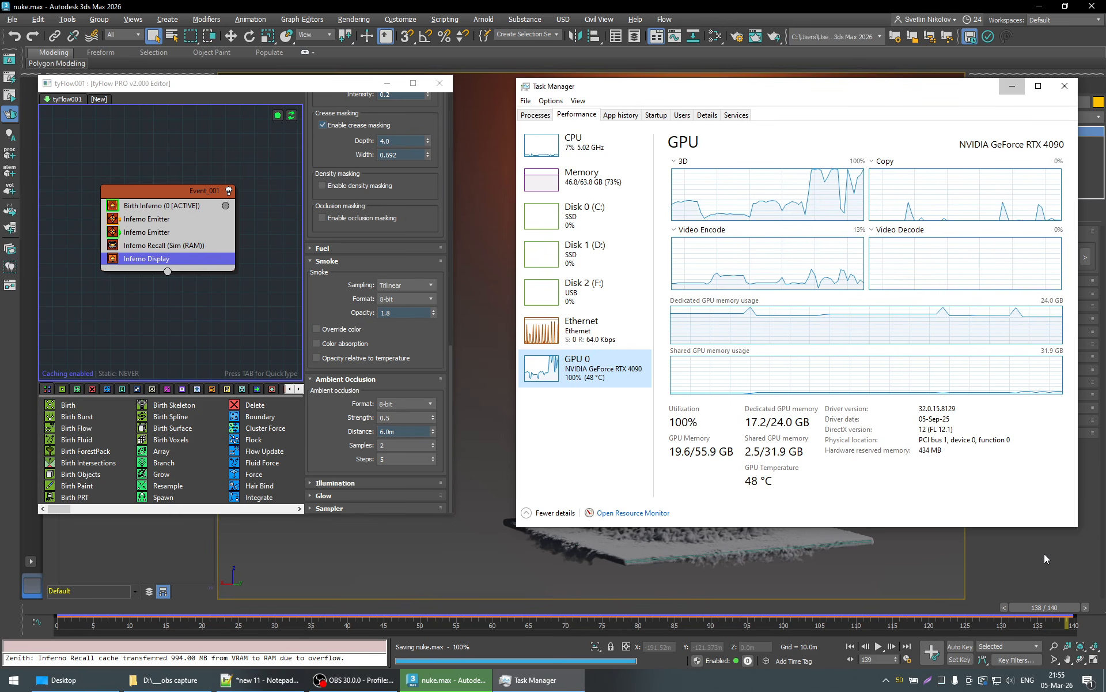
key("alt+F4")
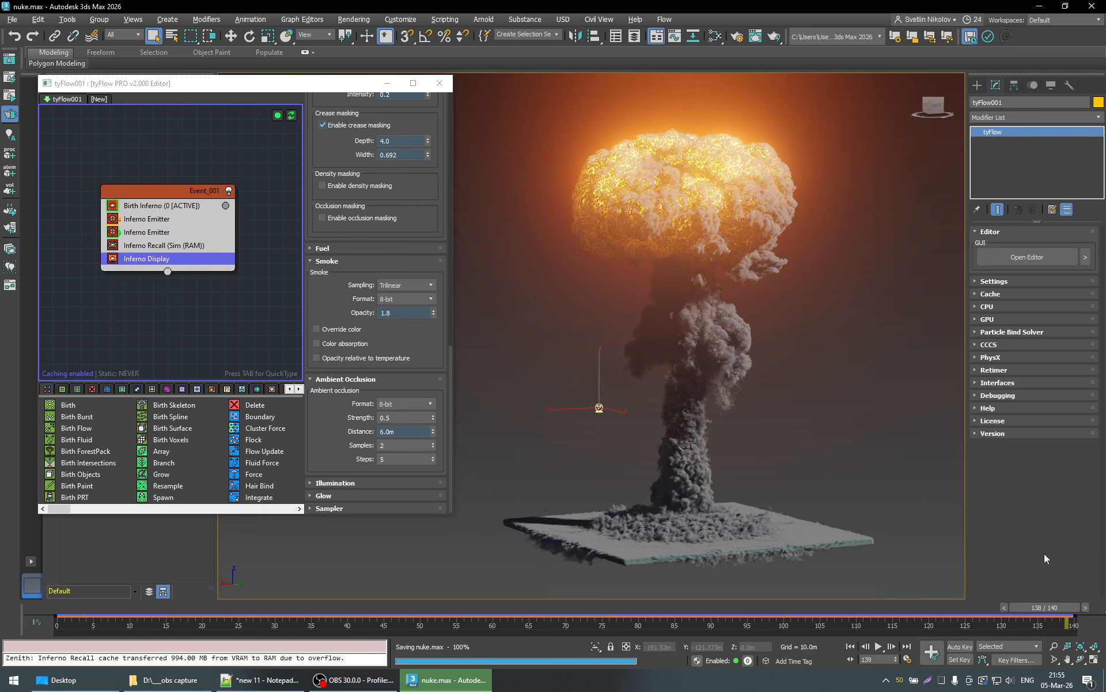
key("comma")
key("comma")
key("comma")
key("comma")
key("comma")
key("comma")
key("comma")
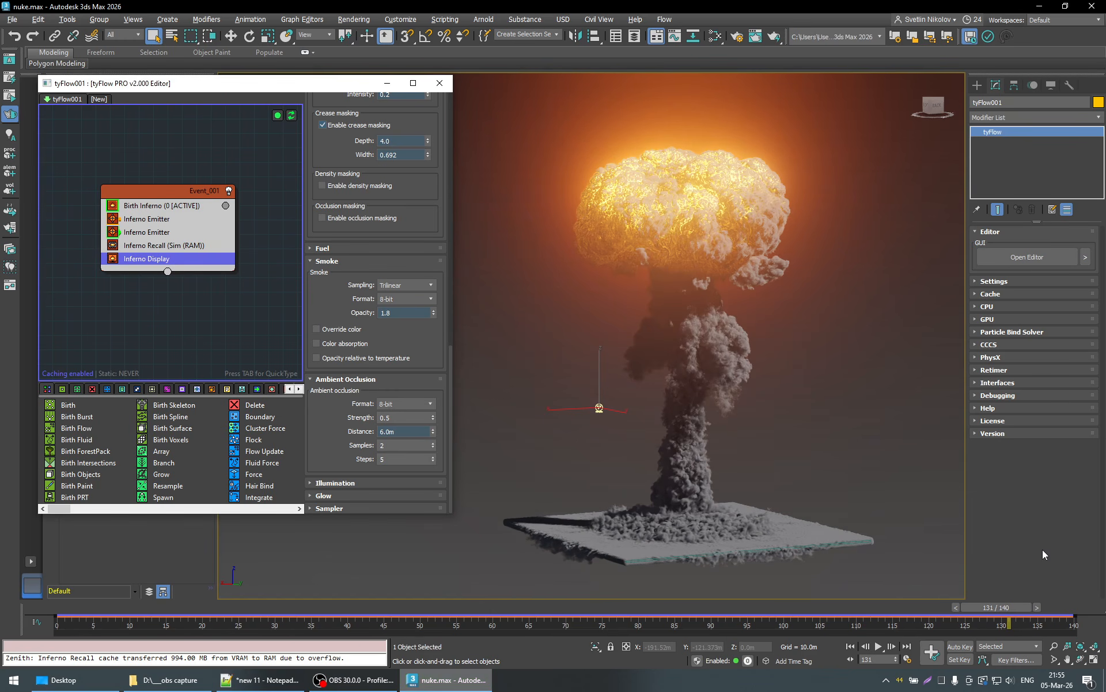
- Save the current scene file again
left_click(12, 20)
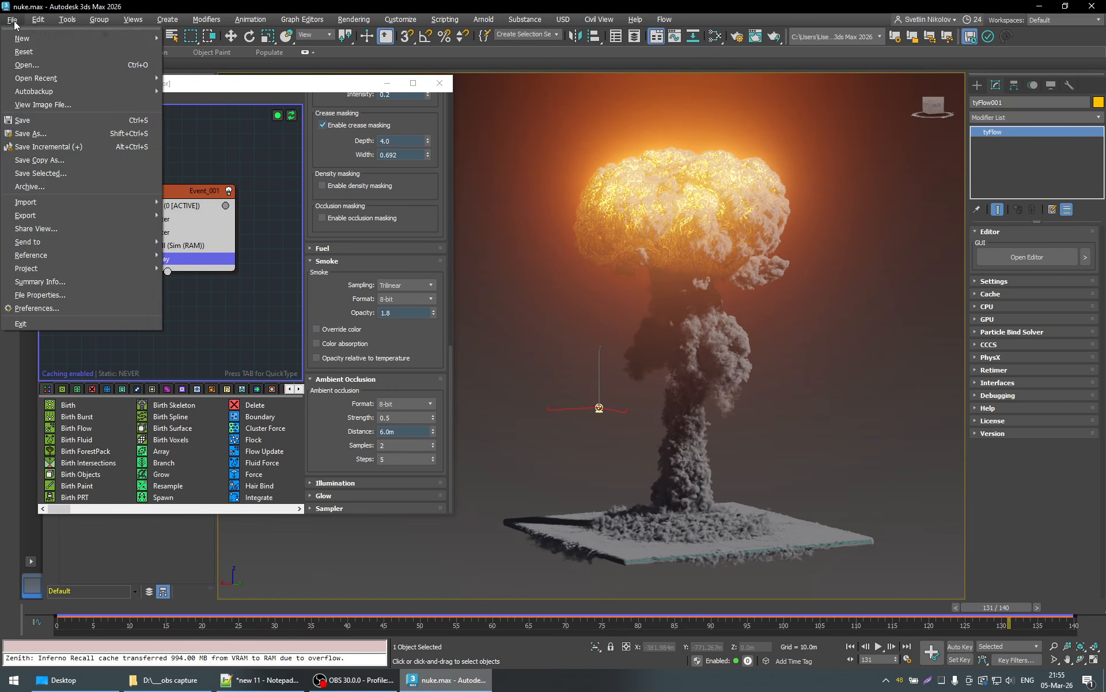
left_click(25, 122)
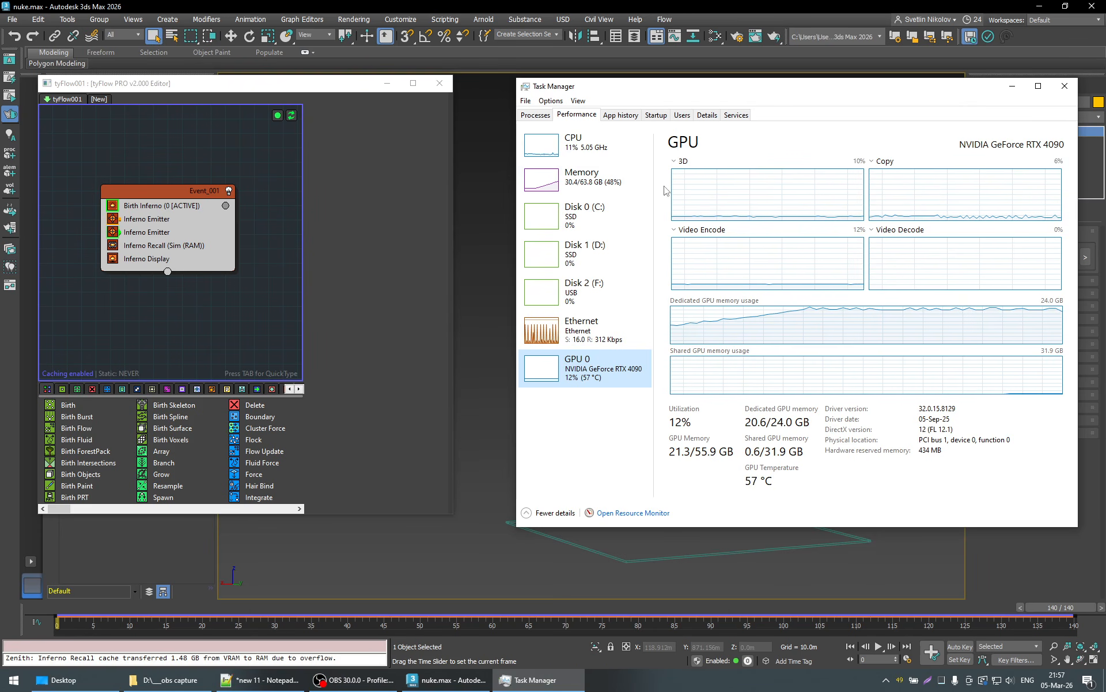
- Dismiss Task Manager and enable the simulation retimer on tyFlow001 with the timeline at frame 0
left_click(1012, 88)
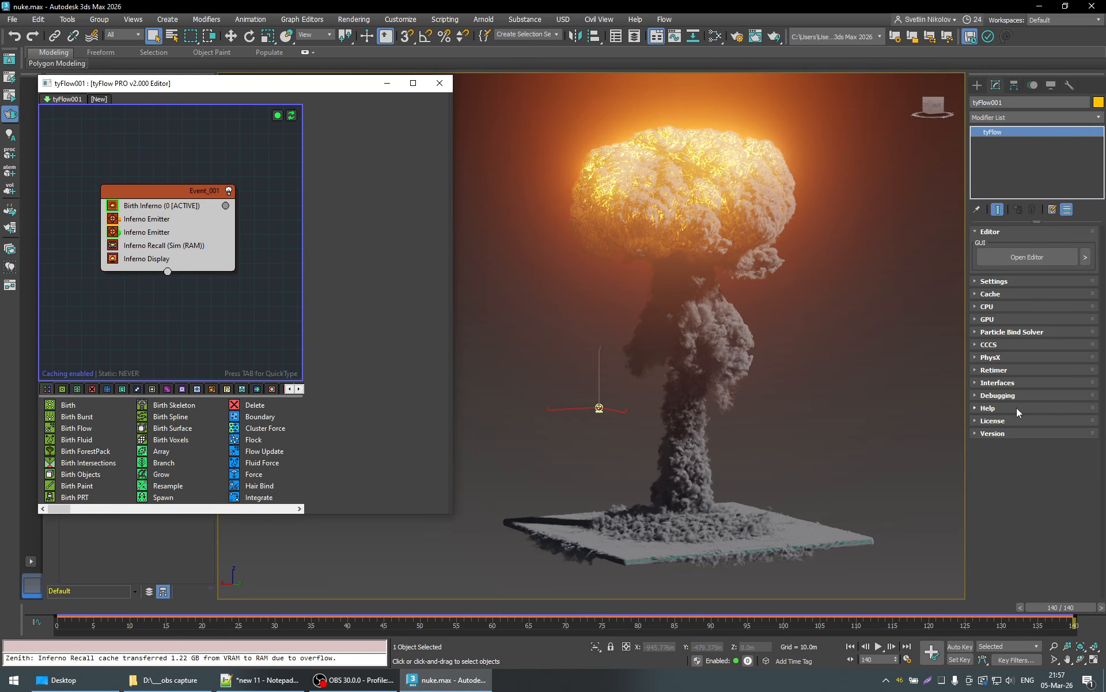
left_click(995, 370)
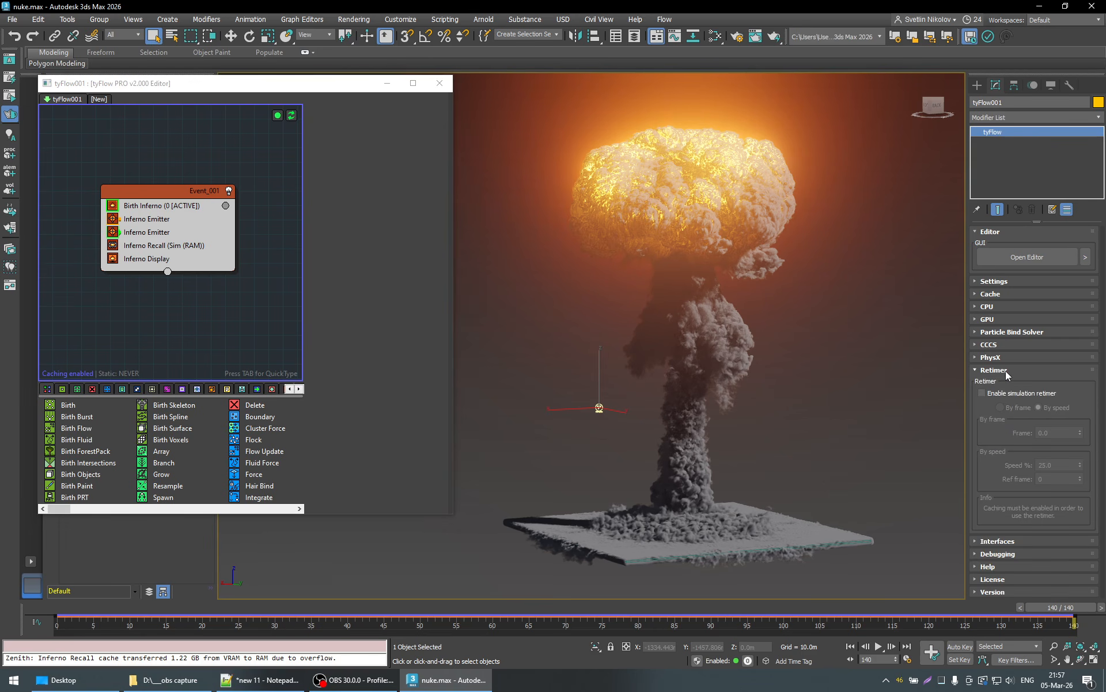
left_click(61, 610)
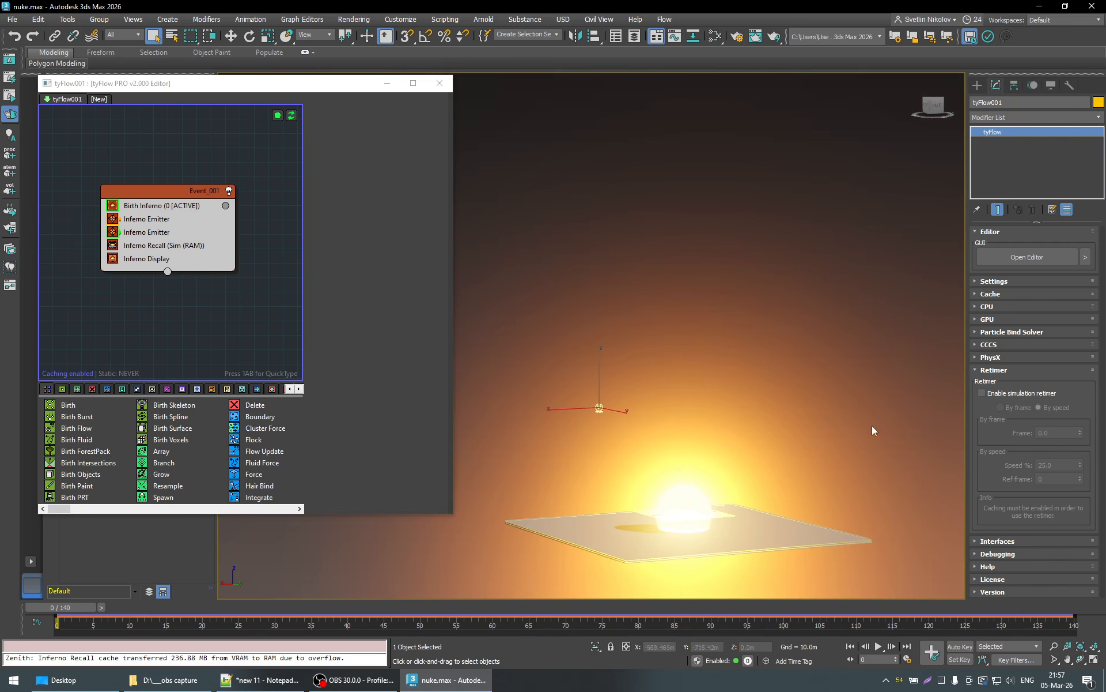
left_click(1017, 392)
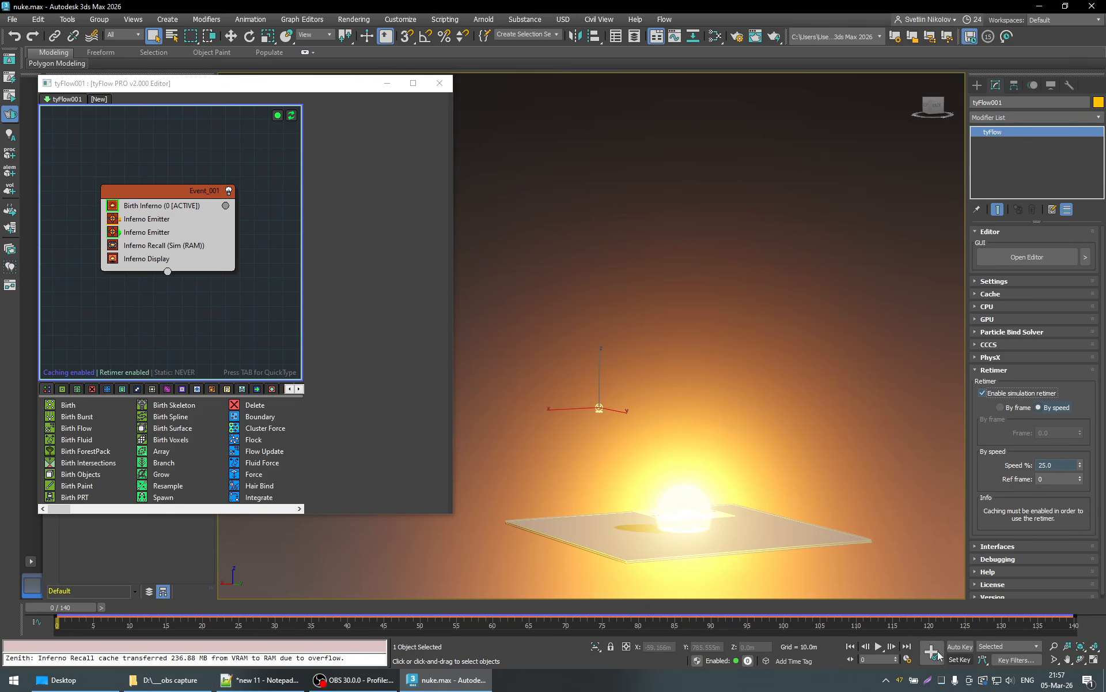
- Extend the animation length to 560 frames in the time configuration
right_click(881, 649)
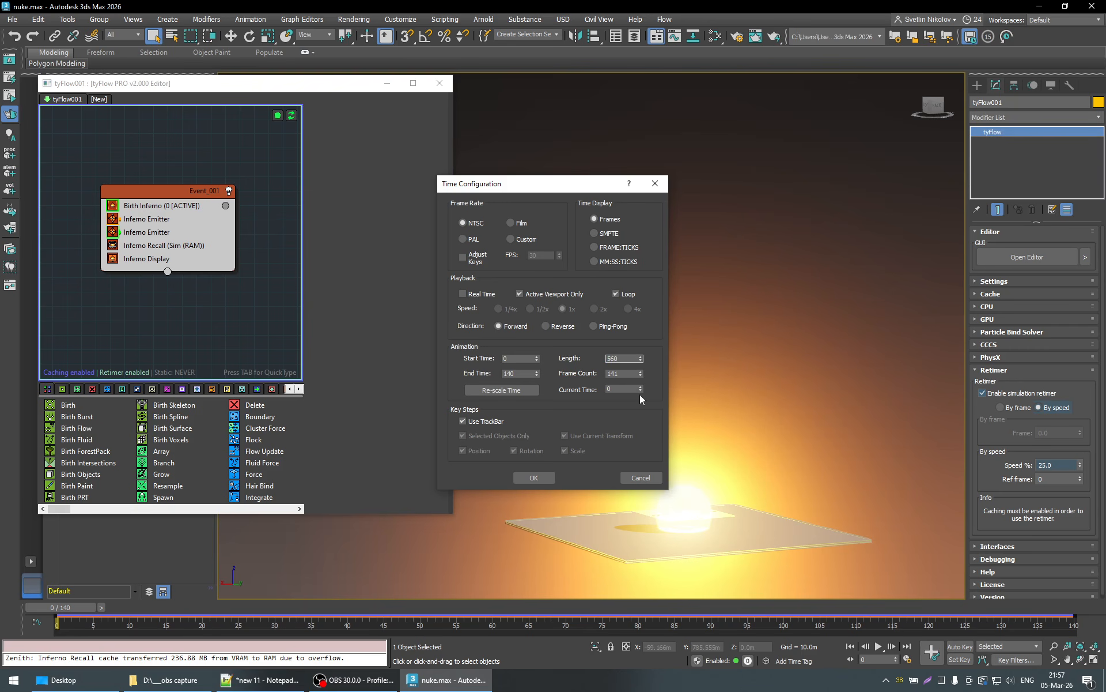
key("Return")
left_click(534, 478)
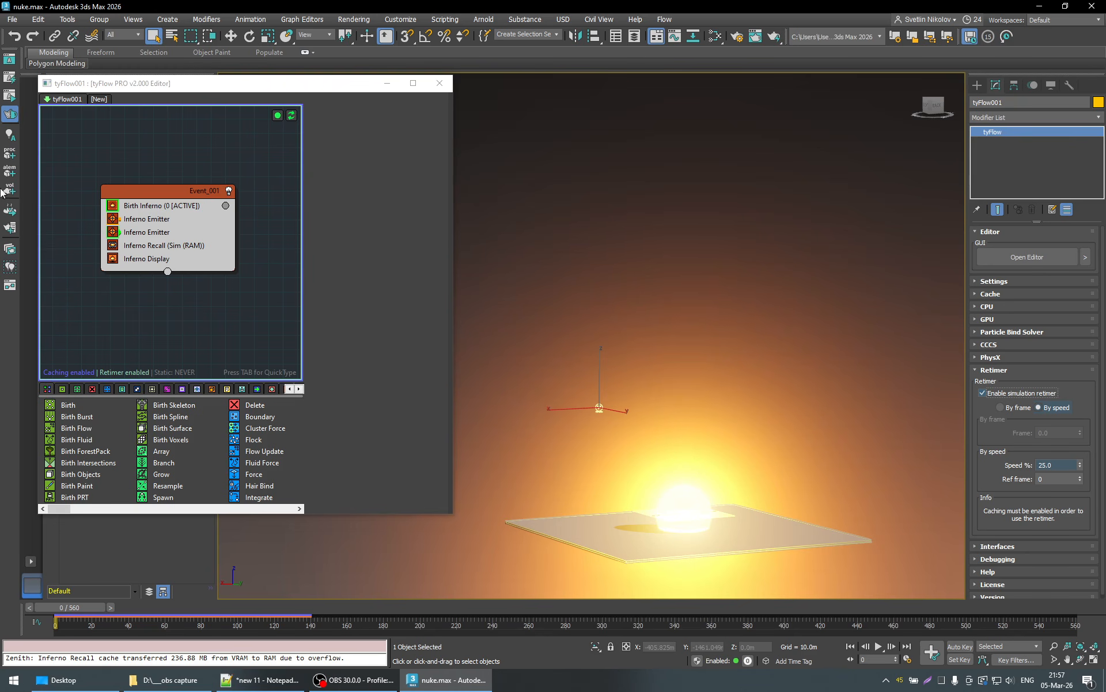
- Open the tyPreview dialog, examine its frame range, resolution and output settings, and close it without creating a preview
left_click(68, 19)
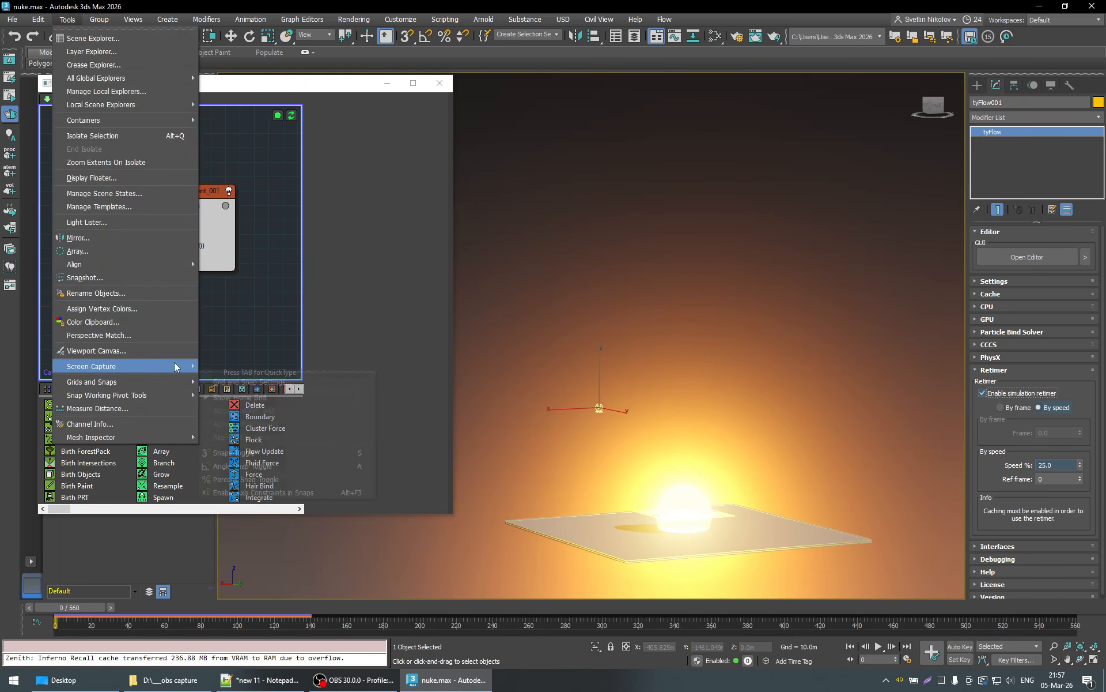
mouse_move(171, 367)
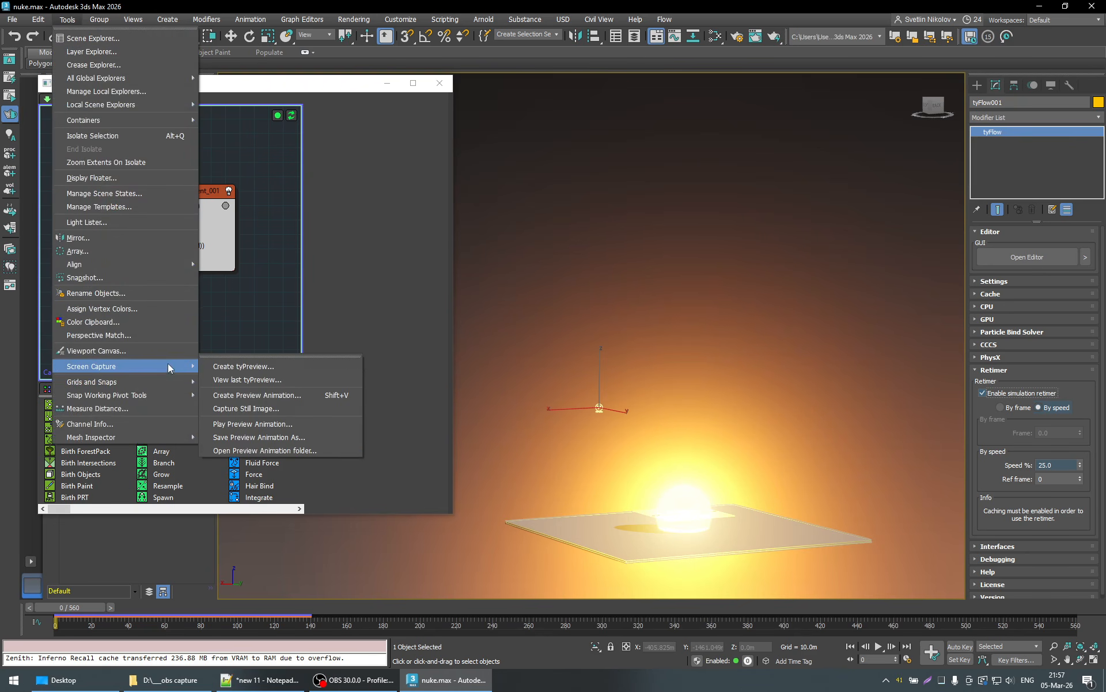
left_click(246, 367)
left_click_drag(526, 137, 234, 82)
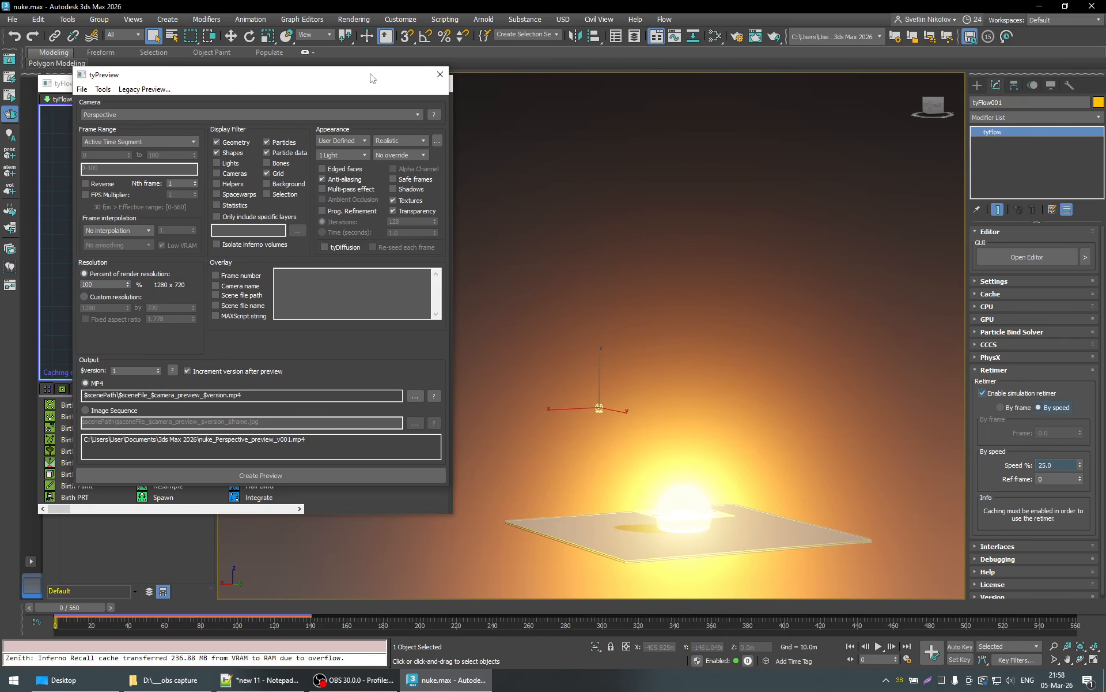
left_click_drag(371, 74, 316, 163)
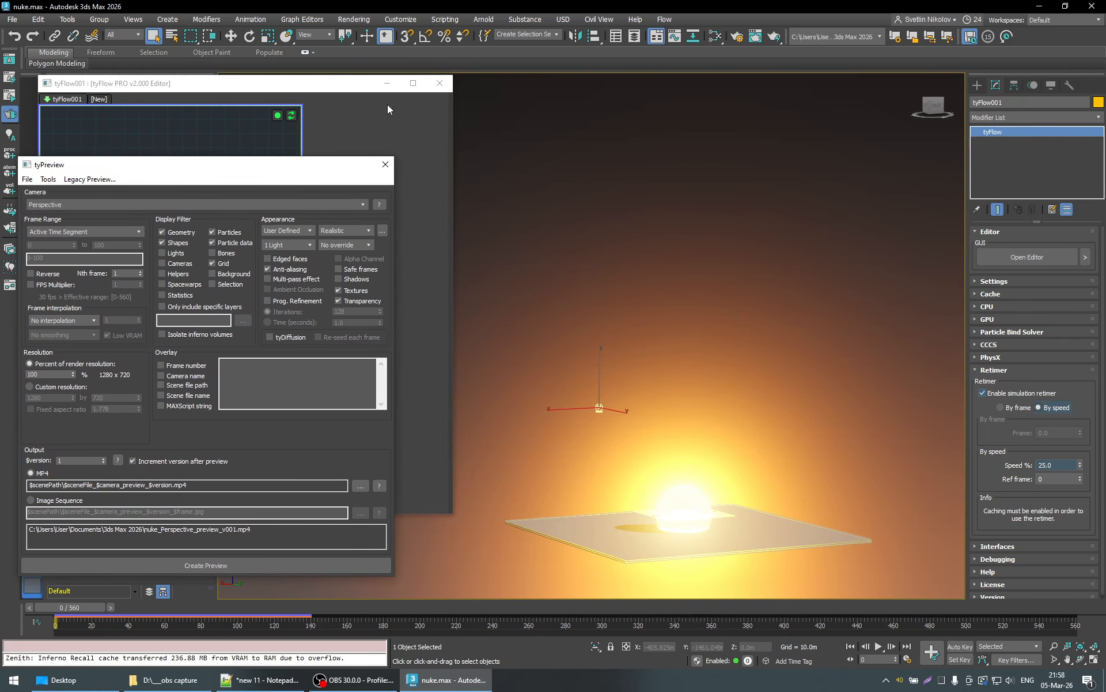
left_click(385, 164)
- Move the tyFlow editor clear of the viewport label and show safe frames in the Perspective viewport
left_click_drag(344, 86, 331, 140)
left_click(254, 81)
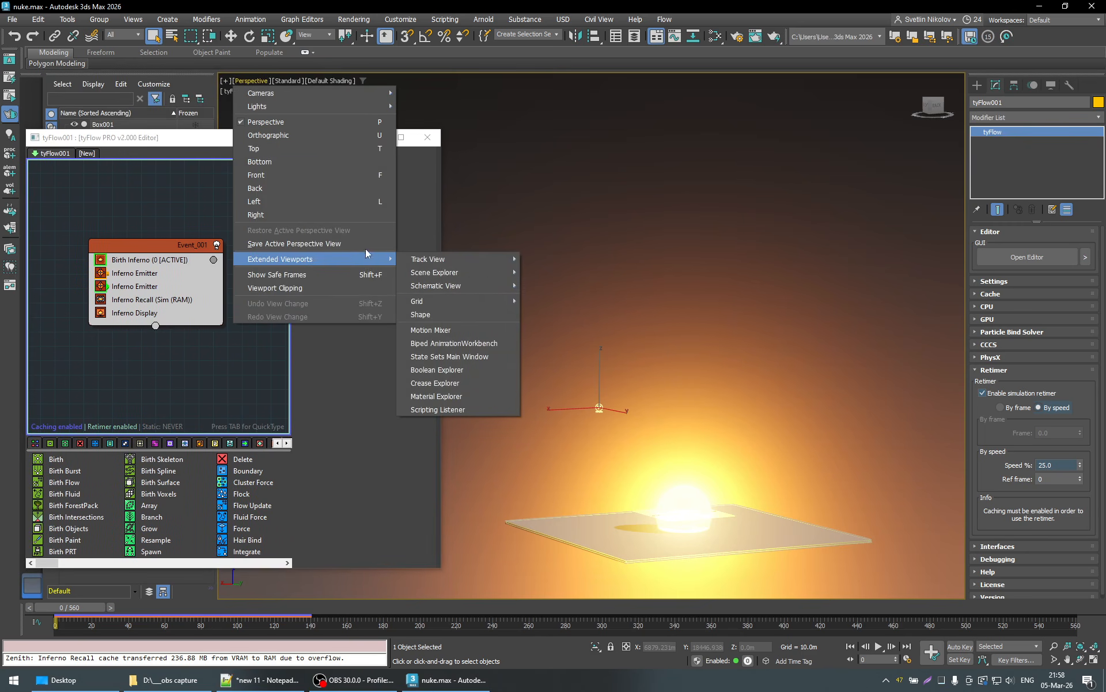
left_click(344, 275)
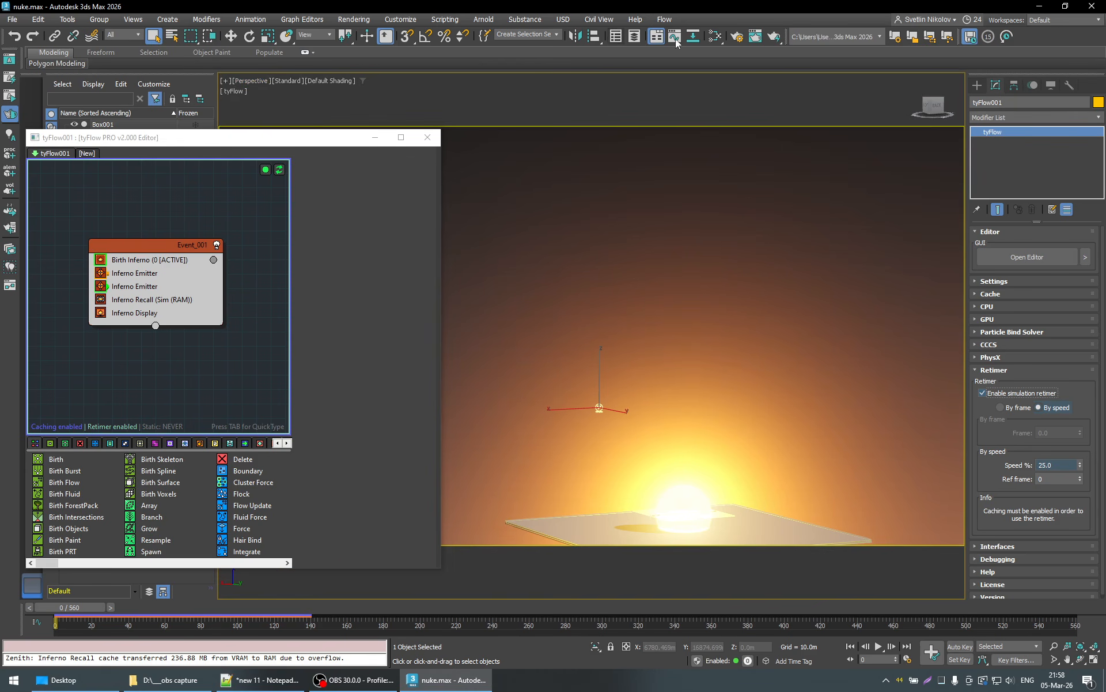
- Set the render output size to a custom portrait resolution of 720 by 1280 in the Arnold render setup and close it
left_click(737, 36)
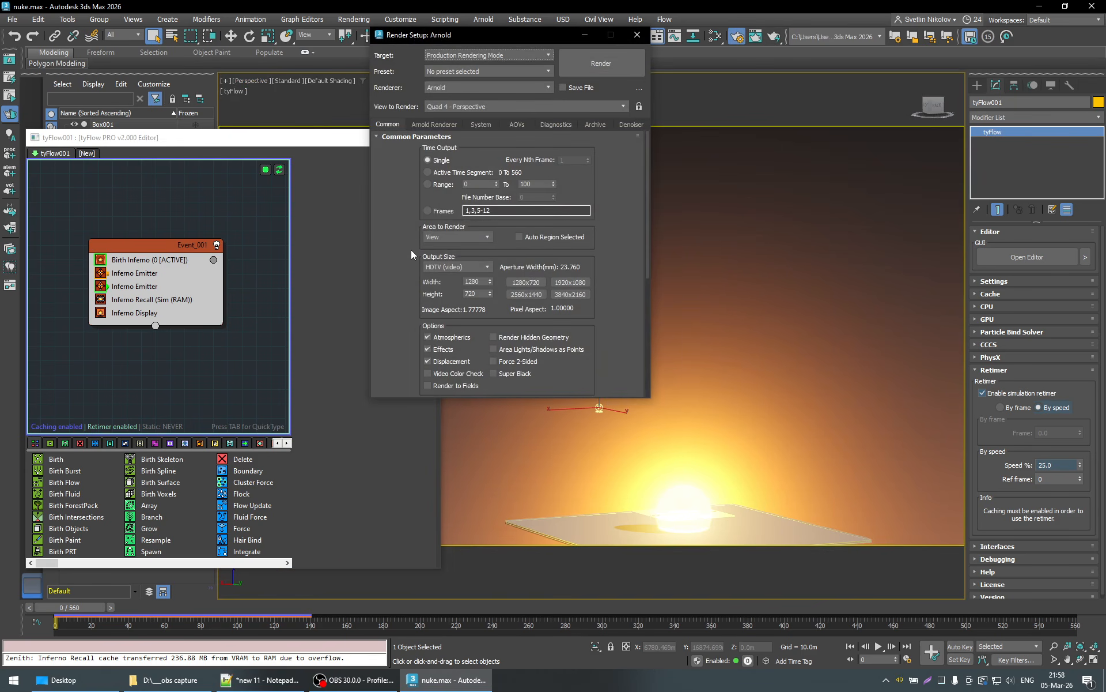
scroll(415, 265, "down", 1)
left_click(465, 234)
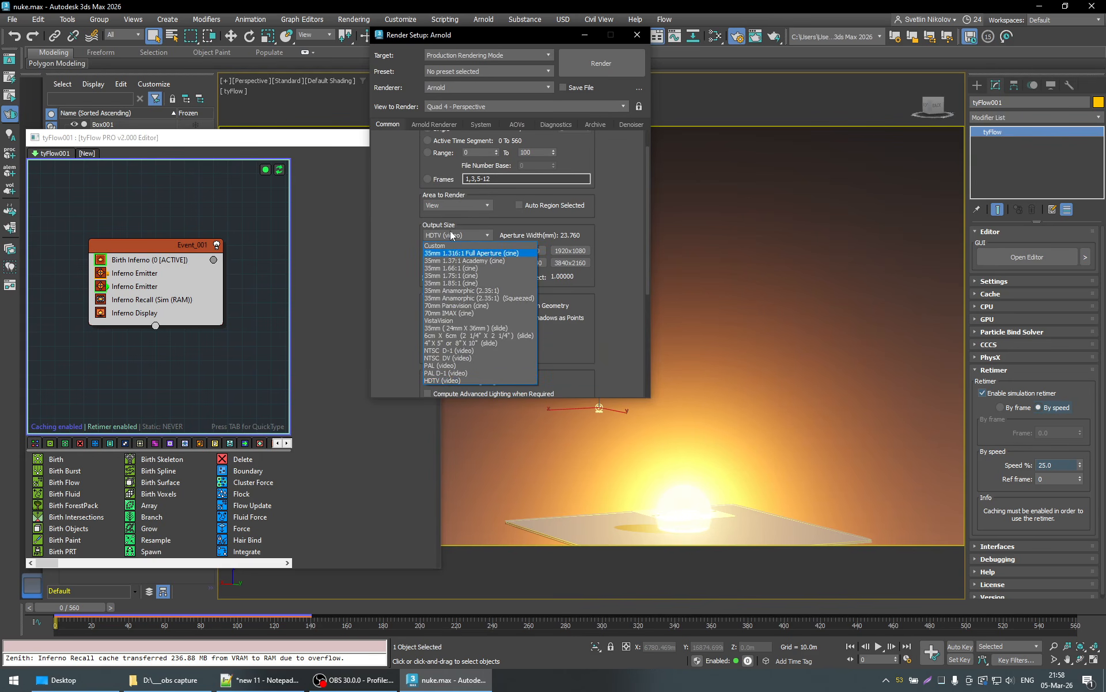
left_click(455, 249)
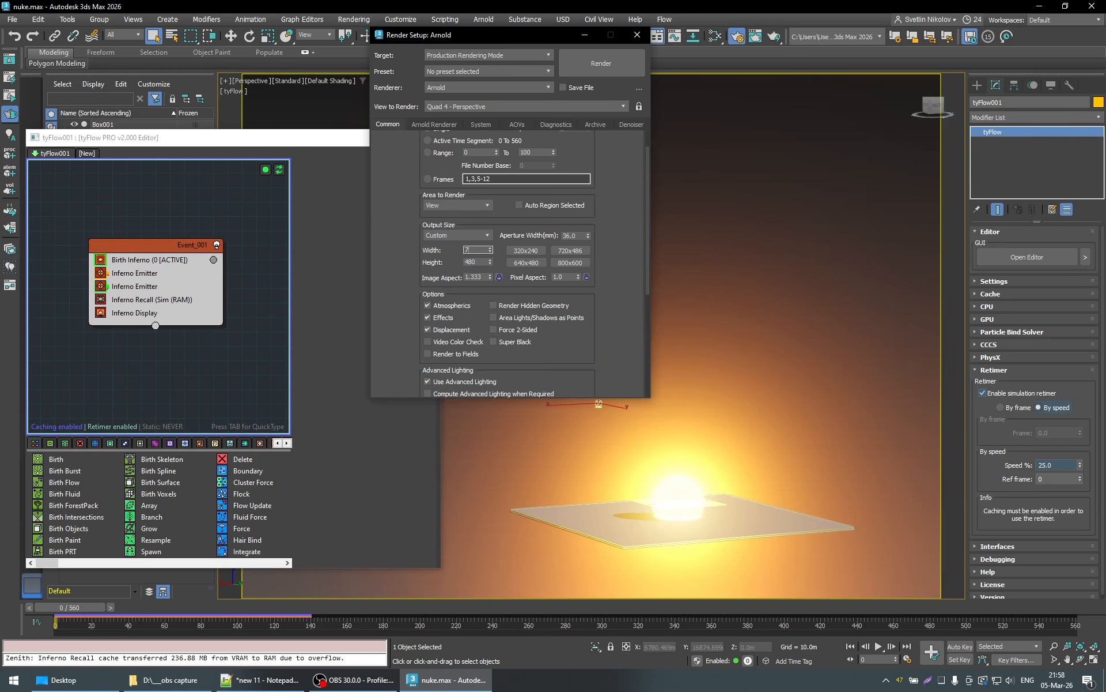
left_click(474, 263)
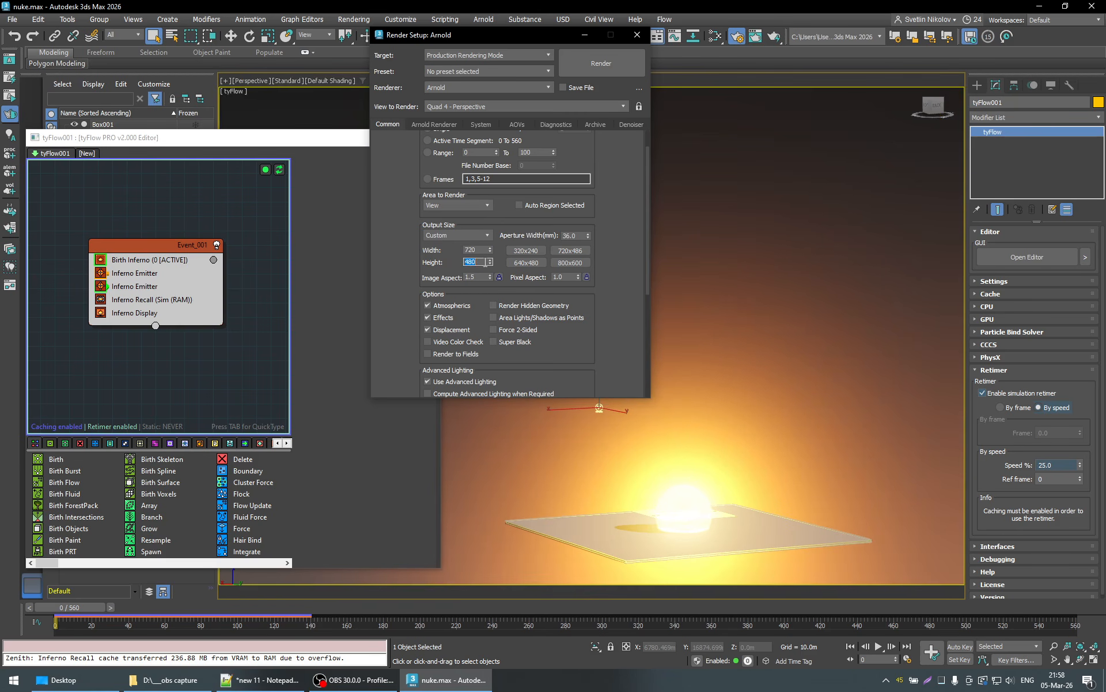
key("Return")
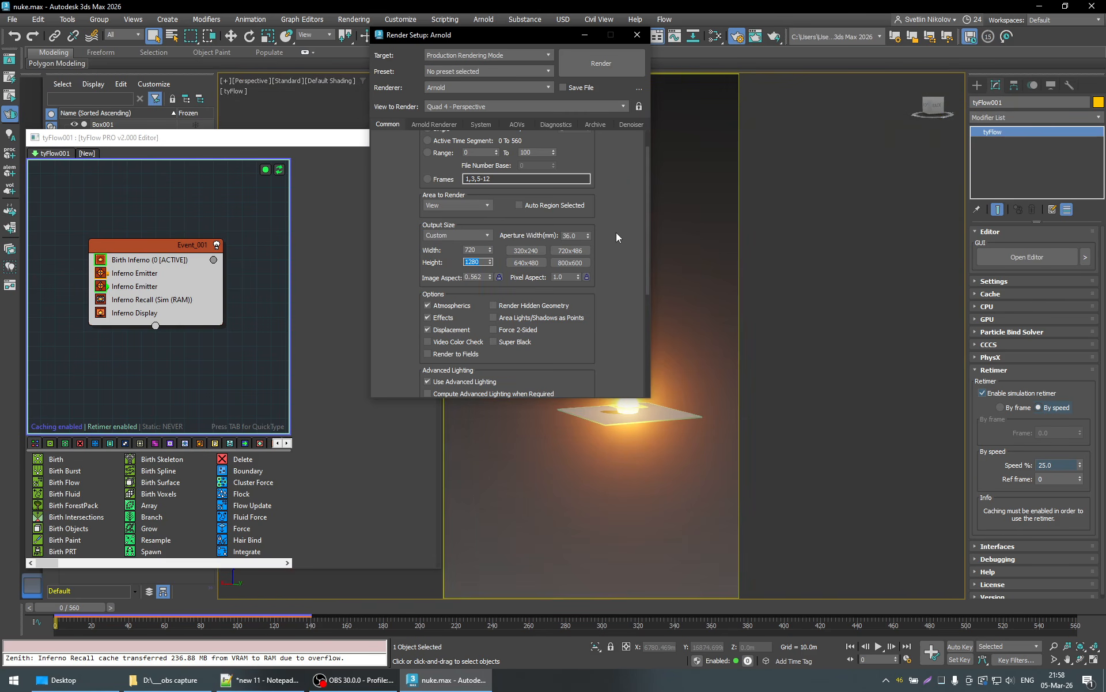
left_click(638, 37)
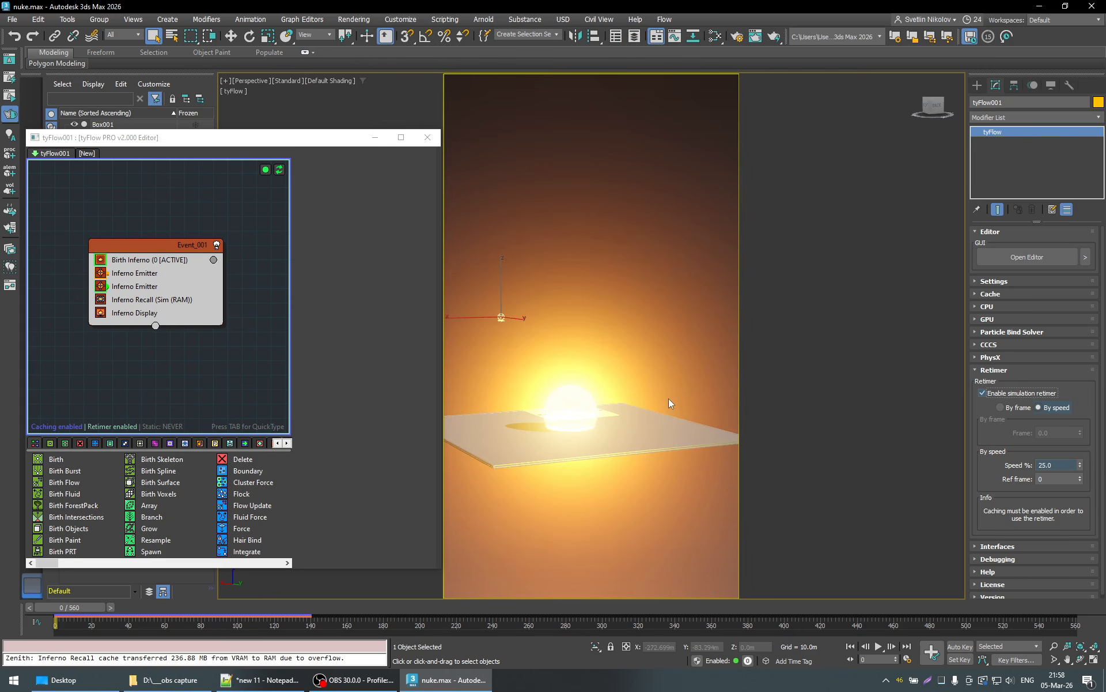
- Reframe the Perspective view from a low angle so the fireball sits centred near the lower edge of the portrait safe frame
middle_click_drag(663, 450, 674, 451)
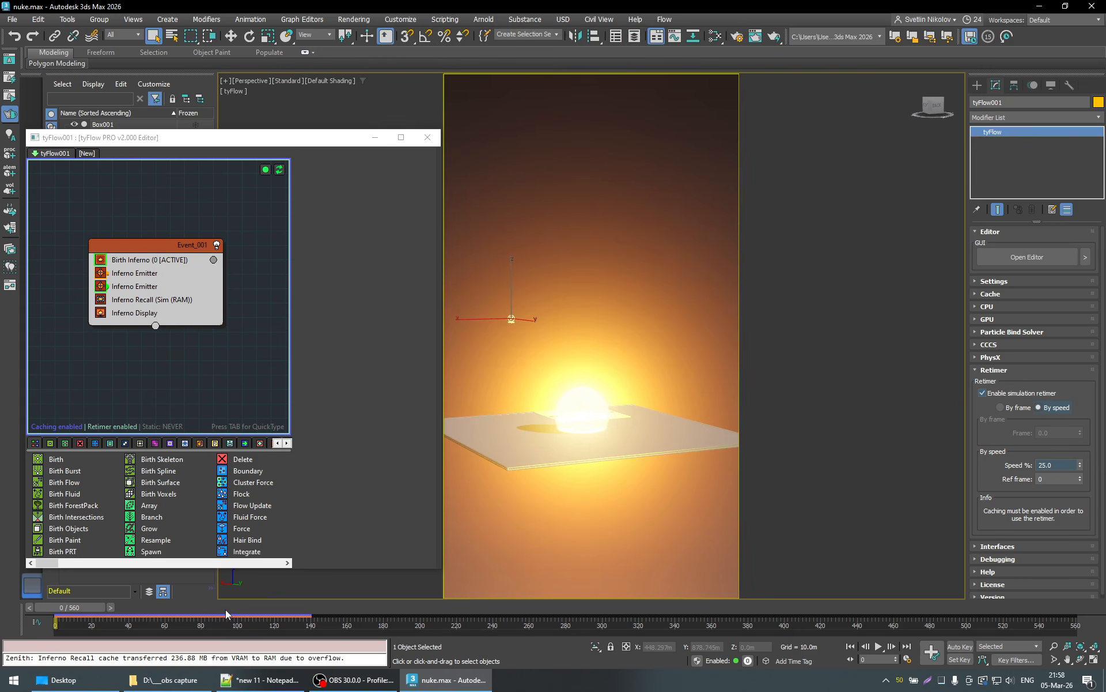
middle_click_drag(627, 494, 630, 495, "alt")
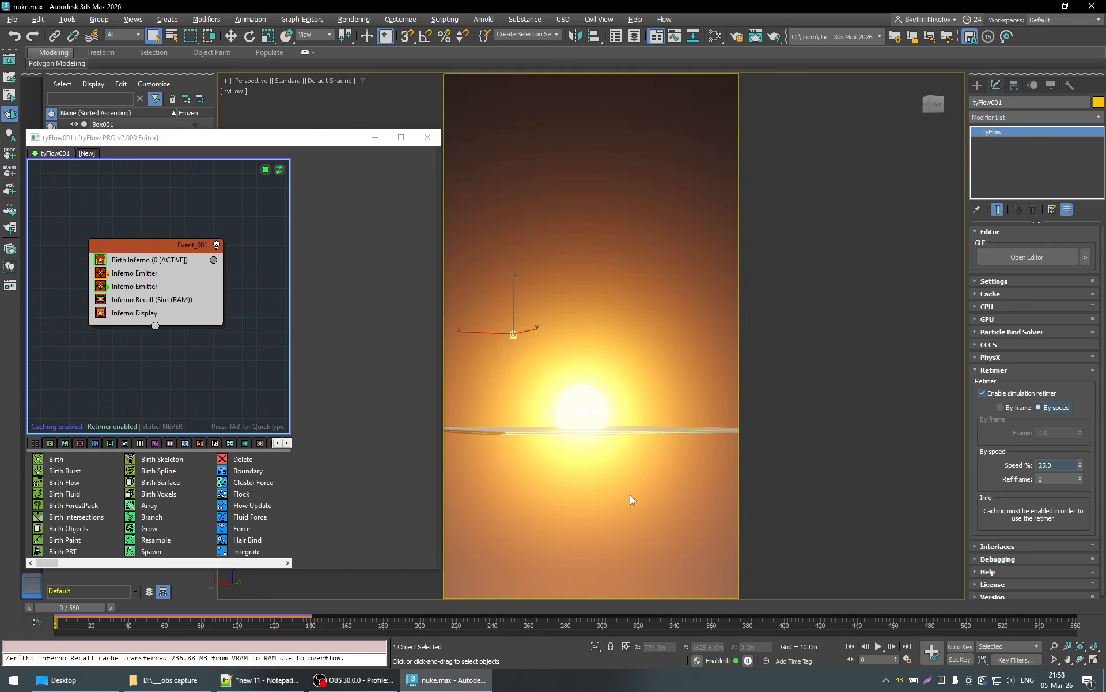
middle_click_drag(643, 450, 663, 560)
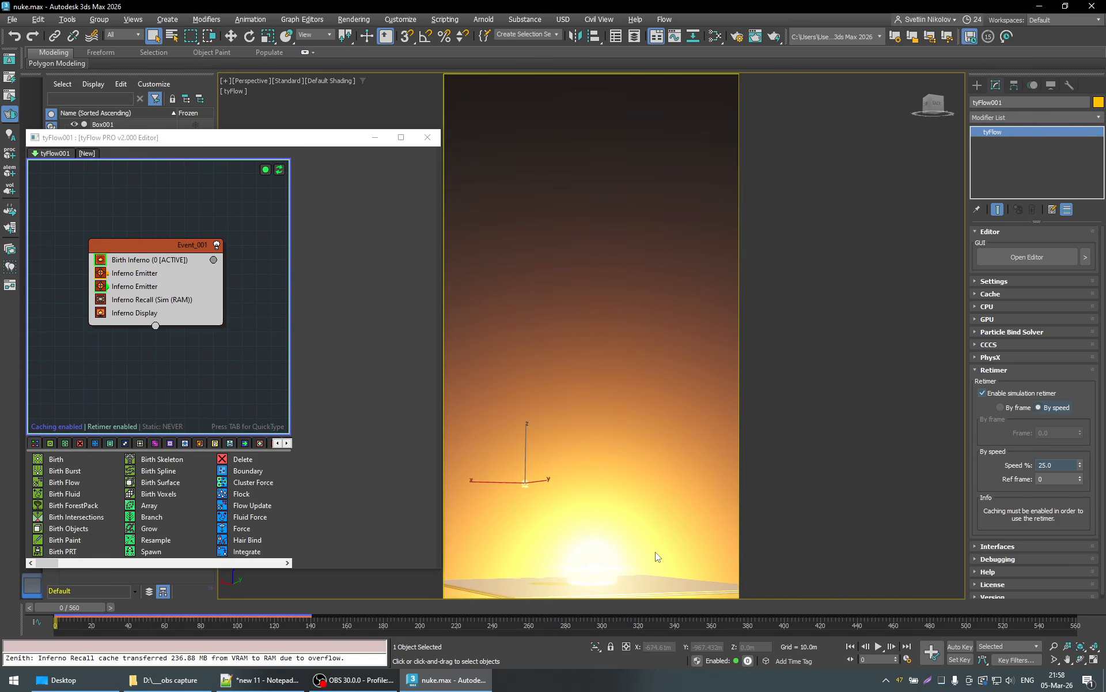
middle_click_drag(655, 552, 650, 551)
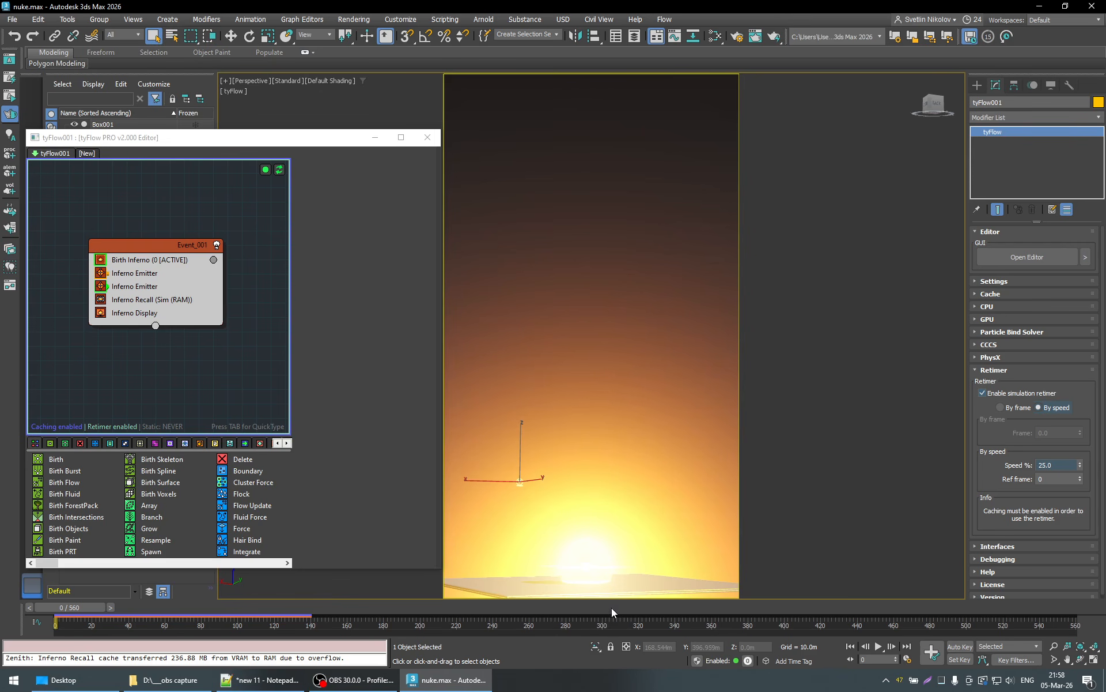
- Check the mushroom cloud's framing at frames 300 and 516, nudging the Perspective view to keep the cloud centred
left_click_drag(607, 607, 601, 607)
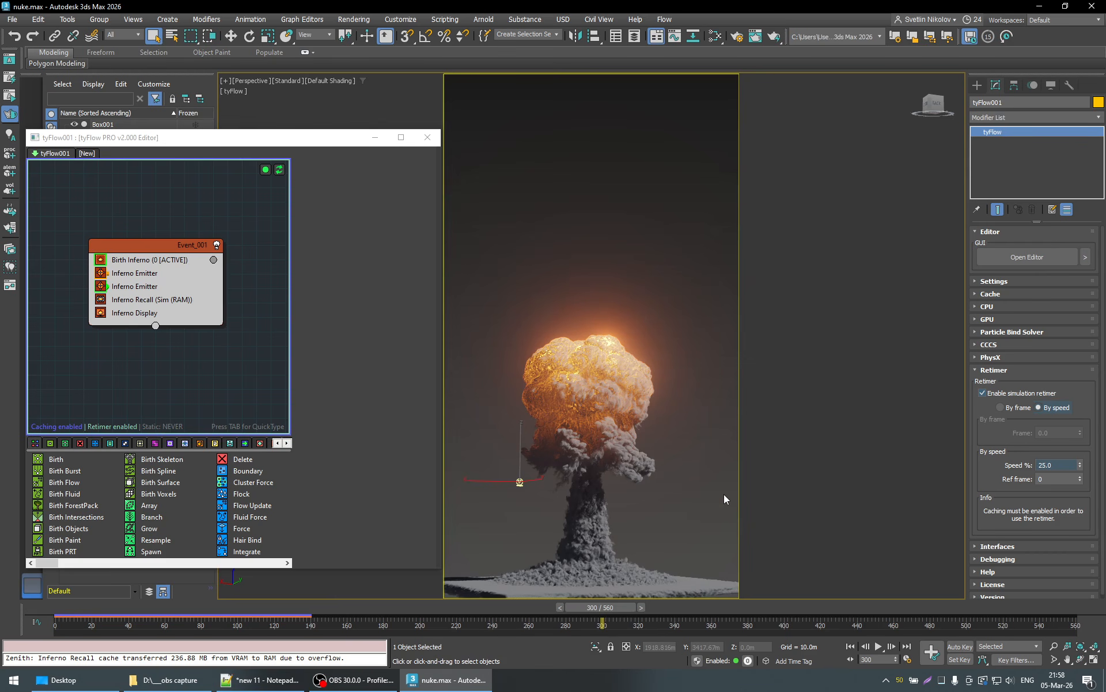
middle_click_drag(703, 488, 704, 489)
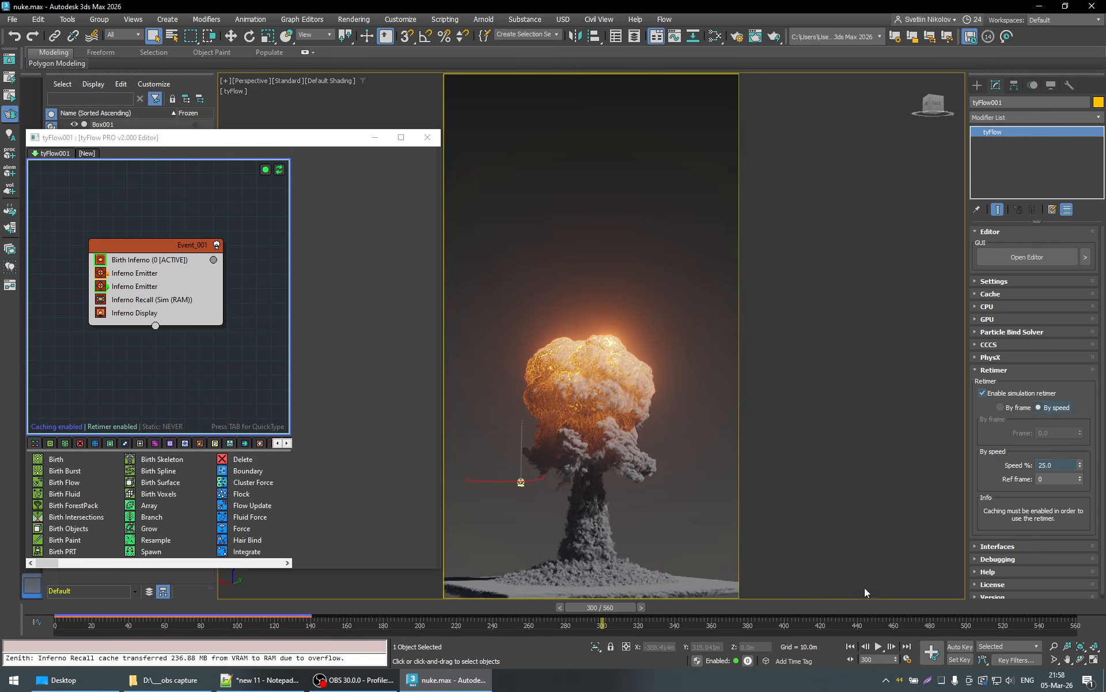
left_click(984, 608)
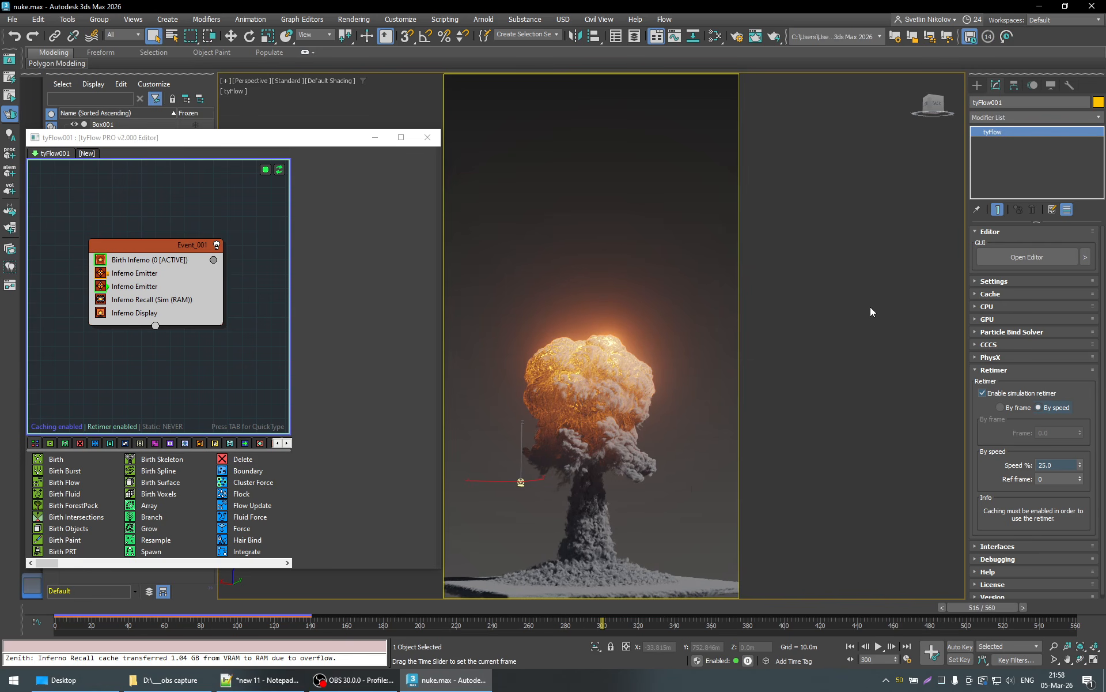
middle_click_drag(651, 435, 655, 435)
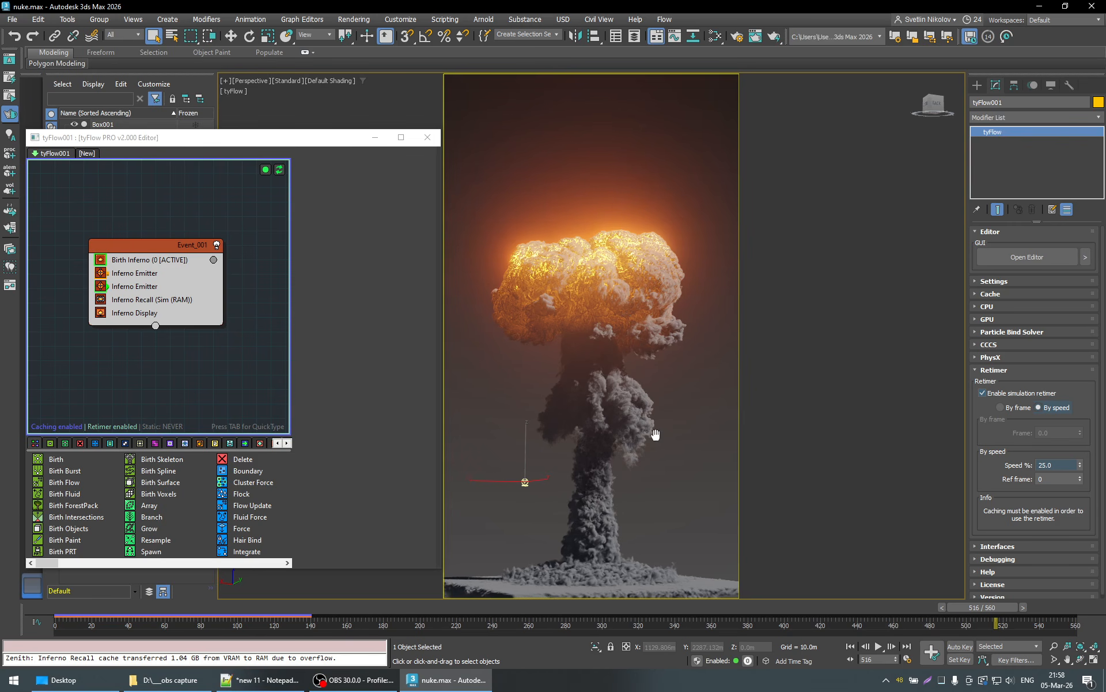
- Examine the Birth Inferno solver settings and the Inferno Recall compression, RAM usage and retiming settings in Event_001
left_click(61, 21)
mouse_move(153, 381)
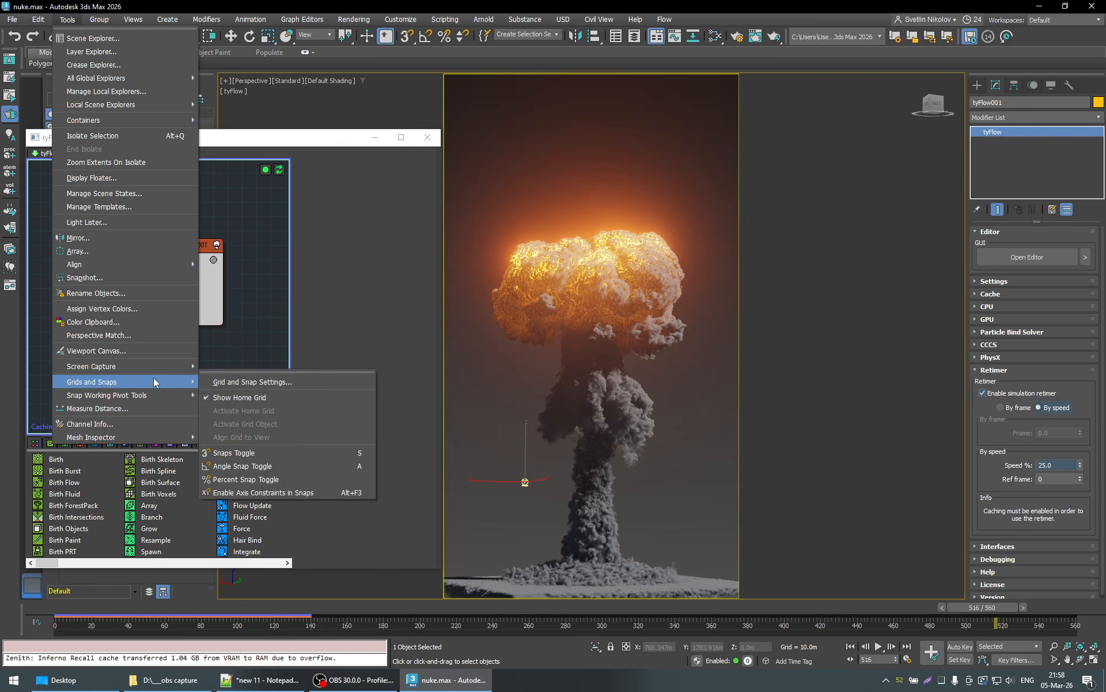
left_click(354, 224)
left_click(160, 244)
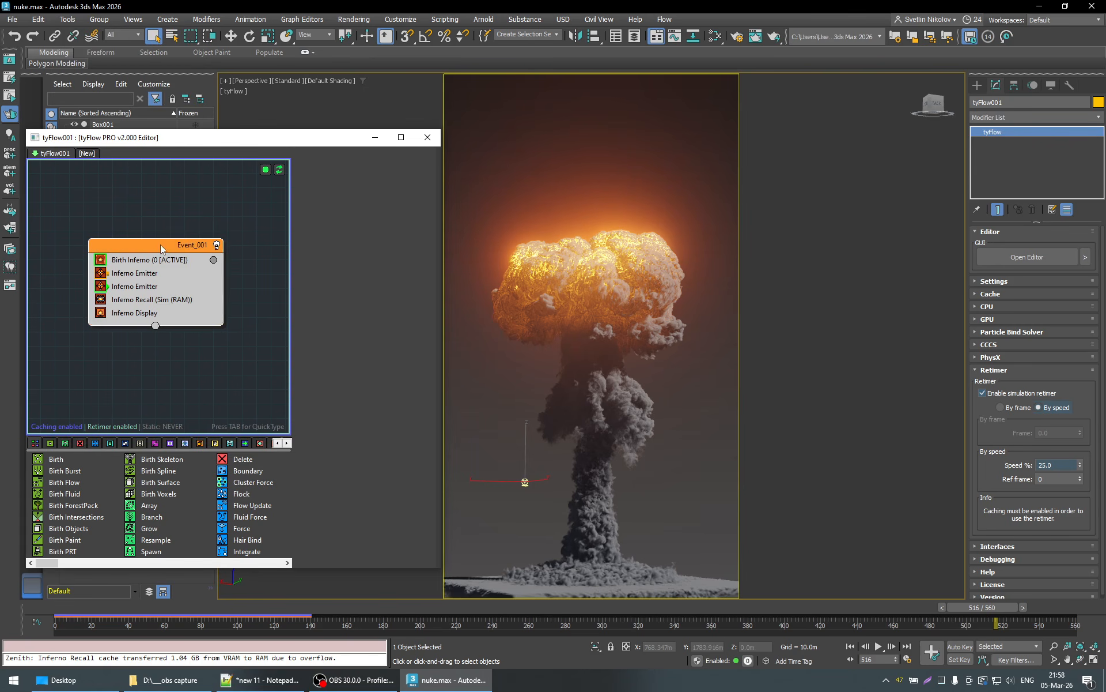
left_click(129, 261)
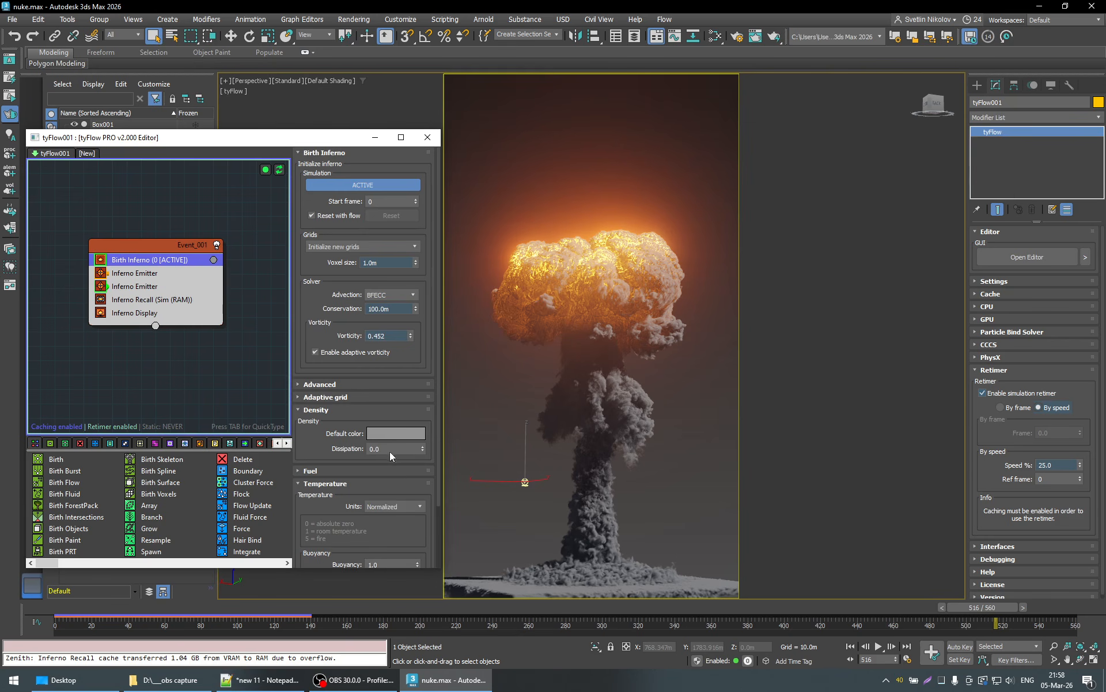
scroll(390, 451, "down", 5)
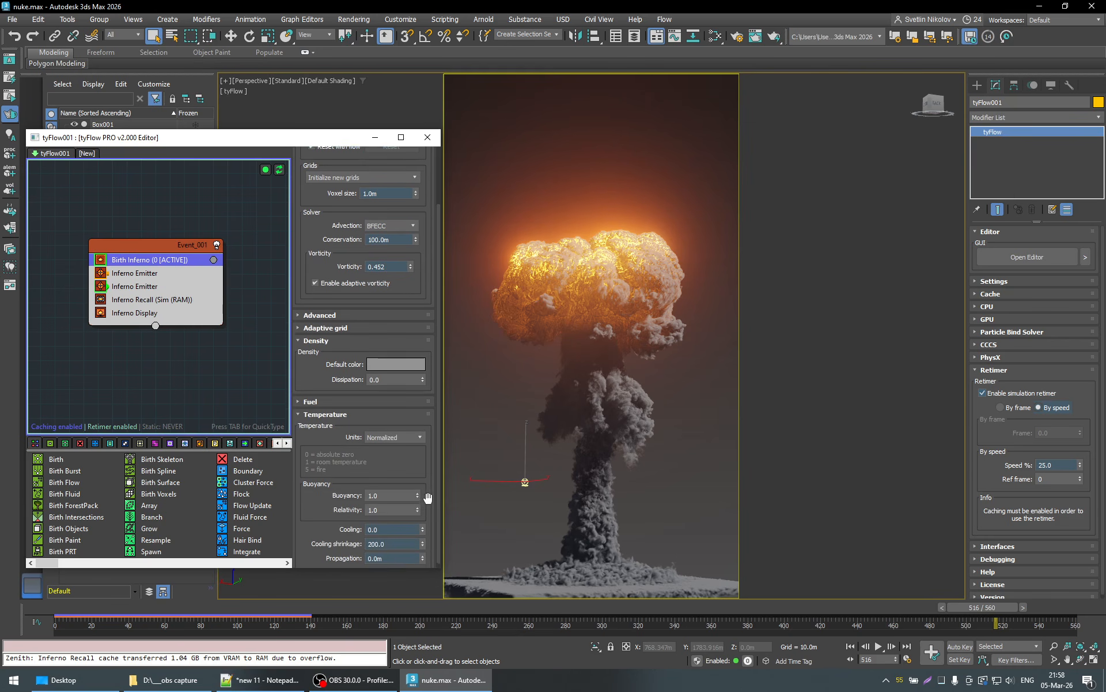
left_click(160, 301)
scroll(429, 516, "down", 3)
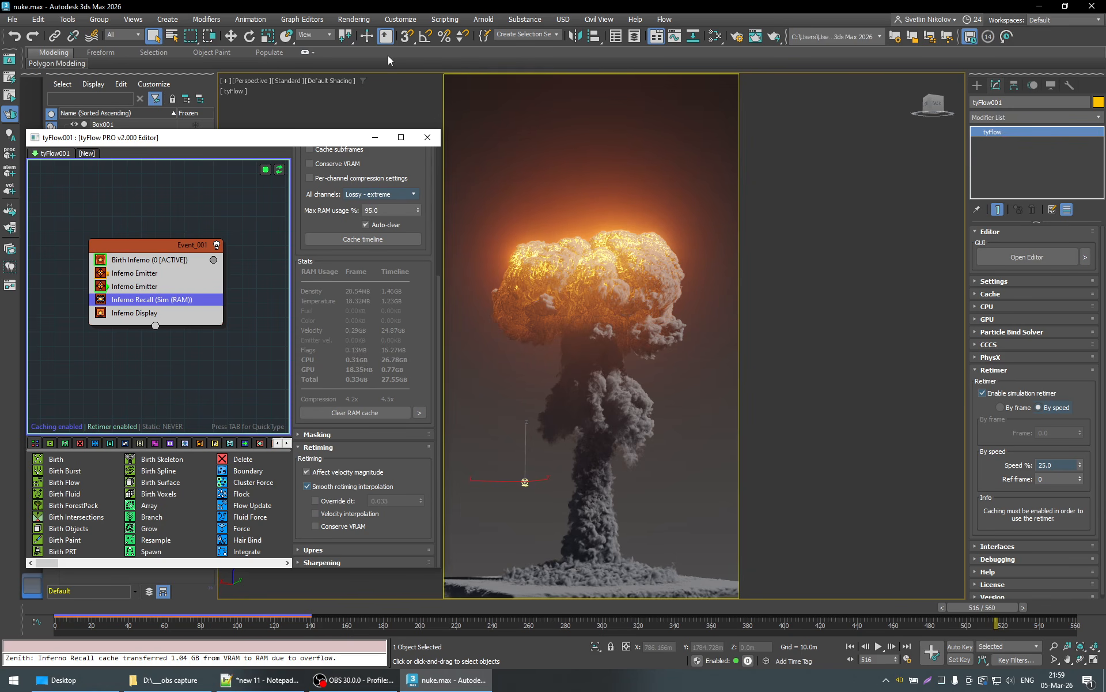
- Create an MP4 tyPreview of the Perspective view over the active time segment at 100% render resolution, stopping creation early to play it
left_click(67, 19)
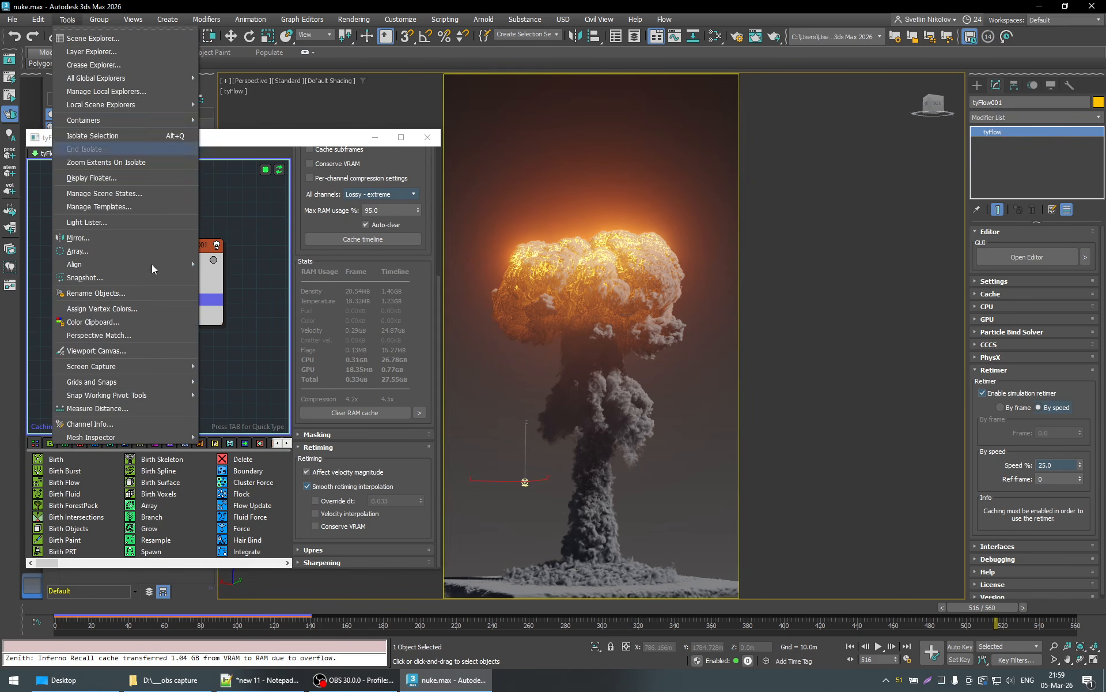
mouse_move(168, 368)
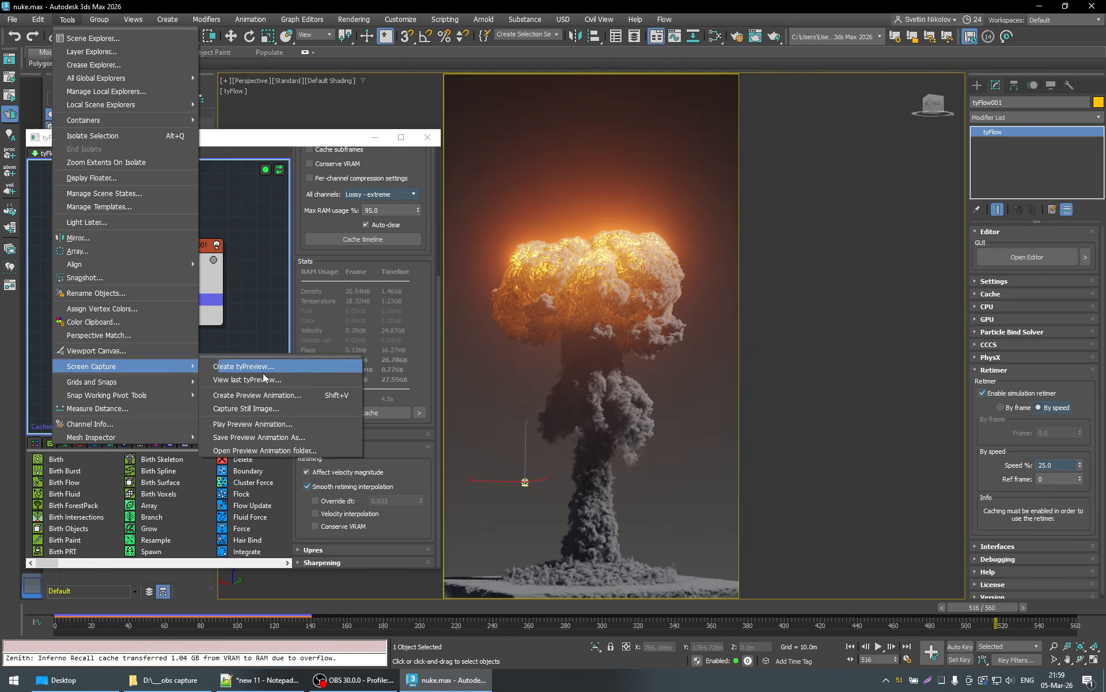
left_click(248, 369)
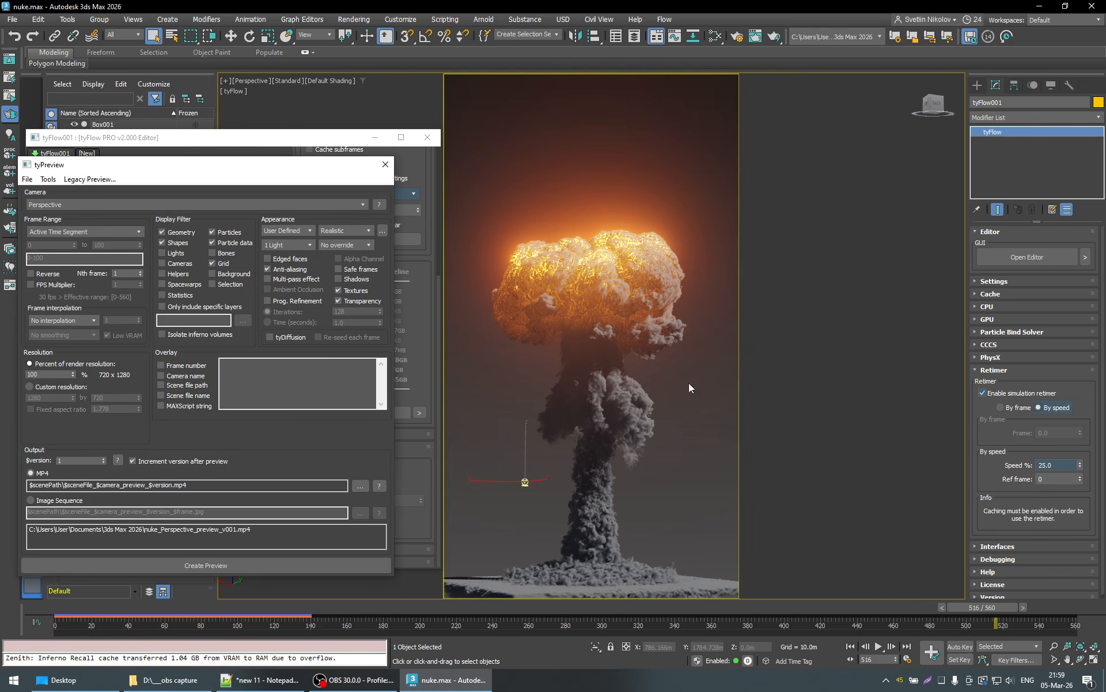
left_click(80, 228)
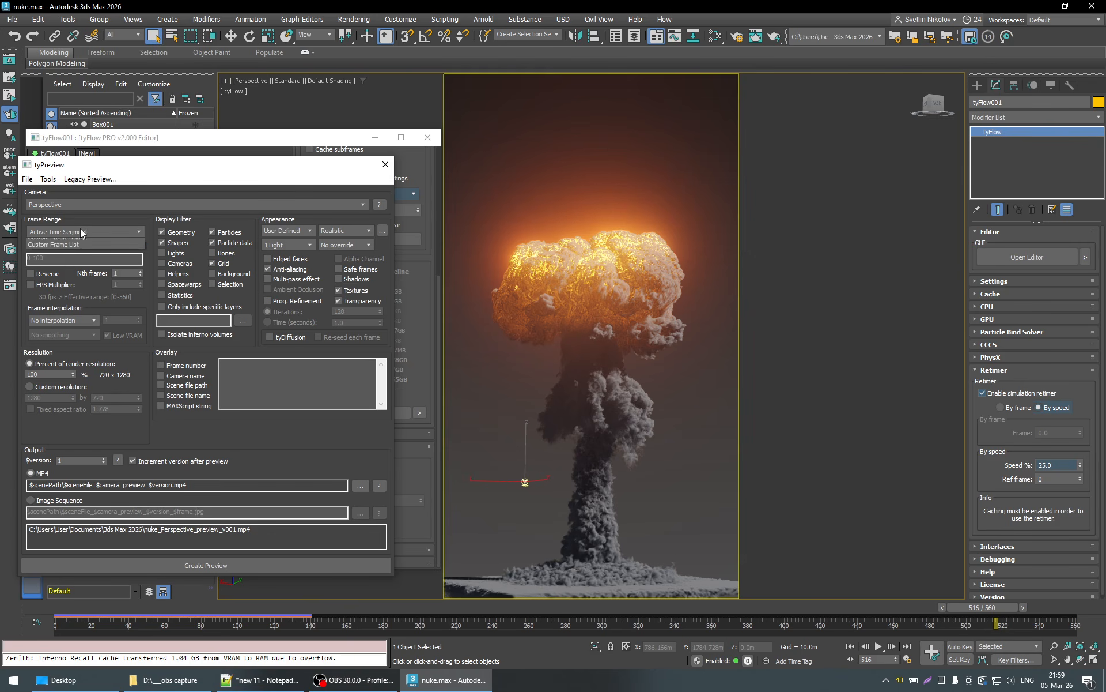
left_click(81, 228)
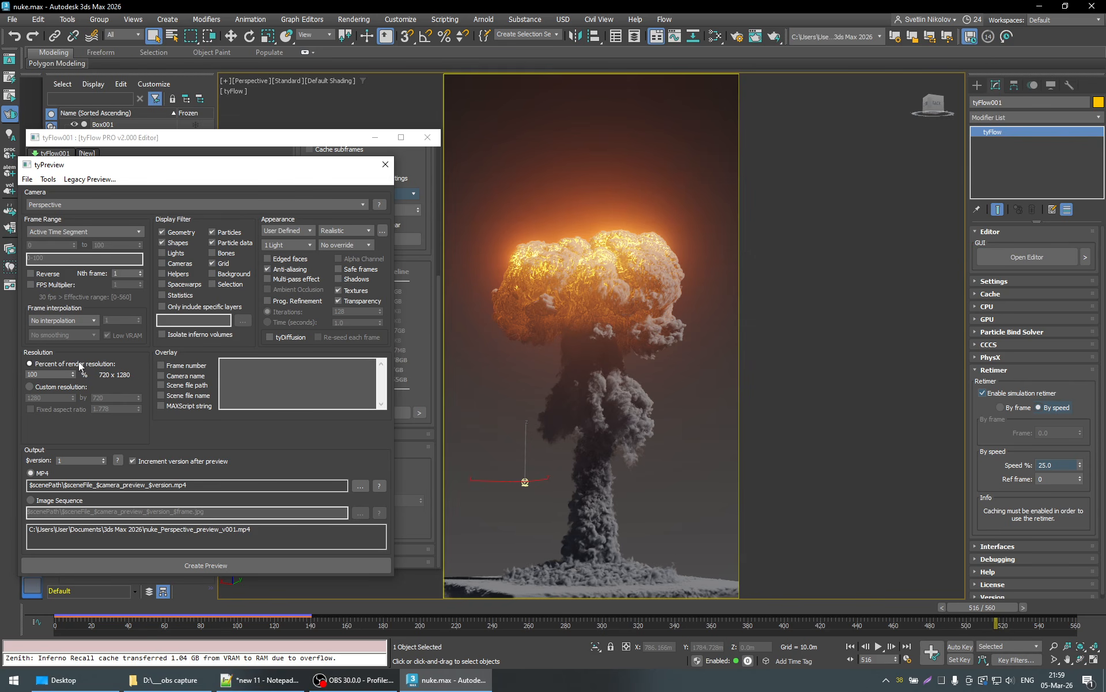
left_click(178, 565)
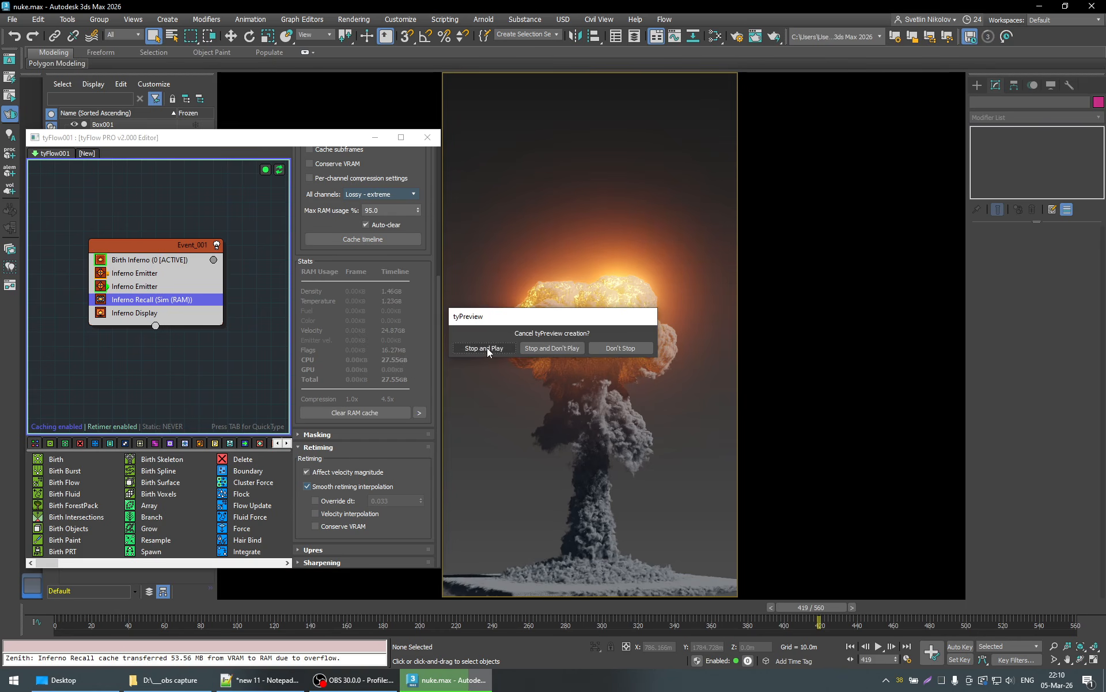
left_click(487, 348)
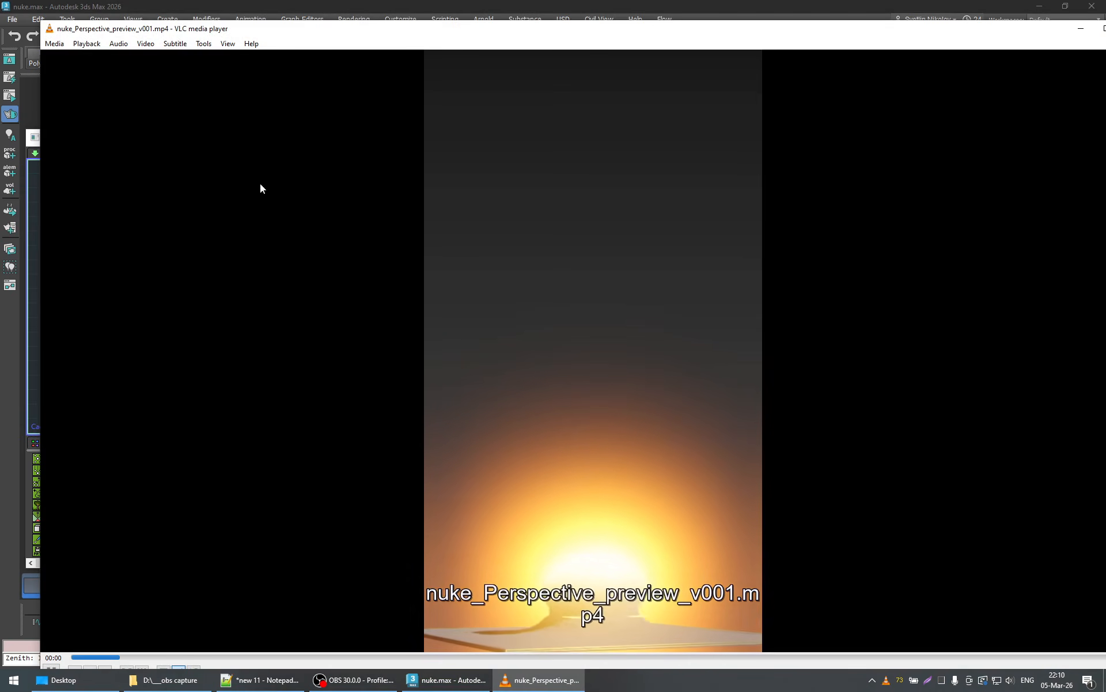
- Review nuke_Perspective_preview_v001.mp4 full screen in VLC, skipping ahead to check the later cloud growth
double_click(439, 221)
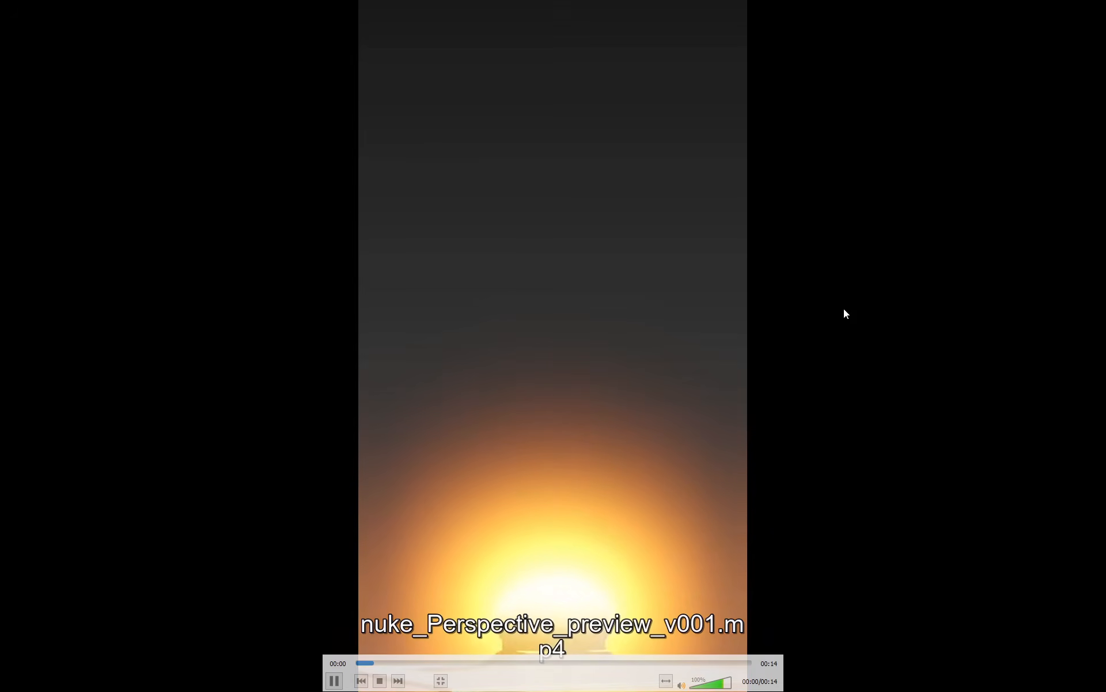
left_click(530, 663)
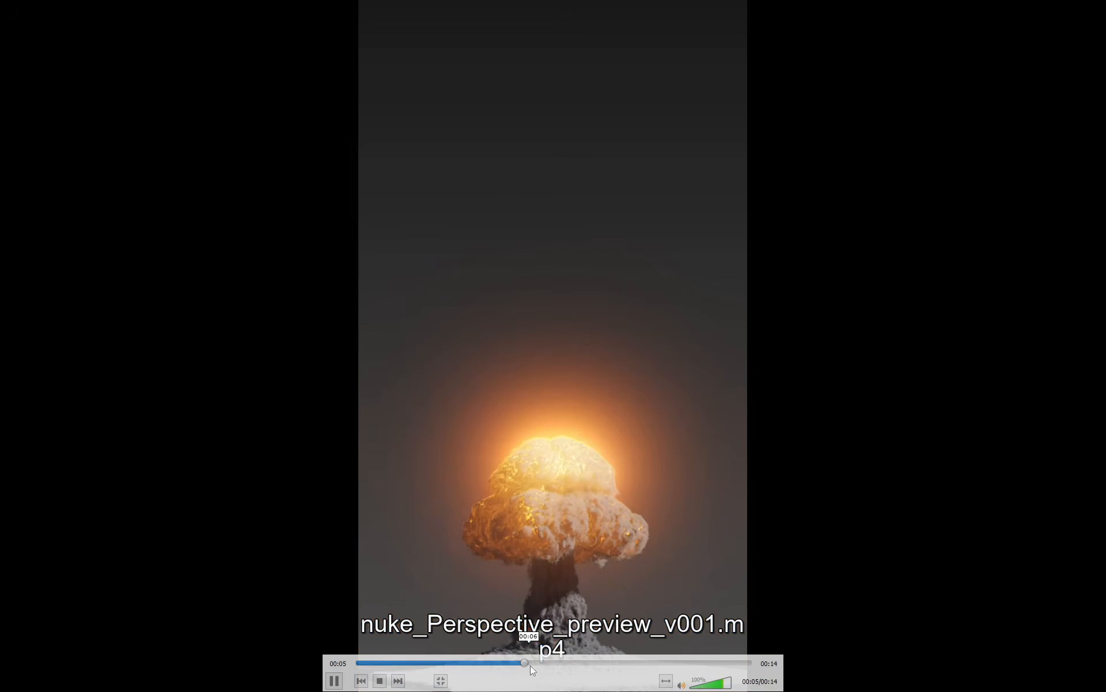
left_click(586, 663)
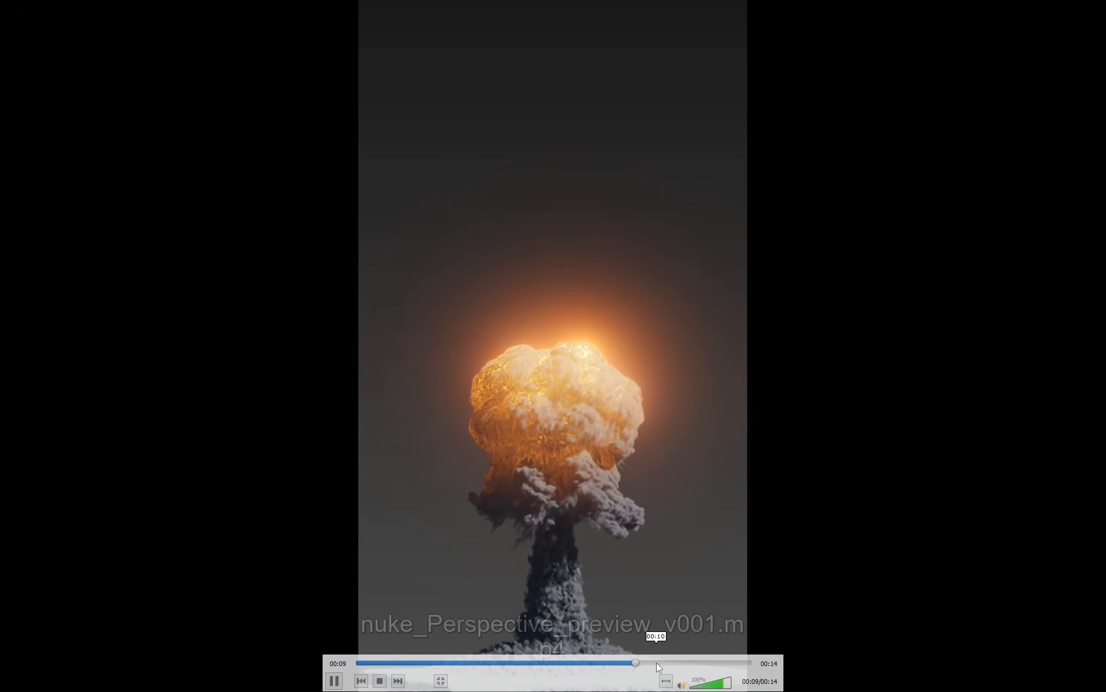
double_click(800, 308)
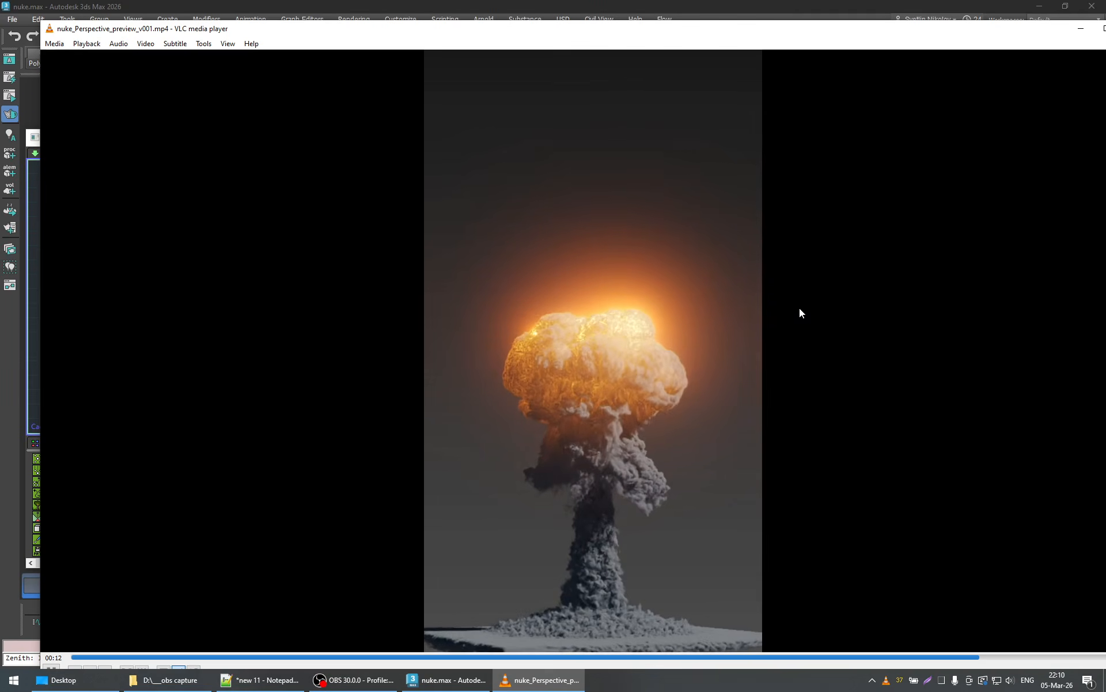
double_click(822, 305)
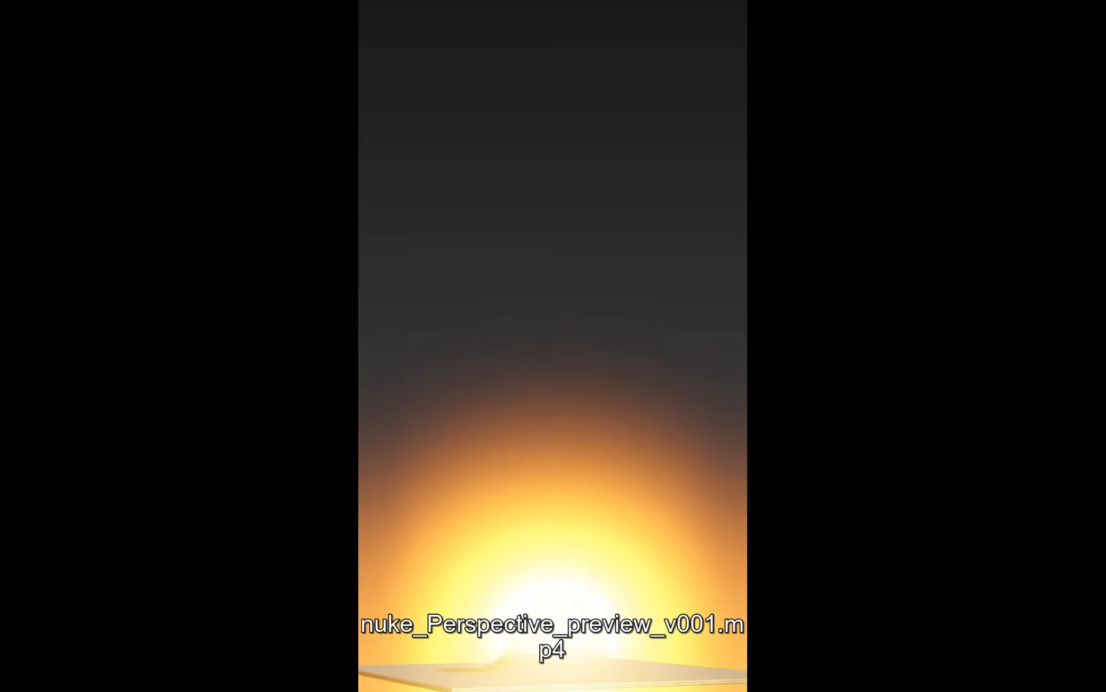